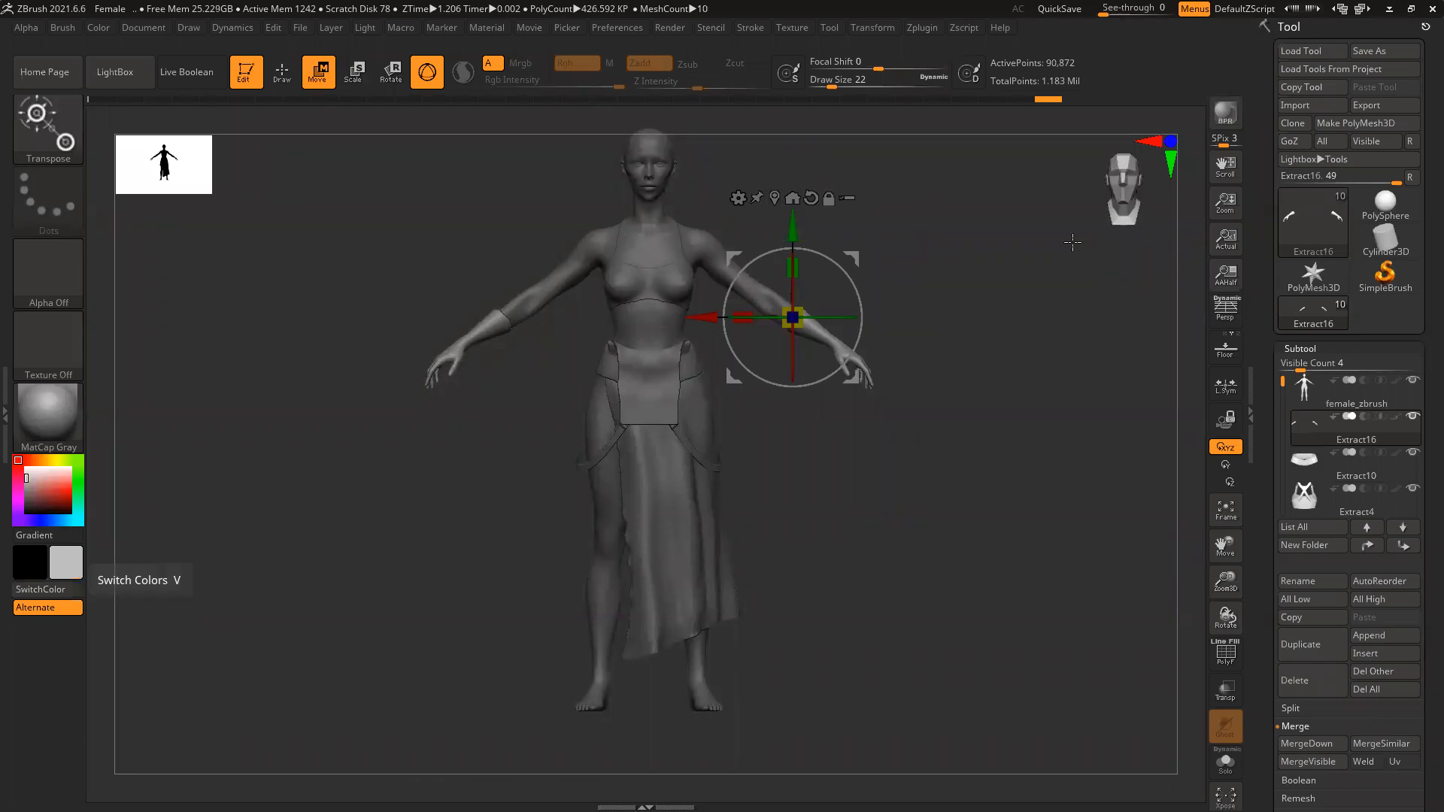
Reinitialize the program to its startup state and discard the open project's changes
click(611, 29)
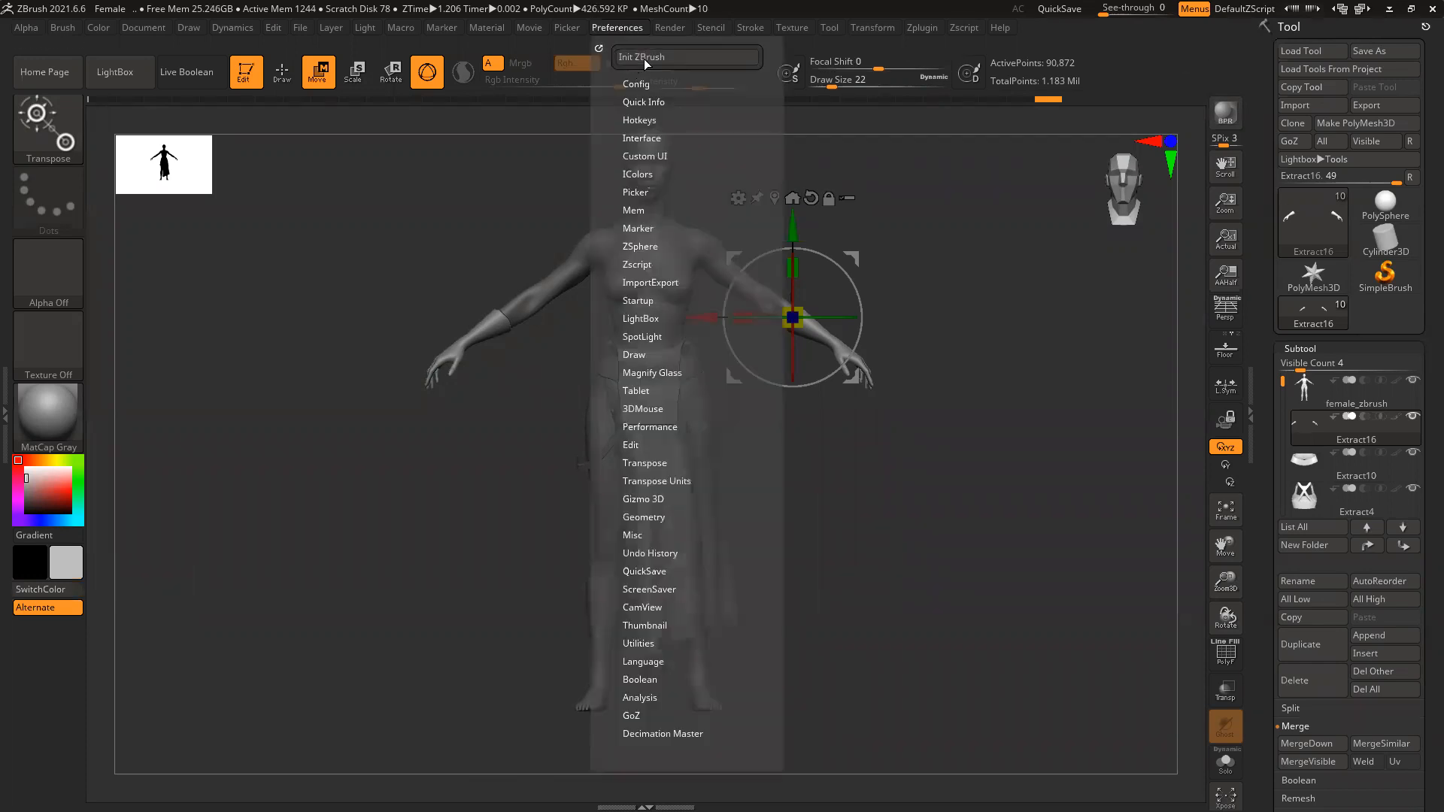
click(647, 57)
click(790, 461)
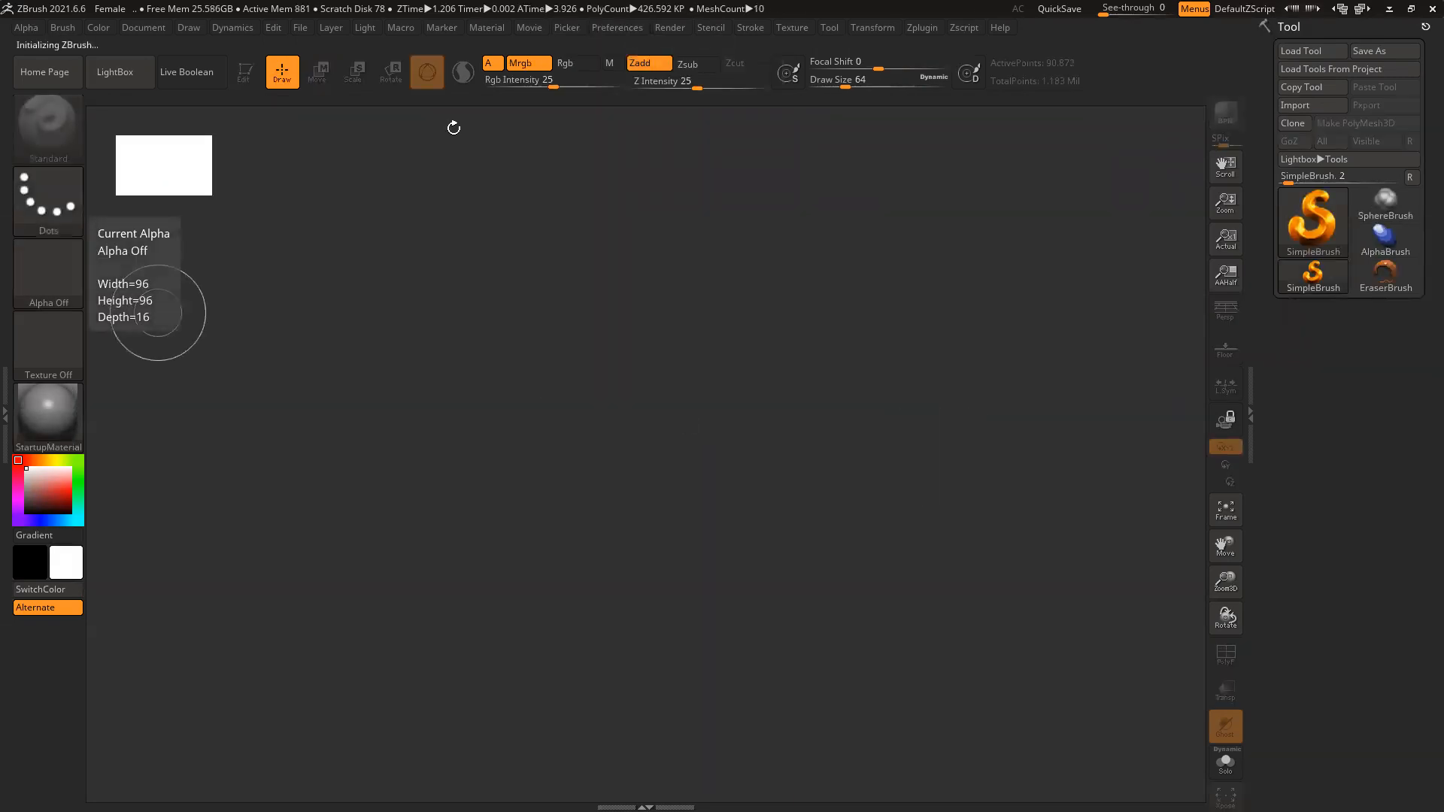
Load the axe tool file from the desktop, place it on the canvas for editing and inspect it
click(1391, 12)
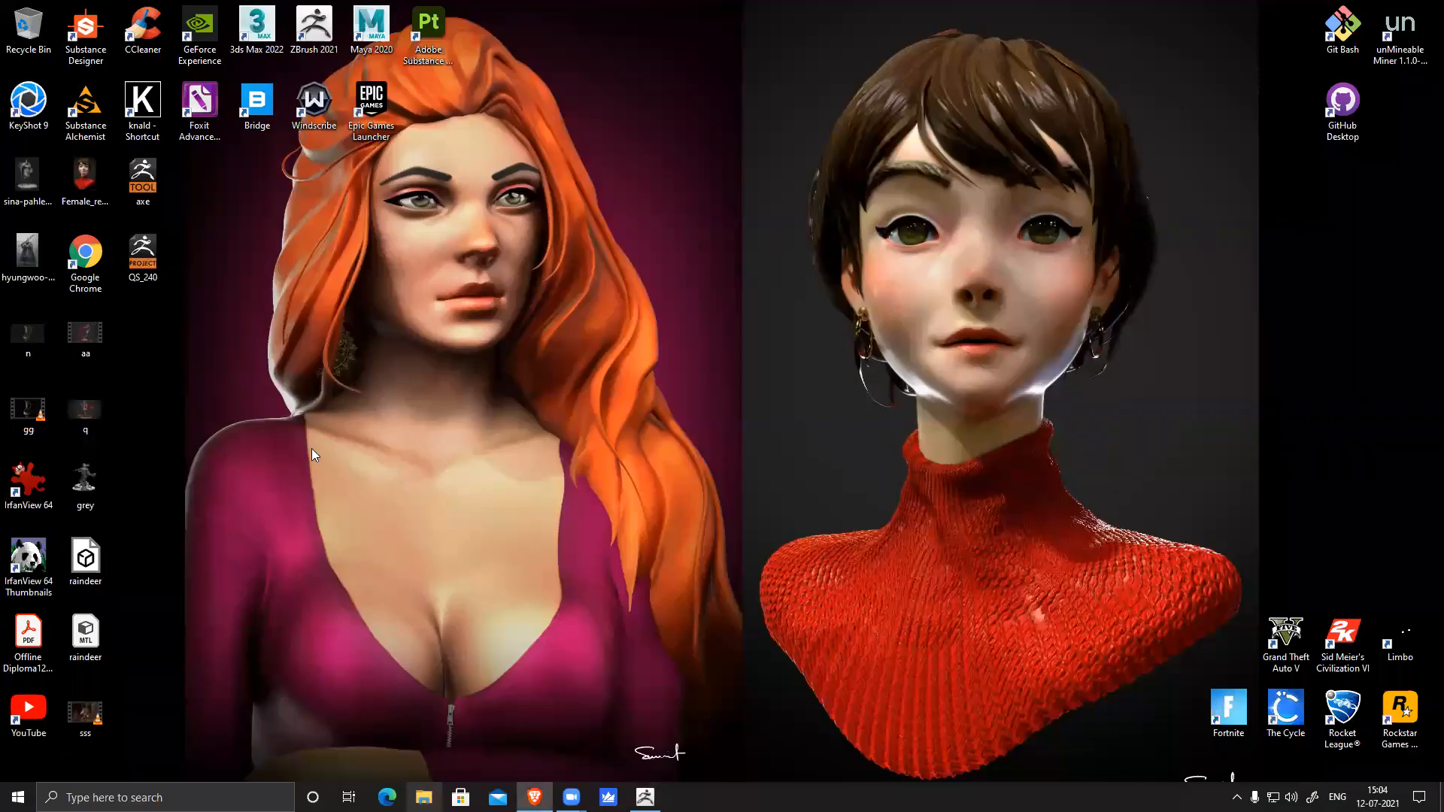
double_click(147, 176)
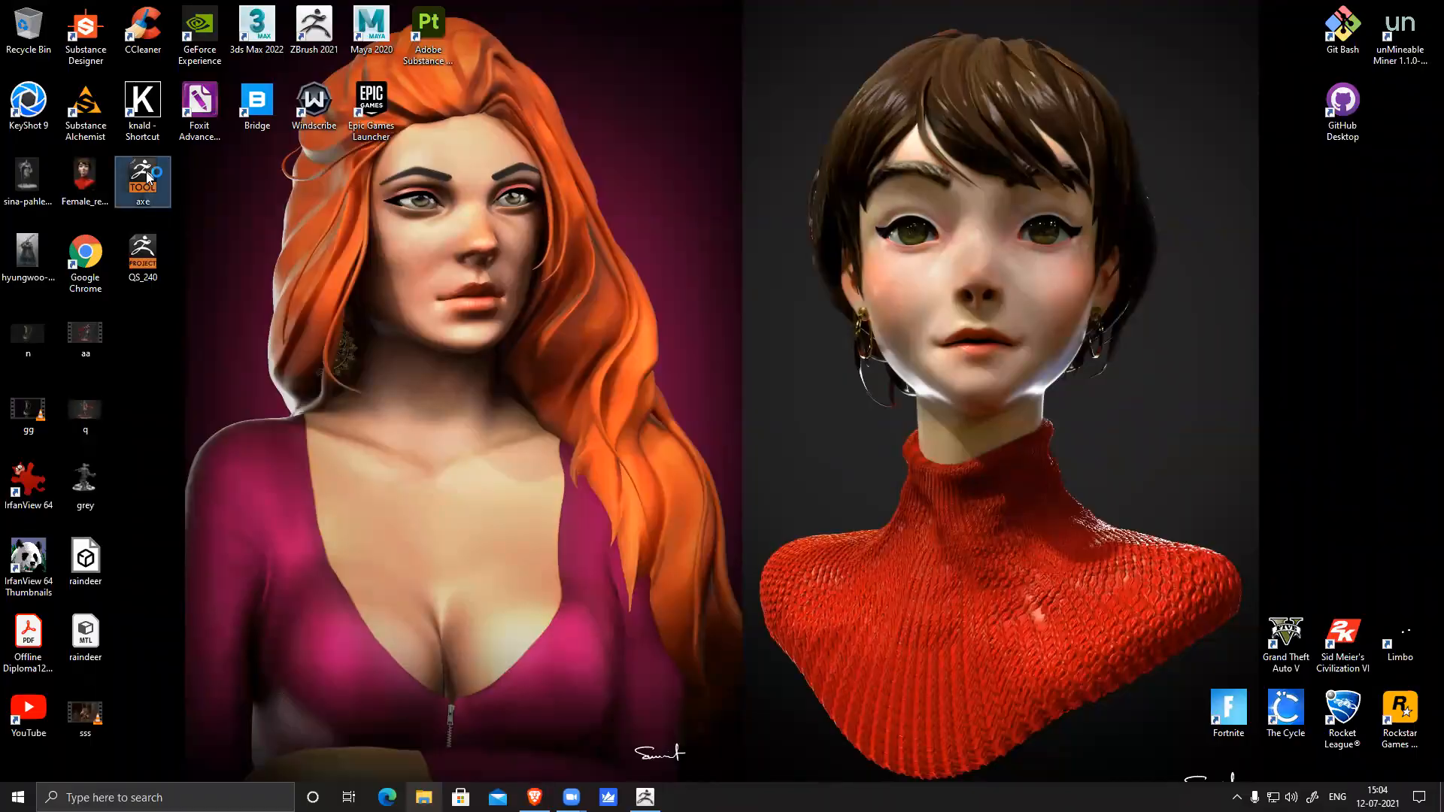
drag(693, 474, 698, 730)
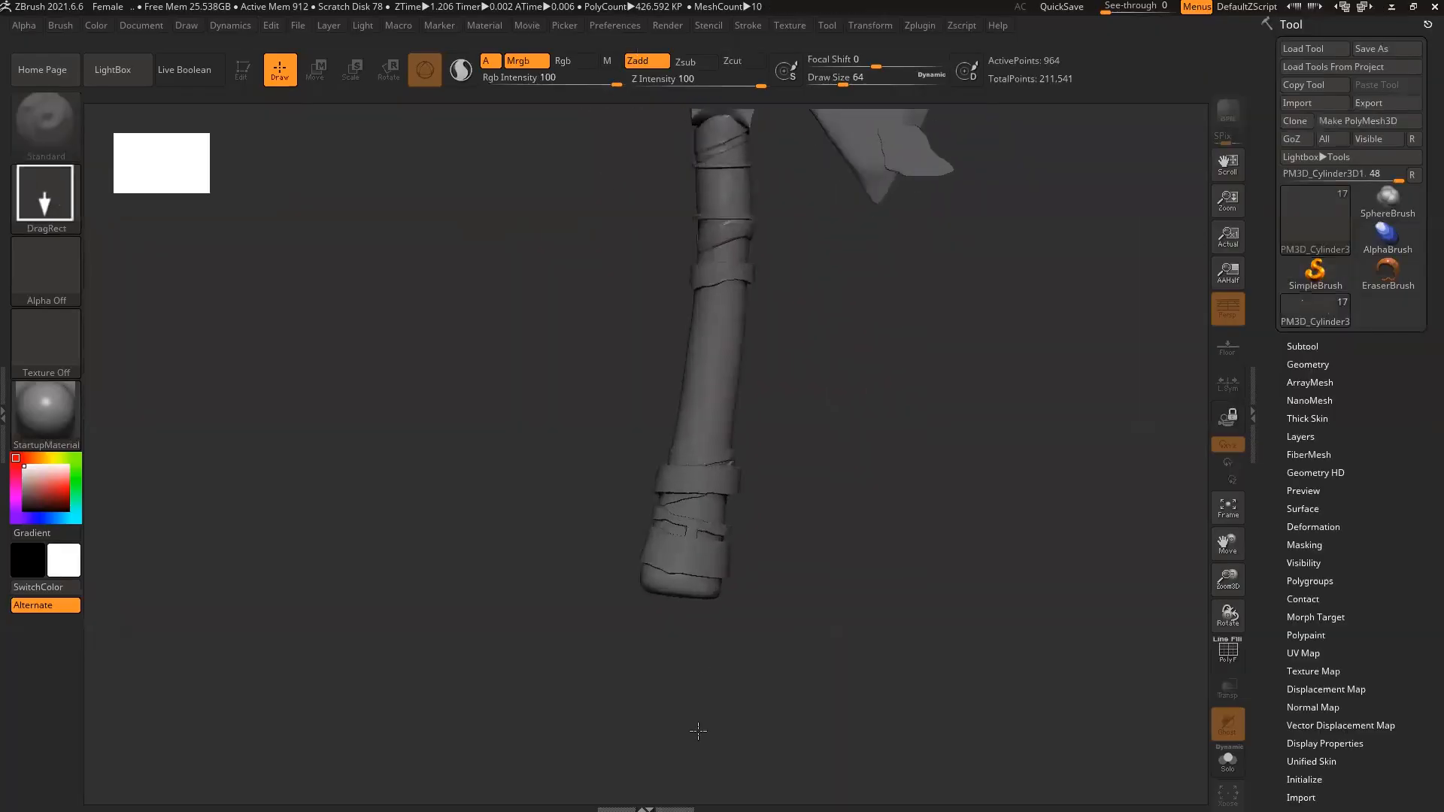
key(t)
key(f)
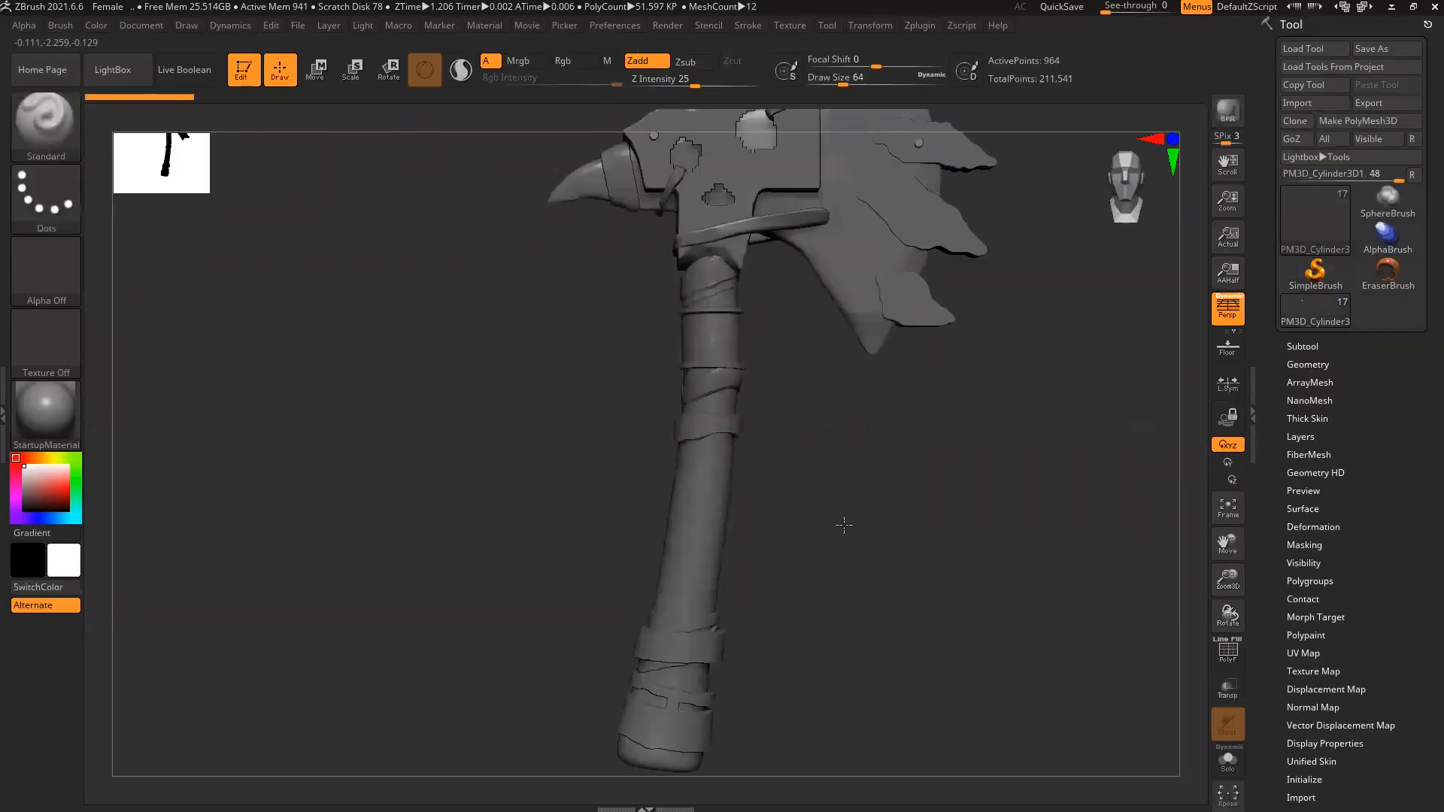
drag(921, 626, 1080, 638)
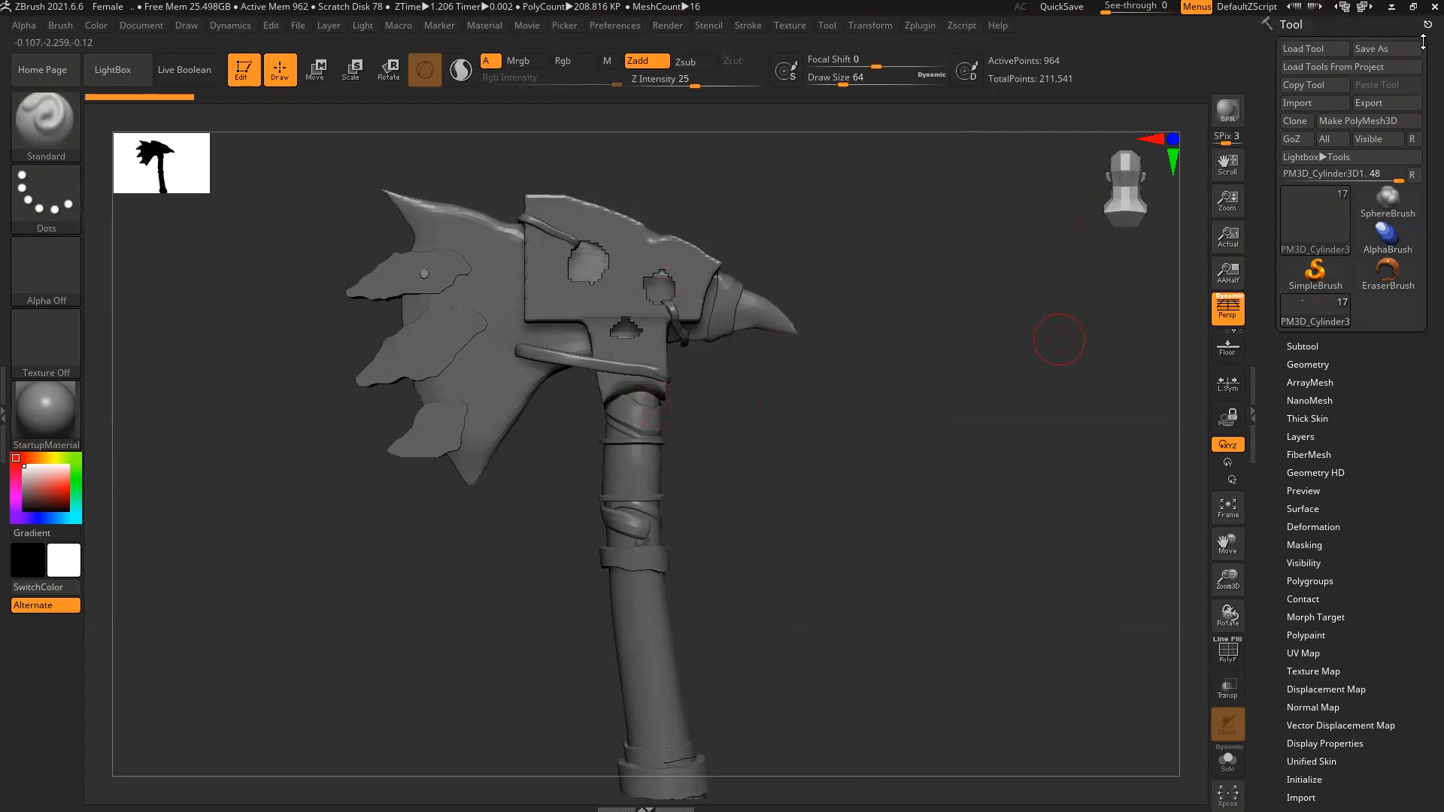
Open the QS_240 project from the desktop without saving the current project
click(1392, 7)
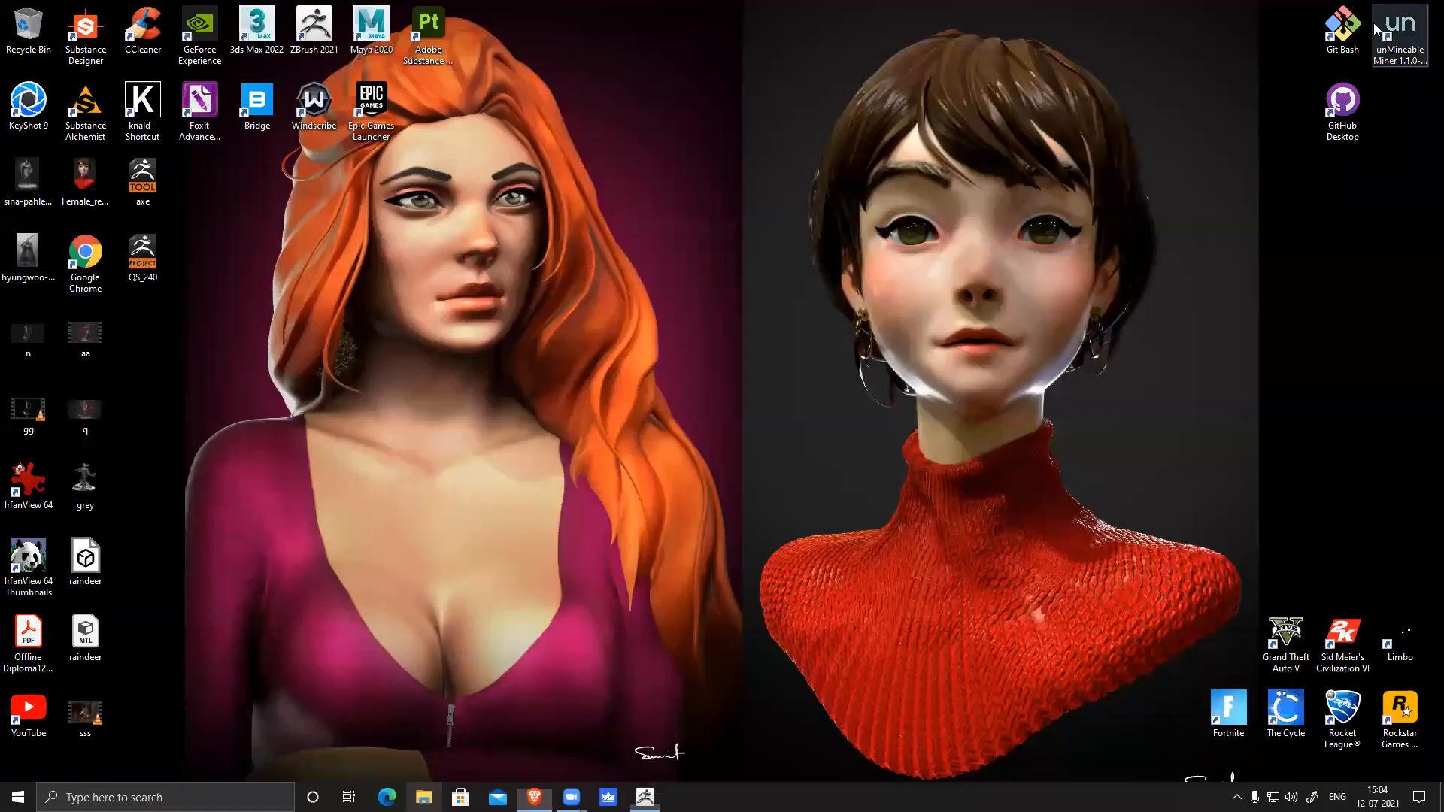
double_click(147, 260)
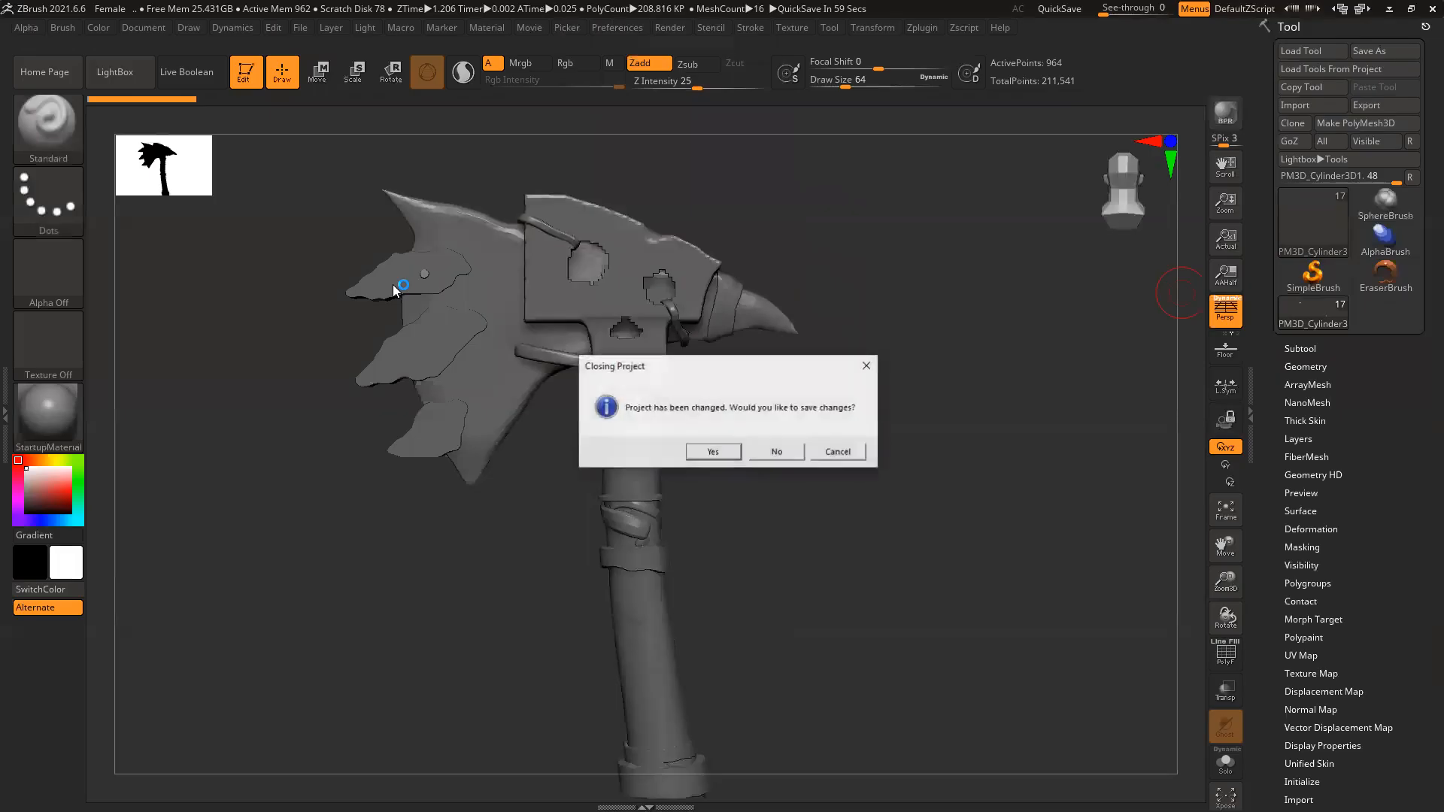
click(779, 452)
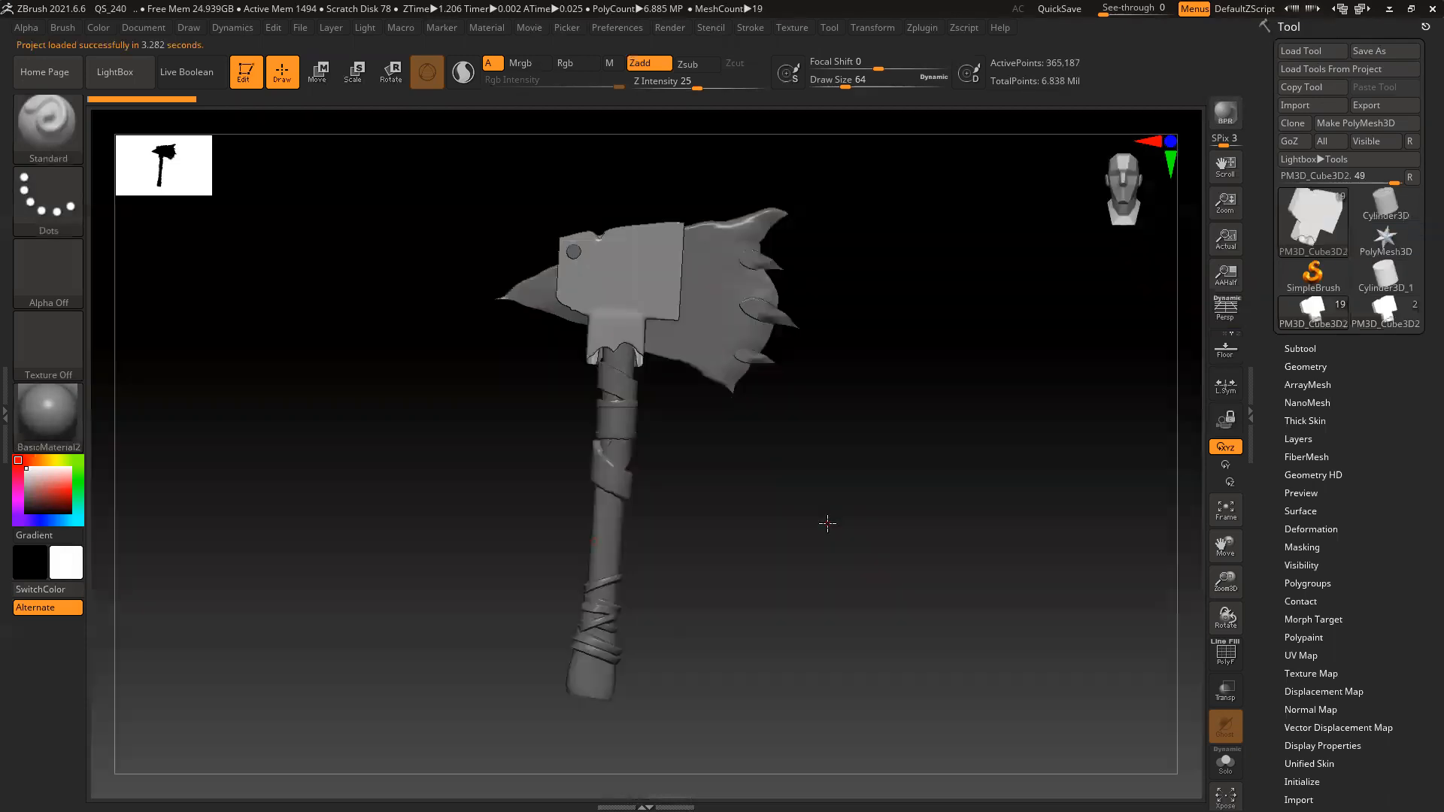
Isolate the PM3D_Cube3D3 block of the axe head and frame it in the view
mouse_move(742, 520)
right_down()
mouse_move(778, 523)
mouse_move(760, 549)
right_up()
shift+right_drag(897, 562, 874, 565)
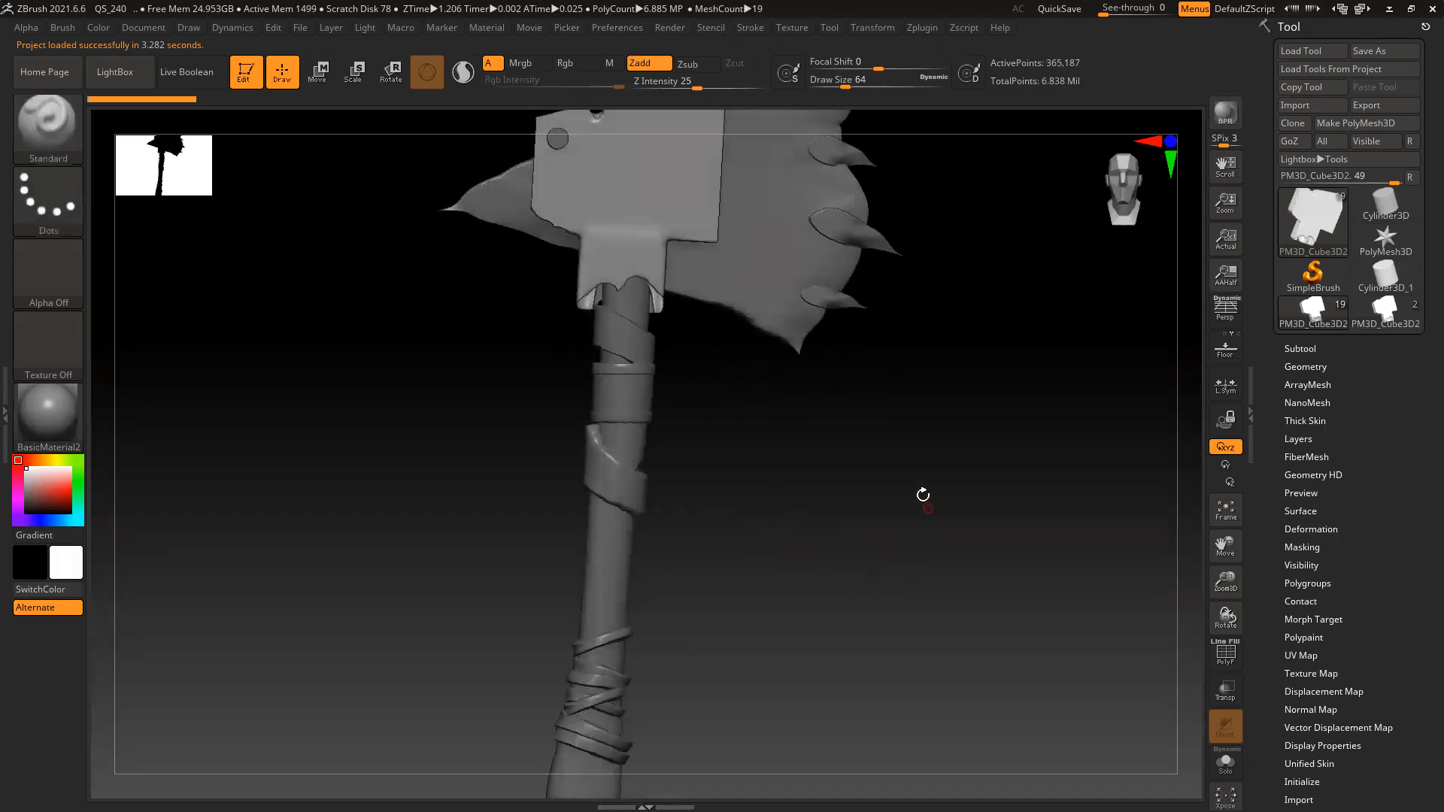
alt+right_drag(925, 497, 912, 584)
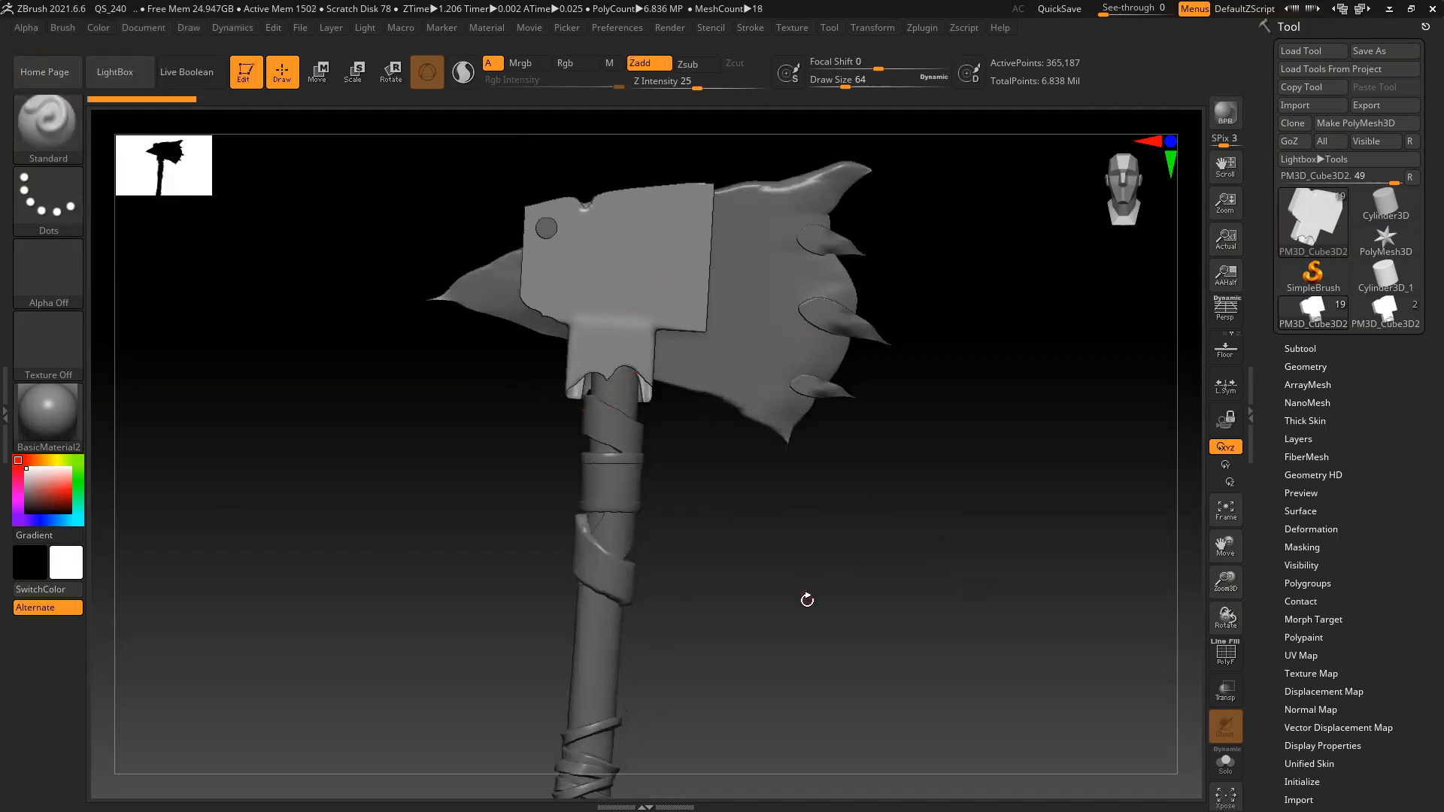
mouse_move(754, 586)
mouse_down()
mouse_move(878, 592)
mouse_move(758, 588)
mouse_up()
drag(851, 594, 834, 596)
alt+click(647, 295)
click(1225, 762)
key(f)
Examine the eye and nose cutouts of the isolated axe head block from several angles
ctrl+click(968, 516)
drag(968, 516, 945, 552)
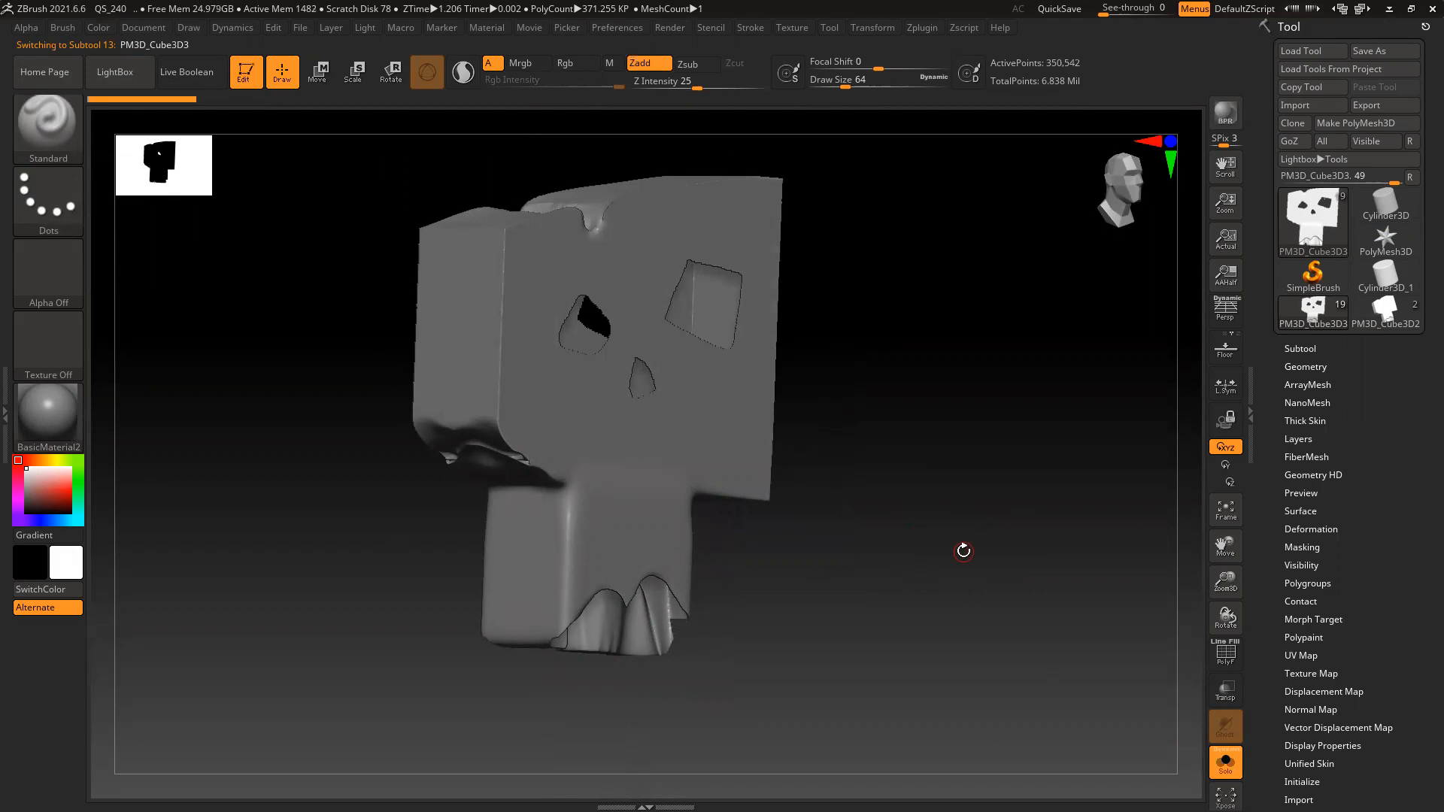
shift+drag(951, 603, 929, 606)
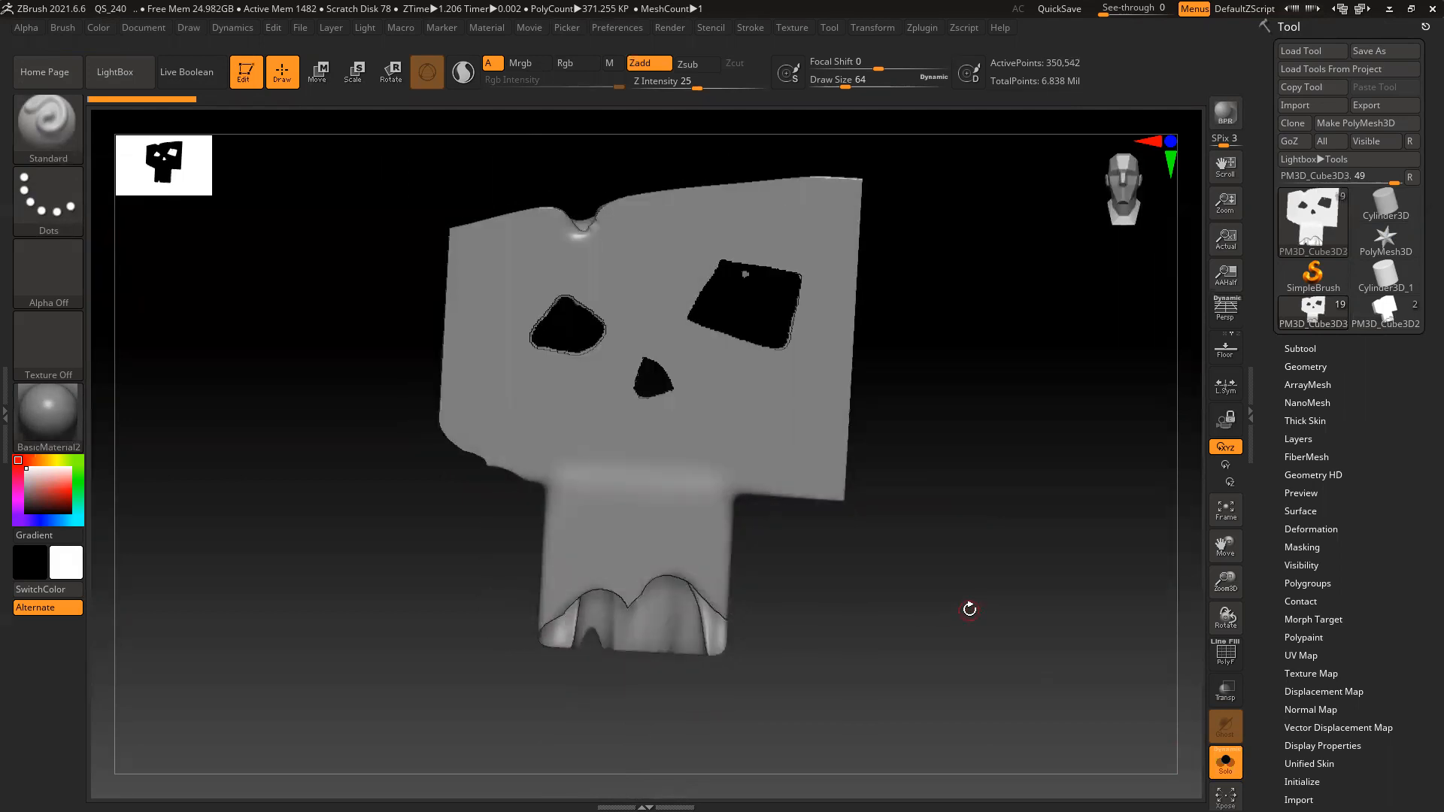
right_drag(969, 604, 950, 604)
alt+right_drag(922, 538, 916, 571)
ctrl+right_drag(782, 387, 783, 477)
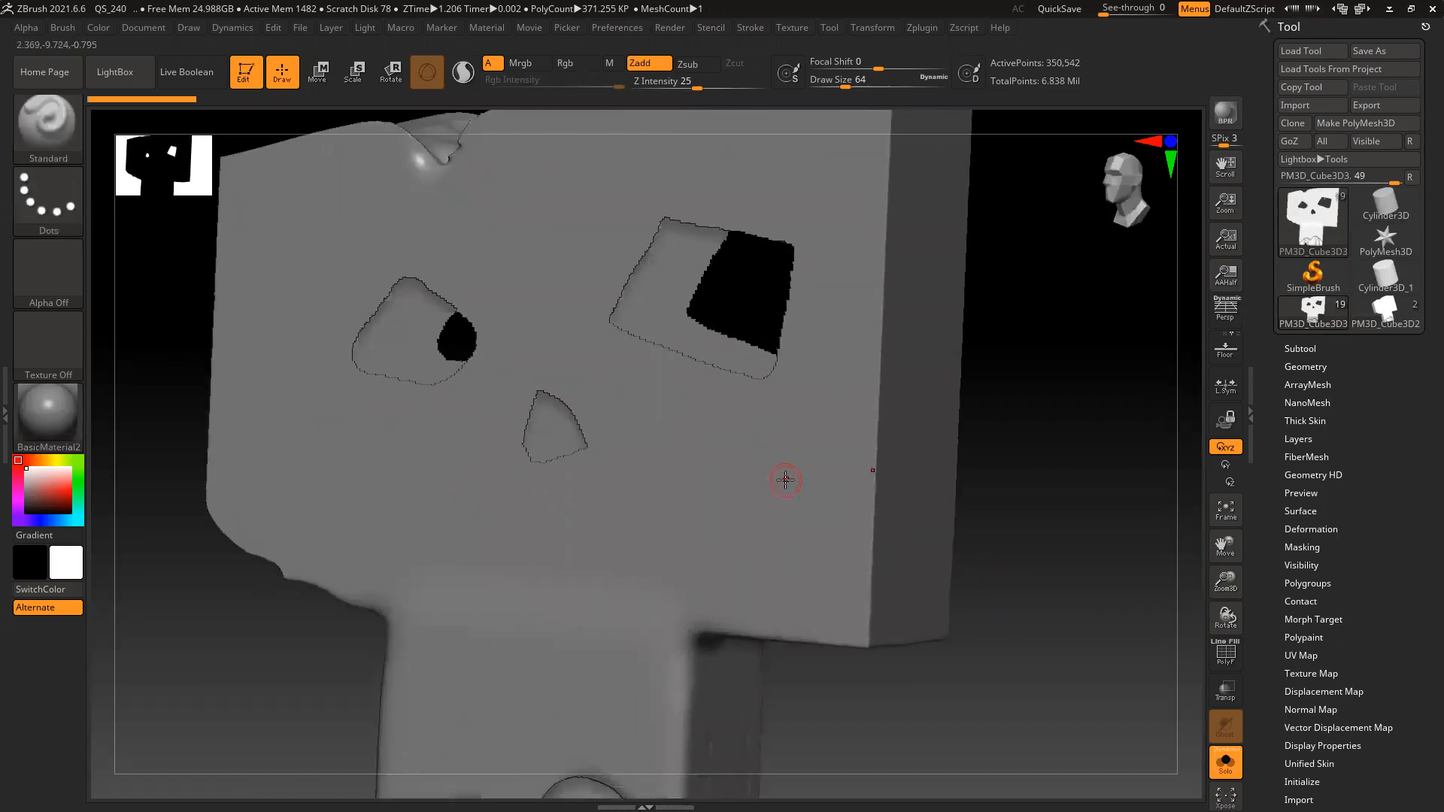
mouse_move(1048, 500)
mouse_down()
mouse_move(1058, 517)
mouse_move(1038, 535)
mouse_move(1045, 522)
mouse_up()
Turn on the wireframe display and inspect the mesh around the eye cutouts
key(shift)
key(shift+f)
mouse_move(697, 449)
ctrl+right_down()
mouse_move(812, 573)
mouse_move(1038, 481)
mouse_move(1102, 404)
ctrl+right_up()
right_drag(1121, 459, 1121, 493)
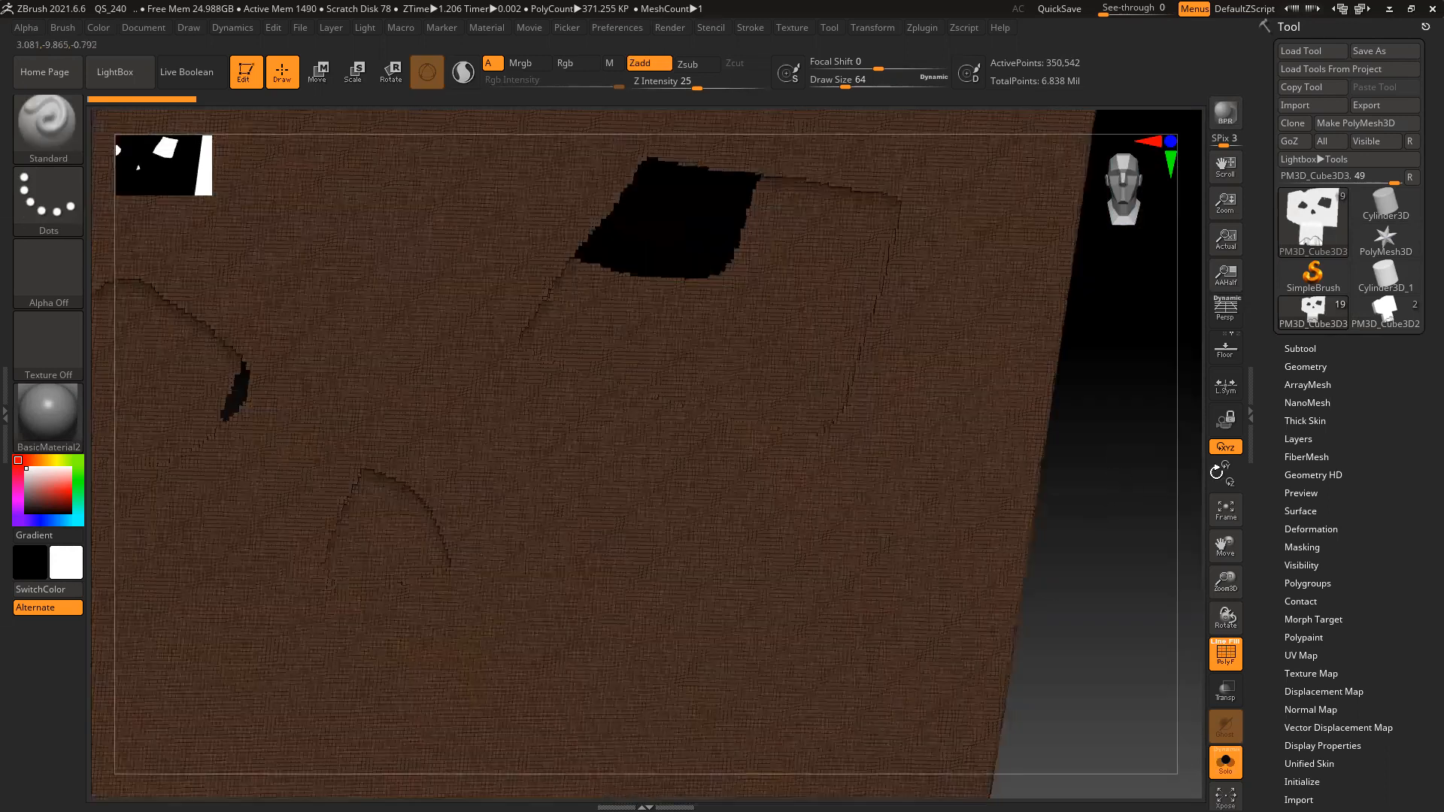
Delete the PM3D_Cube3D2 subtool, the version of the head block without cutouts
click(1301, 348)
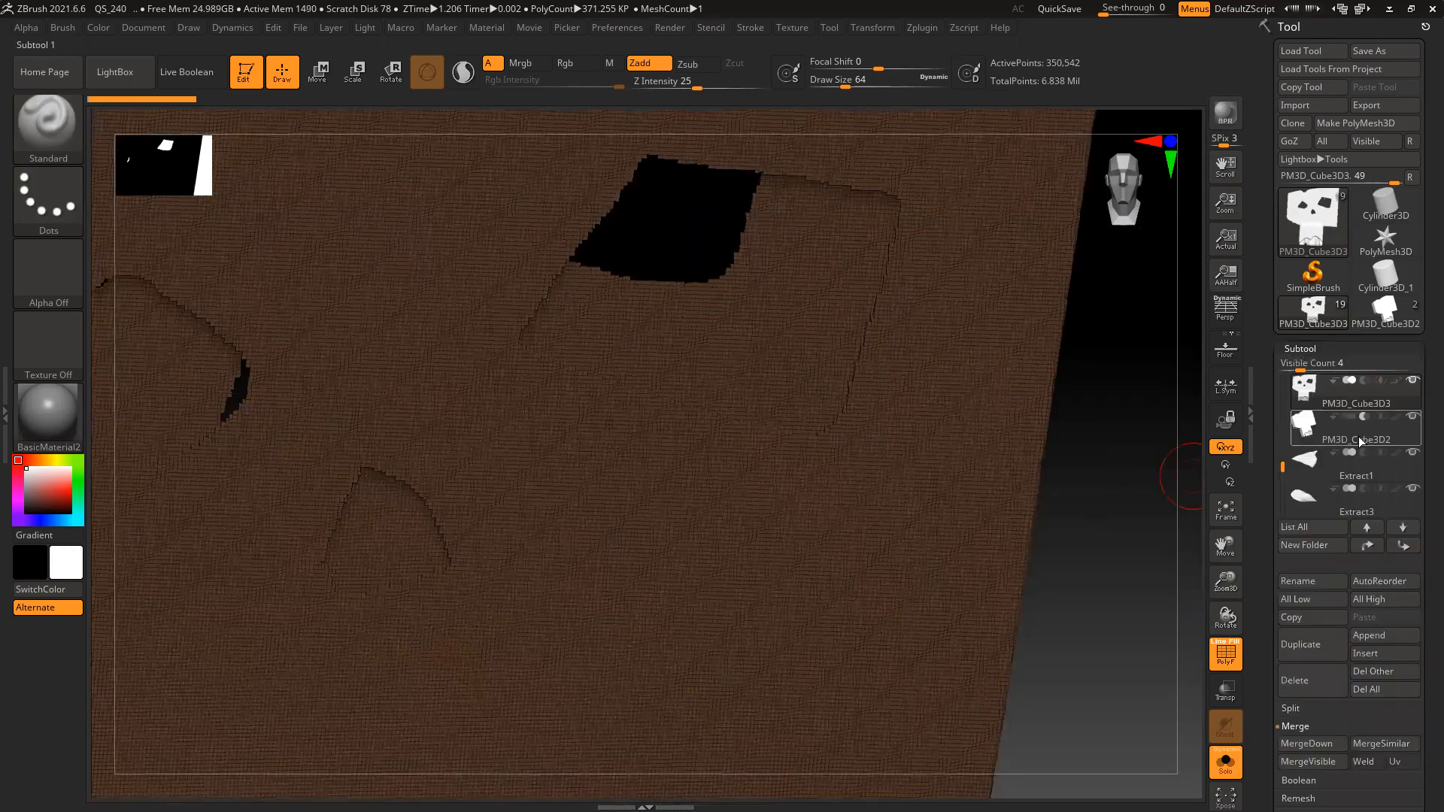
mouse_move(1359, 438)
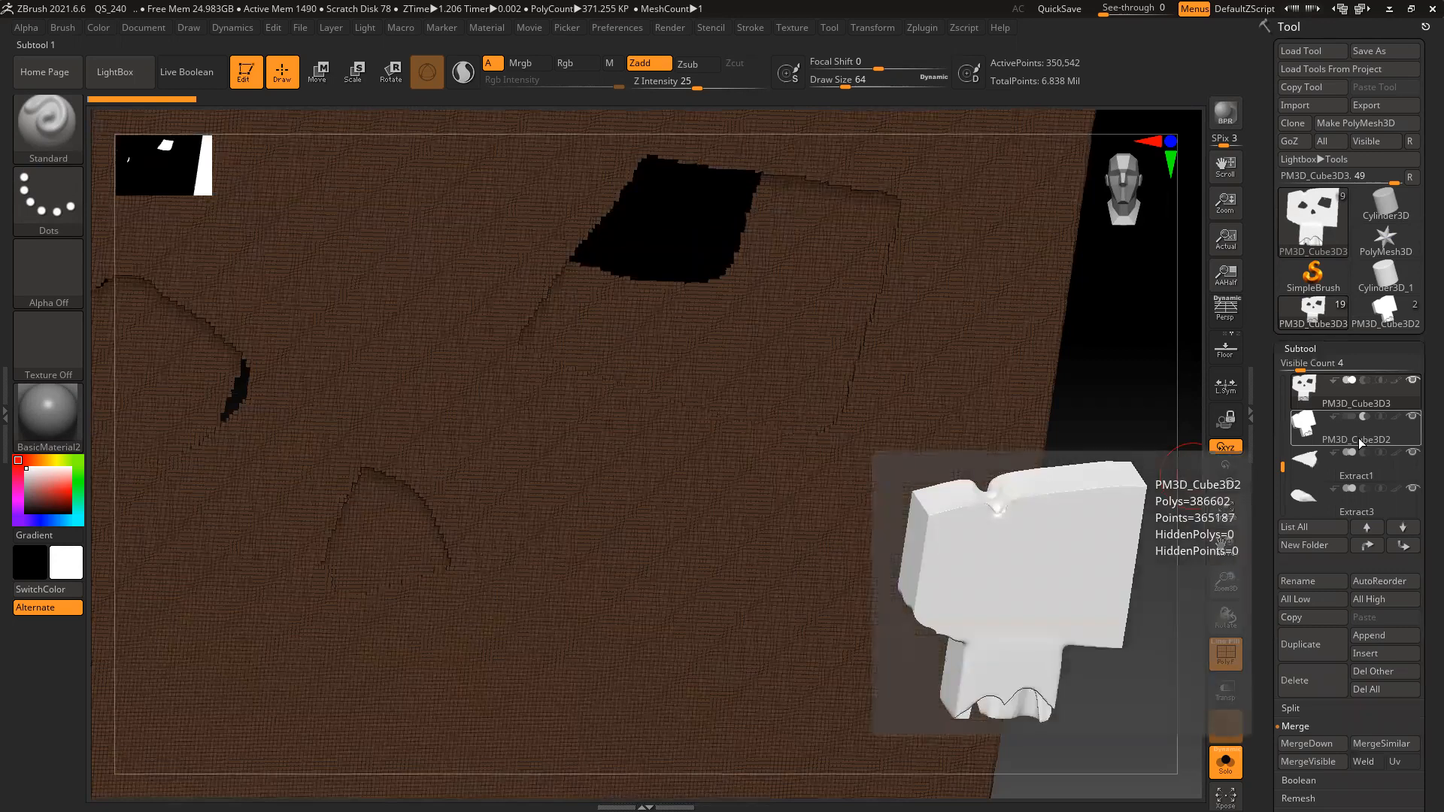
ctrl+right_drag(1006, 581, 864, 530)
mouse_move(936, 620)
ctrl+right_down()
mouse_move(964, 510)
mouse_move(1003, 596)
ctrl+right_up()
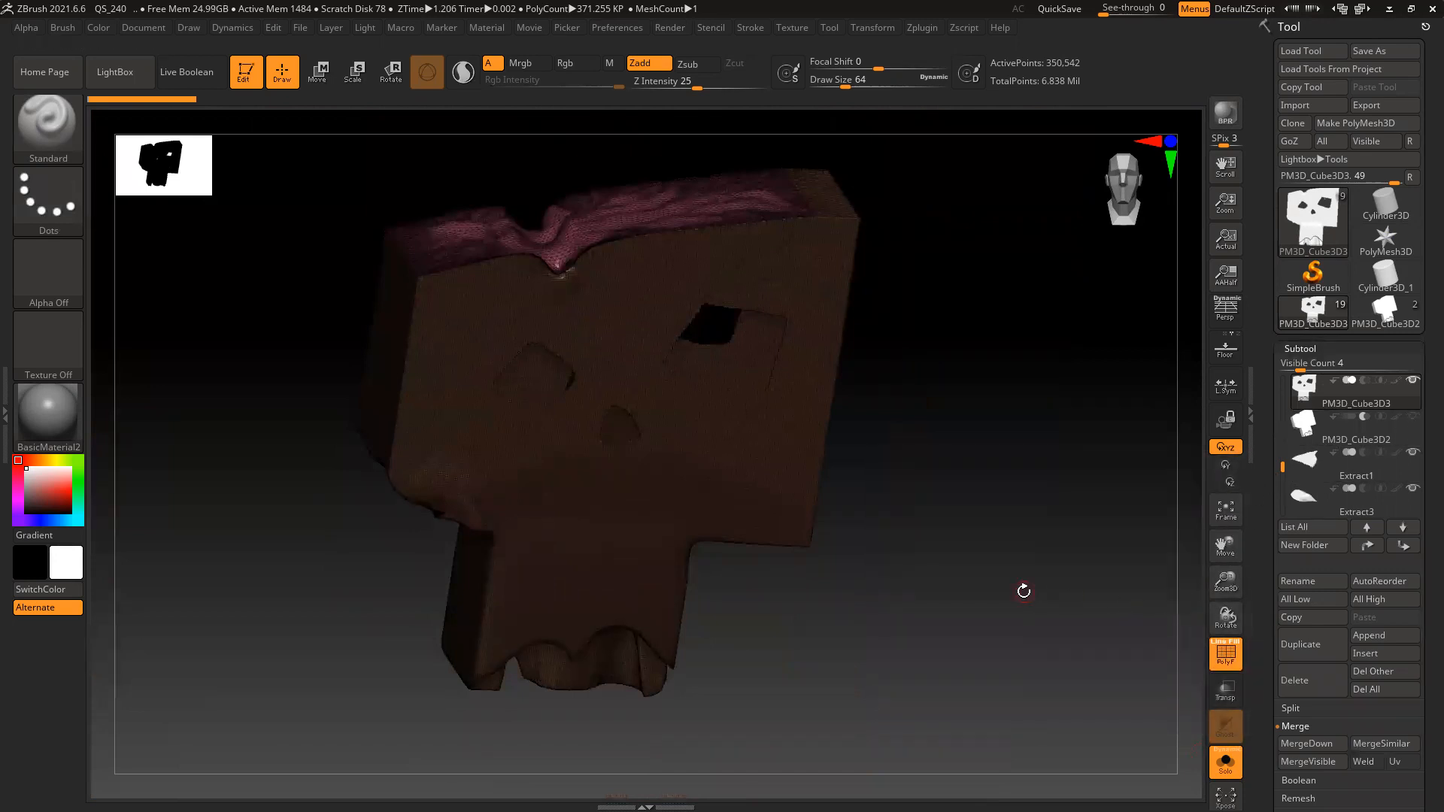
drag(932, 584, 1035, 558)
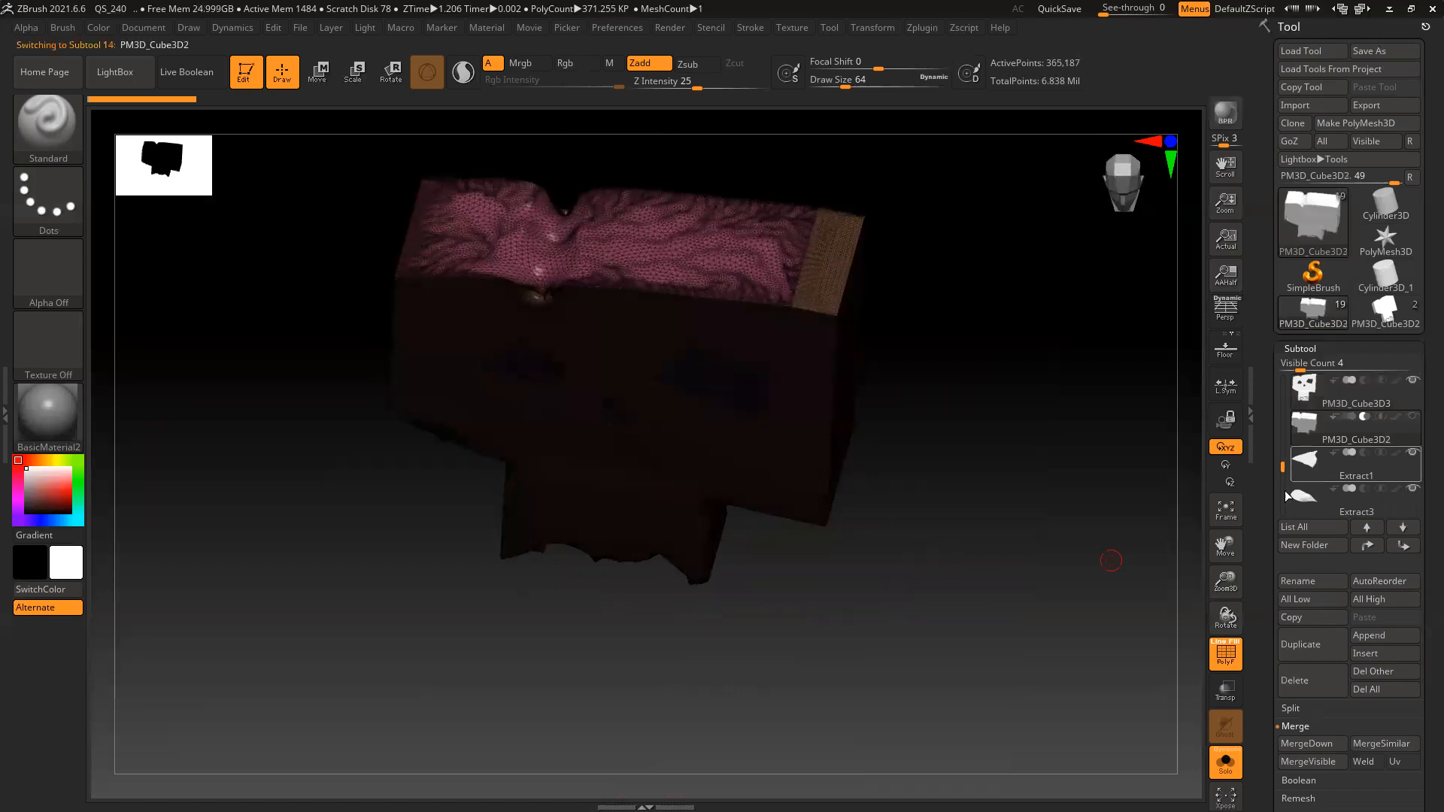
click(1315, 689)
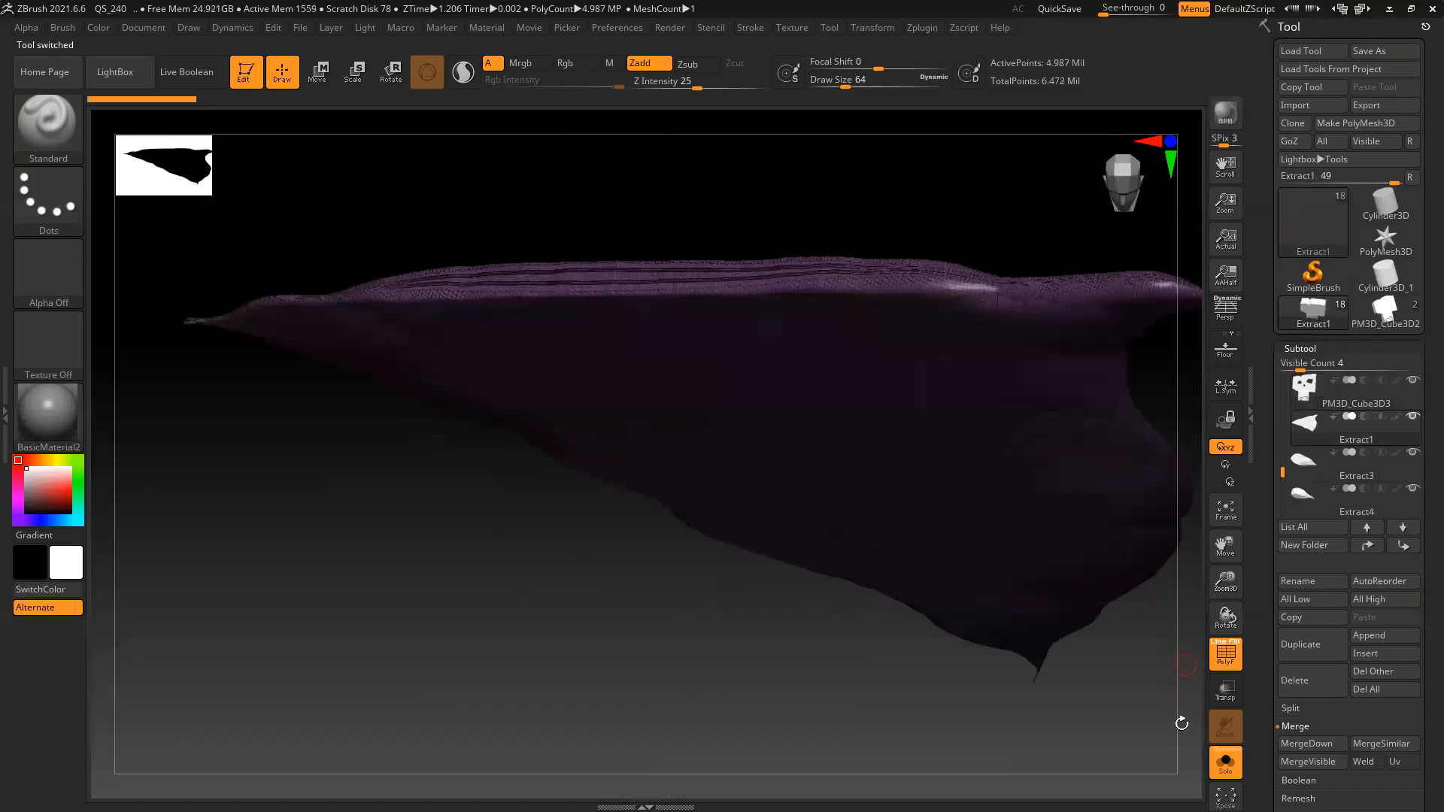
Select the PM3D_Cube3D3 subtool and hide the small stray mesh fragment floating inside the larger eye opening
click(1384, 395)
ctrl+right_drag(975, 578, 924, 520)
mouse_move(721, 388)
ctrl+right_down()
mouse_move(953, 610)
mouse_move(873, 484)
ctrl+right_up()
right_drag(863, 409, 941, 413)
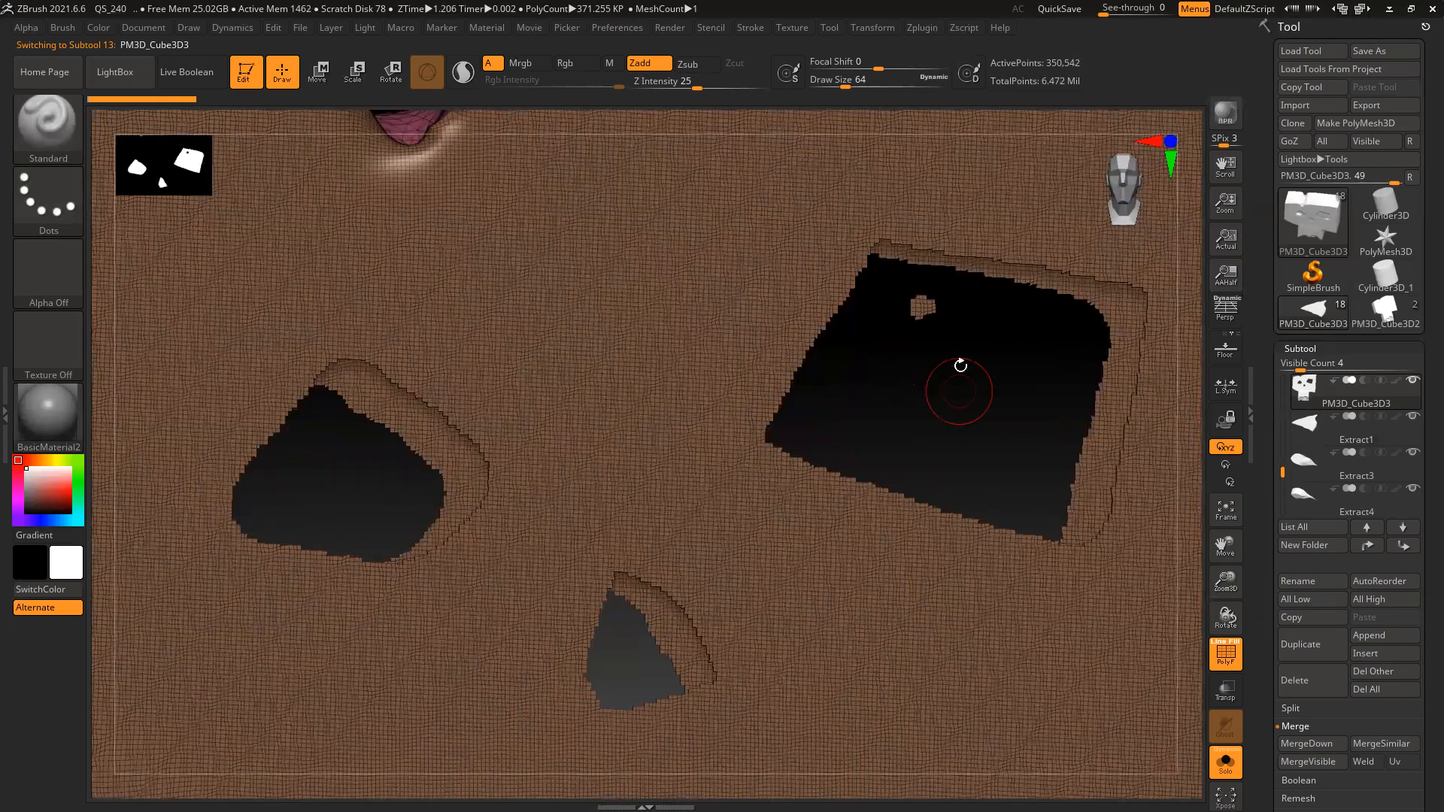
key(ctrl+shift)
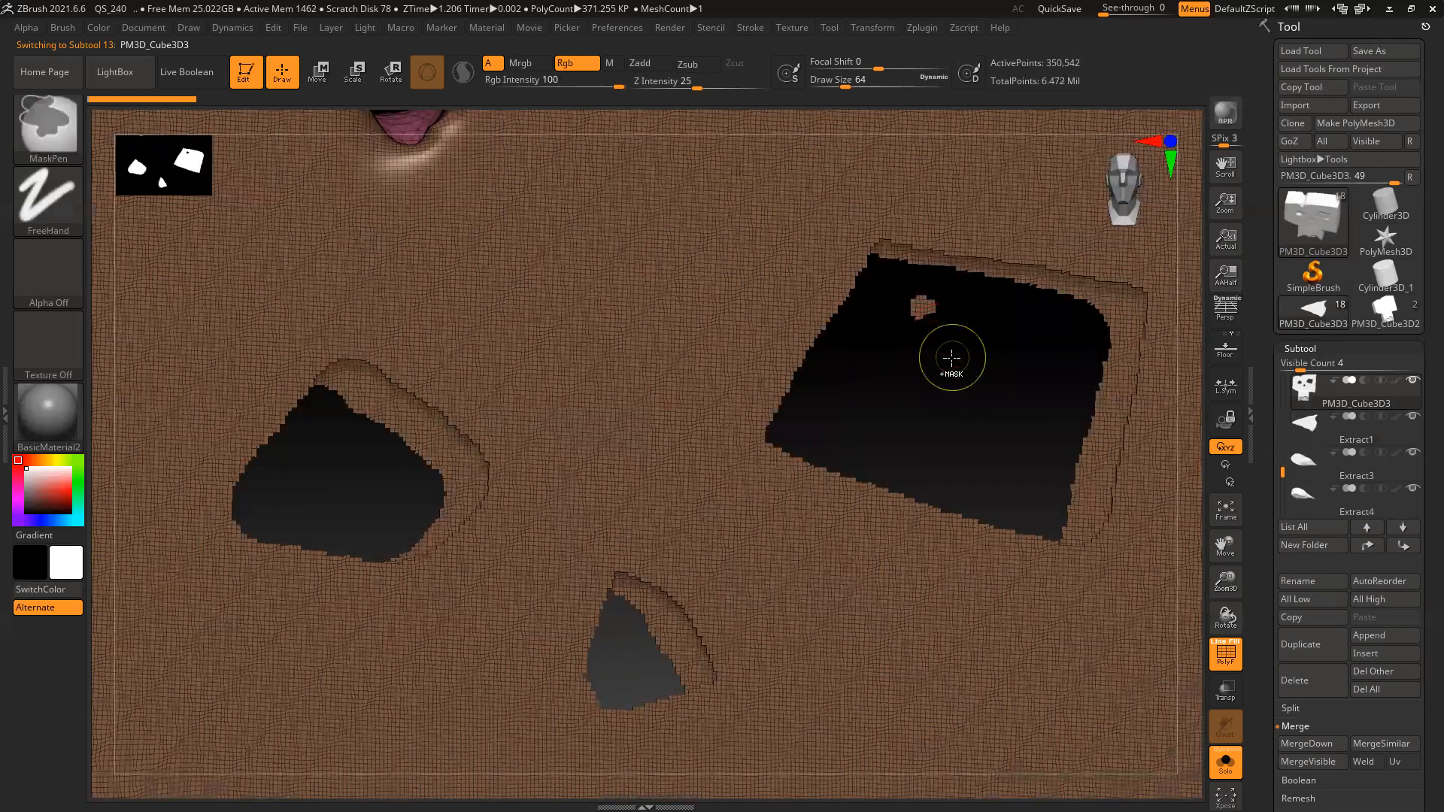
ctrl+shift+click(56, 210)
ctrl+shift+click(344, 215)
mouse_move(932, 290)
ctrl+alt+shift+mouse_down()
mouse_move(957, 345)
mouse_move(911, 285)
mouse_move(931, 292)
ctrl+alt+shift+mouse_up()
right_drag(913, 410, 1019, 546)
right_drag(1057, 590, 509, 410)
Delete the hidden fragment from the head block's geometry
drag(1348, 772, 1348, 649)
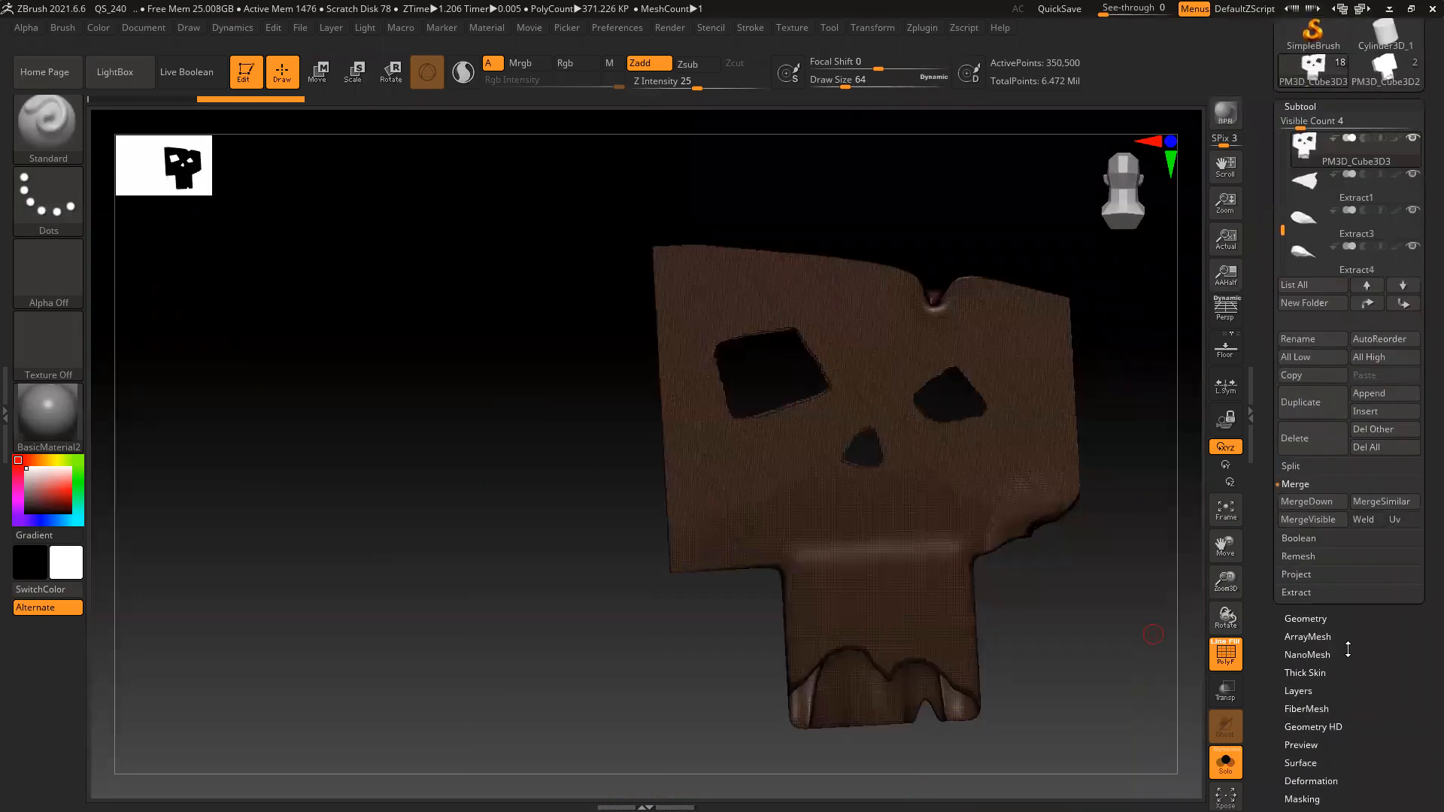
click(1306, 618)
click(1316, 514)
Smooth the edges of the eye and nose cutouts with the Polish By Features deformation
alt+right_drag(1053, 609, 988, 627)
right_drag(1051, 588, 986, 581)
ctrl+right_drag(813, 387, 958, 591)
ctrl+right_drag(816, 417, 815, 414)
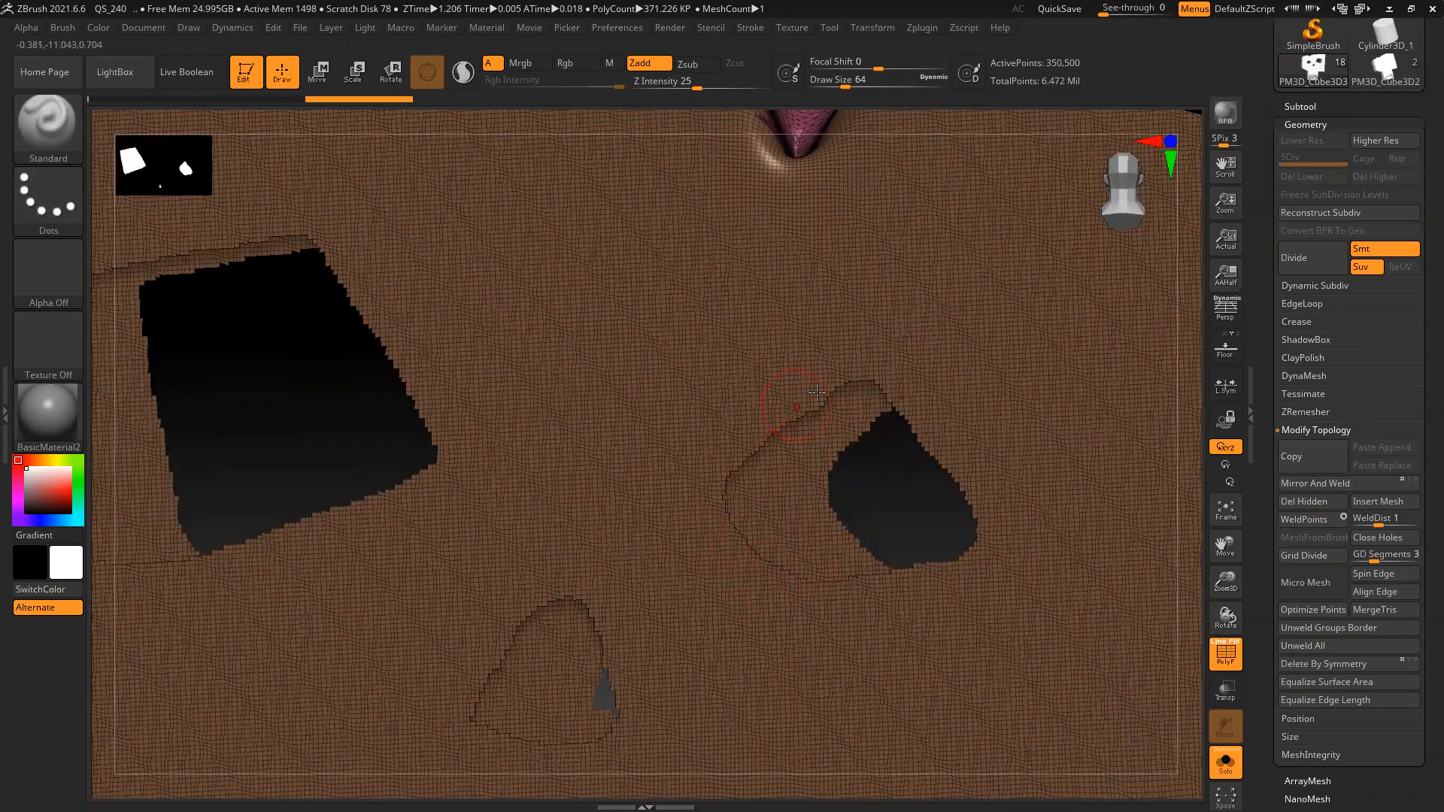
scroll(1345, 593, down, 5)
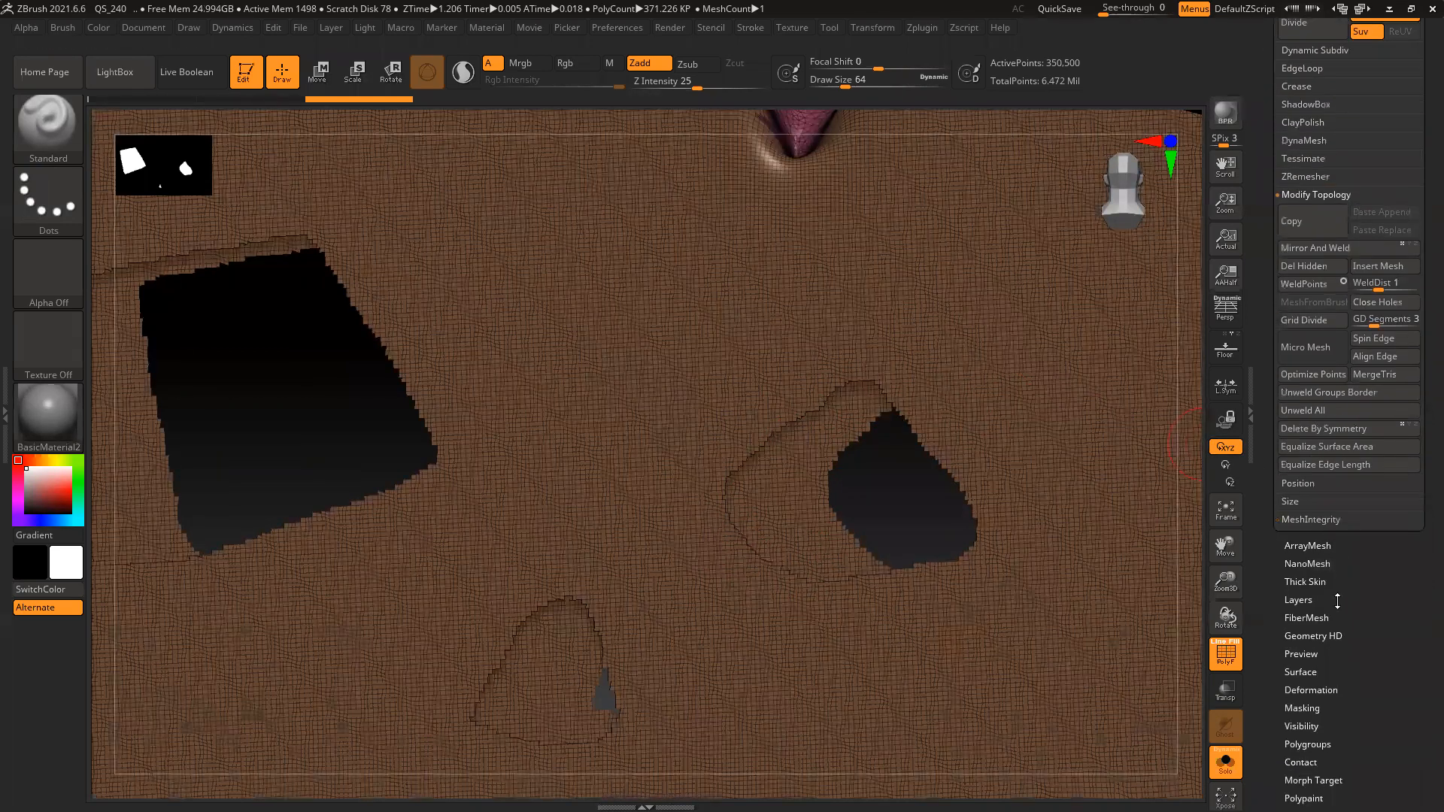
click(1320, 689)
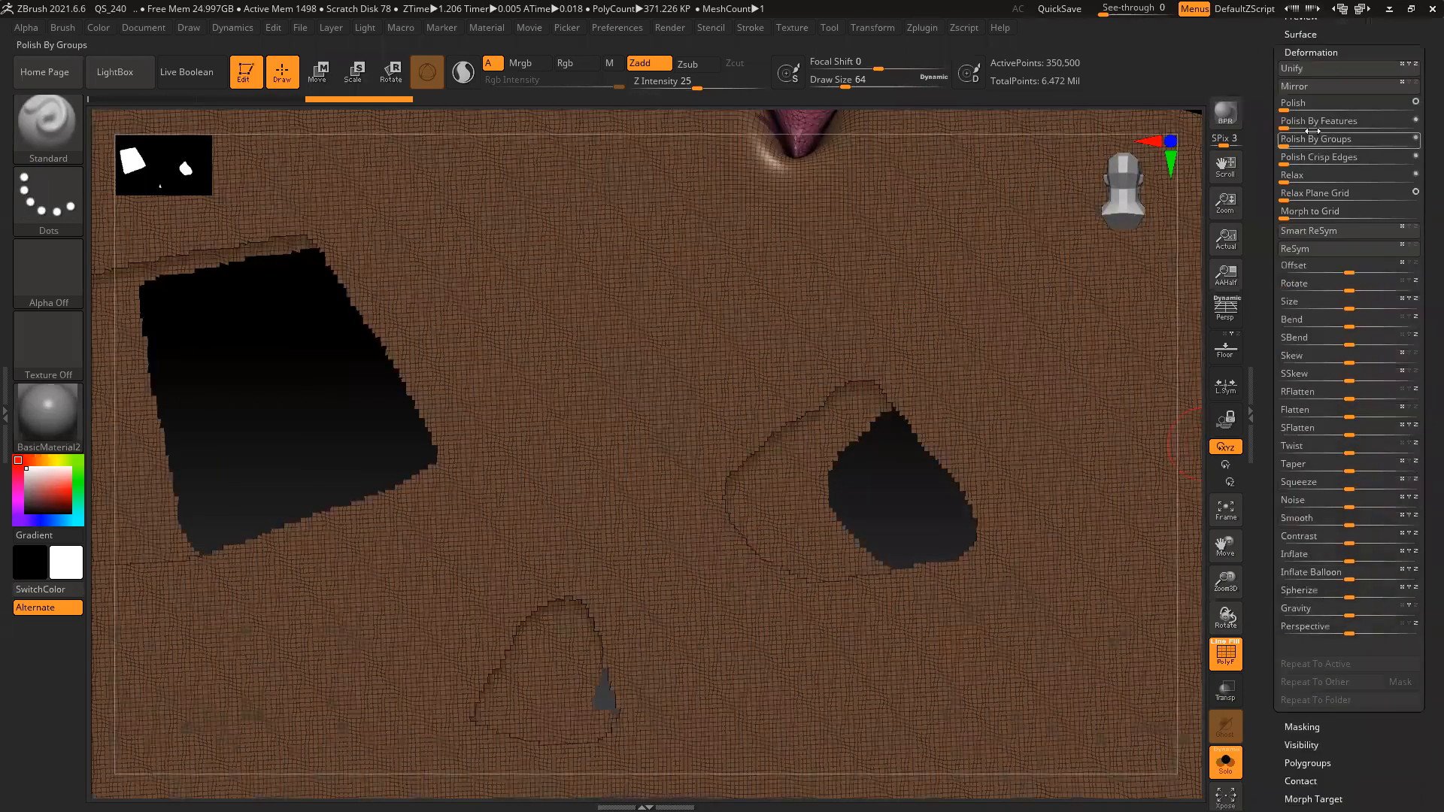
drag(1285, 129, 1344, 133)
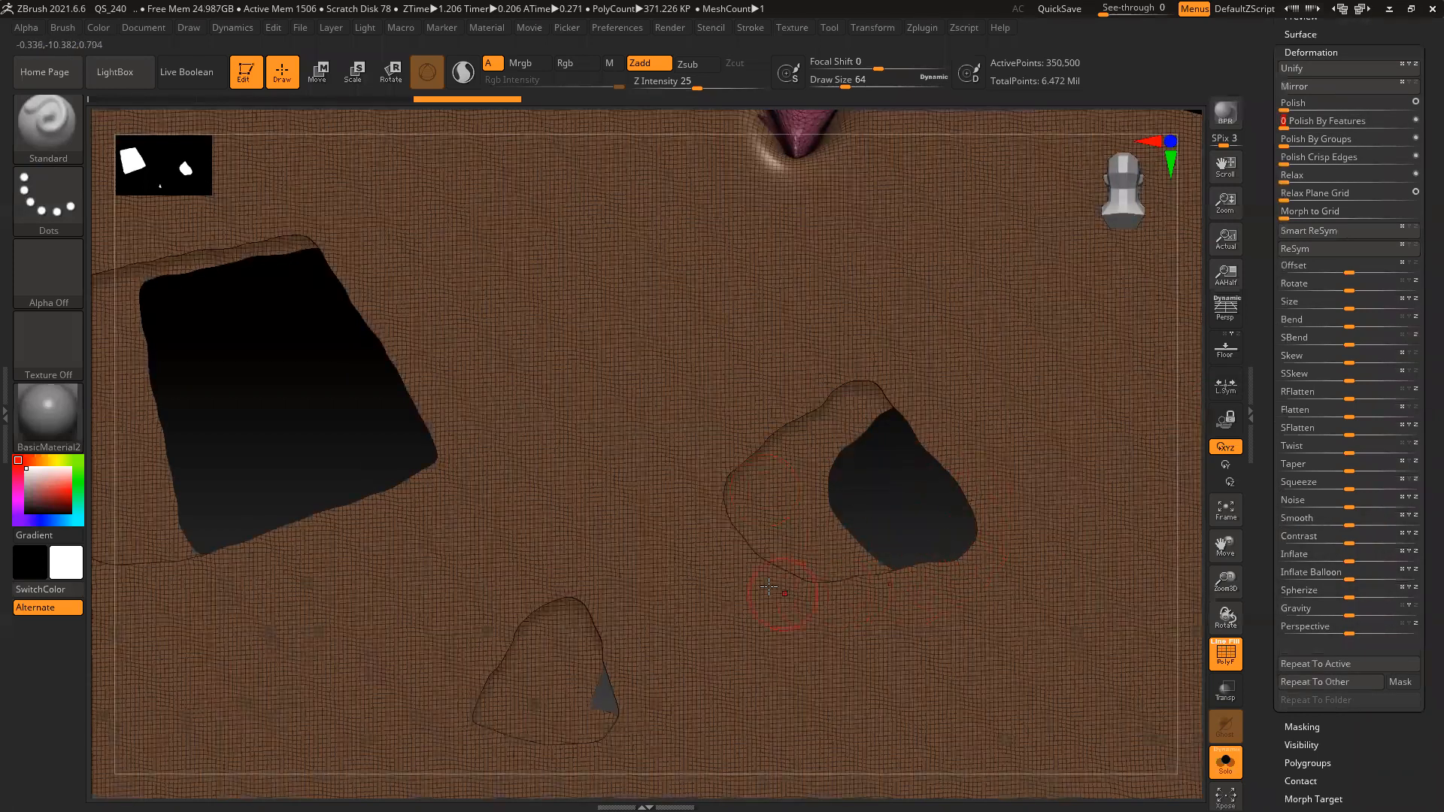
Check the polished edge of the smaller eye cutout up close and switch to the ZModeler brush
ctrl+right_drag(870, 500, 601, 456)
right_drag(1081, 700, 1097, 701)
ctrl+right_drag(885, 438, 1179, 726)
ctrl+right_drag(842, 376, 971, 489)
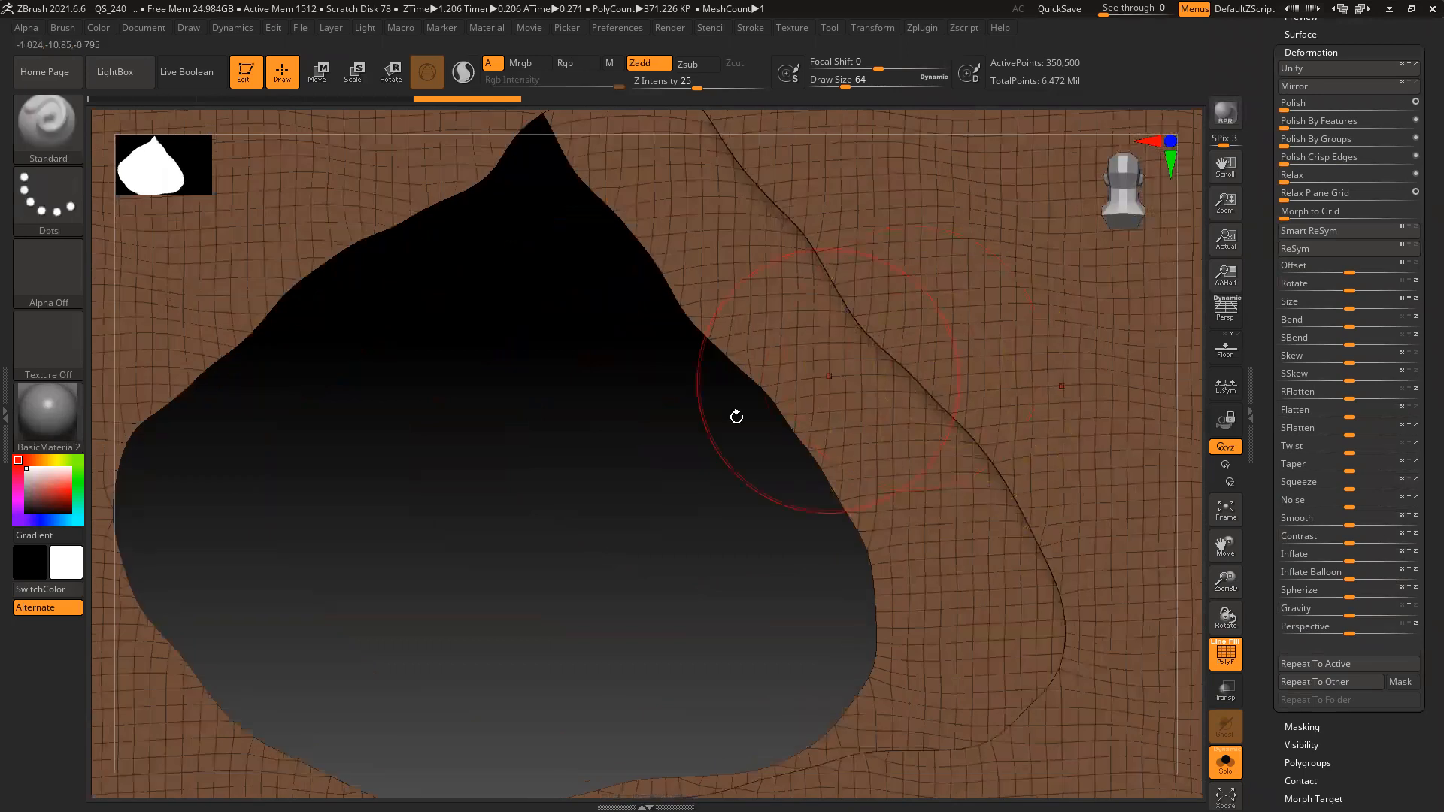
click(57, 128)
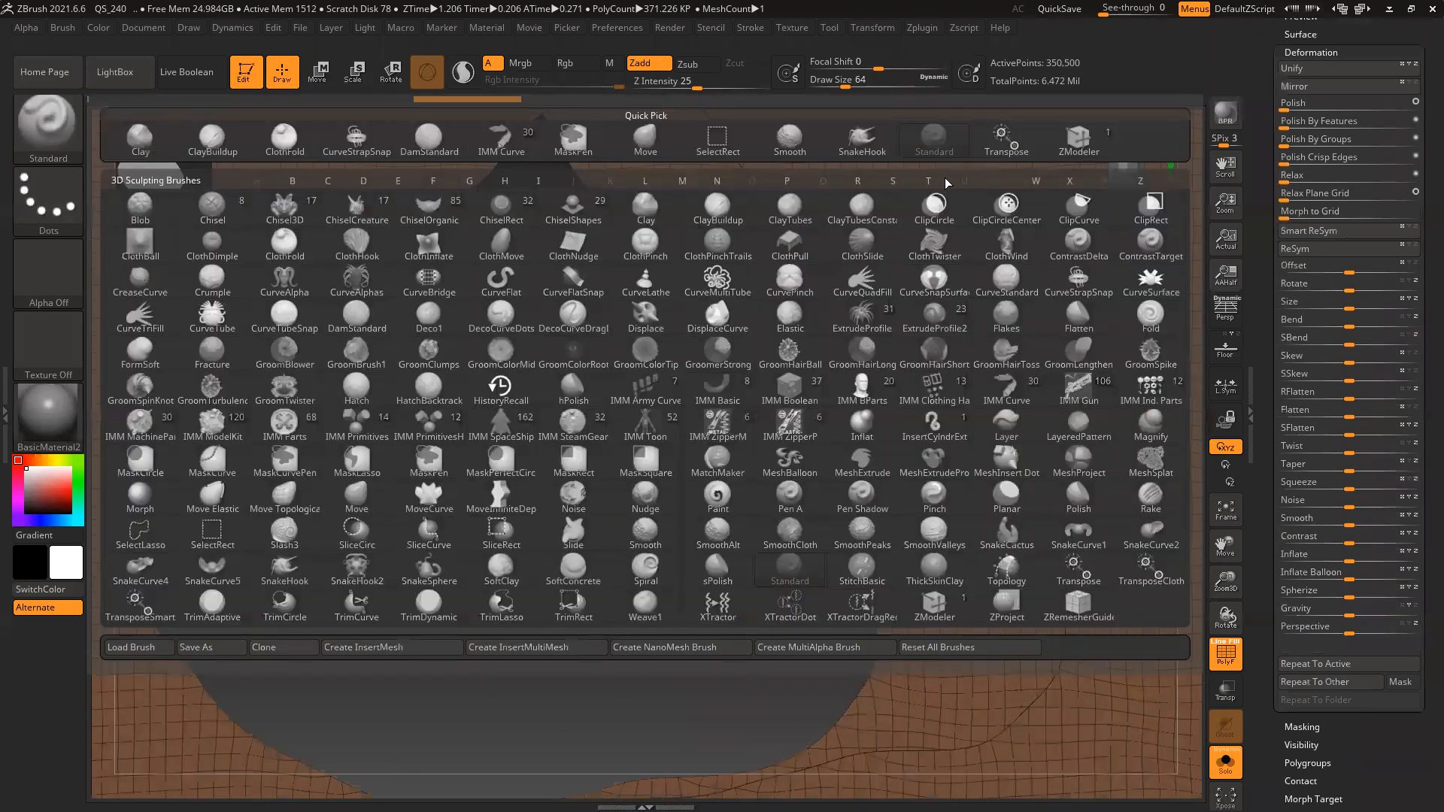
click(1083, 150)
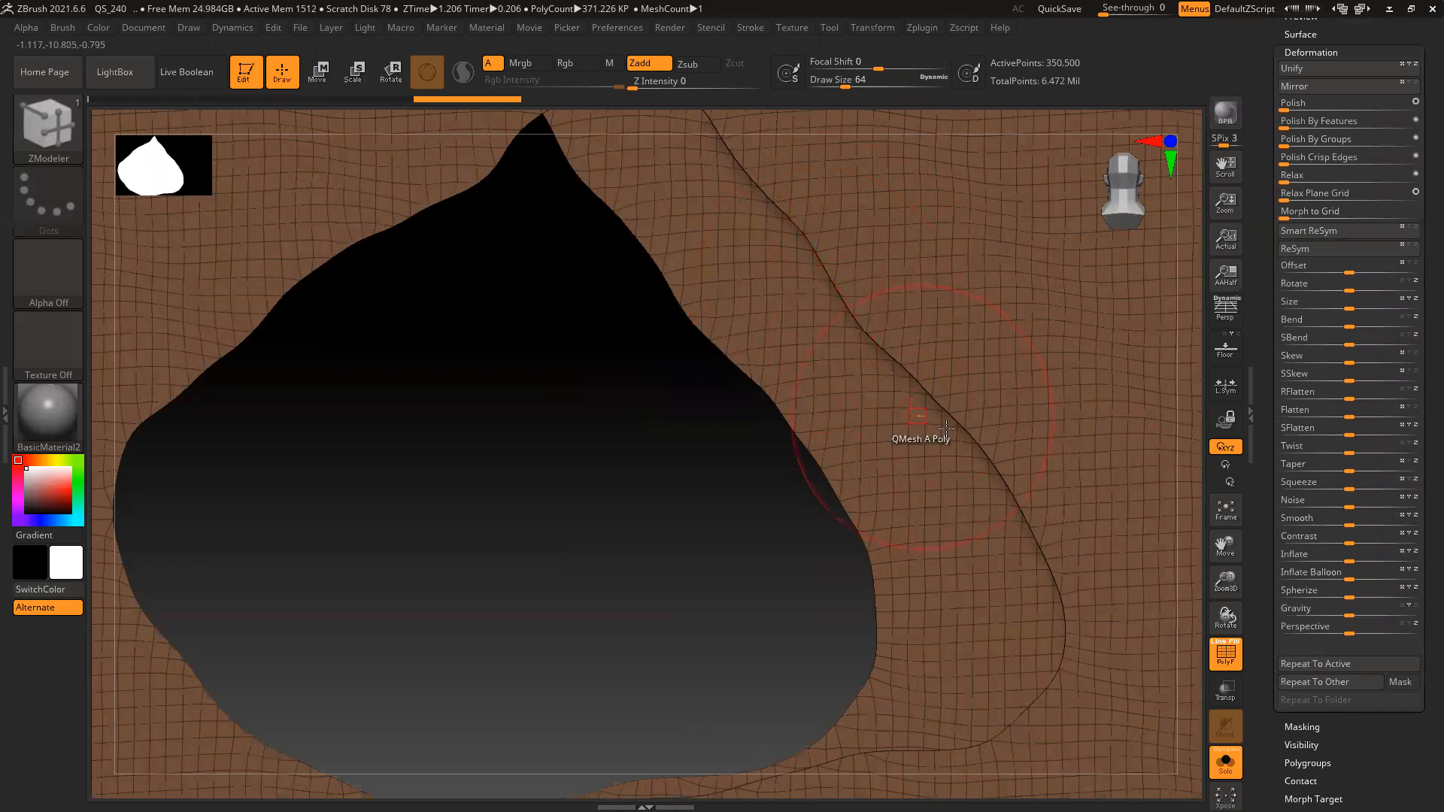
Set ZModeler's polygon action to Bridge with the Two Polys target at the smaller eye cutout's edge
alt+drag(711, 491, 628, 459)
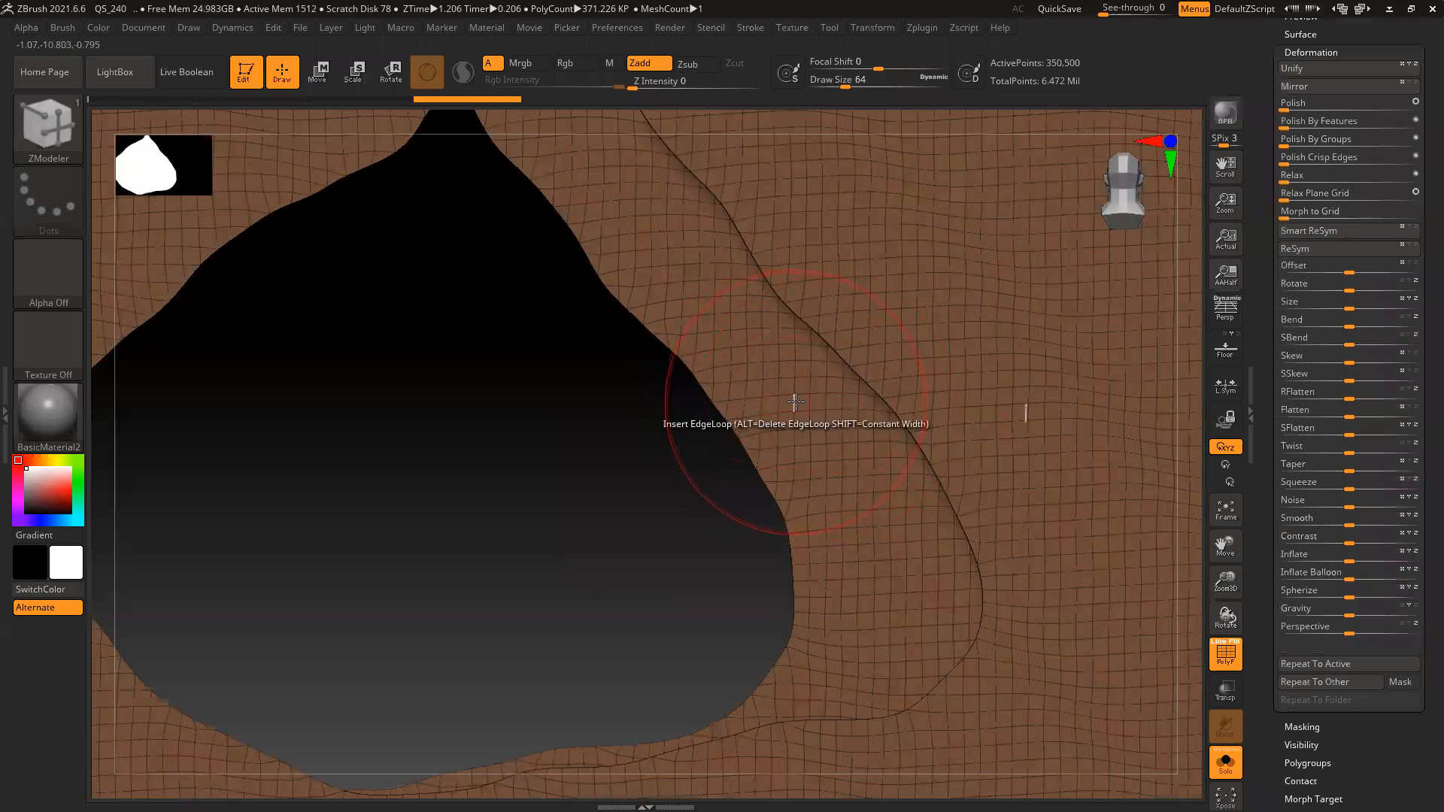
ctrl+right_drag(687, 439, 796, 342)
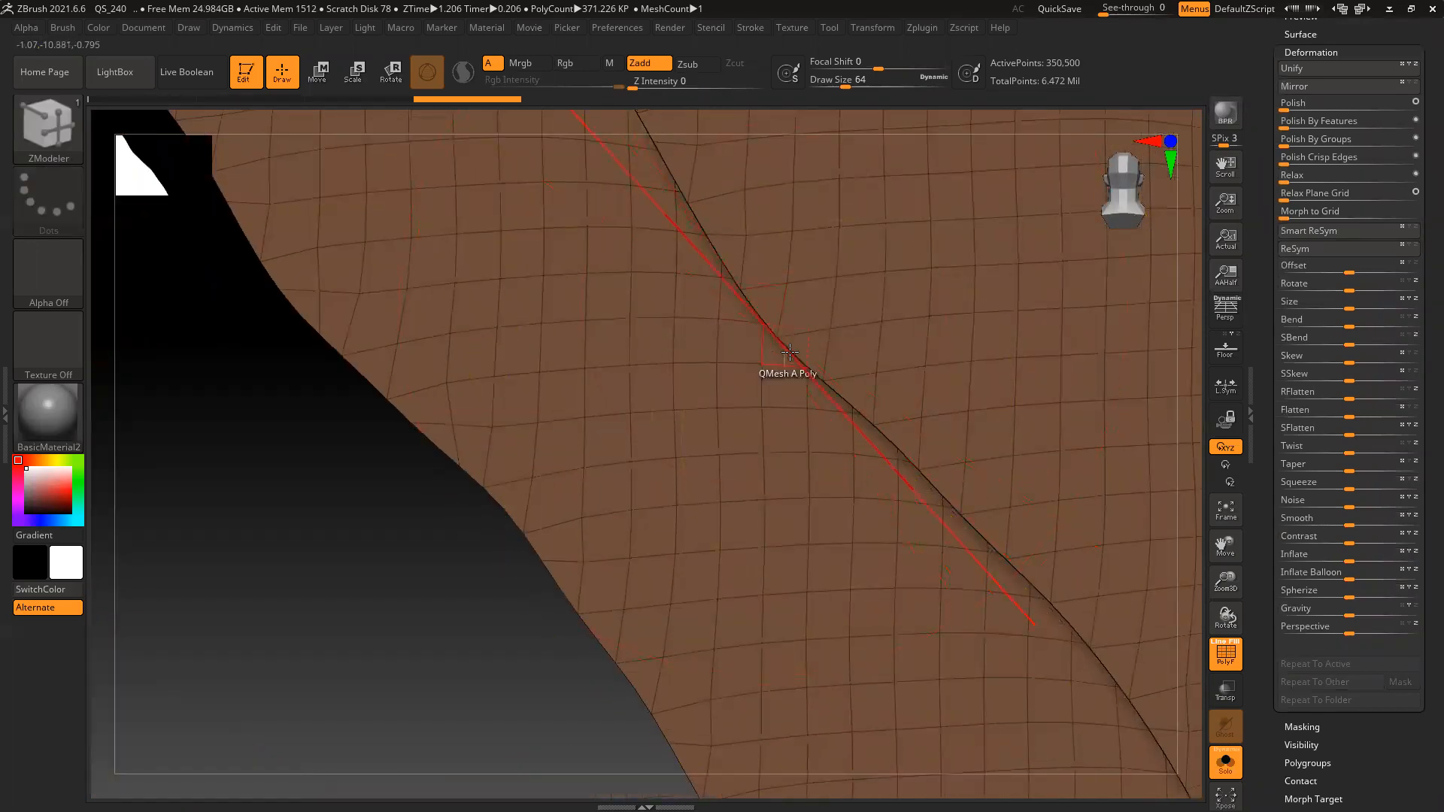
right_drag(687, 427, 795, 355)
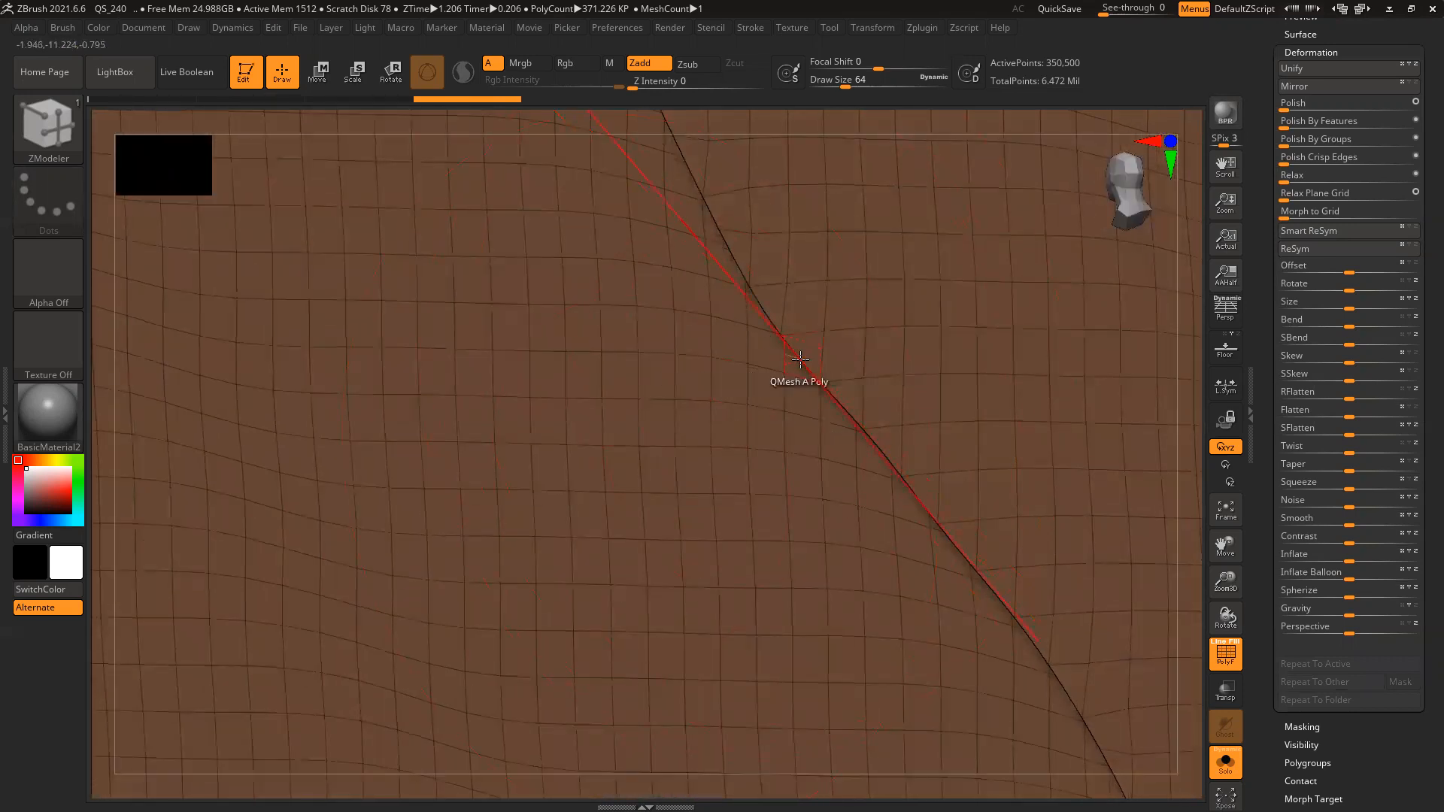
key(space)
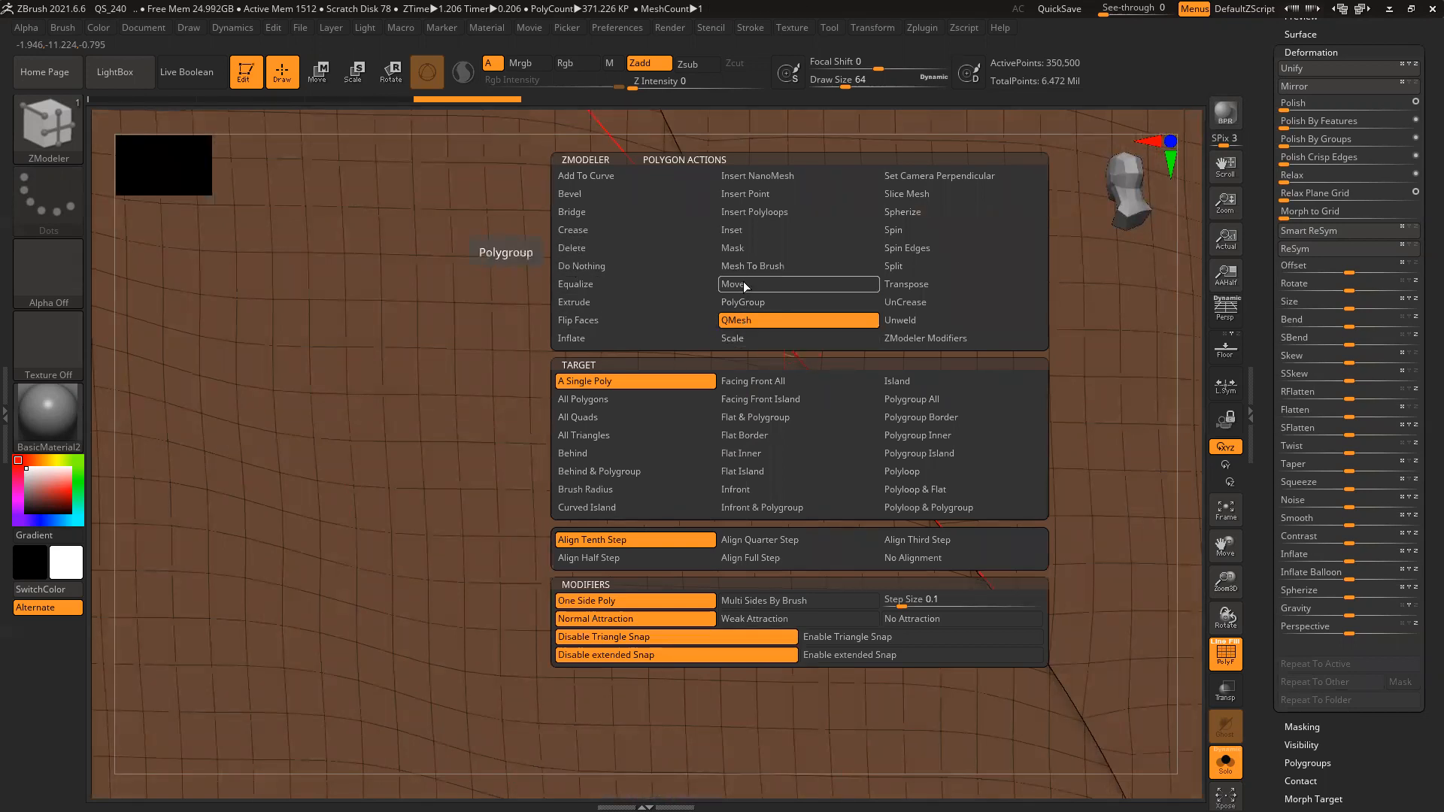
click(592, 214)
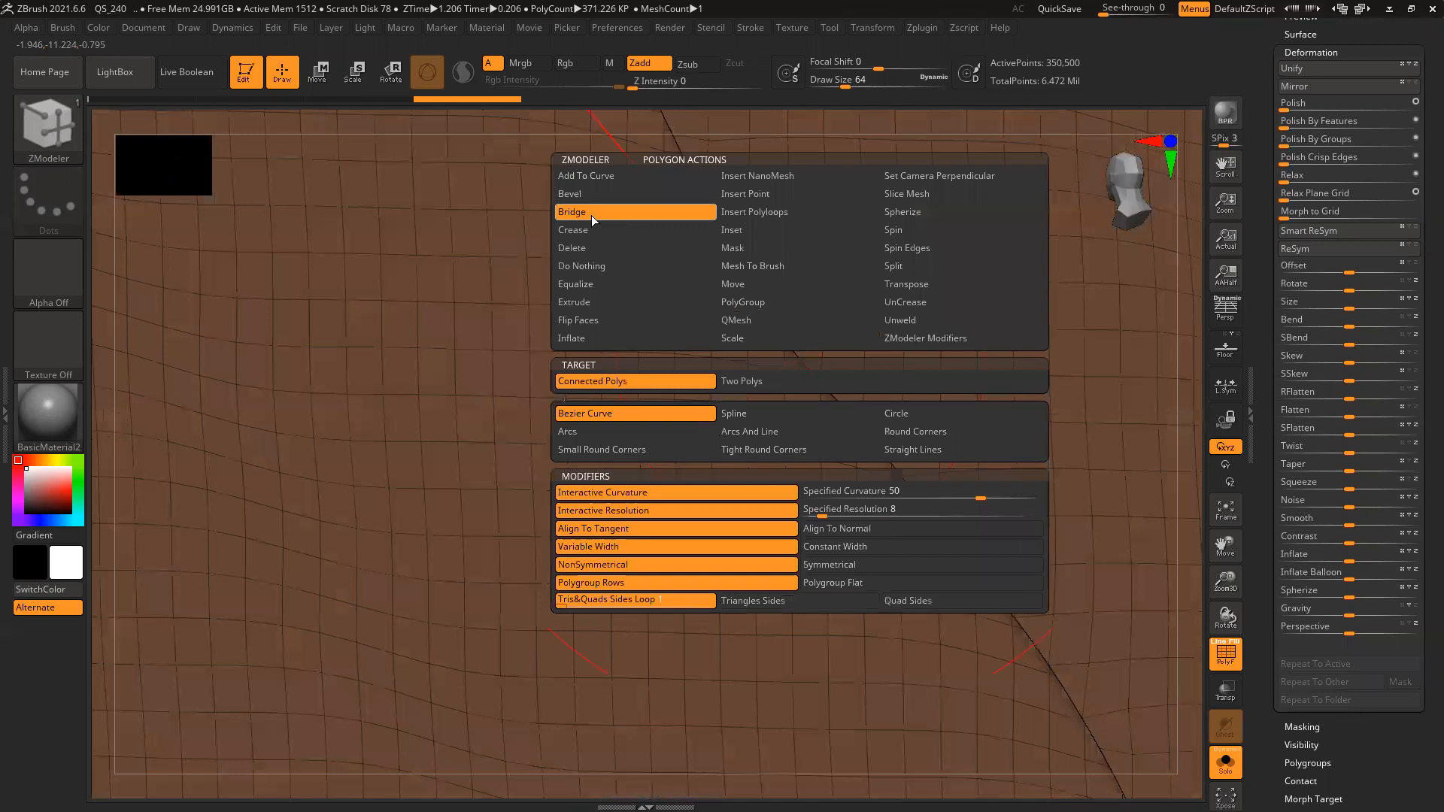
click(735, 385)
Try to bridge a front and a back polygon across the smaller eye cutout, then undo the bridge
ctrl+right_drag(862, 399, 822, 421)
ctrl+right_drag(925, 441, 898, 380)
drag(1194, 477, 1172, 481)
mouse_move(489, 450)
ctrl+right_down()
mouse_move(532, 403)
mouse_move(709, 355)
ctrl+right_up()
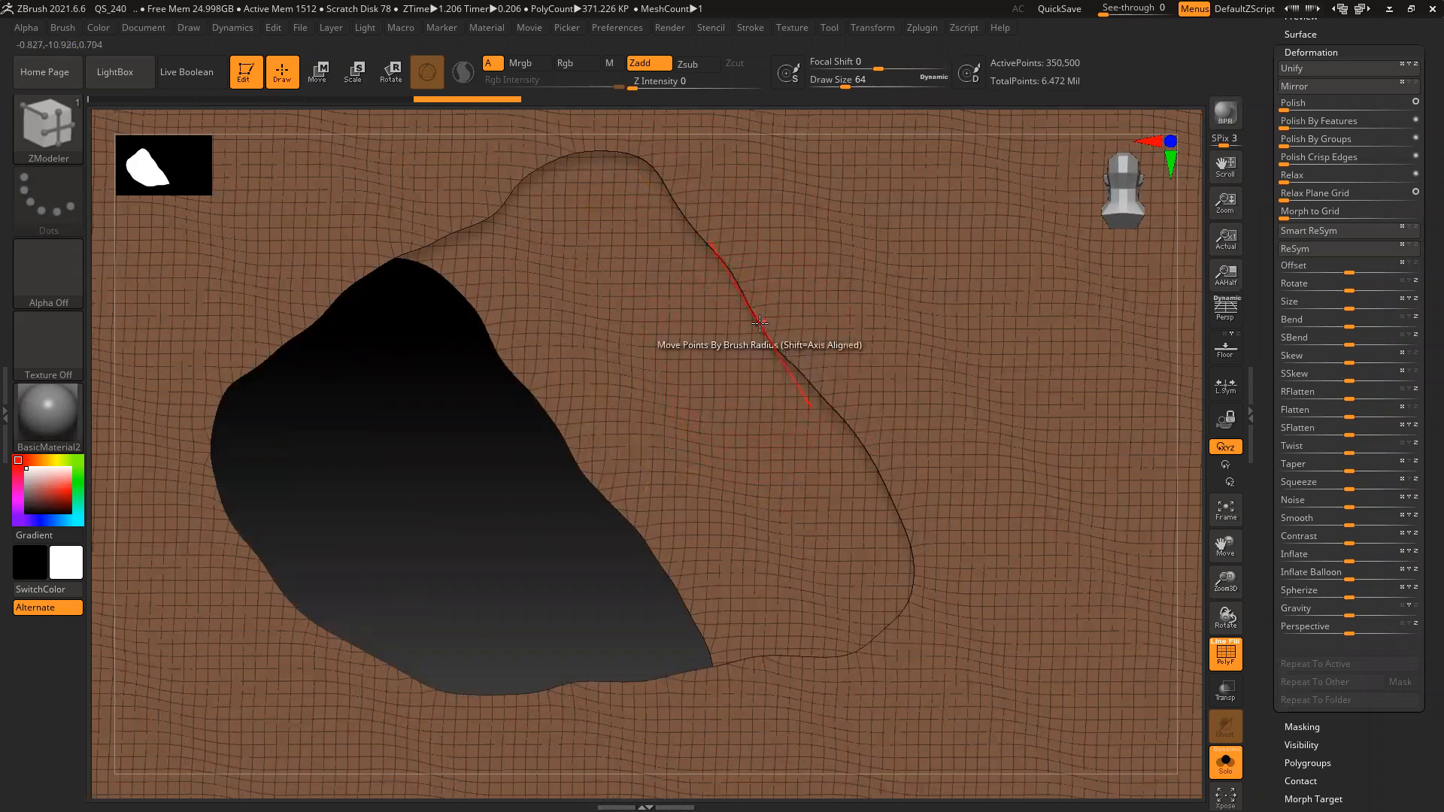
click(536, 406)
ctrl+right_drag(523, 412, 550, 483)
click(557, 430)
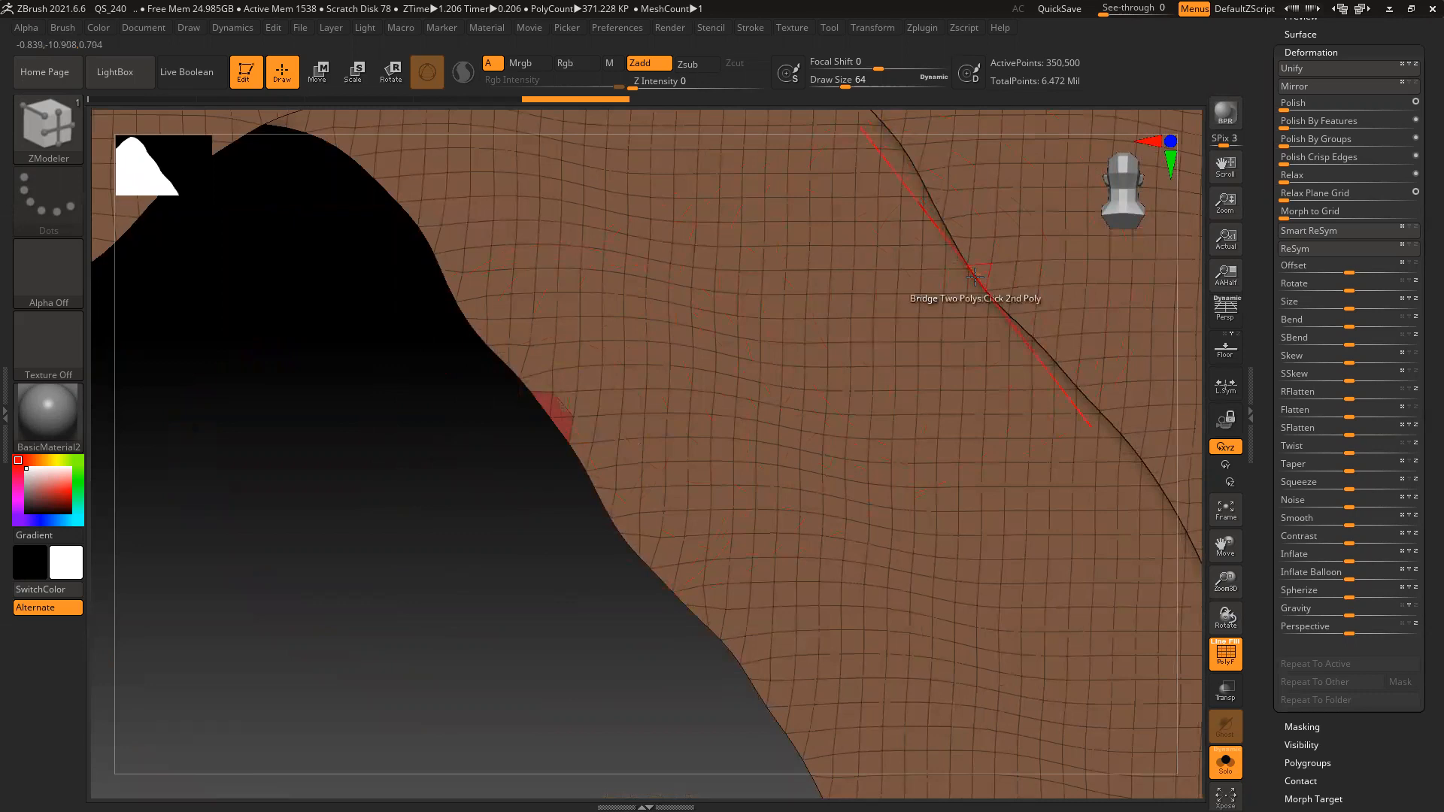
ctrl+right_drag(565, 586, 504, 577)
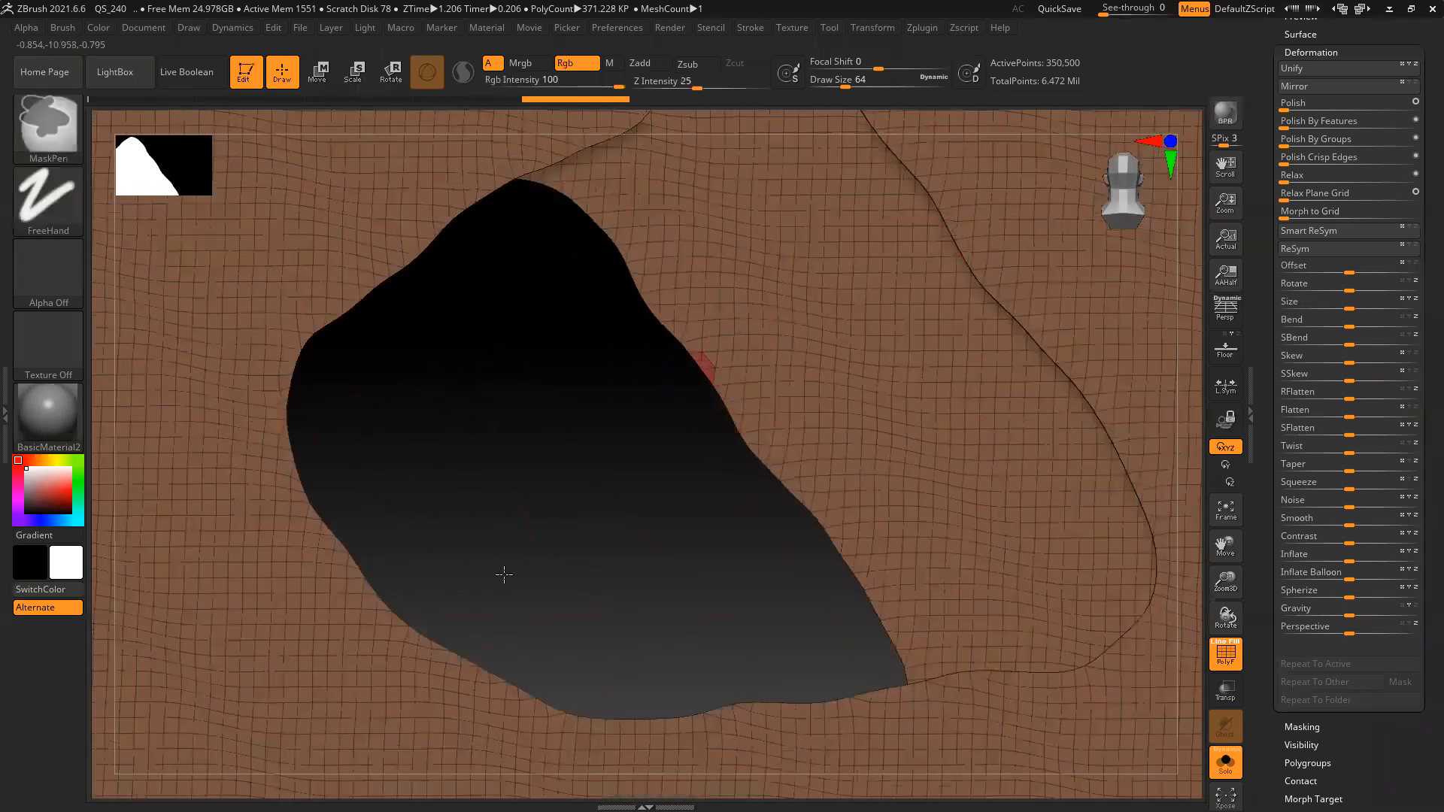
right_drag(613, 477, 523, 545)
key(ctrl+z)
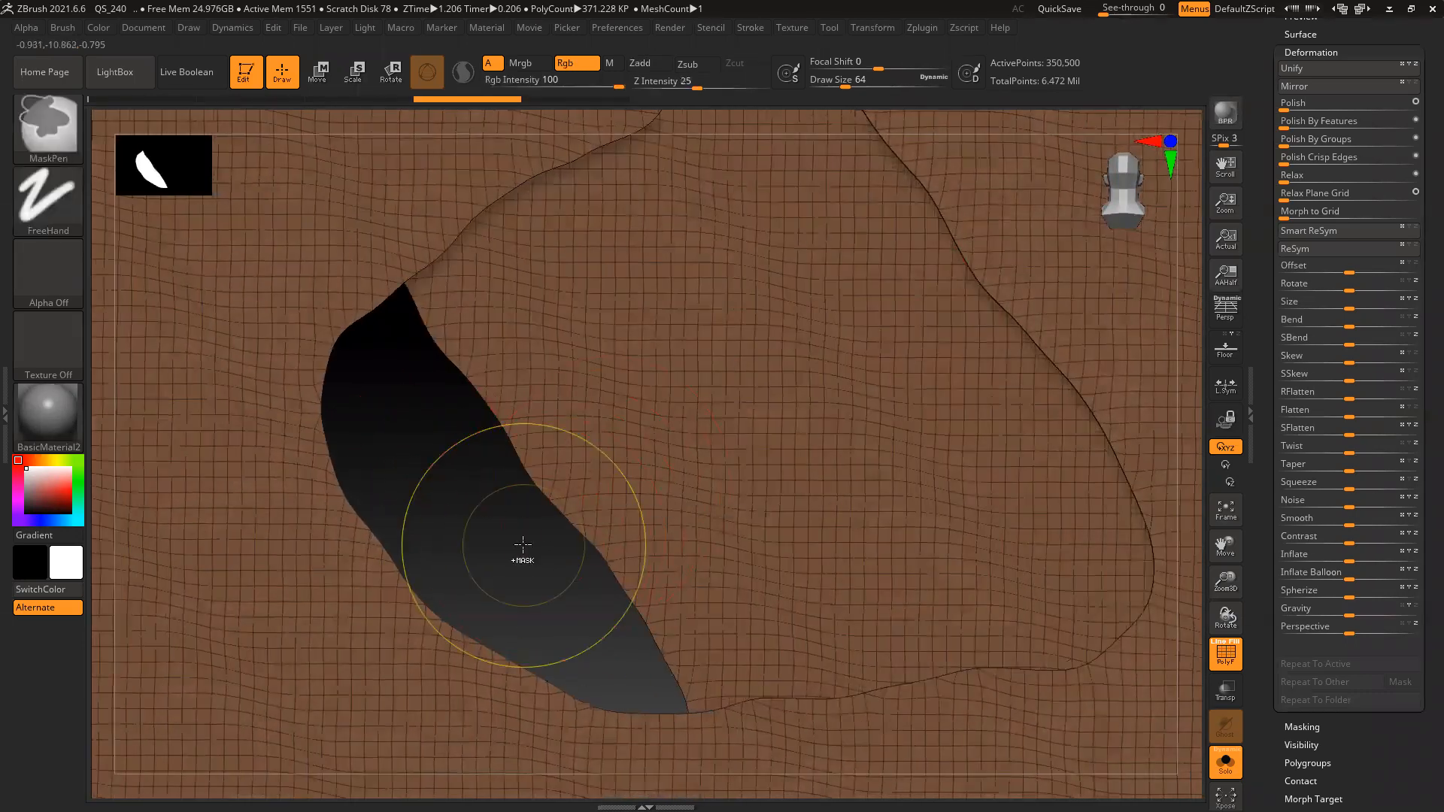
Try bridging two polygons between the front and back rims of the larger eye cutout, then undo it
ctrl+right_drag(865, 469, 490, 471)
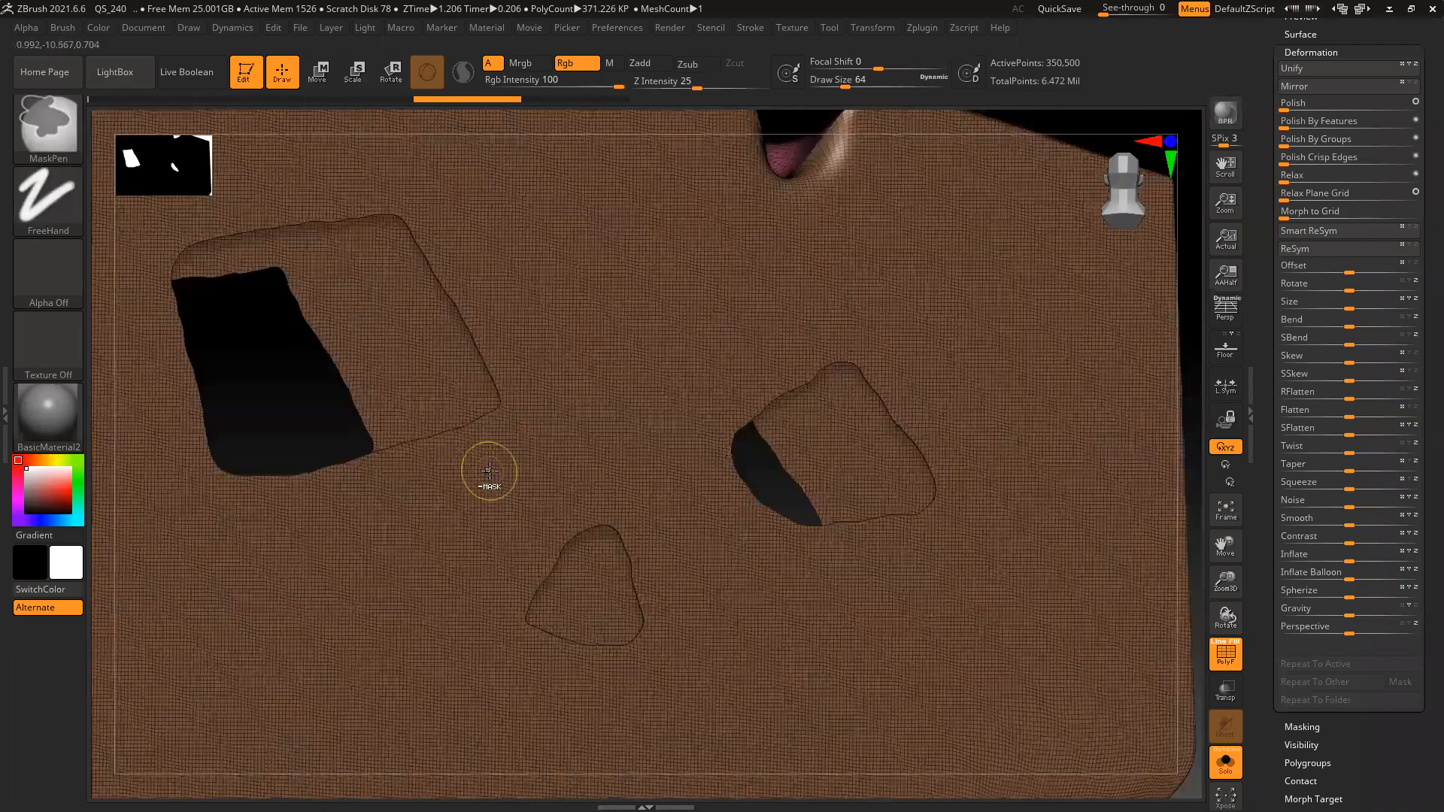
alt+right_drag(301, 387, 848, 598)
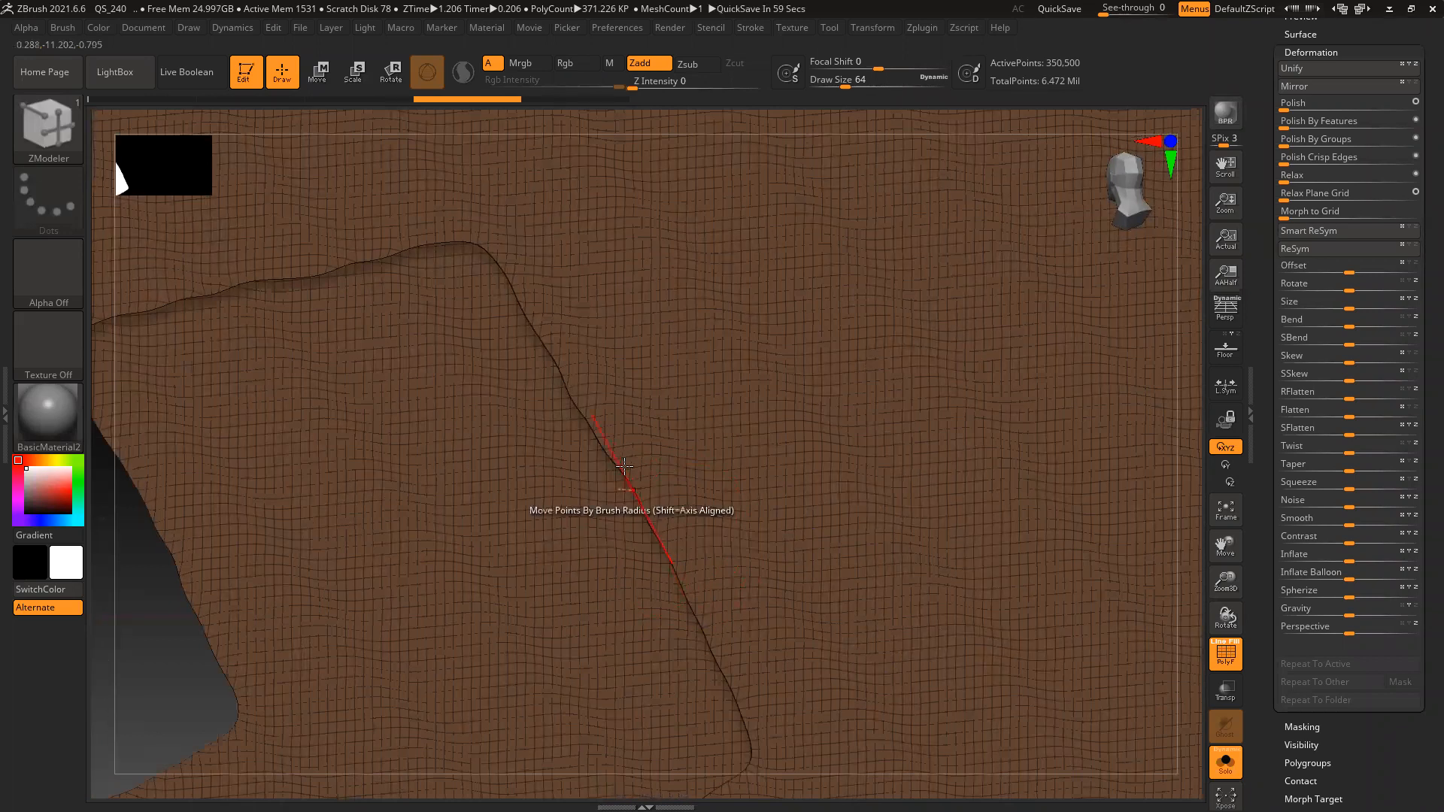
click(583, 419)
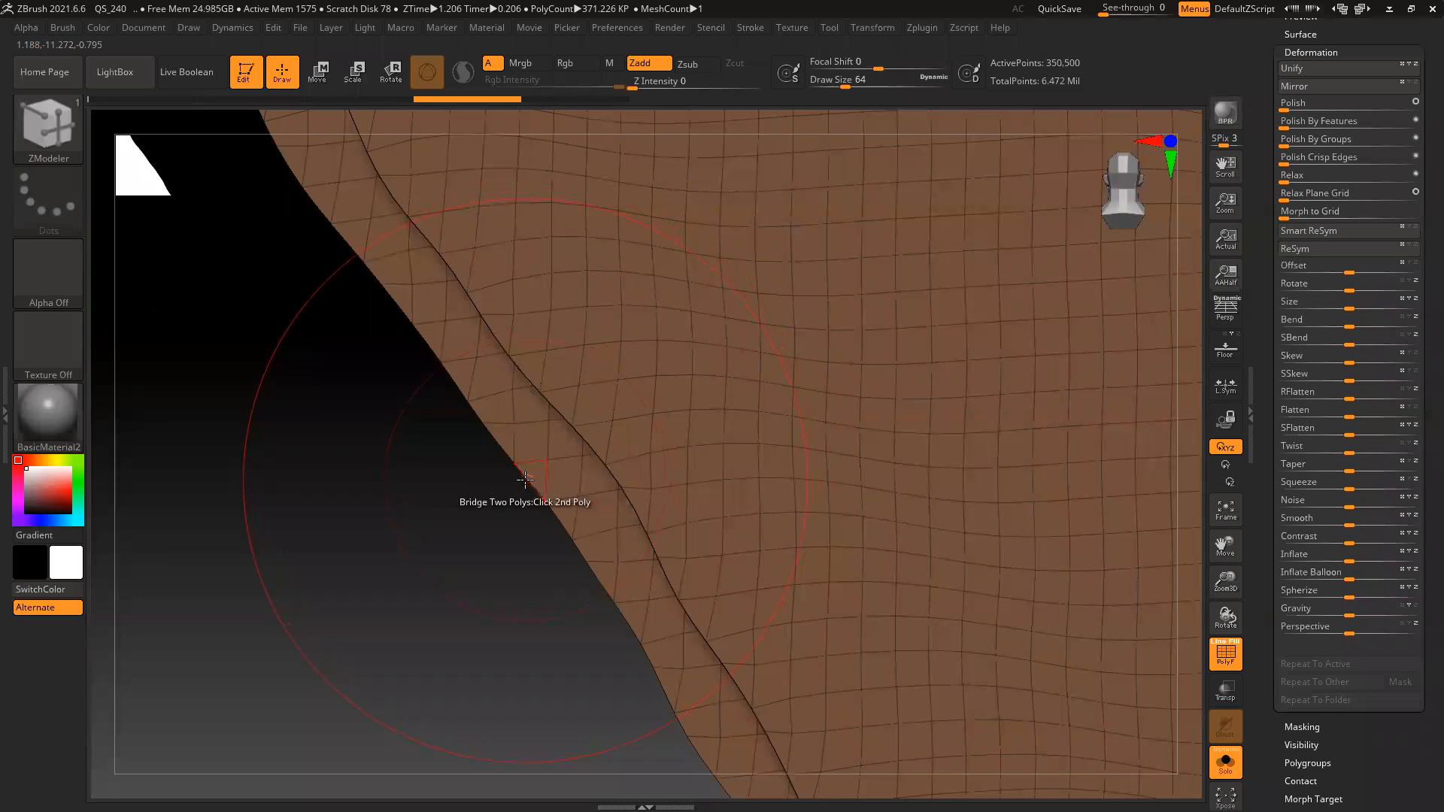
click(525, 479)
shift+drag(523, 596, 470, 557)
right_drag(470, 557, 477, 548)
mouse_move(541, 515)
ctrl+right_down()
mouse_move(646, 552)
mouse_move(626, 543)
ctrl+right_up()
ctrl+right_drag(812, 635, 968, 548)
alt+right_drag(999, 388, 858, 255)
right_drag(951, 301, 865, 331)
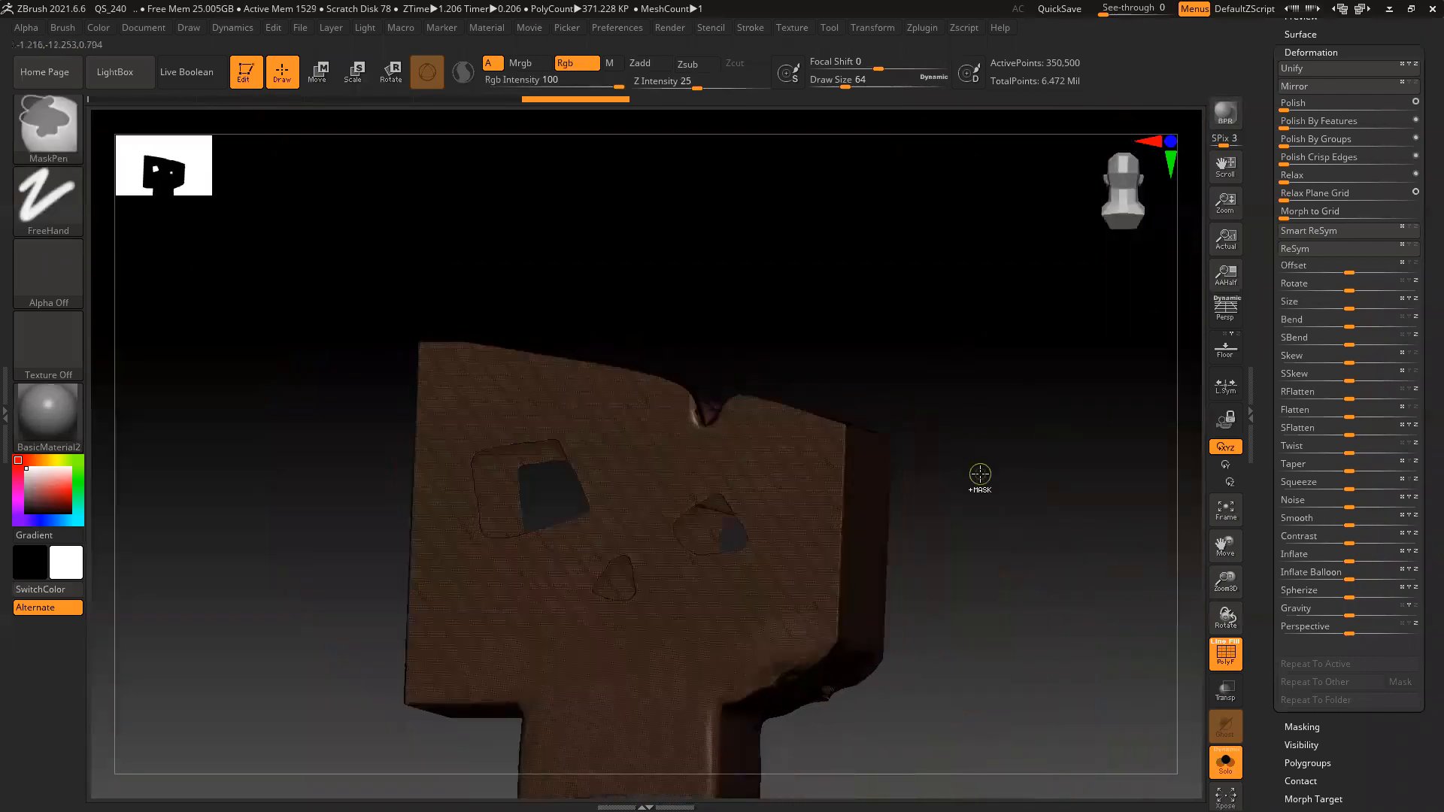
mouse_move(976, 573)
right_down()
mouse_move(1041, 584)
mouse_move(1035, 606)
right_up()
key(ctrl+z)
Make another attempt at bridging polygons along the larger eye cutout's slanted edge
mouse_move(688, 519)
ctrl+right_down()
mouse_move(676, 546)
mouse_move(860, 657)
ctrl+right_up()
ctrl+right_drag(766, 568, 864, 659)
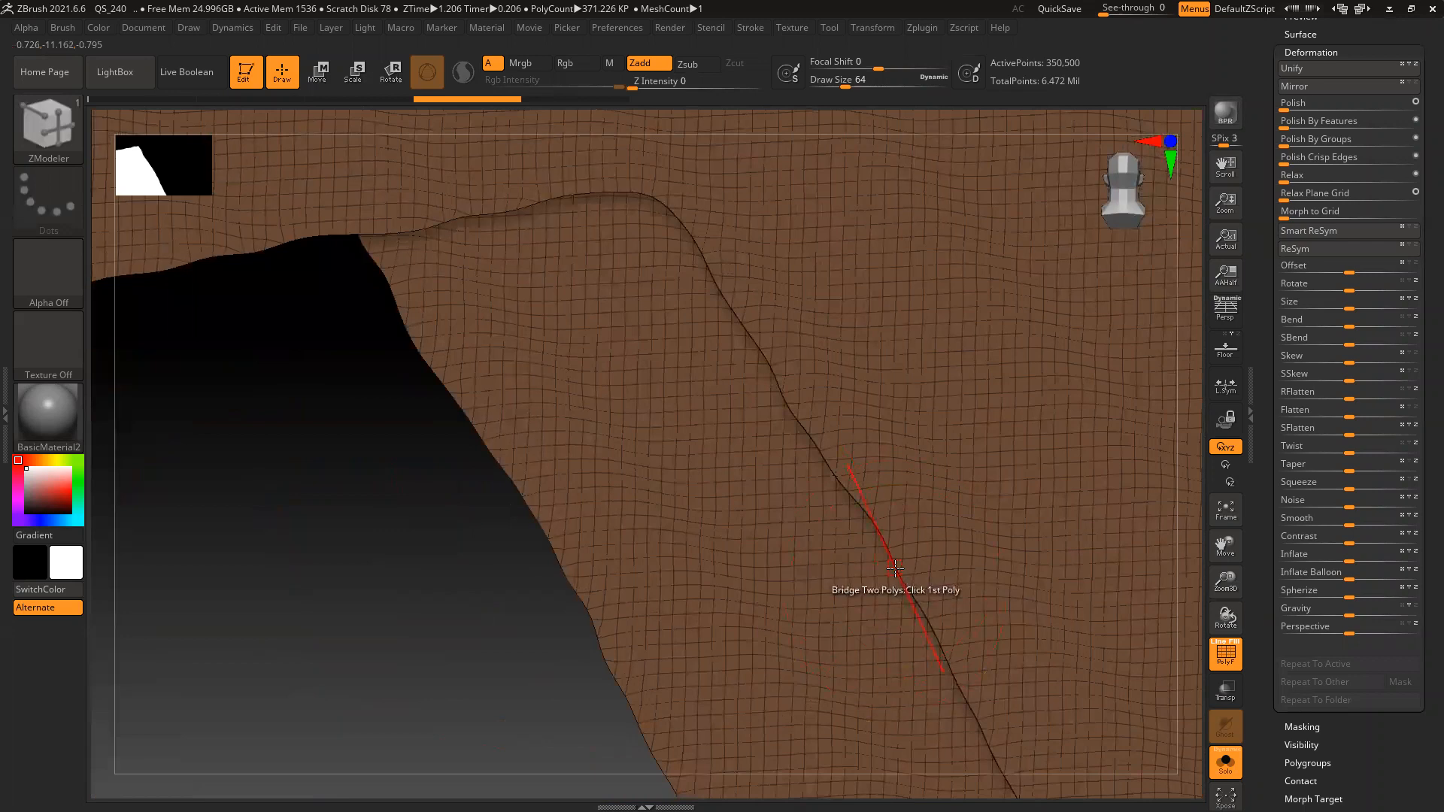
click(593, 626)
mouse_move(430, 621)
mouse_down()
mouse_move(445, 600)
mouse_move(528, 612)
mouse_move(433, 613)
mouse_up()
ctrl+right_drag(644, 639, 533, 604)
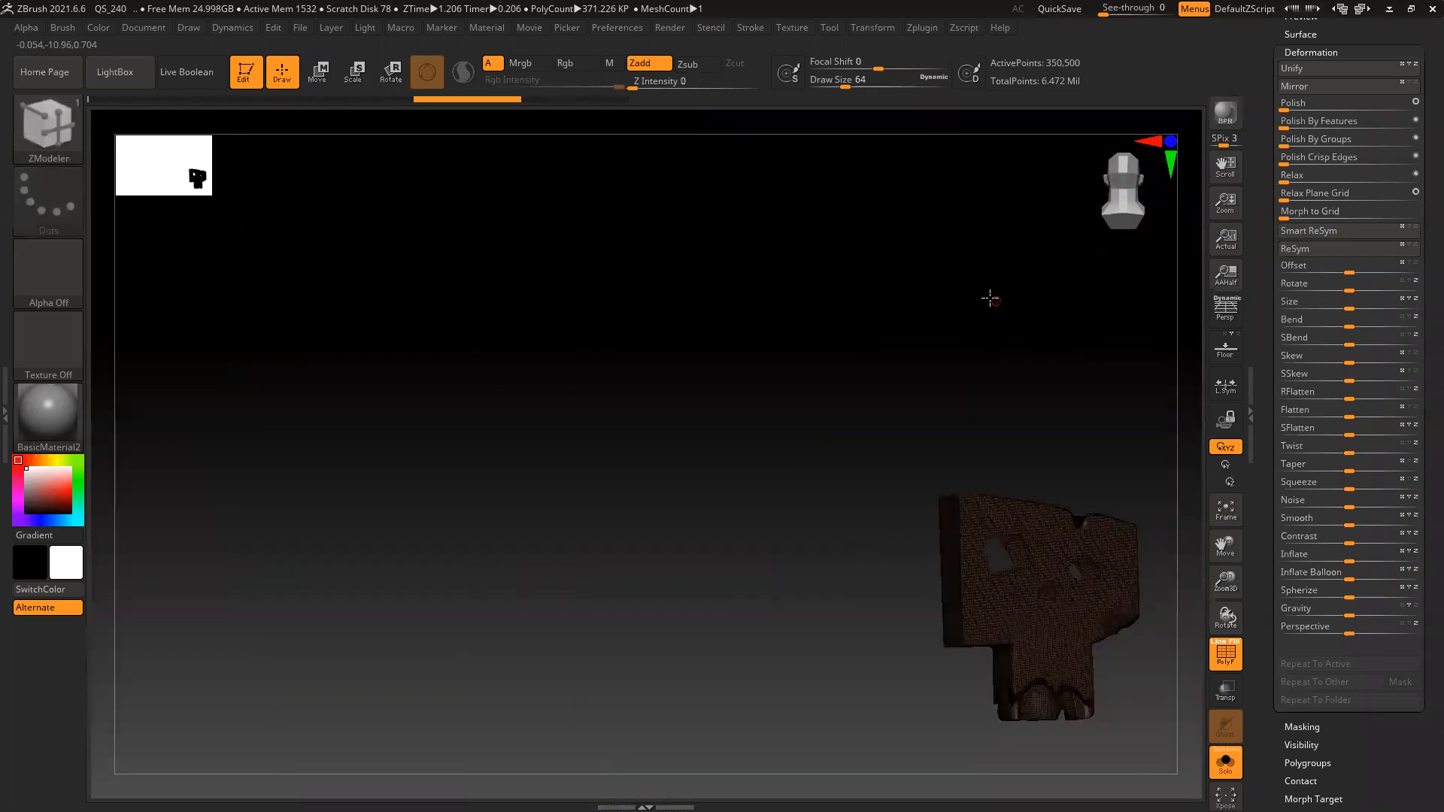
Turn off the polyframe and Solo mode to examine the head block together with the whole axe
drag(990, 300, 1061, 490)
click(1311, 50)
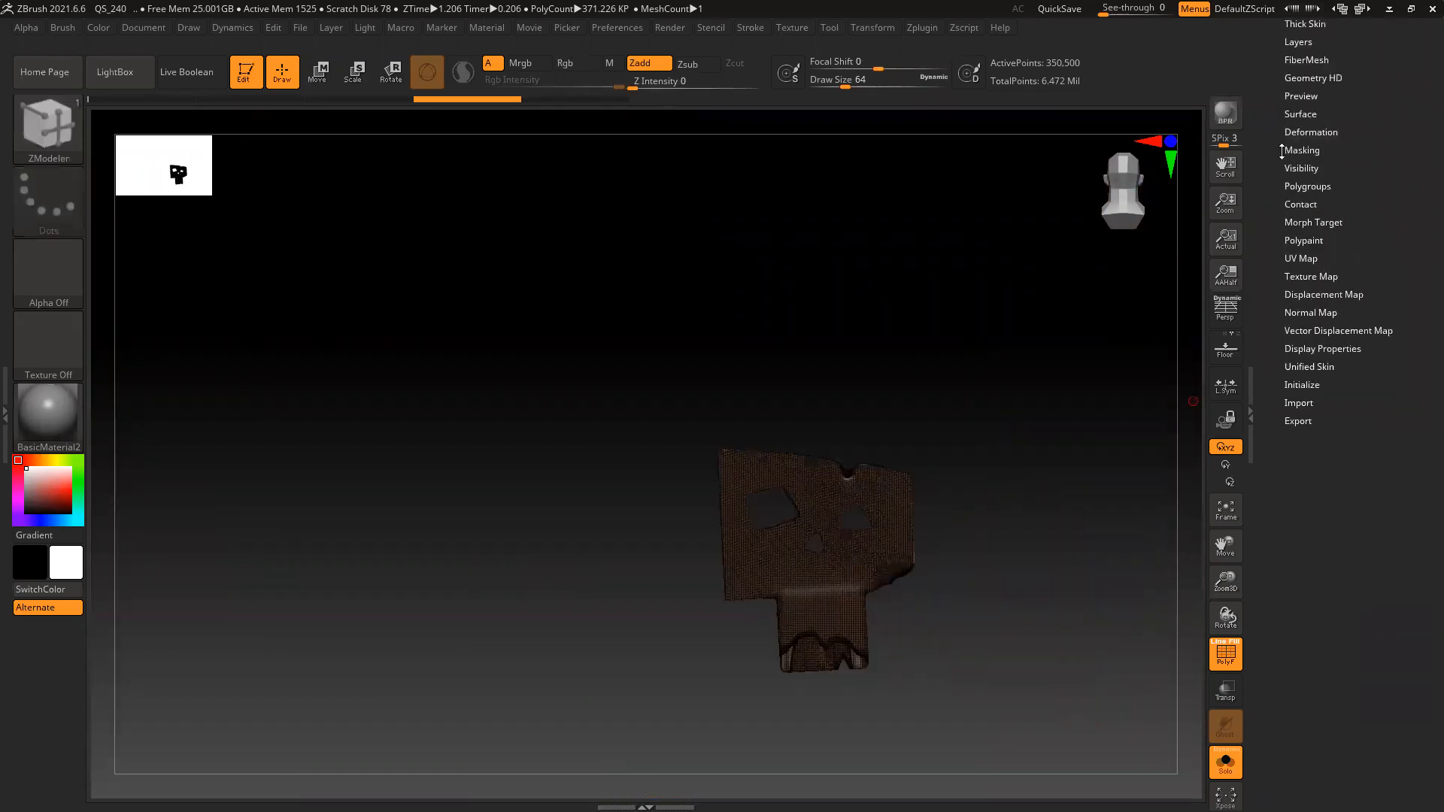
key(shift)
key(shift+f)
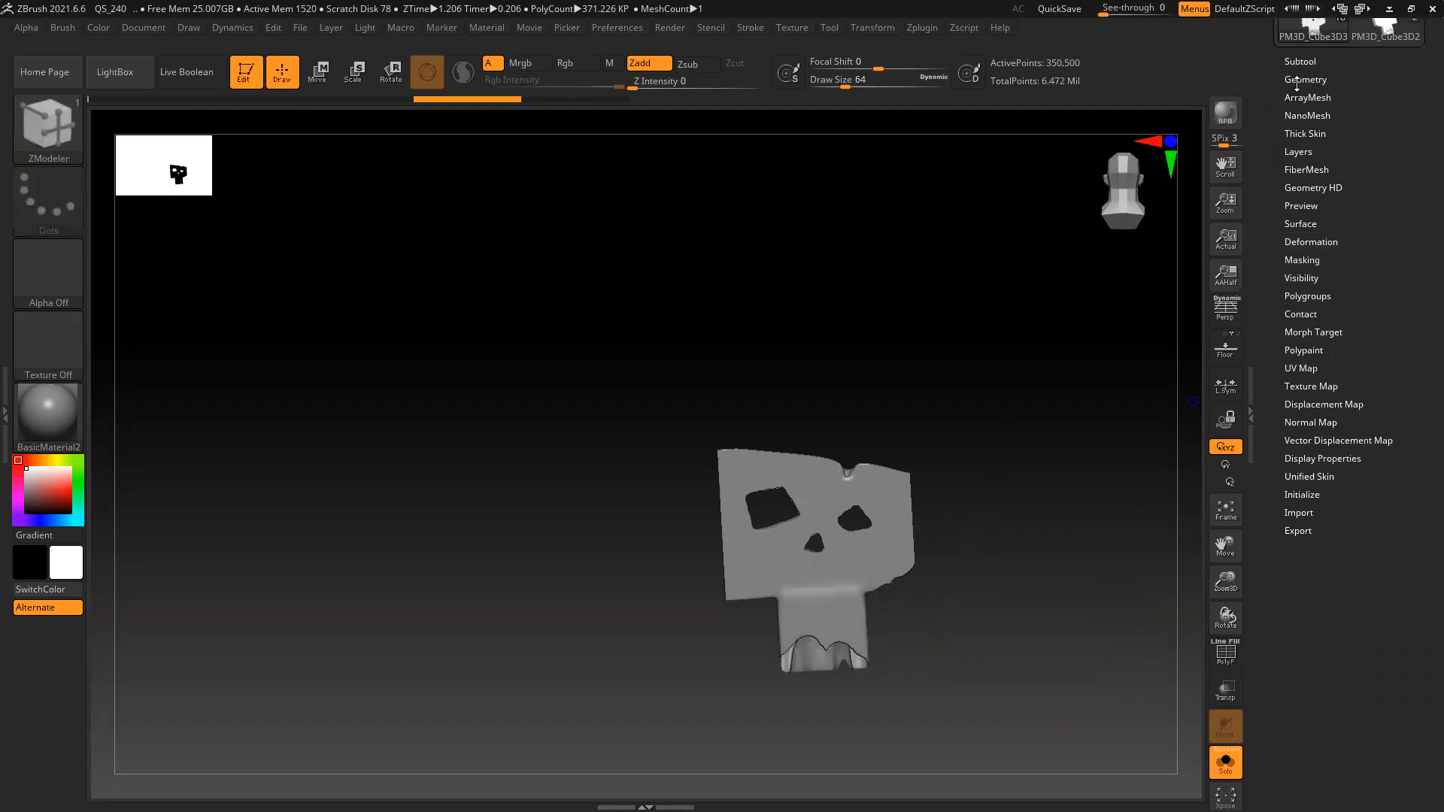
click(1303, 59)
drag(1286, 183, 1290, 111)
click(1225, 761)
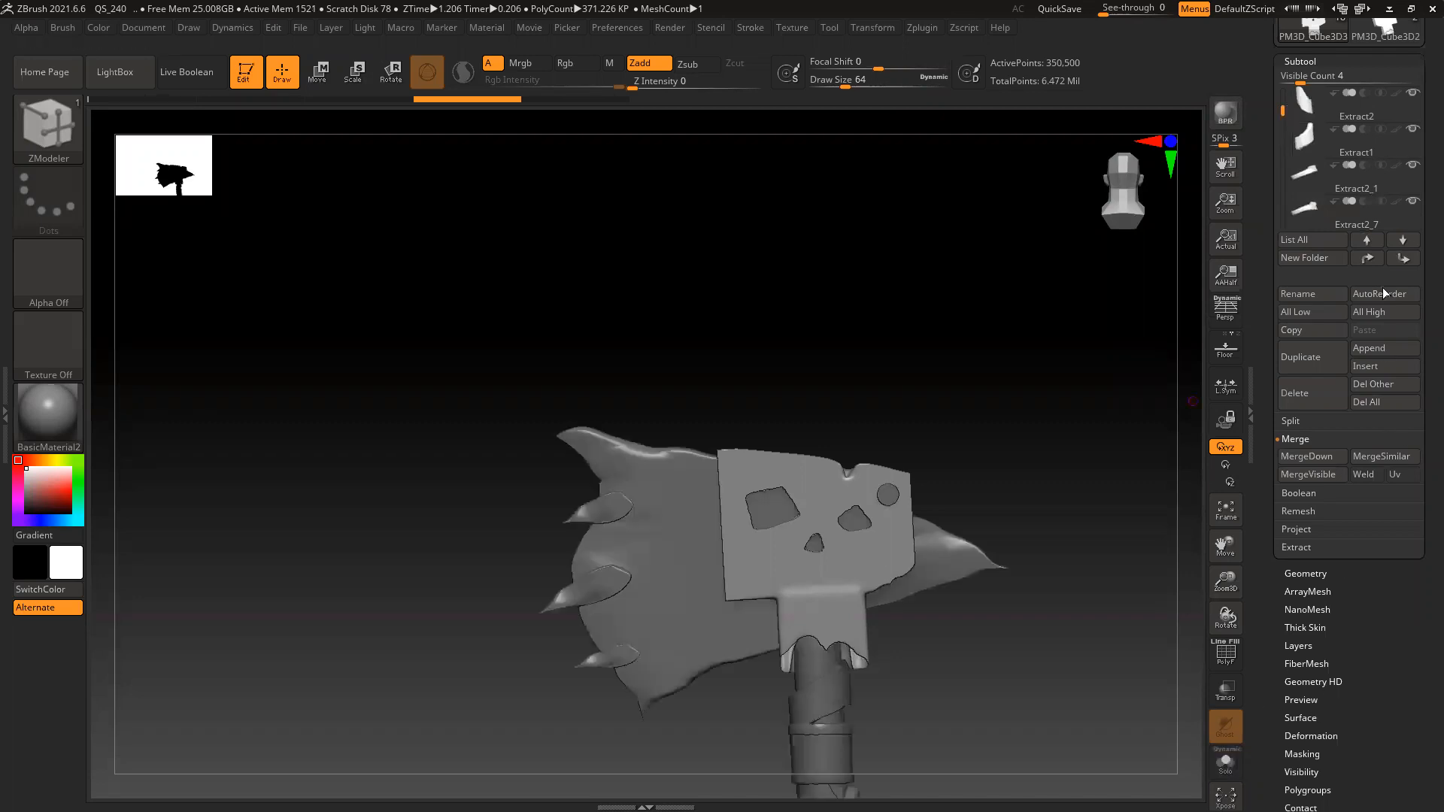
alt+right_drag(1083, 504, 918, 506)
ctrl+right_drag(802, 498, 1014, 588)
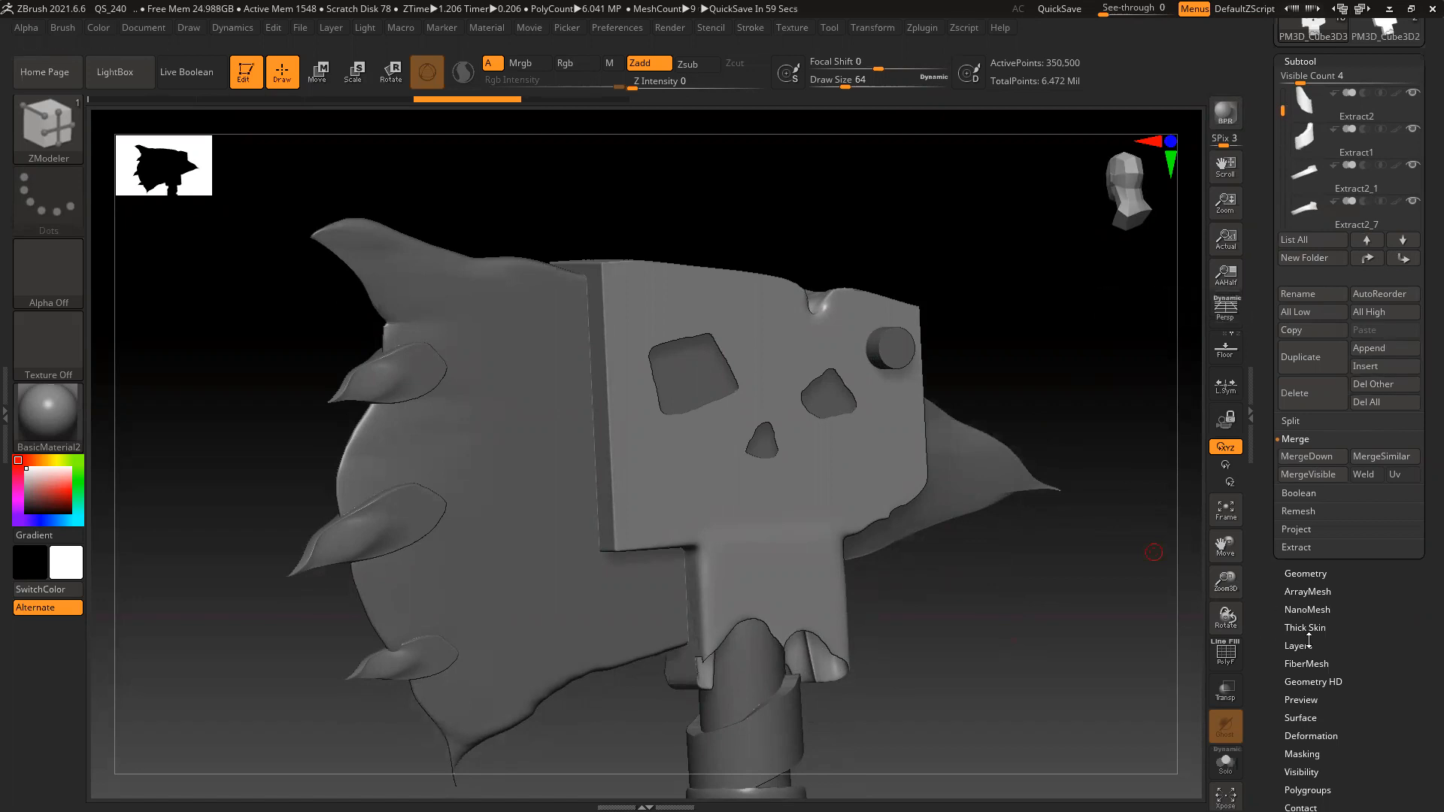
Try Close Holes on the head block with the polyframe shown, then undo the hole filling
click(1302, 574)
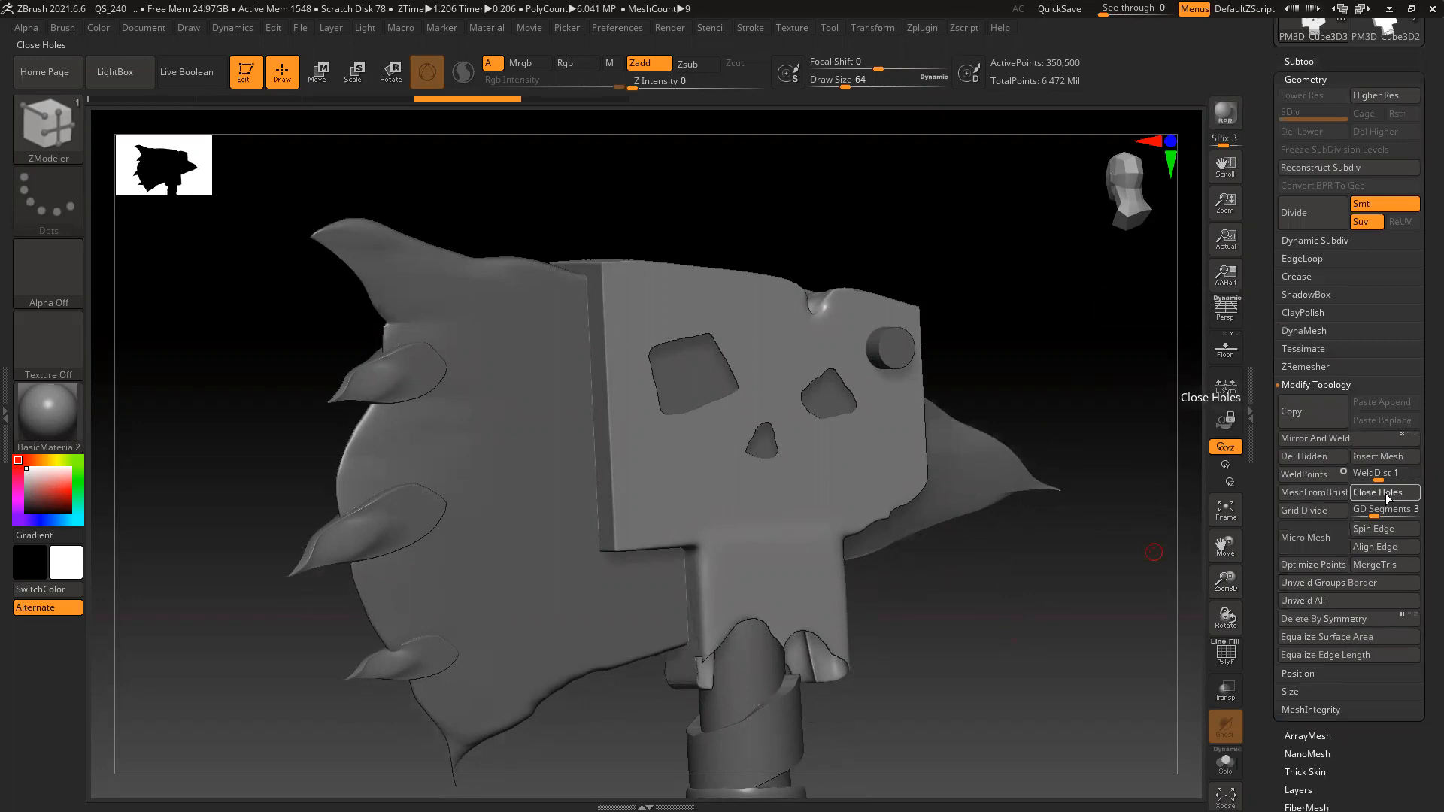
click(1388, 493)
drag(1048, 615, 974, 587)
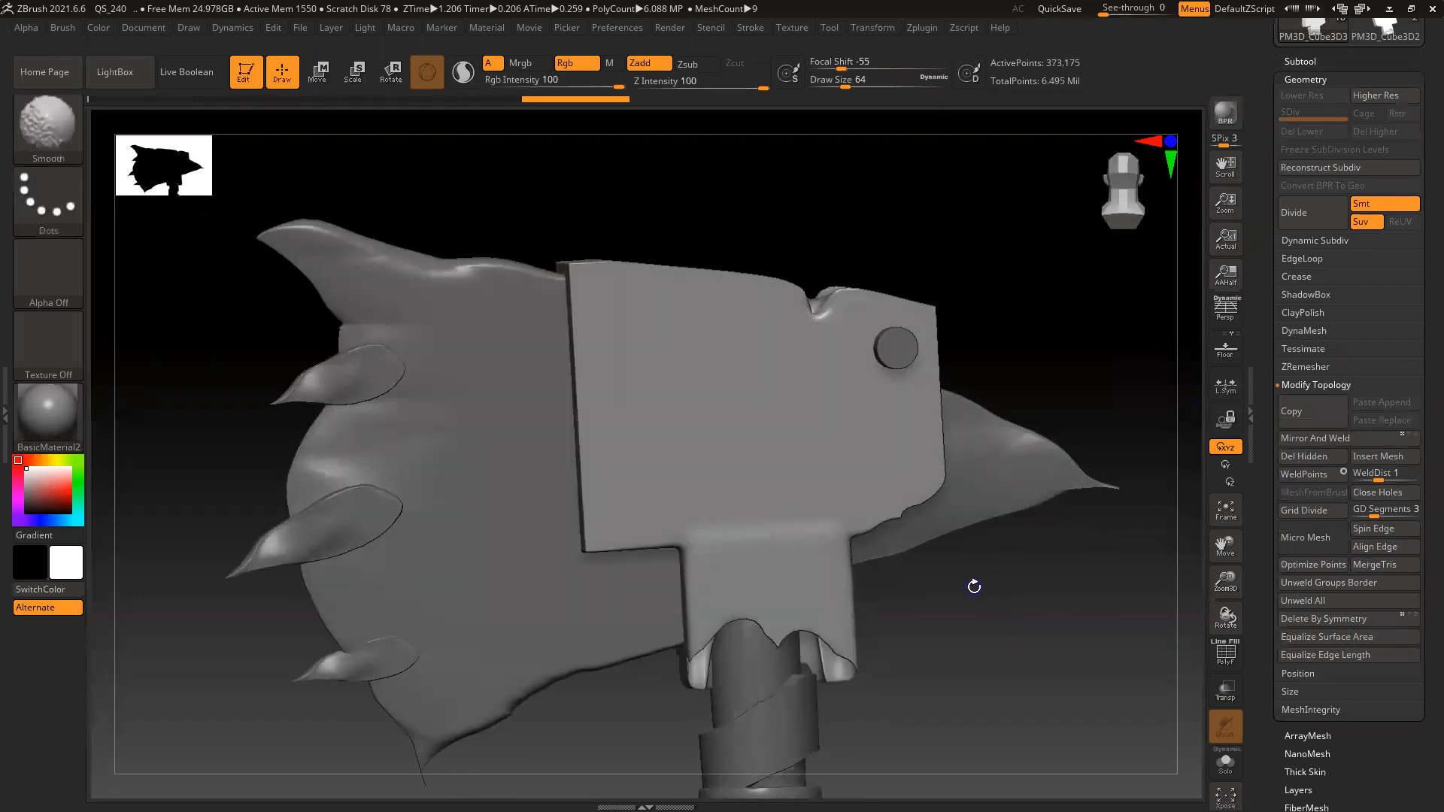
key(shift+f)
mouse_move(1070, 643)
mouse_down()
mouse_move(937, 651)
mouse_move(1088, 661)
mouse_up()
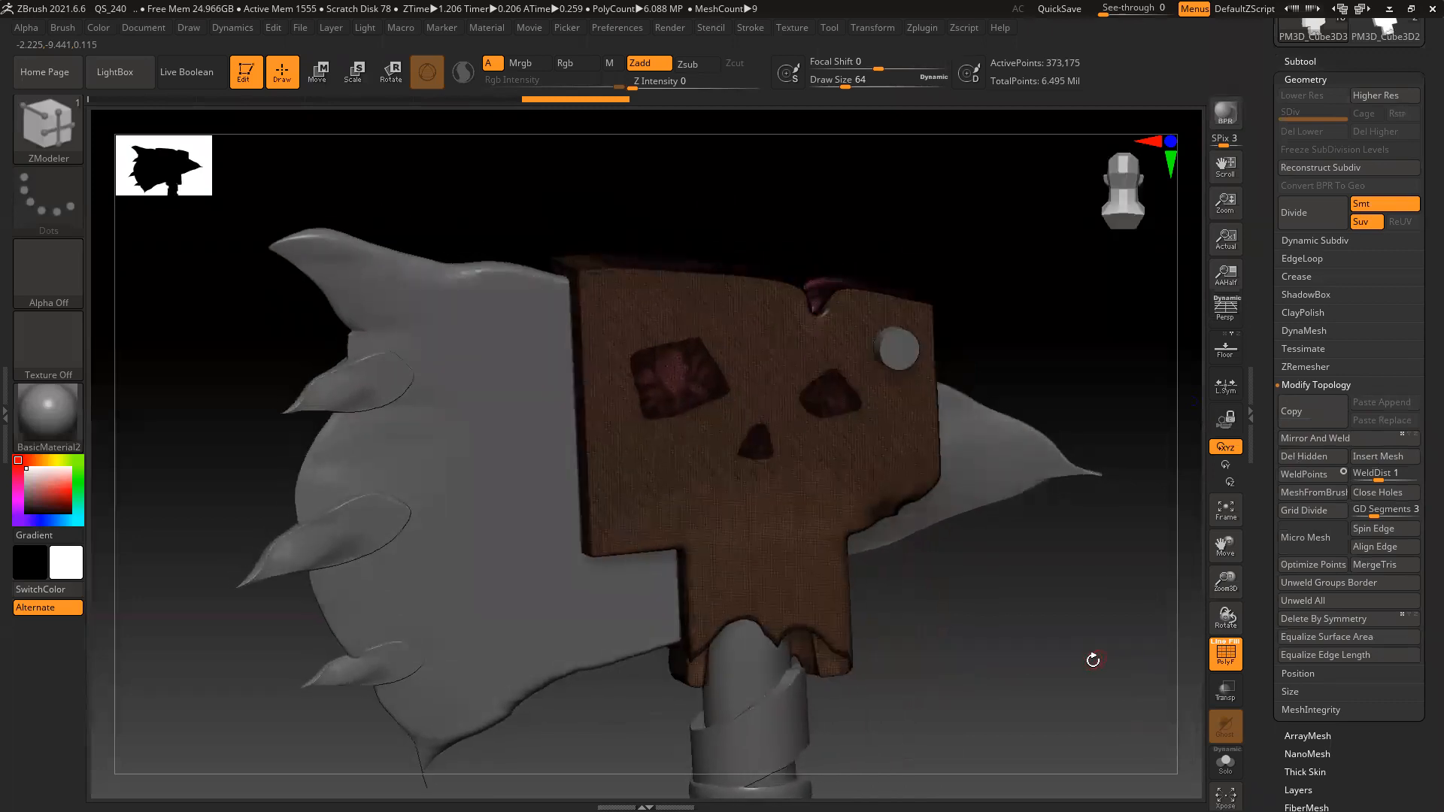
key(ctrl+z)
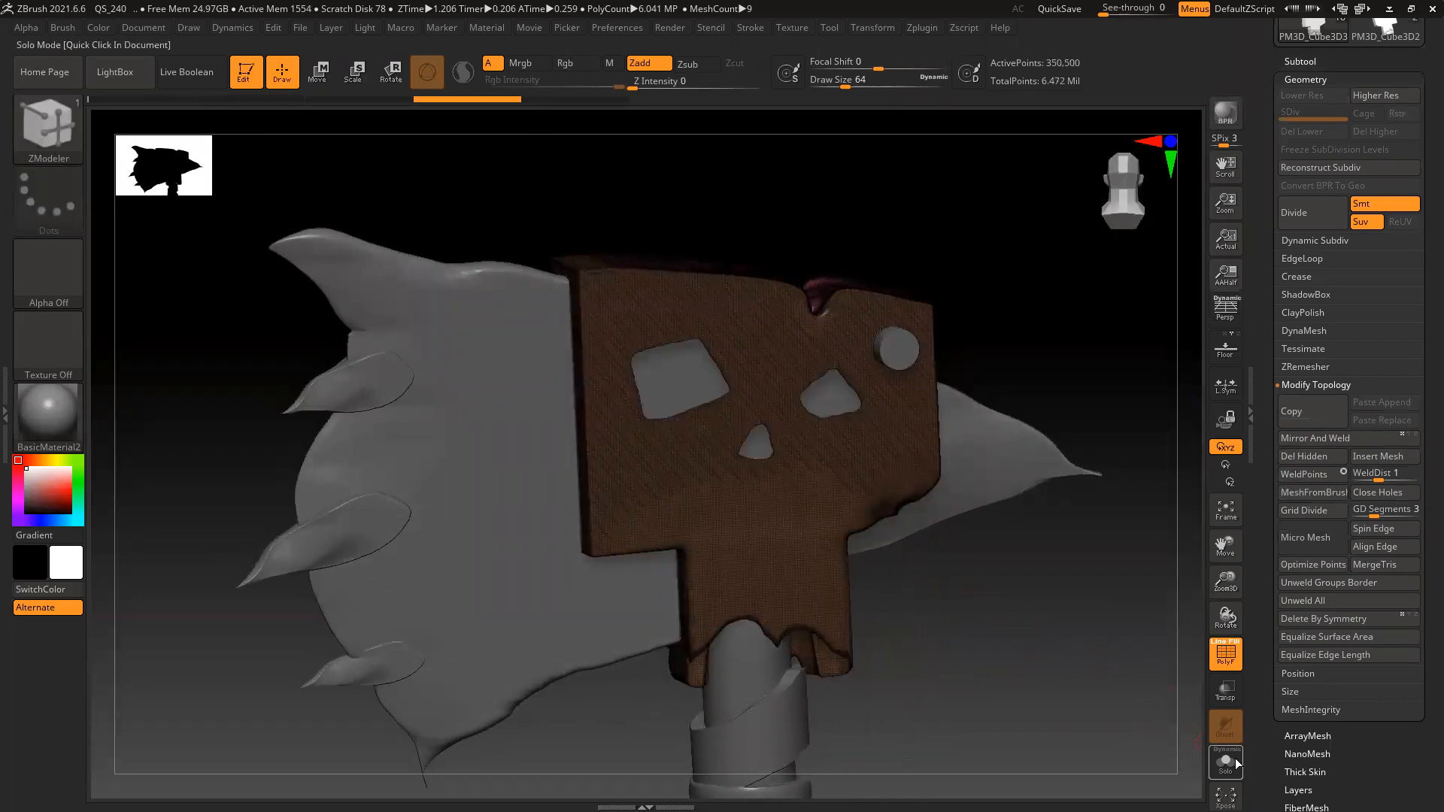
Isolate the head block in Solo mode and retopologize it with ZRemesher
click(1236, 762)
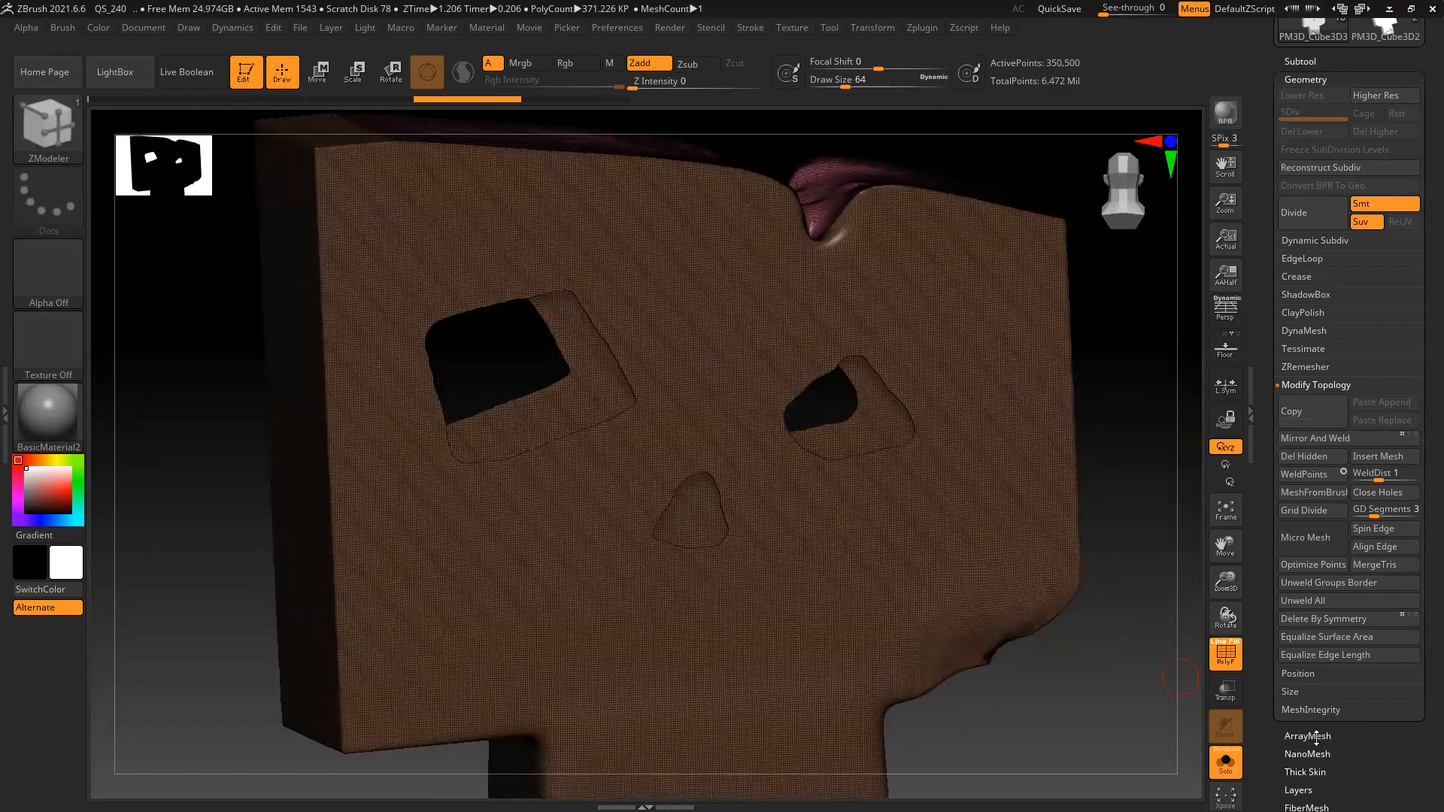
click(1300, 61)
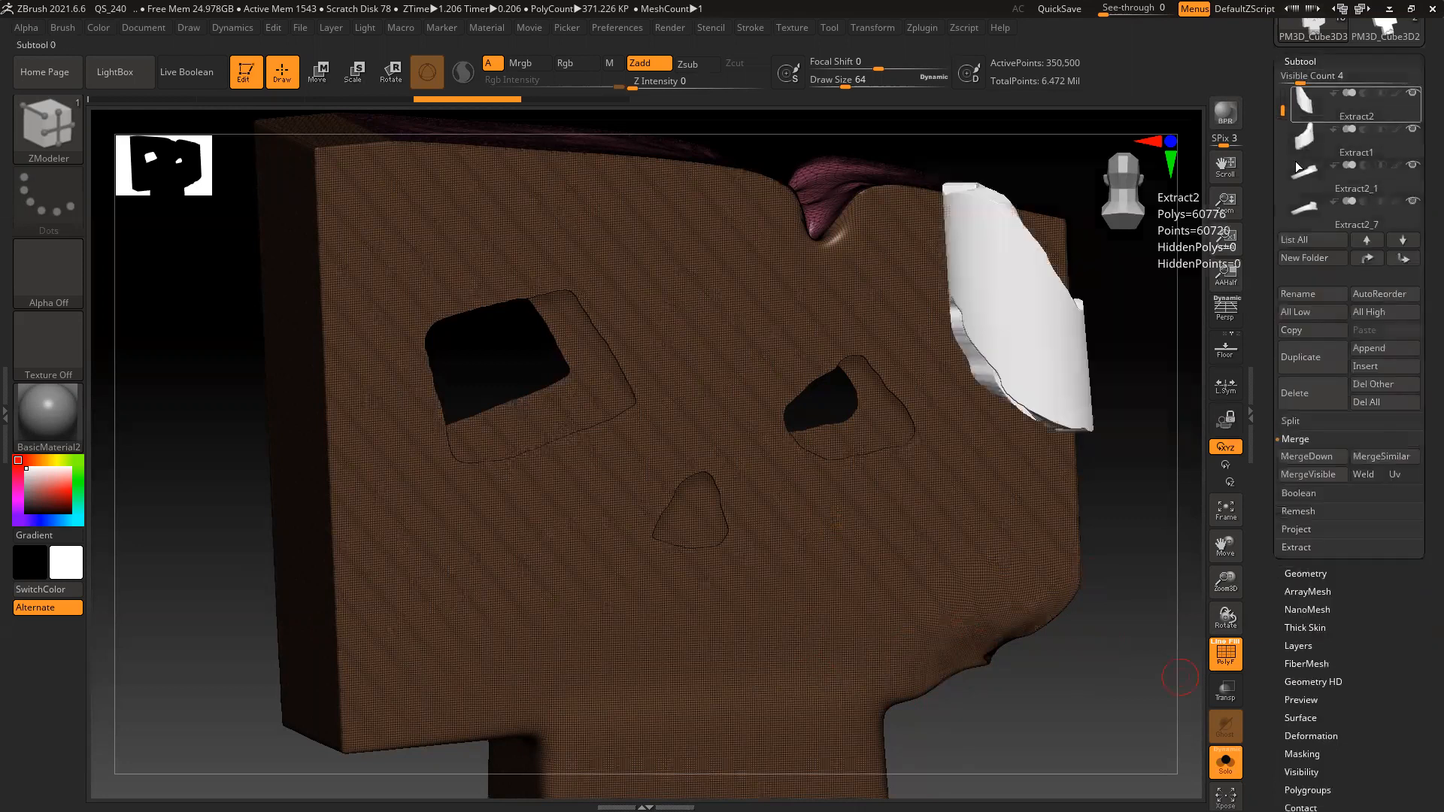
click(1308, 574)
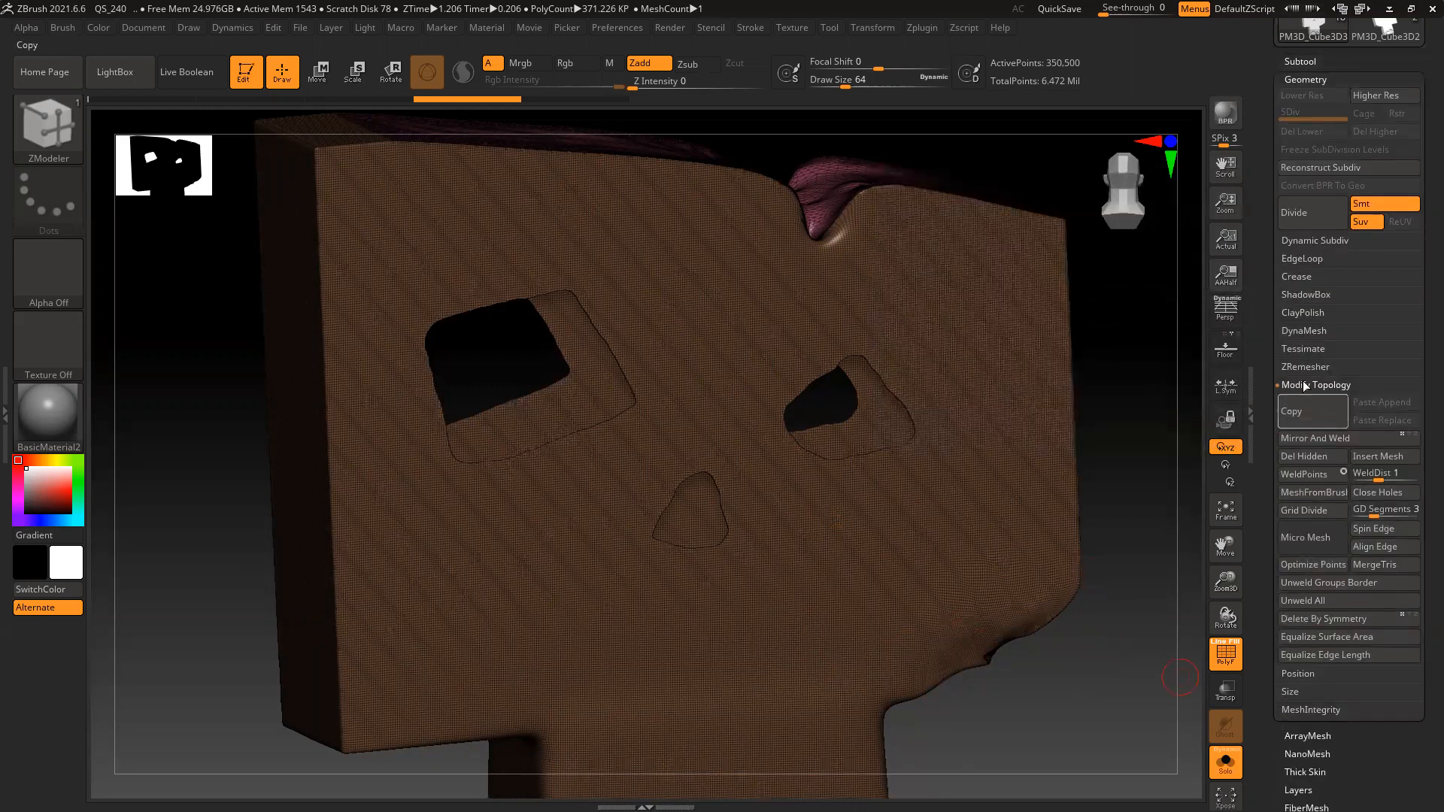
click(1328, 395)
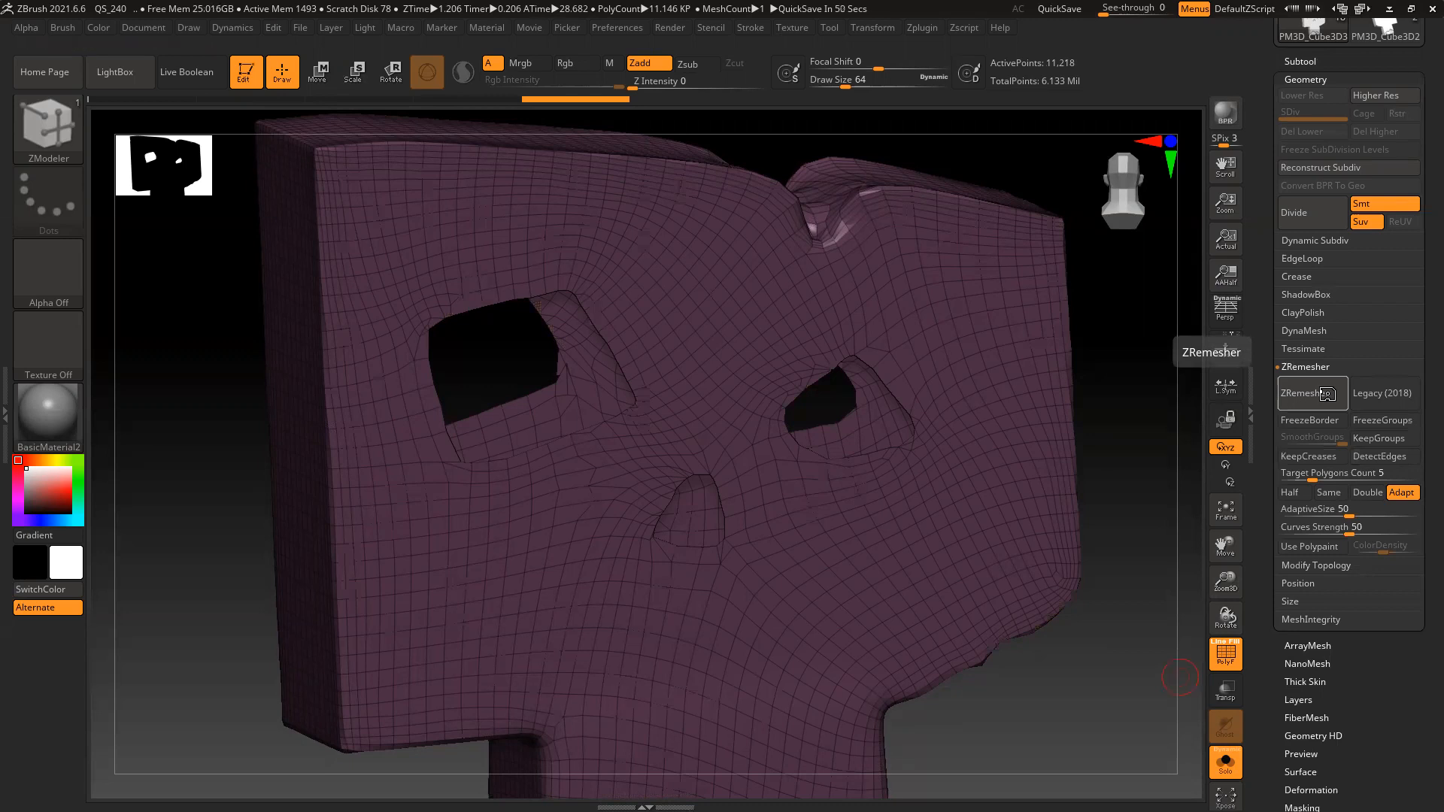
Run ZRemesher two more times on the isolated head block to simplify its topology further
click(1328, 399)
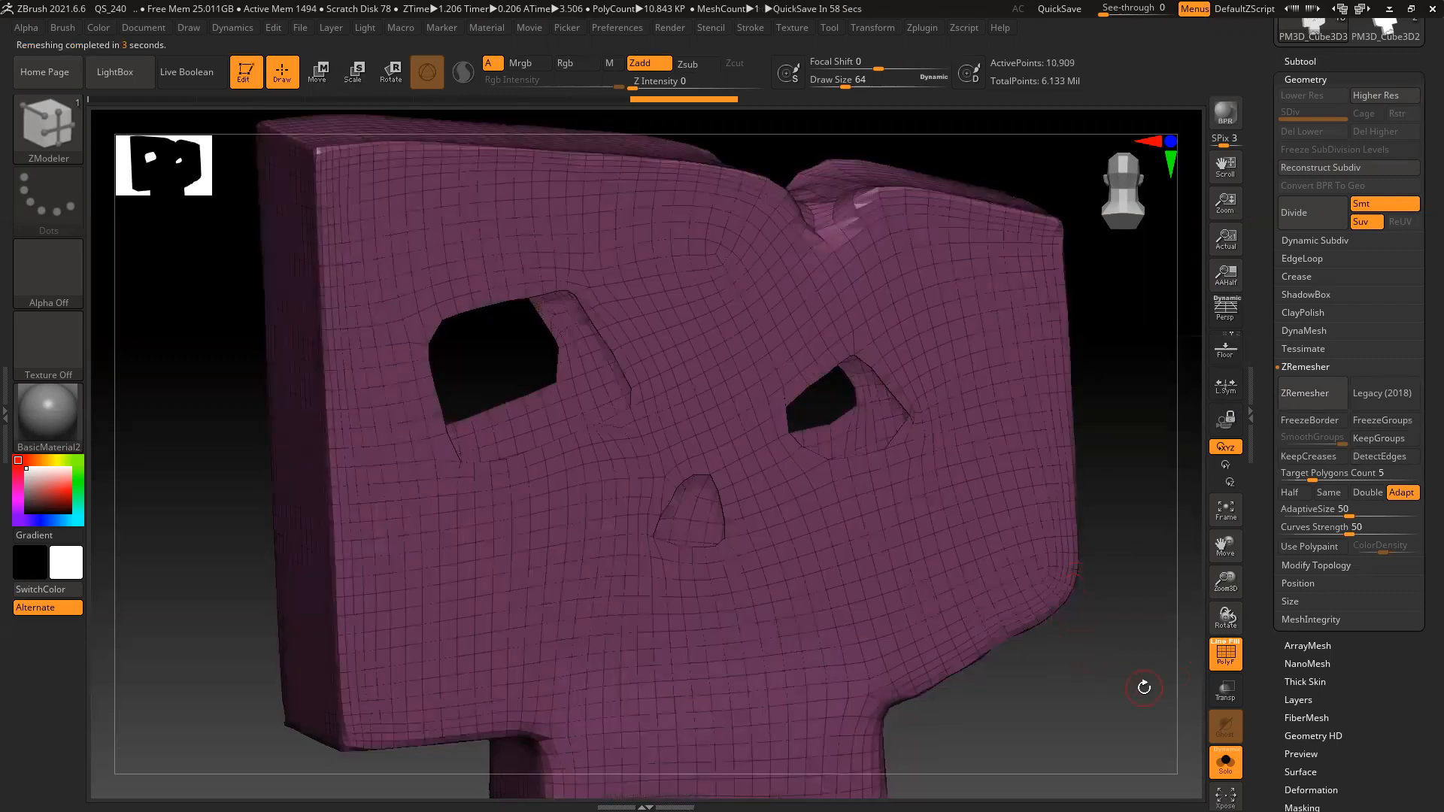
drag(1142, 685, 1121, 682)
click(1315, 380)
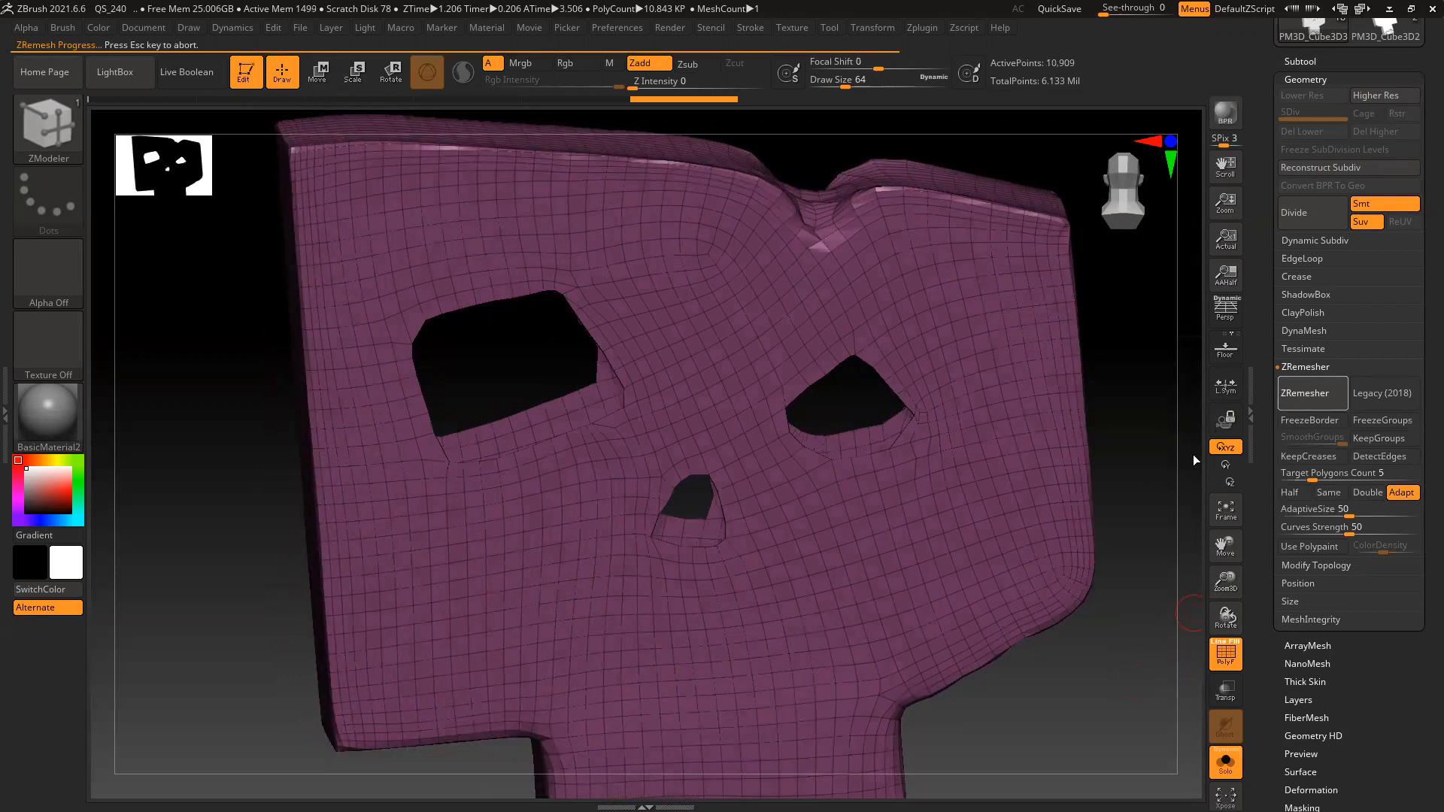
drag(1173, 427, 1096, 435)
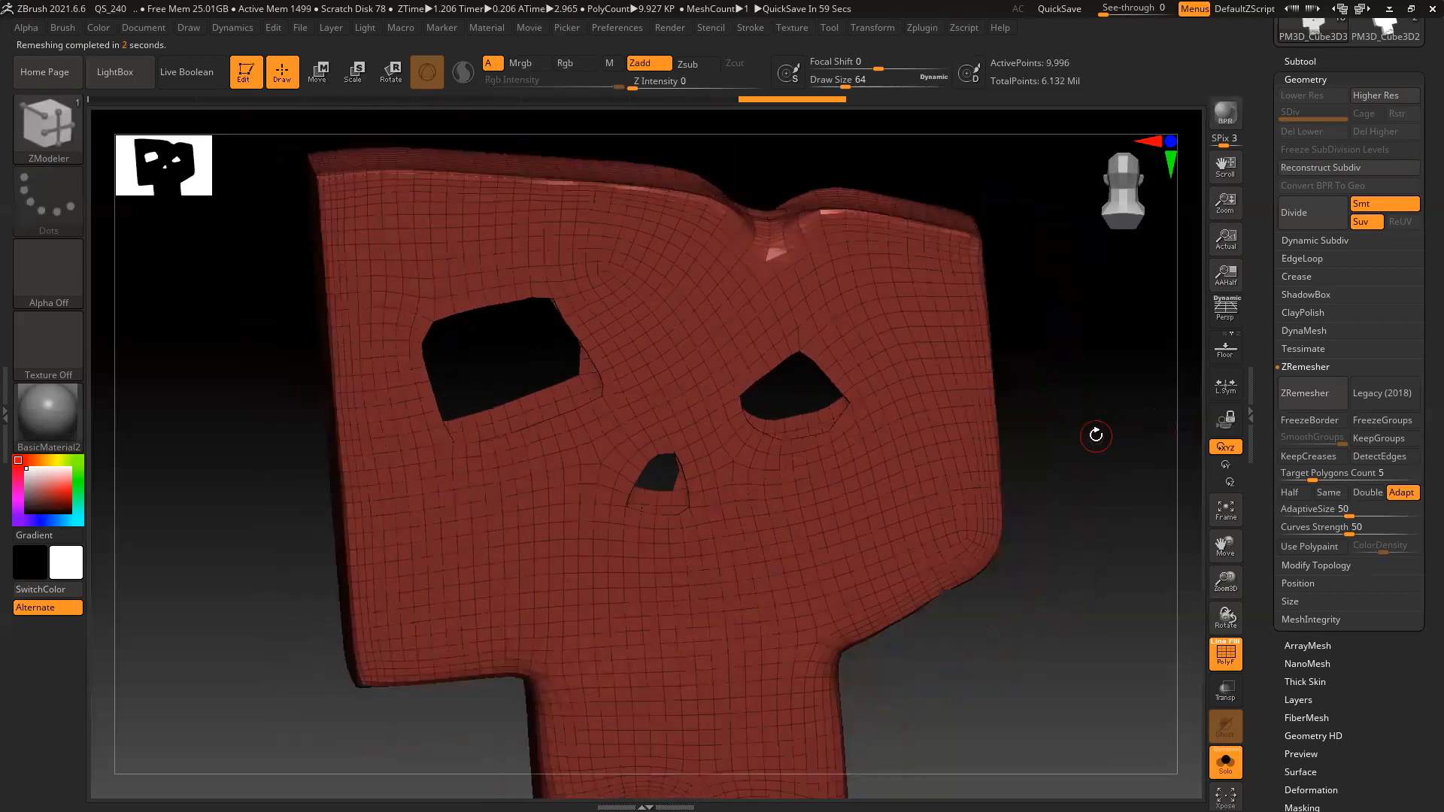
Try to bridge two polygons across the remeshed smaller eye cutout's edge, then undo the attempt
mouse_move(1115, 498)
mouse_down()
mouse_move(1112, 470)
mouse_move(1055, 461)
mouse_up()
mouse_move(809, 388)
ctrl+right_down()
mouse_move(895, 495)
mouse_move(935, 510)
ctrl+right_up()
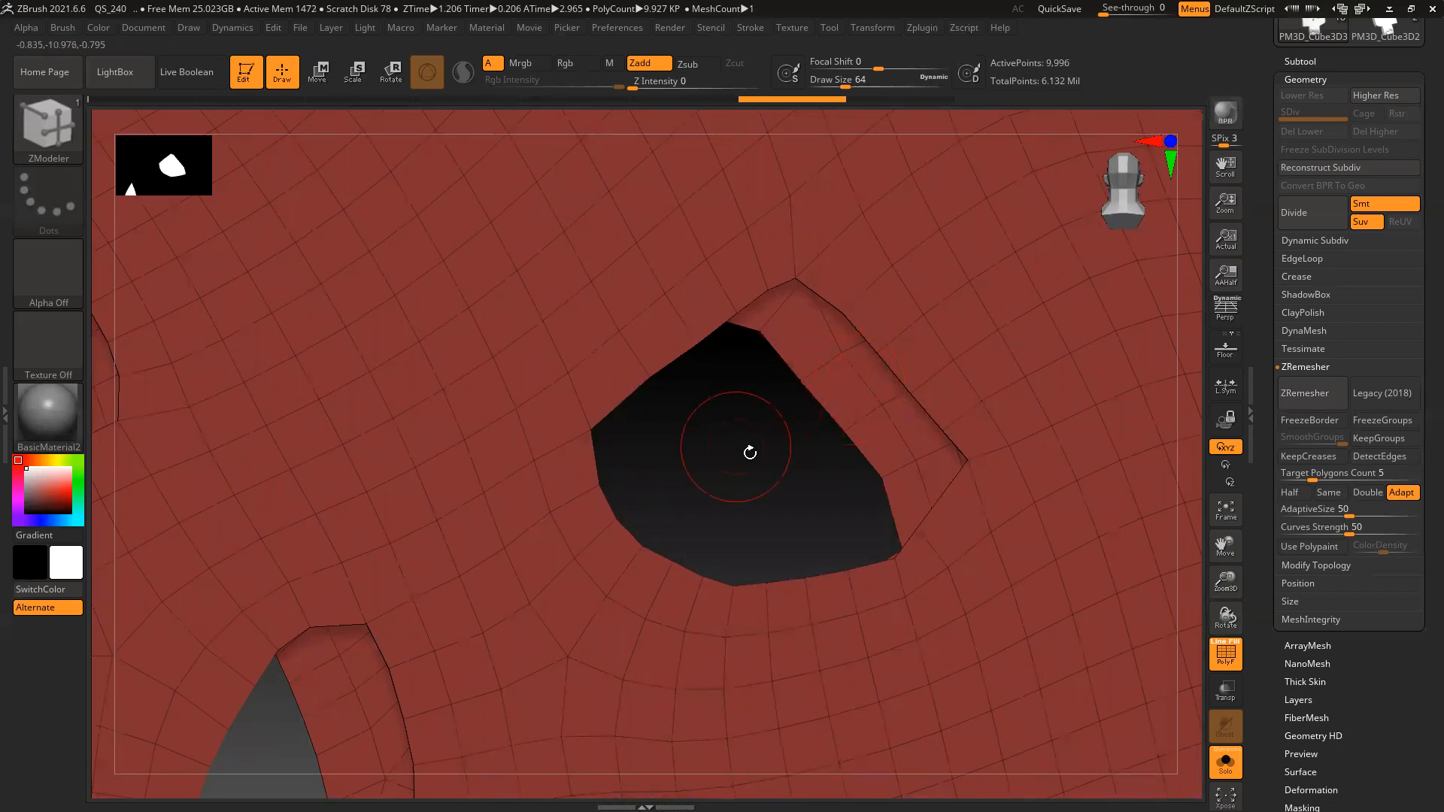
drag(748, 448, 859, 429)
ctrl+right_drag(1028, 378, 1043, 410)
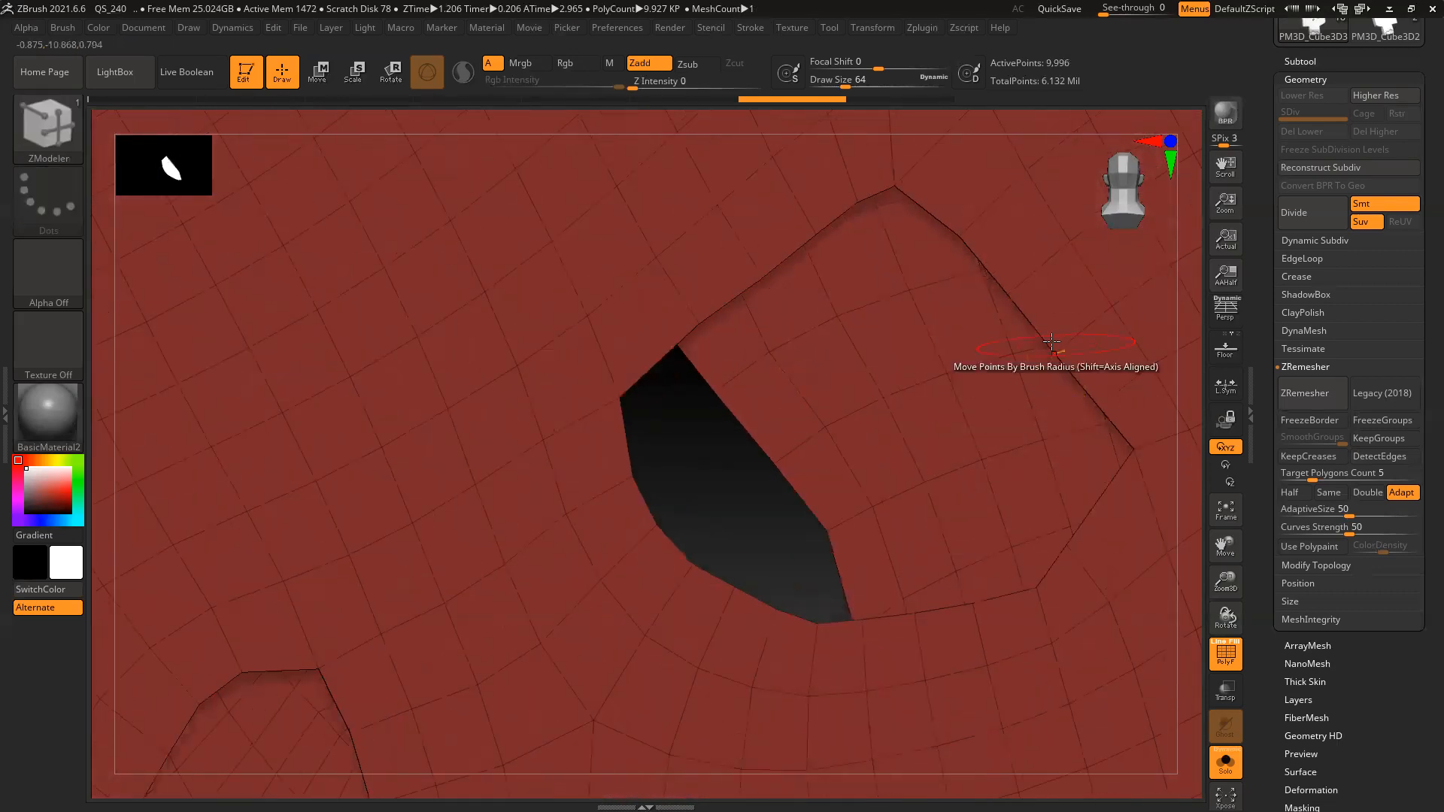
click(1070, 299)
key(ctrl+z)
click(1068, 300)
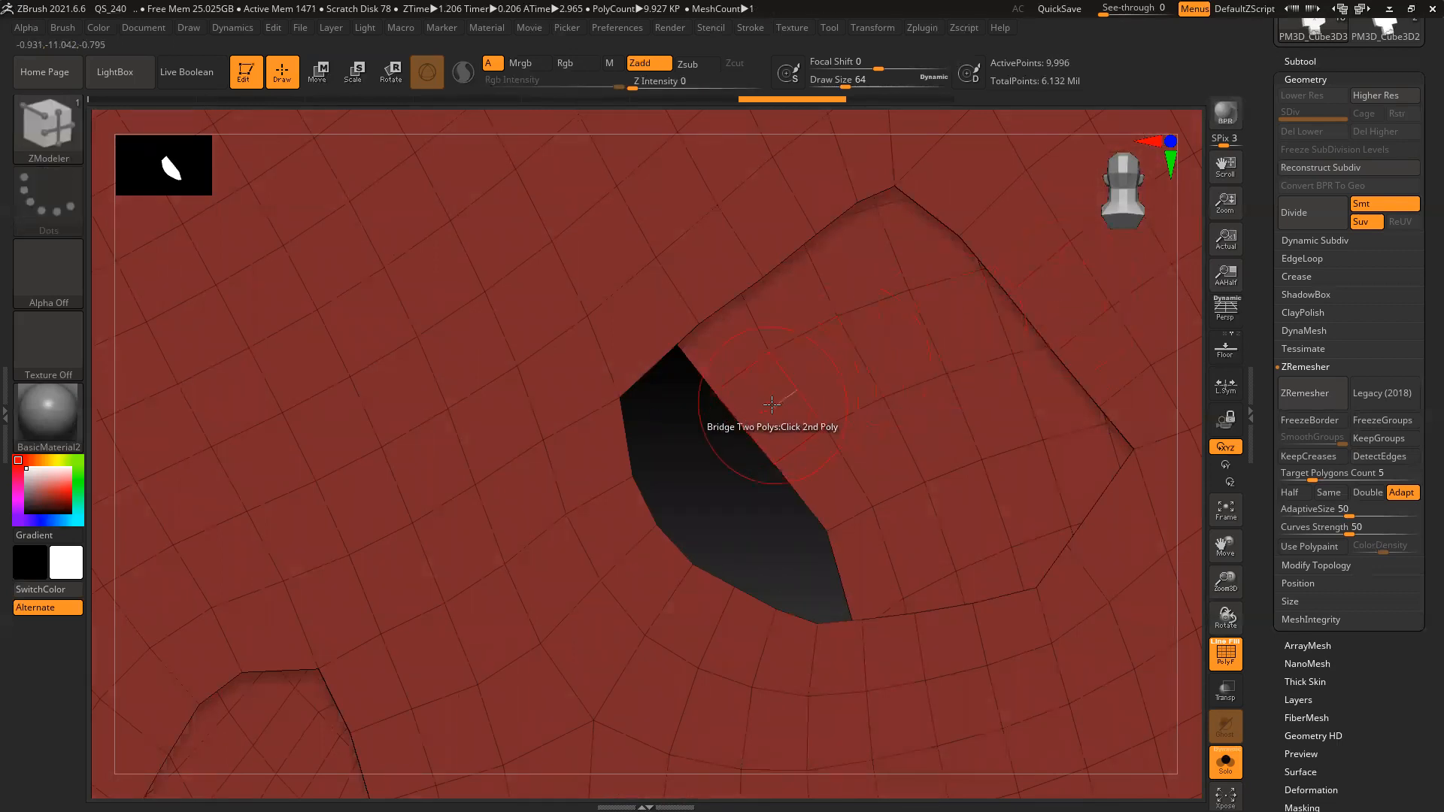
click(741, 416)
ctrl+right_drag(995, 455, 868, 447)
key(ctrl+z)
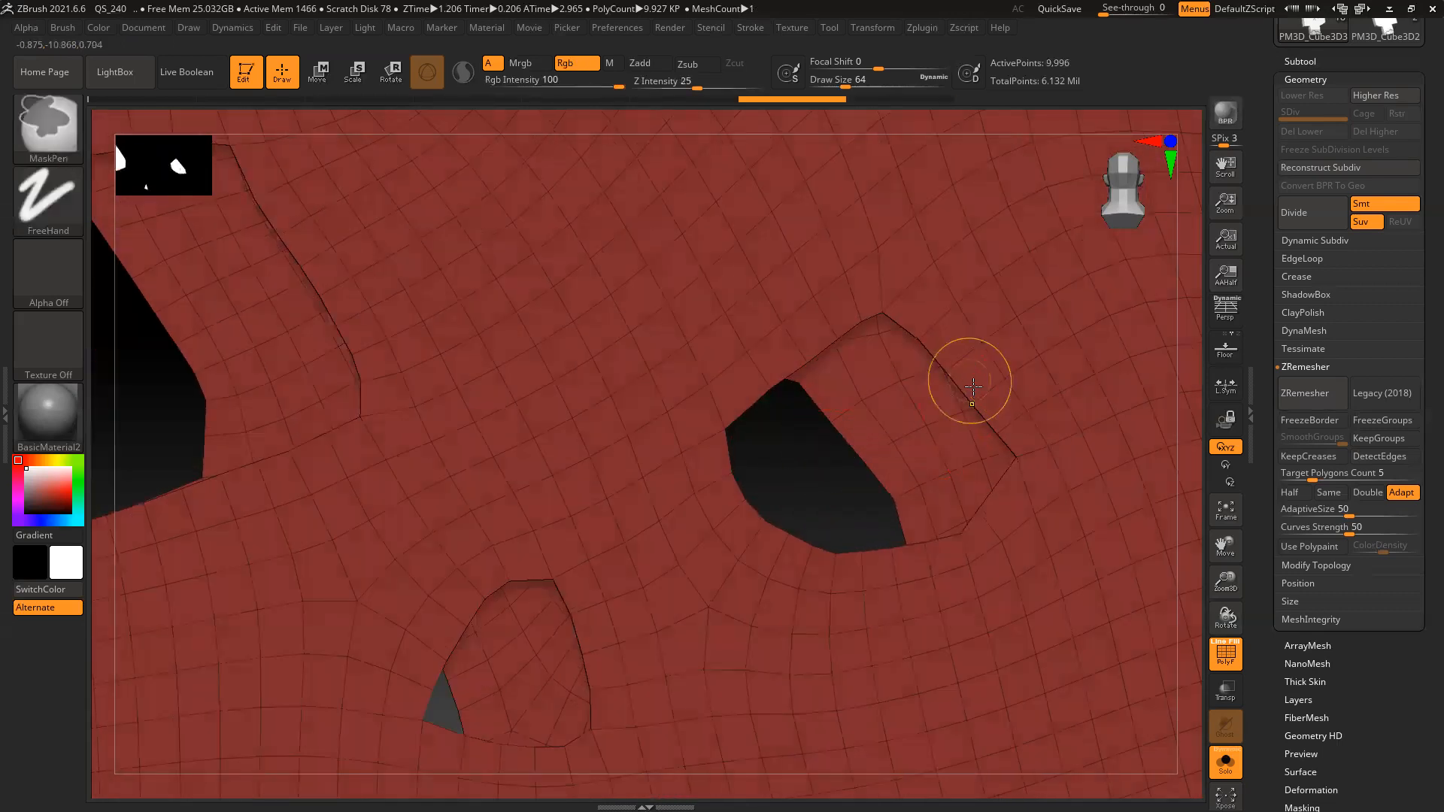
Use ZModeler's edge Bridge with the Two Holes target to join the front and back rims of the smaller eye cutout
ctrl+right_drag(971, 401, 1003, 412)
key(space)
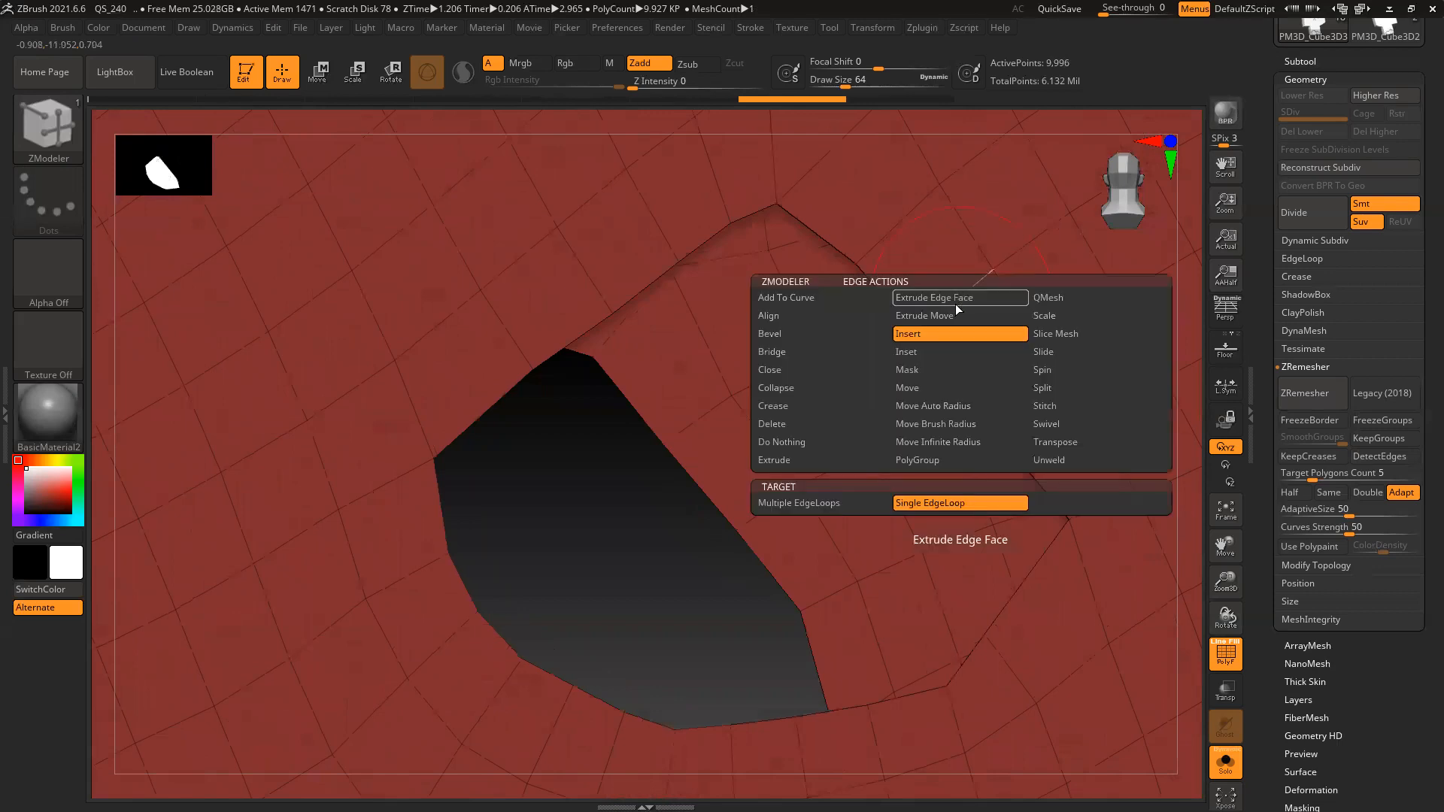
click(802, 353)
click(920, 502)
click(947, 364)
click(704, 481)
Bridge the front and back rims of the larger eye cutout with the Two Holes bridge
mouse_move(907, 496)
ctrl+right_down()
mouse_move(832, 484)
mouse_move(721, 521)
mouse_move(779, 521)
mouse_move(847, 346)
mouse_move(692, 316)
ctrl+right_up()
mouse_move(682, 257)
alt+right_down()
mouse_move(707, 316)
mouse_move(806, 399)
alt+right_up()
mouse_move(419, 178)
alt+right_down()
mouse_move(680, 479)
mouse_move(654, 432)
mouse_move(694, 466)
alt+right_up()
alt+right_drag(450, 303, 508, 354)
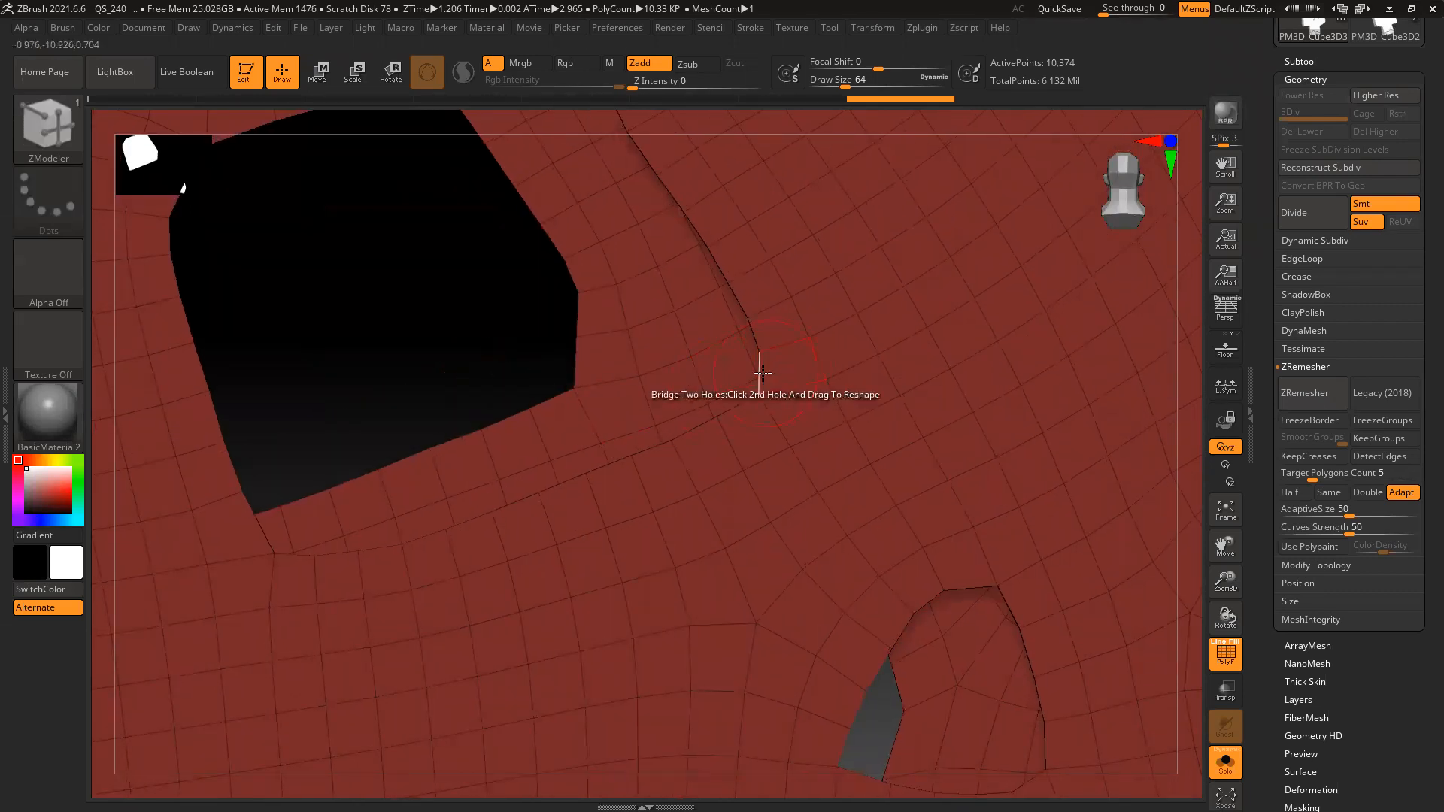
click(760, 373)
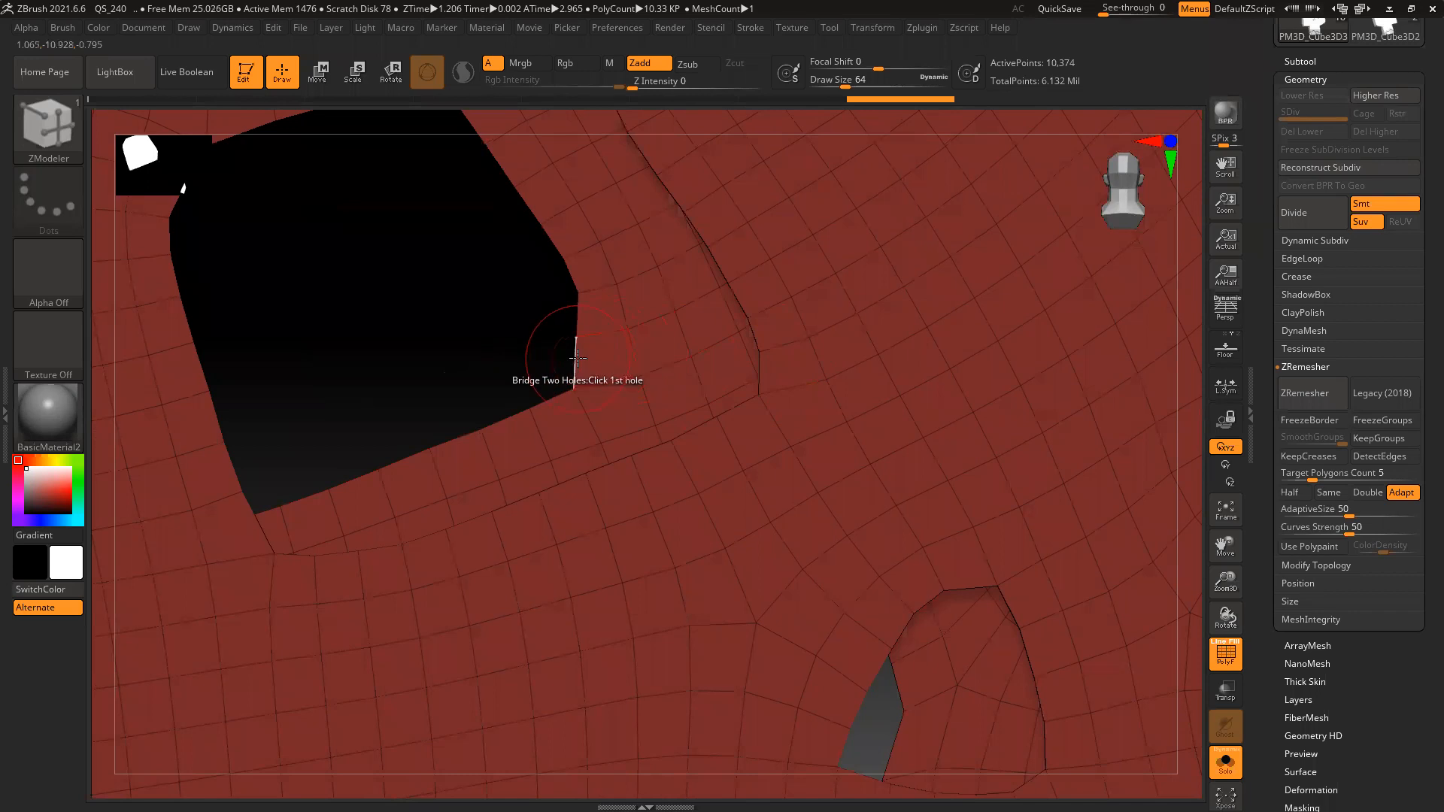
click(758, 379)
Bridge the front and back rims of the nose cutout with the Two Holes bridge
ctrl+right_drag(828, 386, 654, 392)
right_drag(230, 427, 52, 236)
right_drag(1147, 651, 1118, 619)
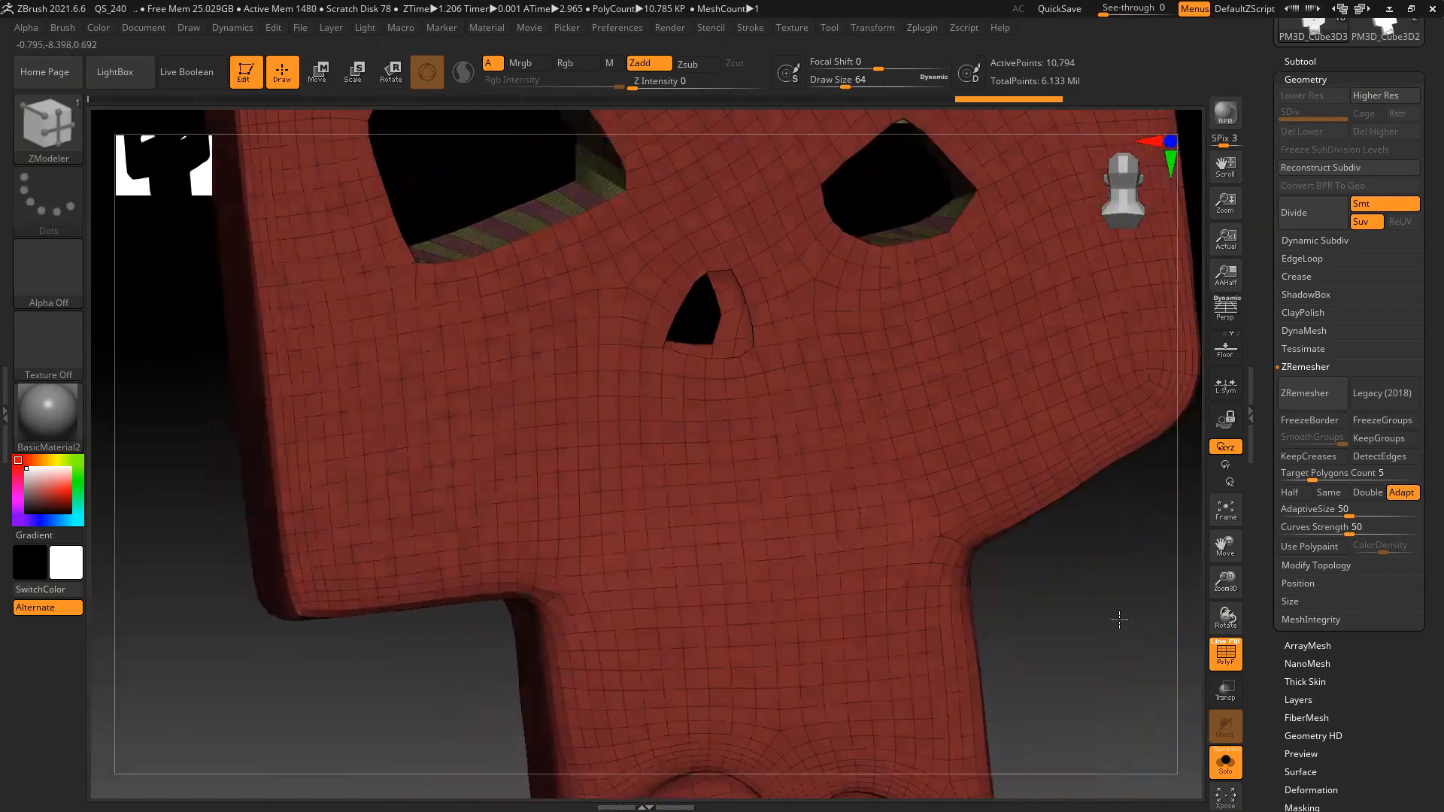
ctrl+right_drag(833, 345, 906, 474)
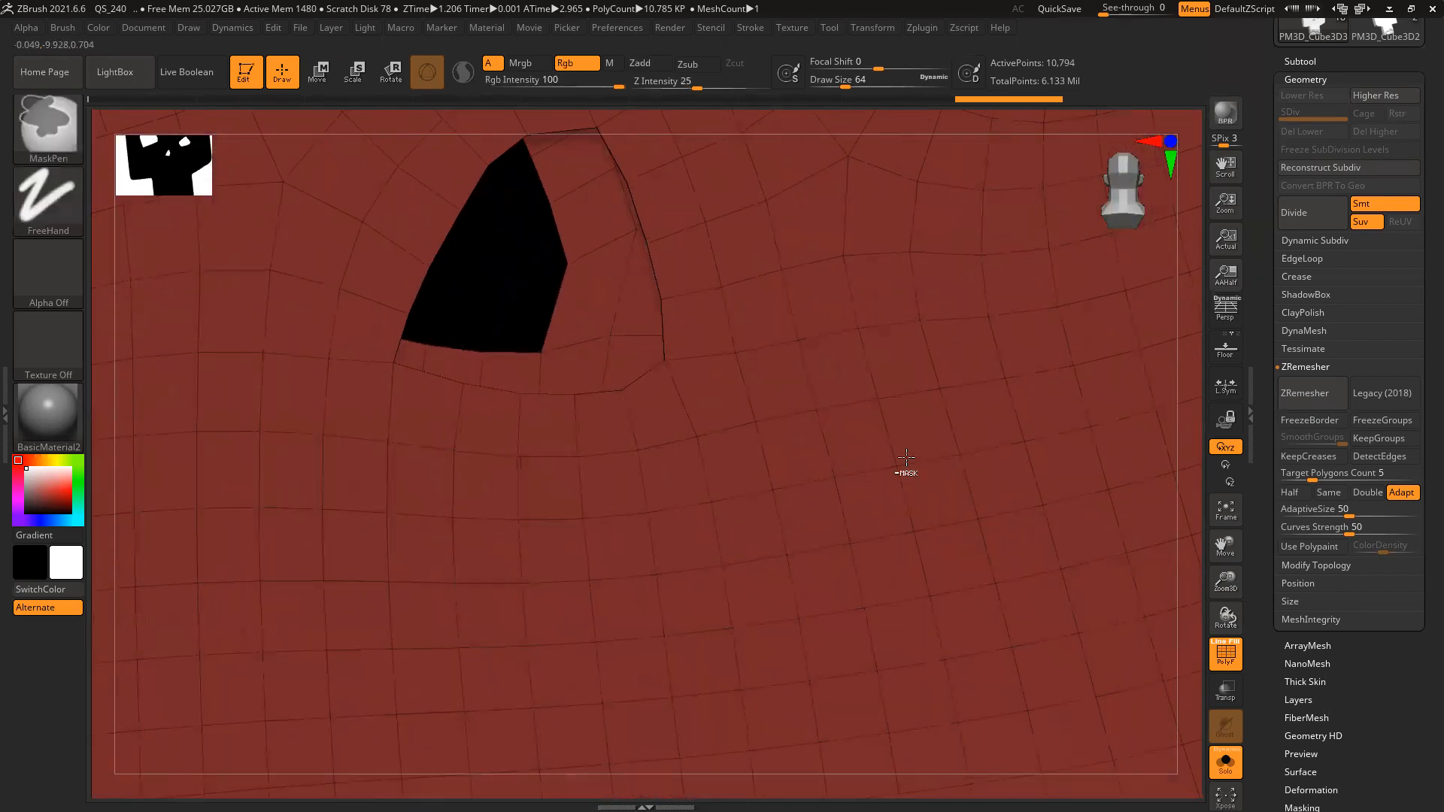
click(665, 324)
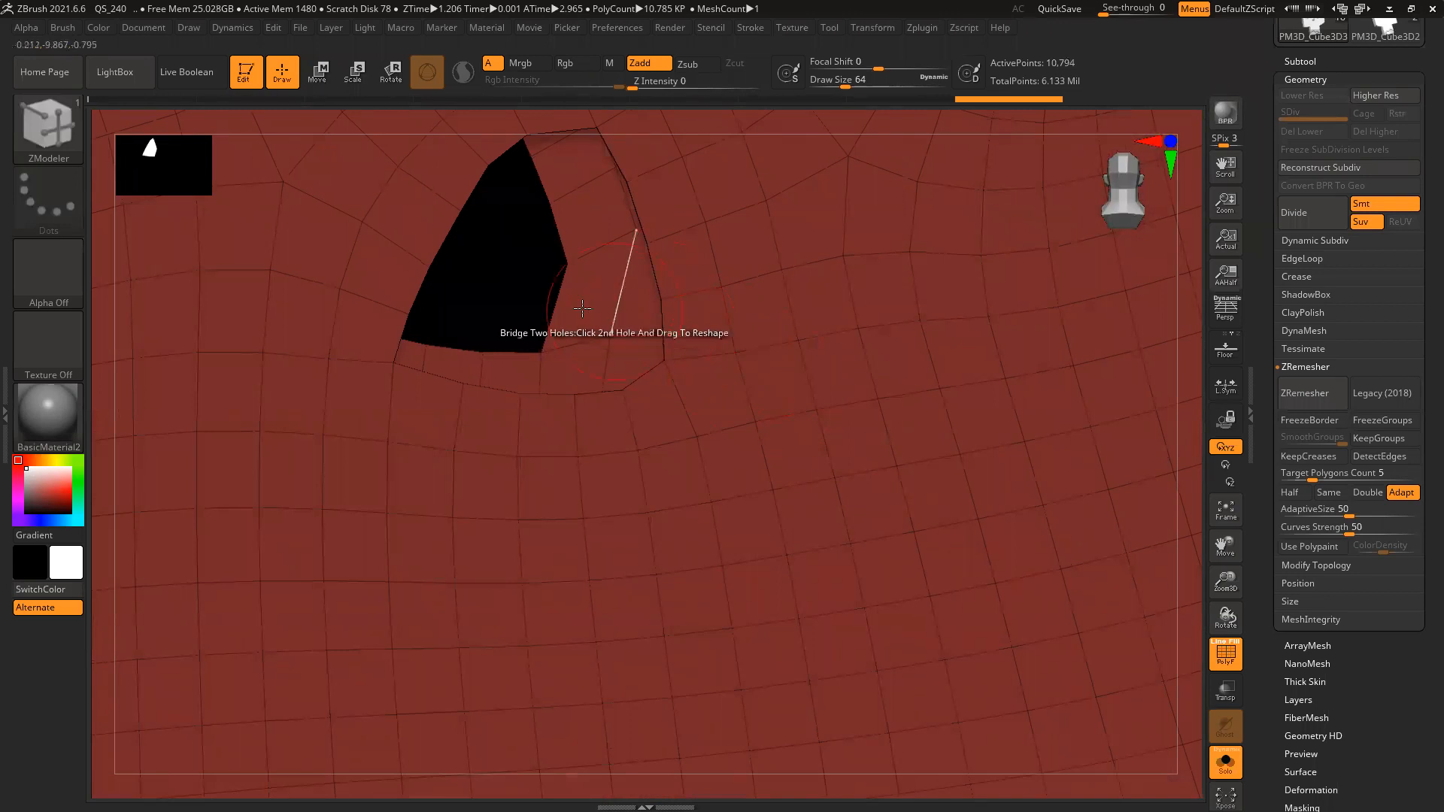
click(539, 307)
Hide the polyframe and check the bridged head block with Solo mode switched off, and isolate it again
key(ctrl)
ctrl+right_drag(855, 418, 587, 420)
right_drag(1039, 614, 956, 531)
mouse_move(1033, 475)
right_down()
mouse_move(915, 499)
mouse_move(877, 490)
mouse_move(1042, 493)
mouse_move(1023, 523)
mouse_move(895, 557)
mouse_move(815, 413)
mouse_move(816, 506)
mouse_move(748, 564)
mouse_move(704, 563)
mouse_move(696, 542)
right_up()
click(1226, 762)
key(shift+f)
click(1226, 762)
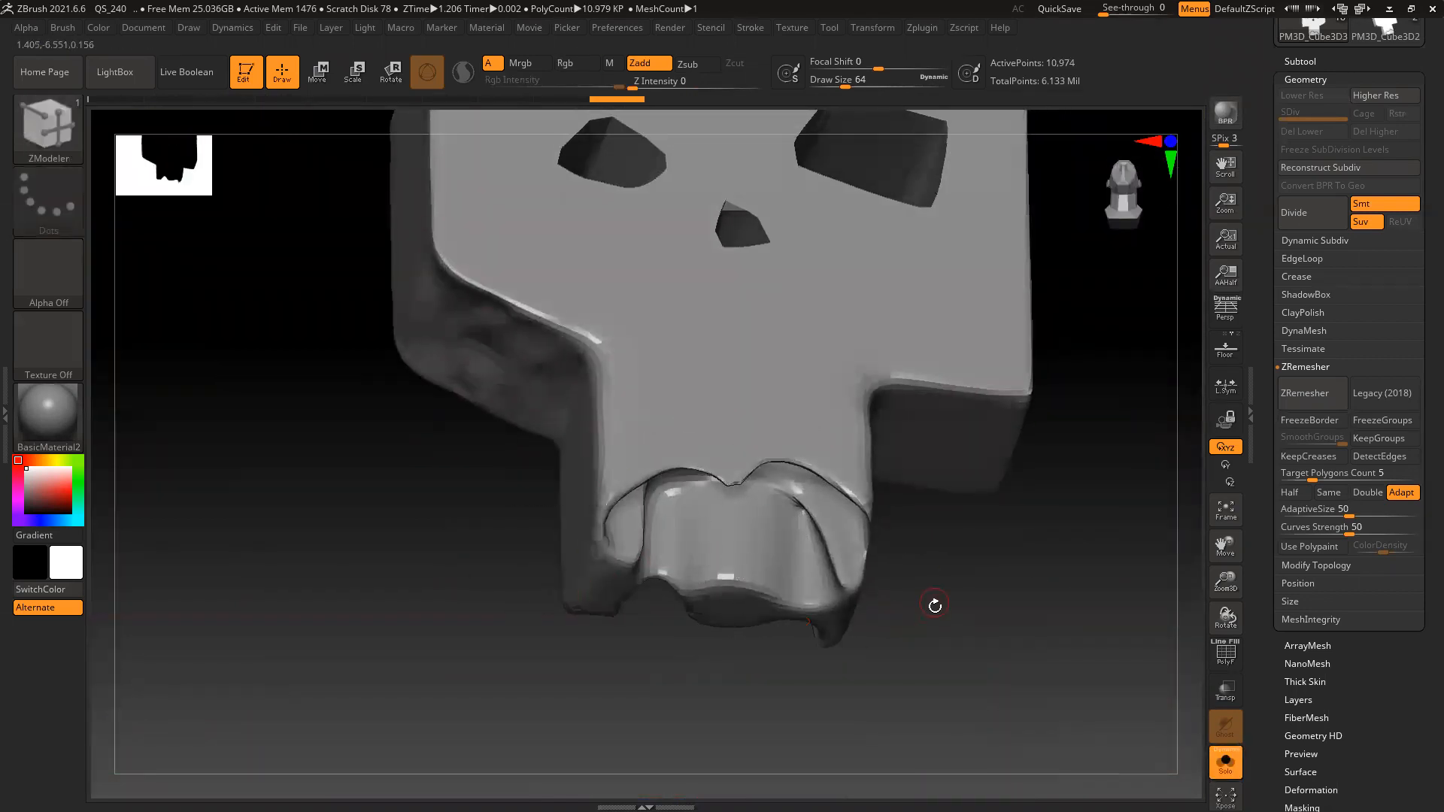
Choose the ClipCurve brush with the head block's jaw seen from the front
shift+right_drag(935, 604, 955, 651)
alt+right_drag(909, 577, 875, 606)
click(58, 128)
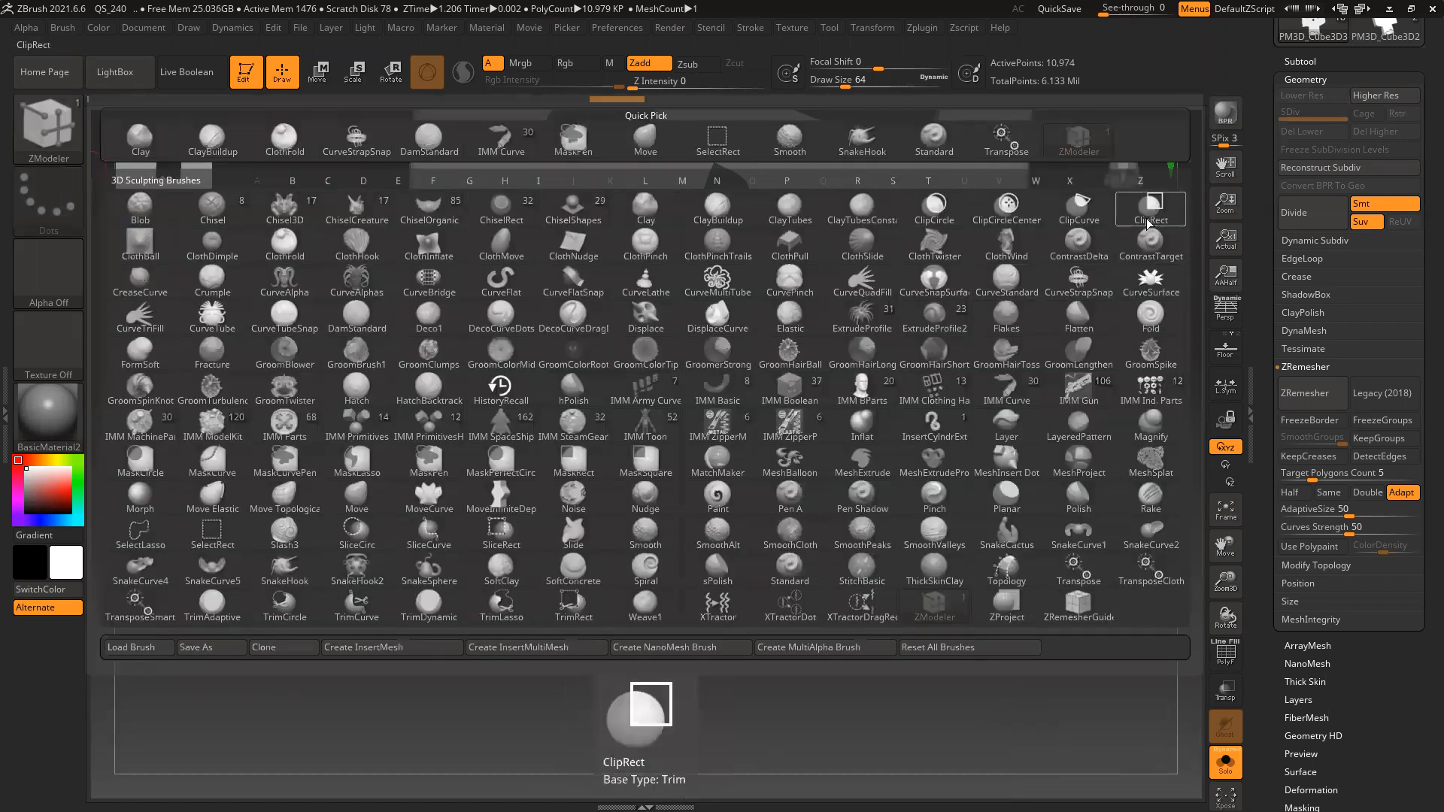
click(1073, 211)
click(1028, 244)
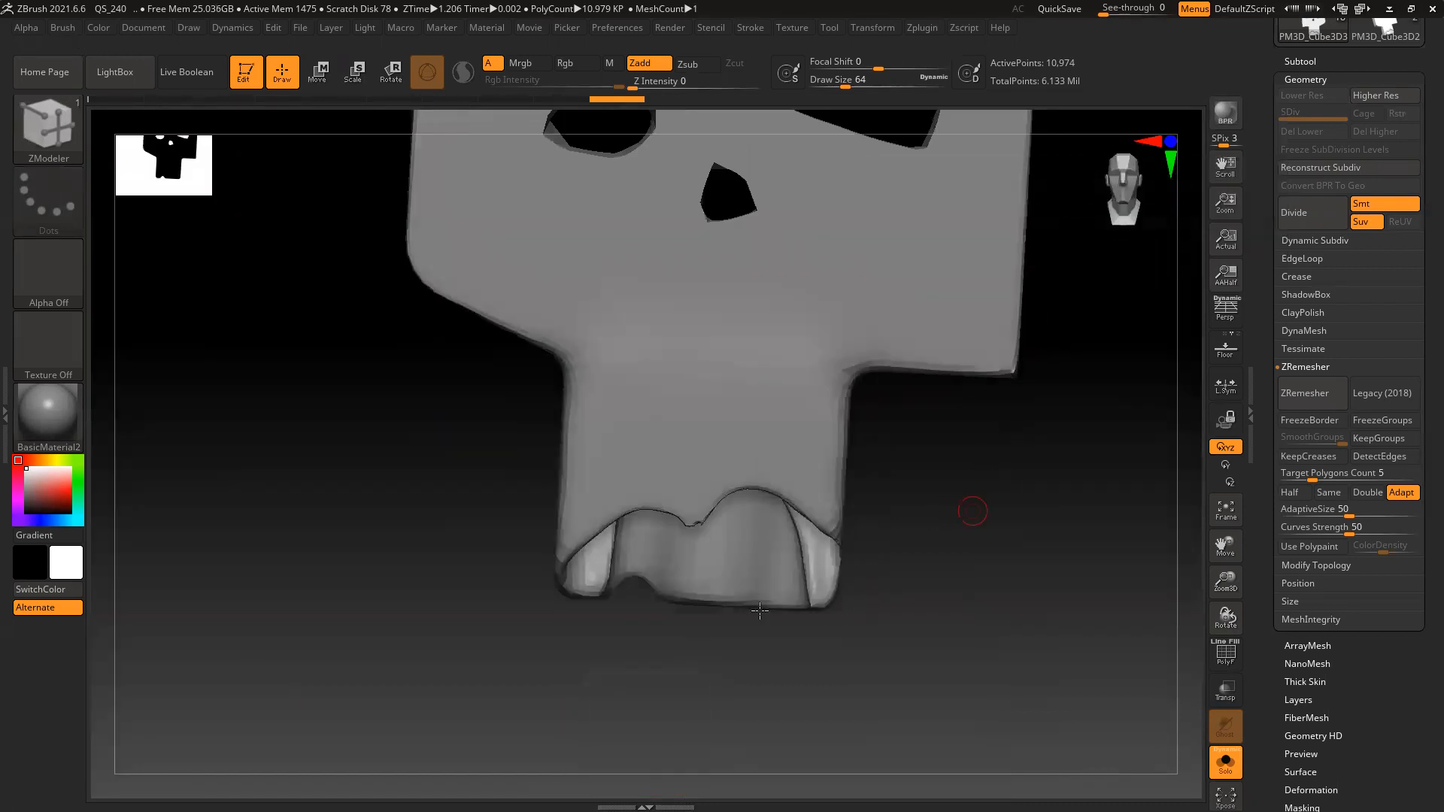
Try to clip the jaw's lower end with differently placed ClipCurve cuts, and undo each attempt
ctrl+shift+drag(527, 595, 653, 488)
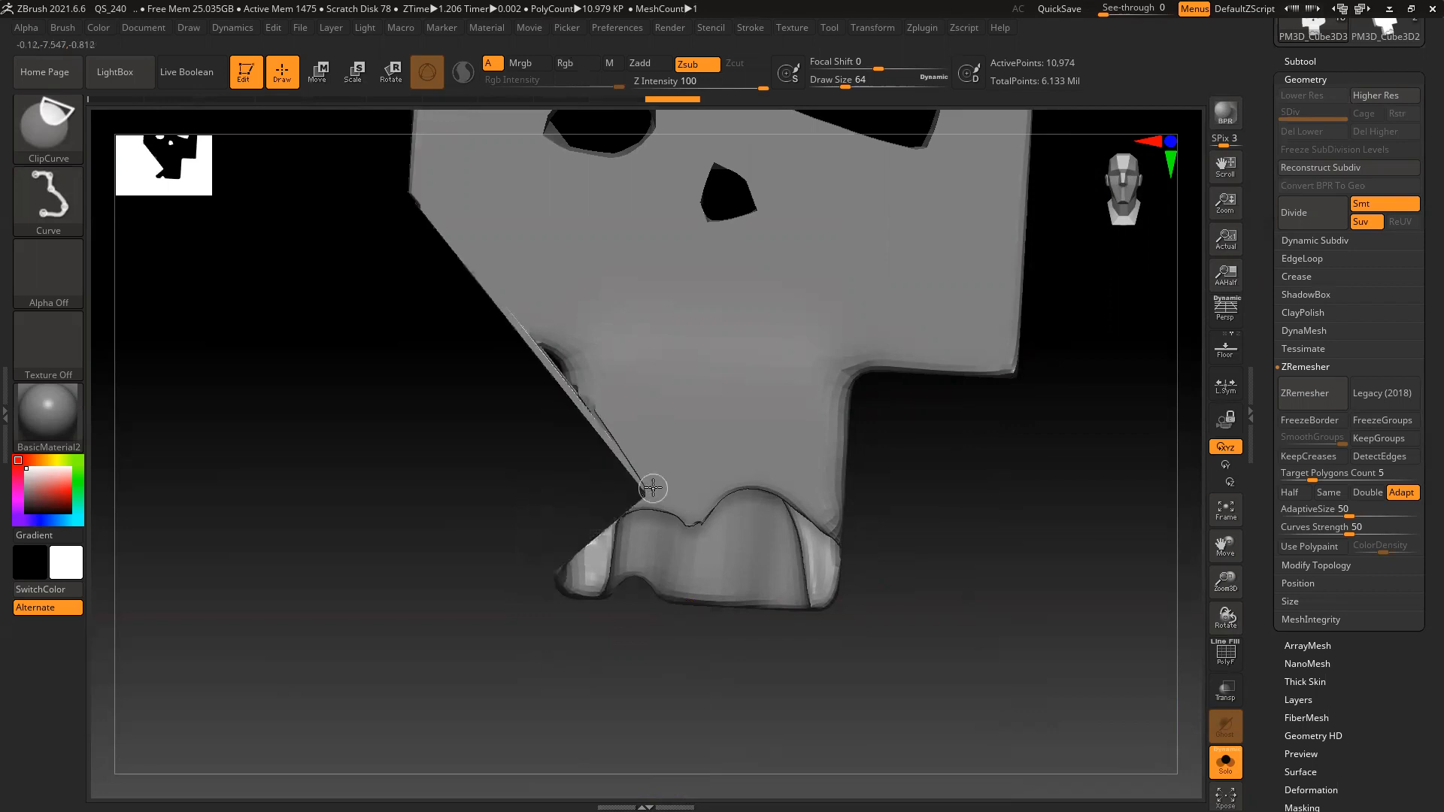
key(ctrl+z)
mouse_move(897, 595)
ctrl+shift+mouse_down()
mouse_move(749, 460)
mouse_move(711, 487)
mouse_move(767, 453)
ctrl+shift+mouse_up()
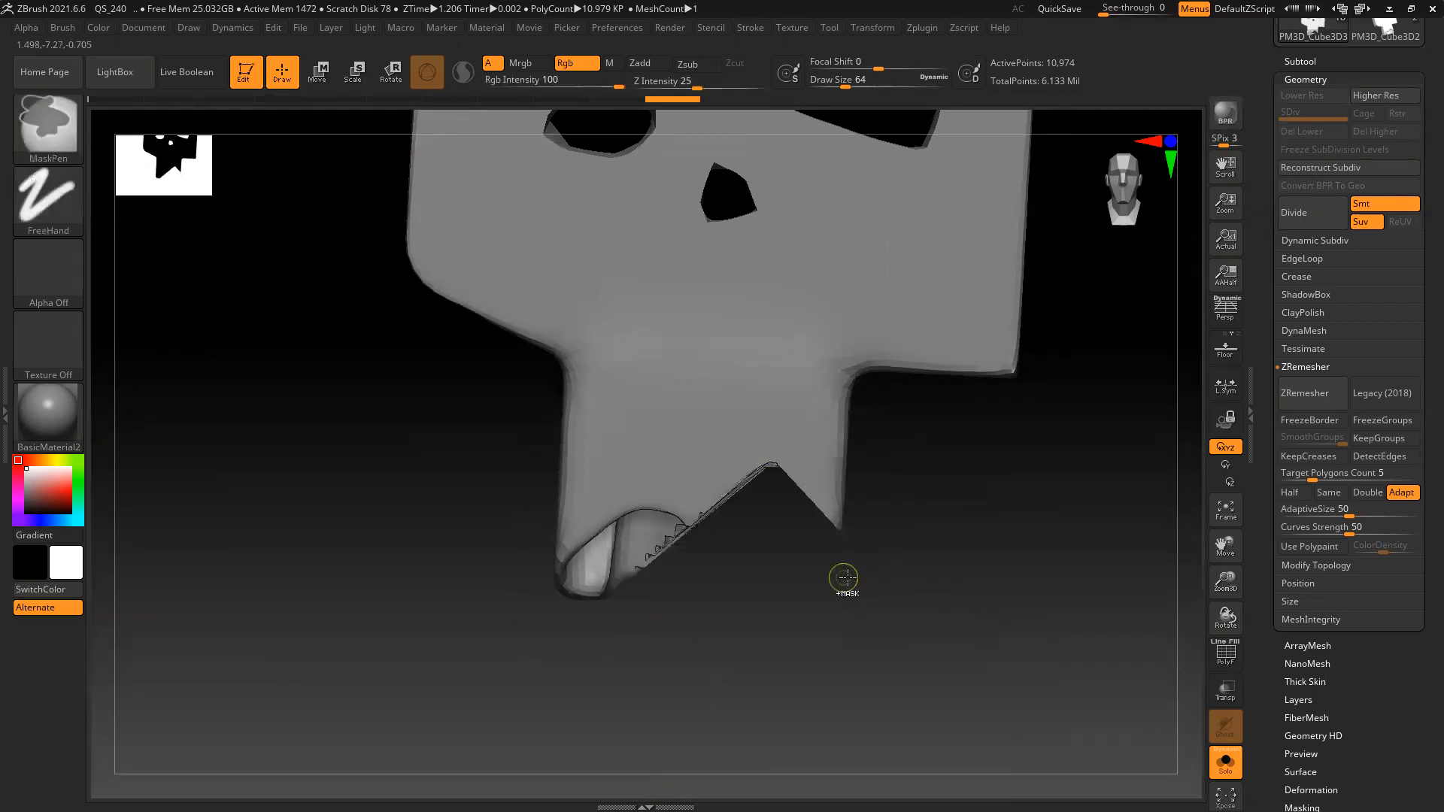
key(ctrl+z)
ctrl+drag(874, 572, 761, 471)
key(ctrl+z)
Clip a curved arch into the half of the jaw's lower end beneath the larger eye
mouse_move(884, 583)
ctrl+shift+mouse_down()
mouse_move(760, 460)
mouse_move(693, 509)
ctrl+shift+mouse_up()
key(alt)
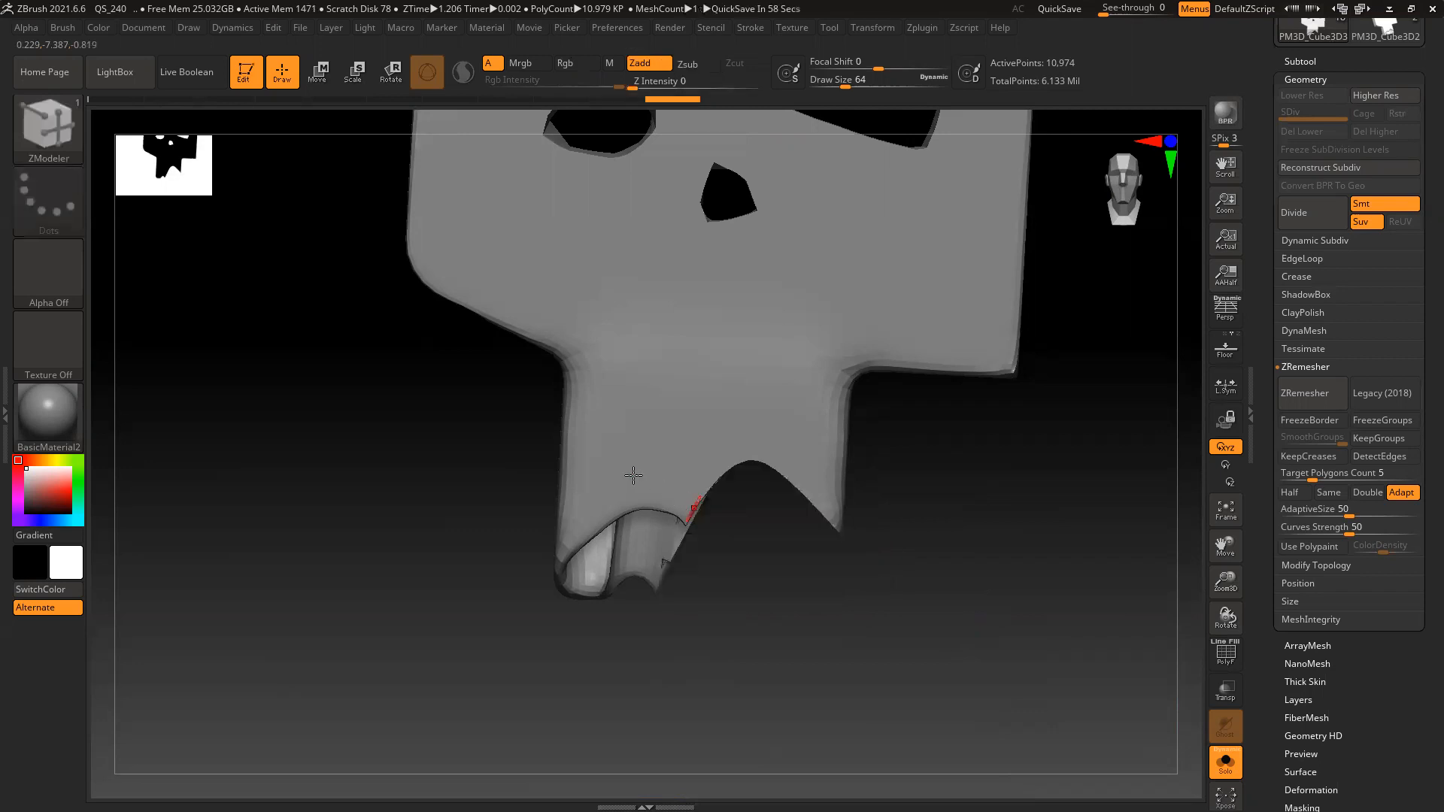
drag(721, 534, 756, 544)
key(ctrl+shift)
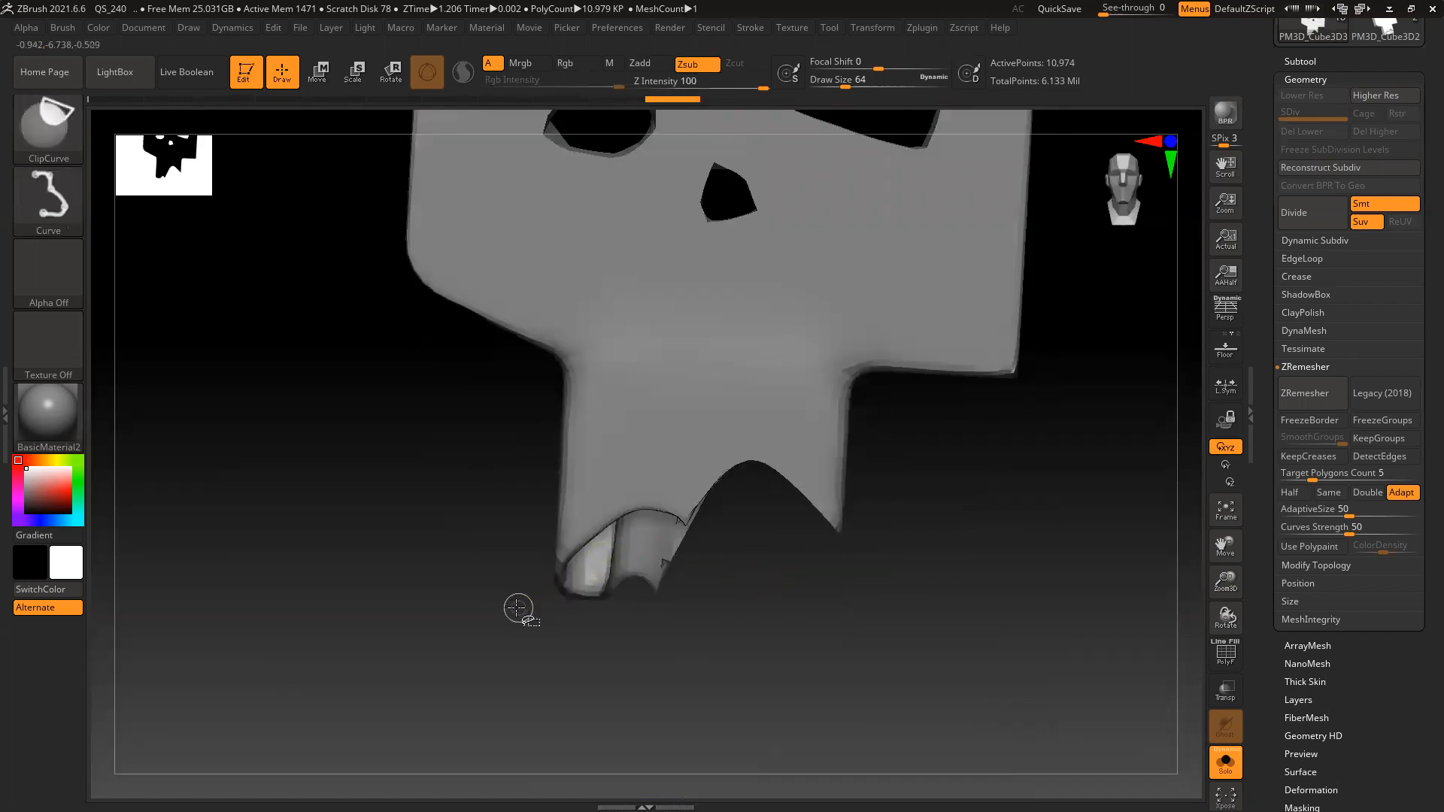
Clip a matching curved arch into the jaw half beneath the smaller eye, undoing a misplaced cut, to leave a central point
ctrl+shift+drag(698, 510, 510, 579)
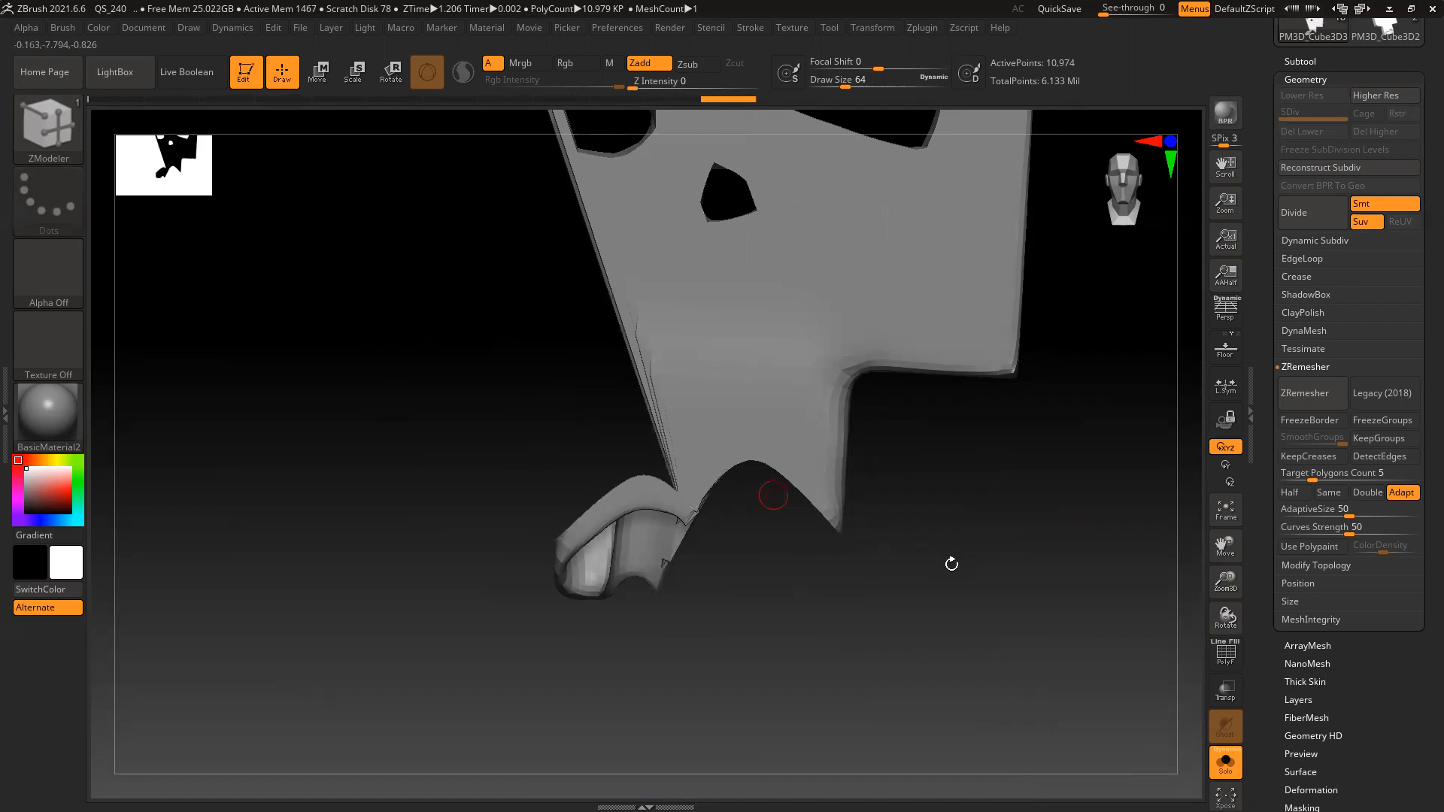
key(ctrl+z)
mouse_move(729, 555)
ctrl+shift+mouse_down()
mouse_move(655, 474)
mouse_move(534, 566)
ctrl+shift+mouse_up()
drag(828, 627, 863, 638)
drag(892, 501, 957, 511)
click(59, 131)
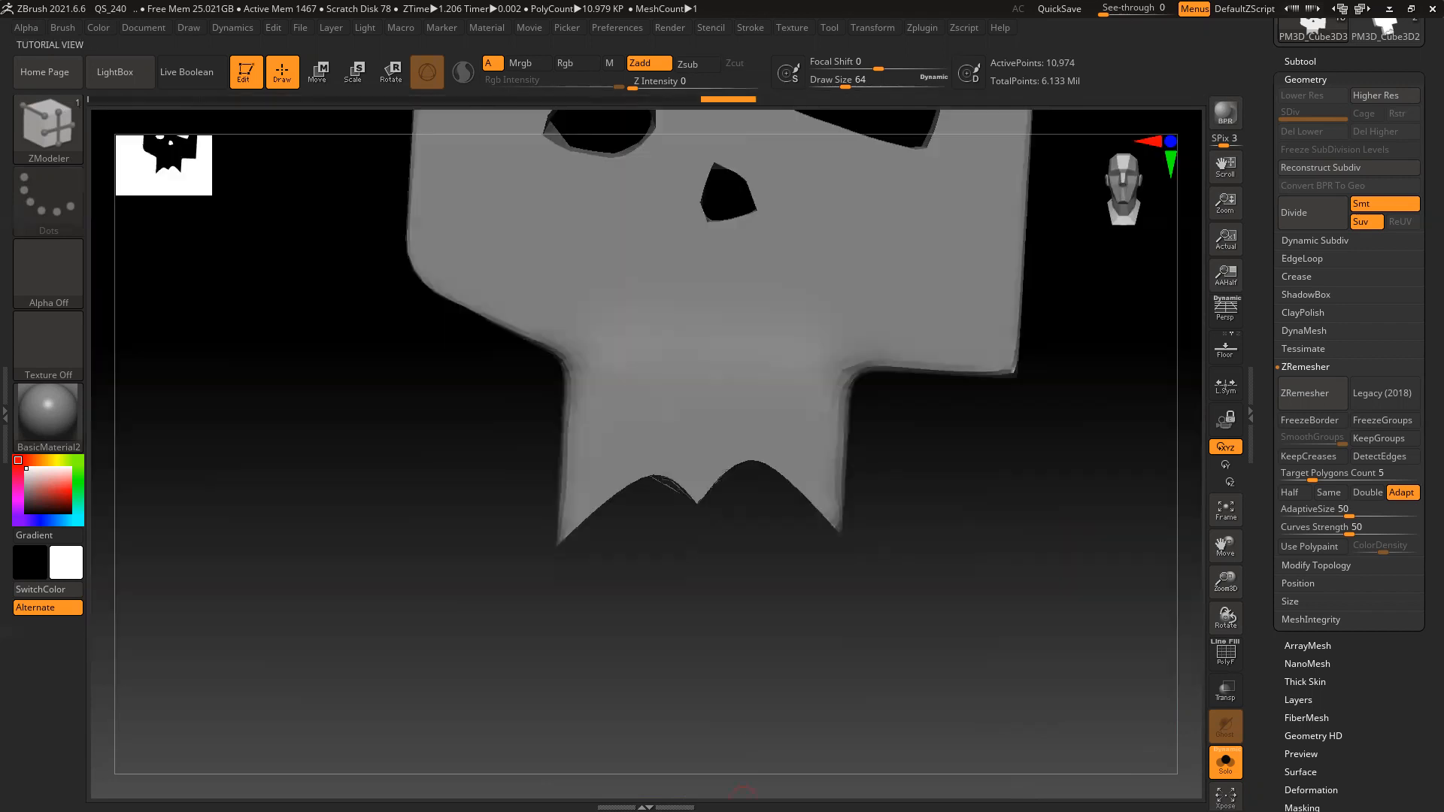
Try to clip a notch at the dip in the skull's upper edge with ClipCurve, then undo the cut
alt+drag(977, 530, 848, 693)
alt+drag(993, 571, 987, 753)
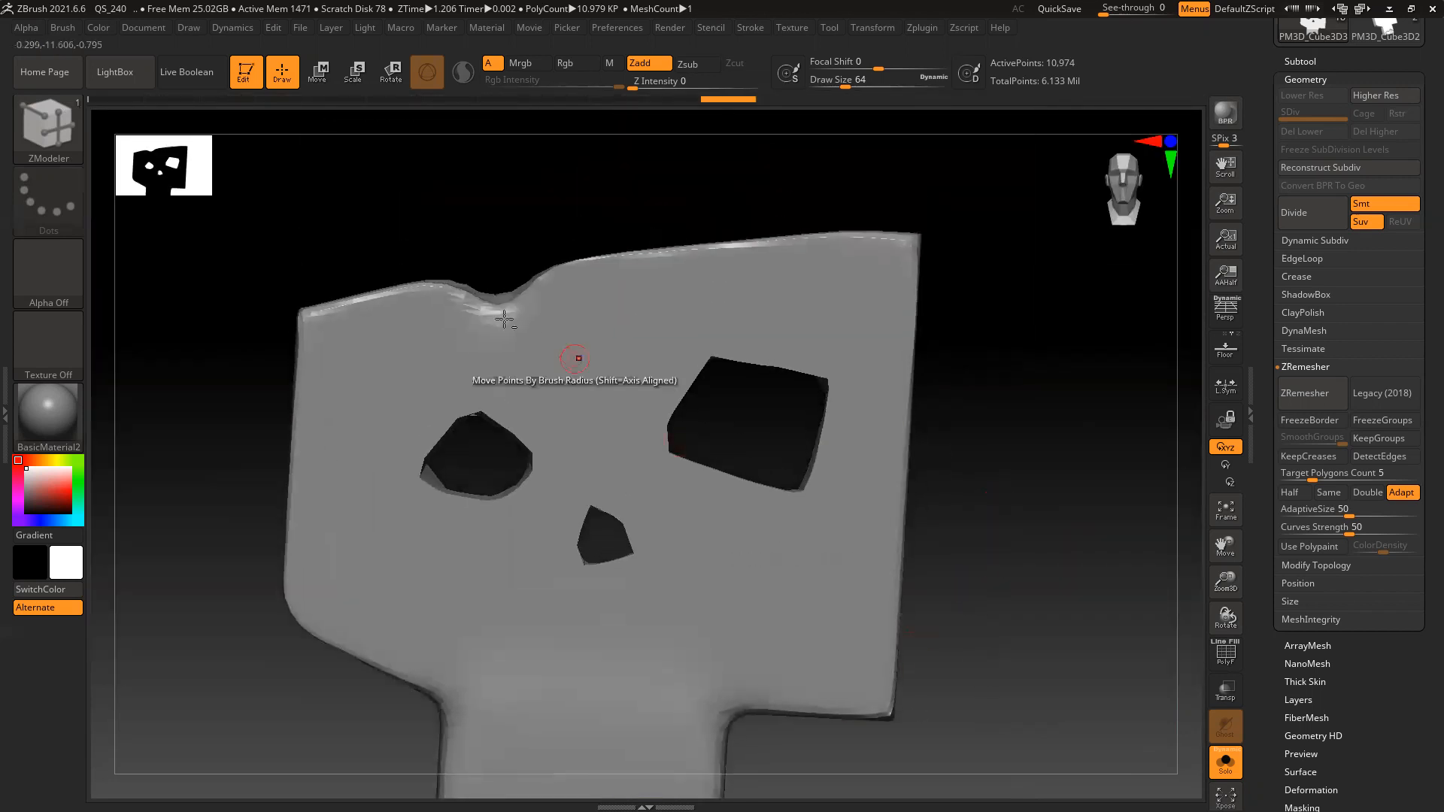
mouse_move(533, 219)
alt+right_down()
mouse_move(559, 268)
mouse_move(532, 290)
alt+right_up()
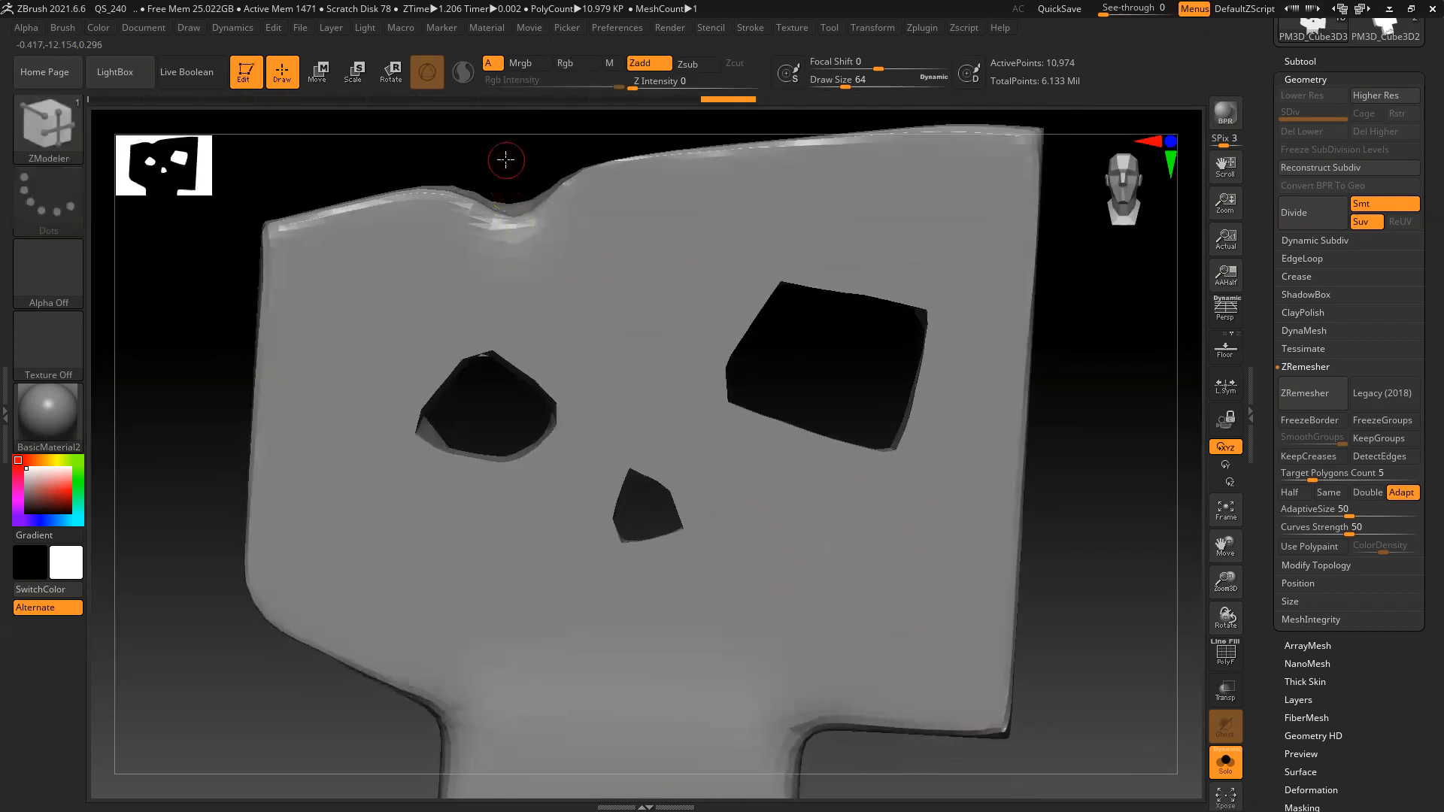
alt+right_drag(506, 161, 518, 285)
key(ctrl+shift)
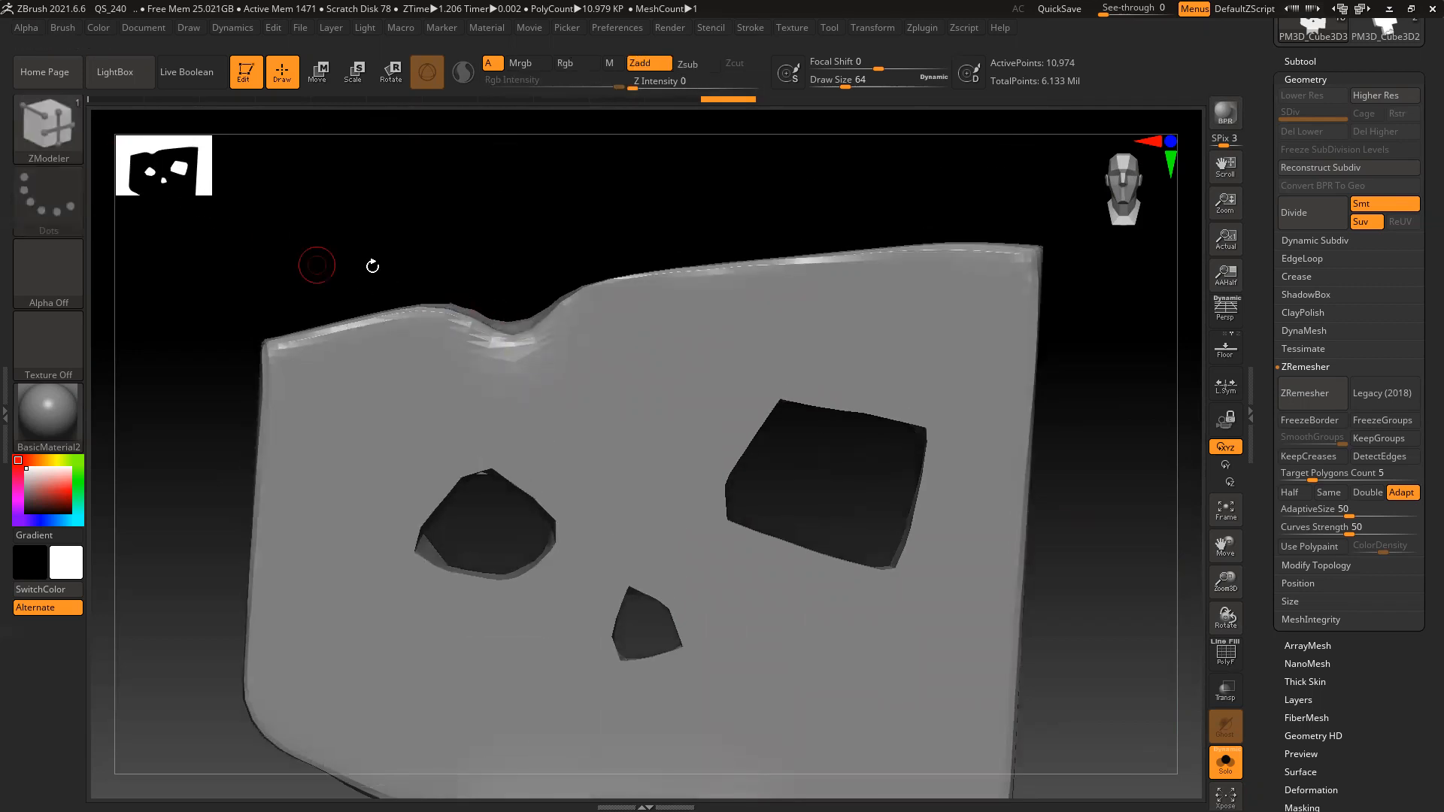
key(ctrl+shift)
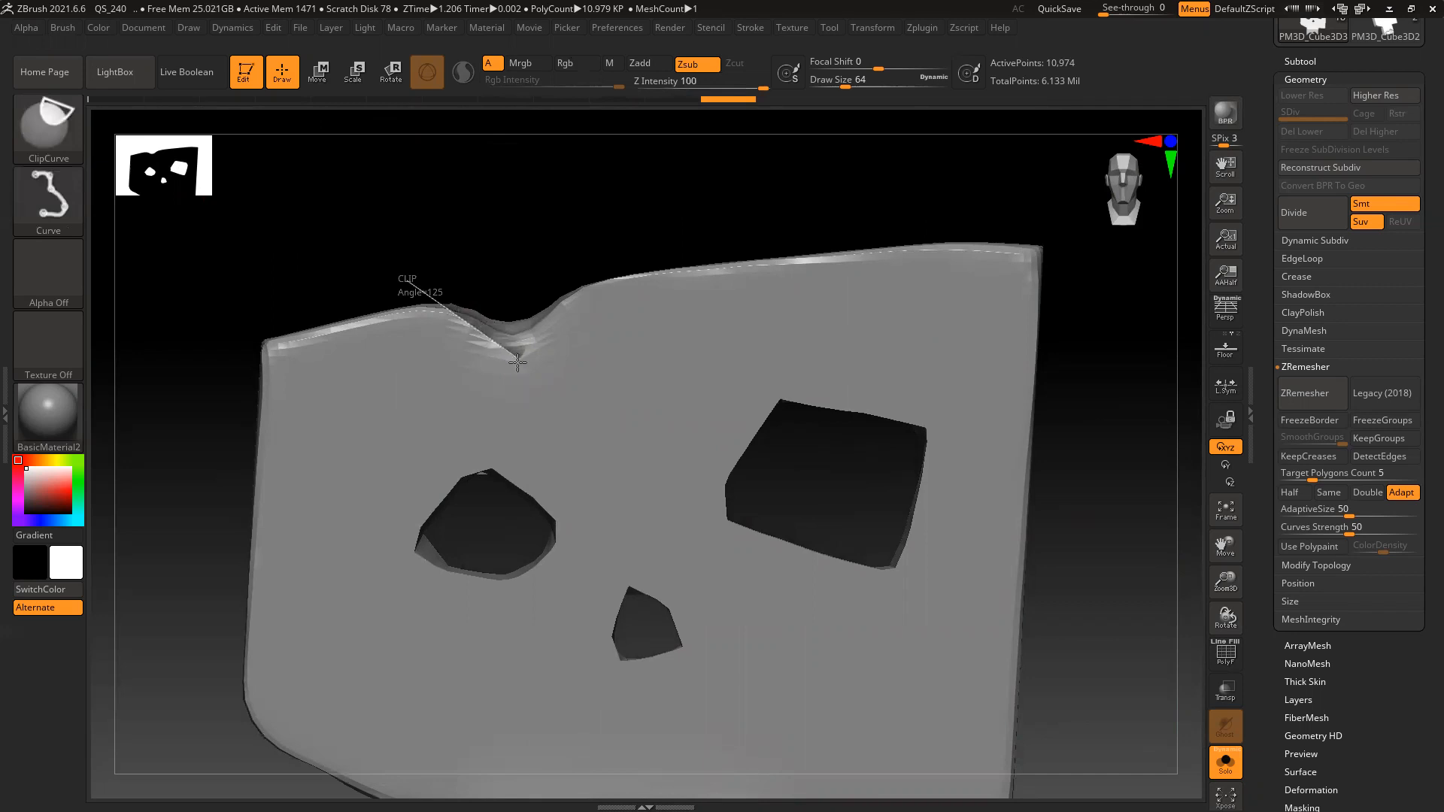
mouse_move(518, 362)
ctrl+shift+mouse_down()
mouse_move(564, 319)
mouse_move(486, 365)
mouse_move(516, 371)
ctrl+shift+mouse_up()
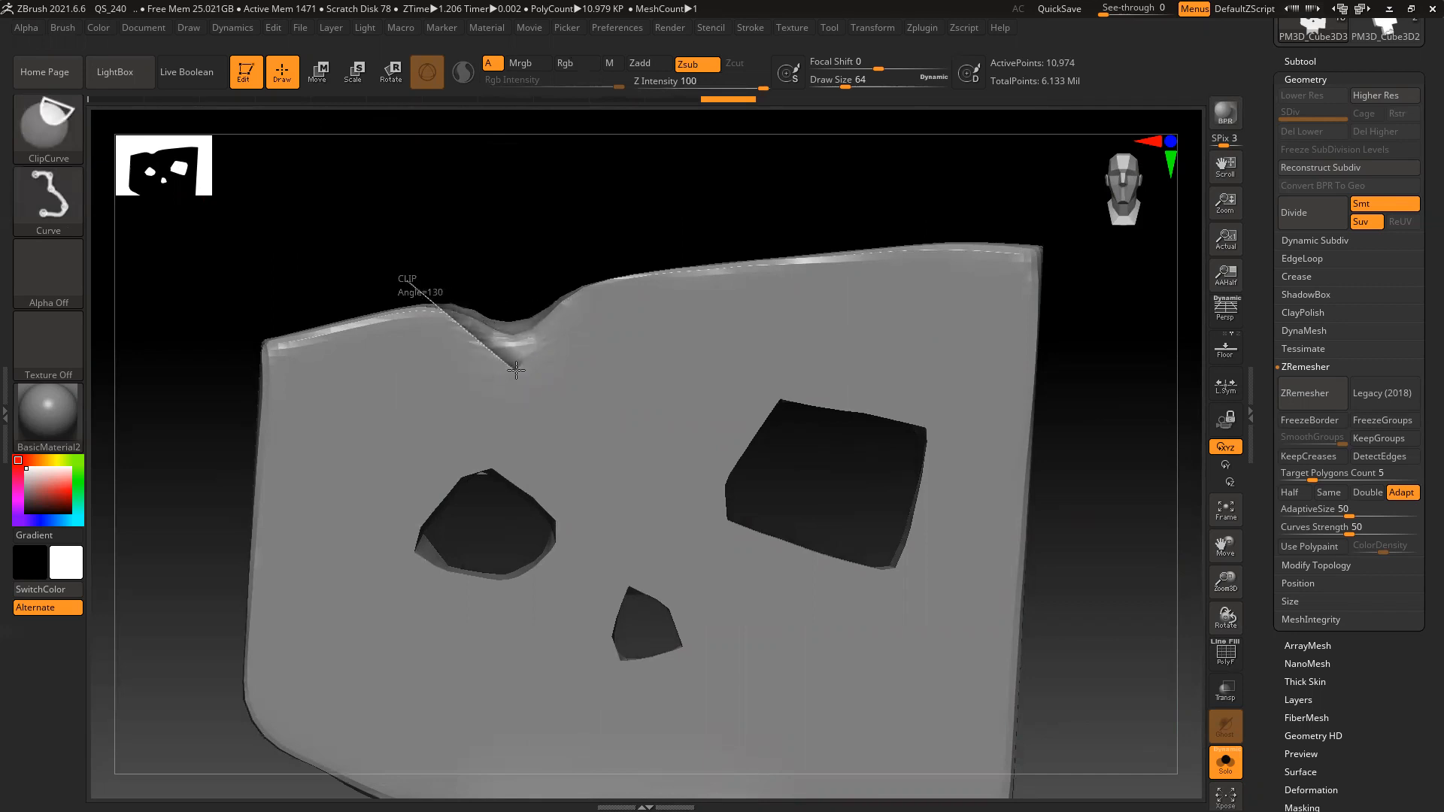
ctrl+shift+drag(516, 369, 638, 241)
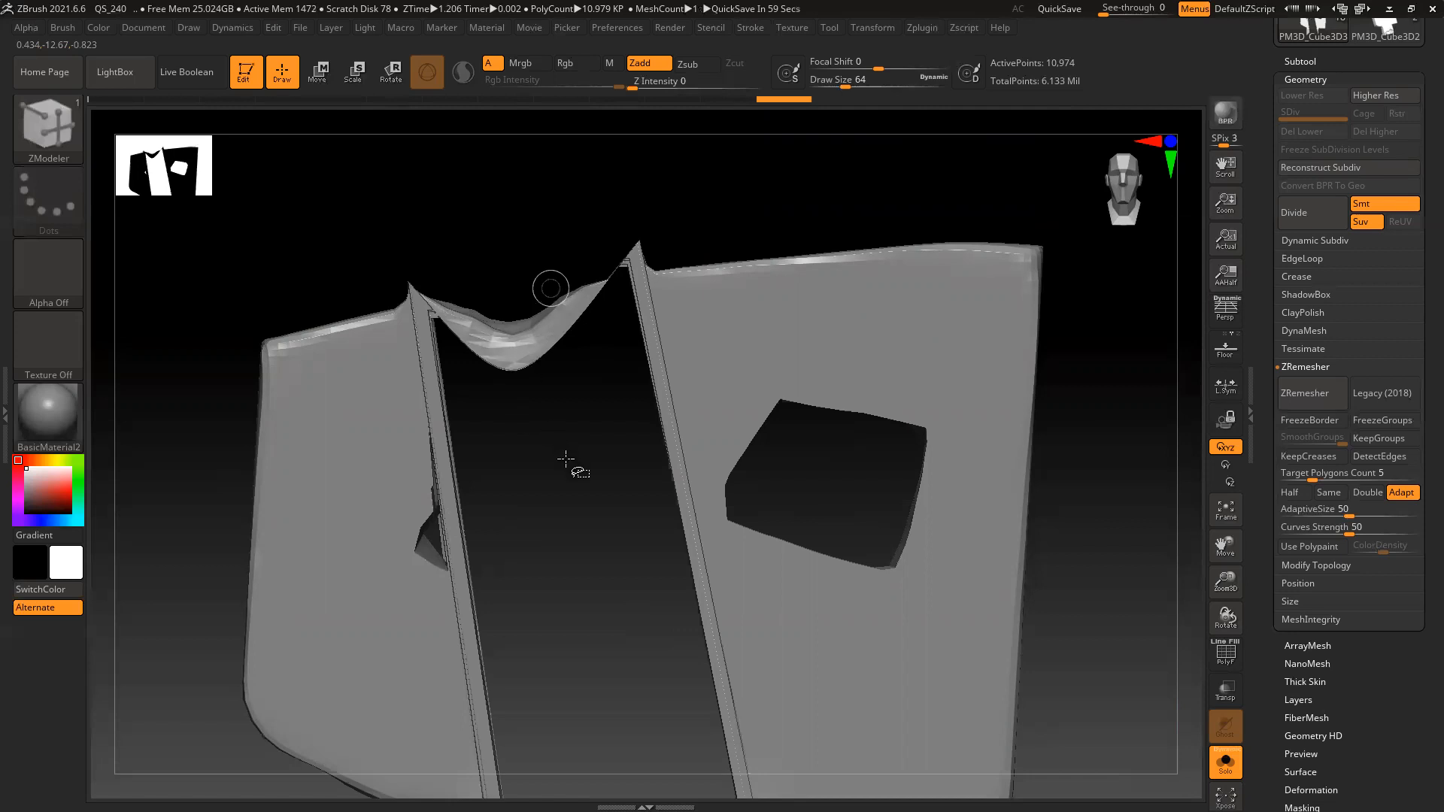
key(ctrl+z)
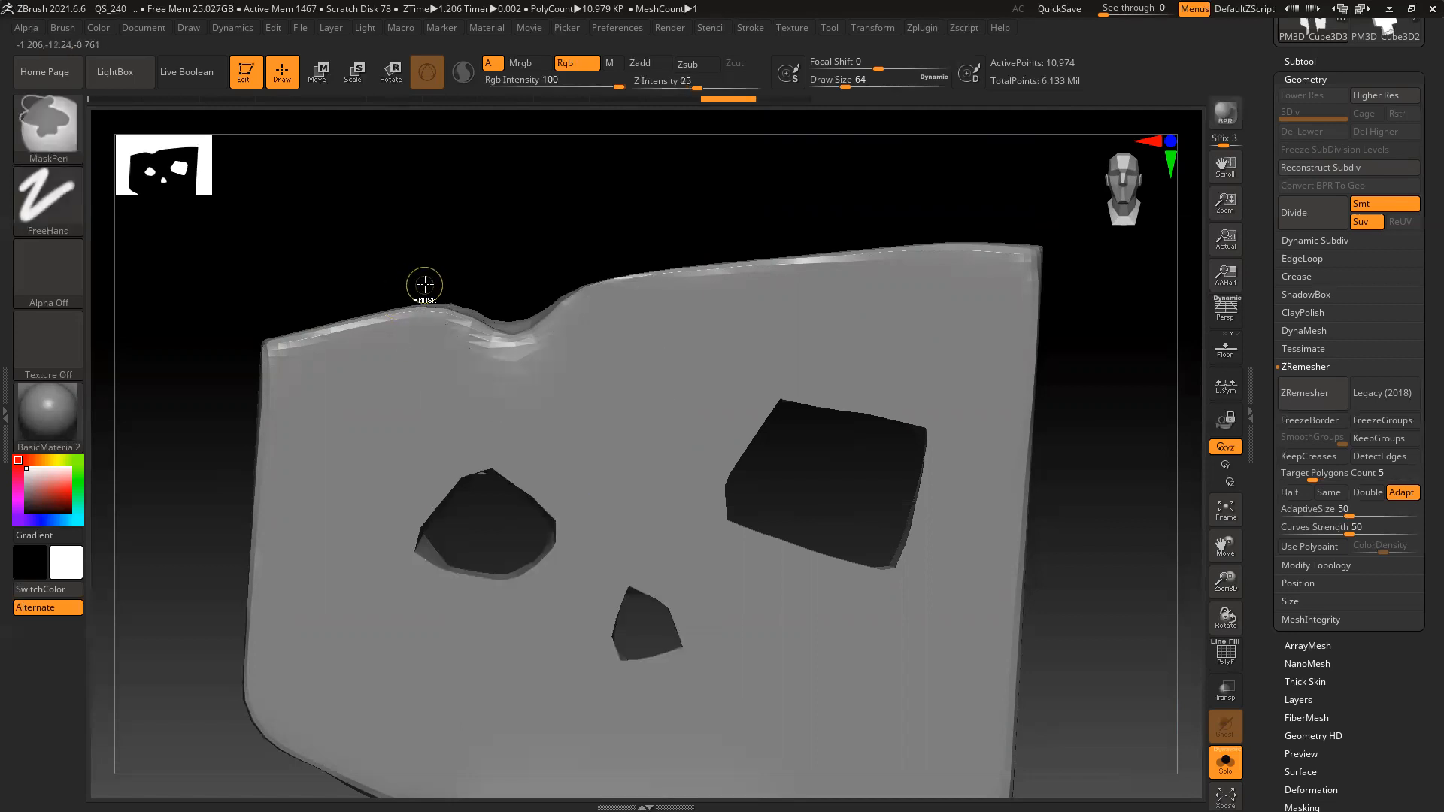
Clip the dip in the skull's upper edge into a clean curved notch with ClipCurve
mouse_move(417, 284)
ctrl+shift+mouse_down()
mouse_move(513, 364)
mouse_move(589, 282)
ctrl+shift+mouse_up()
mouse_move(604, 255)
ctrl+shift+mouse_down()
mouse_move(587, 252)
mouse_move(607, 257)
ctrl+shift+mouse_up()
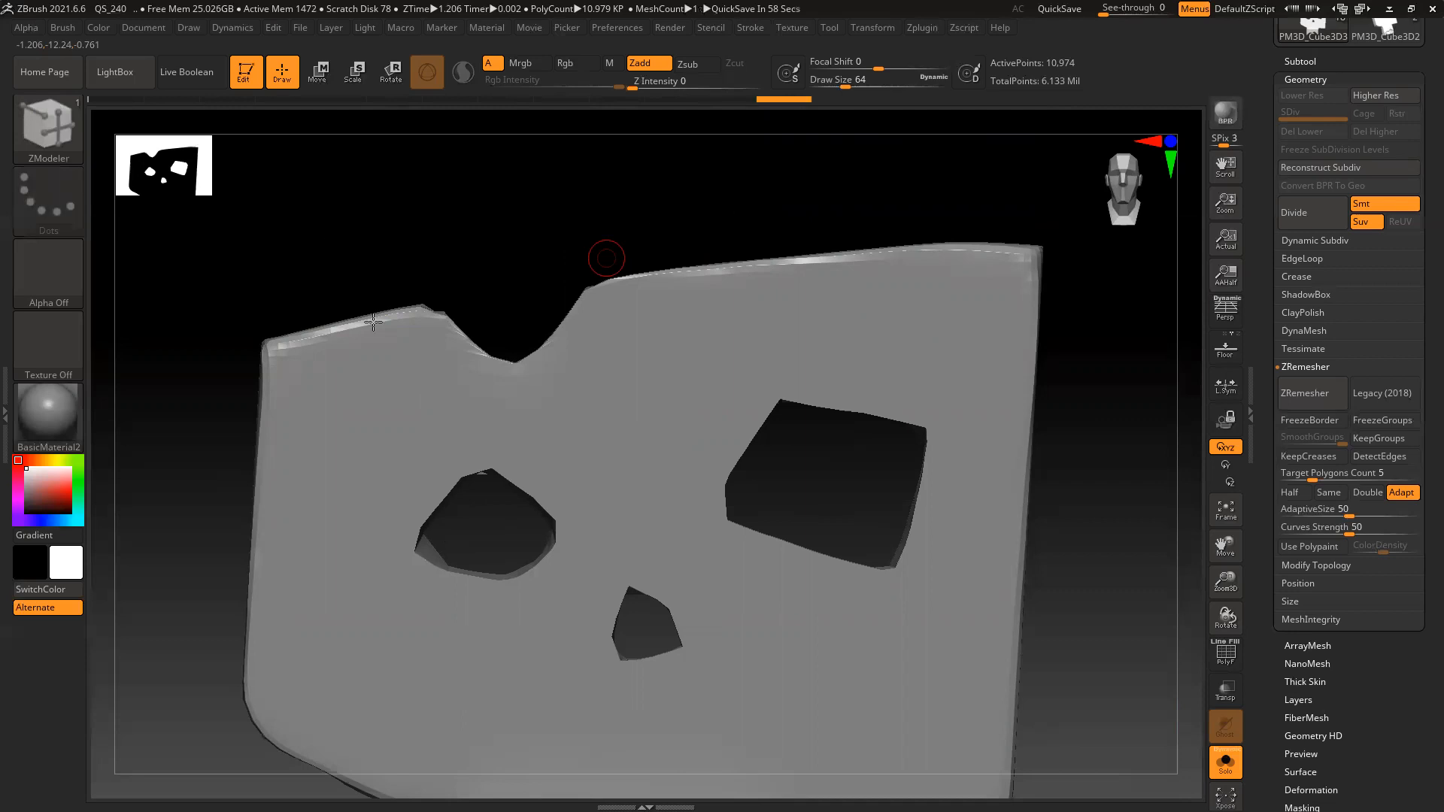
ctrl+right_drag(838, 454, 723, 262)
mouse_move(811, 348)
right_down()
mouse_move(813, 406)
mouse_move(815, 337)
right_up()
alt+right_drag(888, 516, 883, 390)
ctrl+right_drag(610, 348, 677, 493)
right_drag(600, 264, 600, 221)
ctrl+right_drag(704, 370, 667, 390)
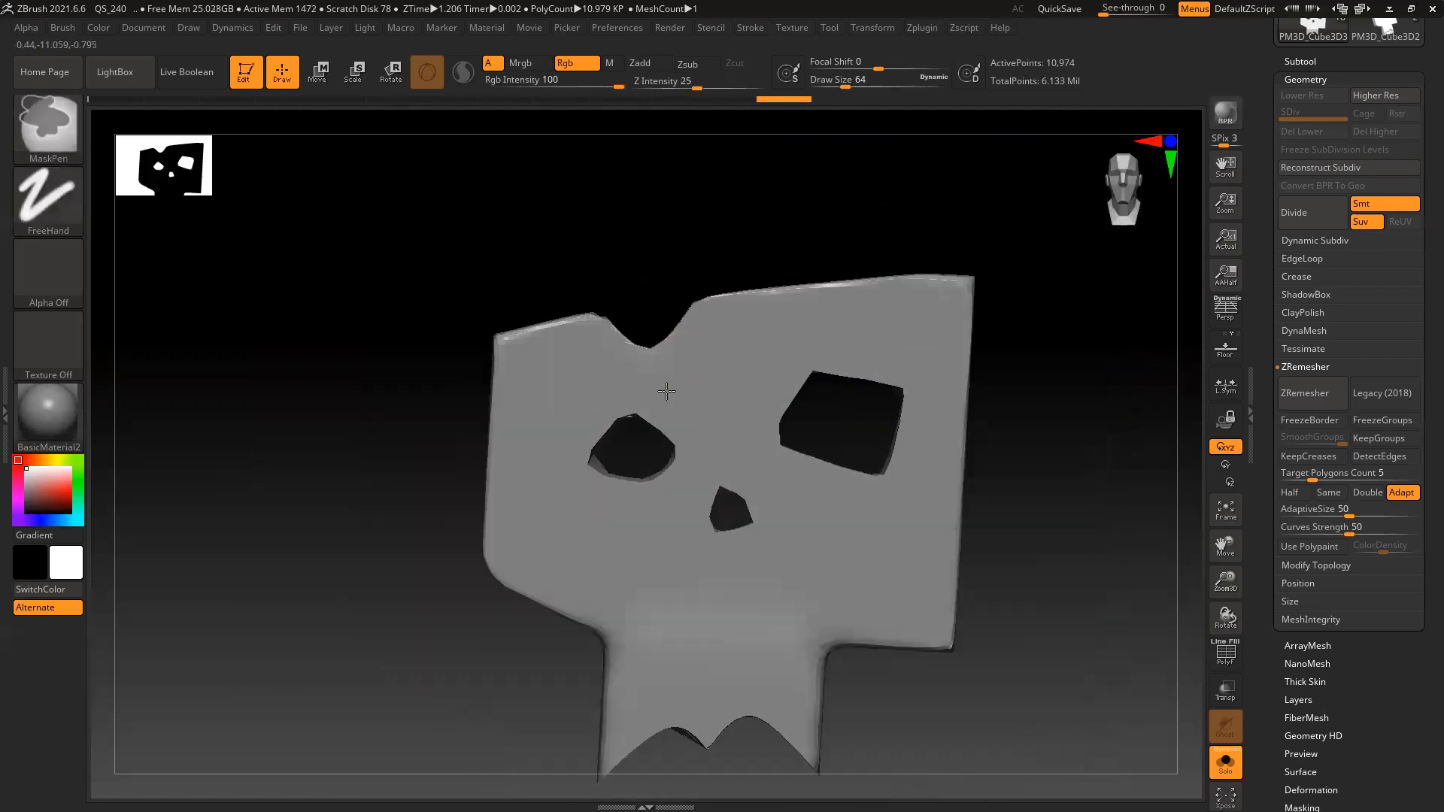
Show the polyframe, select the Standard brush at draw size 84, and smooth the crumpled polygons on the jaw's underside
alt+right_drag(903, 708, 795, 454)
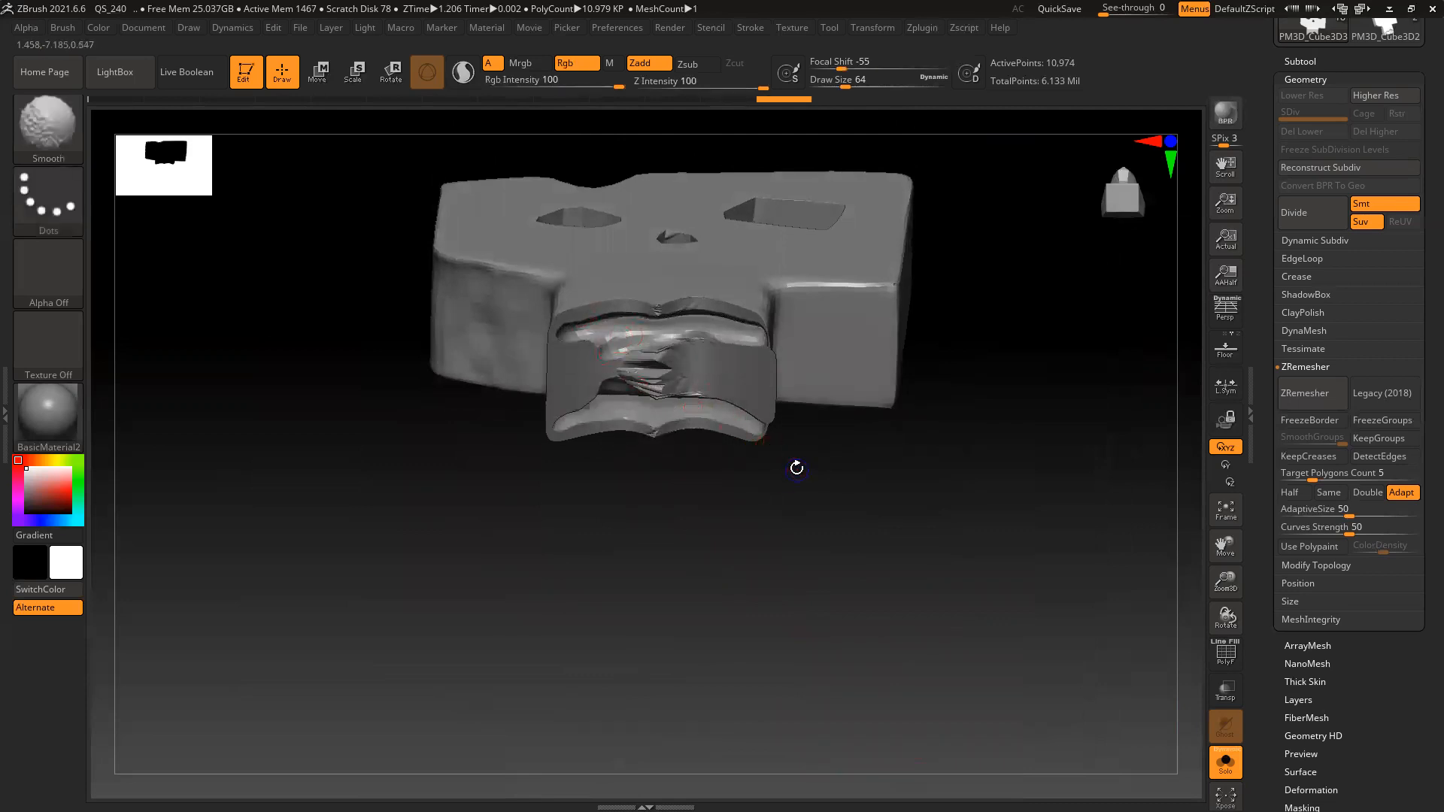
key(shift+f)
ctrl+right_drag(664, 322, 693, 432)
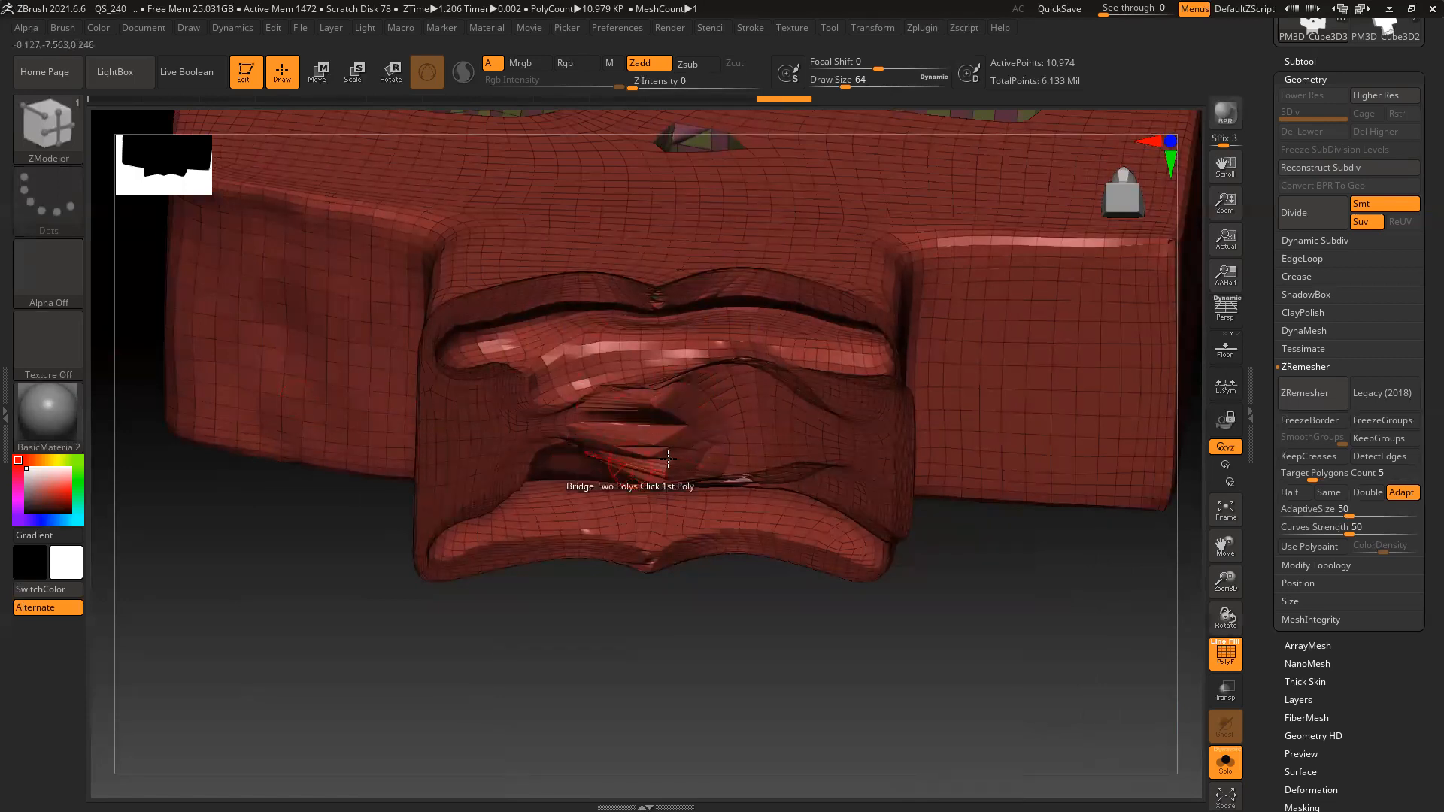
key(space)
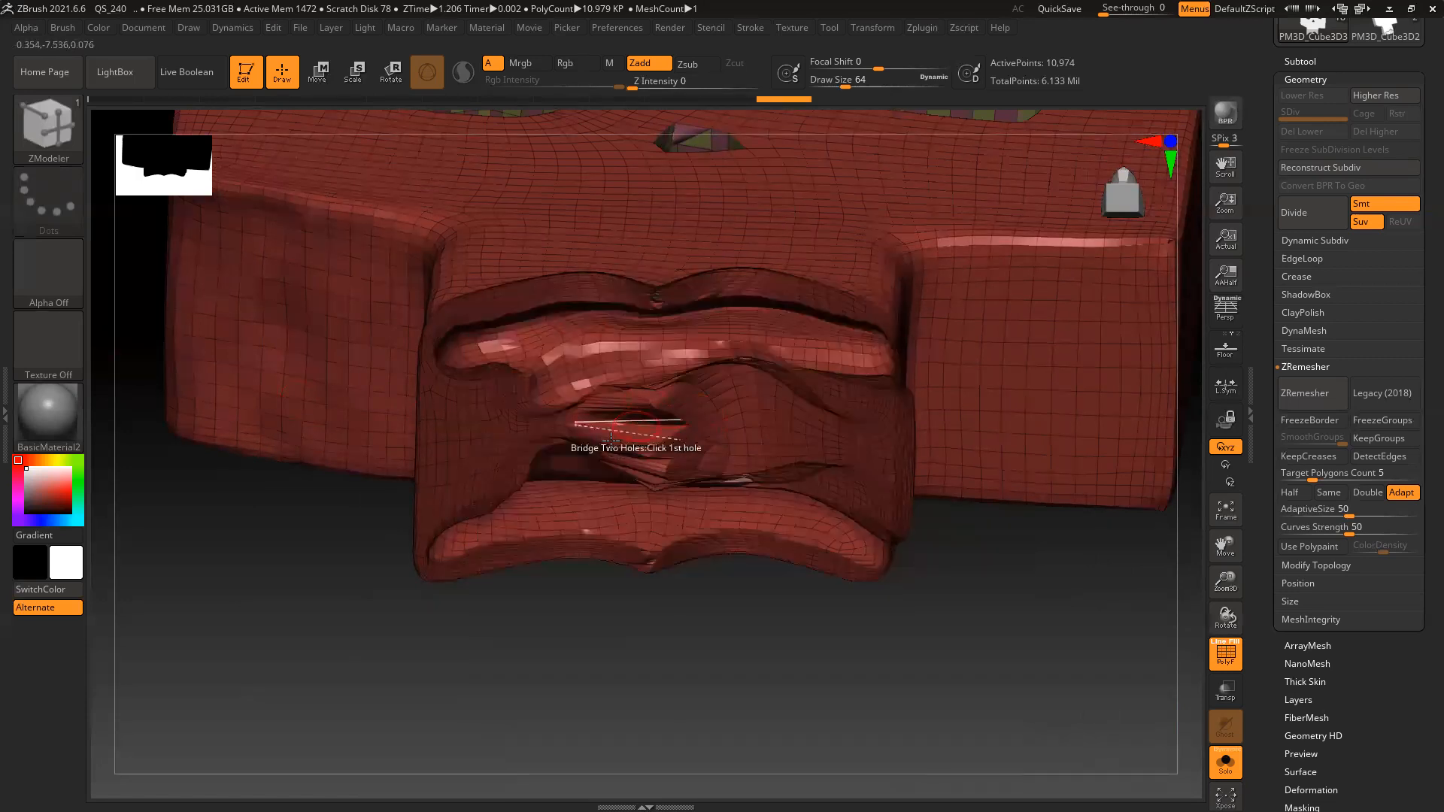
click(47, 120)
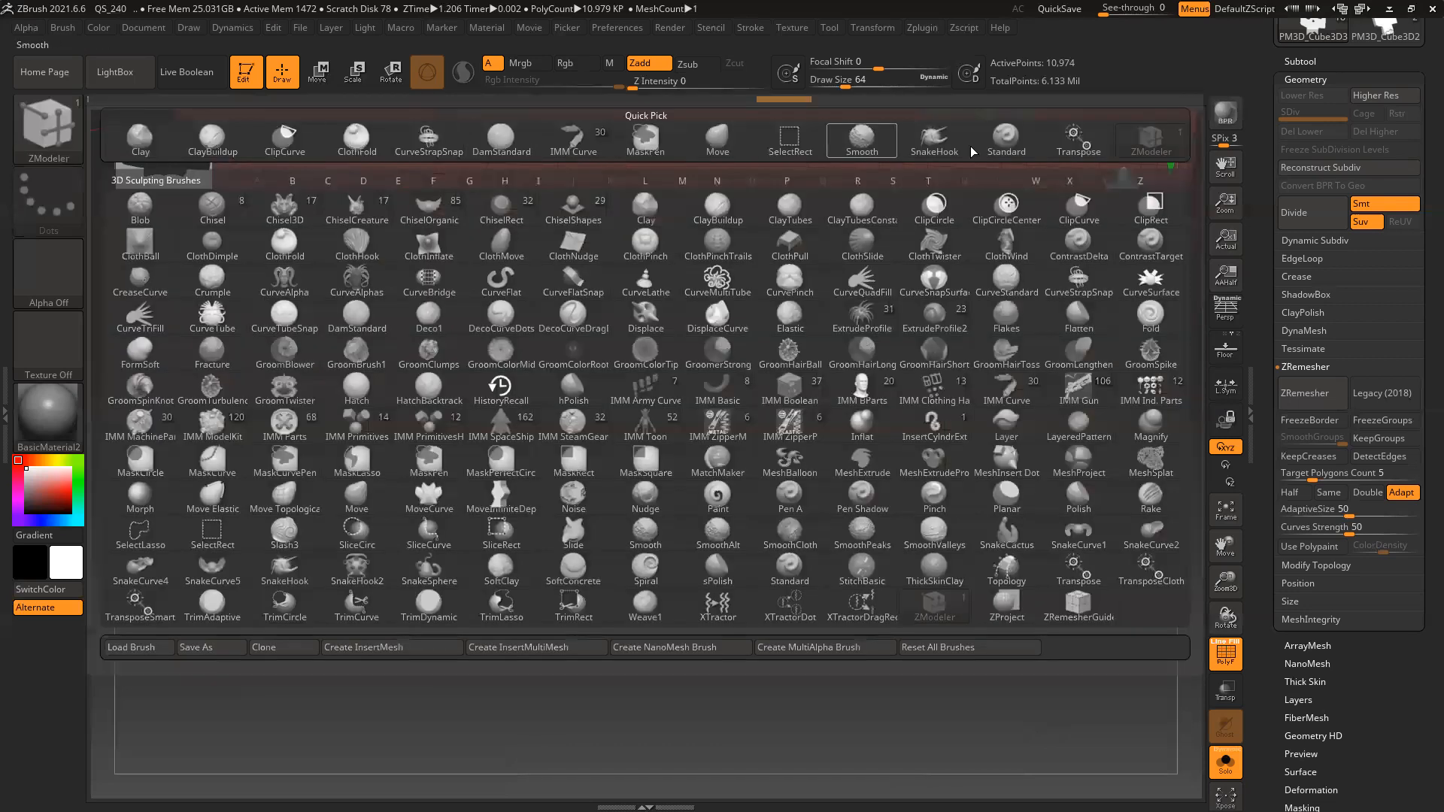
click(1012, 144)
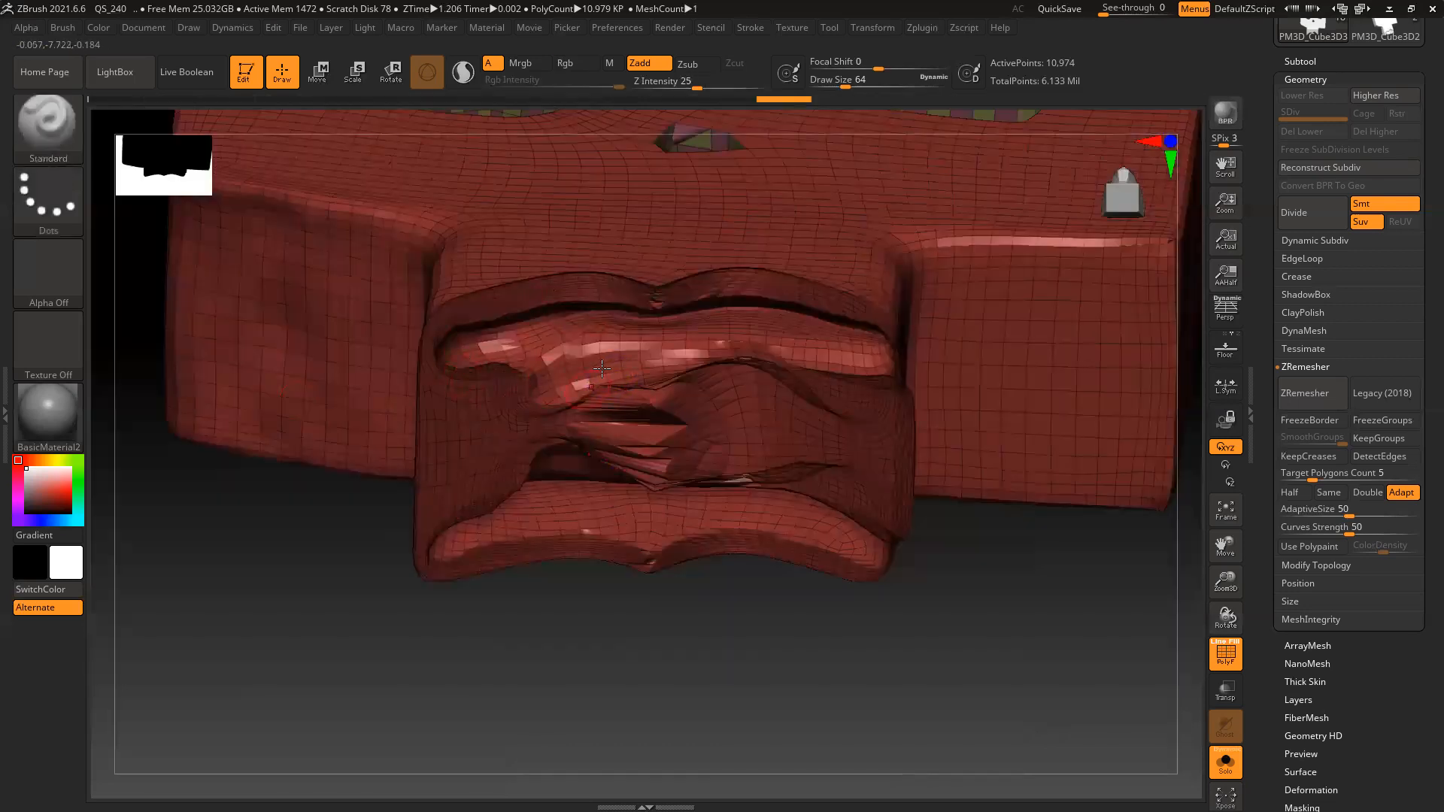
key(bracketright)
mouse_move(587, 410)
shift+mouse_down()
mouse_move(630, 440)
mouse_move(554, 412)
mouse_move(512, 490)
mouse_move(481, 354)
mouse_move(526, 324)
mouse_move(722, 308)
mouse_move(647, 301)
mouse_move(488, 342)
mouse_move(579, 369)
mouse_move(760, 361)
mouse_move(745, 420)
mouse_move(634, 445)
mouse_move(675, 410)
mouse_move(637, 393)
mouse_move(768, 383)
mouse_move(632, 339)
mouse_move(811, 307)
mouse_move(846, 331)
mouse_move(835, 365)
mouse_move(604, 424)
mouse_move(516, 392)
shift+mouse_up()
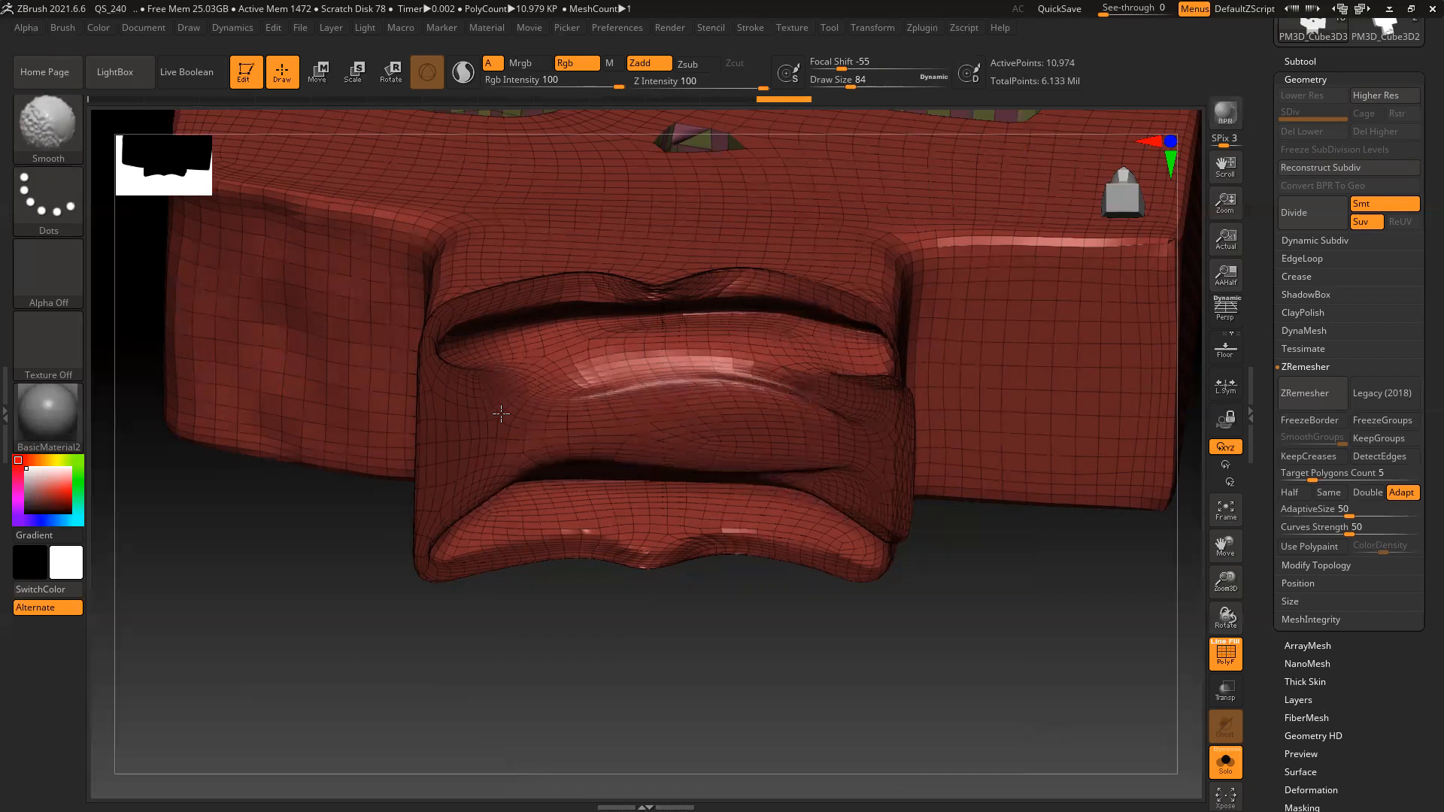
Hide the polyframe, set the draw size to 108, and smooth the remaining ridges and recesses across the jaw's underside
key(shift+f)
key(])
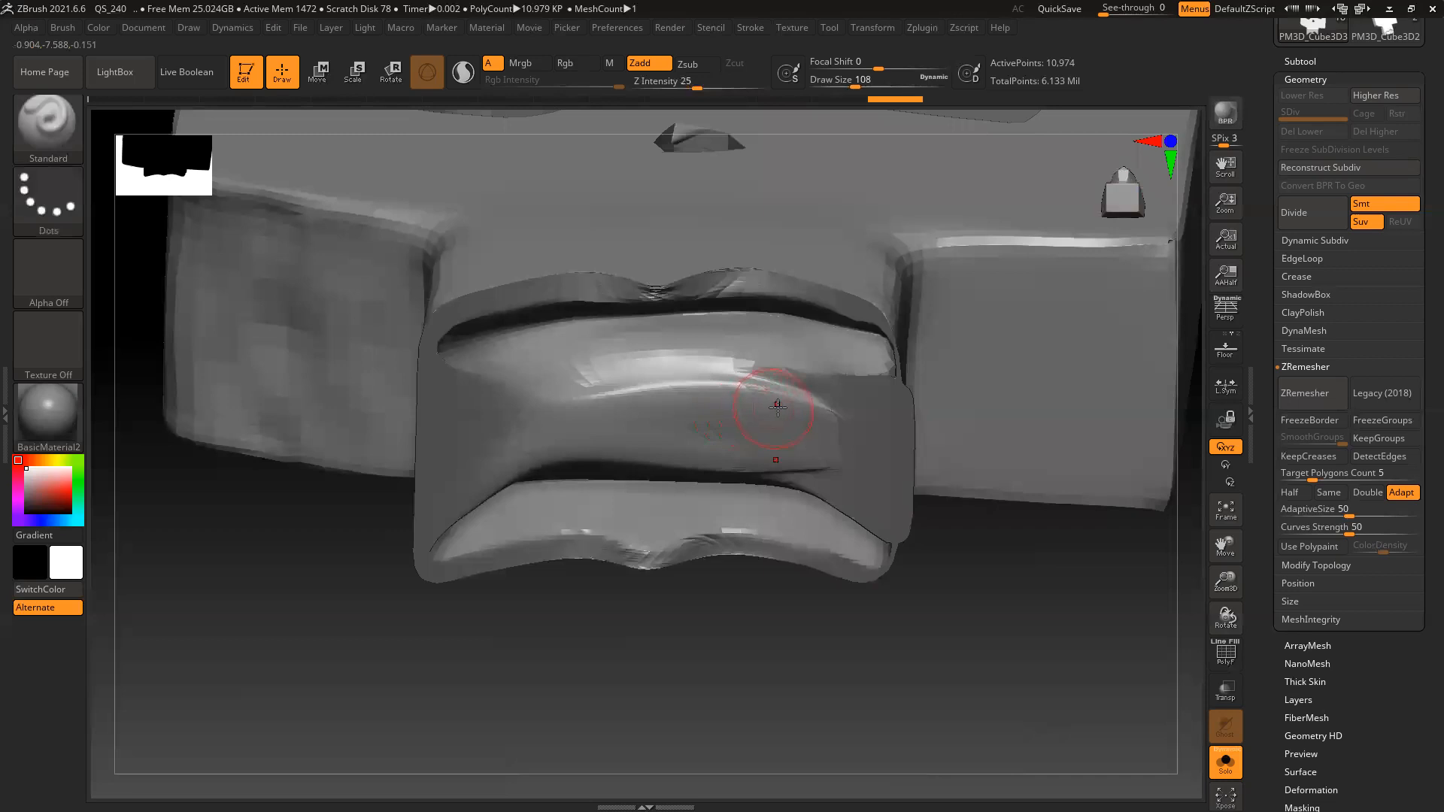
mouse_move(815, 414)
shift+mouse_down()
mouse_move(730, 372)
mouse_move(853, 368)
shift+mouse_up()
mouse_move(1083, 571)
mouse_down()
mouse_move(496, 538)
mouse_move(730, 555)
mouse_move(735, 496)
mouse_up()
mouse_move(639, 482)
shift+mouse_down()
mouse_move(476, 514)
mouse_move(538, 493)
shift+mouse_up()
mouse_move(580, 436)
shift+mouse_down()
mouse_move(637, 323)
mouse_move(677, 304)
mouse_move(782, 301)
mouse_move(451, 320)
mouse_move(444, 334)
mouse_move(519, 350)
mouse_move(580, 400)
mouse_move(690, 410)
shift+mouse_up()
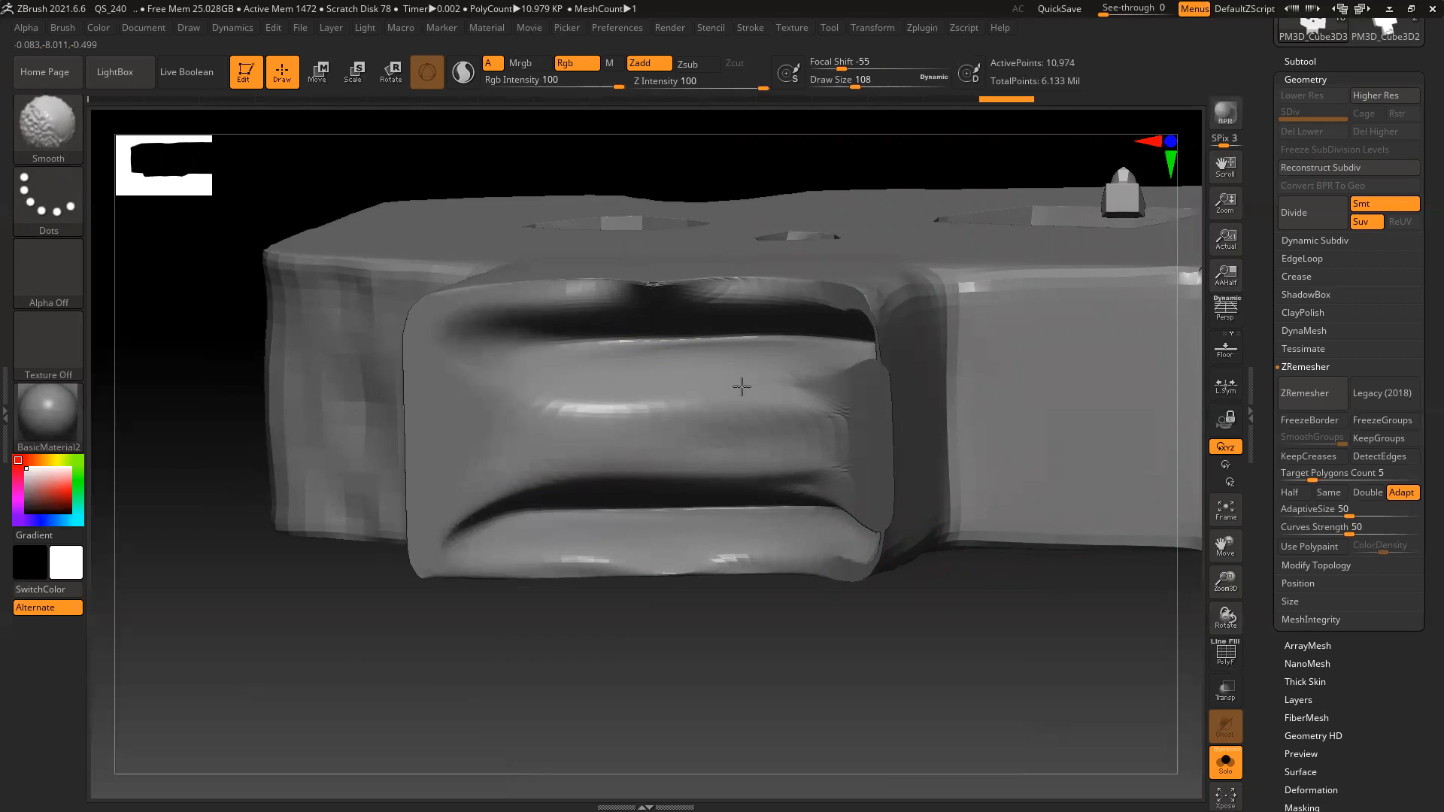
mouse_move(816, 331)
shift+mouse_down()
mouse_move(843, 325)
mouse_move(850, 305)
mouse_move(755, 324)
shift+mouse_up()
mouse_move(602, 321)
shift+mouse_down()
mouse_move(684, 325)
mouse_move(655, 365)
mouse_move(764, 355)
shift+mouse_up()
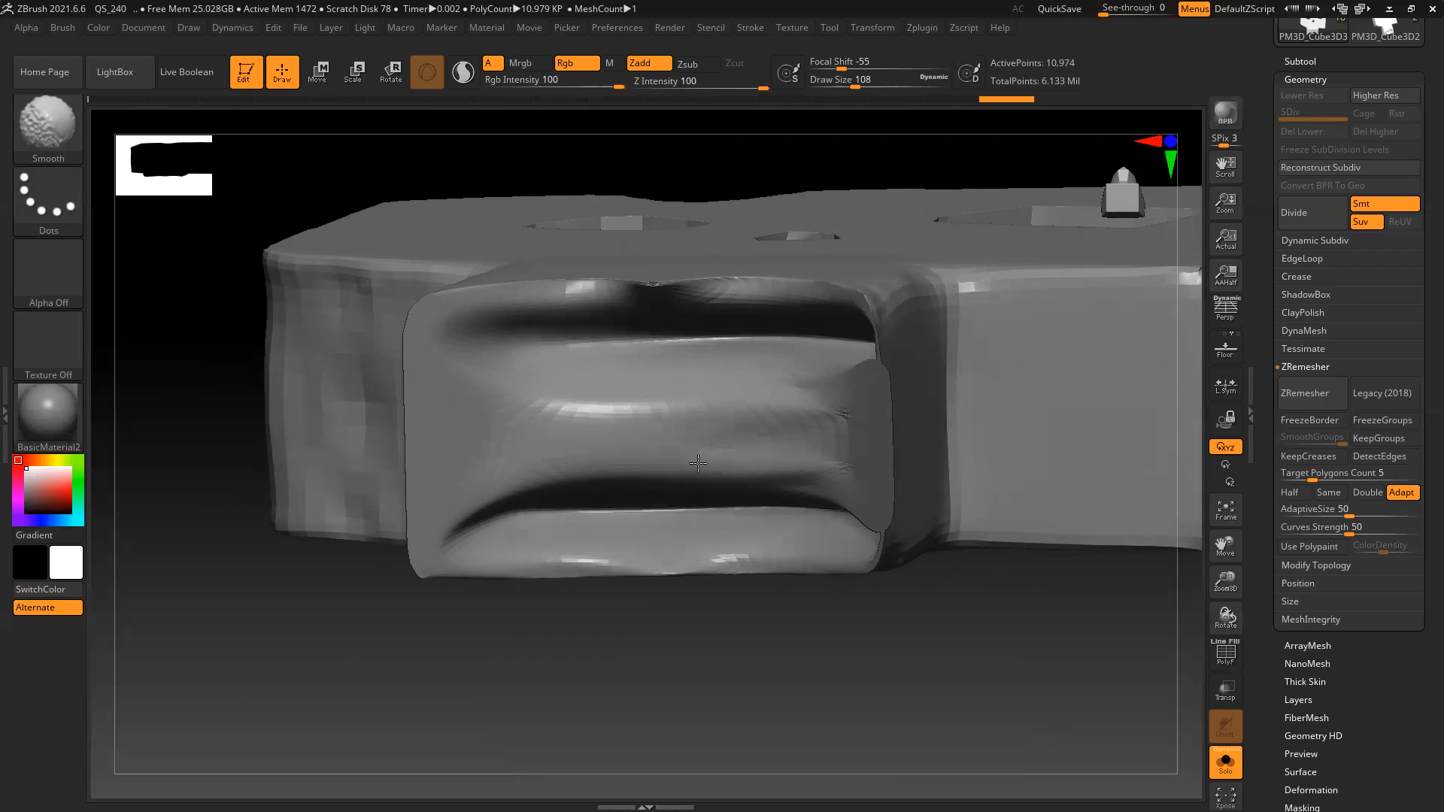
mouse_move(639, 457)
shift+mouse_down()
mouse_move(707, 463)
mouse_move(824, 421)
mouse_move(752, 472)
shift+mouse_up()
Select the TrimDynamic brush, flatten the raised ridge on the jaw's underside and raise the draw size to 128
mouse_move(758, 473)
ctrl+right_down()
mouse_move(552, 420)
mouse_move(498, 572)
mouse_move(503, 677)
ctrl+right_up()
mouse_move(925, 659)
alt+right_down()
mouse_move(899, 559)
mouse_move(806, 542)
mouse_move(704, 380)
alt+right_up()
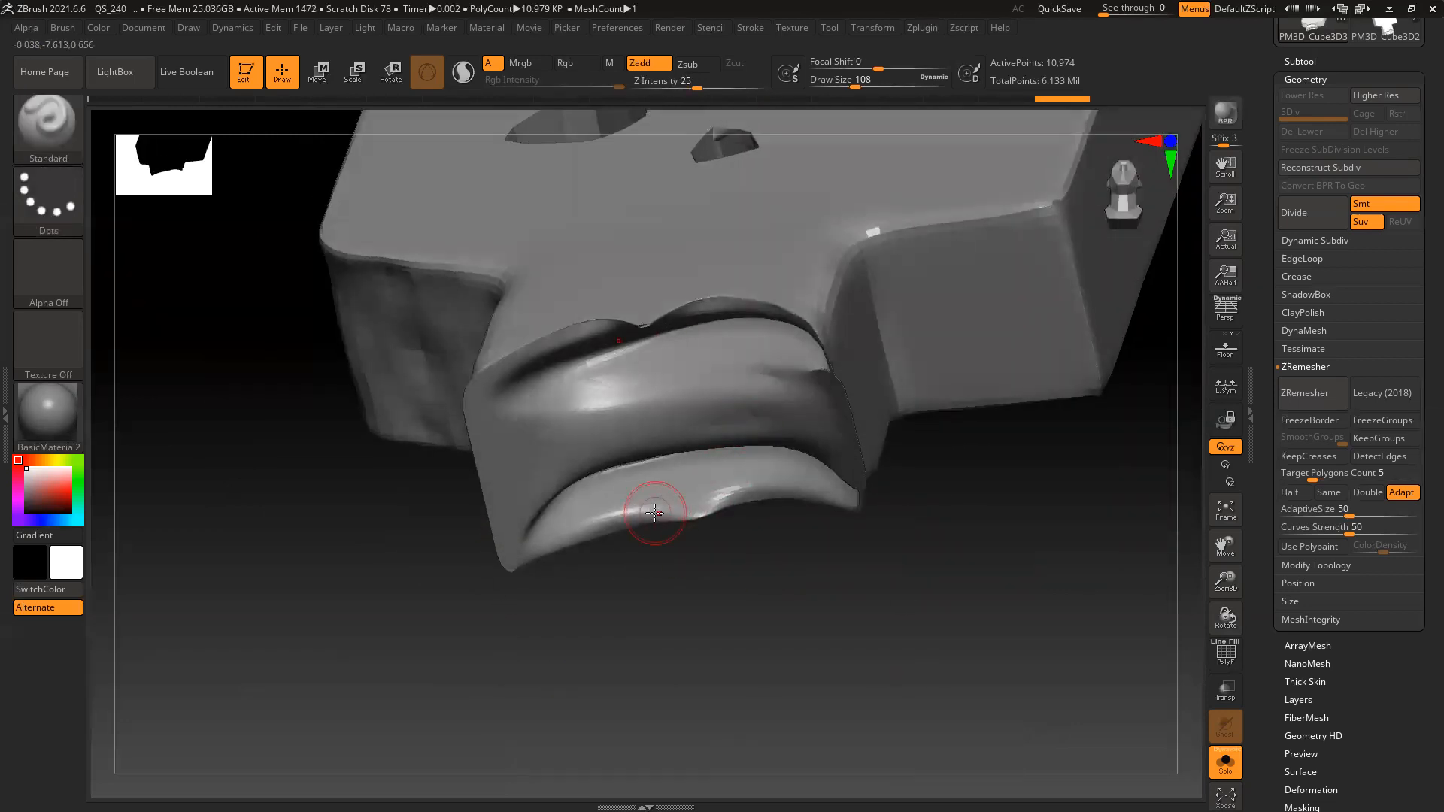
click(48, 120)
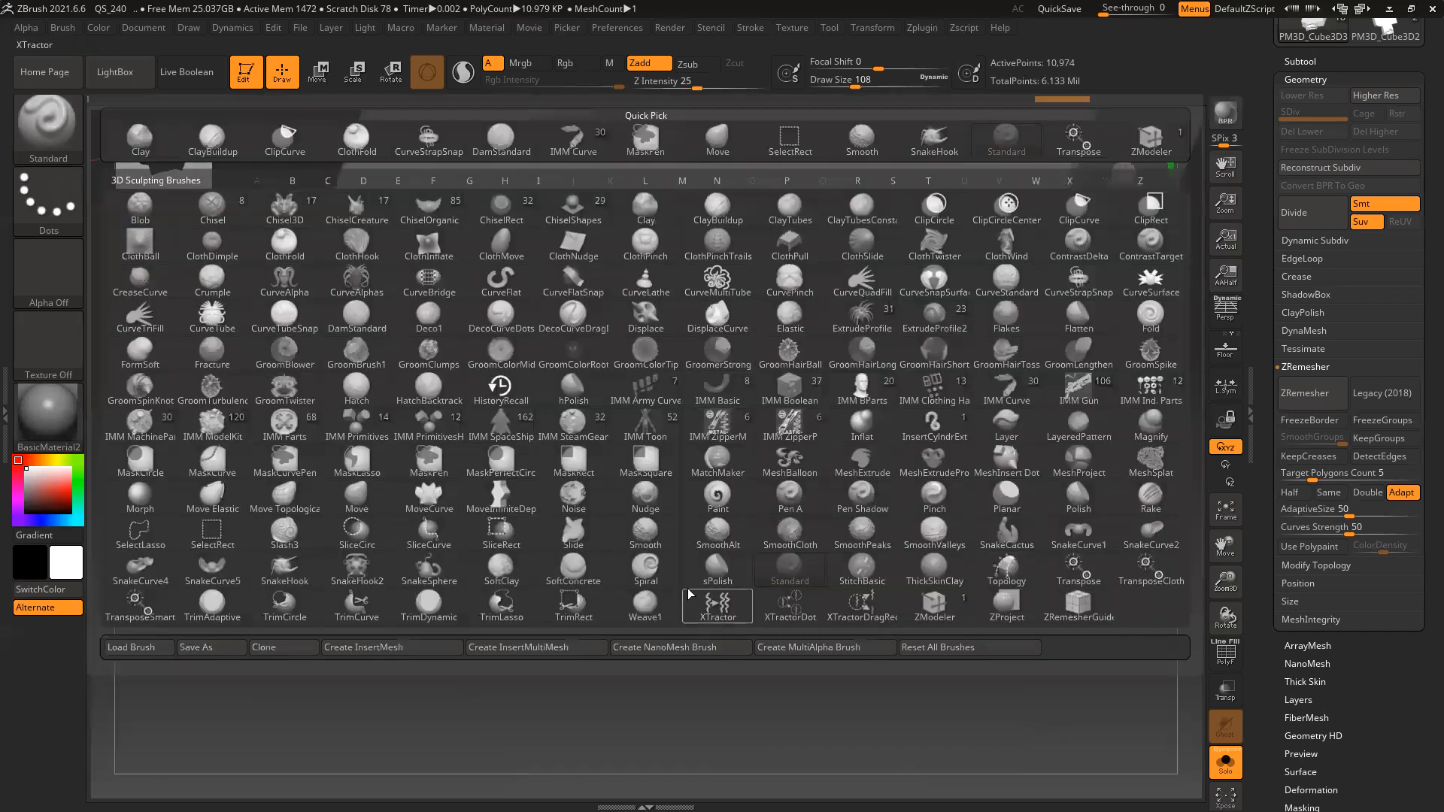
click(429, 606)
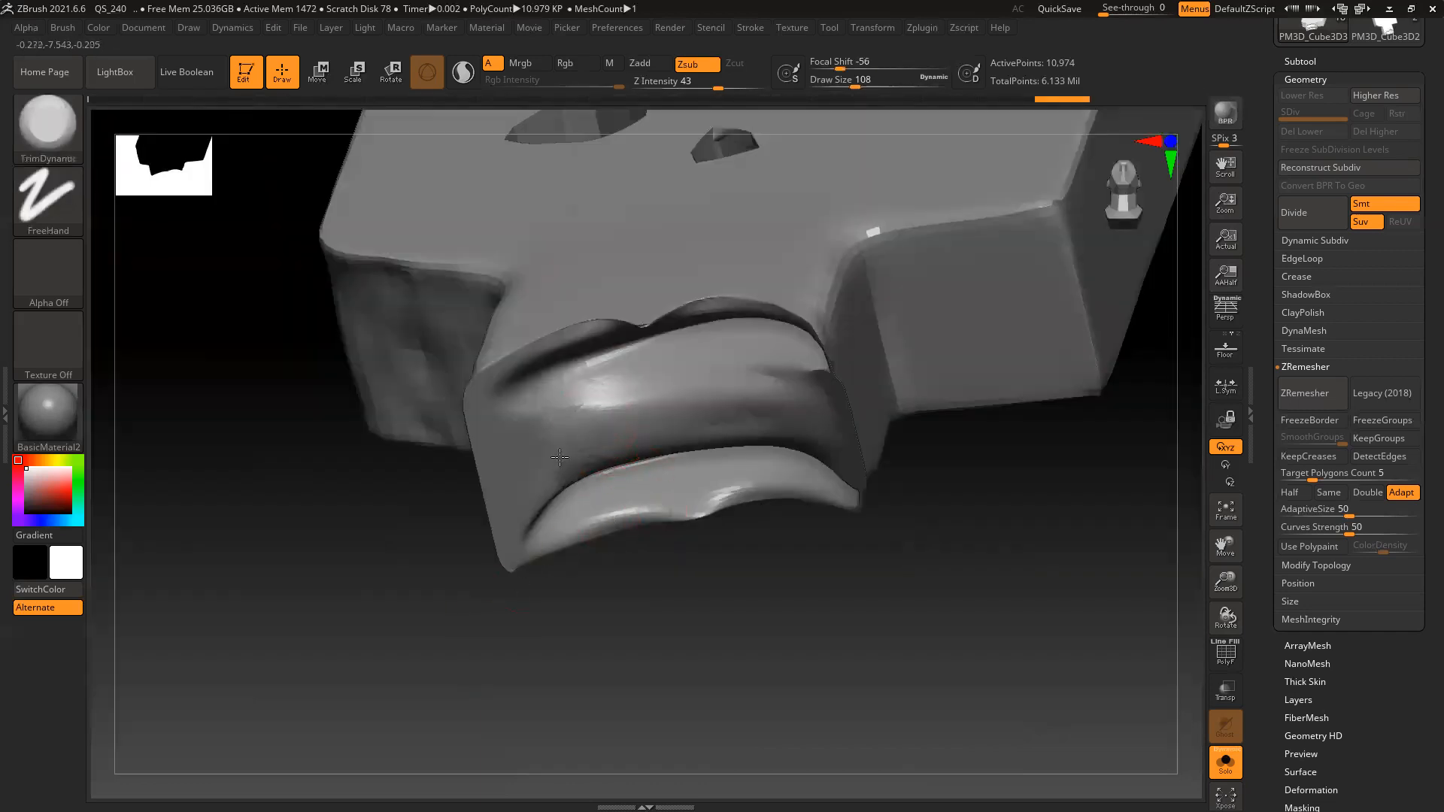
mouse_move(585, 445)
mouse_down()
mouse_move(649, 407)
mouse_move(646, 385)
mouse_move(701, 374)
mouse_move(715, 395)
mouse_move(763, 364)
mouse_move(816, 376)
mouse_move(820, 391)
mouse_move(816, 380)
mouse_move(800, 408)
mouse_move(620, 421)
mouse_up()
key(bracketright)
key(bracketright)
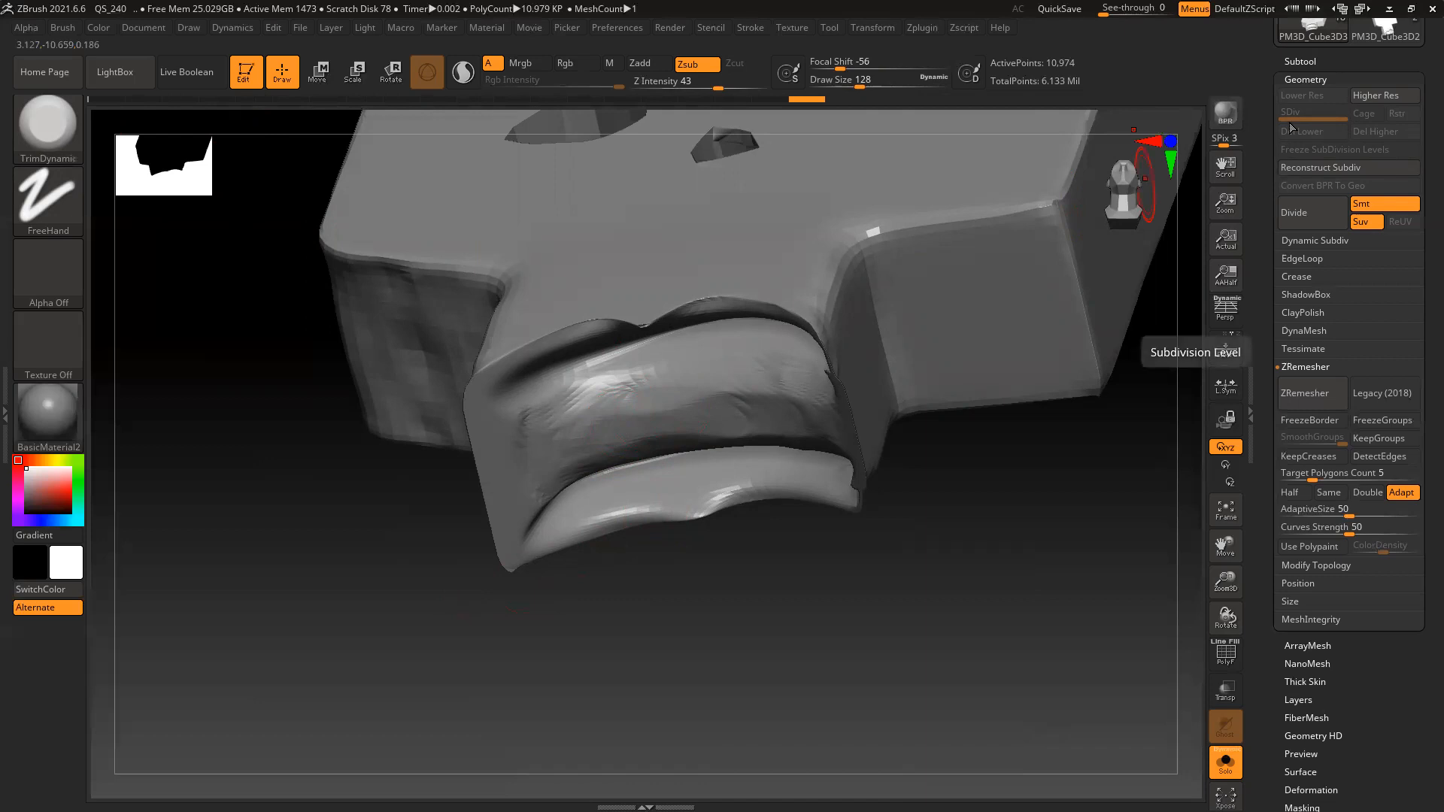
Smooth and trim the leftover bumps along the notched edge and middle band of the jaw's underside
key(shift)
mouse_move(658, 325)
shift+mouse_down()
mouse_move(632, 329)
mouse_move(644, 347)
mouse_move(645, 336)
mouse_move(584, 332)
shift+mouse_up()
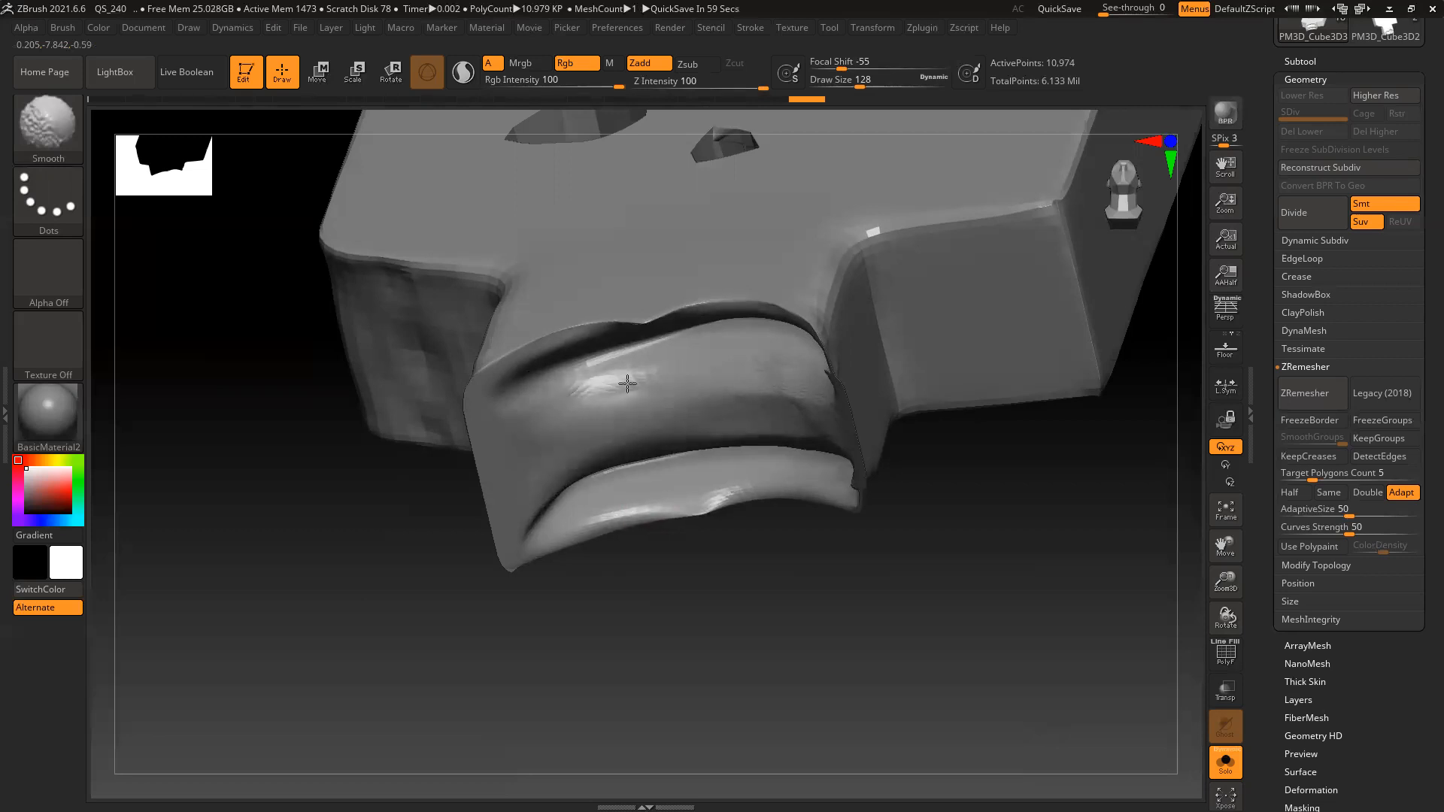
mouse_move(661, 378)
mouse_down()
mouse_move(616, 365)
mouse_move(632, 393)
mouse_move(595, 422)
mouse_move(587, 399)
mouse_move(537, 421)
mouse_move(613, 403)
mouse_move(721, 413)
mouse_move(617, 376)
mouse_move(820, 406)
mouse_move(752, 391)
mouse_move(801, 402)
mouse_up()
mouse_move(599, 471)
shift+mouse_down()
mouse_move(628, 436)
mouse_move(570, 467)
shift+mouse_up()
shift+drag(629, 426, 640, 429)
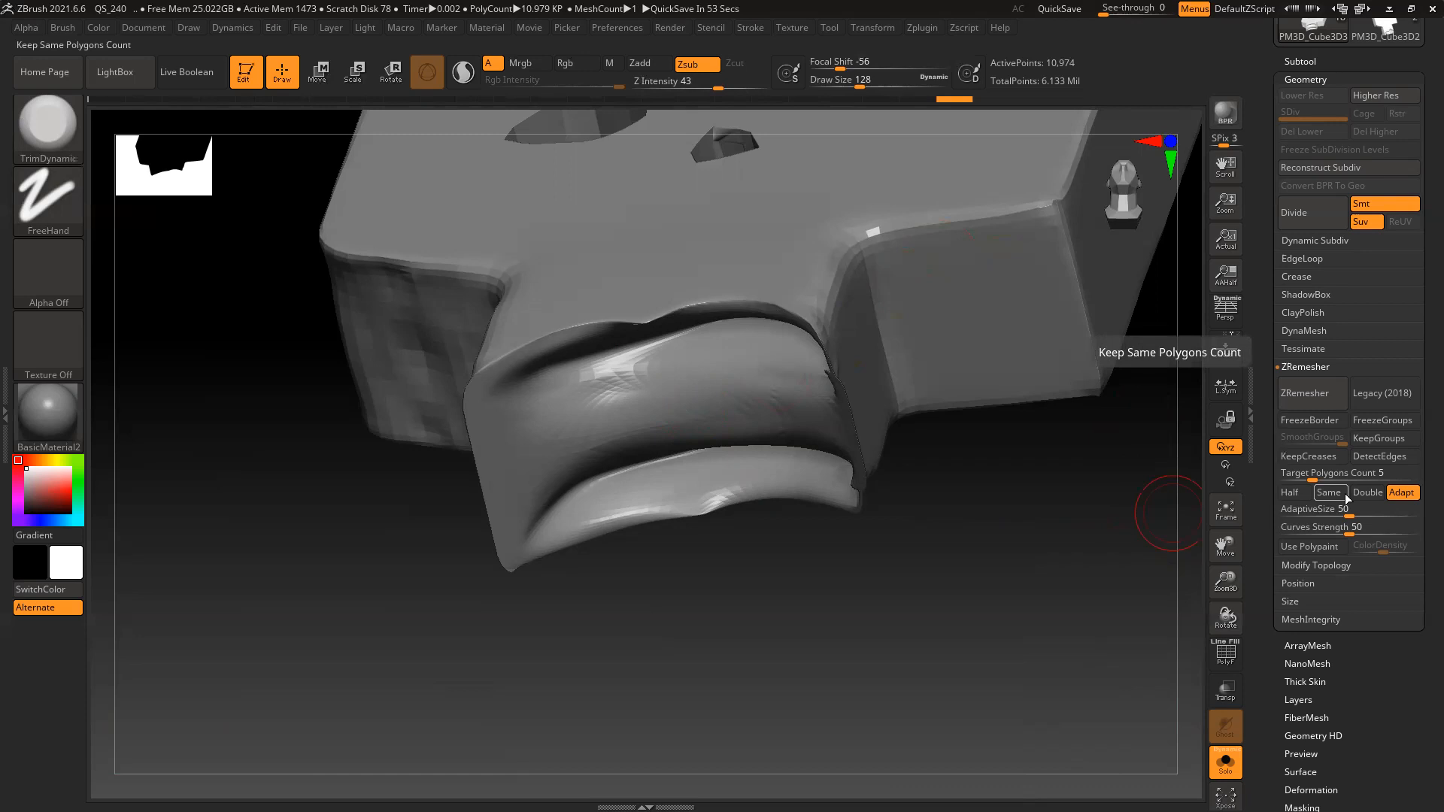
Show all parts of the axe and examine the skull block with its blade and handle from several angles
click(1226, 762)
ctrl+right_drag(922, 519, 632, 410)
right_drag(929, 576, 948, 667)
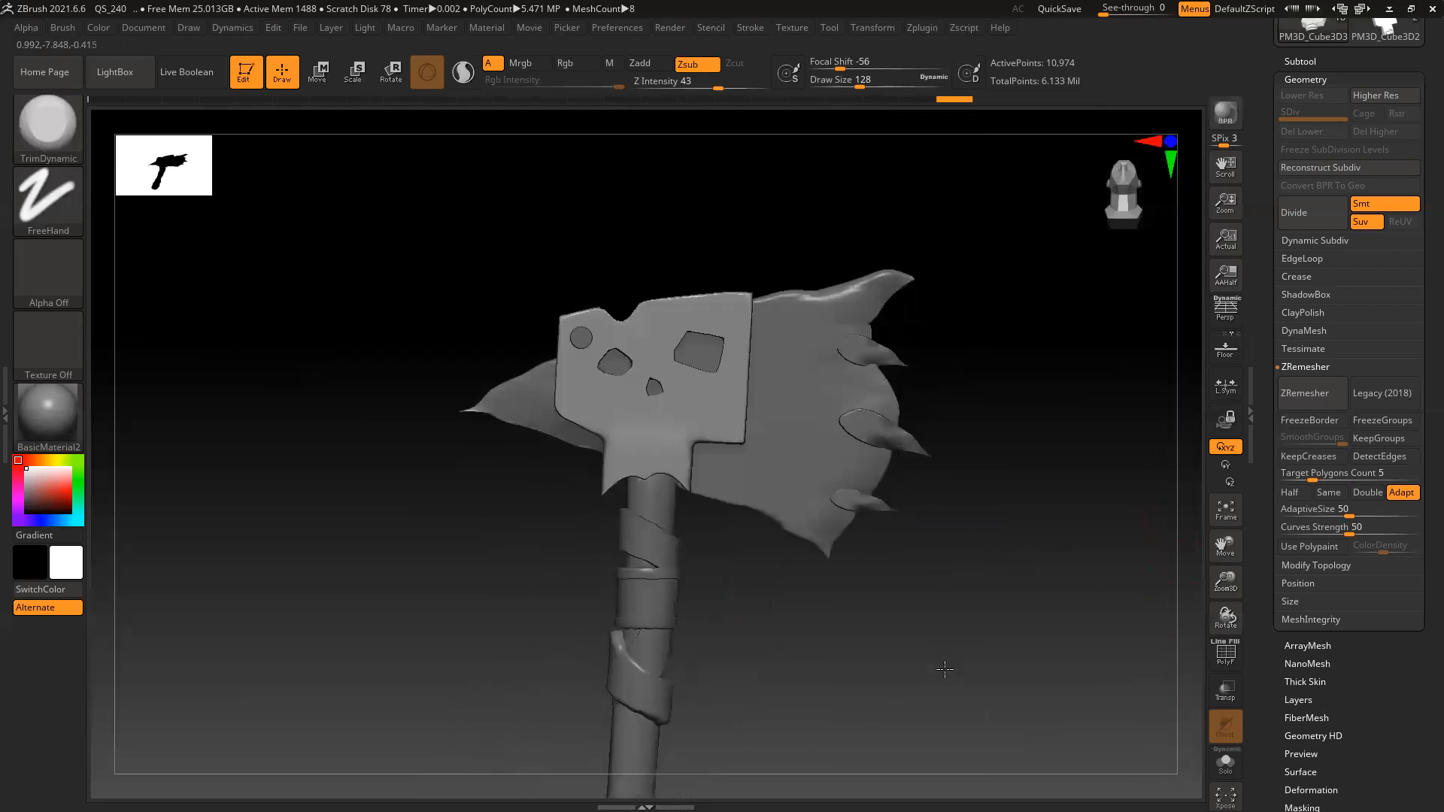
alt+right_drag(811, 613, 823, 582)
right_drag(566, 552, 653, 544)
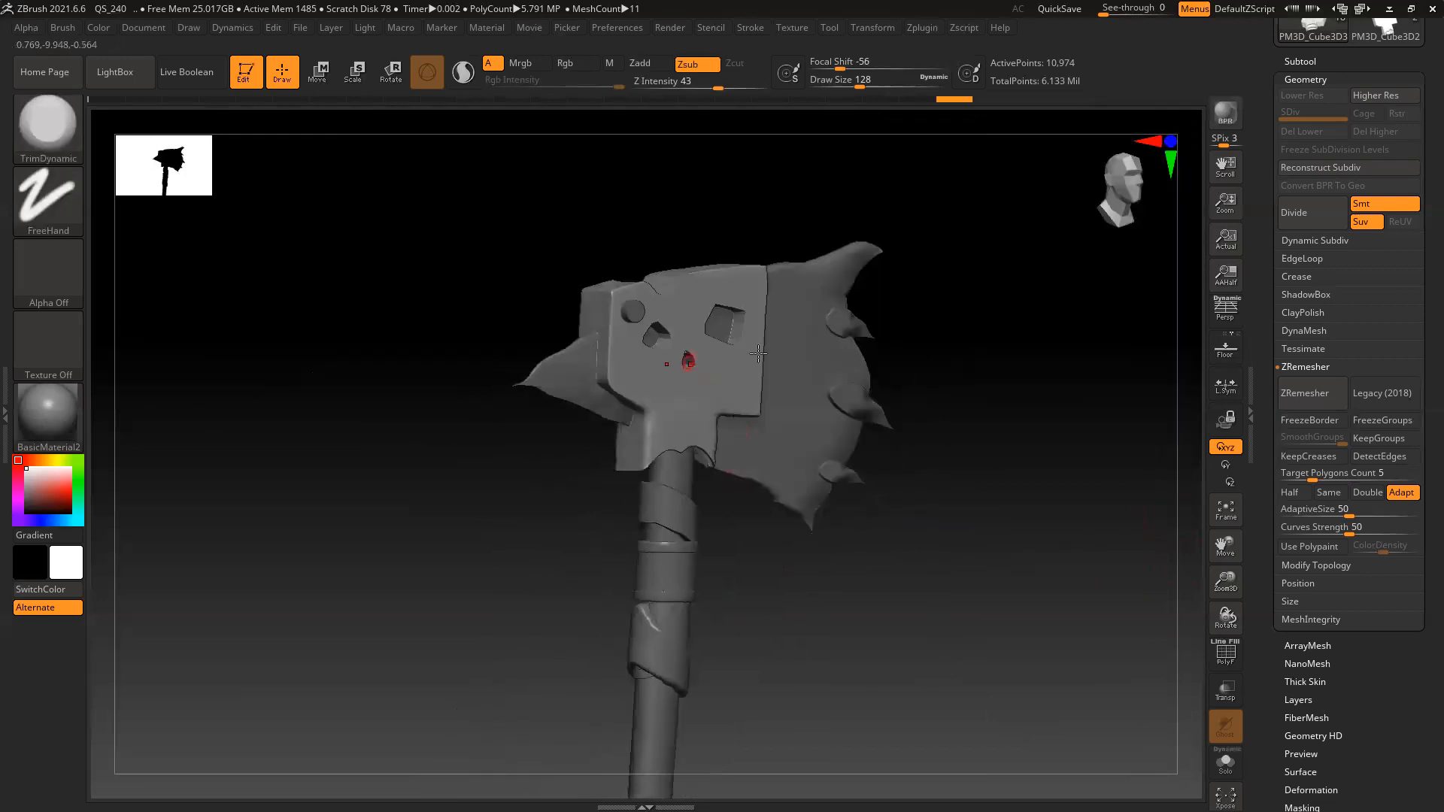
right_drag(532, 474, 735, 554)
ctrl+right_drag(848, 580, 799, 526)
alt+right_drag(956, 631, 923, 532)
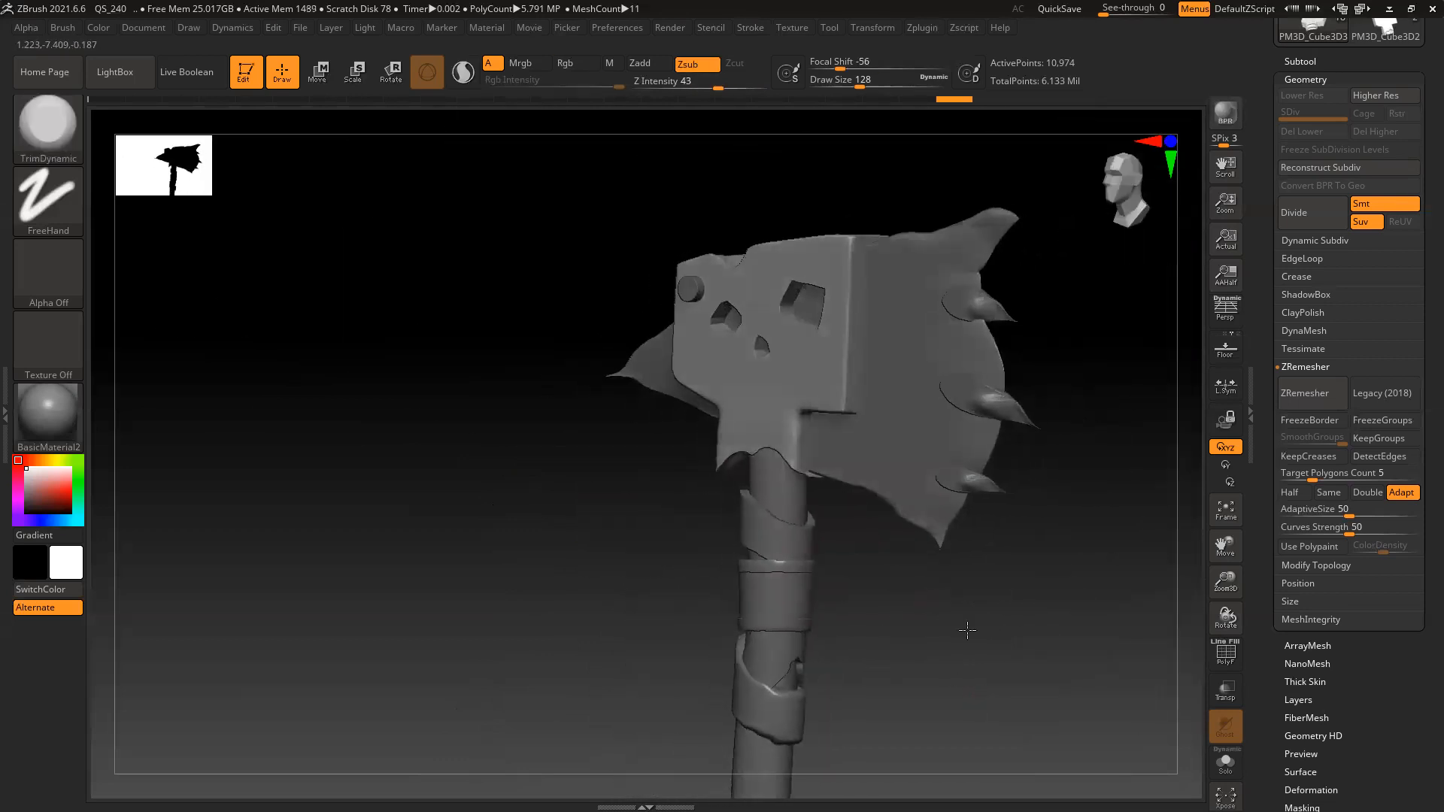
key(shift)
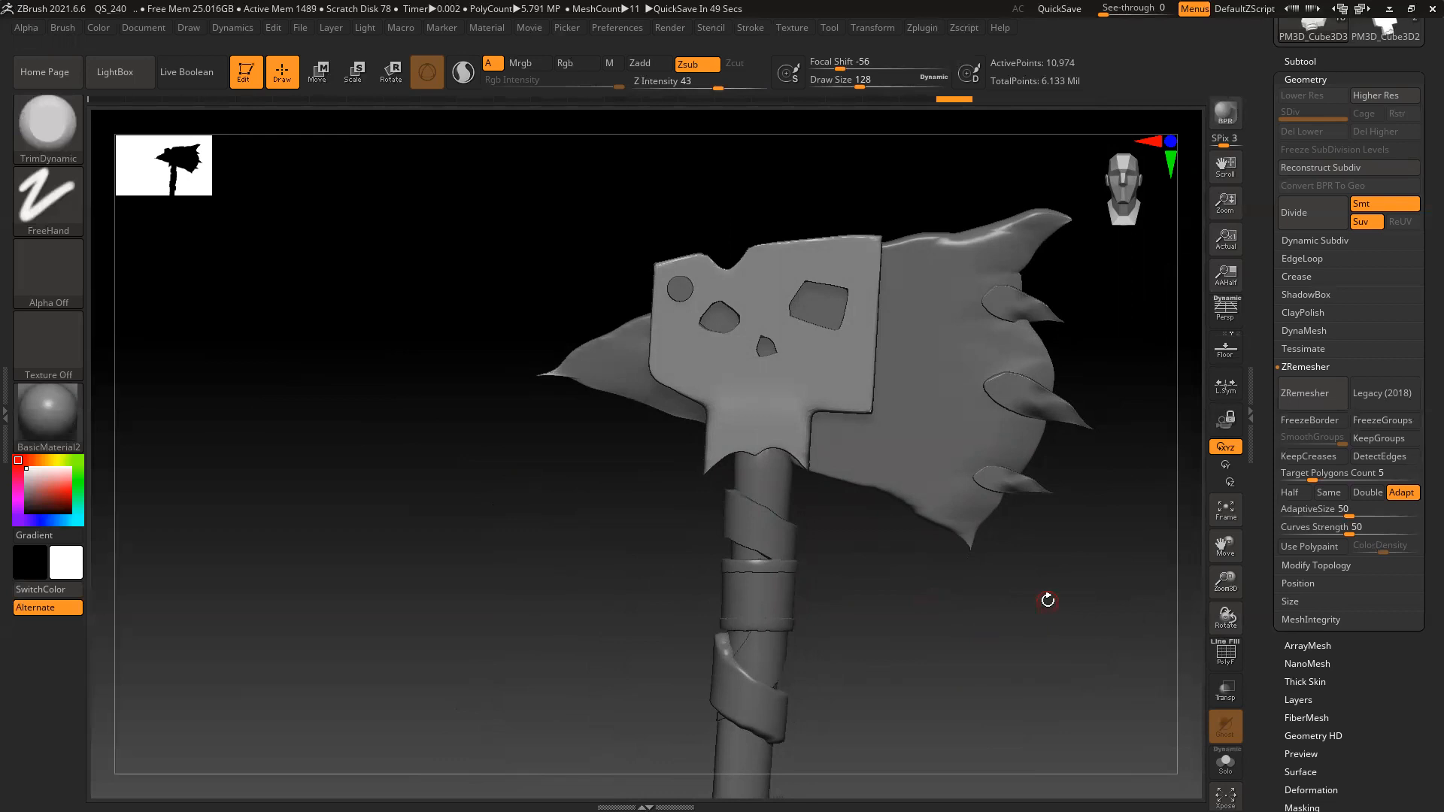
Select the round rivet in the skull's upper corner and duplicate it onto the lower part of the blade
alt+click(677, 290)
drag(590, 468, 568, 490)
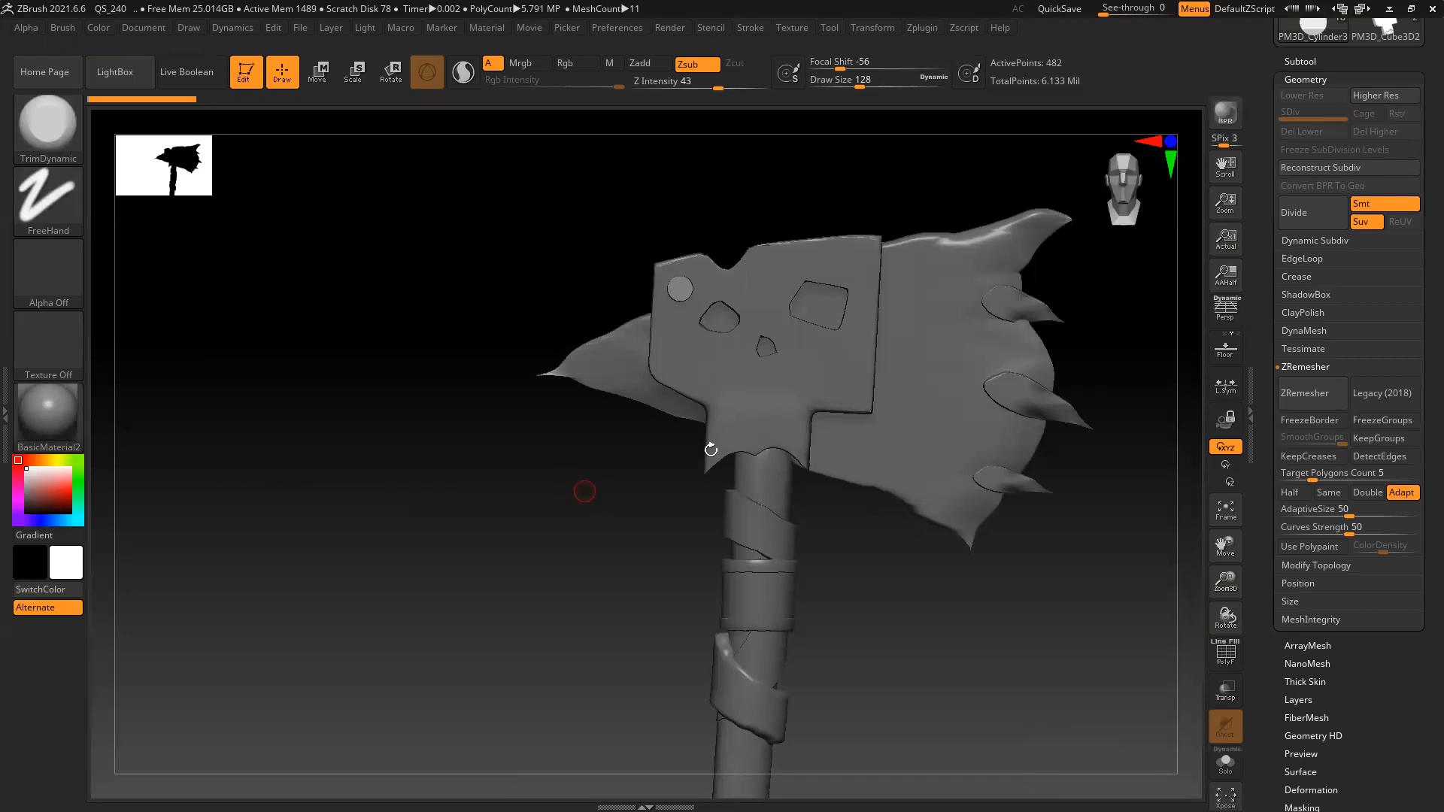
key(w)
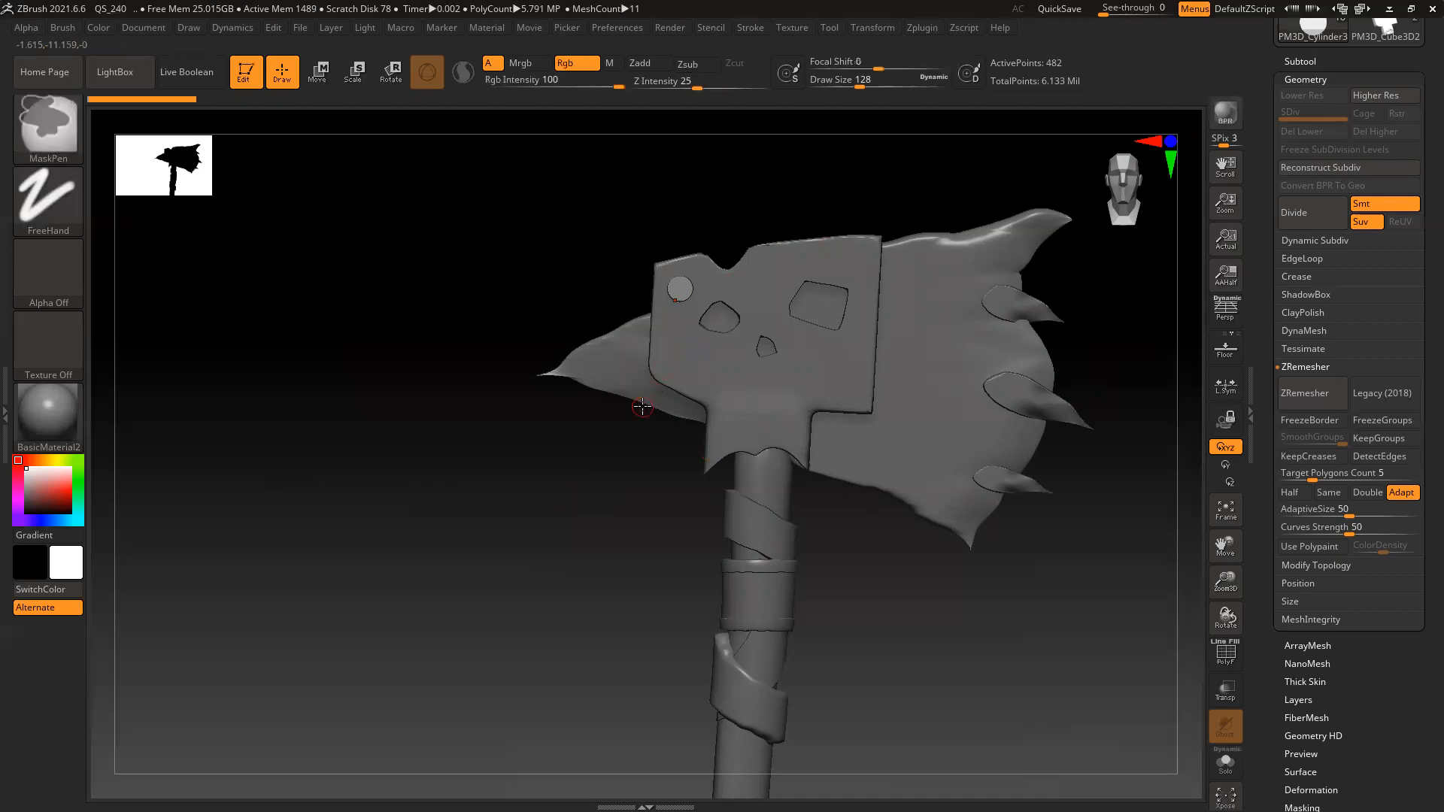
drag(744, 348, 1009, 534)
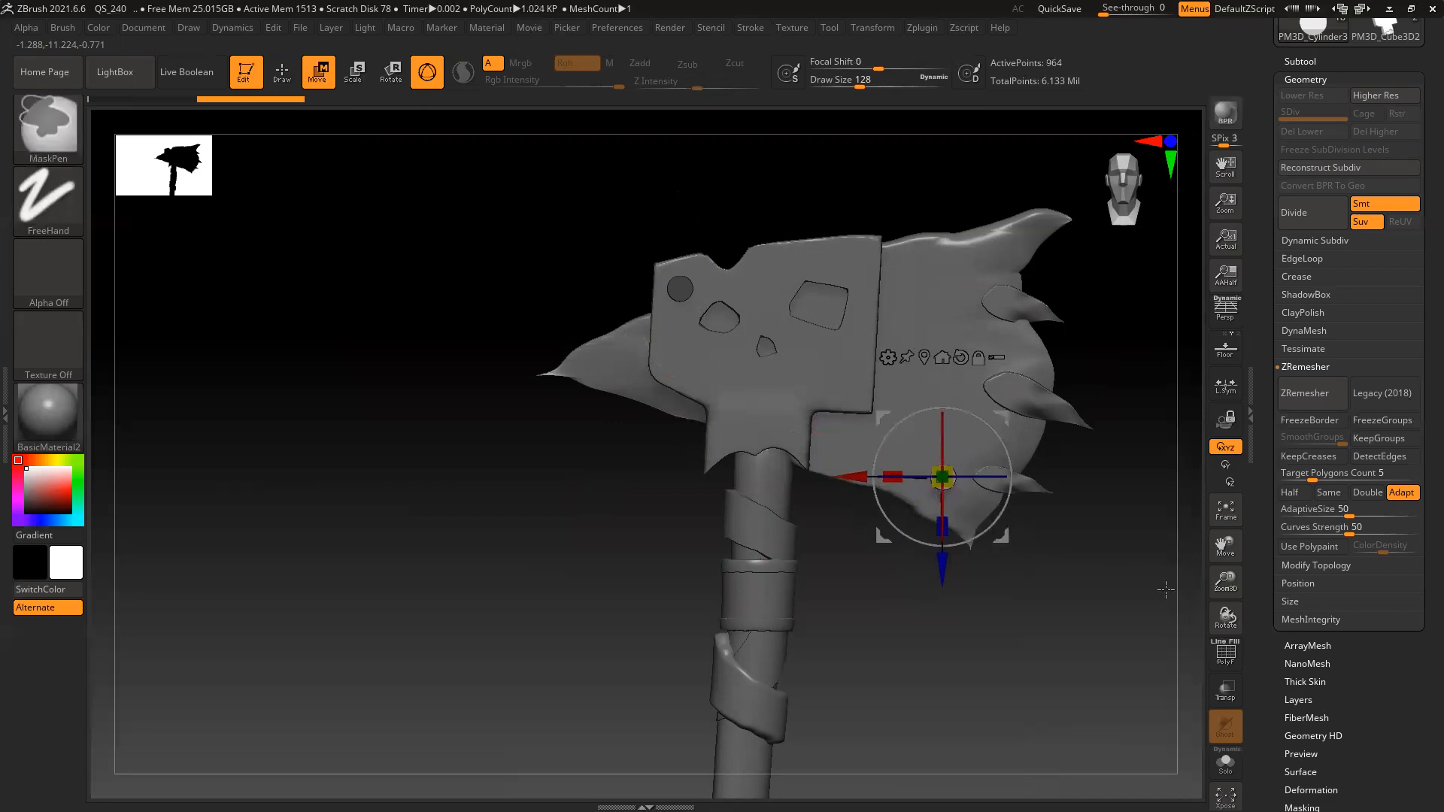
Enlarge the rivet copy on the blade and flatten it along Y into a thin disc on each face
mouse_move(1100, 593)
mouse_down()
mouse_move(1064, 554)
mouse_move(1041, 589)
mouse_move(1075, 593)
mouse_up()
alt+right_drag(1074, 593, 1016, 561)
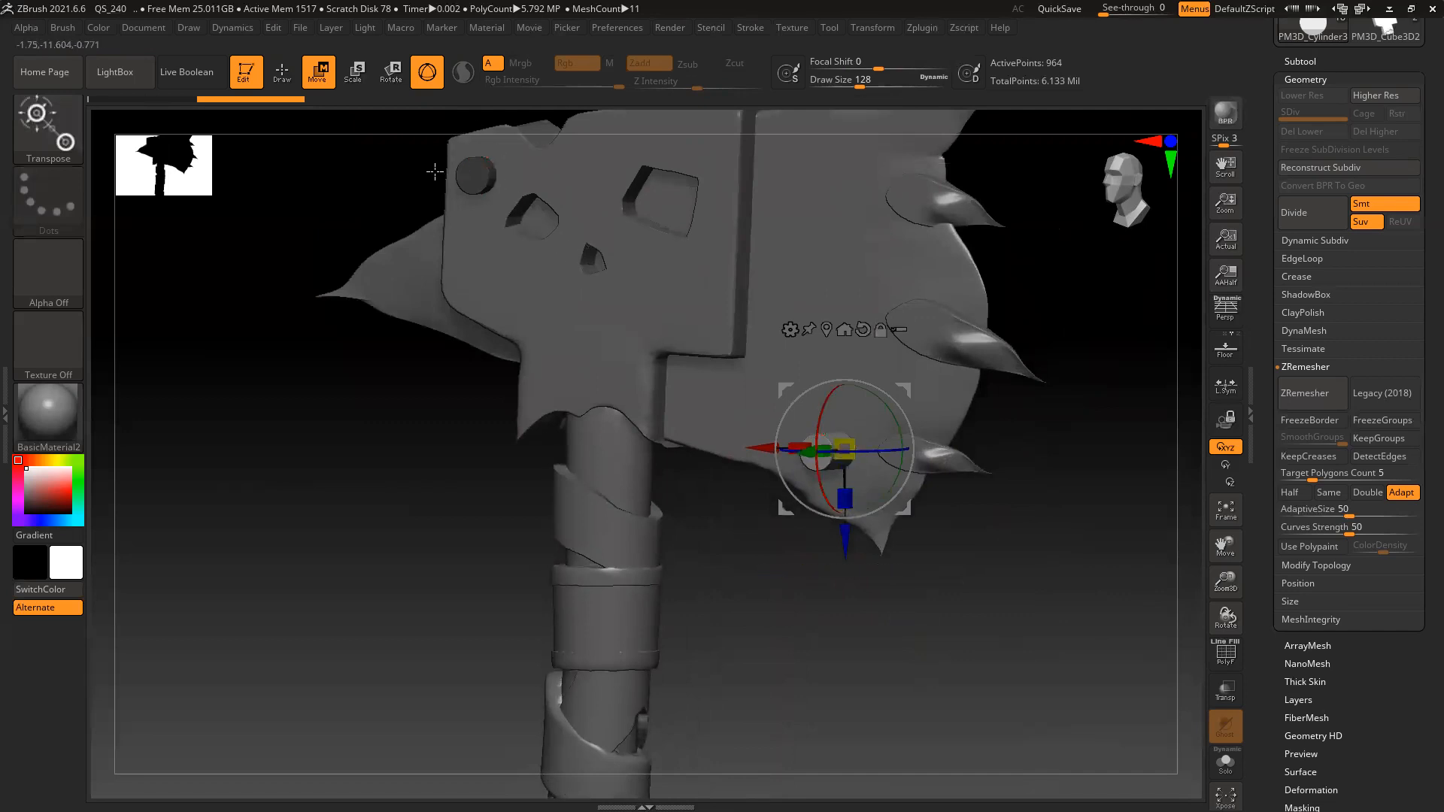
mouse_move(861, 429)
mouse_down()
mouse_move(941, 402)
mouse_move(861, 430)
mouse_move(854, 457)
mouse_move(864, 452)
mouse_up()
shift+drag(1049, 571, 586, 279)
ctrl+click(1082, 590)
drag(859, 438, 882, 422)
drag(1035, 507, 960, 509)
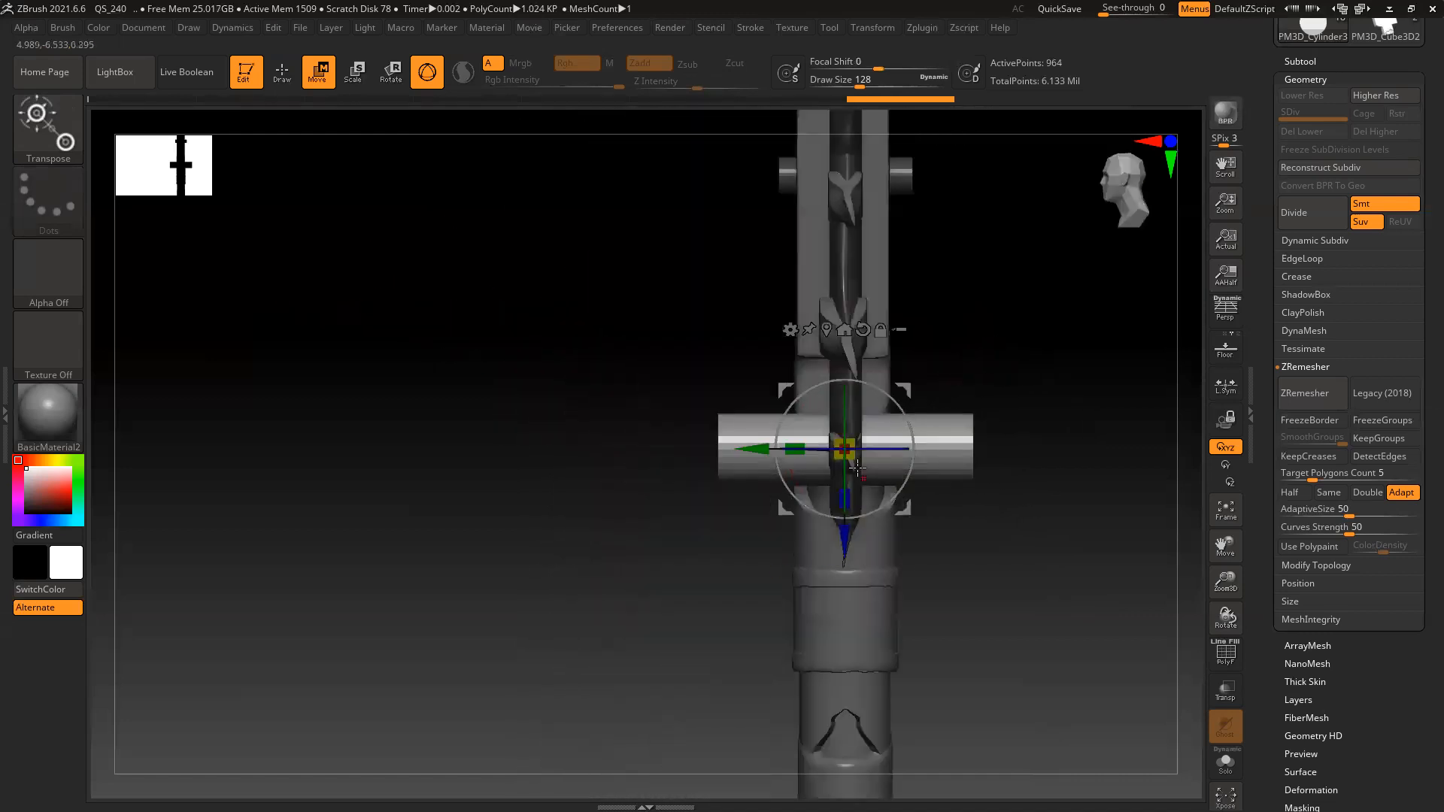
drag(795, 449, 846, 453)
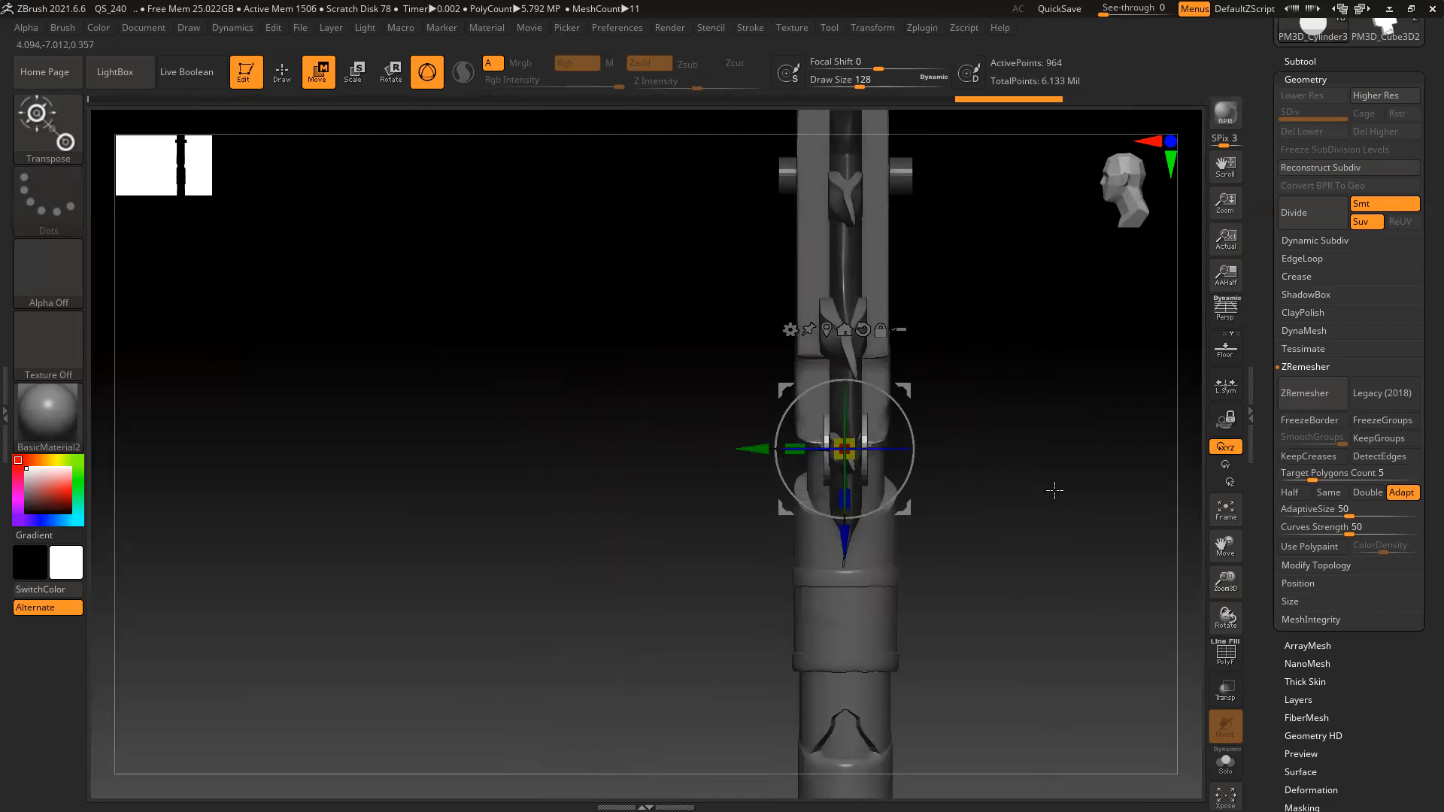
Duplicate the flattened rivet up the blade to form a vertical row of three
shift+drag(1055, 490, 1097, 493)
drag(911, 509, 893, 222)
ctrl+right_drag(1098, 641, 1037, 613)
drag(833, 165, 835, 163)
right_drag(1038, 245, 944, 240)
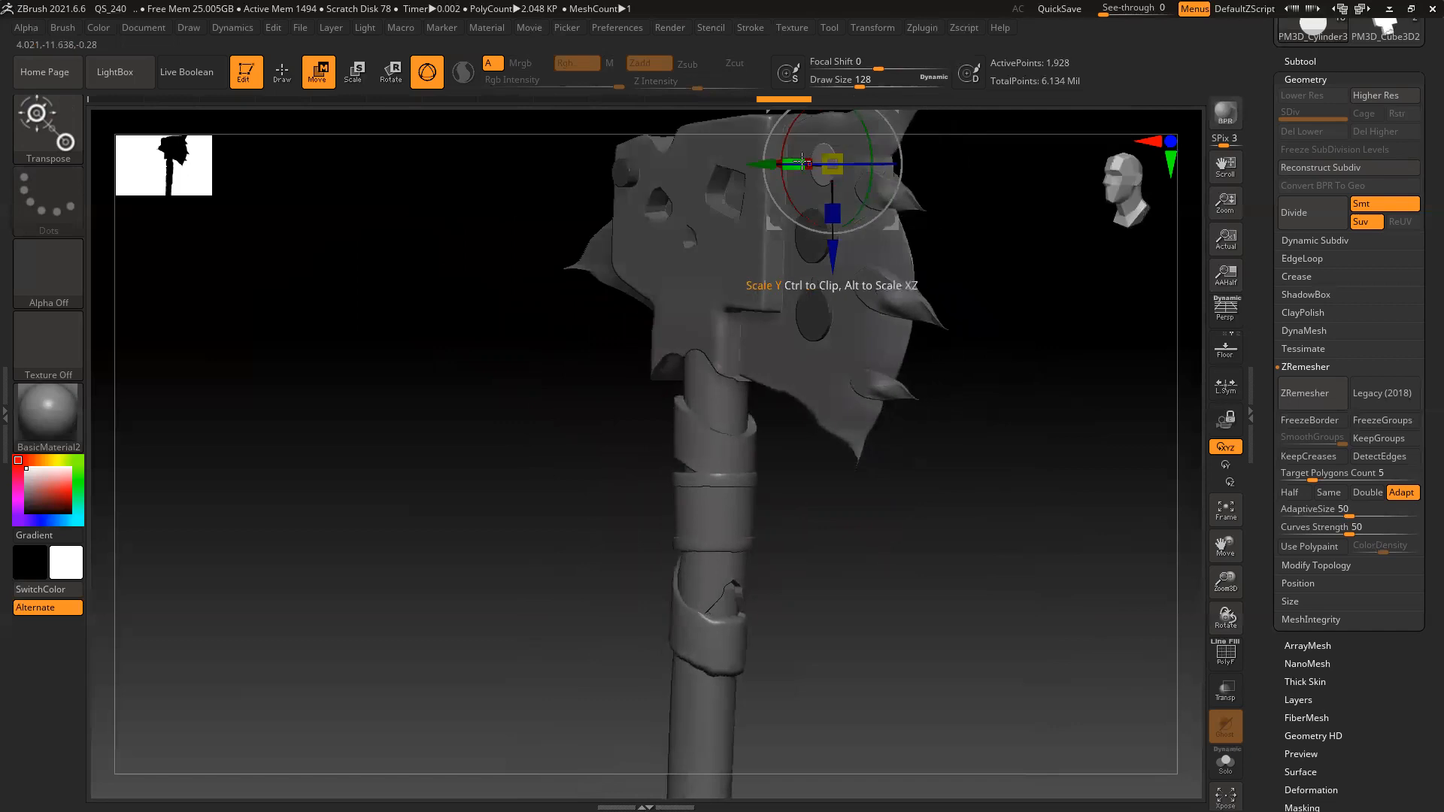
mouse_move(1015, 301)
right_down()
mouse_move(1048, 316)
mouse_move(1054, 345)
right_up()
ctrl+right_drag(1039, 545, 951, 550)
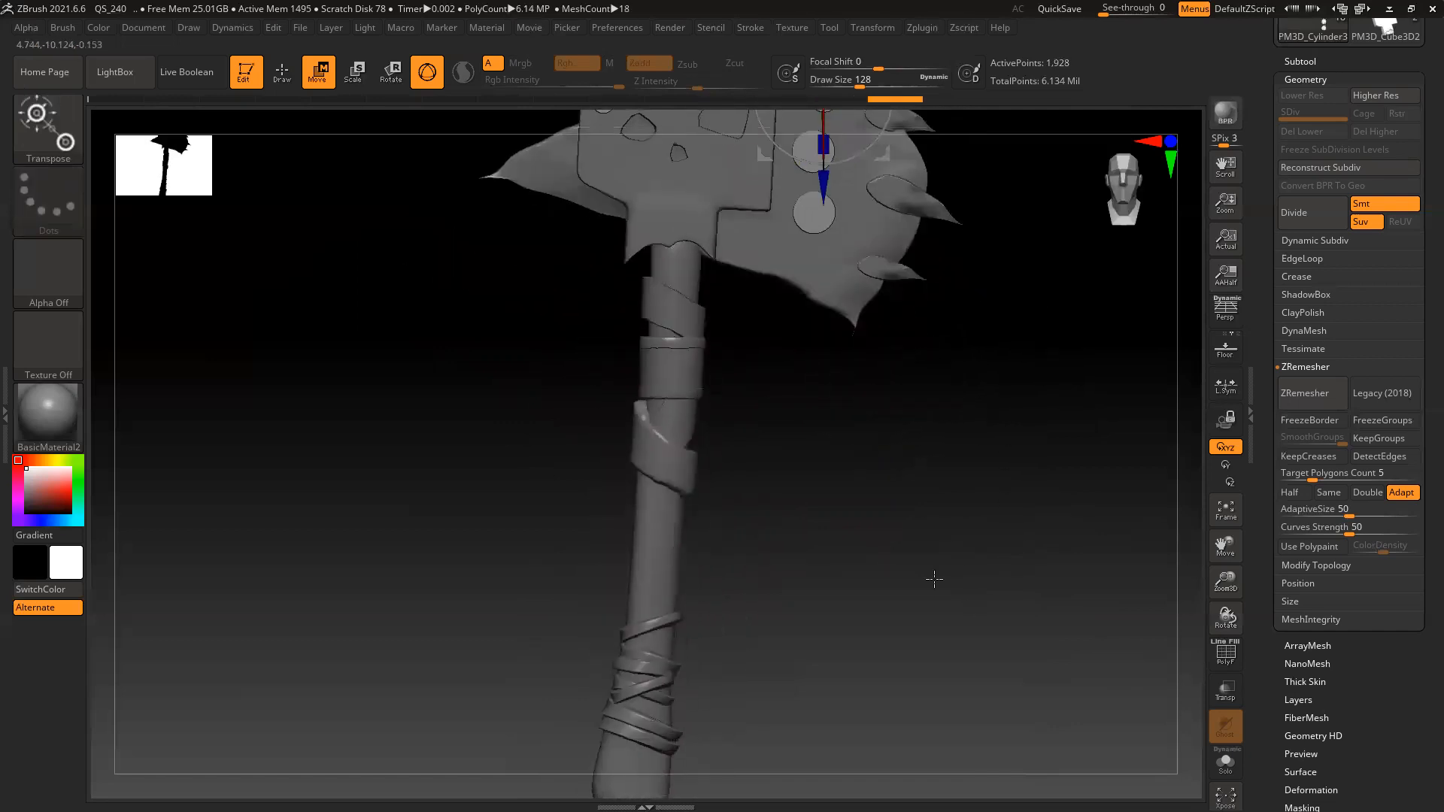
Initialize ZBrush to clear the current axe from the scene
drag(1267, 181, 1269, 258)
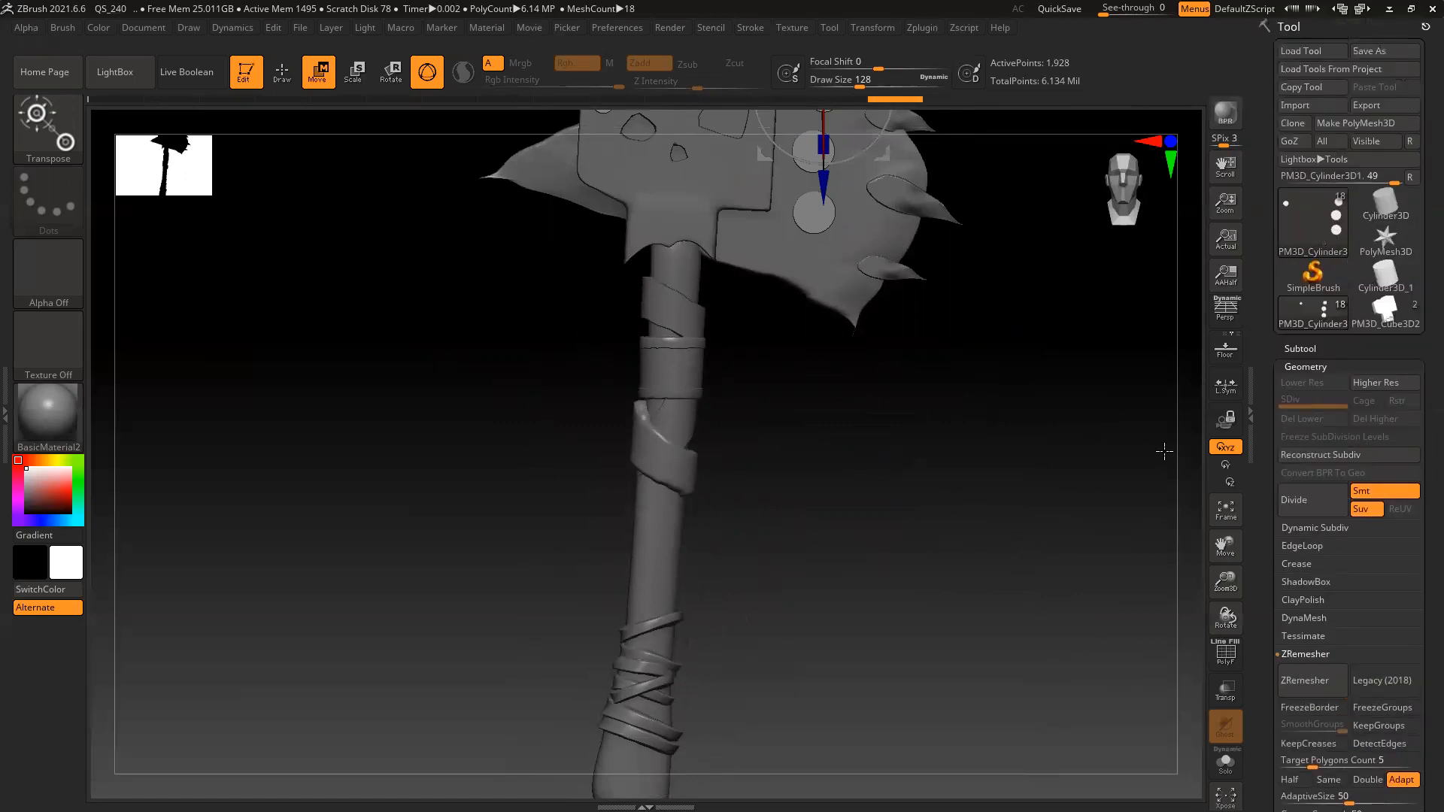
drag(1264, 577, 1264, 470)
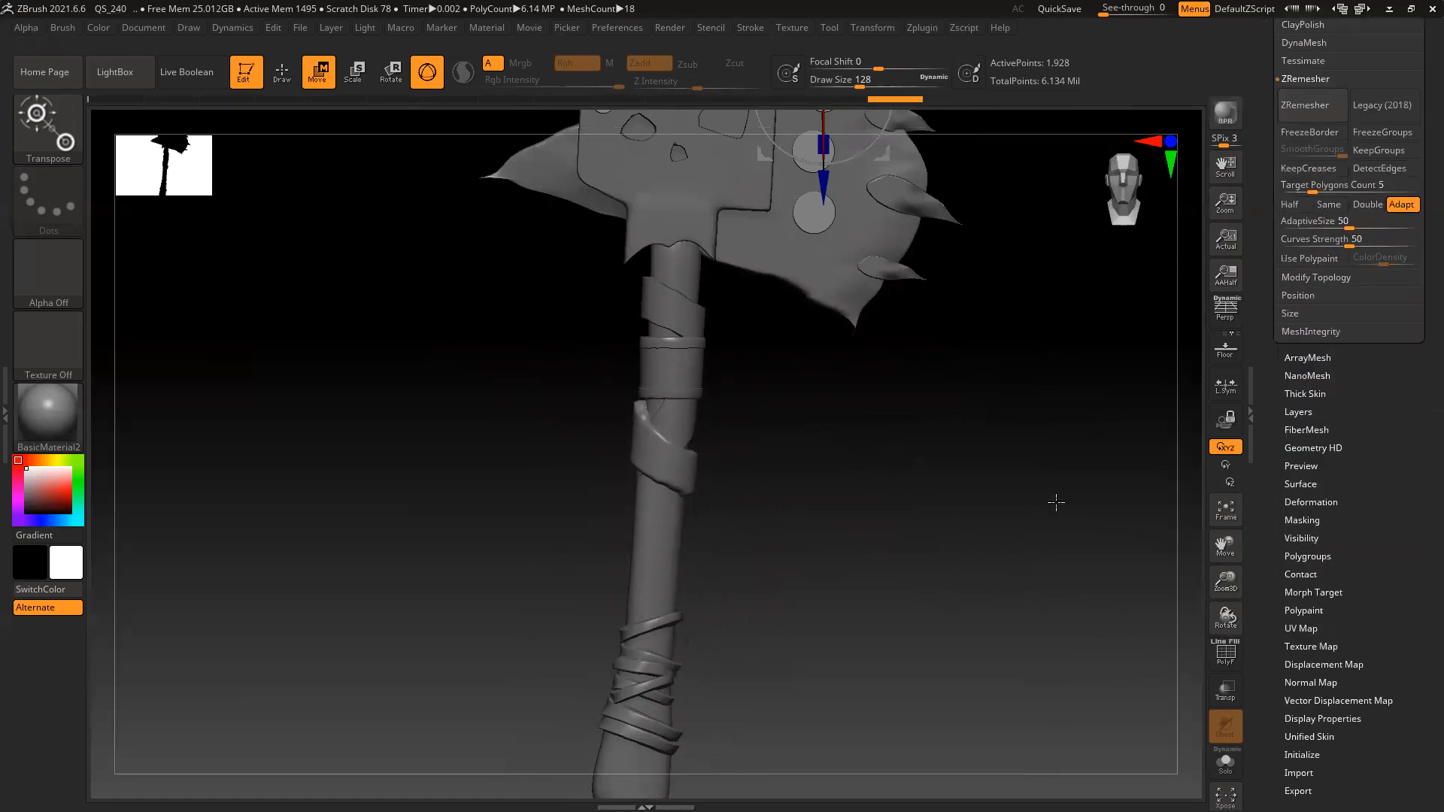
alt+right_drag(963, 465, 938, 498)
drag(1260, 305, 1260, 497)
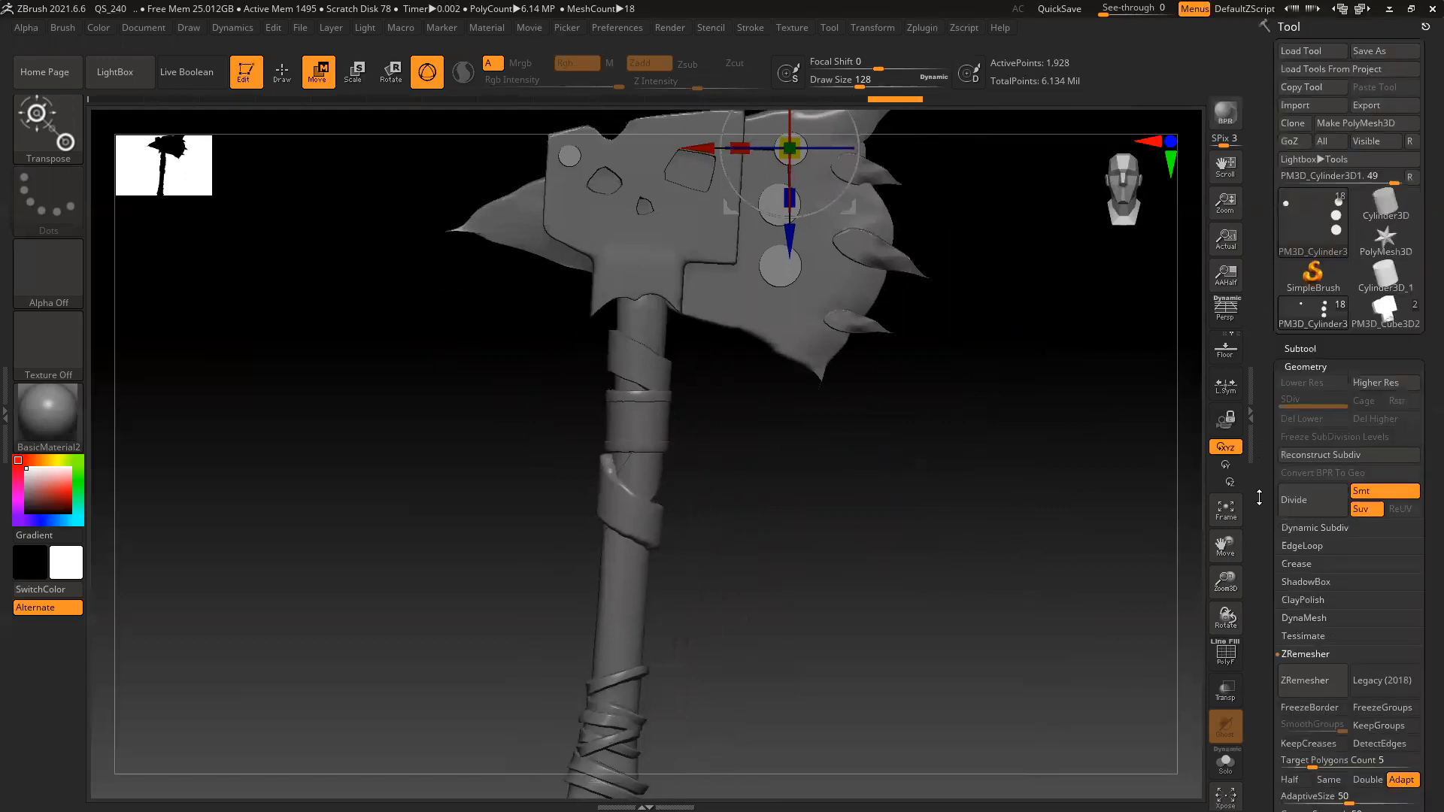
click(629, 30)
click(668, 58)
click(790, 459)
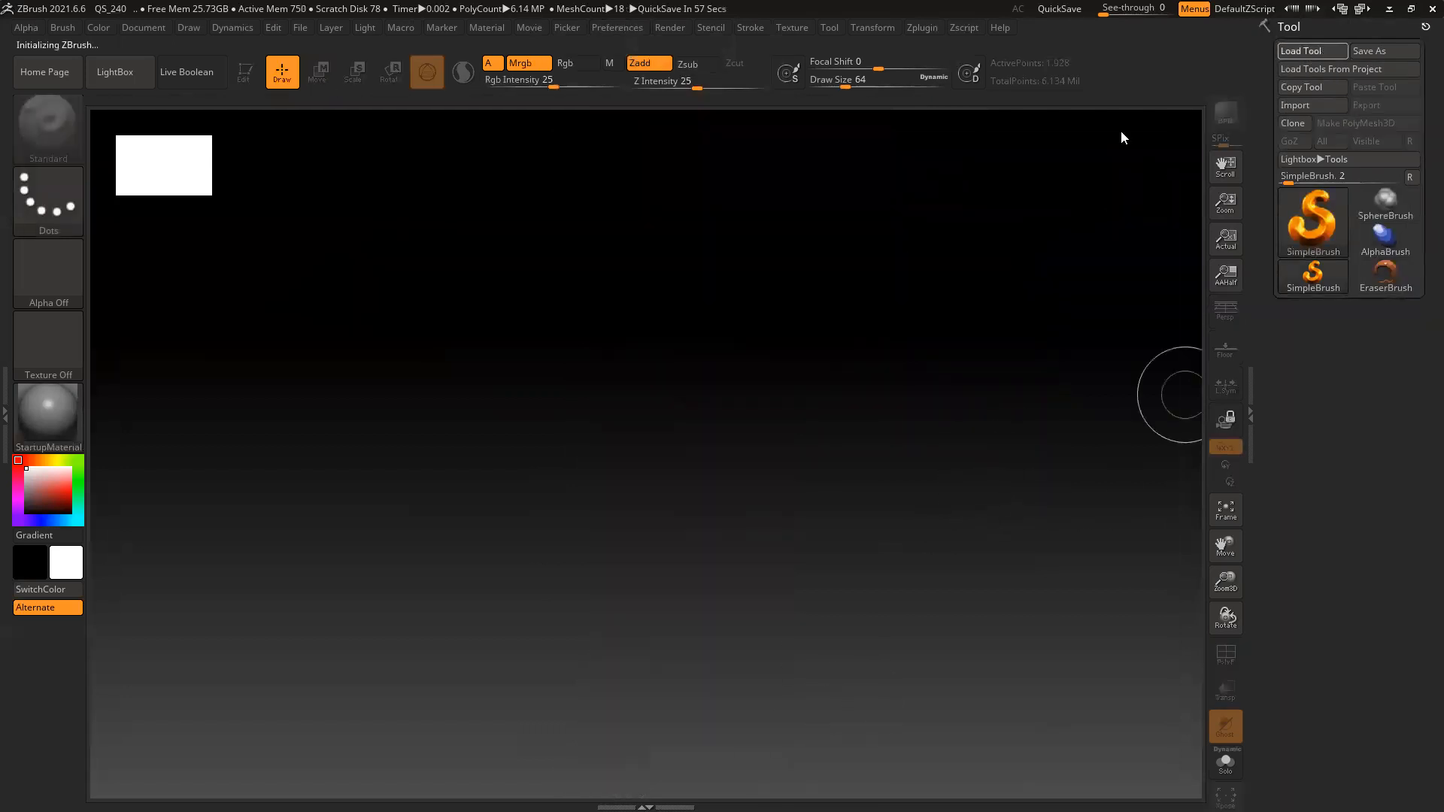
Browse for a saved tool in the Online_class > HDS folder and select axe_02
click(493, 333)
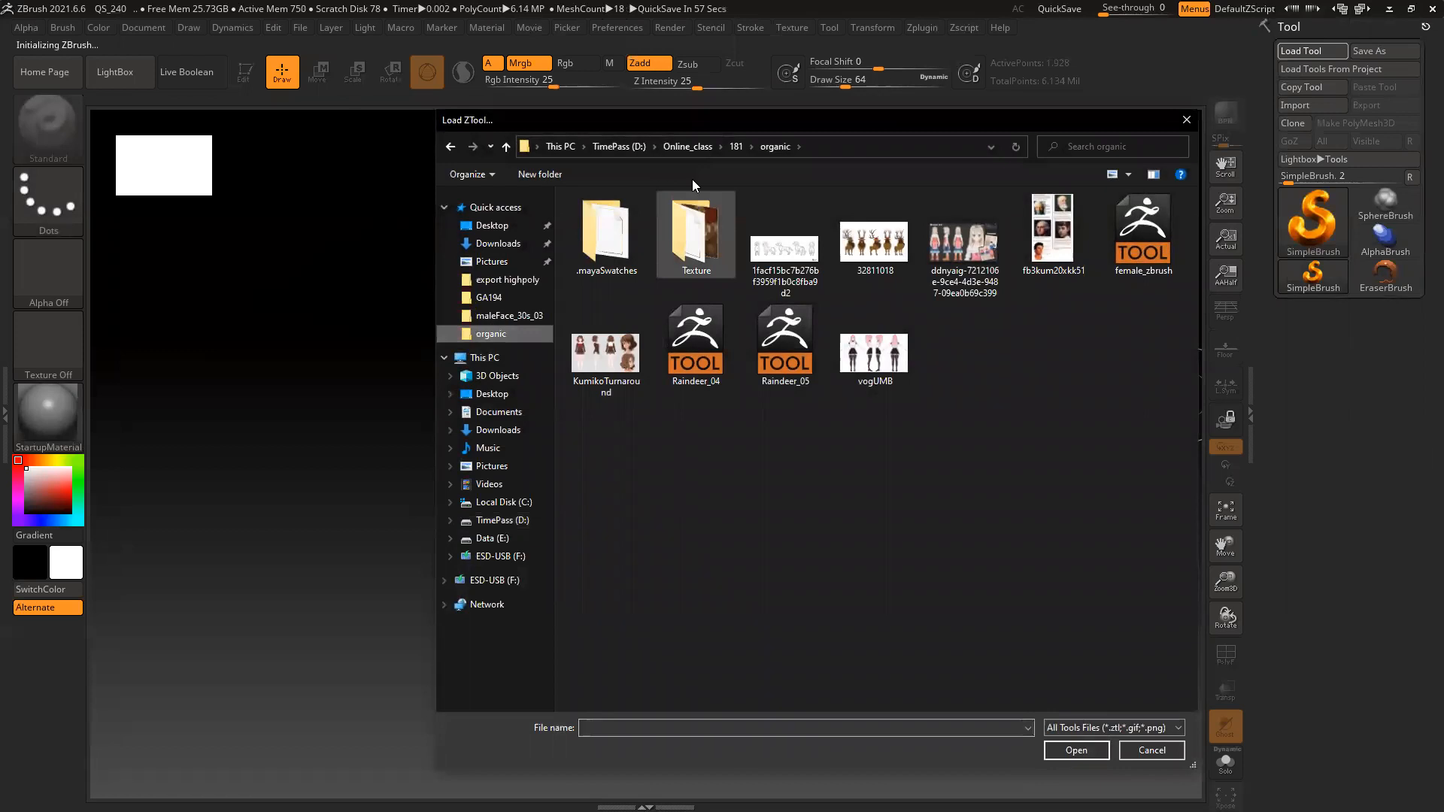
click(700, 146)
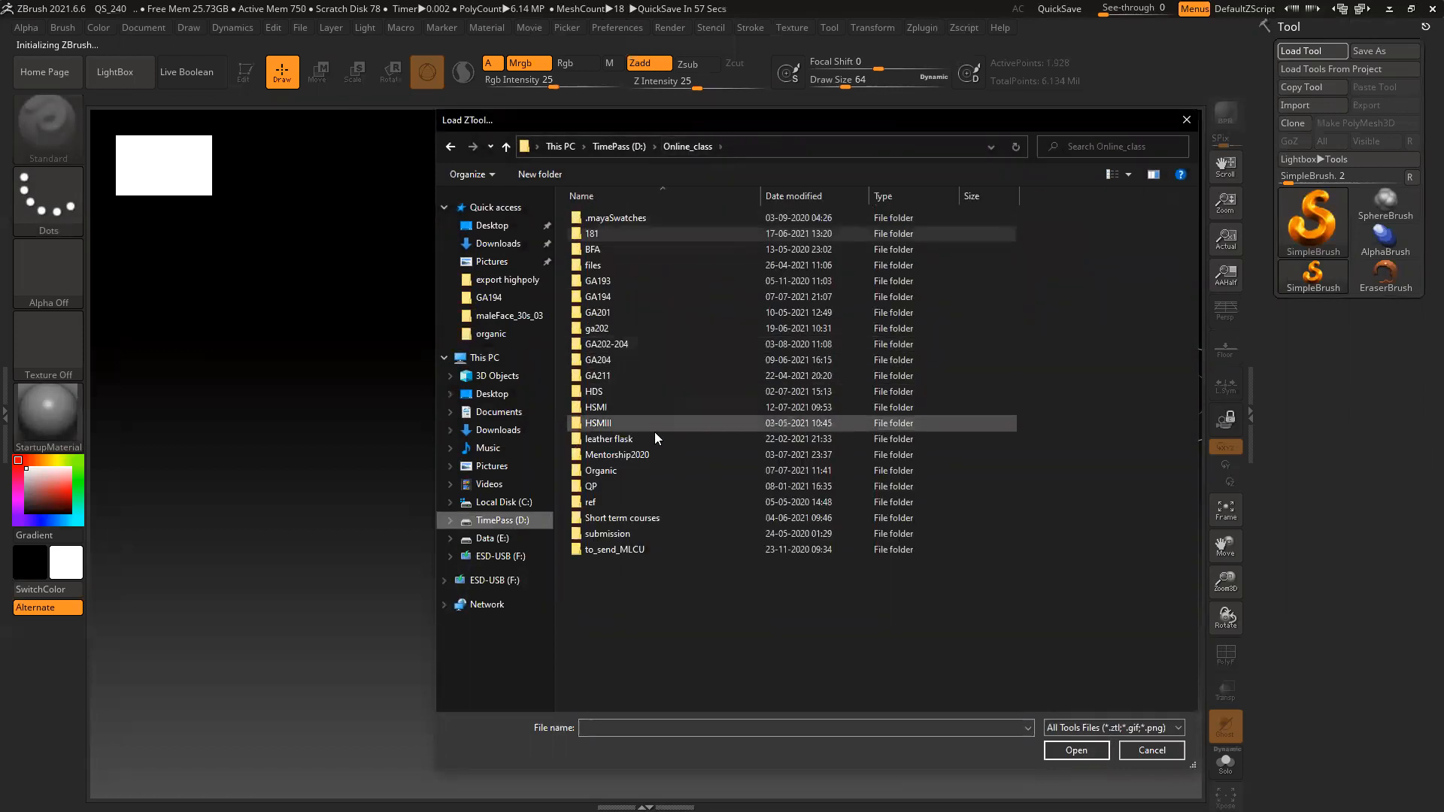
double_click(618, 392)
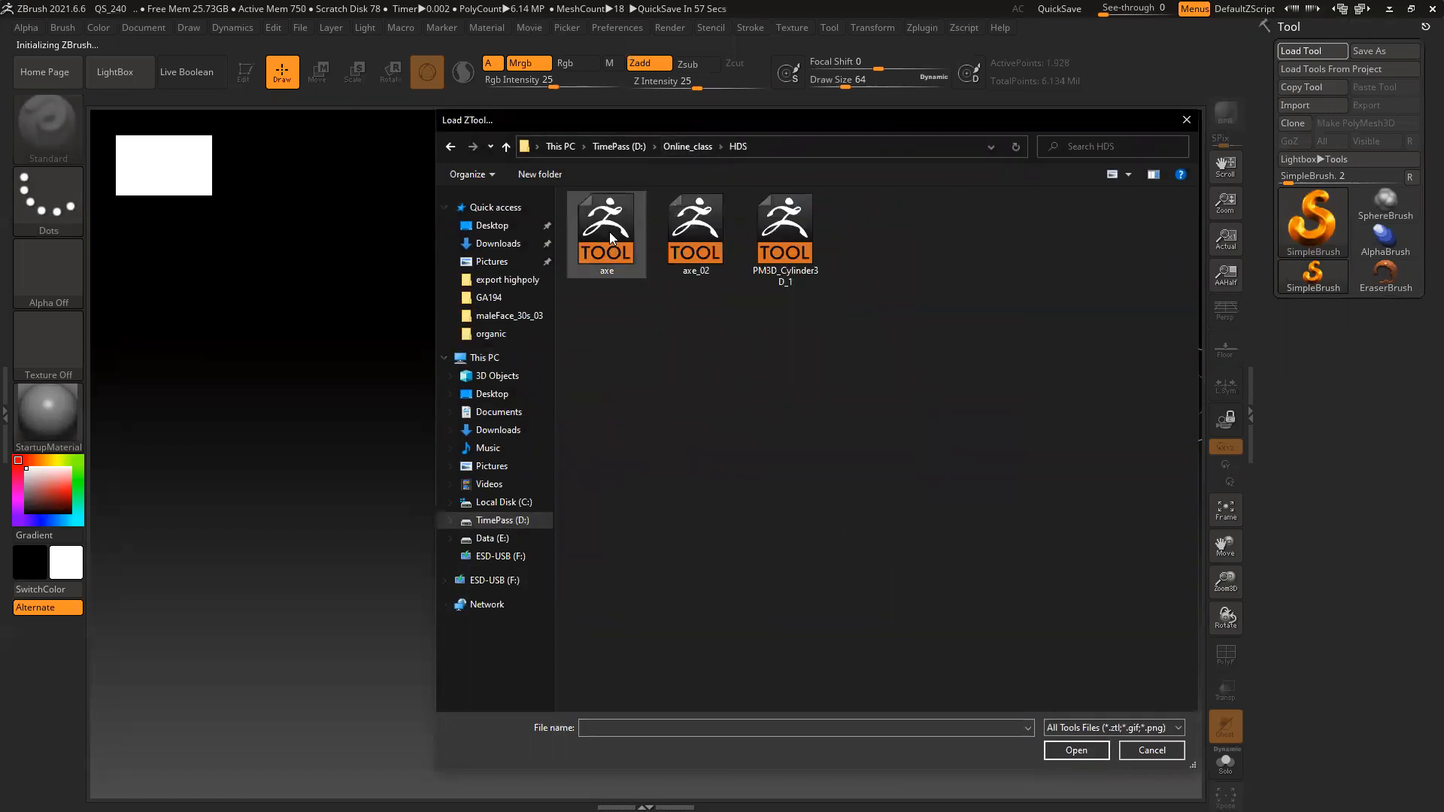
key(Right)
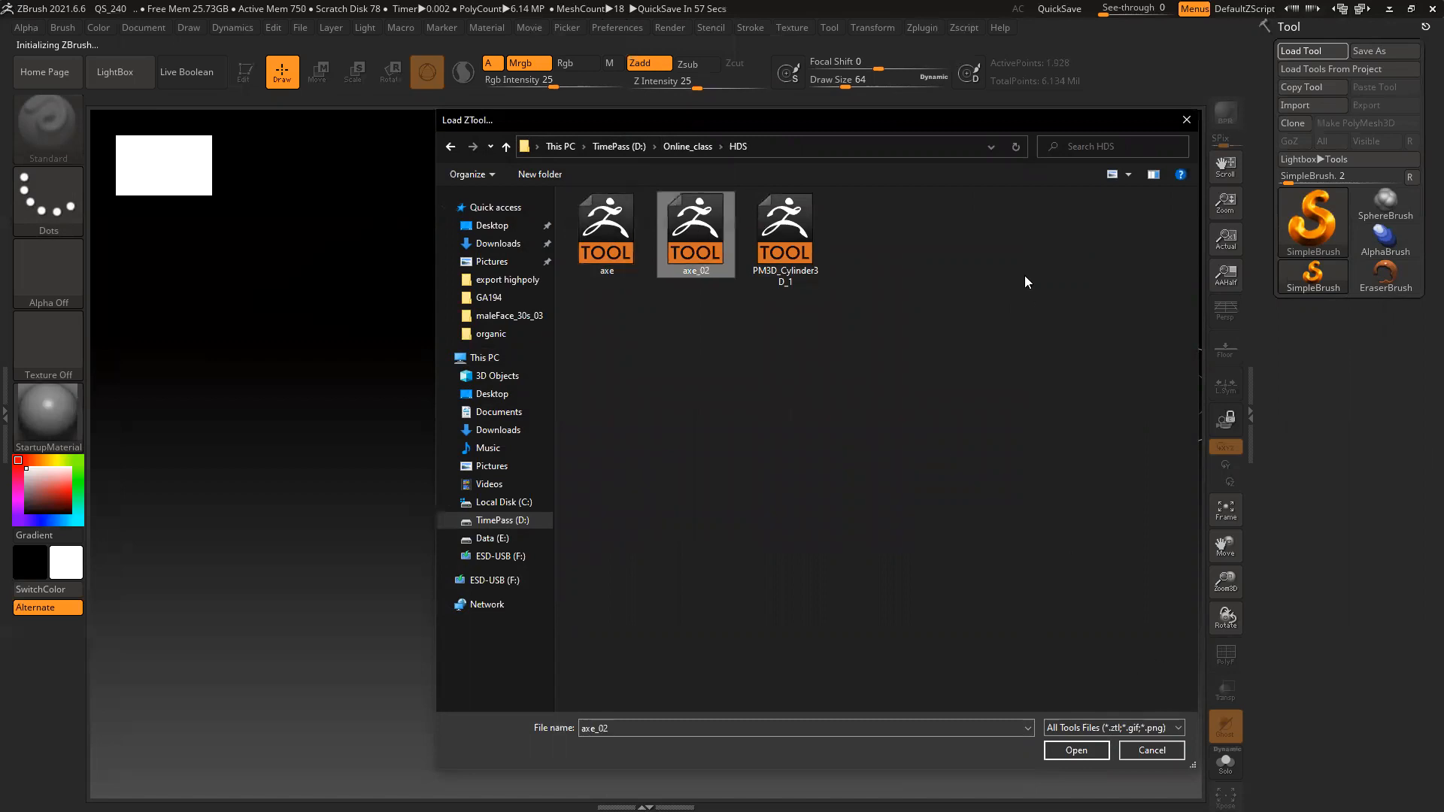
List the folder's files in Details view, sort them by date modified and load axe_02
click(1128, 174)
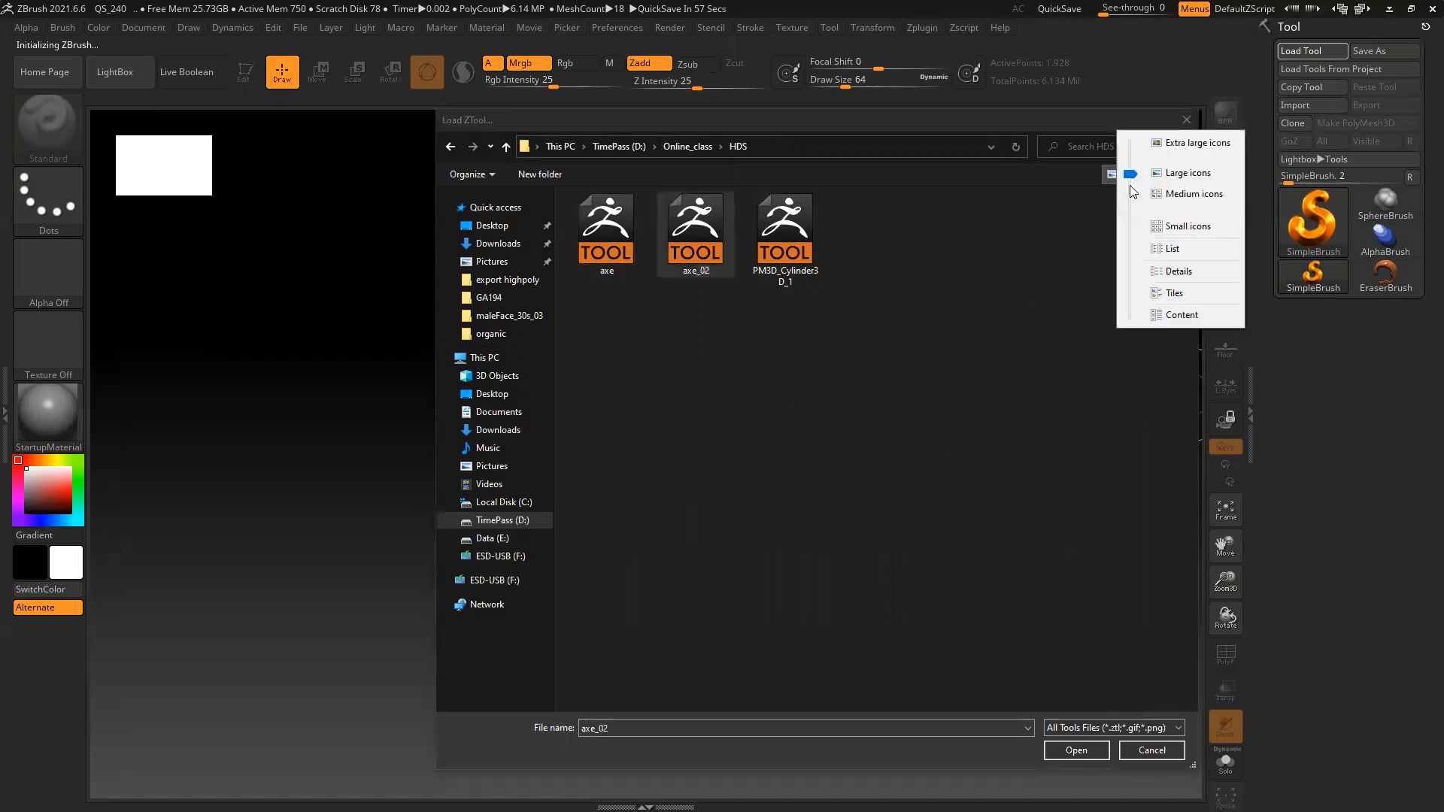
click(1178, 271)
right_click(777, 199)
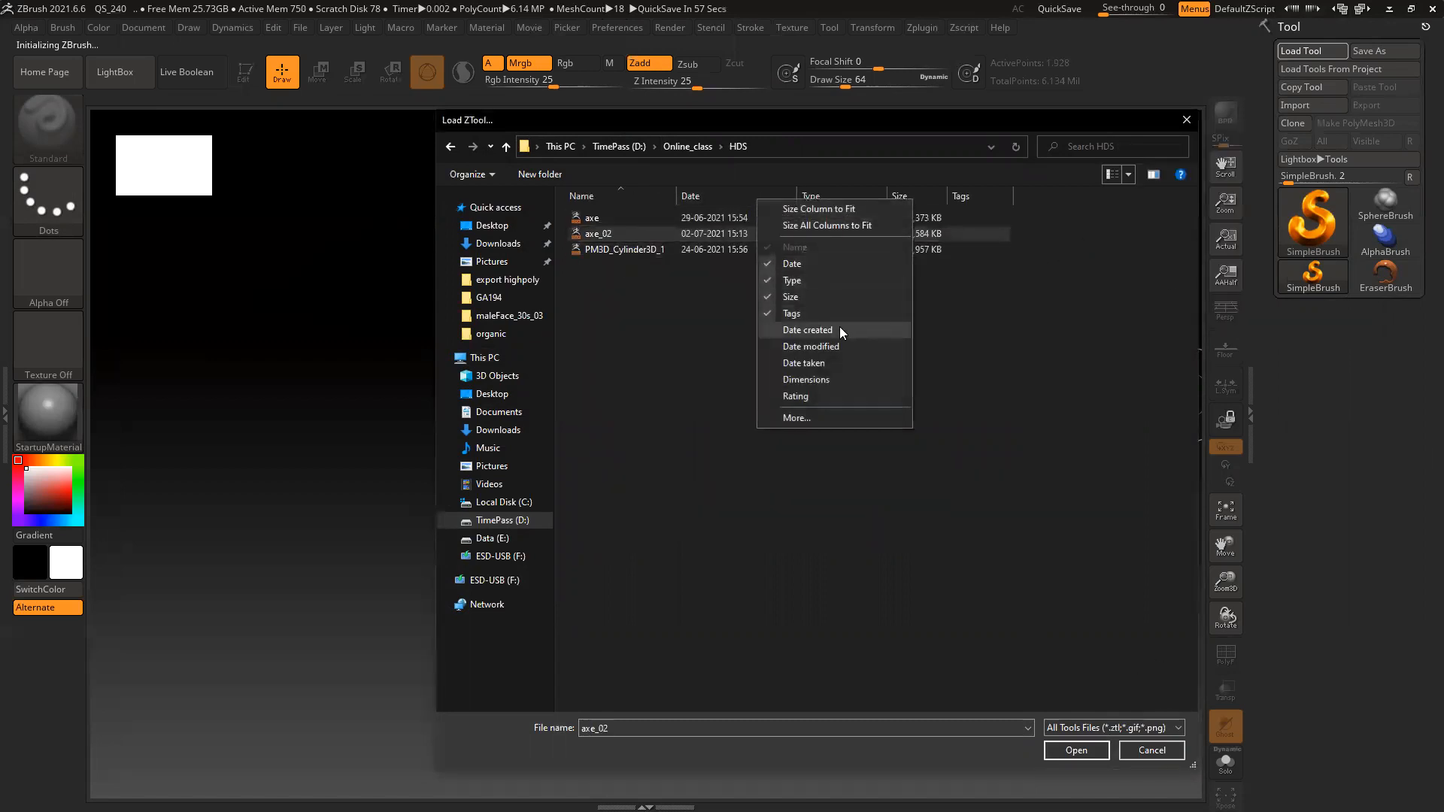
click(832, 346)
click(1037, 188)
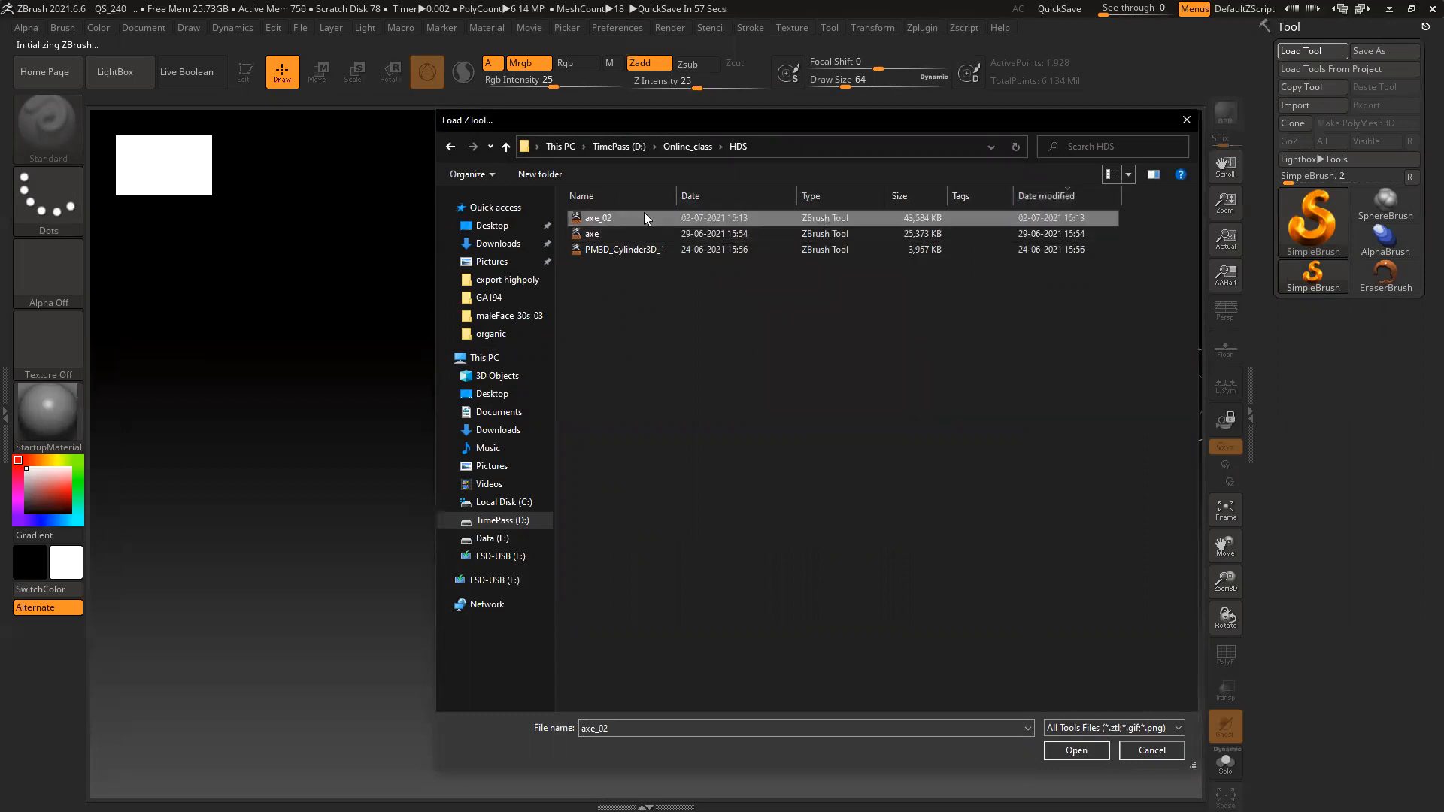
click(1088, 754)
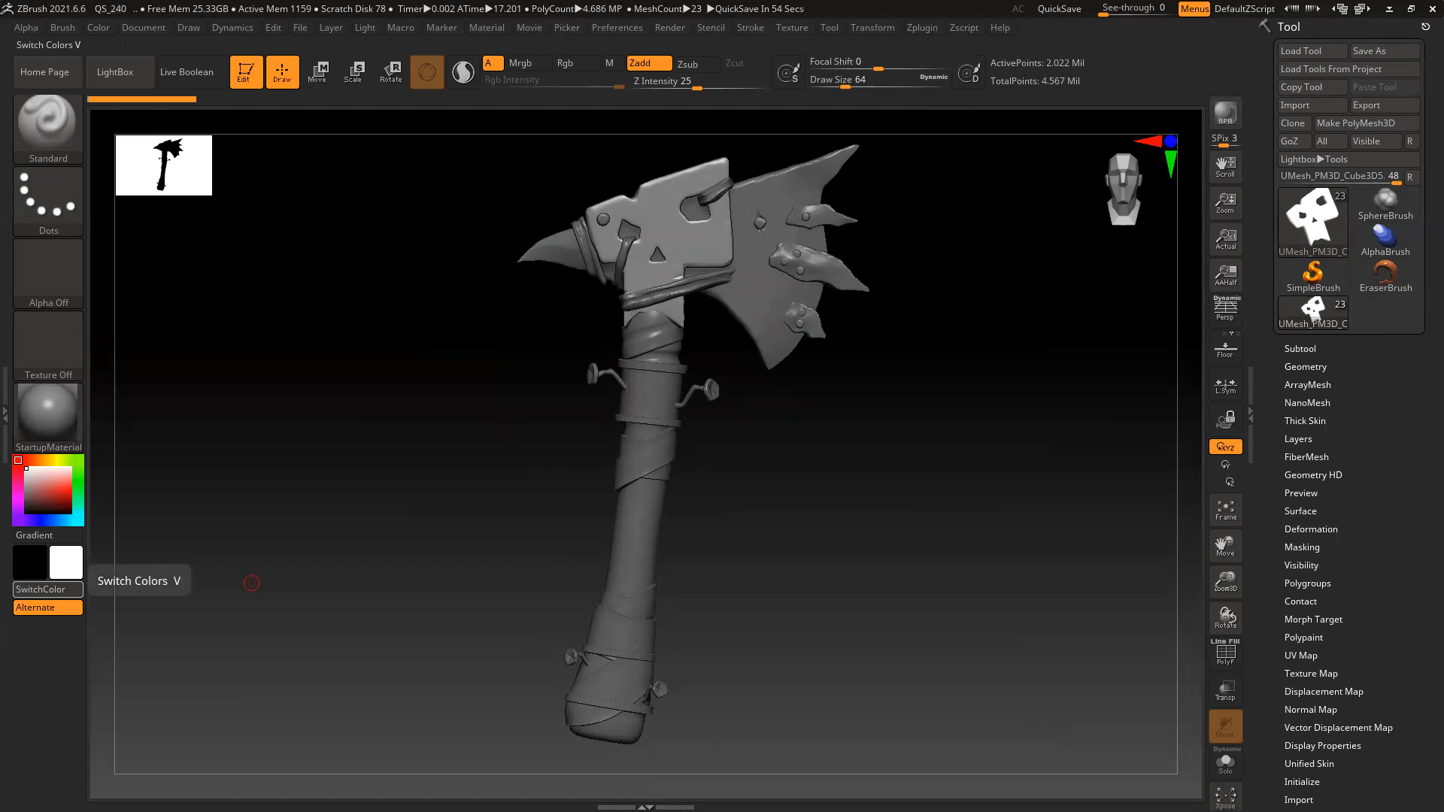
Compare the loaded axe with the reference axe image in Photos, then examine its head up close
key(alt+Tab)
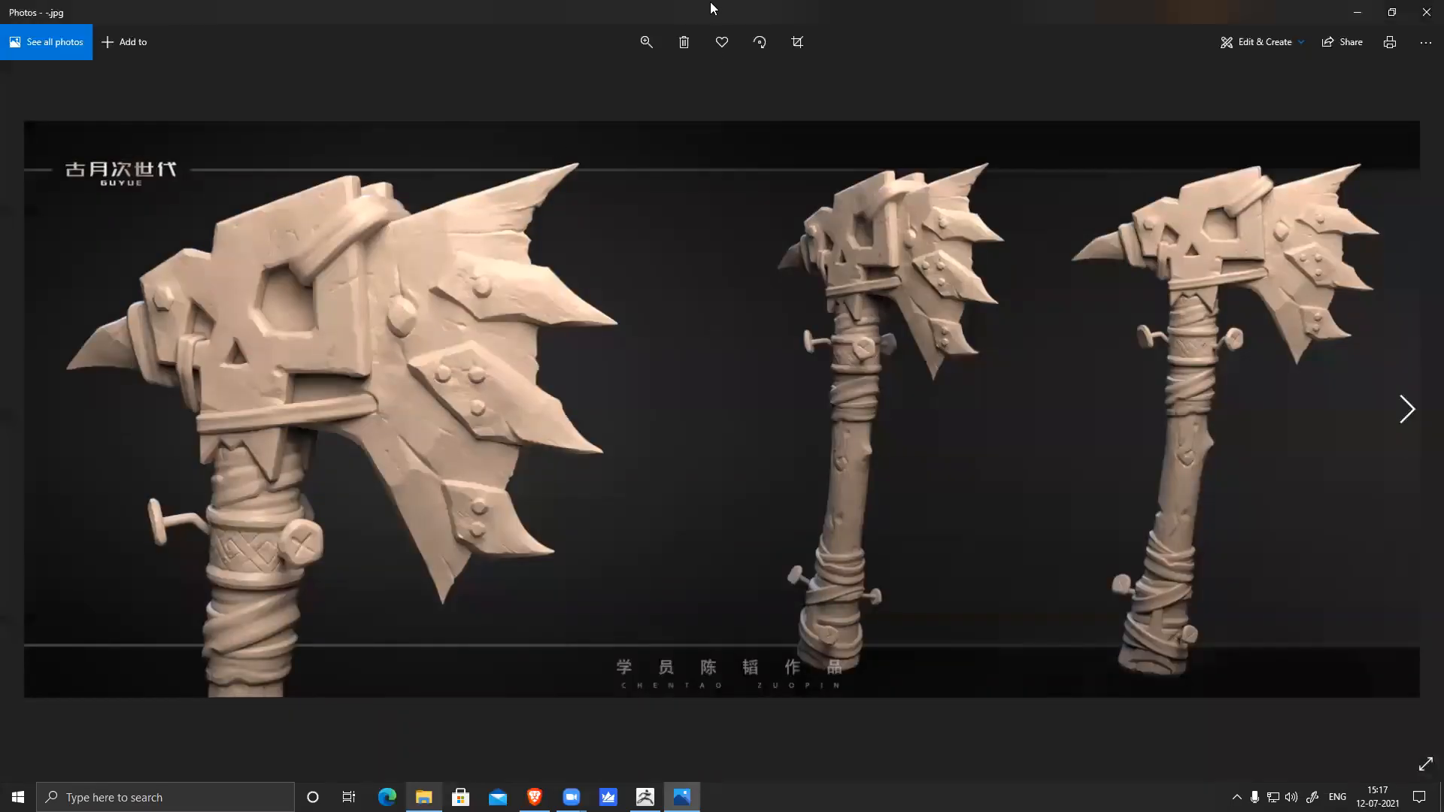
key(alt+Tab)
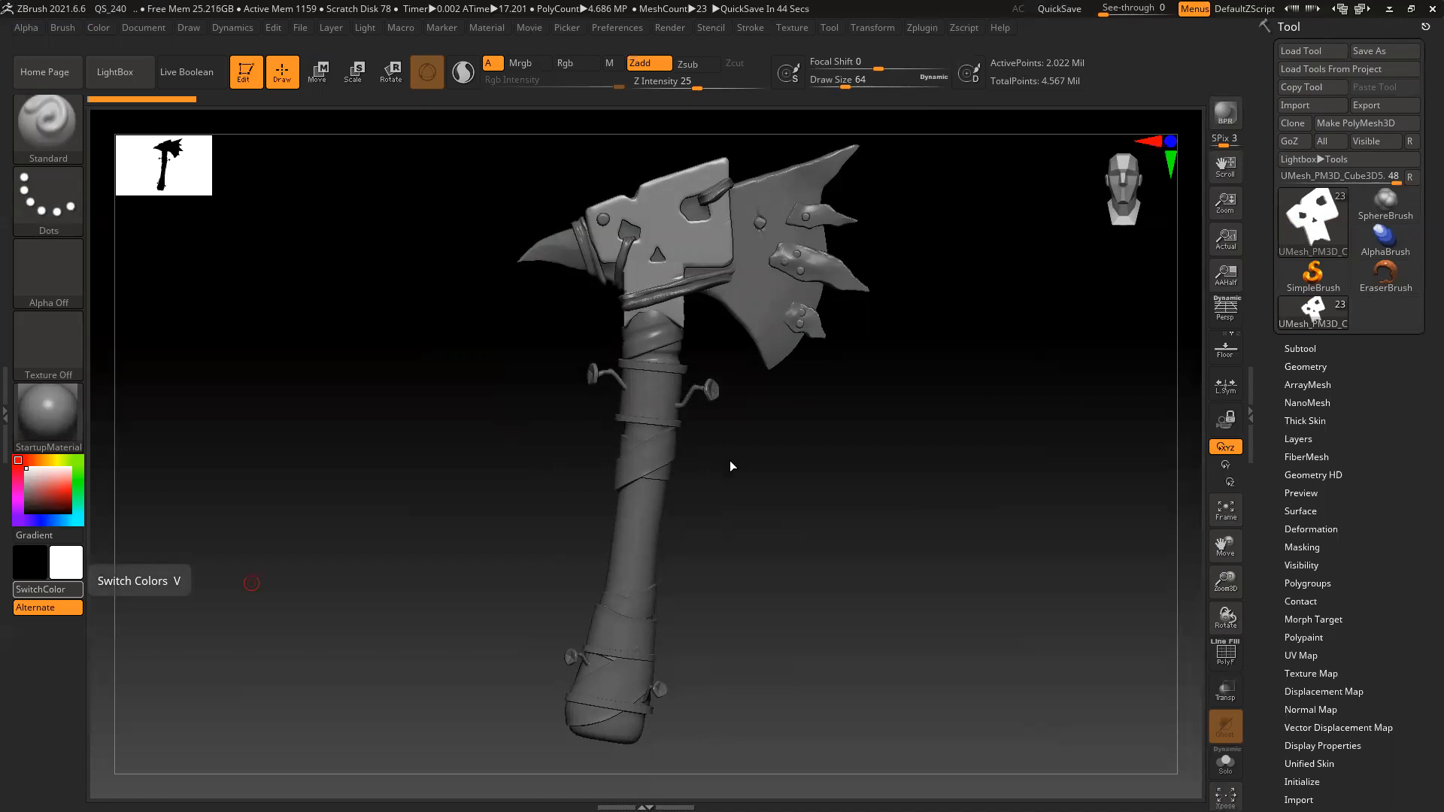
mouse_move(858, 474)
right_down()
mouse_move(832, 468)
mouse_move(858, 611)
mouse_move(815, 521)
mouse_move(600, 512)
right_up()
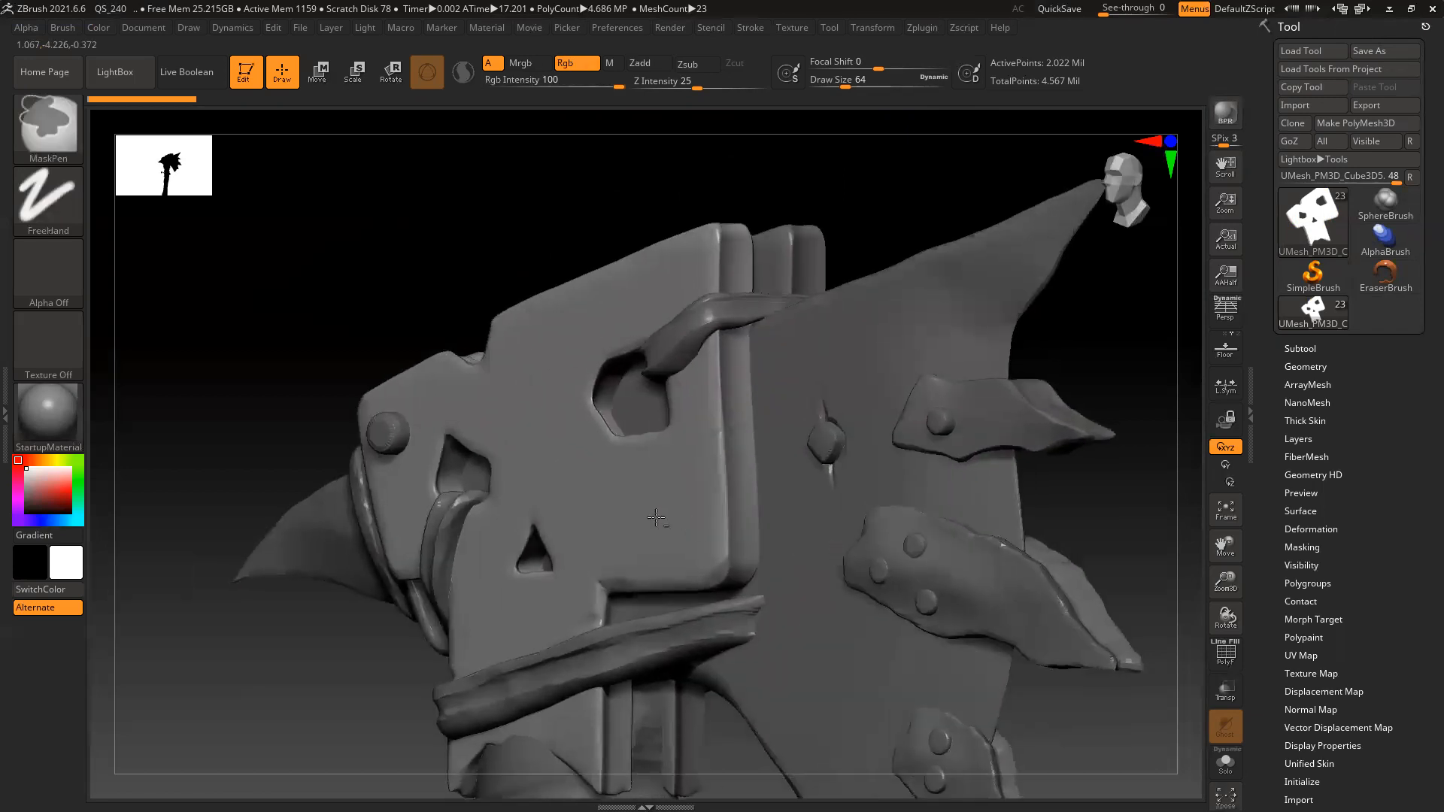
Isolate the skull block and examine the inner walls of its larger eye cutout
click(1226, 766)
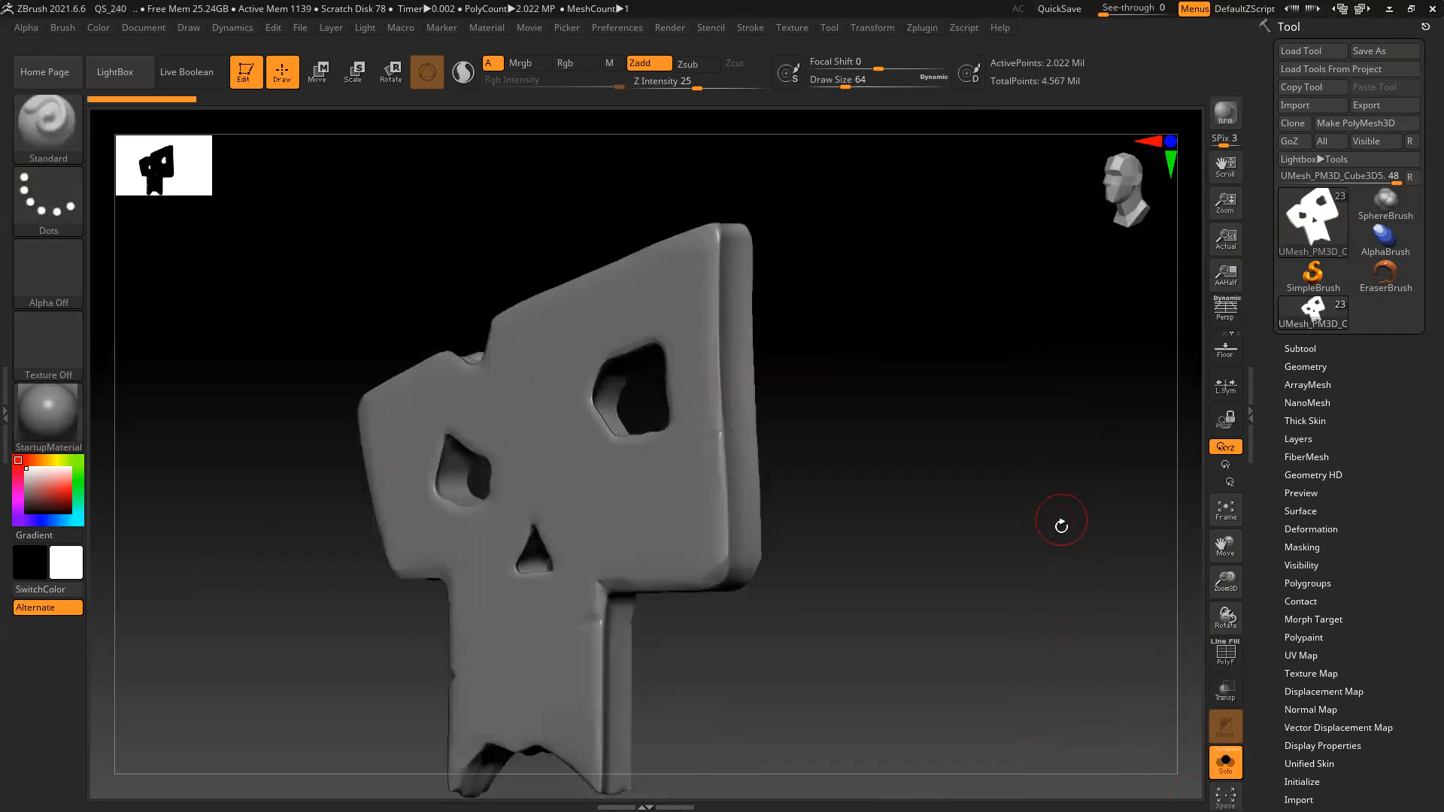
right_drag(1061, 525, 1055, 579)
mouse_move(674, 419)
ctrl+right_down()
mouse_move(730, 596)
mouse_move(735, 422)
mouse_move(702, 422)
ctrl+right_up()
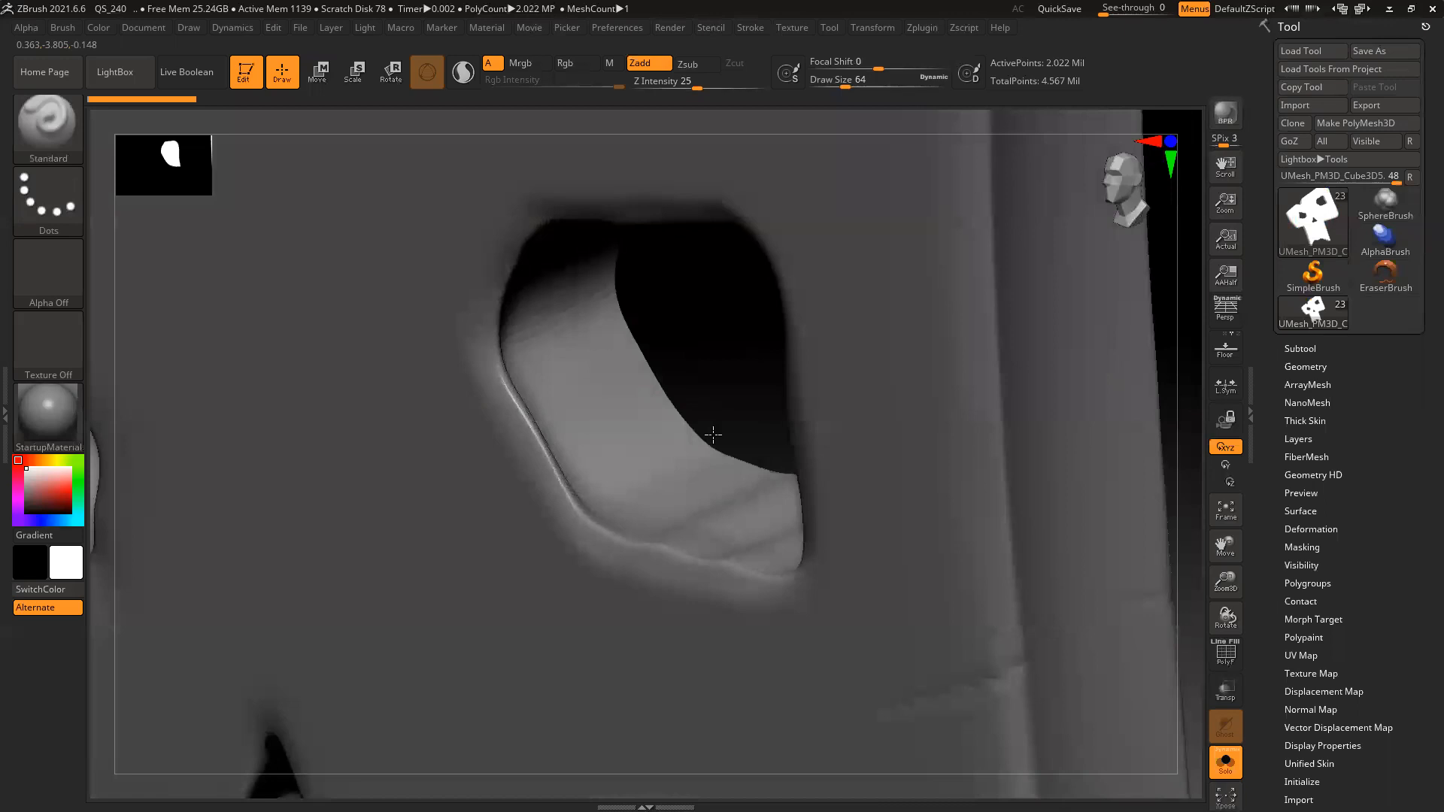
Switch to the TrimDynamic brush and bring the whole axe back into view
click(46, 113)
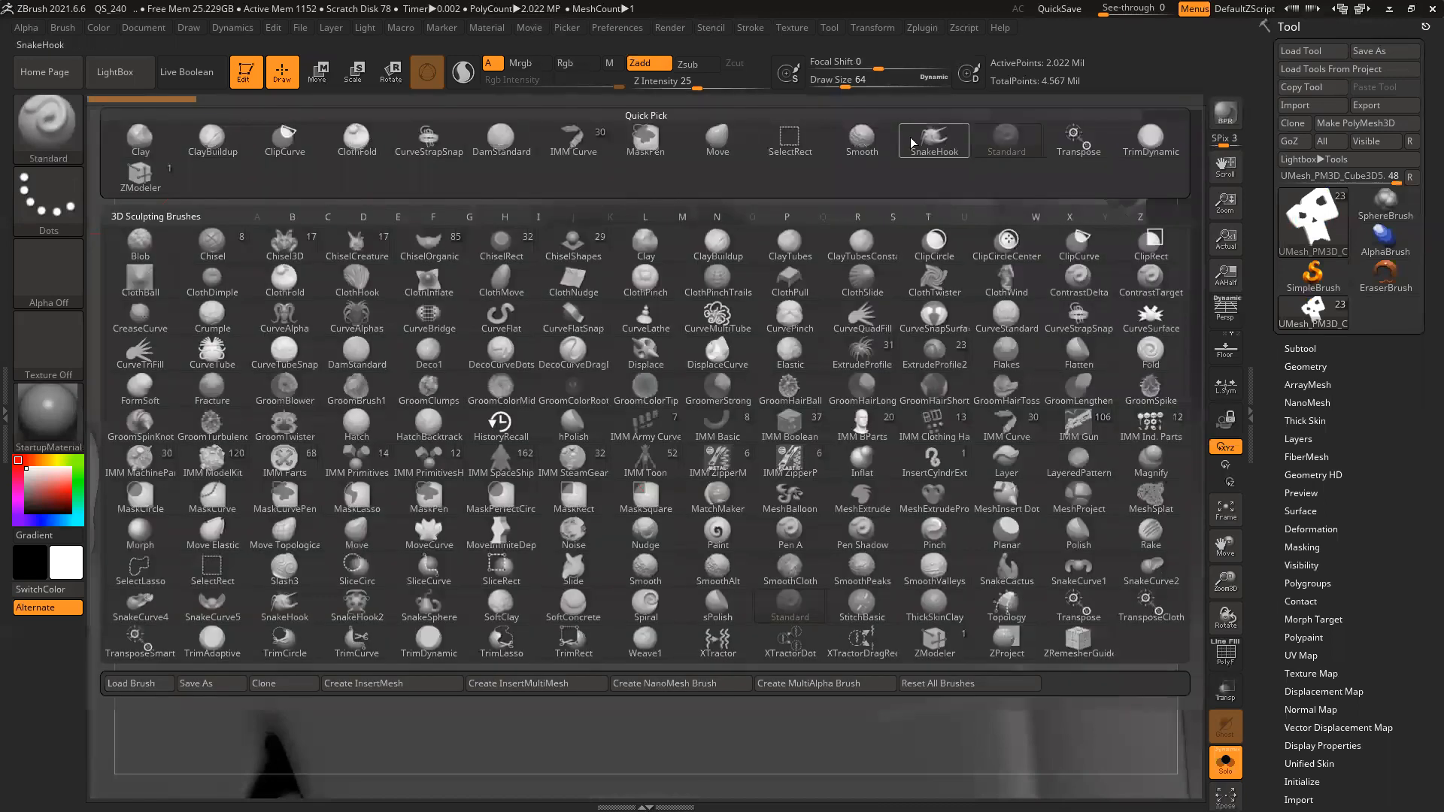
click(1138, 138)
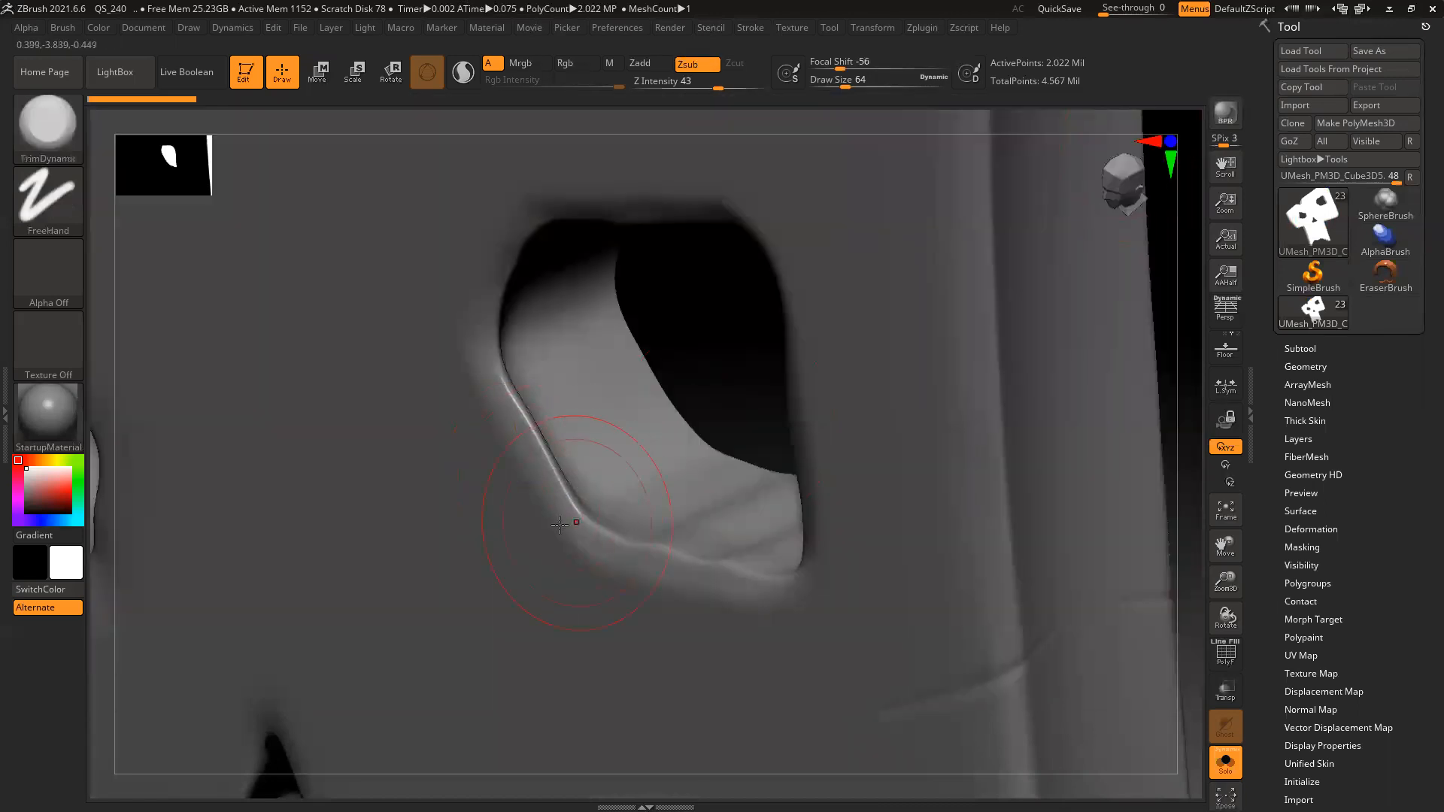
key(f)
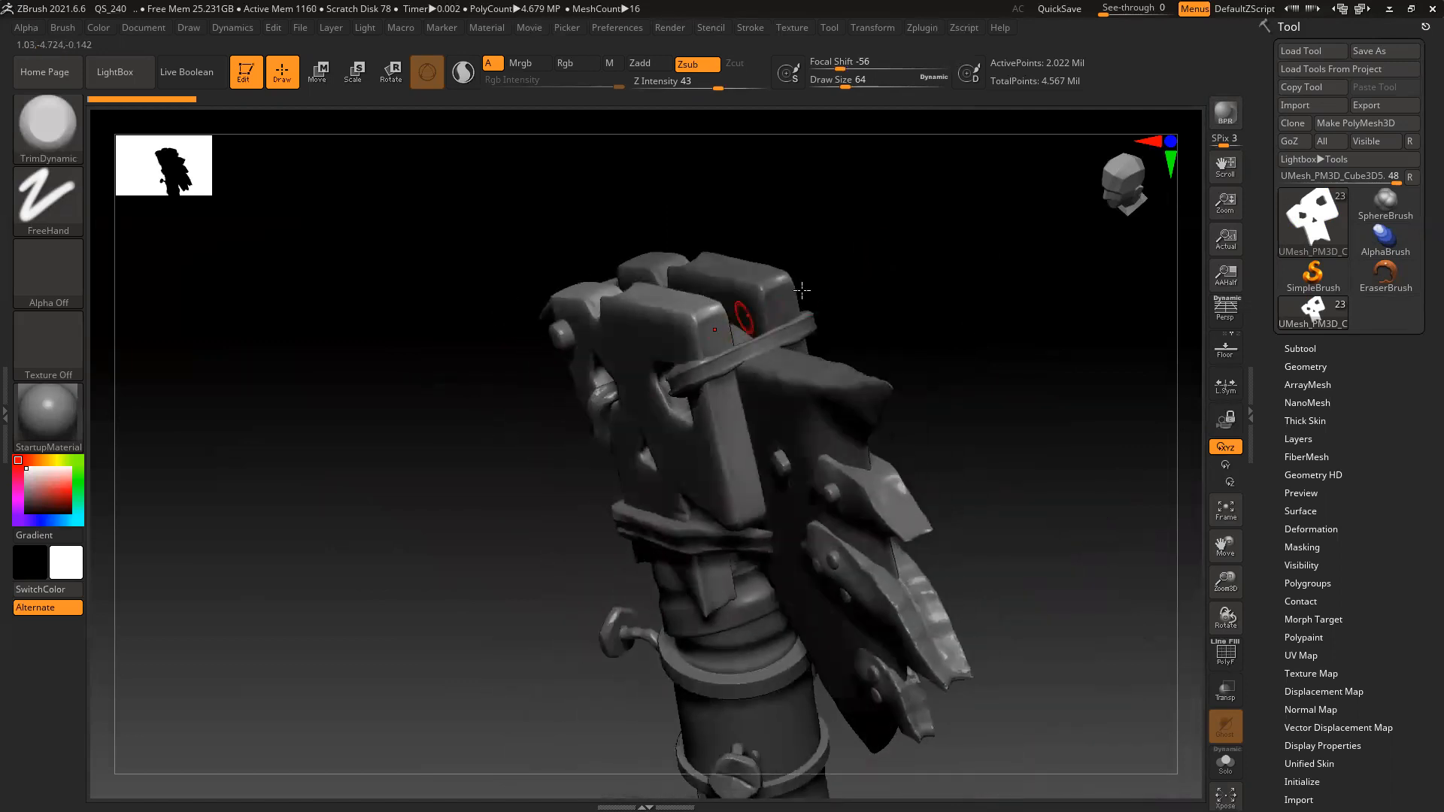
Merge the UMesh_PM3D_Cube3D4 skull plate with the matching plate below it and isolate the merged pair
click(1300, 347)
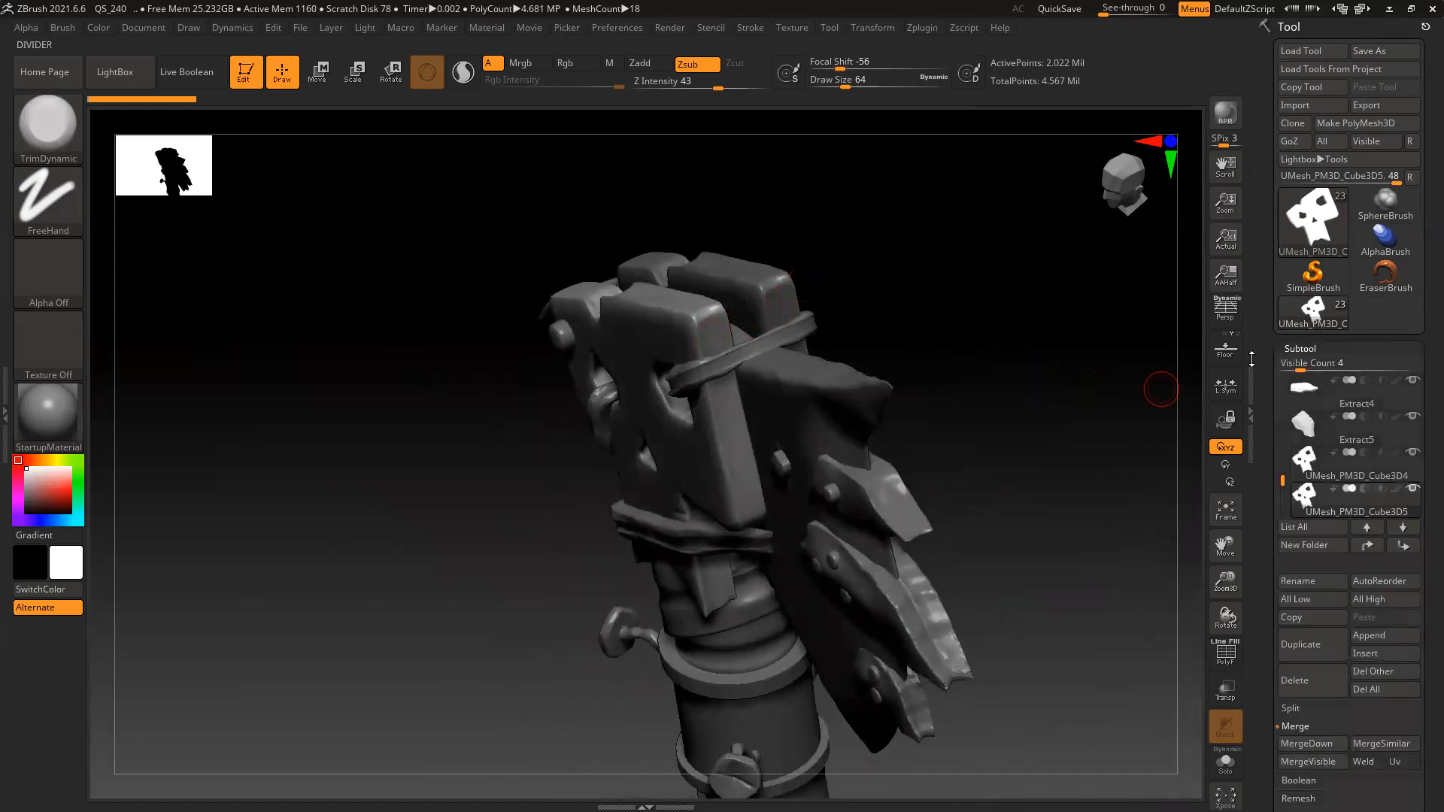
click(1346, 465)
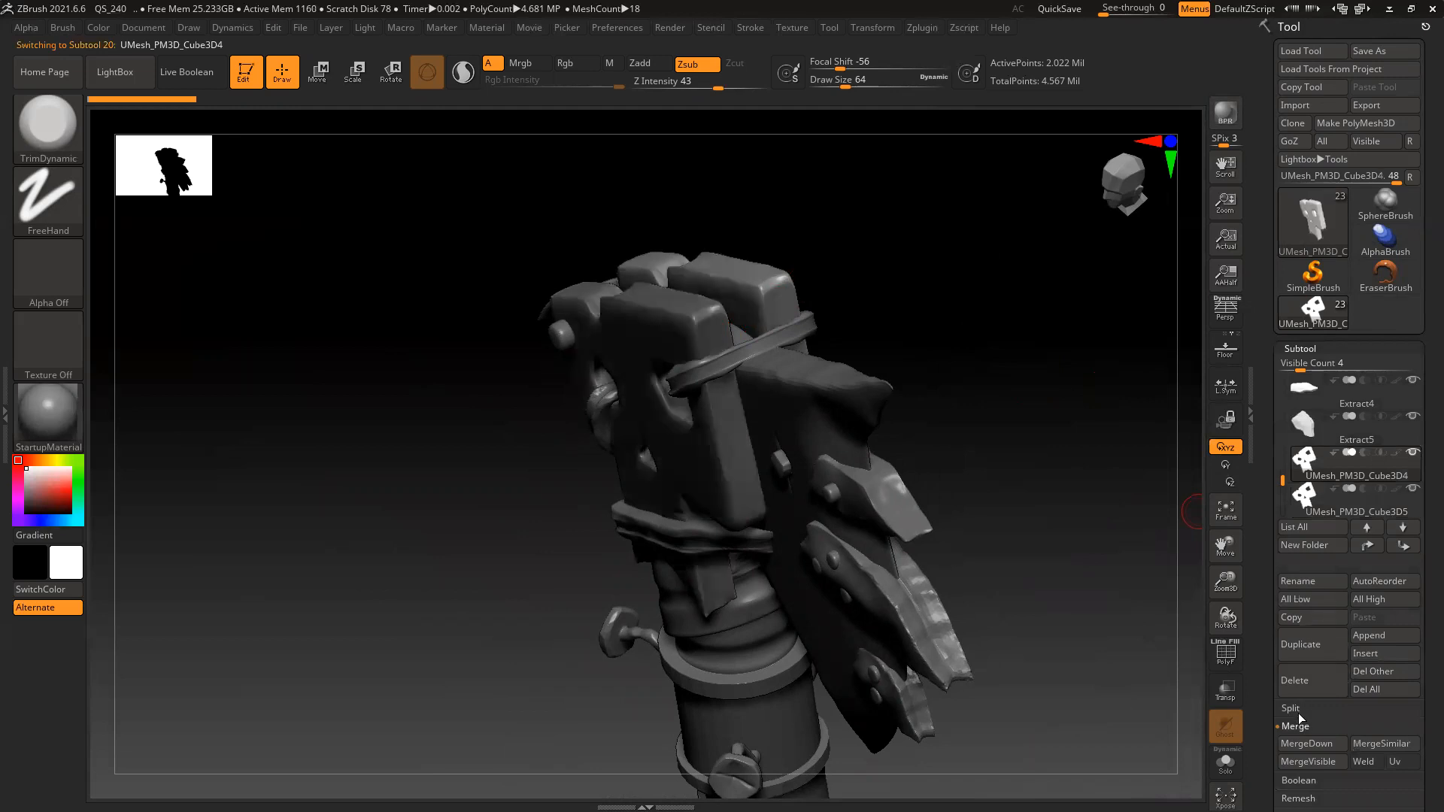
click(1304, 743)
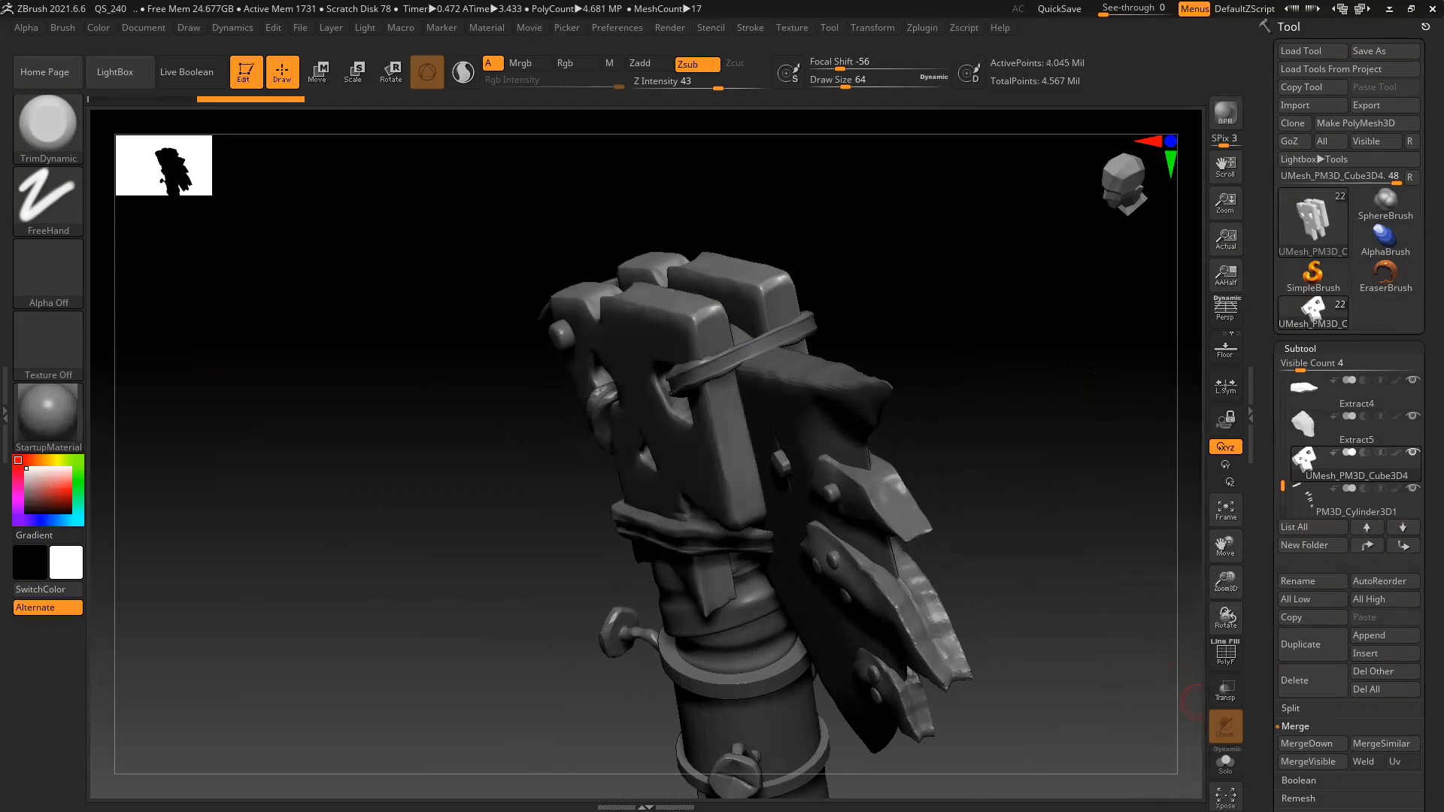
click(1226, 762)
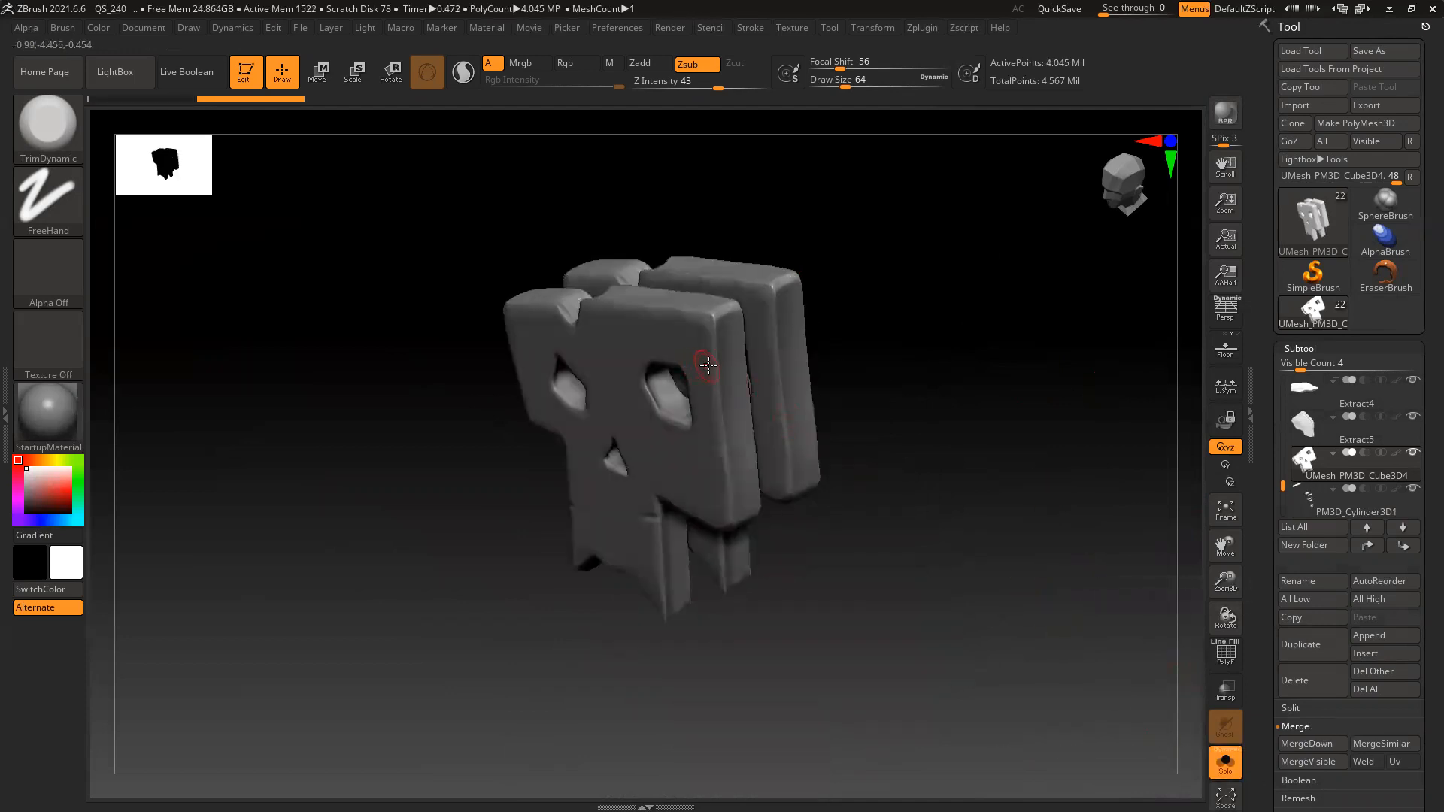
Reduce the Draw Size to 40 and bevel the lower and side rim of the front plate's larger eye cutout
ctrl+right_drag(719, 368, 1082, 489)
ctrl+right_drag(577, 374, 612, 574)
key(bracketleft)
mouse_move(706, 482)
mouse_down()
mouse_move(638, 356)
mouse_move(674, 450)
mouse_move(733, 514)
mouse_move(873, 579)
mouse_up()
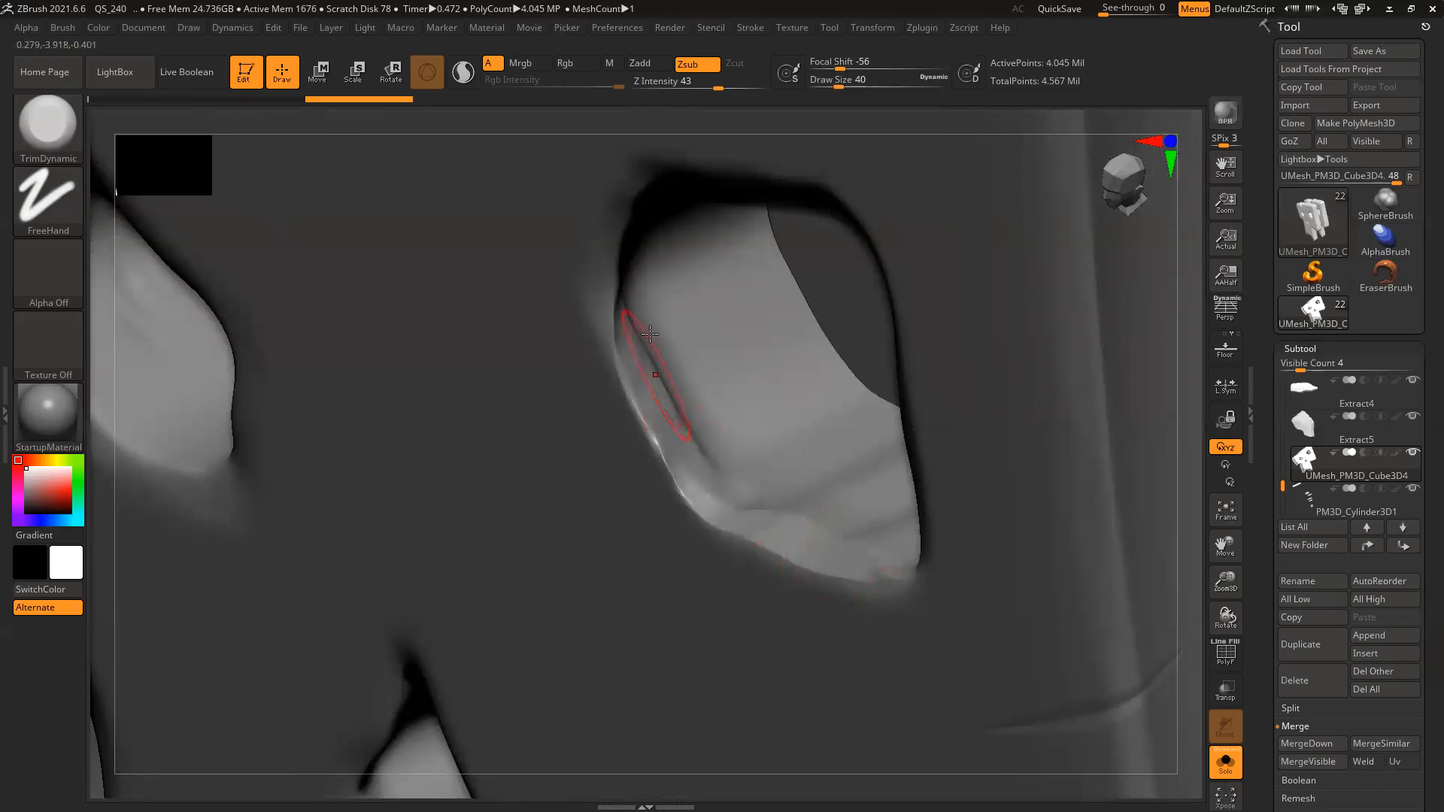
mouse_move(579, 110)
mouse_down()
mouse_move(656, 192)
mouse_move(626, 248)
mouse_move(643, 397)
mouse_up()
mouse_move(677, 135)
mouse_down()
mouse_move(707, 173)
mouse_move(635, 271)
mouse_move(637, 222)
mouse_up()
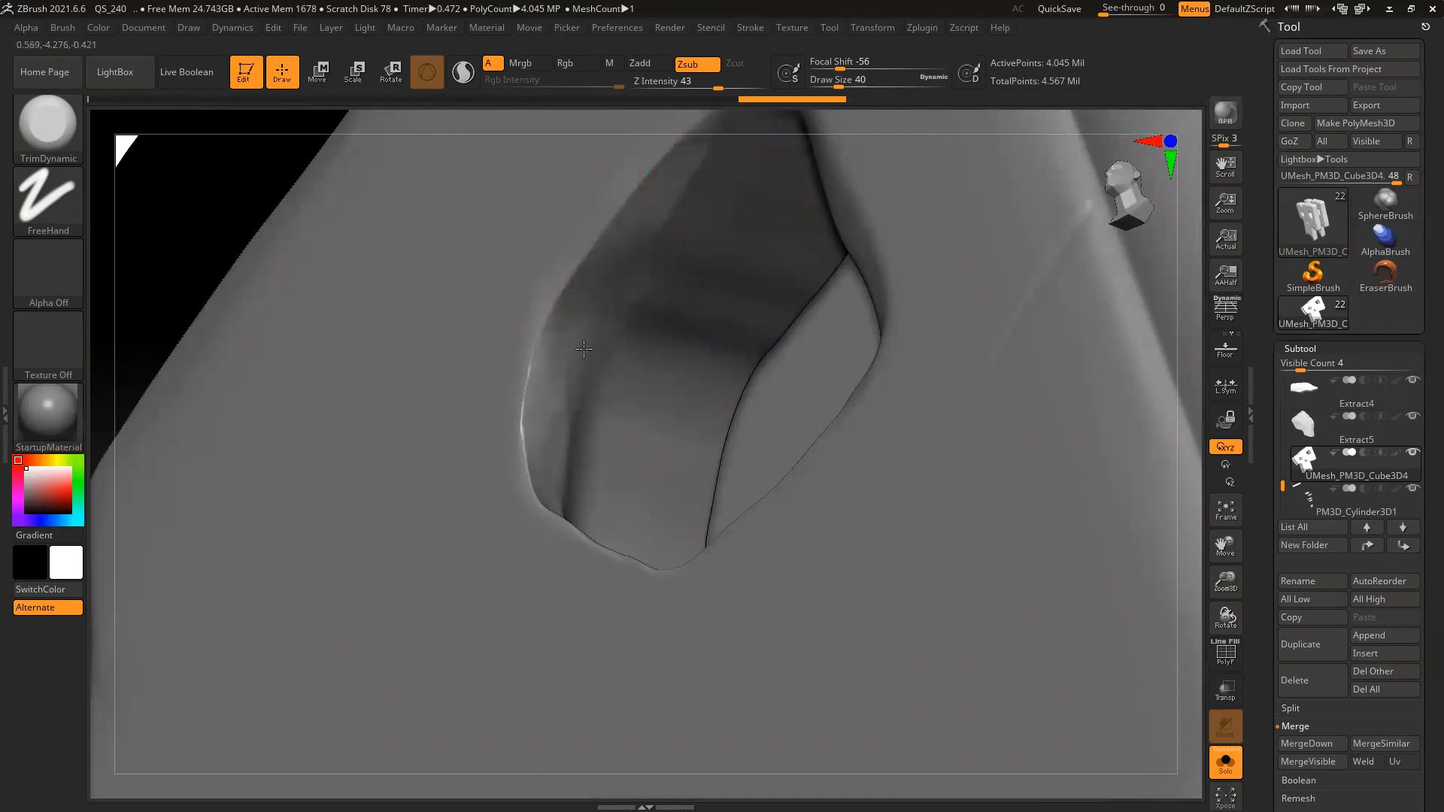
mouse_move(602, 367)
mouse_down()
mouse_move(575, 482)
mouse_move(550, 370)
mouse_up()
mouse_move(531, 428)
mouse_down()
mouse_move(535, 353)
mouse_move(595, 248)
mouse_move(561, 307)
mouse_up()
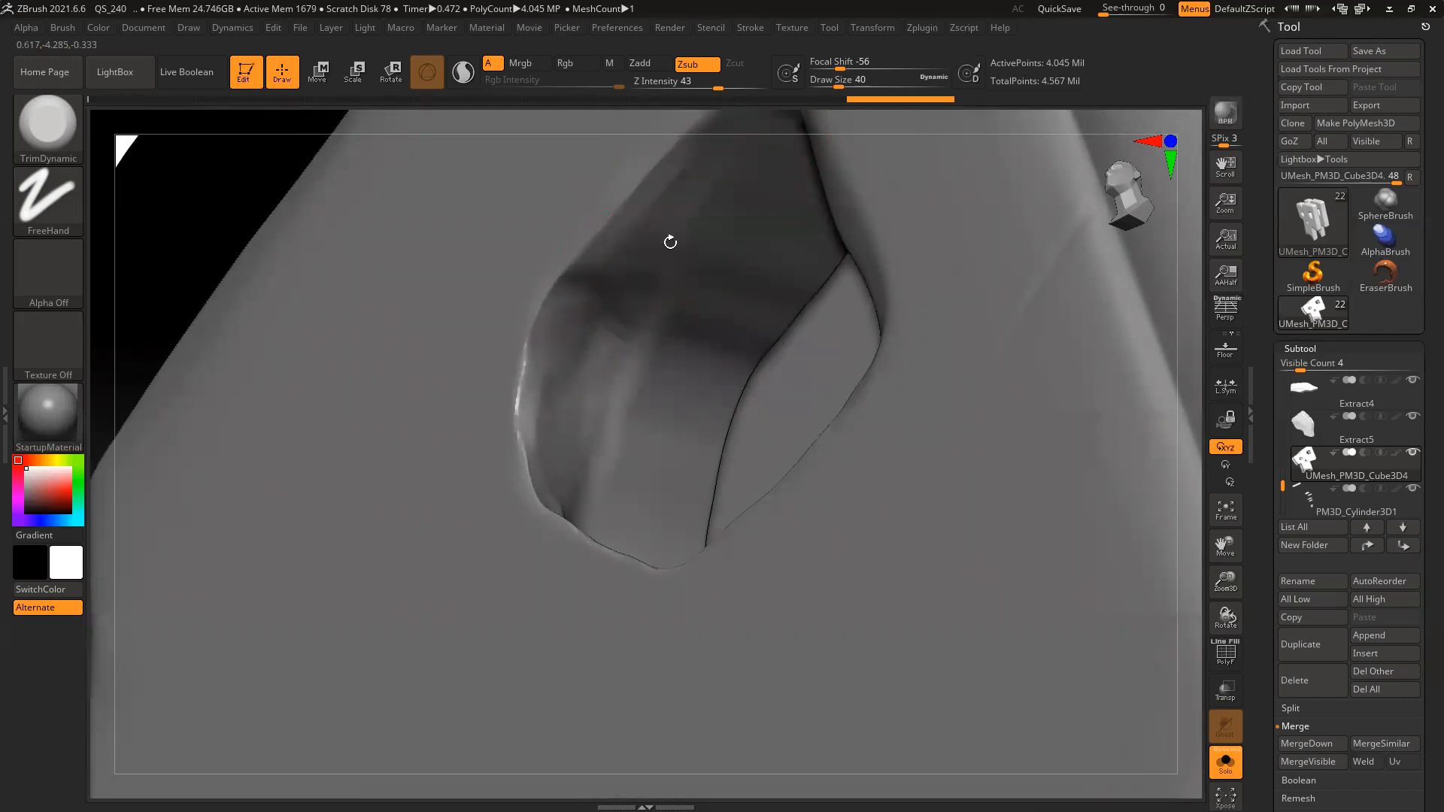
Trim the upper rim and corners of the larger eye cutout into irregular facets
right_drag(670, 243, 798, 149)
right_drag(863, 114, 548, 243)
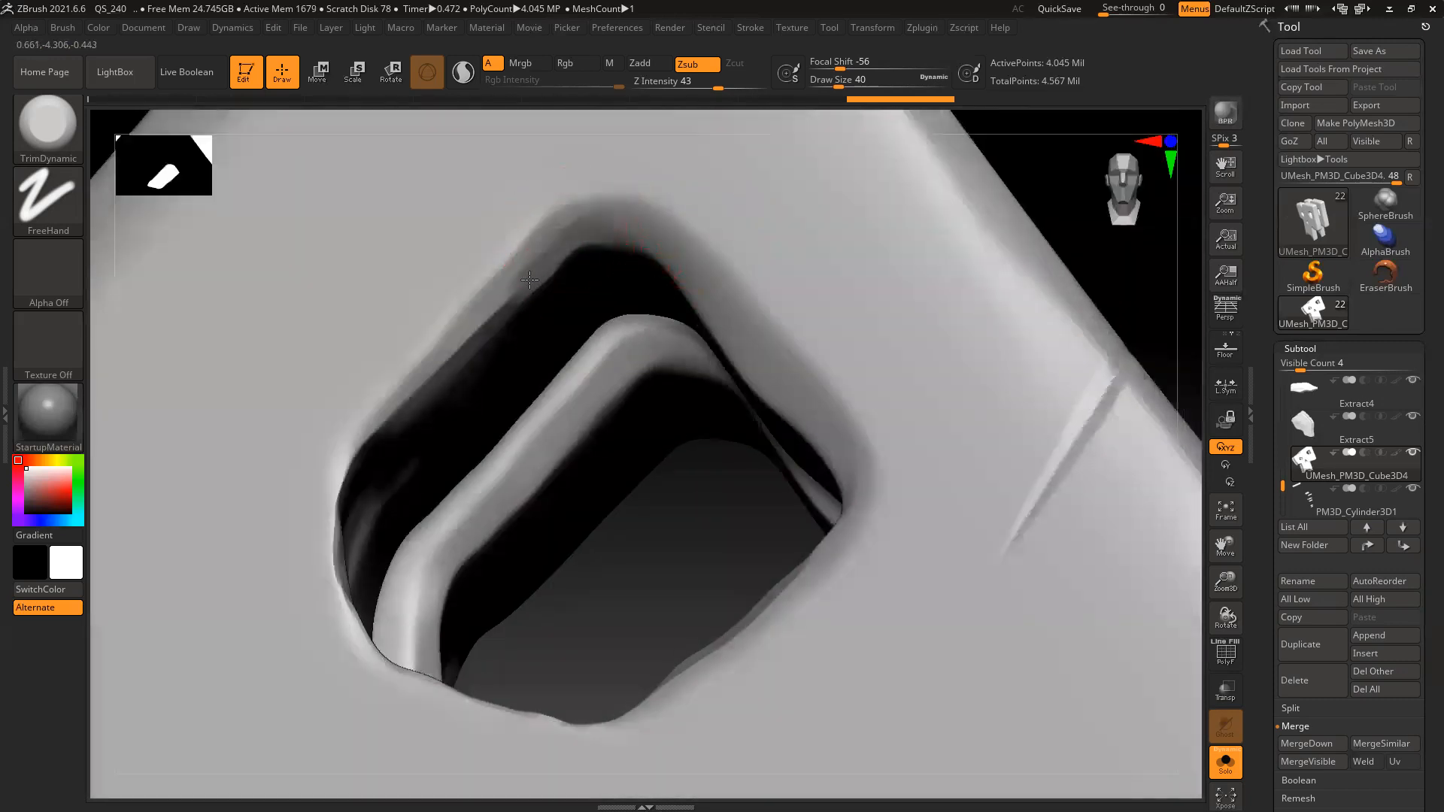
mouse_move(498, 306)
mouse_down()
mouse_move(395, 418)
mouse_move(563, 275)
mouse_move(396, 425)
mouse_move(457, 376)
mouse_move(460, 388)
mouse_up()
mouse_move(534, 314)
mouse_down()
mouse_move(427, 400)
mouse_move(543, 303)
mouse_up()
drag(1093, 180, 972, 159)
drag(589, 258, 593, 246)
drag(590, 247, 487, 310)
mouse_move(486, 312)
mouse_down()
mouse_move(555, 263)
mouse_move(531, 244)
mouse_move(552, 235)
mouse_up()
drag(1016, 177, 1151, 160)
mouse_move(639, 250)
mouse_down()
mouse_move(811, 357)
mouse_move(682, 299)
mouse_move(656, 316)
mouse_move(888, 424)
mouse_move(901, 406)
mouse_up()
Flatten the rim and inner wall on the remaining side of the larger eye cutout
drag(1054, 197, 1151, 233)
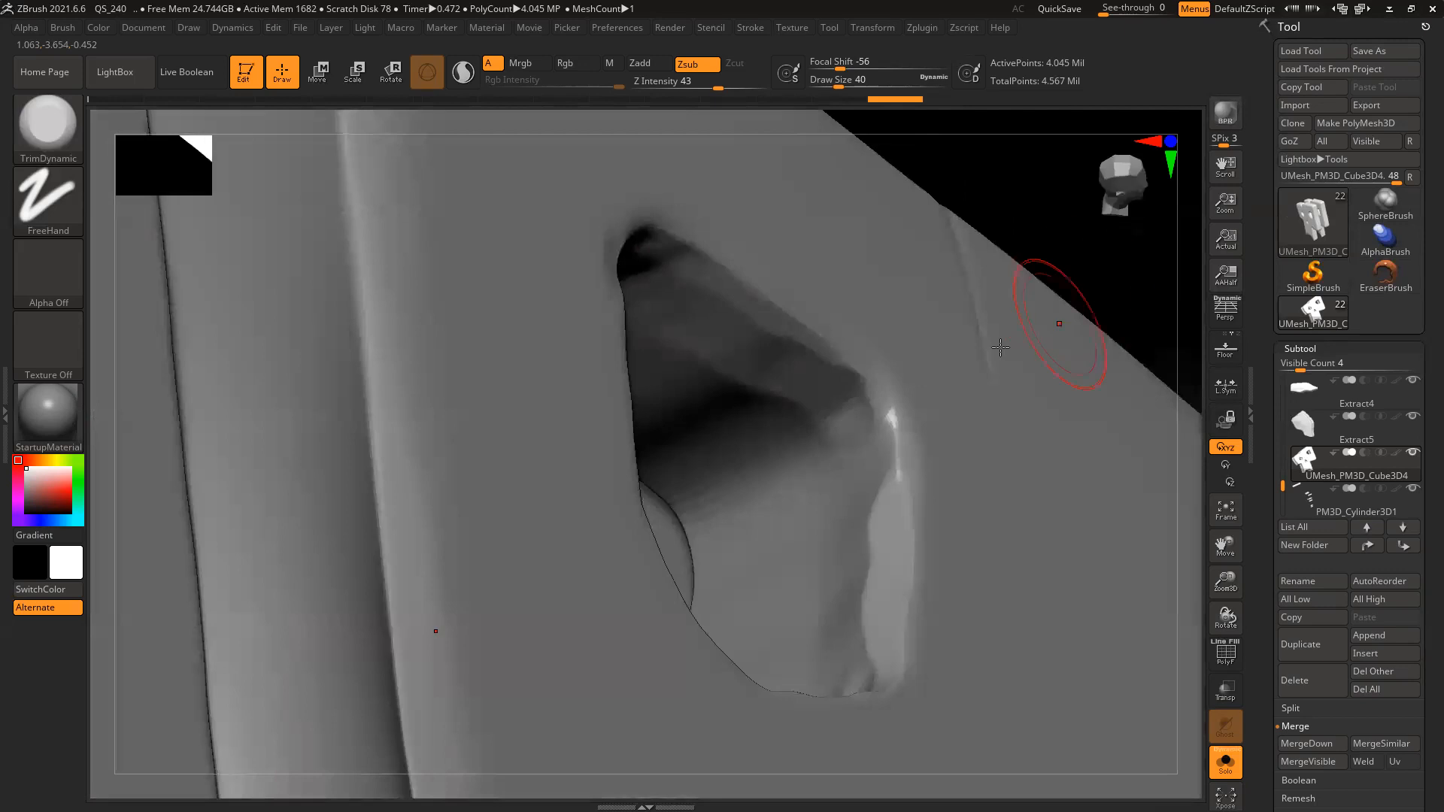
drag(832, 416, 861, 444)
mouse_move(879, 446)
mouse_down()
mouse_move(887, 398)
mouse_move(775, 342)
mouse_move(858, 416)
mouse_up()
mouse_move(866, 490)
mouse_down()
mouse_move(865, 556)
mouse_move(868, 531)
mouse_up()
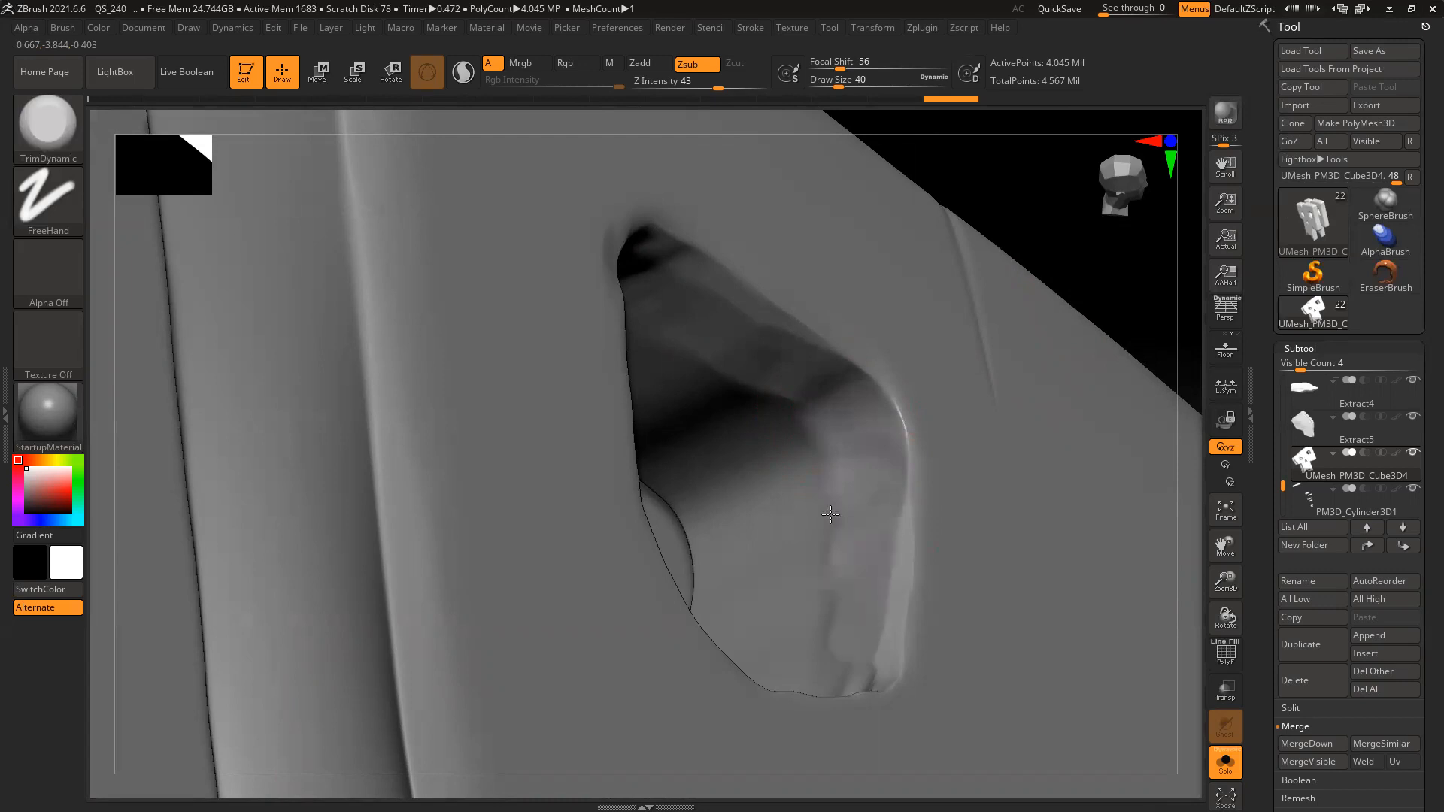
mouse_move(873, 617)
mouse_down()
mouse_move(783, 409)
mouse_move(737, 376)
mouse_up()
Chip the front plate's long outer side edge from the cheek corner up to beside the larger eye cutout
key(ctrl)
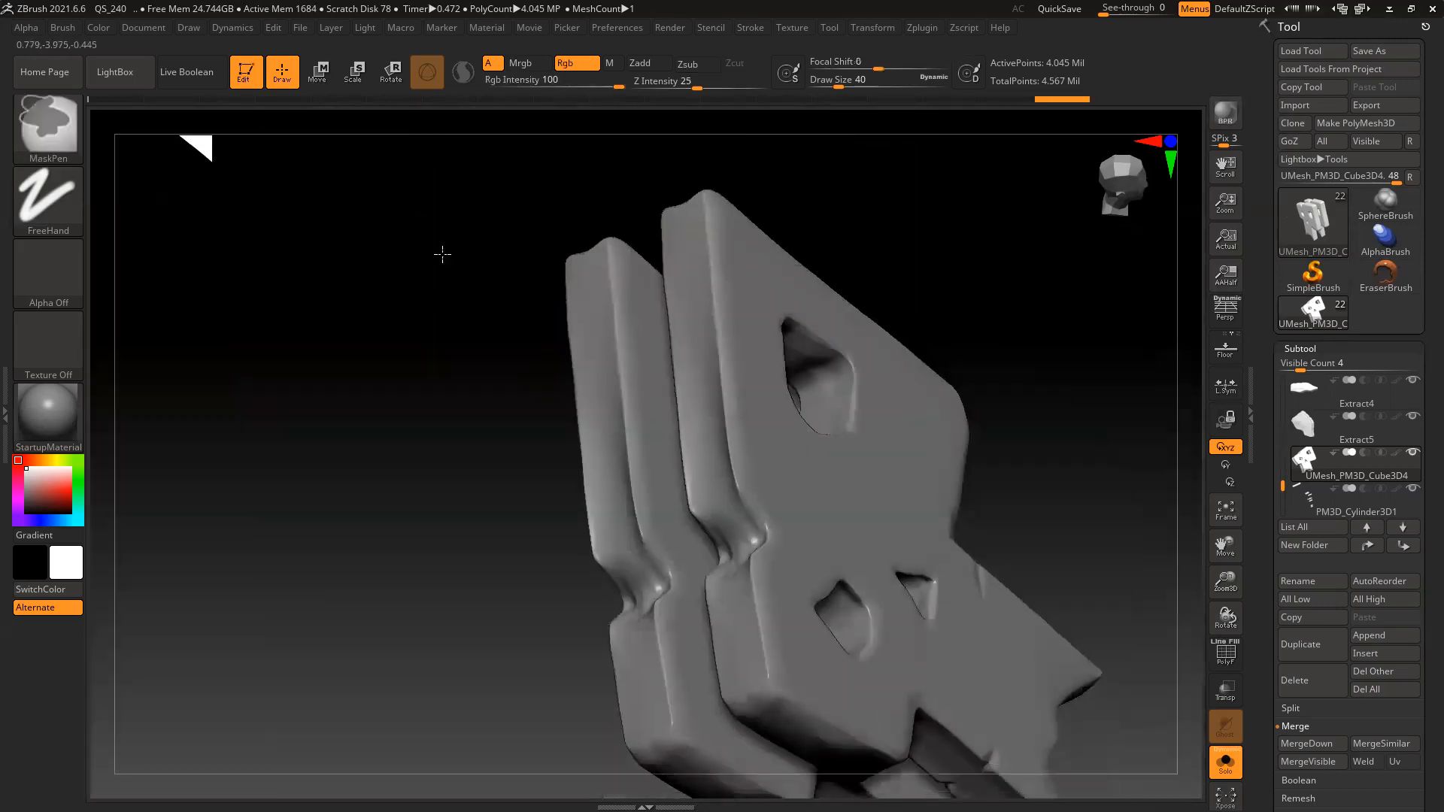
ctrl+right_drag(443, 255, 443, 235)
right_drag(1038, 413, 593, 660)
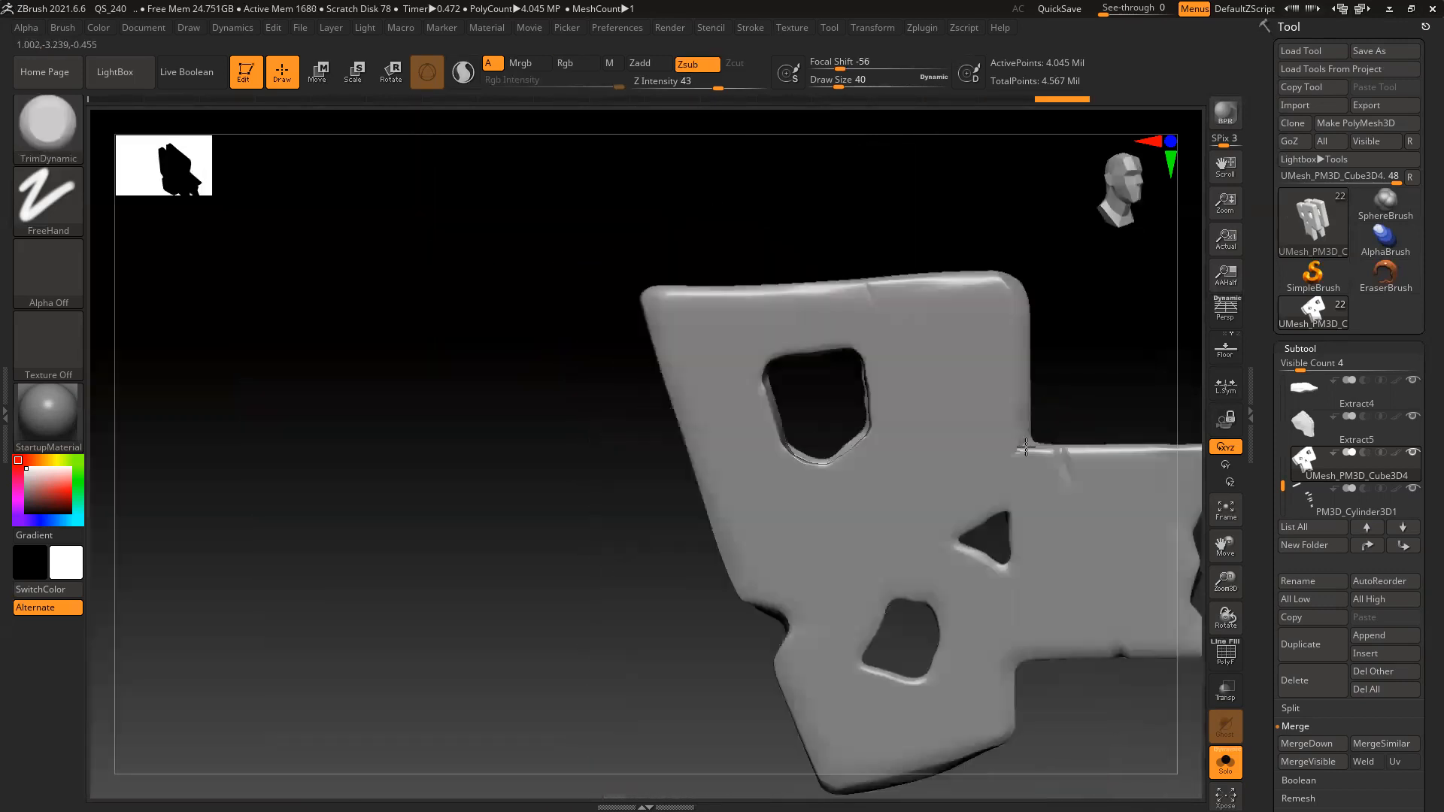
mouse_move(488, 695)
right_down()
mouse_move(584, 467)
mouse_move(896, 648)
mouse_move(1049, 509)
mouse_move(941, 458)
mouse_move(477, 542)
mouse_move(728, 578)
right_up()
mouse_move(1041, 632)
right_down()
mouse_move(896, 635)
mouse_move(854, 563)
mouse_move(948, 613)
mouse_move(893, 609)
mouse_move(952, 741)
right_up()
mouse_move(1108, 687)
ctrl+right_down()
mouse_move(1019, 393)
mouse_move(1007, 406)
ctrl+right_up()
right_drag(1023, 548, 656, 361)
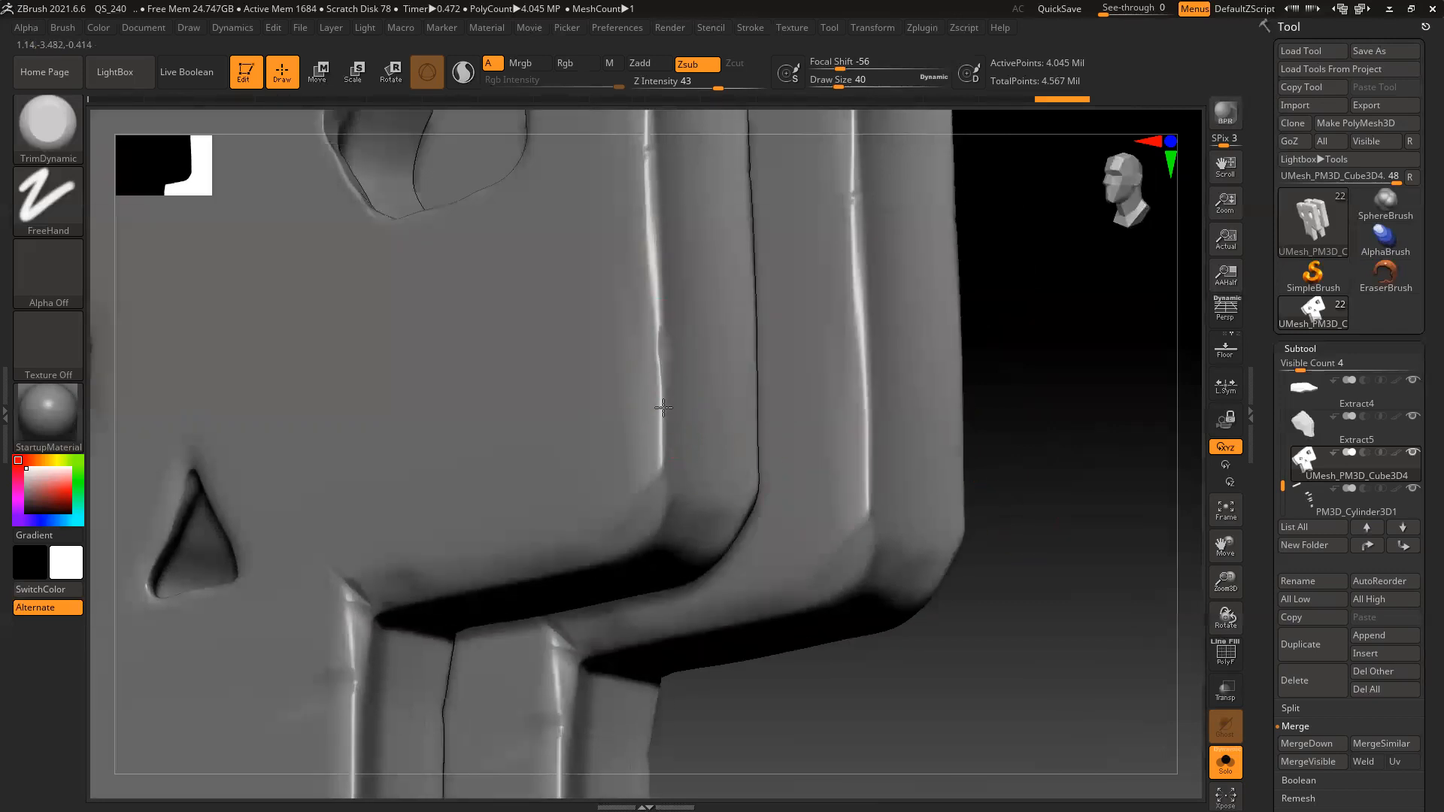
drag(667, 448, 671, 425)
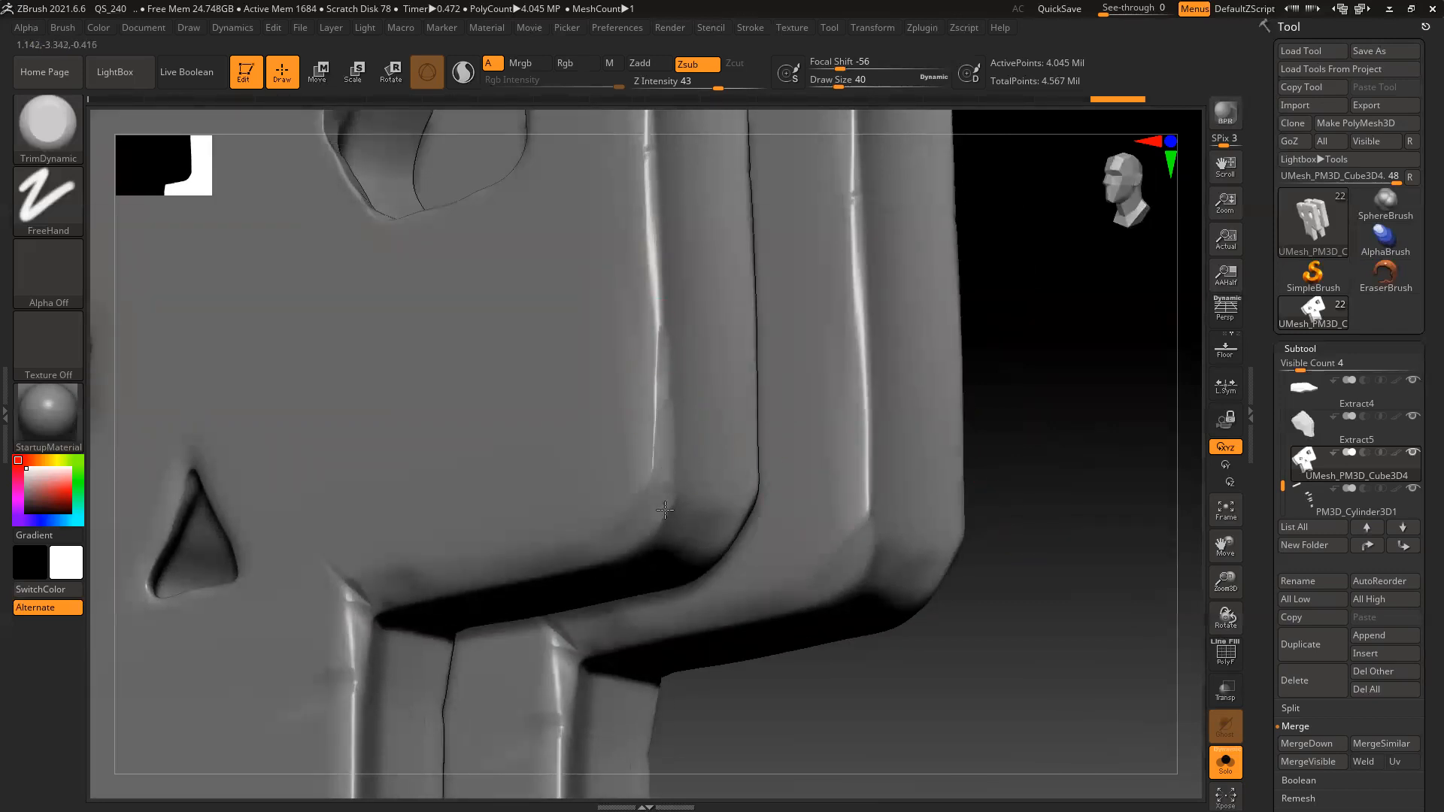
mouse_move(916, 410)
right_down()
mouse_move(987, 506)
mouse_move(583, 273)
right_up()
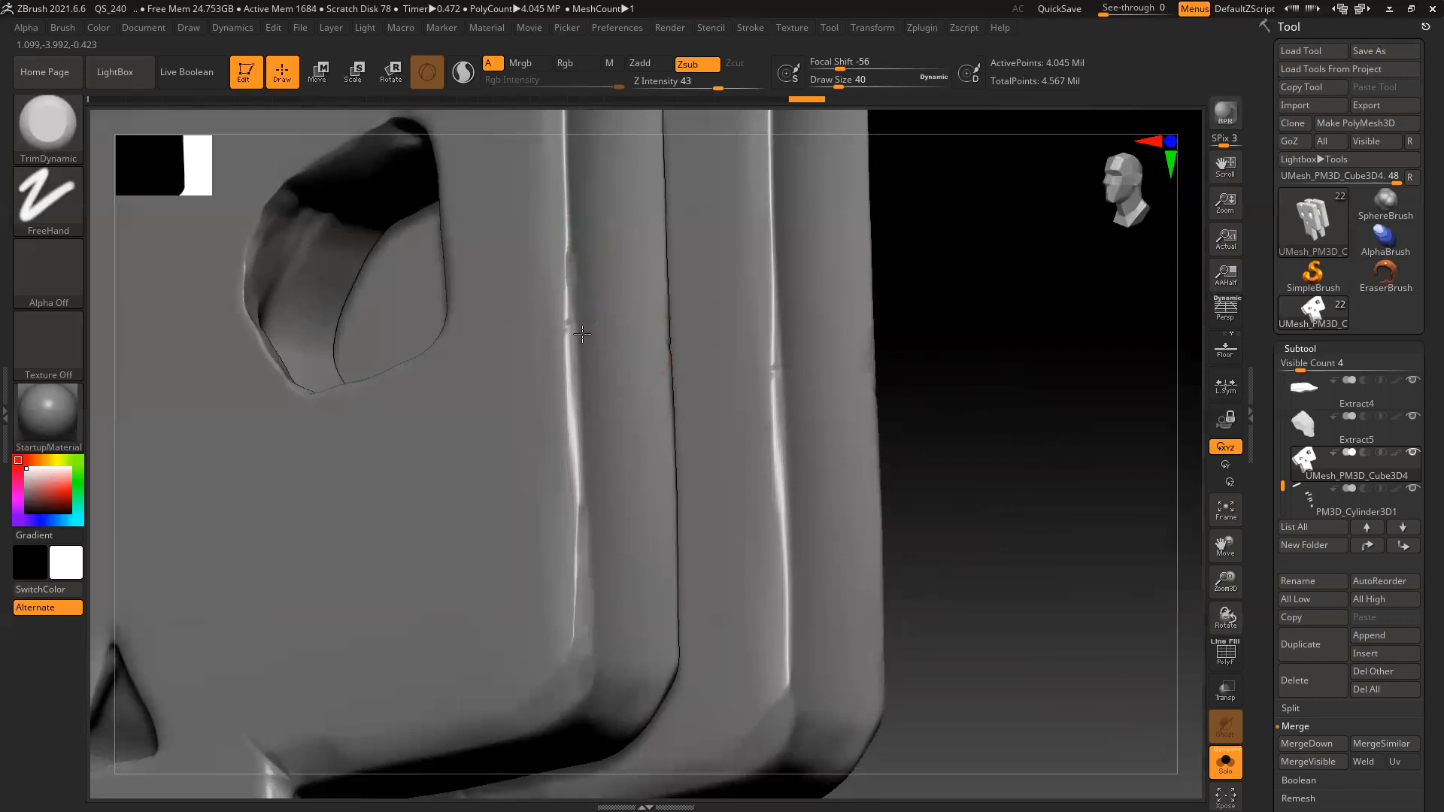
drag(572, 387, 581, 505)
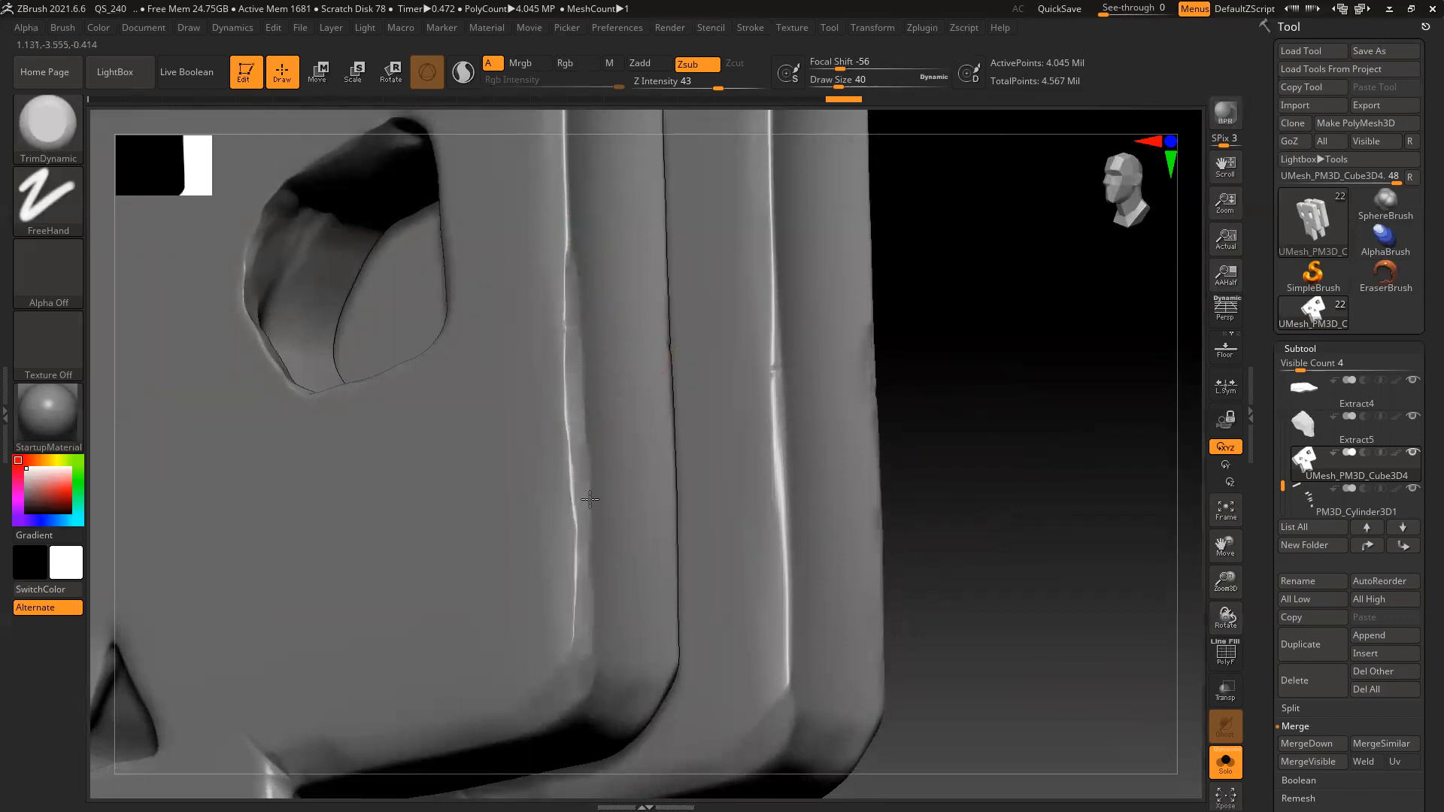
drag(580, 215, 577, 242)
Continue roughening the long outer side edge from the larger eye cutout up to the top corner
alt+drag(975, 307, 985, 554)
drag(587, 442, 584, 485)
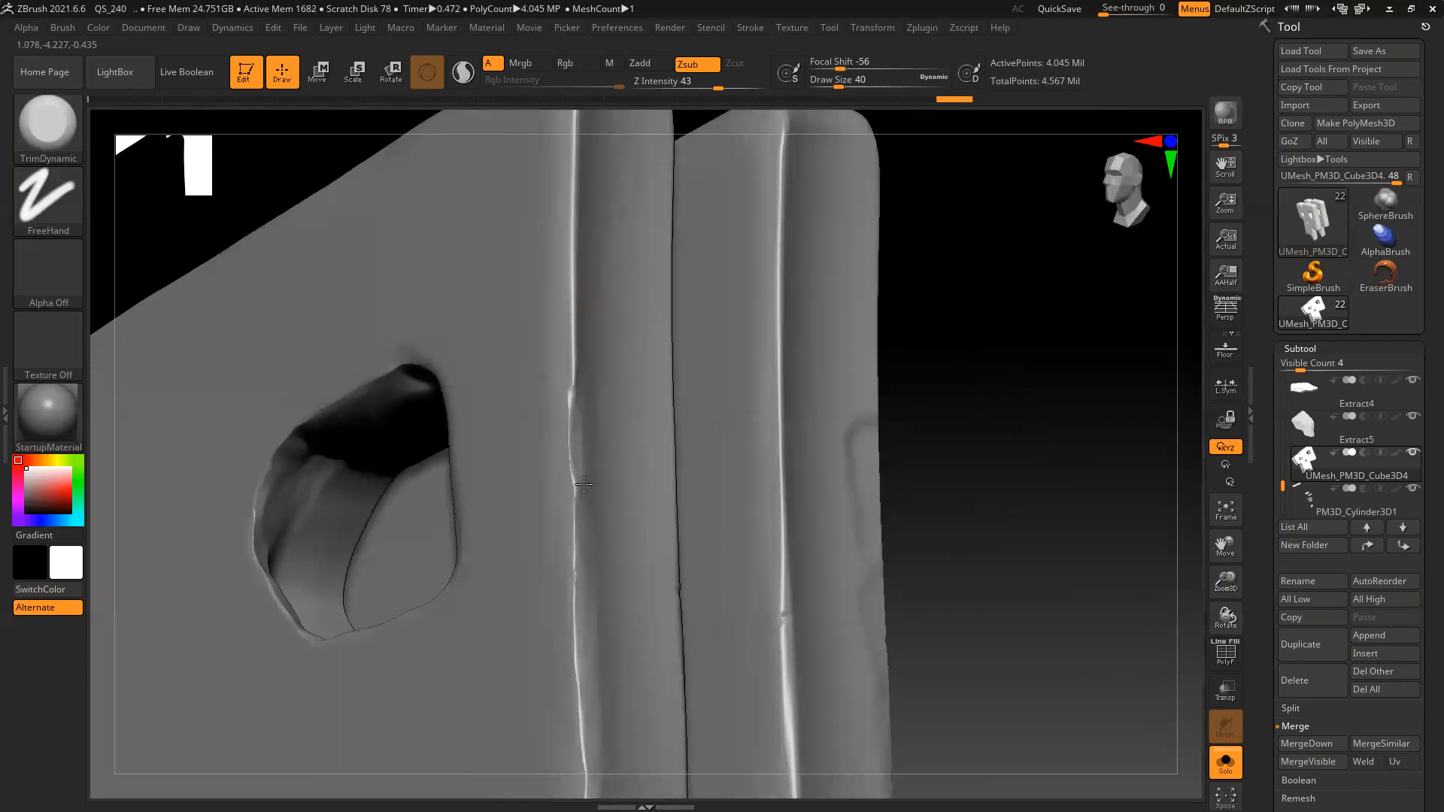
drag(584, 356, 568, 215)
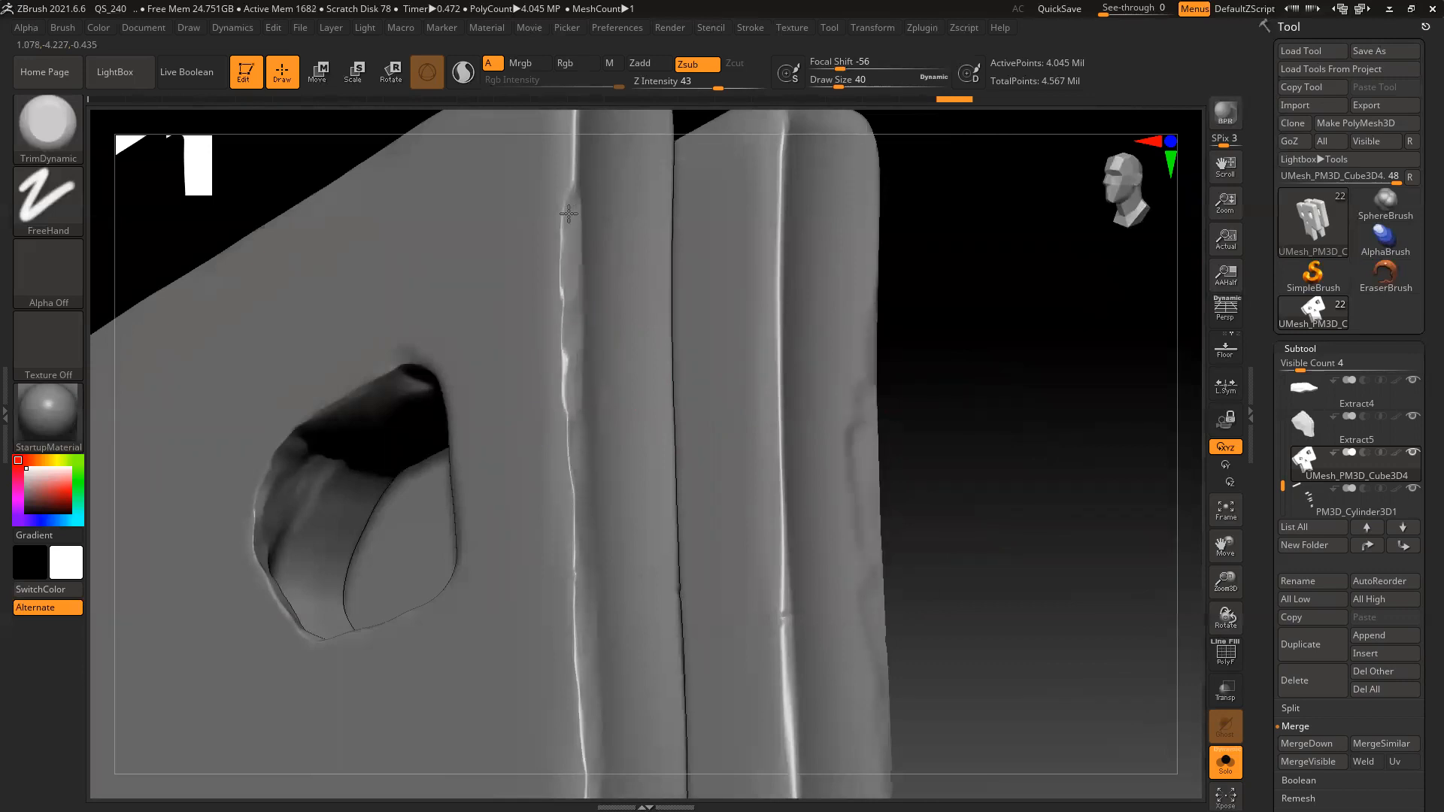
drag(893, 283, 893, 452)
drag(546, 258, 548, 237)
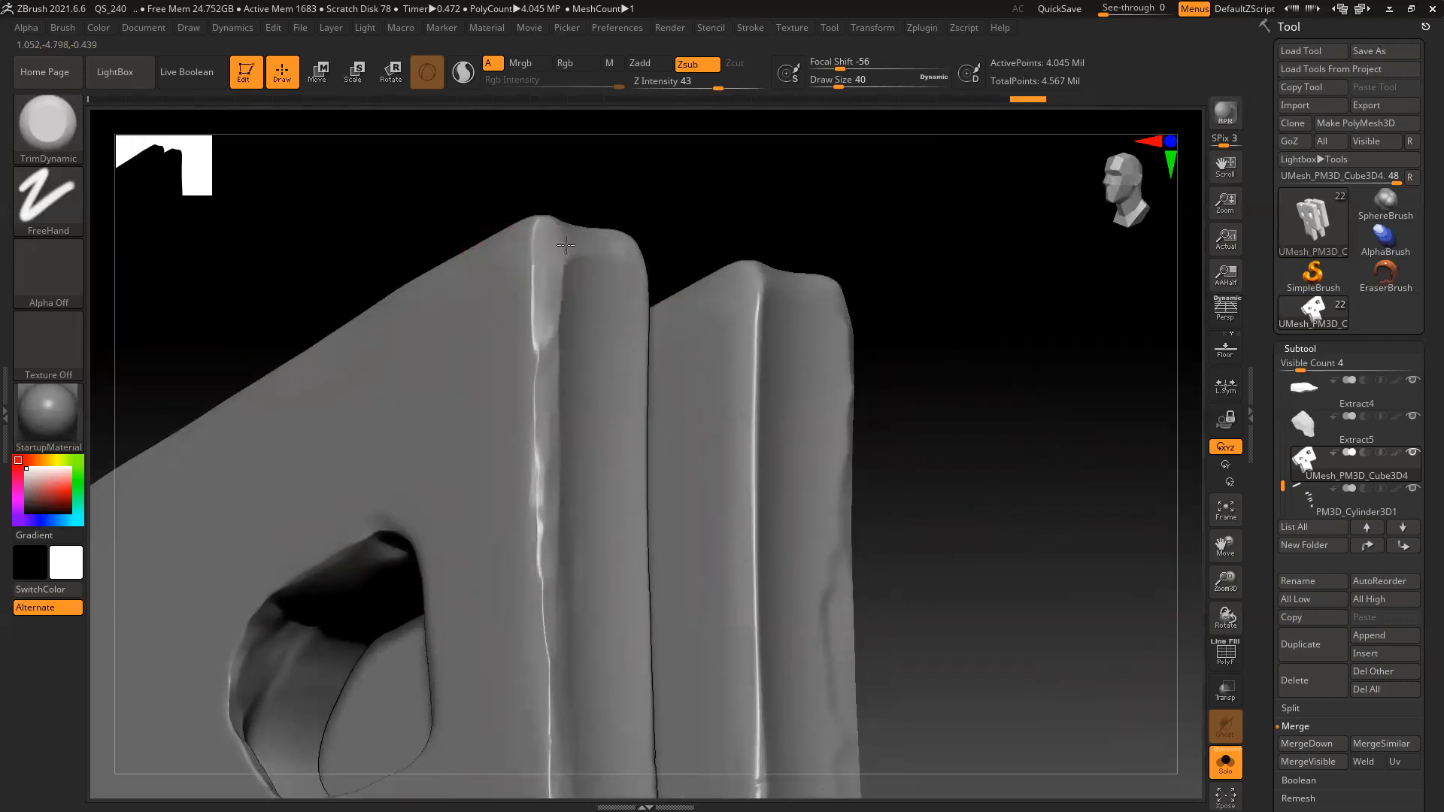
mouse_move(562, 287)
mouse_down()
mouse_move(579, 321)
mouse_move(565, 421)
mouse_up()
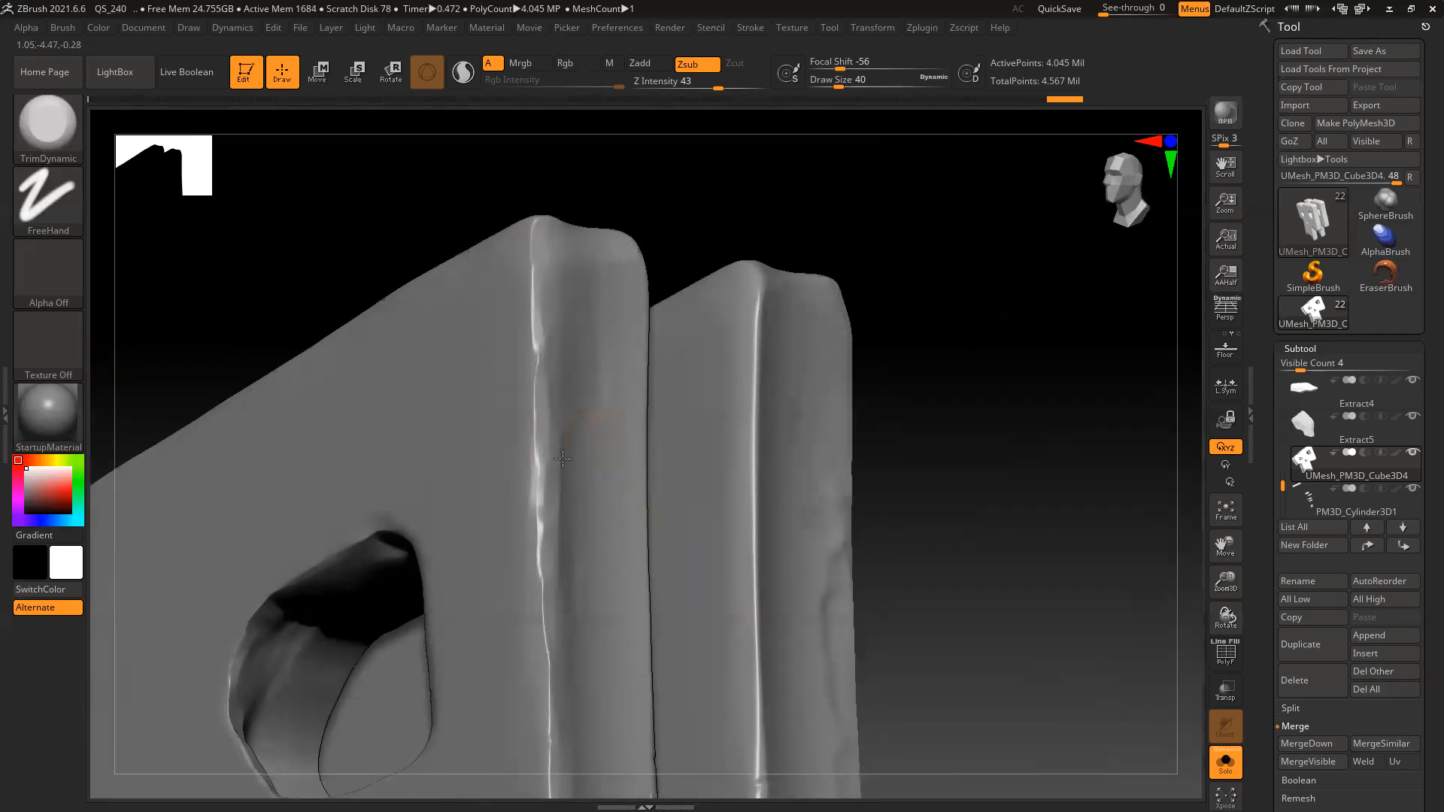
Bevel the front plate's top corner and the top edge above the larger eye cutout
mouse_move(712, 203)
mouse_down()
mouse_move(887, 255)
mouse_move(884, 319)
mouse_move(553, 314)
mouse_up()
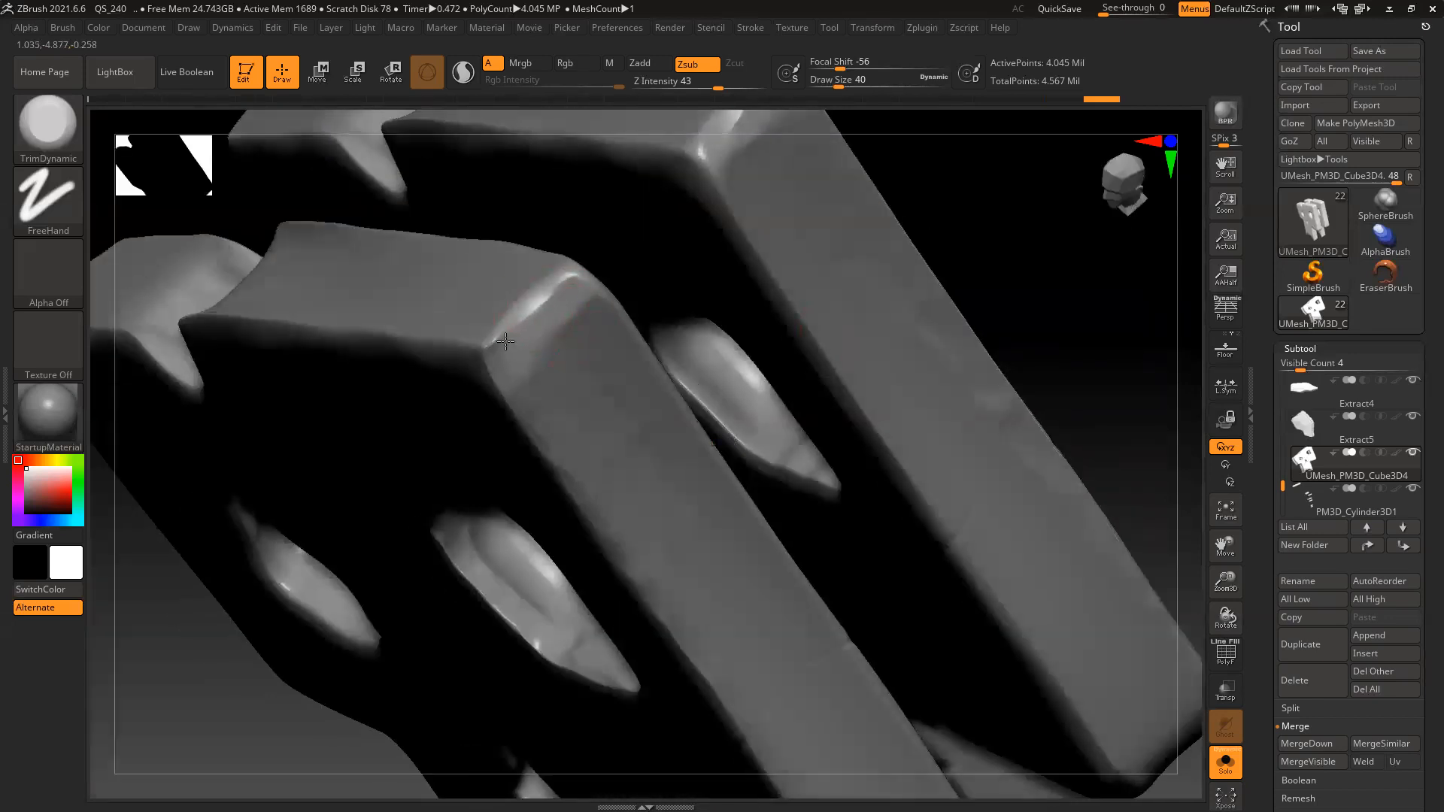
mouse_move(957, 248)
mouse_down()
mouse_move(1061, 271)
mouse_move(301, 313)
mouse_move(433, 344)
mouse_up()
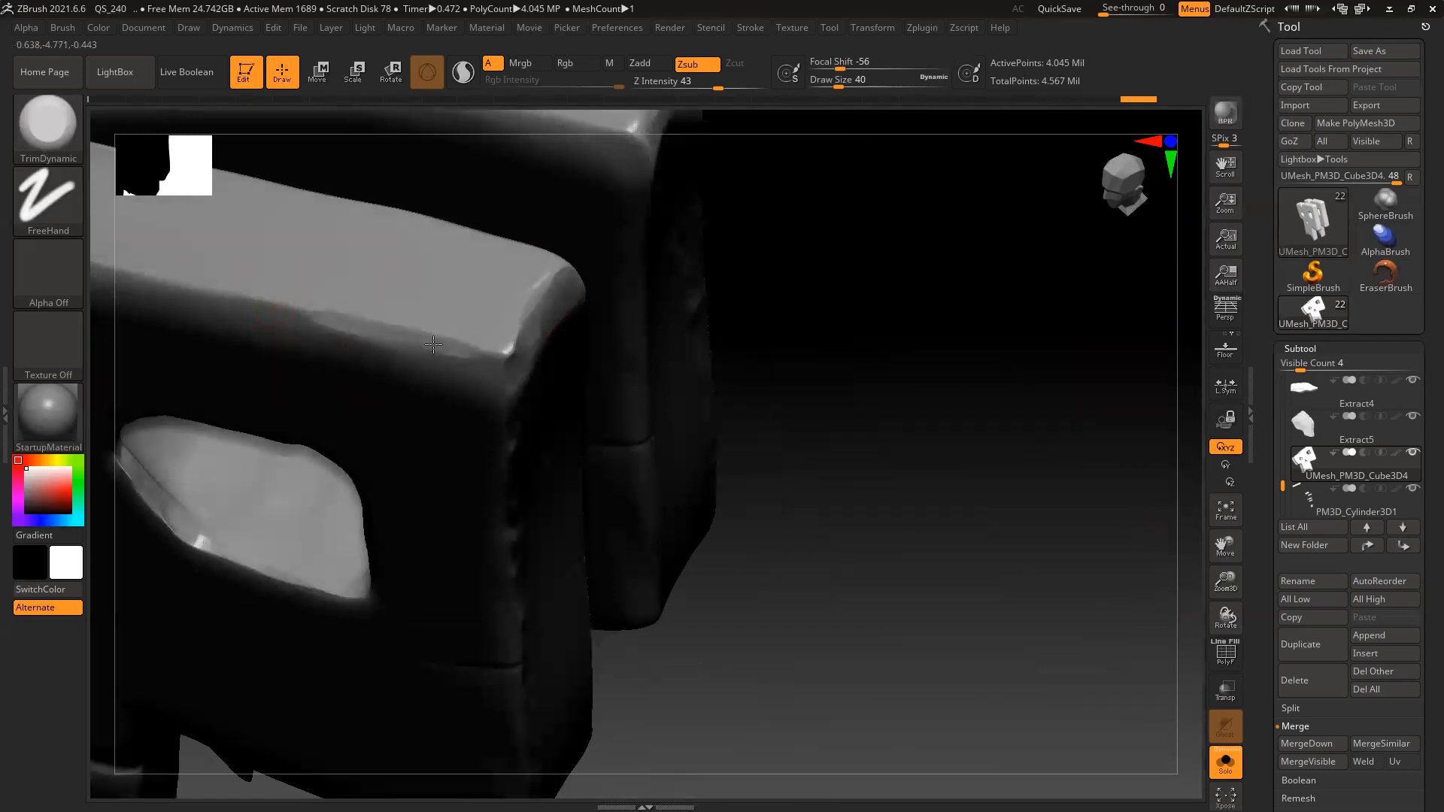
drag(262, 299, 479, 346)
alt+drag(714, 361, 912, 379)
mouse_move(241, 261)
mouse_down()
mouse_move(347, 292)
mouse_move(198, 253)
mouse_move(420, 308)
mouse_up()
drag(505, 321, 602, 324)
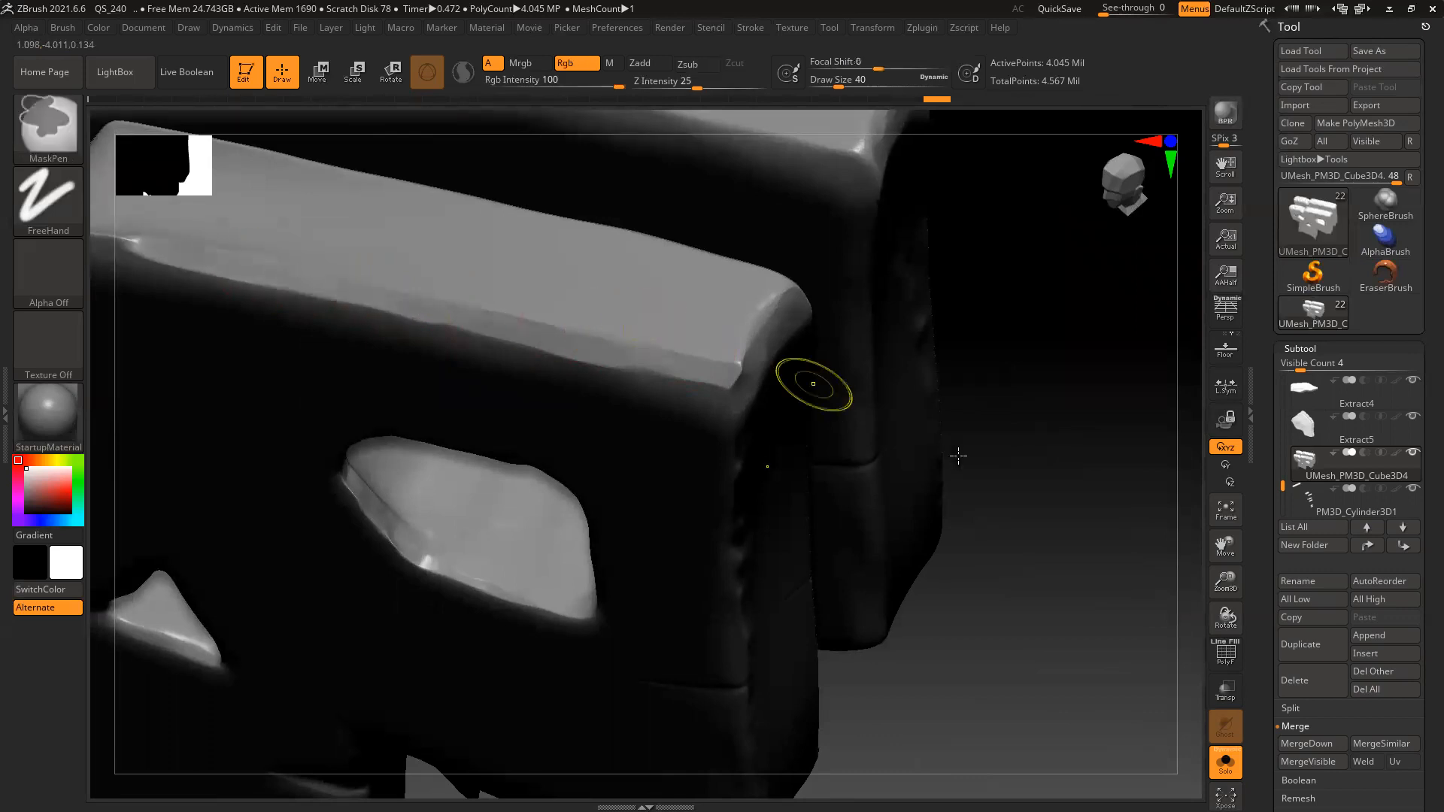
Change the document background from a gradient to a uniform dark gray
ctrl+right_drag(958, 454, 764, 419)
alt+drag(680, 491, 910, 631)
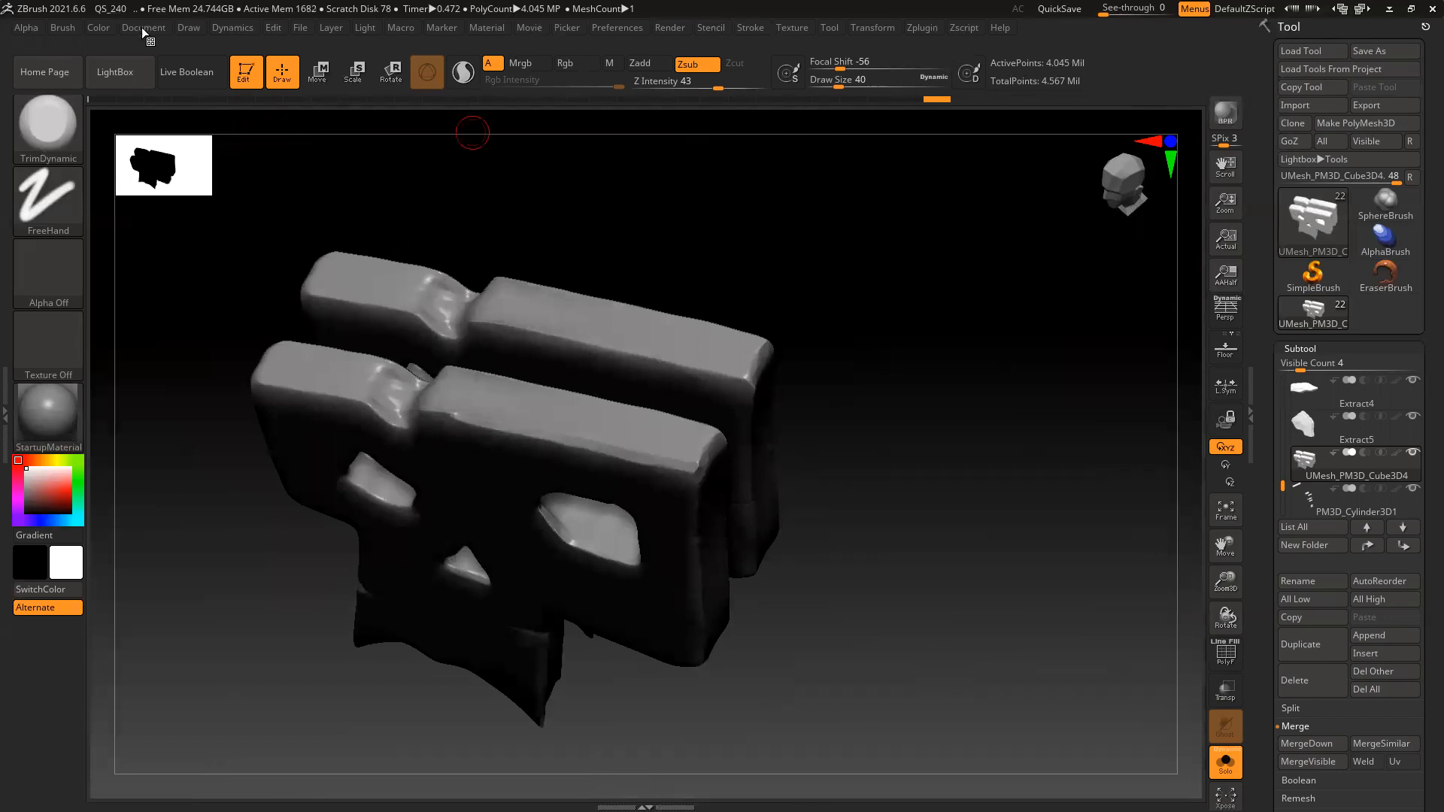
click(143, 27)
drag(165, 330, 134, 326)
Trim the front plate's notch and chip the top edge between the notch and the larger eye side
alt+drag(996, 599, 1147, 601)
ctrl+right_drag(615, 425, 680, 519)
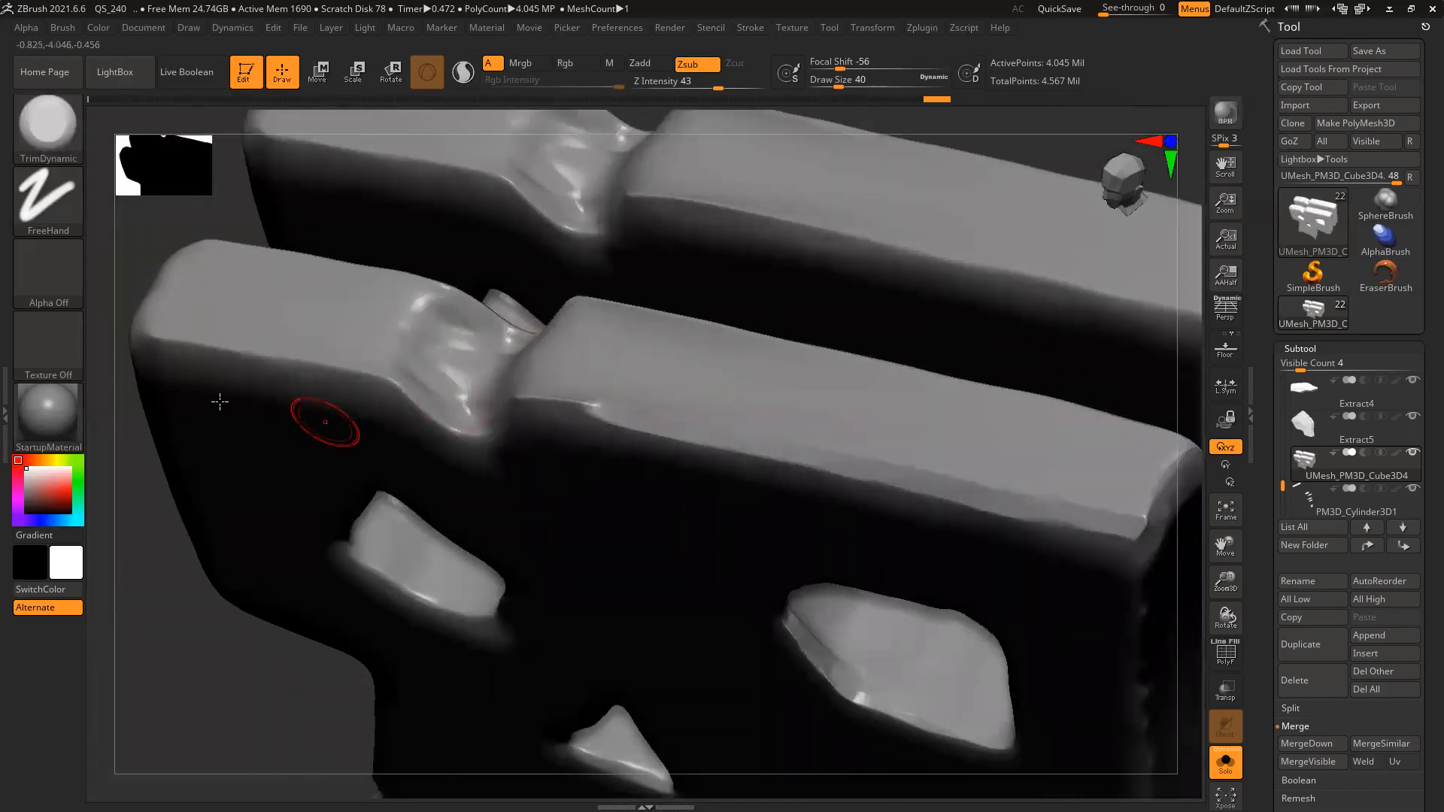
right_drag(162, 524, 594, 410)
drag(529, 399, 668, 409)
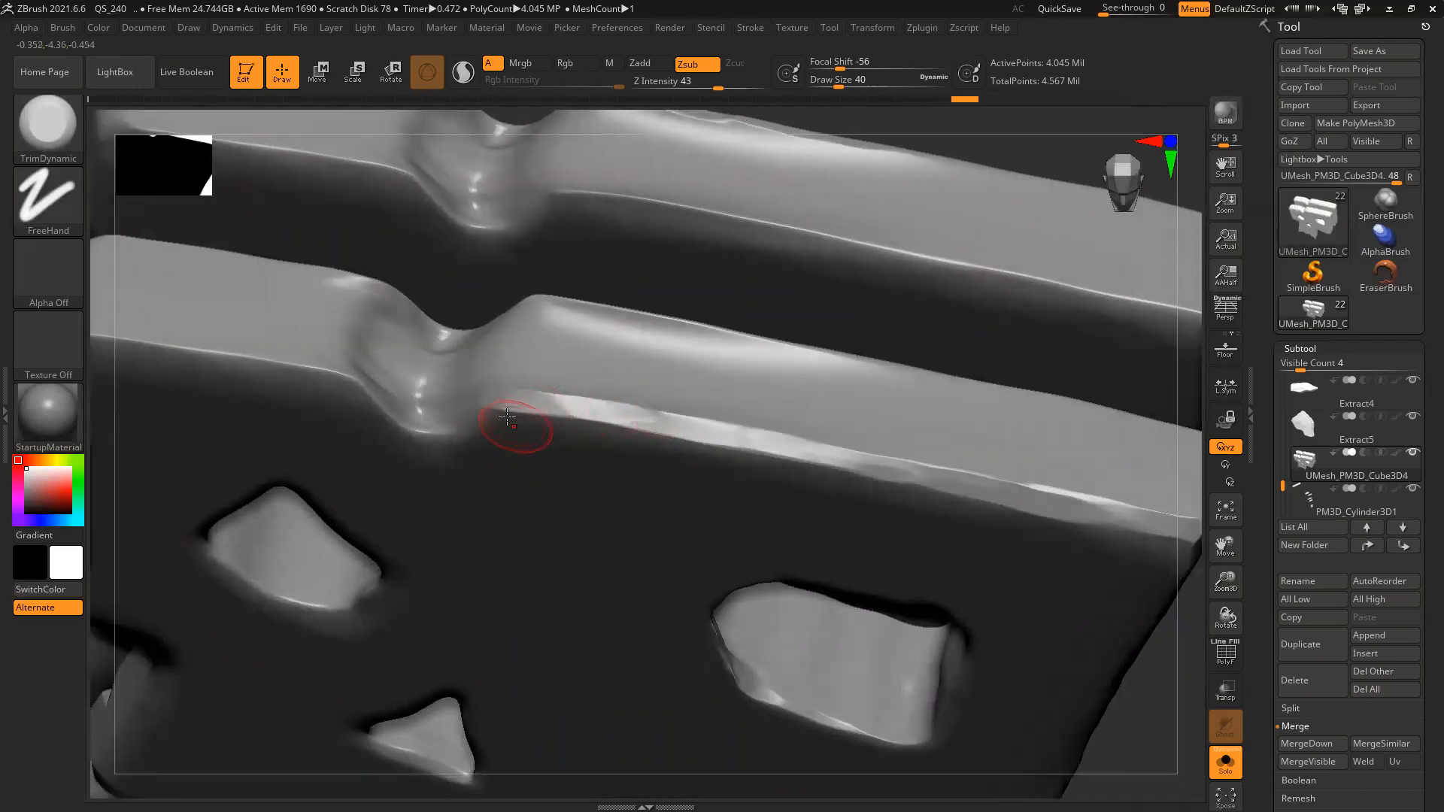
drag(437, 429, 353, 381)
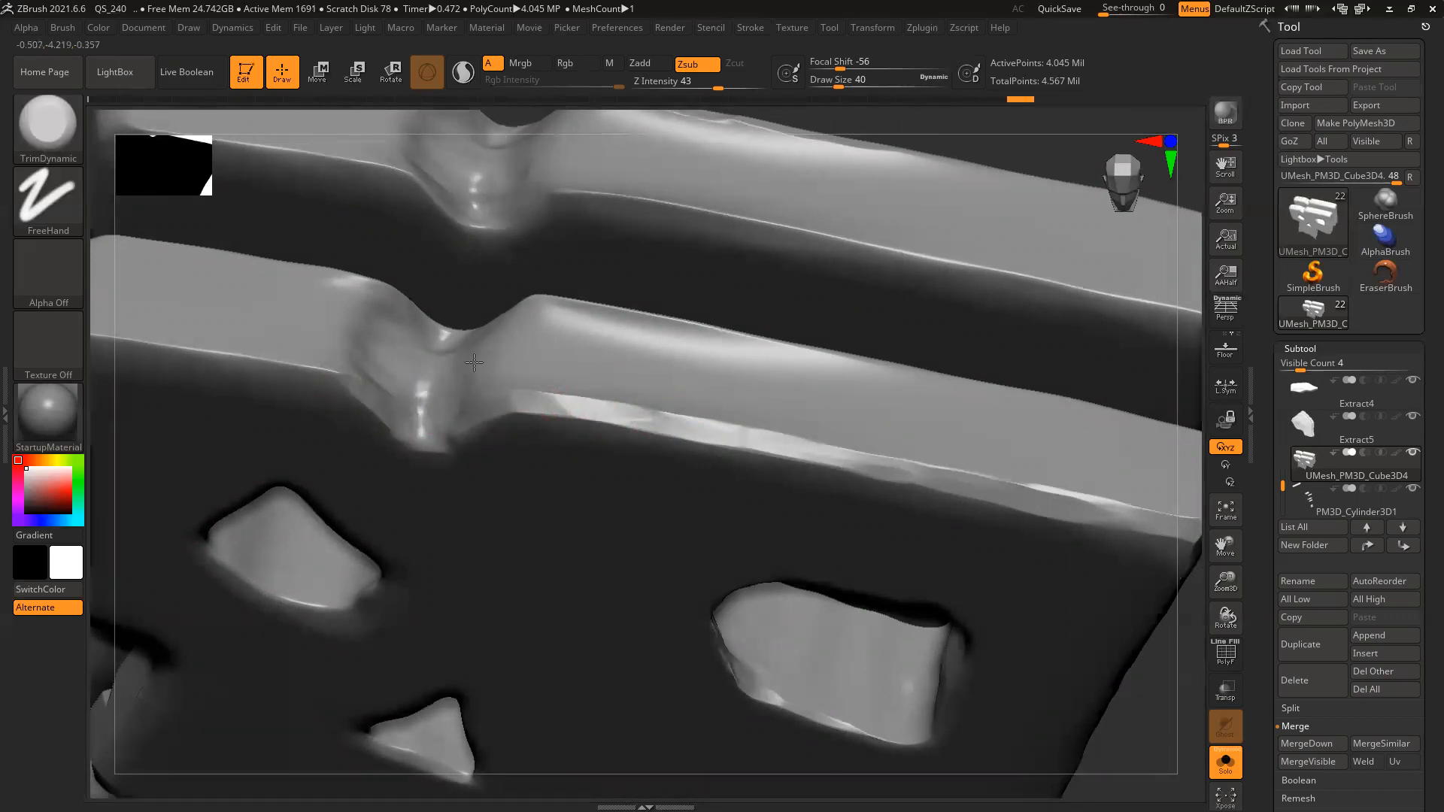
mouse_move(493, 406)
mouse_down()
mouse_move(498, 383)
mouse_move(632, 399)
mouse_move(575, 348)
mouse_up()
drag(626, 406, 778, 427)
drag(553, 405, 728, 423)
Chip the top edges on the smaller eye's side of the notch and along the rear of the top face
drag(220, 354, 332, 376)
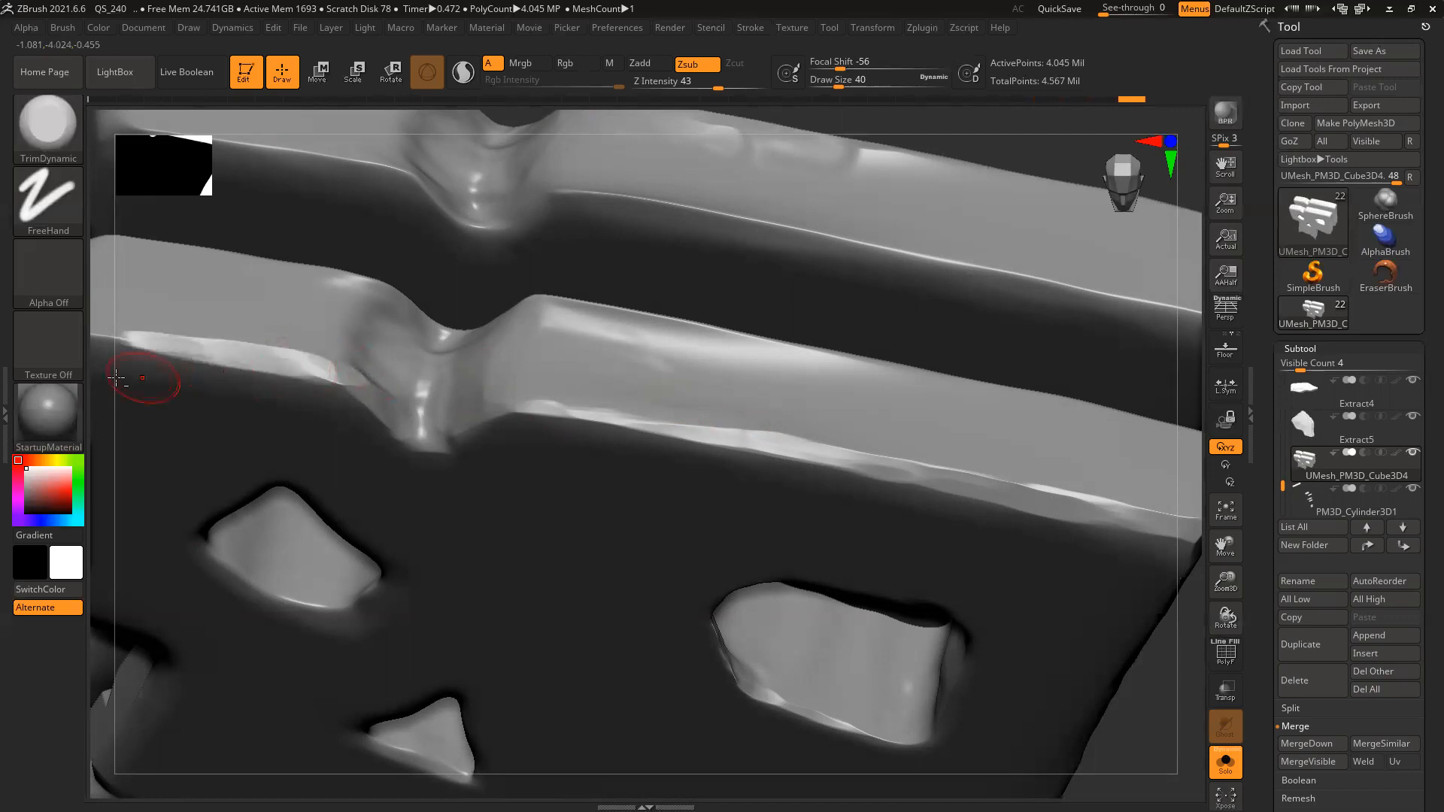
mouse_move(148, 379)
mouse_down()
mouse_move(477, 339)
mouse_move(393, 361)
mouse_up()
mouse_move(263, 331)
mouse_down()
mouse_move(241, 451)
mouse_move(252, 455)
mouse_up()
drag(423, 239, 686, 301)
mouse_move(846, 322)
mouse_down()
mouse_move(991, 342)
mouse_move(933, 339)
mouse_move(945, 350)
mouse_move(877, 331)
mouse_up()
Roughen the remaining top edges and the long side edge beside the larger eye, down to the cheek corner
alt+drag(899, 288, 583, 266)
mouse_move(800, 336)
mouse_down()
mouse_move(692, 325)
mouse_move(968, 379)
mouse_move(743, 318)
mouse_move(752, 353)
mouse_move(924, 396)
mouse_up()
drag(1048, 347, 959, 382)
mouse_move(826, 395)
mouse_down()
mouse_move(817, 429)
mouse_move(888, 401)
mouse_move(1129, 418)
mouse_up()
drag(973, 662, 726, 387)
drag(399, 343, 783, 376)
mouse_move(1000, 377)
mouse_down()
mouse_move(846, 376)
mouse_move(937, 382)
mouse_up()
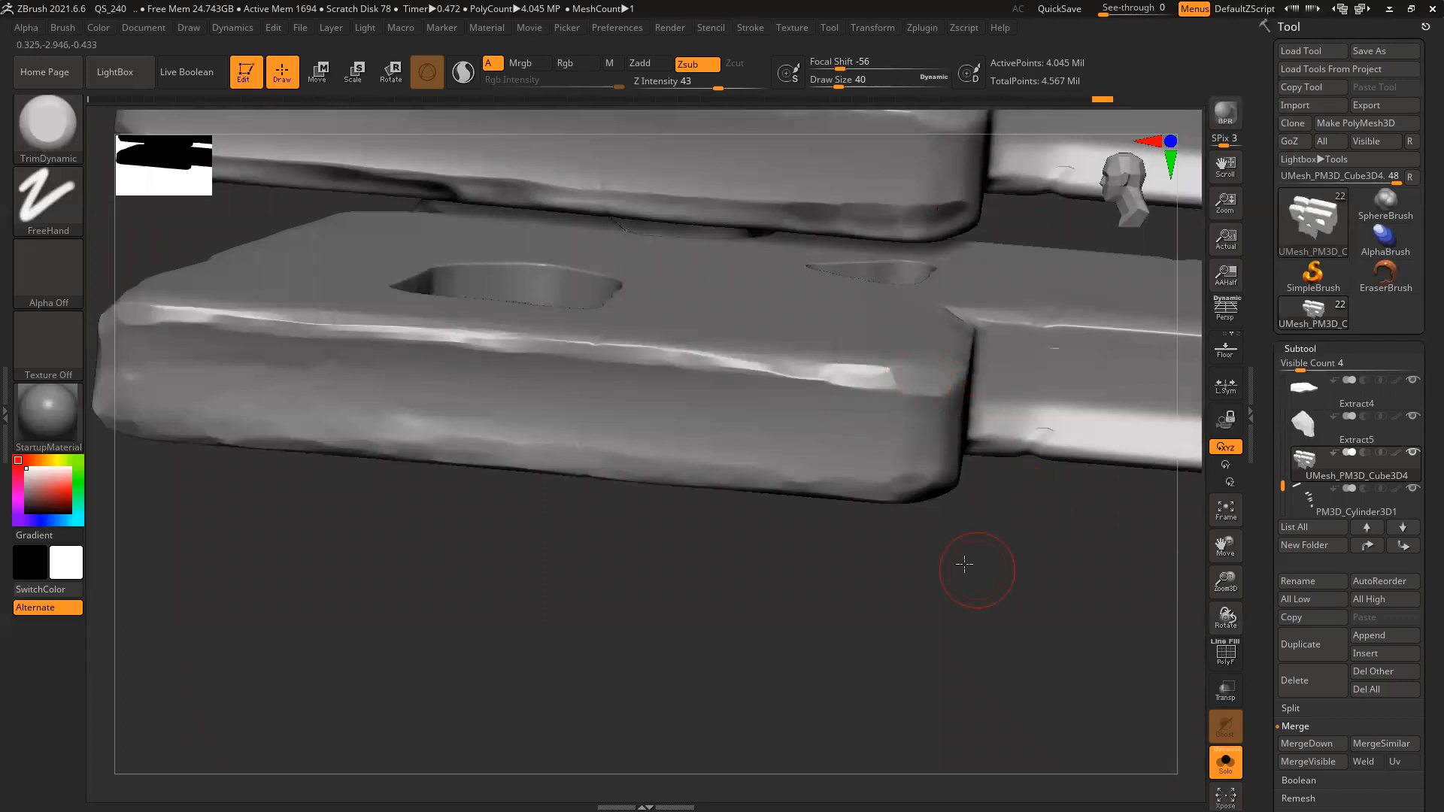
Trim the cheek corner and the edges of the cheek's underside up to the jaw
drag(964, 564, 782, 558)
mouse_move(1039, 361)
mouse_down()
mouse_move(925, 387)
mouse_move(1091, 359)
mouse_up()
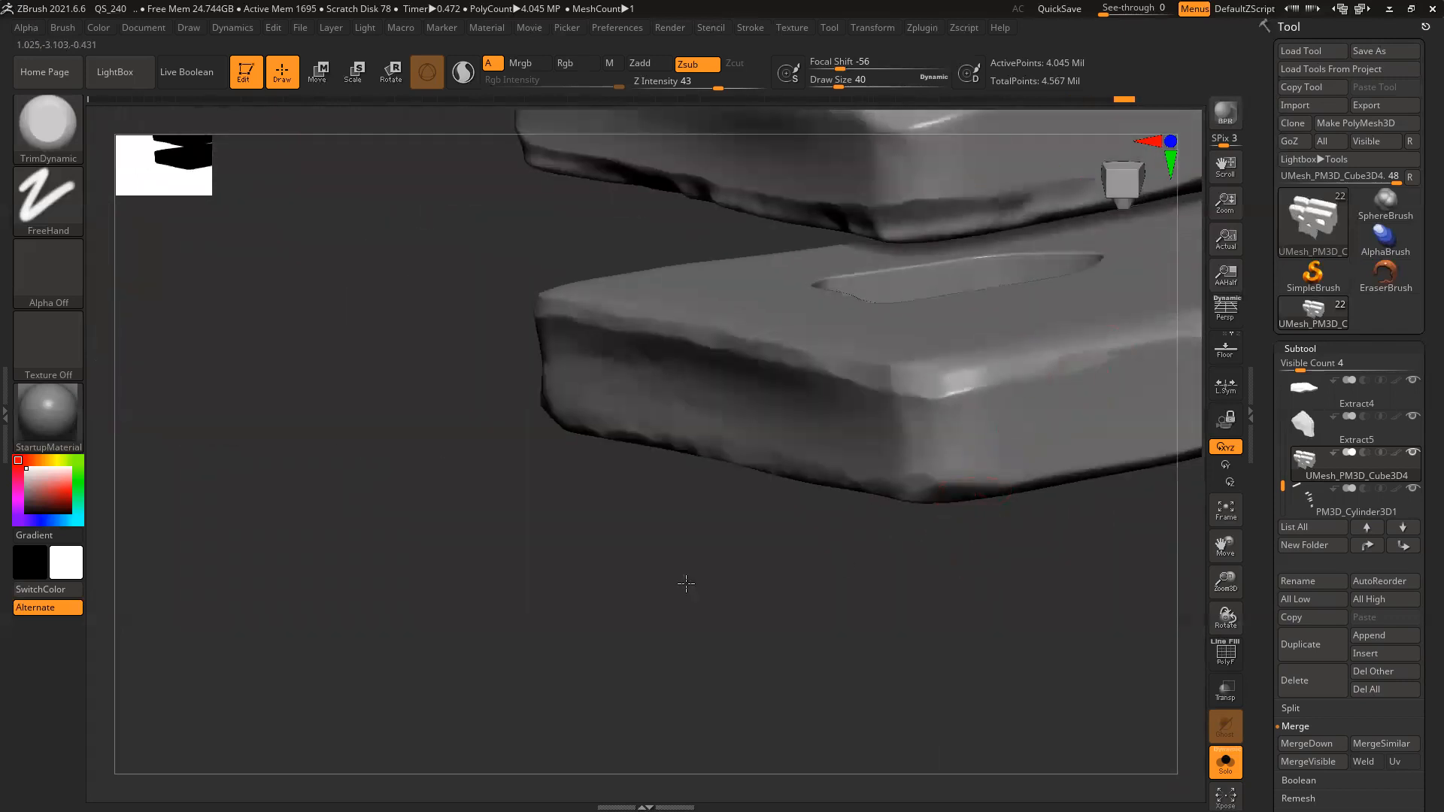
alt+drag(686, 584, 298, 628)
mouse_move(760, 371)
mouse_down()
mouse_move(804, 378)
mouse_move(732, 390)
mouse_move(790, 380)
mouse_up()
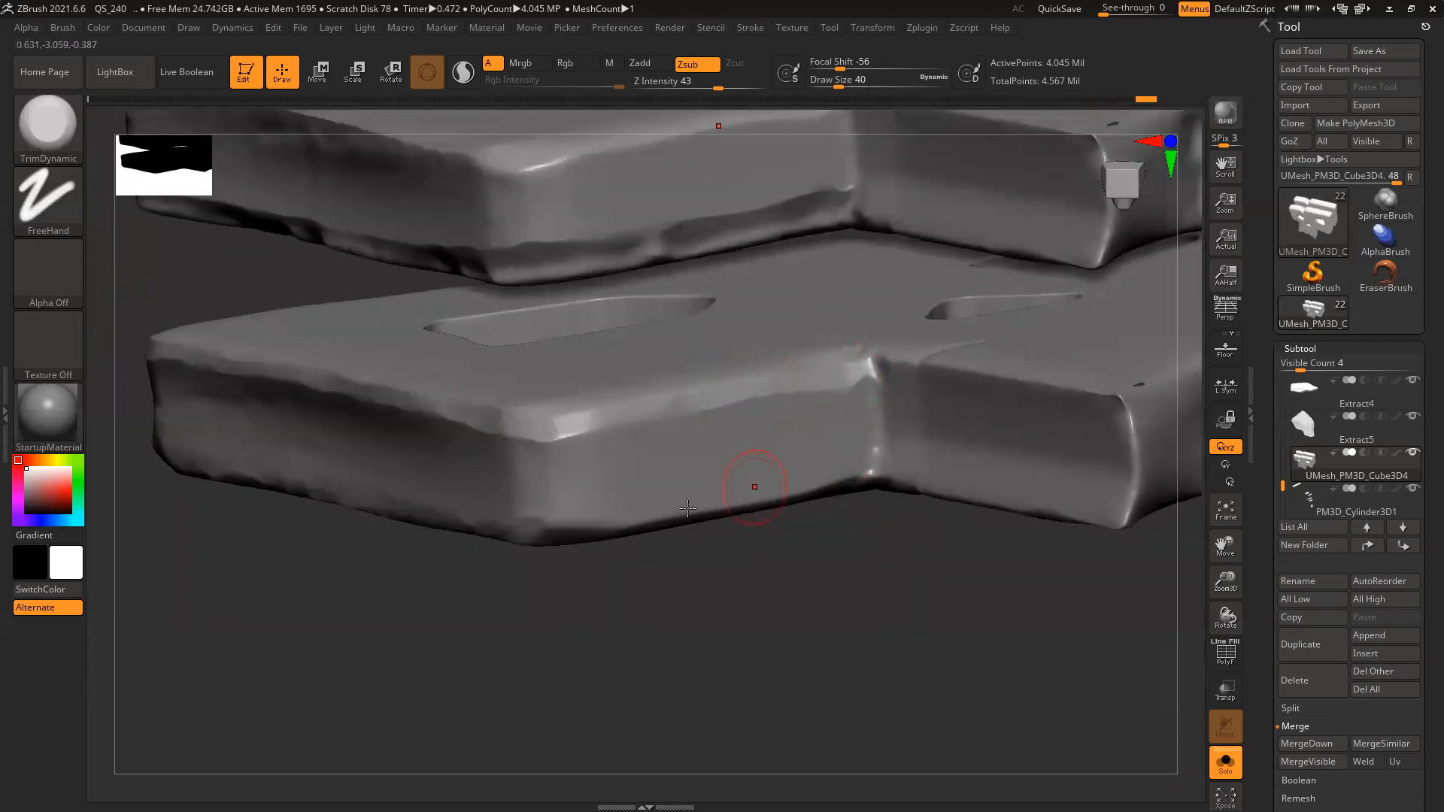
drag(627, 519, 783, 498)
Chip both long edges of the jaw's side beneath the larger eye and trim the edges of the jaw's jagged underside
mouse_move(867, 565)
alt+mouse_down()
mouse_move(820, 575)
mouse_move(978, 575)
alt+mouse_up()
mouse_move(553, 367)
mouse_down()
mouse_move(938, 410)
mouse_move(724, 398)
mouse_up()
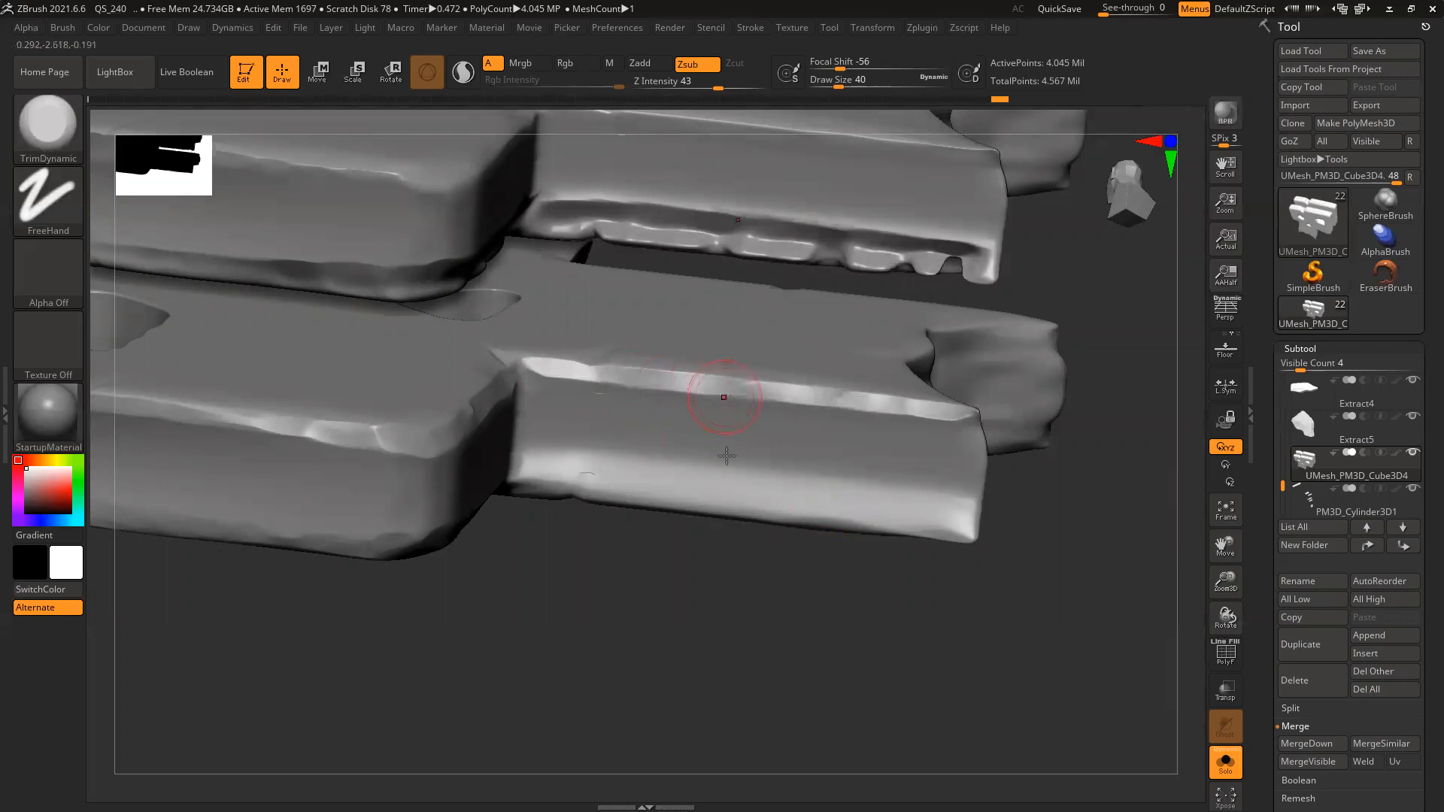
mouse_move(638, 558)
mouse_down()
mouse_move(541, 527)
mouse_move(647, 501)
mouse_move(943, 519)
mouse_up()
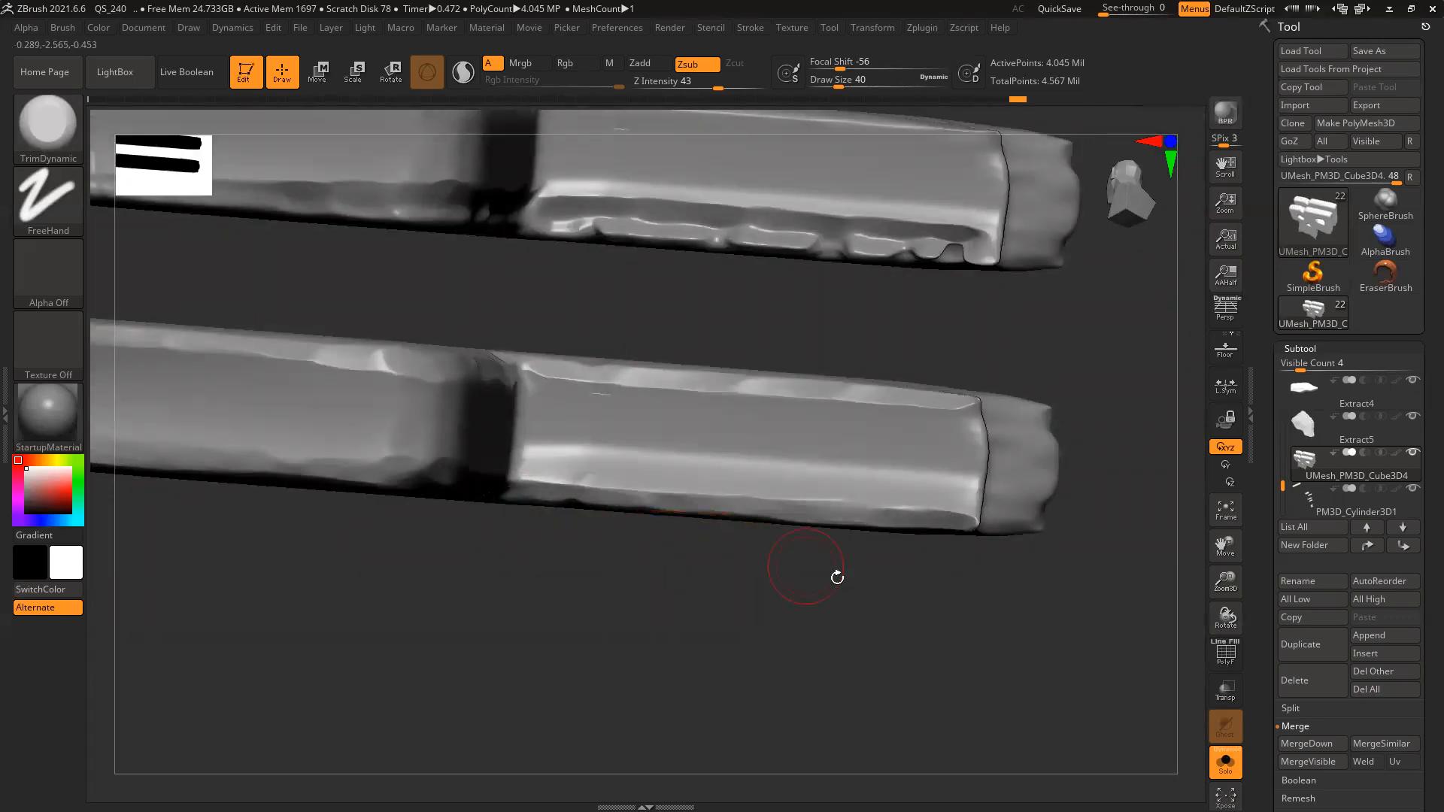
drag(837, 577, 774, 542)
mouse_move(760, 374)
mouse_down()
mouse_move(903, 441)
mouse_move(646, 502)
mouse_move(630, 577)
mouse_move(632, 512)
mouse_move(649, 498)
mouse_move(778, 486)
mouse_move(760, 484)
mouse_move(957, 492)
mouse_up()
drag(771, 688, 606, 530)
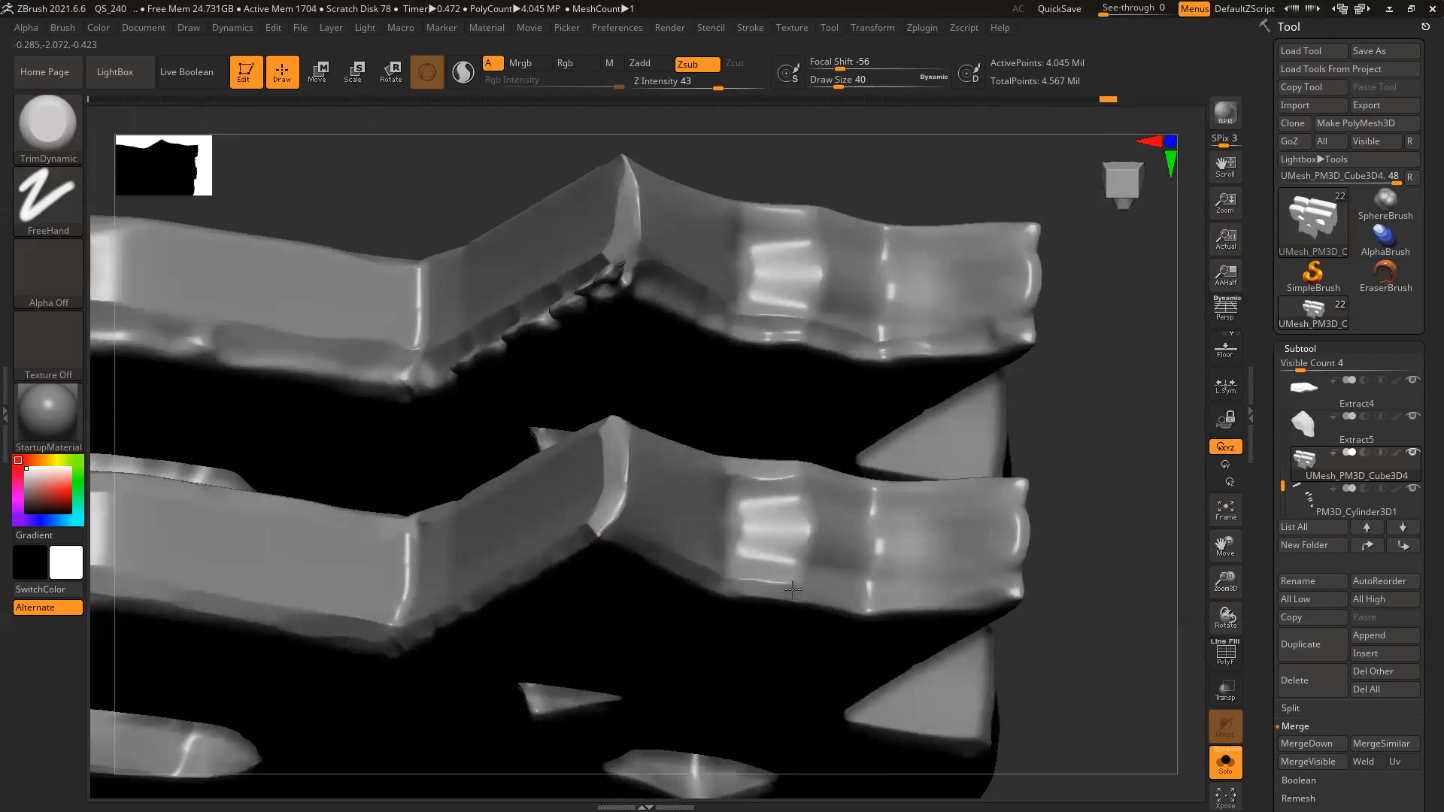
mouse_move(1104, 555)
mouse_down()
mouse_move(1025, 500)
mouse_move(993, 560)
mouse_move(993, 511)
mouse_move(987, 559)
mouse_up()
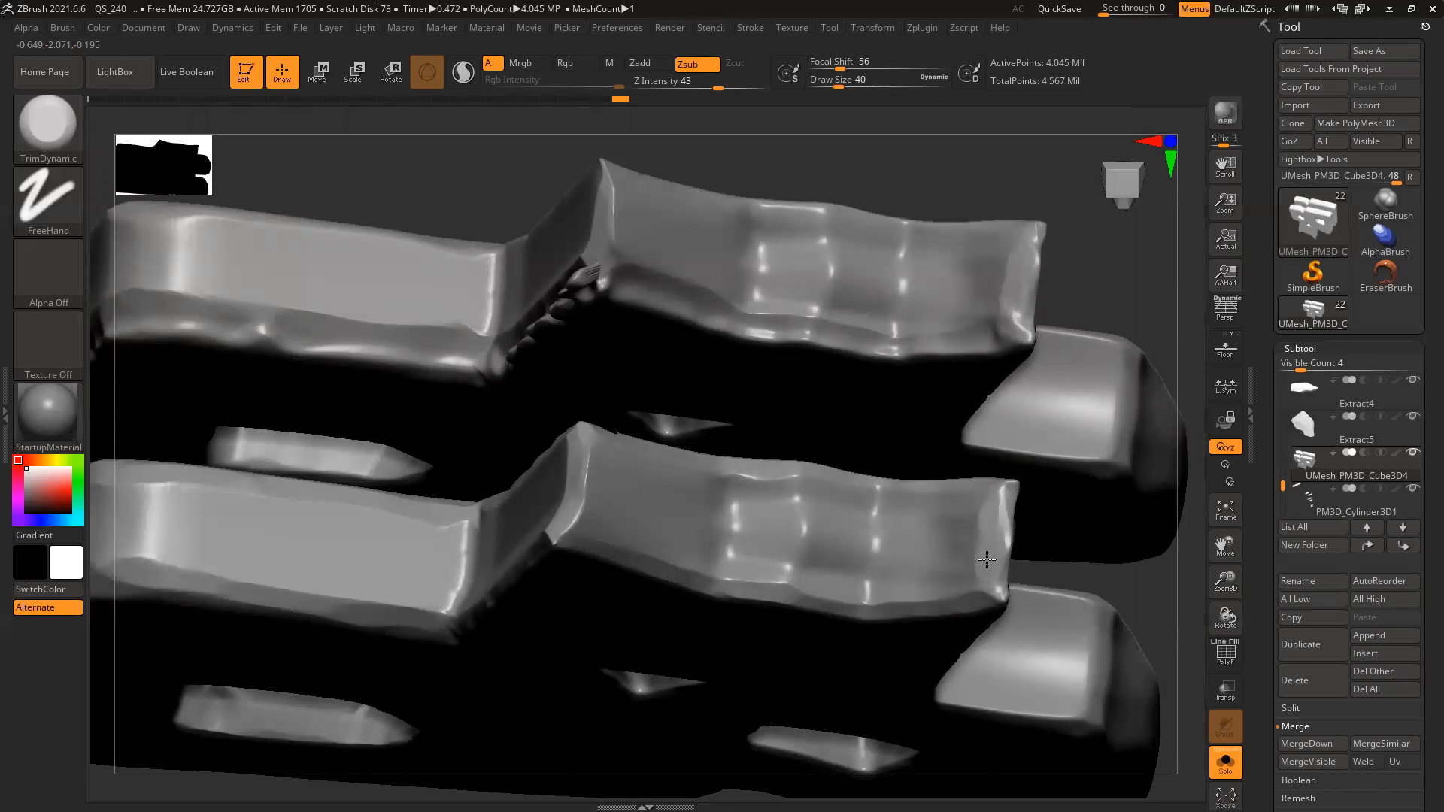
Trim the long outer edges and the lower corner of the skull's side face beside the smaller eye
ctrl+right_drag(854, 506, 932, 527)
right_drag(950, 592, 929, 646)
alt+right_drag(1031, 534, 1013, 666)
ctrl+right_drag(951, 606, 944, 696)
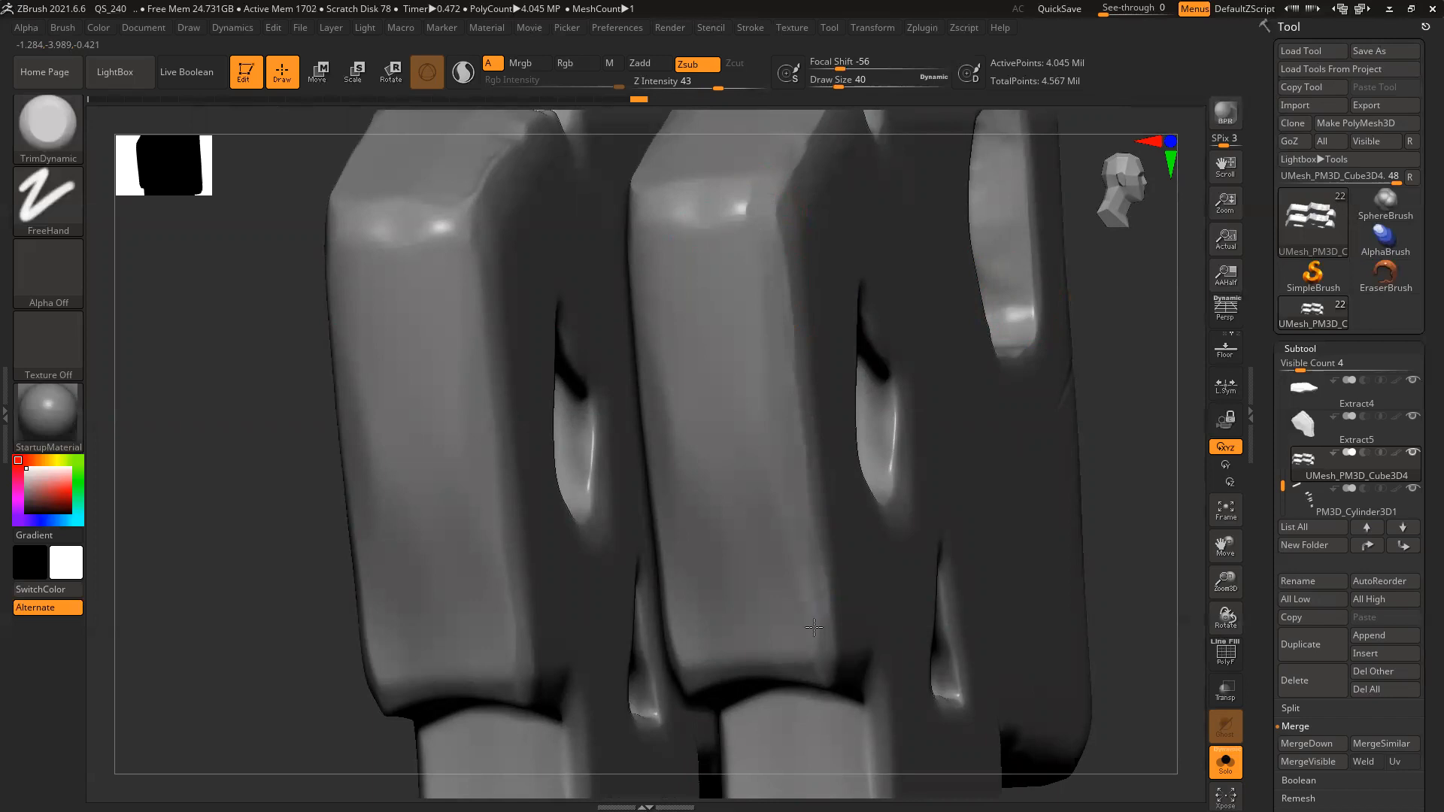
alt+right_drag(1145, 496, 1111, 404)
right_drag(1111, 404, 1124, 322)
right_drag(1192, 506, 1073, 493)
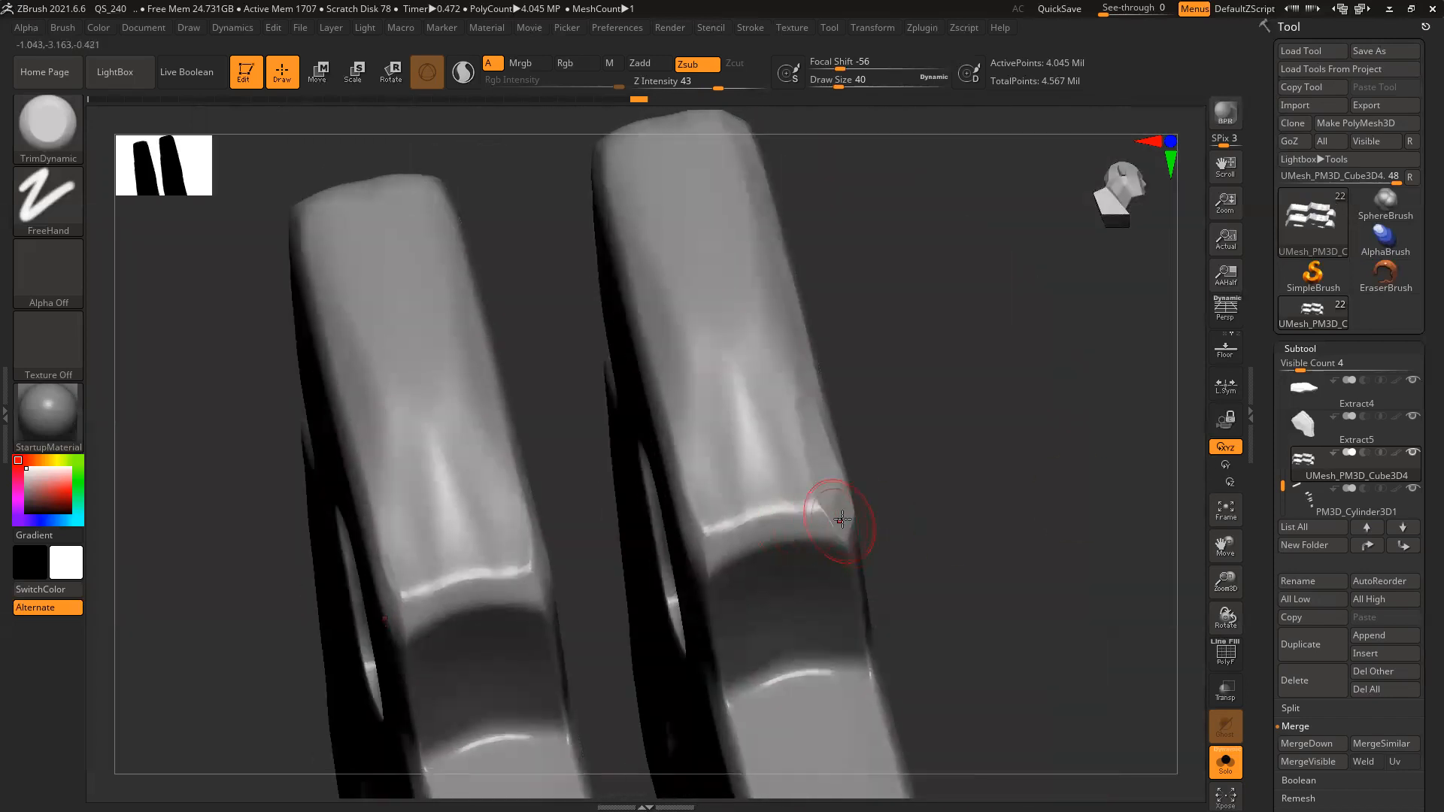
mouse_move(601, 184)
mouse_down()
mouse_move(696, 428)
mouse_move(691, 459)
mouse_move(685, 440)
mouse_move(711, 537)
mouse_up()
mouse_move(966, 384)
right_down()
mouse_move(990, 432)
mouse_move(980, 384)
right_up()
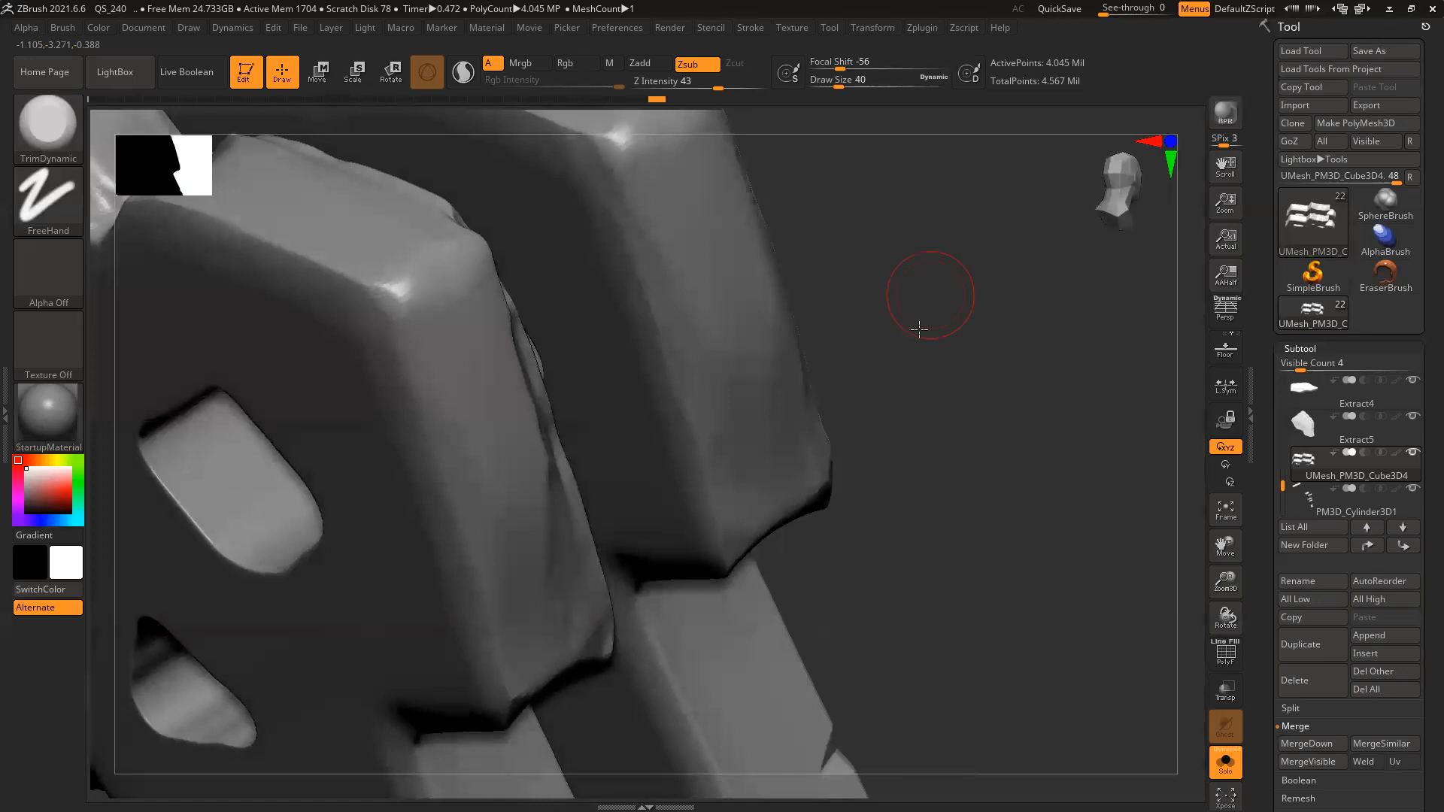
right_drag(919, 329, 629, 251)
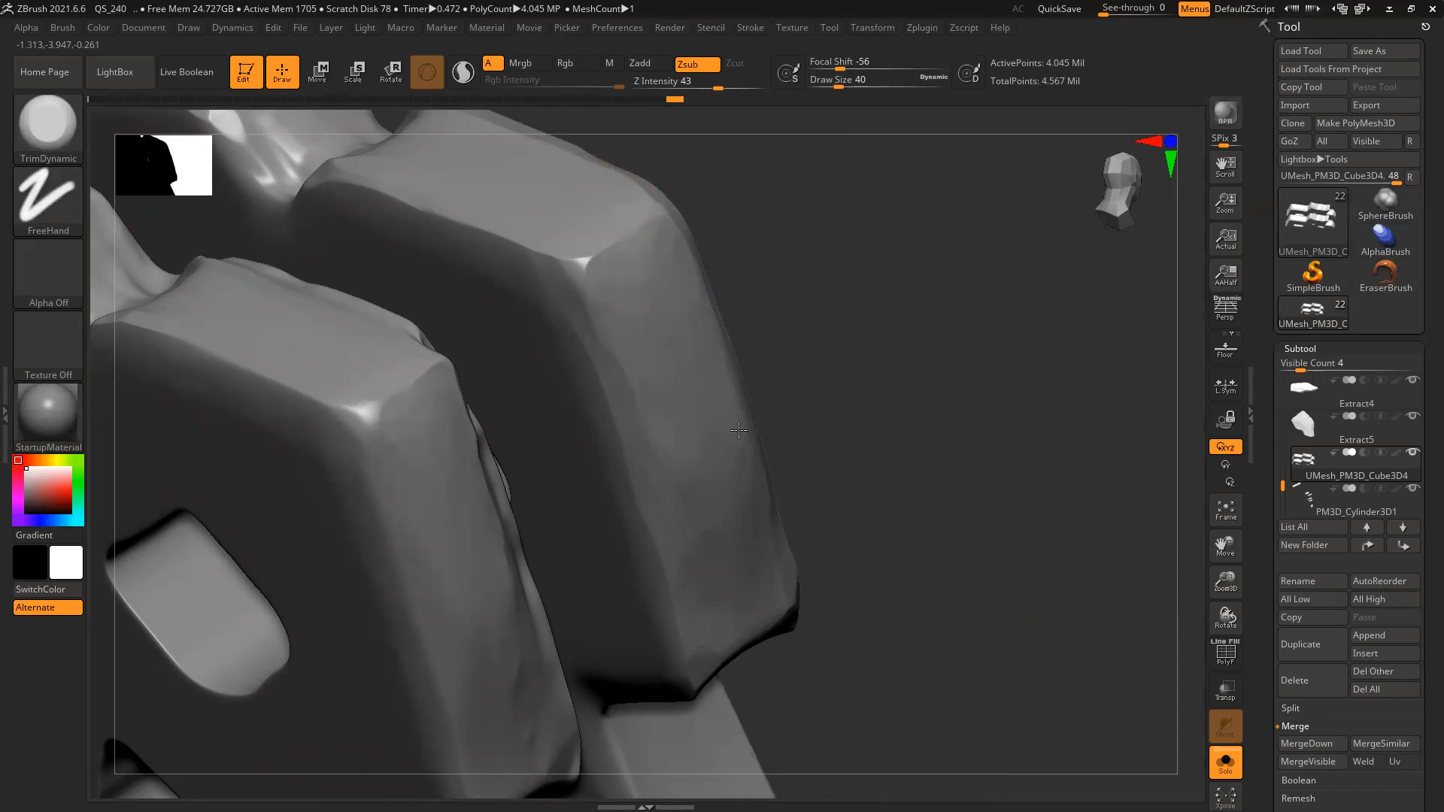
Roughen the smaller eye side's lower edge and dent the surface of the recessed step beneath it
alt+drag(877, 410, 892, 277)
drag(892, 276, 982, 304)
mouse_move(971, 439)
mouse_down()
mouse_move(968, 361)
mouse_move(1026, 413)
mouse_move(941, 439)
mouse_move(736, 455)
mouse_move(708, 576)
mouse_move(706, 548)
mouse_up()
drag(719, 466, 742, 433)
mouse_move(980, 436)
mouse_down()
mouse_move(850, 425)
mouse_move(879, 553)
mouse_move(853, 460)
mouse_up()
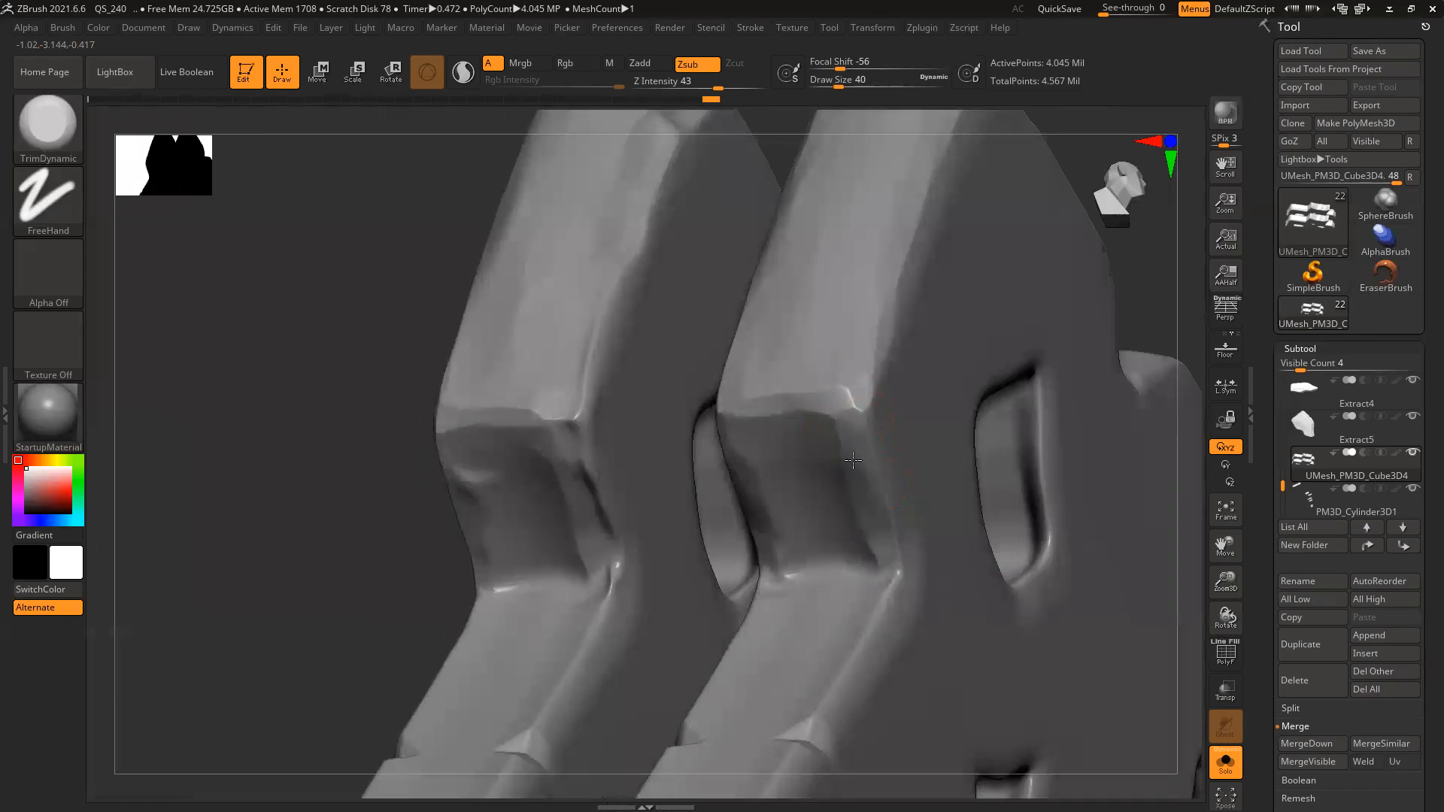
mouse_move(862, 539)
mouse_down()
mouse_move(805, 508)
mouse_move(829, 548)
mouse_up()
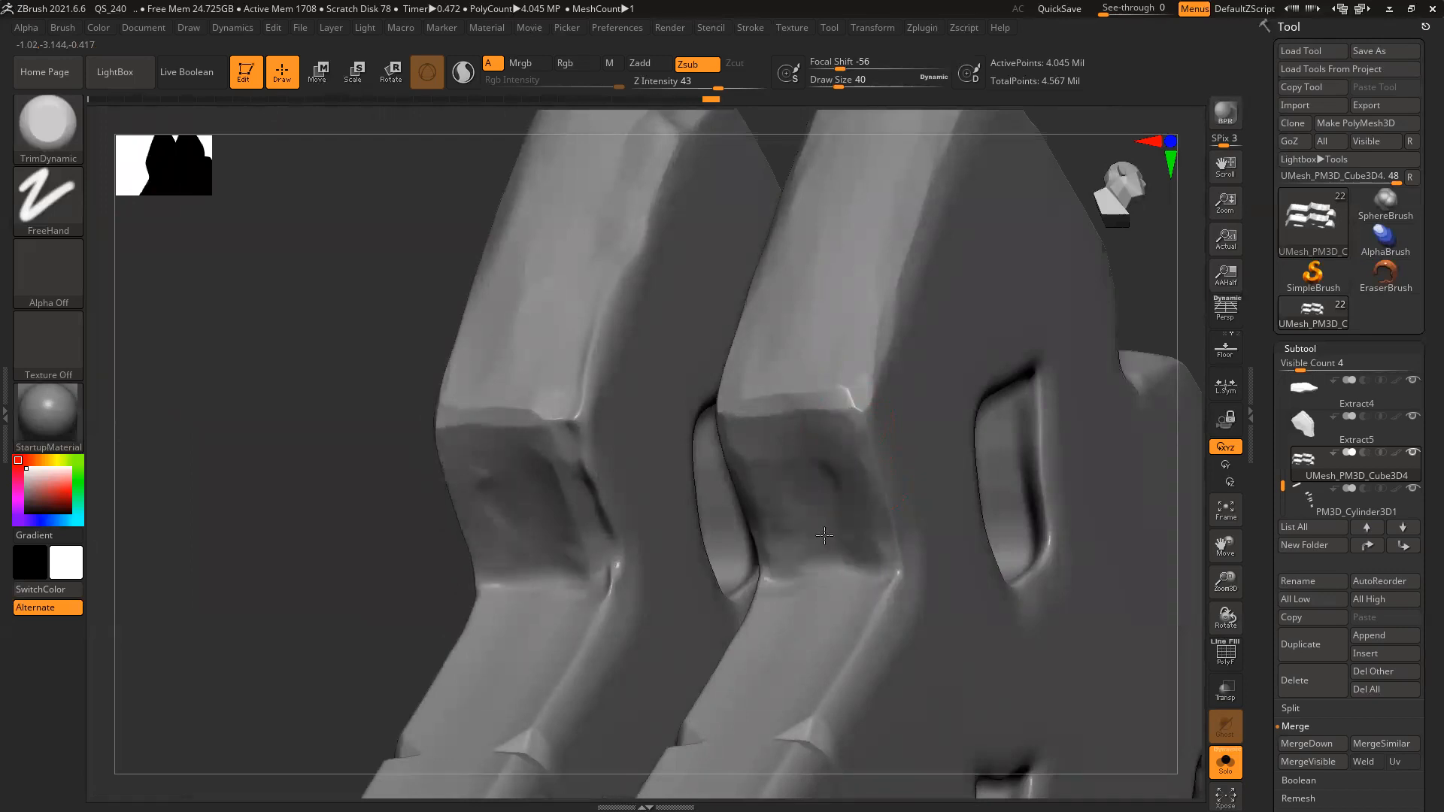
Chip the jaw's side edges beneath the smaller eye, down to its bottom corner and along the end edge
alt+drag(319, 452, 289, 243)
drag(873, 361, 821, 439)
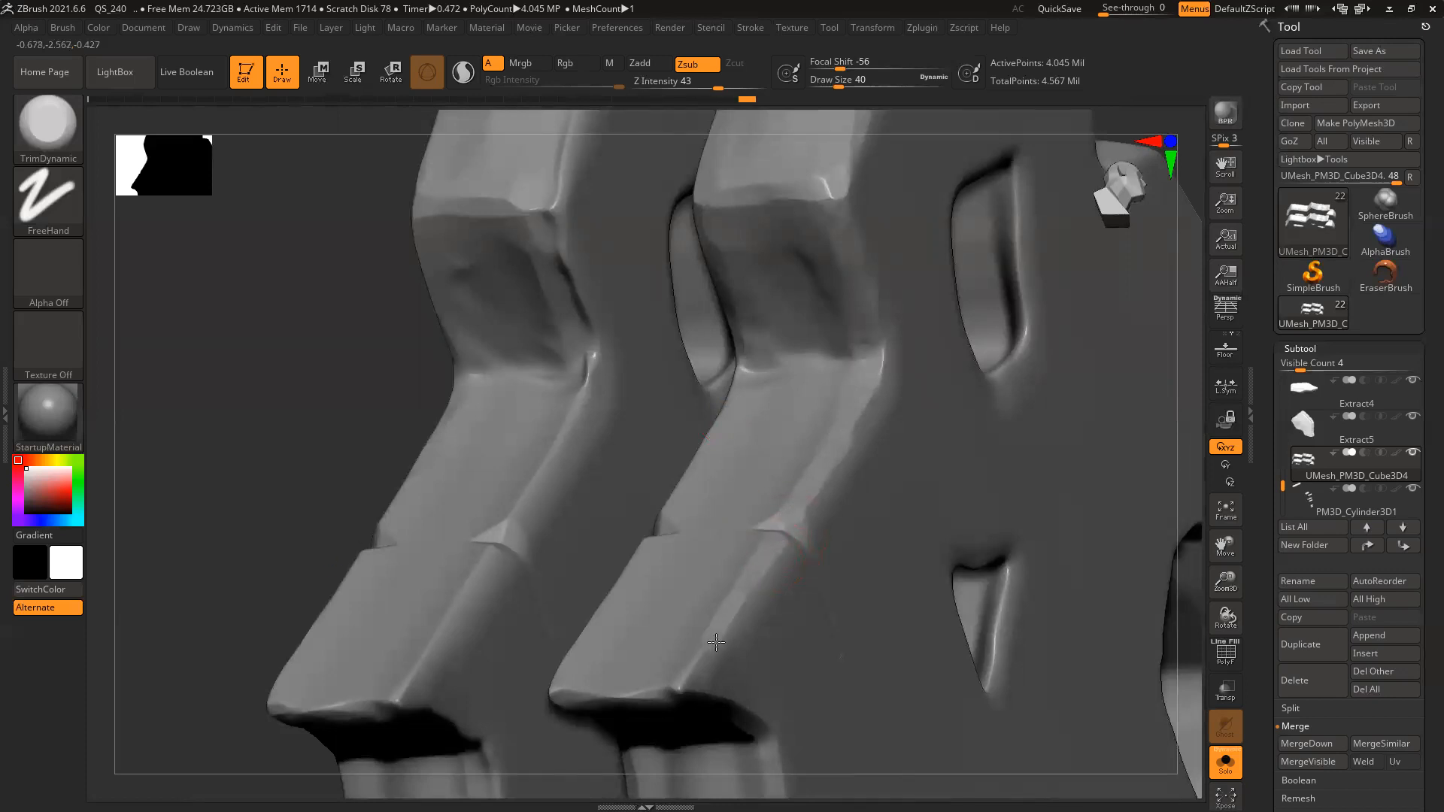
drag(235, 507, 482, 481)
drag(590, 343, 647, 556)
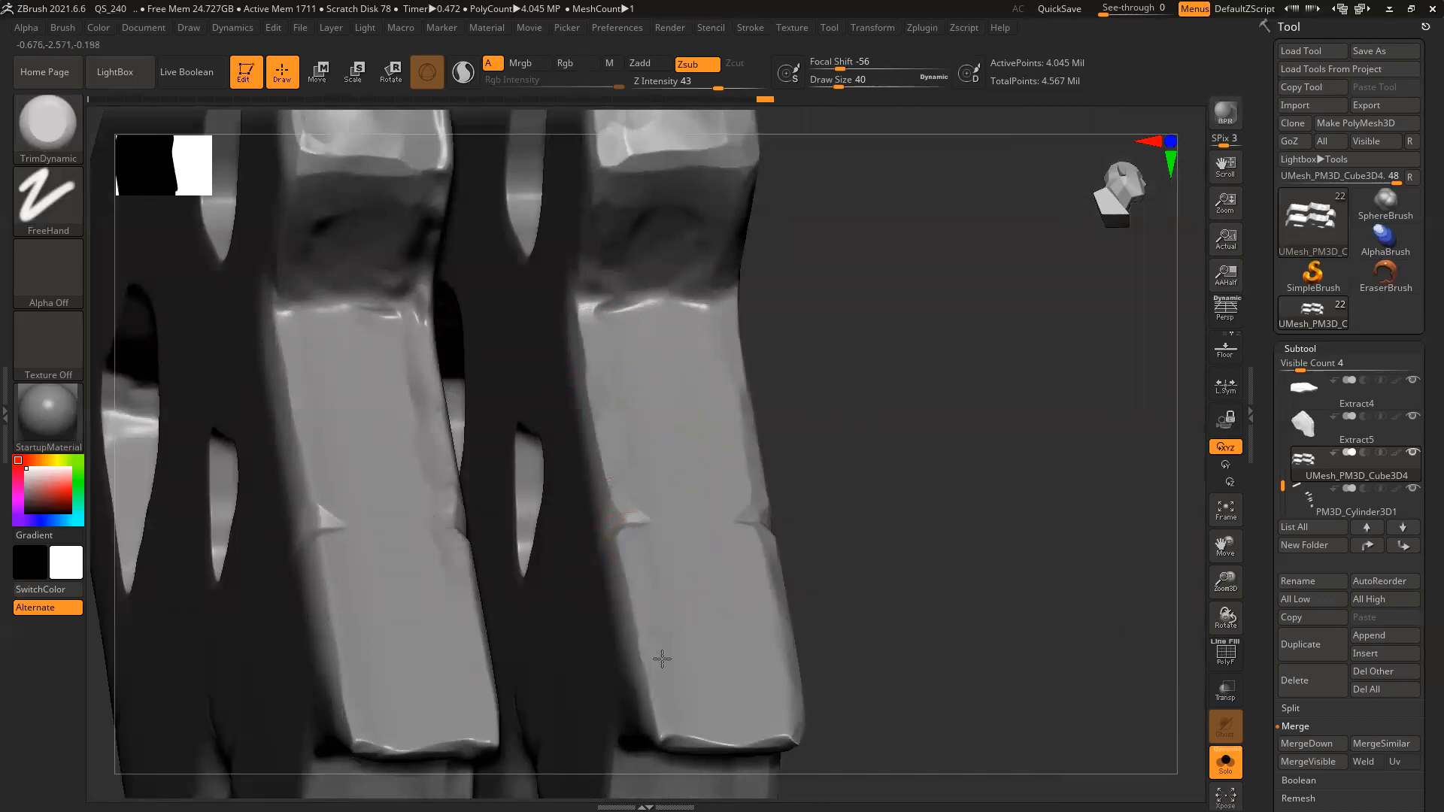
drag(653, 738, 770, 750)
drag(896, 669, 871, 574)
drag(682, 744, 805, 749)
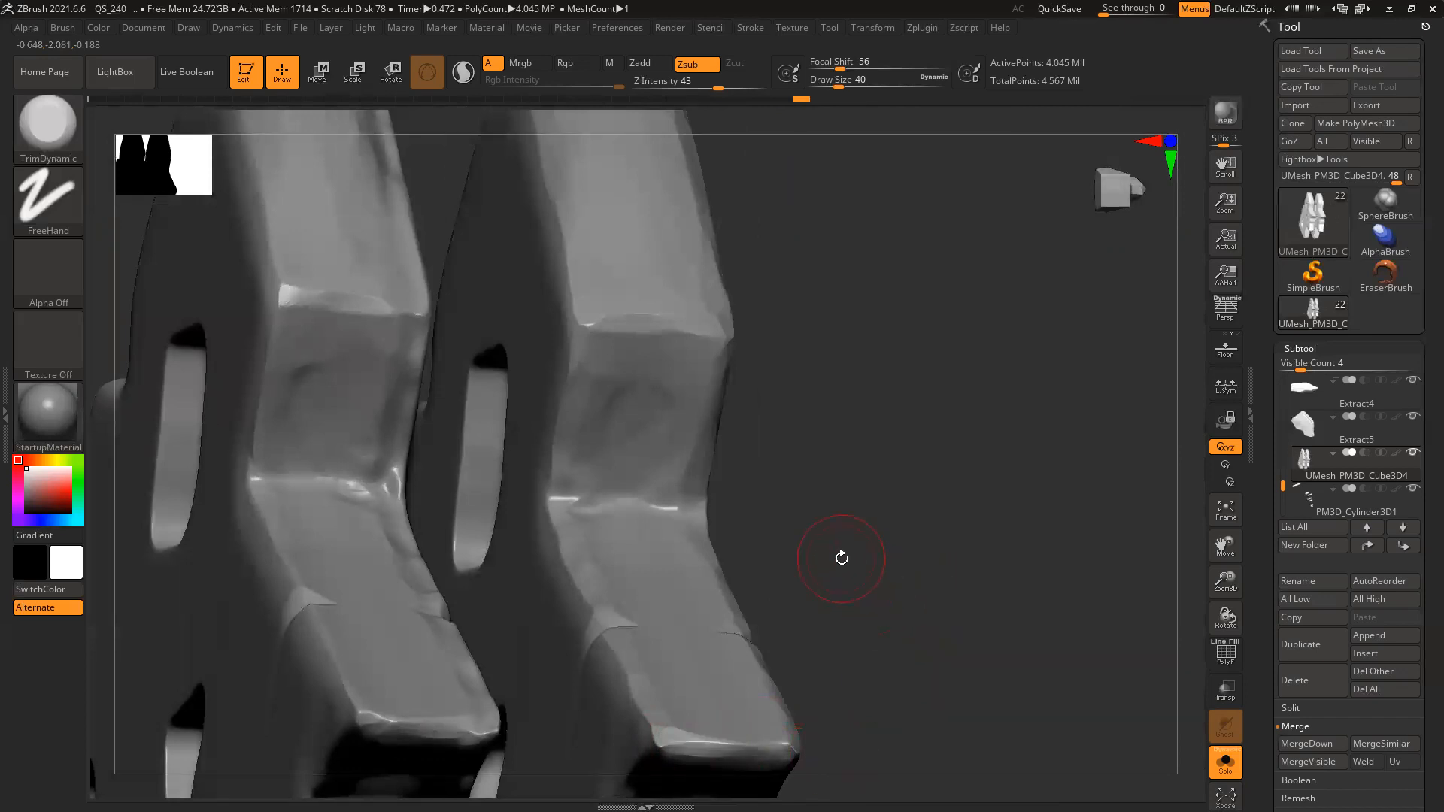
Try to hide one of the two skull plates with a selection in the edge-on view
mouse_move(896, 554)
ctrl+right_down()
mouse_move(932, 504)
mouse_move(929, 603)
mouse_move(908, 505)
ctrl+right_up()
mouse_move(489, 157)
ctrl+alt+shift+mouse_down()
mouse_move(610, 573)
mouse_move(669, 657)
ctrl+alt+shift+mouse_up()
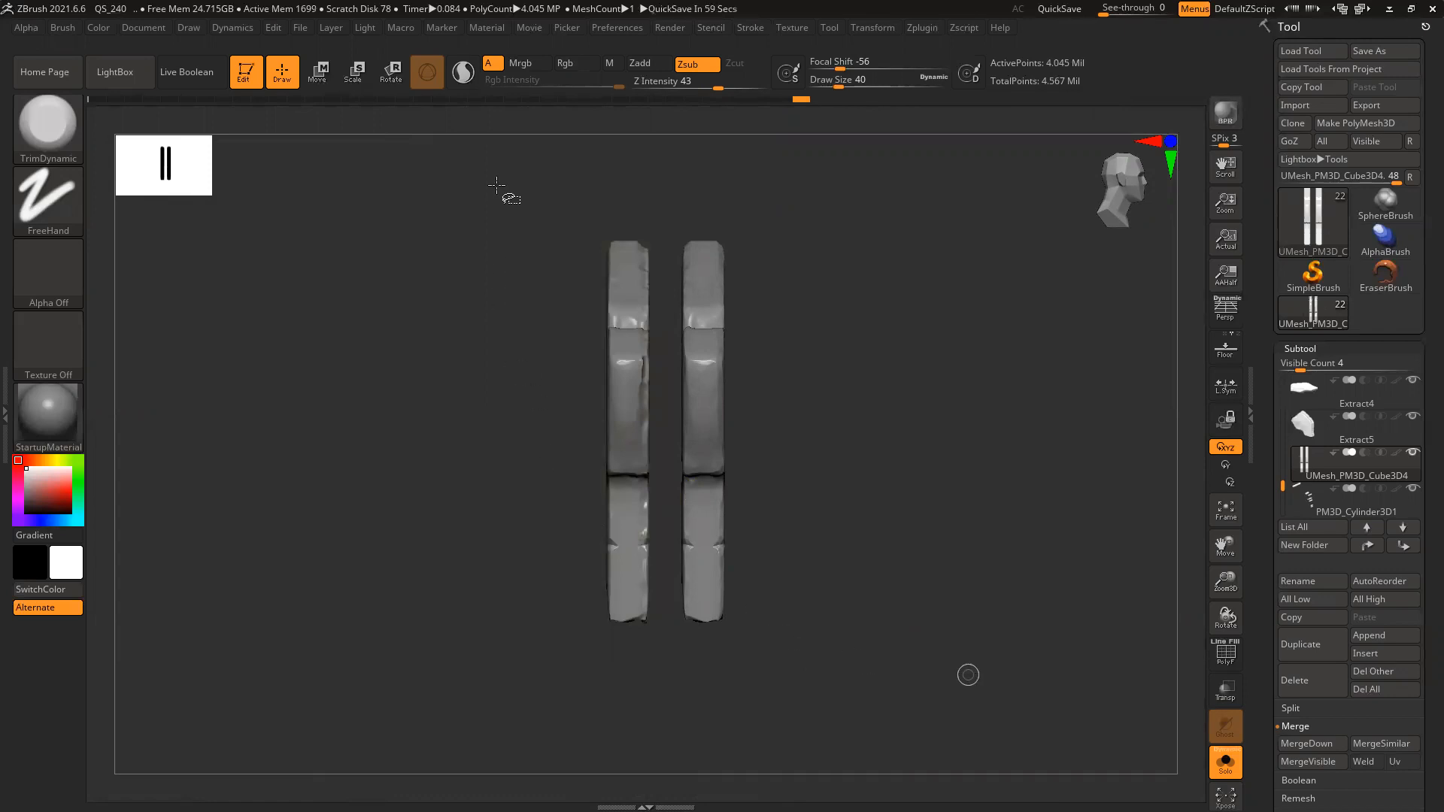
drag(752, 564, 935, 523)
drag(1061, 461, 838, 584)
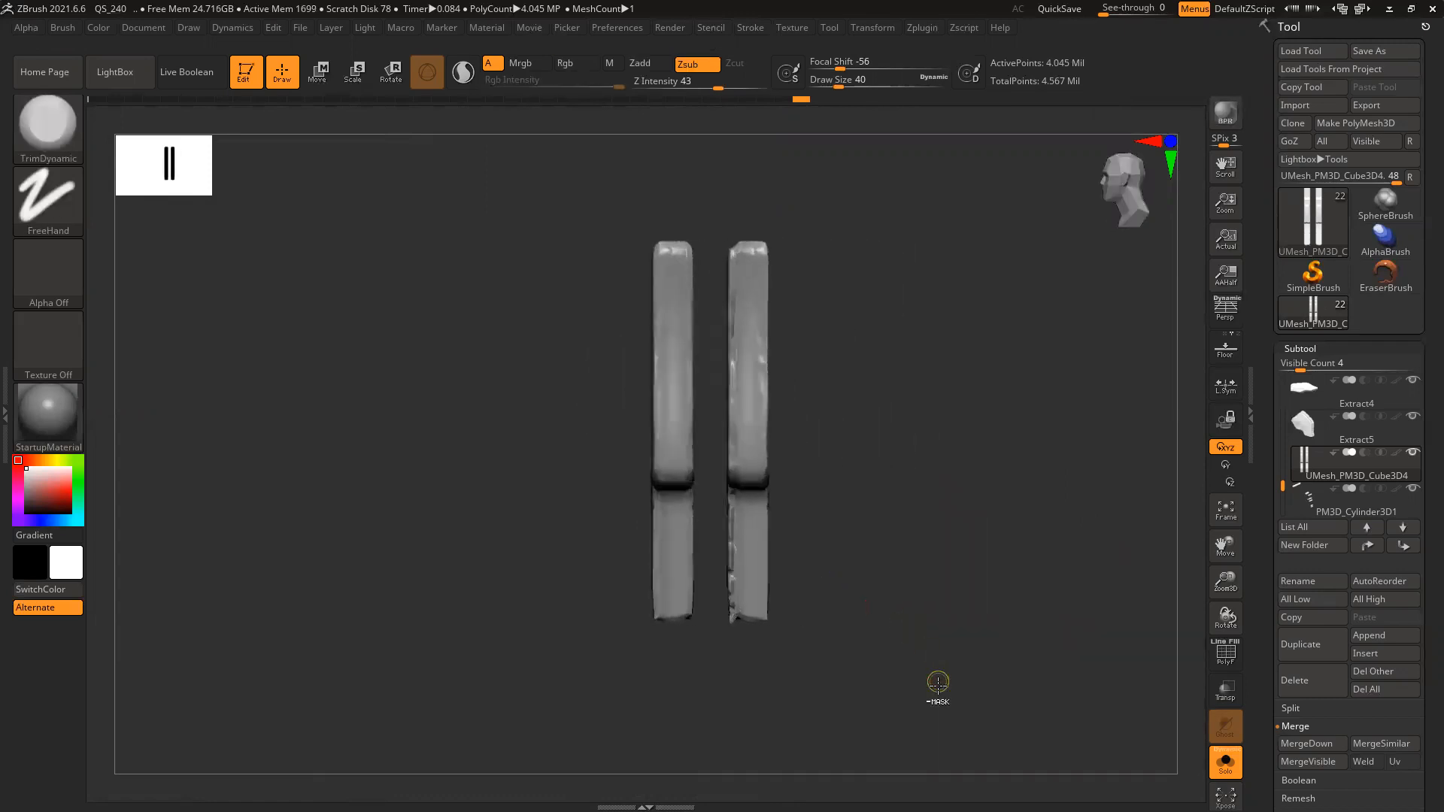
mouse_move(893, 706)
ctrl+shift+mouse_down()
mouse_move(690, 316)
mouse_move(715, 193)
ctrl+shift+mouse_up()
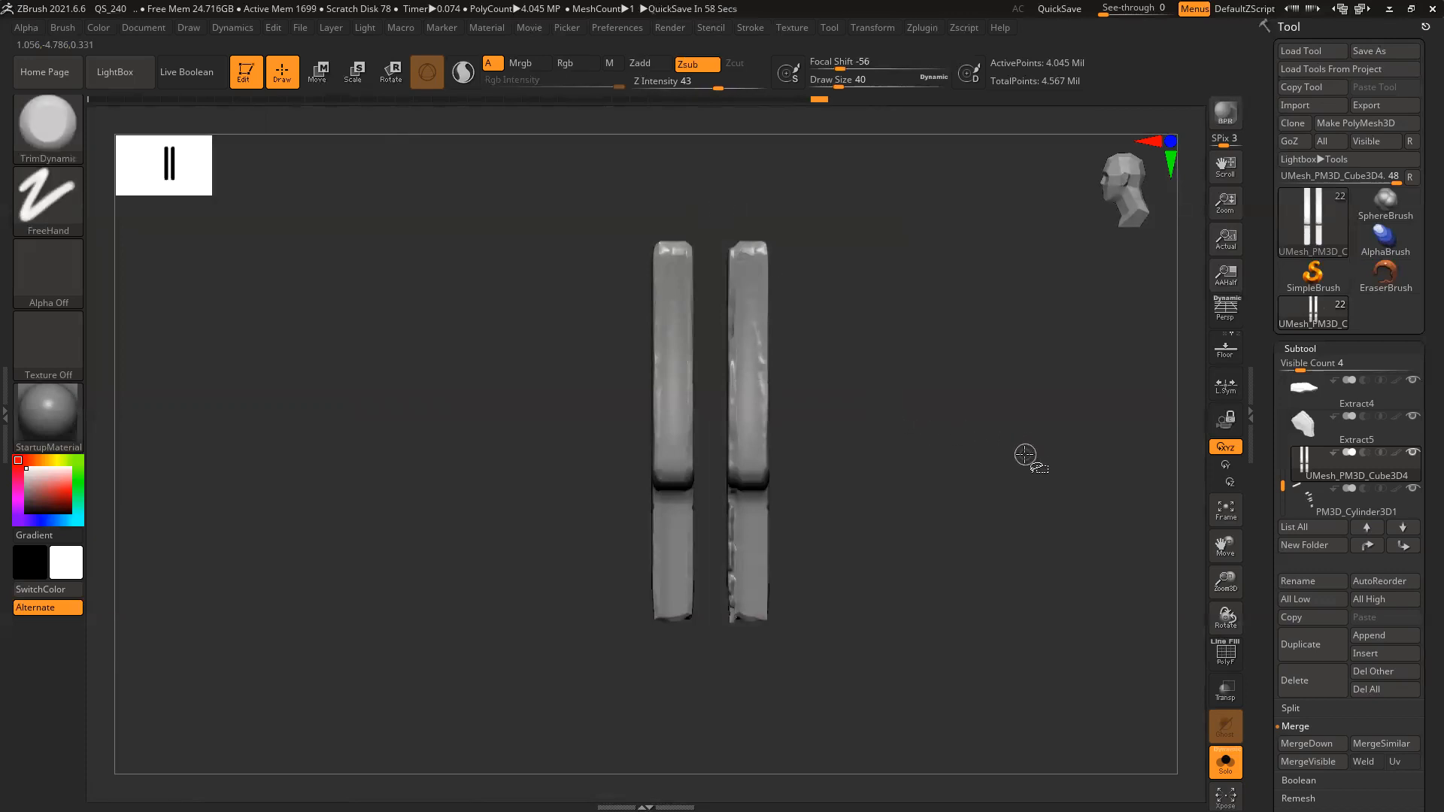
drag(794, 475, 860, 455)
key(shift+f)
mouse_move(951, 474)
shift+mouse_down()
mouse_move(974, 512)
mouse_move(928, 522)
mouse_move(1041, 532)
mouse_move(986, 541)
shift+mouse_up()
key(ctrl+shift)
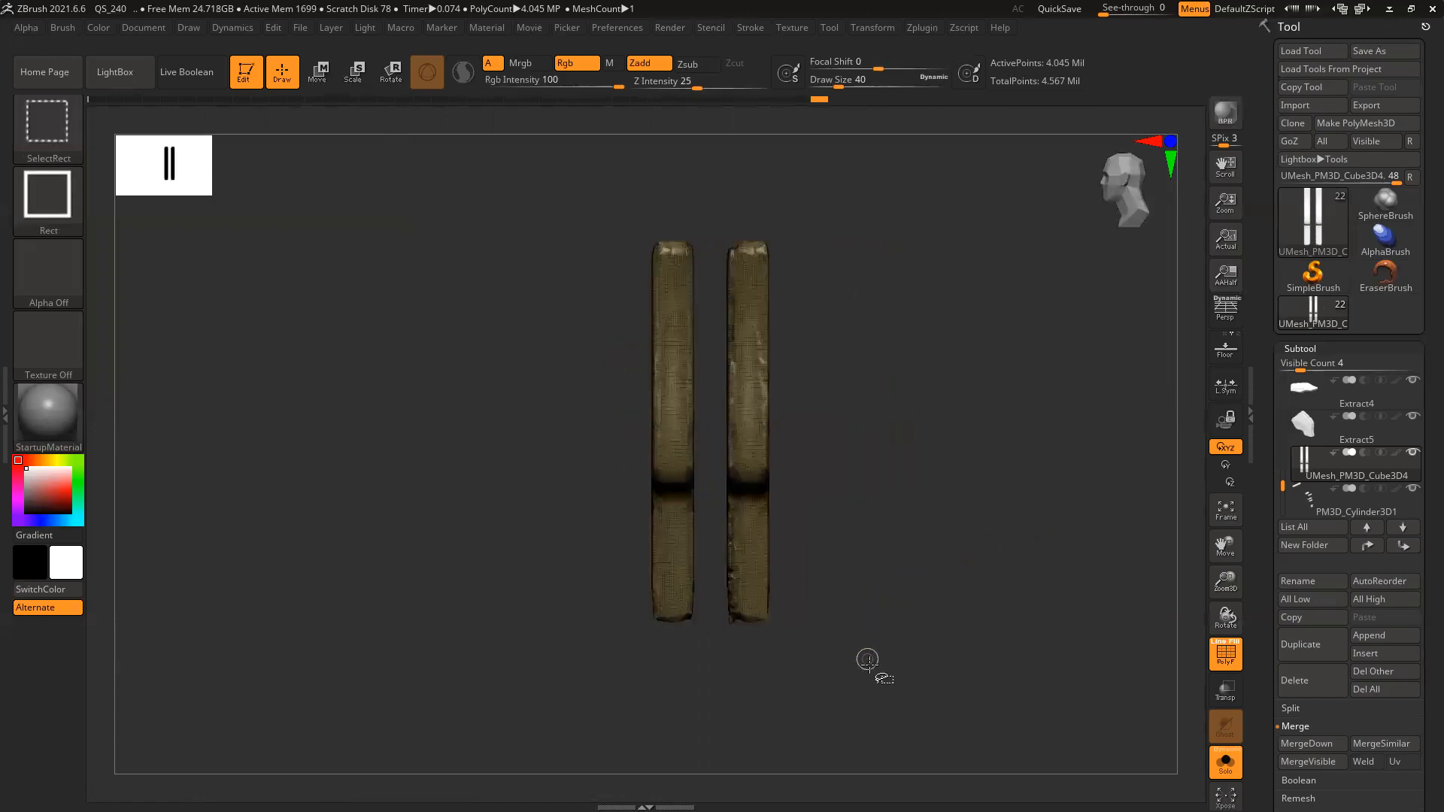
shift+drag(555, 214, 569, 280)
drag(1127, 213, 1136, 250)
key(shift)
alt+drag(944, 256, 932, 612)
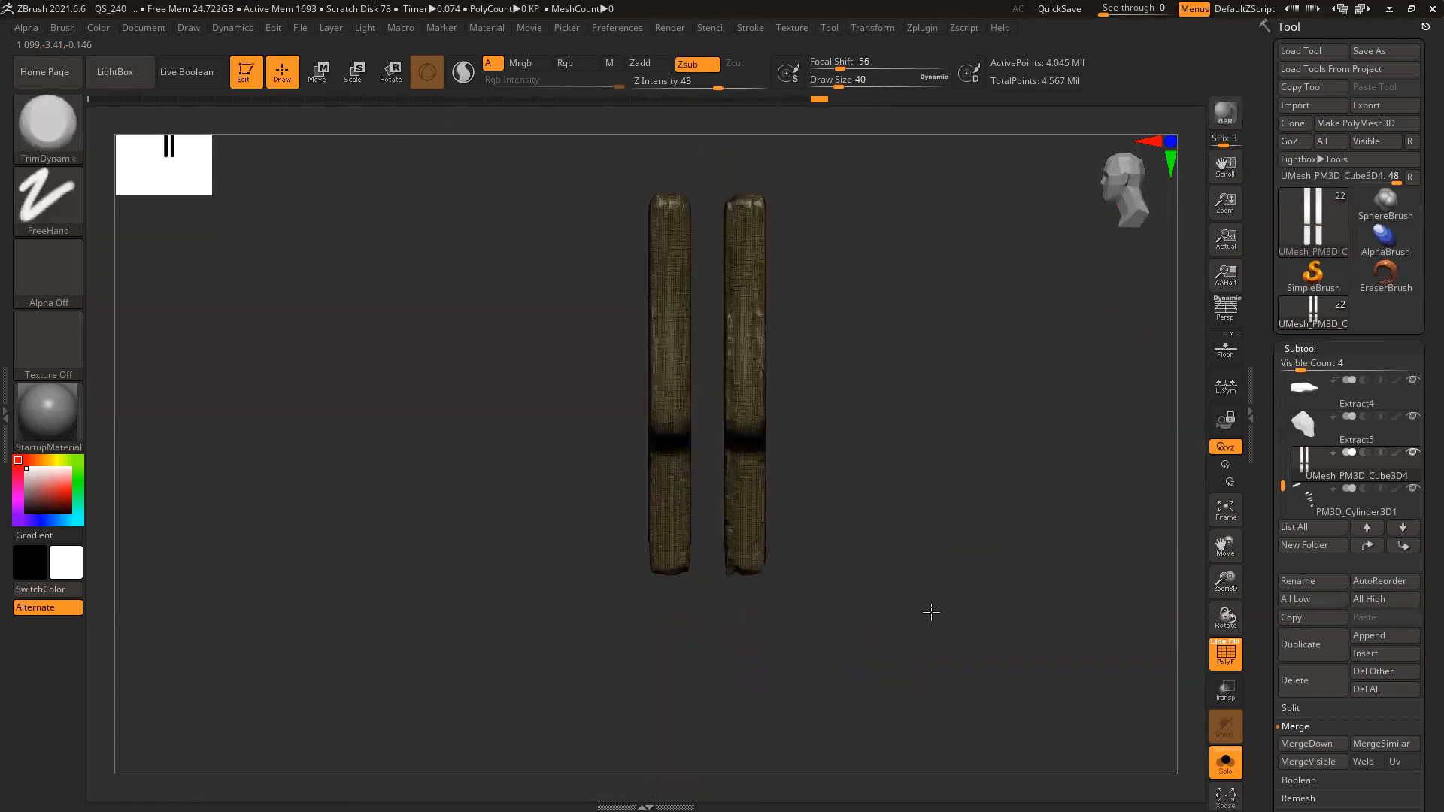
key(ctrl+shift)
mouse_move(837, 621)
ctrl+shift+mouse_down()
mouse_move(715, 300)
mouse_move(705, 153)
mouse_move(929, 687)
ctrl+shift+mouse_up()
Try masking a single skull plate, and clear the mask
key(ctrl)
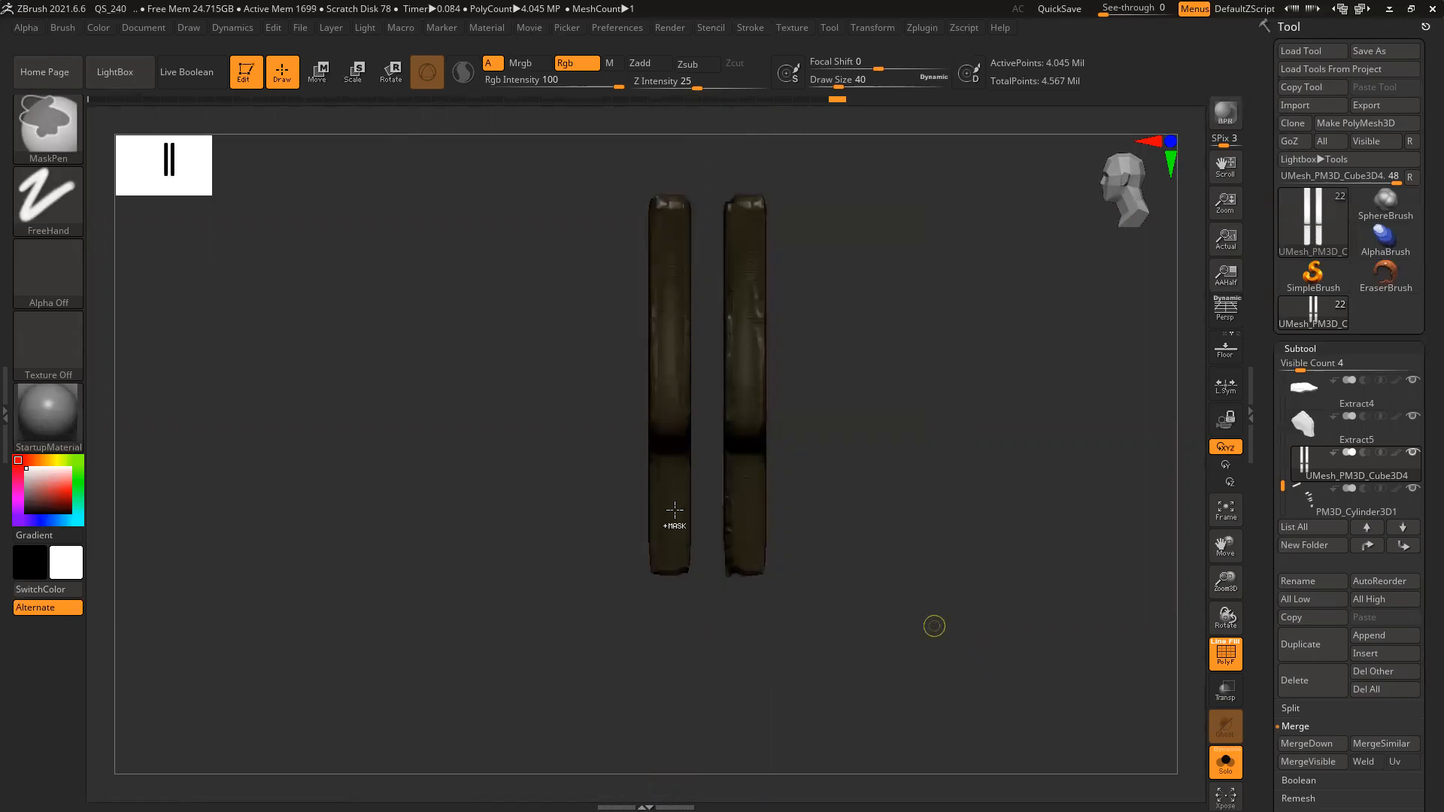
ctrl+drag(895, 444, 992, 583)
ctrl+drag(703, 172, 964, 682)
ctrl+drag(806, 254, 907, 378)
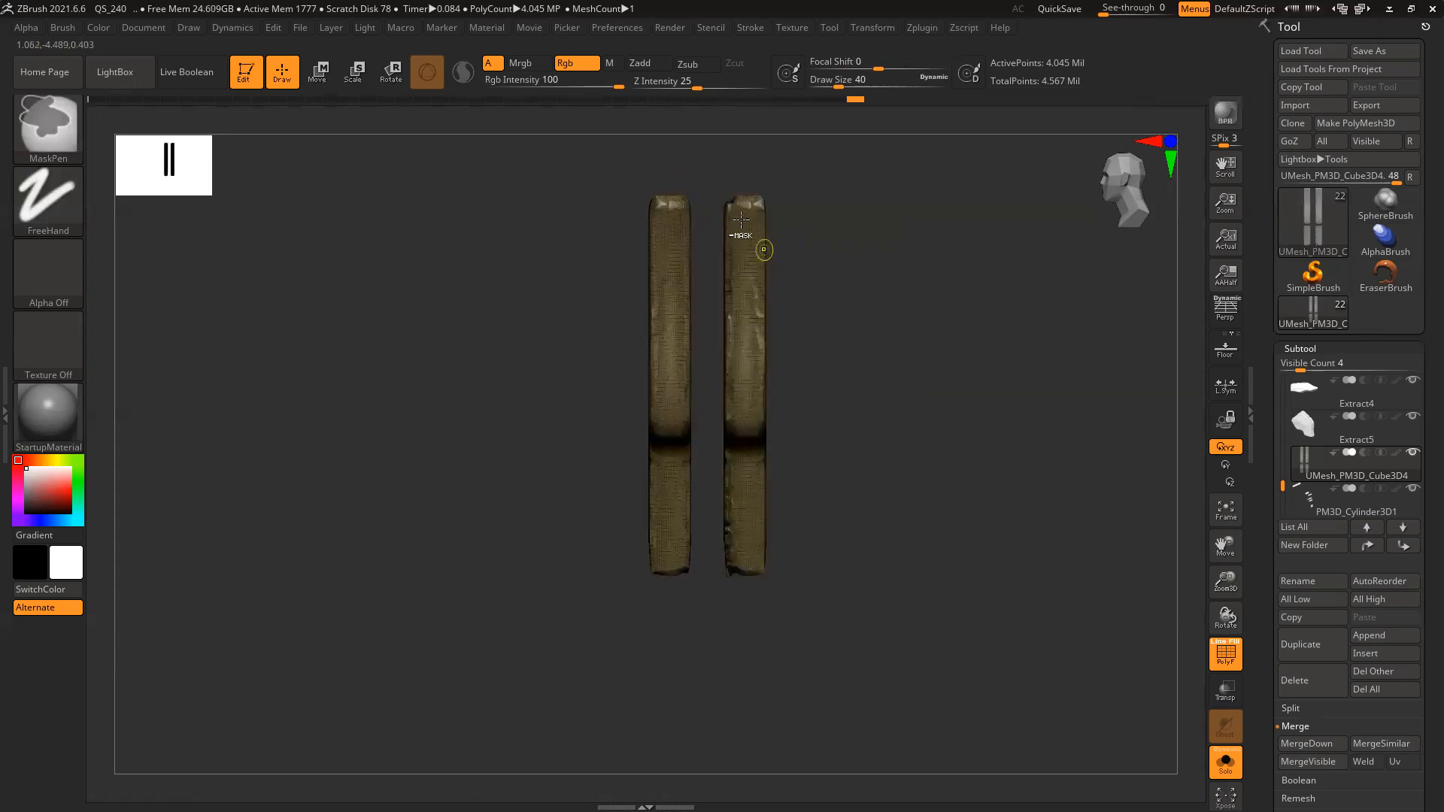
Hide the more heavily chipped skull plate and turn off the polyframe display on the remaining one
ctrl+alt+shift+drag(706, 167, 892, 703)
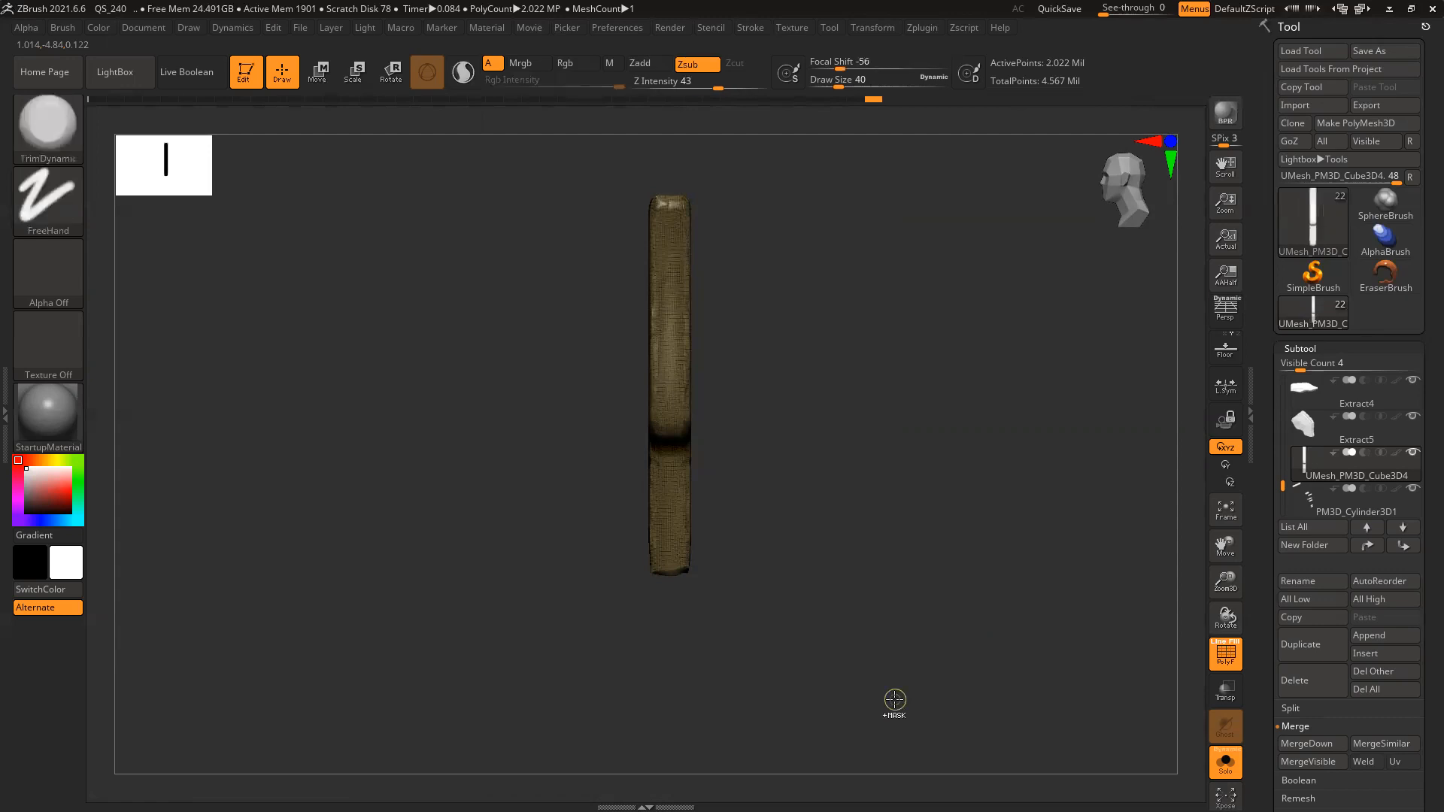
drag(981, 675, 948, 644)
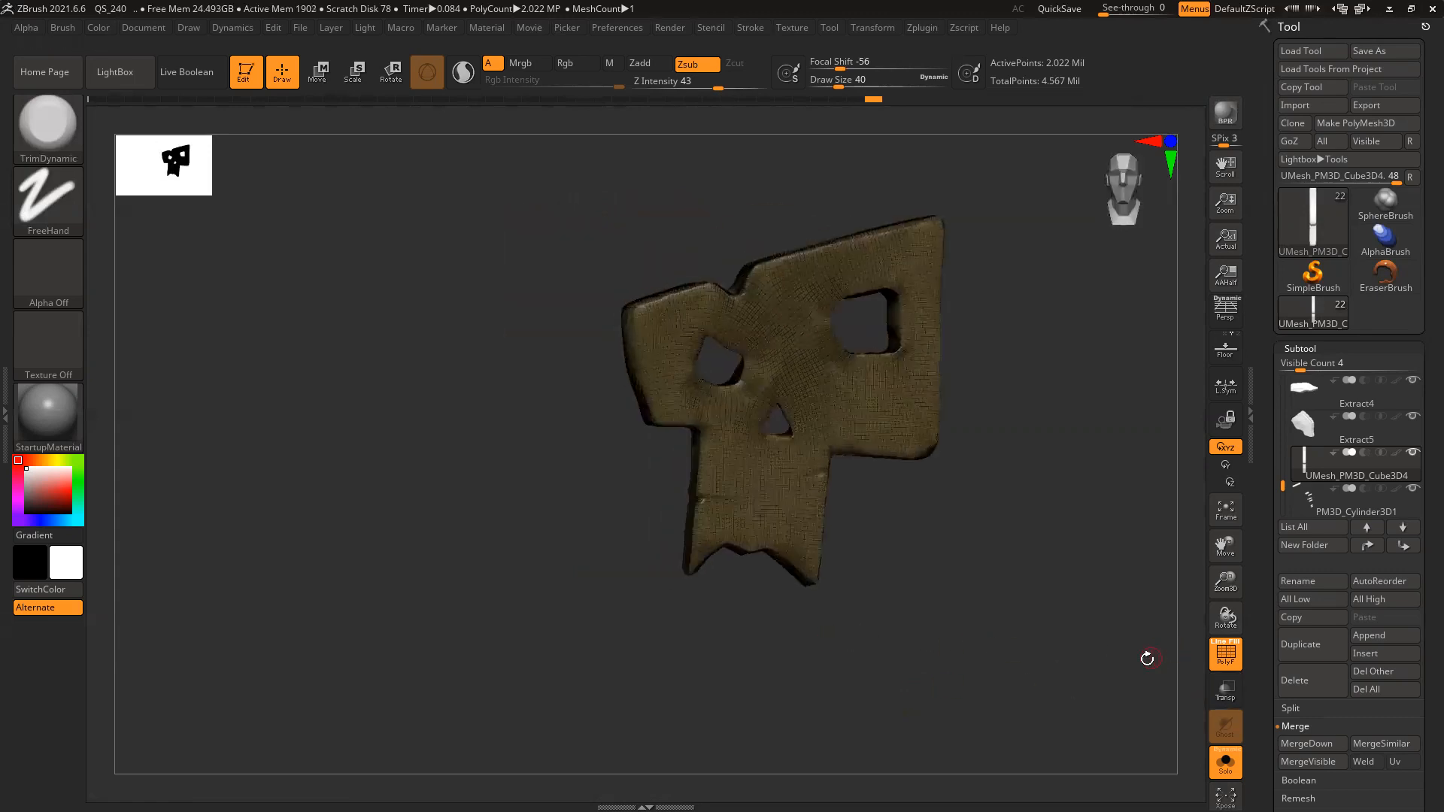
key(shift+f)
Try to delete the hidden skull plate with the subdivision levels still in place, and check the subtool splitting options
scroll(1264, 712, down, 4)
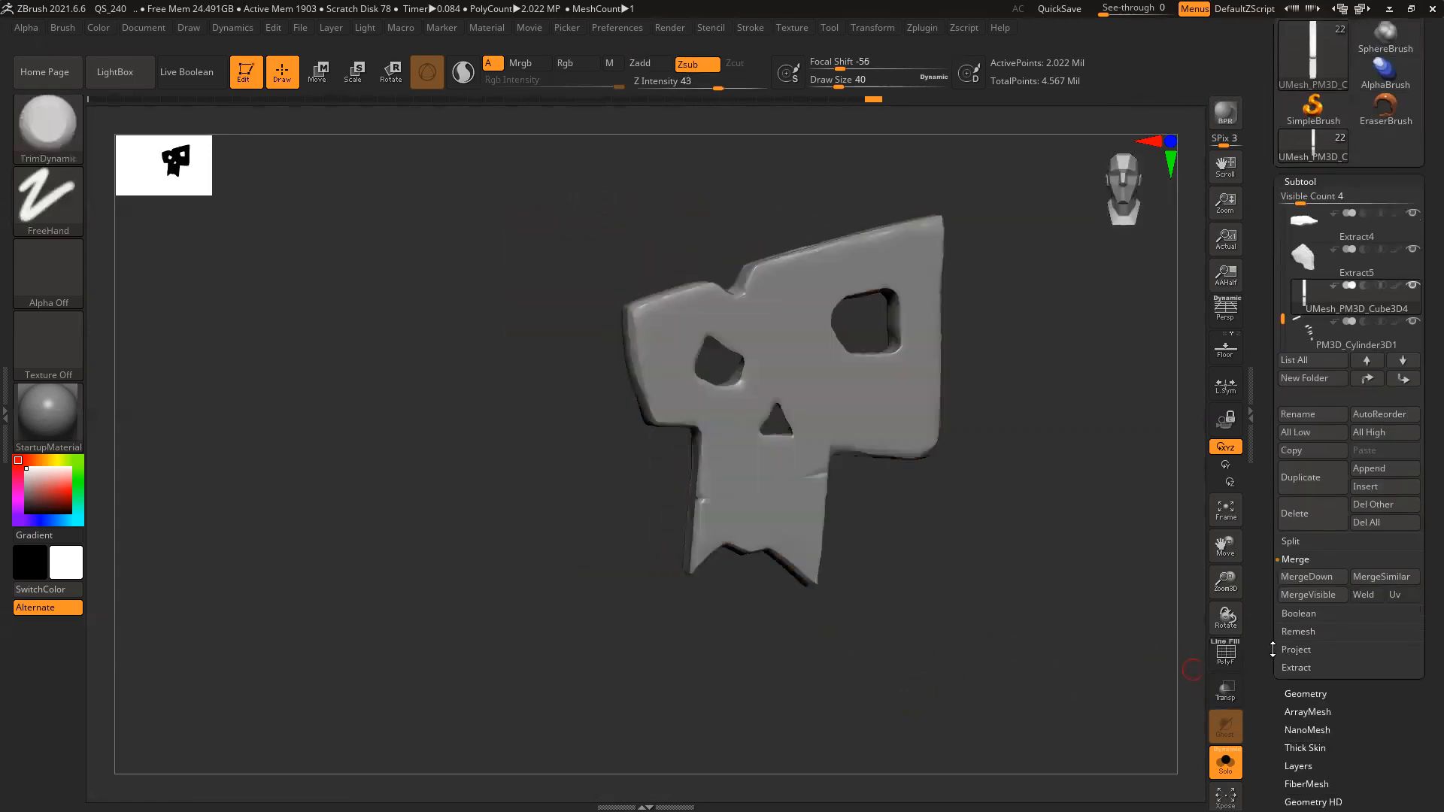
click(1299, 693)
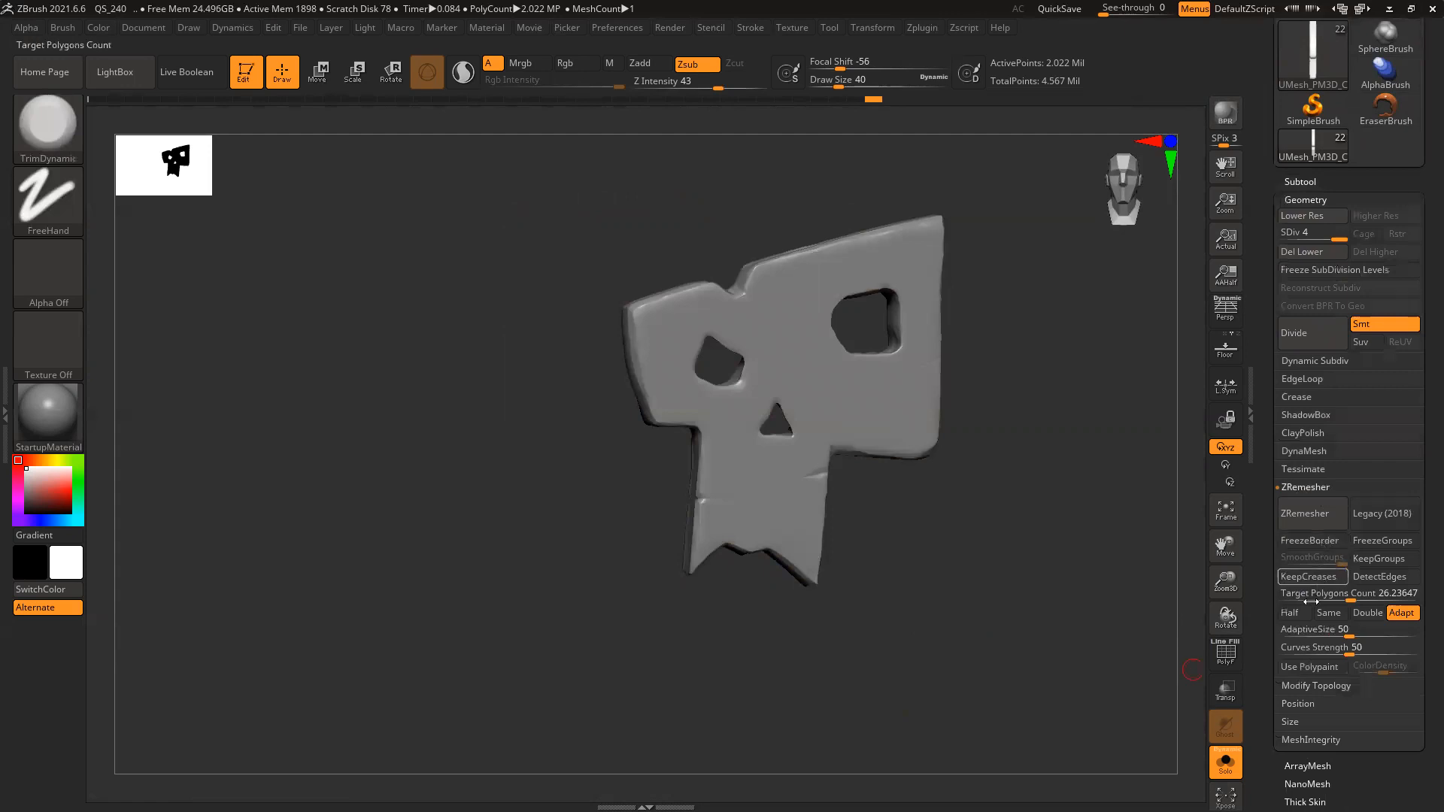
click(1314, 685)
click(1315, 576)
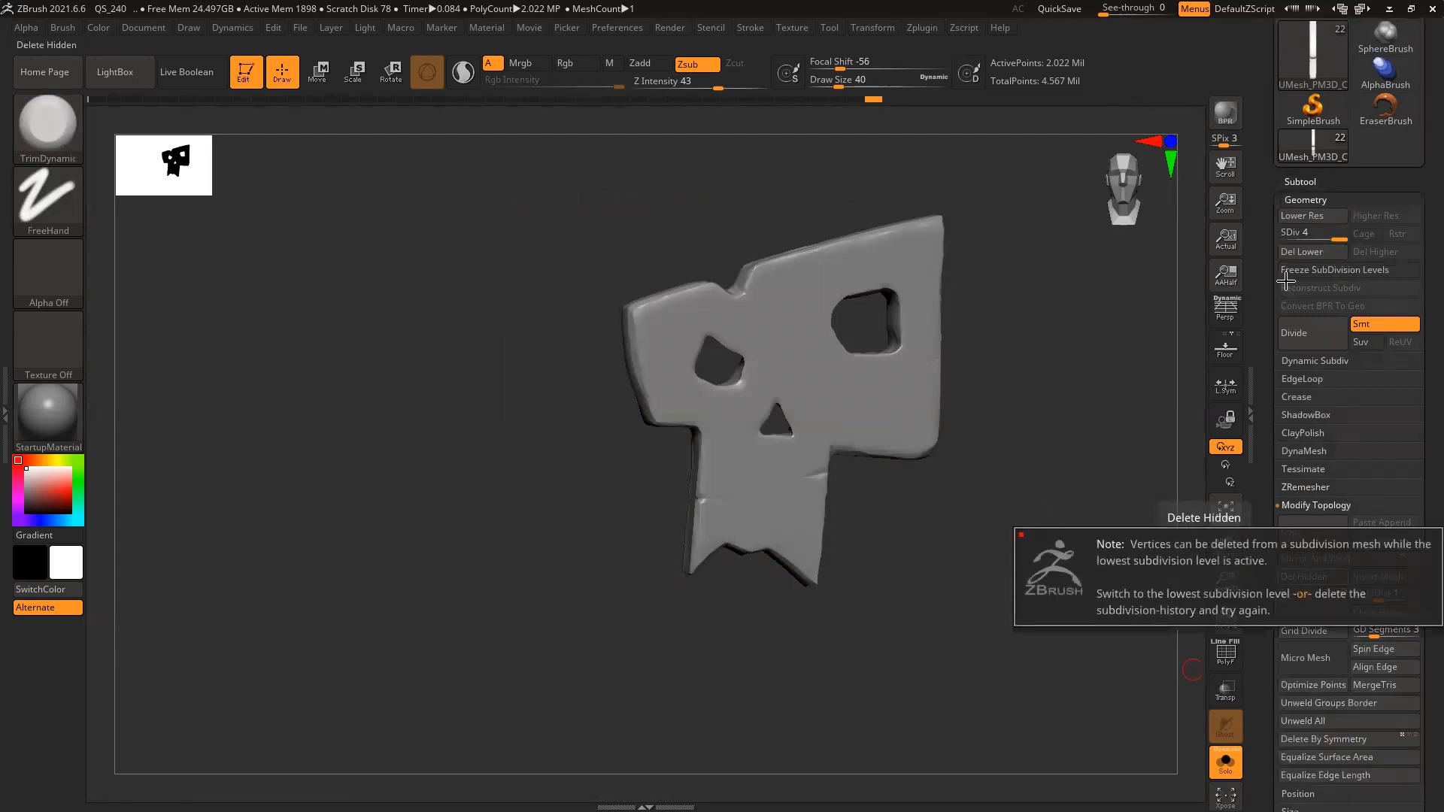
click(1301, 183)
click(1291, 542)
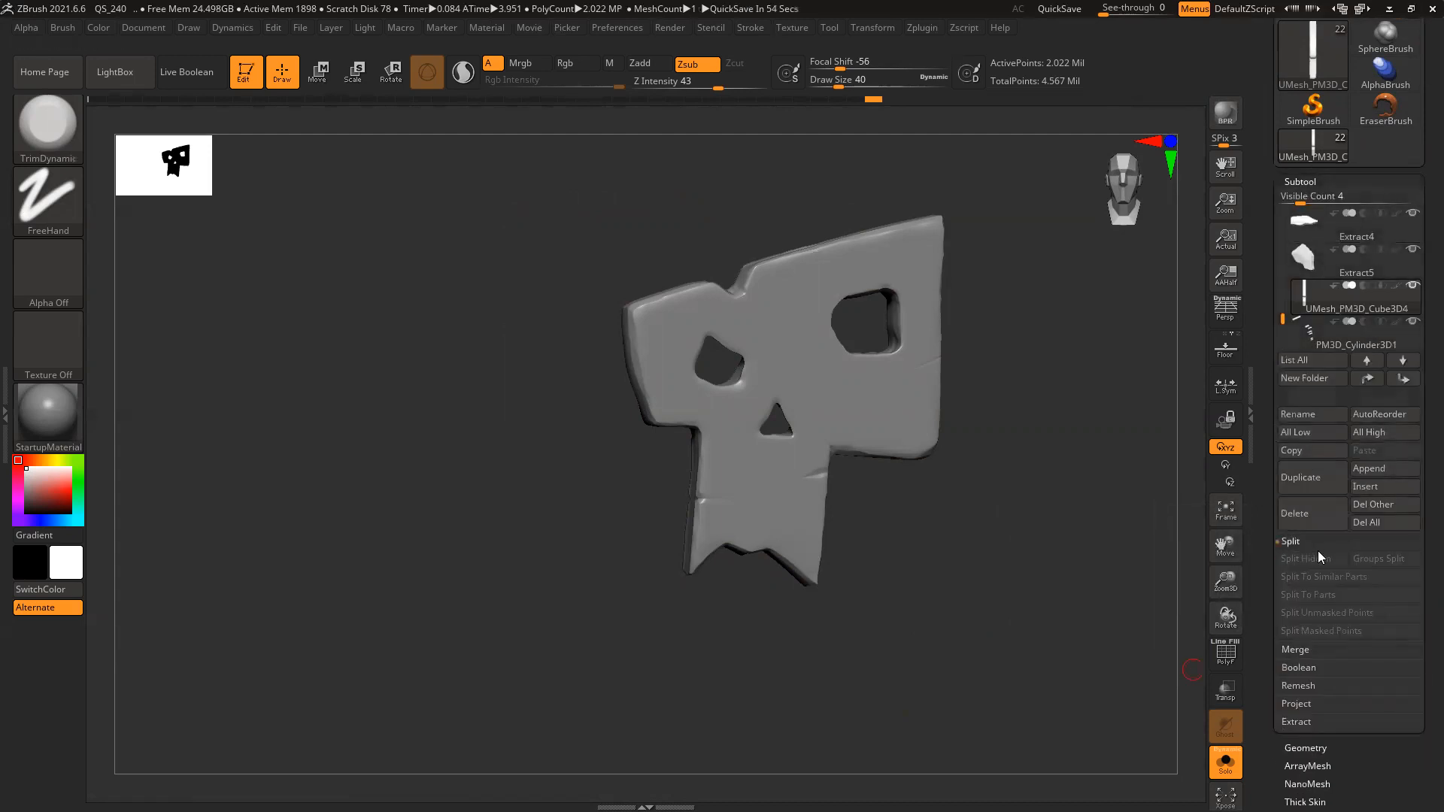
click(1301, 543)
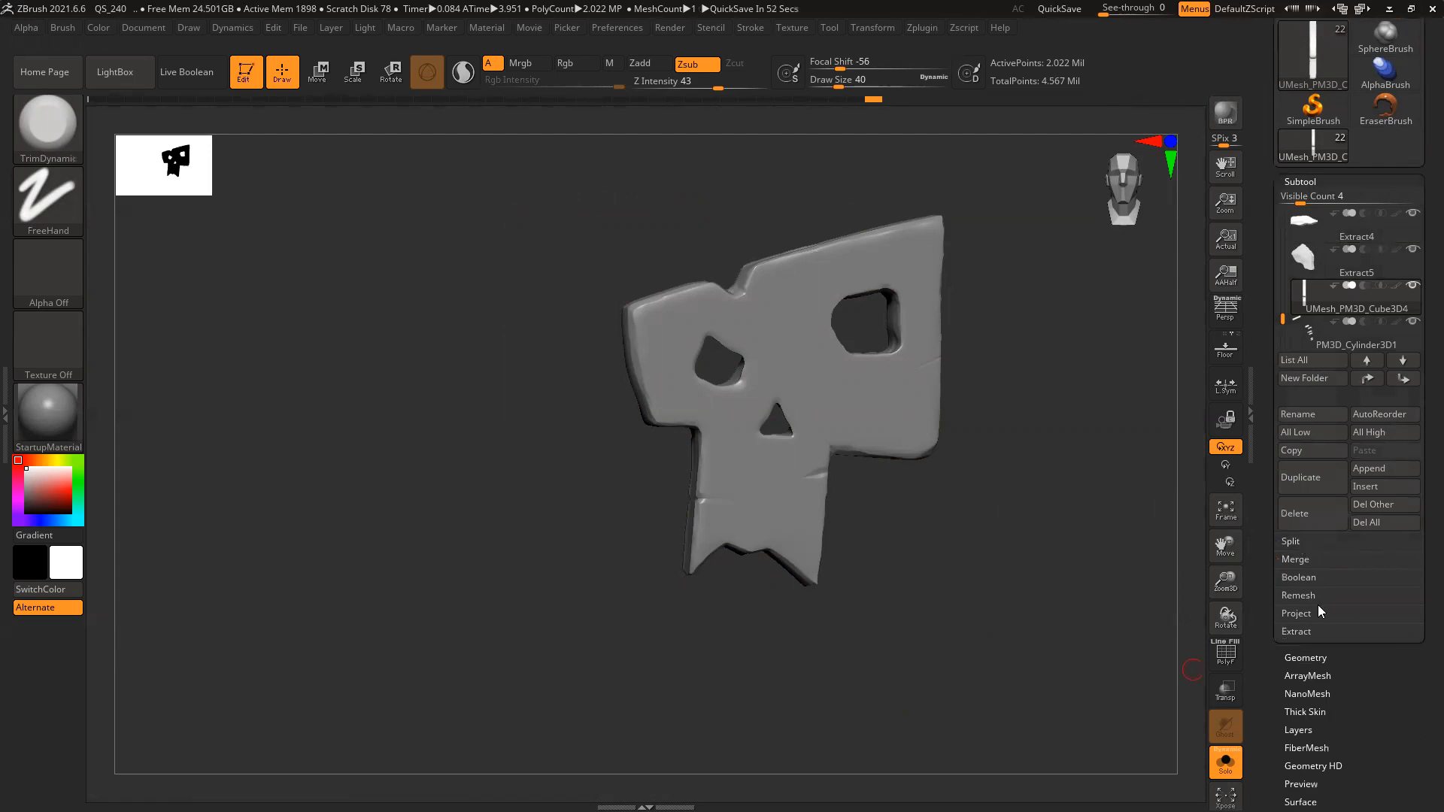
Delete the lower subdivision levels and remove the hidden skull plate's geometry with Del Hidden
click(1307, 658)
click(1320, 252)
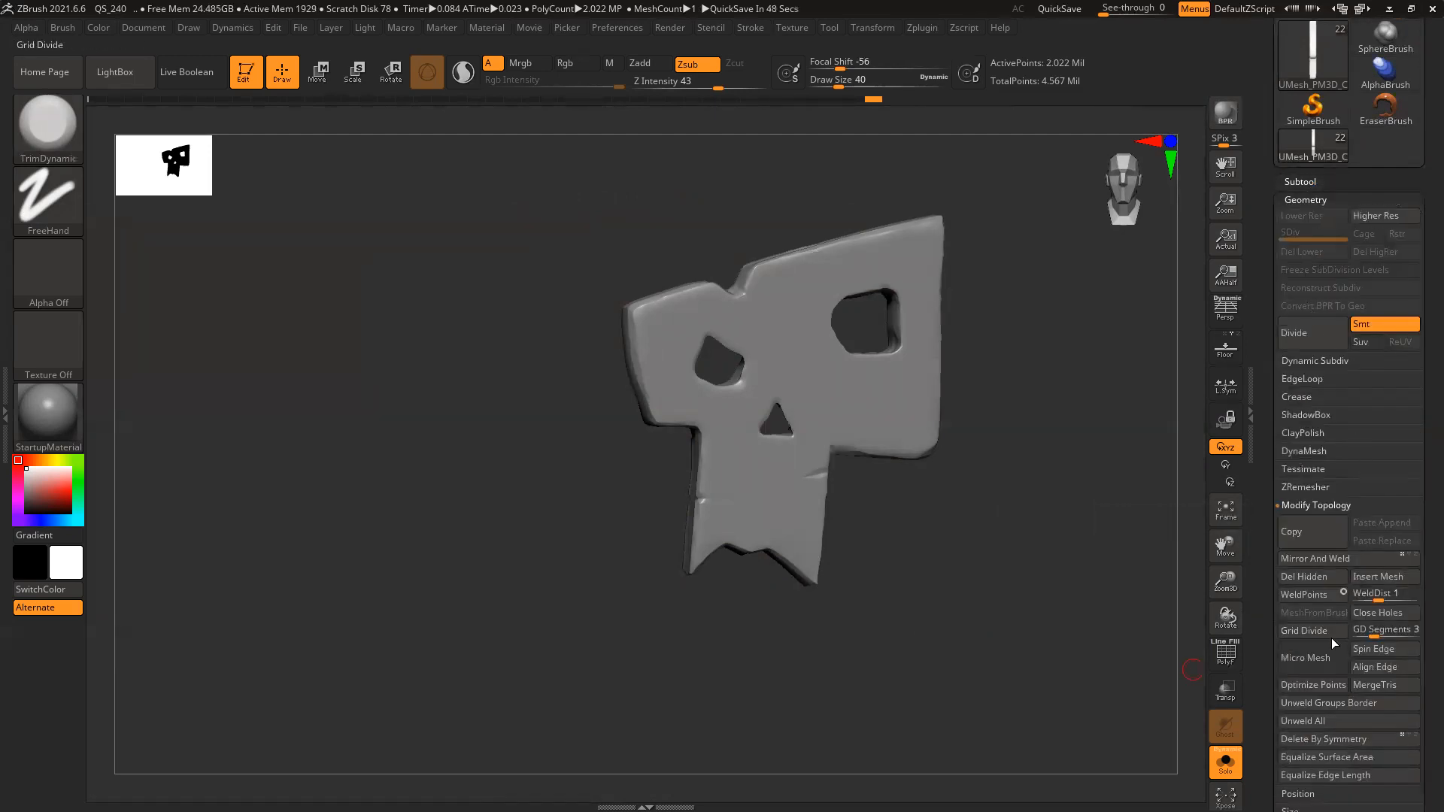
click(1312, 575)
alt+drag(1037, 442, 954, 450)
key(shift+f)
drag(1051, 483, 981, 488)
key(shift+f)
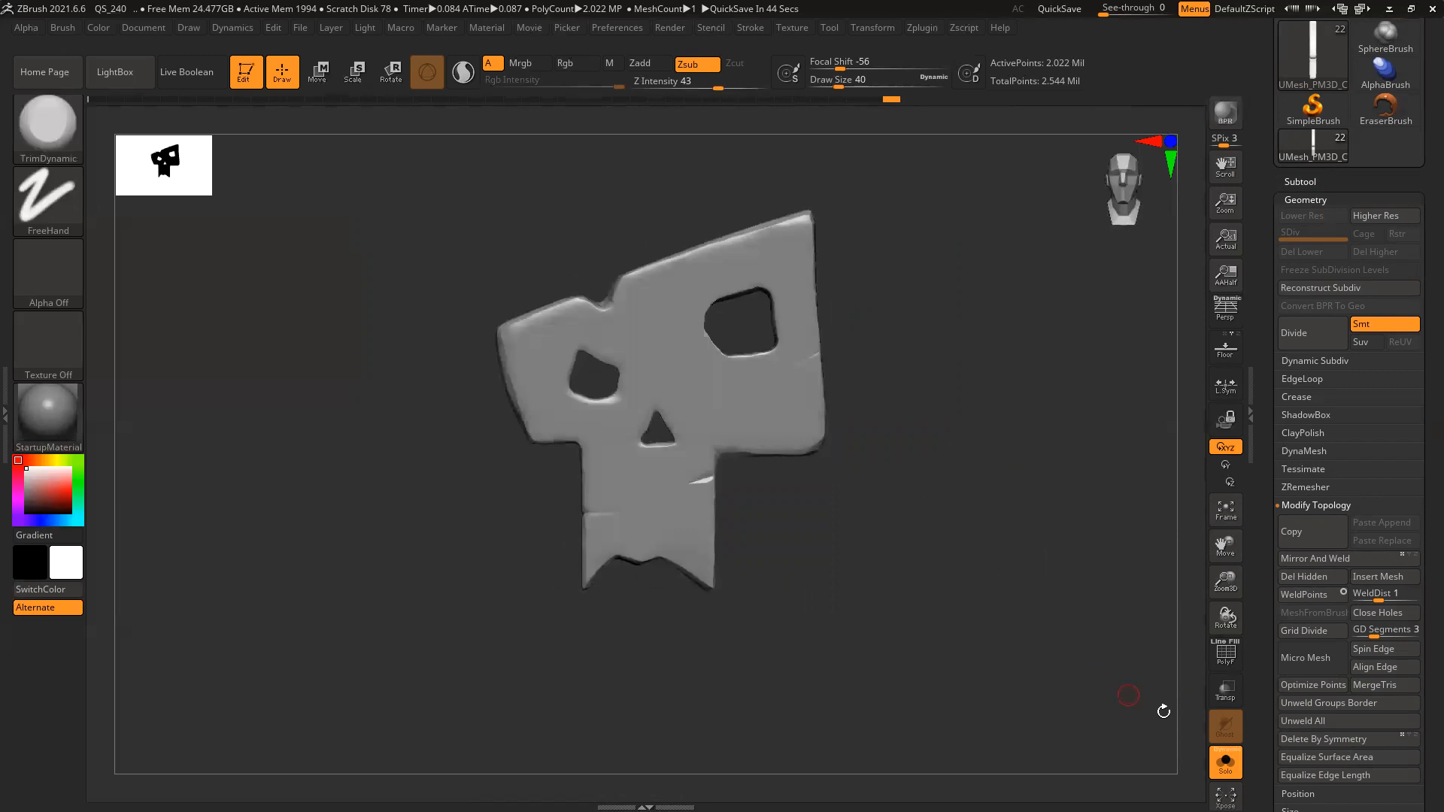
Turn off Solo to show the whole axe and make the Extract0 wrap below the skull the active subtool
click(1226, 764)
drag(1089, 658, 1009, 667)
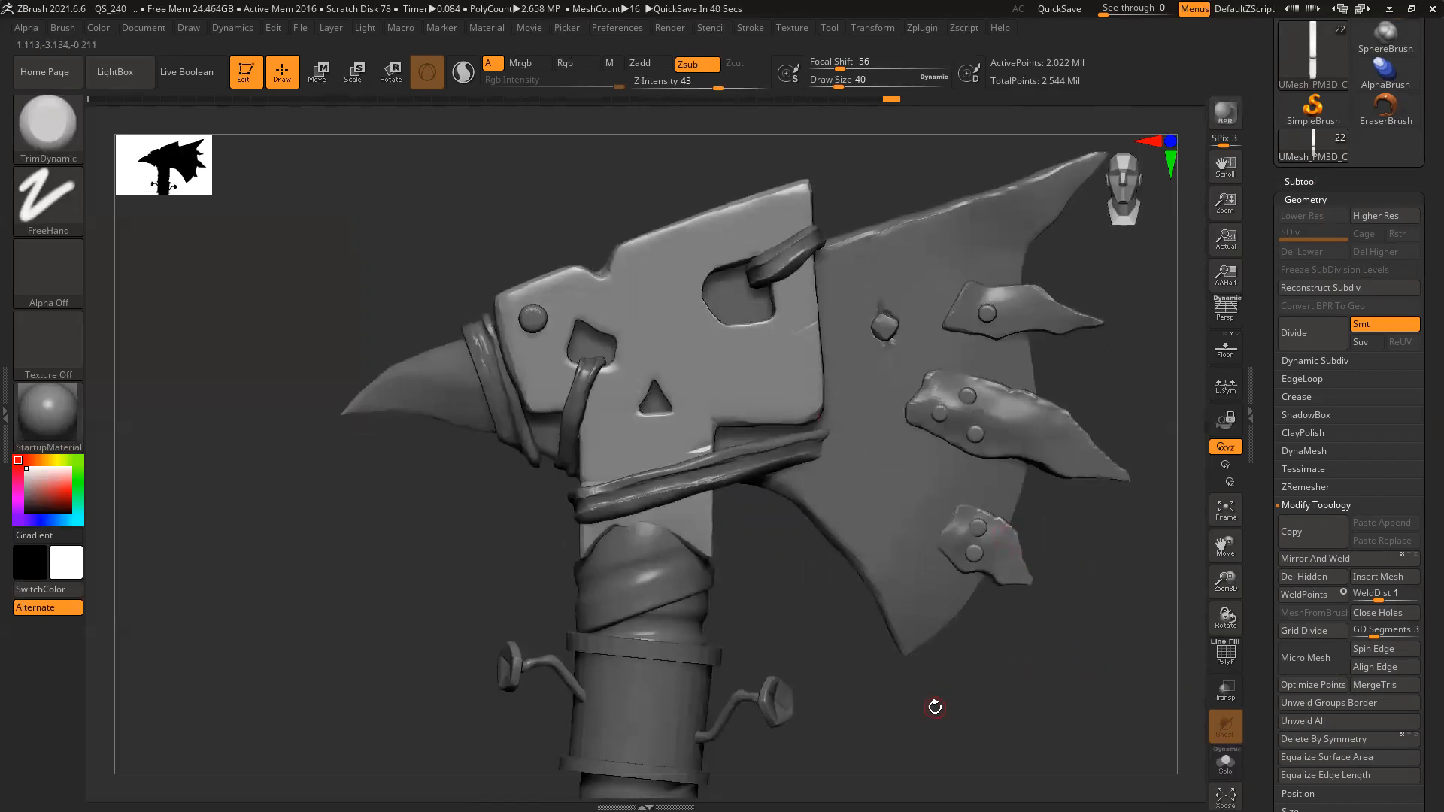
drag(353, 509, 442, 526)
drag(772, 623, 628, 503)
alt+click(613, 466)
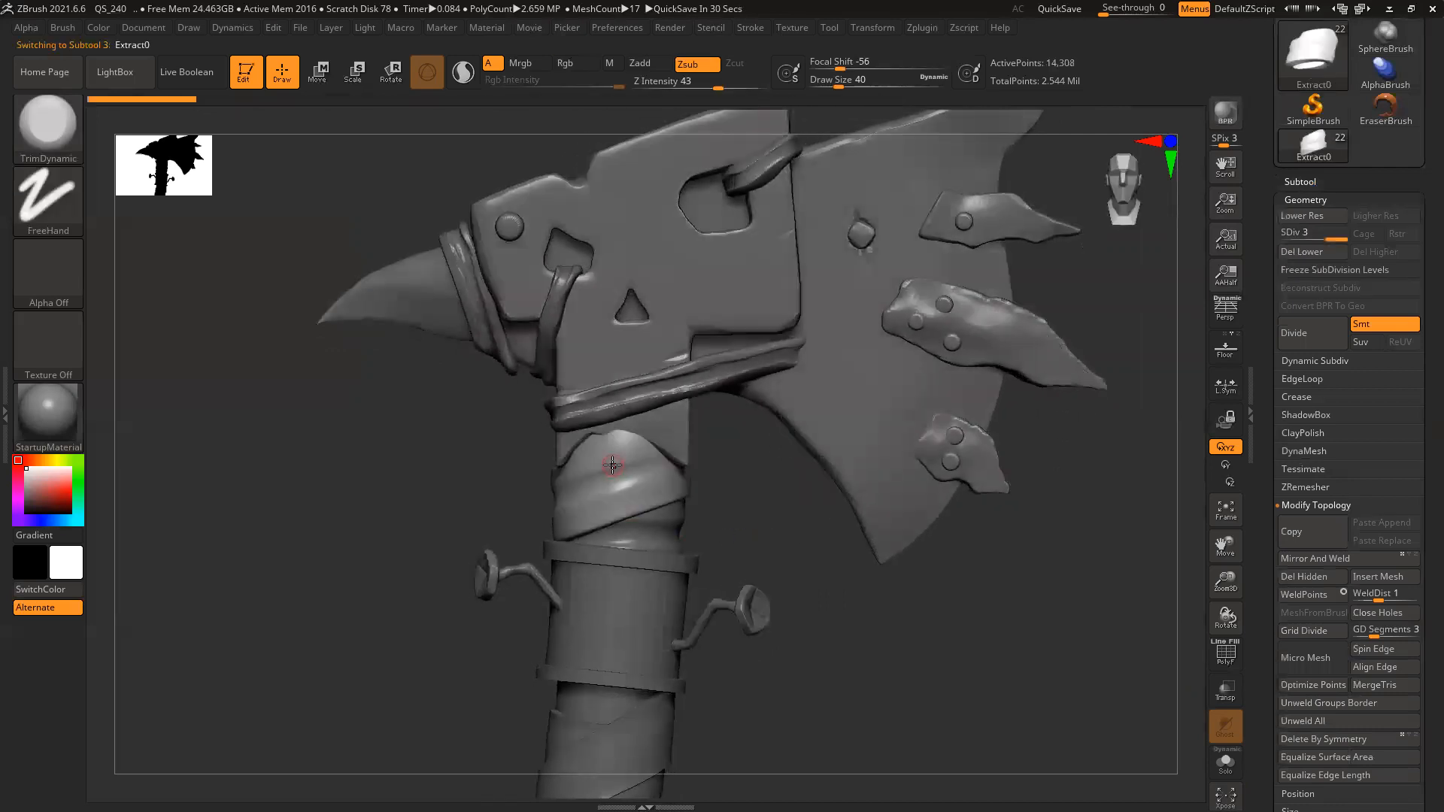
Dent the upper edge of the handle wrap beneath the skull with the DamStandard brush at draw size 112
ctrl+right_drag(612, 465, 657, 586)
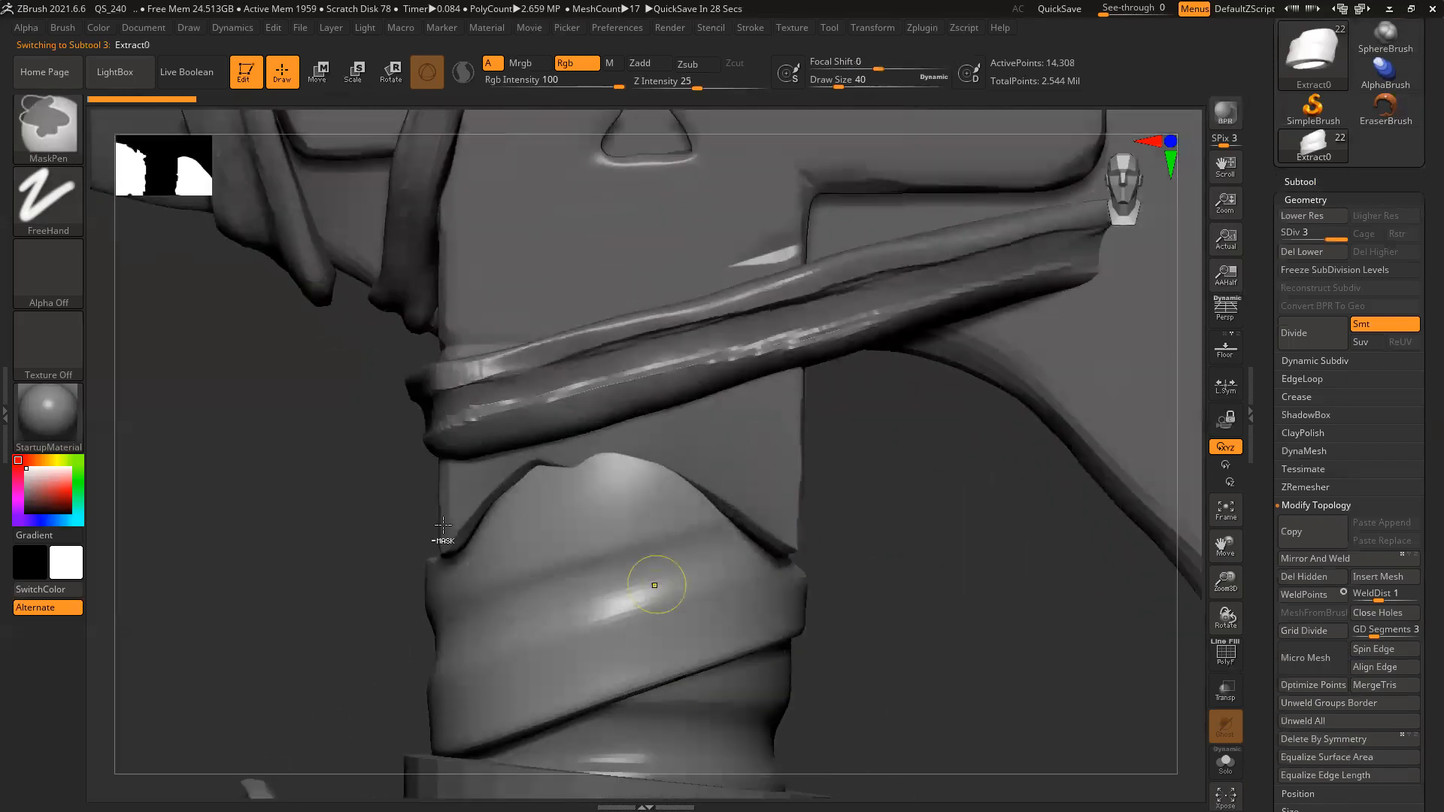
shift+drag(242, 521, 244, 518)
key(b)
key(d)
key(s)
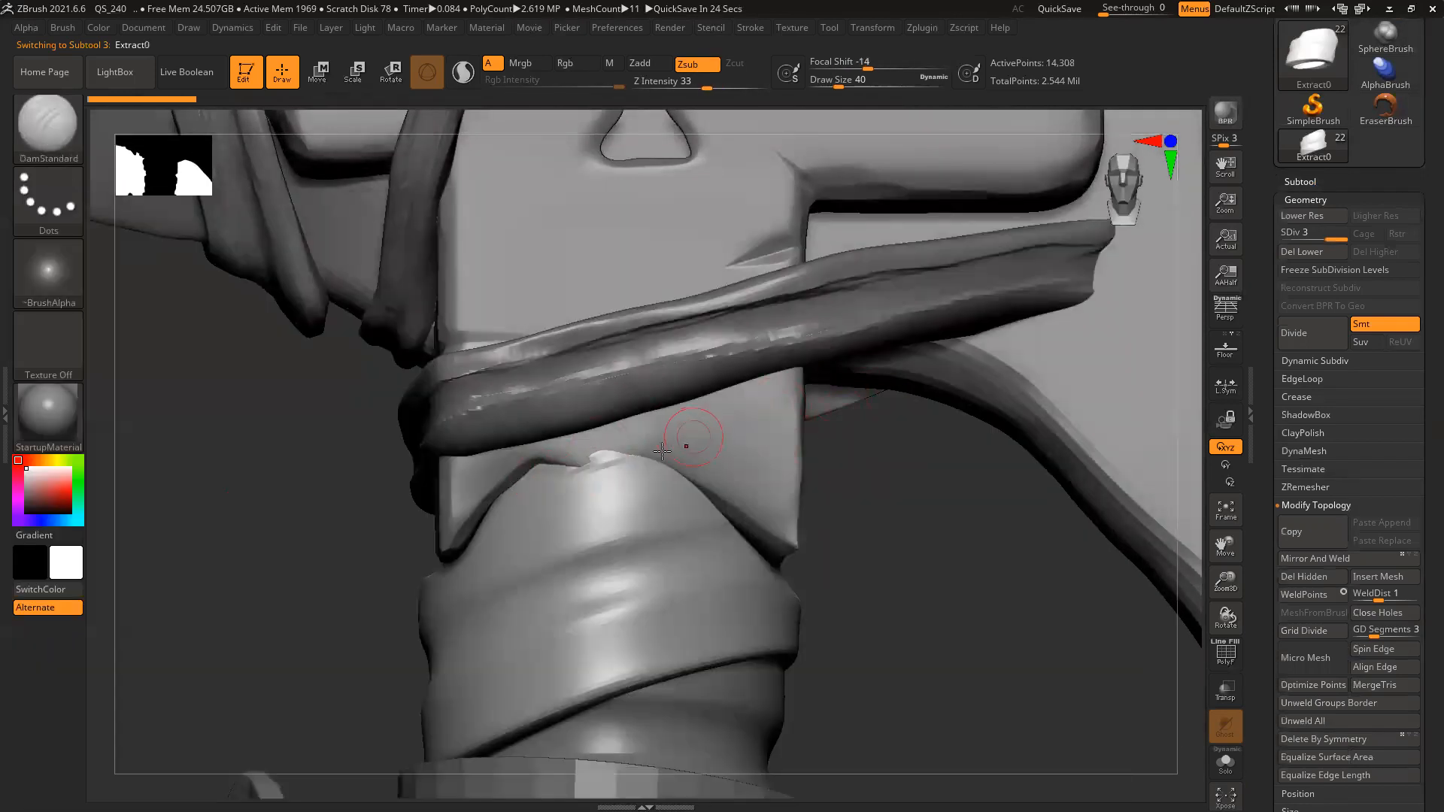
key(bracketright)
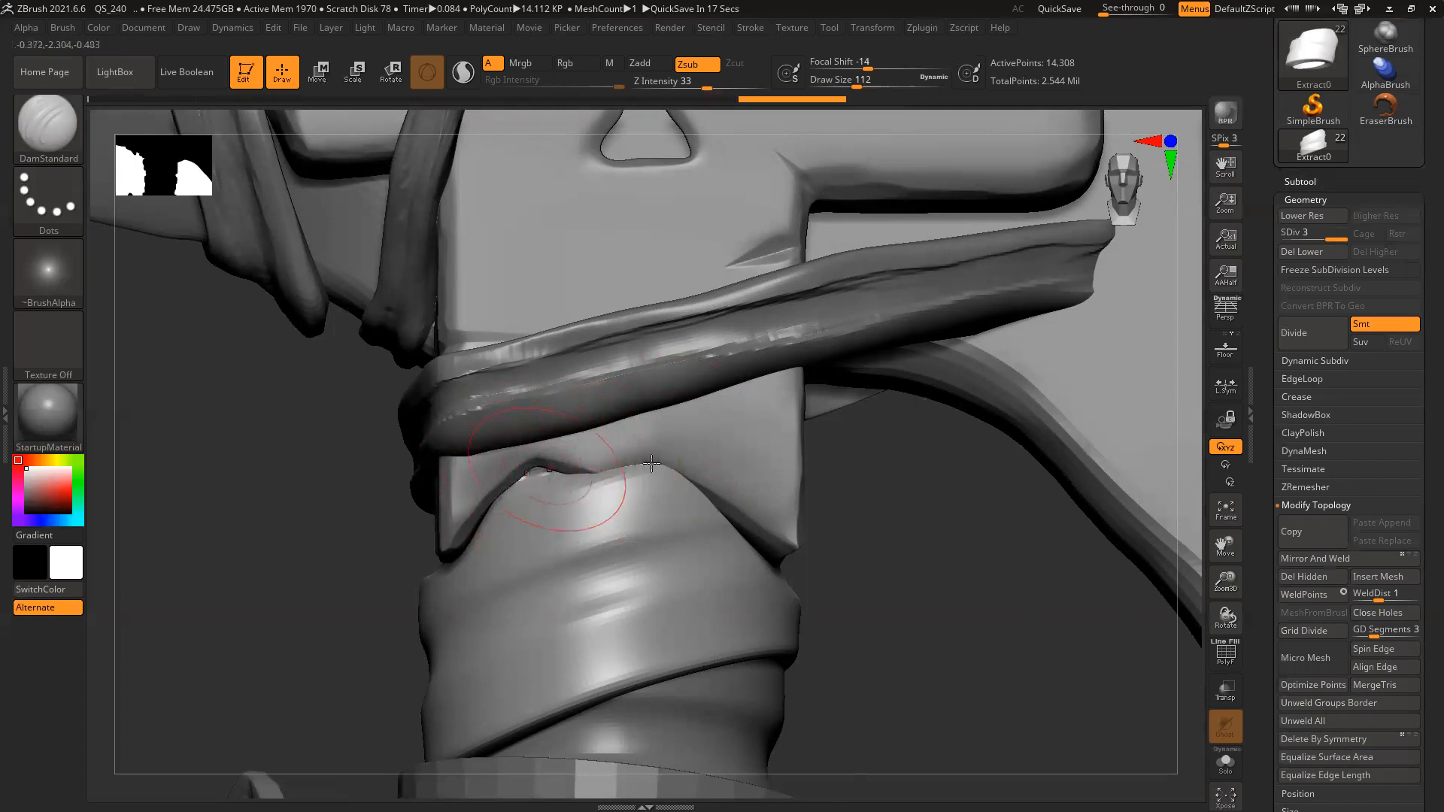
drag(925, 514, 926, 575)
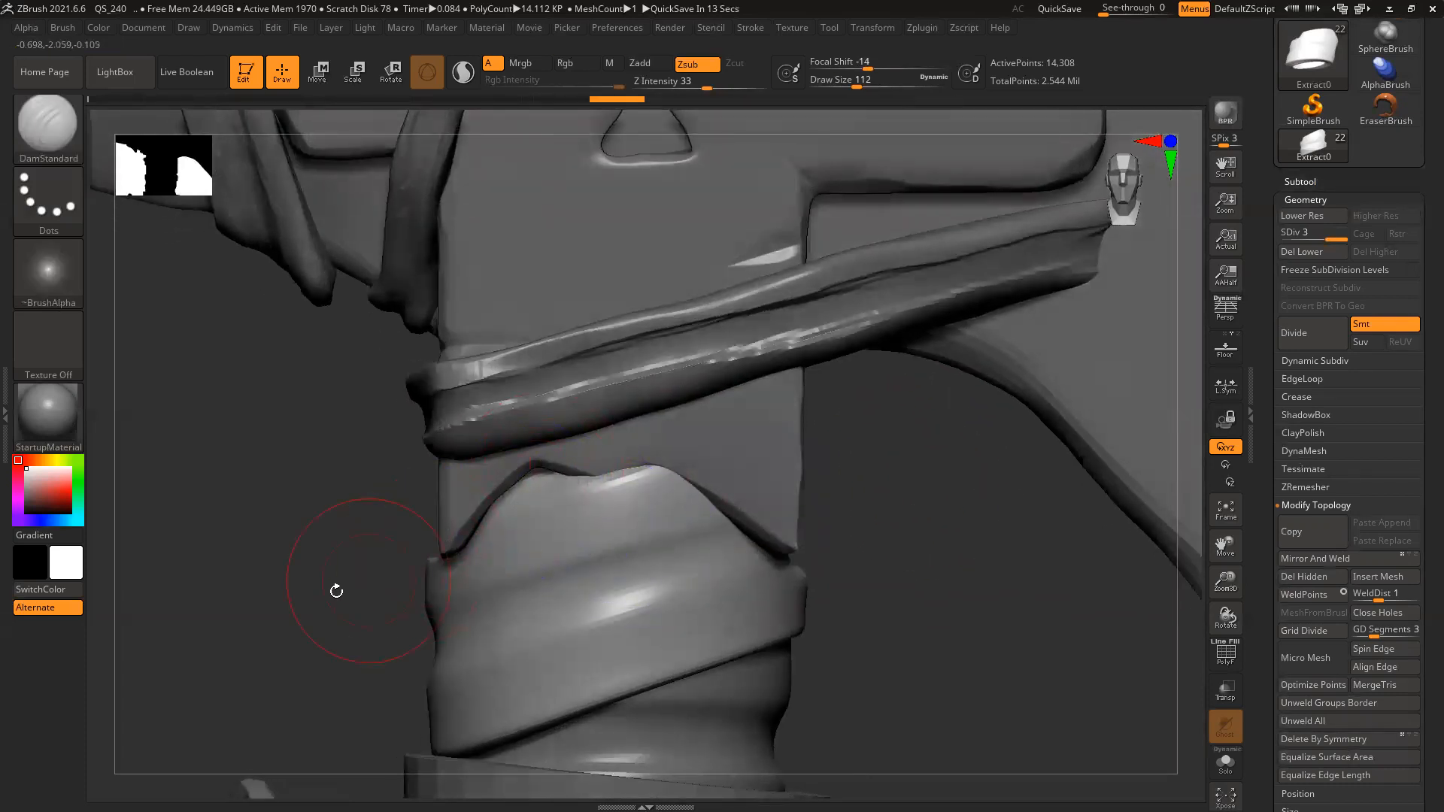
Dent the side and back surfaces of the handle wrap beneath the skull with the DamStandard brush
alt+drag(932, 581, 862, 487)
drag(677, 444, 412, 528)
drag(331, 547, 568, 495)
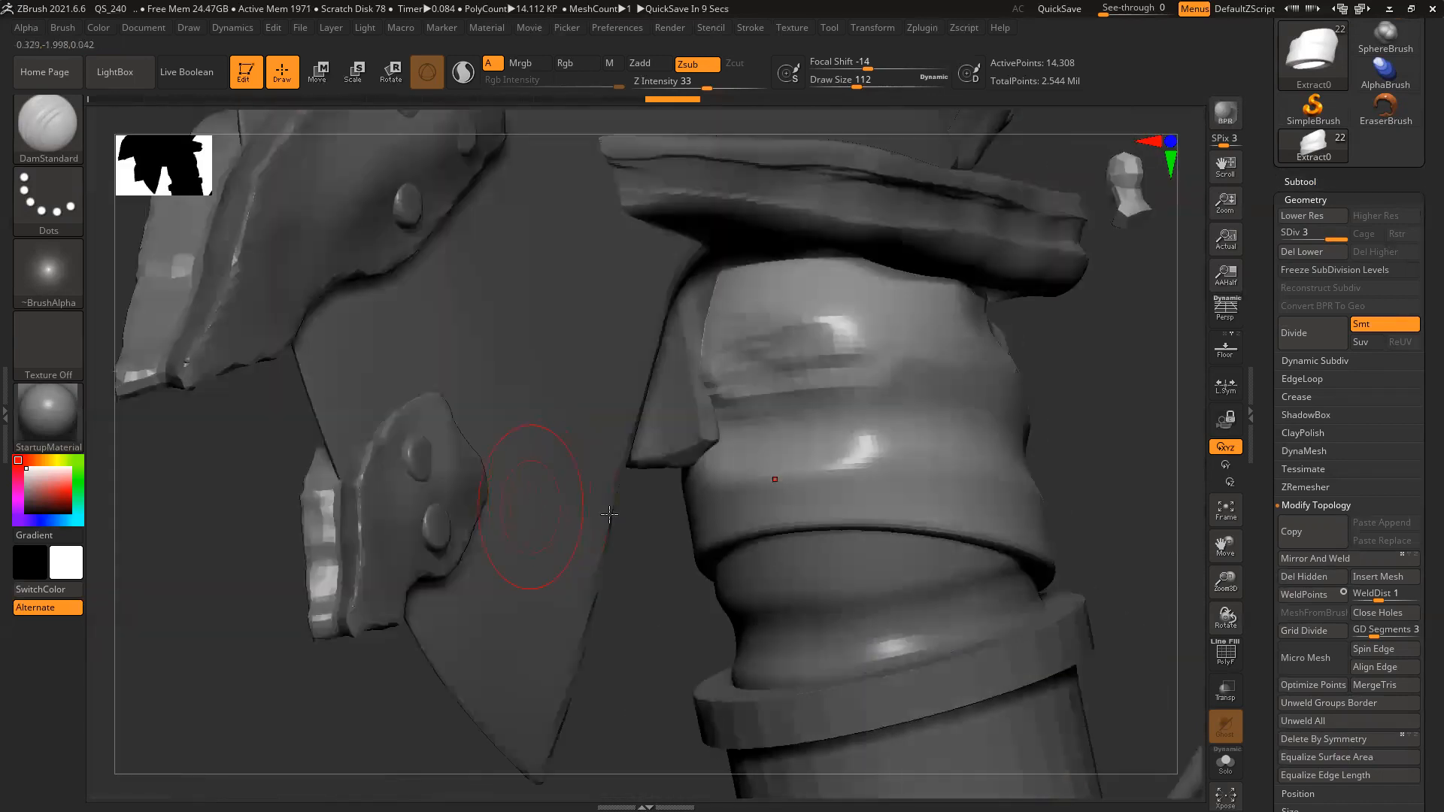
mouse_move(1134, 423)
mouse_down()
mouse_move(688, 370)
mouse_move(818, 377)
mouse_up()
mouse_move(674, 418)
mouse_down()
mouse_move(1084, 458)
mouse_move(875, 455)
mouse_up()
drag(1080, 477, 917, 474)
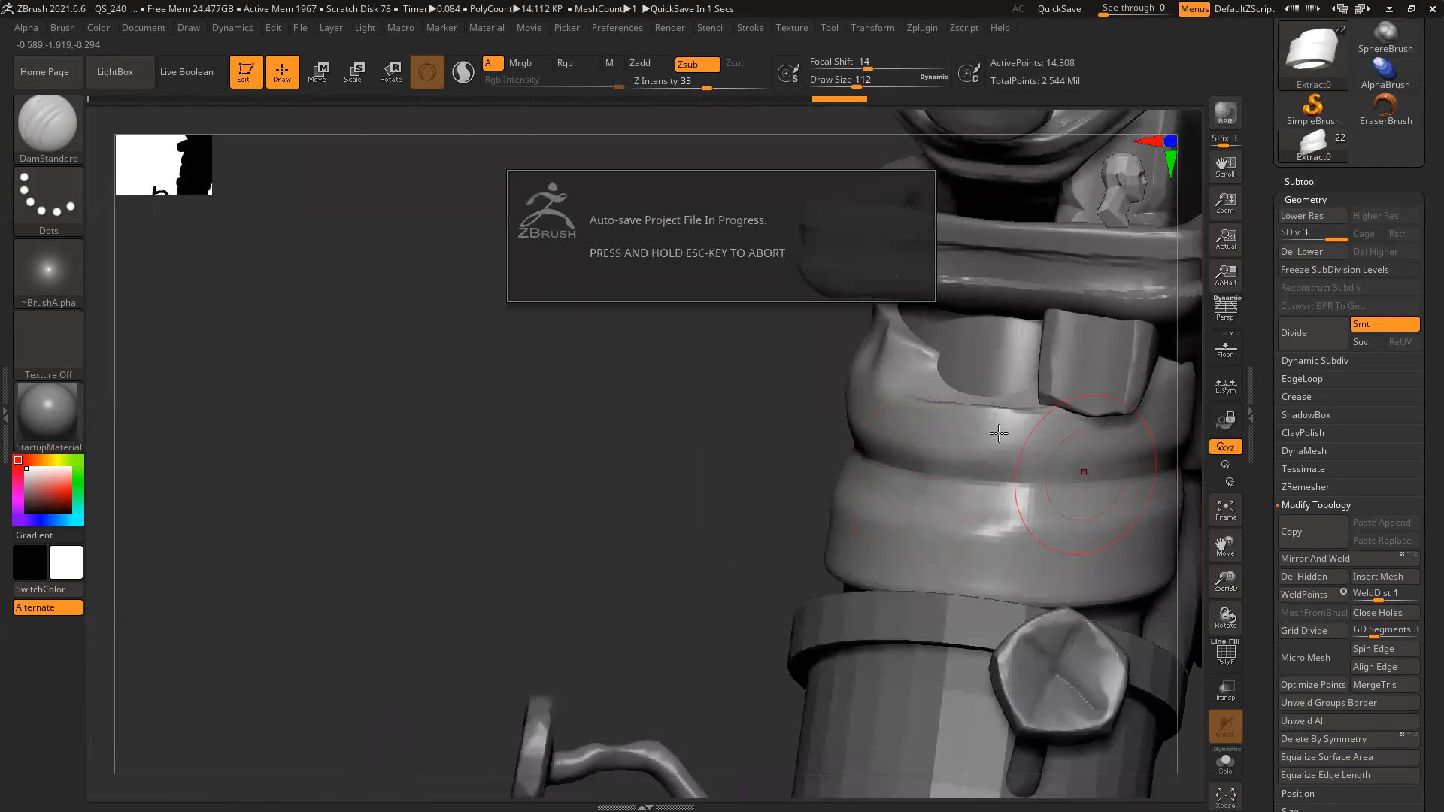
mouse_move(825, 381)
mouse_down()
mouse_move(911, 341)
mouse_move(1029, 378)
mouse_move(928, 367)
mouse_move(915, 348)
mouse_up()
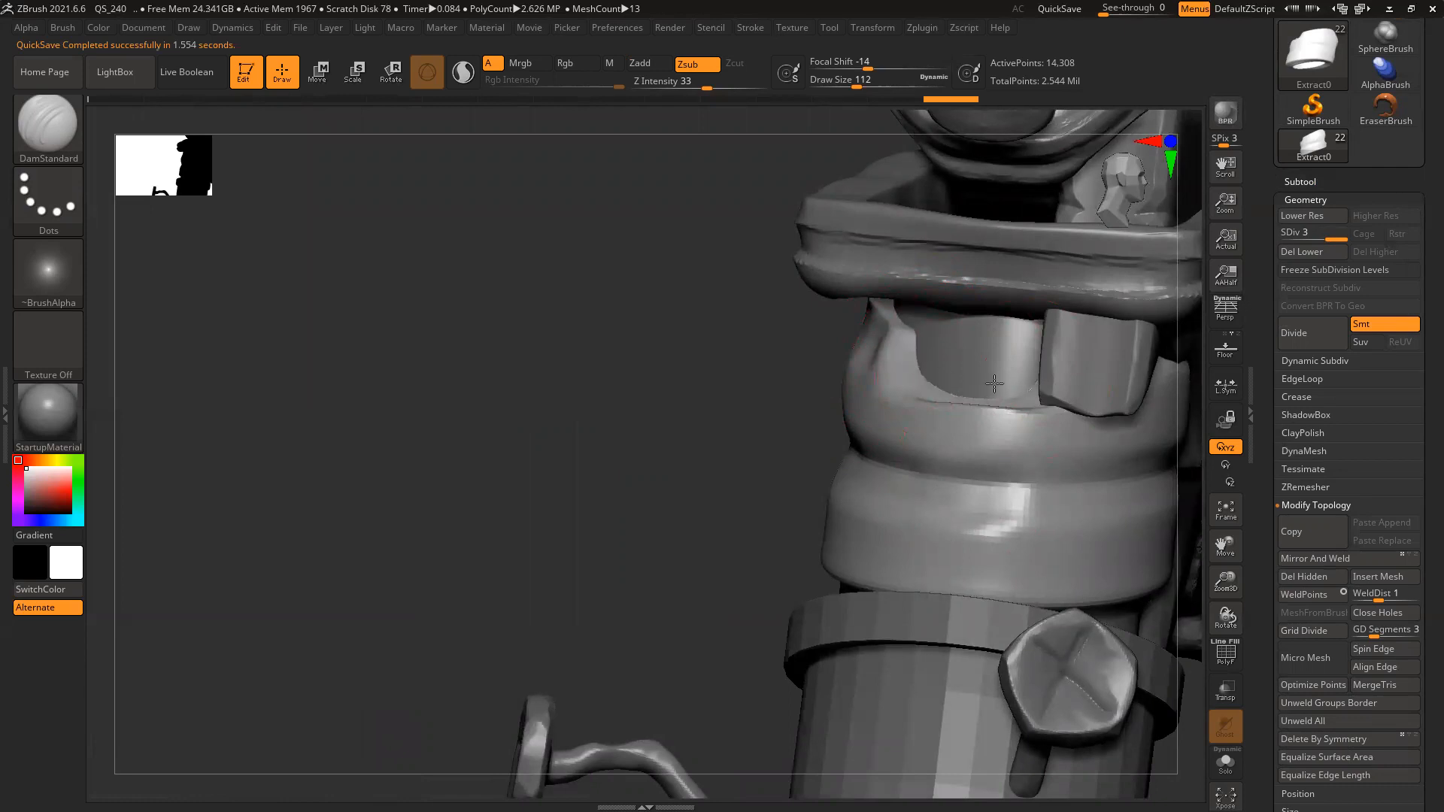
Make the metal collar Extract2 the active subtool, center the gizmo on it, and adjust its height along the handle's axis
ctrl+right_drag(897, 374, 570, 335)
alt+right_drag(1123, 639, 936, 586)
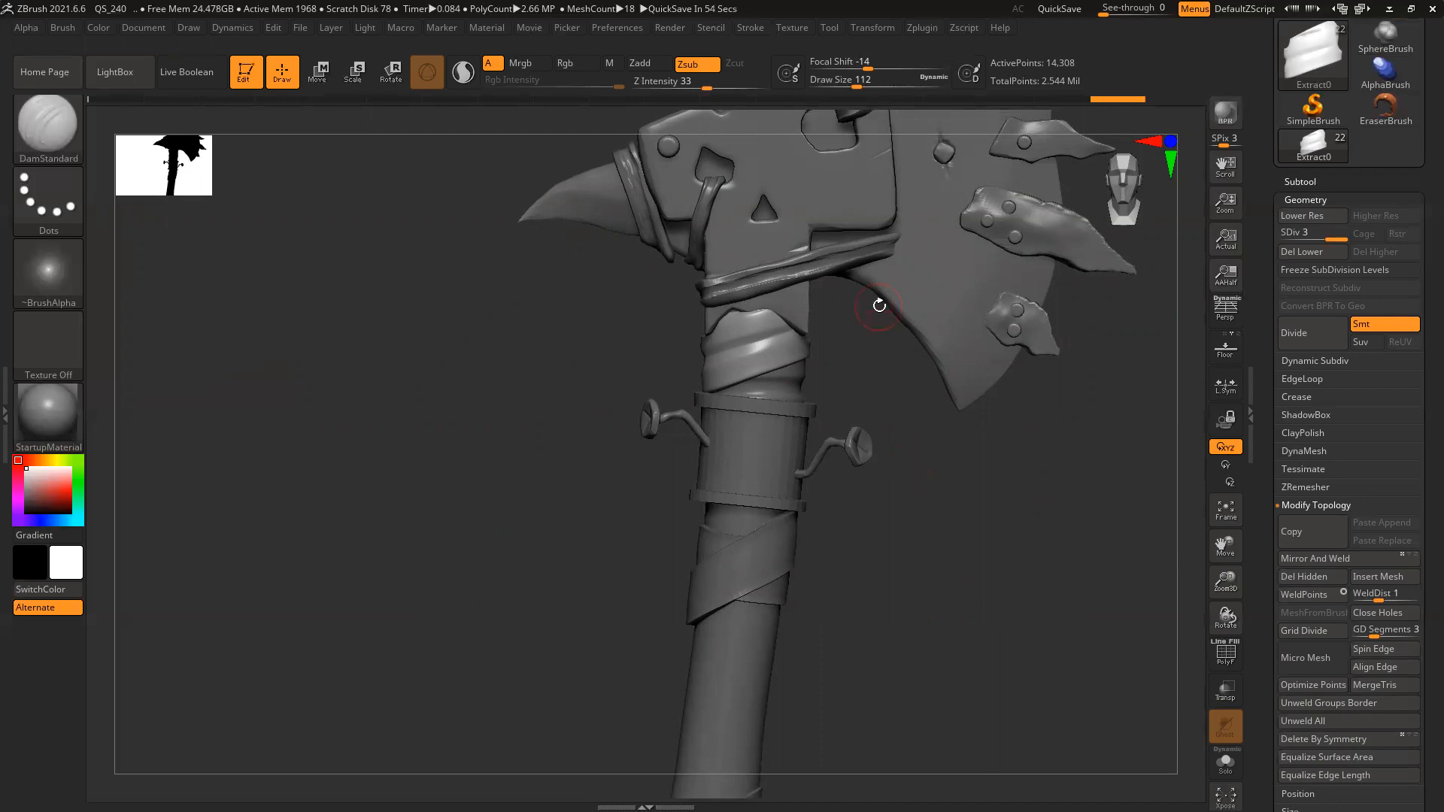
alt+click(804, 475)
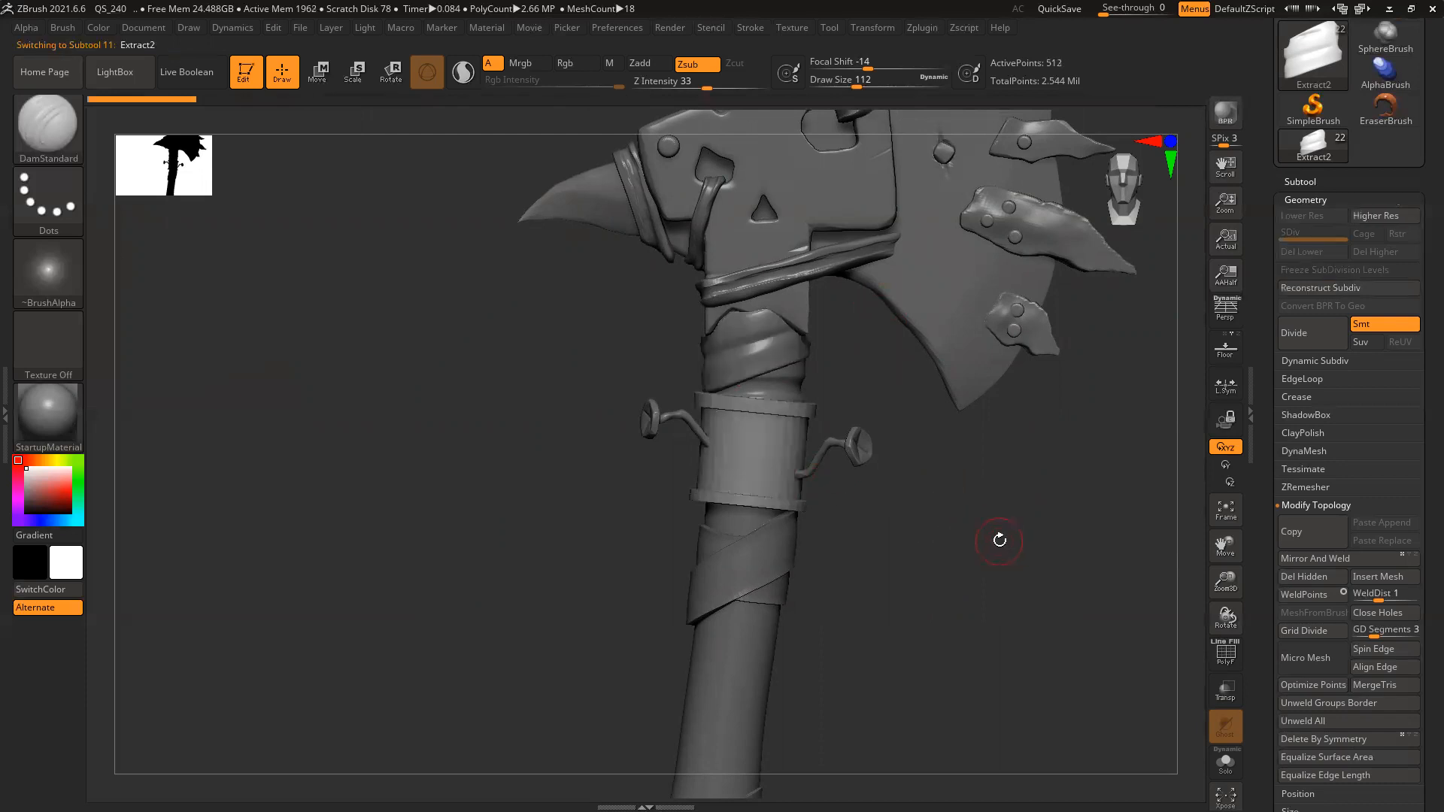
key(r)
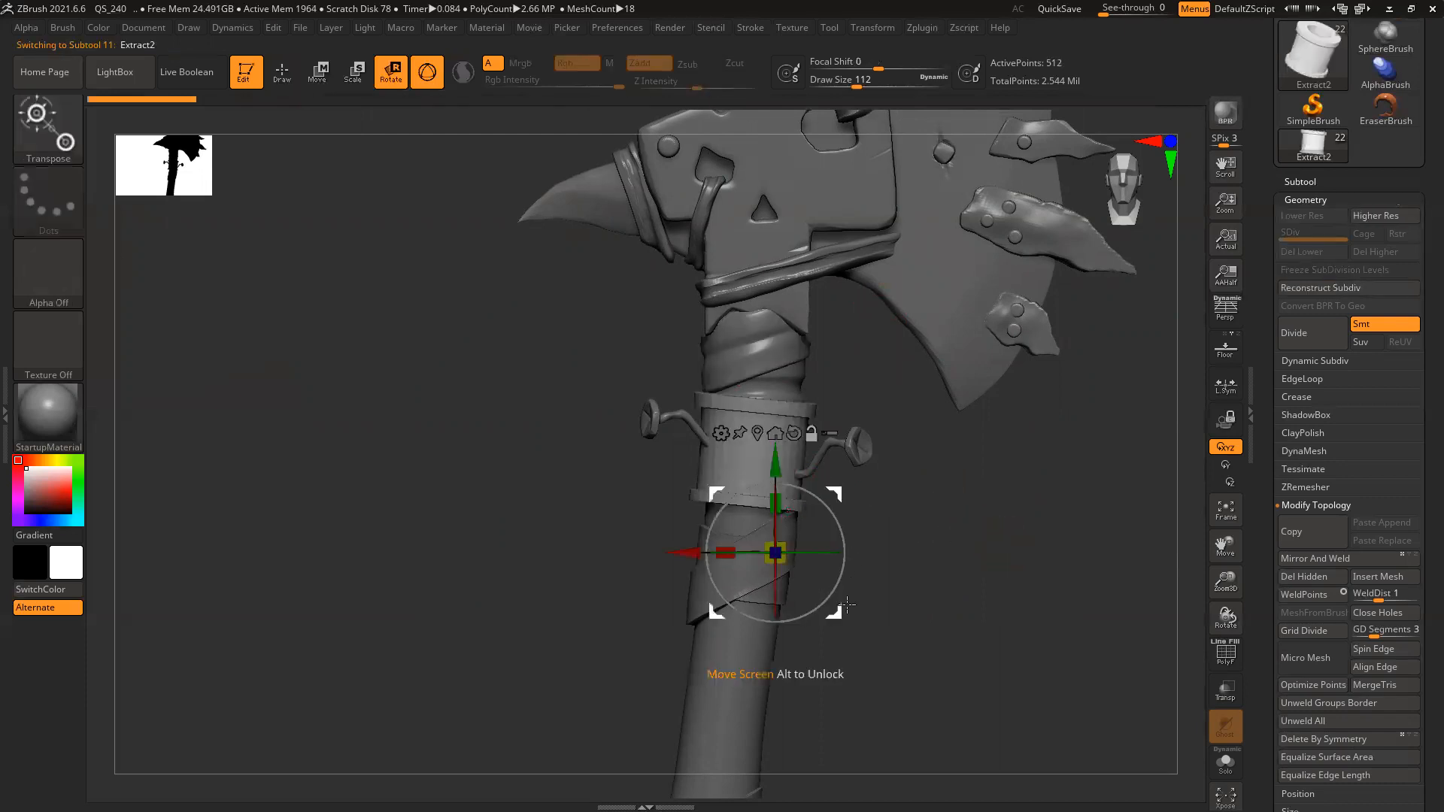
alt+drag(823, 553, 829, 484)
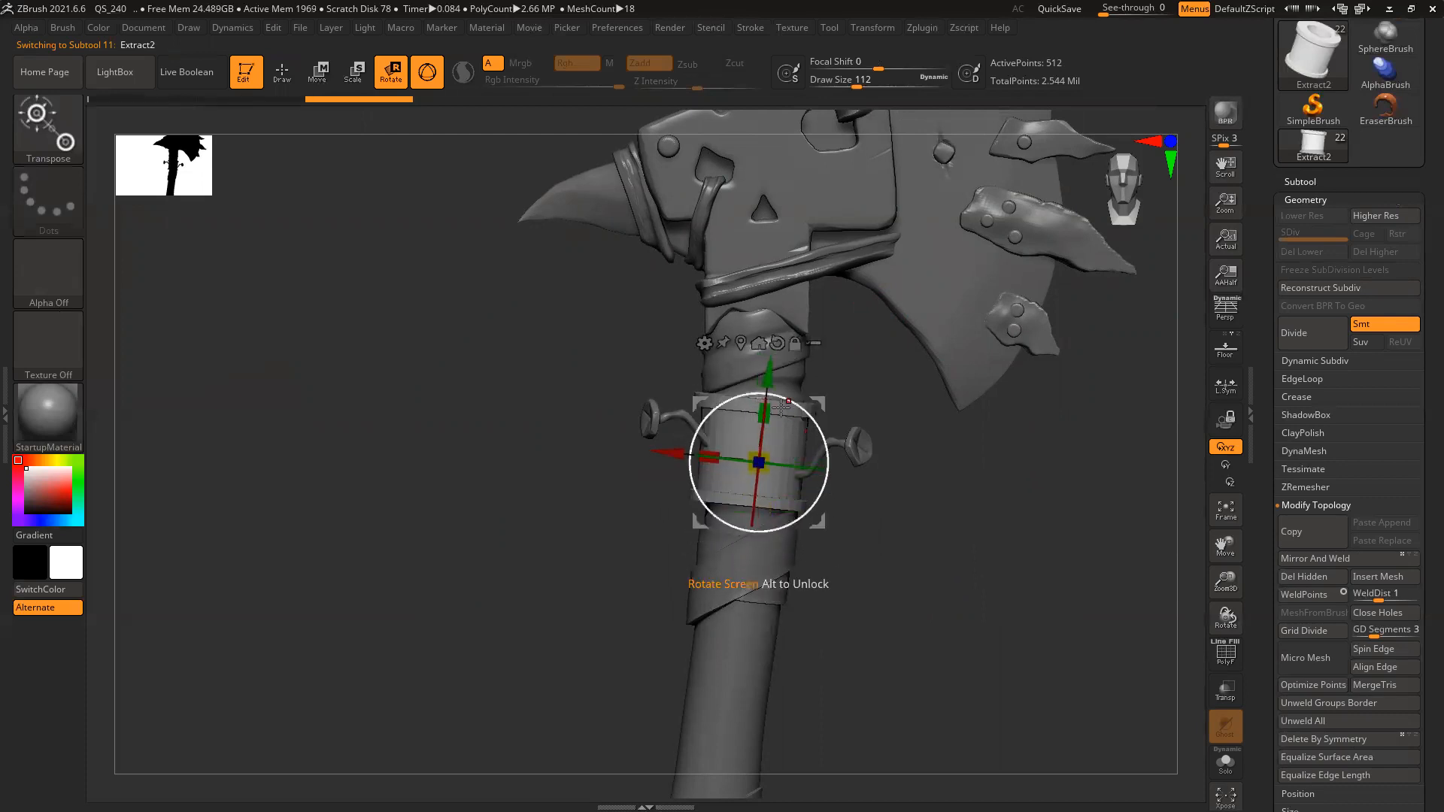
drag(771, 413, 770, 420)
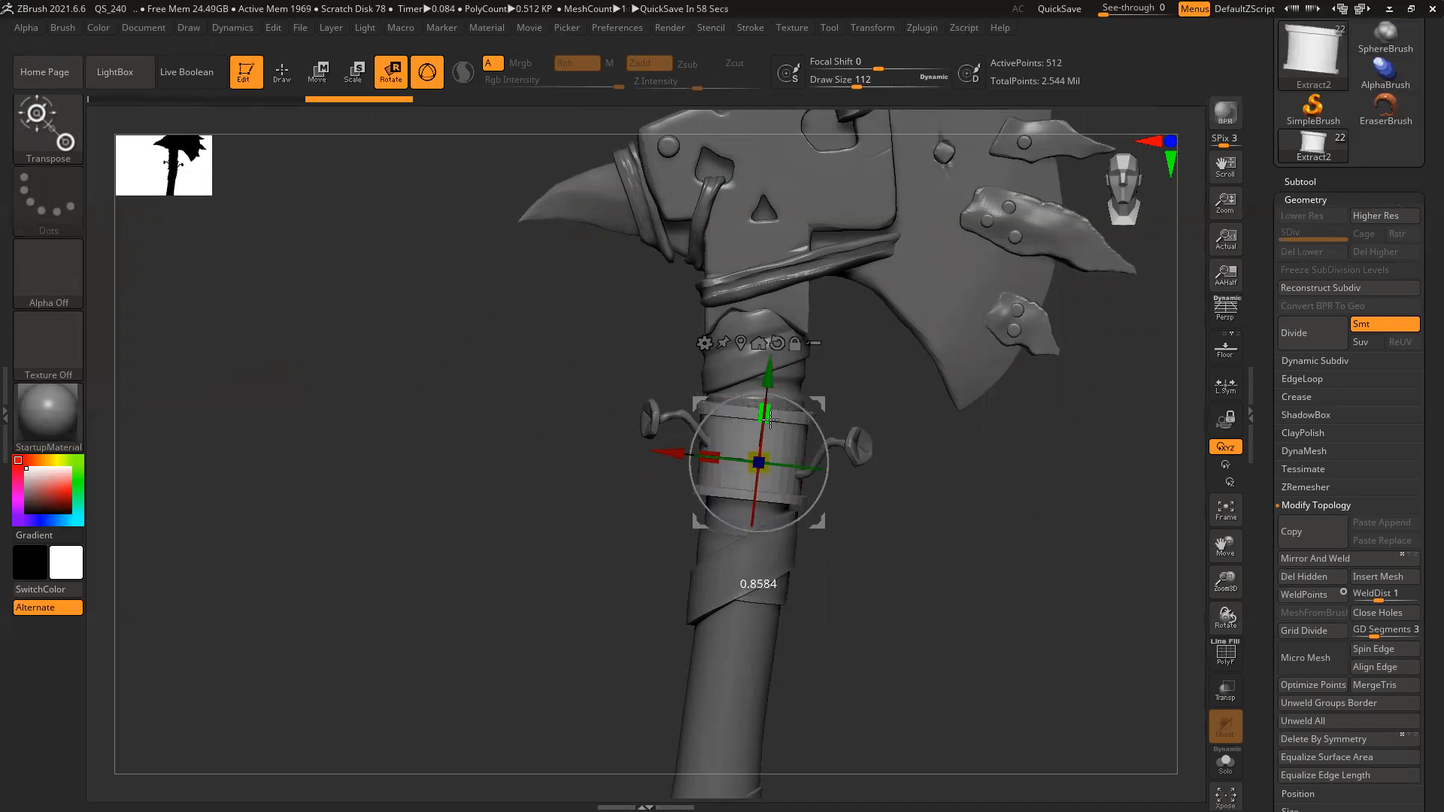
drag(769, 416, 773, 372)
alt+drag(928, 542, 903, 475)
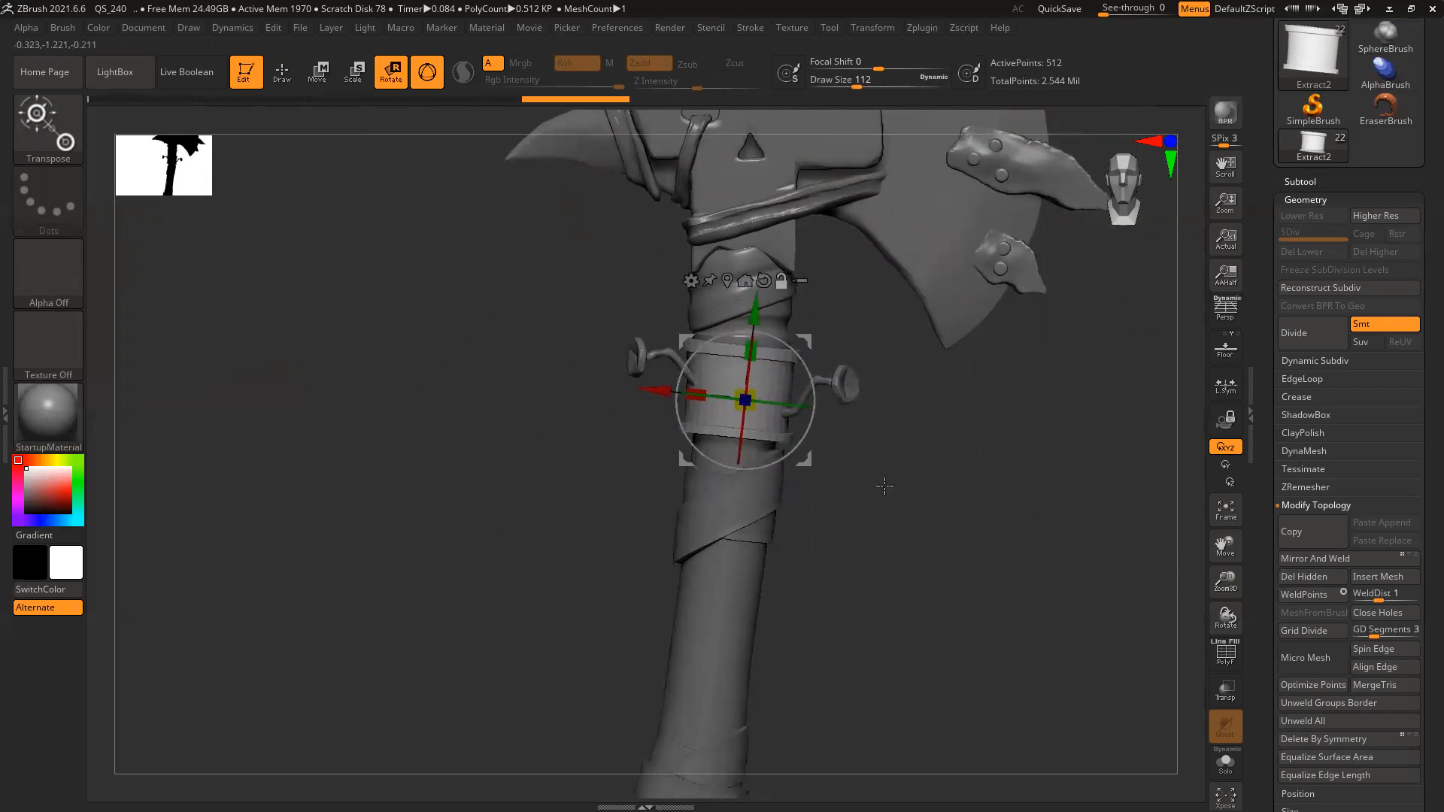
Return to Draw mode and turn on PolyFrame to show the collar's topology and polygroups
key(q)
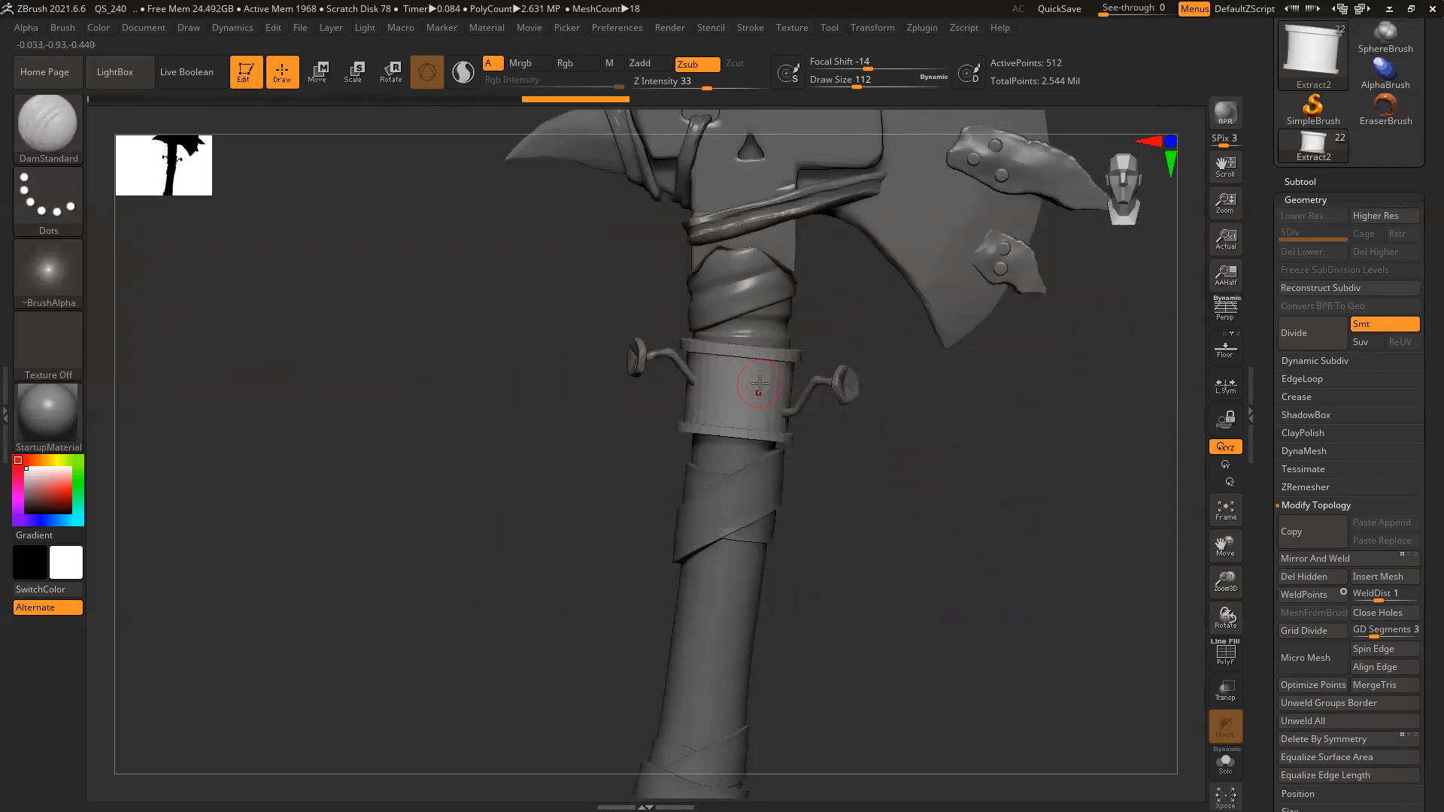
key(shift+f)
ctrl+right_drag(837, 444, 914, 555)
mouse_move(969, 569)
mouse_down()
mouse_move(967, 603)
mouse_move(966, 440)
mouse_up()
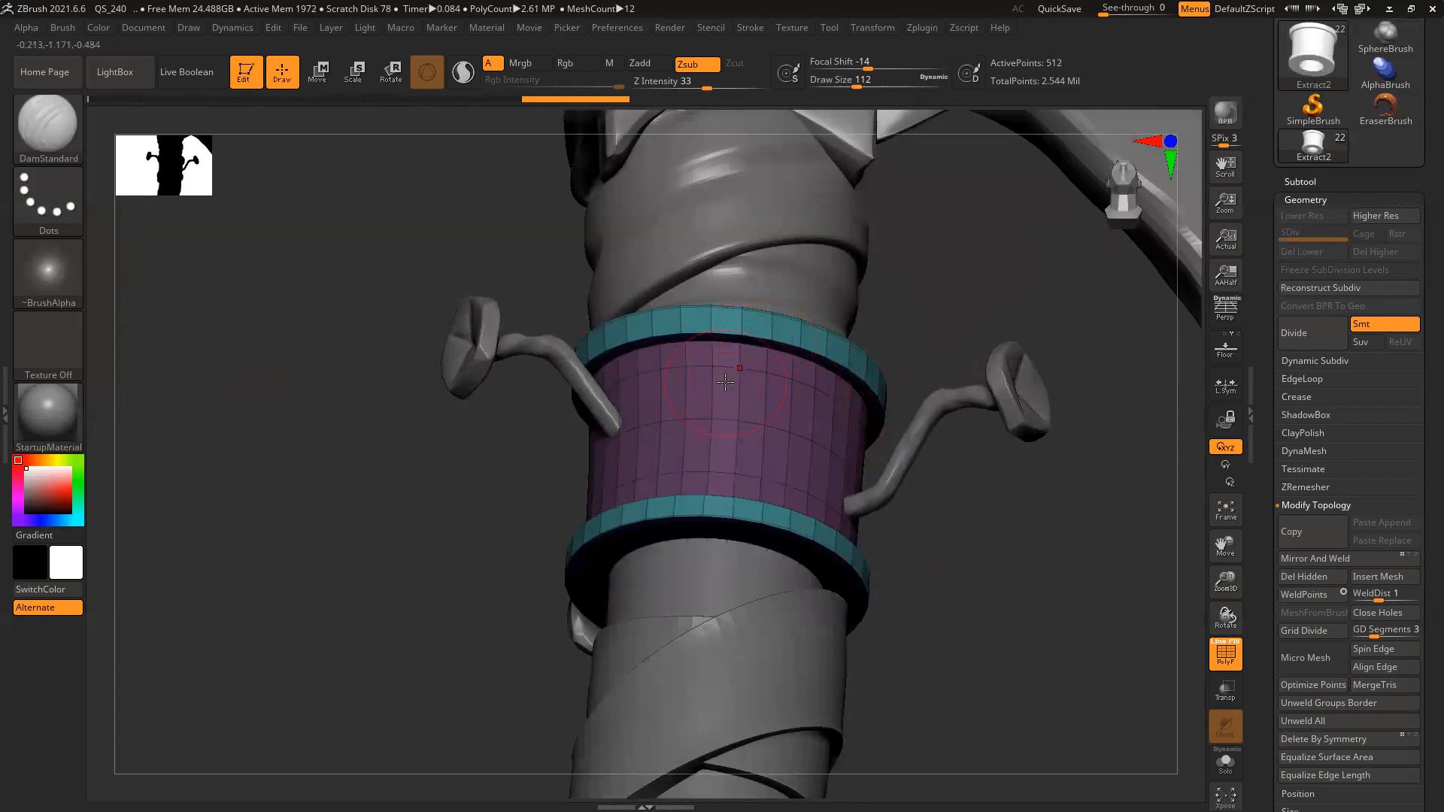
Try dividing the collar once to check how its rims smooth, and undo the division
key(ctrl)
key(ctrl+d)
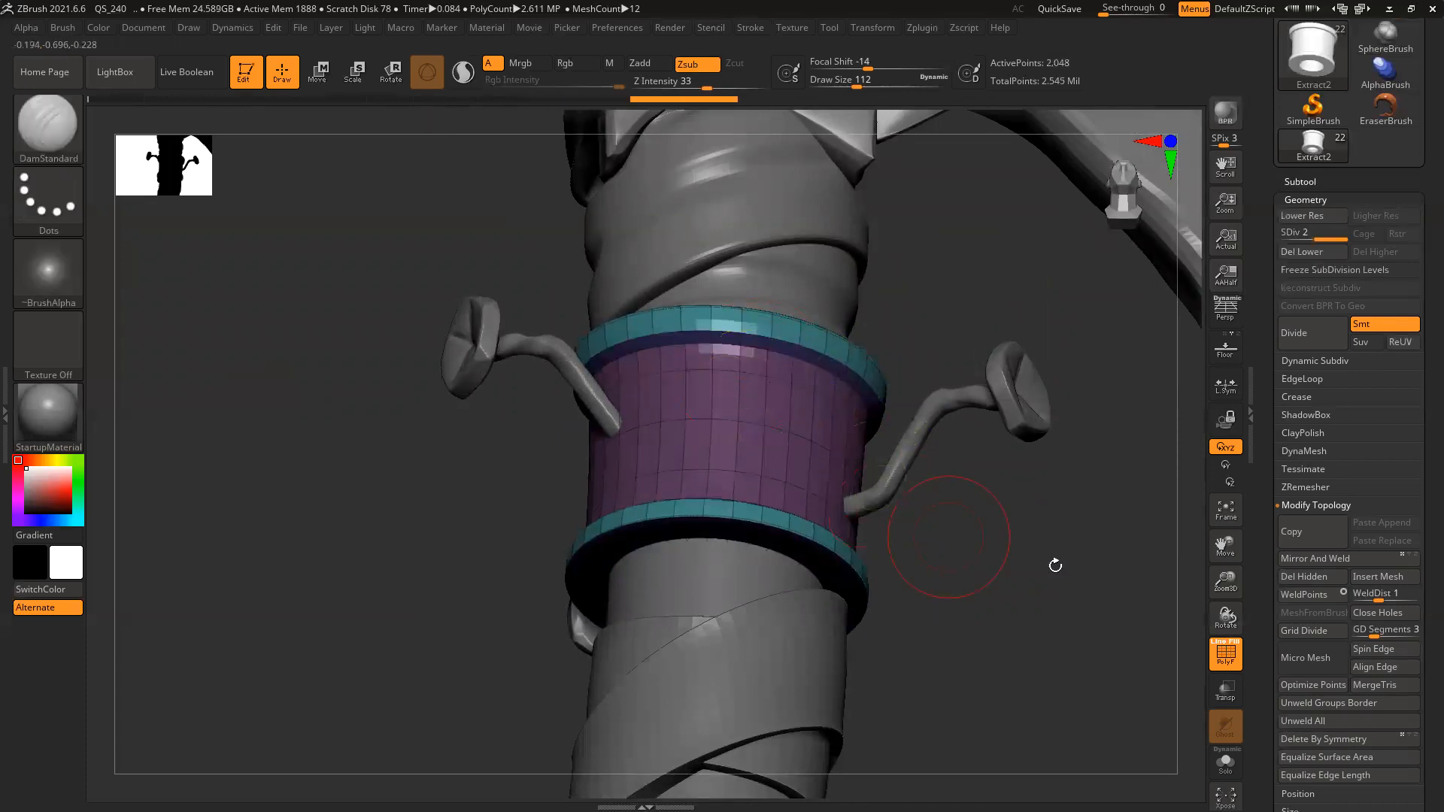
drag(1054, 564, 948, 526)
drag(1038, 567, 996, 509)
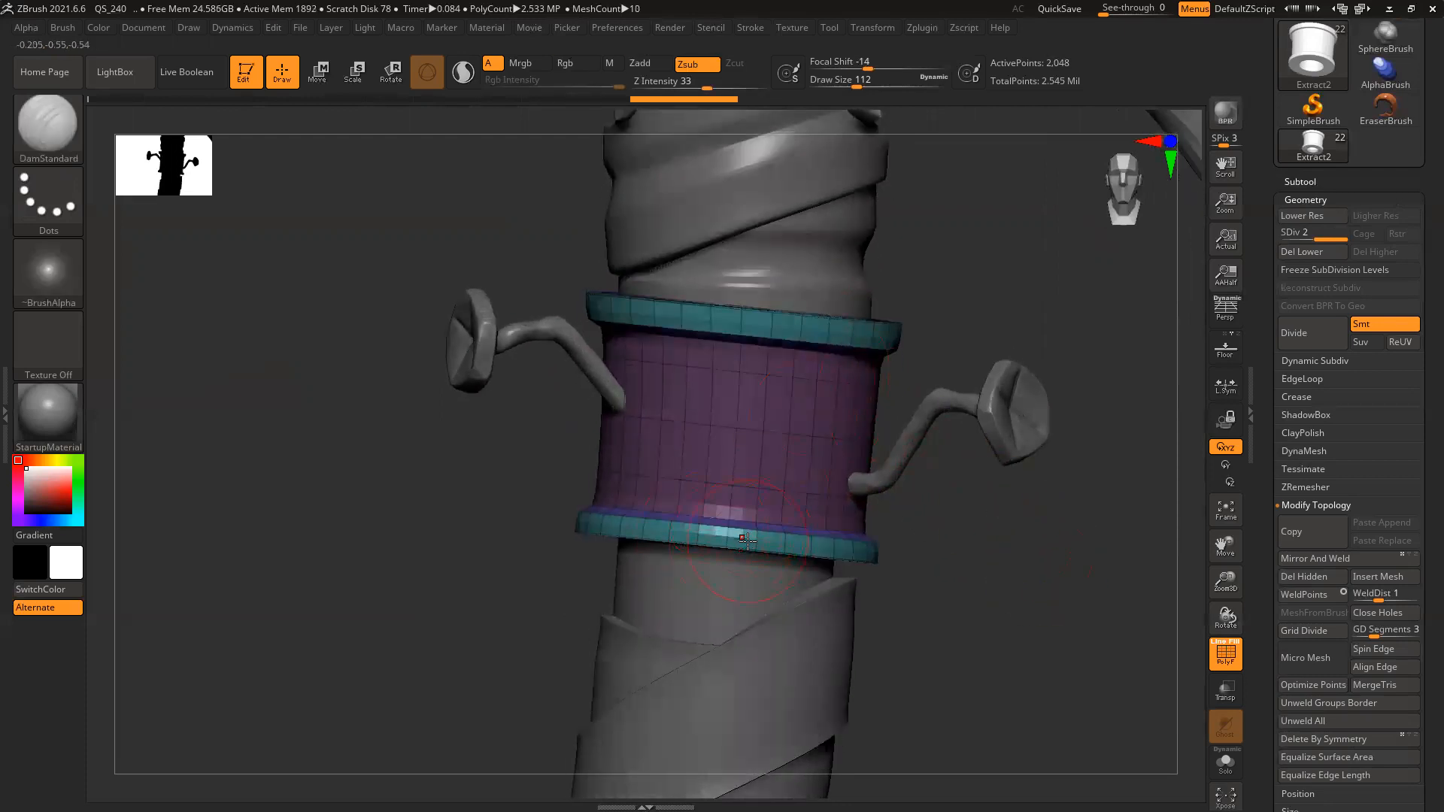
key(ctrl+z)
Insert a single edge loop around the middle of the collar's upper and lower rims with the ZModeler brush
drag(1006, 542, 1004, 447)
ctrl+right_drag(732, 348, 878, 488)
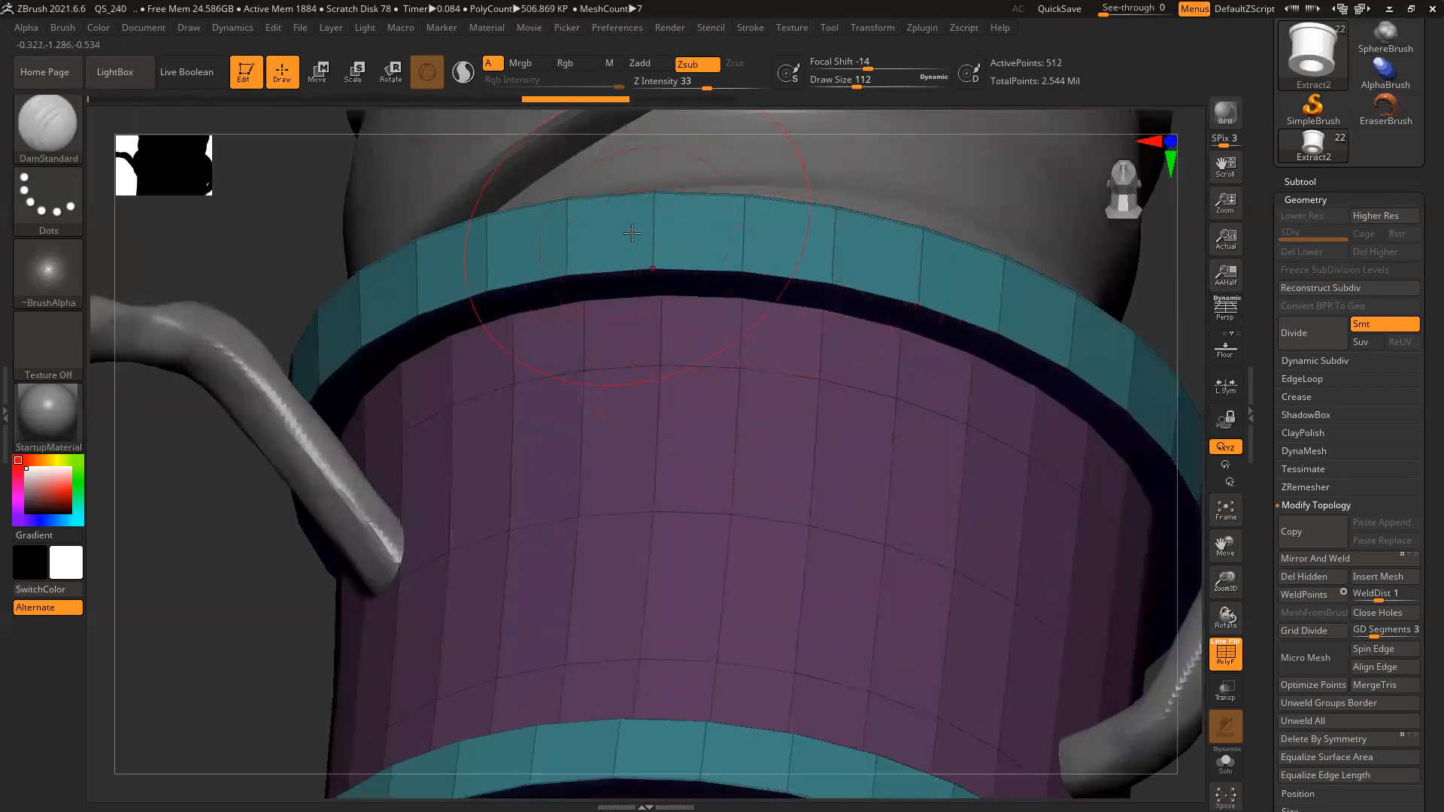
click(56, 130)
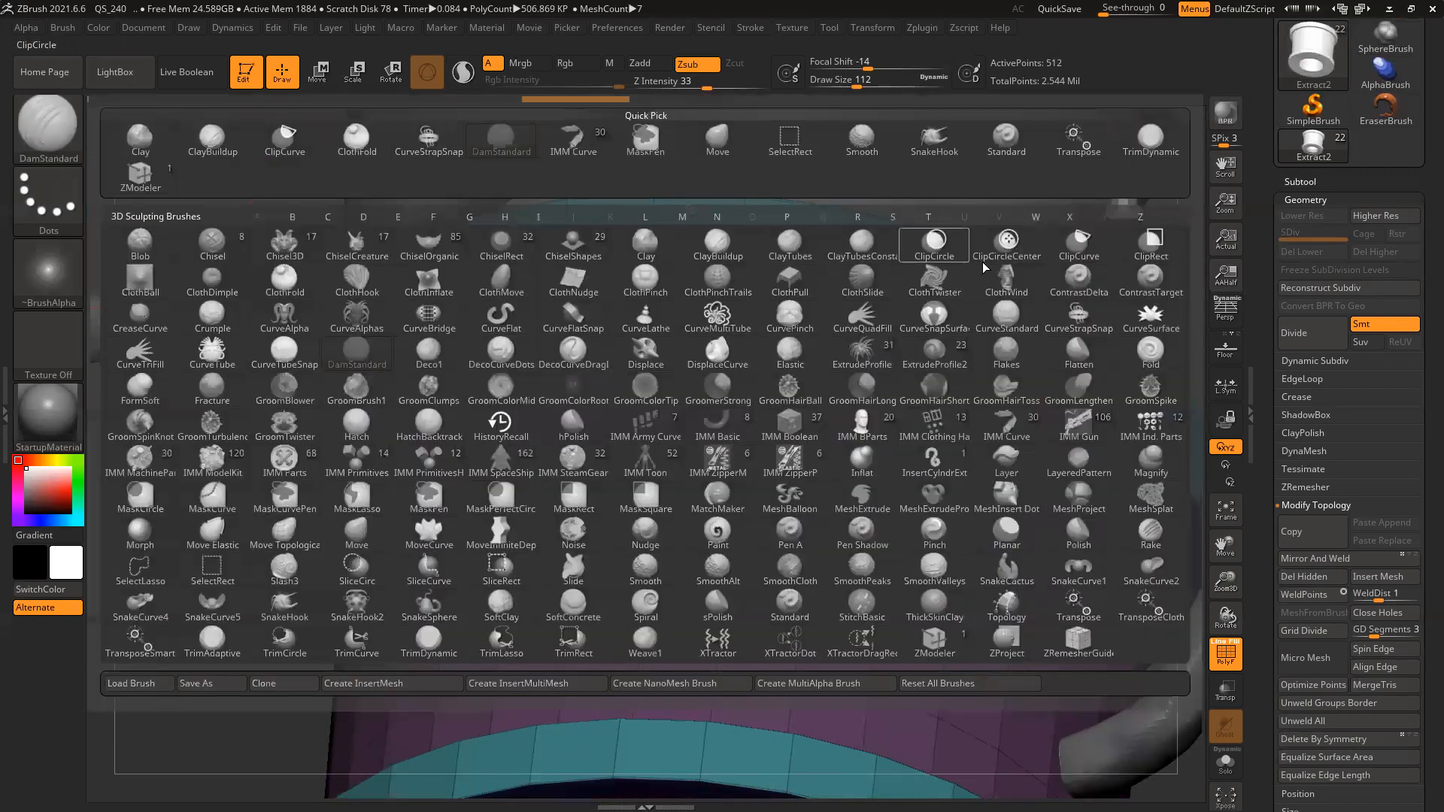
click(140, 176)
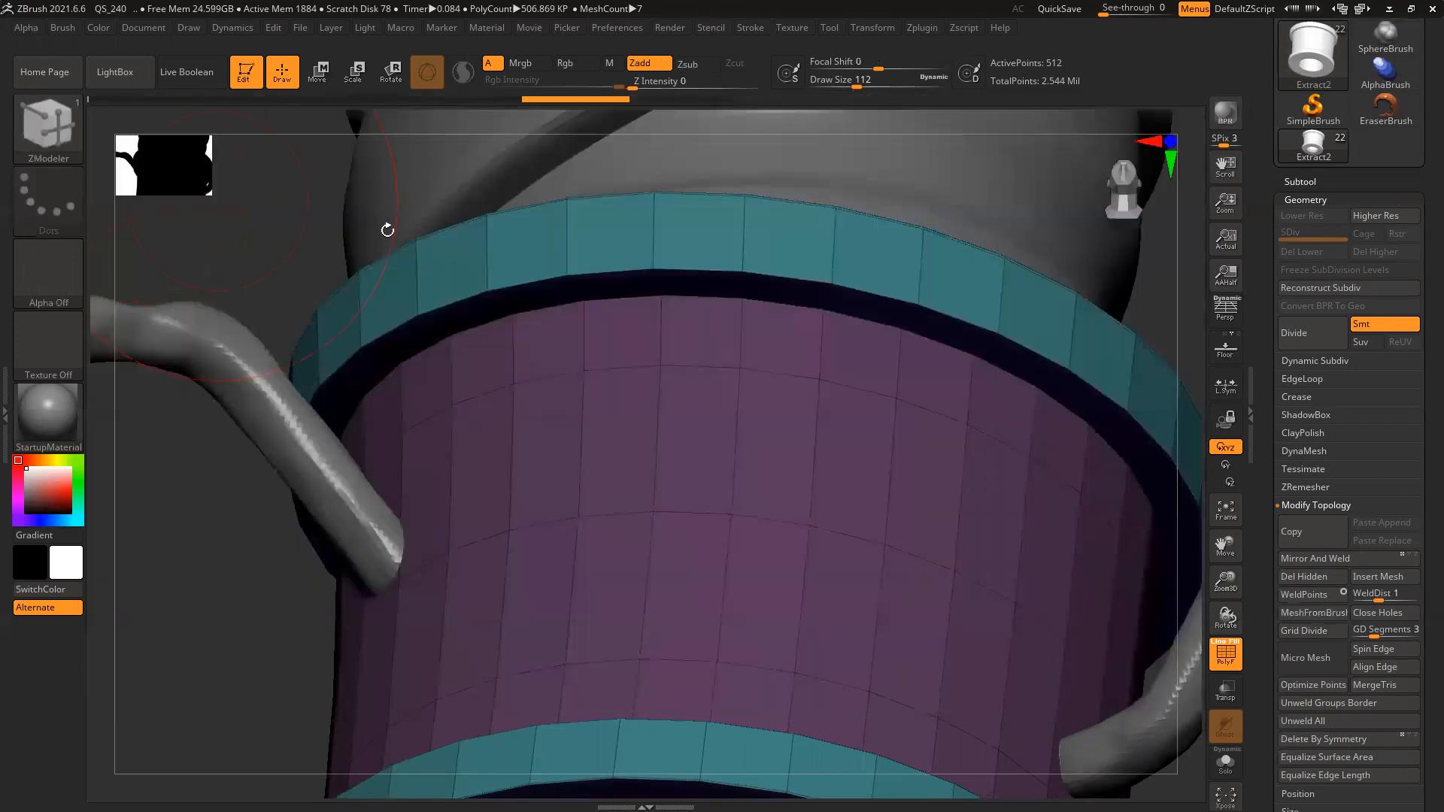
click(742, 234)
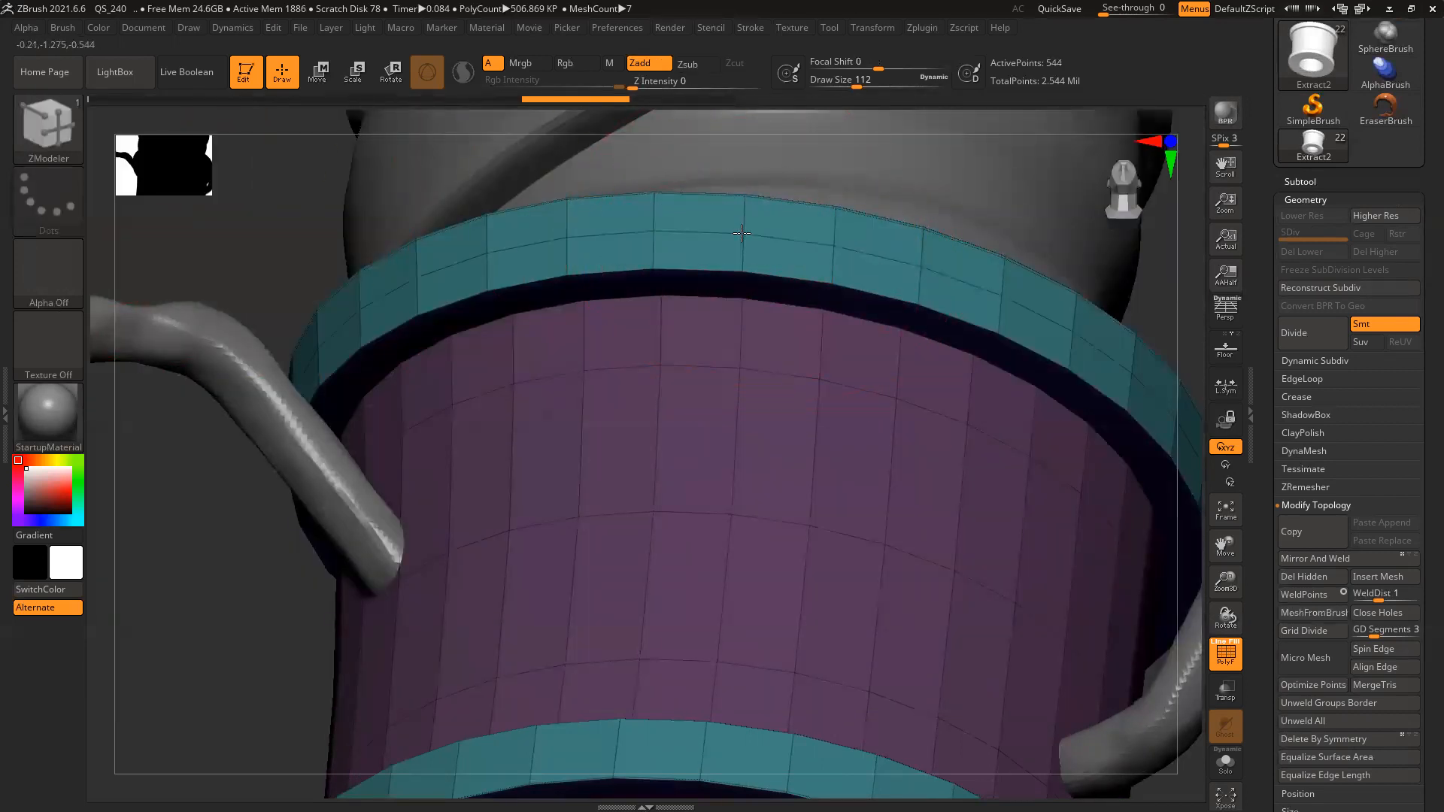
alt+right_drag(932, 375, 868, 249)
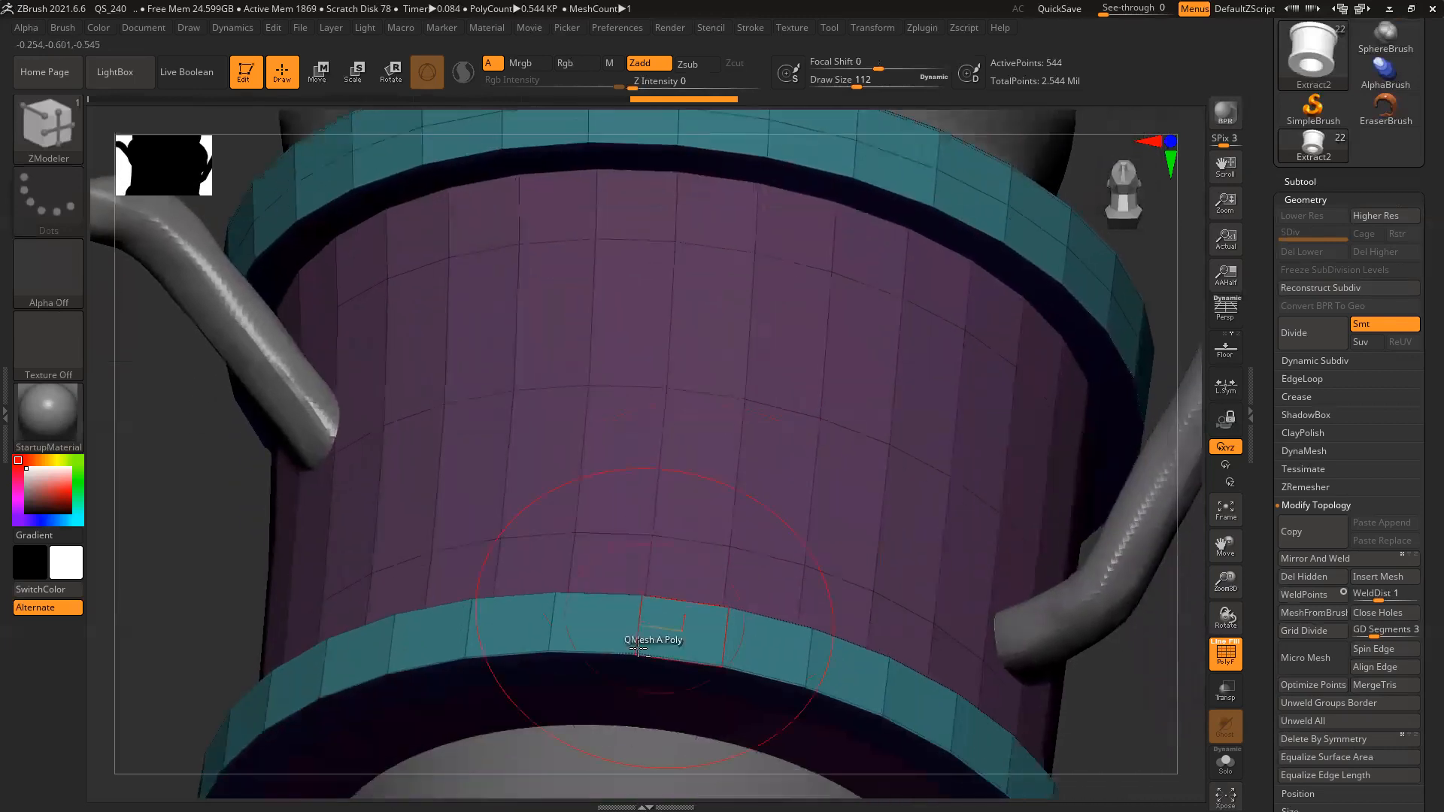
click(638, 623)
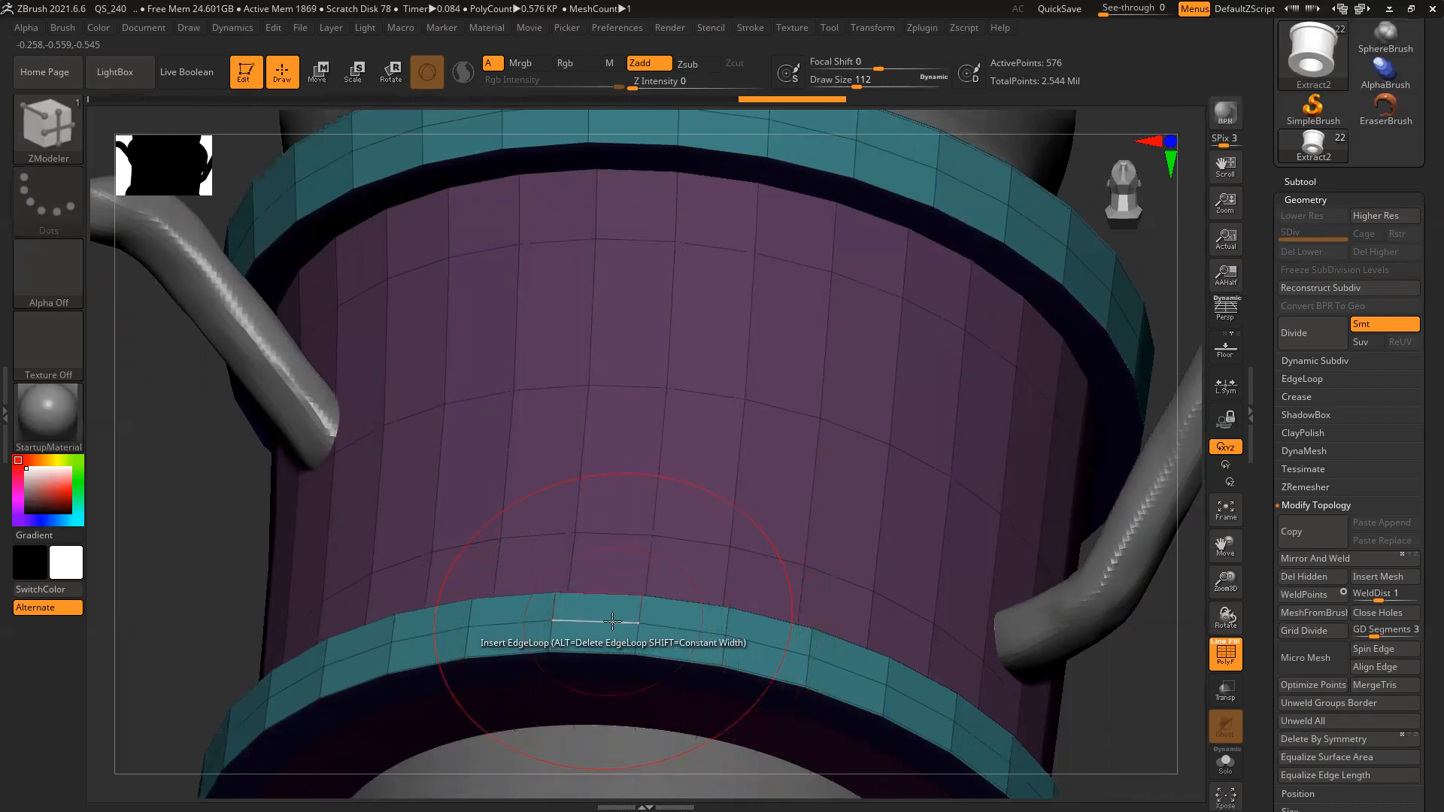
Scale the rims' middle edge loops outward using ZModeler's Scale edge action with the EdgeLoop Complete target
key(space)
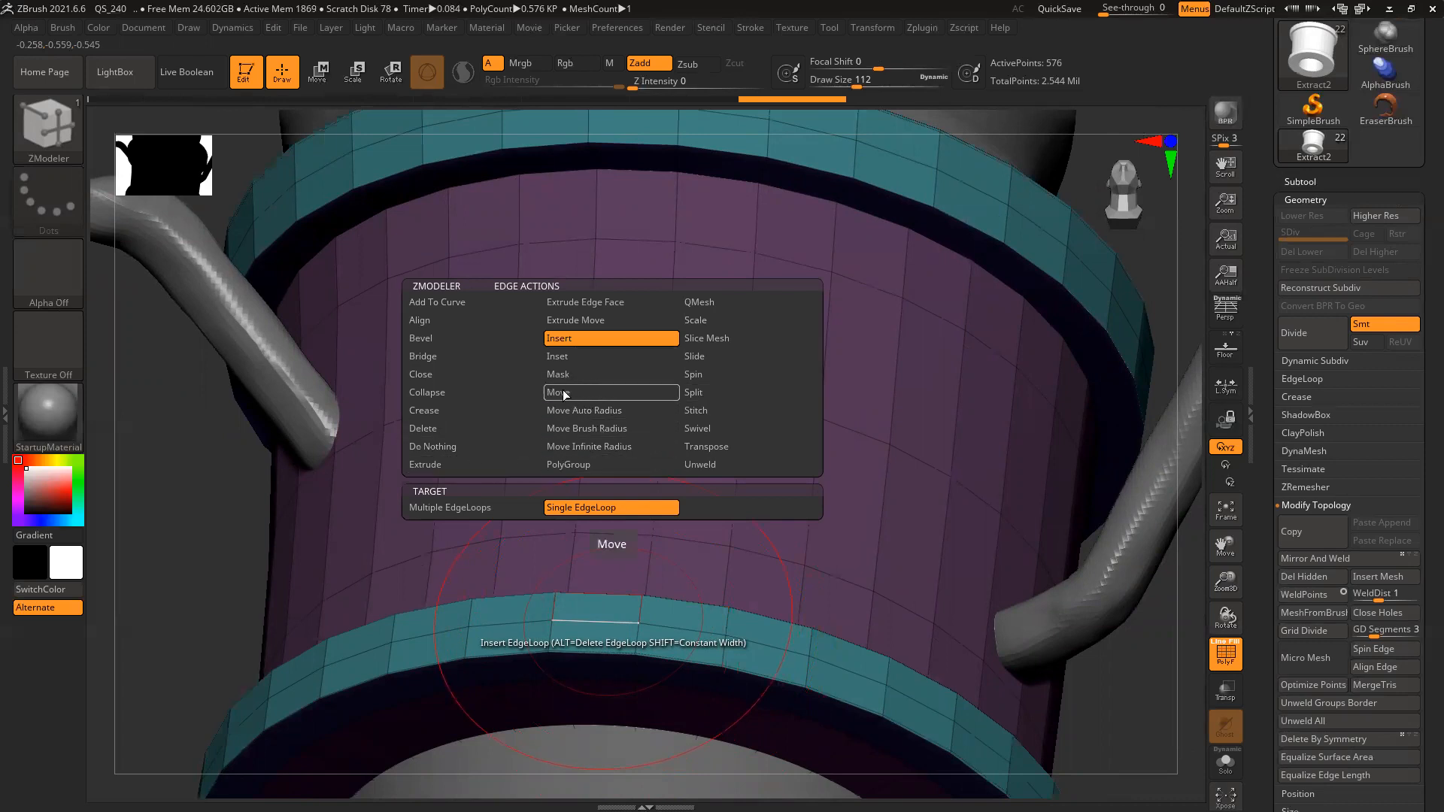
click(725, 322)
click(567, 526)
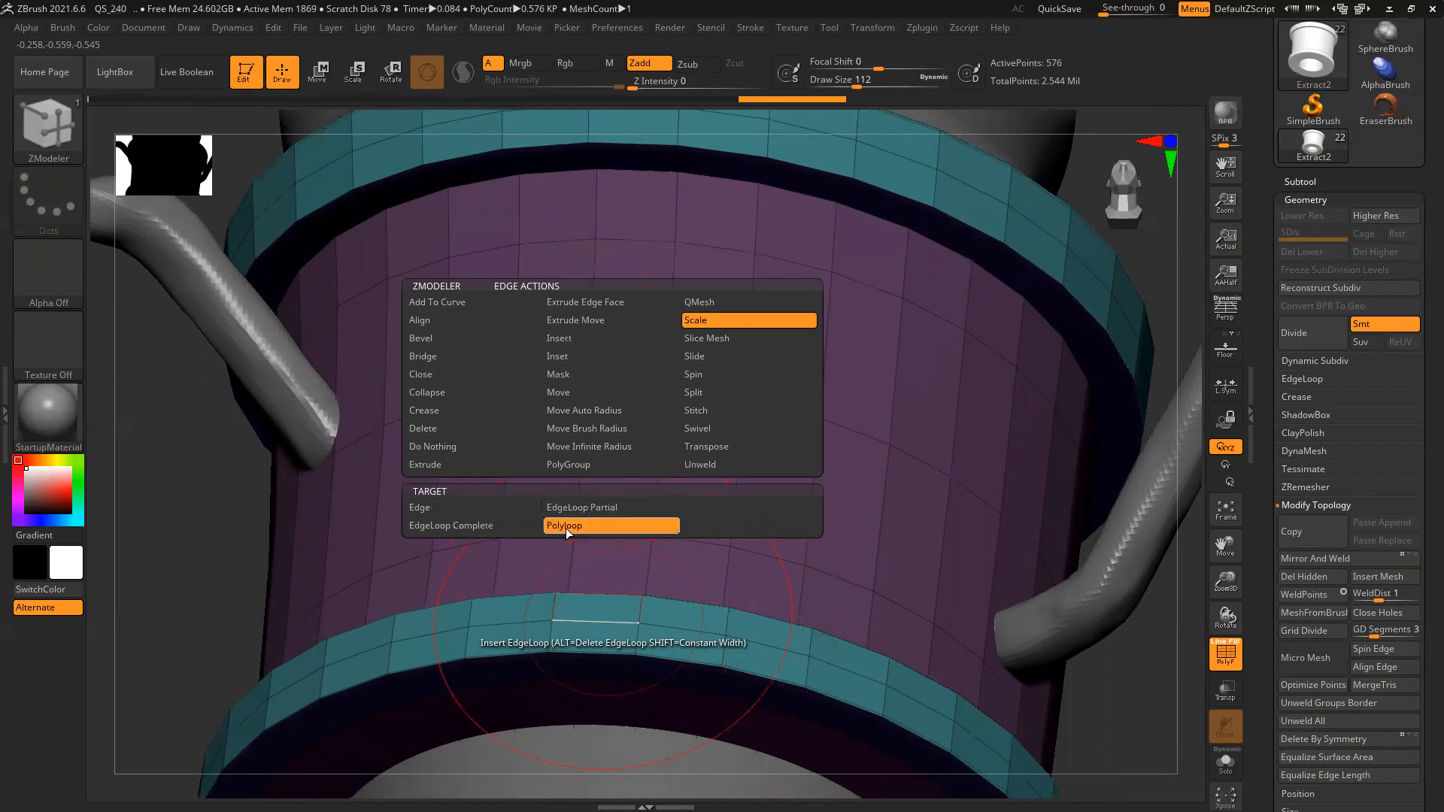
click(457, 527)
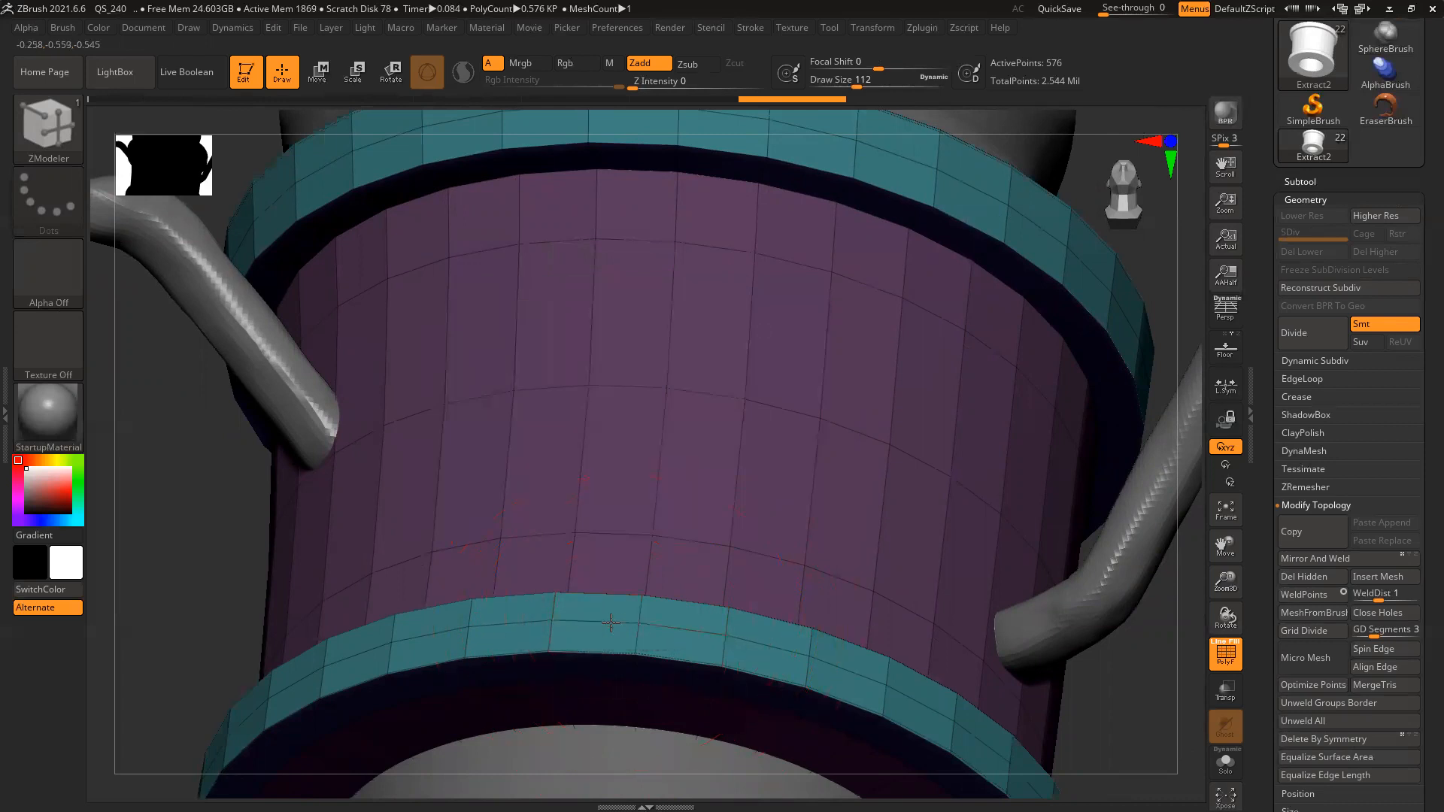
drag(492, 596, 642, 660)
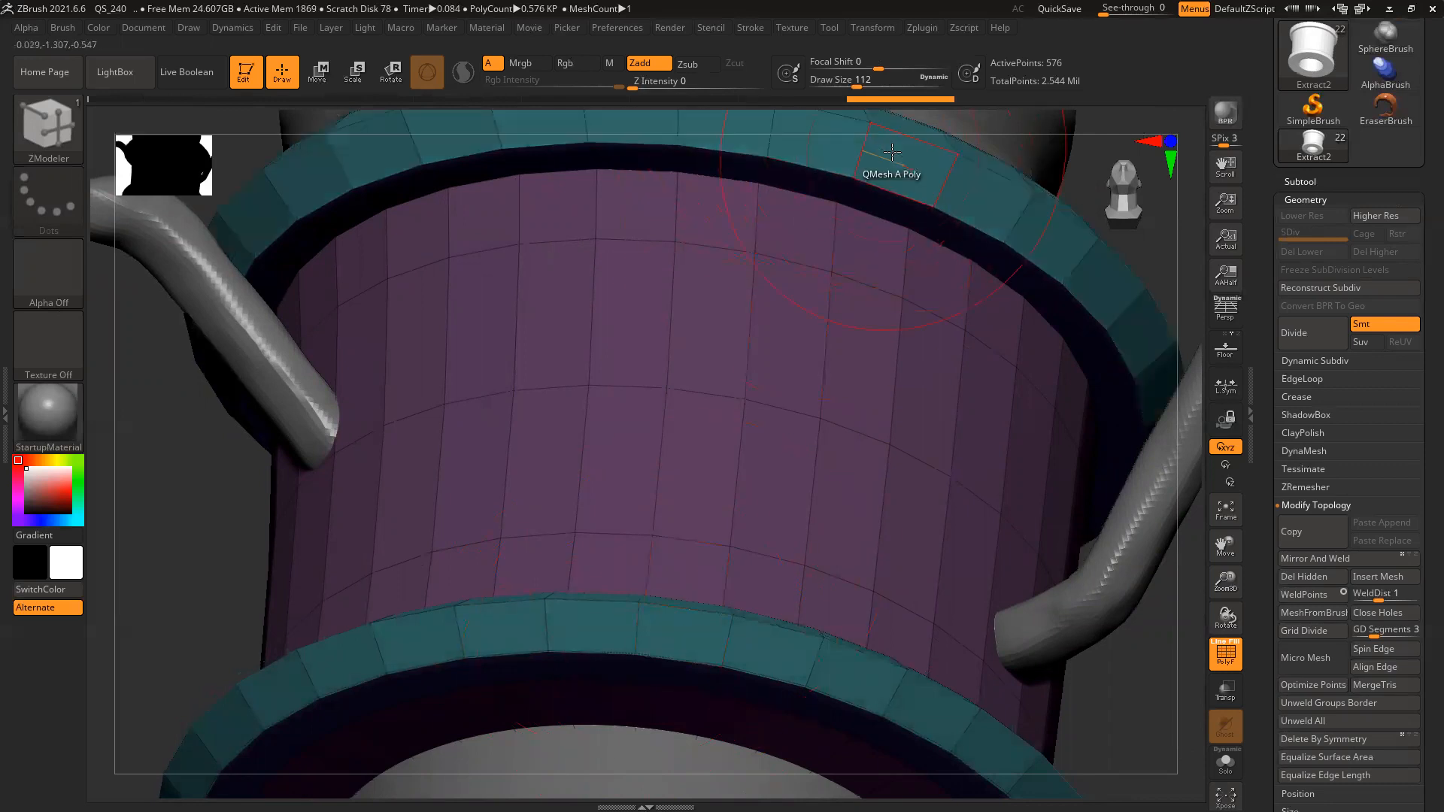
key(ctrl)
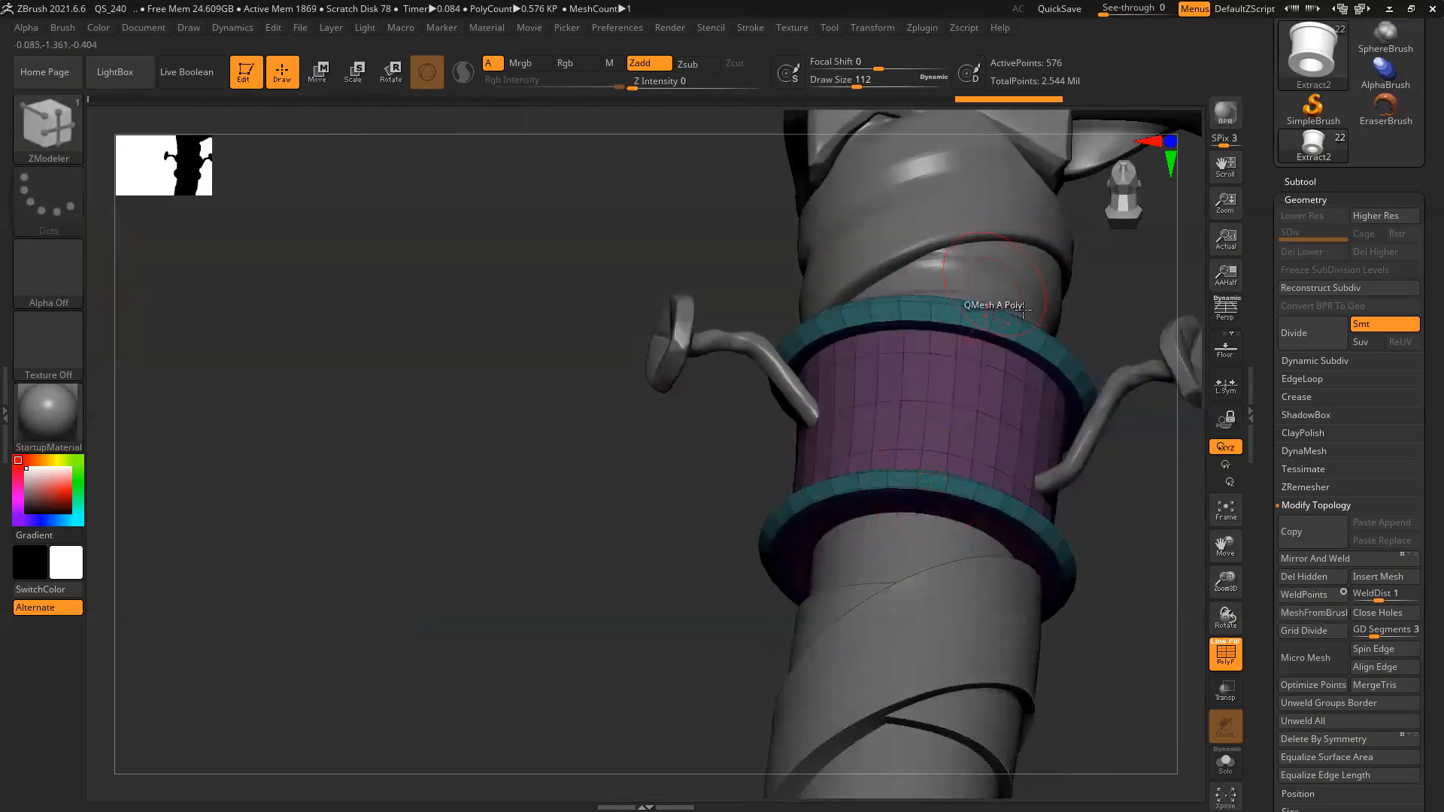
alt+drag(413, 540, 235, 504)
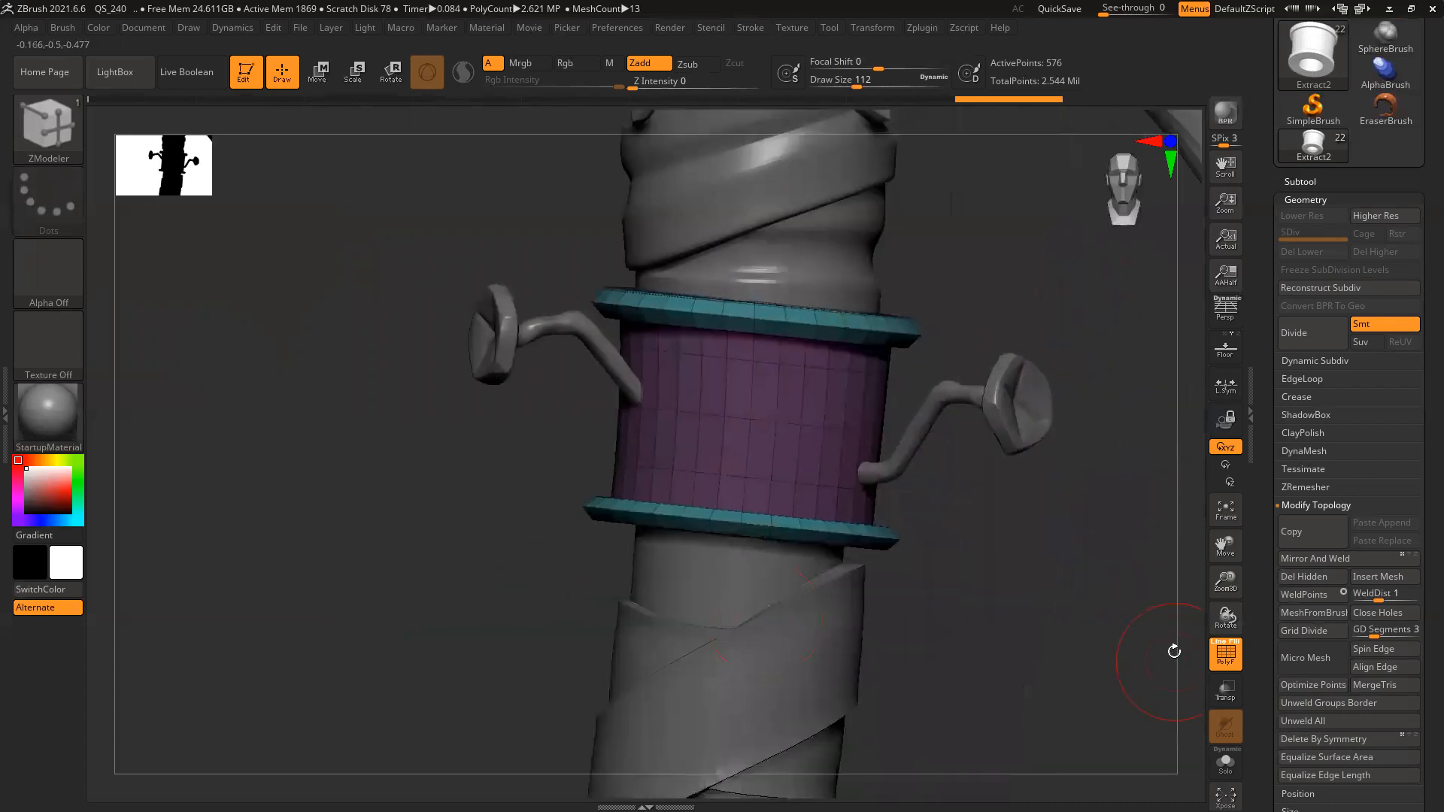
Try dividing the collar three times to preview its rounded rims, and return to the undivided mesh
key(ctrl)
key(ctrl+d)
key(ctrl+d)
key(ctrl+d)
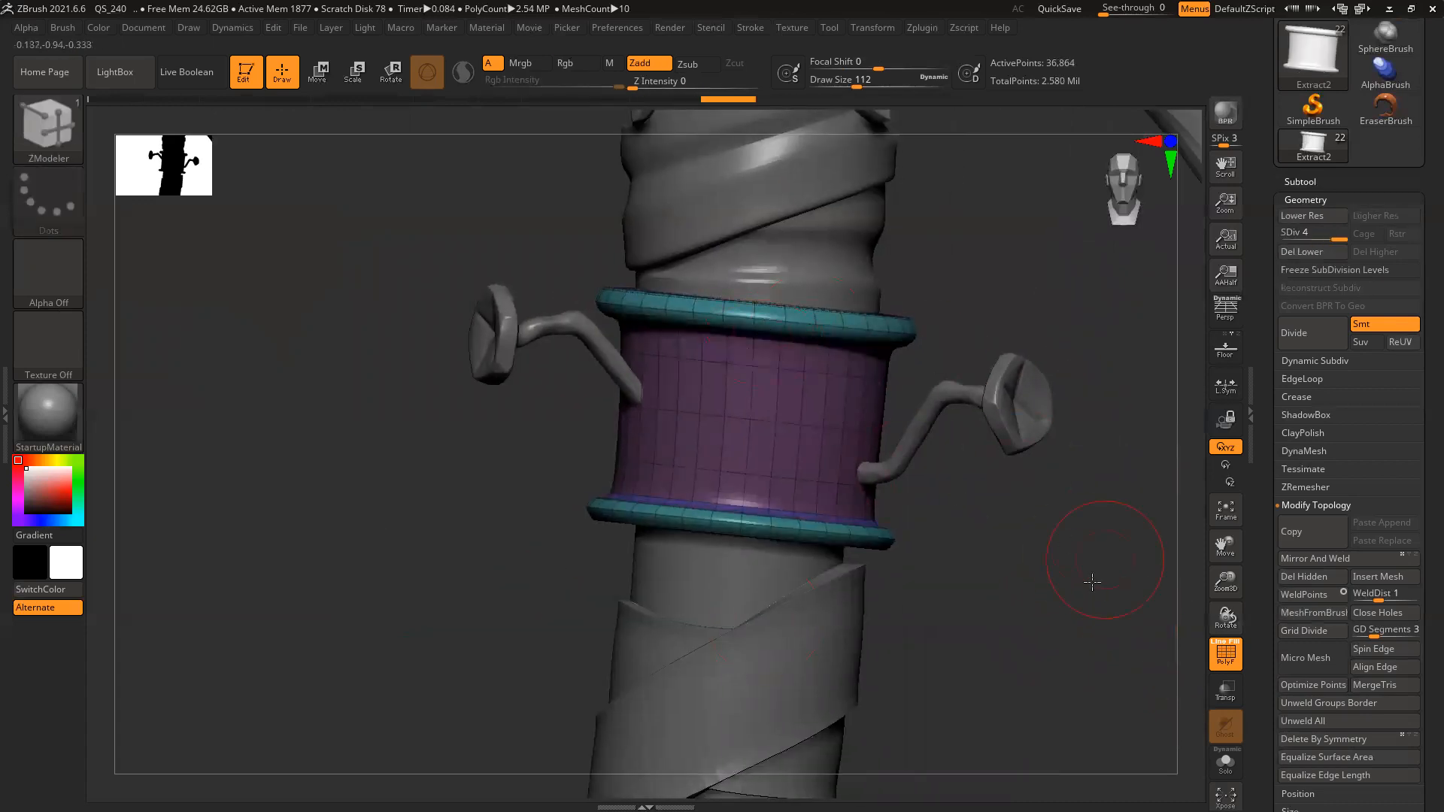
key(shift+d)
key(ctrl)
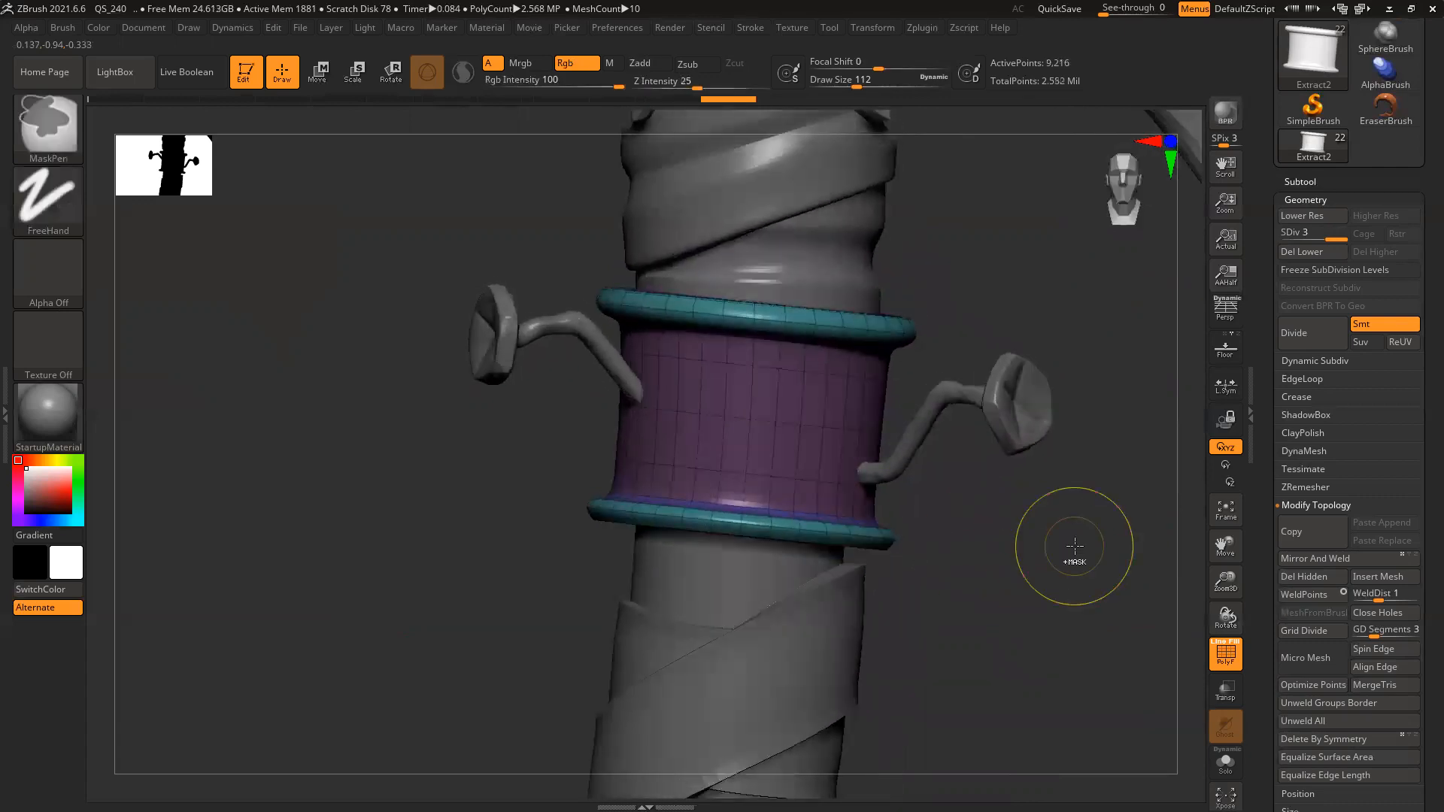
key(shift+d)
drag(1076, 545, 1045, 607)
Crease the complete edge loops where the collar's body meets its lower and upper rims with ZModeler
ctrl+right_drag(778, 548, 1188, 782)
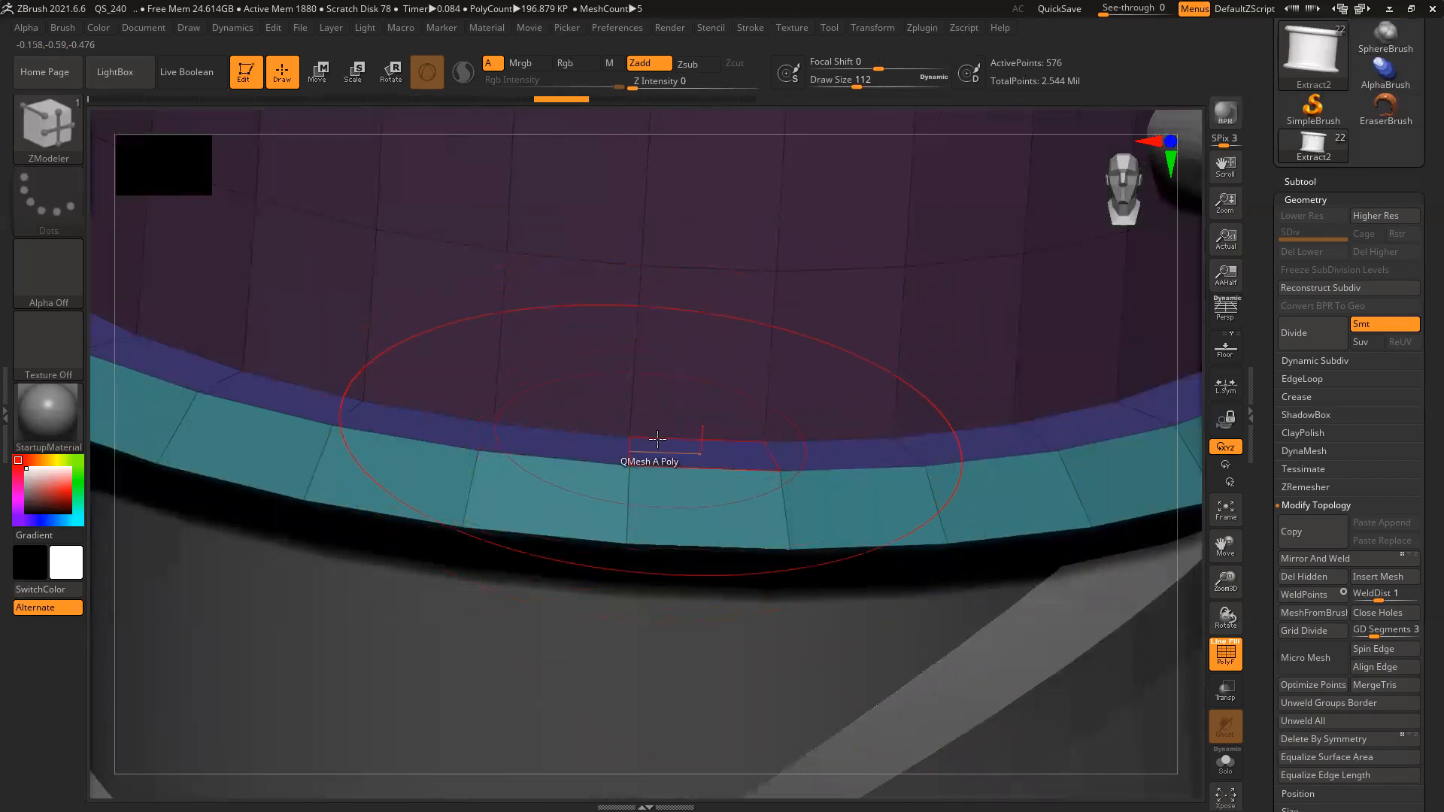
key(space)
click(503, 411)
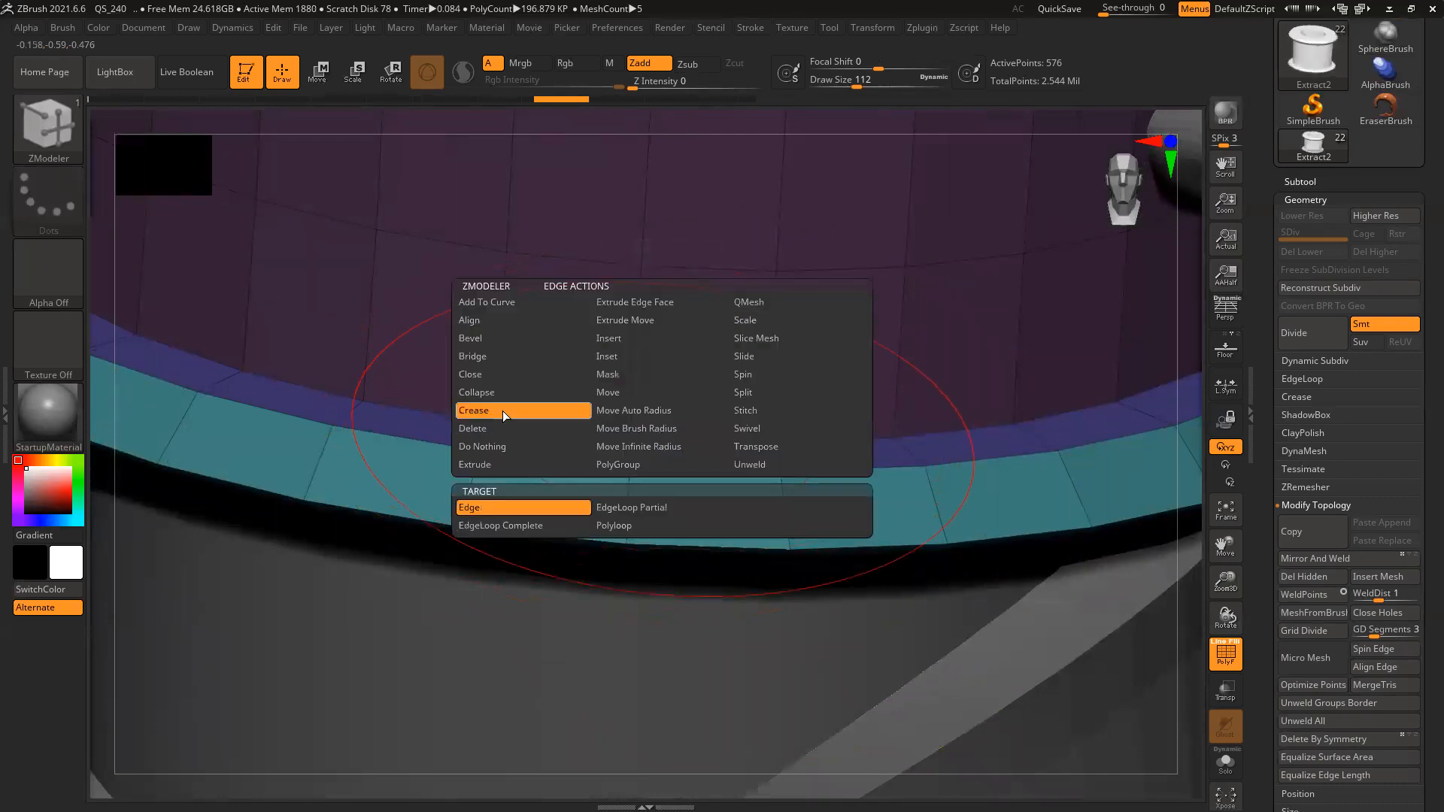
click(536, 524)
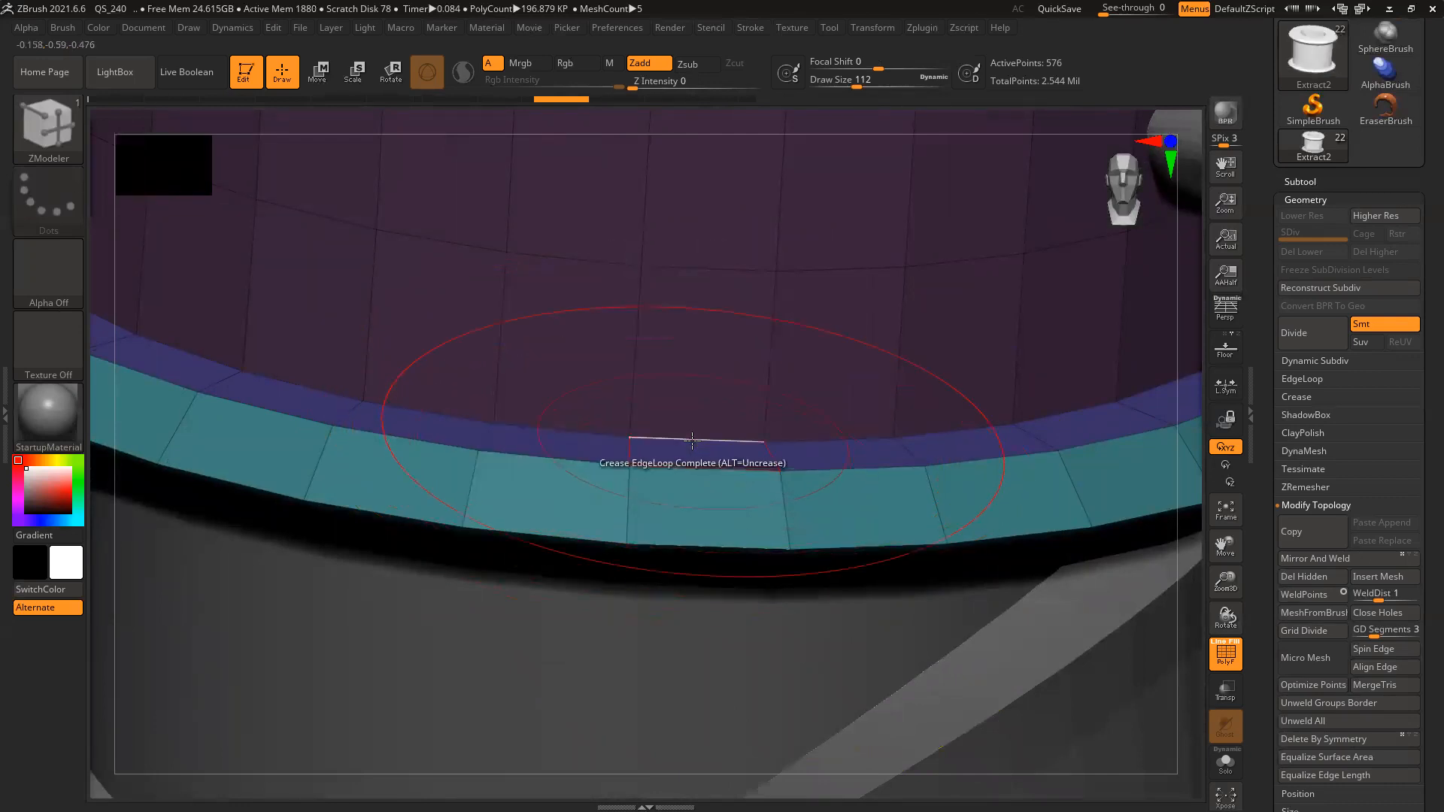
click(712, 440)
mouse_move(712, 441)
ctrl+right_down()
mouse_move(506, 416)
mouse_move(422, 513)
mouse_move(436, 416)
mouse_move(497, 421)
ctrl+right_up()
right_drag(1045, 399, 978, 324)
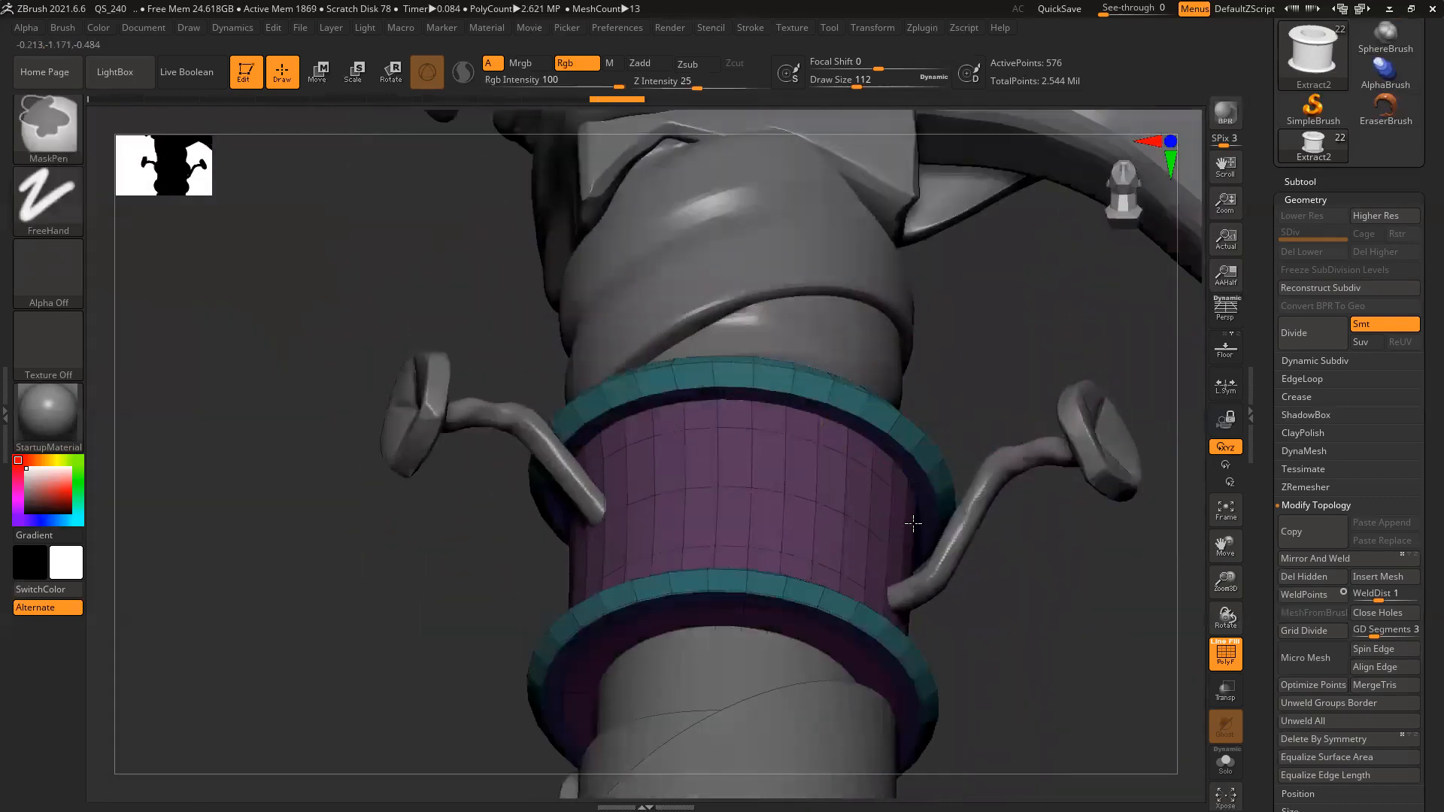
ctrl+right_drag(912, 522, 800, 299)
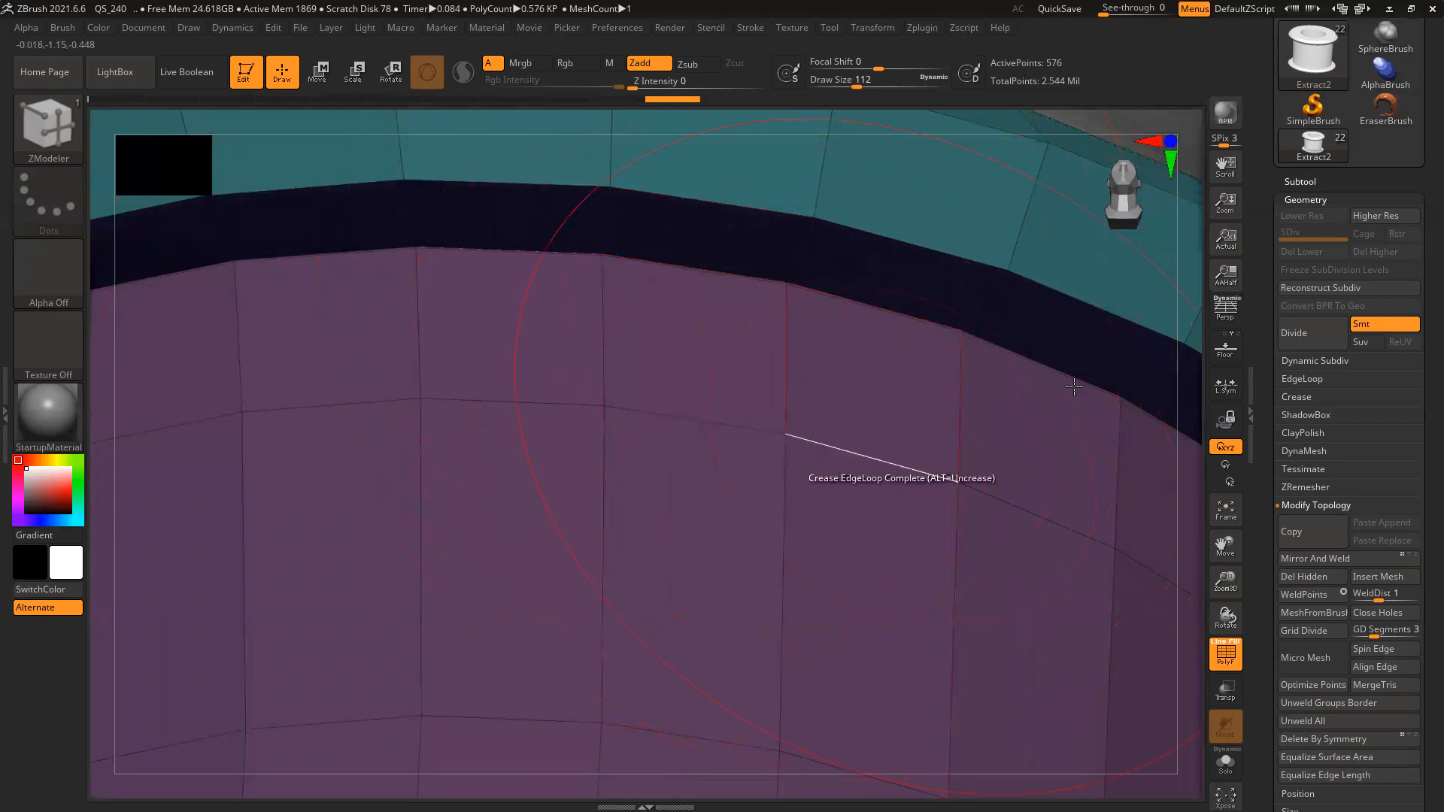
Divide the creased collar three times and inspect its upper and lower rims
key(ctrl+d)
key(ctrl+d)
key(ctrl+d)
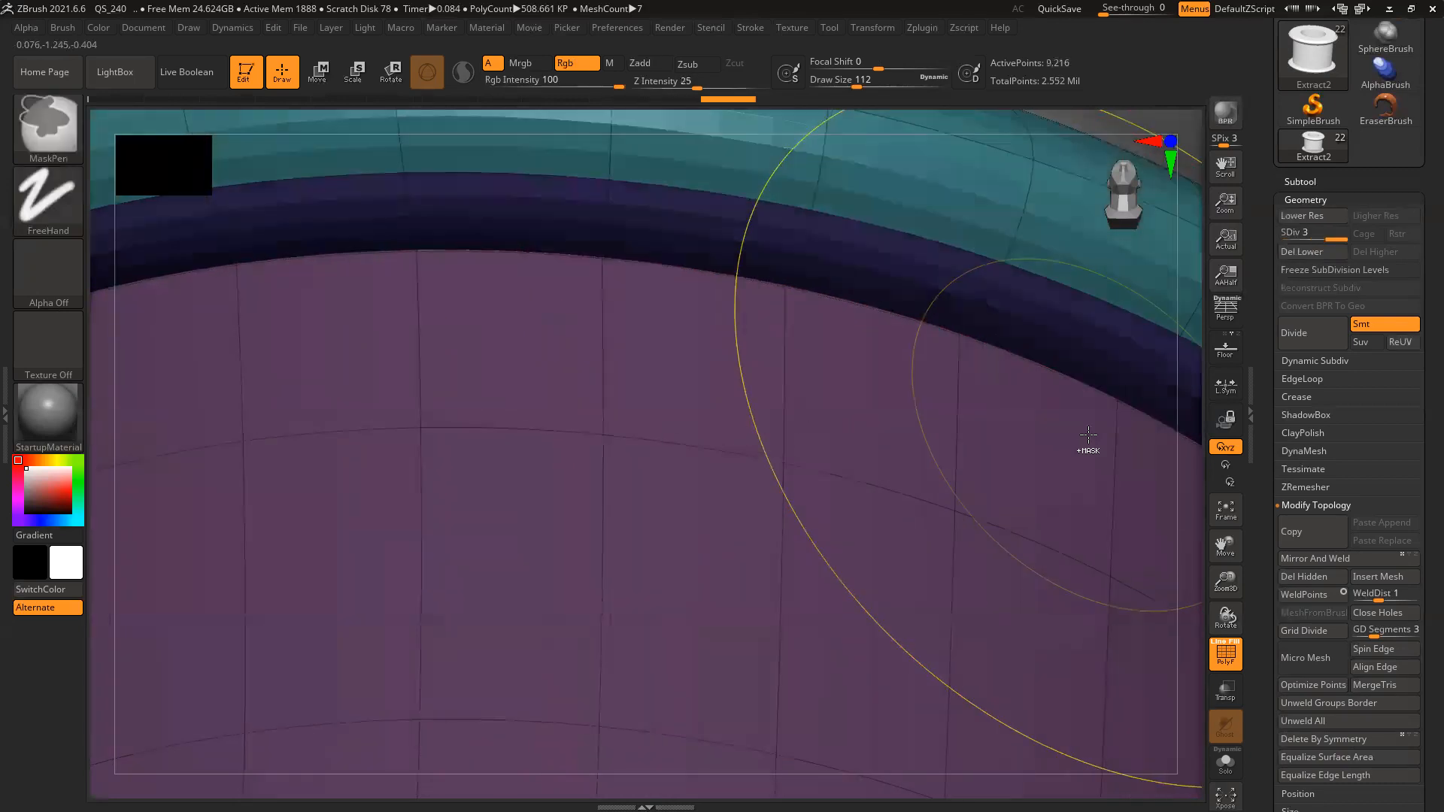
ctrl+right_drag(1005, 459, 858, 450)
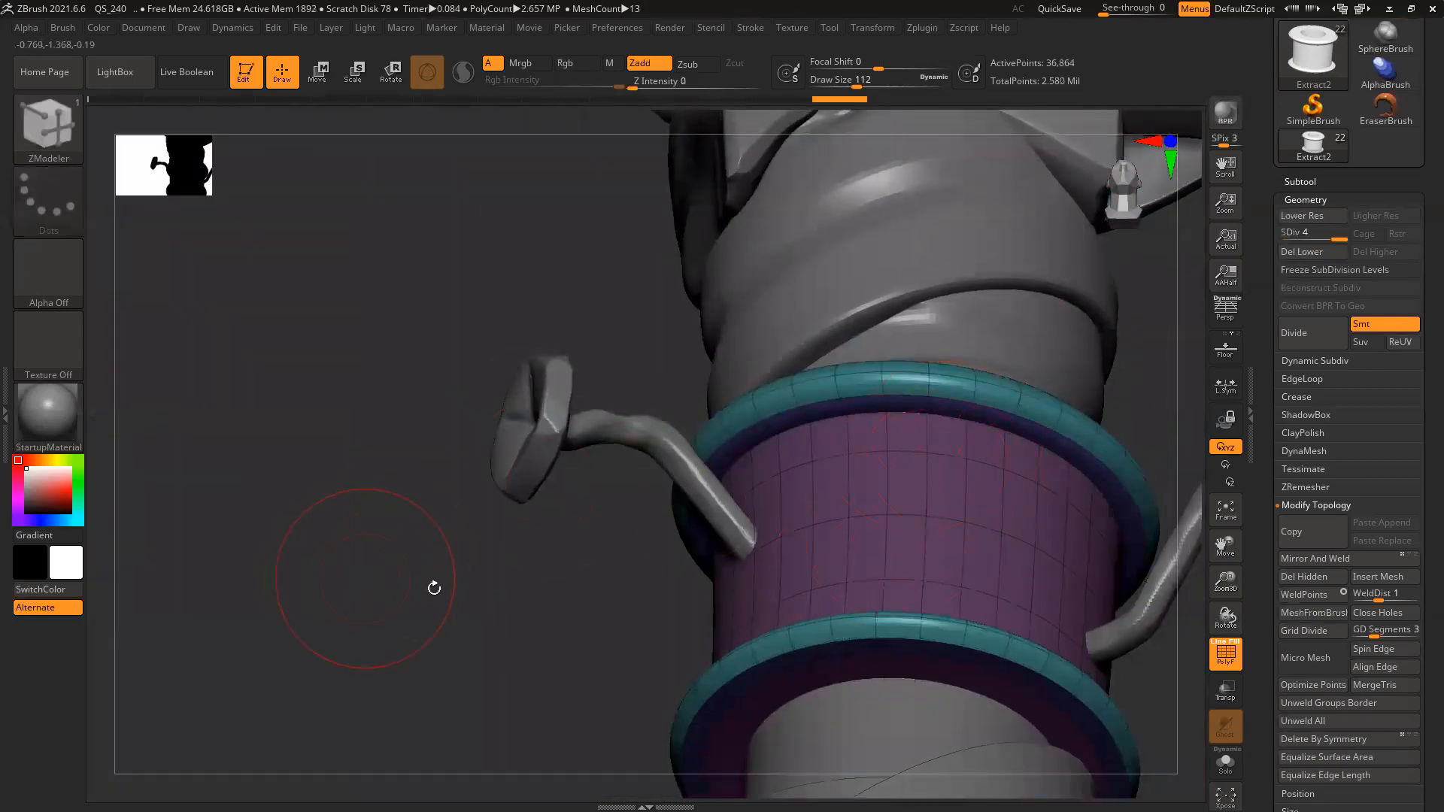
right_drag(434, 588, 423, 652)
alt+right_drag(413, 561, 364, 467)
right_drag(1184, 668, 1126, 607)
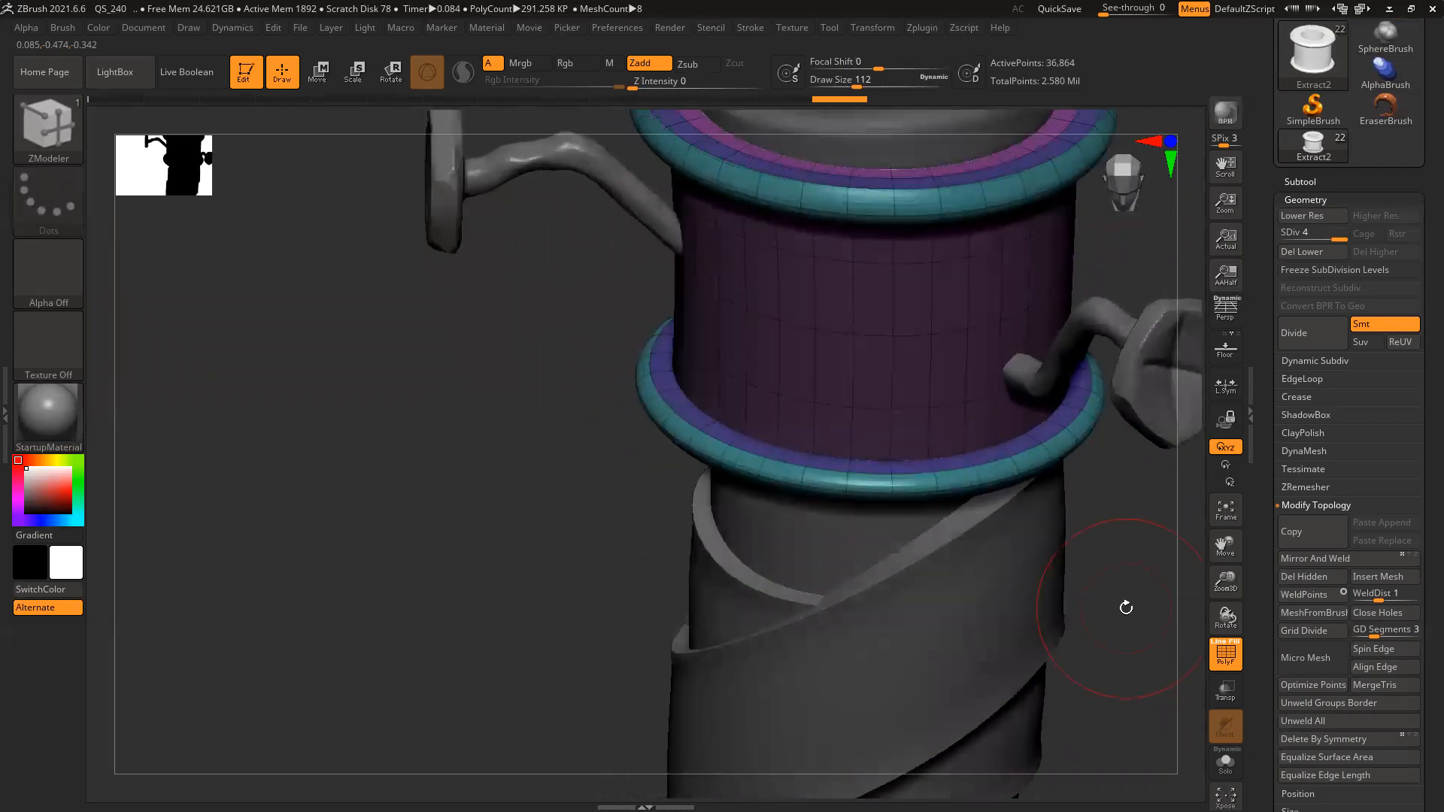
Make the lower metal collar near the handle's end the active subtool
right_drag(1146, 583, 662, 471)
right_drag(1024, 587, 803, 620)
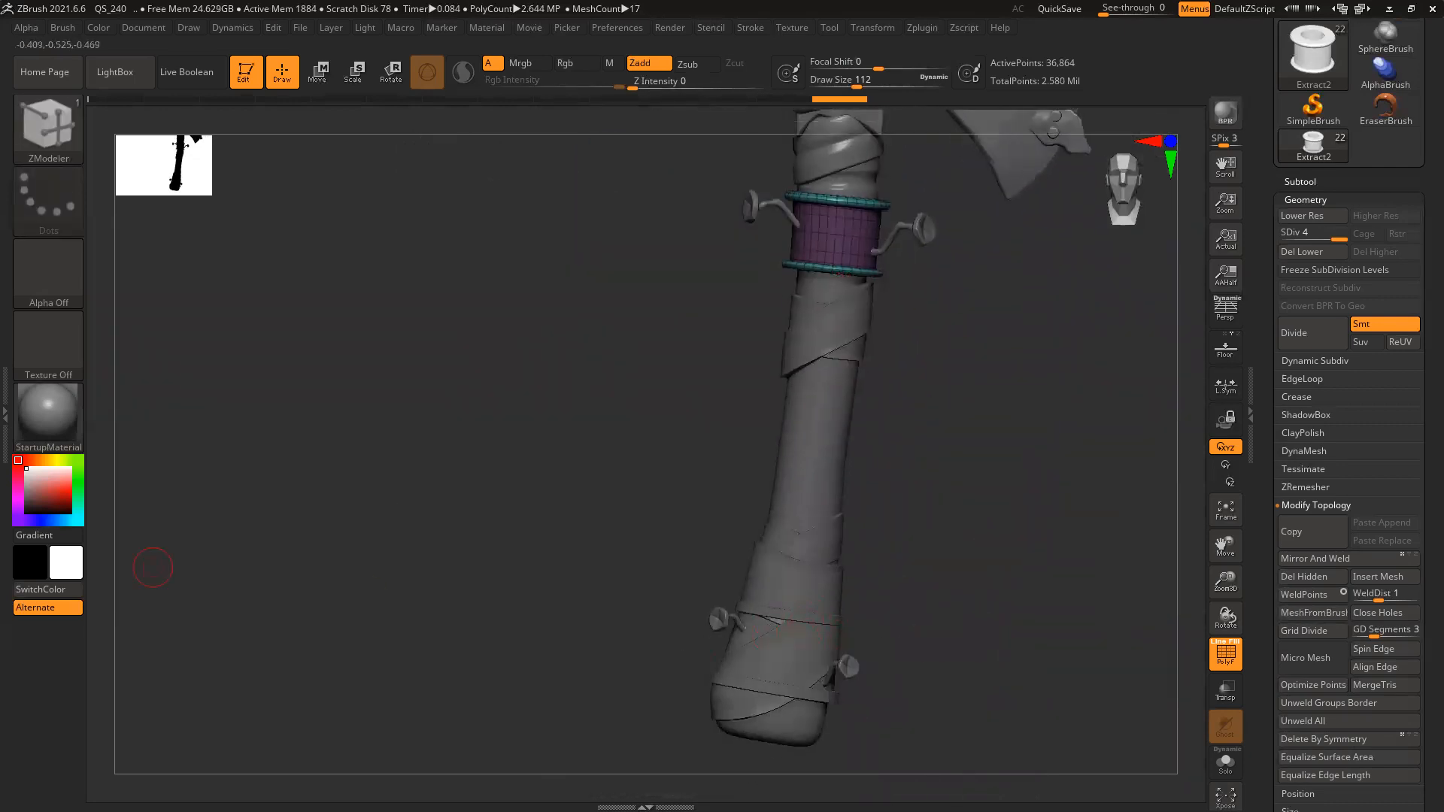
alt+click(803, 624)
alt+right_drag(976, 574, 899, 662)
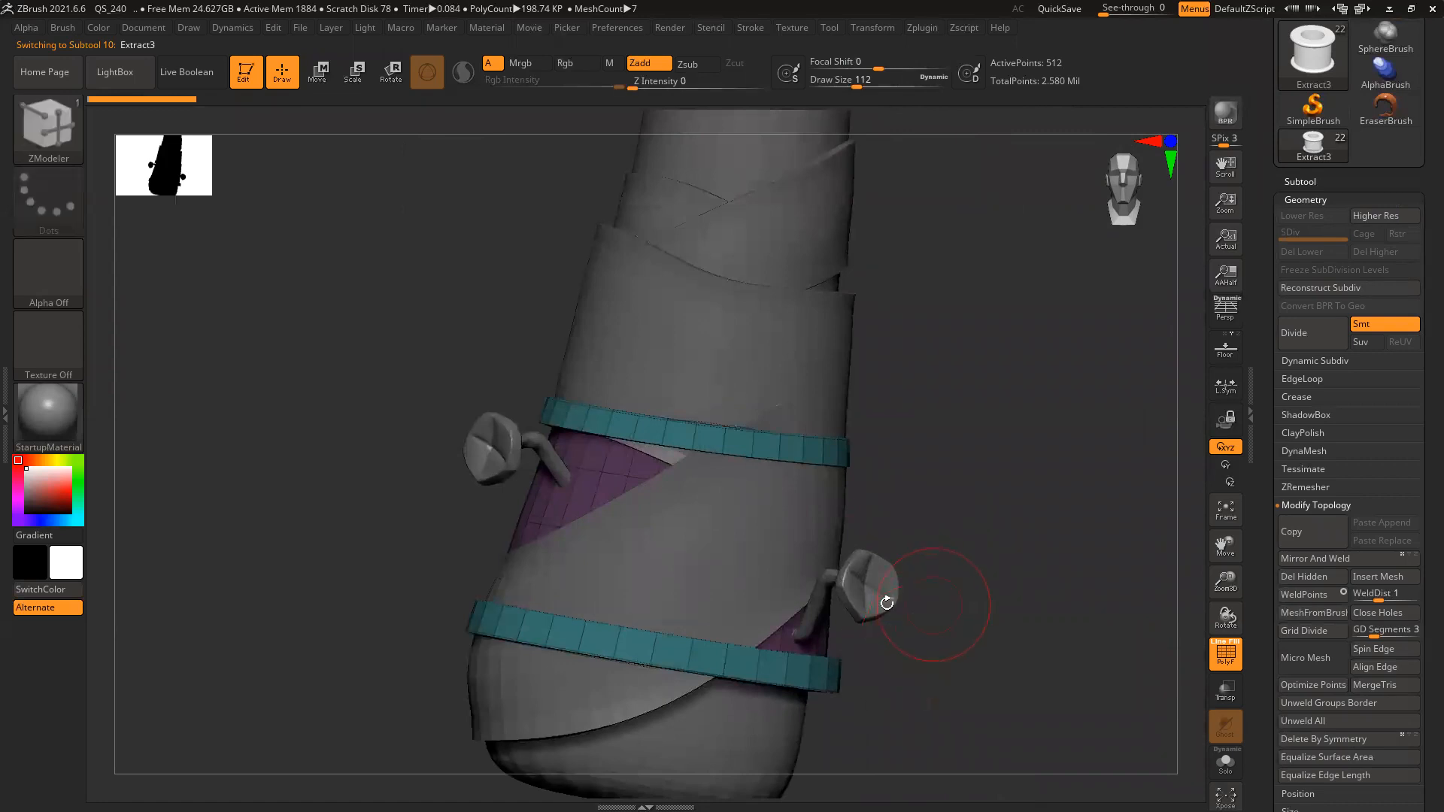
Inspect the lower collar from below and where the handle wrap meets its rims, and return to the ZModeler brush
key(r)
drag(669, 541, 691, 533)
mouse_move(1000, 518)
mouse_down()
mouse_move(957, 516)
mouse_move(1006, 518)
mouse_move(993, 548)
mouse_move(990, 512)
mouse_up()
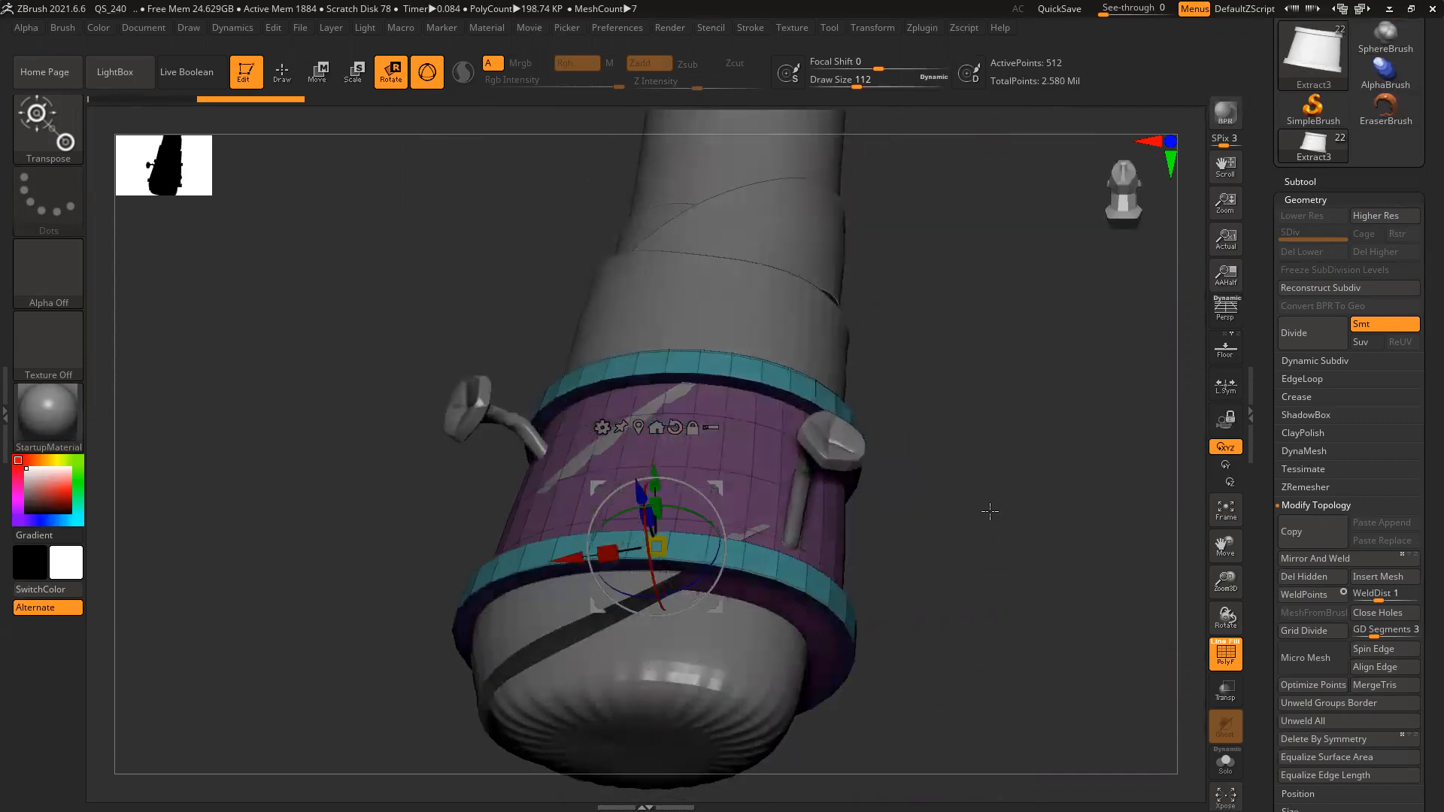
ctrl+right_drag(835, 468, 921, 560)
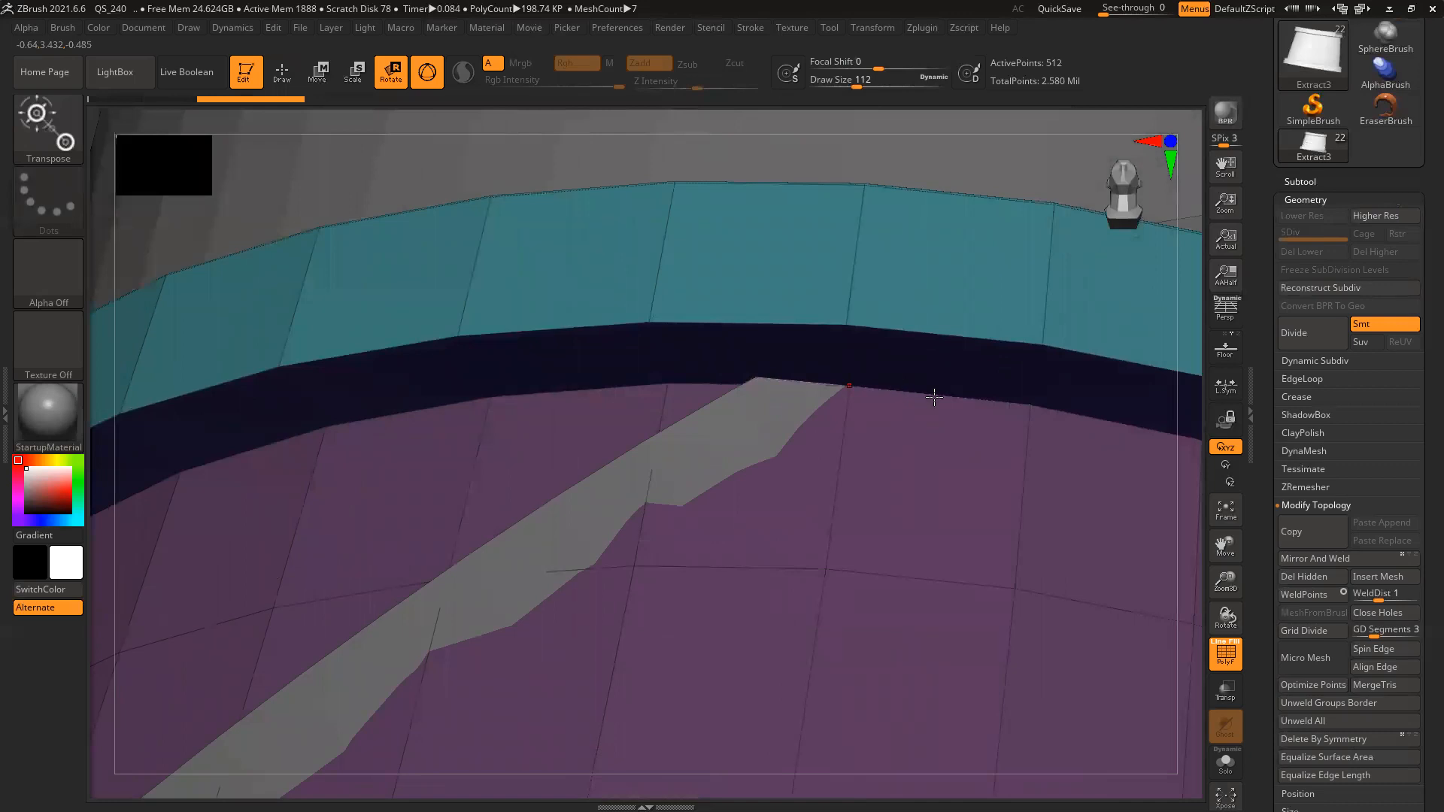
key(b)
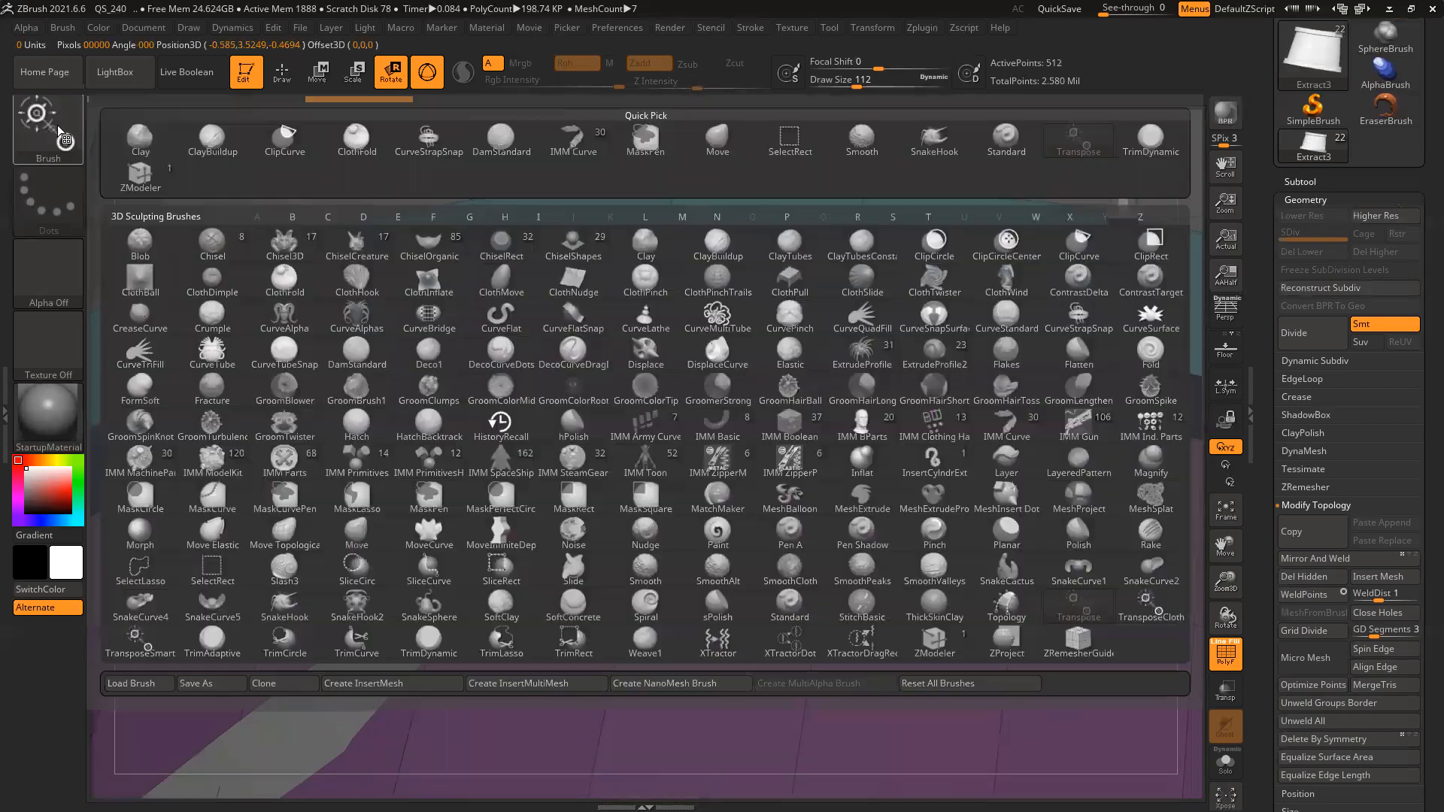
click(718, 143)
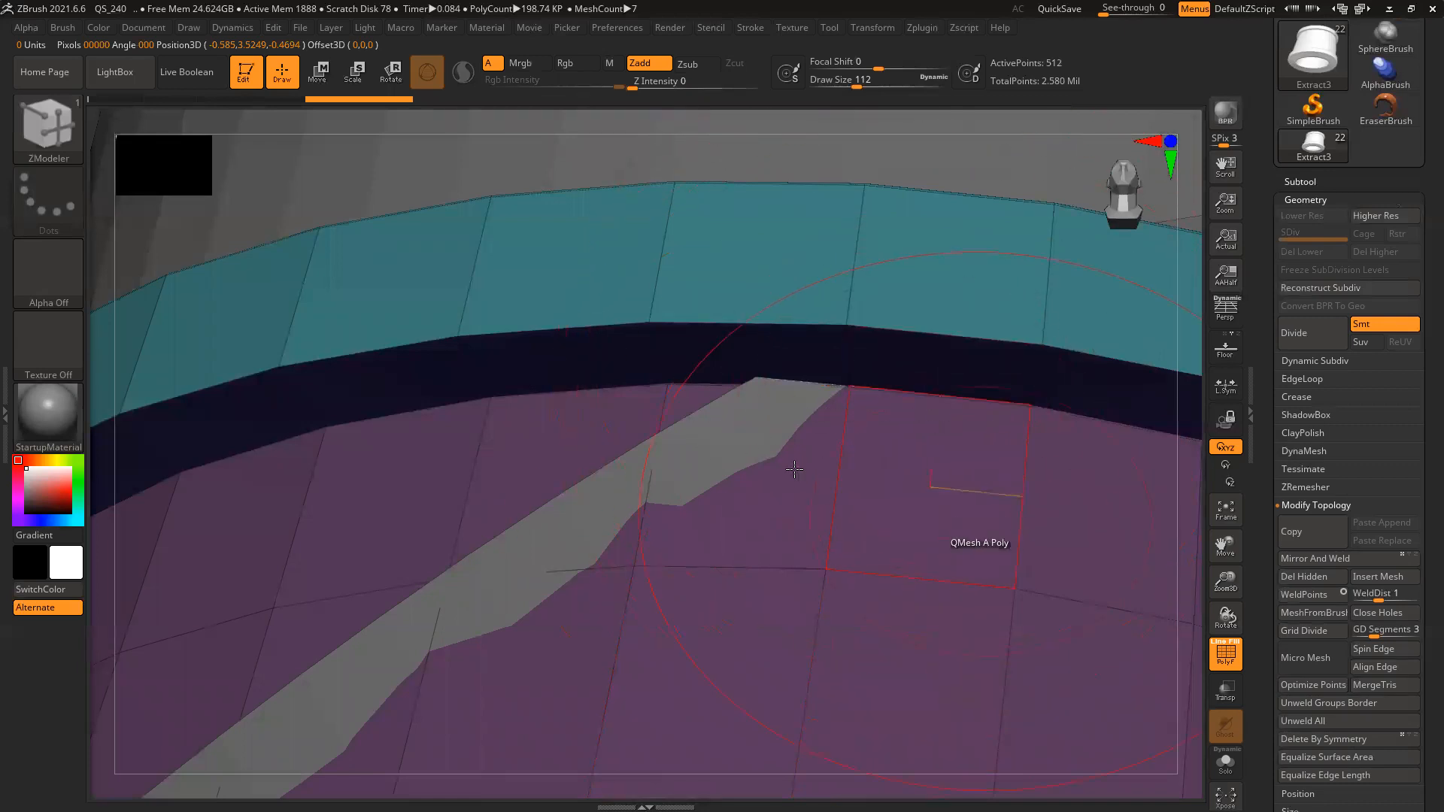
alt+right_drag(795, 469, 565, 403)
ctrl+right_drag(777, 484, 1126, 707)
mouse_move(1126, 707)
mouse_down()
mouse_move(1163, 431)
mouse_move(738, 451)
mouse_up()
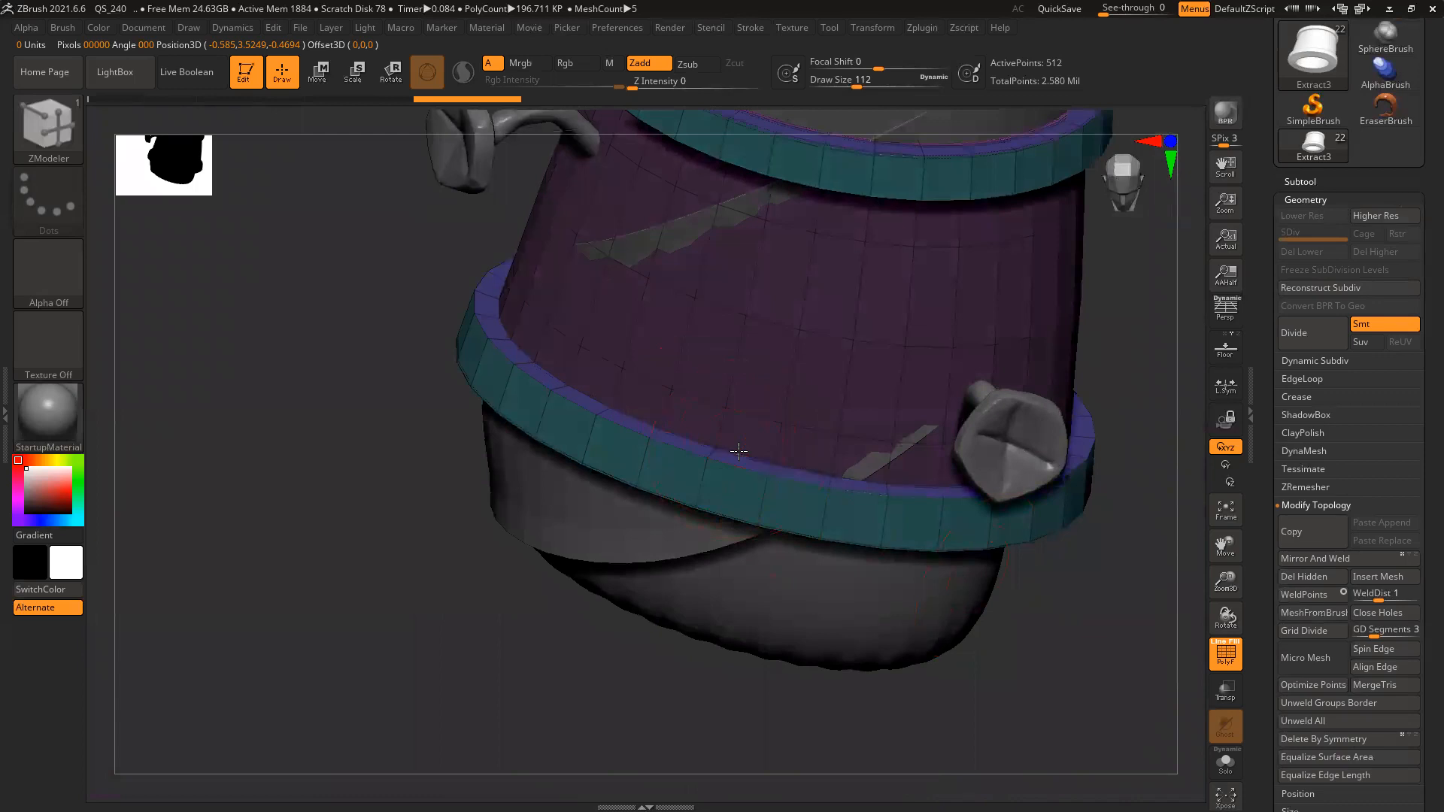
Insert a single edge loop around the middle of the lower collar's bottom and top rims with ZModeler
key(space)
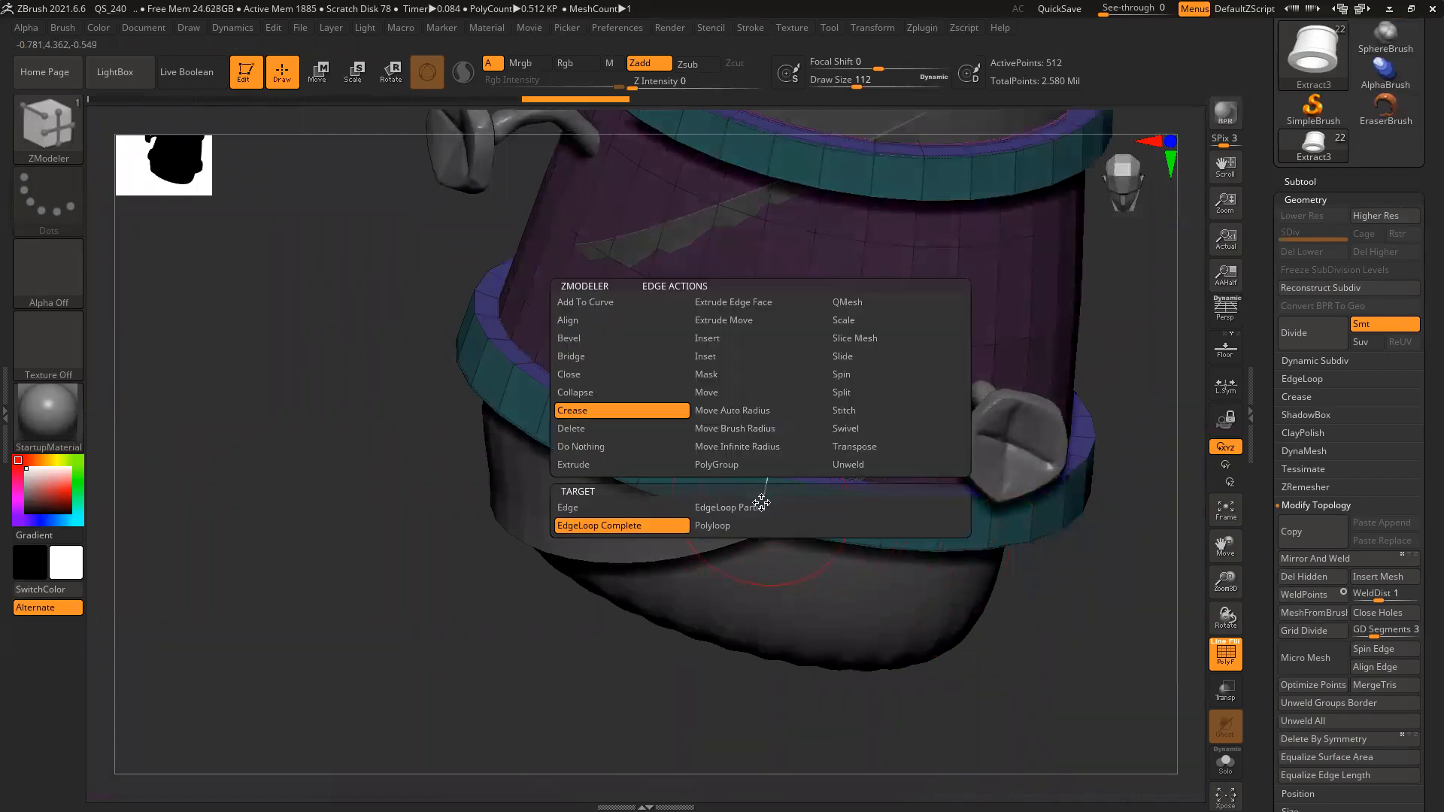
click(725, 339)
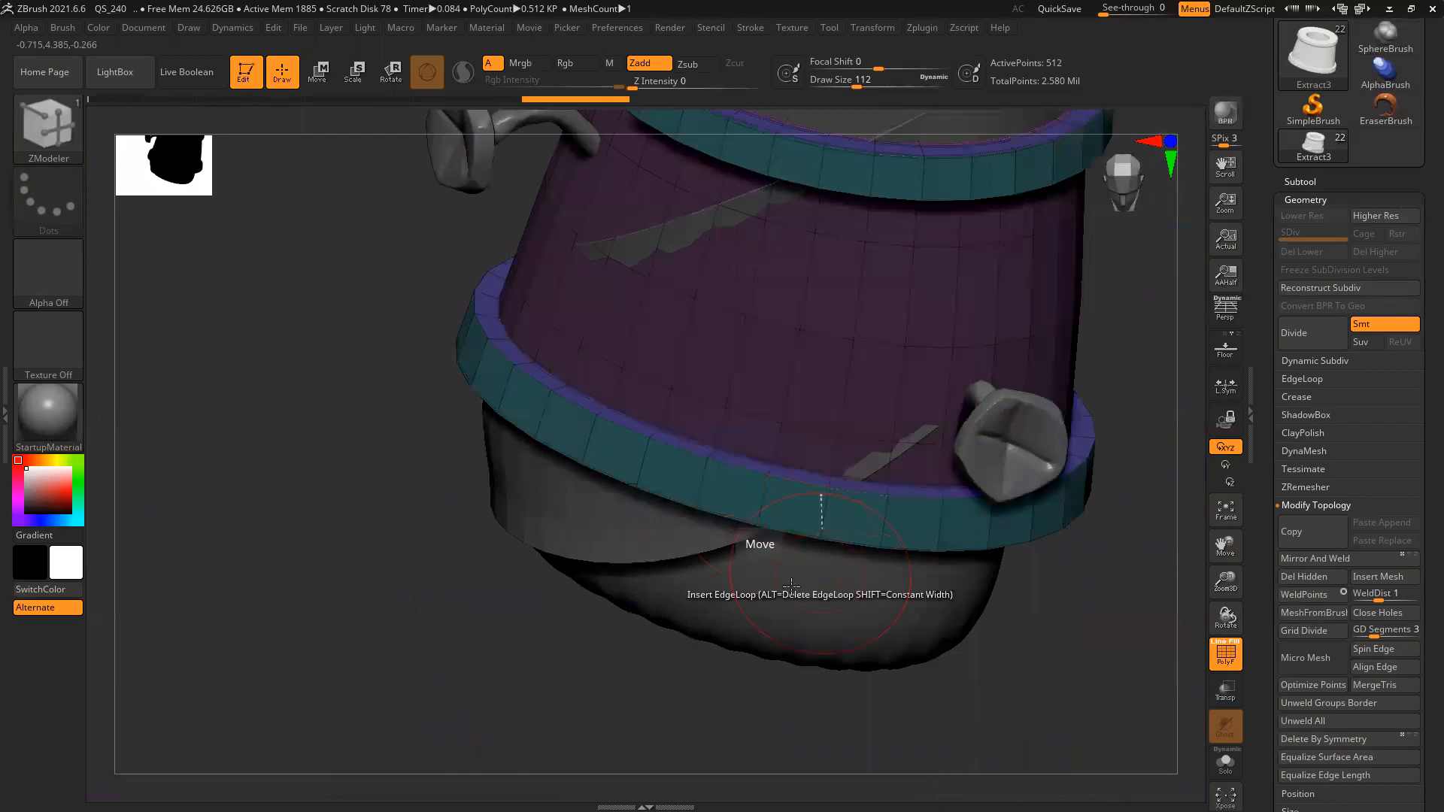
click(761, 502)
drag(1063, 535, 906, 316)
click(906, 316)
Scale the middle edge loops of both lower-collar rims outward with ZModeler's Scale edge action on complete edge loops
key(space)
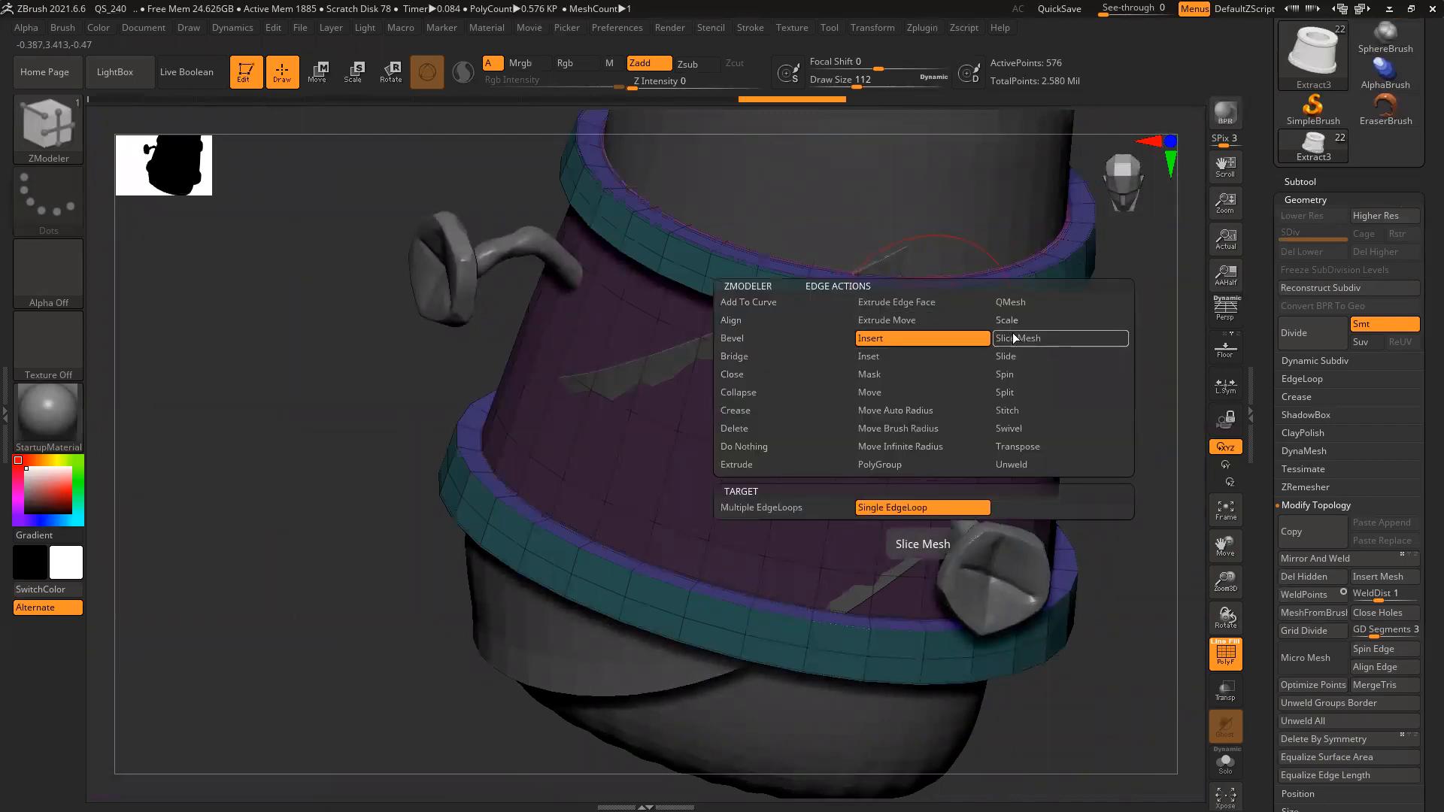
click(1016, 322)
click(783, 525)
drag(844, 307, 842, 324)
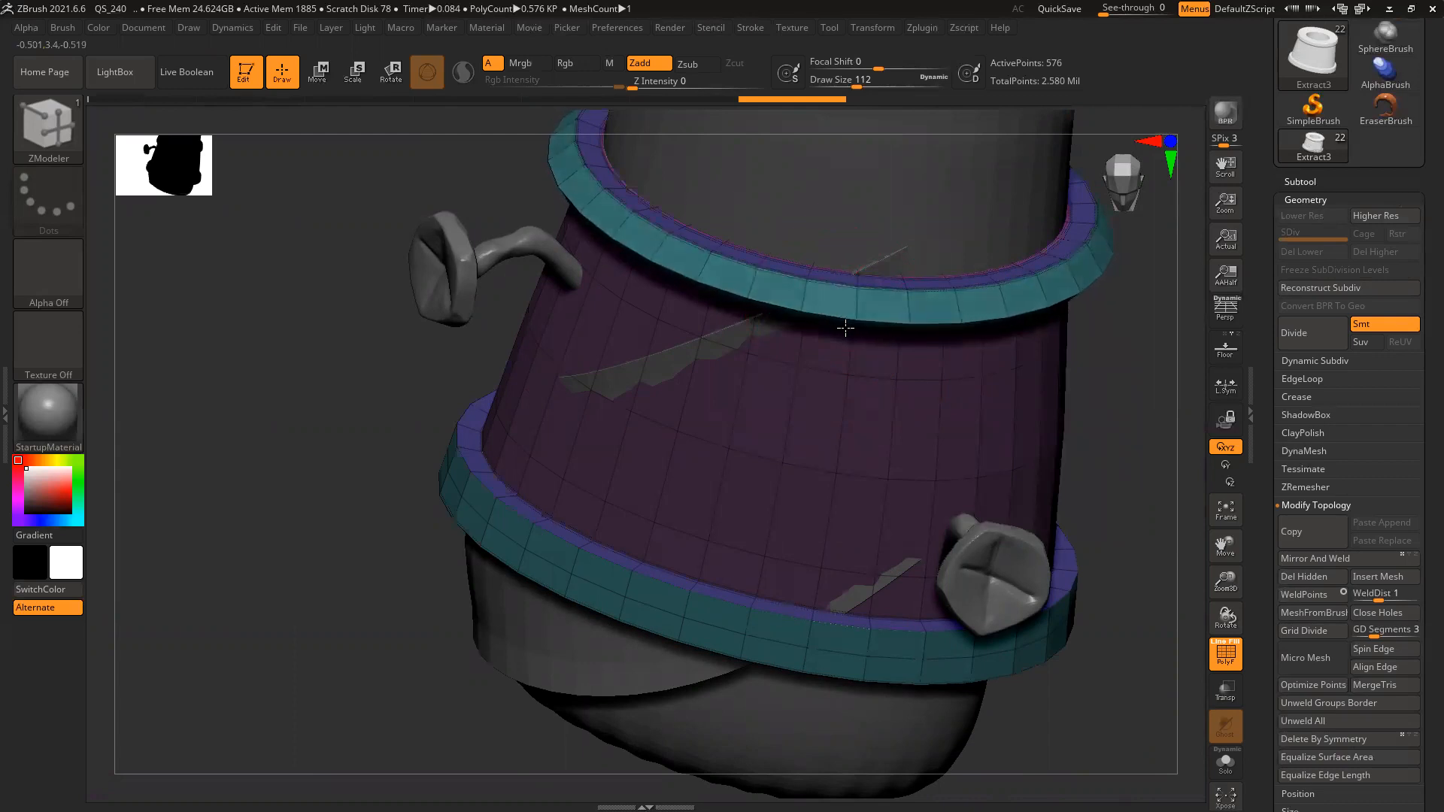
drag(771, 637, 770, 645)
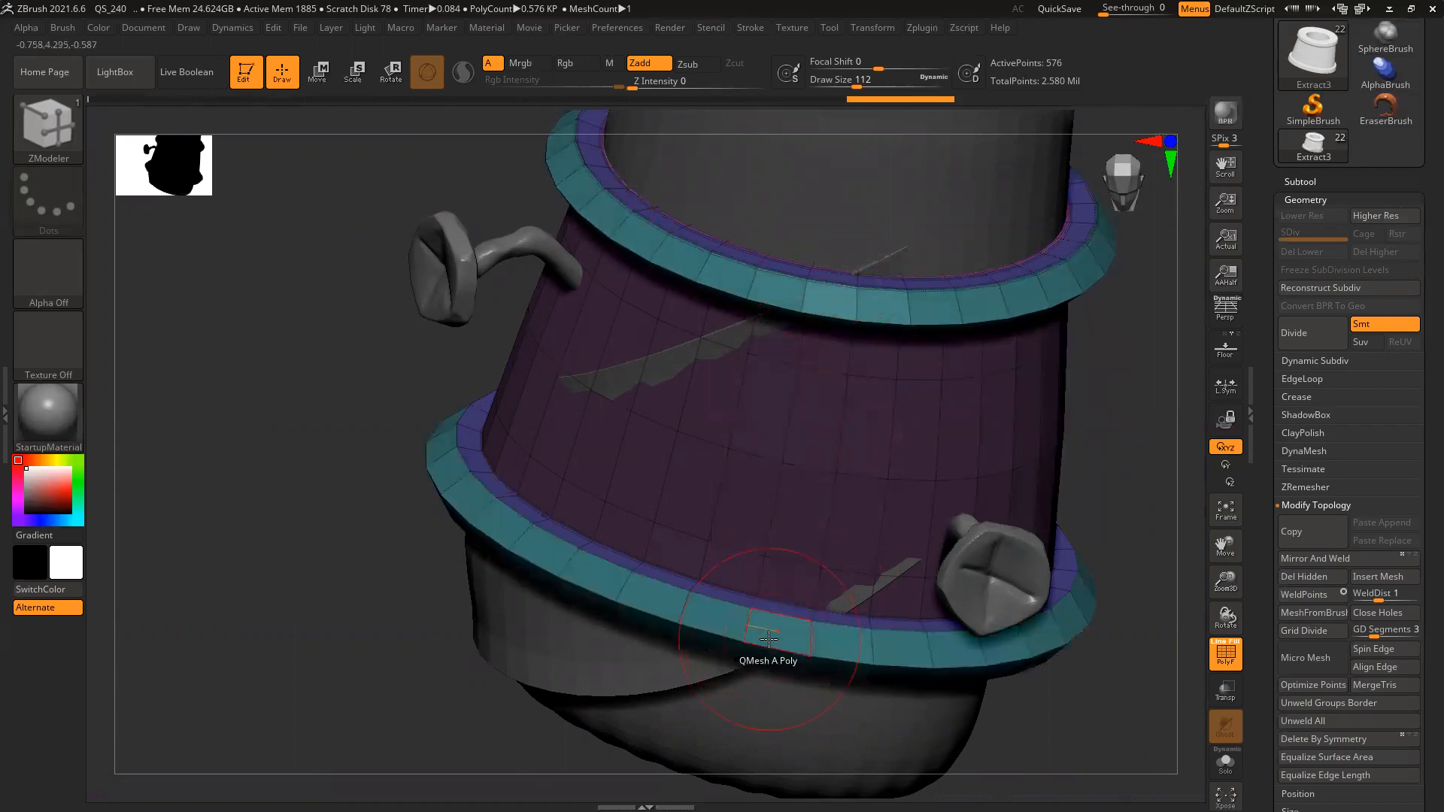
Divide the lower collar three times to round its rims
key(ctrl)
key(ctrl+d)
key(ctrl+d)
key(ctrl+d)
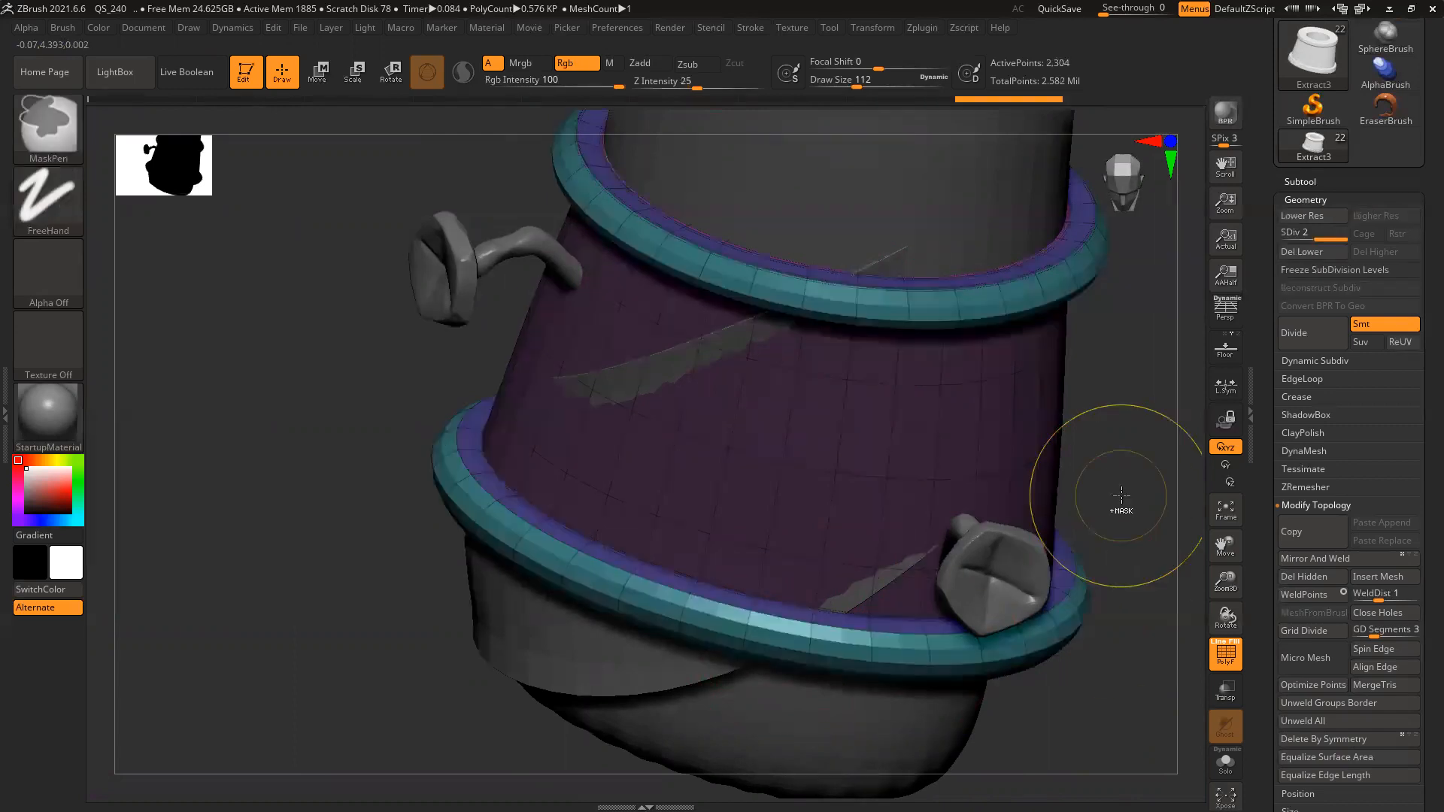
ctrl+right_drag(1146, 490, 915, 454)
mouse_move(986, 594)
right_down()
mouse_move(983, 539)
mouse_move(872, 539)
right_up()
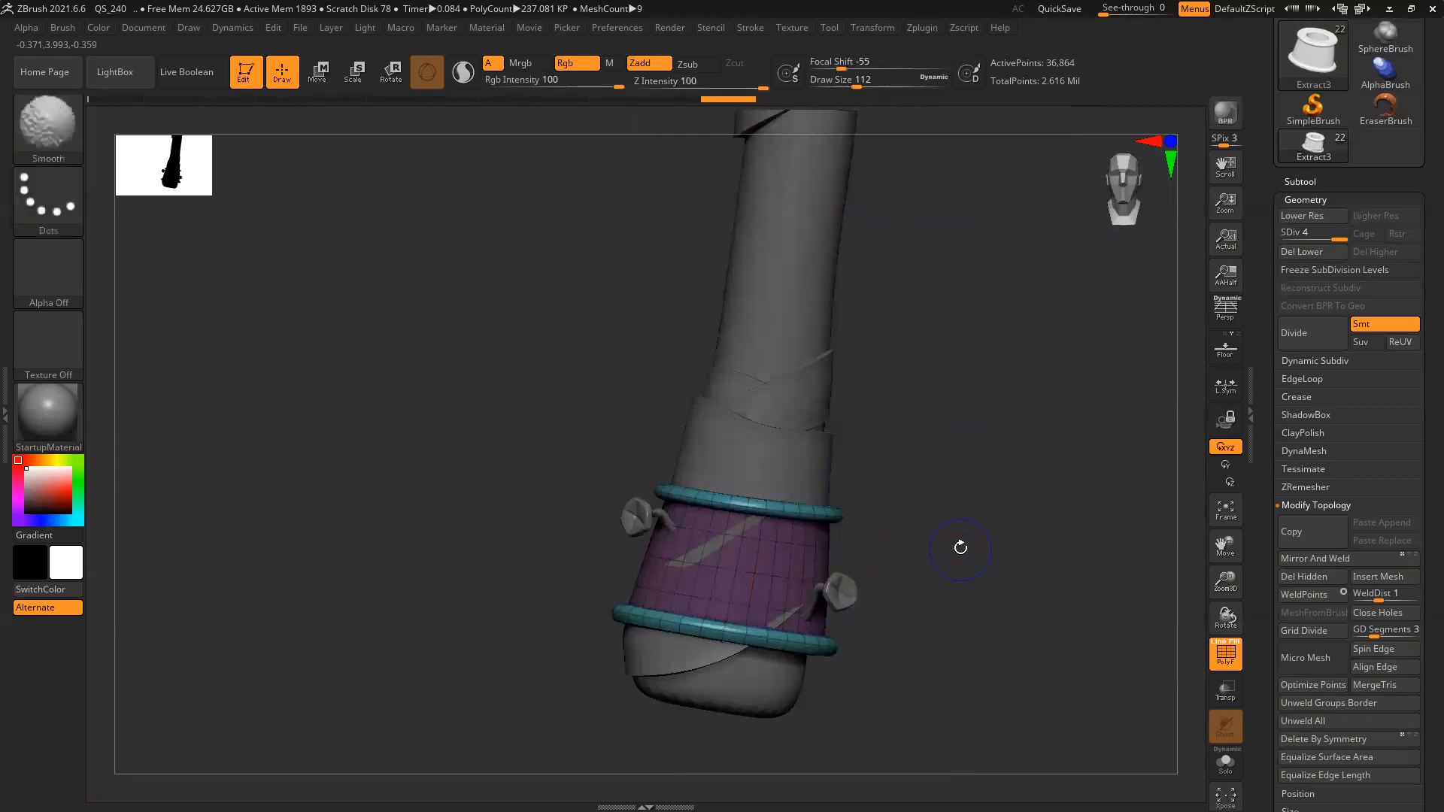
Turn off the polyframe display and view the whole axe
key(shift+f)
ctrl+right_drag(966, 548, 819, 385)
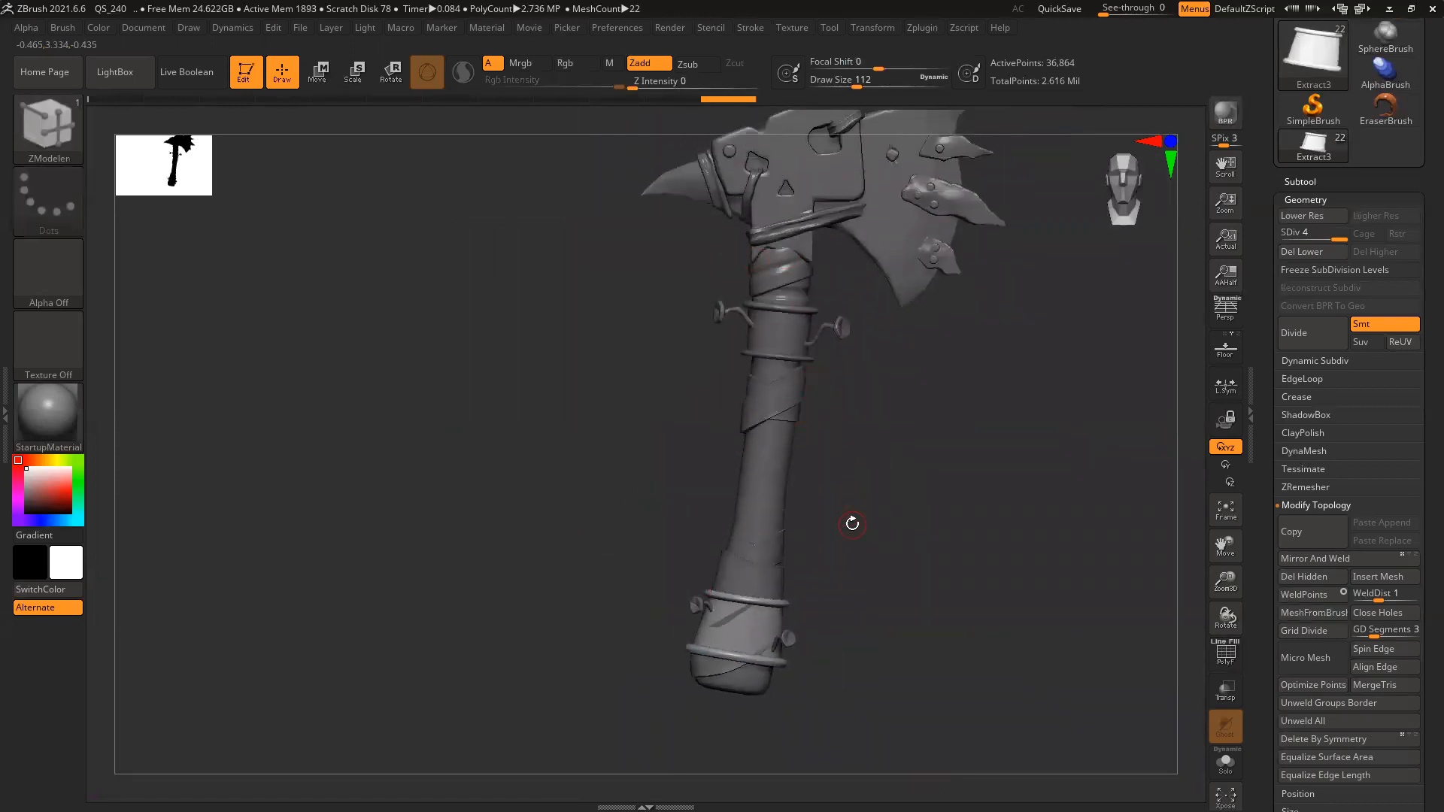
right_drag(930, 536, 828, 557)
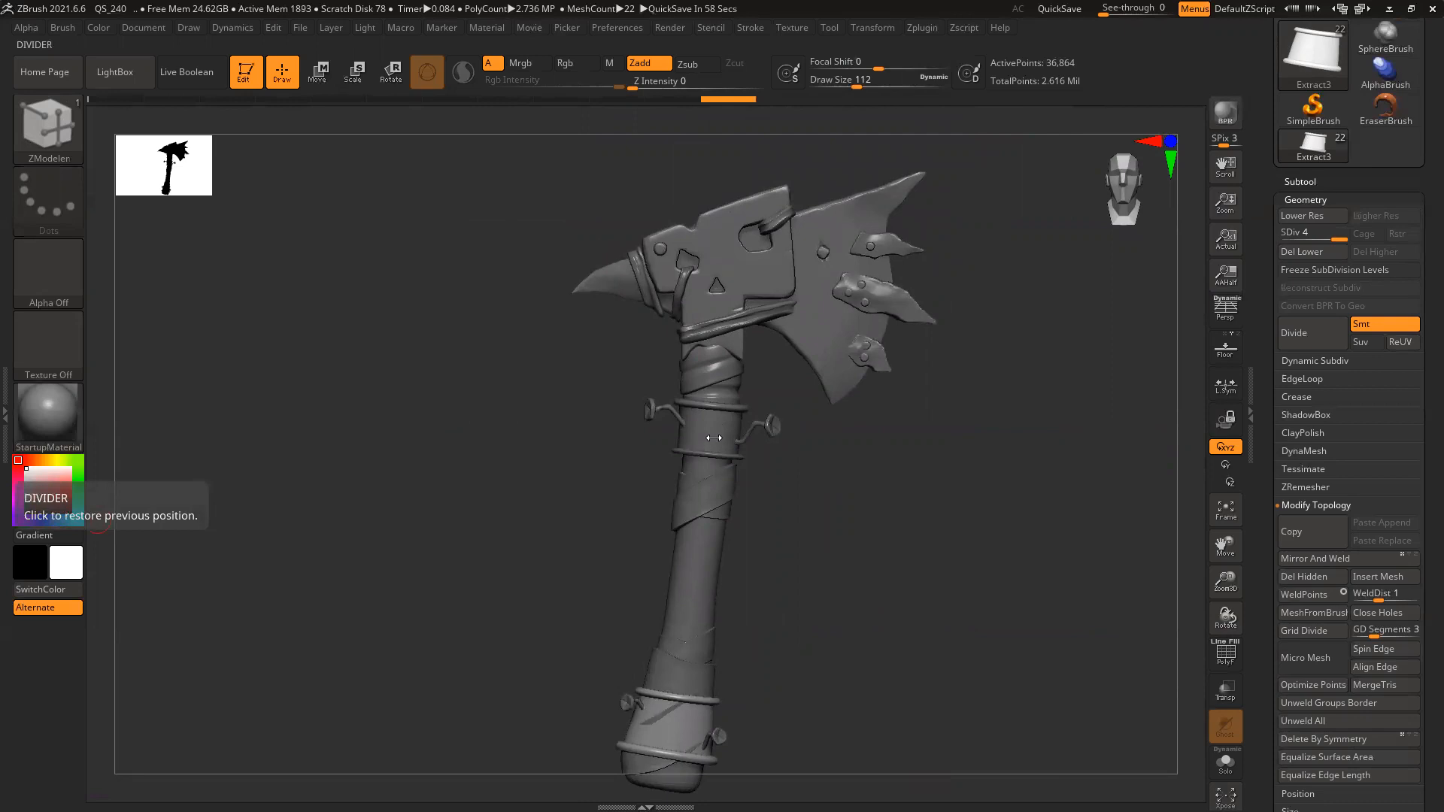
Select the upper handle collar, show it in Solo mode, and isolate its body polygroup from the rims
alt+click(744, 461)
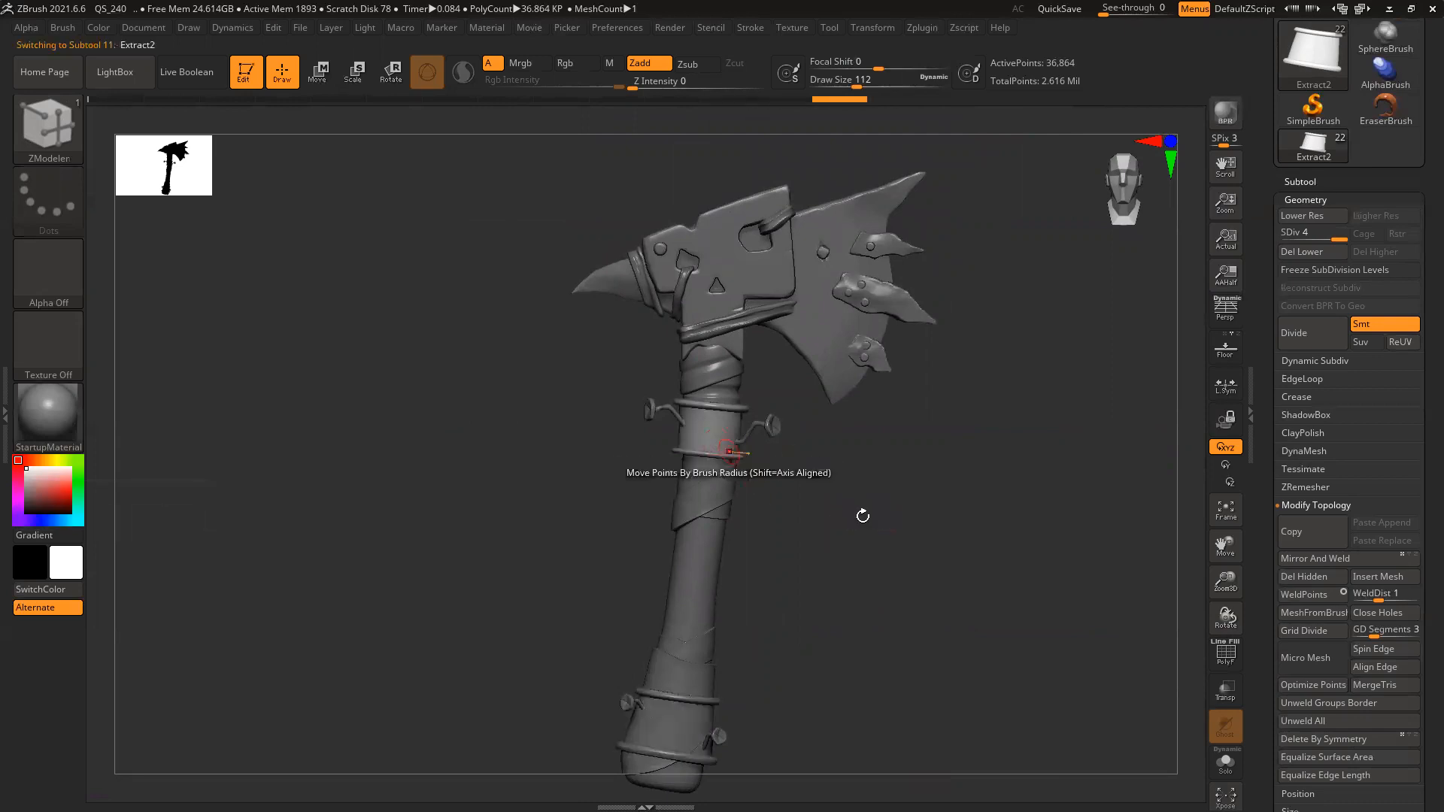
click(1226, 761)
right_drag(977, 565, 972, 507)
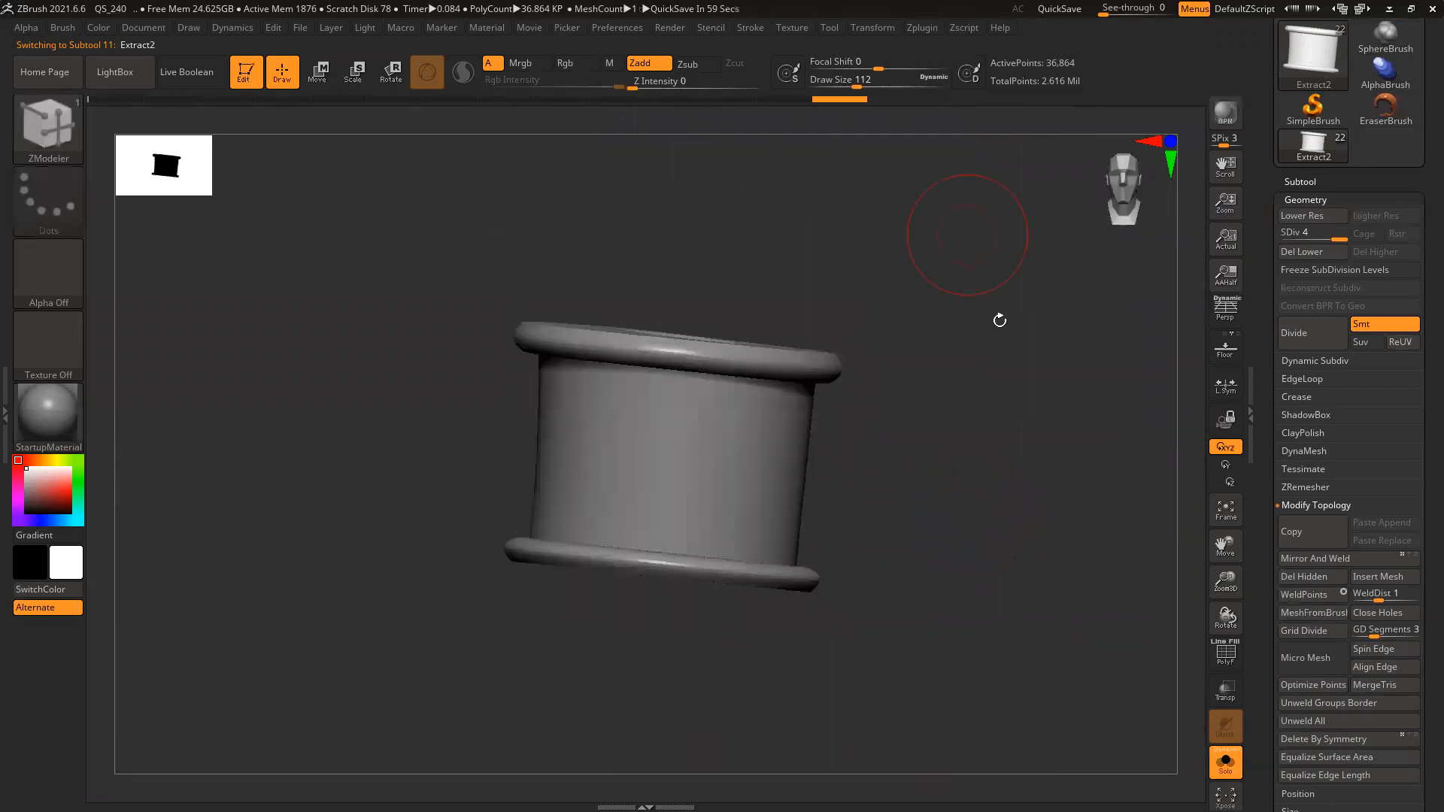
key(ctrl)
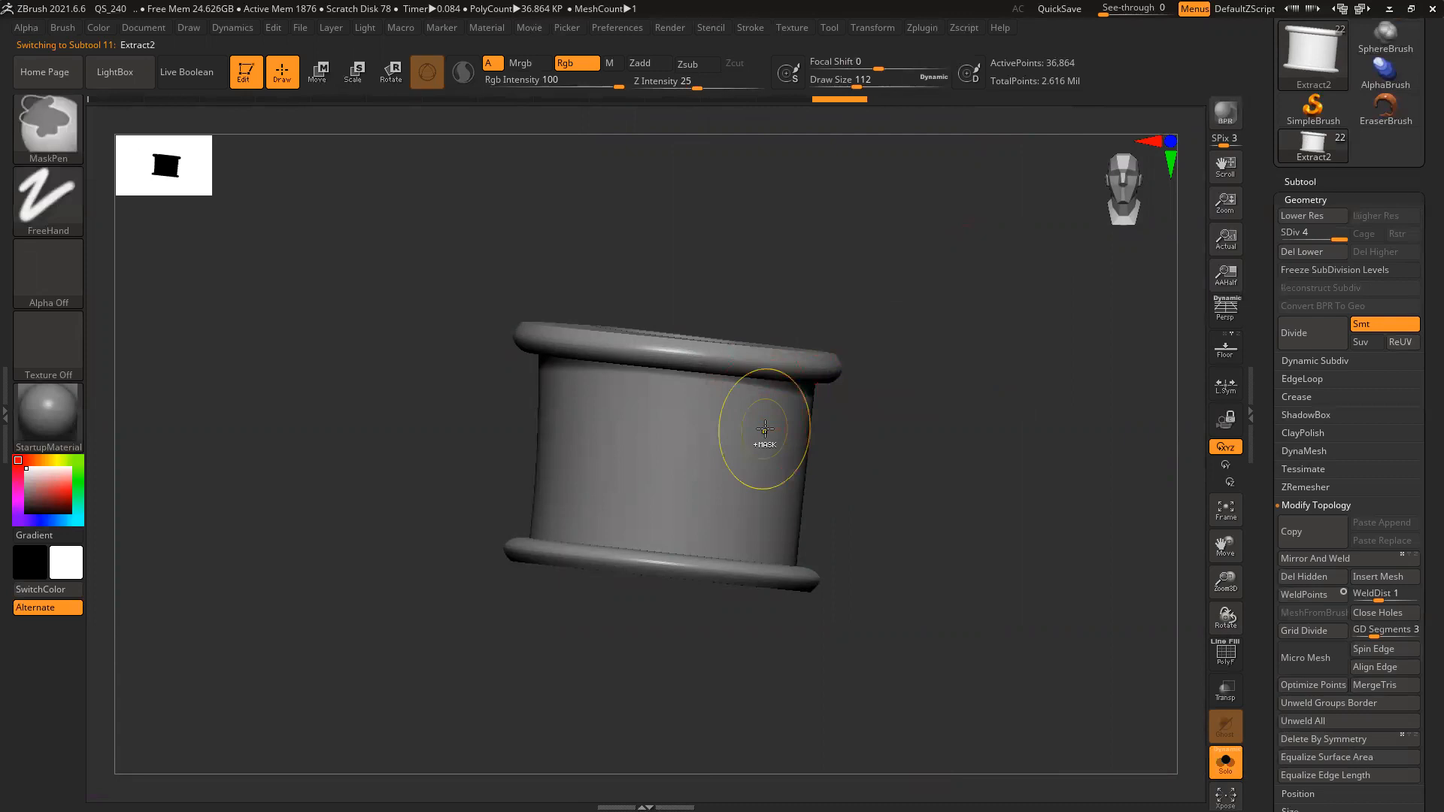
ctrl+shift+click(735, 482)
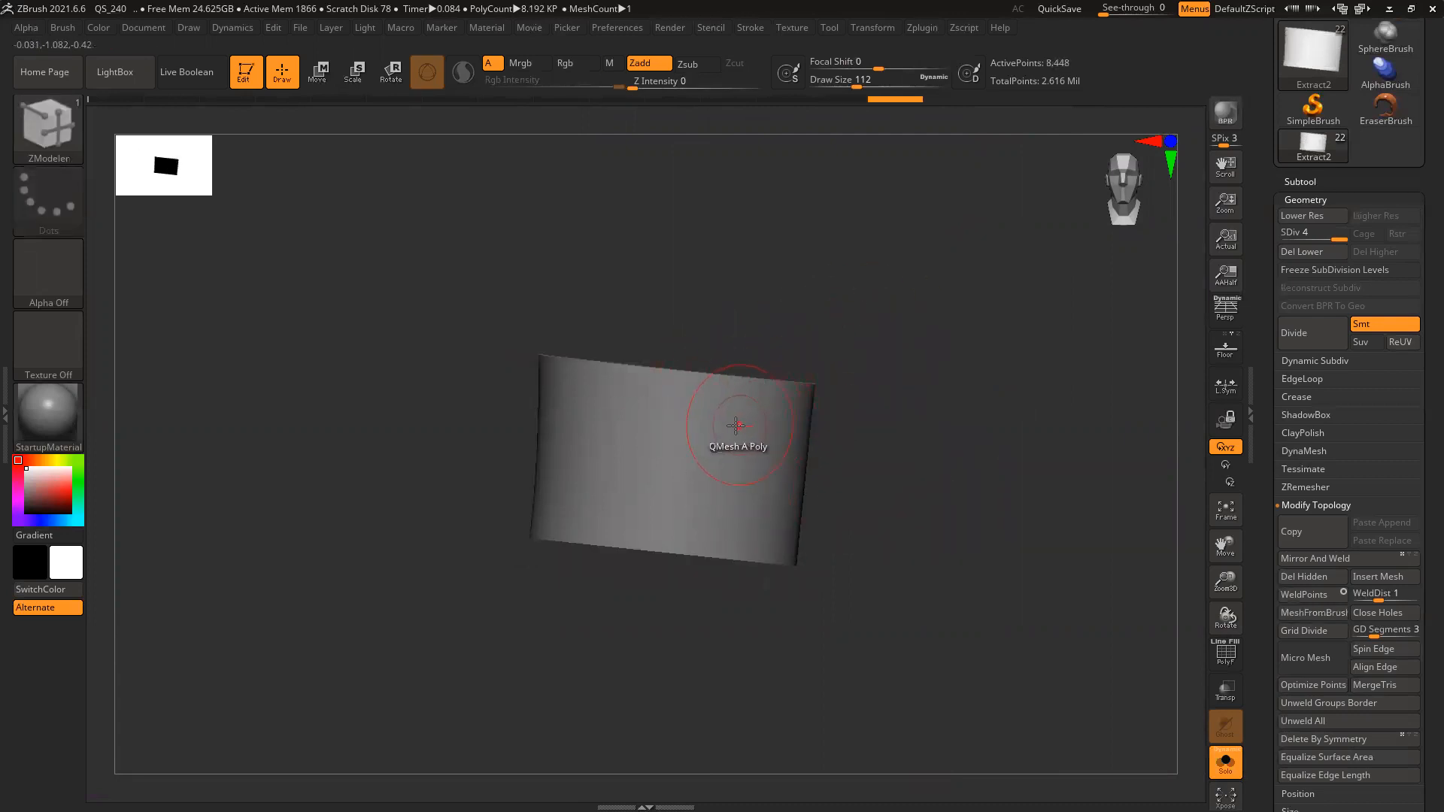
Try carving two parallel diagonal grooves across the collar's body with DamStandard at a draw size of about 46, and undo the strokes
key(b)
key(d)
key(s)
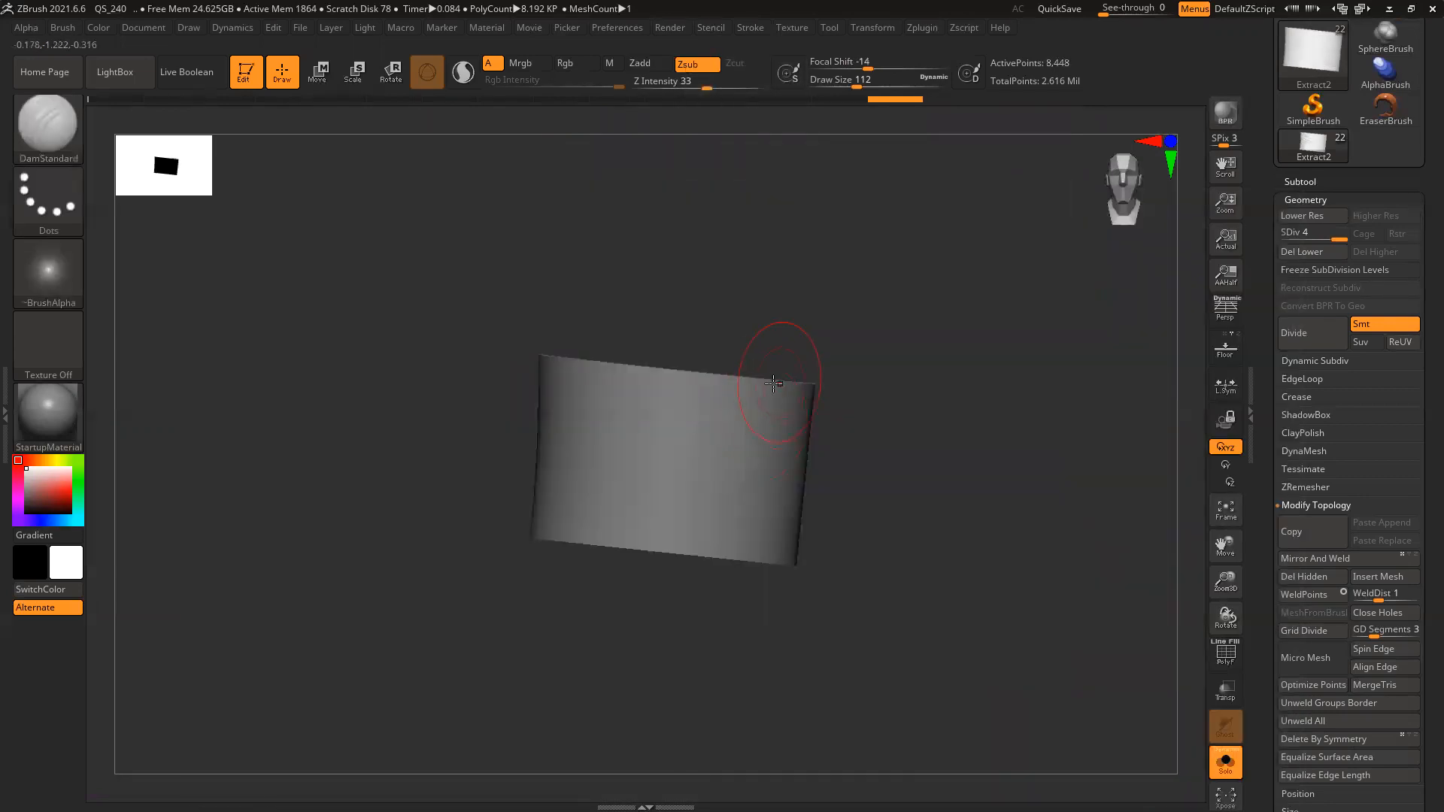
key(space)
drag(741, 412, 725, 412)
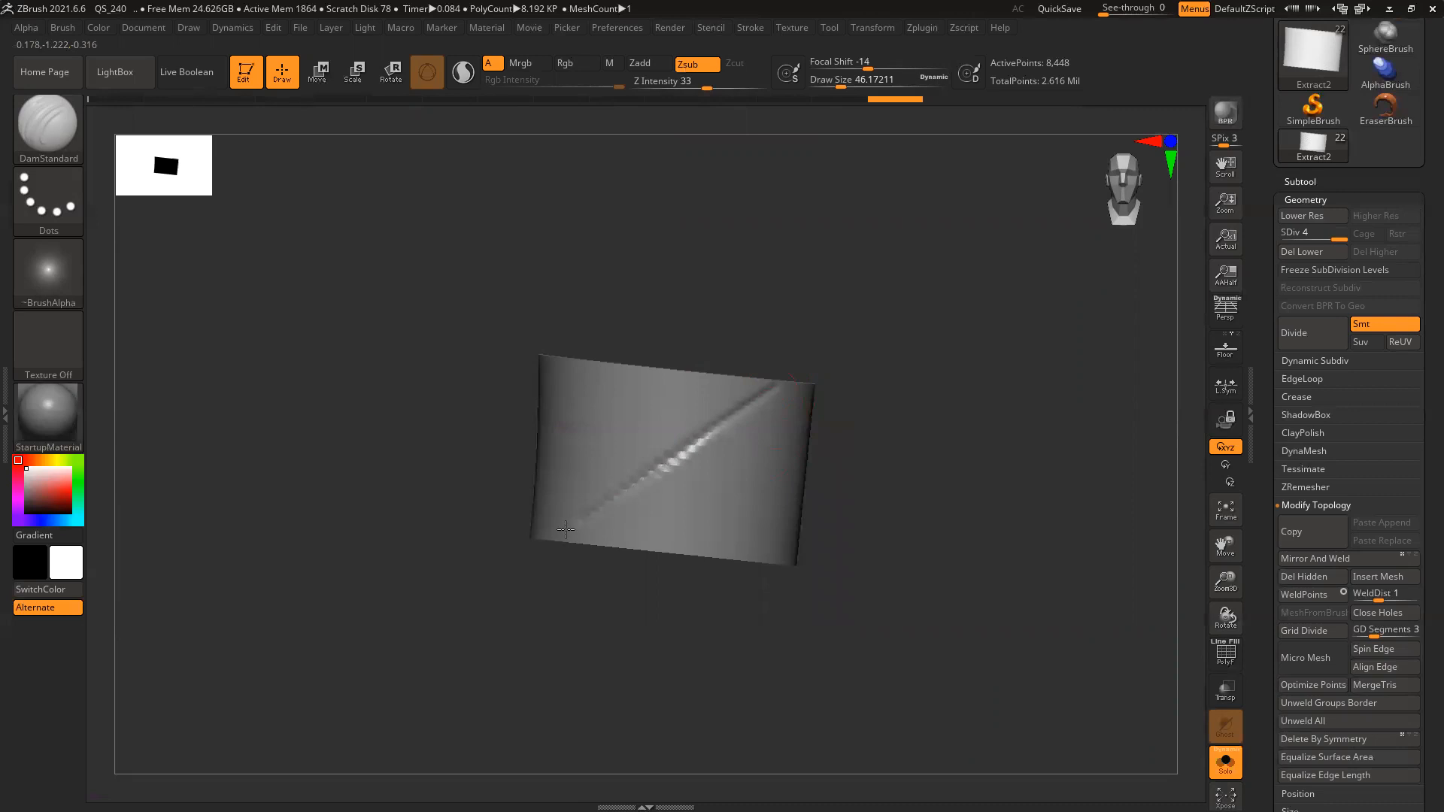
drag(887, 413, 816, 422)
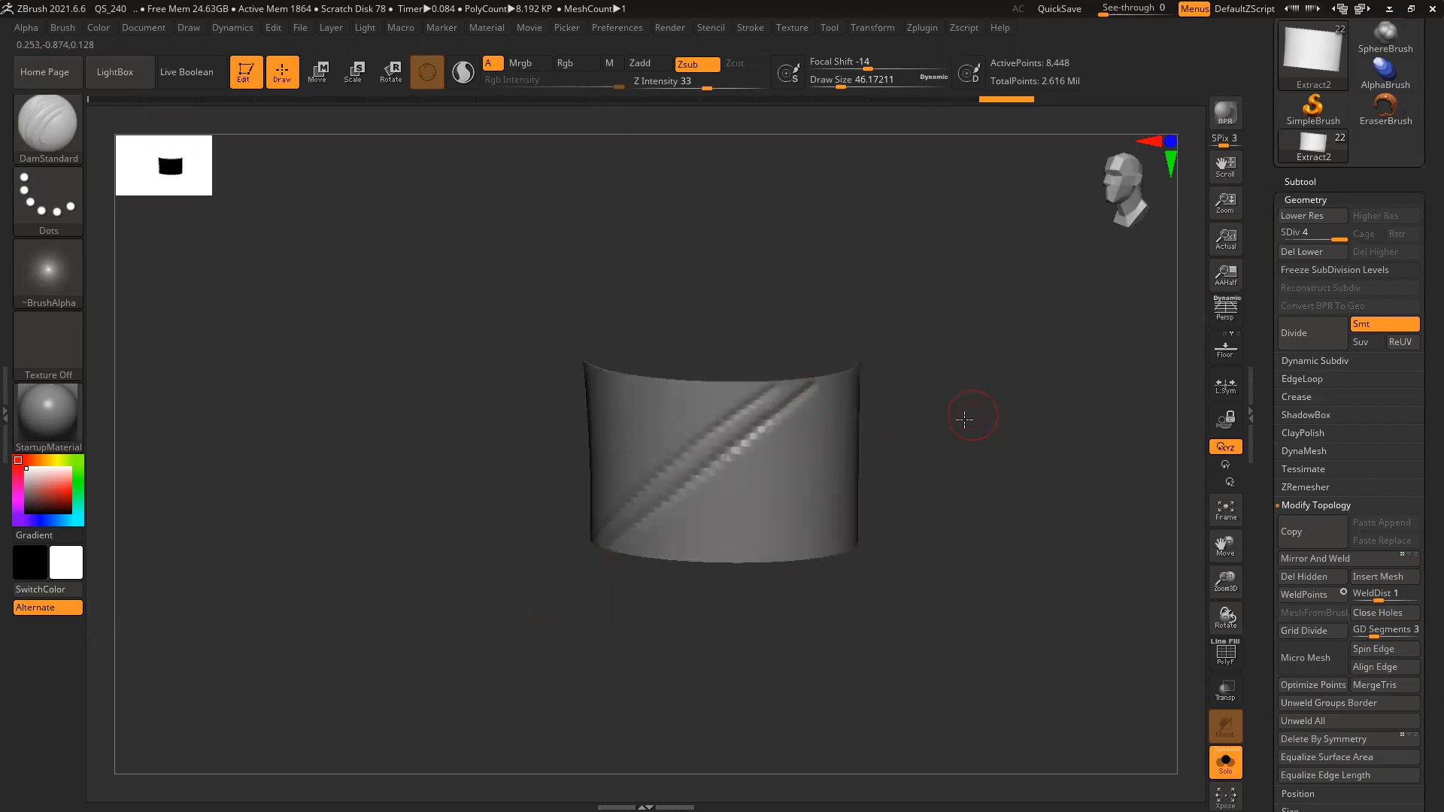
drag(967, 415, 857, 449)
key(ctrl+z)
key(ctrl+z)
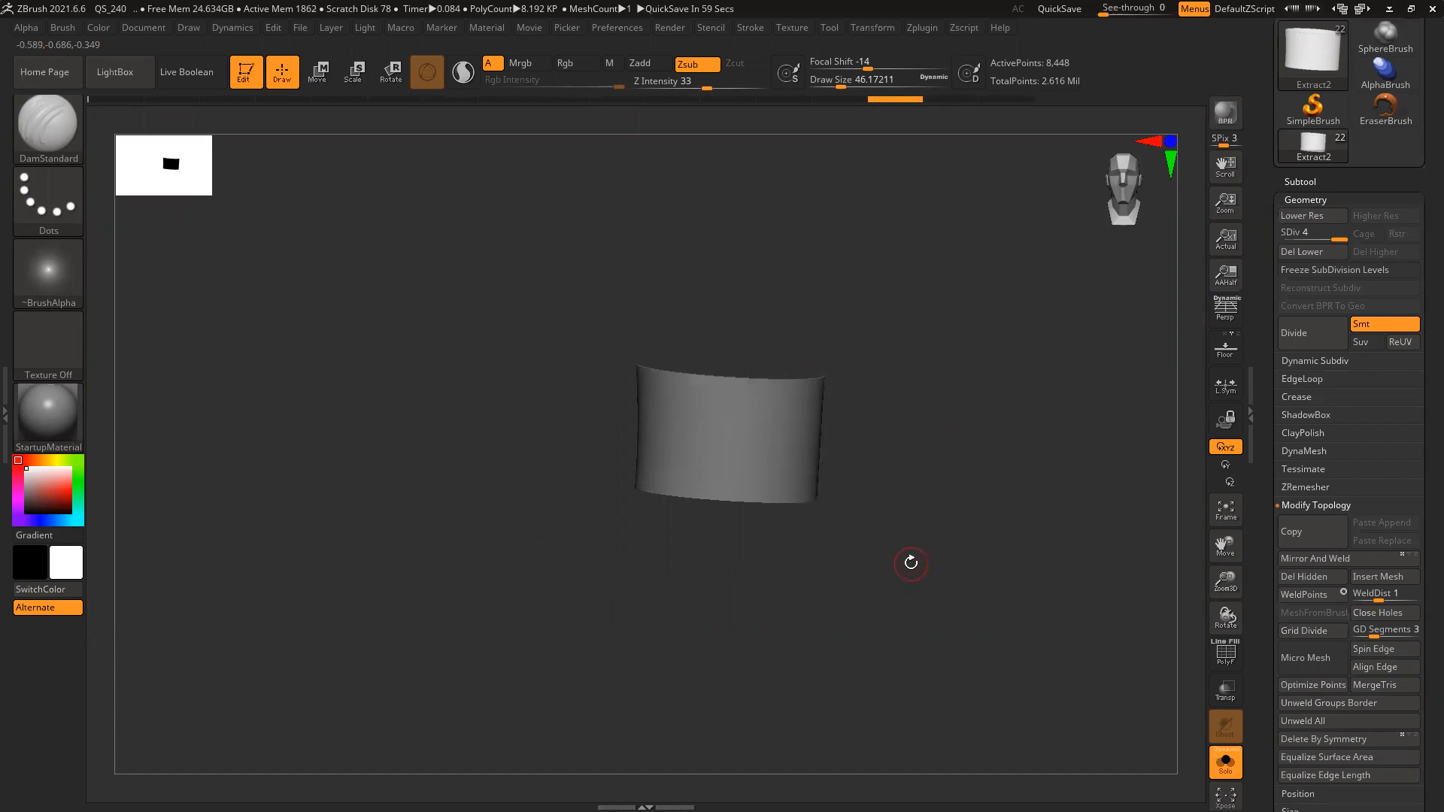
Turn off Solo mode to show the full axe again, and reveal the subtool Split options
ctrl+right_drag(999, 586, 760, 506)
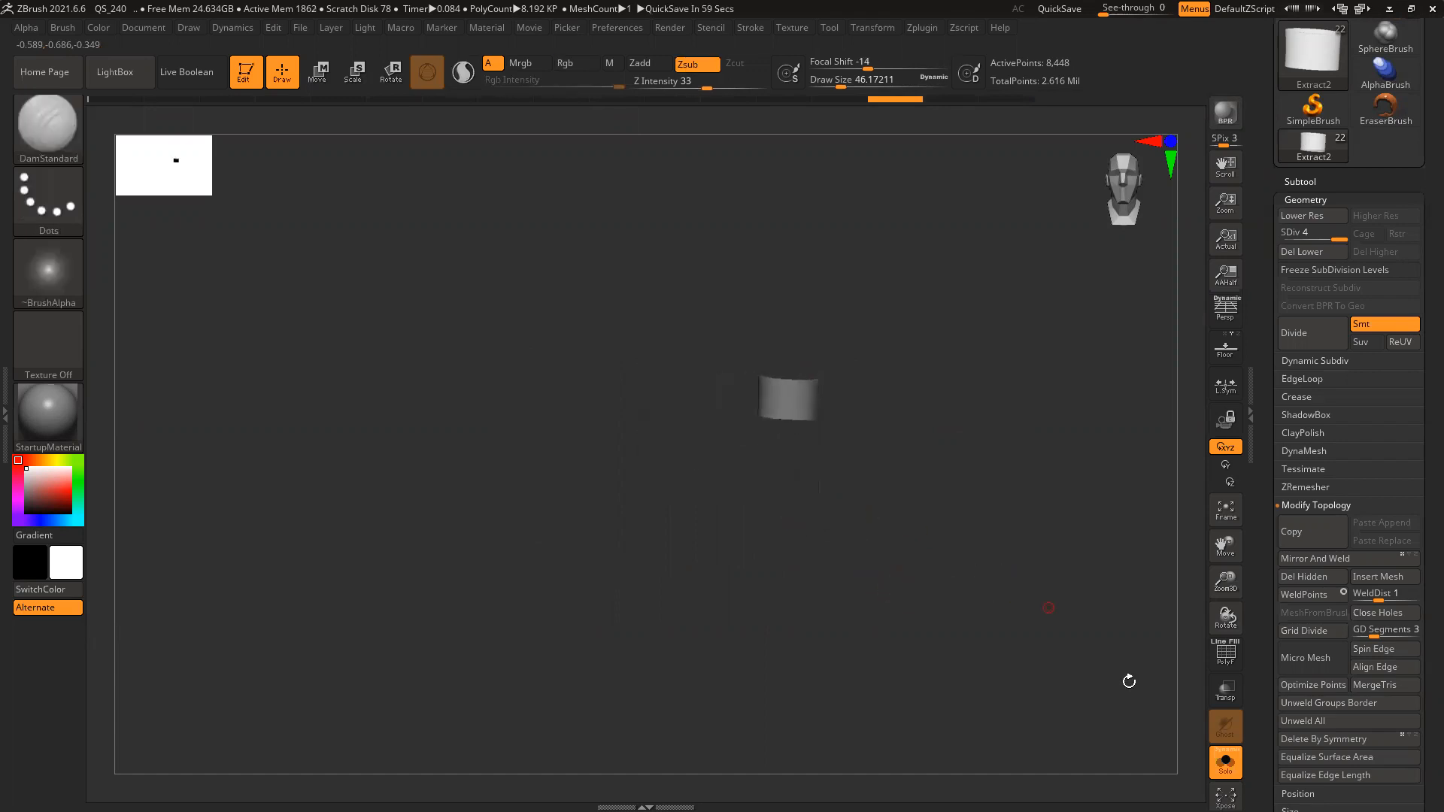
click(1228, 772)
alt+right_drag(970, 512, 886, 499)
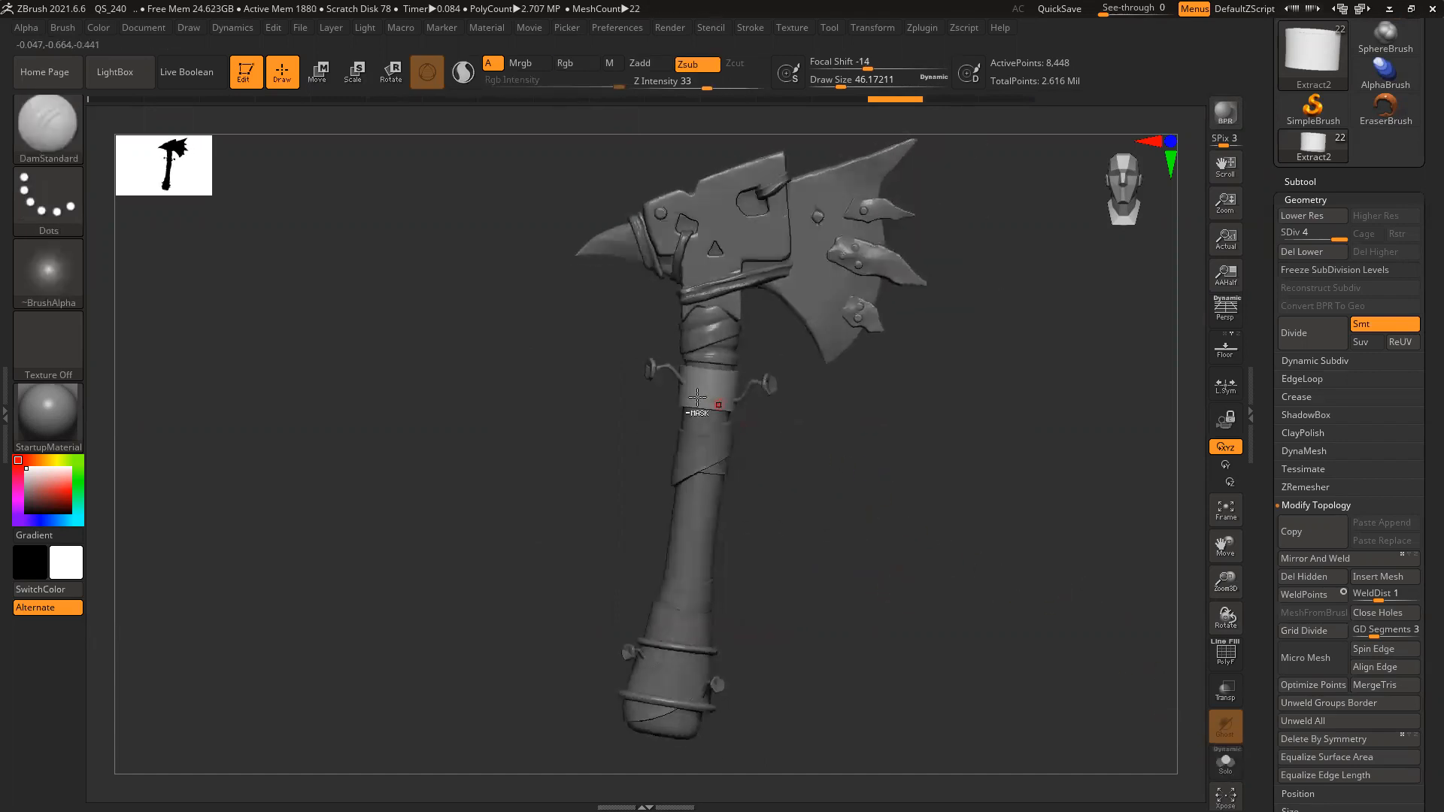
ctrl+right_drag(698, 396, 677, 331)
click(1306, 179)
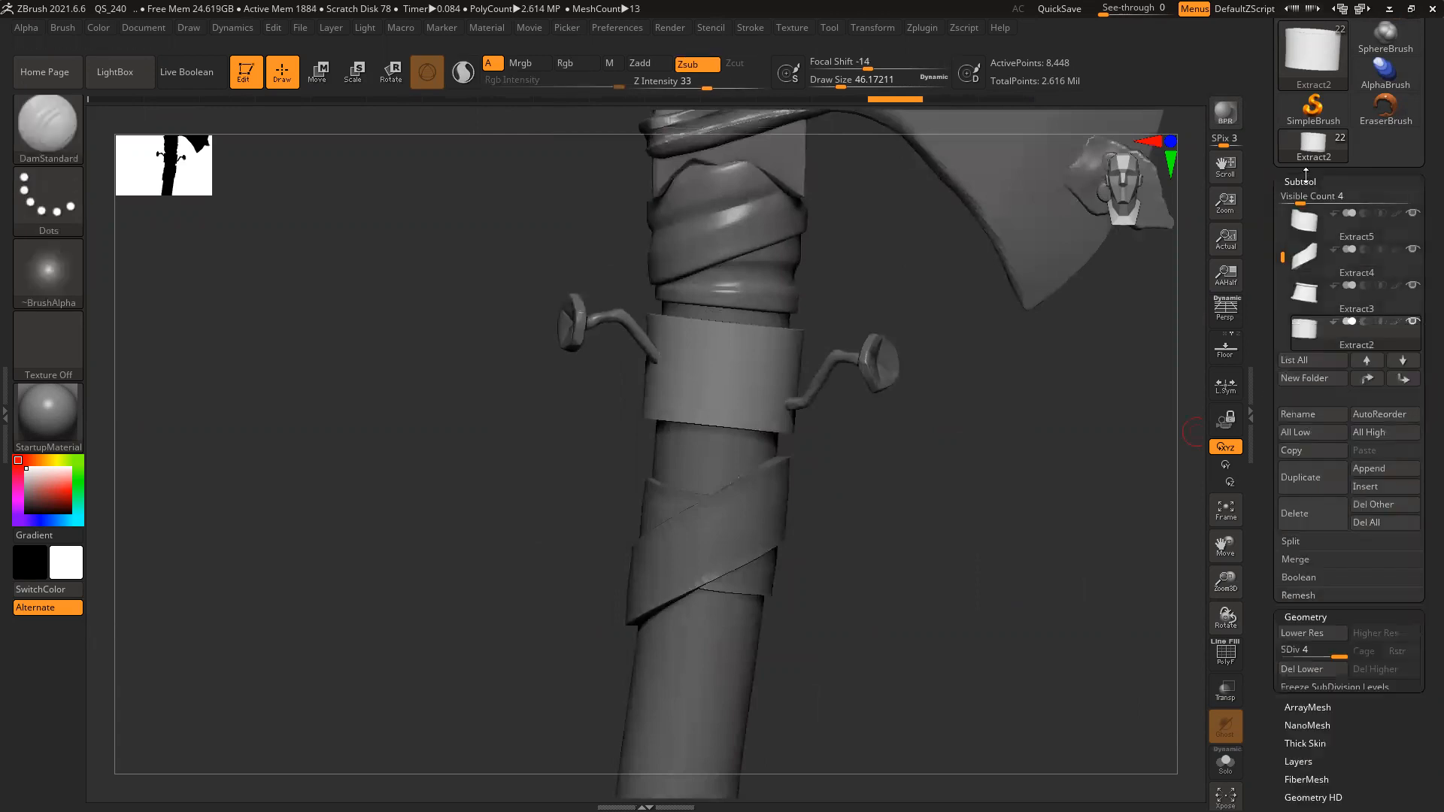
click(1317, 542)
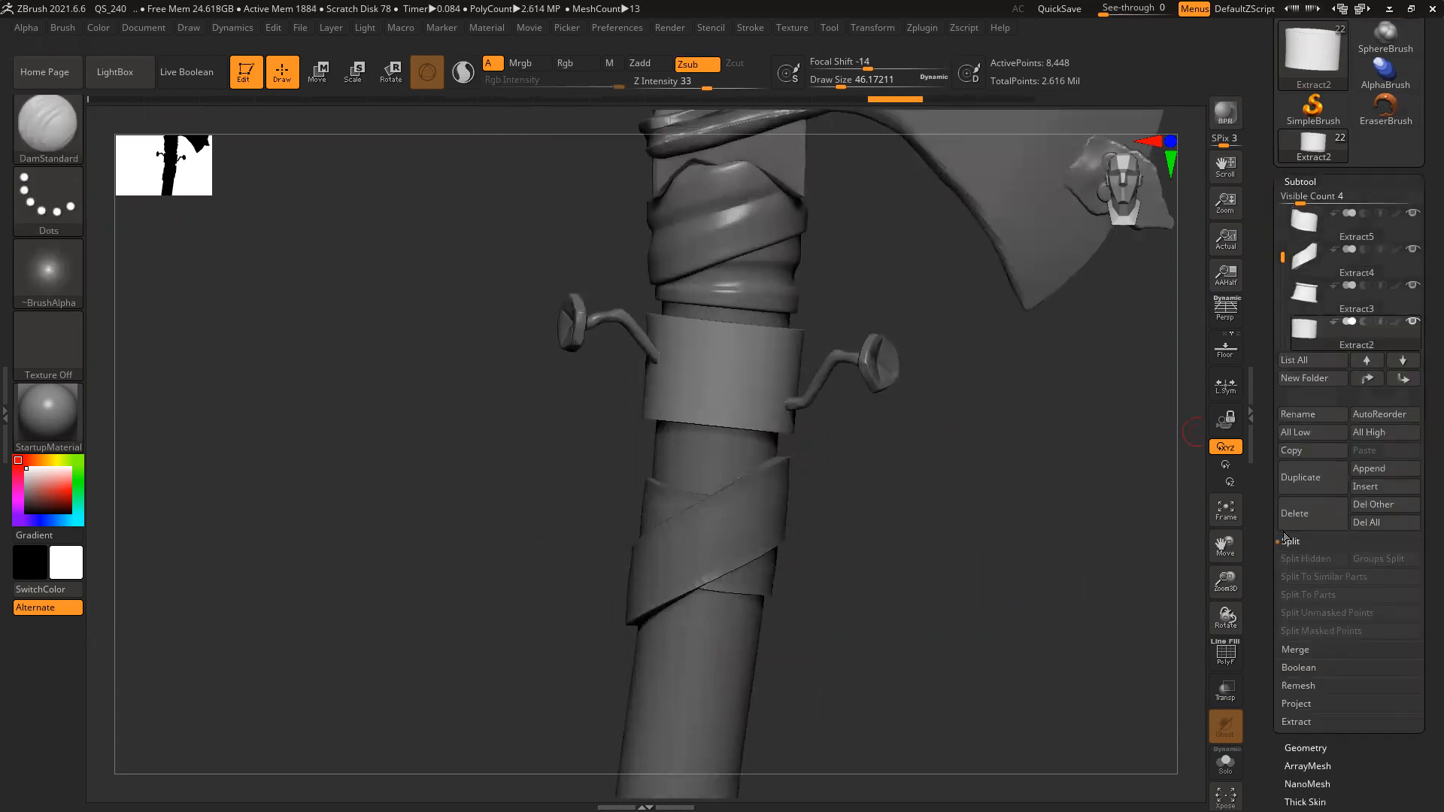
Set the upper collar to subdivision level 1 and delete its higher levels
click(1301, 181)
click(1307, 200)
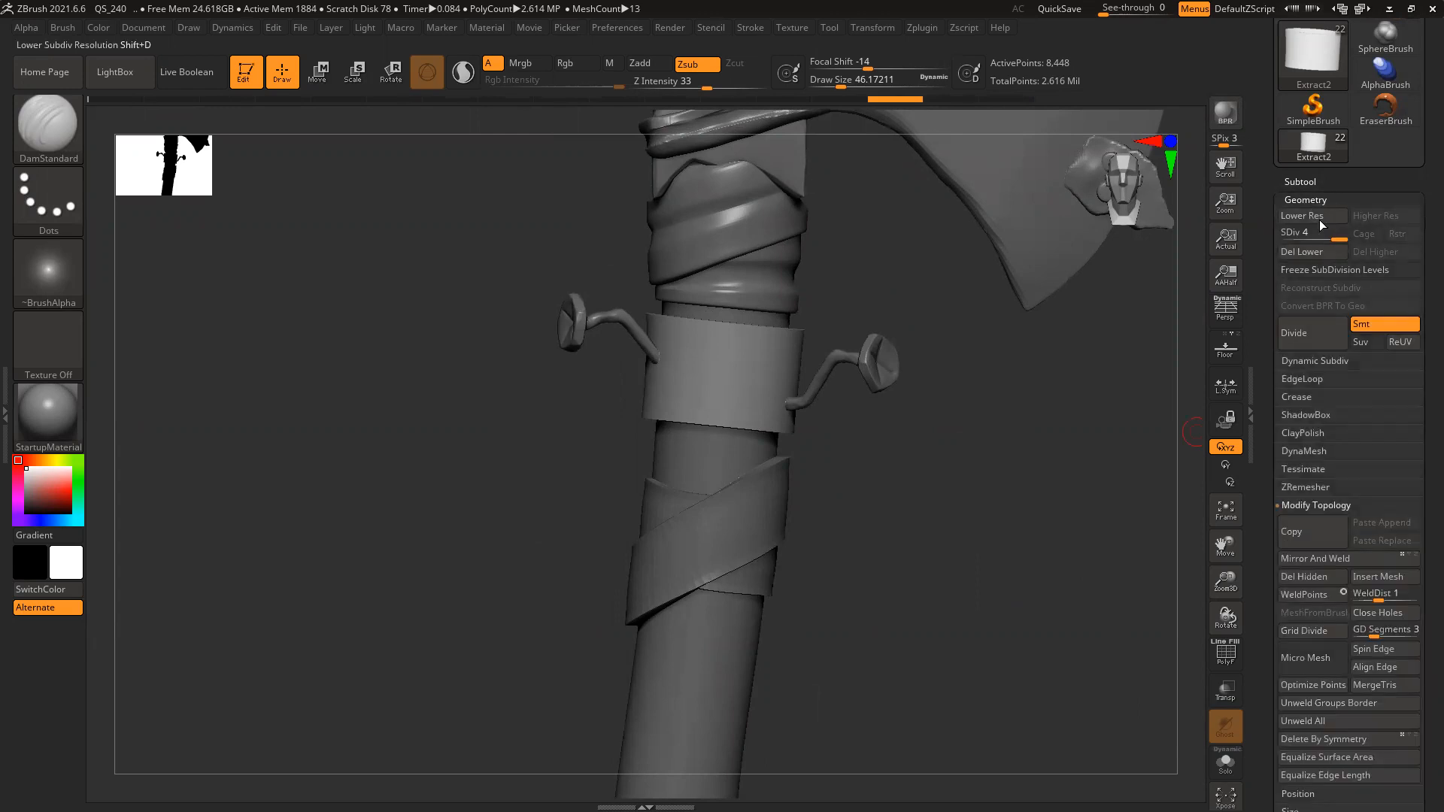
drag(1271, 236, 1272, 237)
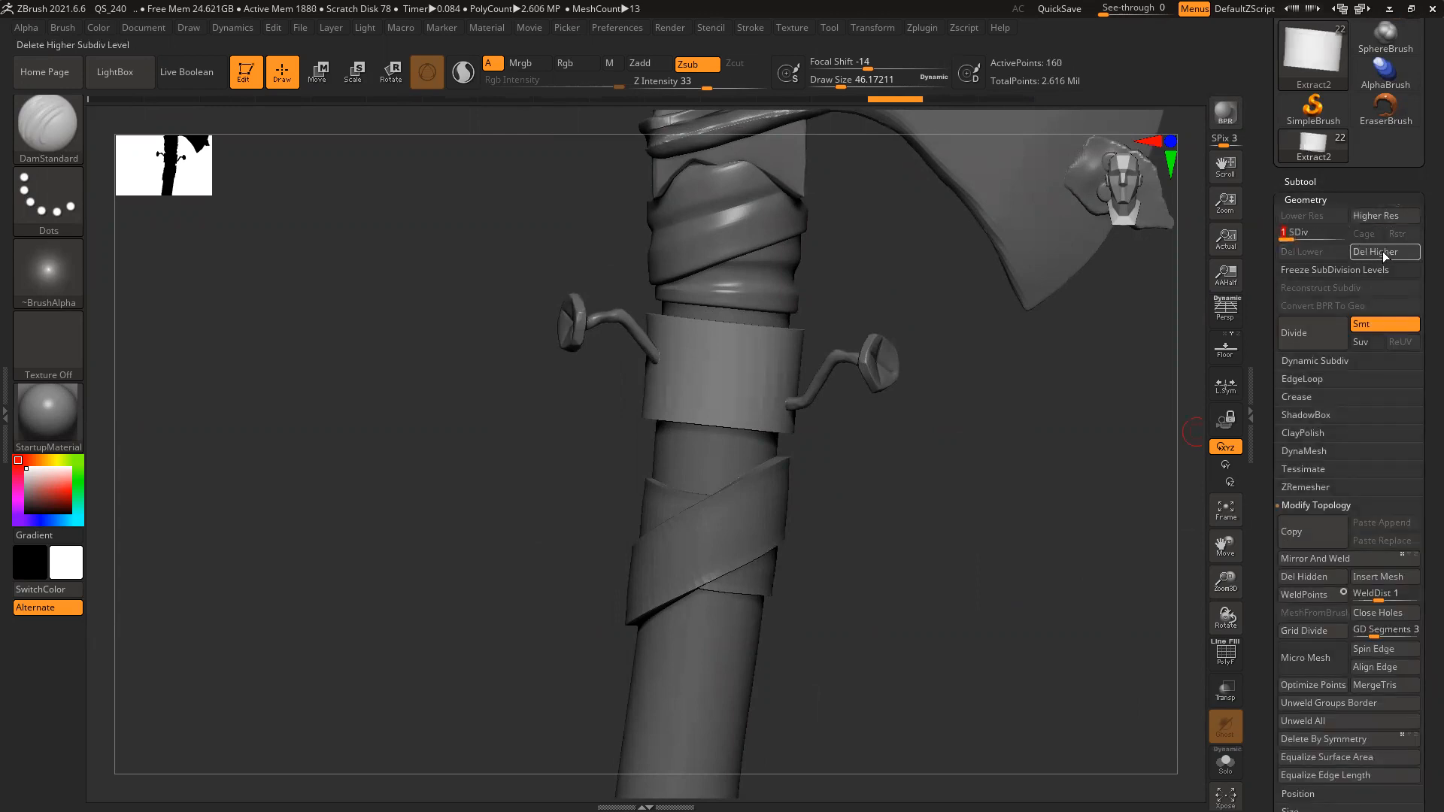
click(1383, 251)
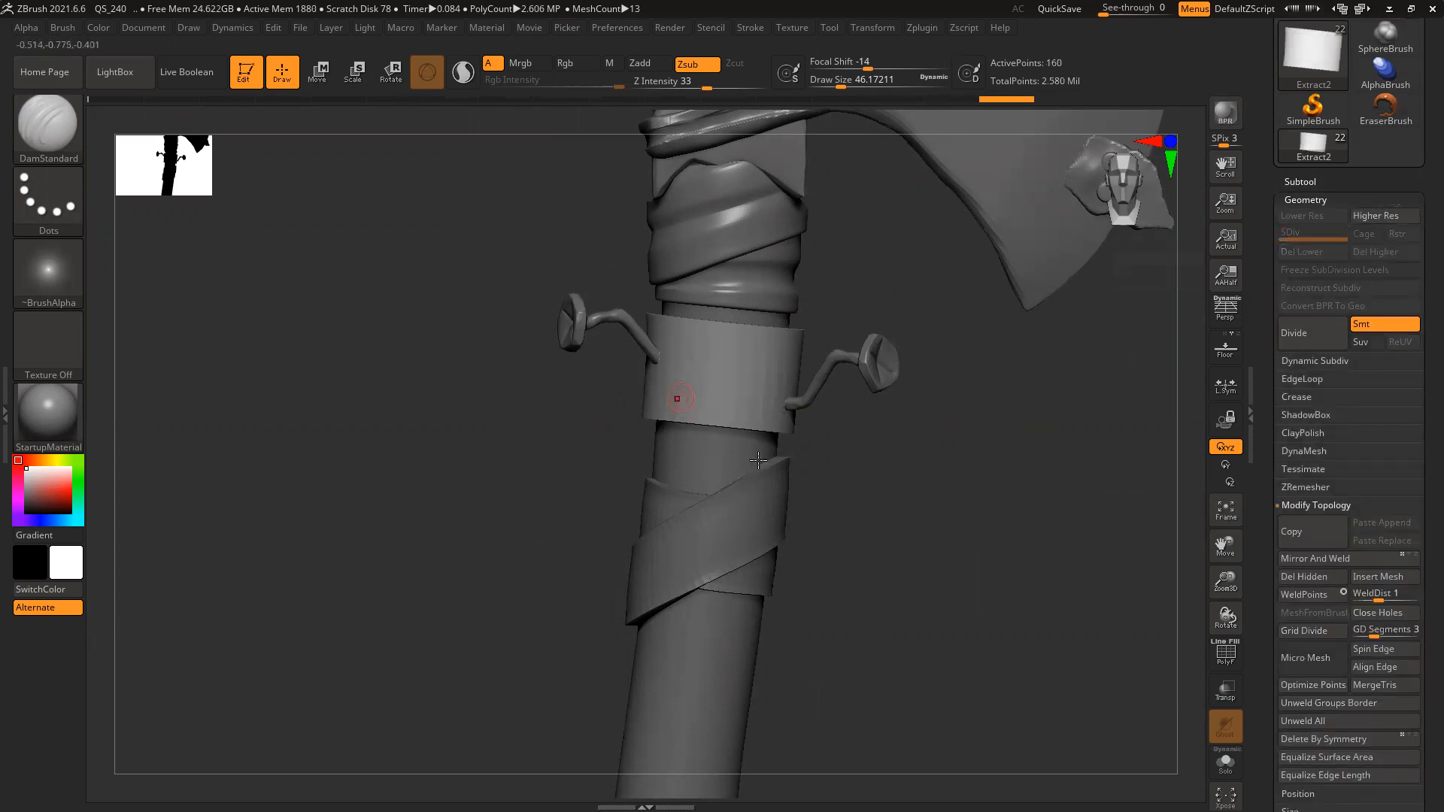
Split the upper collar's rims from its isolated body into a separate subtool with Split Hidden, and subdivide the body
ctrl+shift+click(999, 485)
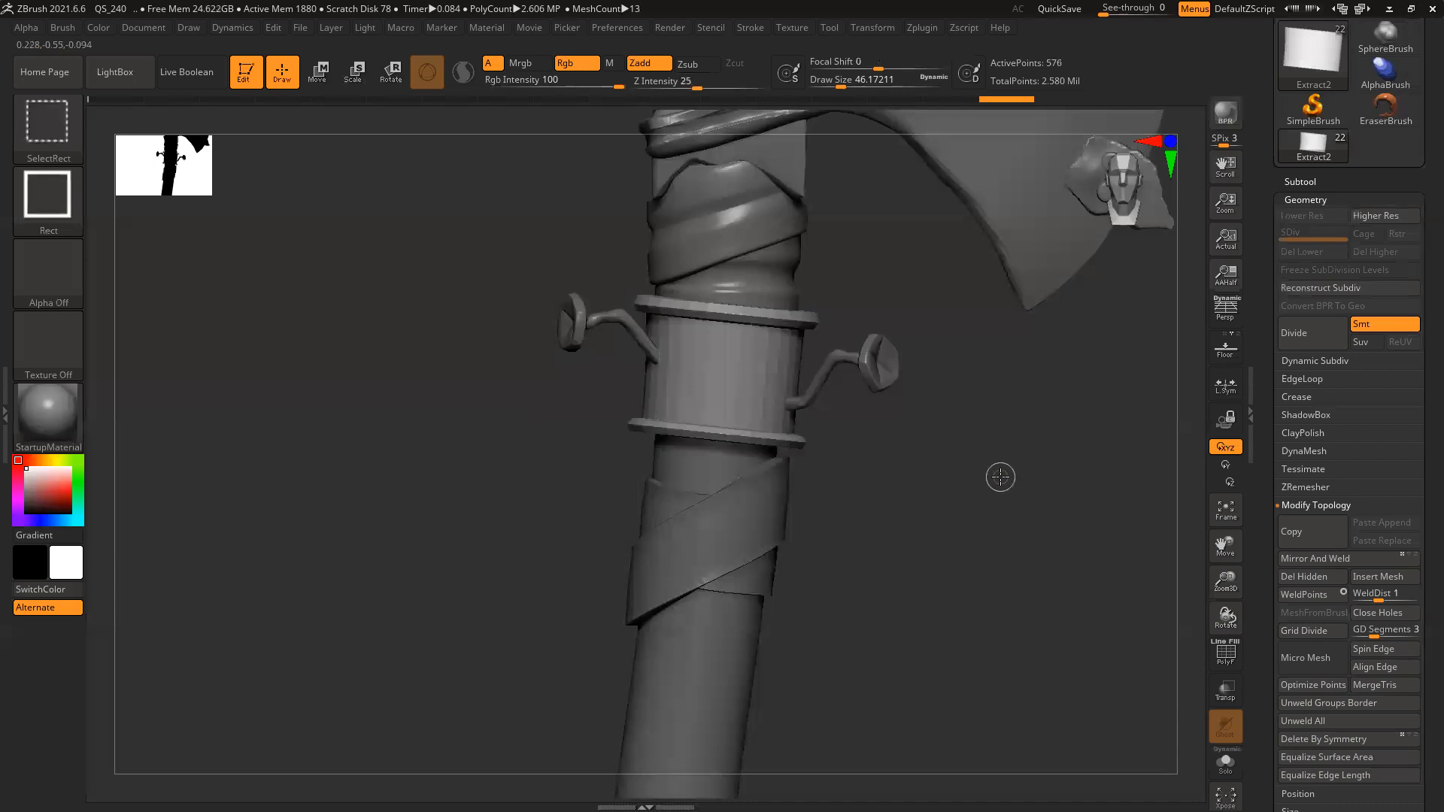
click(1301, 182)
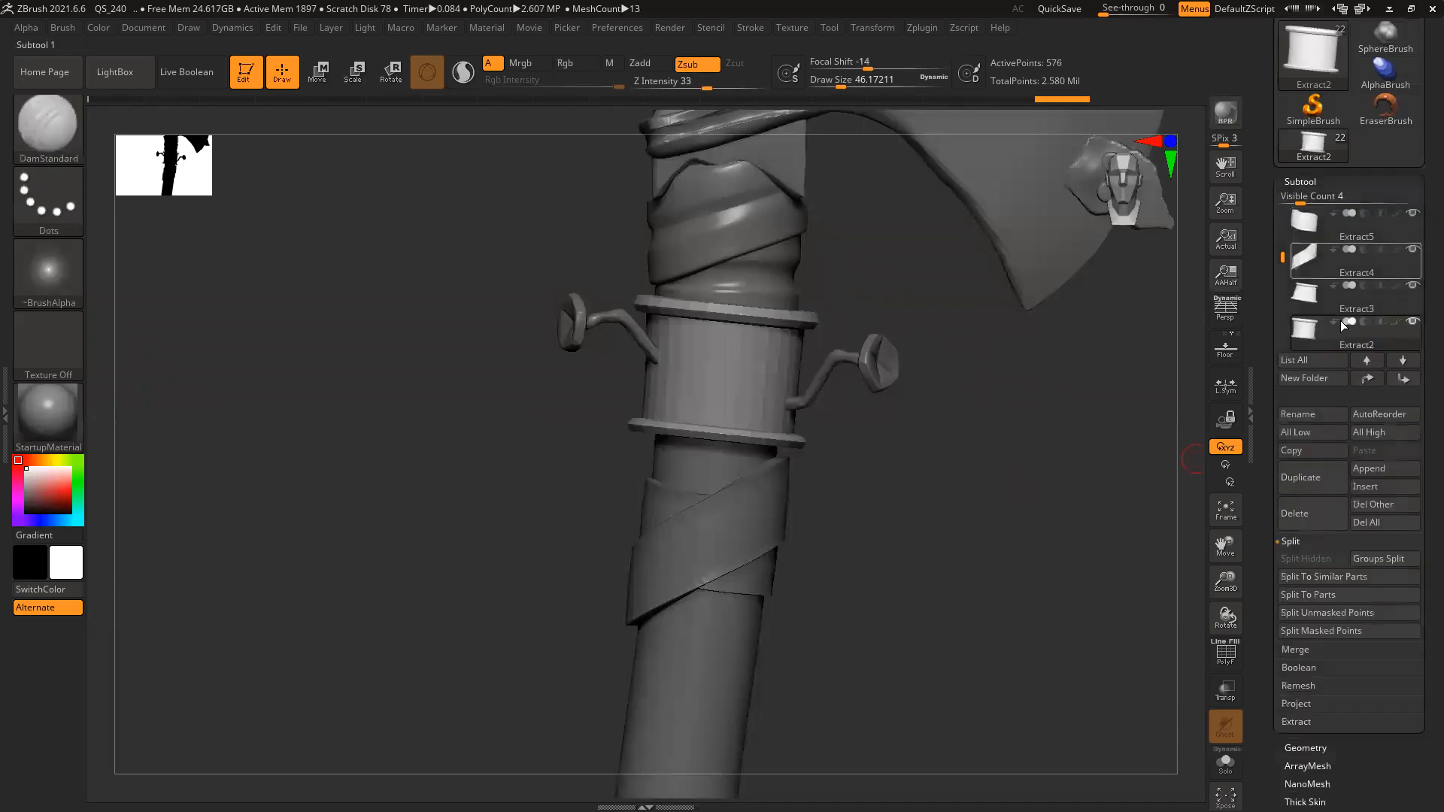
ctrl+shift+click(756, 377)
click(1313, 559)
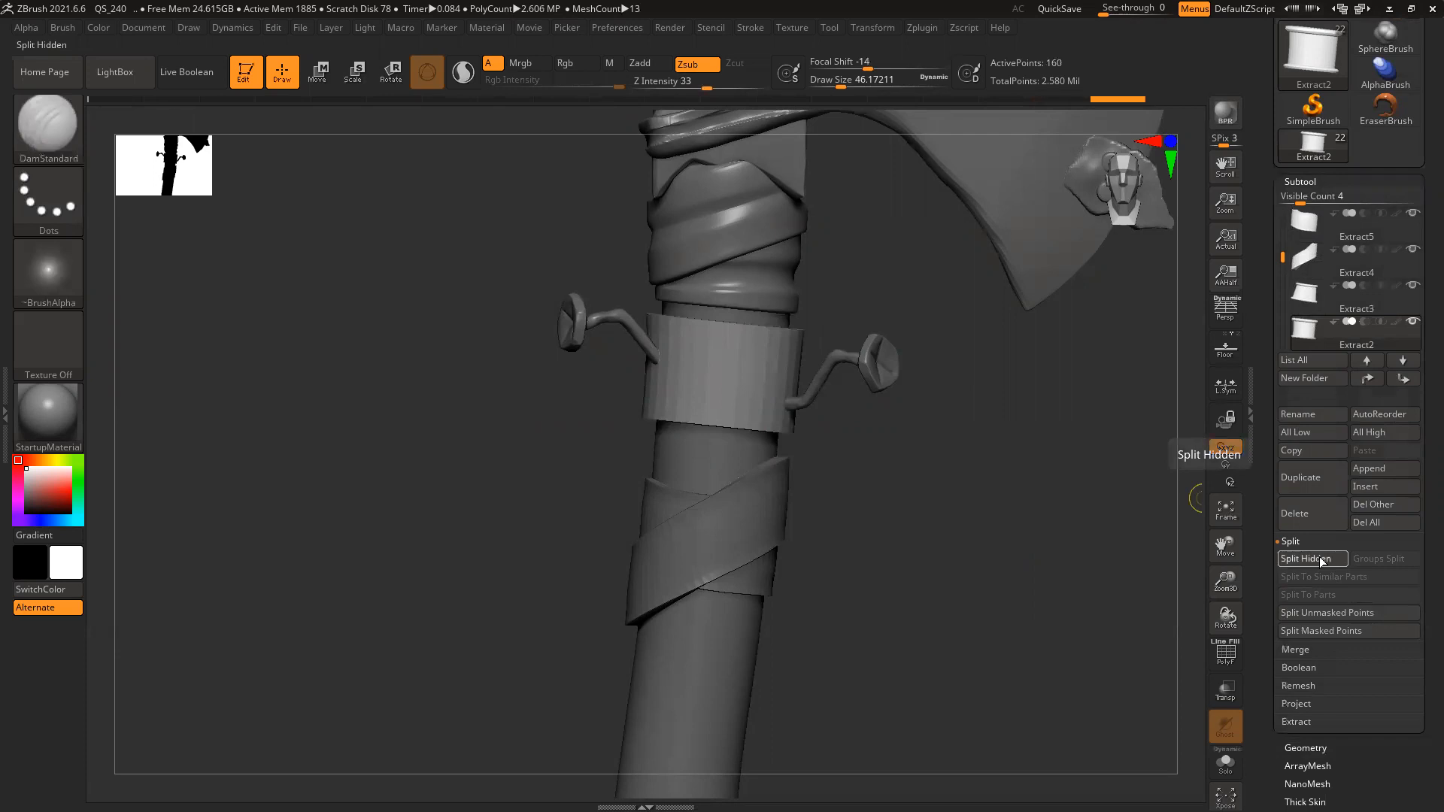
key(ctrl)
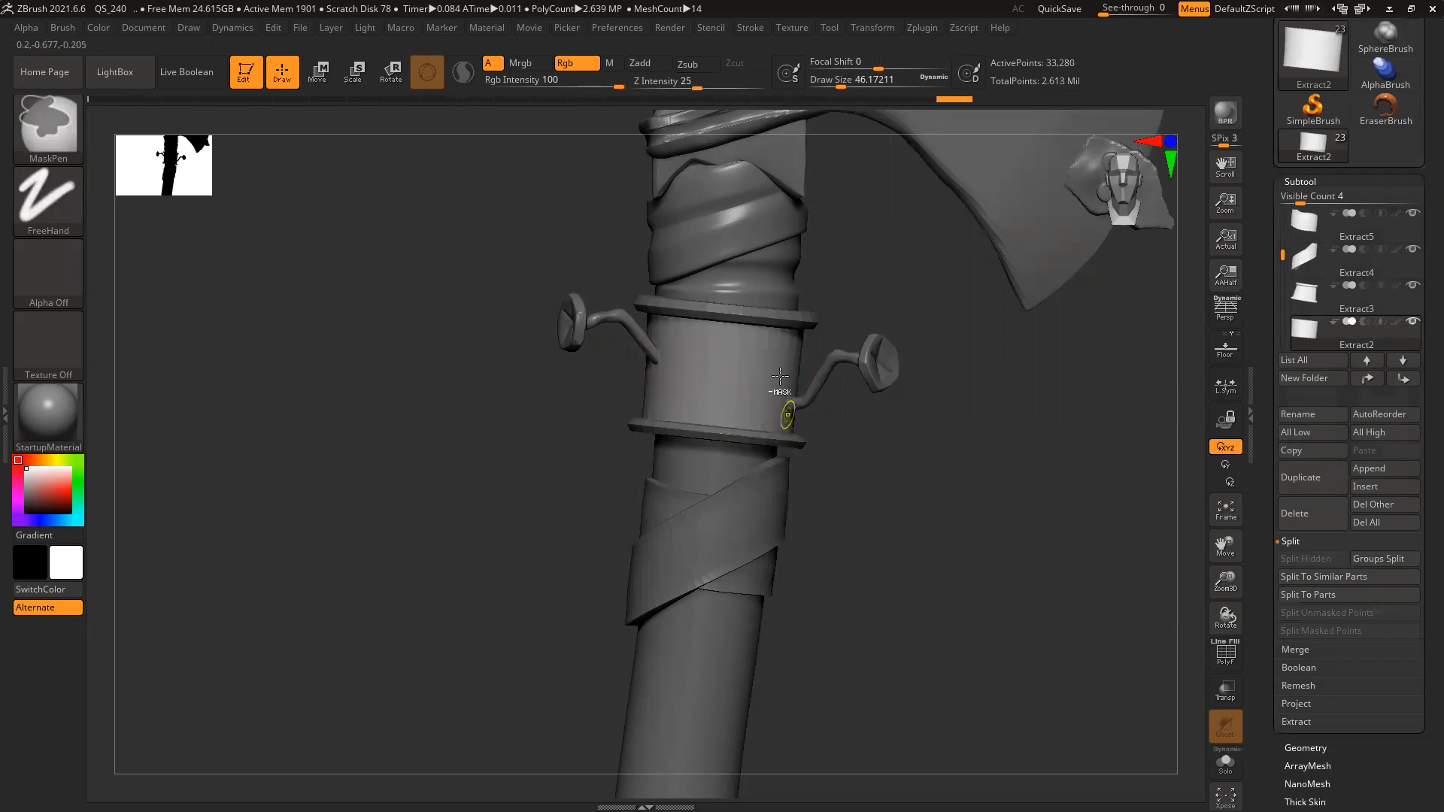
Try carving a diagonal groove across the upper collar's body with DamStandard, and undo the stroke
ctrl+right_drag(783, 399, 813, 310)
key(ctrl+z)
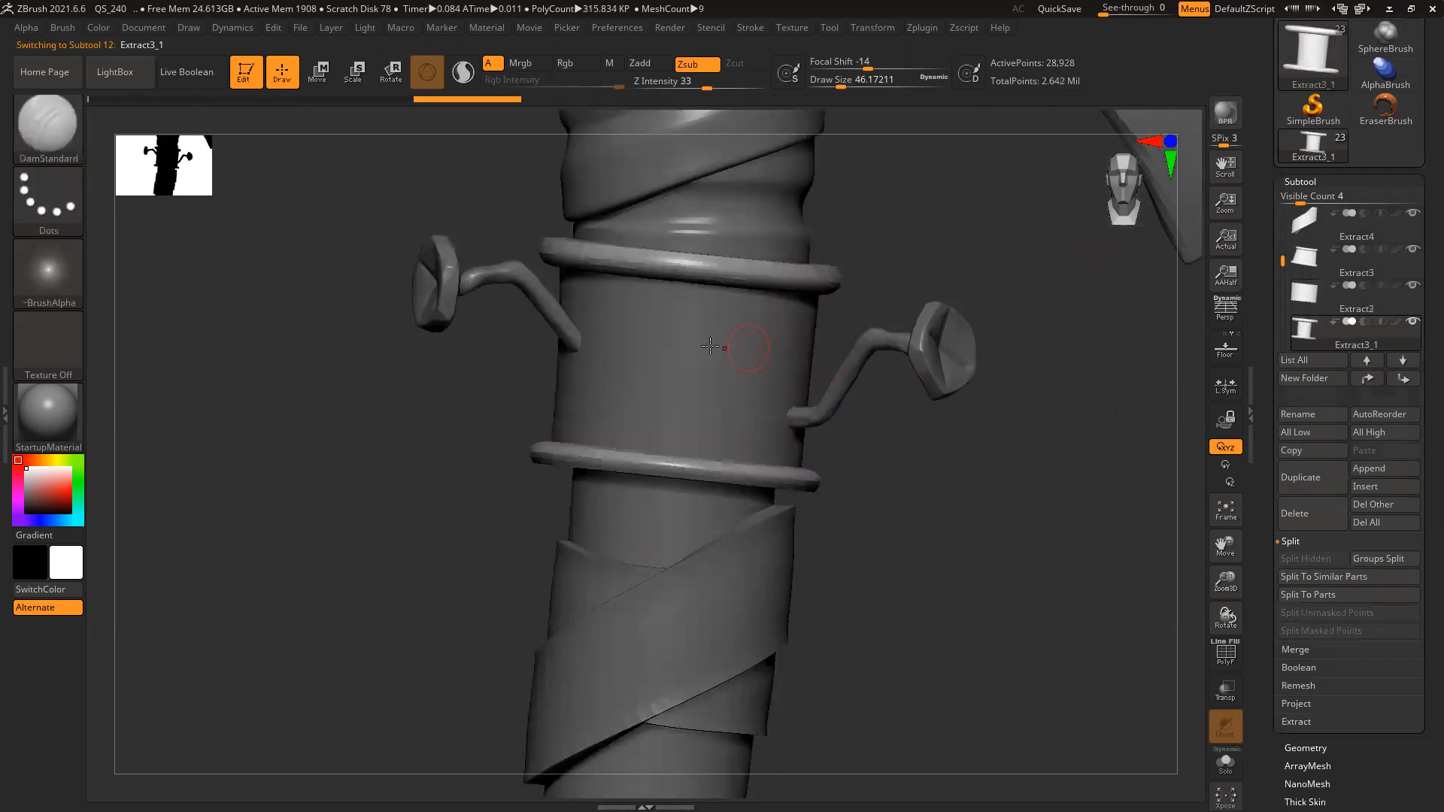
alt+click(704, 345)
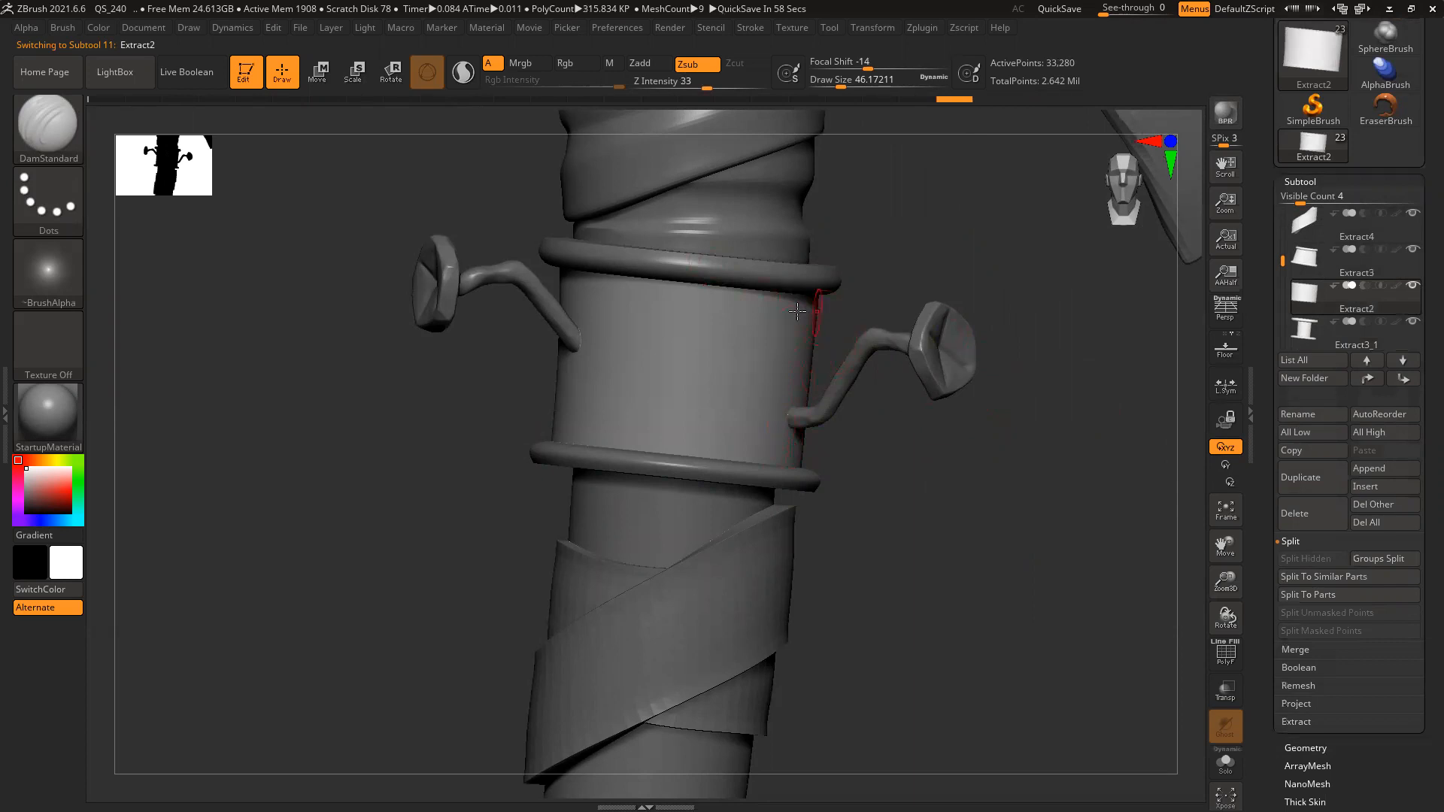
drag(811, 301, 590, 416)
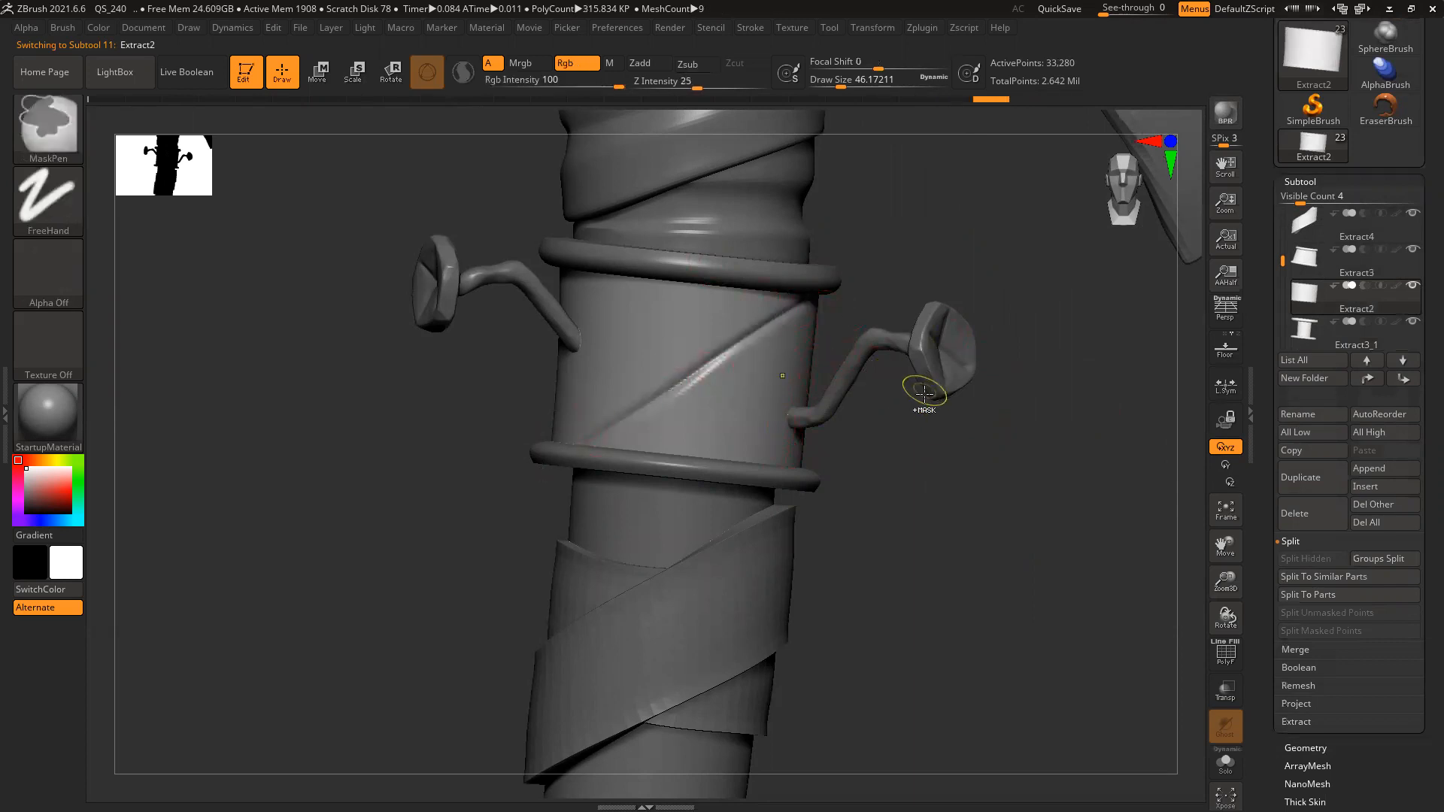
key(ctrl+z)
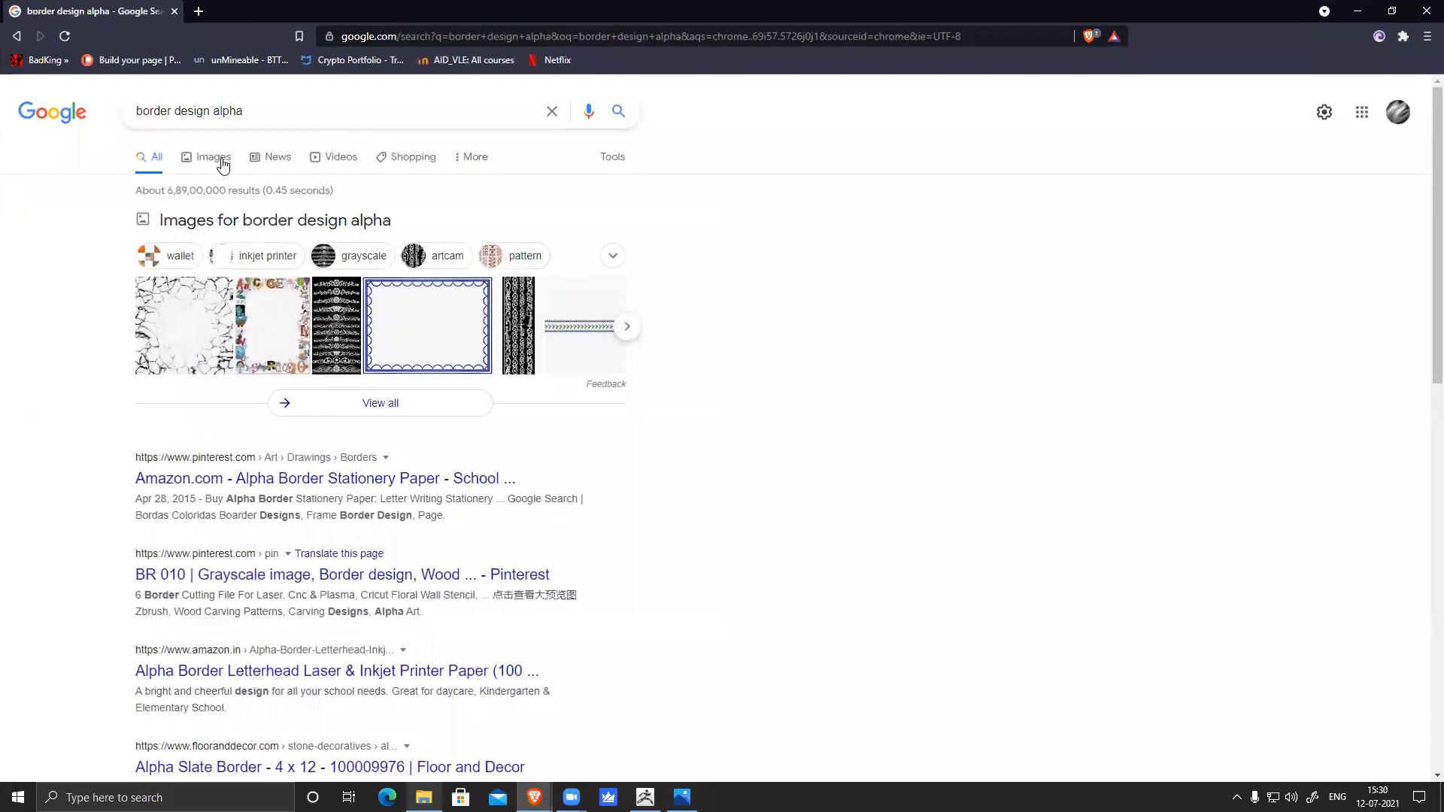
Look through the image results for "border design alpha" for a repeating ornamental strip pattern
click(206, 152)
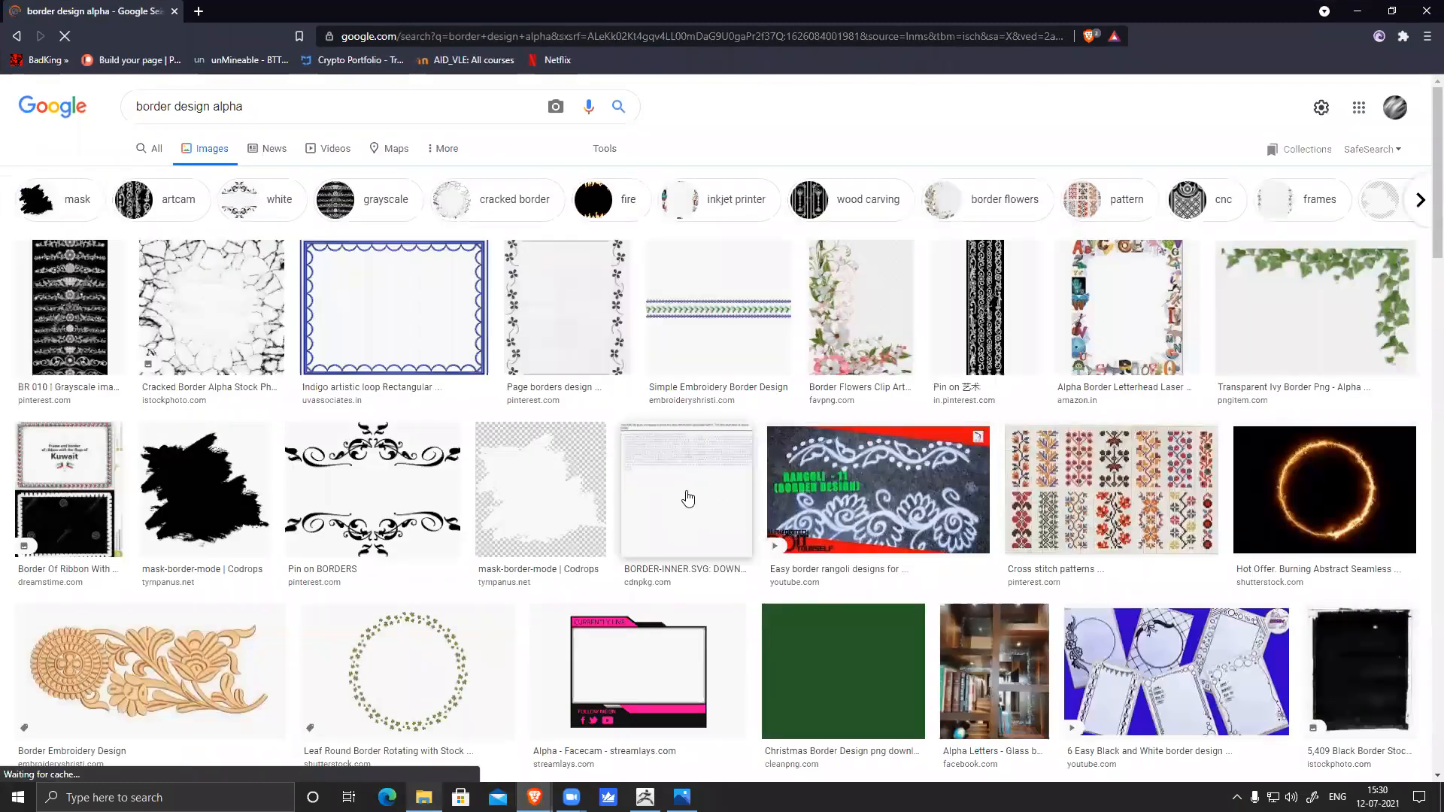
scroll(544, 518, down, 10)
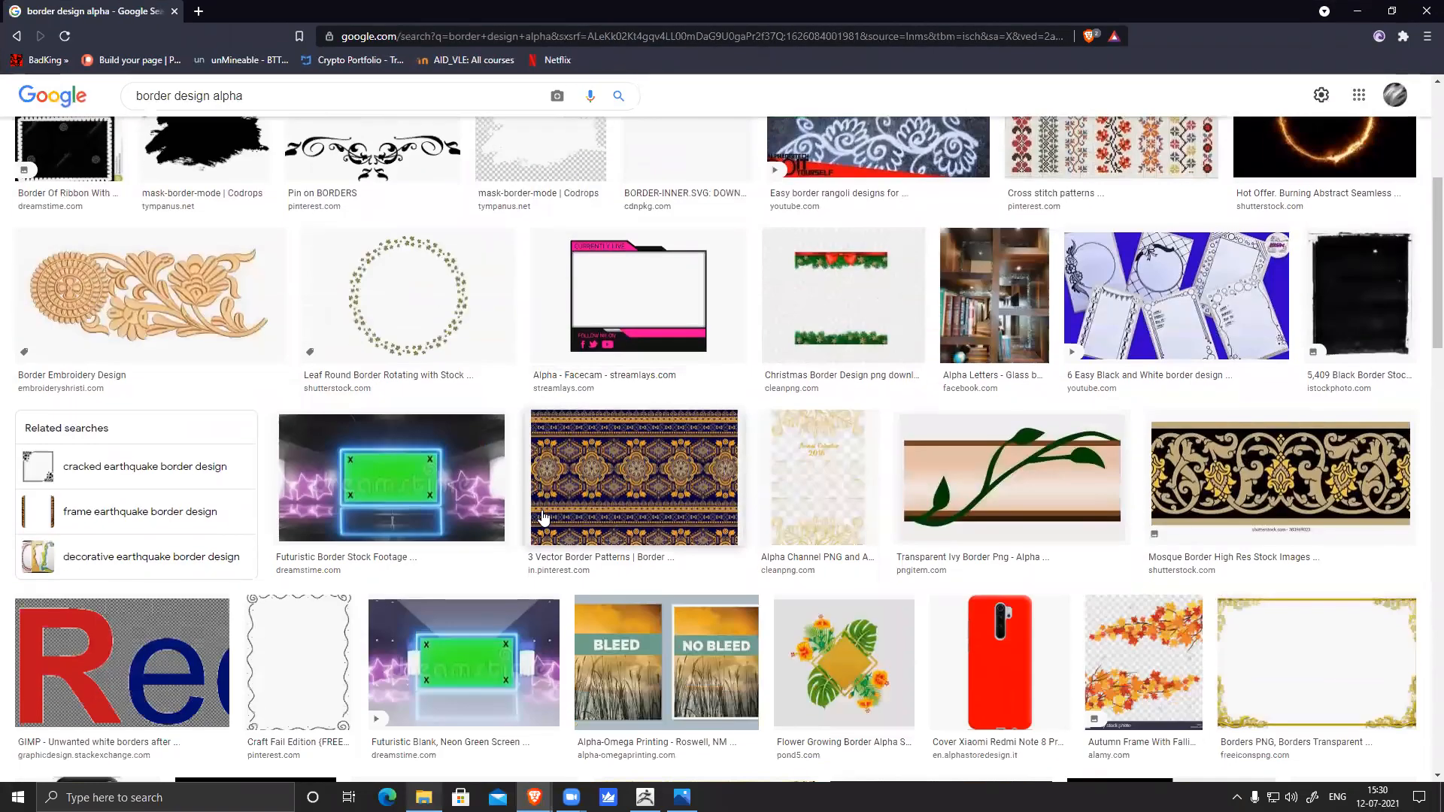
scroll(544, 518, down, 5)
scroll(544, 517, down, 5)
scroll(544, 518, down, 15)
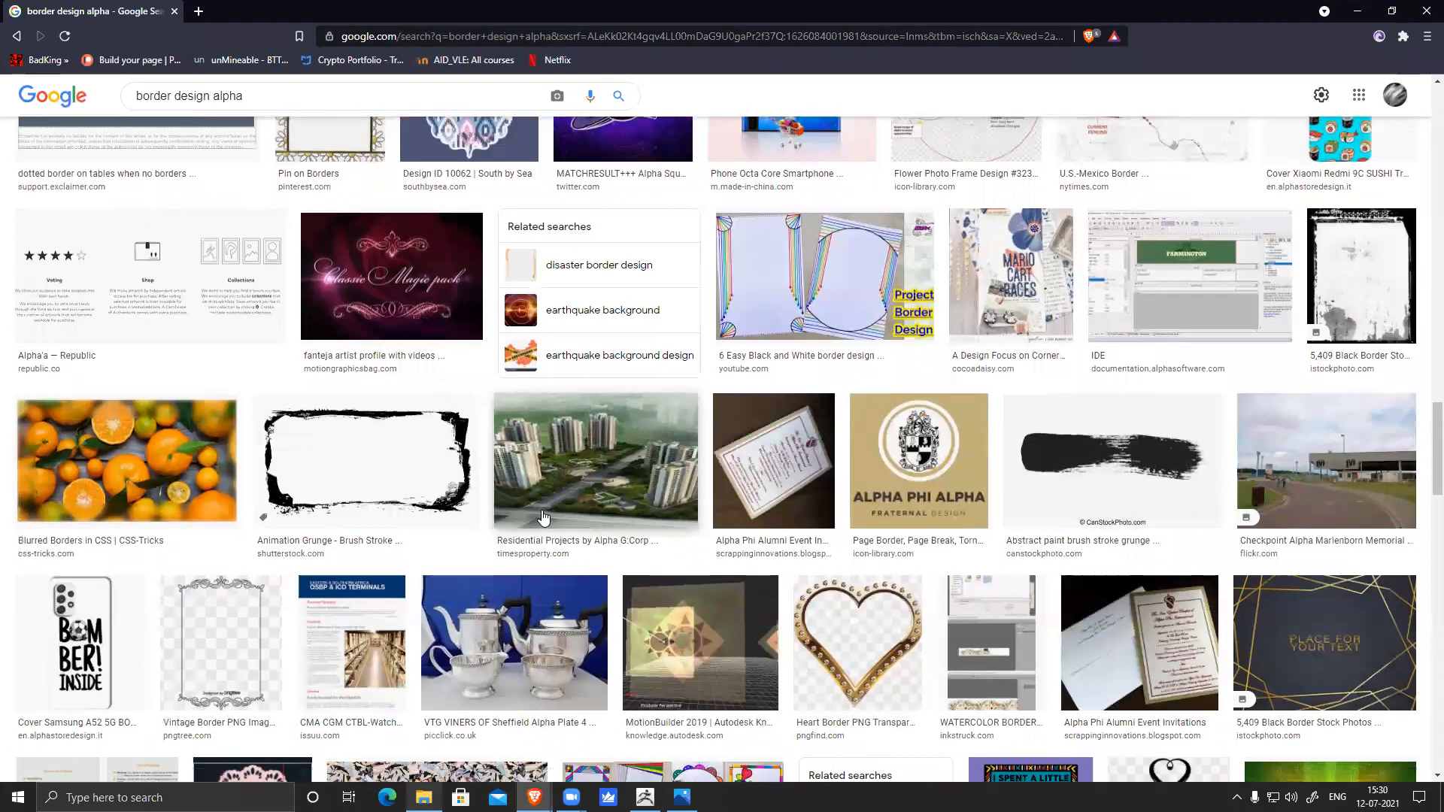
scroll(544, 518, down, 6)
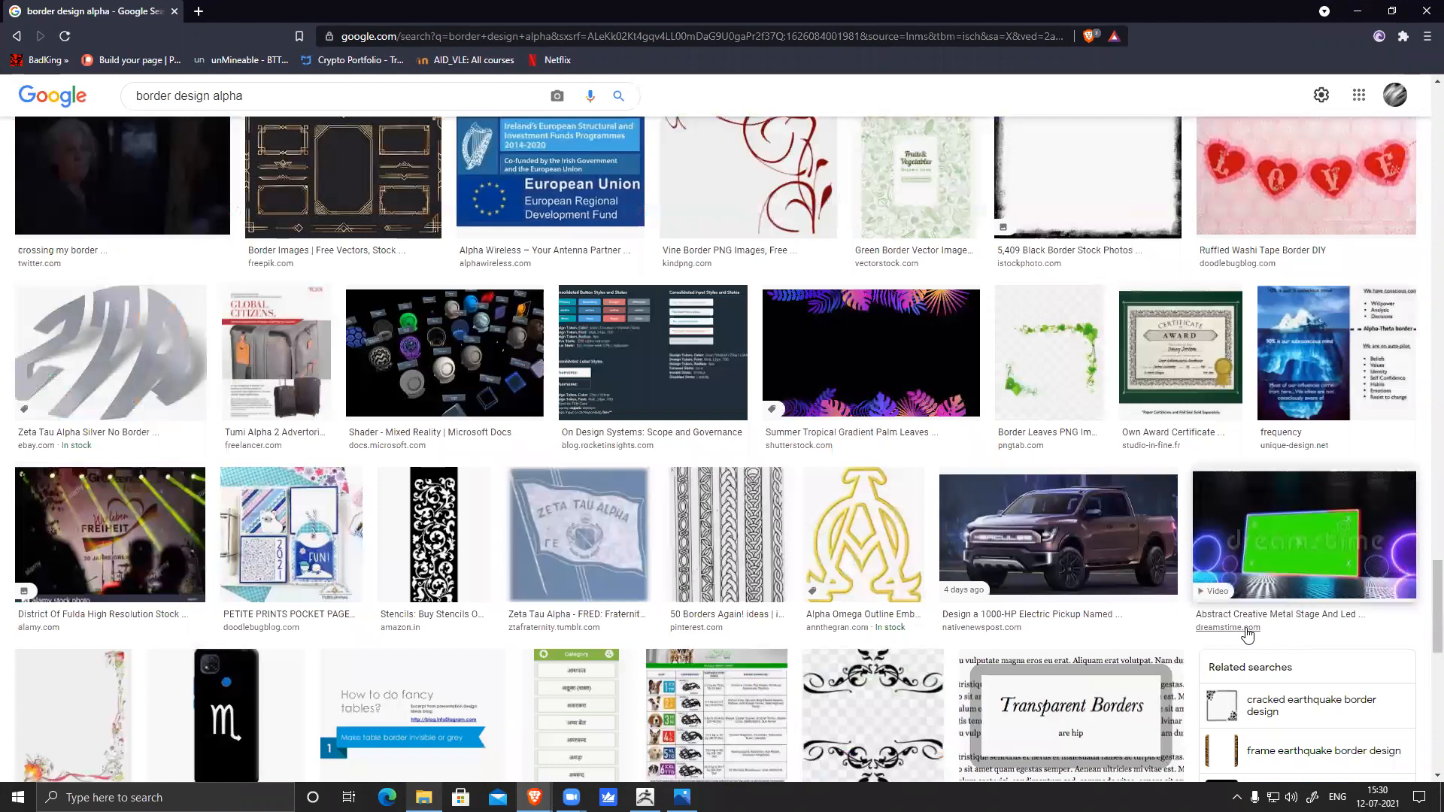
scroll(1203, 632, down, 1)
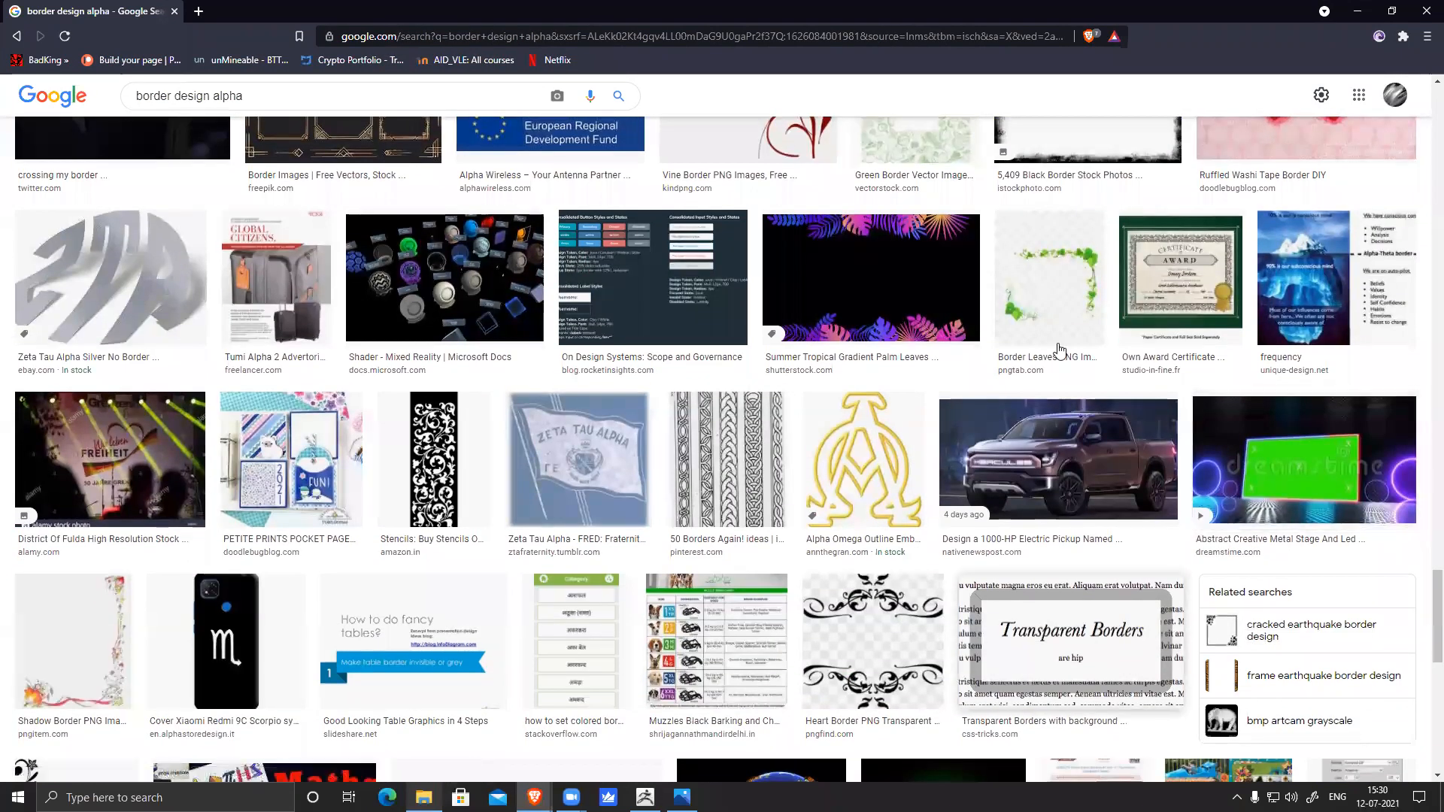
scroll(752, 625, up, 2)
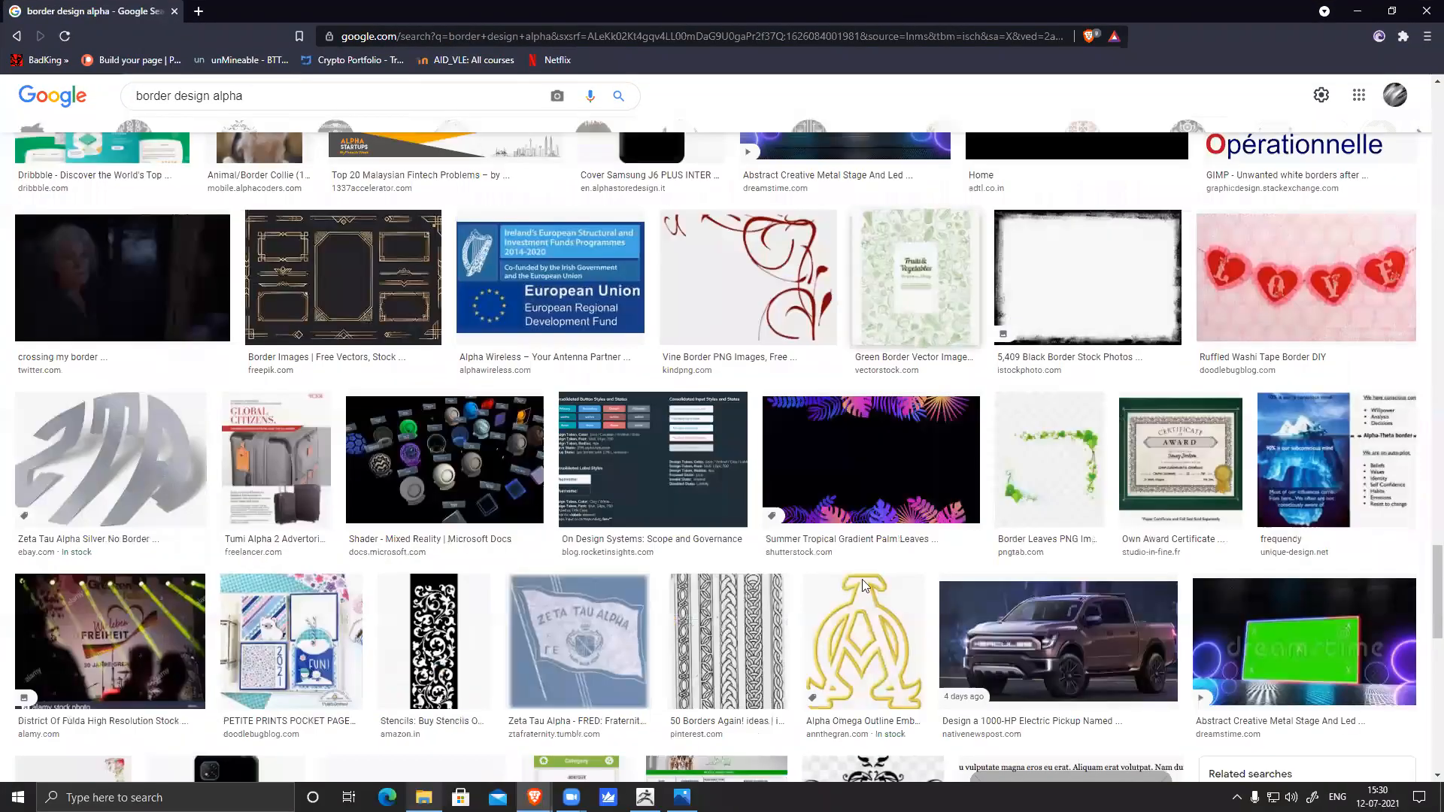
Open the "50 Borders Again! ideas" image and follow its related images to the black-and-white floral band tattoo border sheet
click(752, 624)
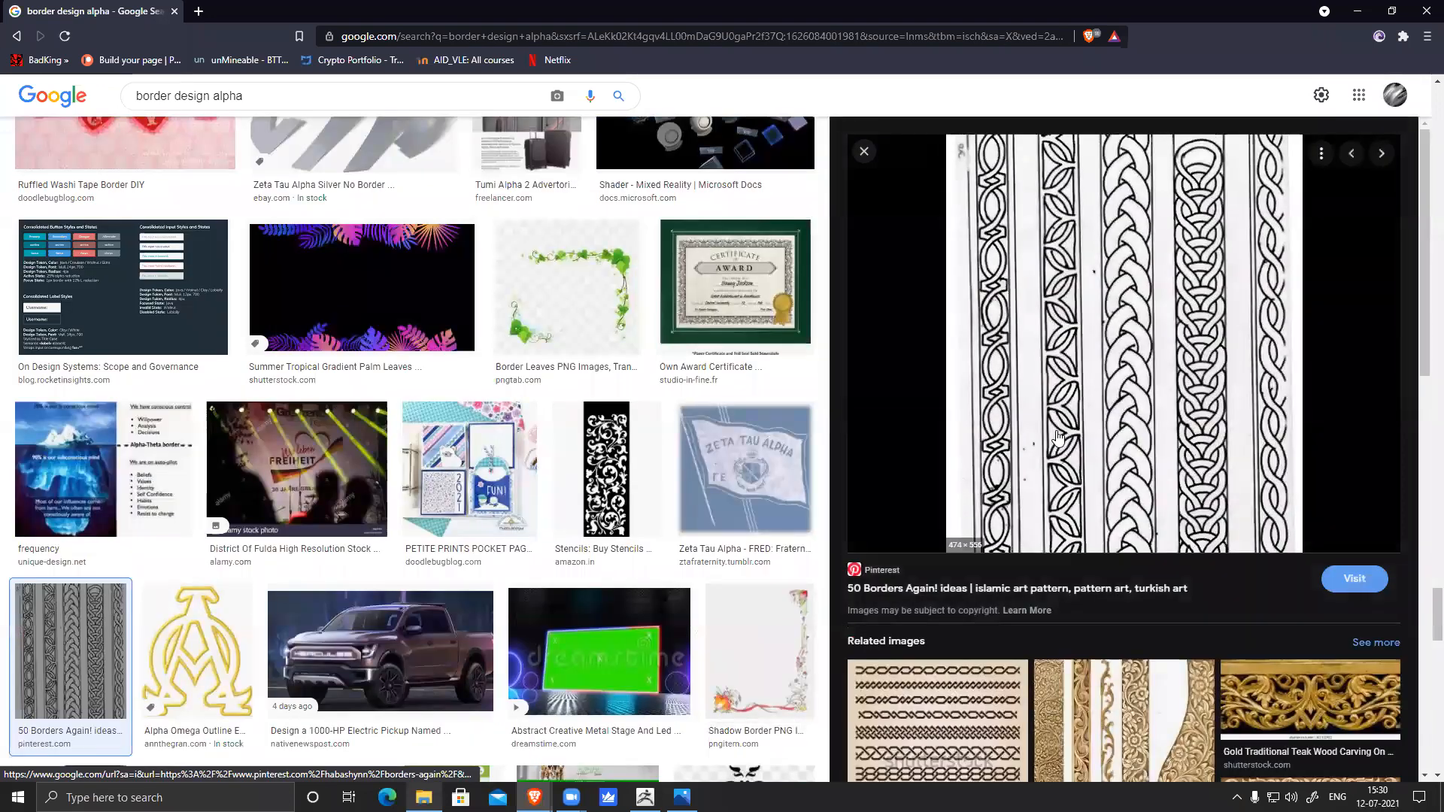
scroll(1108, 481, down, 3)
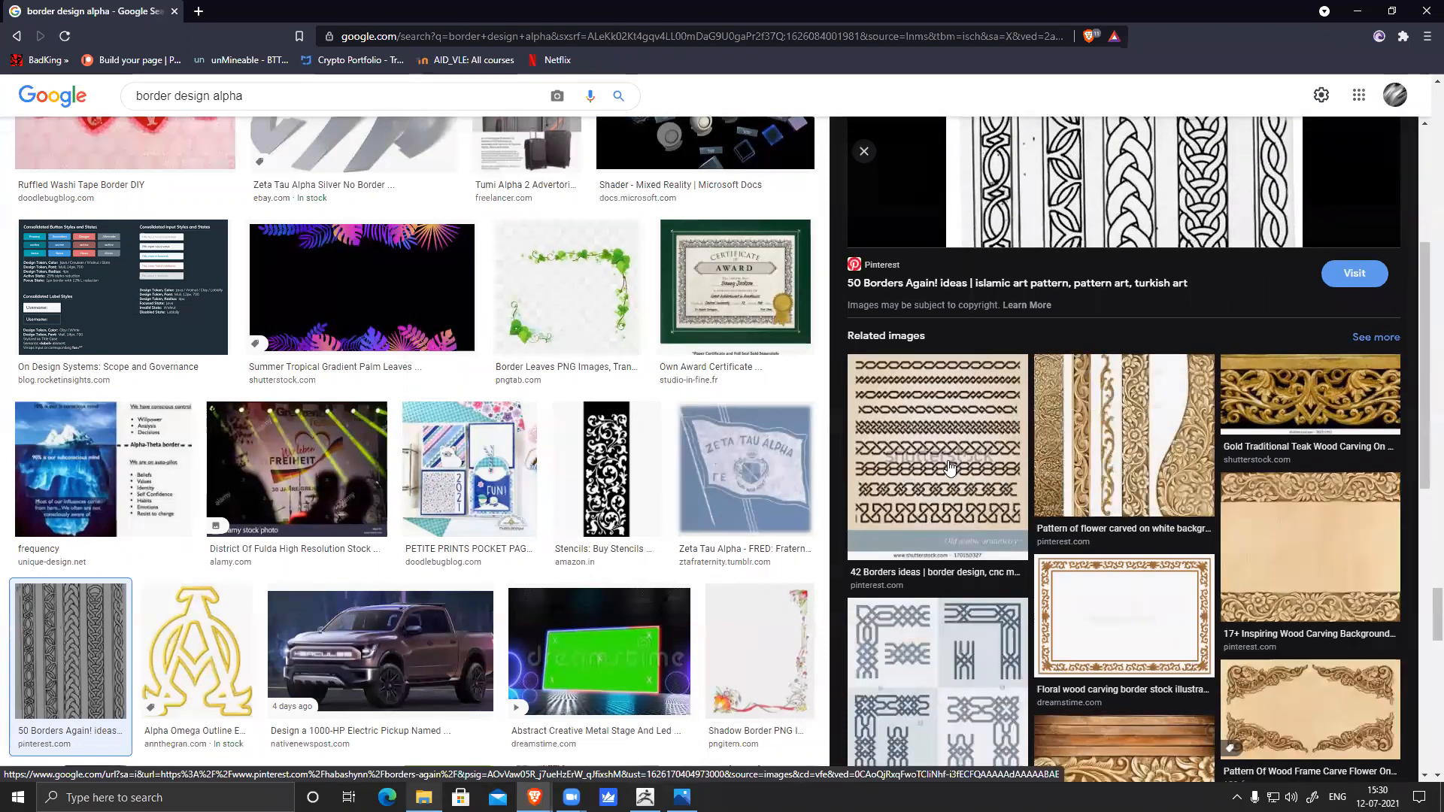
scroll(950, 468, down, 4)
scroll(950, 468, up, 1)
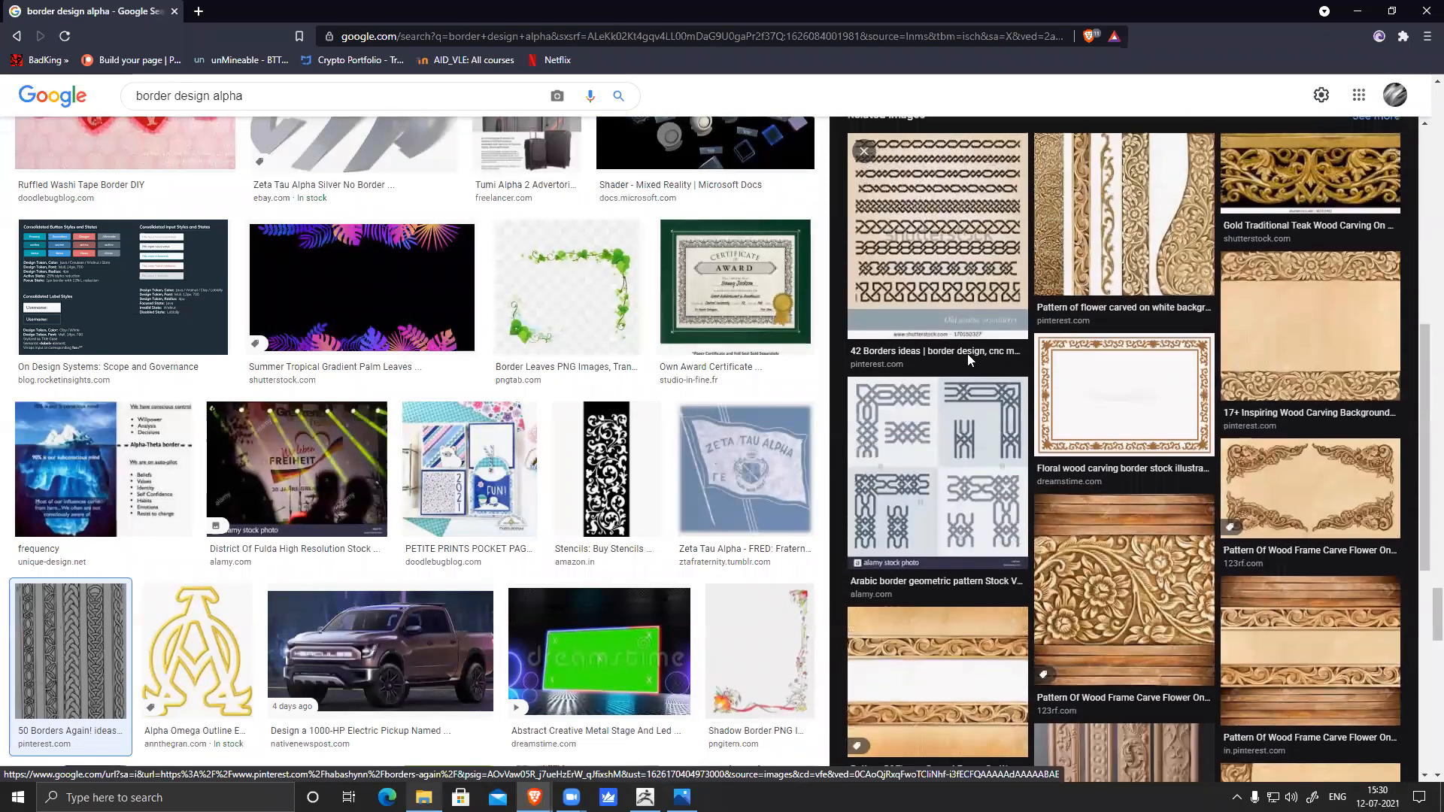
click(965, 233)
scroll(1170, 589, down, 3)
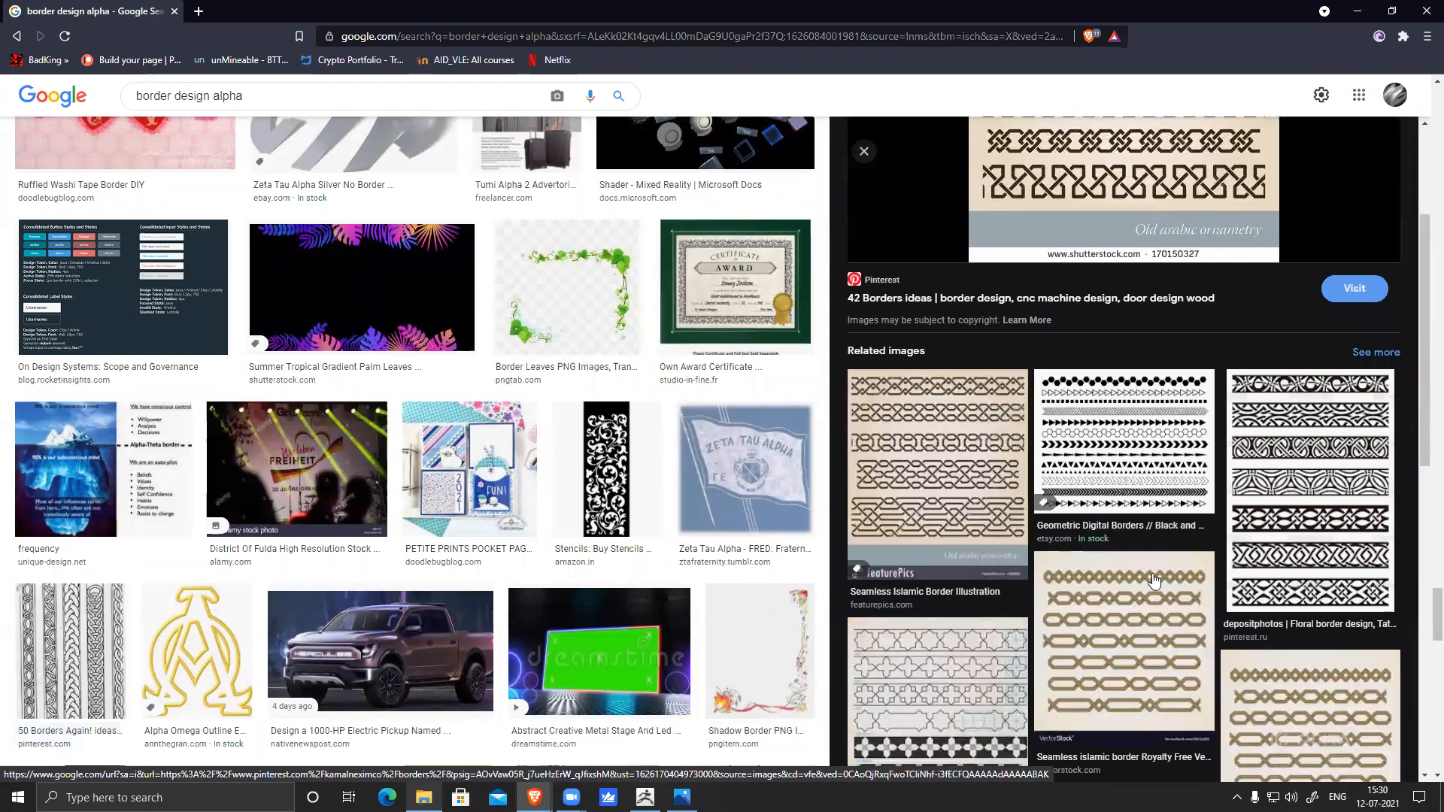
click(1338, 446)
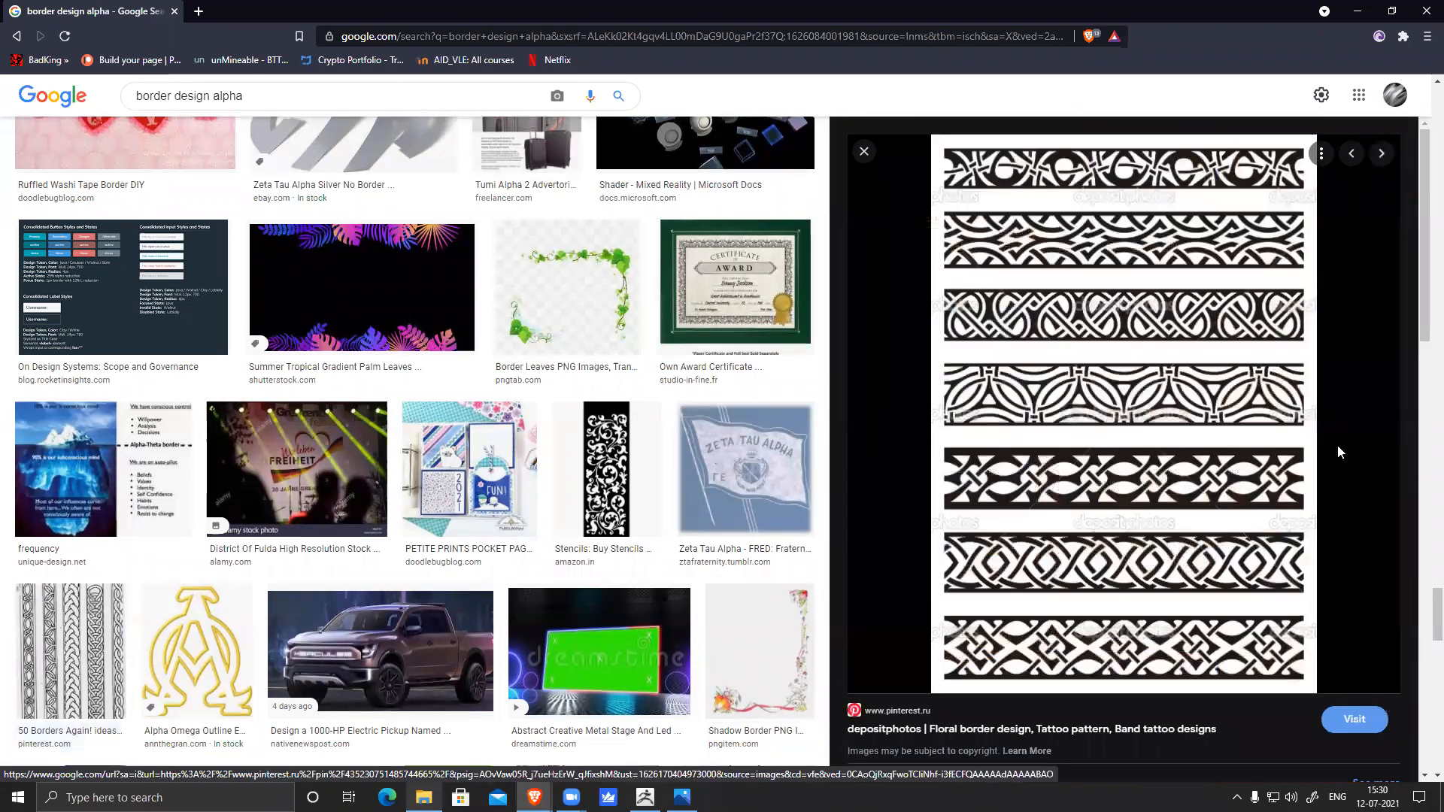
Look over the related border patterns, and copy the floral band tattoo border sheet image to the clipboard
scroll(1077, 560, down, 4)
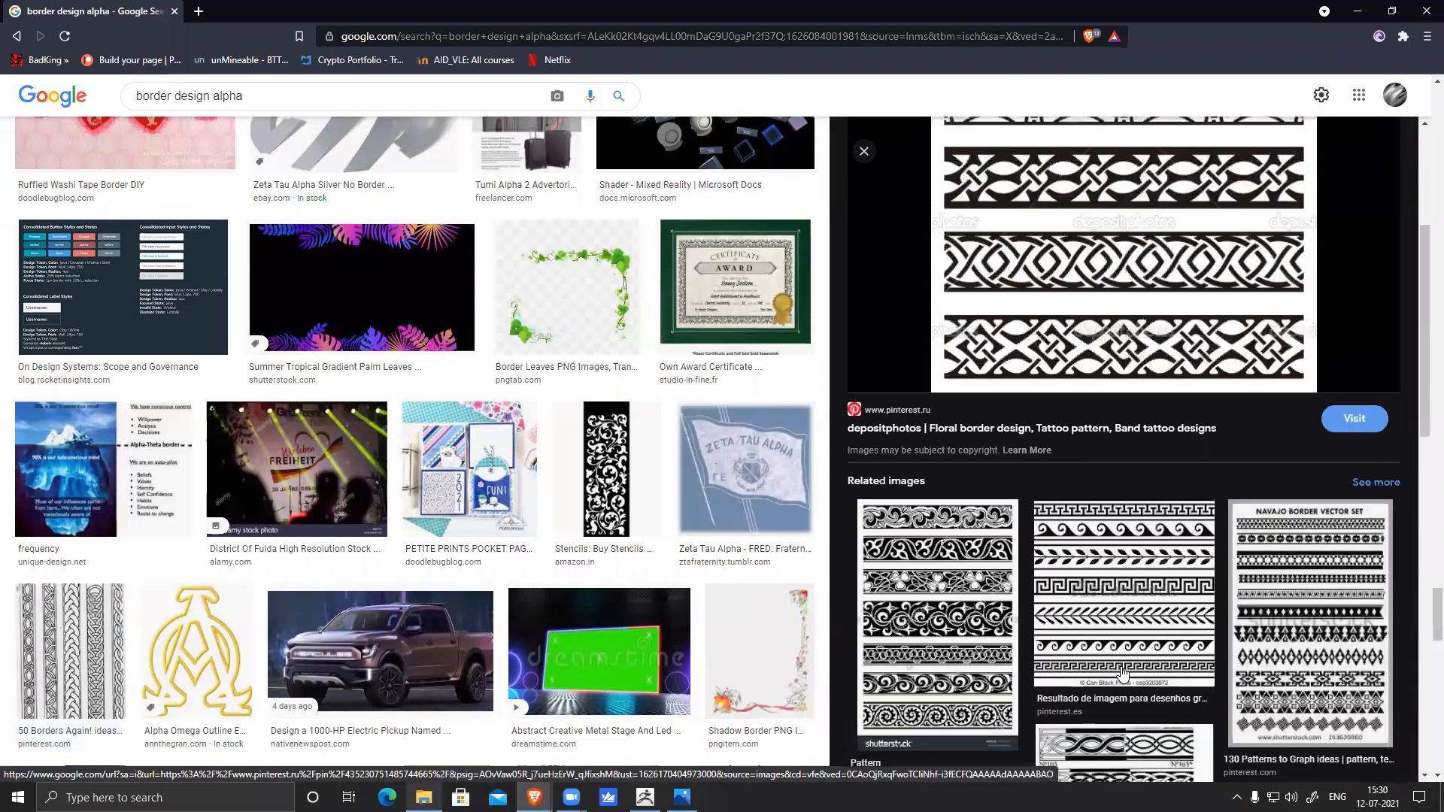
scroll(1123, 673, down, 2)
scroll(1123, 673, down, 2)
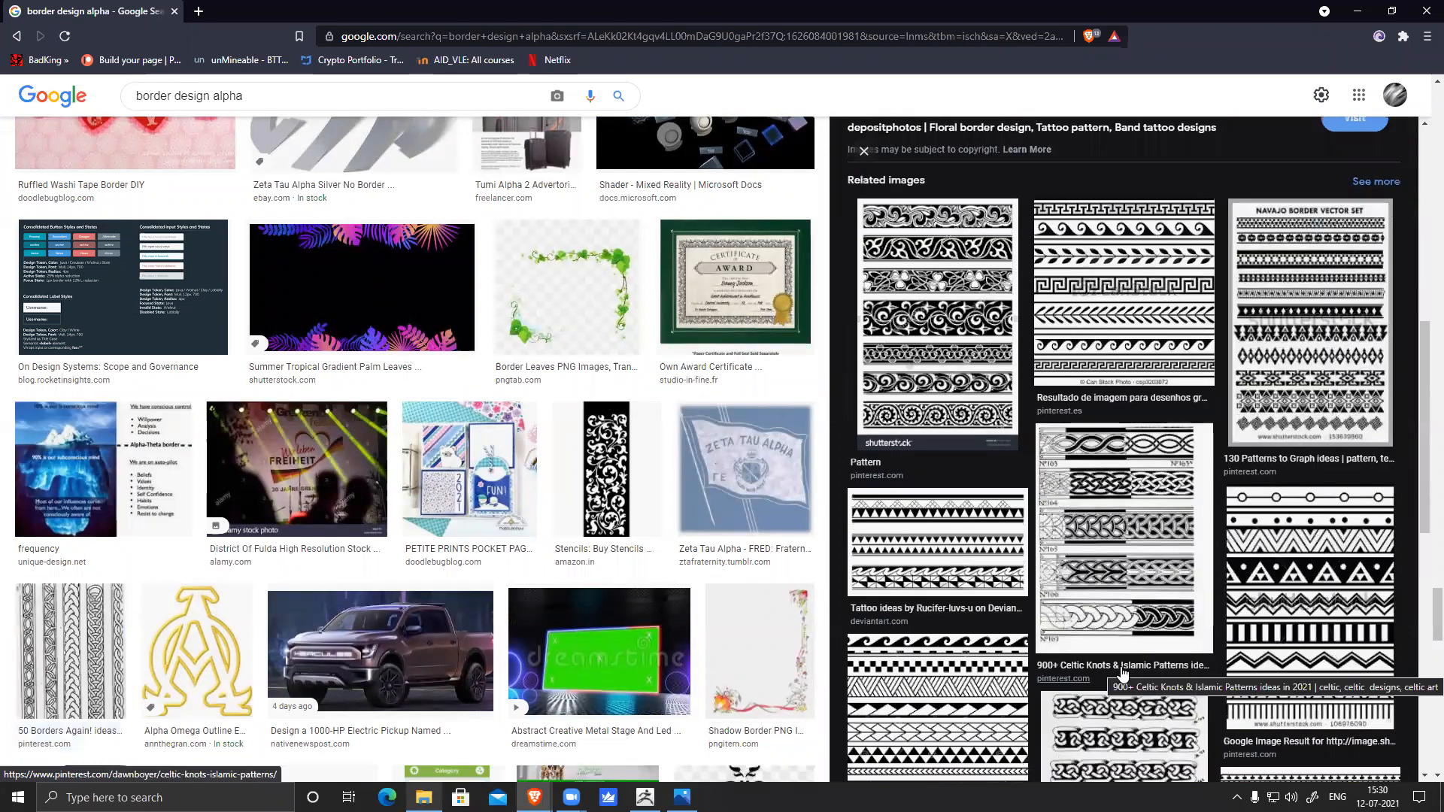
scroll(1123, 674, down, 3)
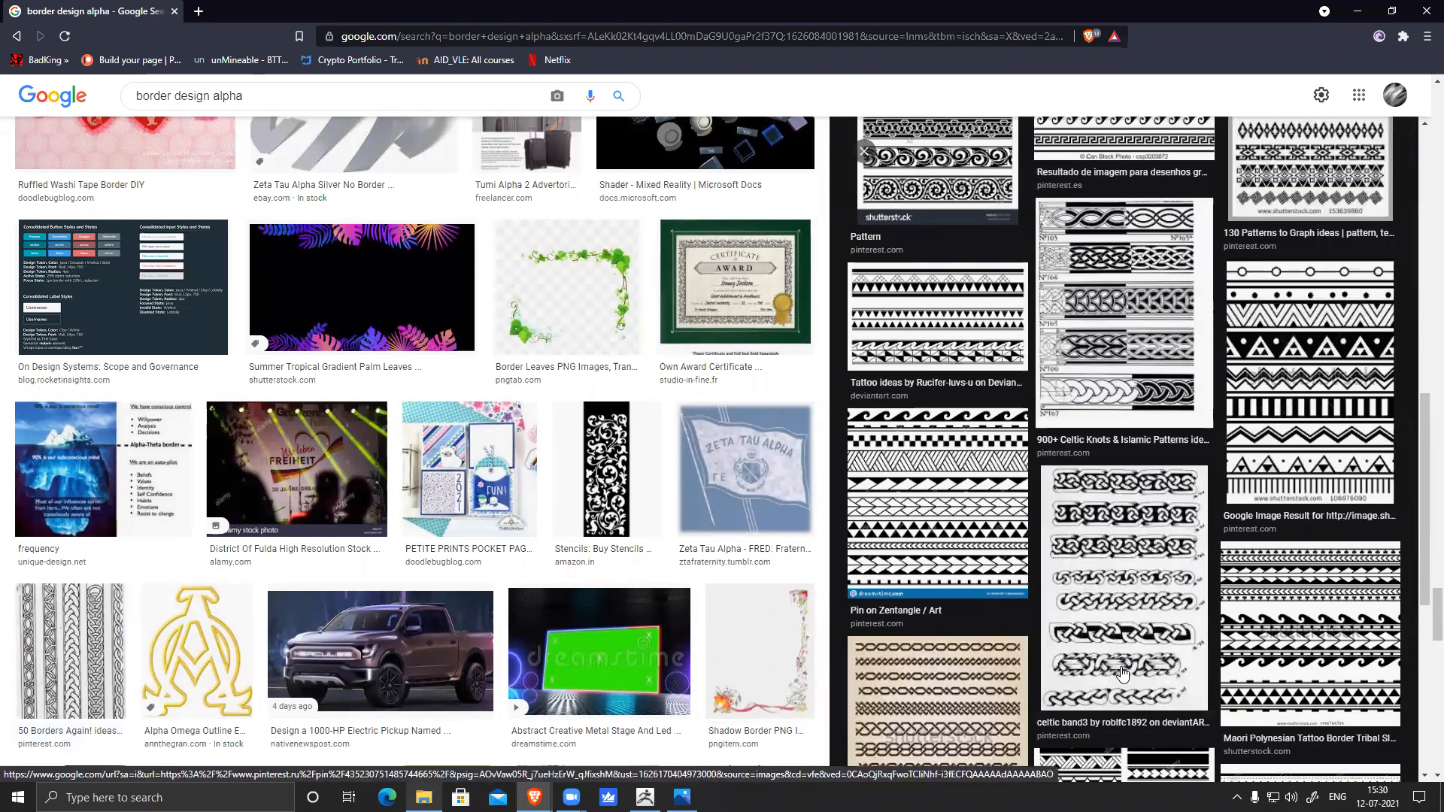
scroll(1123, 673, down, 2)
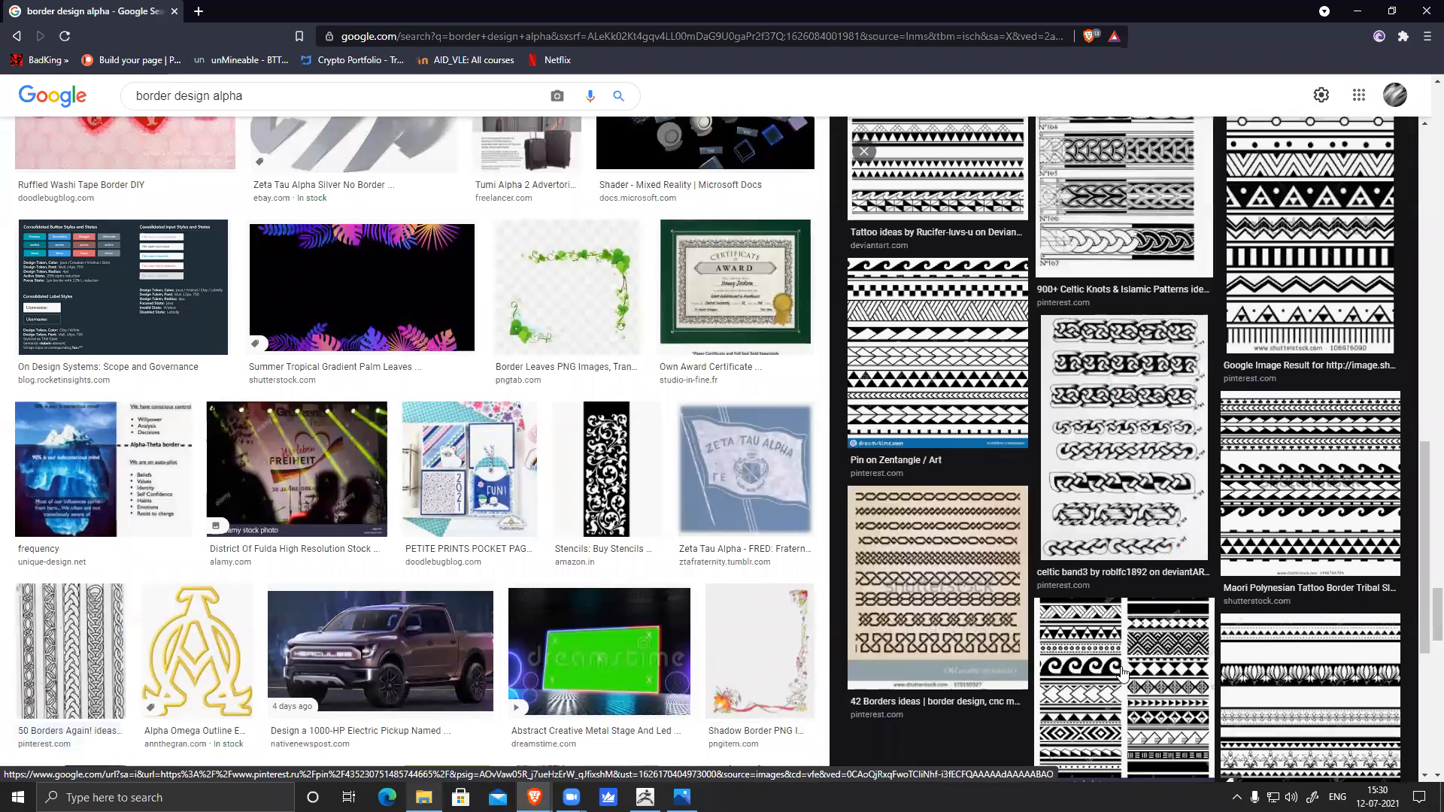
click(1124, 673)
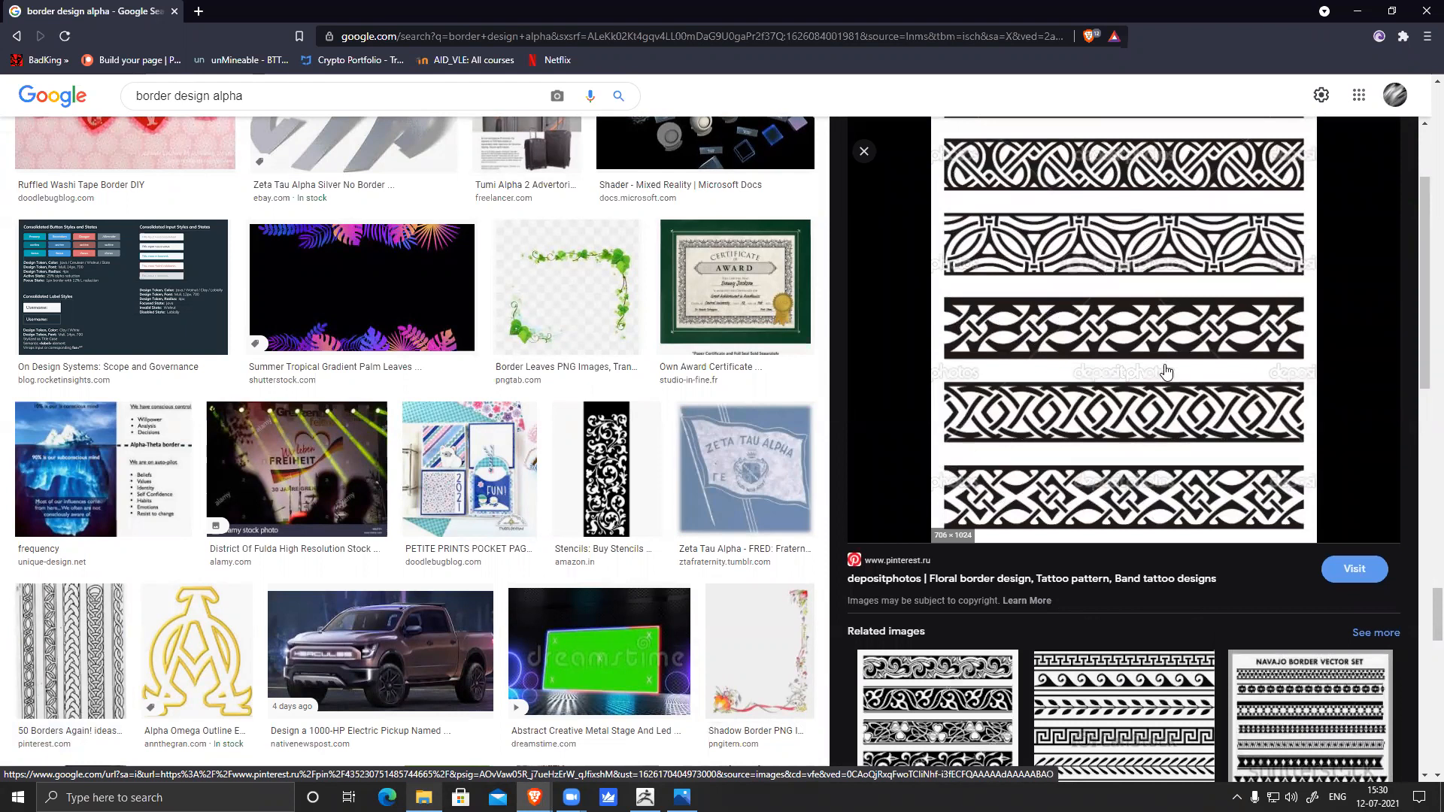
right_click(1146, 334)
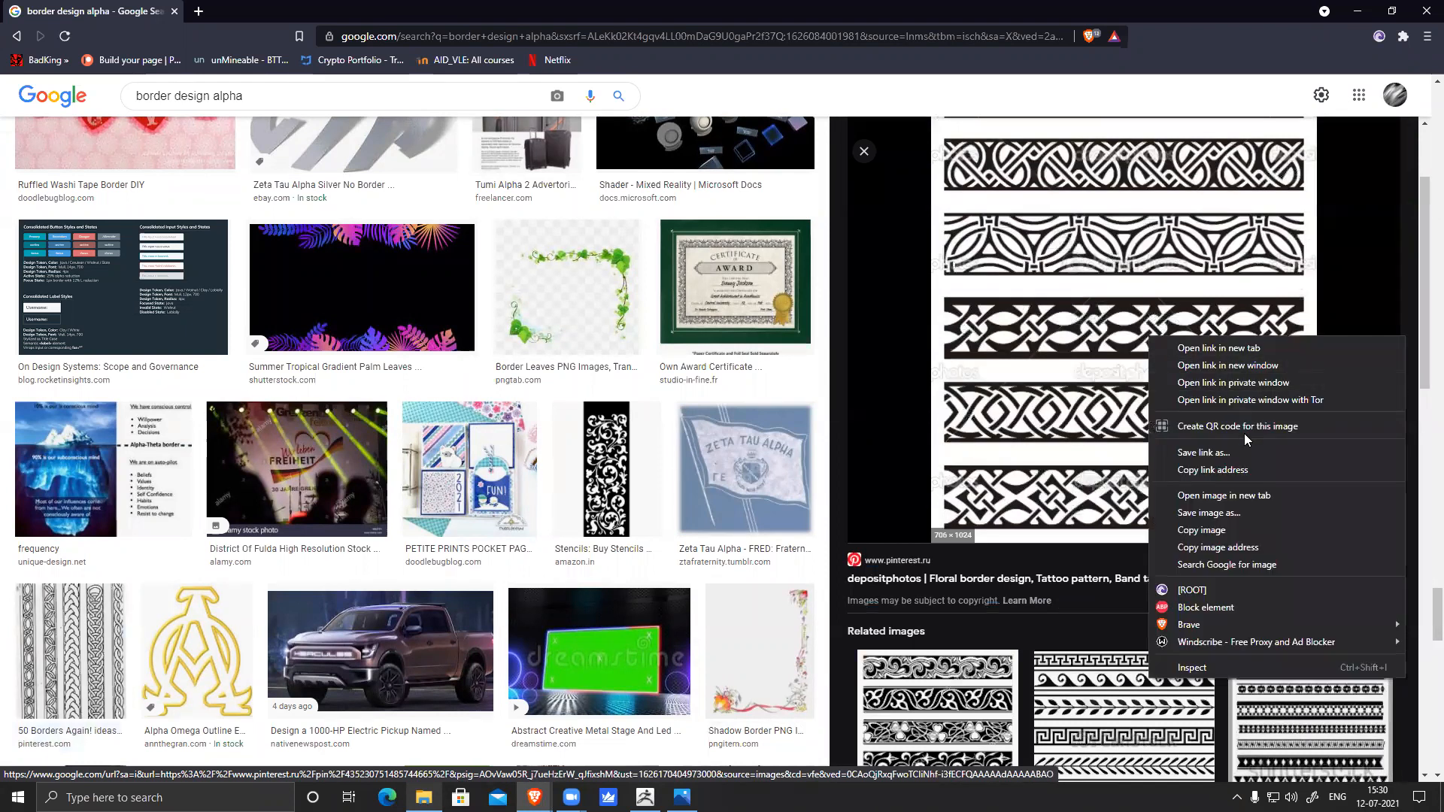
click(1216, 529)
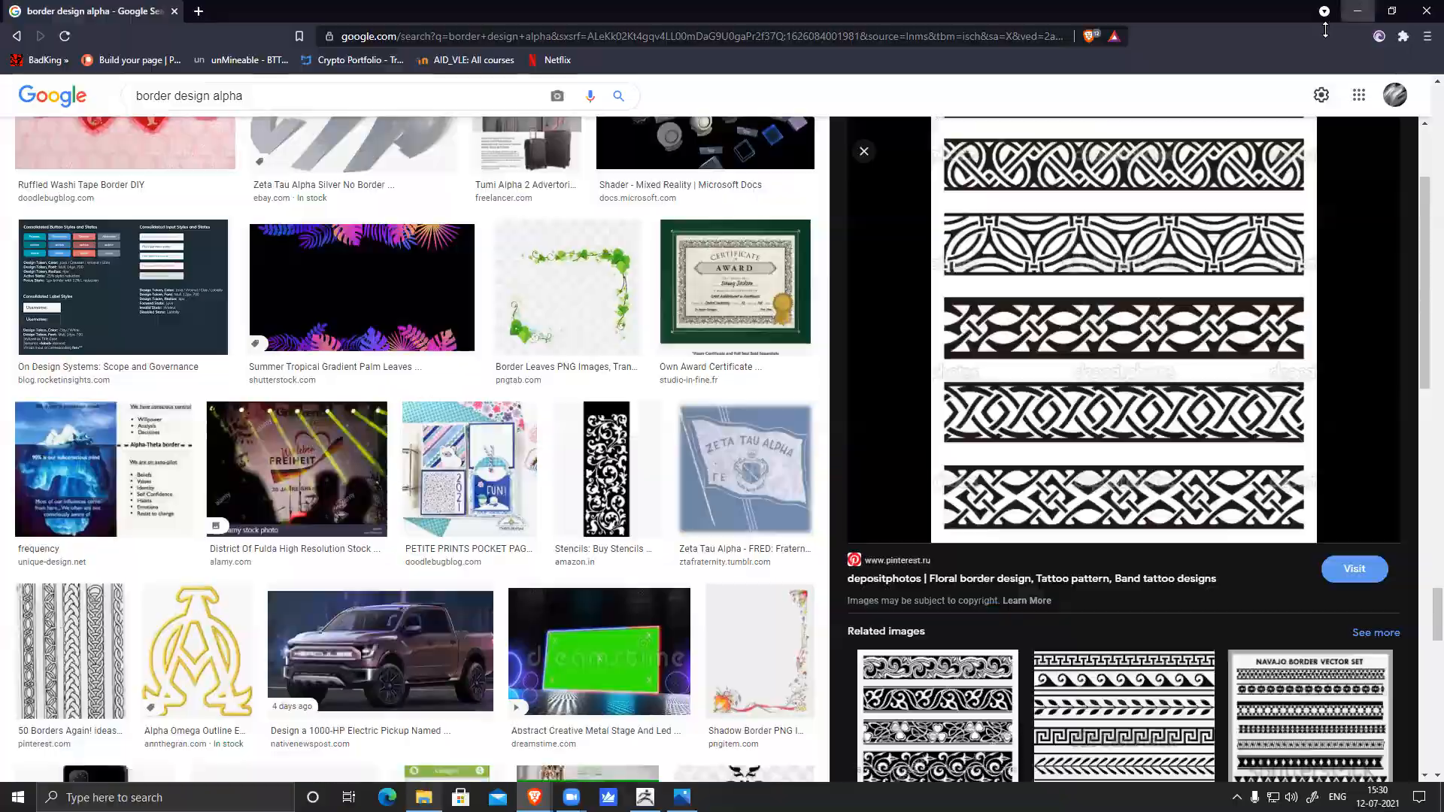
Switch back to ZBrush, quick-save the axe project, and launch Adobe Photoshop 2020
key(alt+Tab)
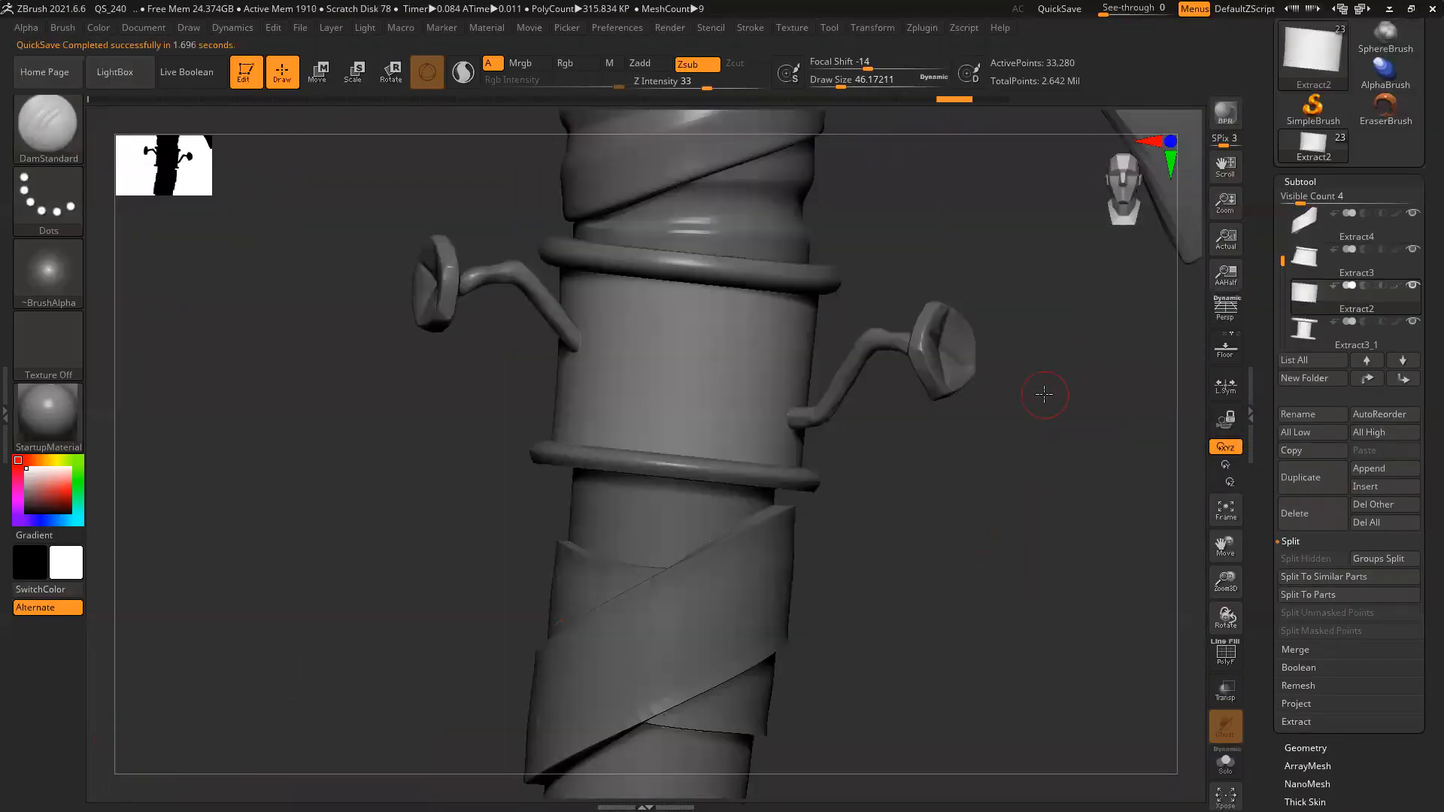
key(ctrl+s)
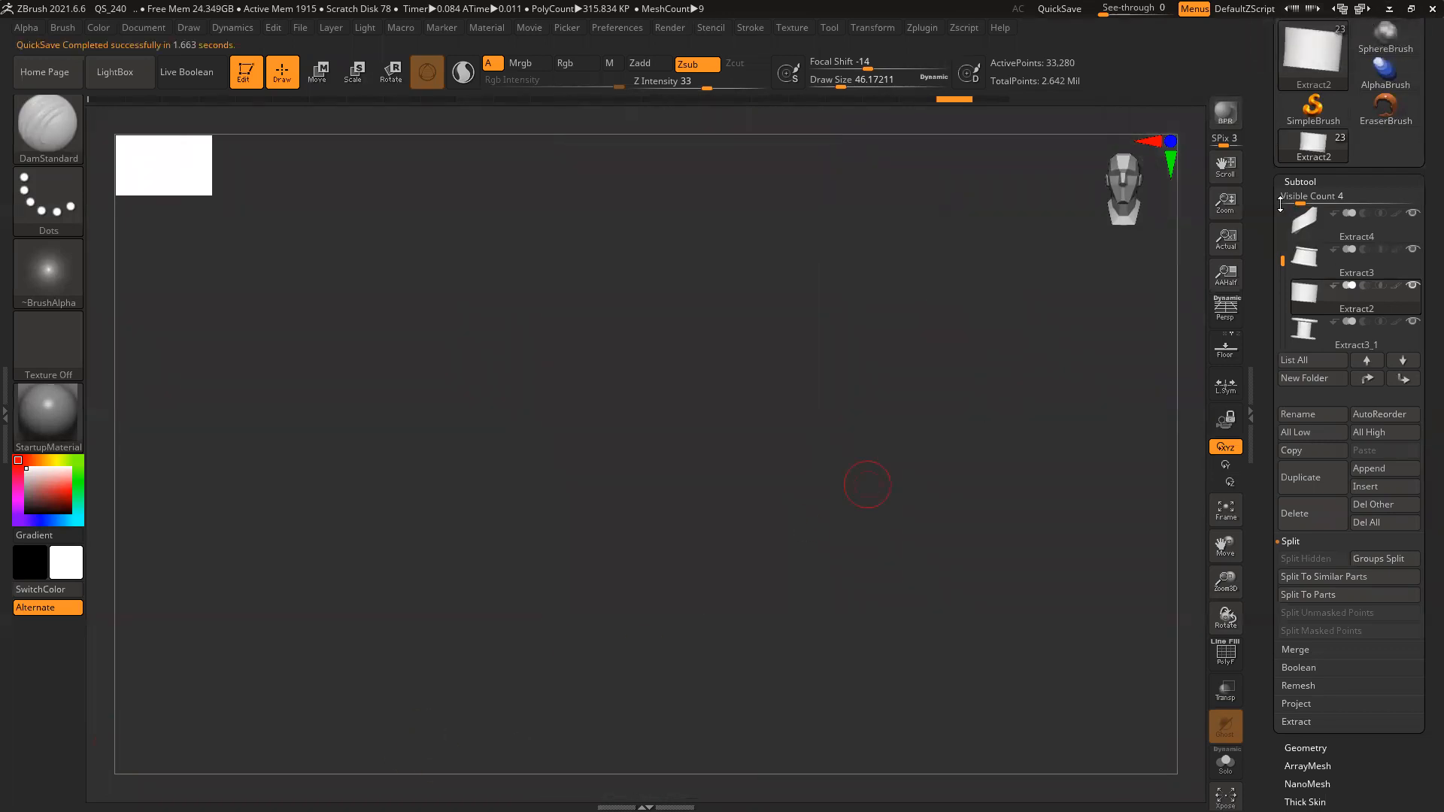
key(super+d)
click(166, 797)
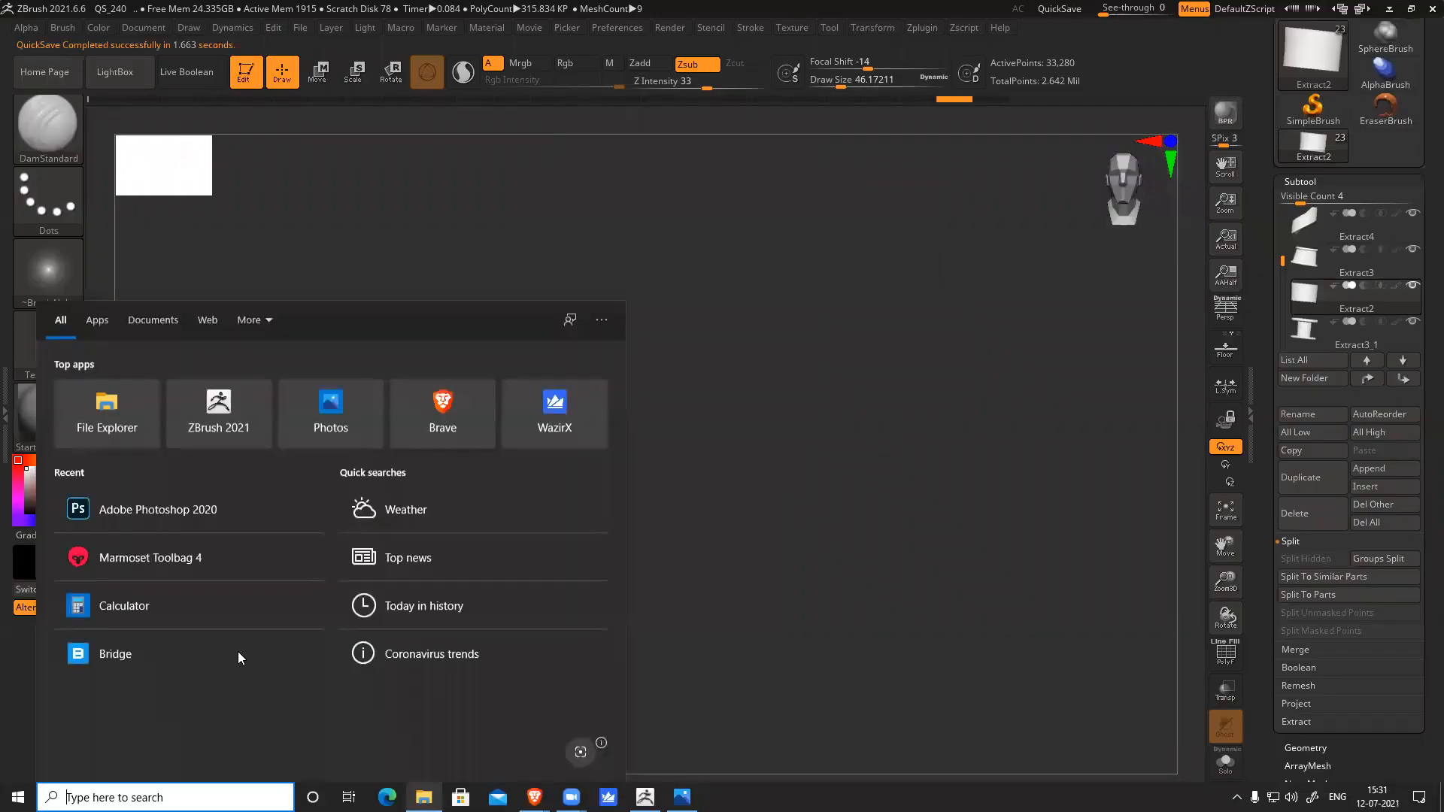
click(185, 516)
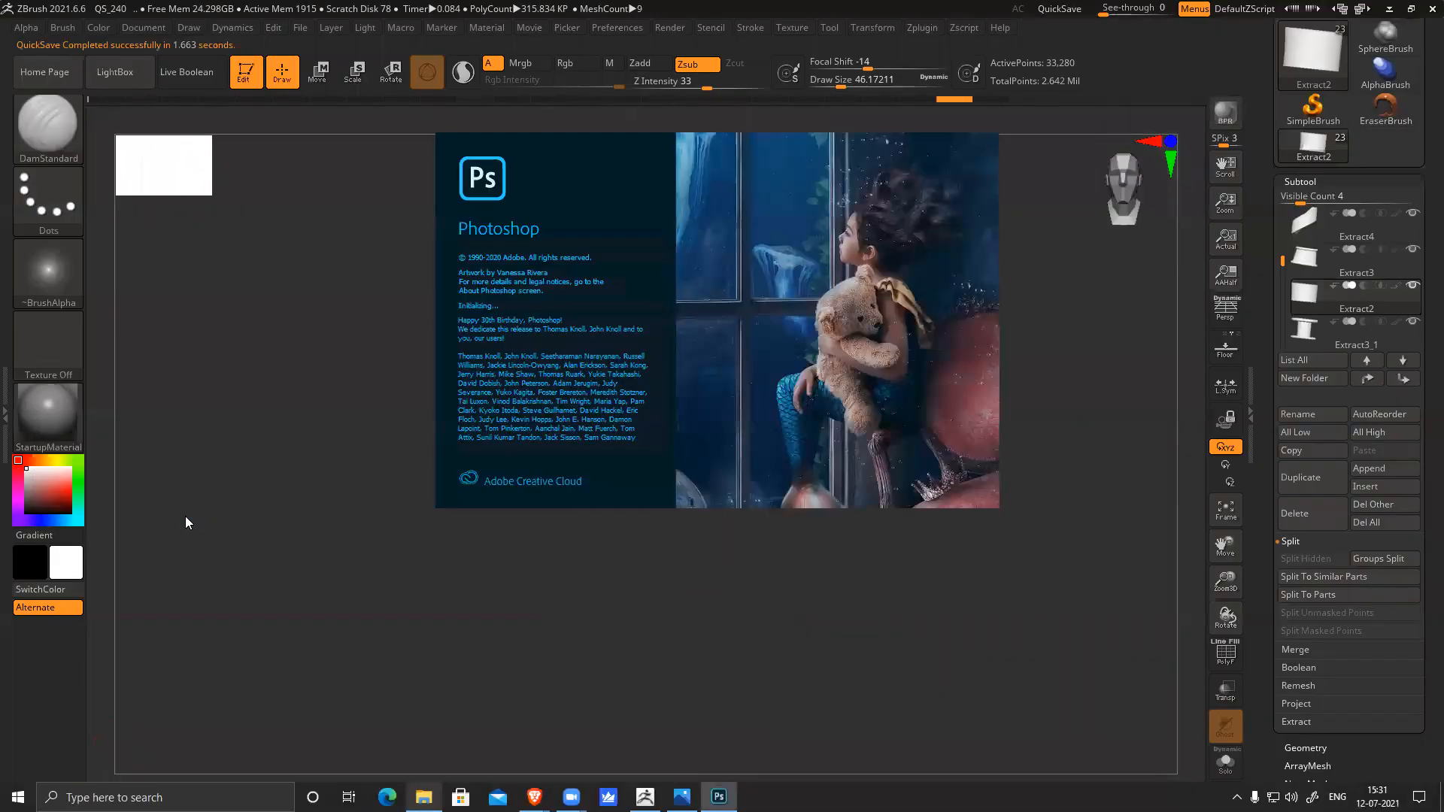
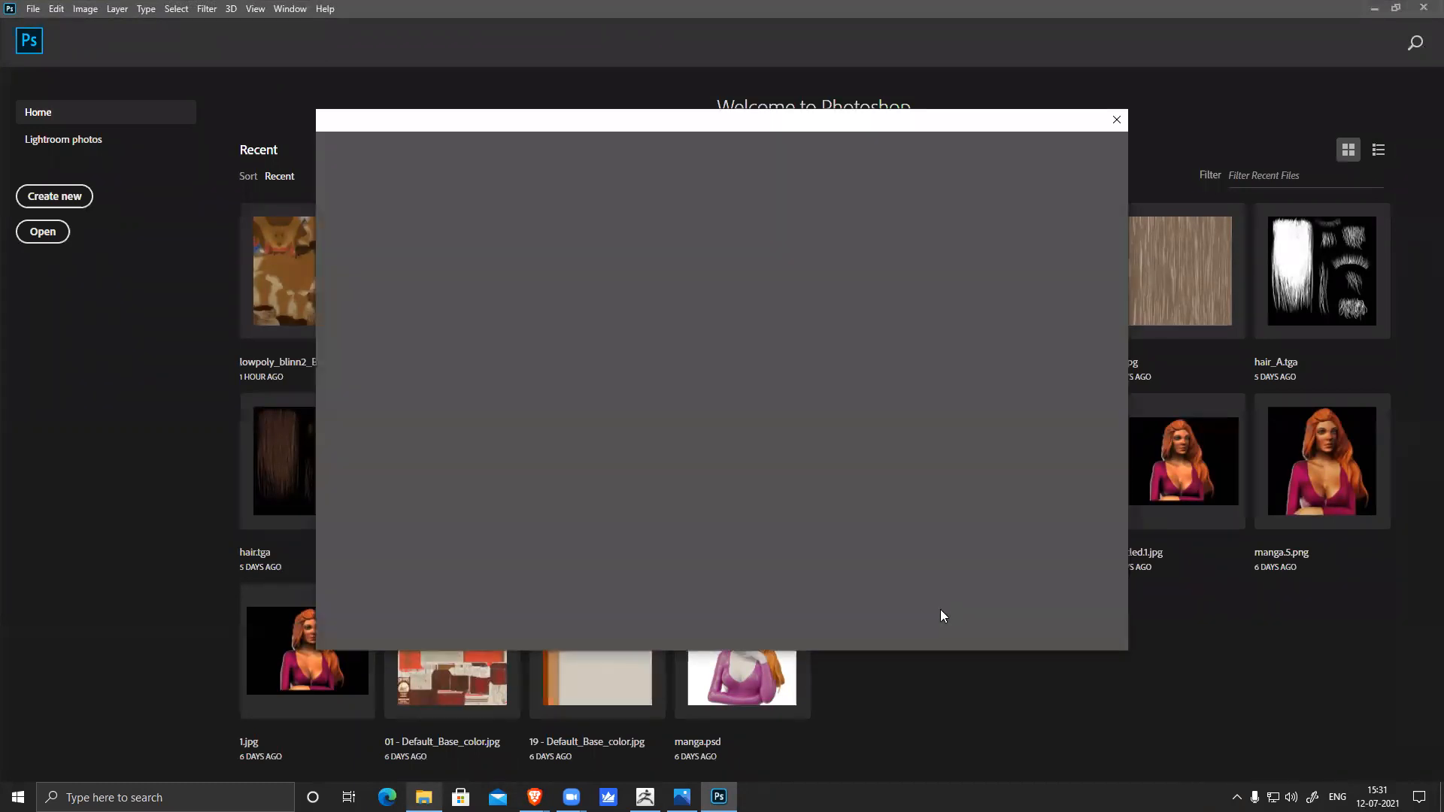
Create a 706 x 1024 px Photoshop document from the Clipboard preset and paste the copied border sheet into it
click(1088, 623)
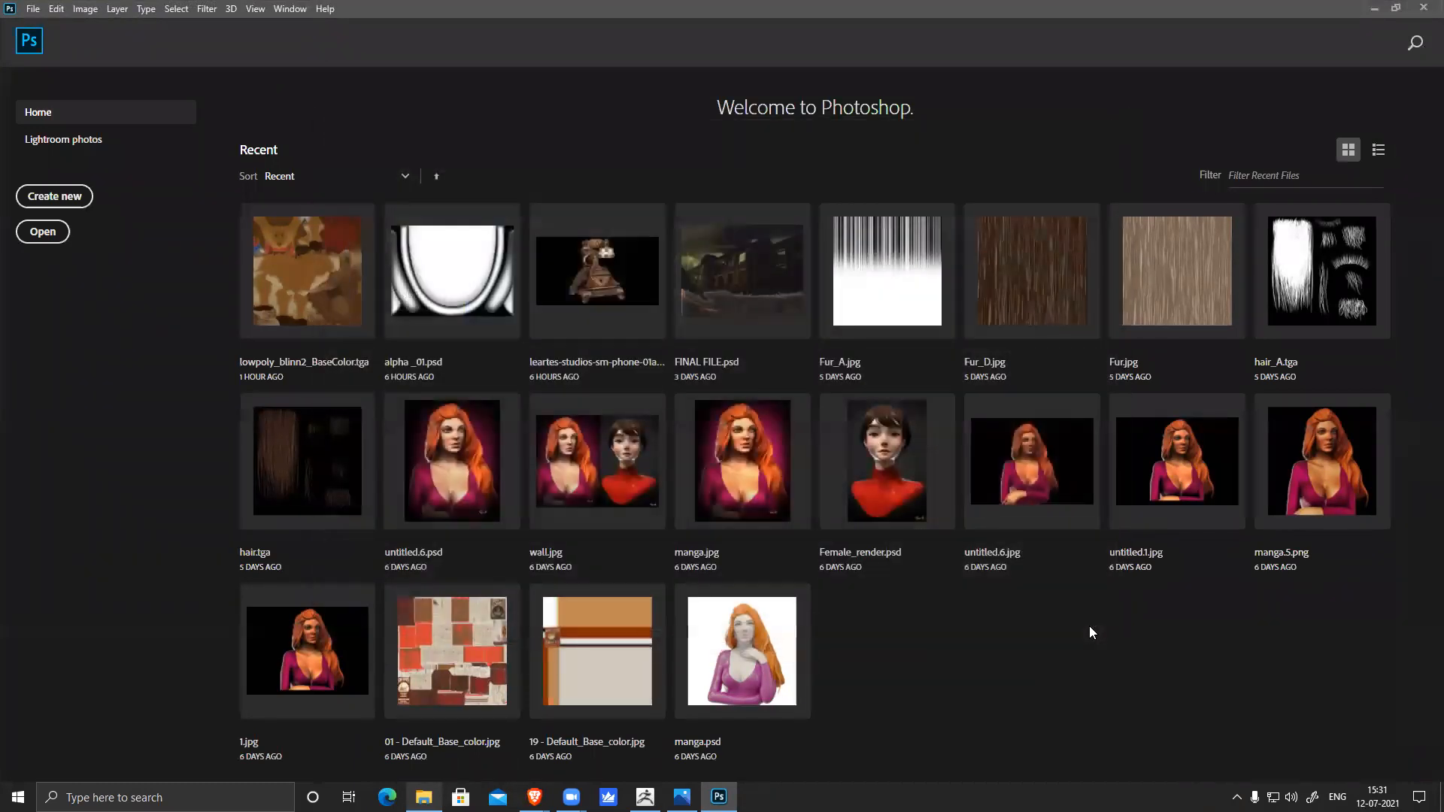
key(ctrl+n)
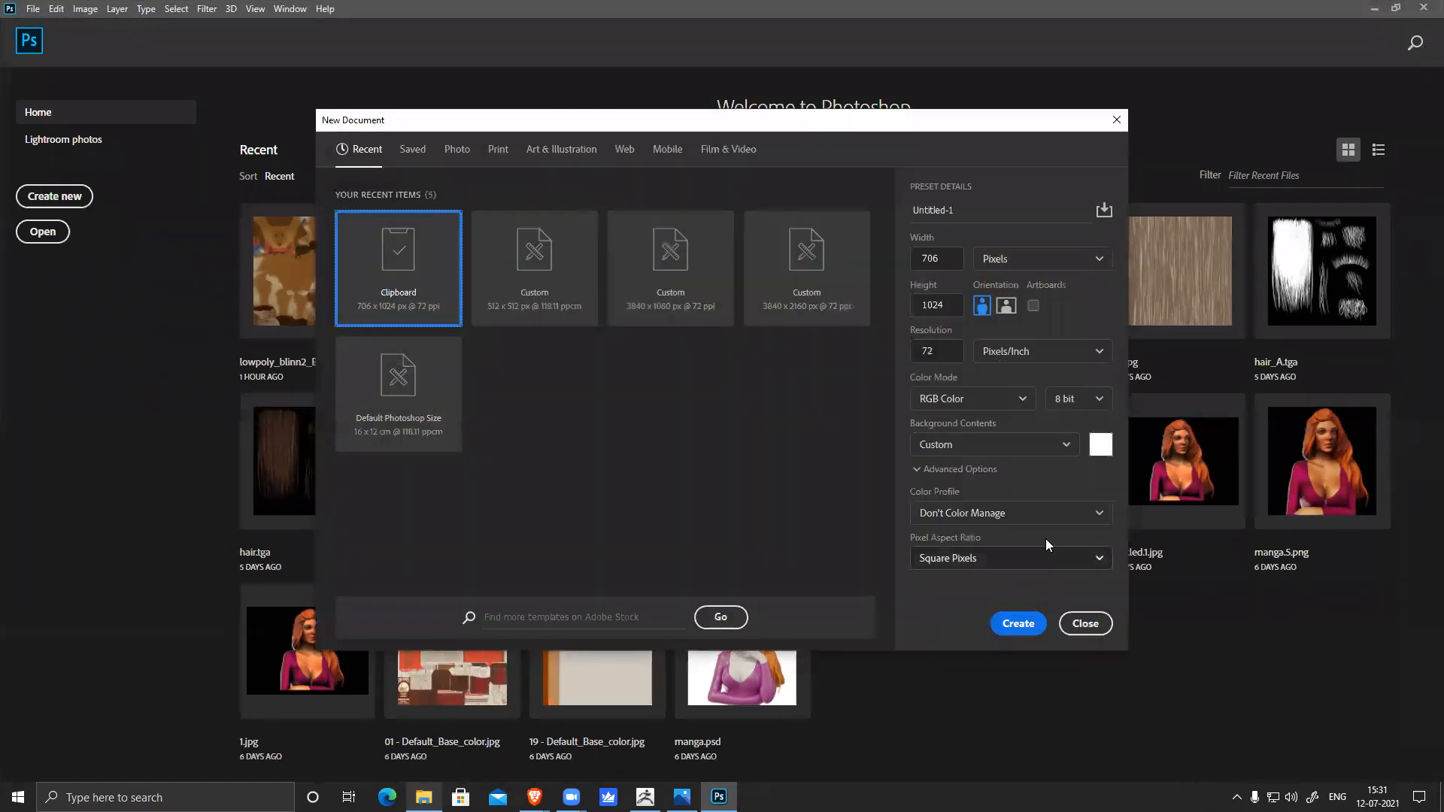
double_click(432, 281)
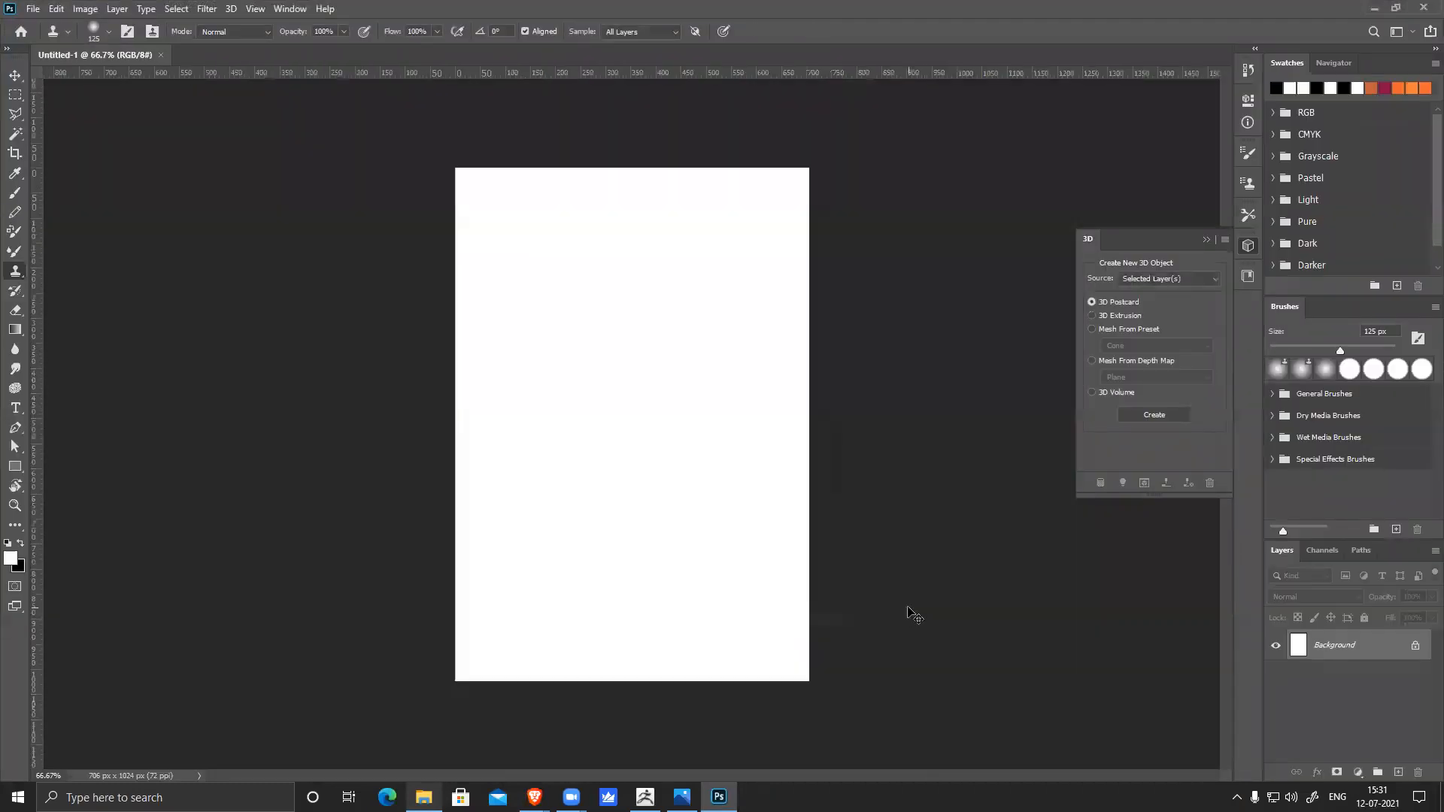
key(ctrl+v)
Crop the document to the third border strip of interlaced knots, keeping a narrow white margin around it
key(m)
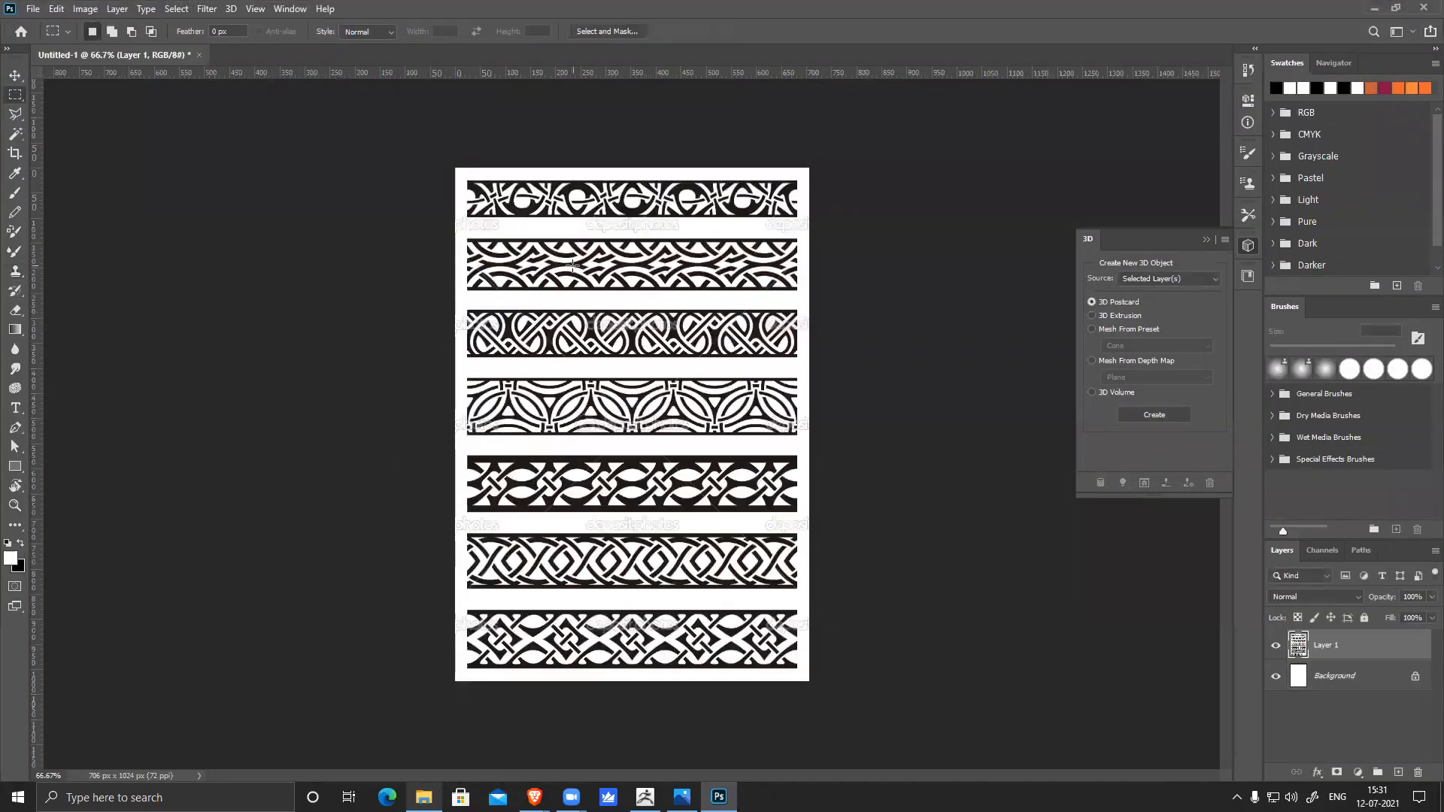
alt+scroll(548, 233, up, 1)
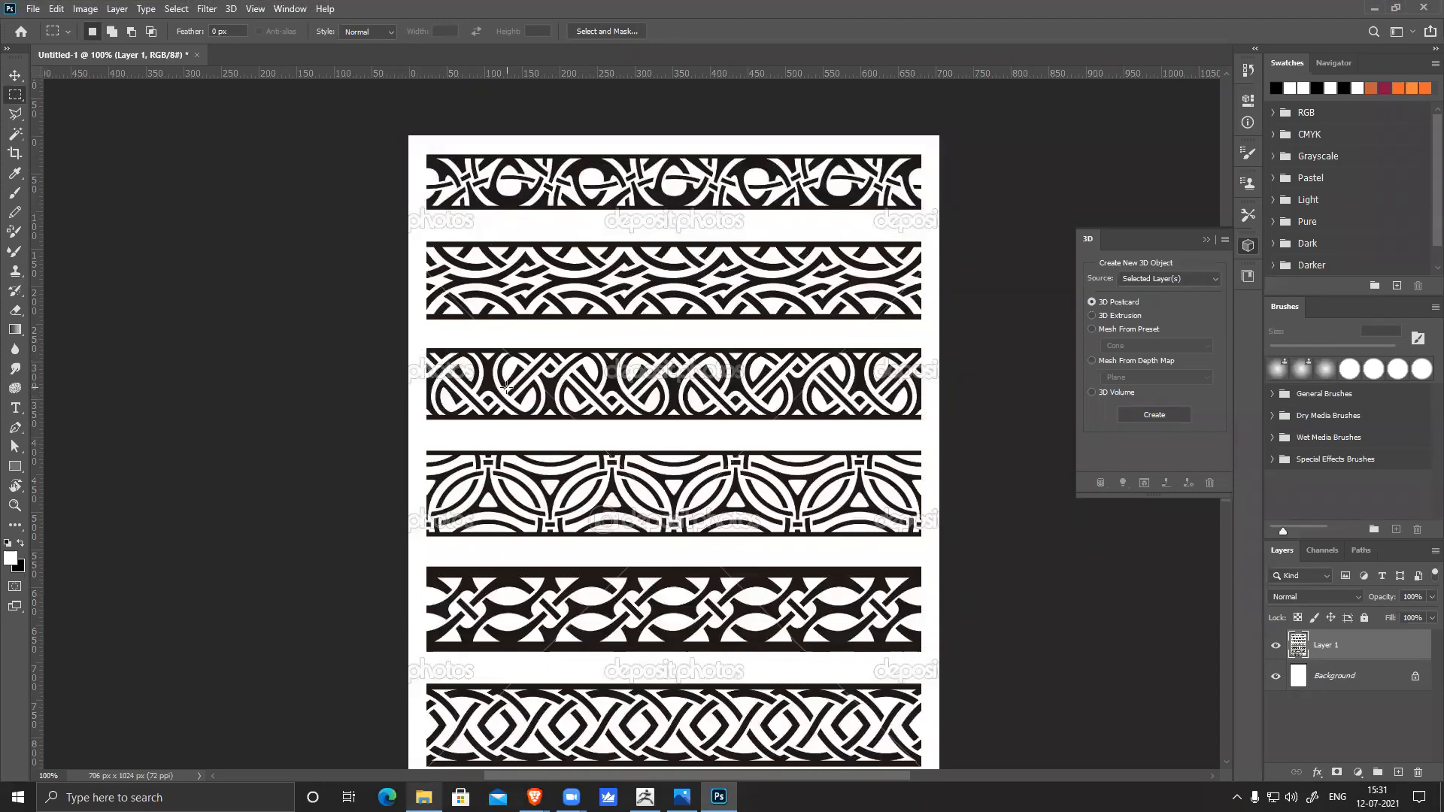
drag(410, 333, 974, 434)
key(c)
key(Return)
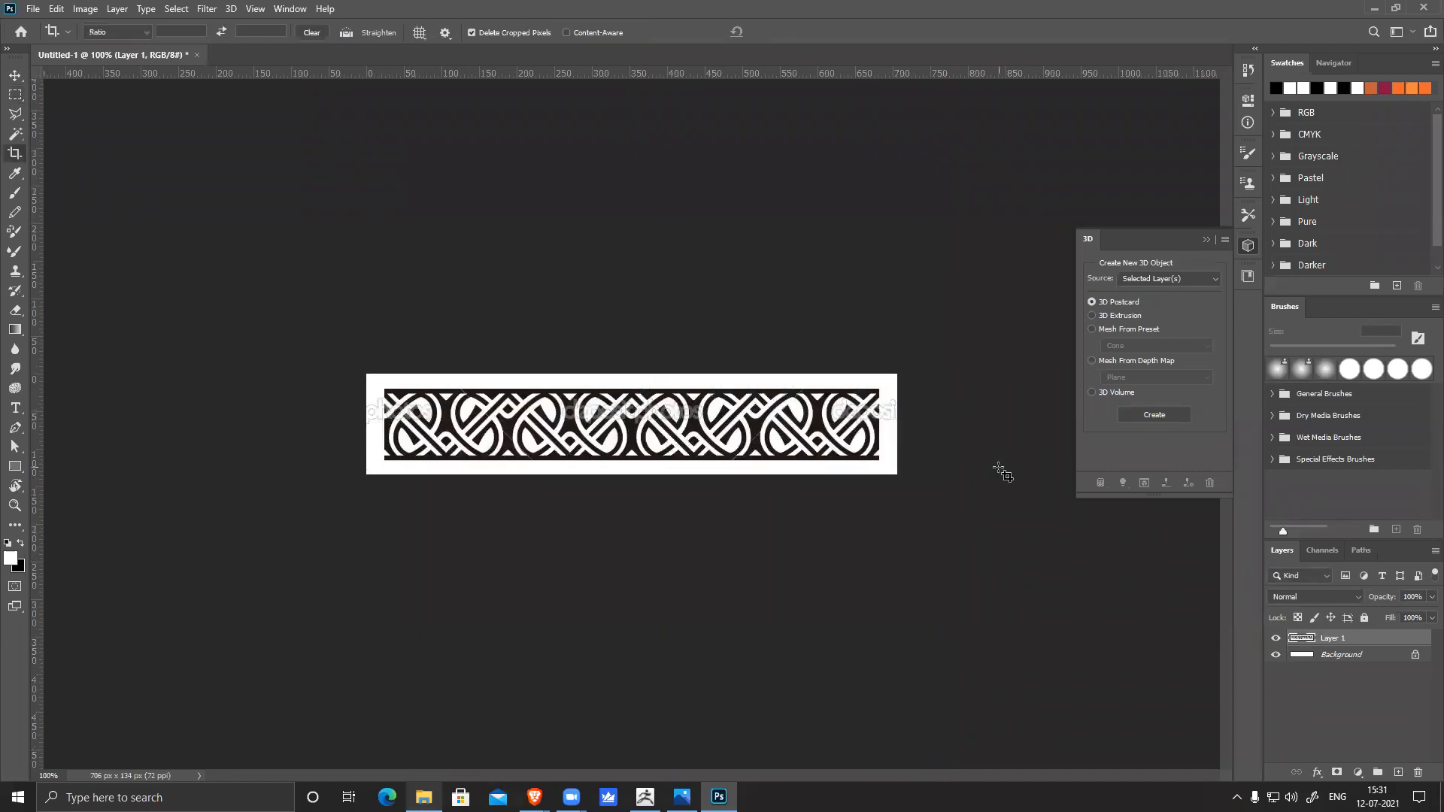
Increase the knotwork layer's contrast with Levels, setting input black to 96 and input white to 169 to clear the watermark
key(ctrl)
key(ctrl+l)
drag(925, 296, 867, 303)
drag(735, 303, 926, 306)
drag(826, 304, 807, 306)
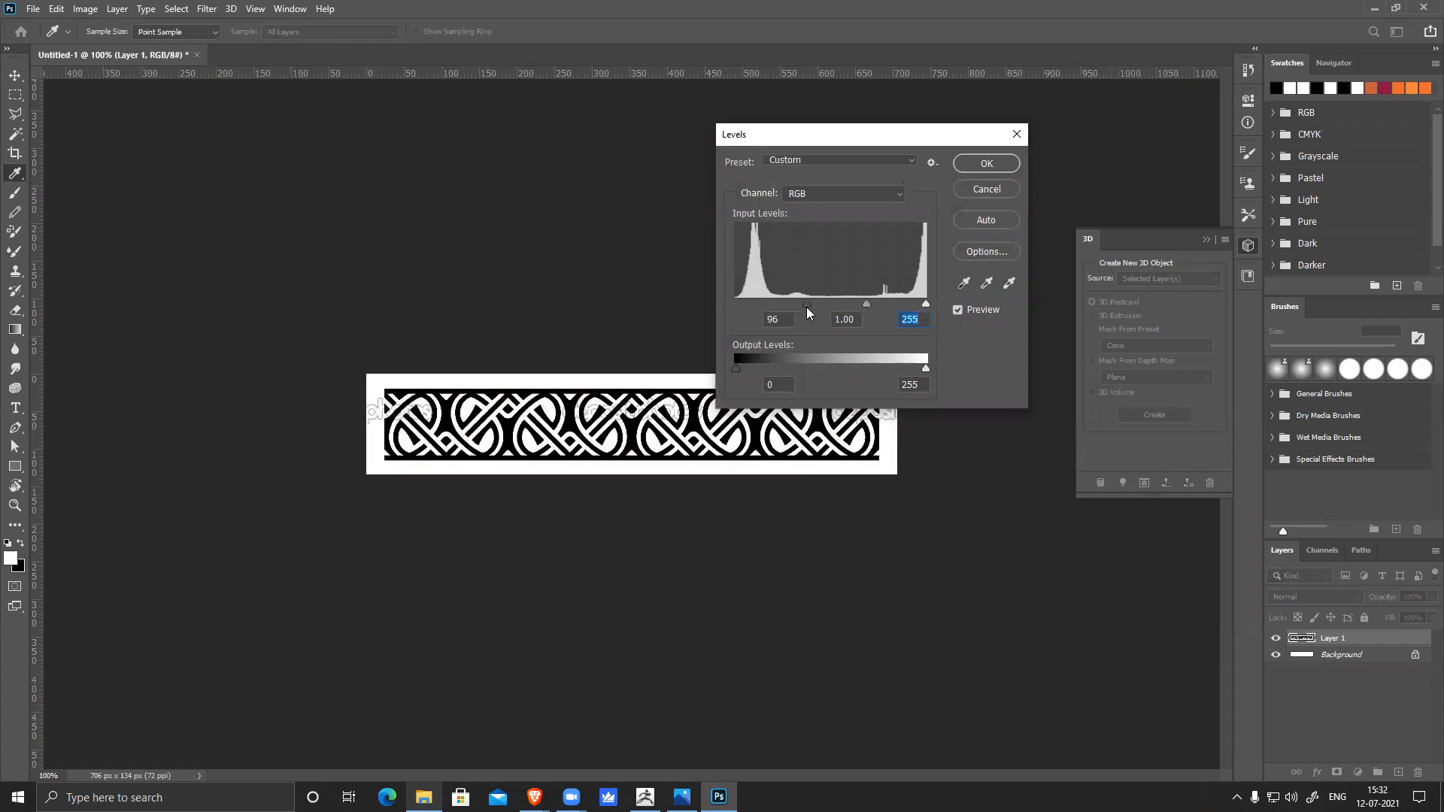
drag(923, 307, 863, 320)
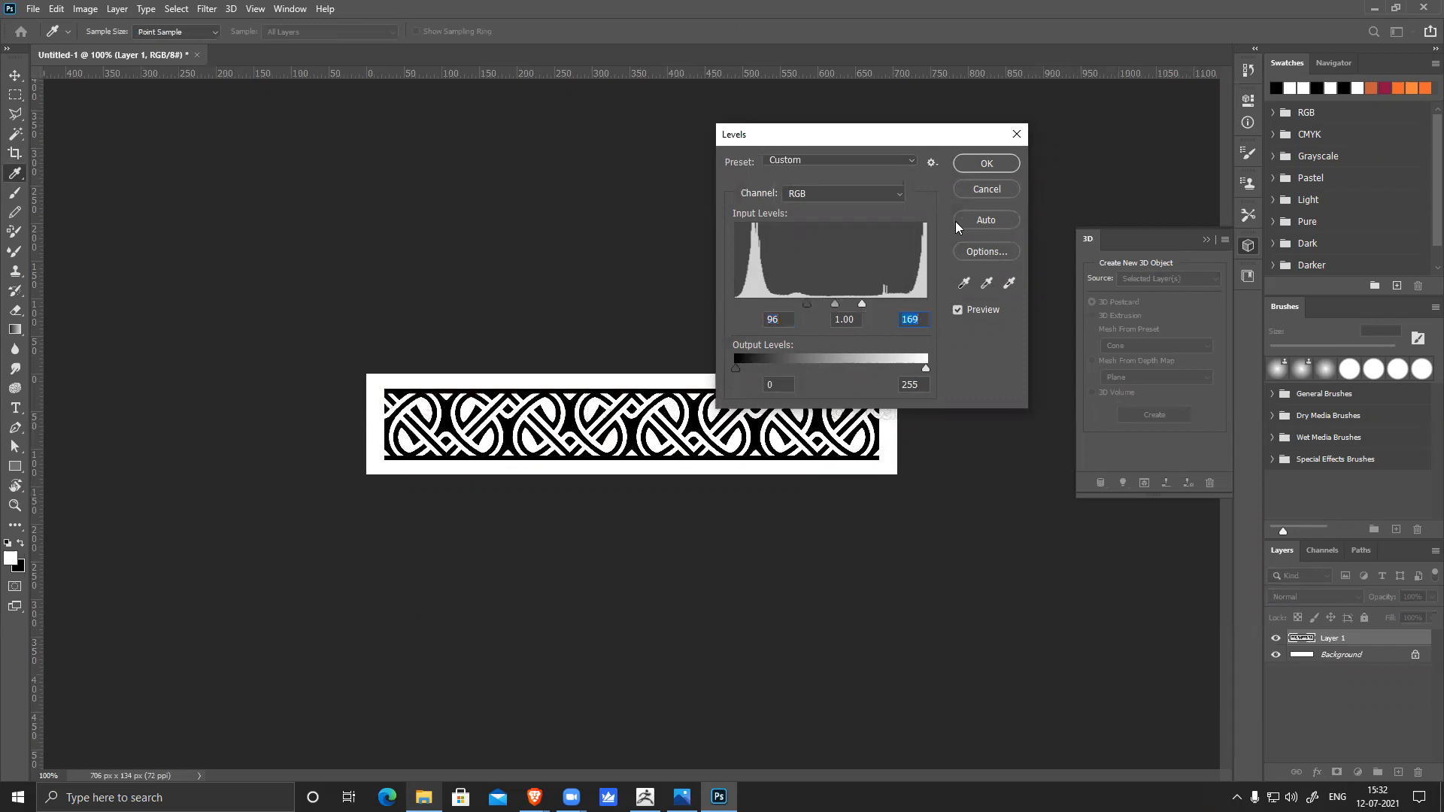
click(986, 164)
Crop the document tightly to the knotwork strip's black edges, removing the white margin, at about 657 x 94 px
key(c)
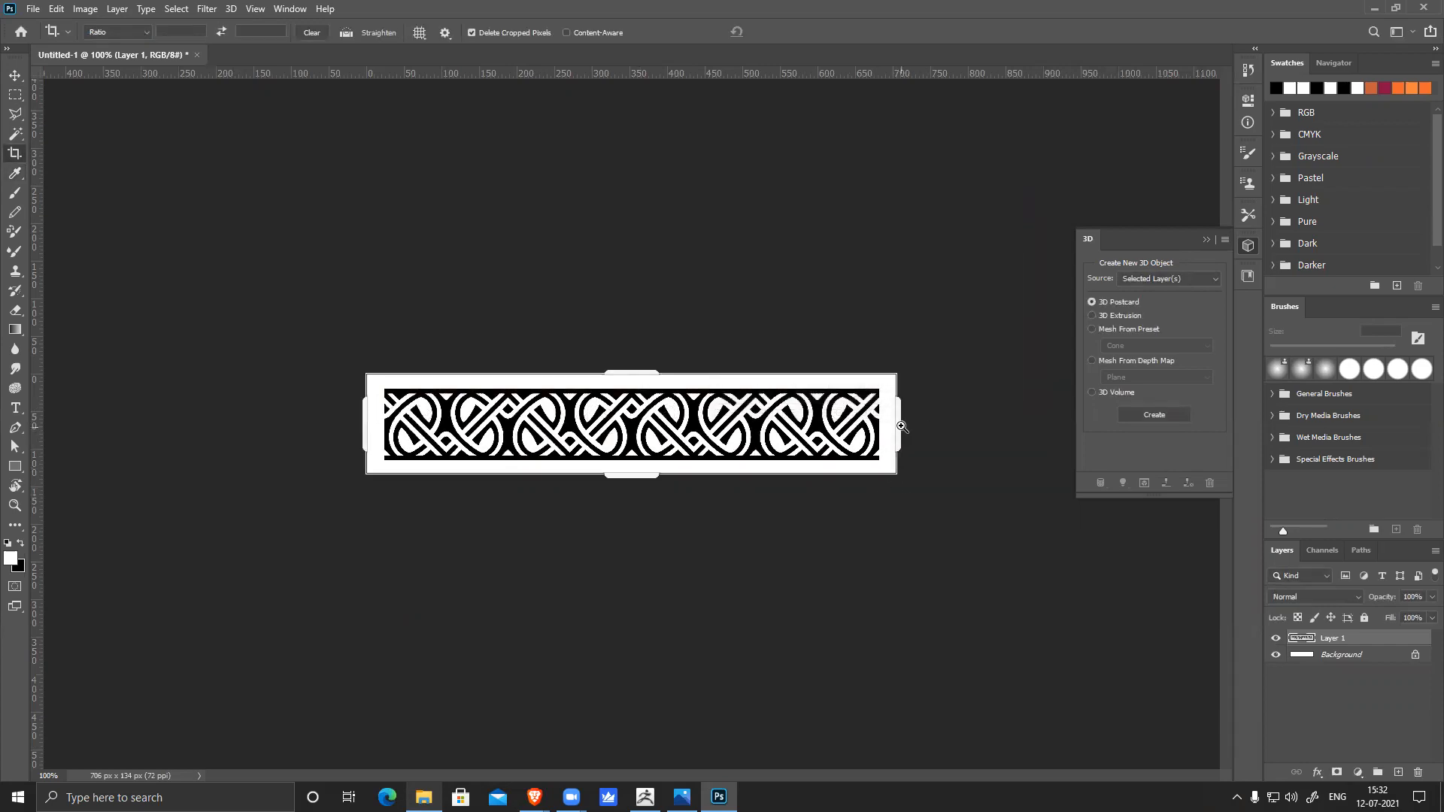
ctrl+click(901, 427)
ctrl+click(901, 426)
drag(814, 462, 419, 484)
drag(901, 452, 874, 455)
drag(120, 489, 783, 480)
drag(119, 463, 625, 454)
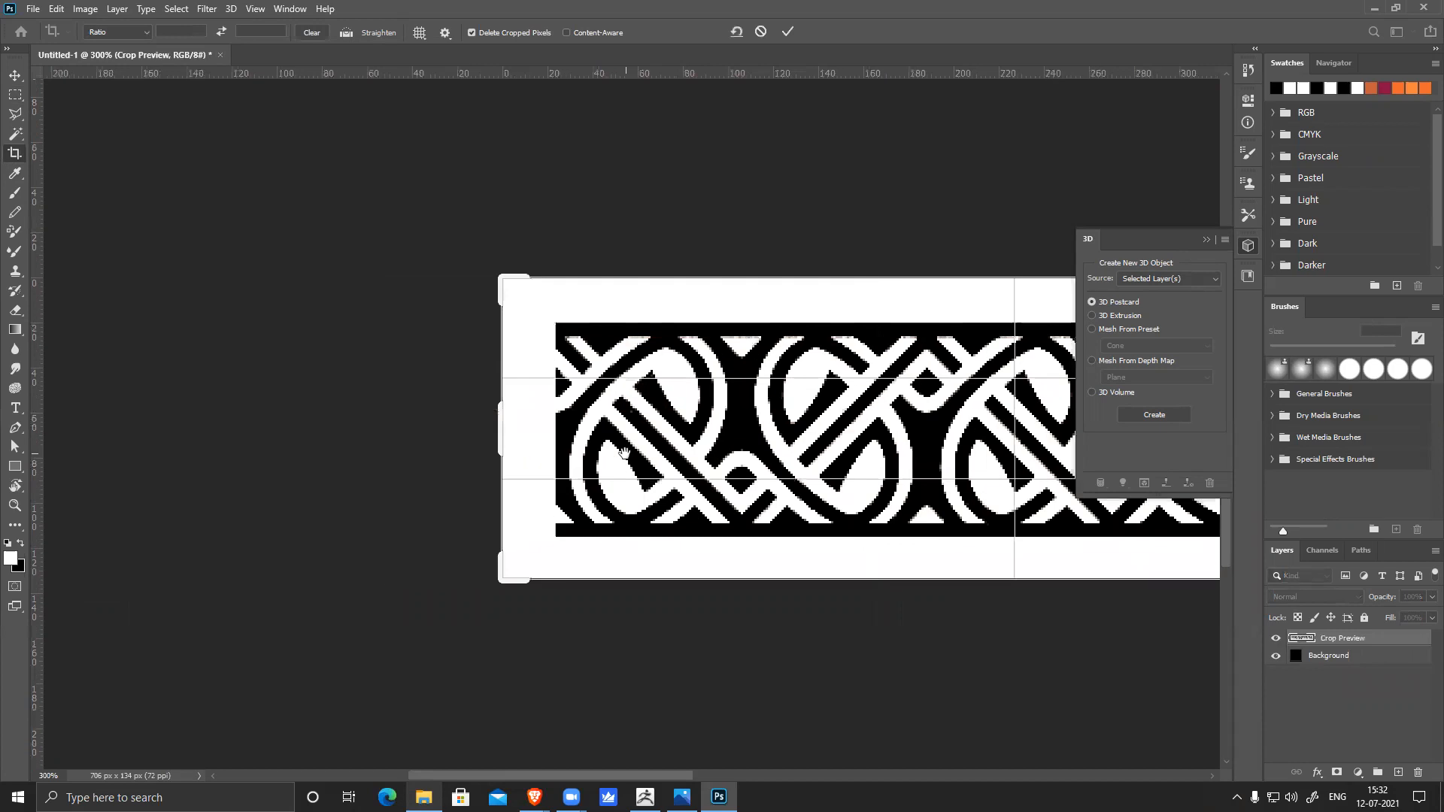
drag(498, 434, 524, 436)
drag(884, 321, 886, 325)
drag(895, 605, 893, 581)
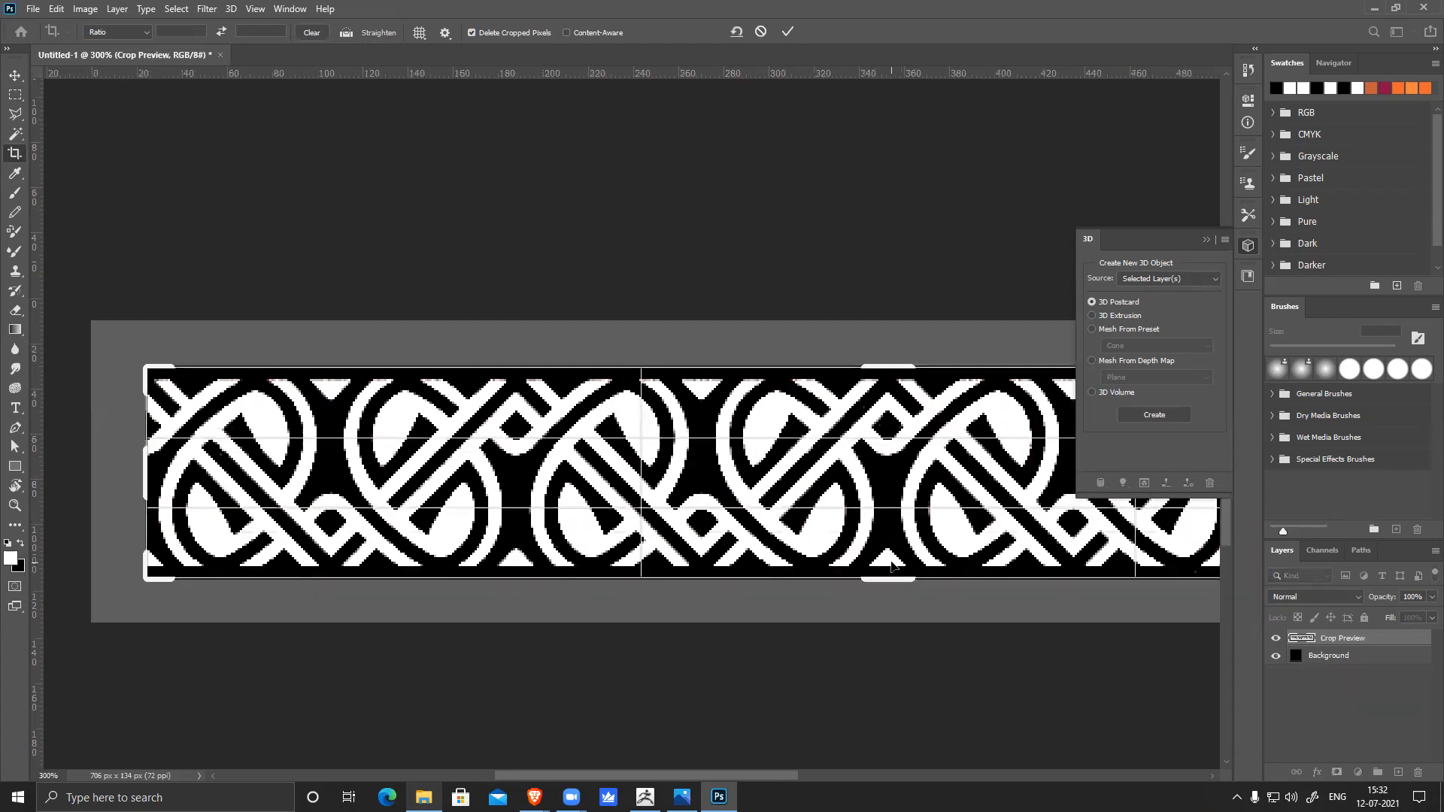
key(Return)
key(ctrl+minus)
key(ctrl+minus)
key(ctrl+minus)
key(ctrl+minus)
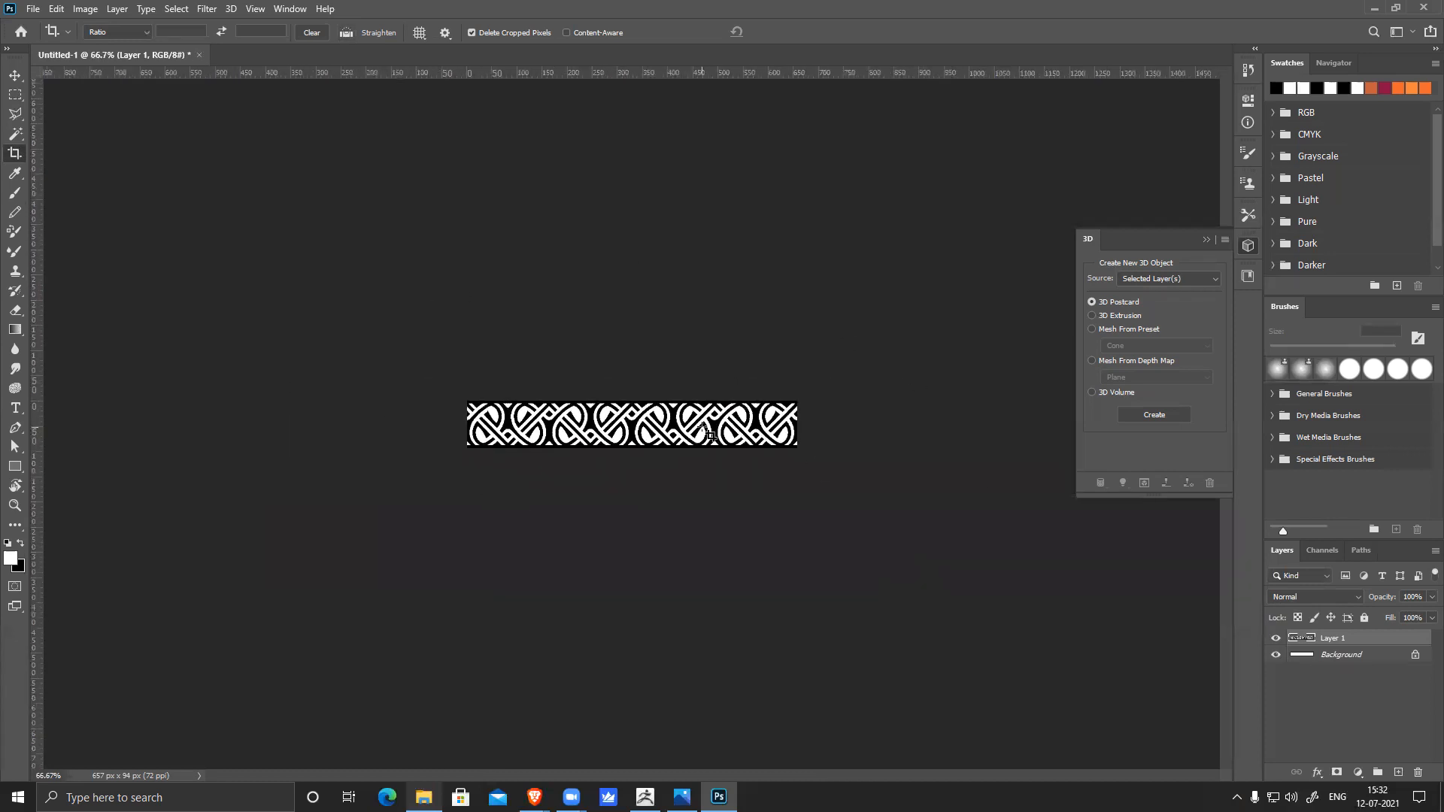
click(14, 79)
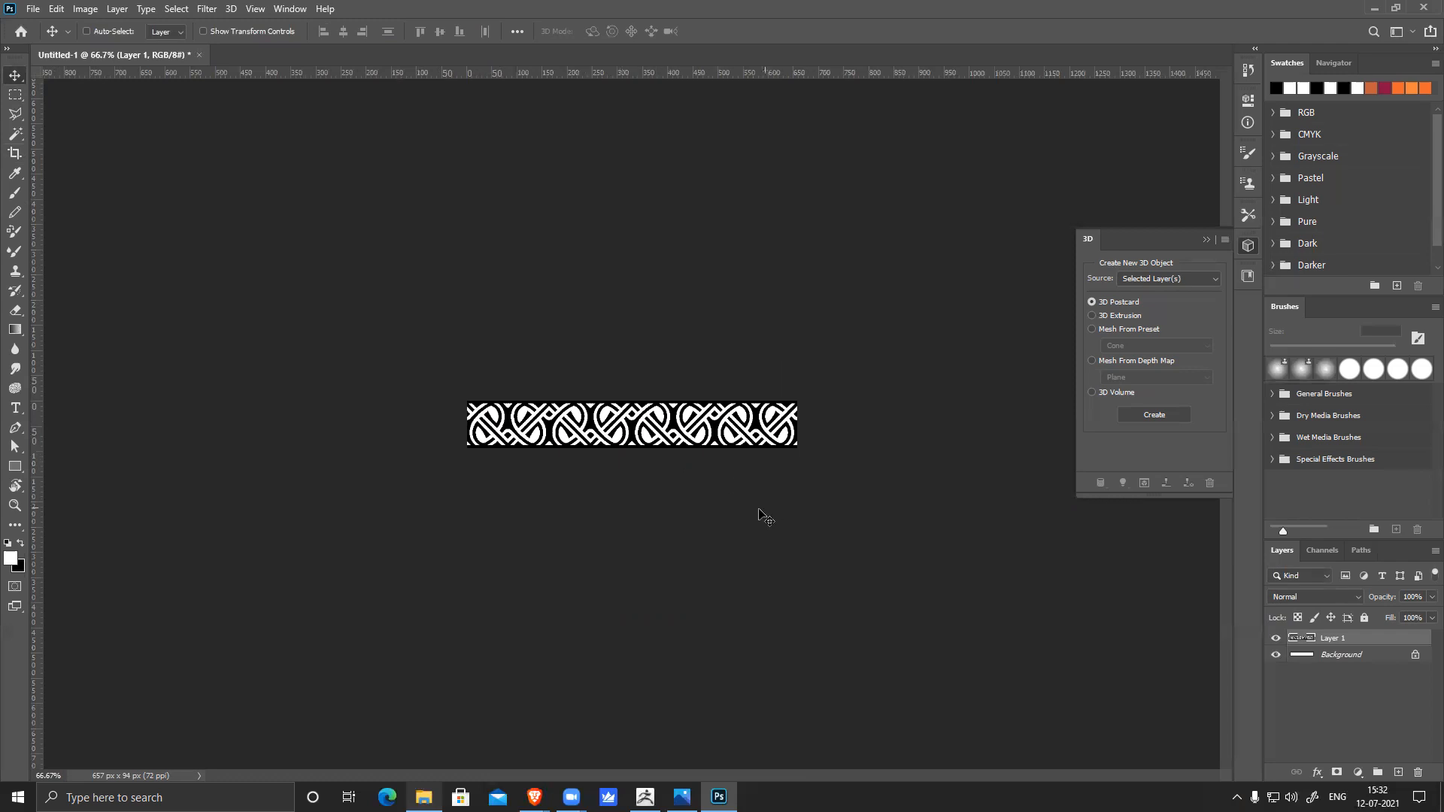
Save the cropped knotwork strip to the Desktop as a Photoshop file named xdddd
key(ctrl+s)
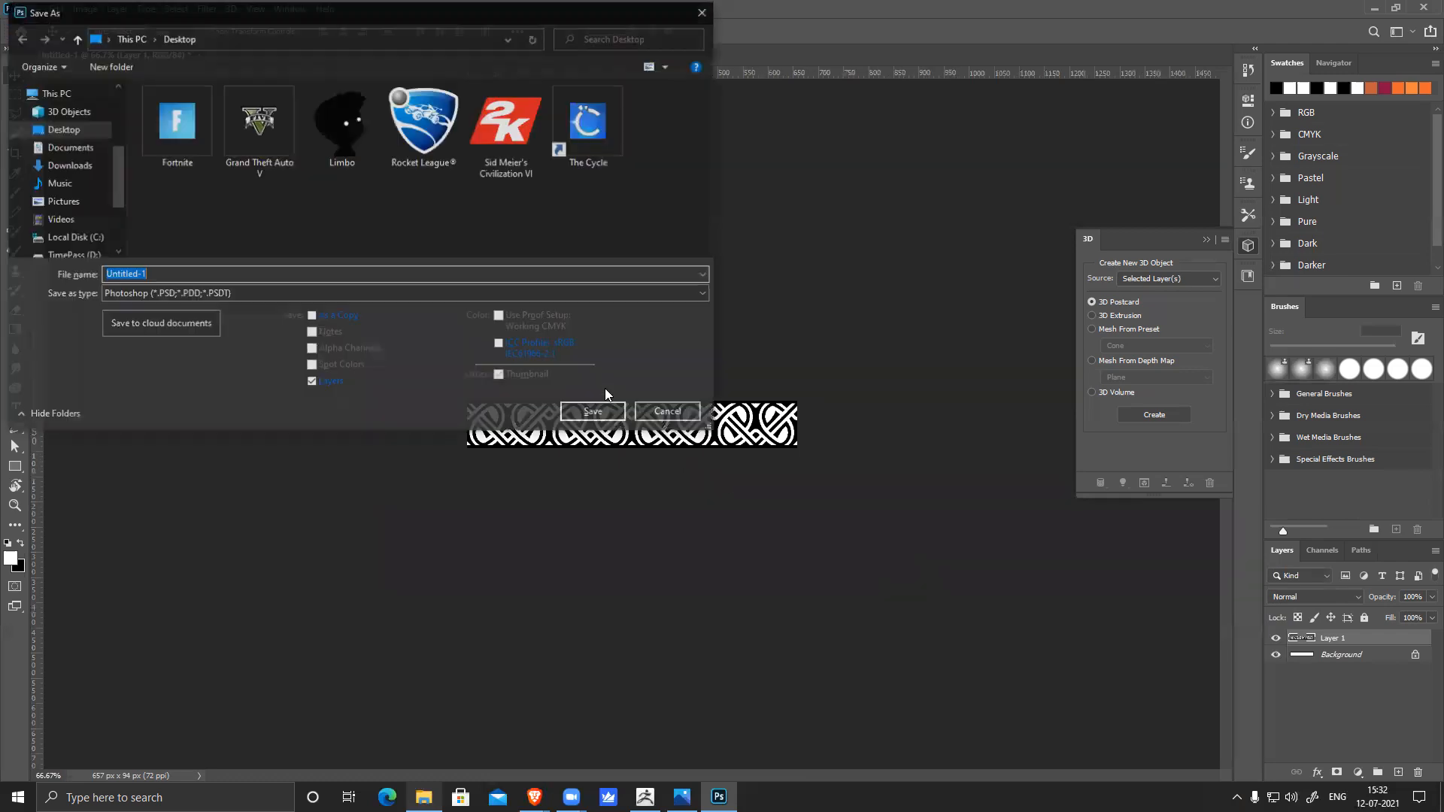
text(xdddd)
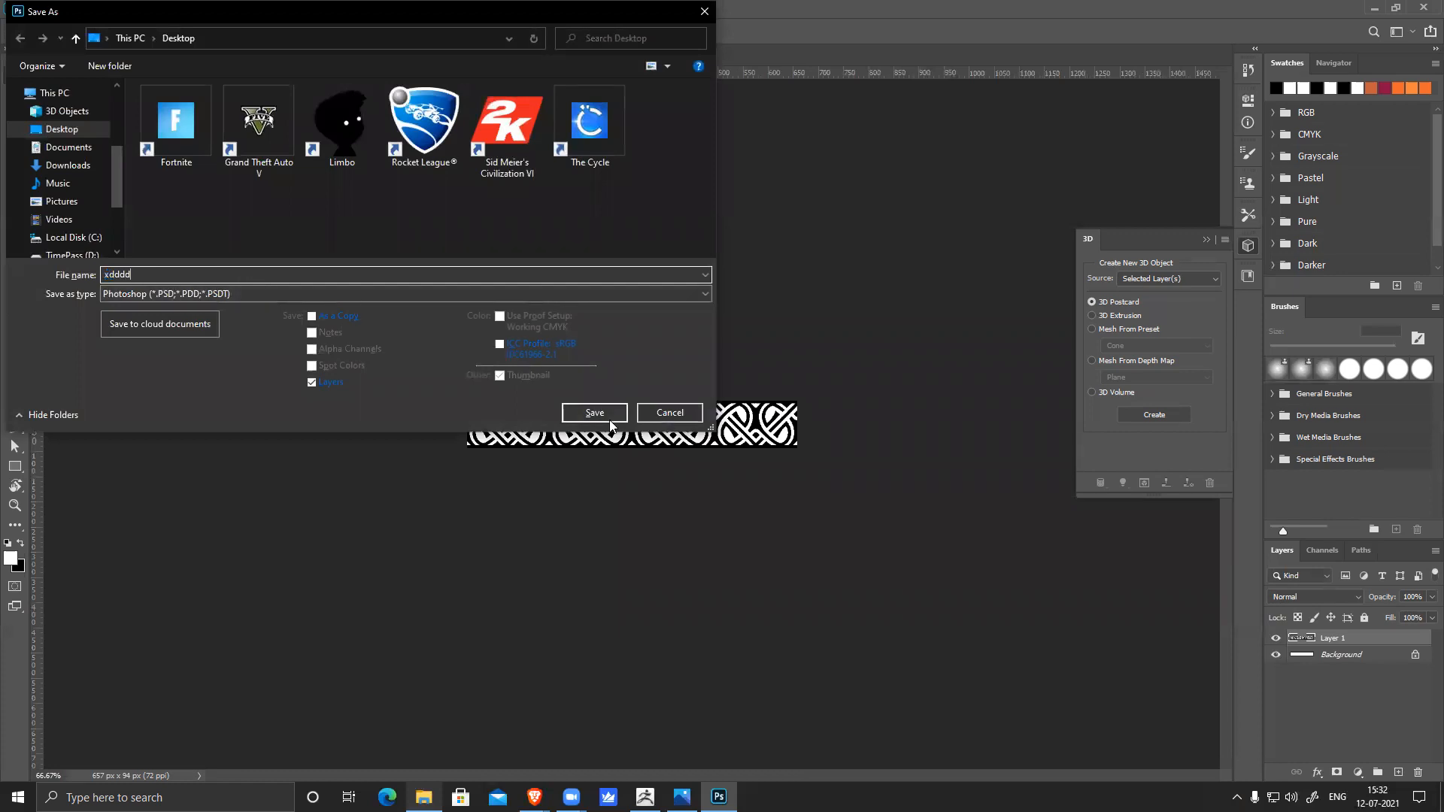
click(609, 417)
click(1406, 226)
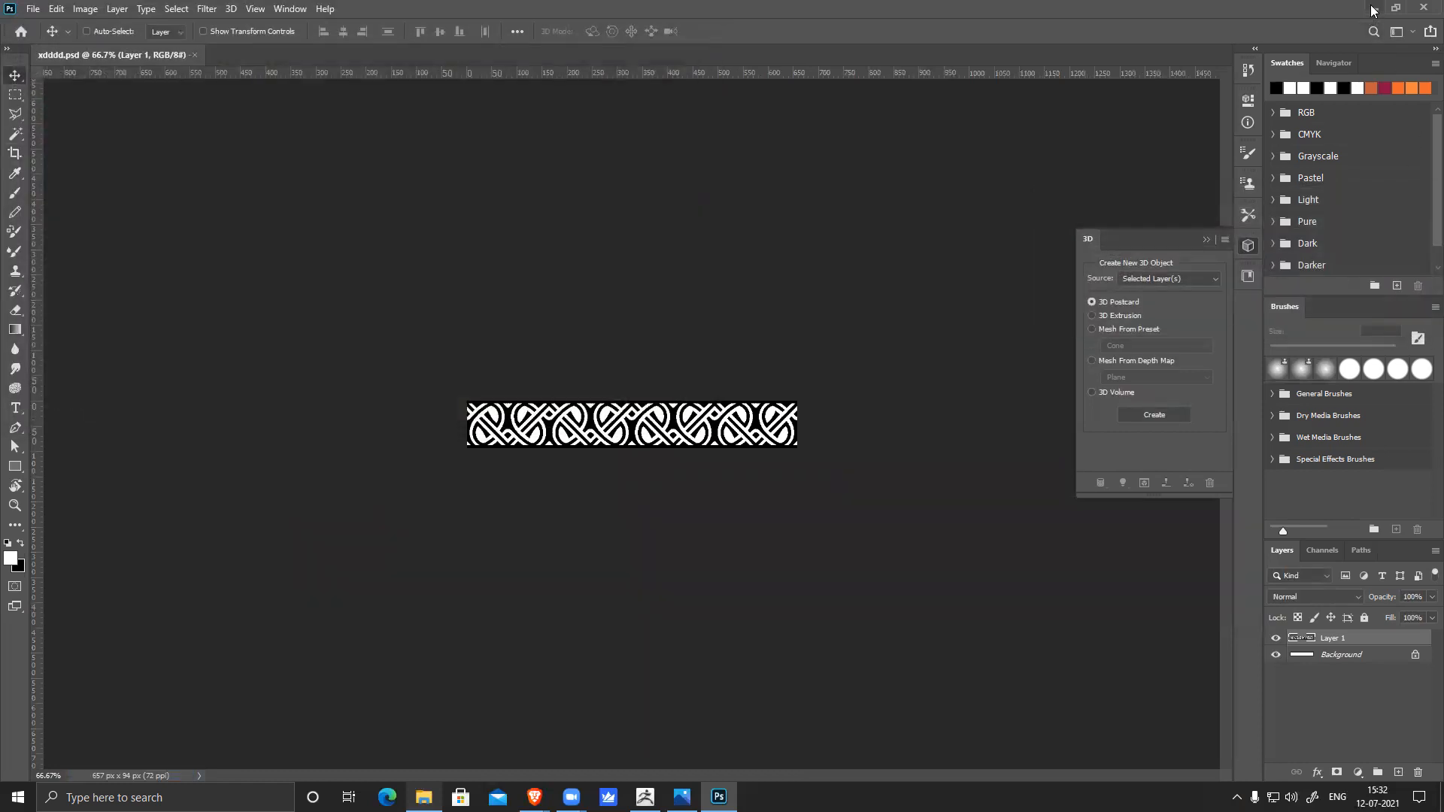
Switch back to ZBrush, isolate the Extract2 collar body, and choose the Standard brush with the DragRect stroke
click(1371, 10)
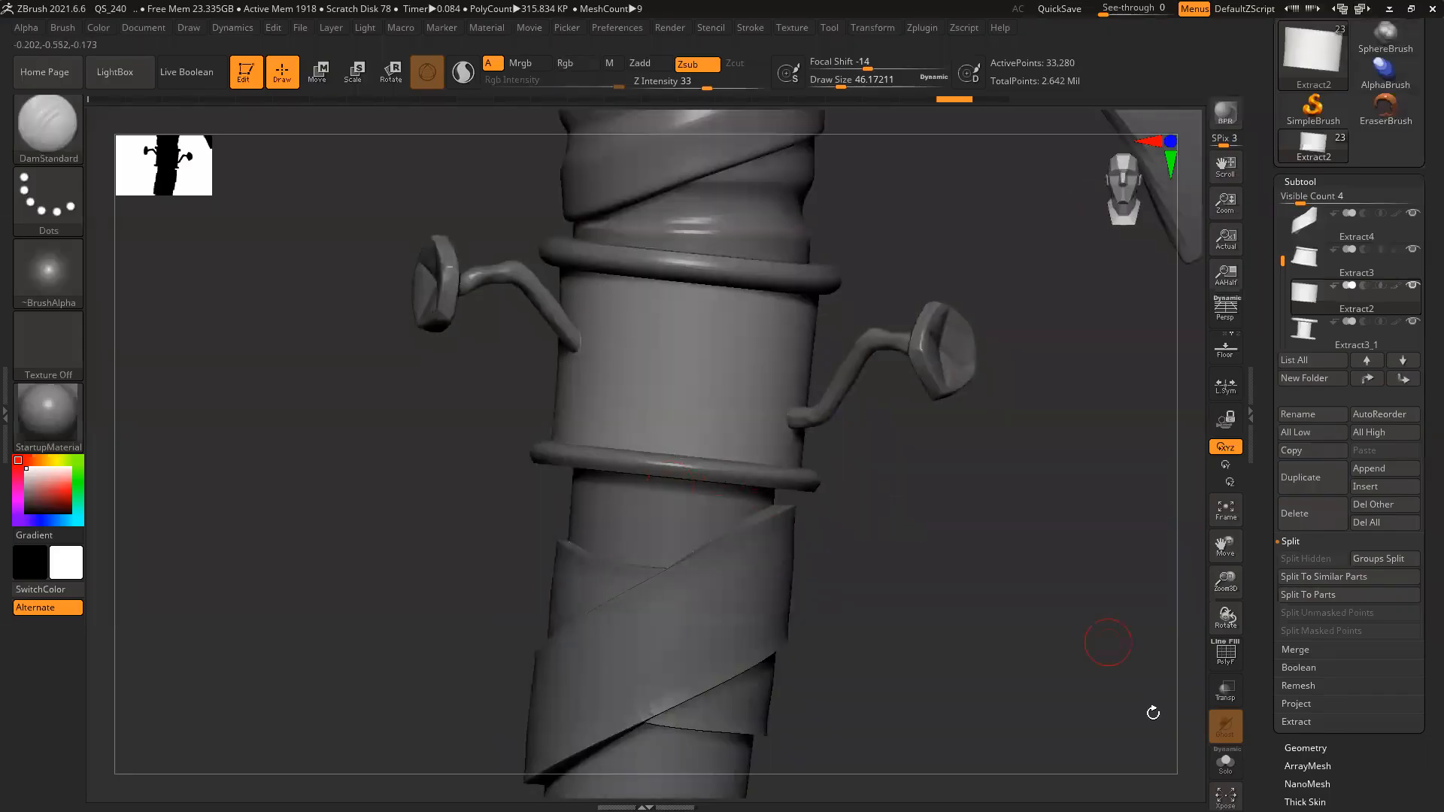
click(1226, 762)
click(69, 123)
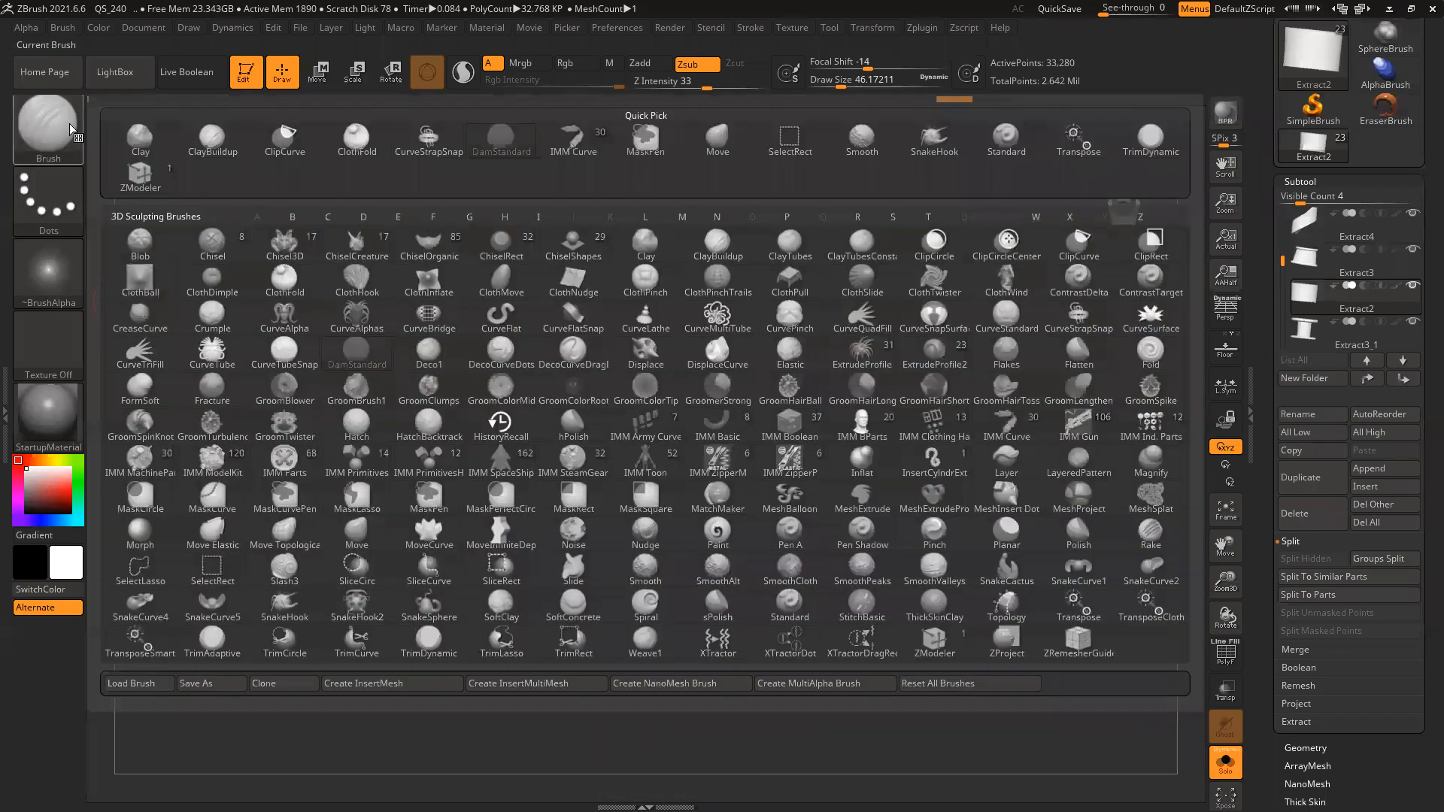
click(1007, 138)
click(48, 199)
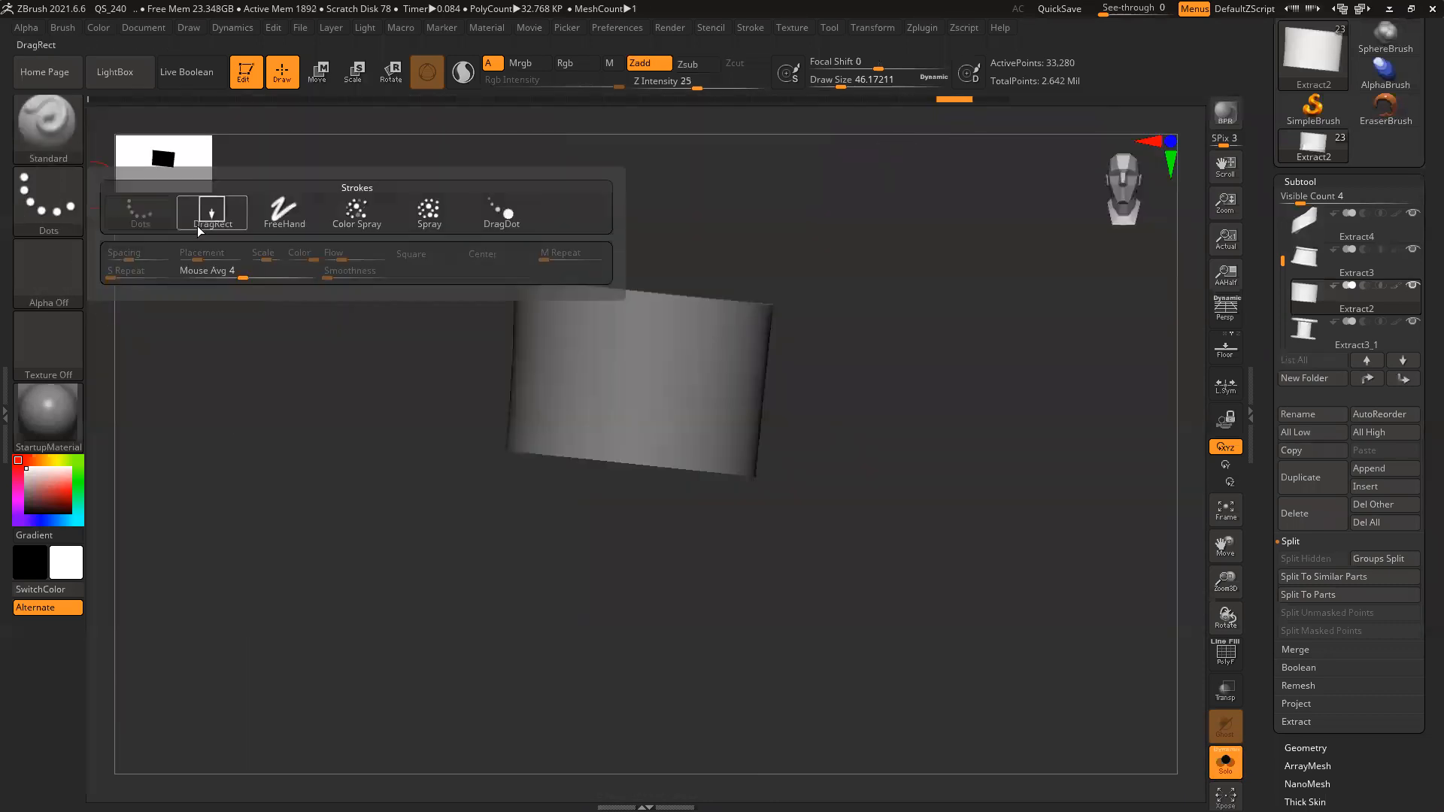
click(197, 224)
Import the xdddd image from the Desktop as the Standard brush's alpha
click(53, 278)
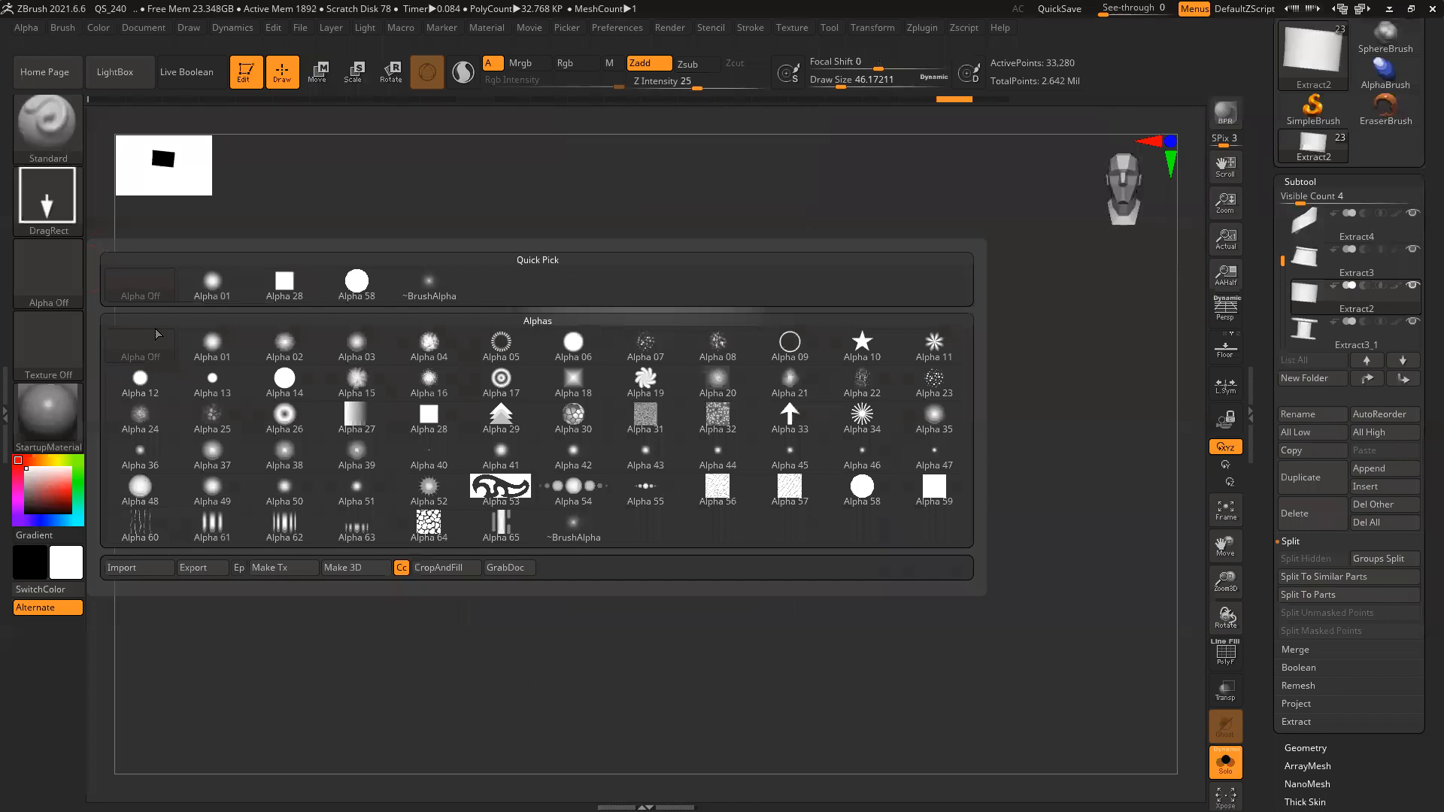
click(146, 569)
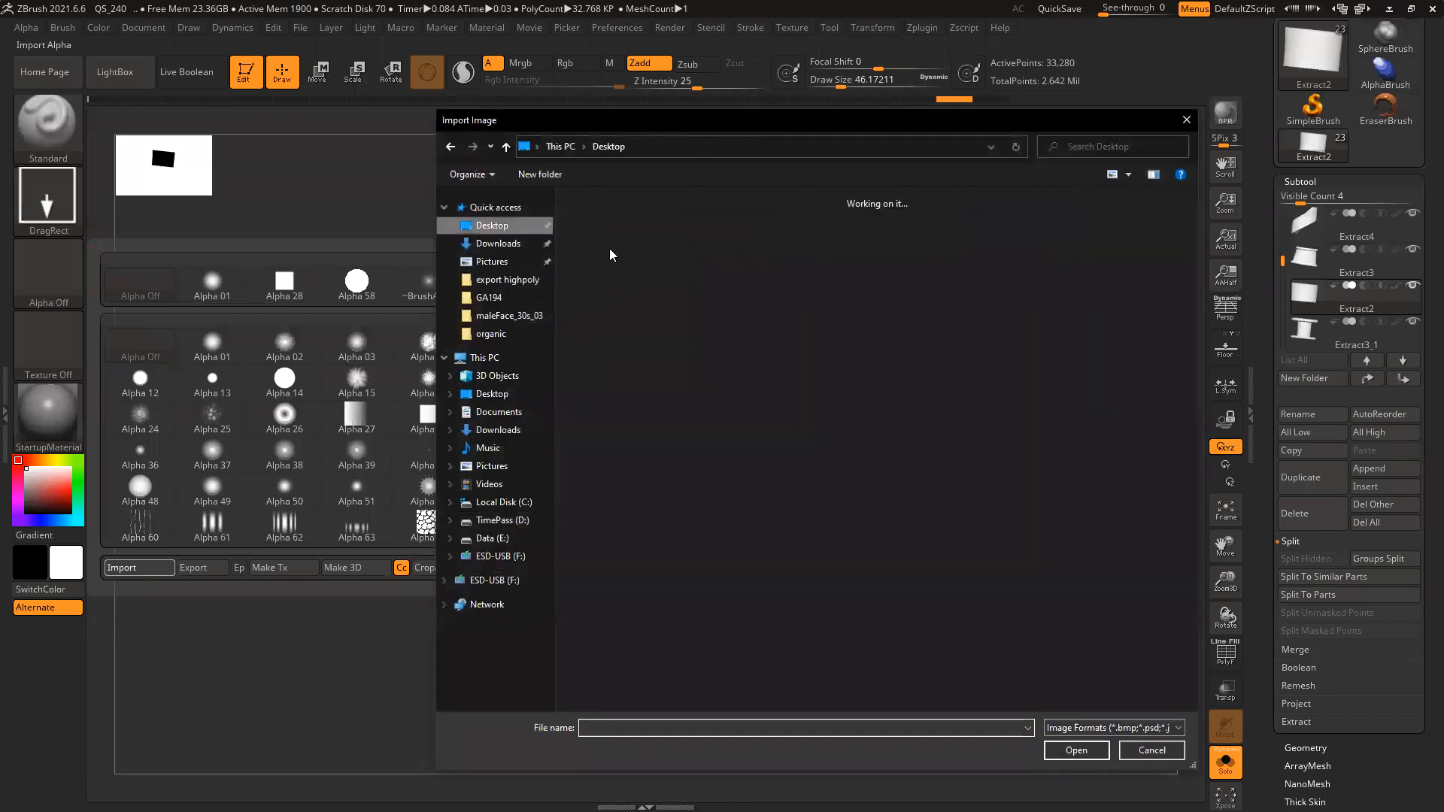
click(1054, 335)
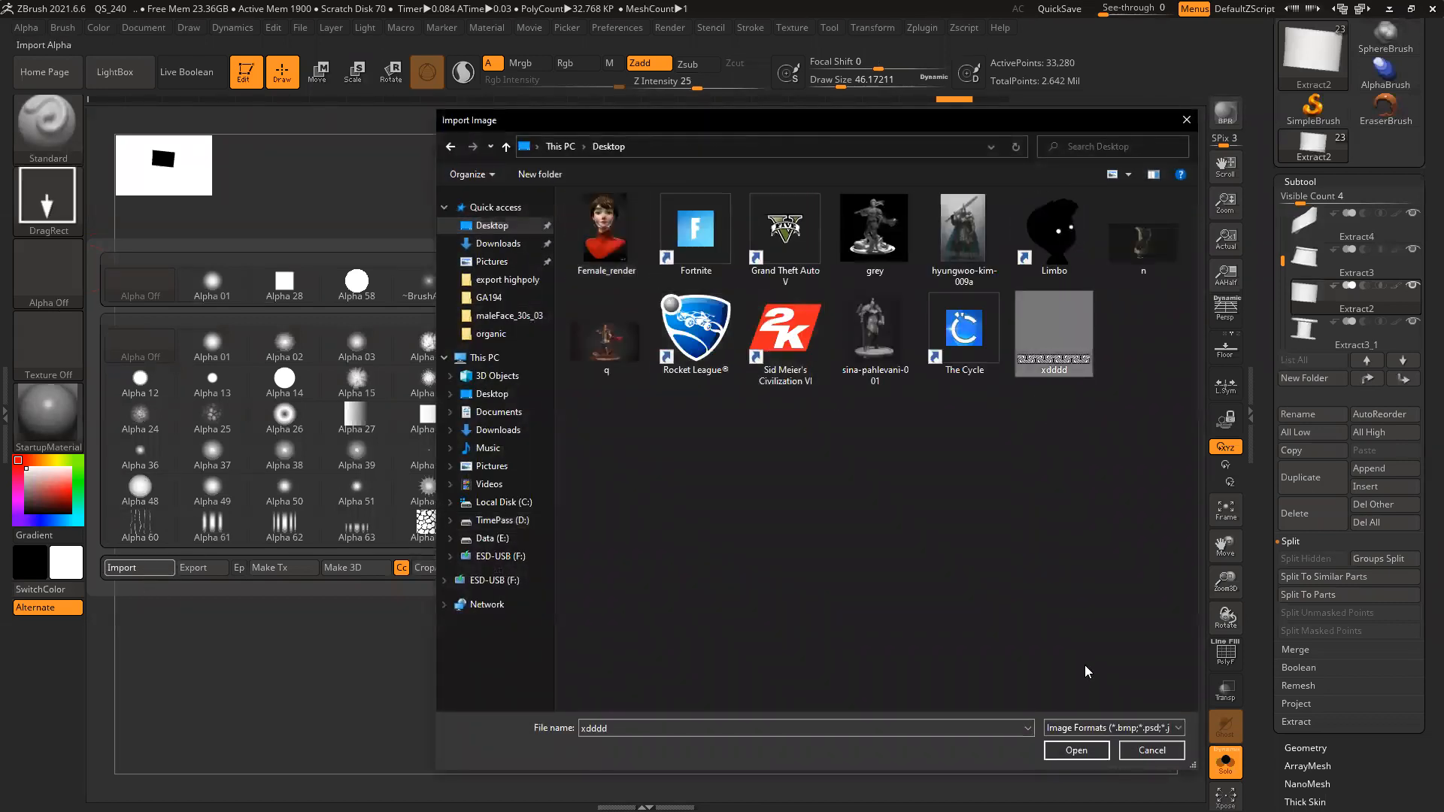
Import the xdddd image as the brush alpha, try it on the Extract2 band with DragRect strokes, and undo the strokes
click(1076, 751)
mouse_move(584, 364)
mouse_down()
mouse_move(683, 384)
mouse_move(715, 359)
mouse_move(740, 371)
mouse_up()
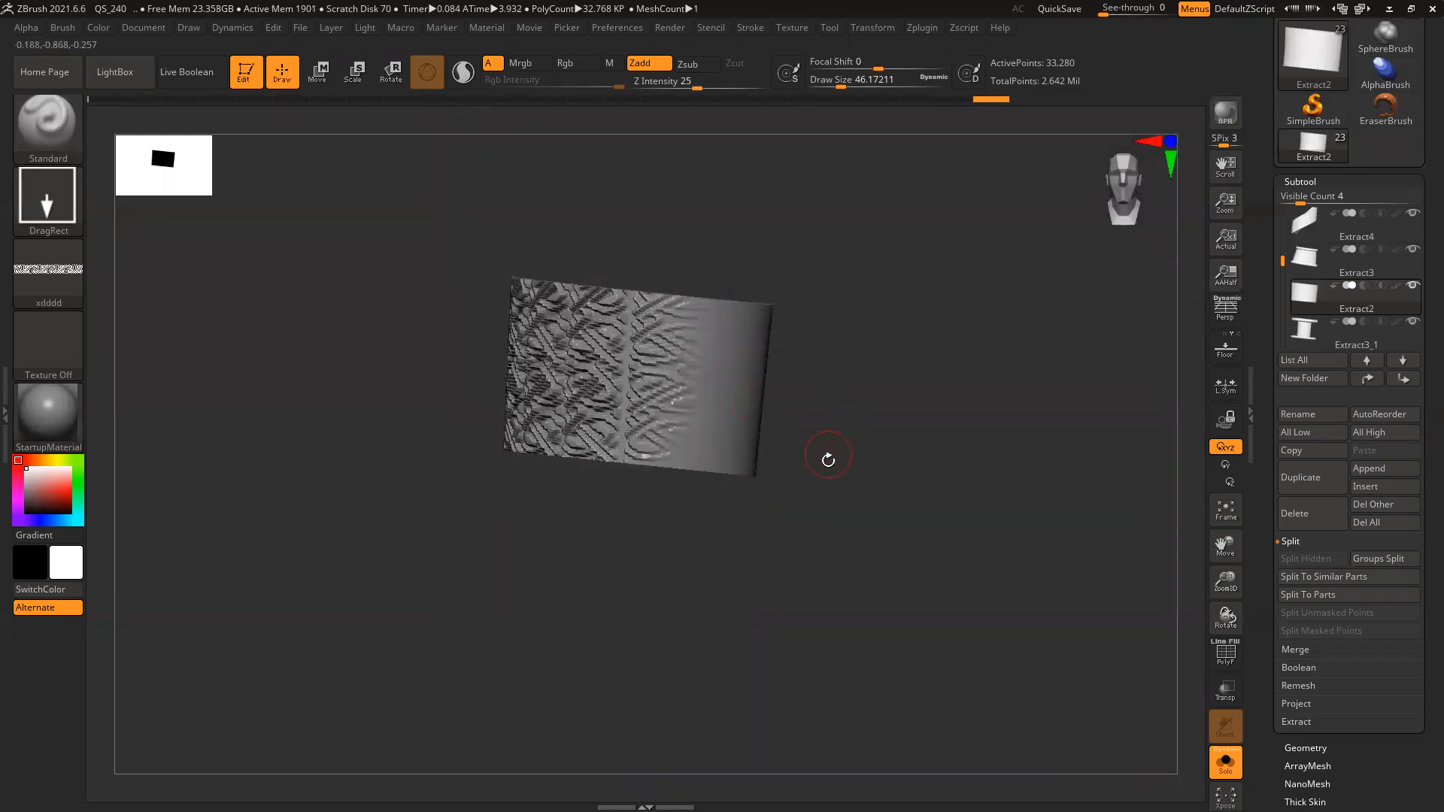
key(ctrl+z)
drag(634, 491, 597, 788)
drag(787, 503, 760, 553)
key(ctrl+z)
key(ctrl+z)
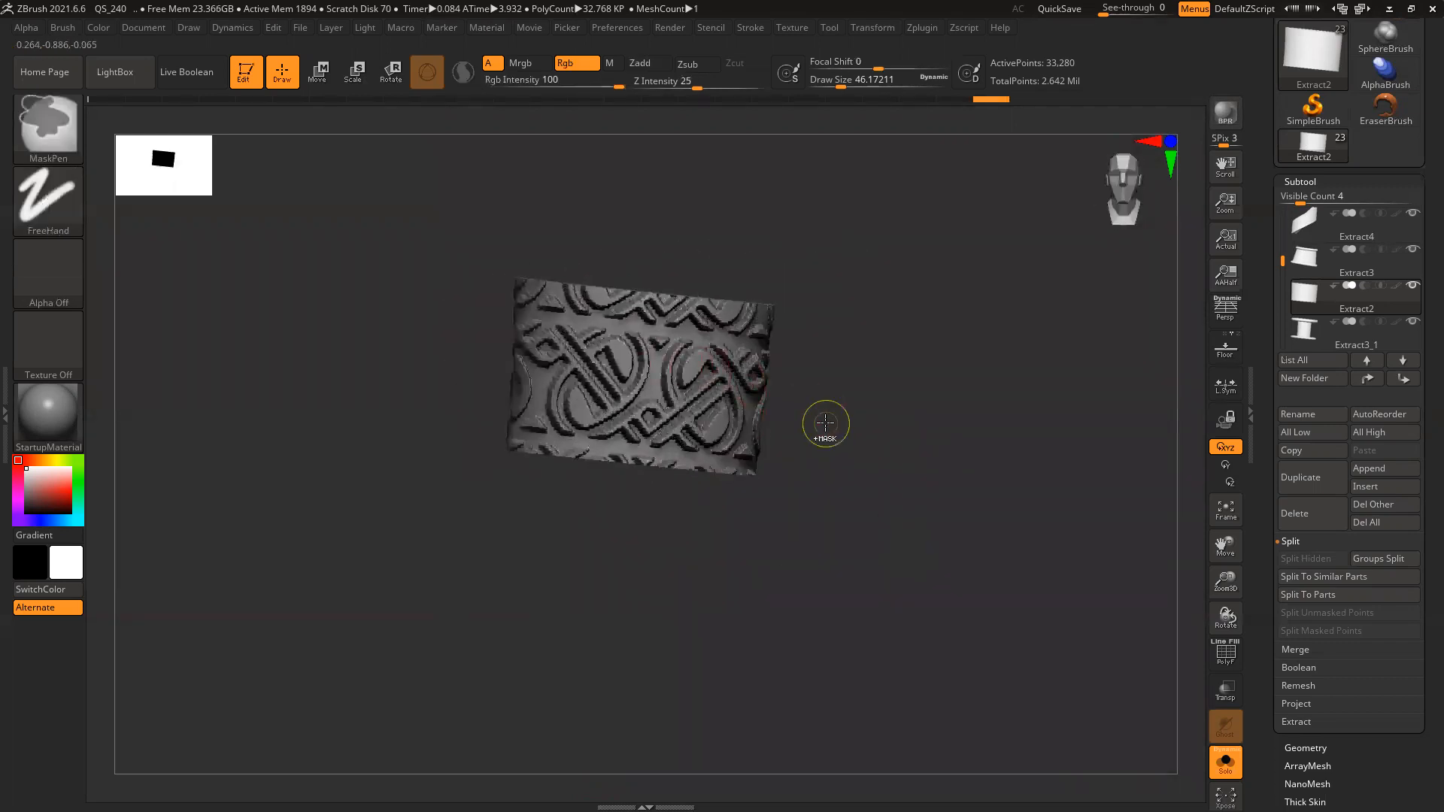
Change the Standard brush's stroke type to Dots
click(47, 189)
click(285, 213)
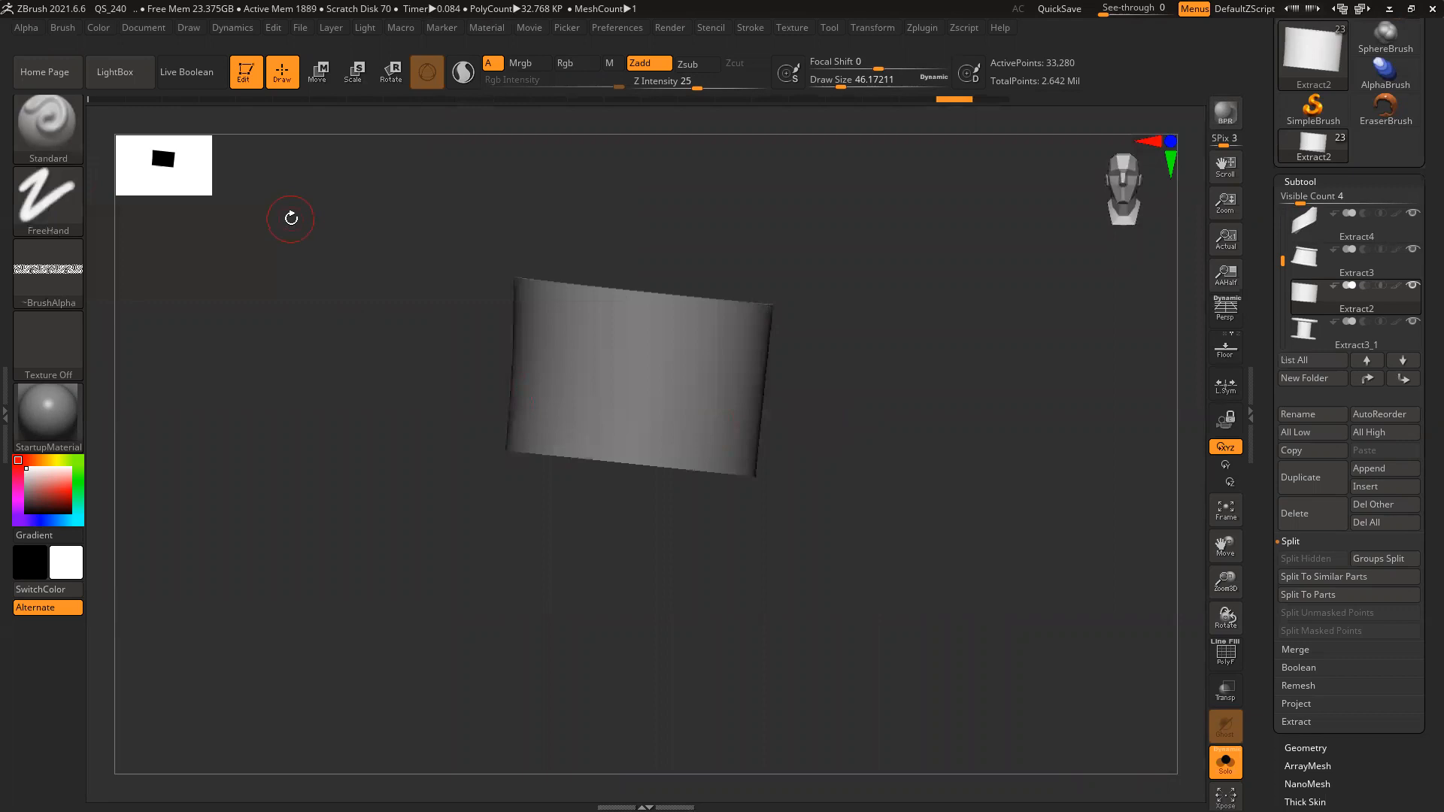
click(63, 201)
click(139, 213)
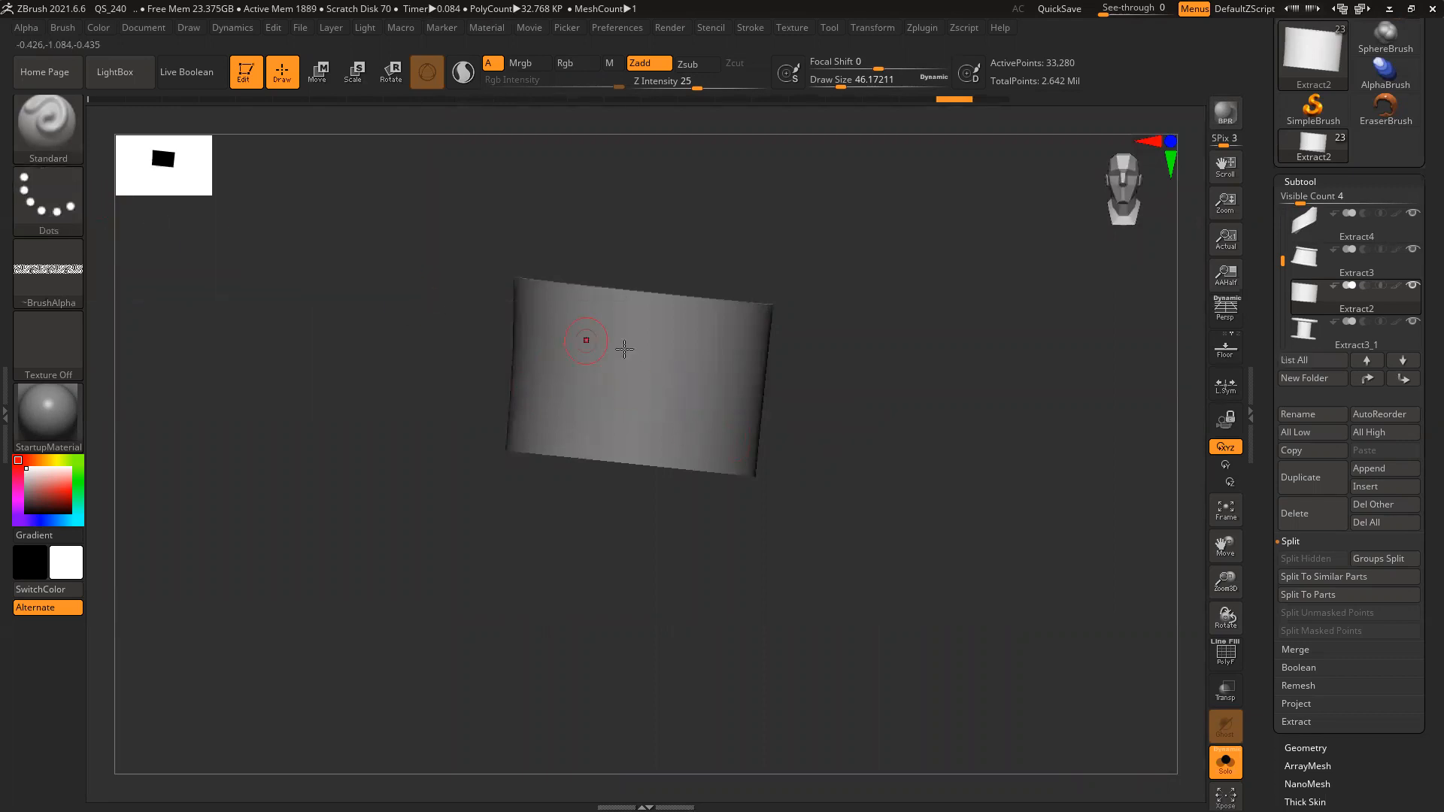
Try painting the ornament alpha across the band with Dots strokes and undo them
mouse_move(651, 379)
mouse_down()
mouse_move(641, 441)
mouse_move(590, 371)
mouse_move(535, 367)
mouse_up()
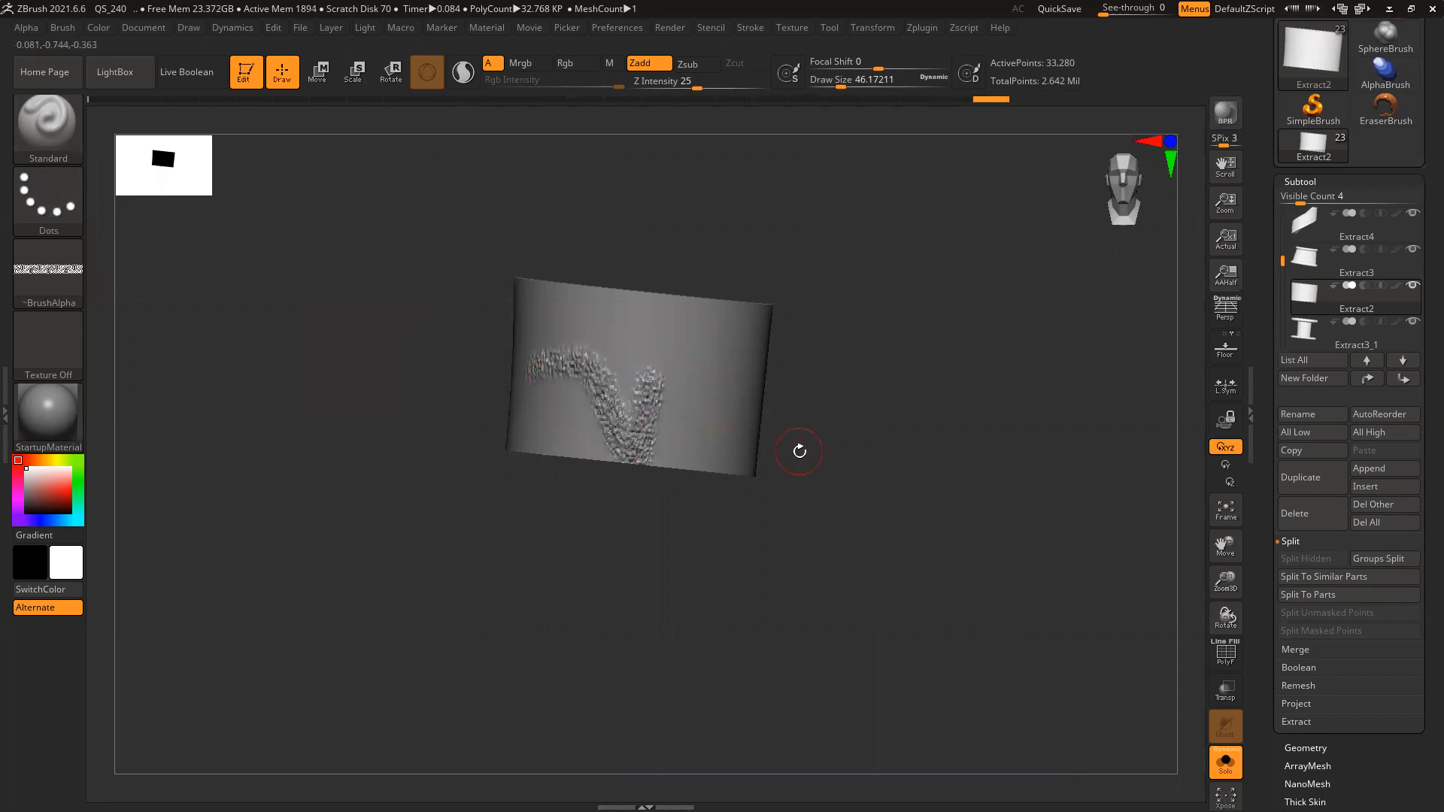
ctrl+right_drag(659, 391, 751, 451)
drag(805, 411, 681, 410)
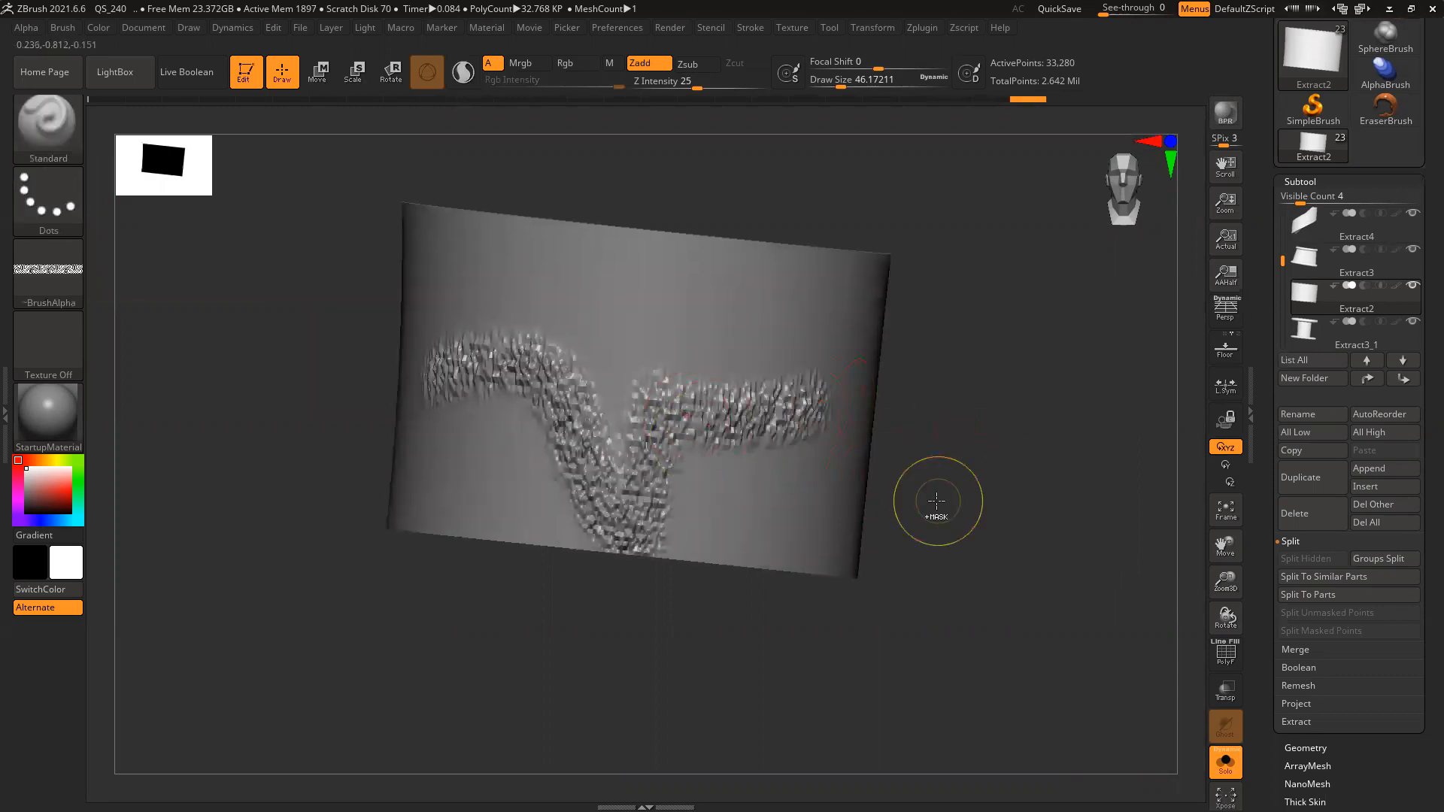
key(ctrl+z)
key(ctrl+z)
Subdivide the band for more detail, try horizontal alpha strokes across its middle, and undo them
mouse_move(820, 414)
mouse_down()
mouse_move(590, 409)
mouse_move(471, 379)
mouse_up()
key(ctrl+z)
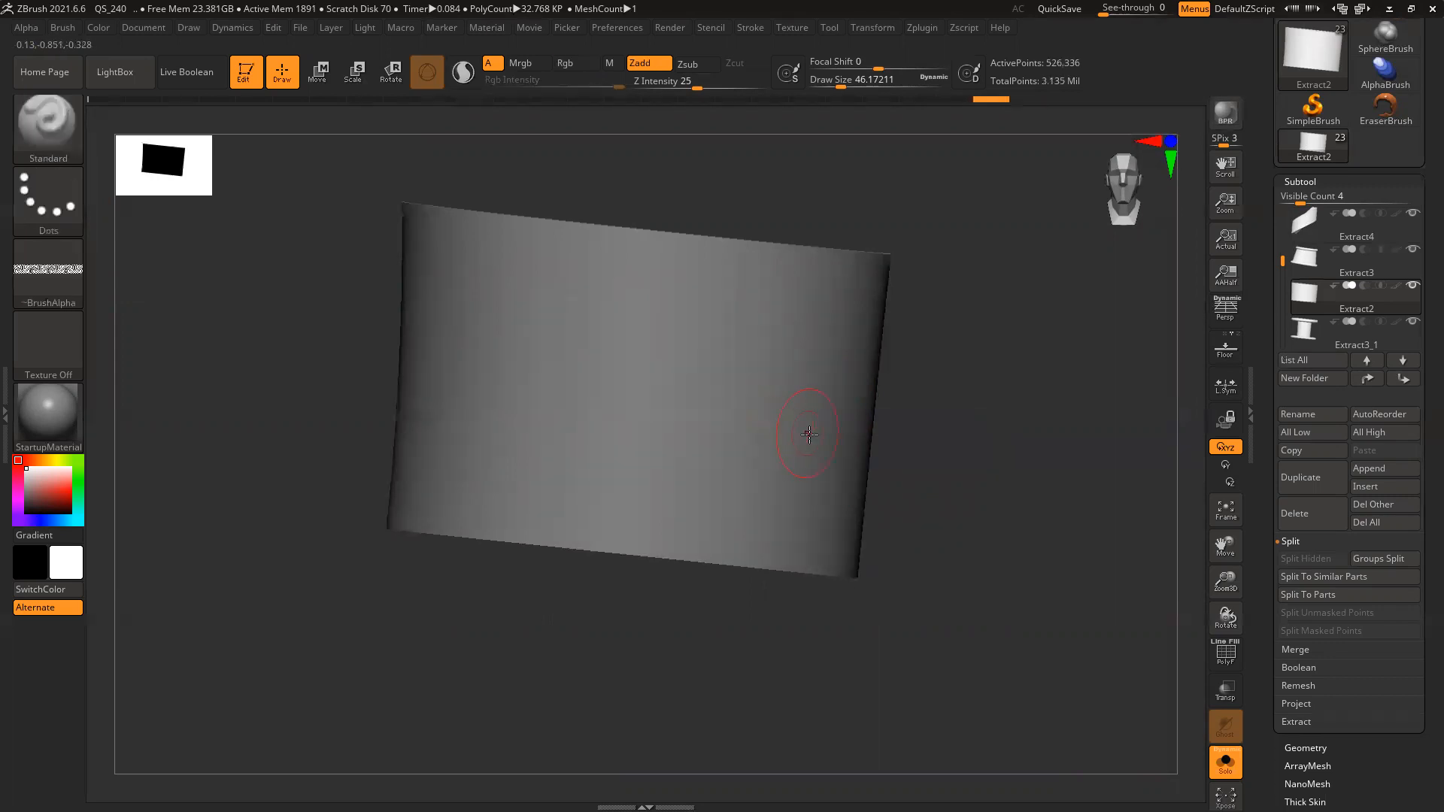
mouse_move(831, 422)
mouse_down()
mouse_move(586, 419)
mouse_move(508, 399)
mouse_up()
ctrl+right_click(632, 457)
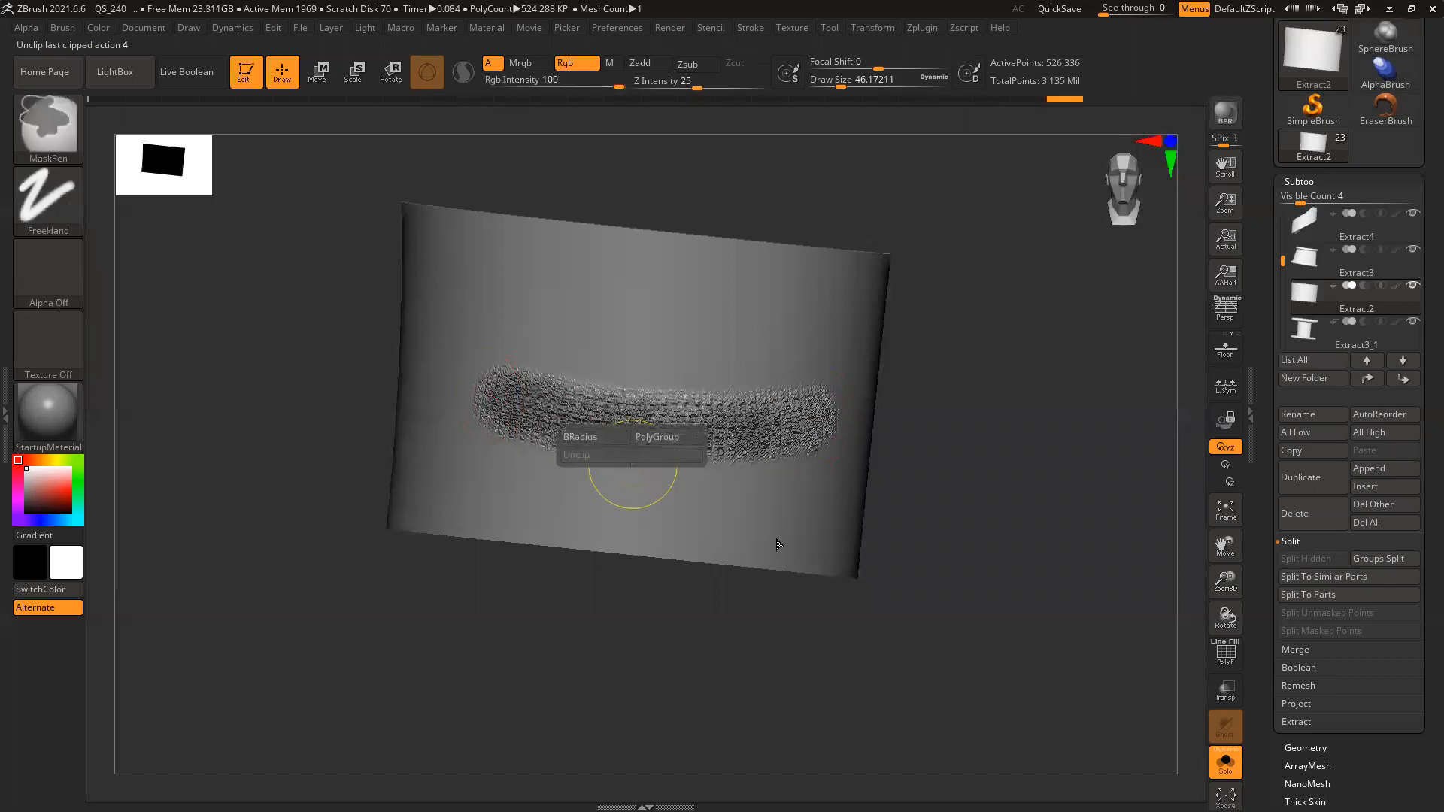
mouse_move(642, 406)
ctrl+right_down()
mouse_move(758, 534)
mouse_move(701, 510)
ctrl+right_up()
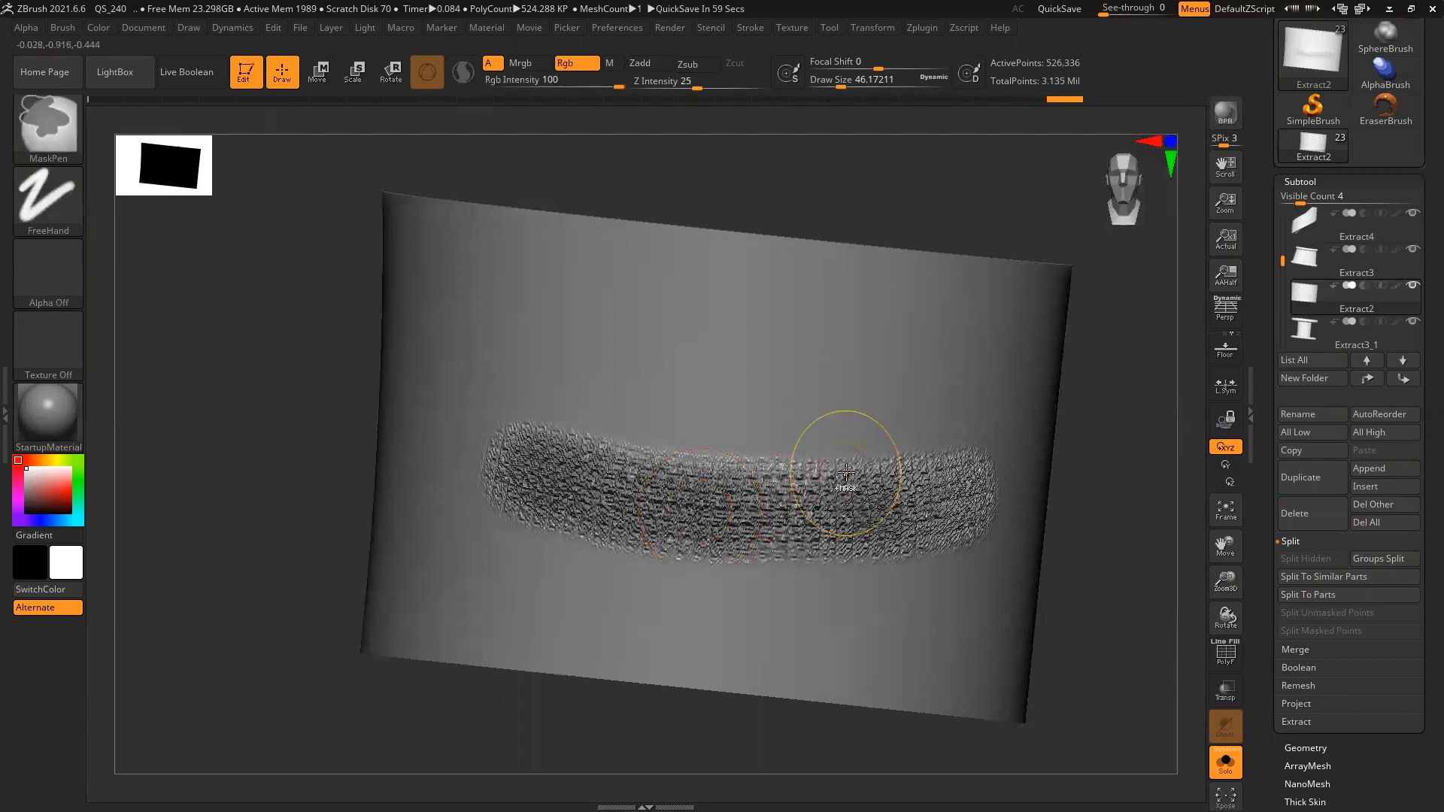
key(ctrl+z)
Turn on the Roll modifier for the Dots stroke
click(743, 29)
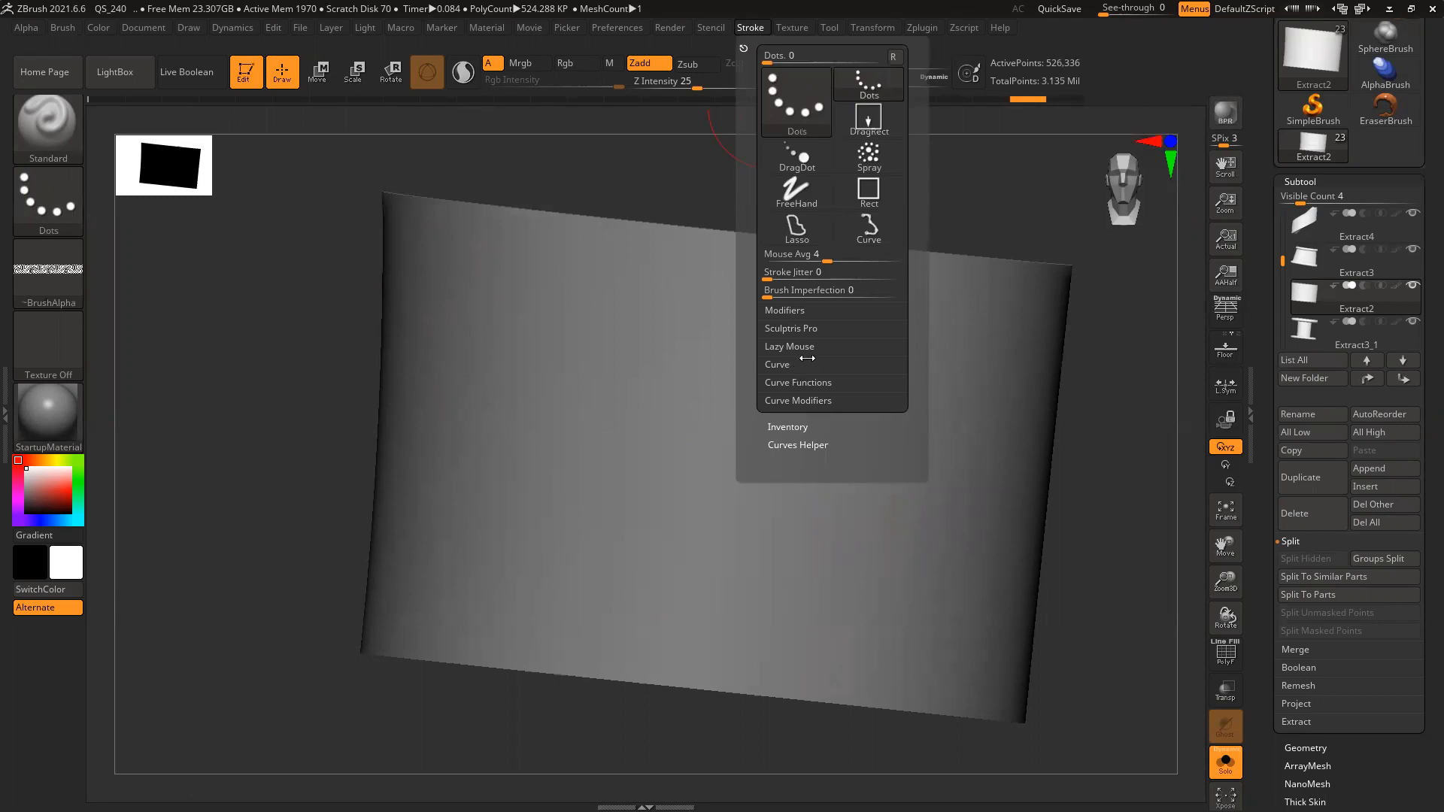
click(784, 311)
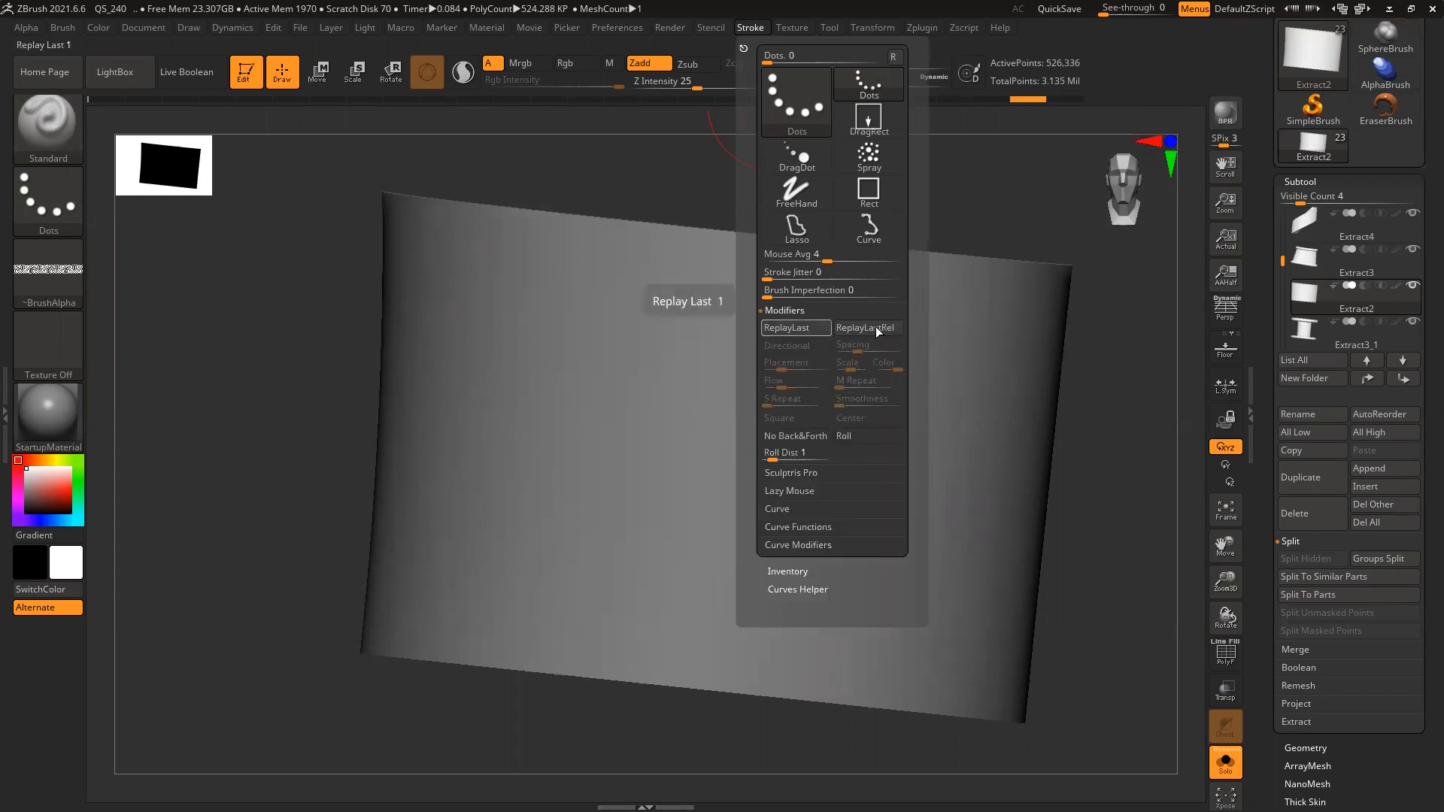
click(860, 437)
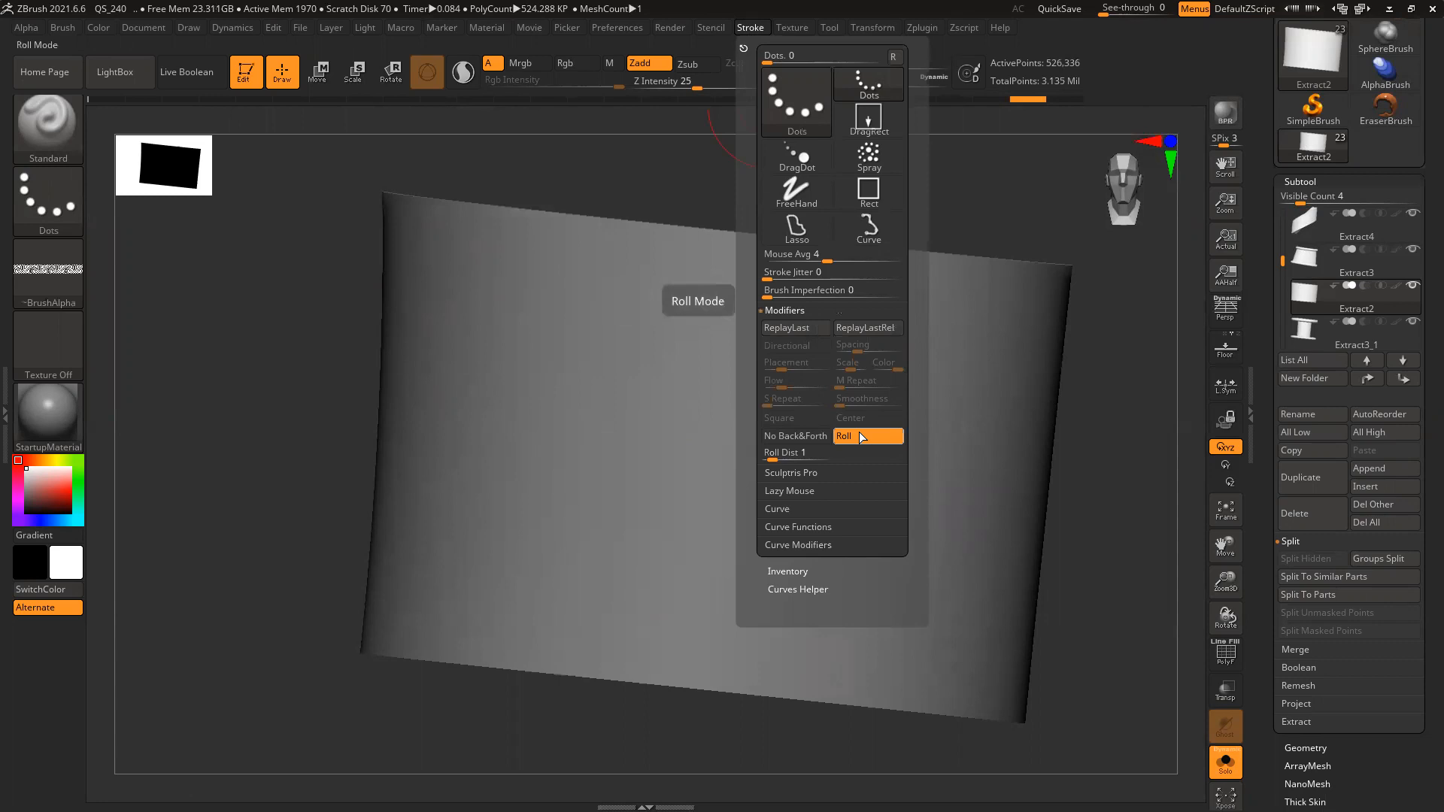
Try two rolled alpha strokes across the middle and lower part of the band and undo both
drag(507, 419, 880, 475)
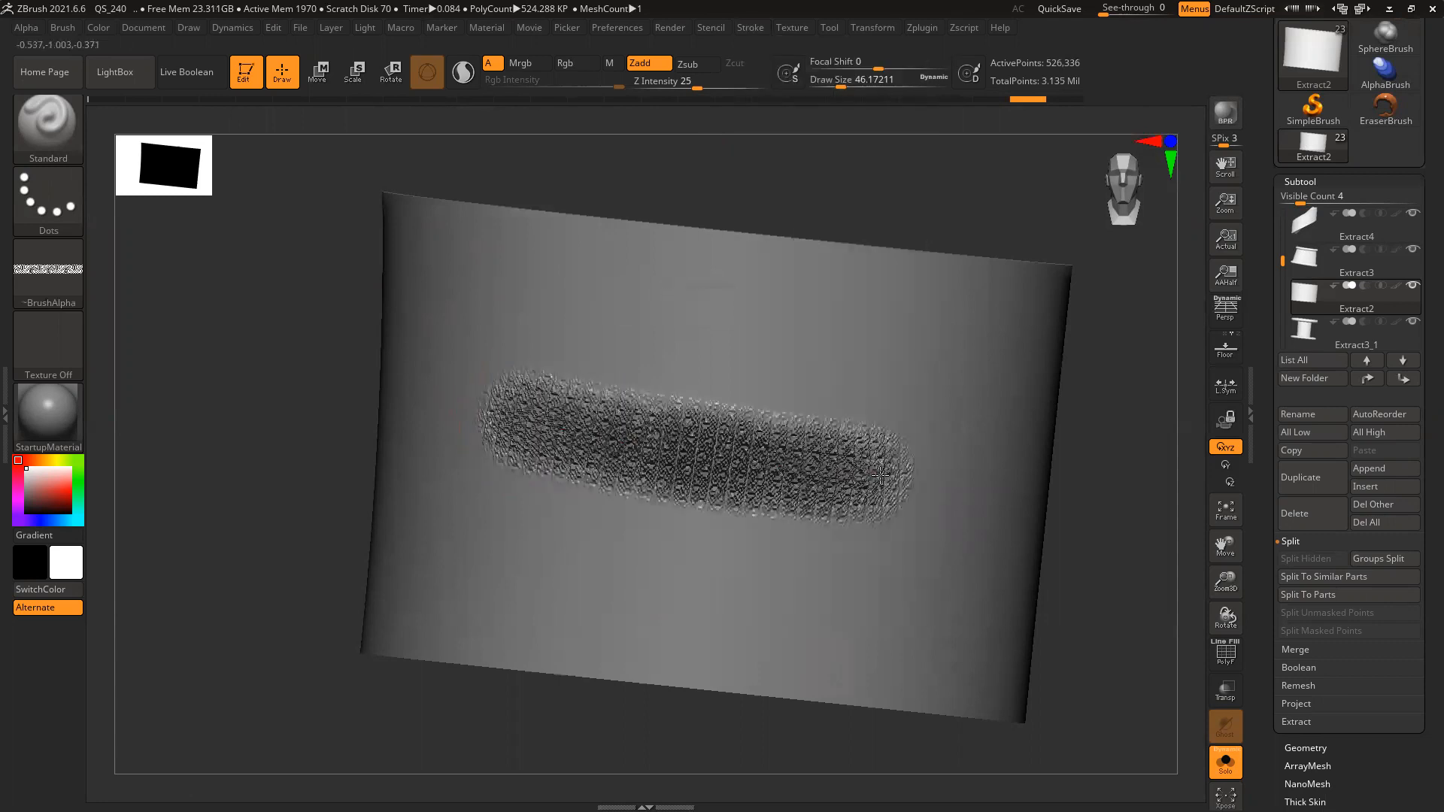
mouse_move(933, 580)
mouse_down()
mouse_move(724, 599)
mouse_move(485, 595)
mouse_up()
key(ctrl)
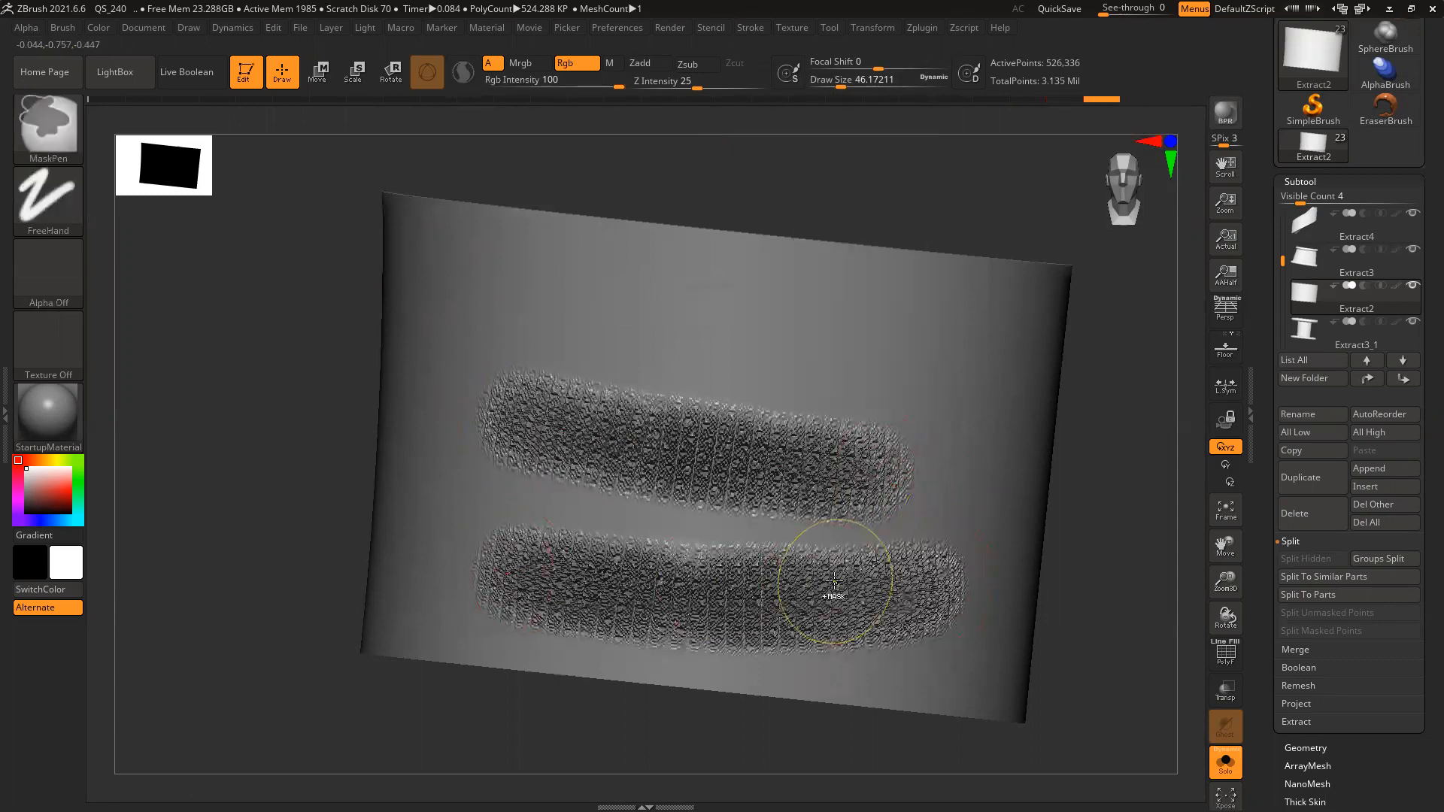
key(ctrl+z)
key(ctrl+z)
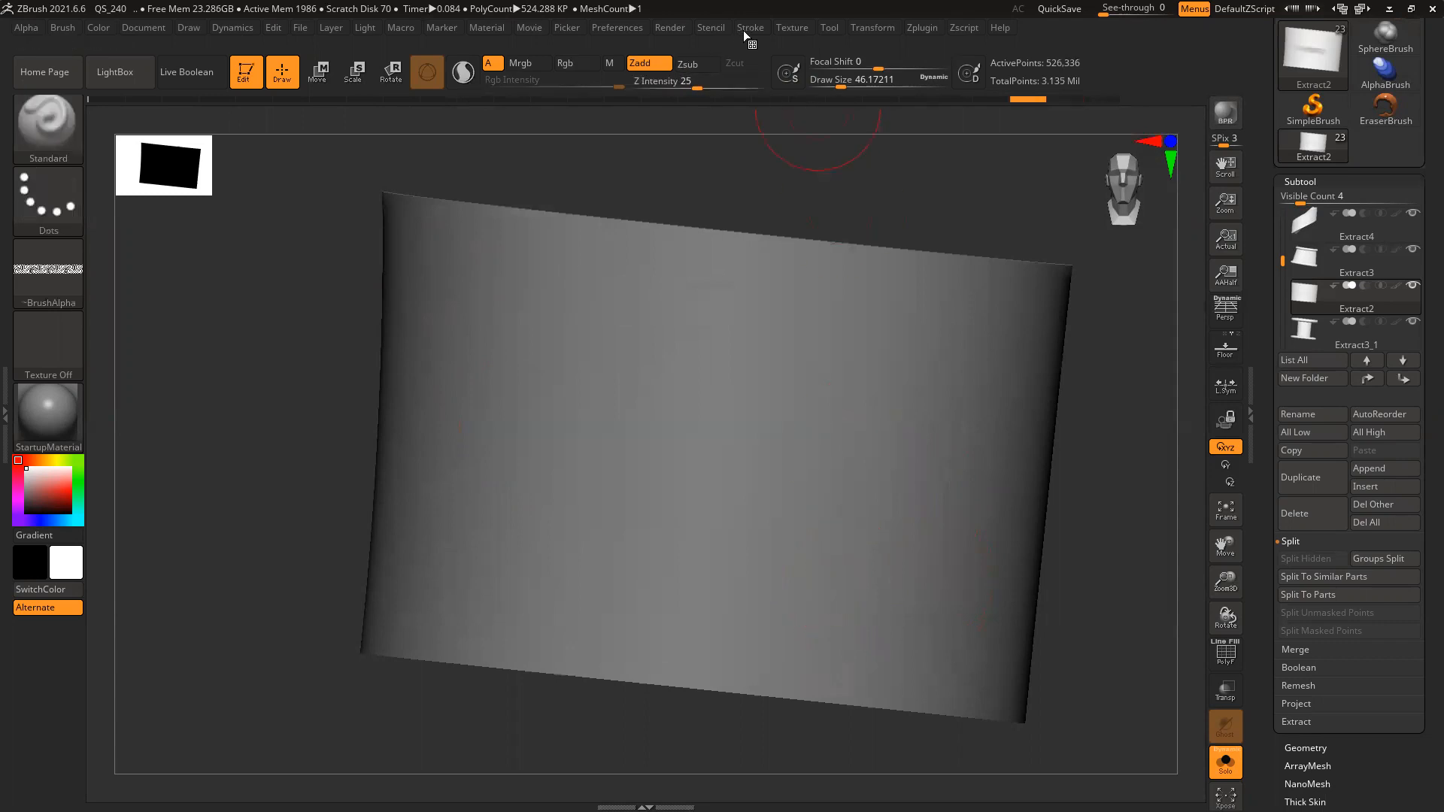
Change the stroke's Roll Dist, try a stroke across the band, and undo it
click(750, 29)
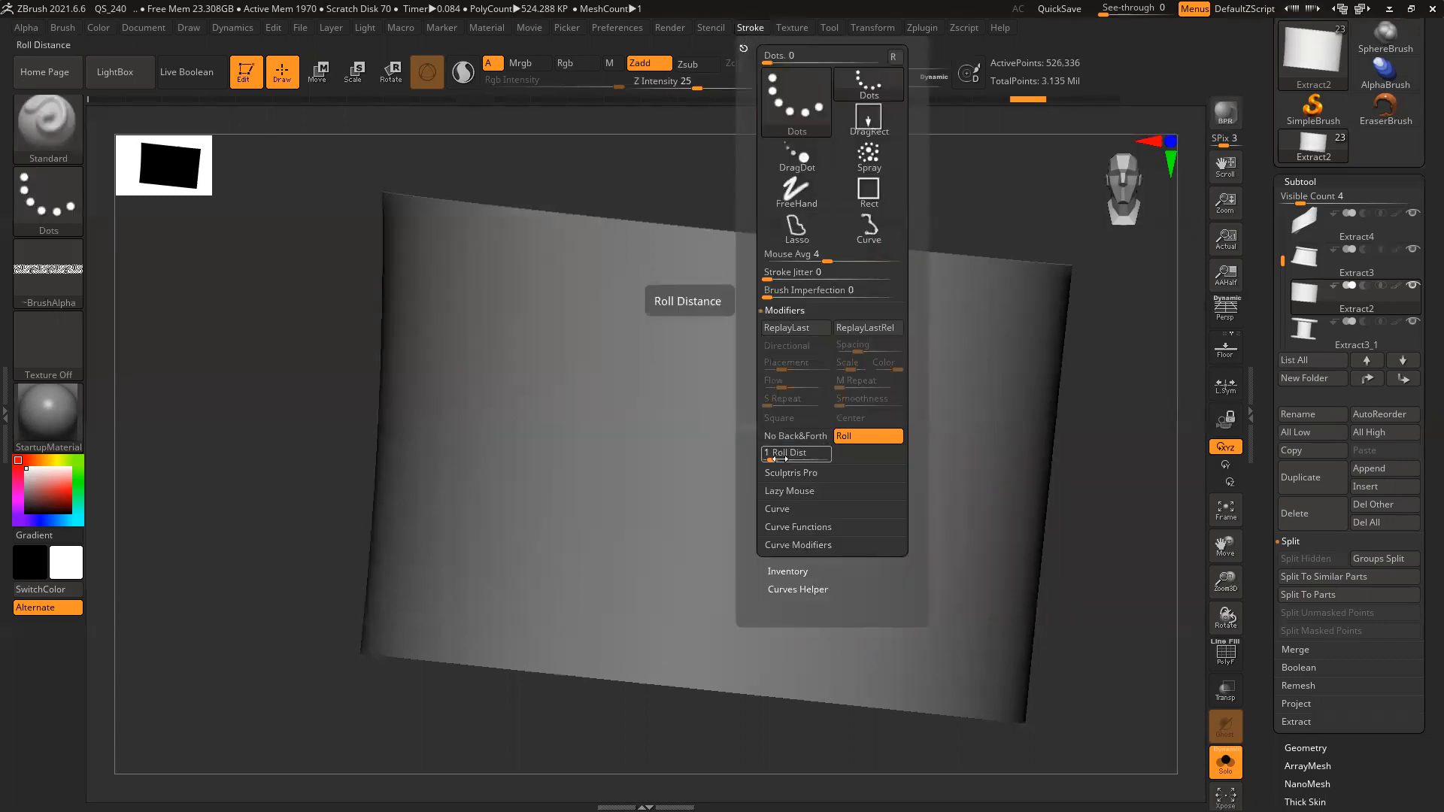
drag(518, 425, 948, 488)
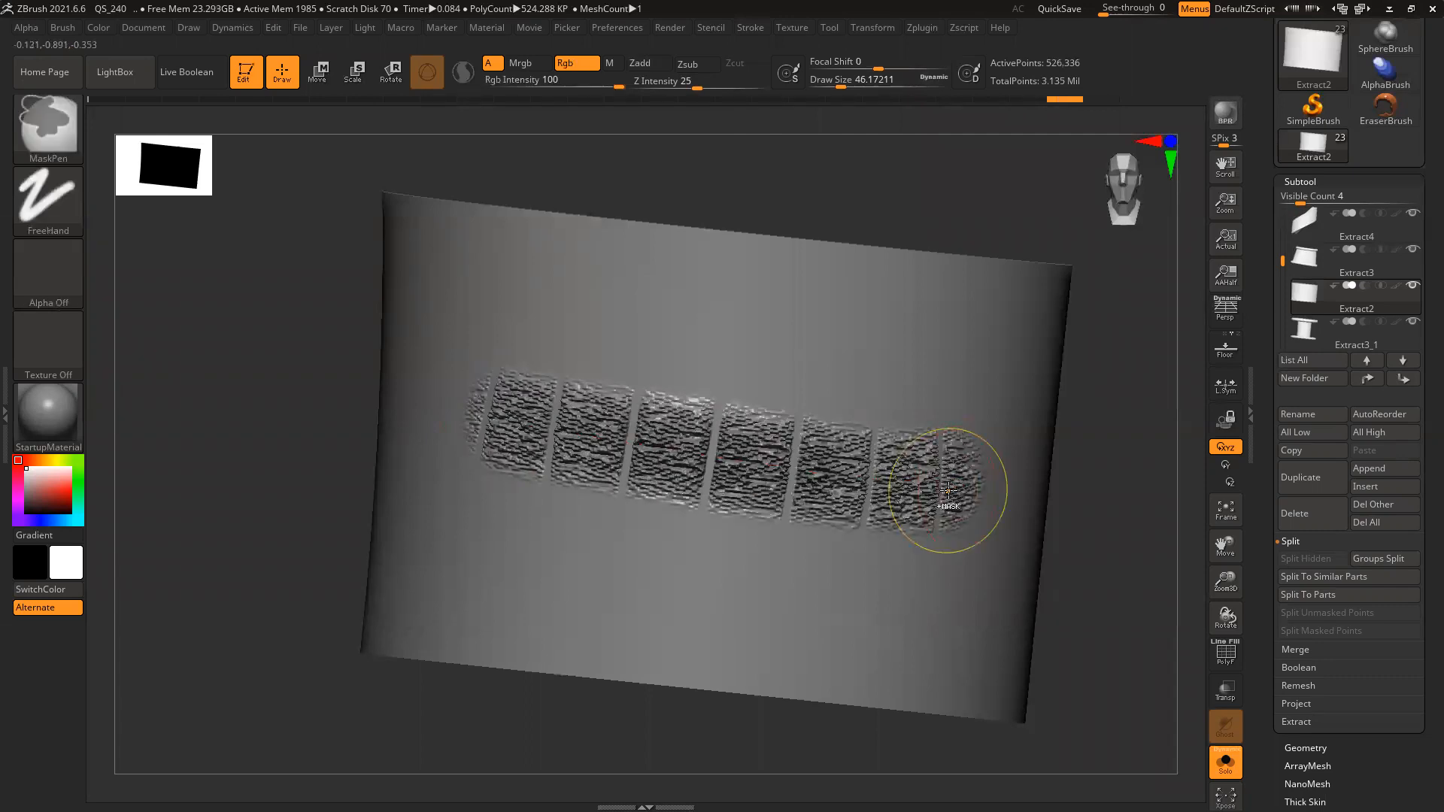
key(ctrl+z)
Set Roll Dist to 1, enable No Back&Forth, try another stroke across the band, and undo it
click(792, 28)
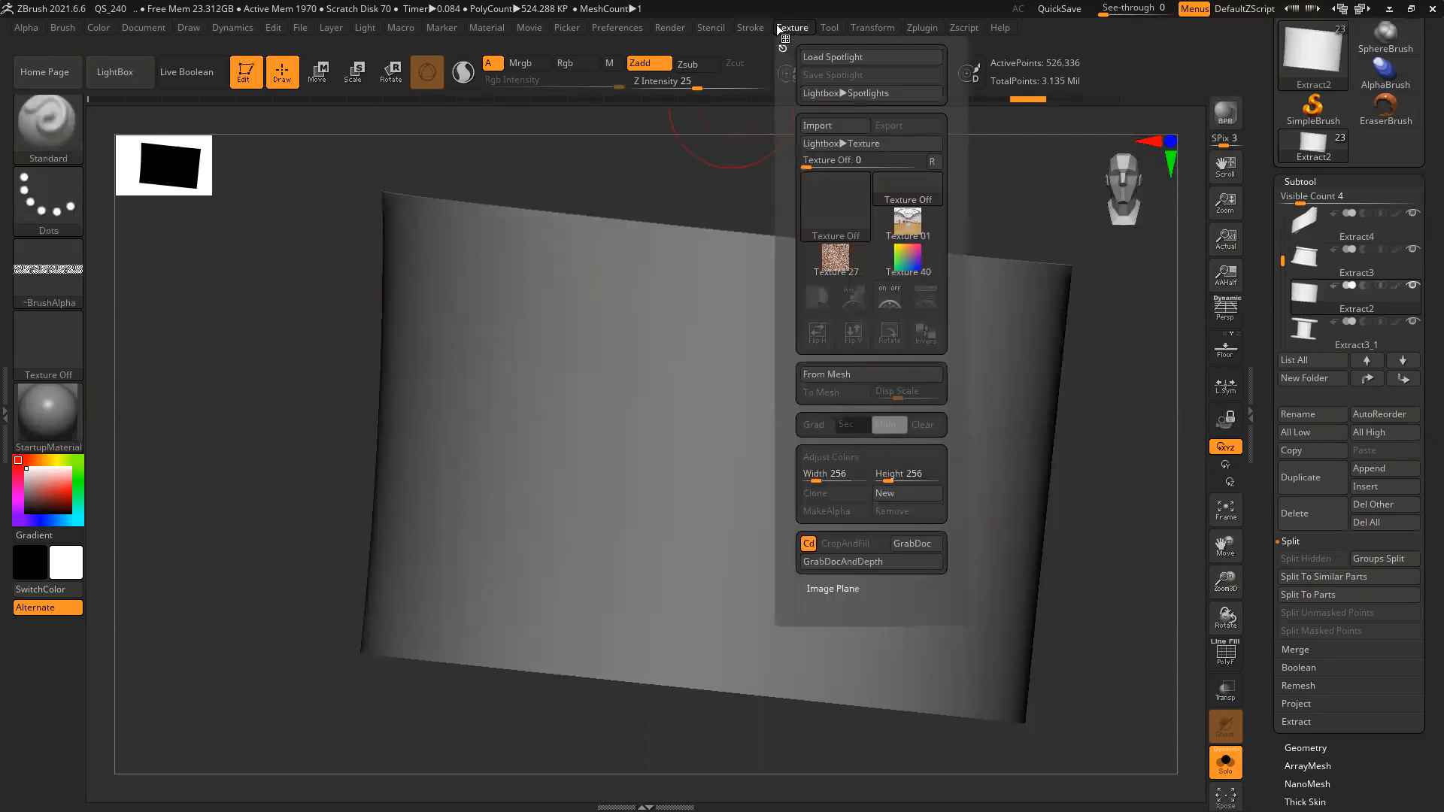
click(750, 27)
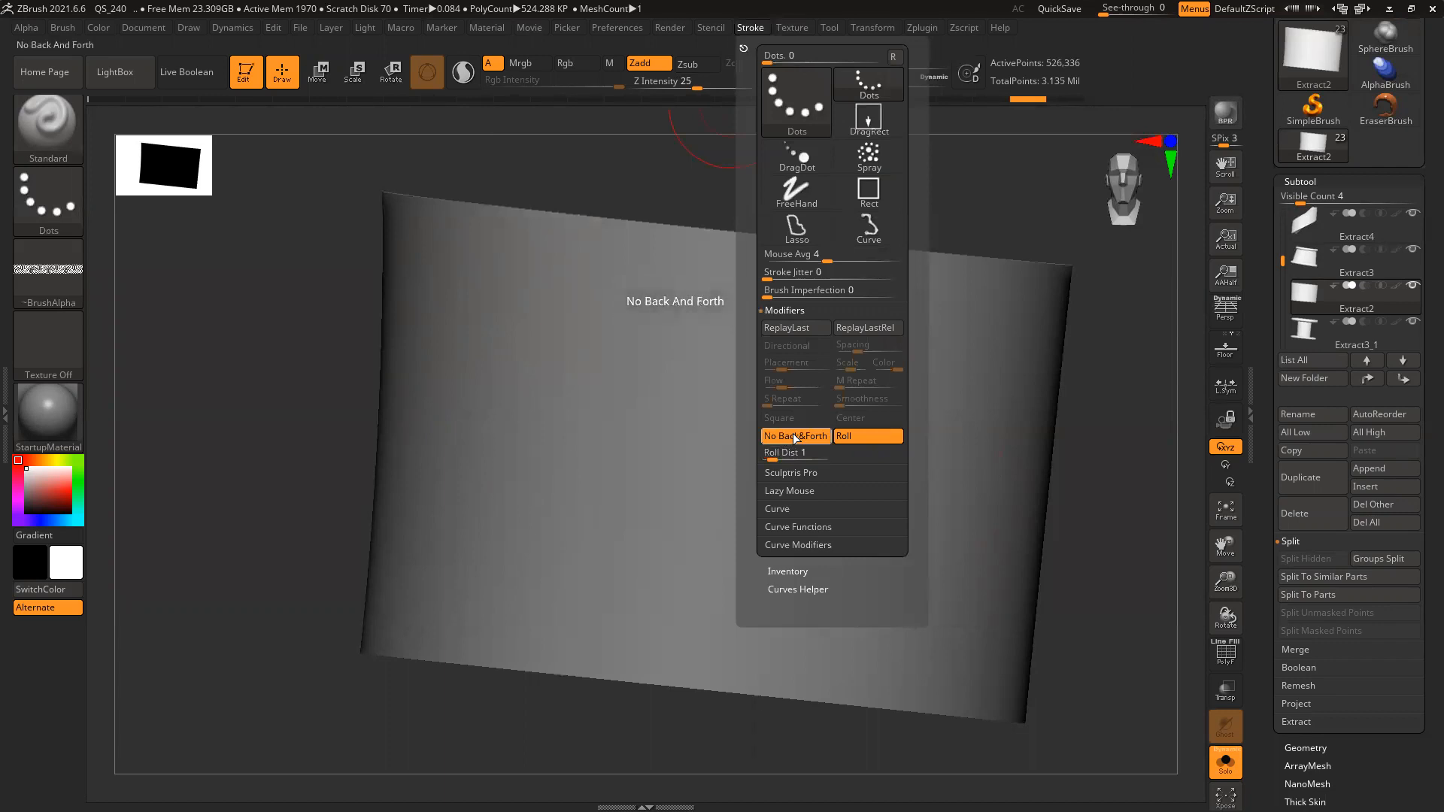
mouse_move(506, 461)
mouse_down()
mouse_move(874, 519)
mouse_move(874, 443)
mouse_up()
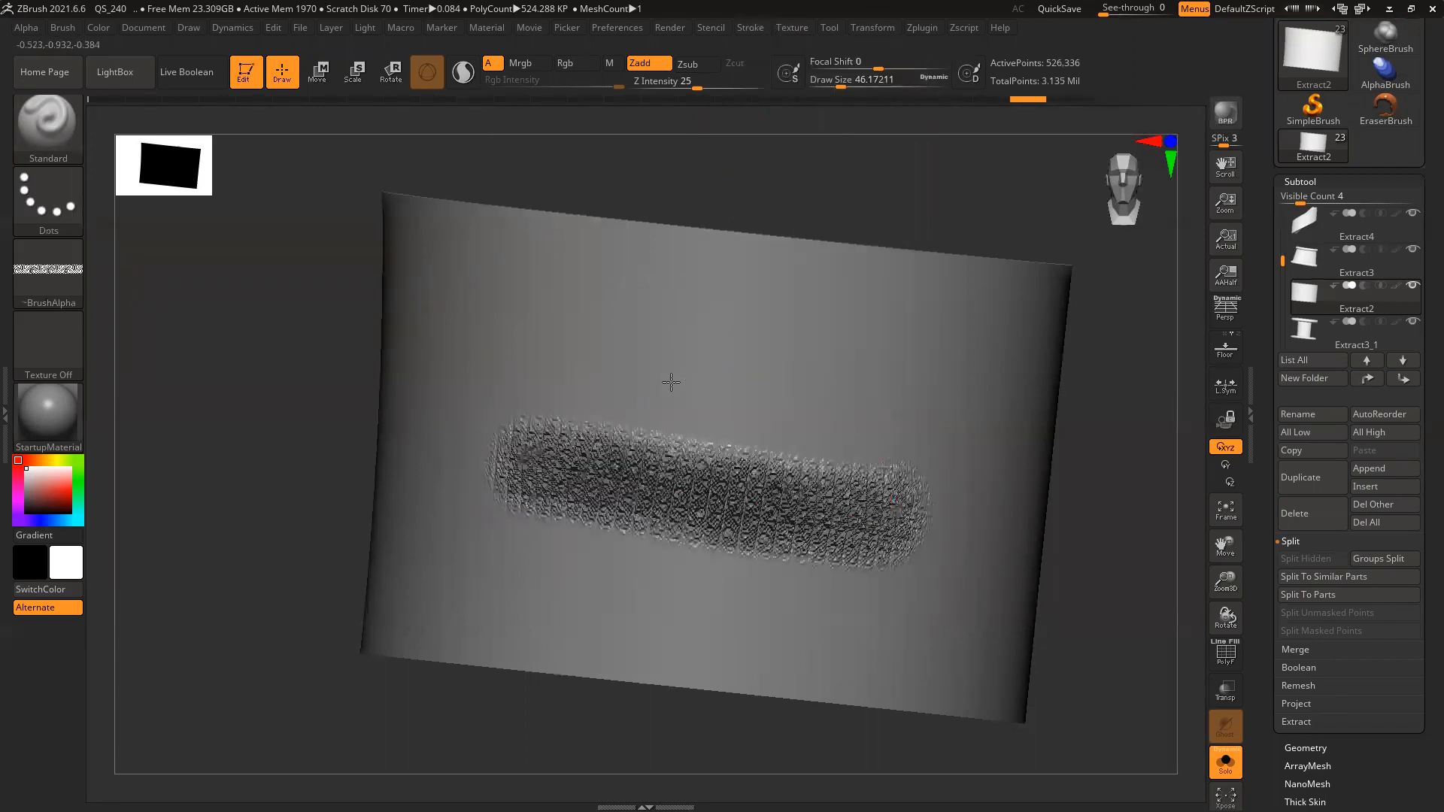
key(ctrl+z)
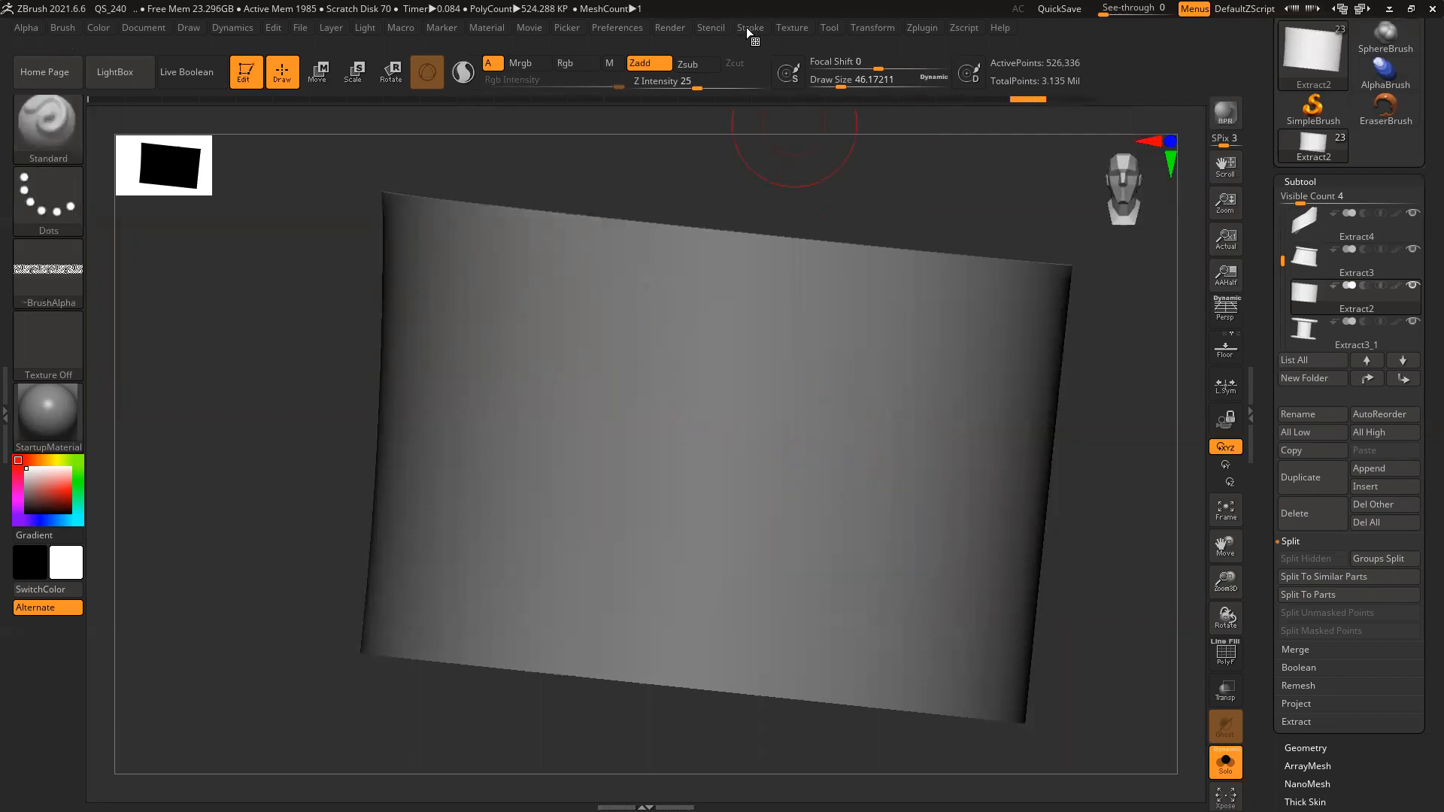
Turn off No Back&Forth, try repeating the last stroke on the band with ReplayLastRel, and undo the result
click(749, 30)
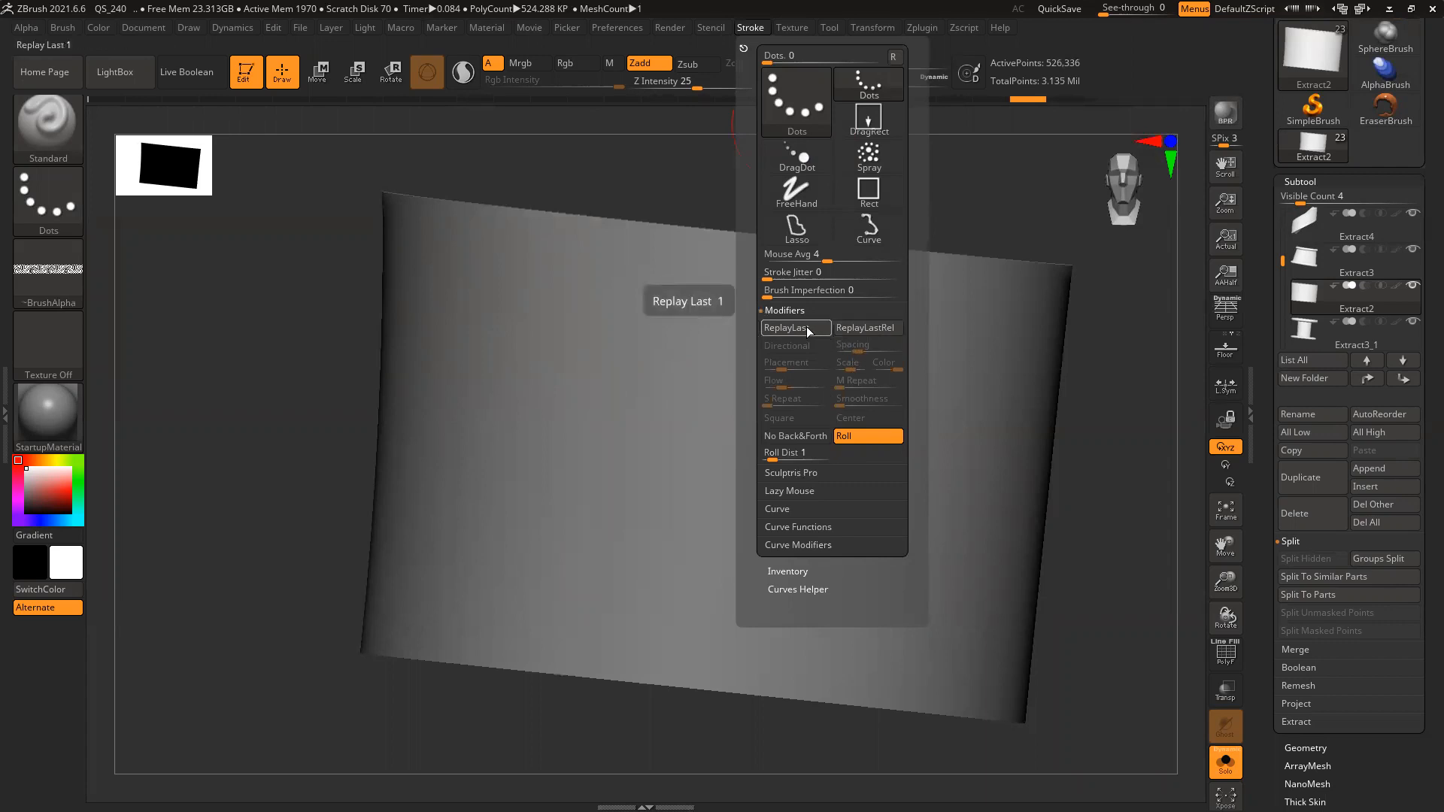
click(874, 328)
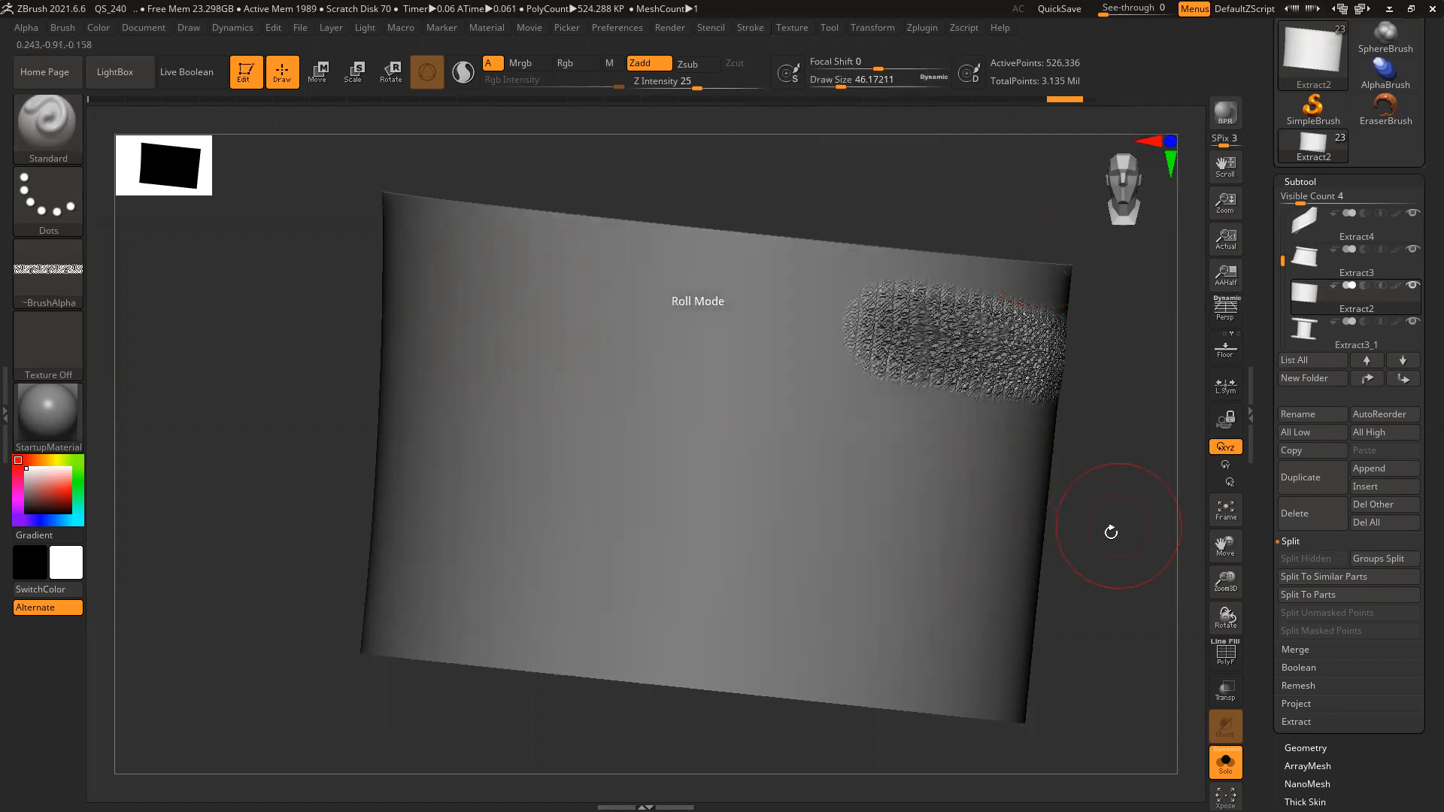
key(ctrl+z)
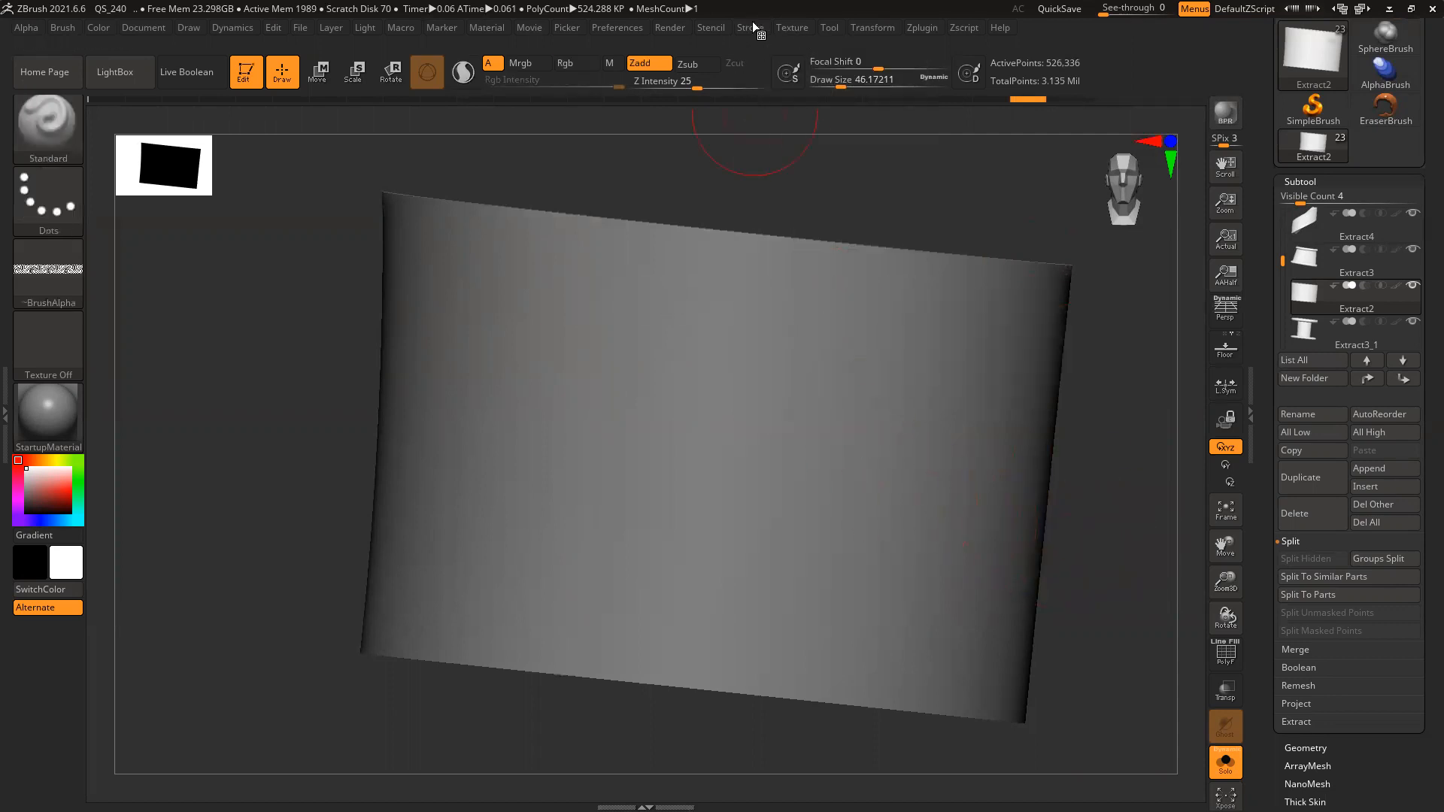
Try one more stroke with only Roll enabled across the band and undo it
click(750, 28)
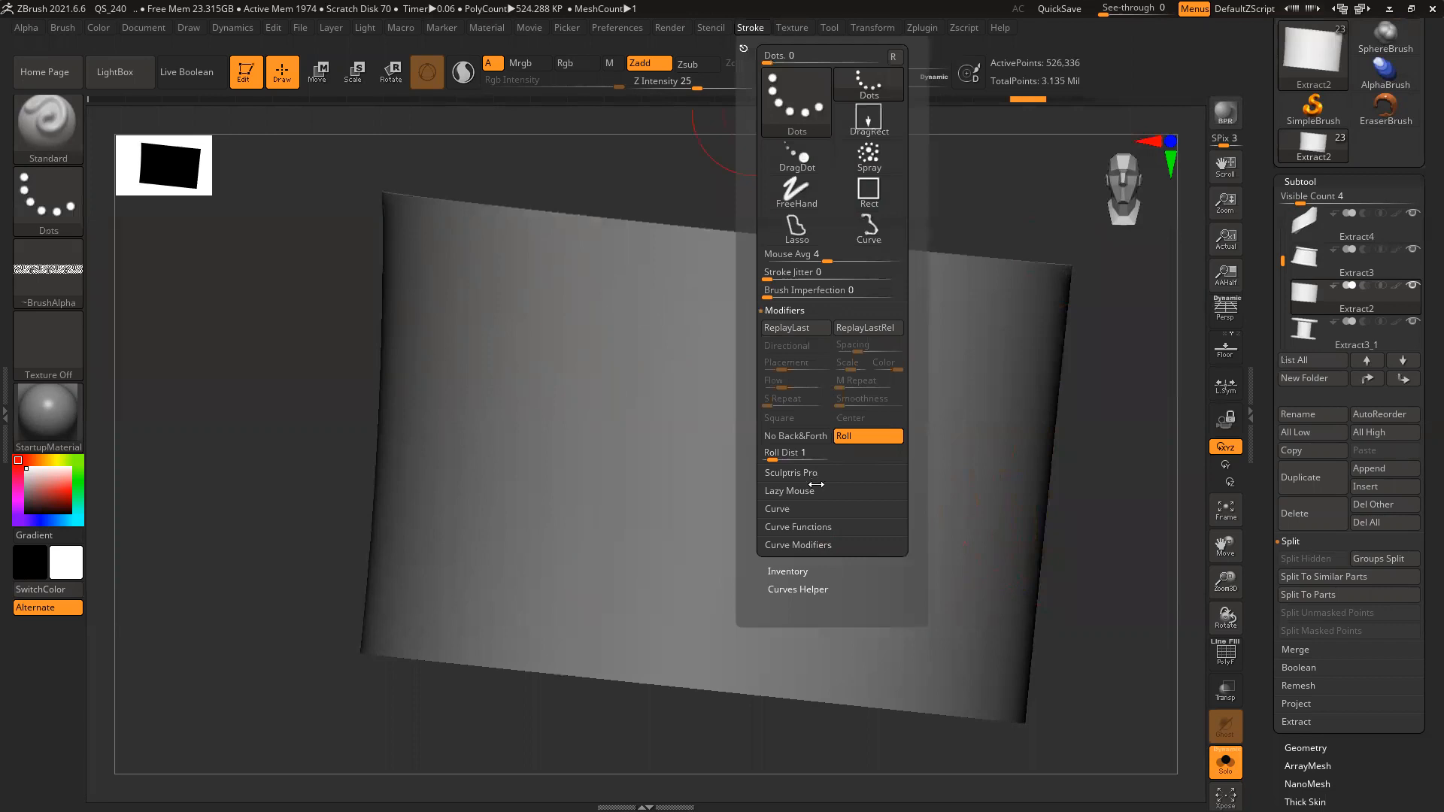
drag(567, 417, 1001, 461)
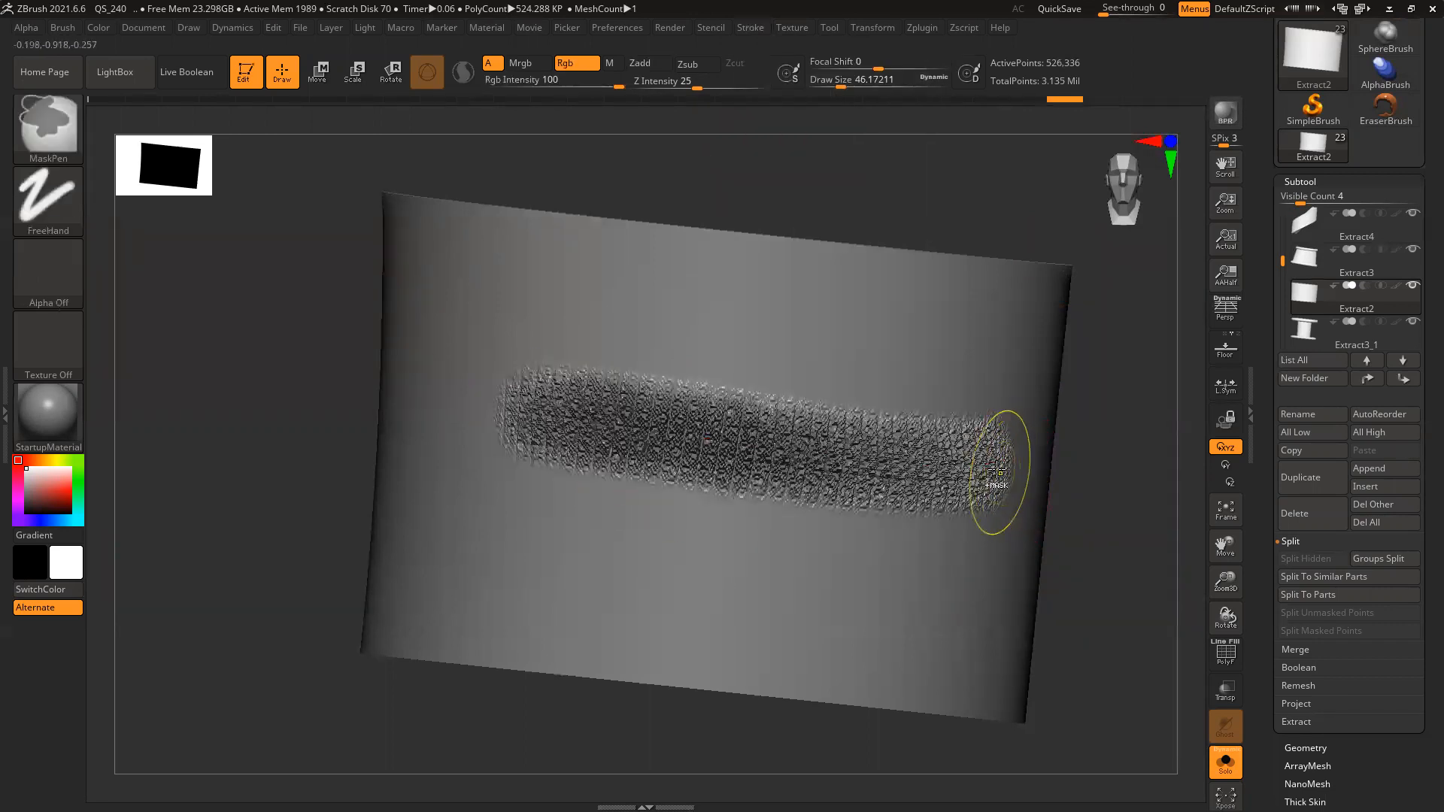
key(ctrl+z)
key(ctrl+z)
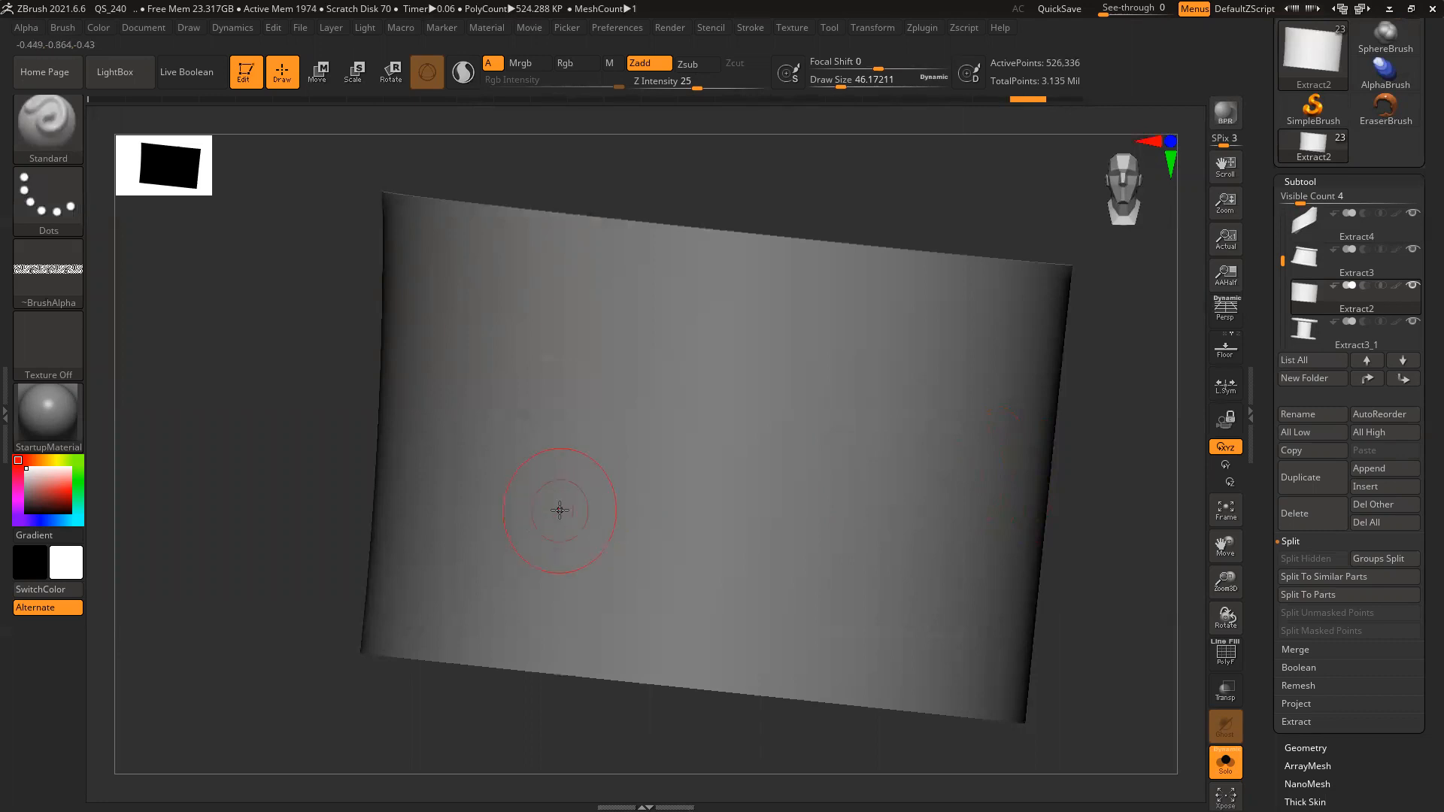
Lower the band to its lowest subdivision level and unwrap its UVs in UV Master with Symmetry enabled
mouse_move(38, 284)
ctrl+right_drag(938, 521, 871, 495)
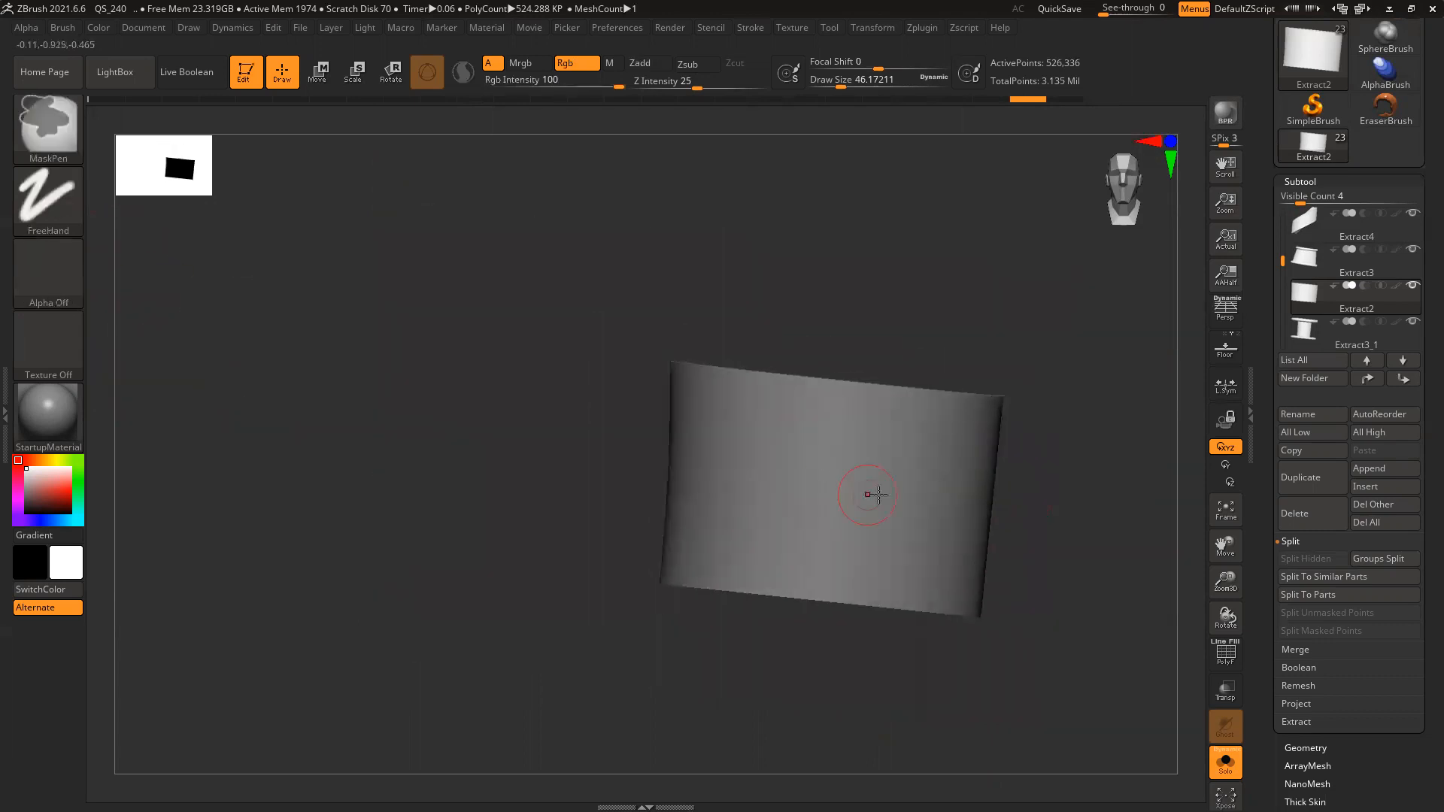
key(shift+d)
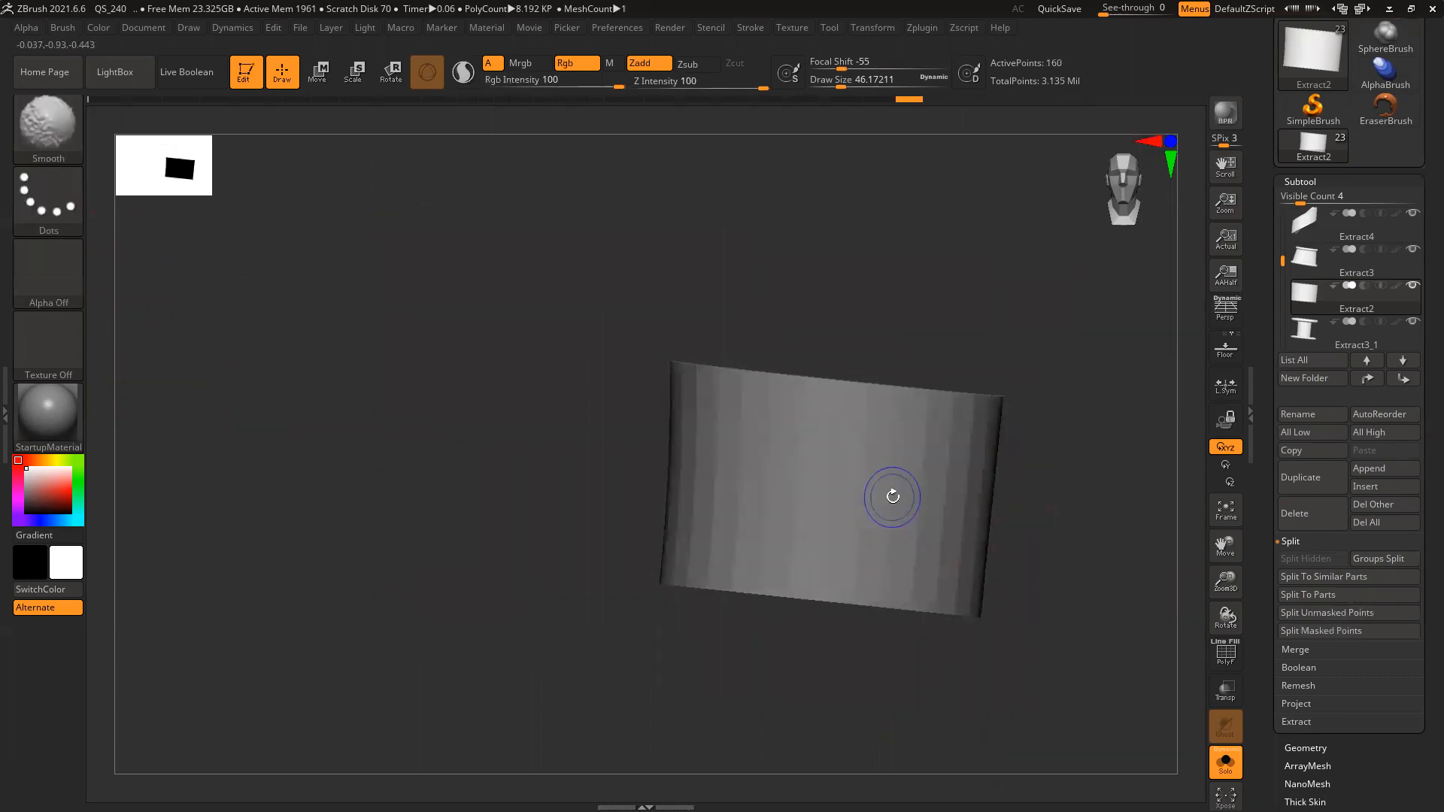
alt+right_drag(1076, 522, 948, 504)
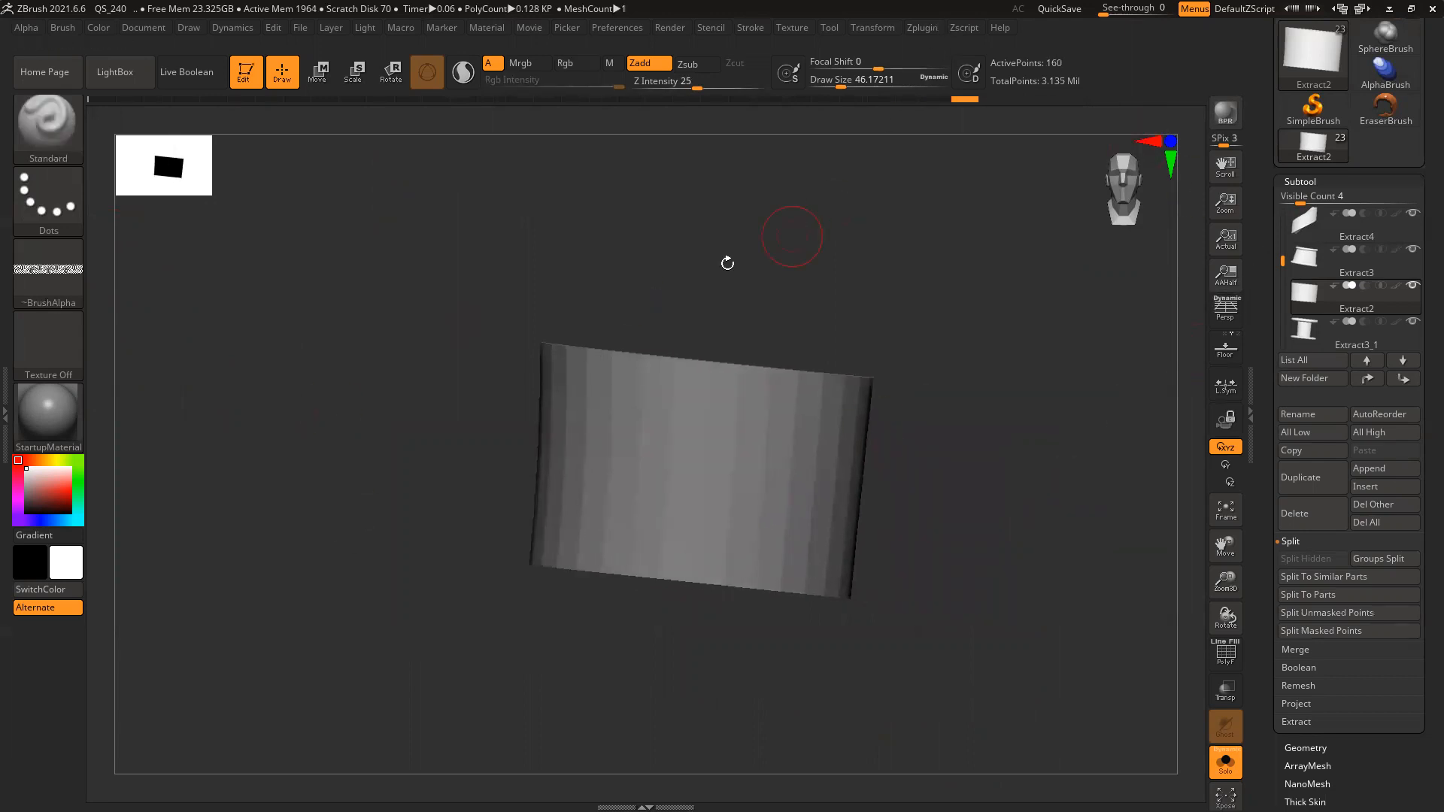
click(923, 27)
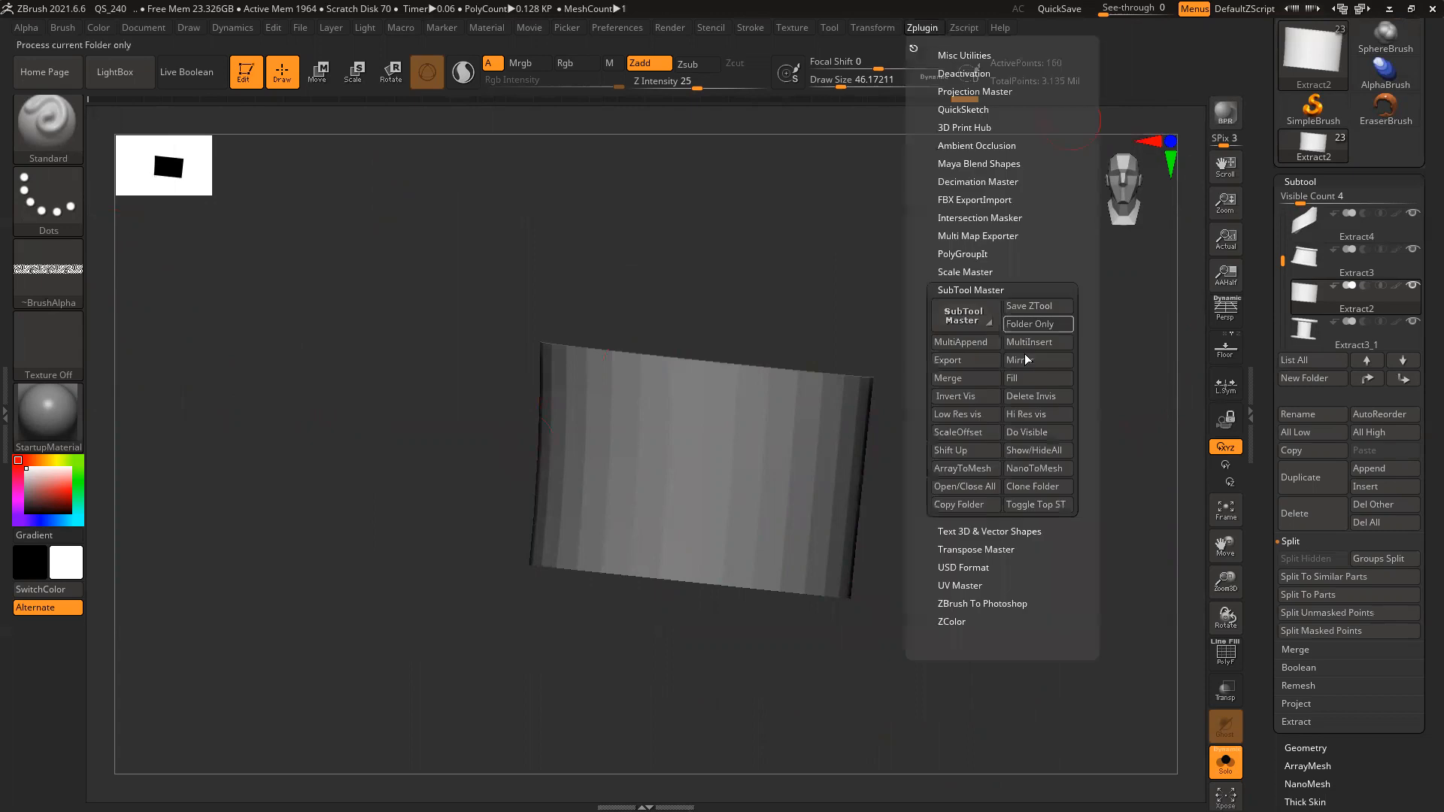
click(960, 586)
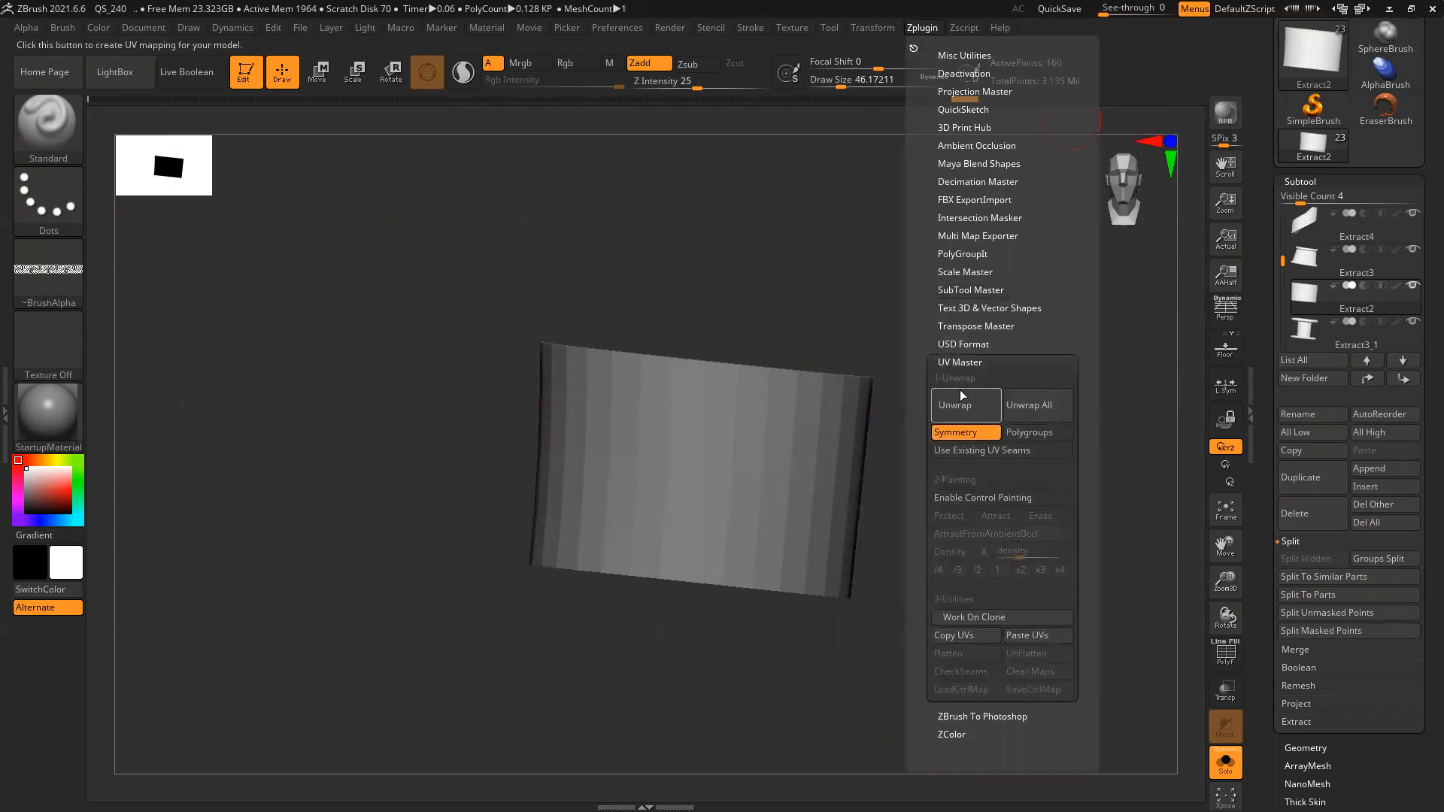
click(971, 413)
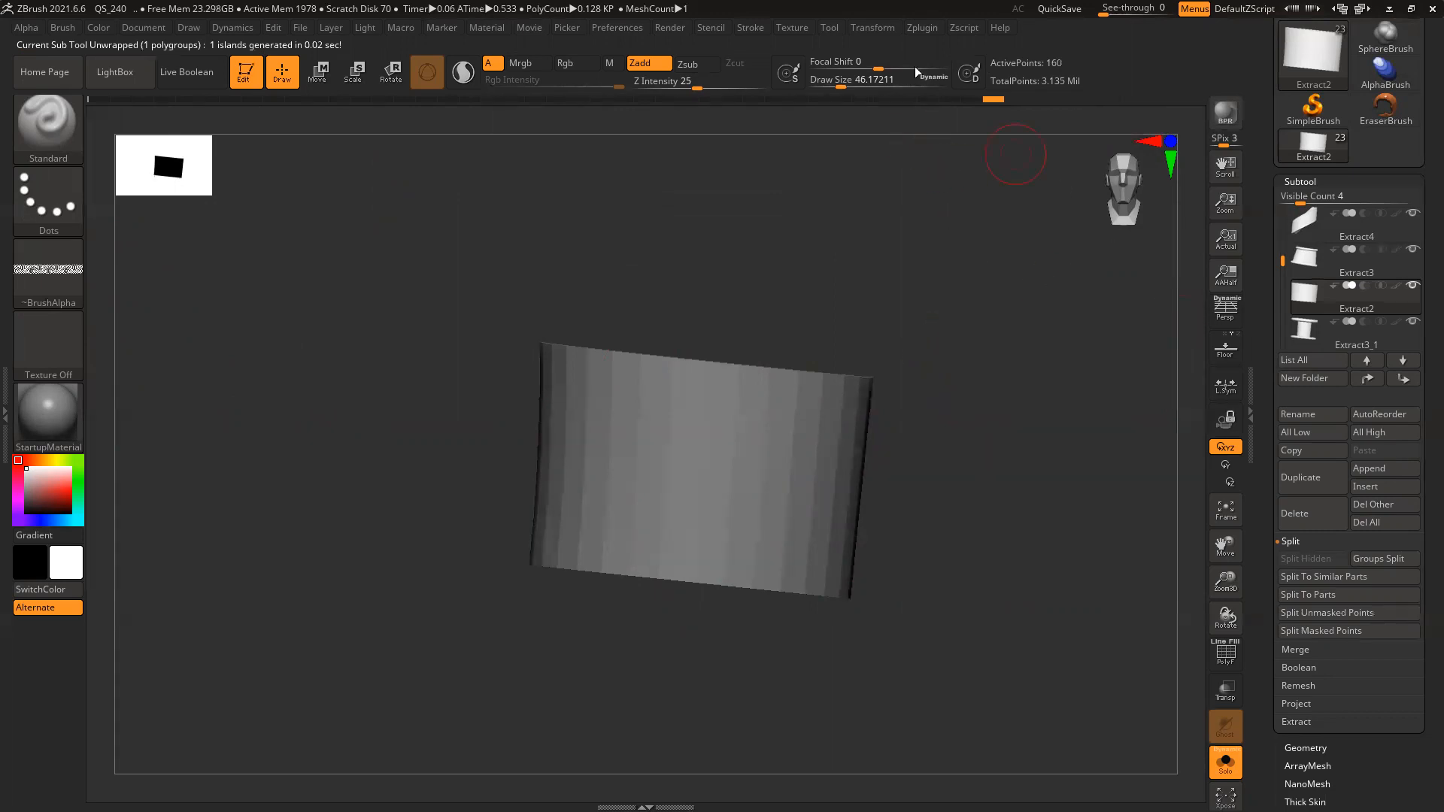
Export the unwrapped band to the Desktop in OBJ format under the file name ring
drag(1260, 105, 1267, 185)
click(1382, 107)
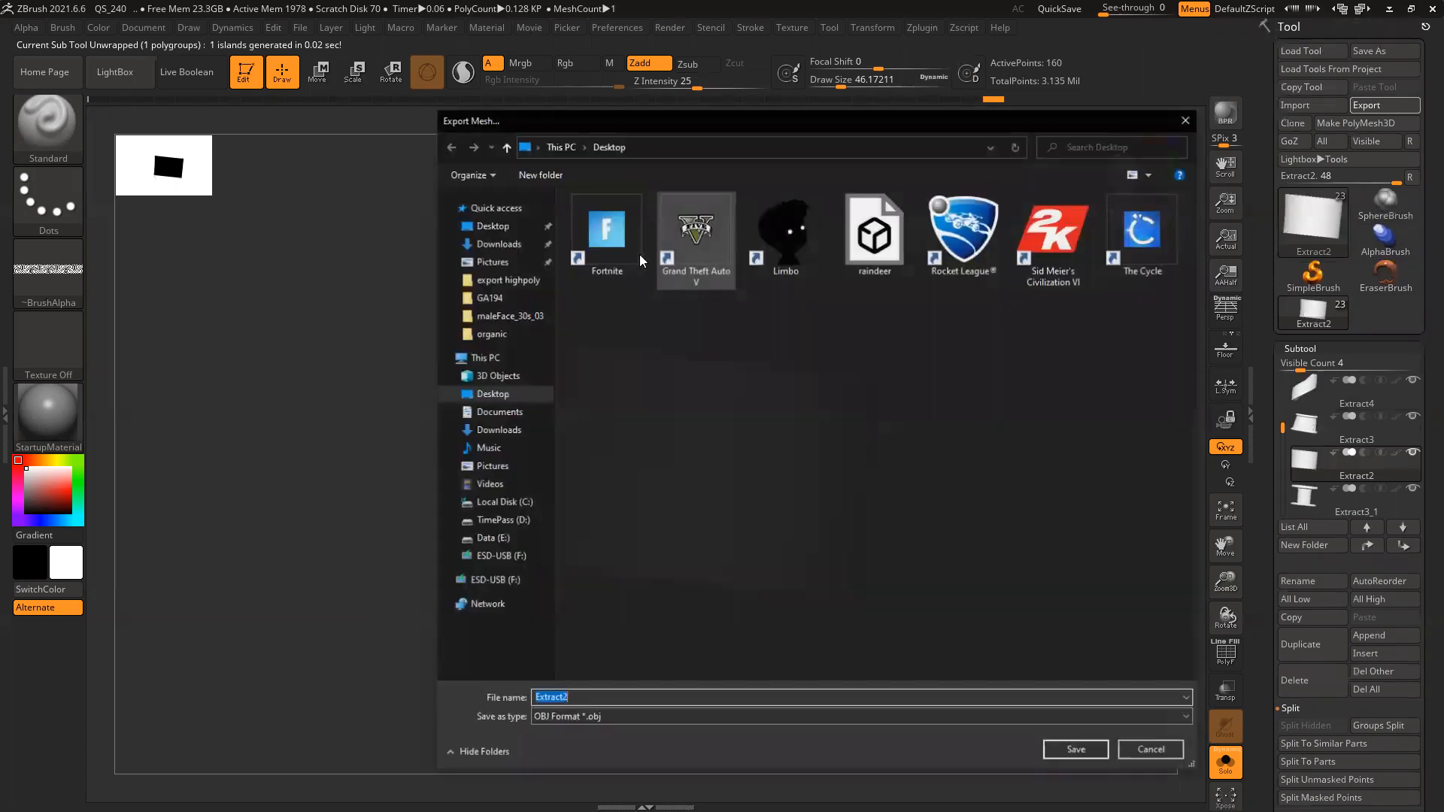
text(ring)
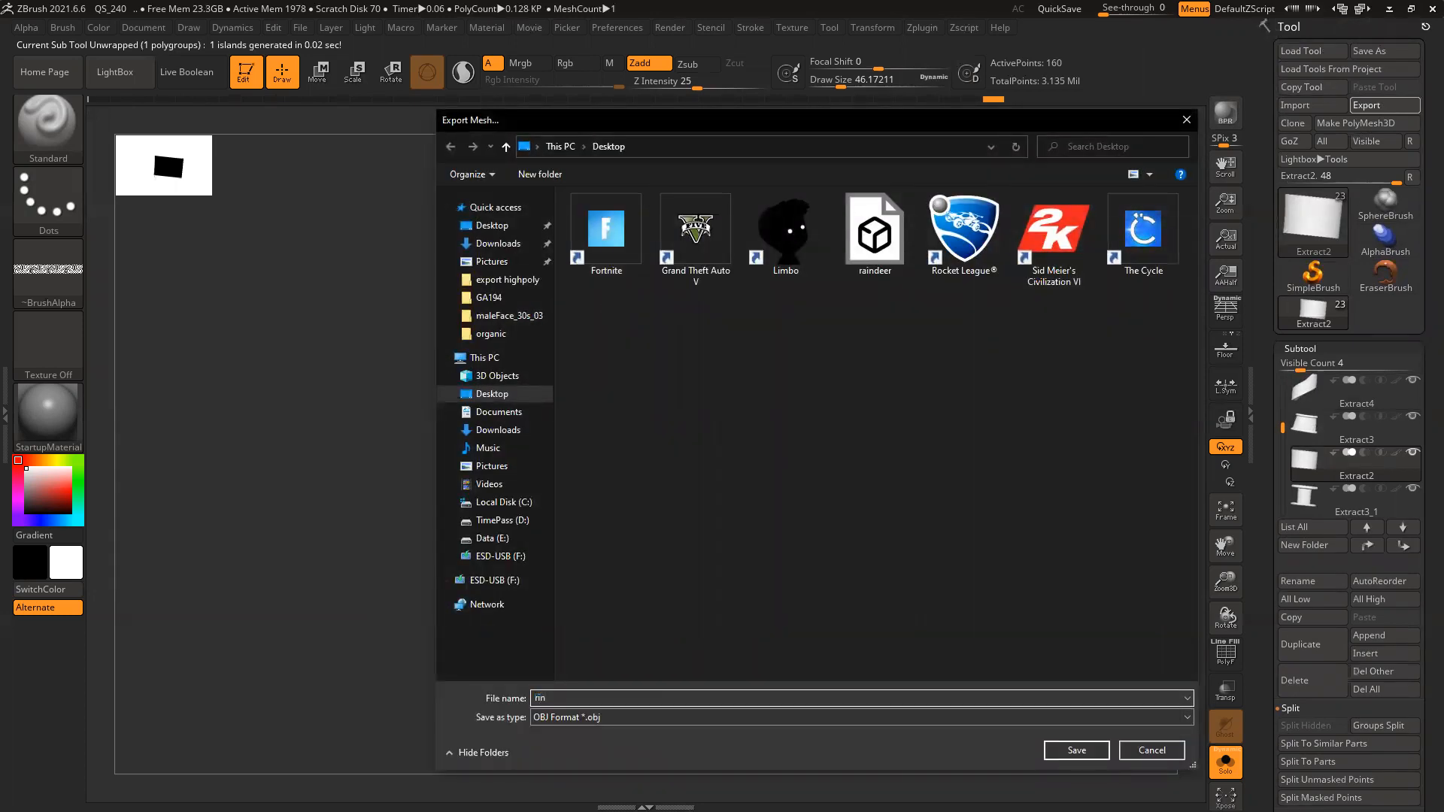
click(1083, 750)
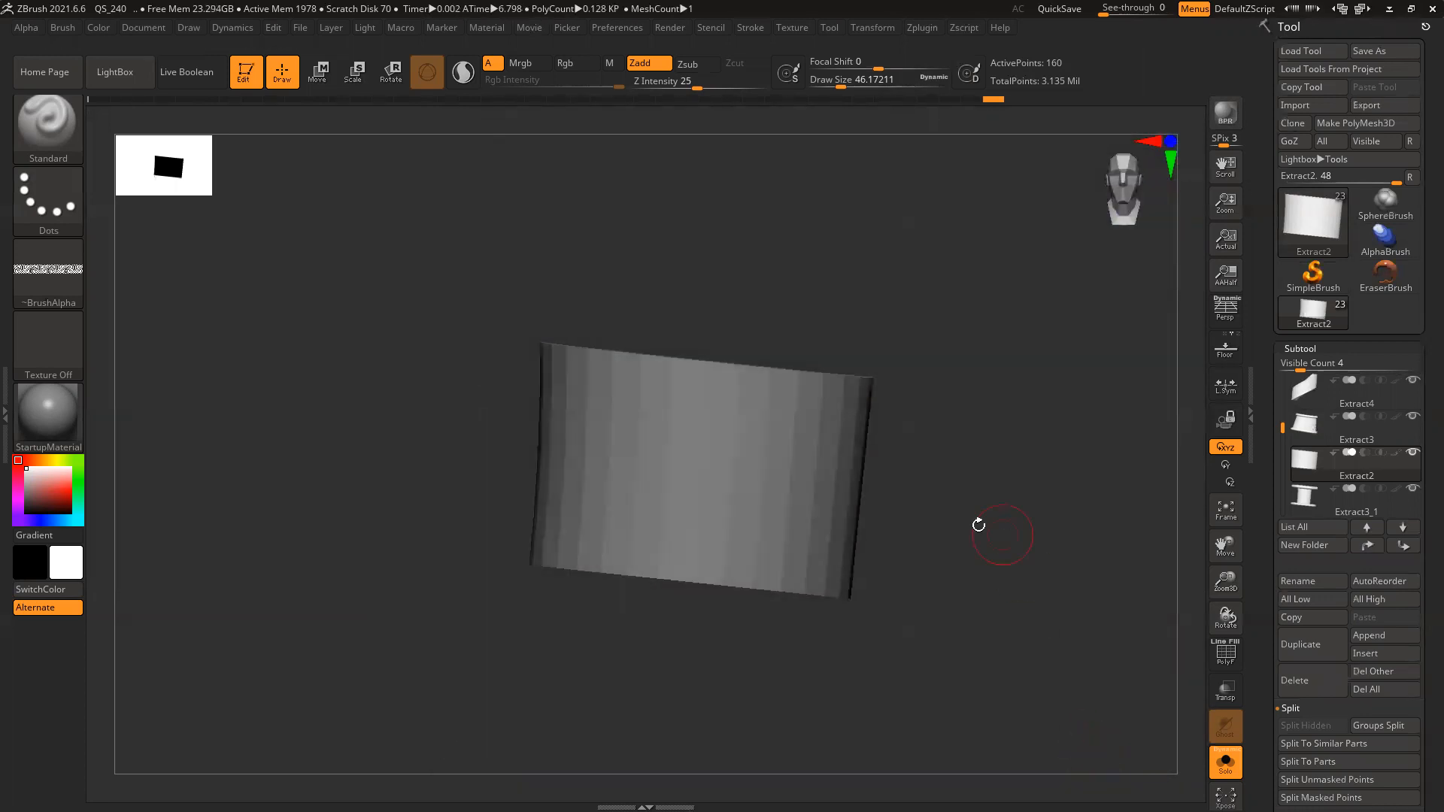
Switch to 3ds Max 2022 by launching it from the desktop and dismiss its welcome screen
click(1388, 10)
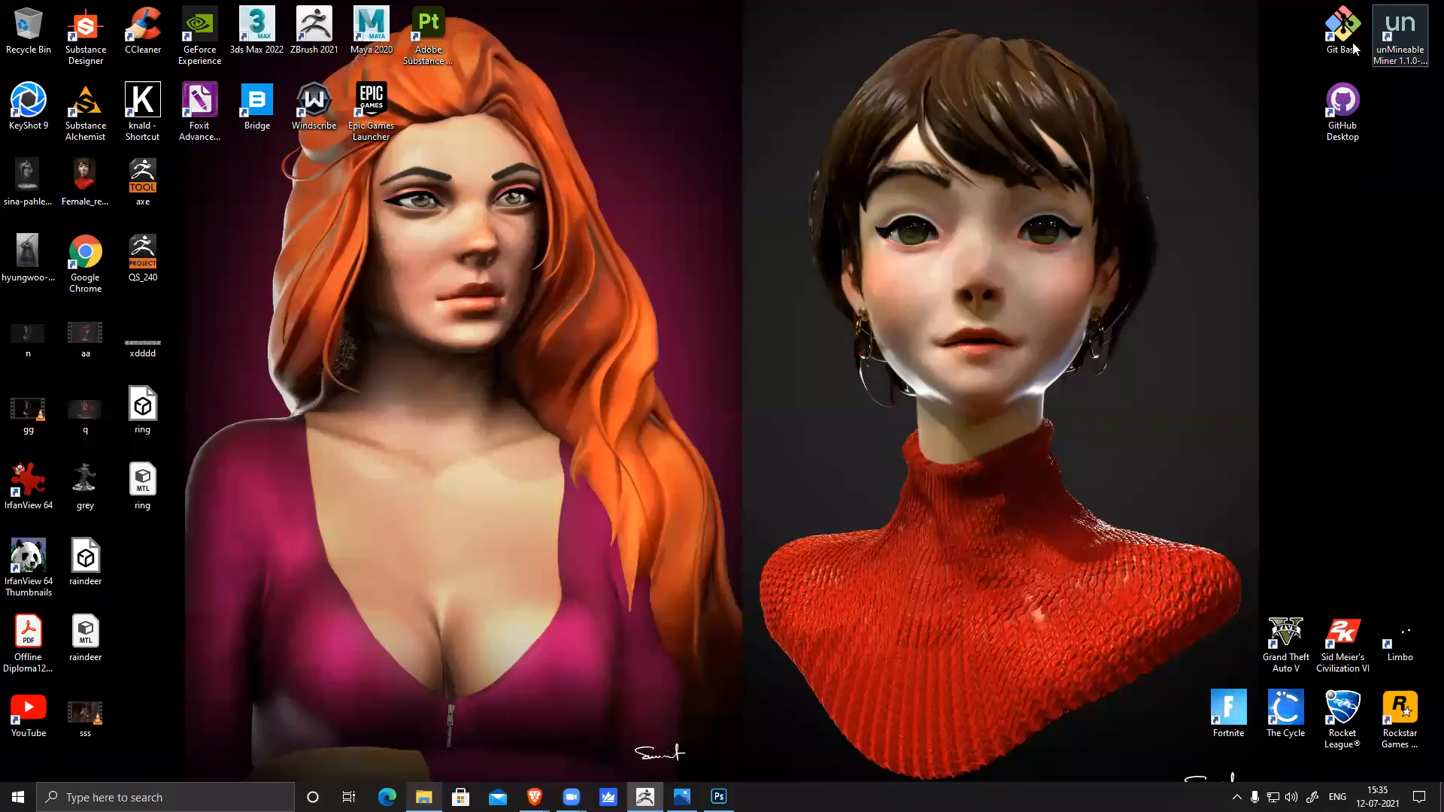
double_click(262, 43)
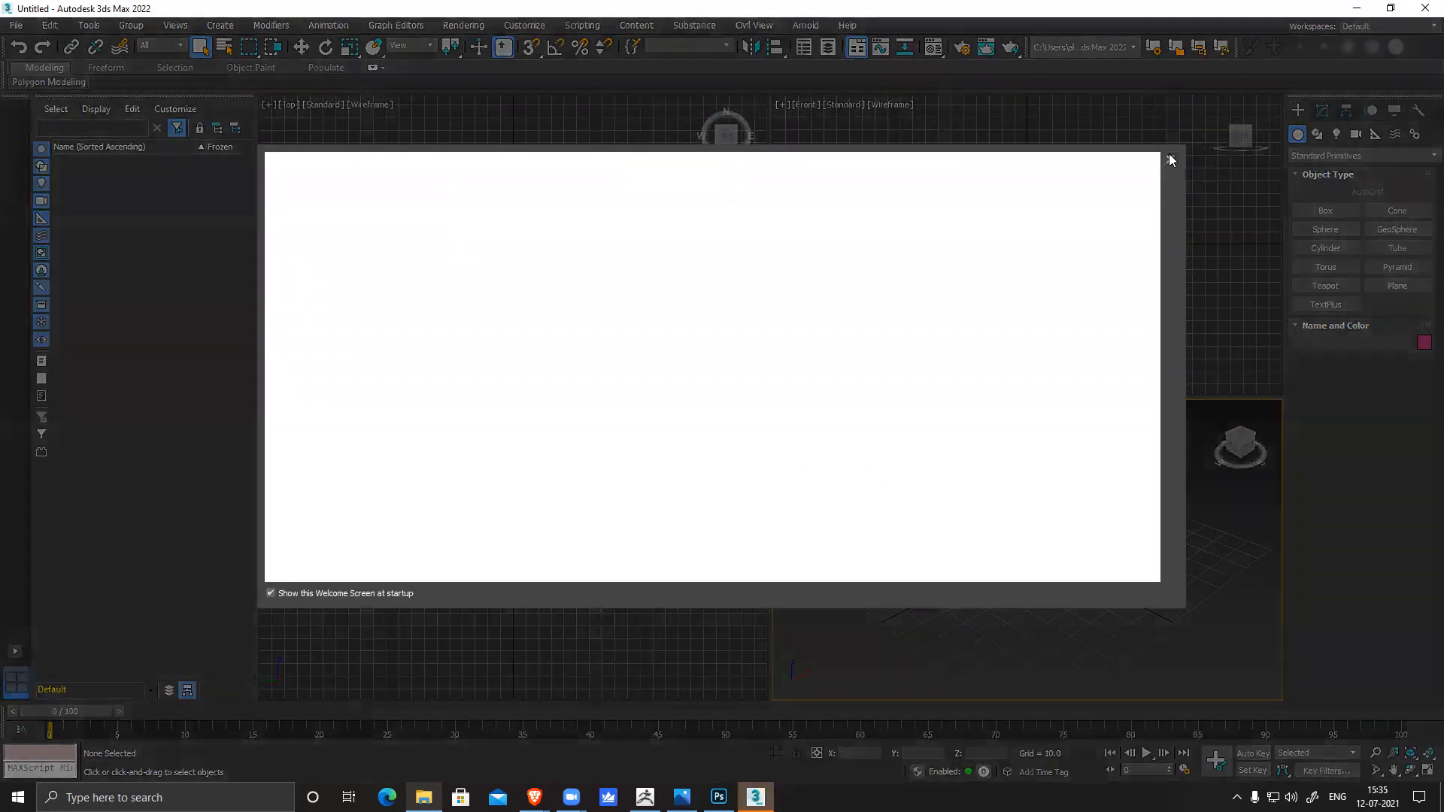
click(1171, 158)
Import the ring OBJ from the Desktop with the default import options, skipping the missing ring.bmp map
click(16, 25)
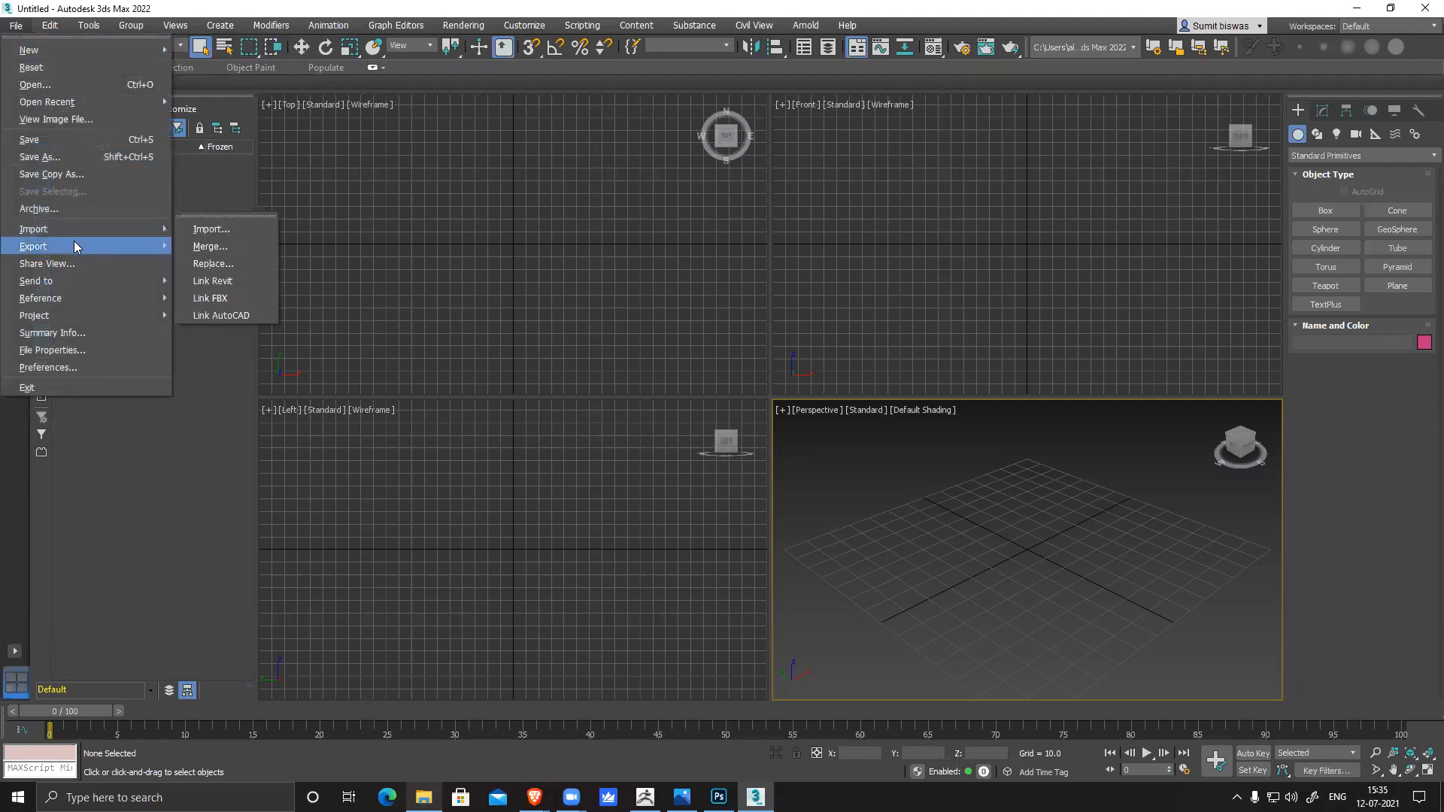
mouse_move(89, 229)
click(215, 229)
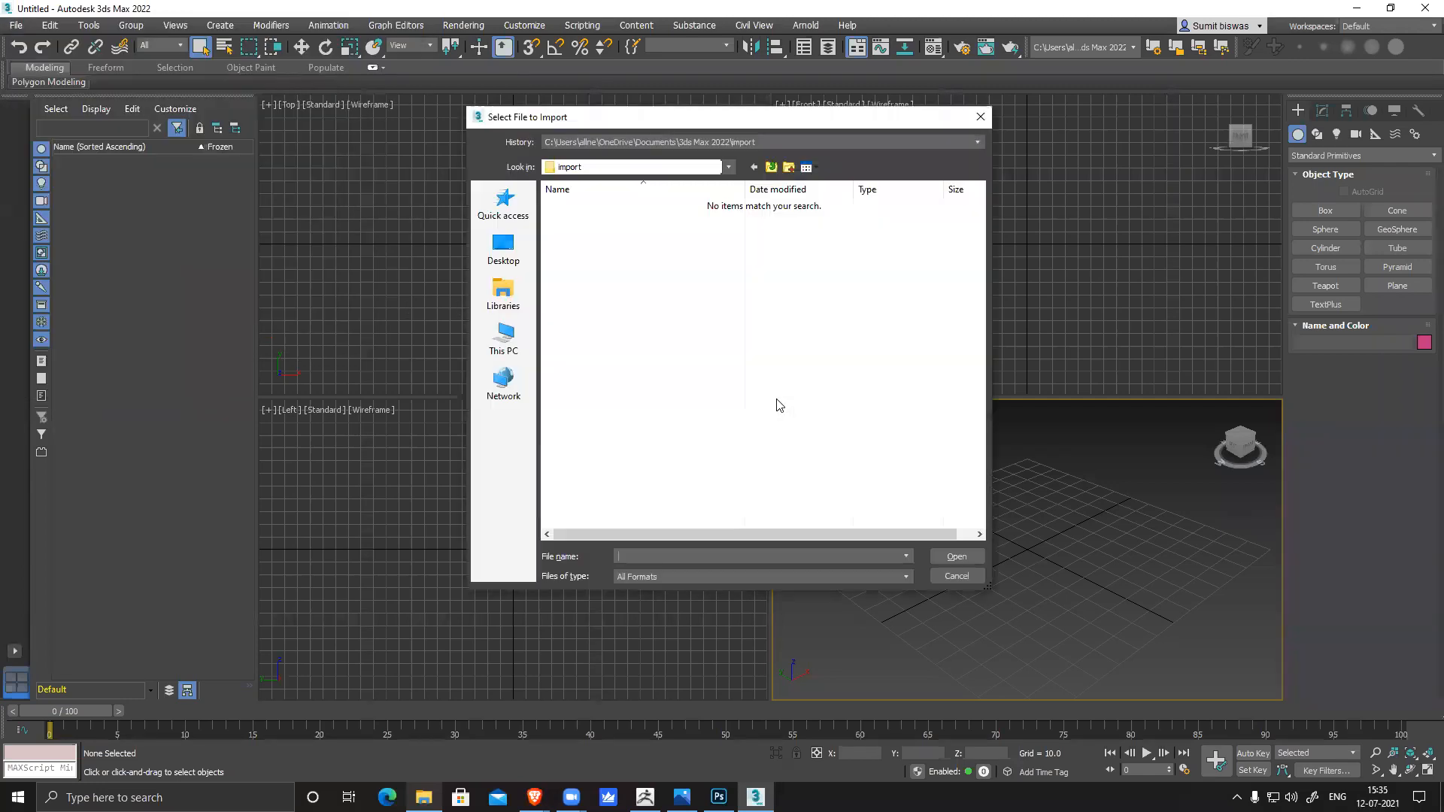
click(504, 248)
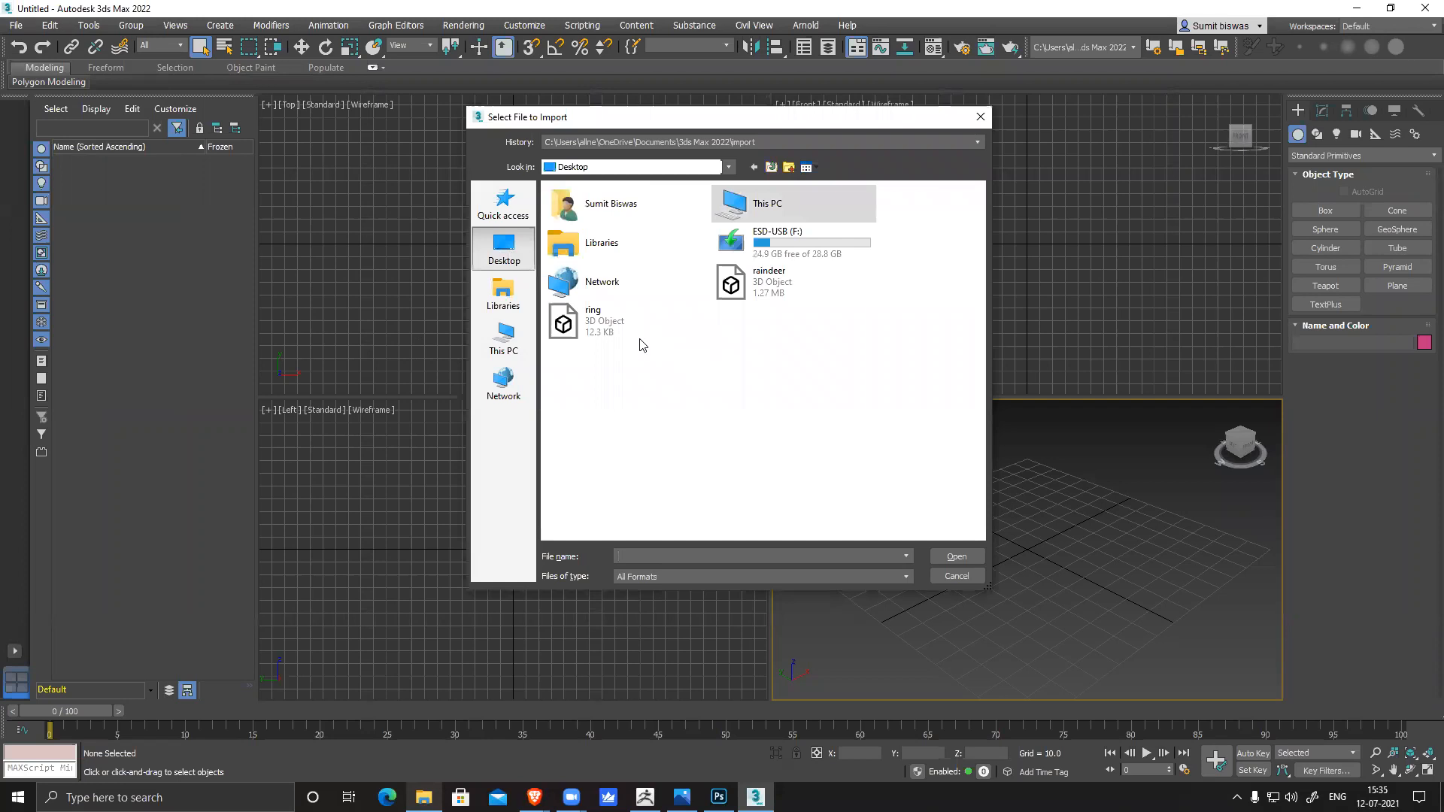
double_click(590, 335)
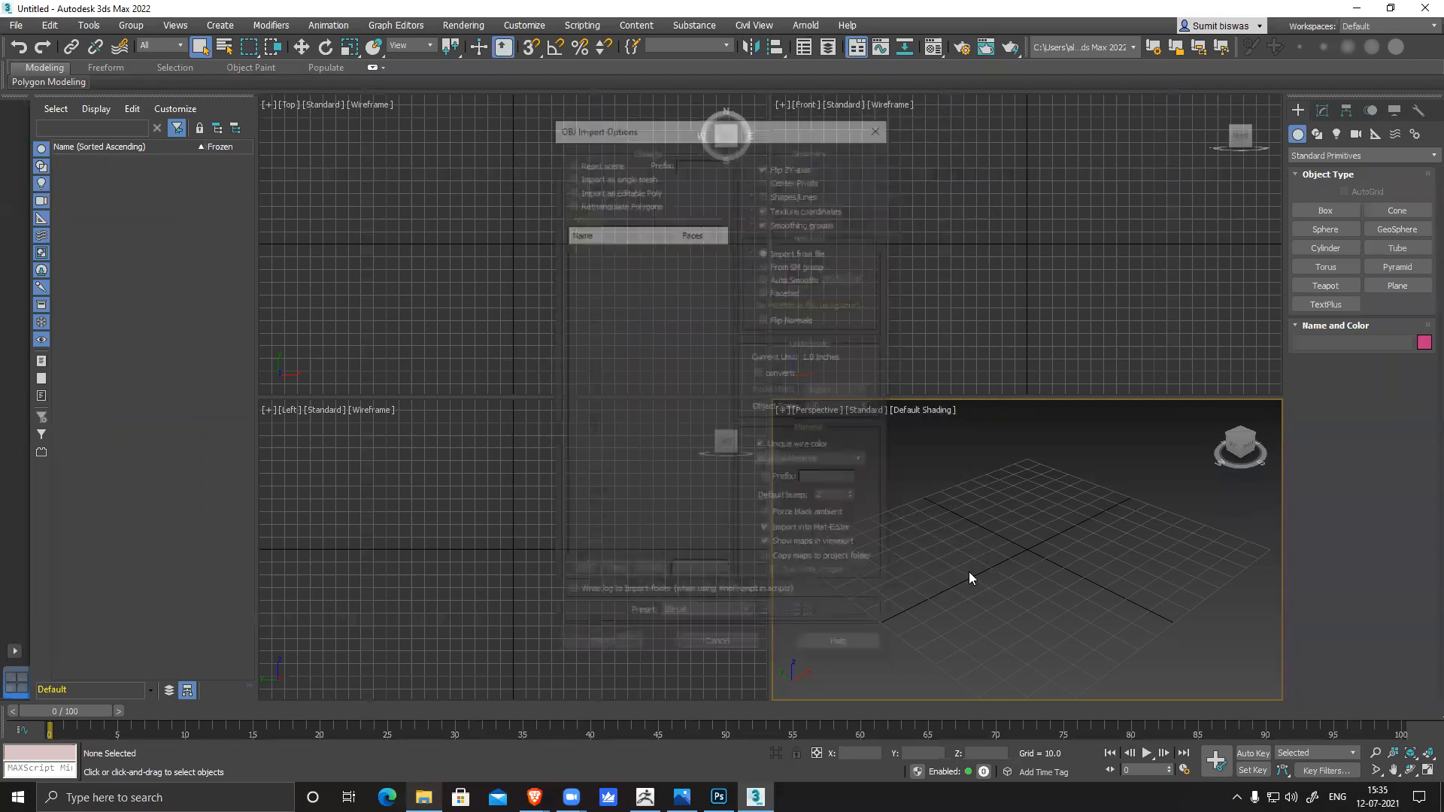
click(600, 649)
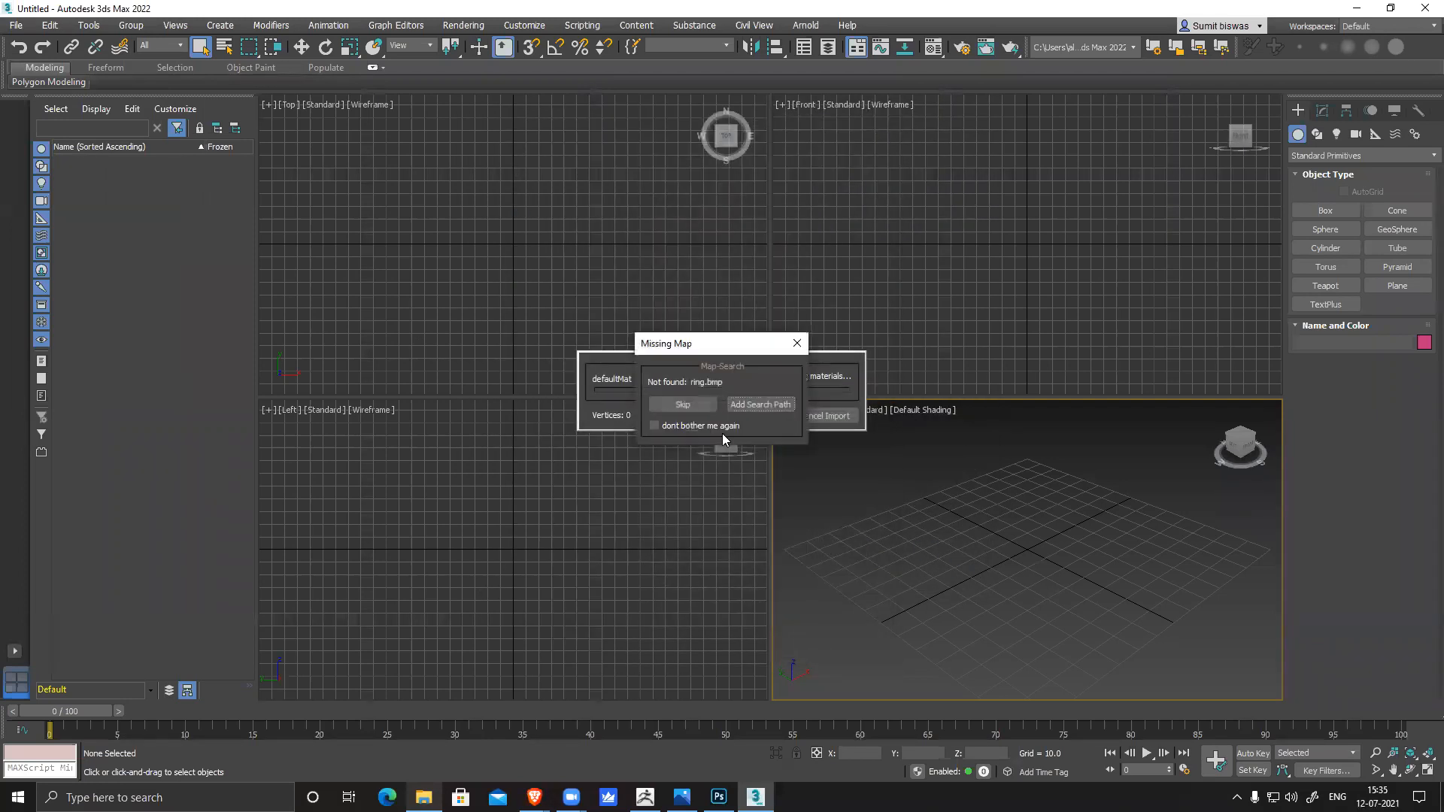
click(683, 411)
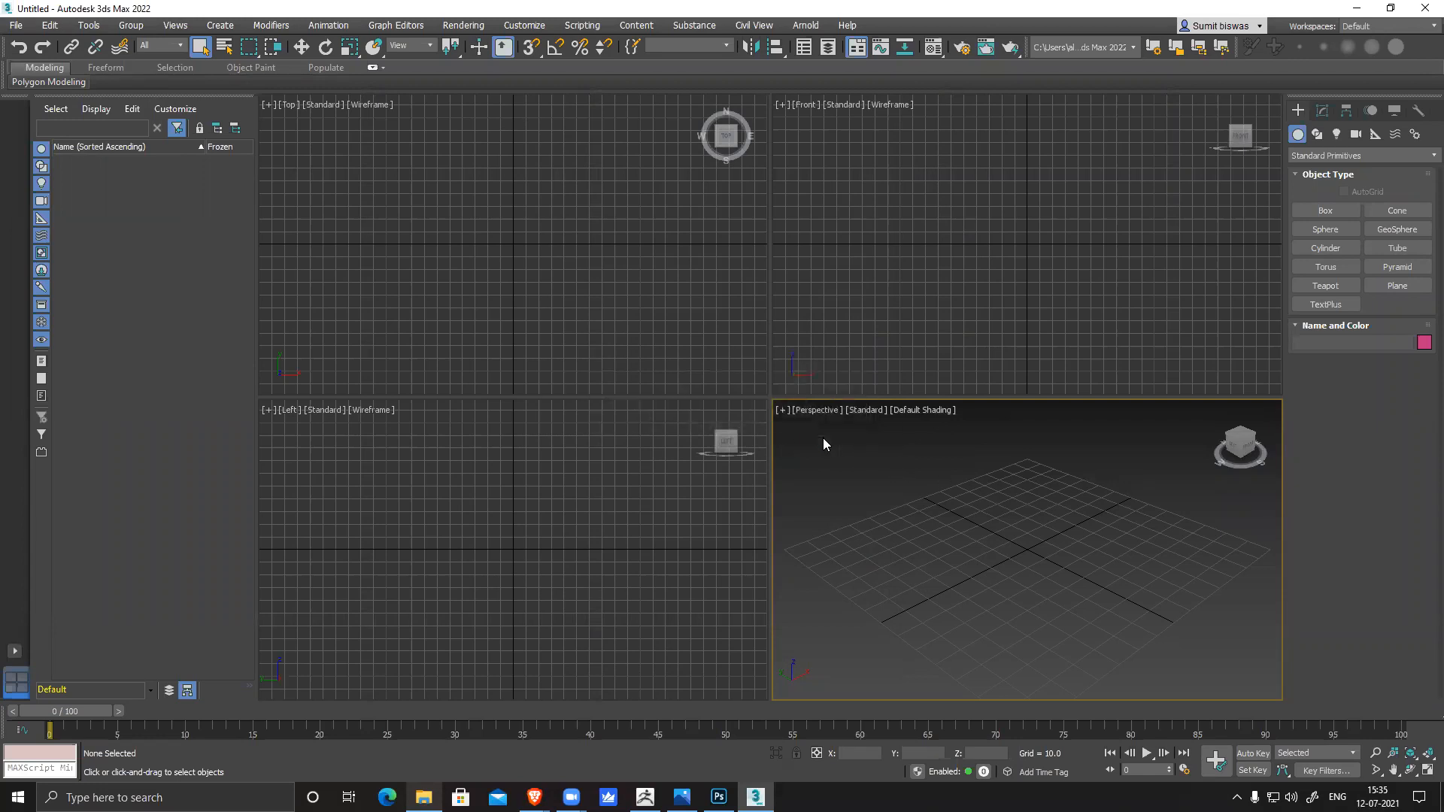
Maximize the Perspective viewport with edged faces shown and convert the imported ring to Editable Poly
click(870, 455)
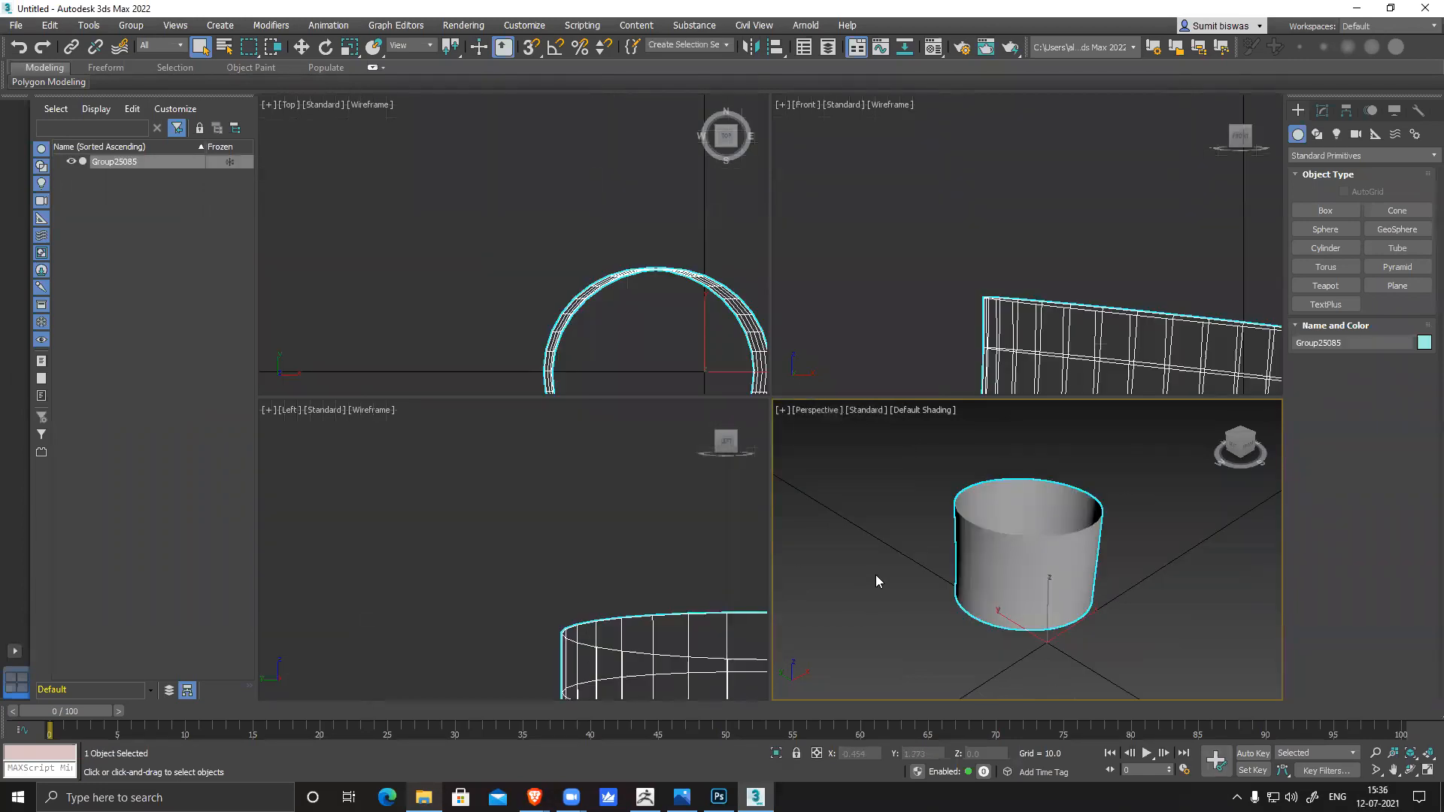
key(alt+w)
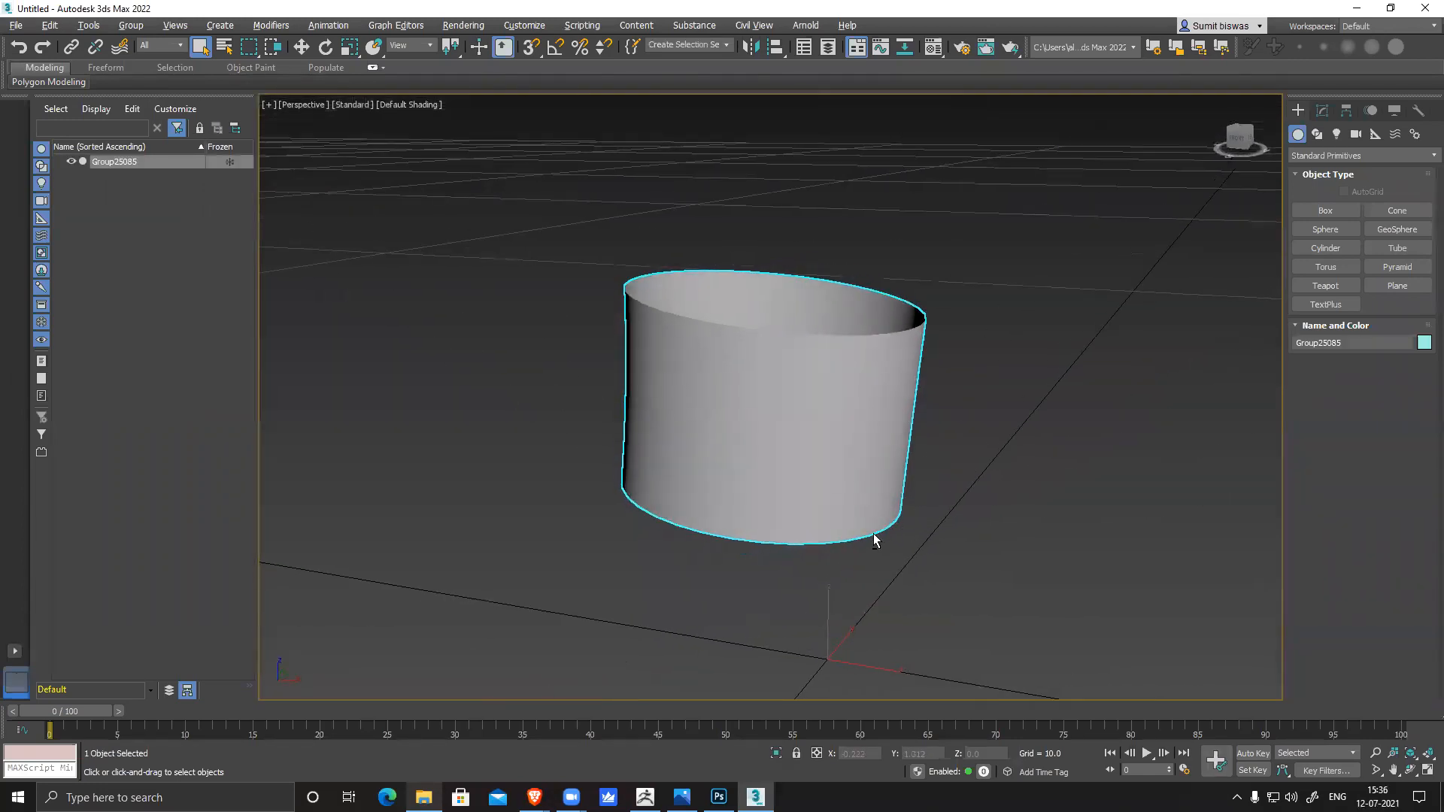
key(F4)
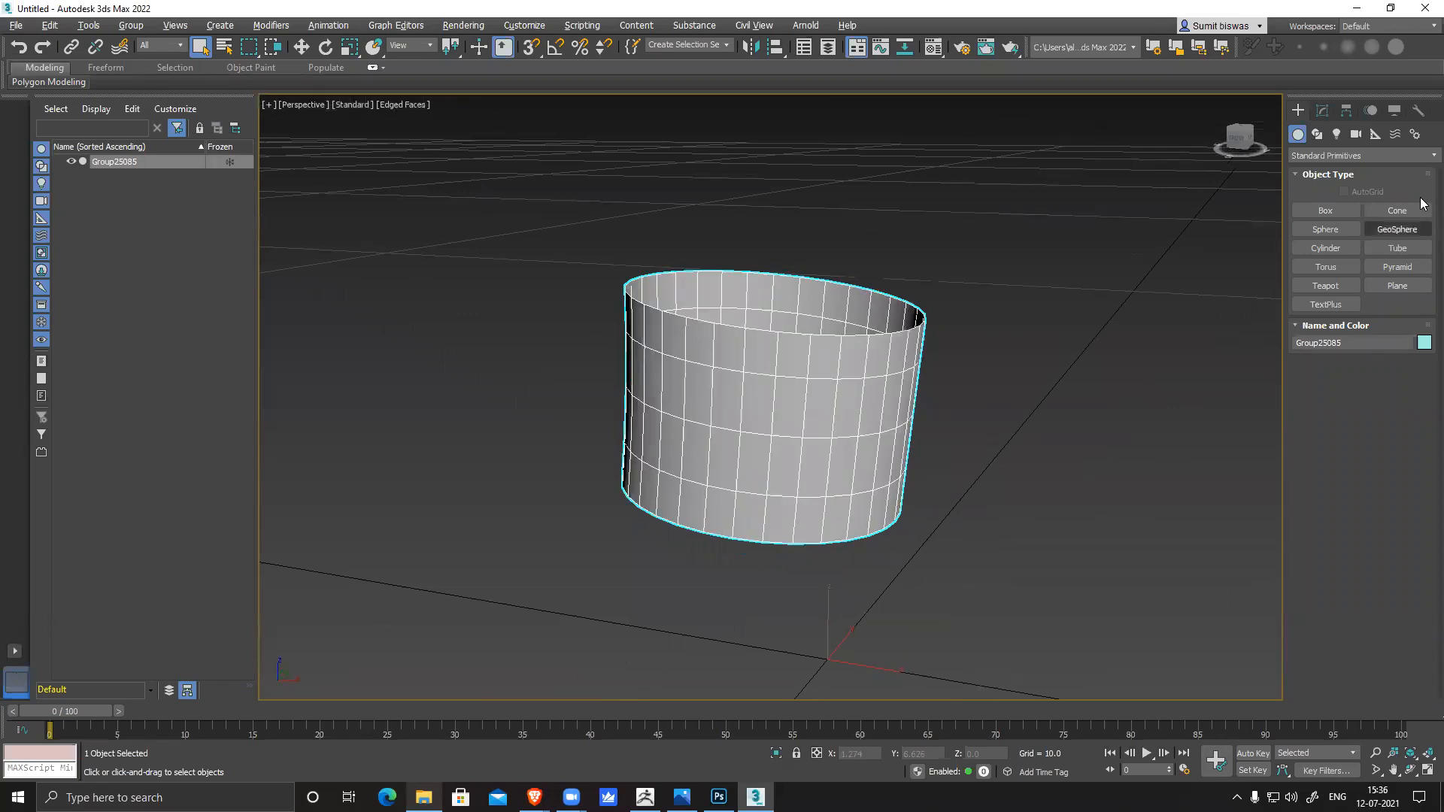
click(1322, 111)
right_click(1345, 171)
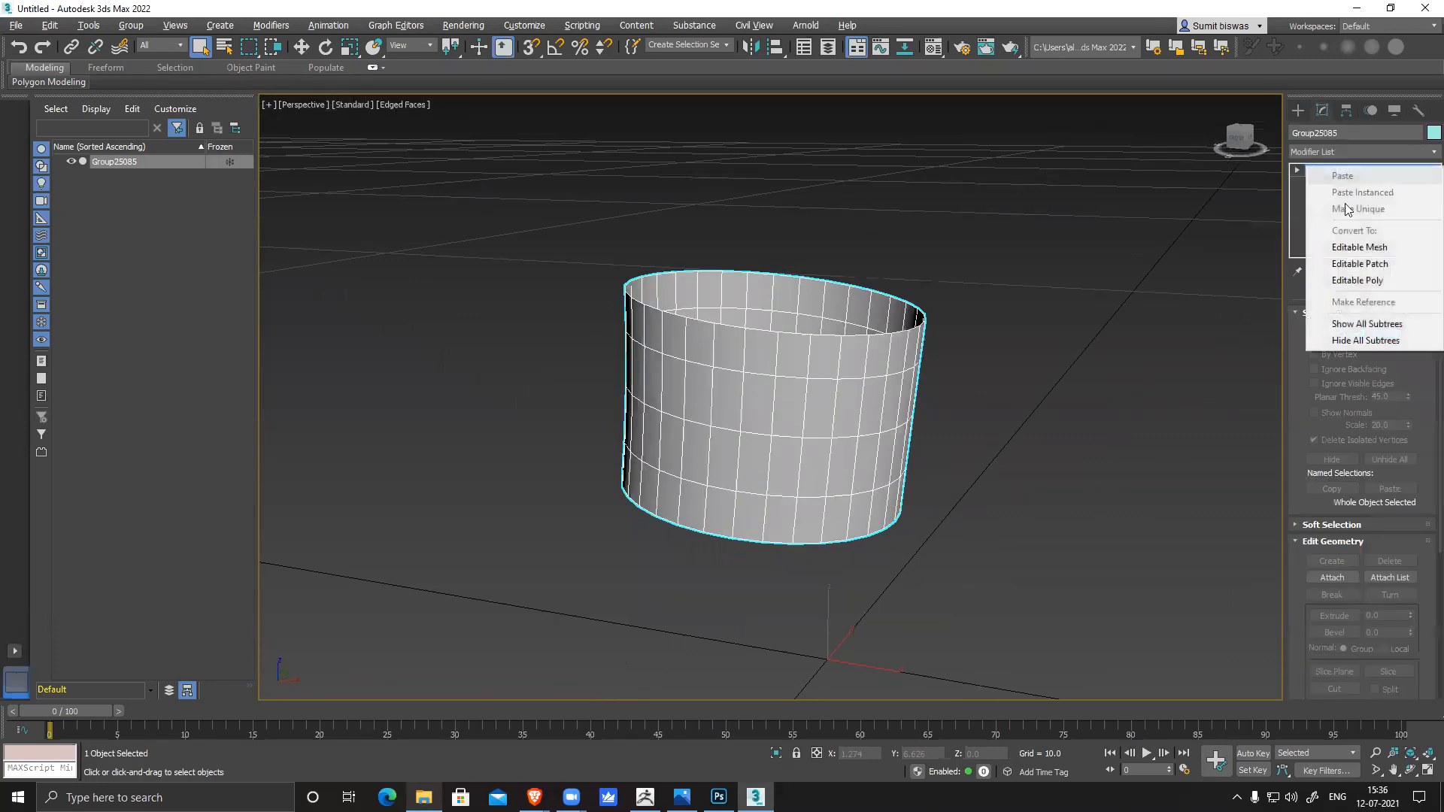
click(1346, 280)
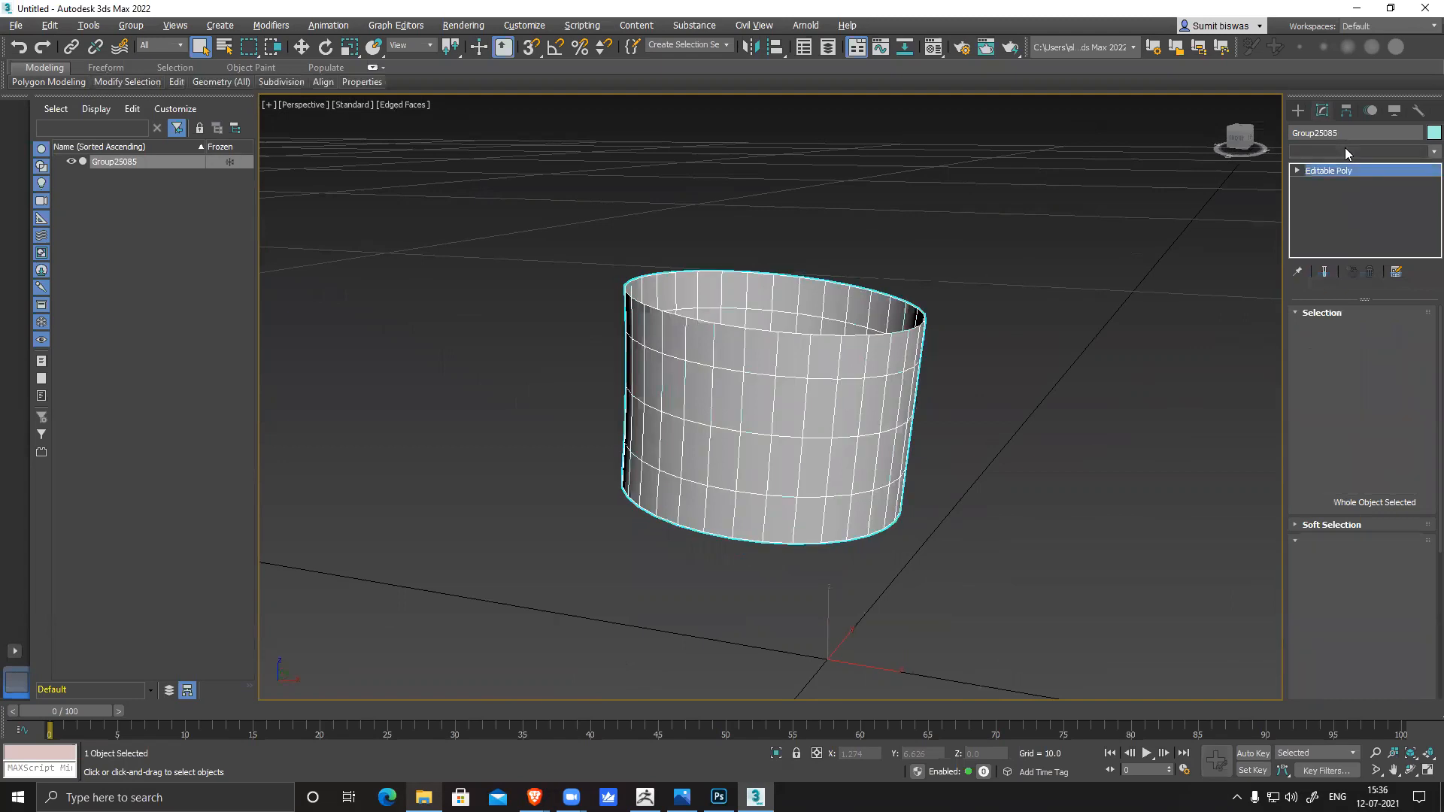
Add an Unwrap UVW modifier to the ring and open its UVs in the UV editor
click(1346, 149)
key(u)
key(Return)
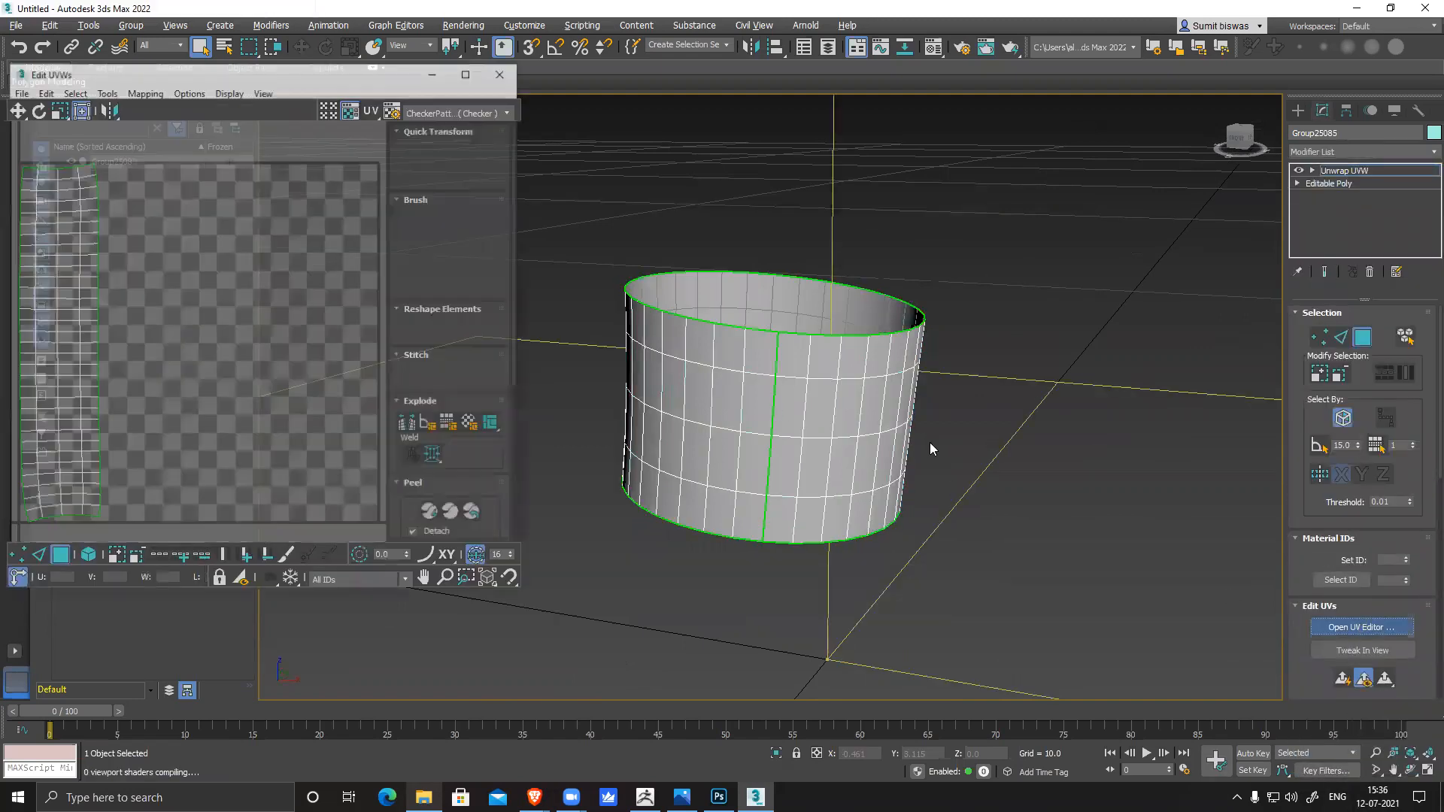
middle_drag(218, 336, 305, 346)
scroll(275, 292, down, 2)
Select the ring's whole UV shell, rotate it 90 degrees to lie horizontally, and straighten it into a rectangle
drag(263, 412, 265, 413)
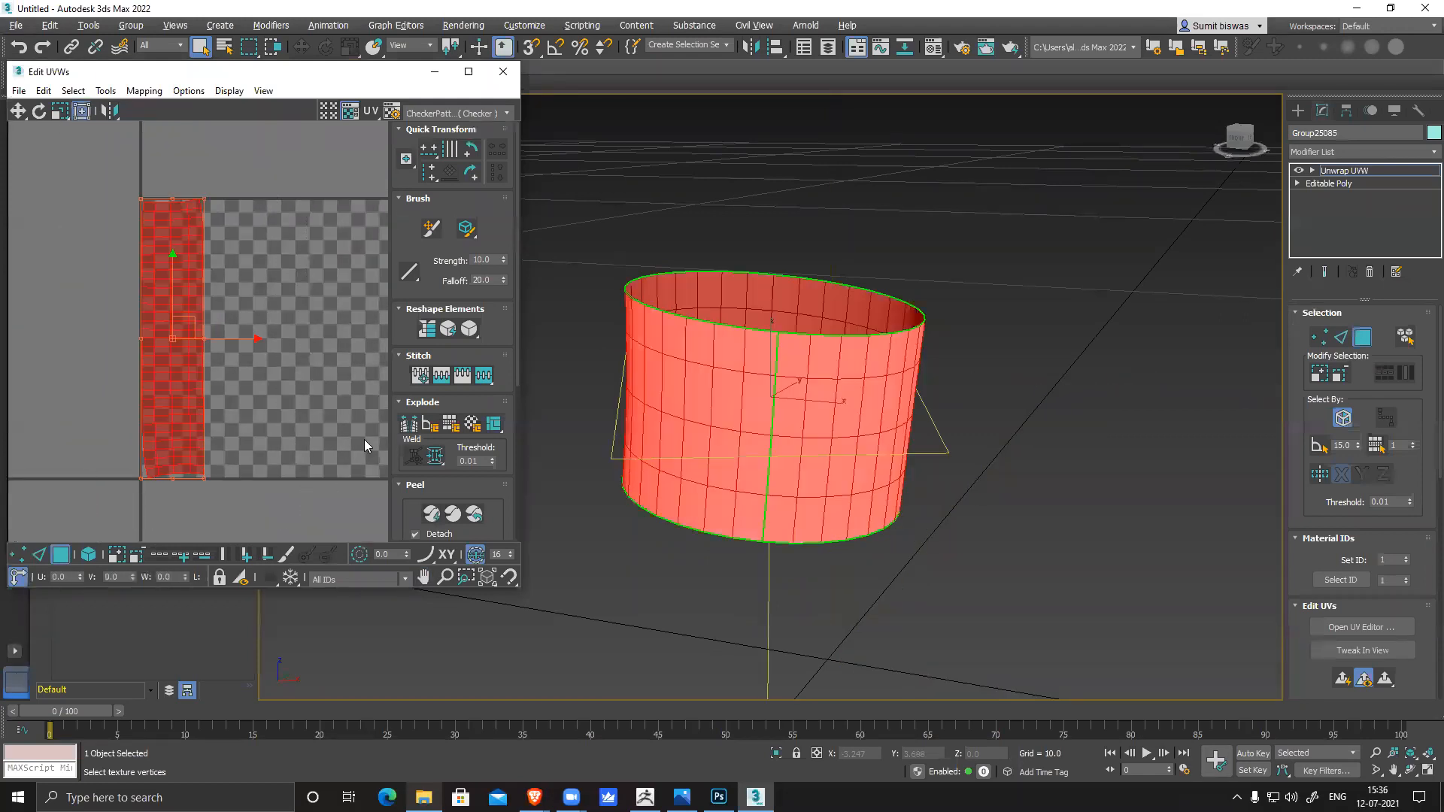
click(468, 172)
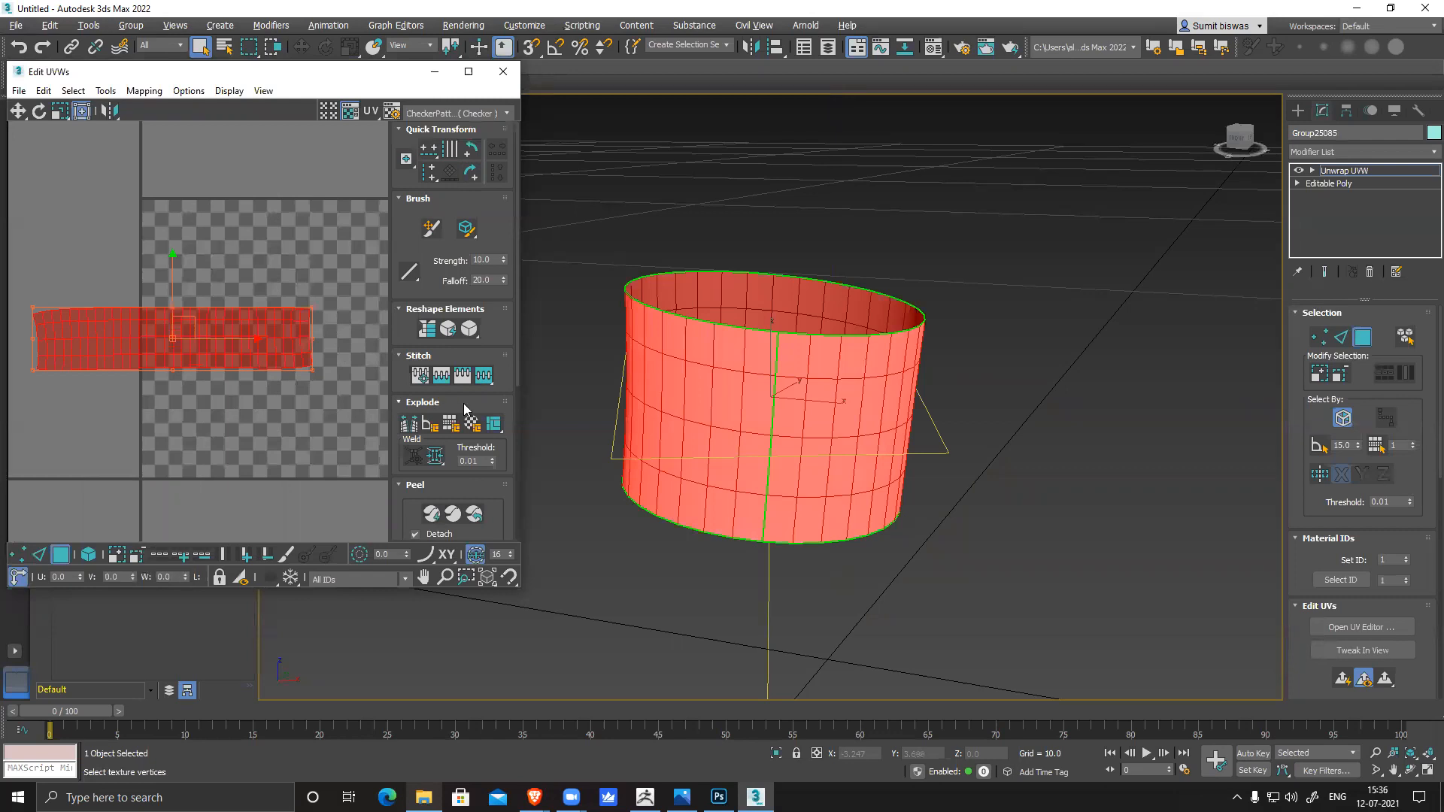
scroll(464, 408, down, 1)
click(429, 242)
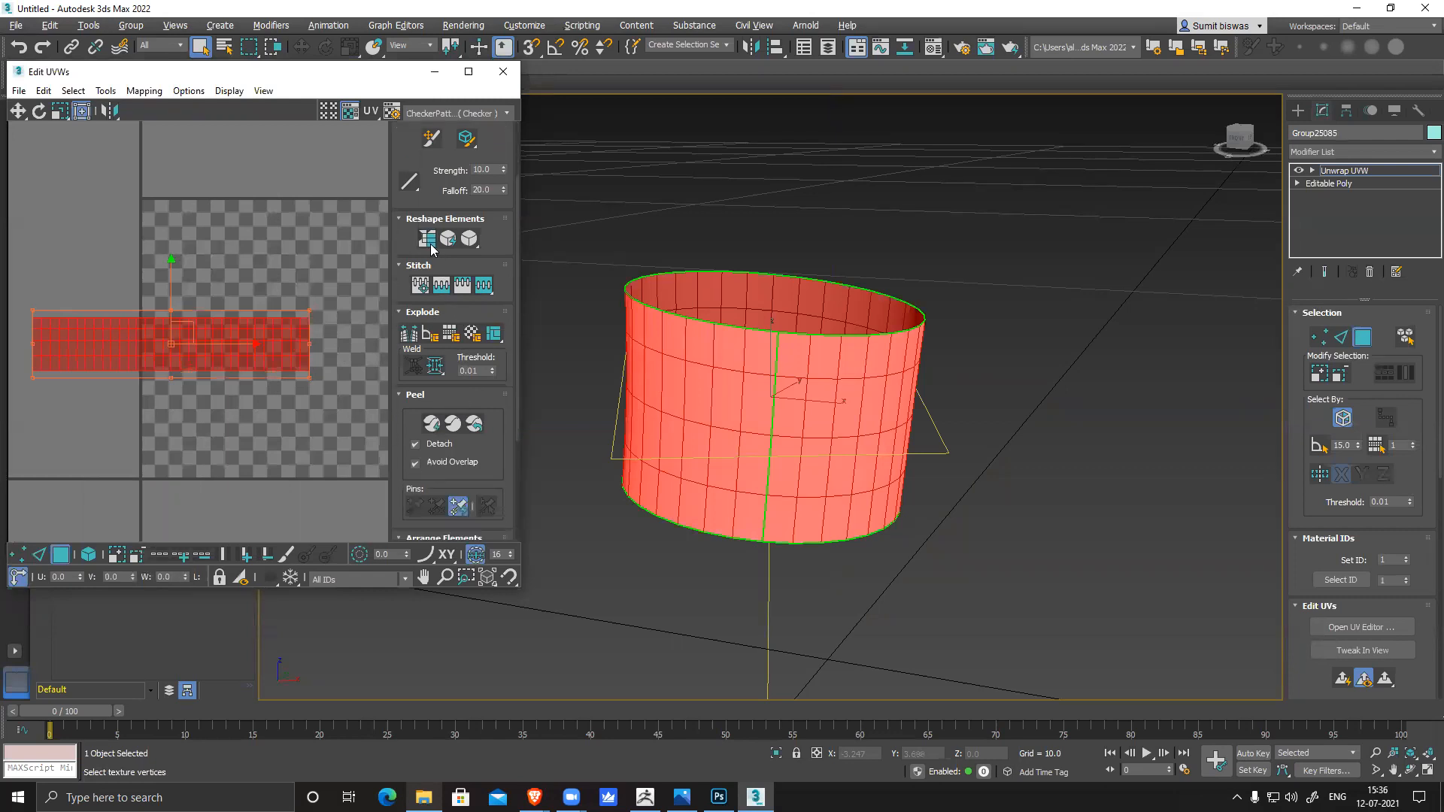
Move and scale the straightened UV shell to fill the whole UV tile, and close the UV editor
click(468, 72)
drag(540, 375, 697, 551)
middle_drag(908, 516, 850, 525)
drag(831, 524, 836, 177)
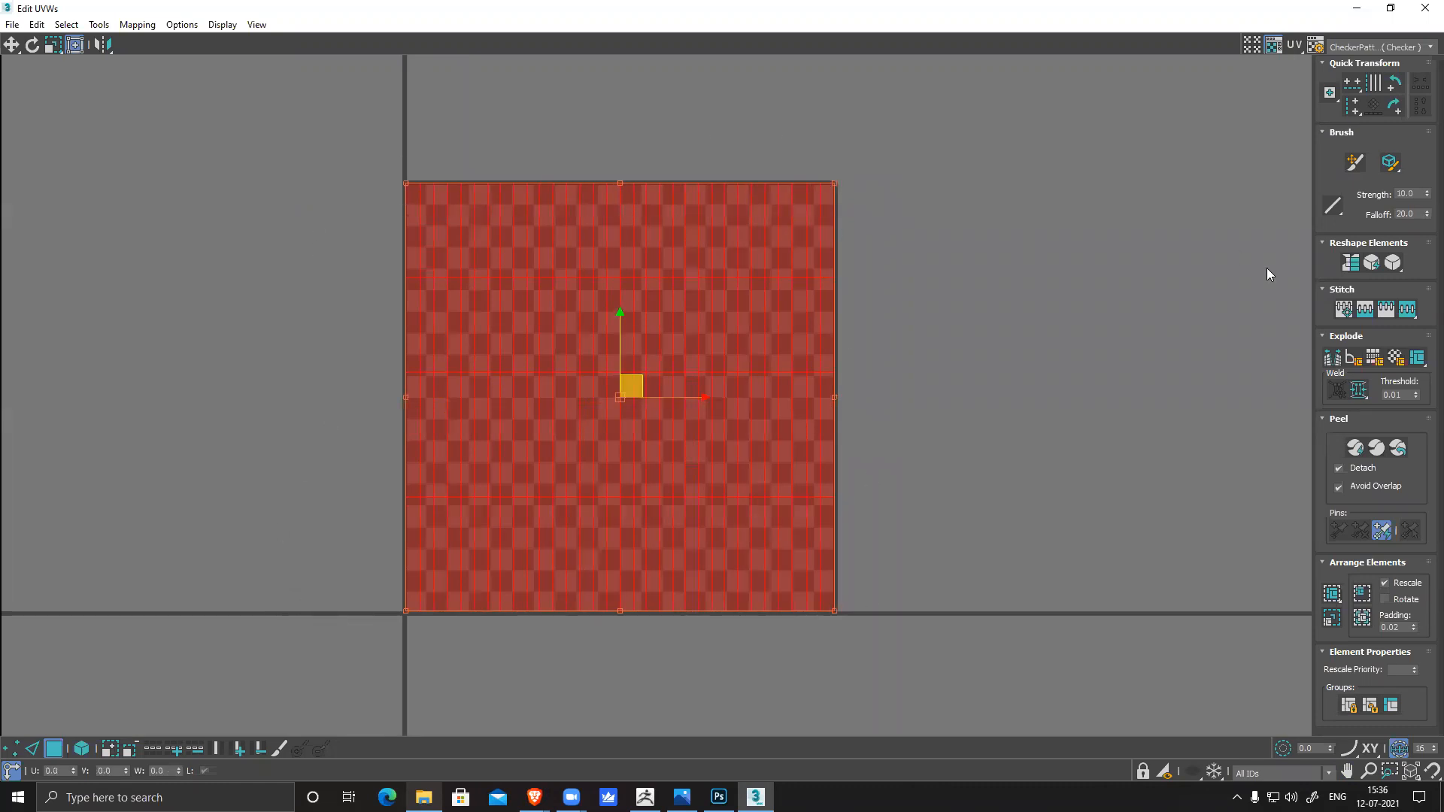
click(1425, 7)
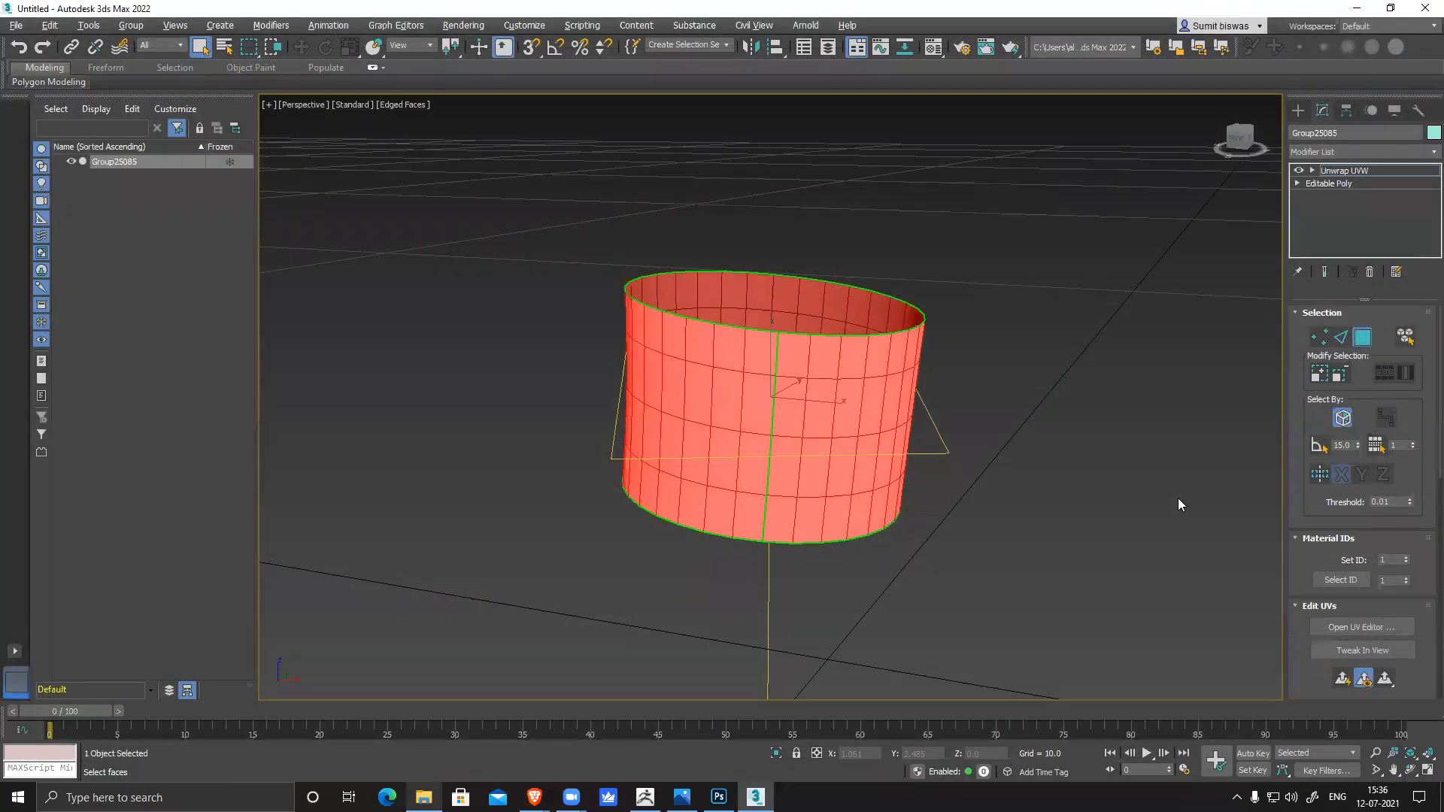
Apply the xdddd ornament image from the desktop to the ring as its texture
double_click(472, 7)
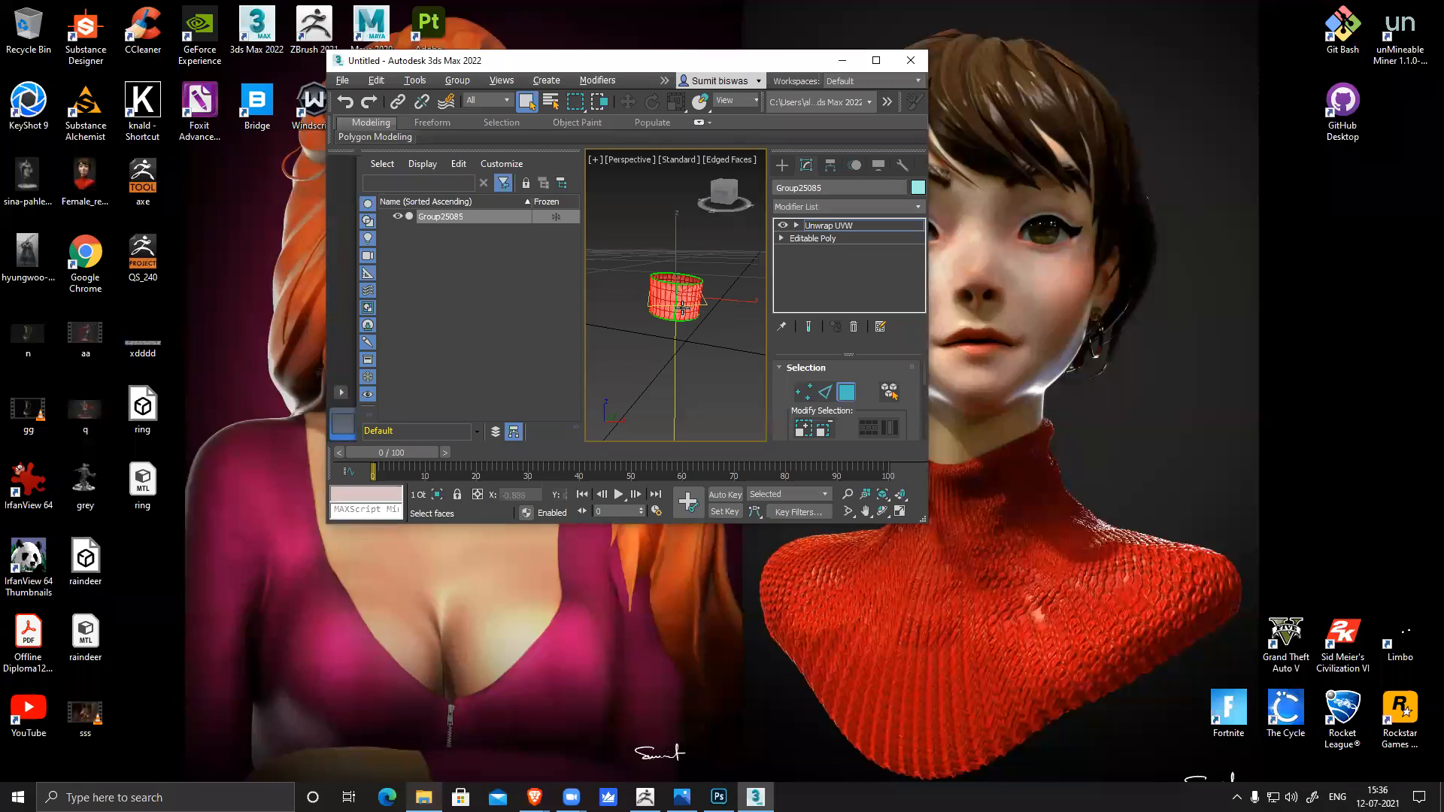
click(876, 60)
alt+middle_drag(912, 465, 828, 401)
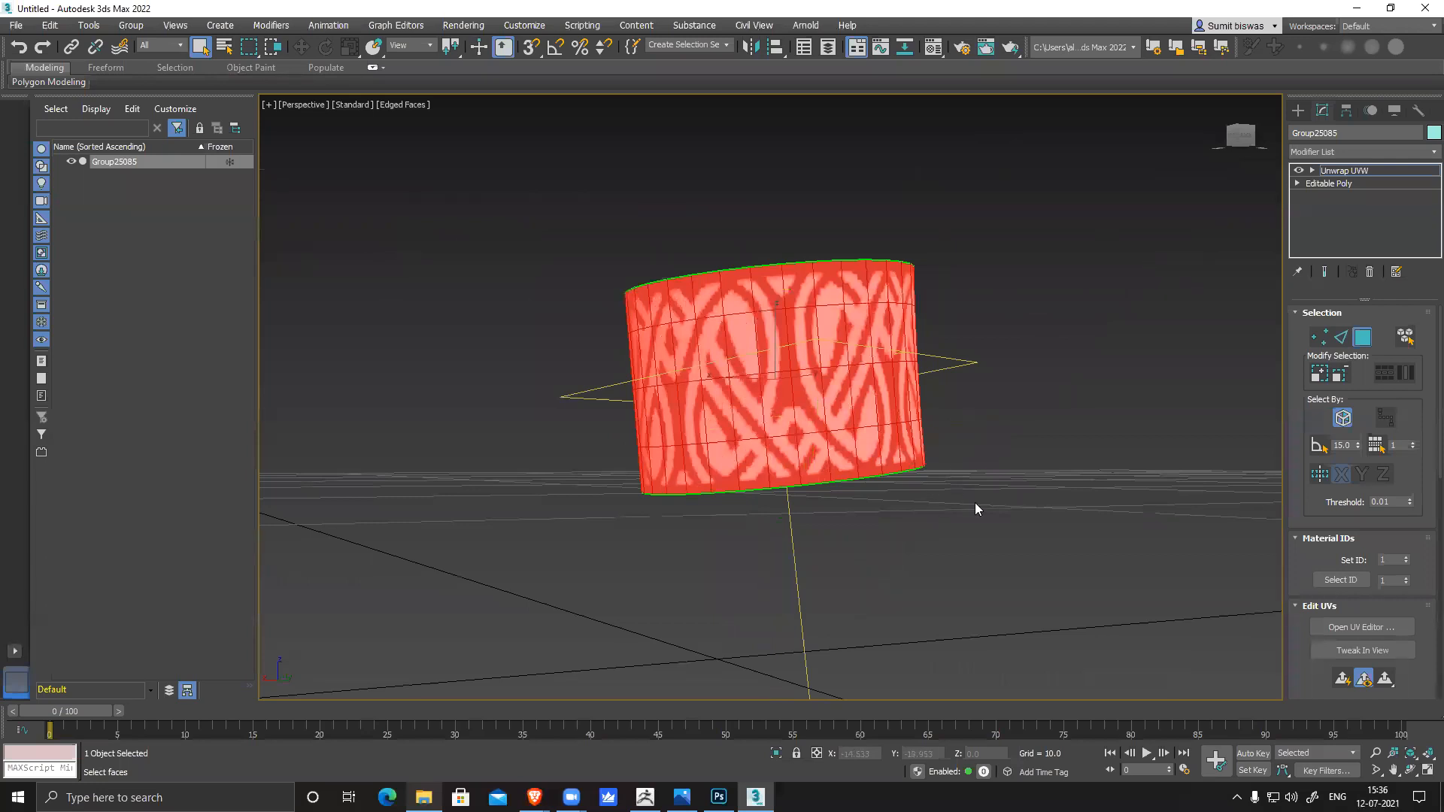
Switch to Photoshop with the xdddd.psd ornament document
click(1357, 9)
click(719, 798)
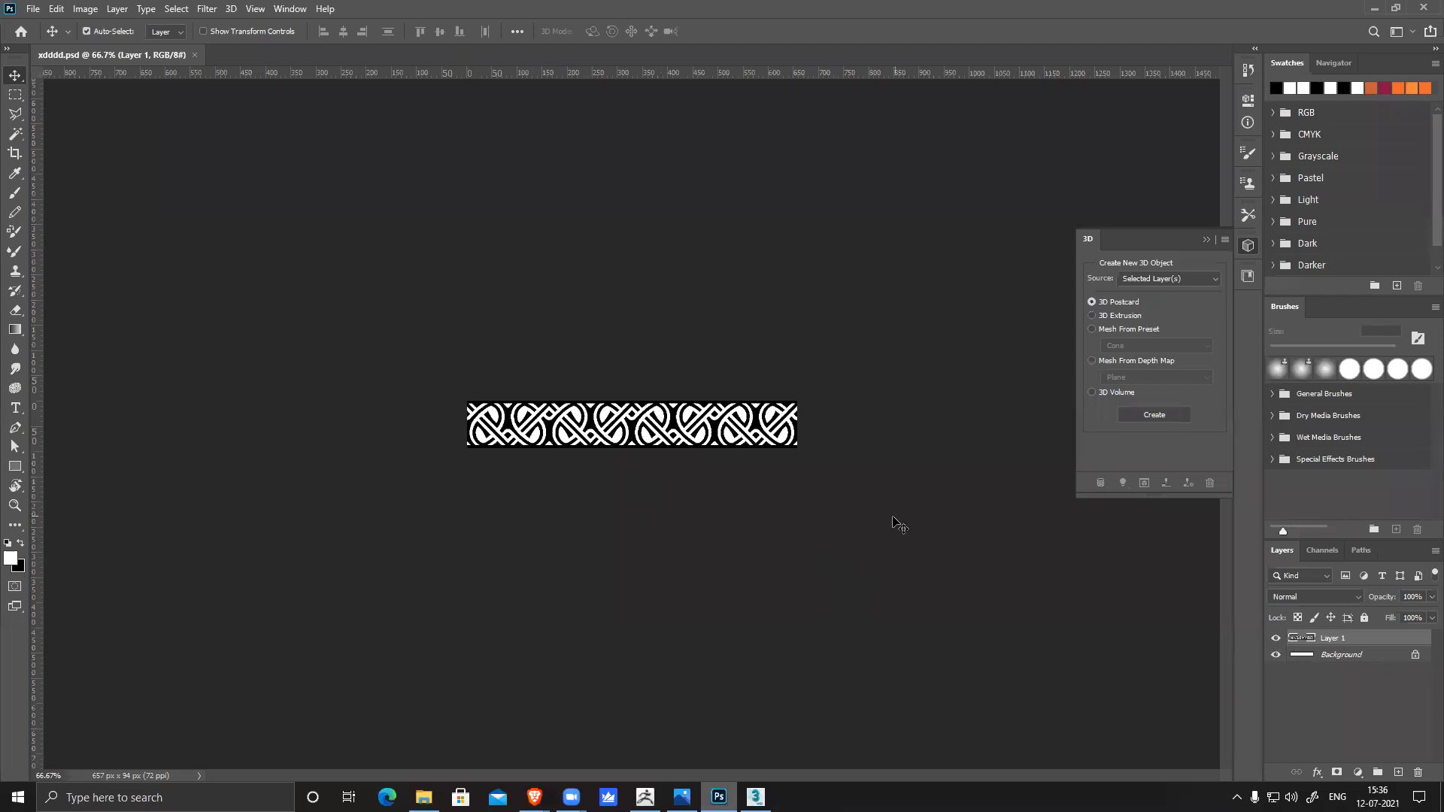
Try inverting the colors of the ornament layer and revert the inversion
key(ctrl+i)
key(ctrl+plus)
key(ctrl+plus)
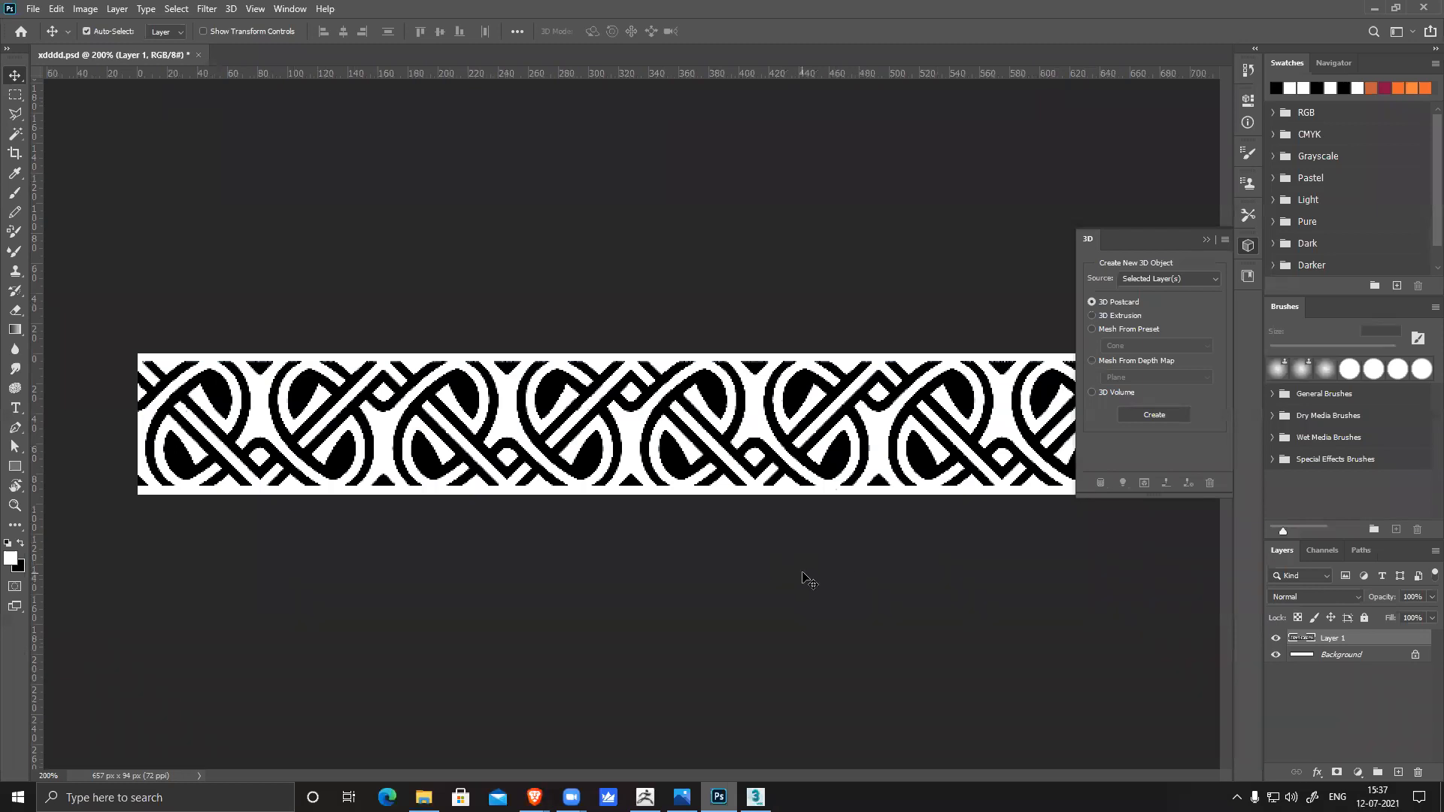
key(ctrl+i)
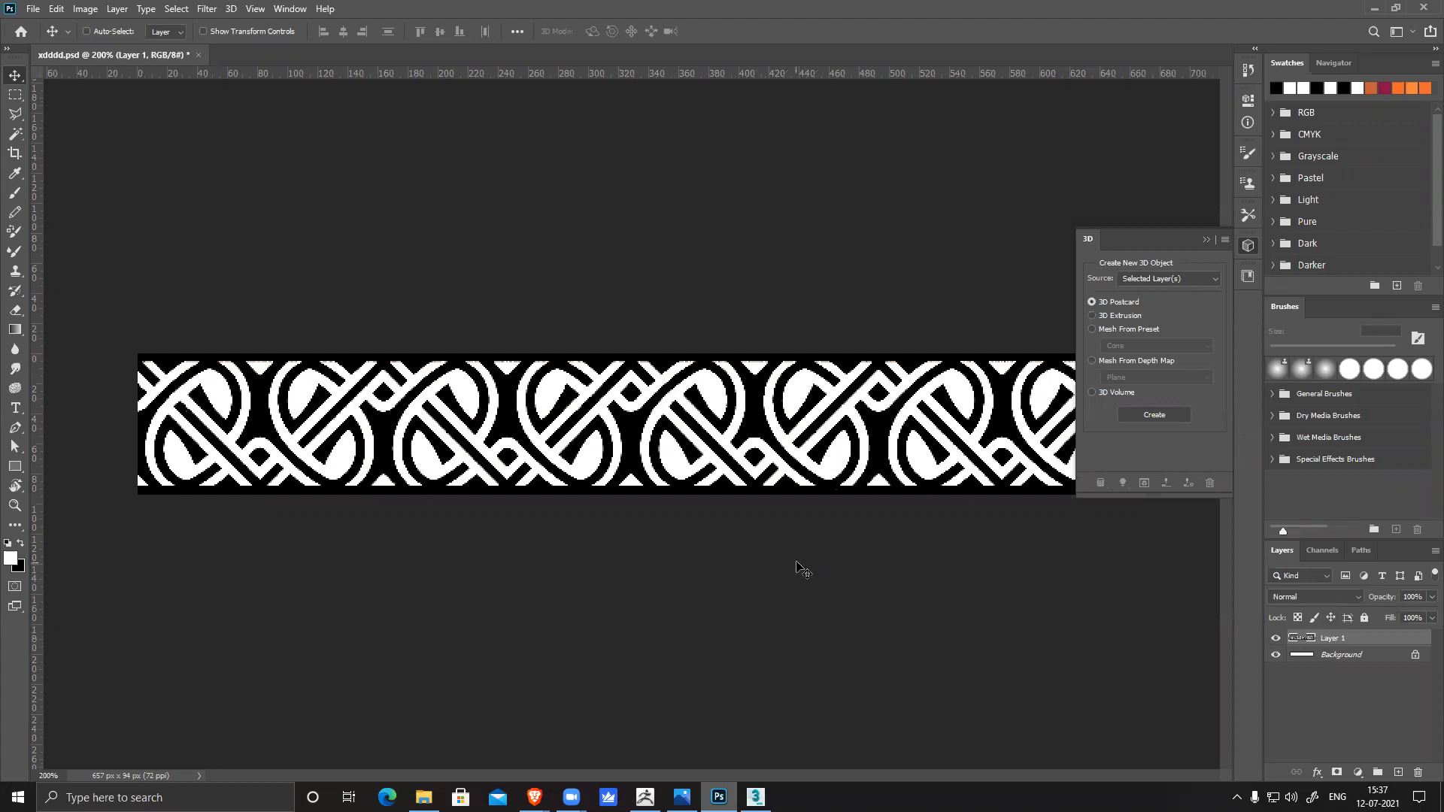
Resize the ornament image proportionally to 2048 pixels wide and save xdddd.psd
key(ctrl+alt+i)
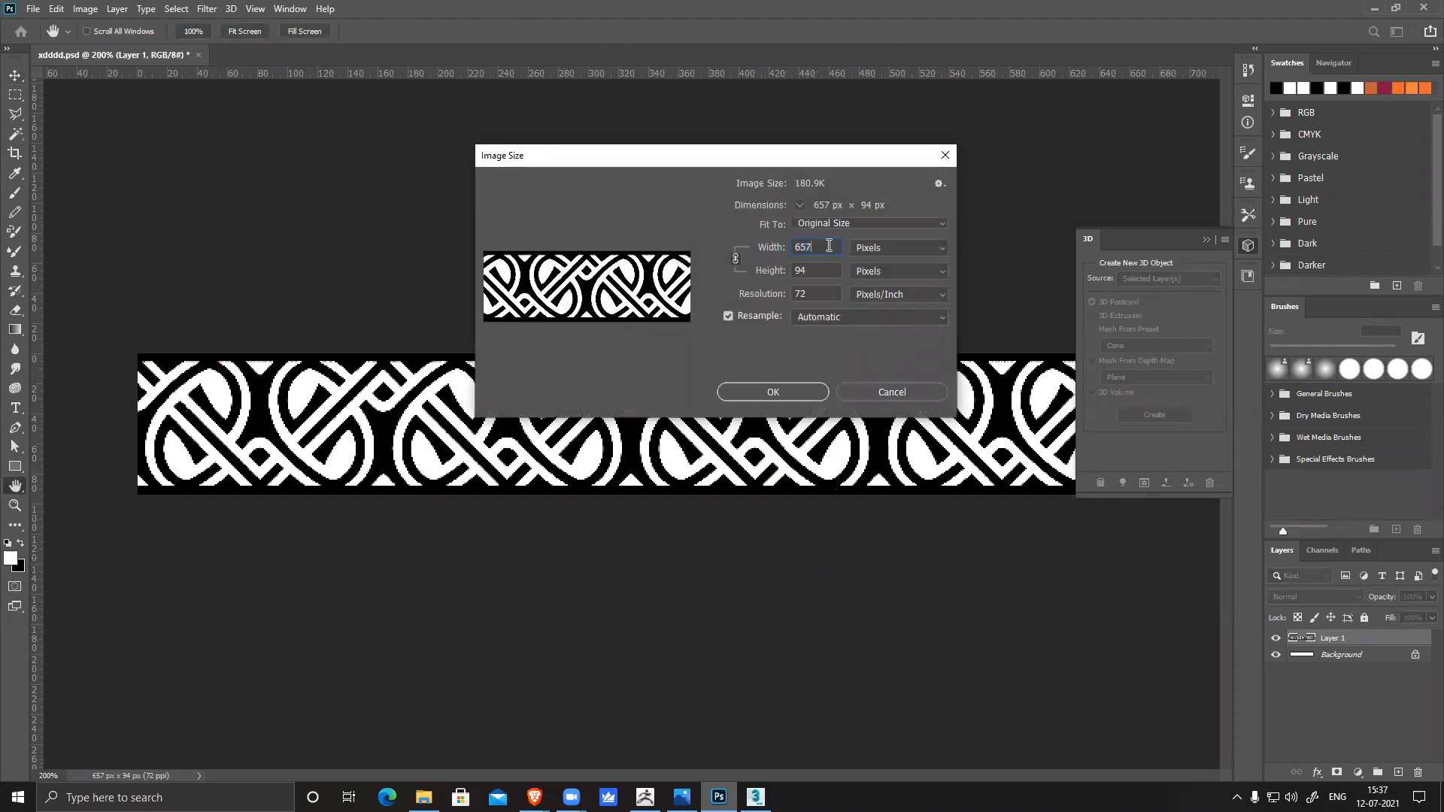
text(2048)
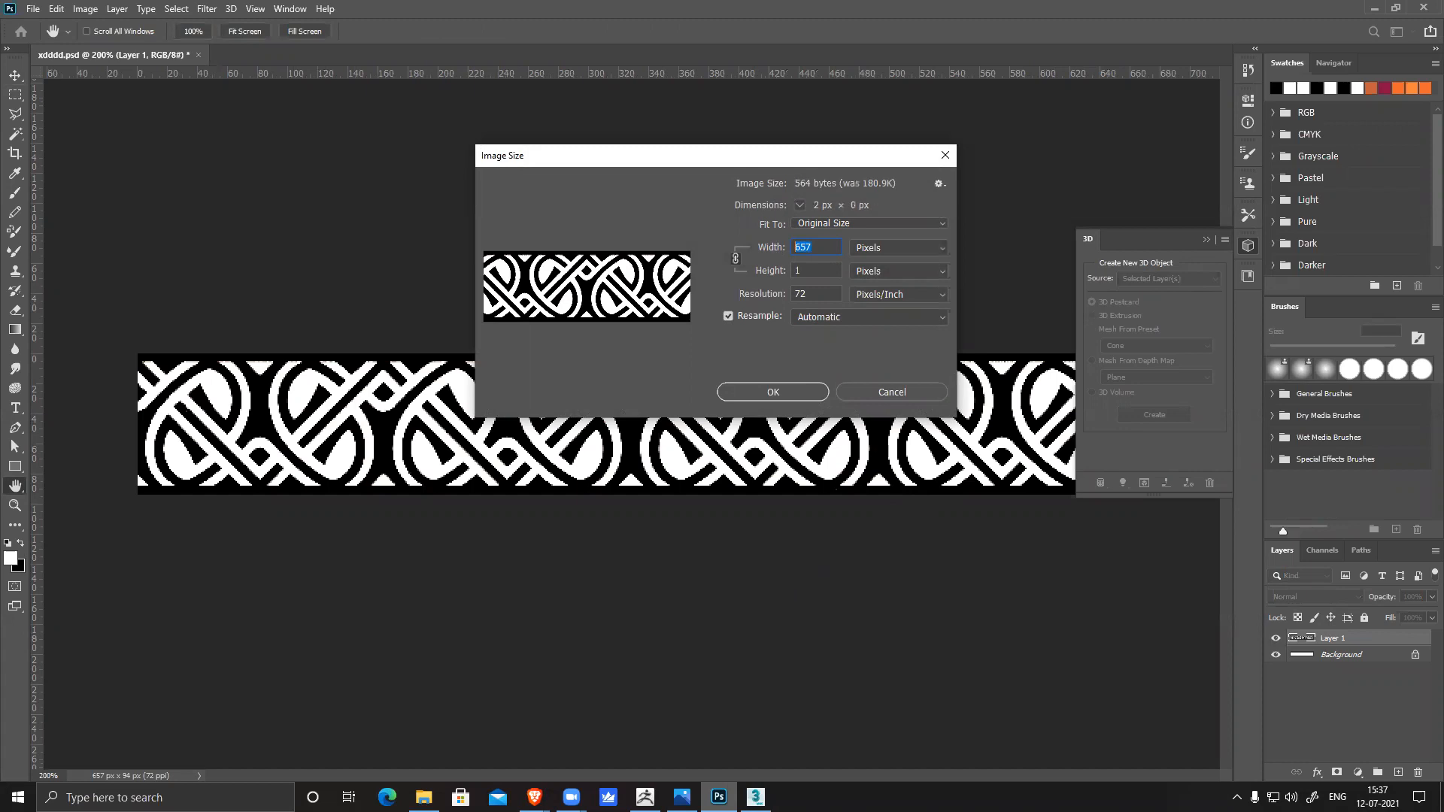
click(771, 388)
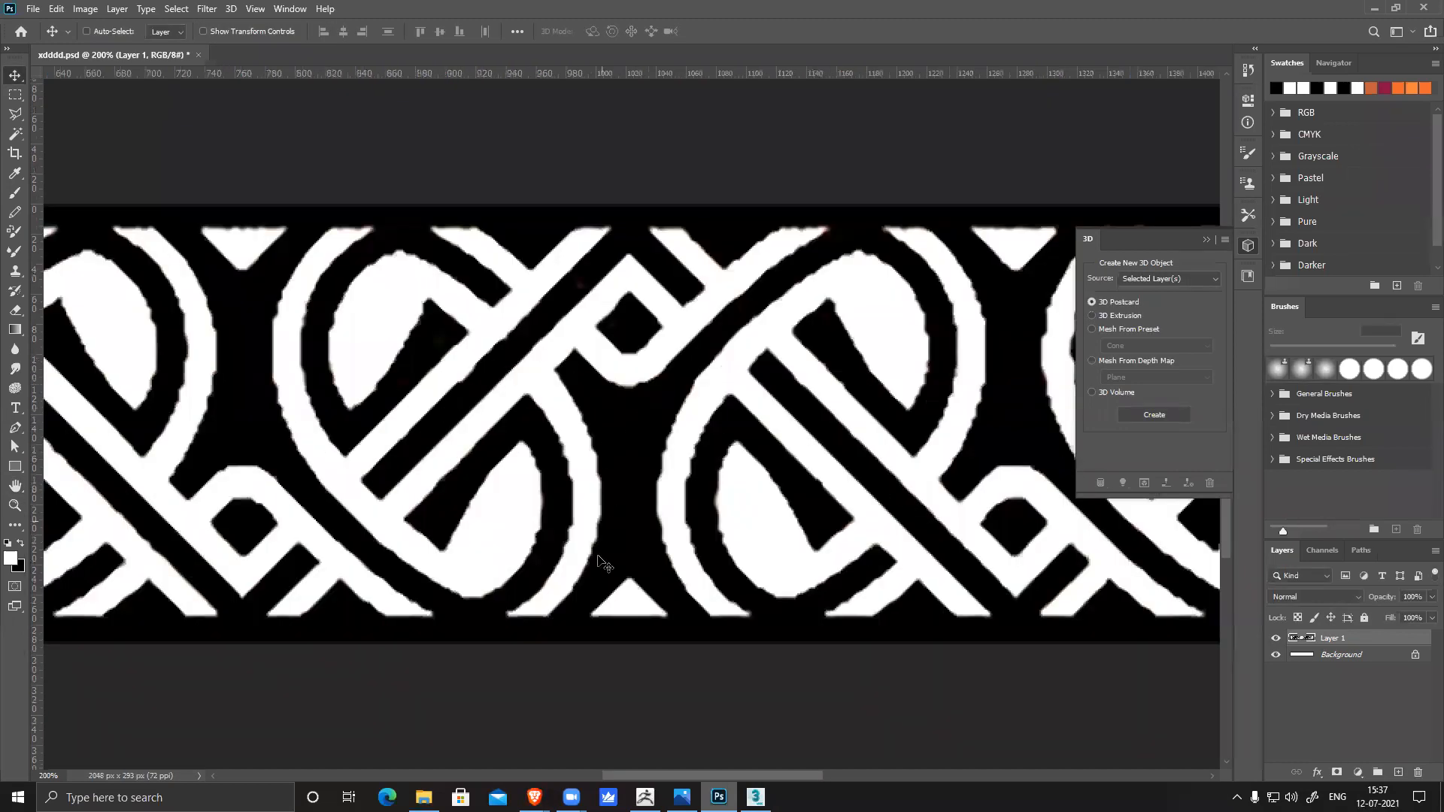
key(ctrl+minus)
key(ctrl+minus)
key(ctrl+s)
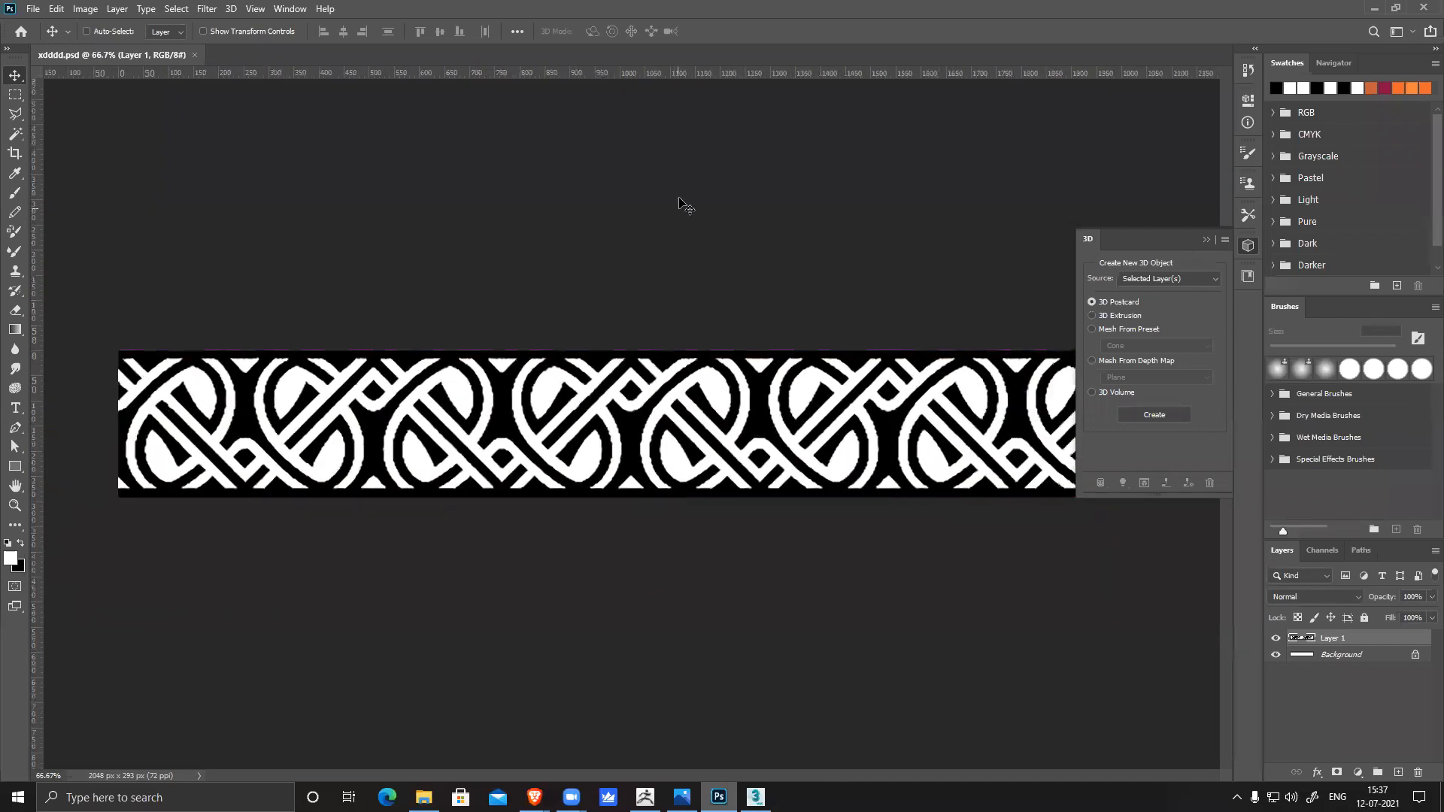
Switch back to 3ds Max, deselect the ring's faces, and examine the ornament texture and its seam around the ring
click(1374, 8)
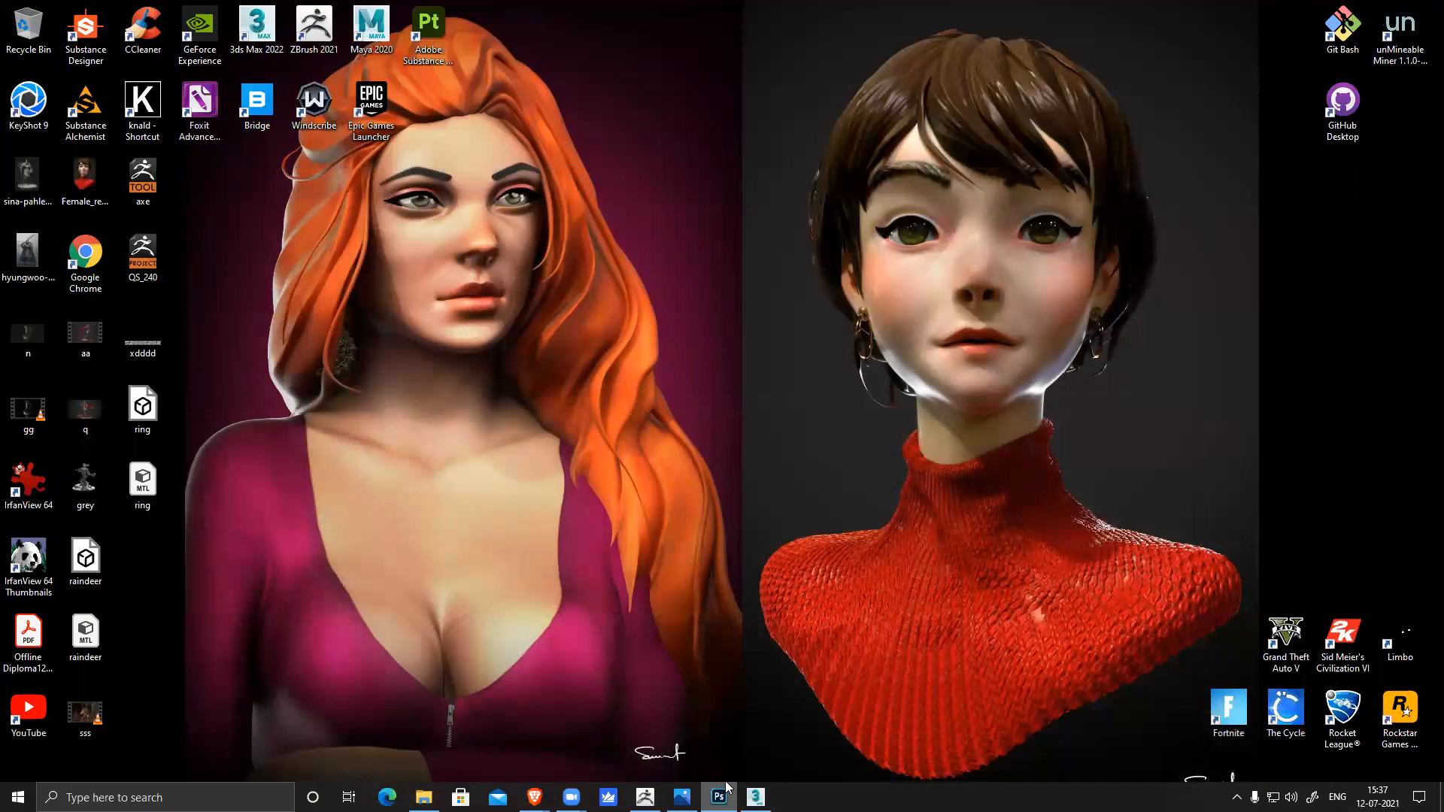
click(755, 798)
click(1076, 551)
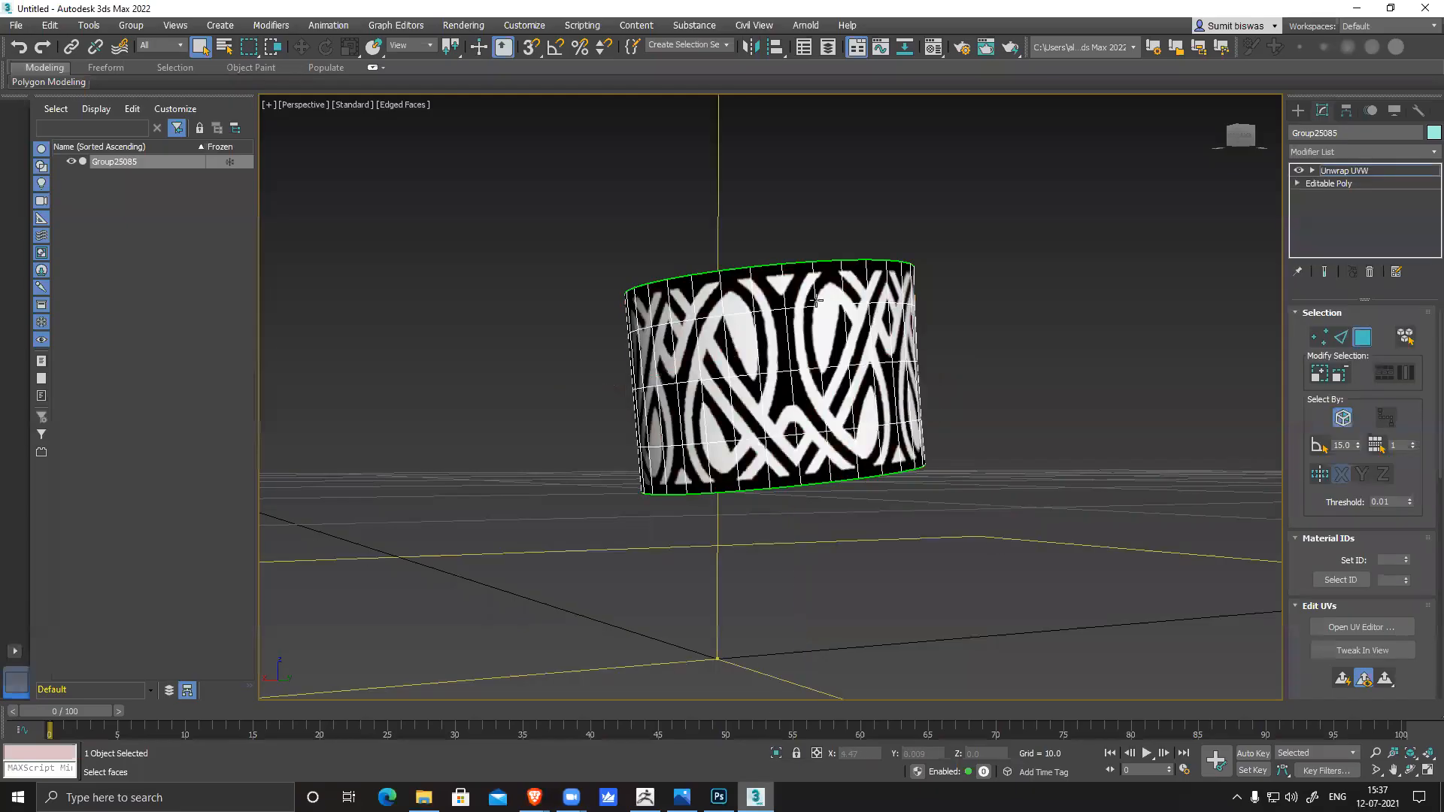
alt+middle_drag(993, 516, 905, 522)
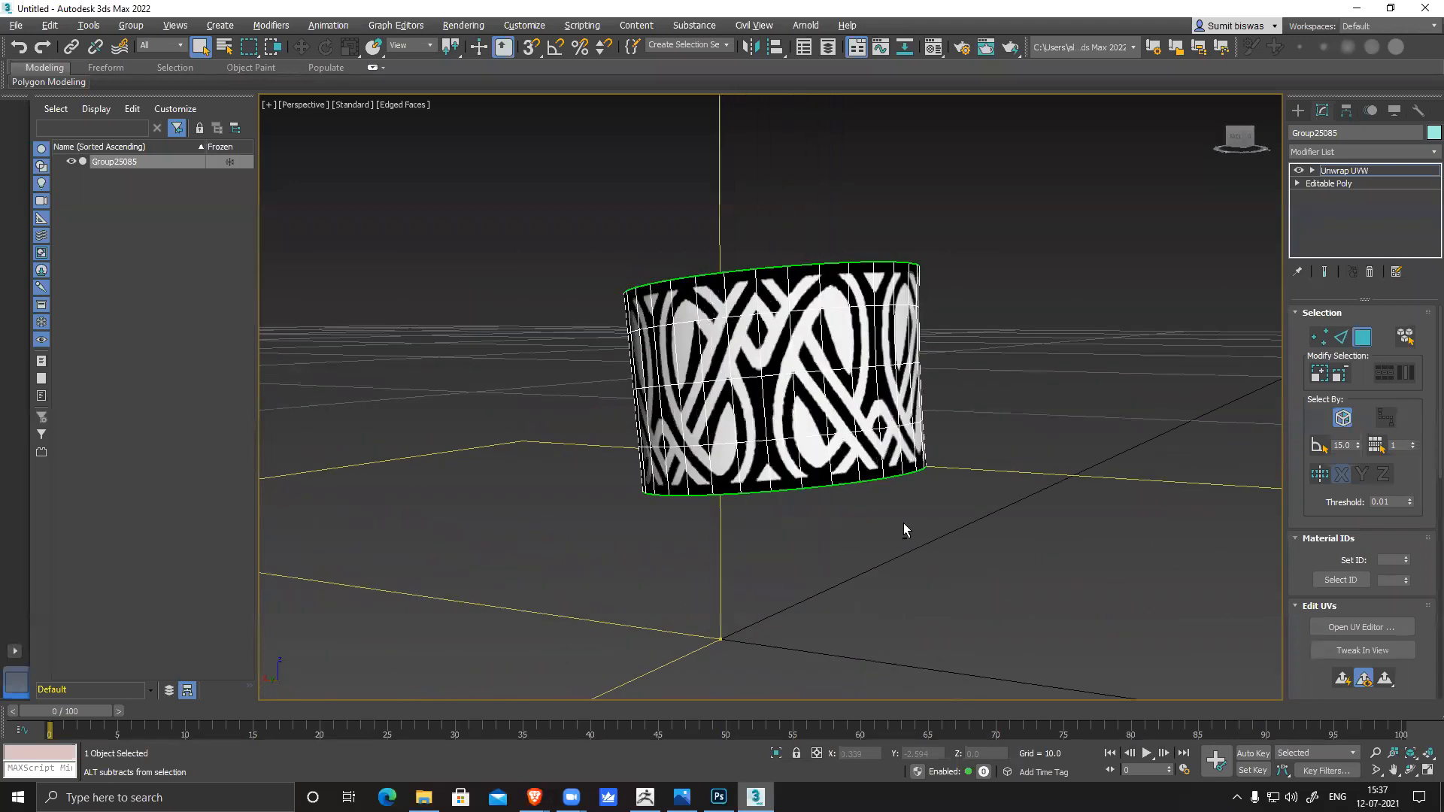
alt+middle_drag(1008, 283, 743, 311)
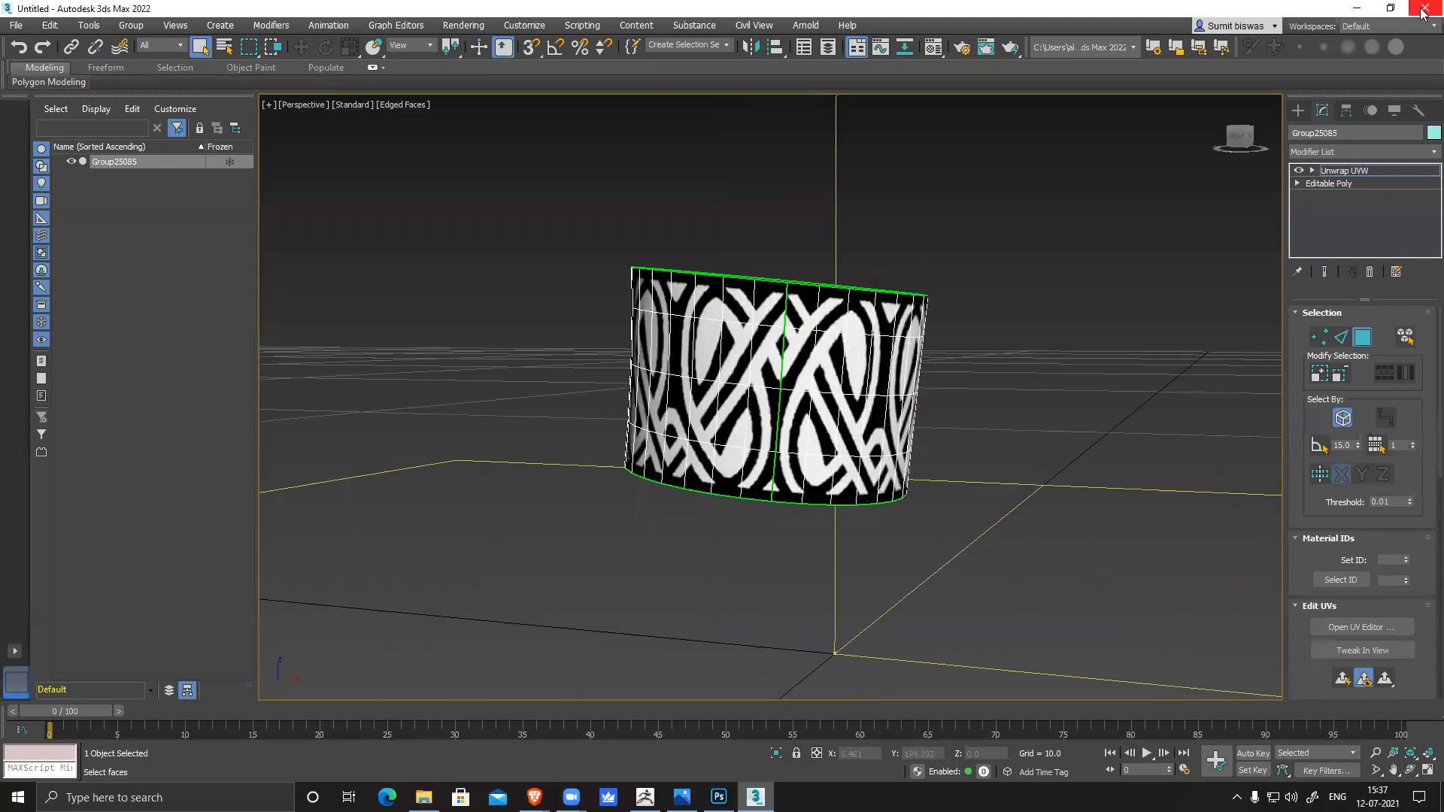
Export the selected ring band to the Desktop as an OBJ file named ring, replacing the existing file and using the ZBrush preset
click(15, 25)
mouse_move(90, 246)
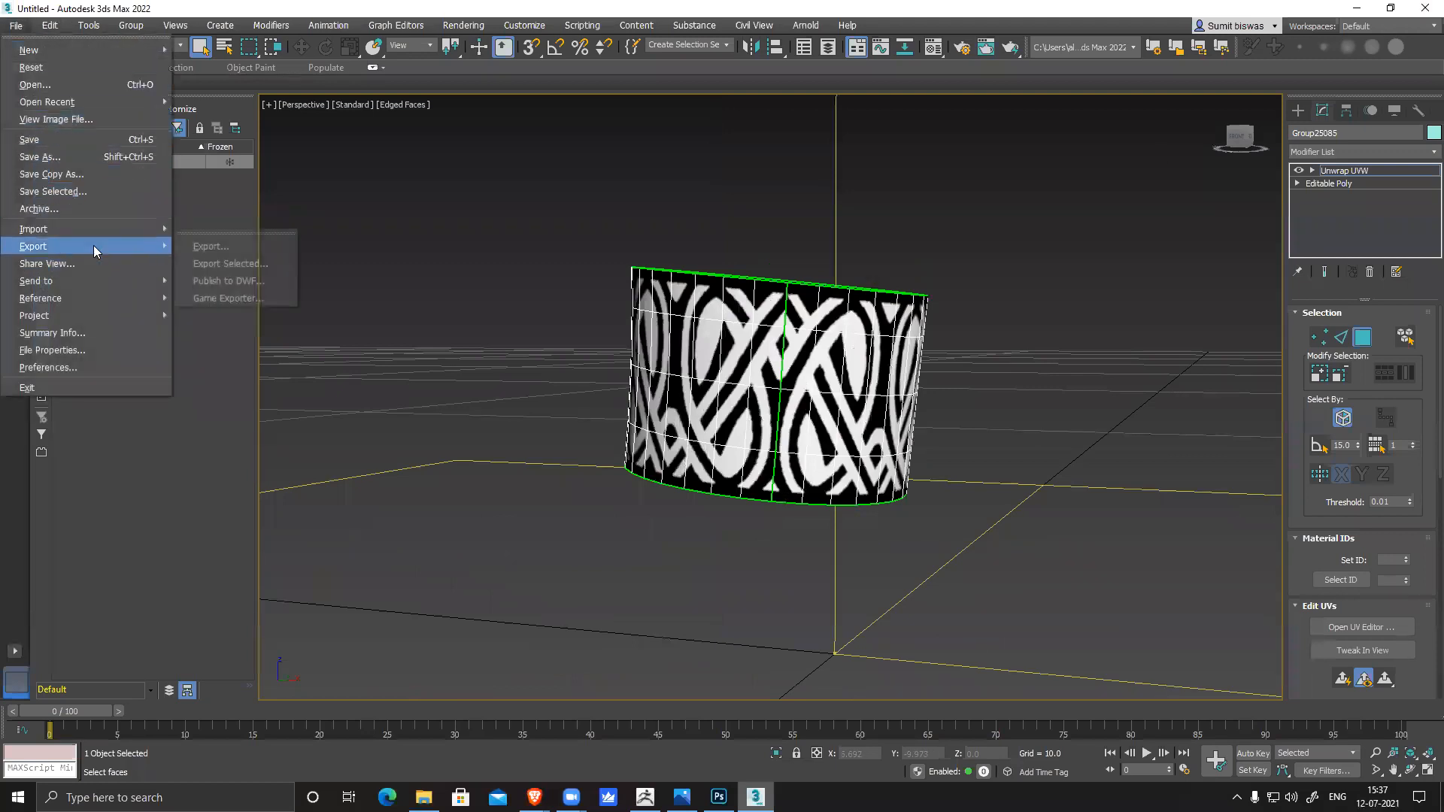
click(241, 263)
click(503, 248)
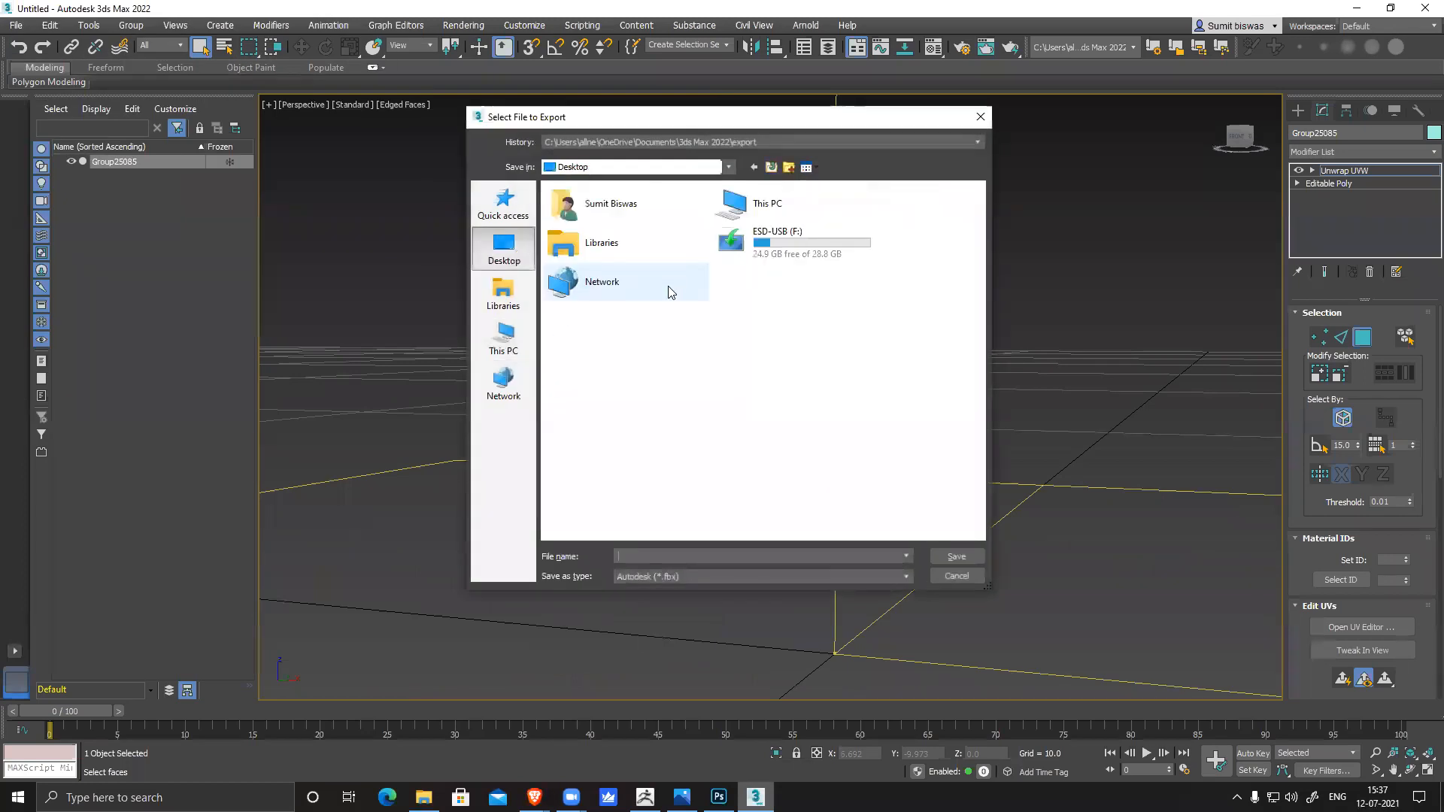
click(684, 578)
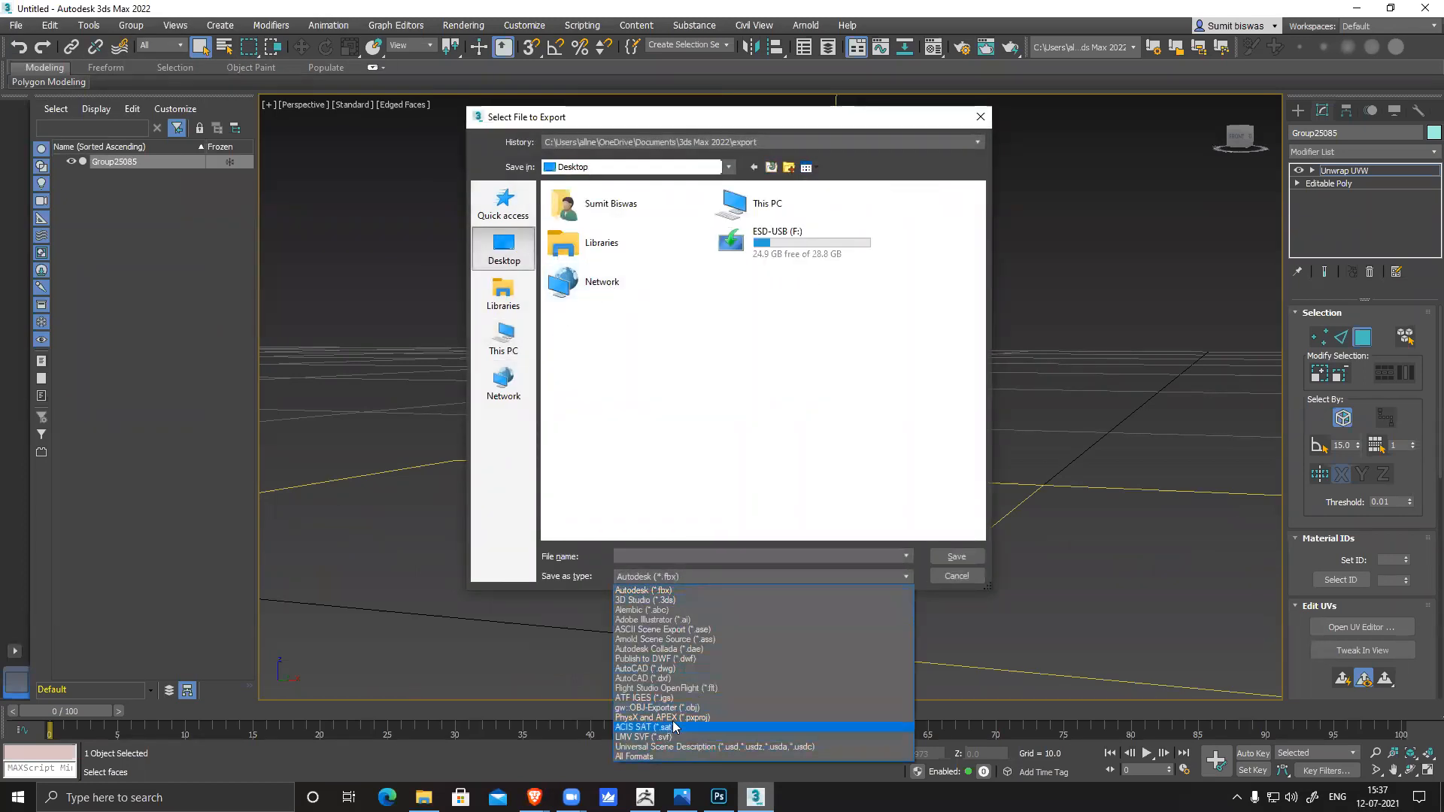
click(657, 708)
double_click(595, 330)
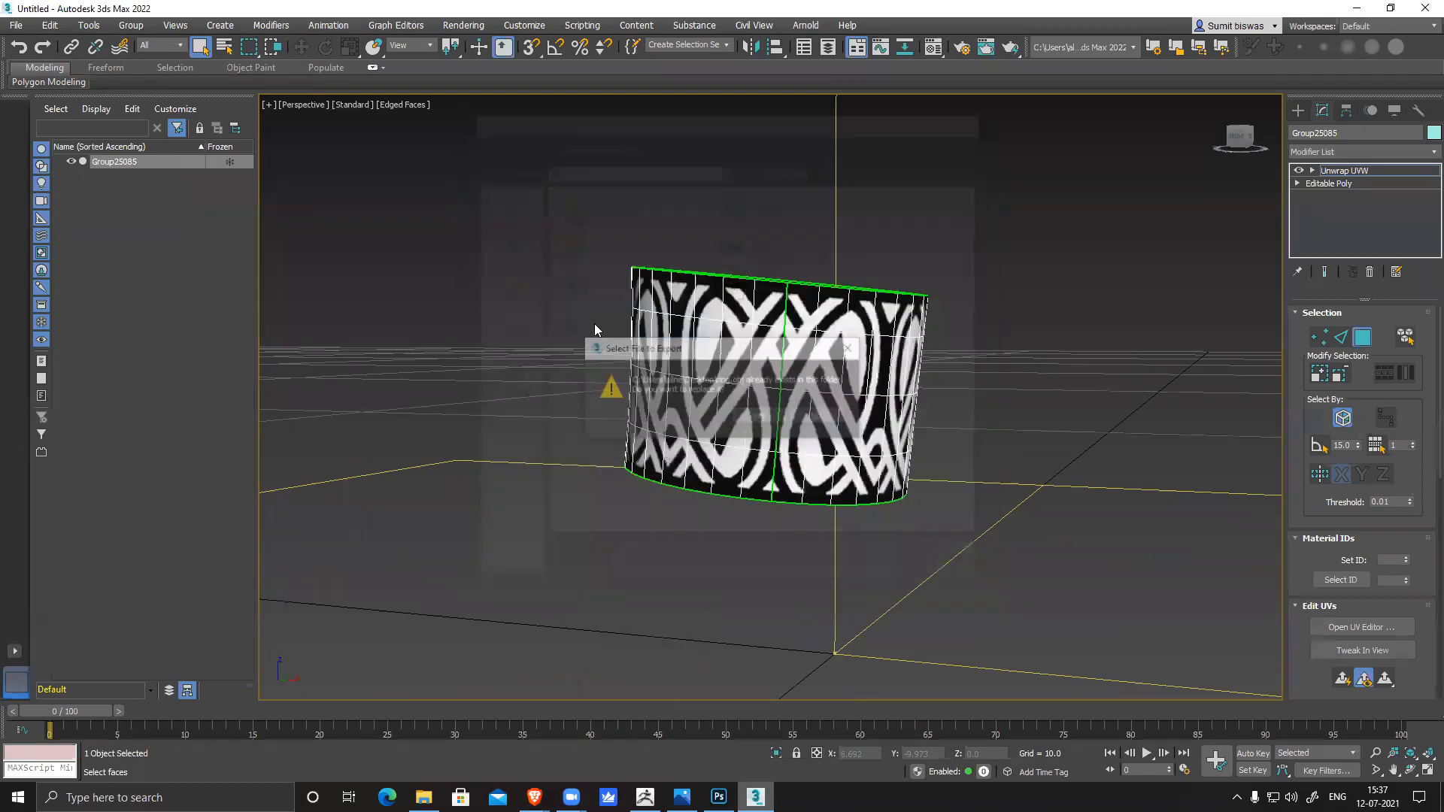
click(760, 416)
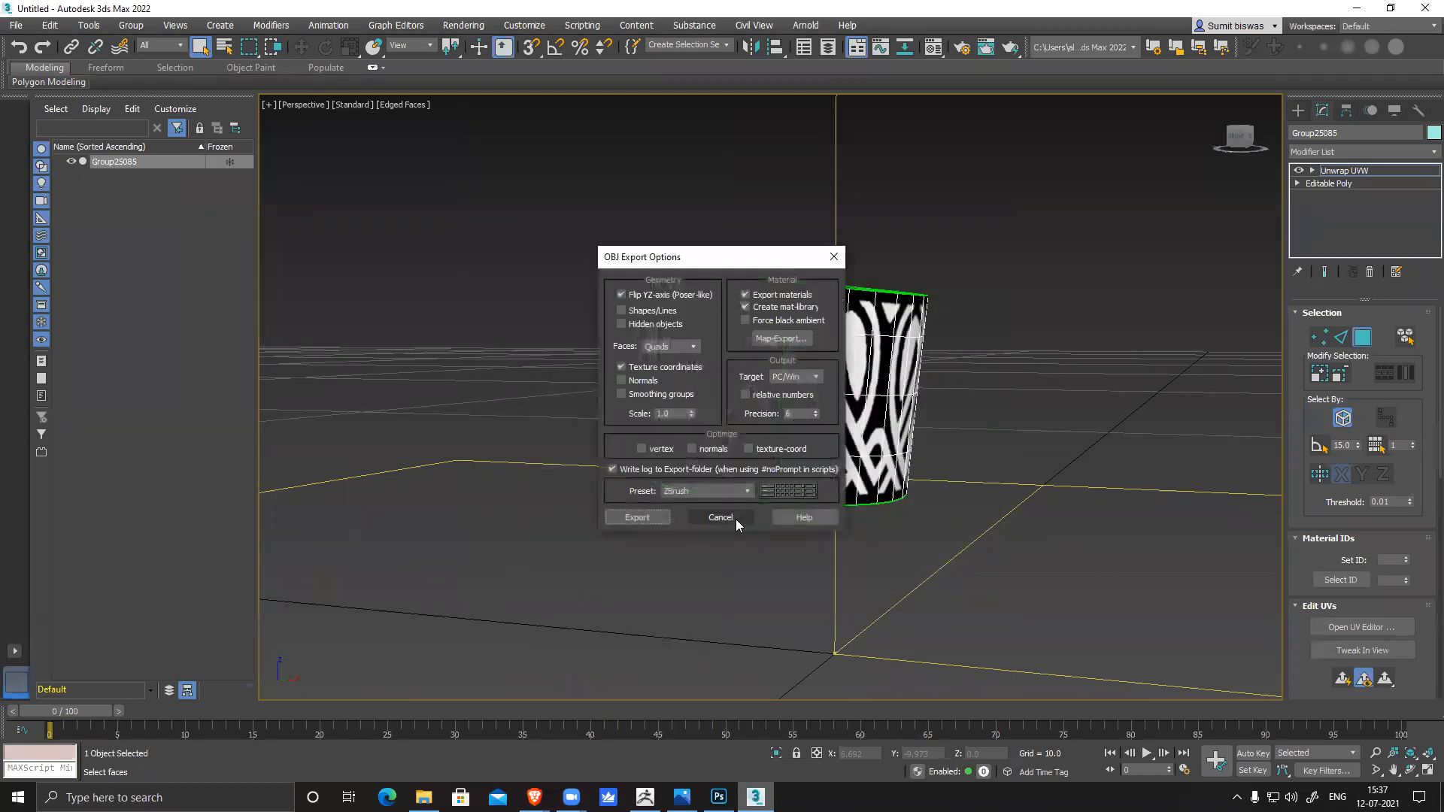
click(653, 517)
click(903, 521)
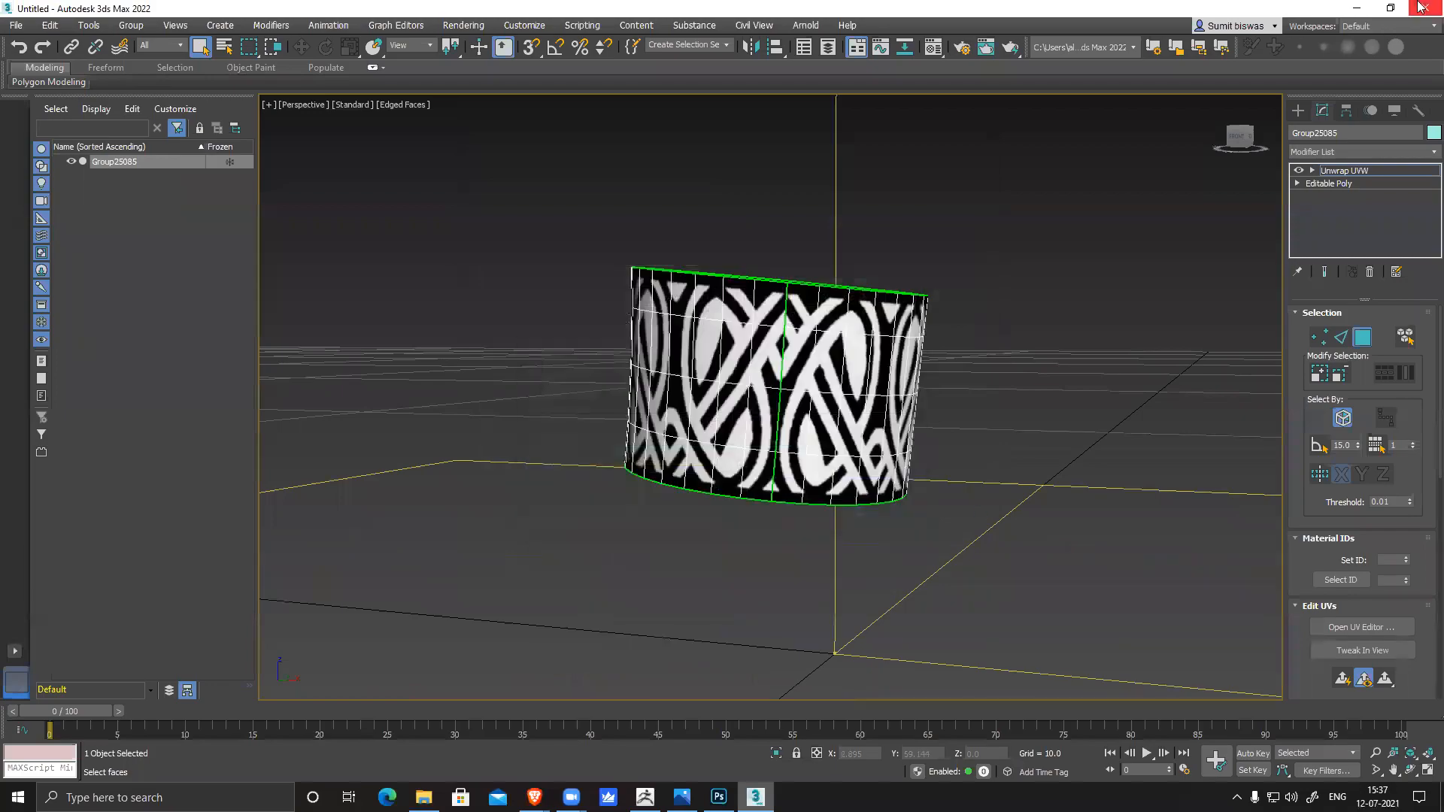
Switch to ZBrush and import the ring OBJ from the Desktop in place of the selected band subtool
click(1359, 9)
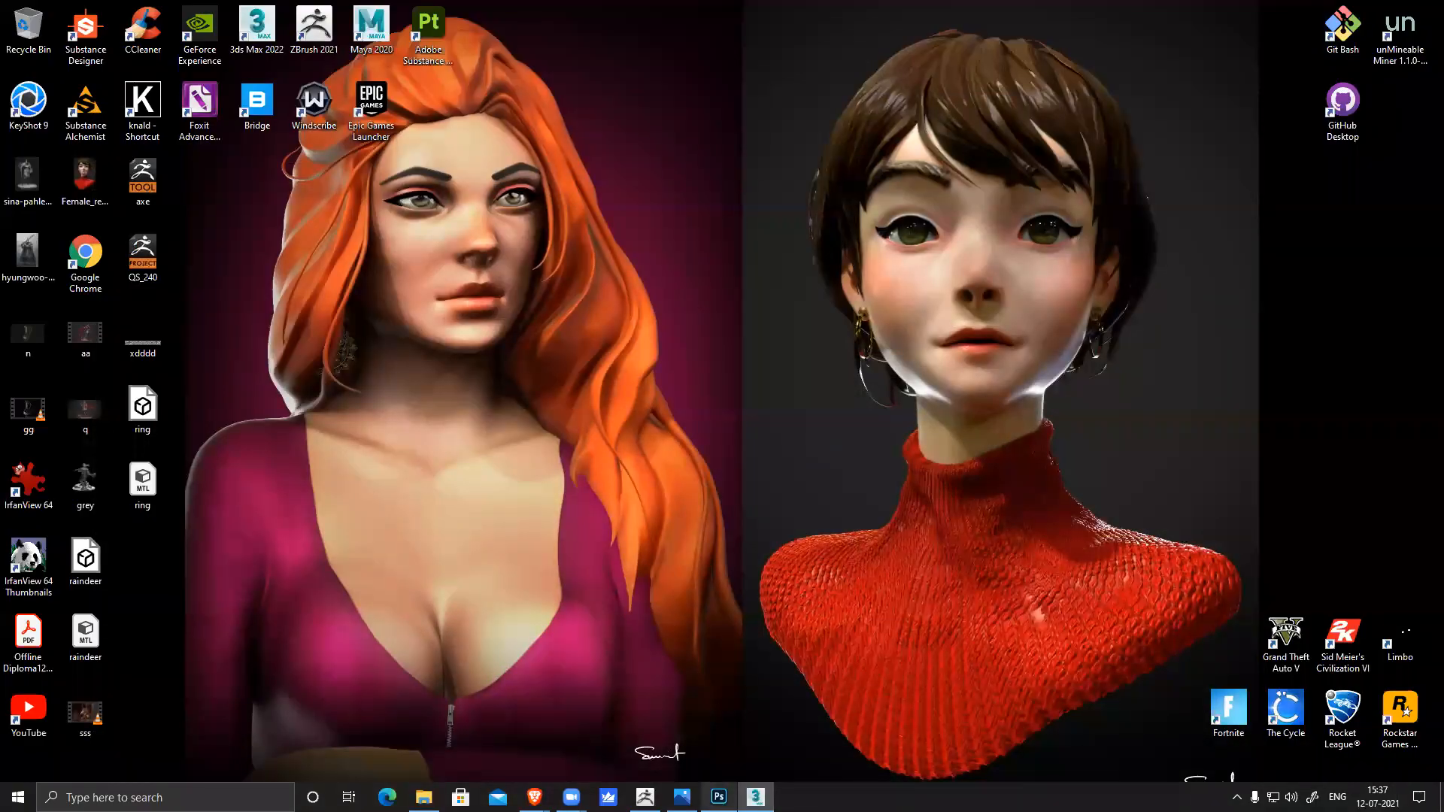
click(645, 798)
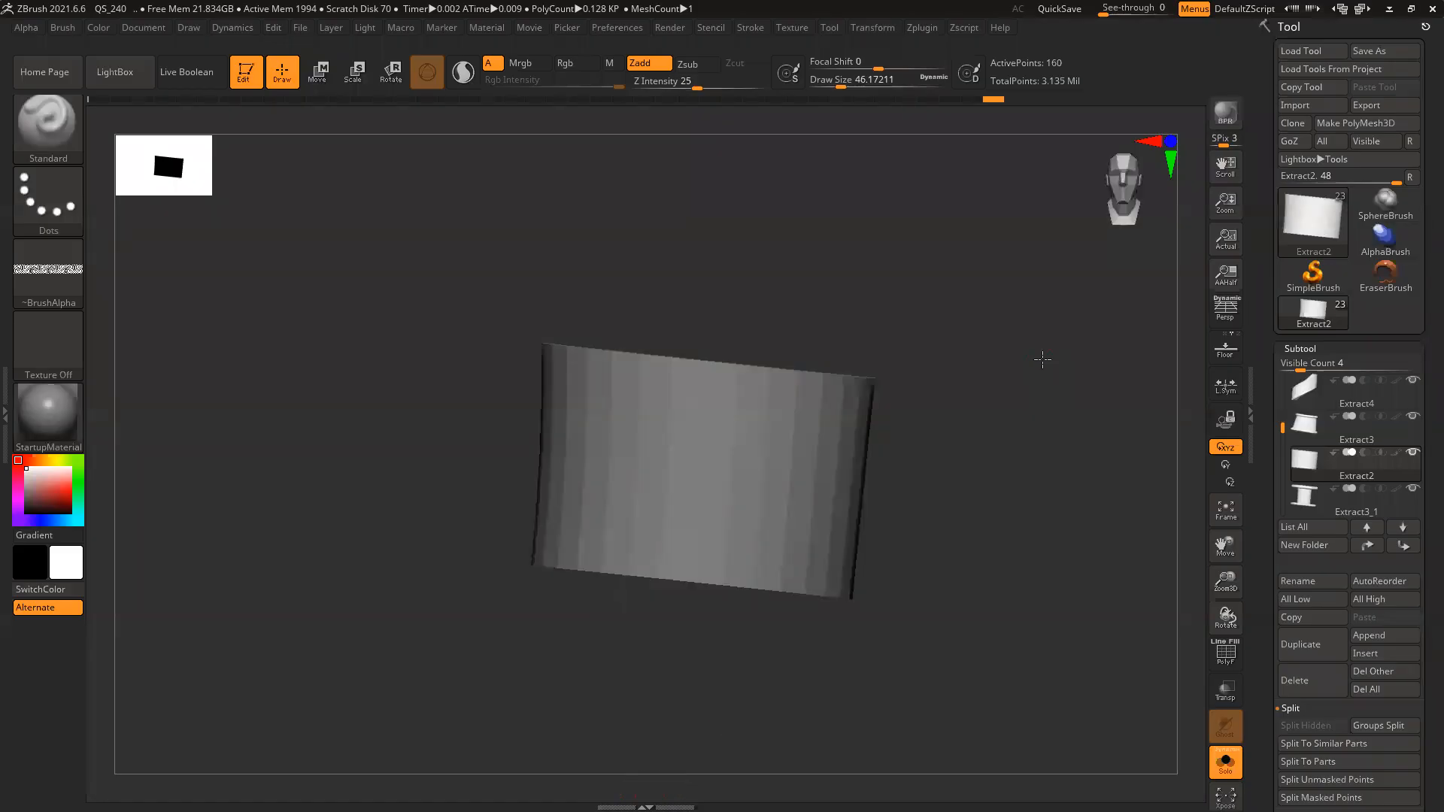
click(1324, 108)
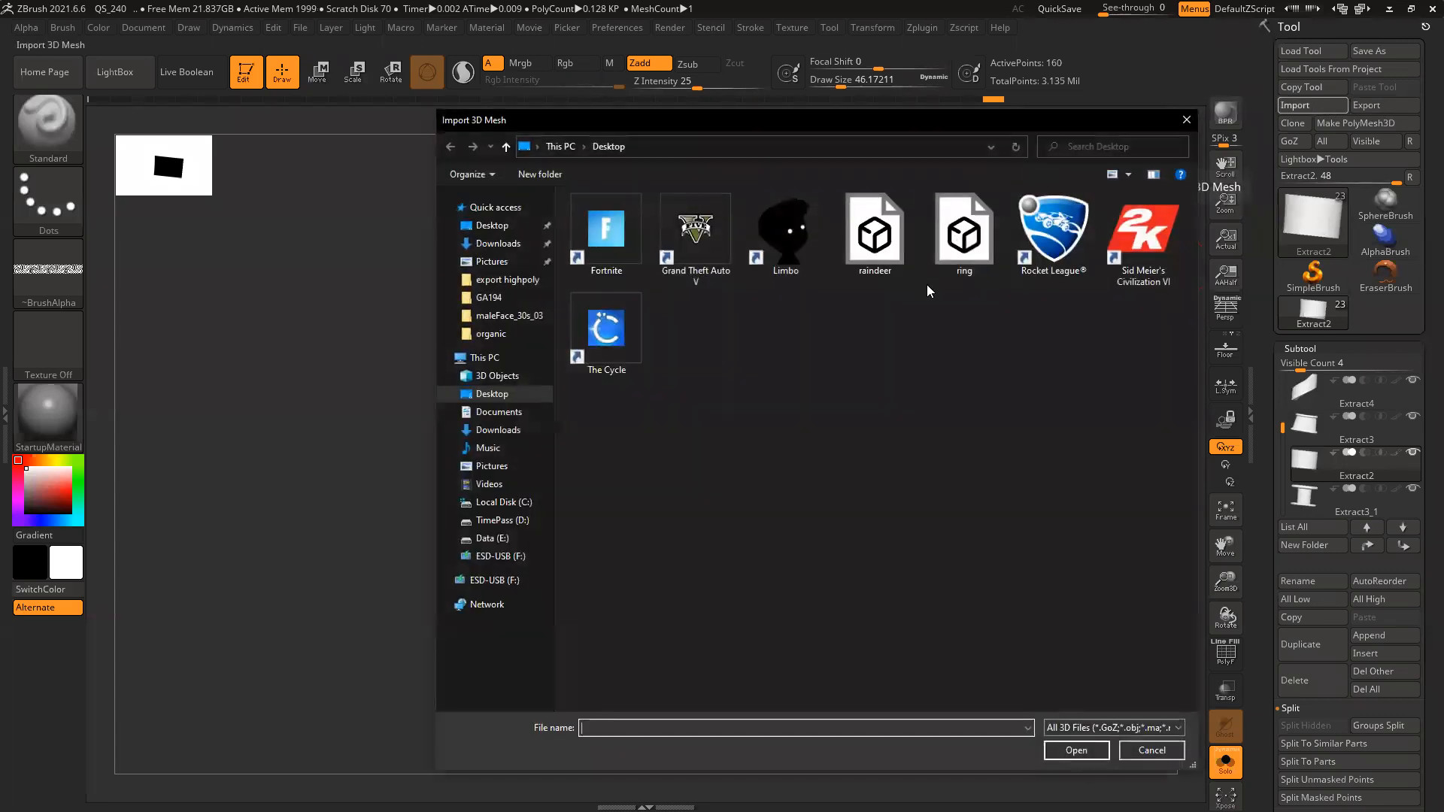
click(966, 237)
click(1076, 750)
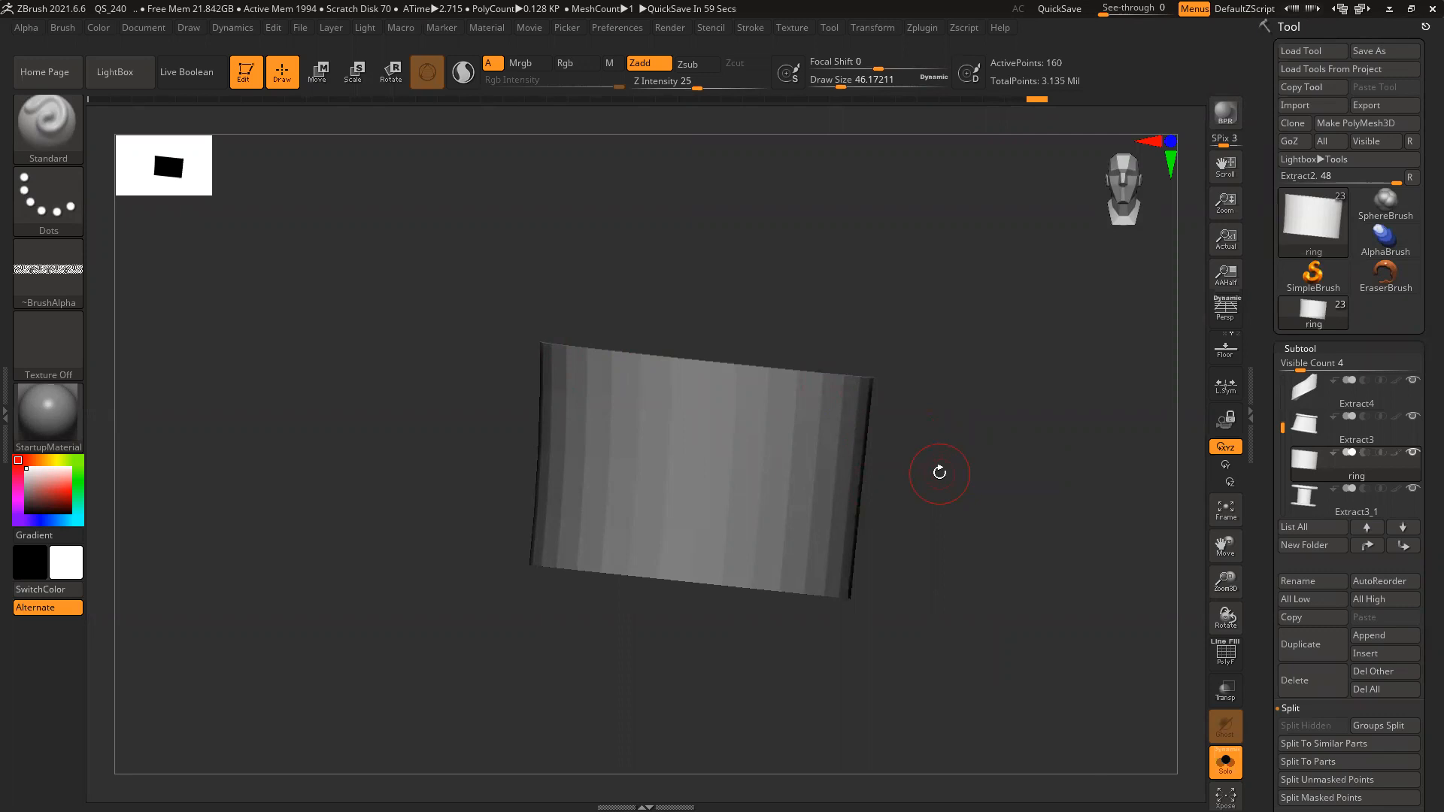
Check the imported ring's wireframe, subdivide the mesh up to level 7, and hide the wireframe
key(shift+f)
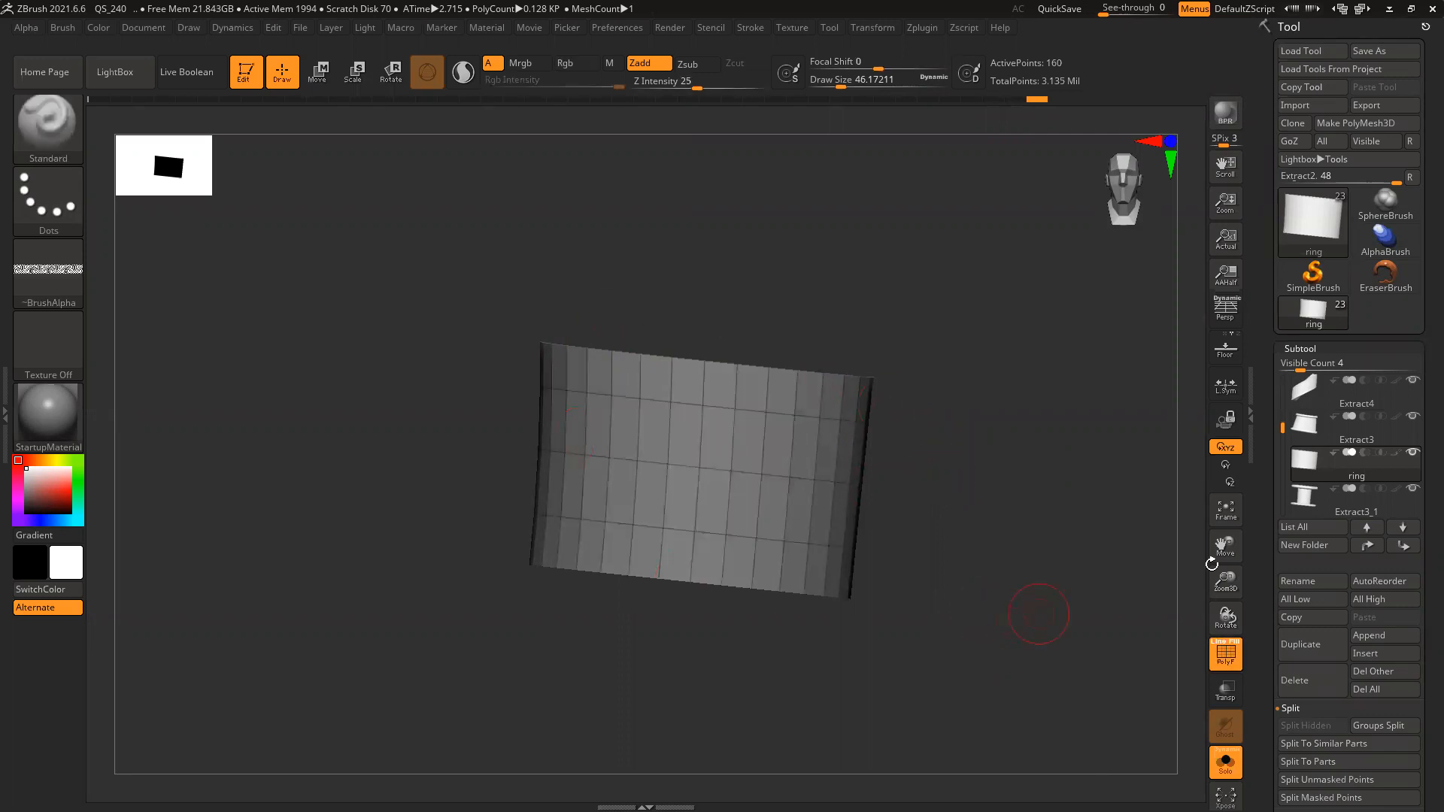
click(1300, 348)
click(1306, 367)
drag(1294, 394, 1379, 410)
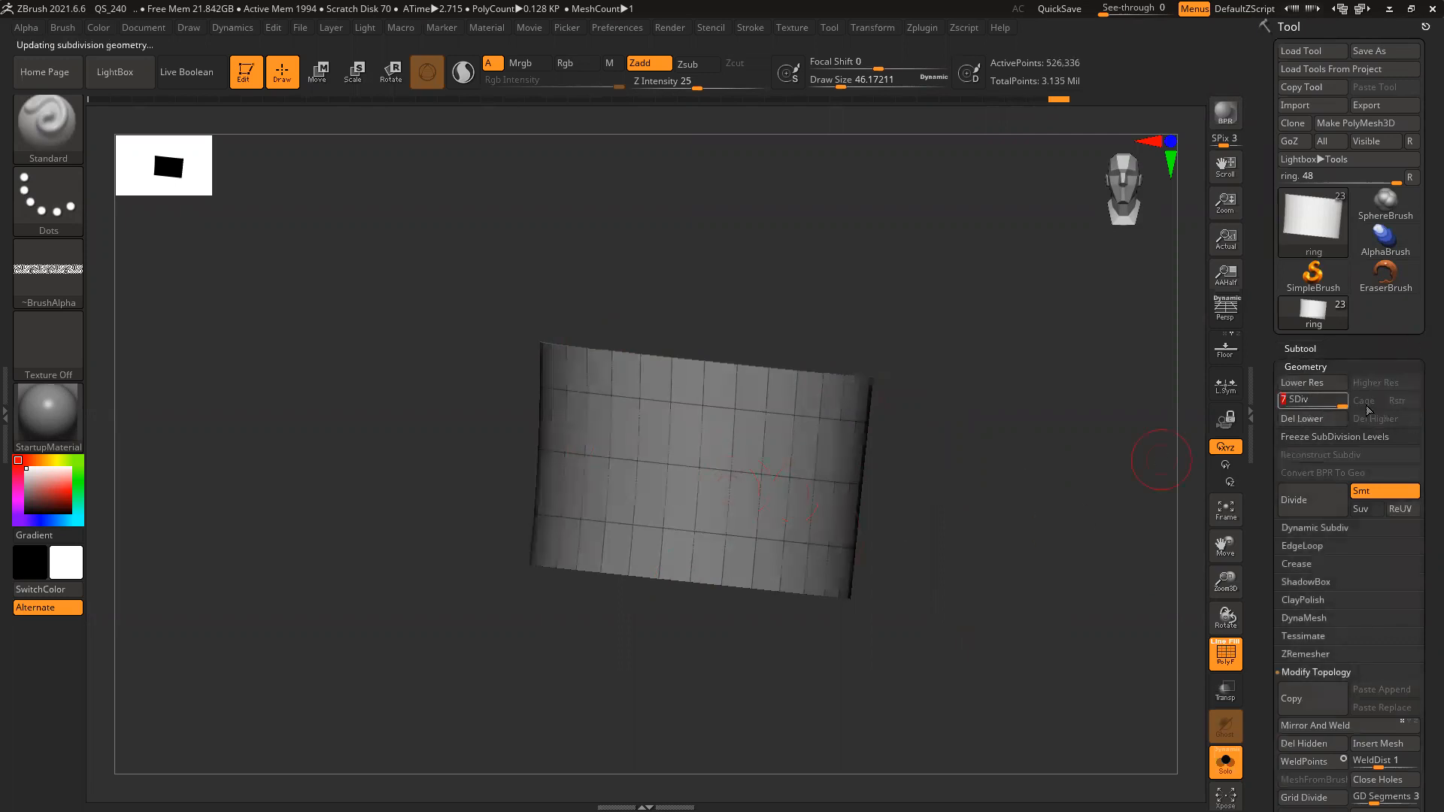
key(shift+f)
Create a new blank texture map for the ring
drag(1264, 552, 1256, 426)
drag(1271, 704, 1264, 358)
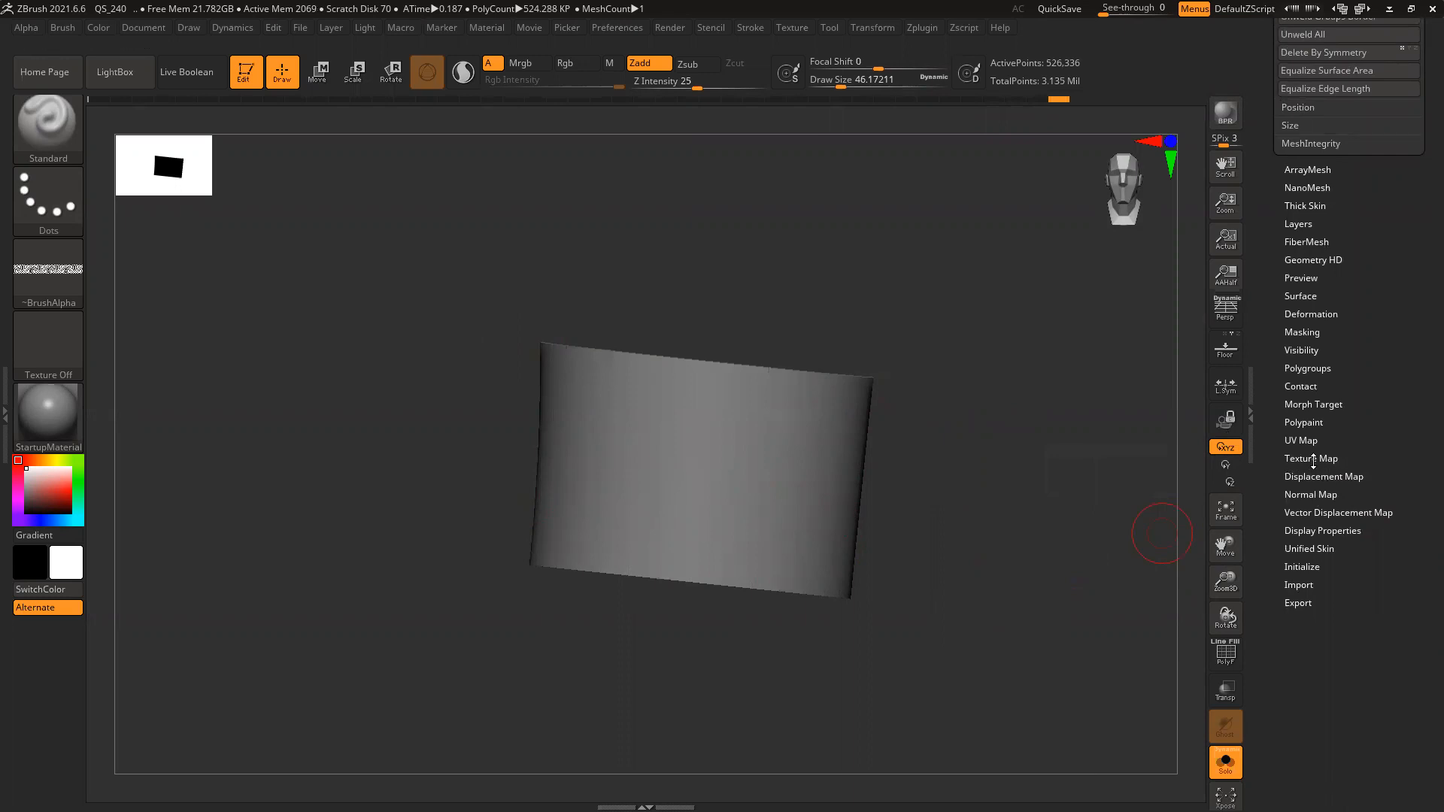
click(1315, 459)
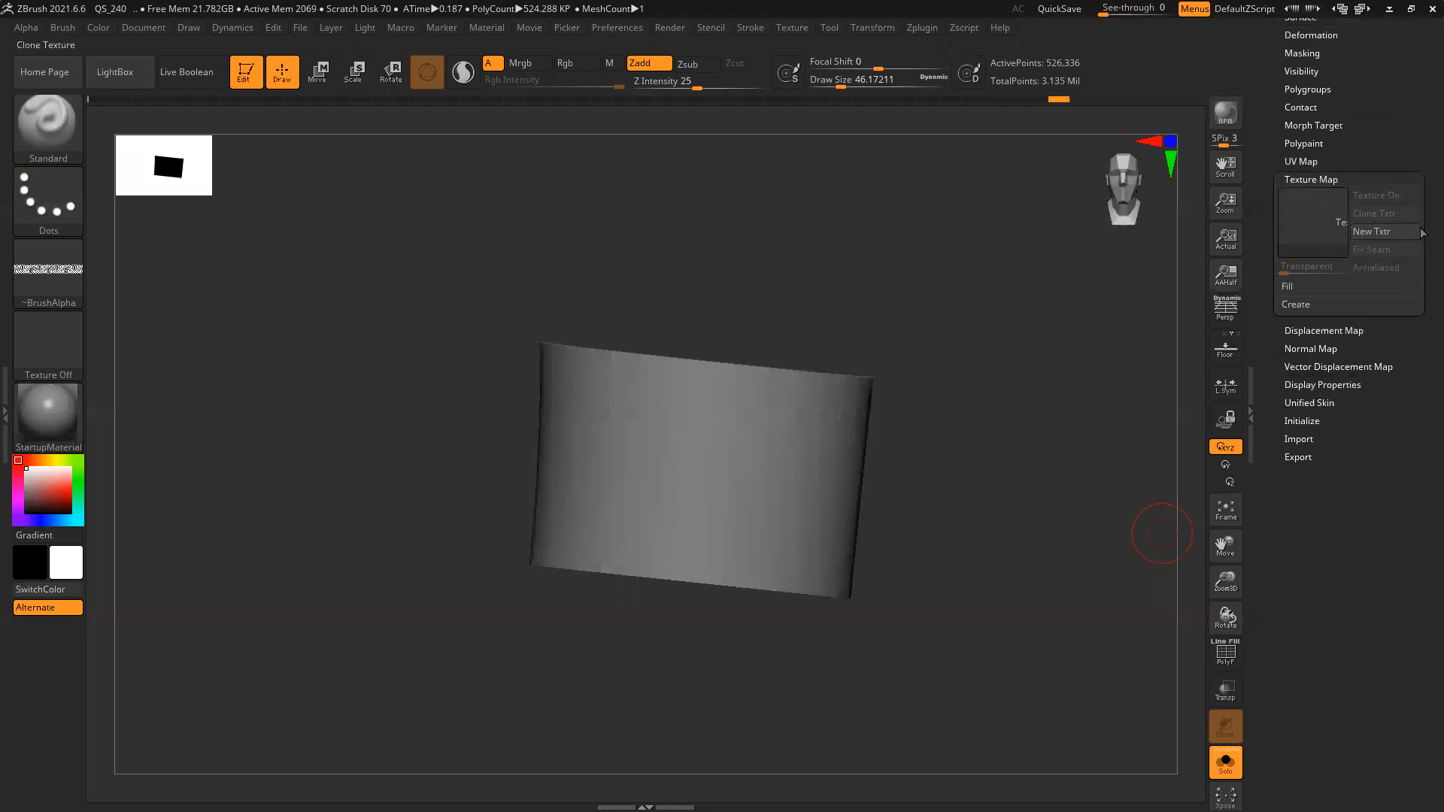
click(1371, 230)
Import the xdddd ornament image from the Desktop as the ring's displacement map
mouse_move(1304, 223)
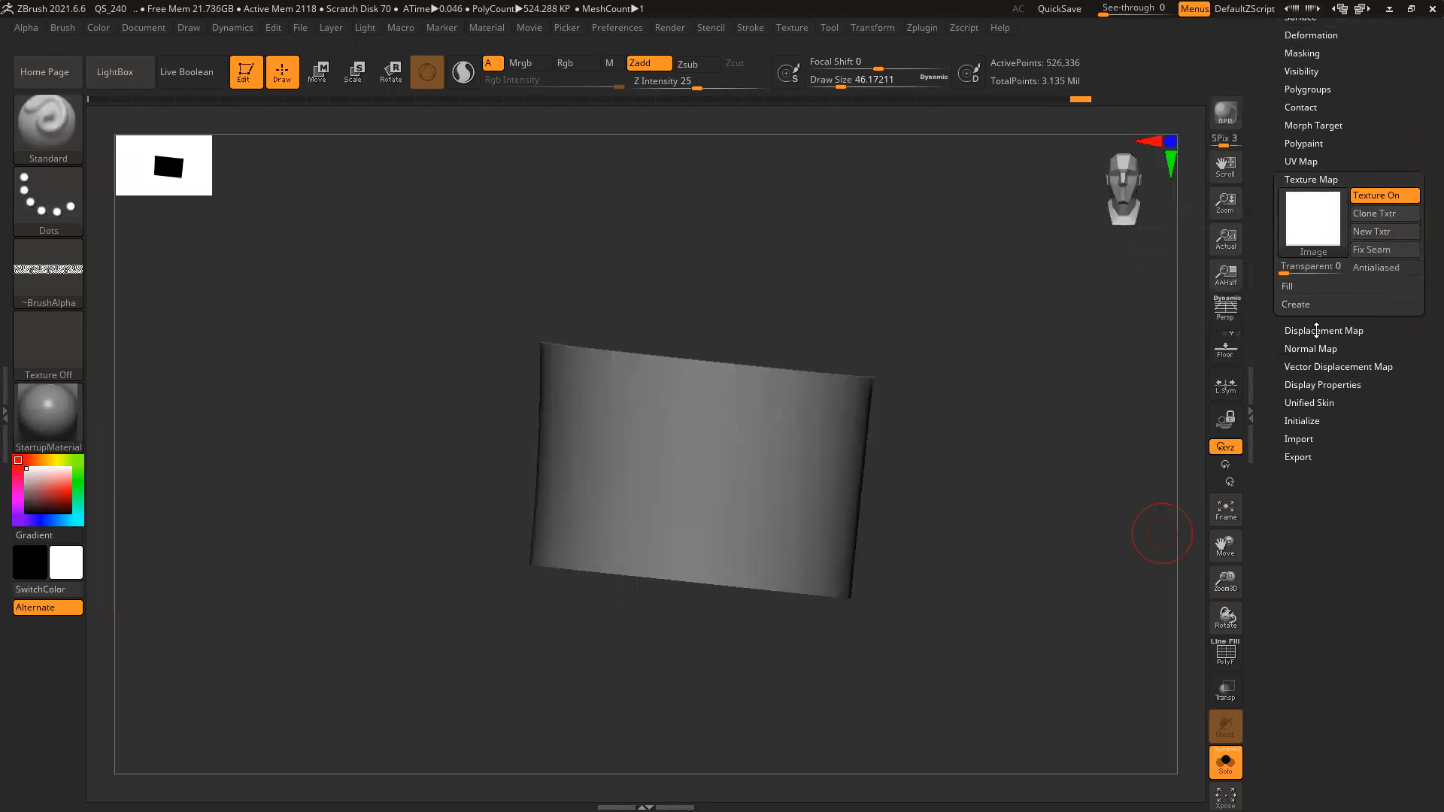
click(1317, 331)
click(1327, 242)
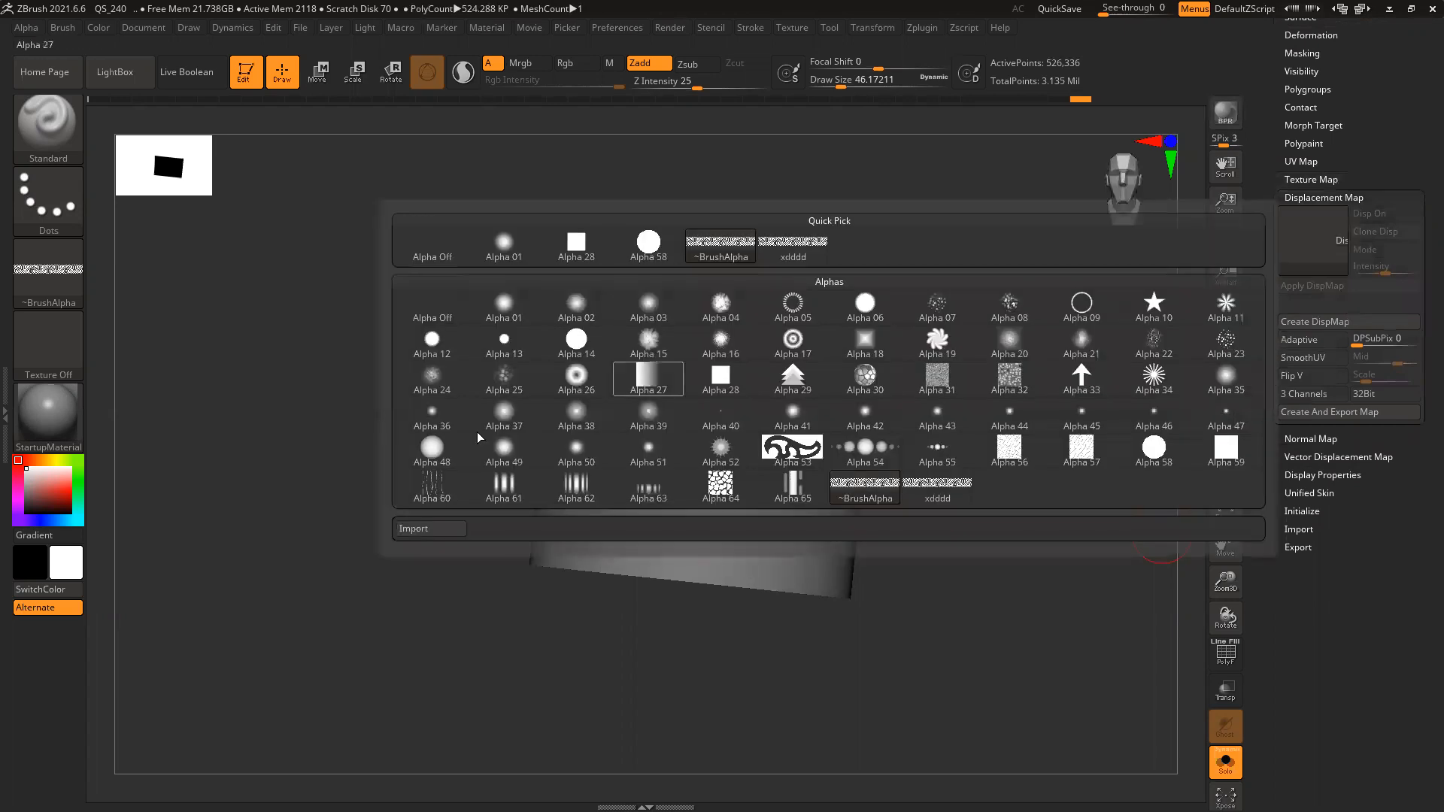
click(432, 529)
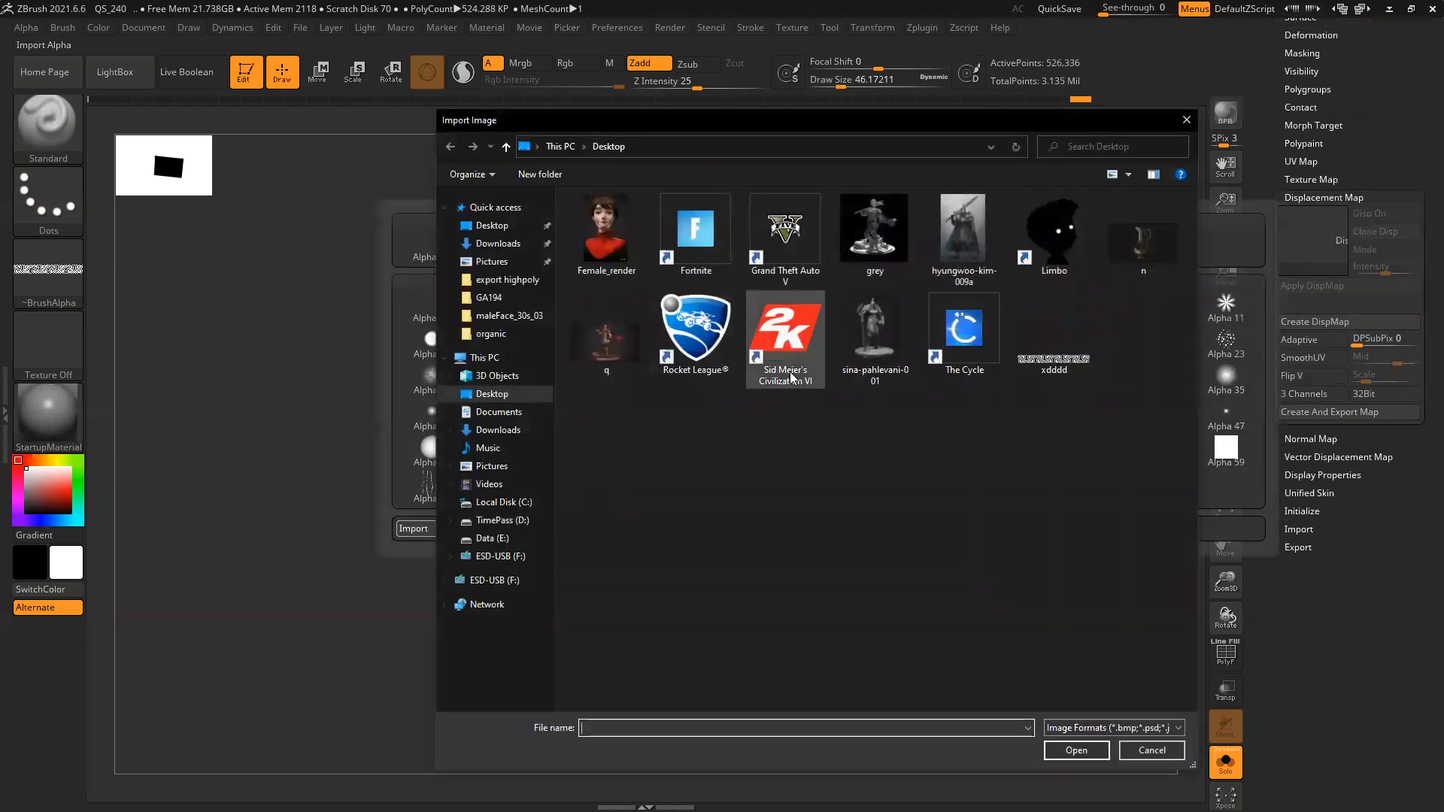
click(1076, 750)
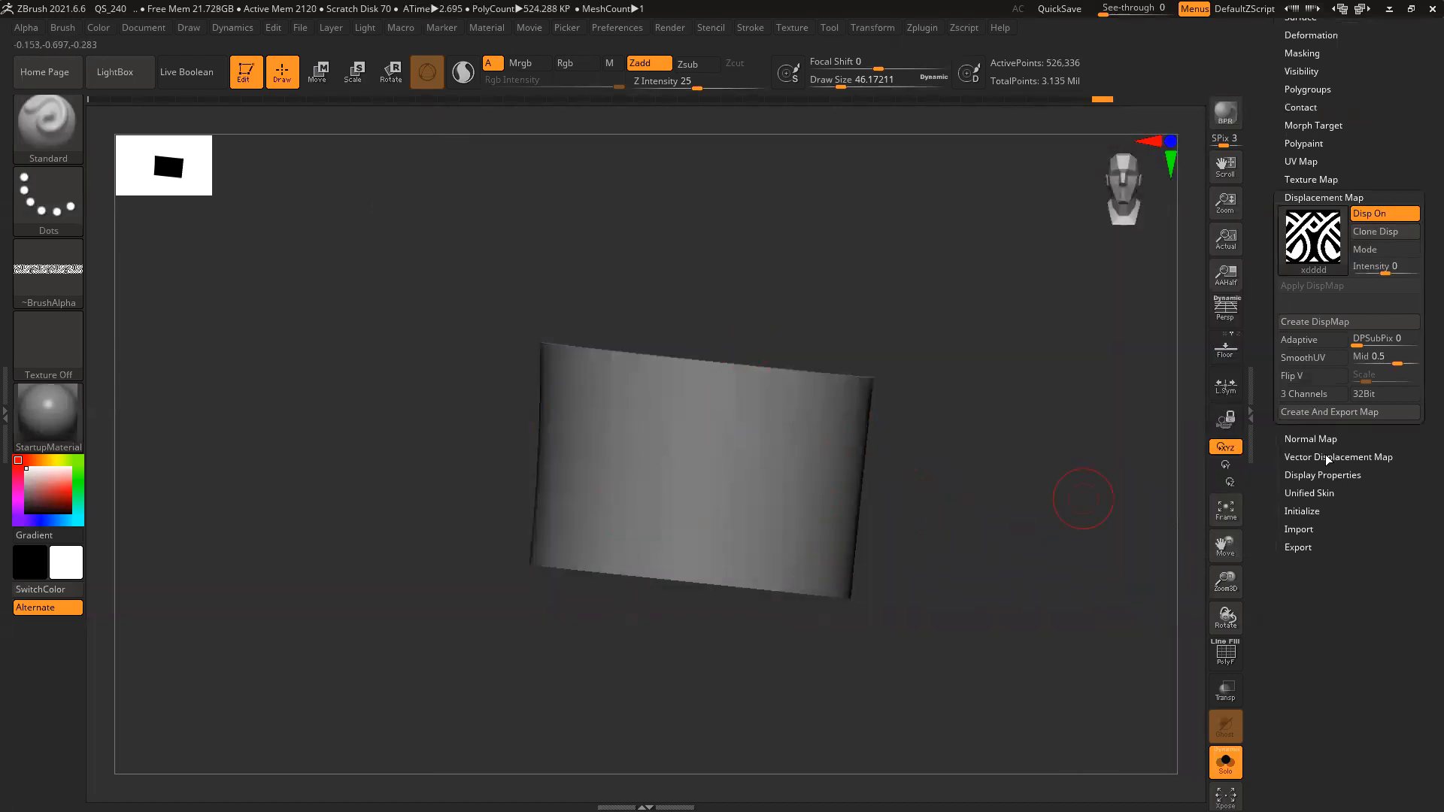
Set the ring's displacement intensity to about 0.0547 and check the relief from different angles
click(1376, 269)
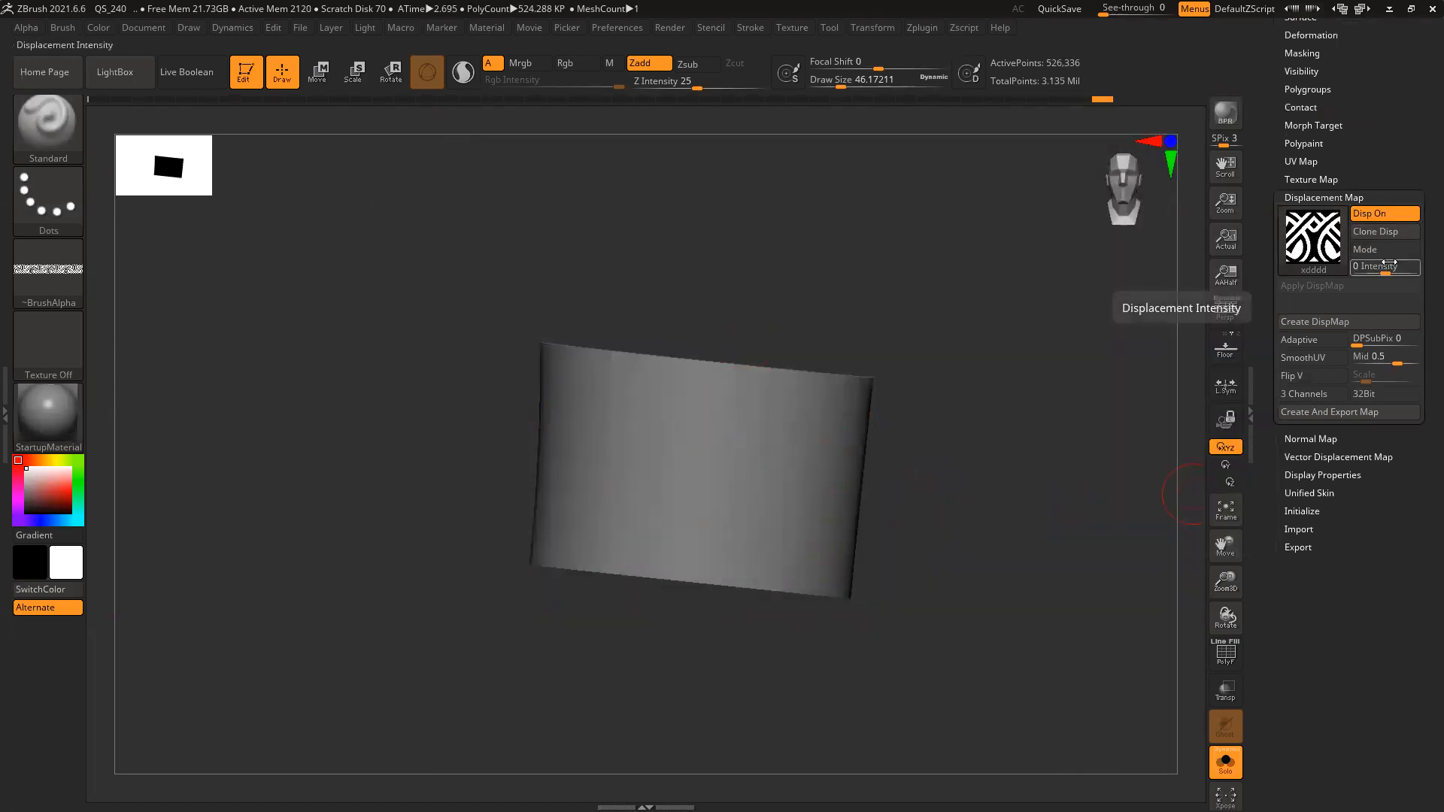
drag(1388, 269, 1391, 269)
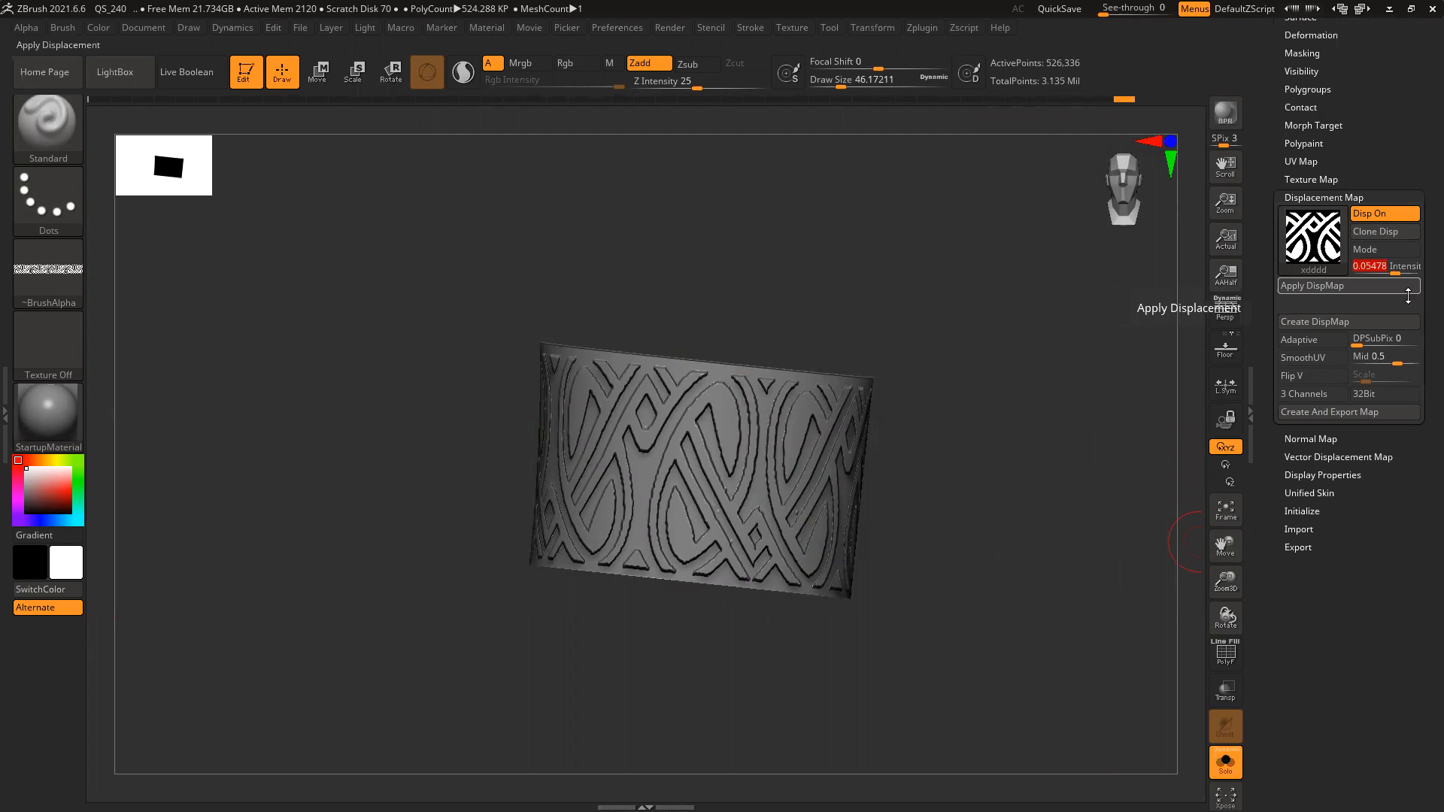
drag(1009, 506, 1188, 376)
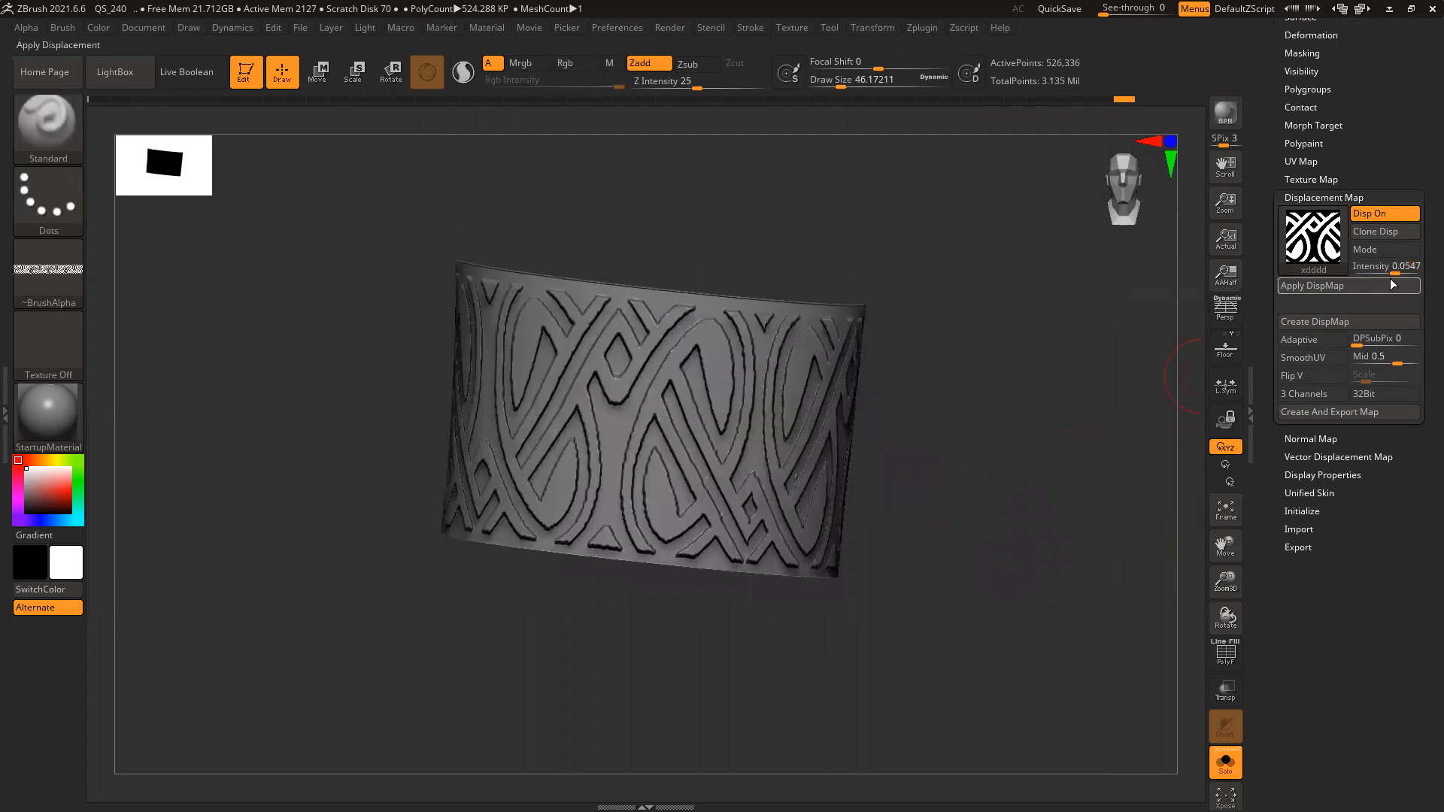
drag(1395, 270, 1395, 271)
mouse_move(1061, 527)
mouse_down()
mouse_move(1039, 462)
mouse_move(1053, 509)
mouse_up()
drag(932, 495, 913, 538)
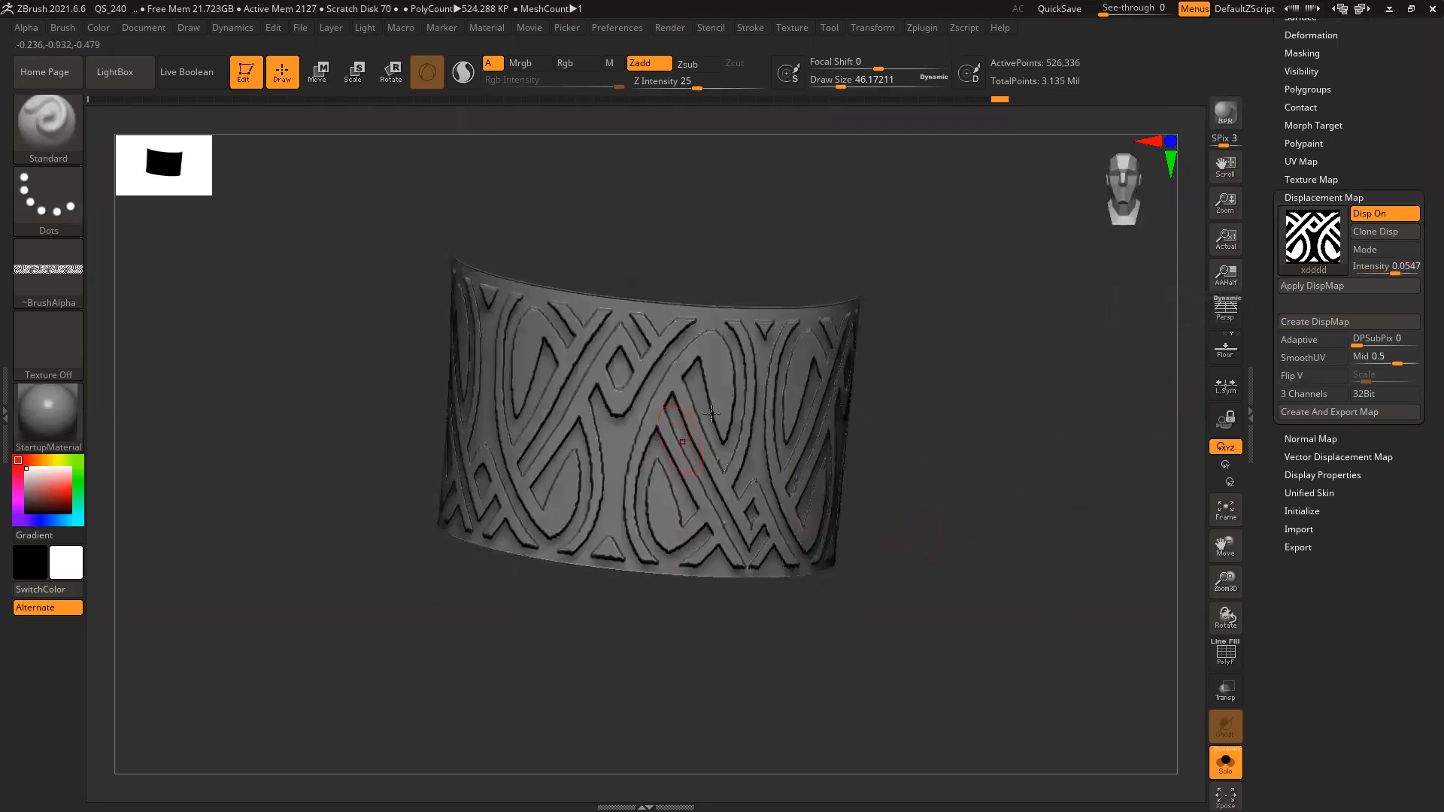
Apply the displacement map to the ring's geometry and turn off Solo mode to show the whole axe
click(1322, 287)
drag(961, 431, 985, 466)
click(1226, 761)
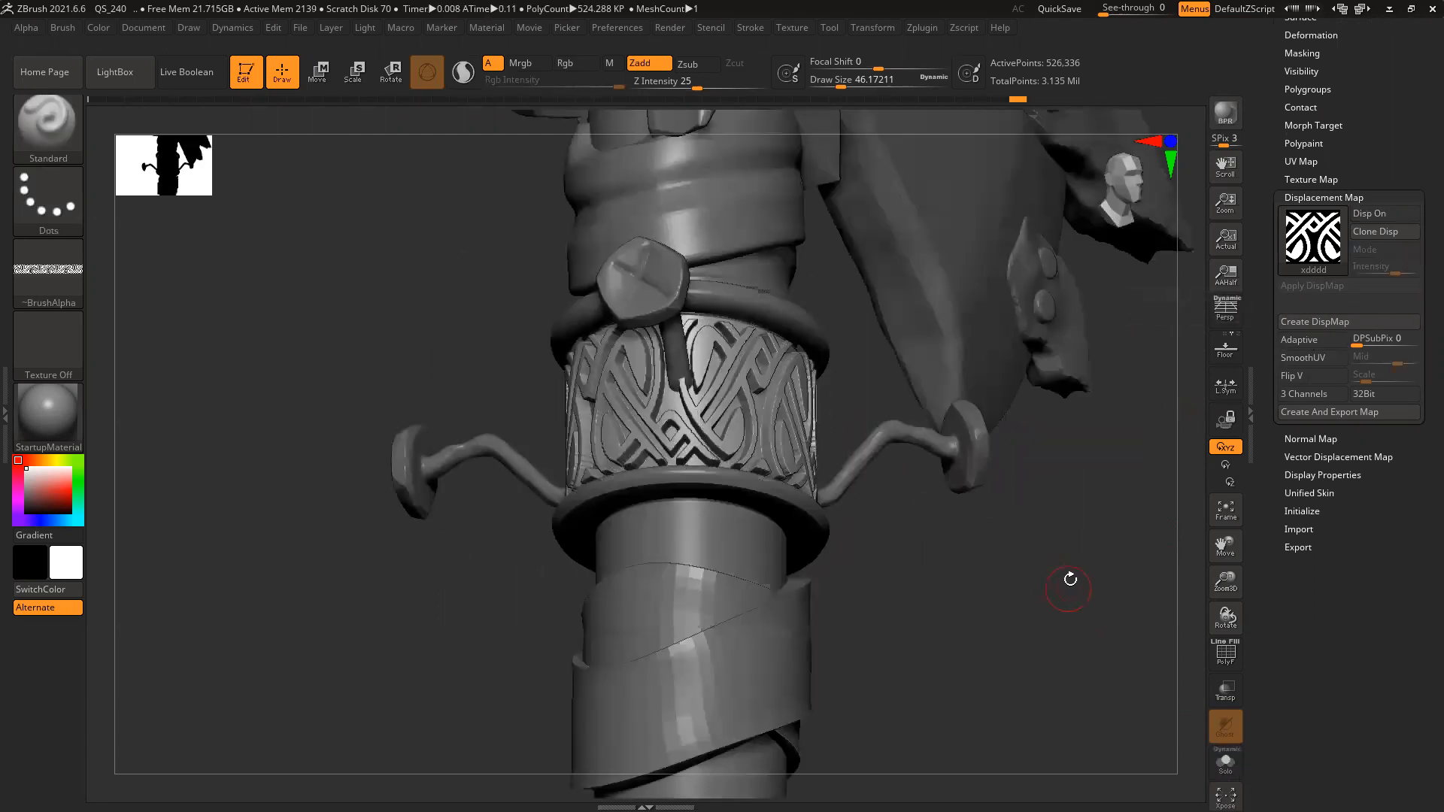
Examine the ornamented ring on the axe handle up close and from a distance, along with the handle's lower bands
drag(1074, 626, 886, 515)
mouse_move(886, 516)
alt+right_down()
mouse_move(924, 460)
mouse_move(813, 529)
alt+right_up()
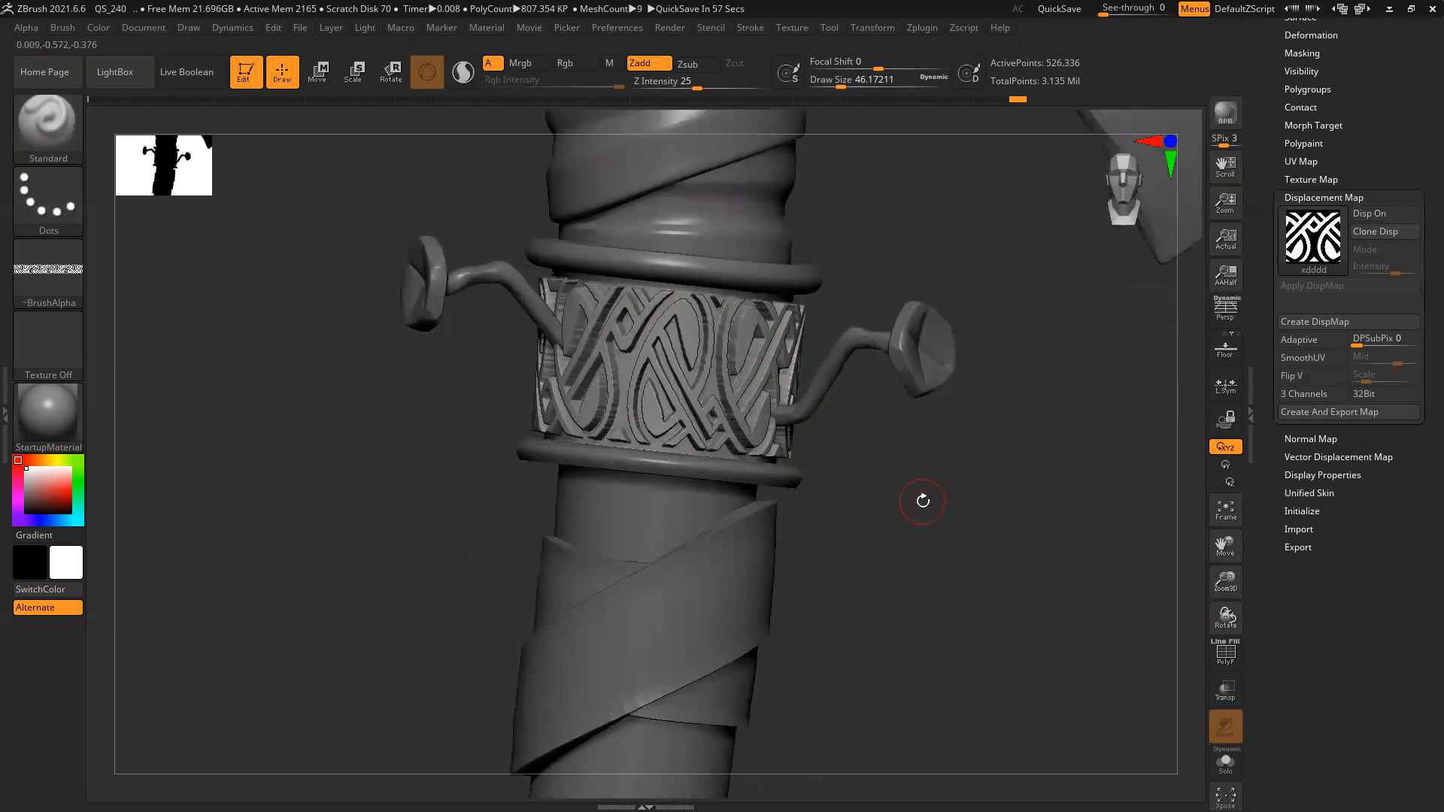
drag(958, 519, 871, 516)
ctrl+right_drag(1004, 497, 876, 483)
alt+right_drag(889, 532, 890, 414)
ctrl+right_drag(902, 499, 883, 474)
alt+right_drag(828, 380, 826, 398)
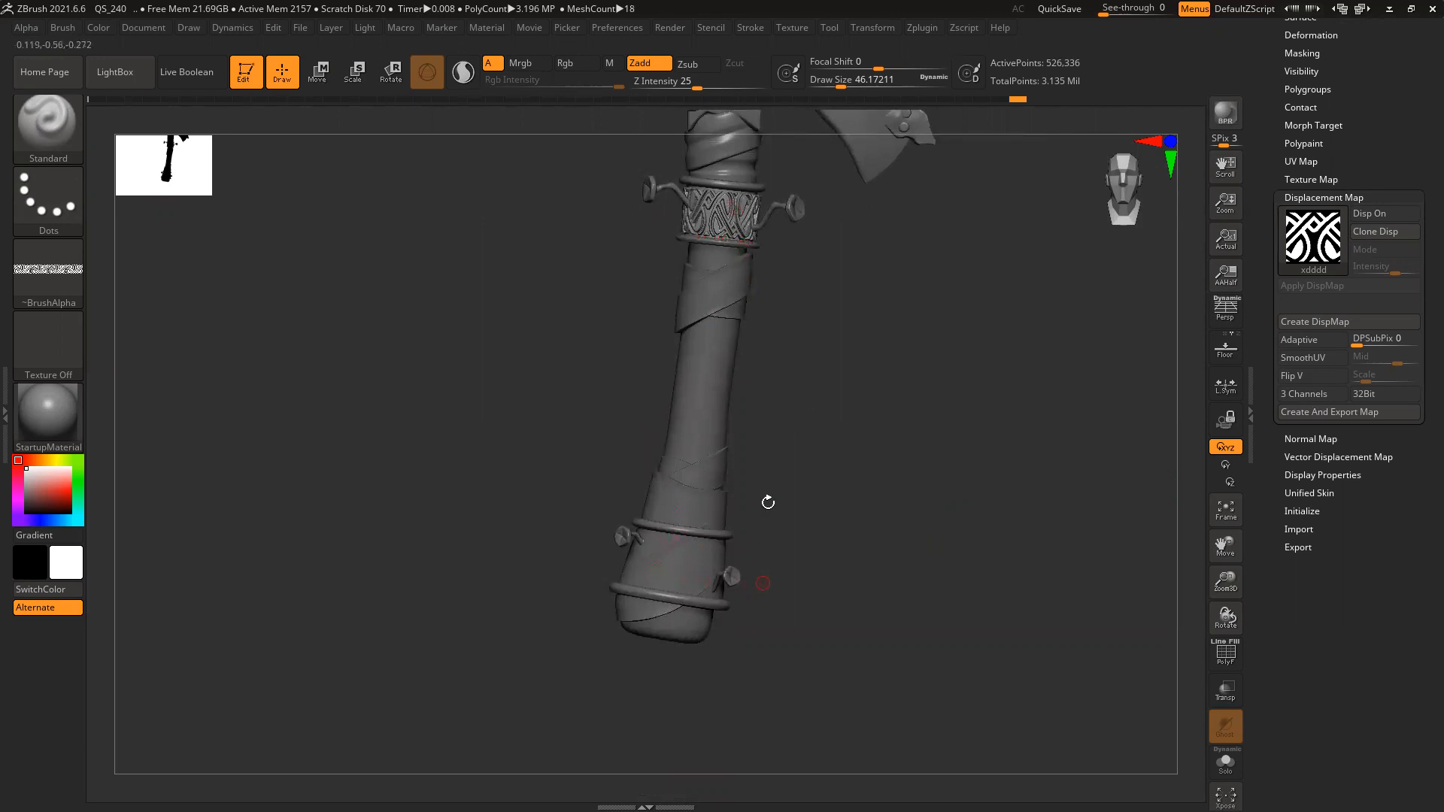
ctrl+right_drag(745, 299, 815, 454)
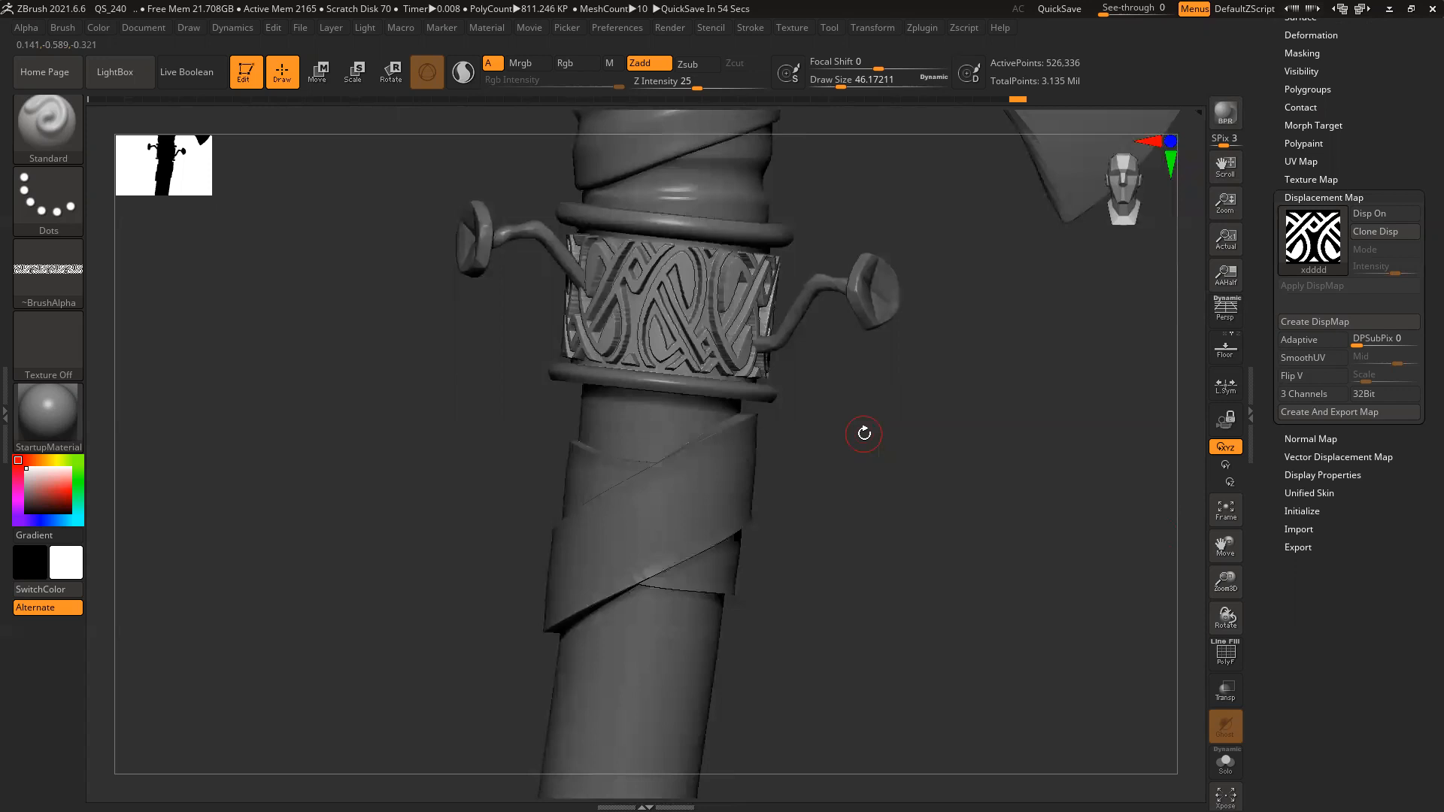
drag(863, 433, 893, 467)
ctrl+right_drag(959, 507, 592, 456)
alt+right_drag(806, 413, 806, 426)
mouse_move(736, 322)
ctrl+right_down()
mouse_move(800, 452)
mouse_move(881, 489)
ctrl+right_up()
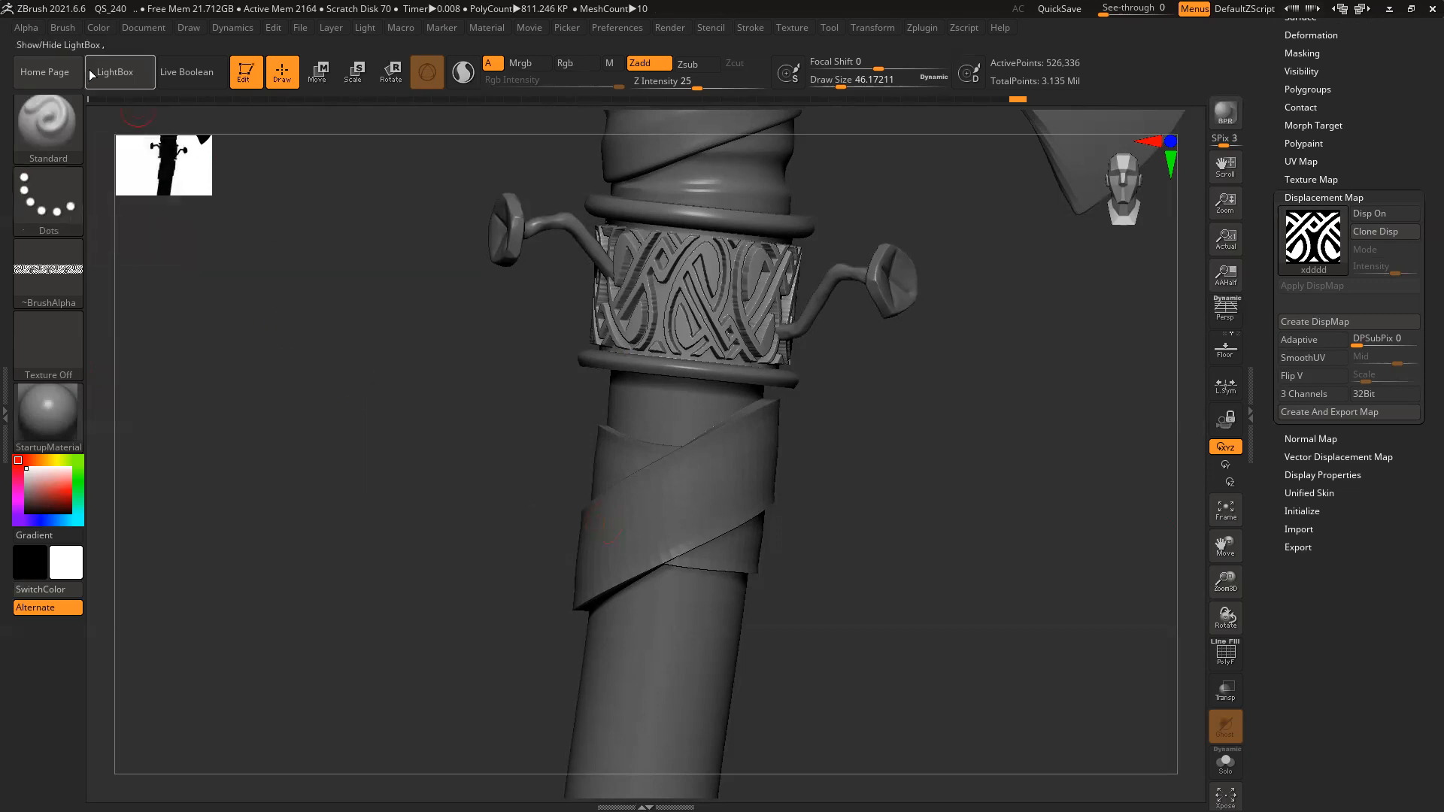
Load the 512_HardSurface shape set from the LightBox Spotlight files onto the canvas
click(58, 27)
click(27, 27)
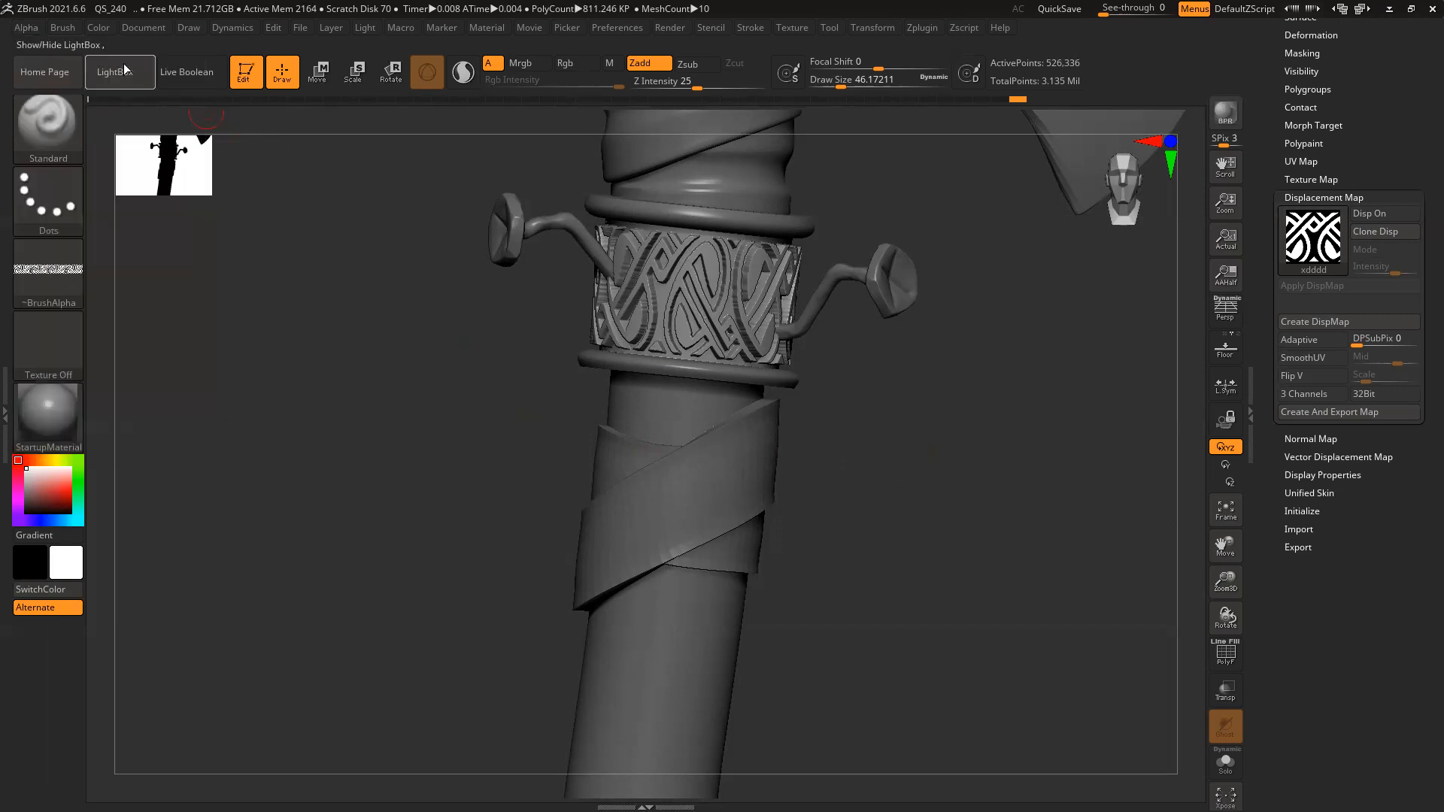
click(126, 74)
click(754, 119)
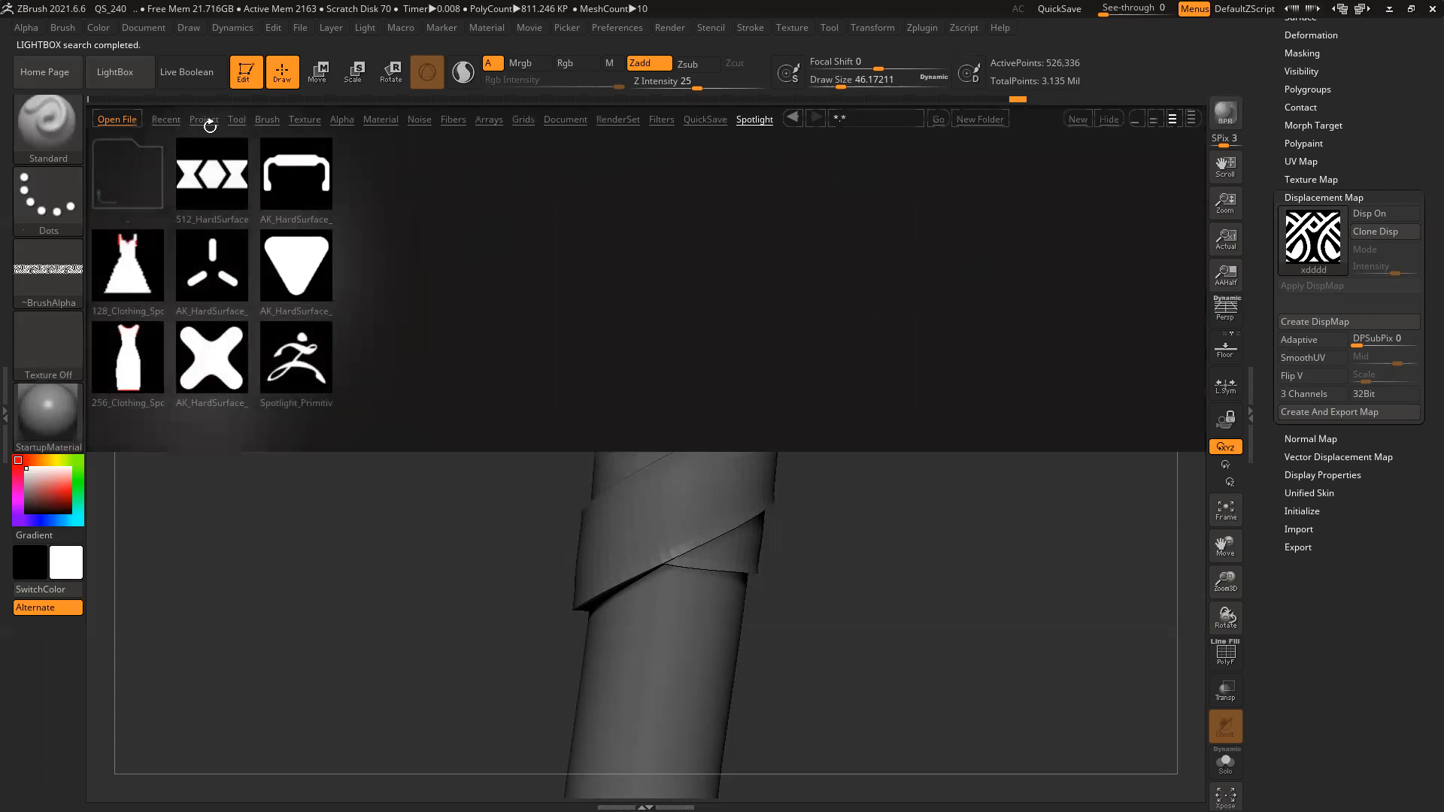
double_click(211, 173)
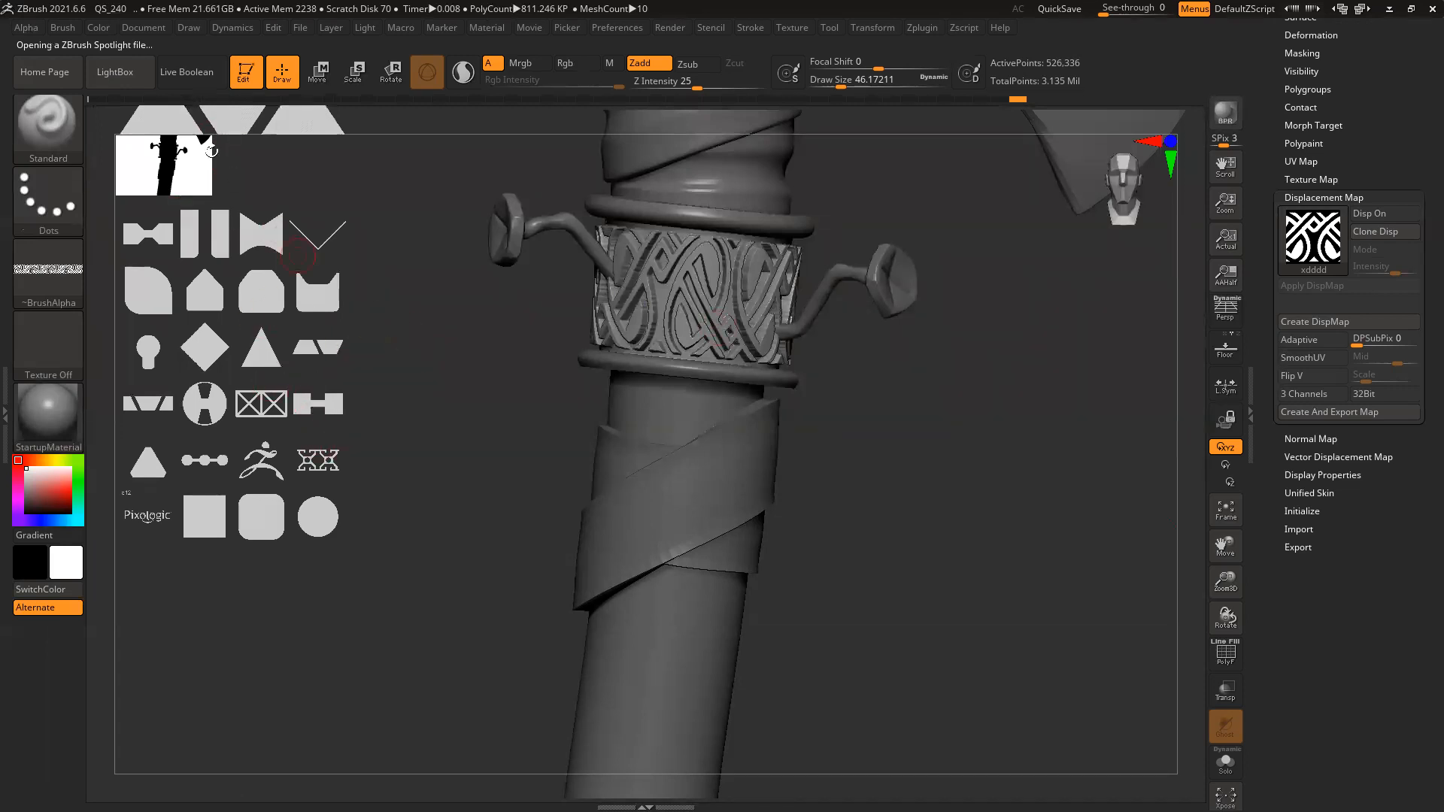
Browse the parent folder of the LightBox Spotlight files and close LightBox
click(115, 72)
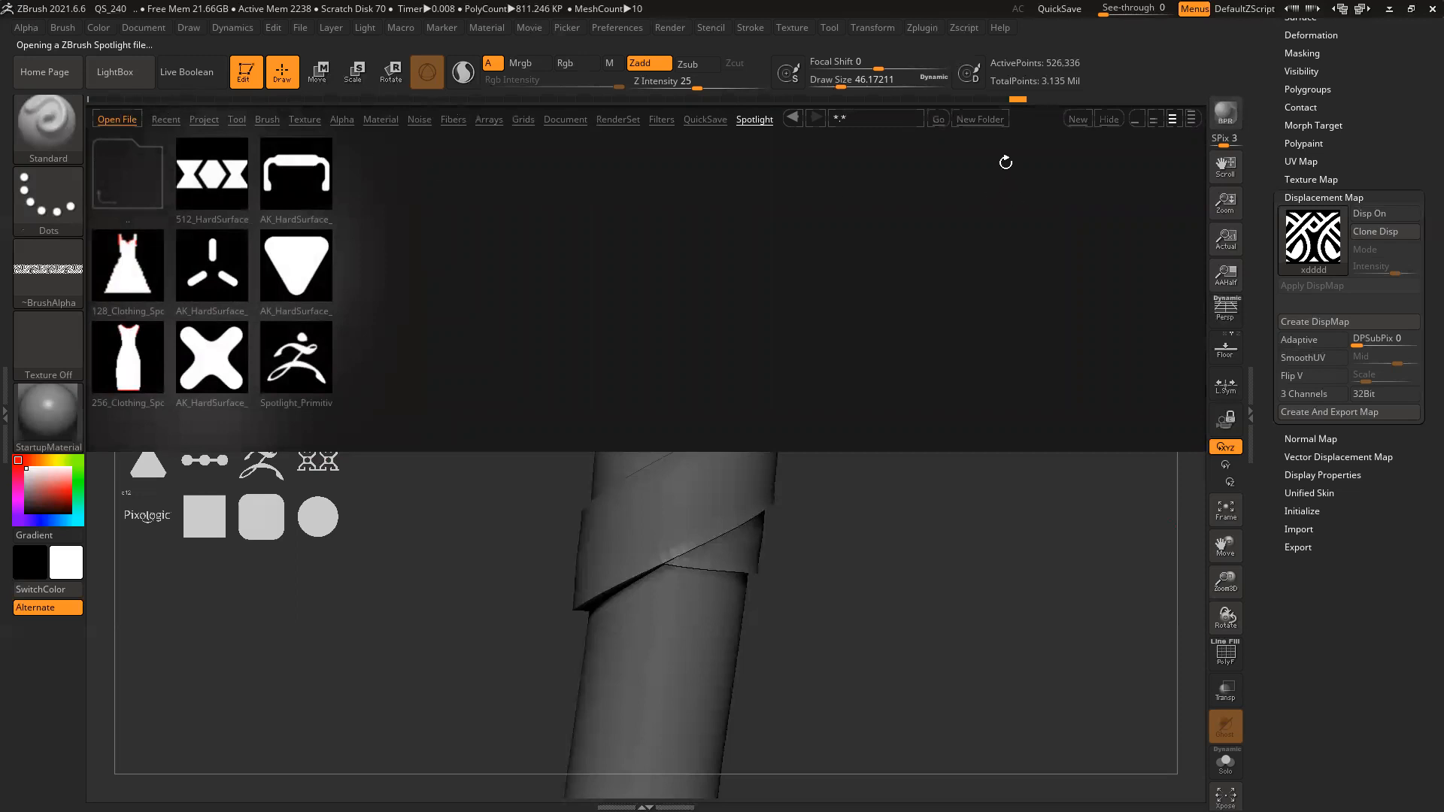
double_click(100, 179)
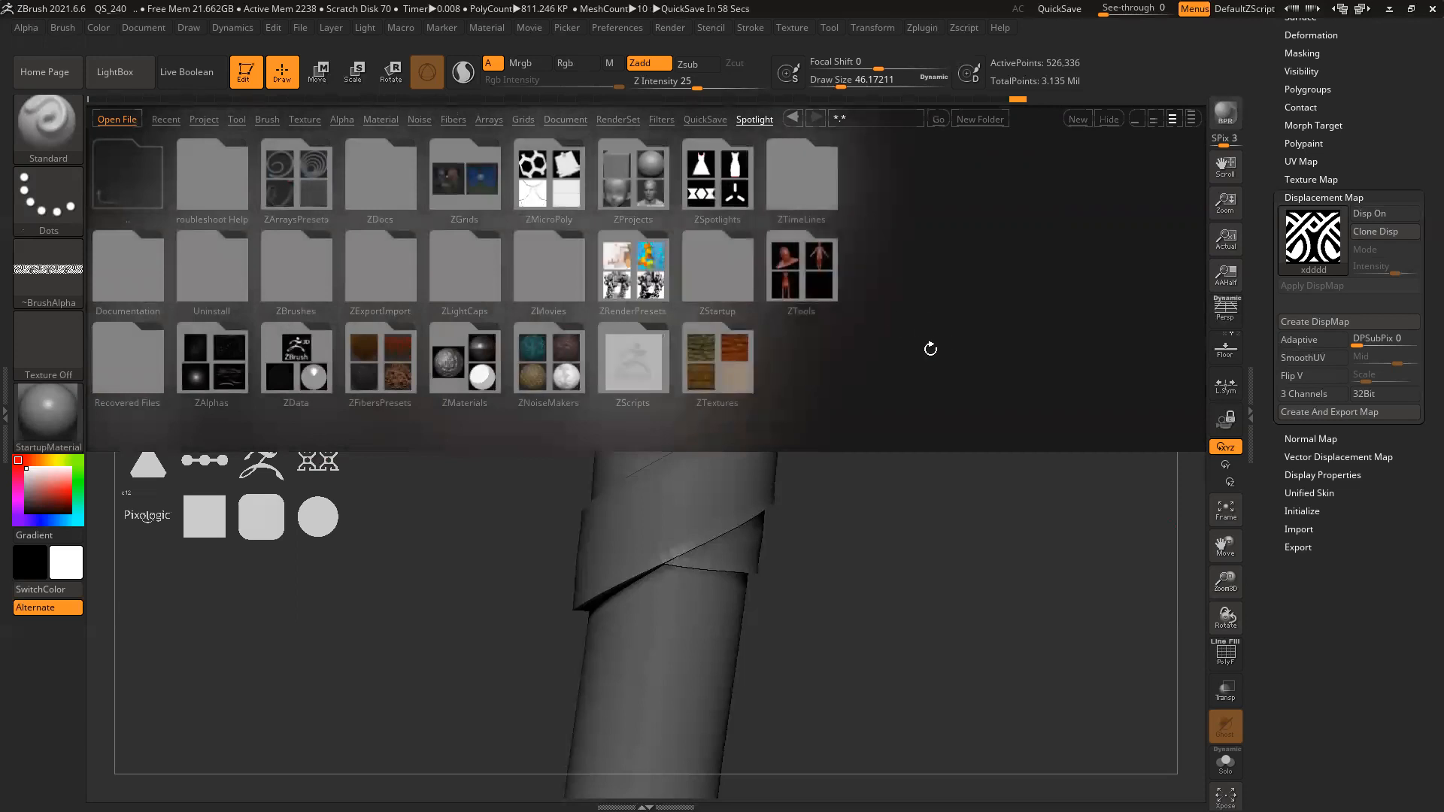
click(114, 75)
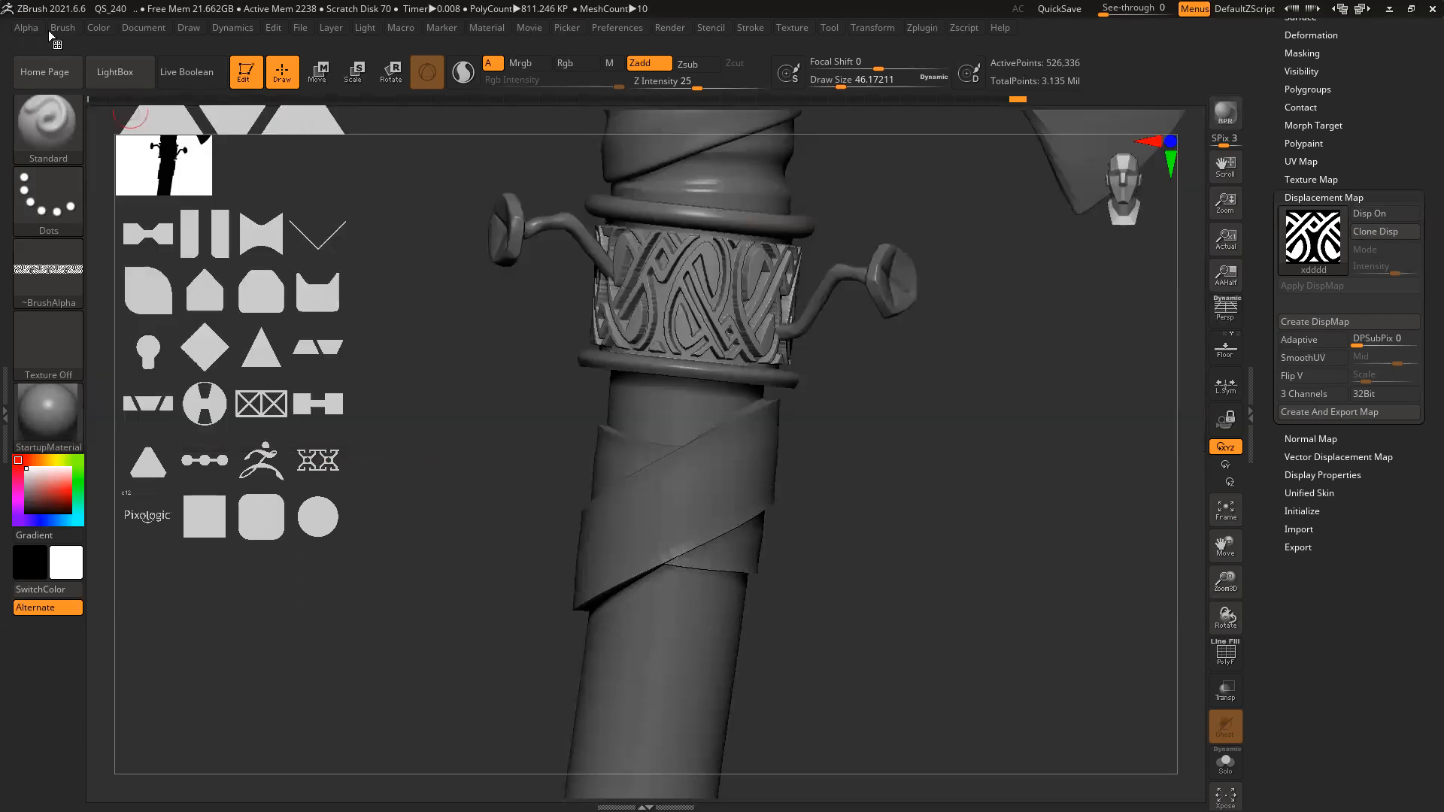
Look through the program's settings for the LightBox option, show LightBox and list its Spotlight files
click(29, 29)
click(57, 28)
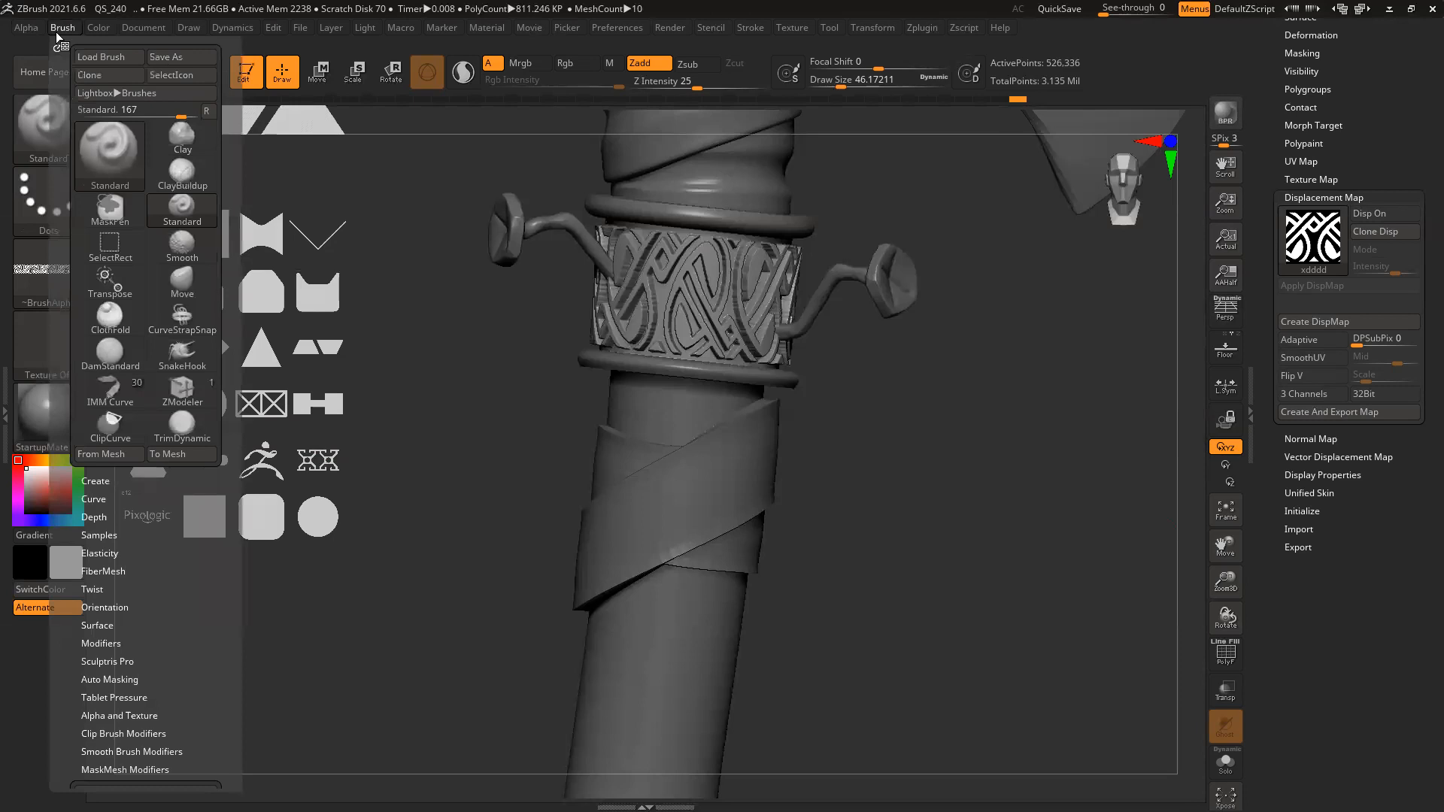
click(91, 27)
click(126, 27)
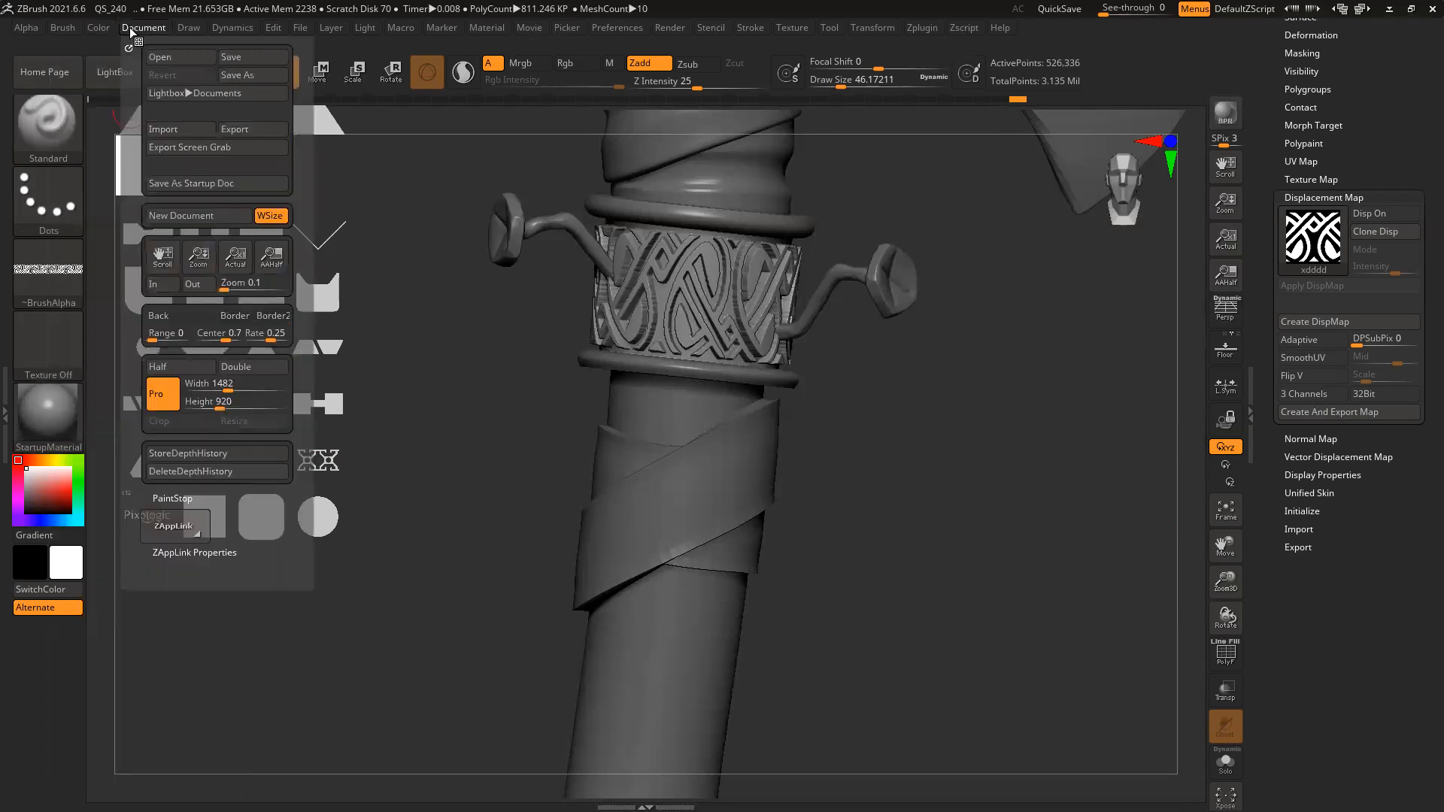
click(635, 28)
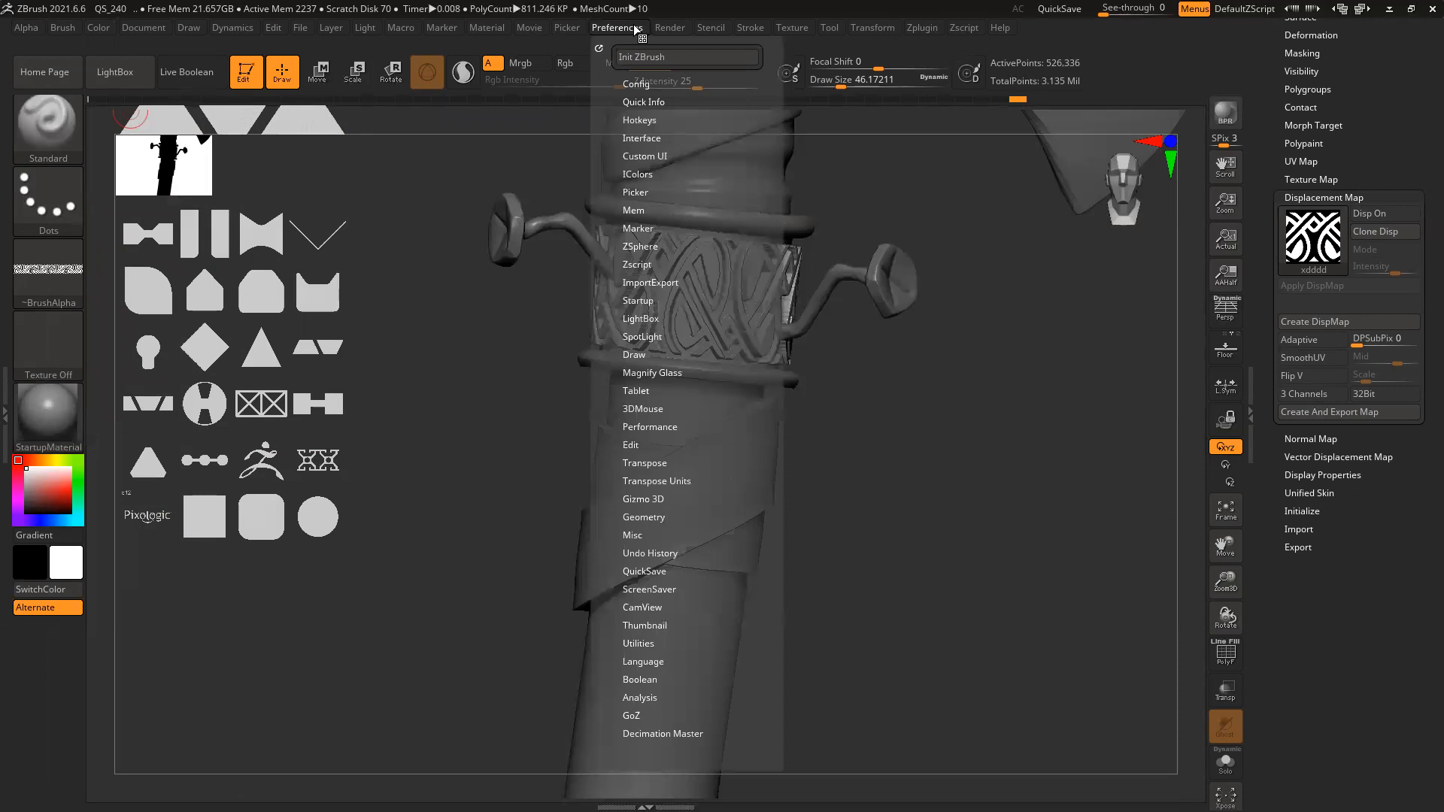
click(641, 318)
click(650, 342)
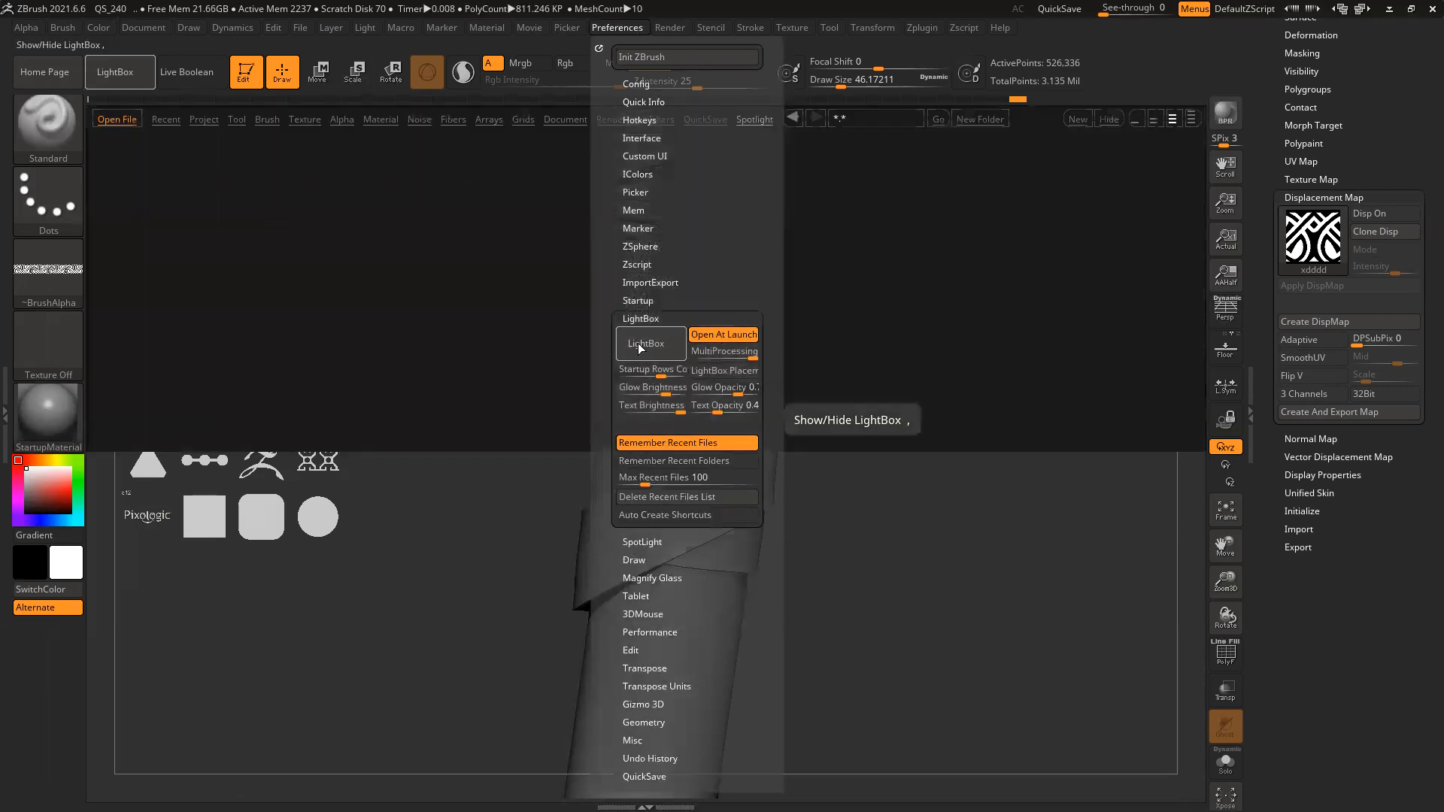
click(753, 119)
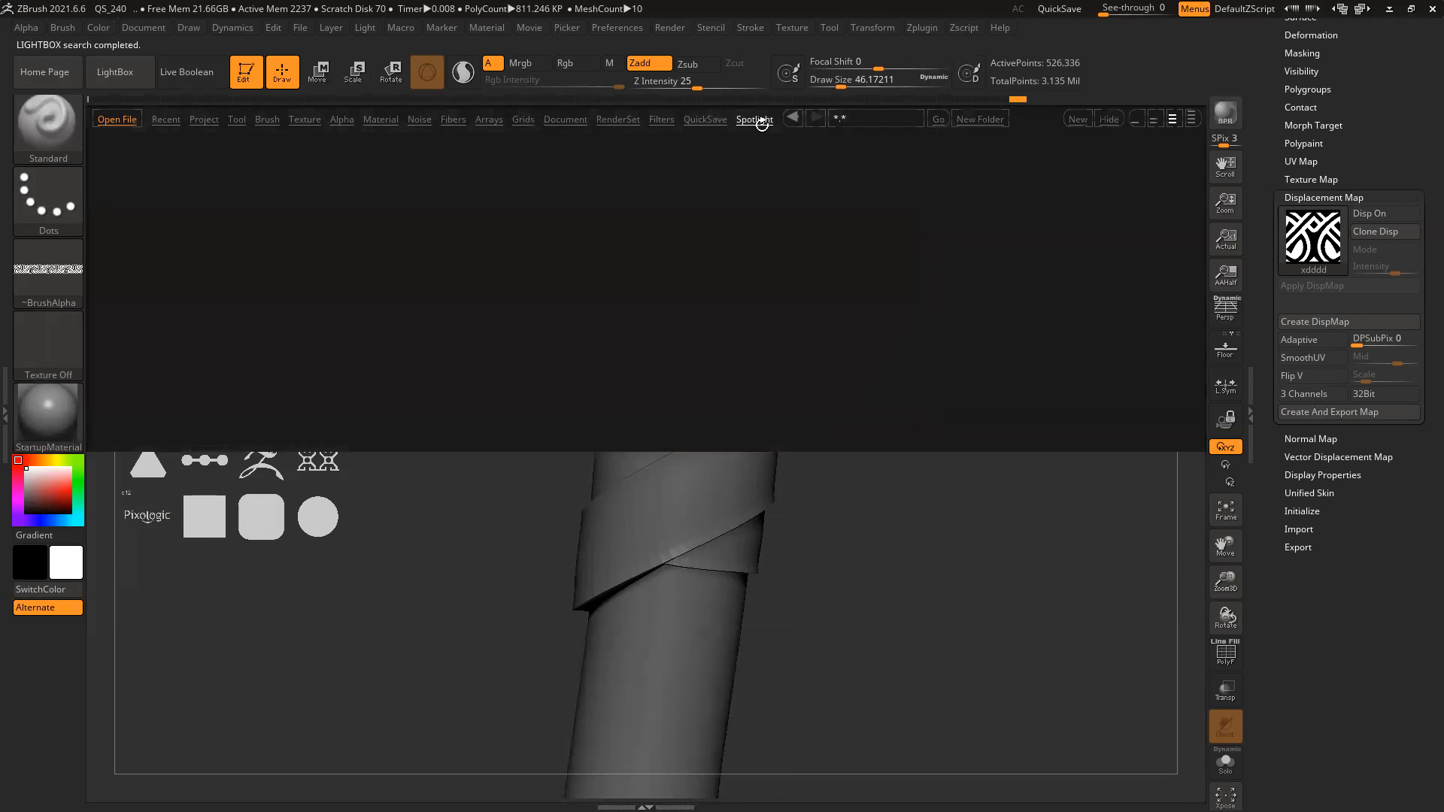
Add the ornamental band alpha to Spotlight as an image and hide LightBox
click(23, 28)
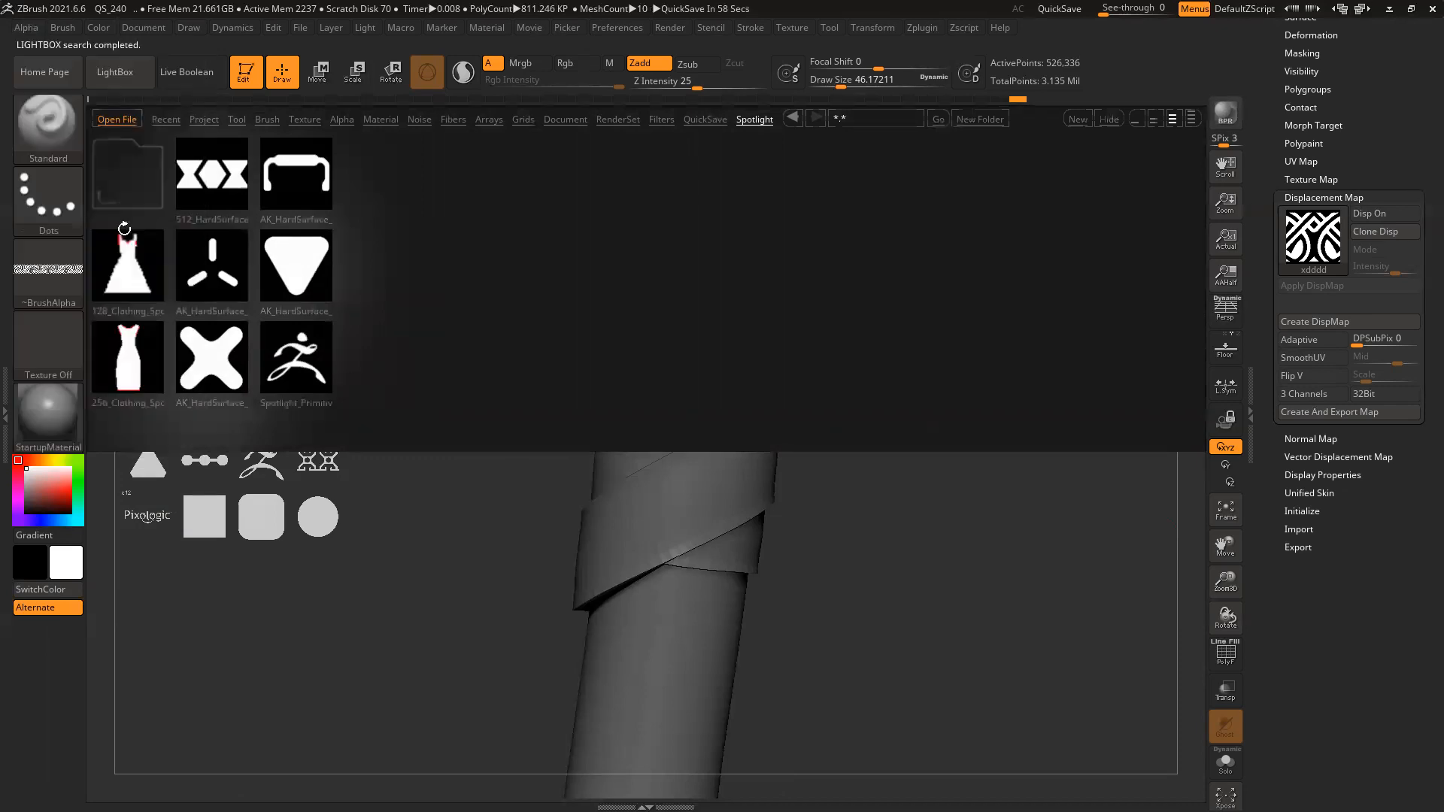
click(24, 28)
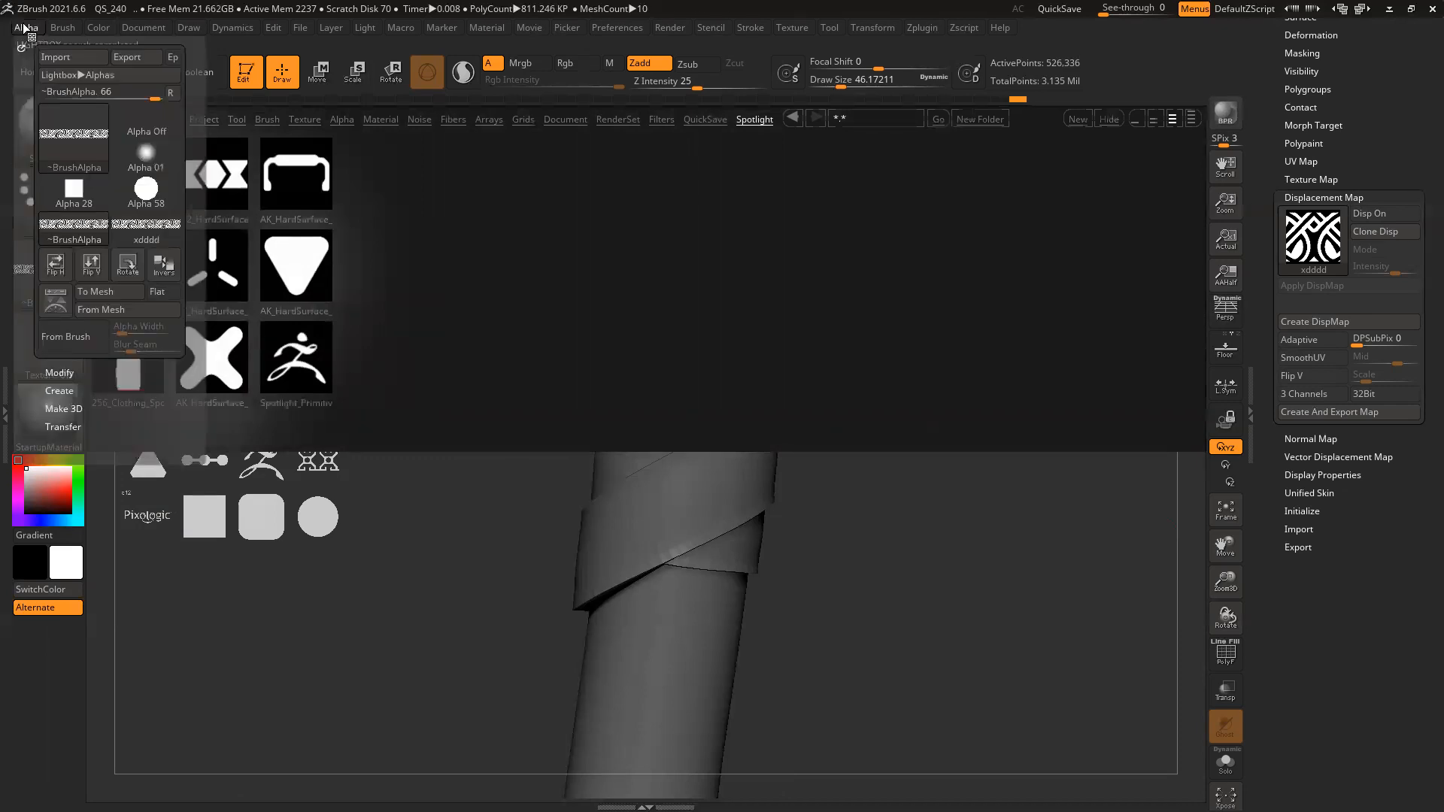
click(58, 309)
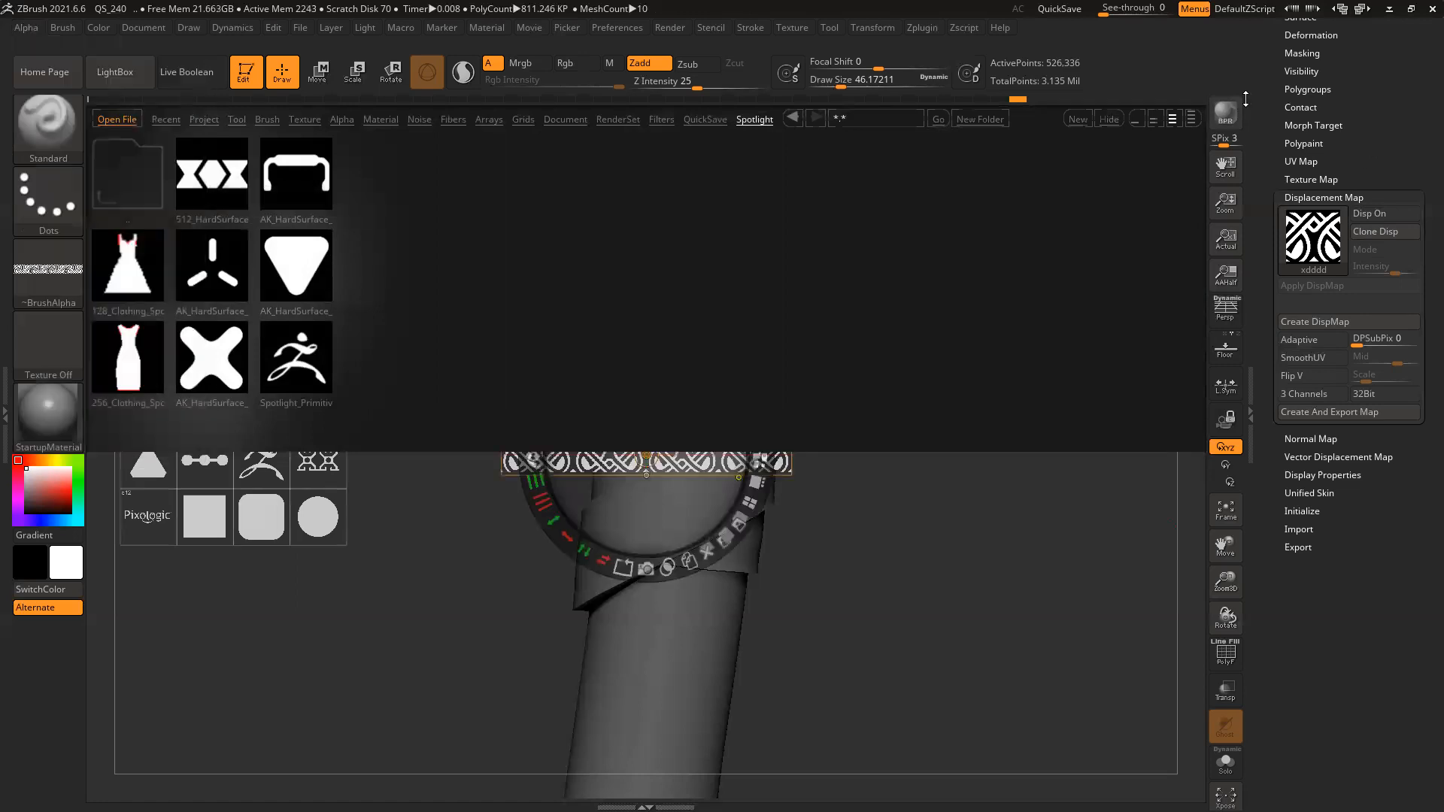
click(1111, 119)
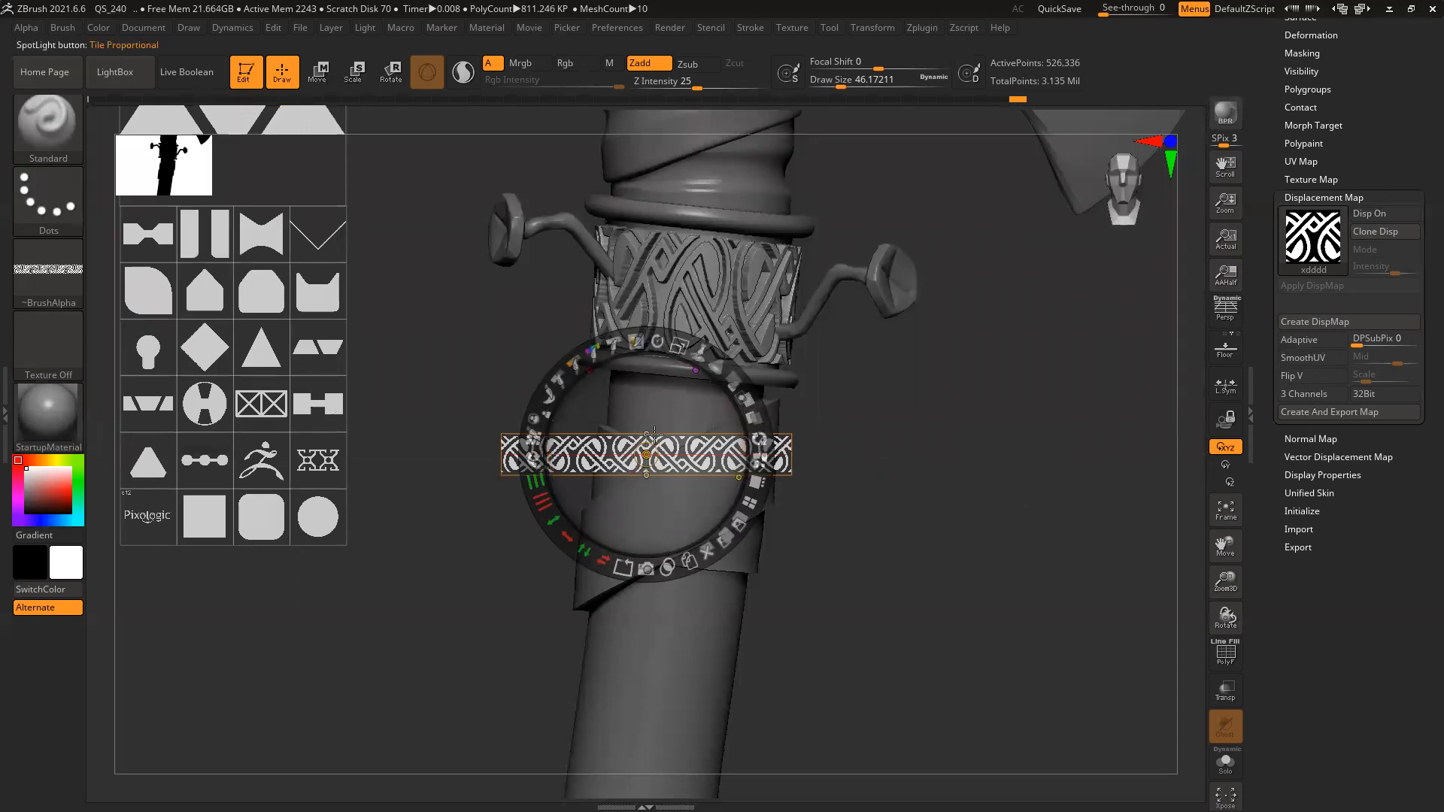
Revisit the 512_HardSurface set among the LightBox Spotlight files, then shift all Spotlight images together on the canvas
click(115, 71)
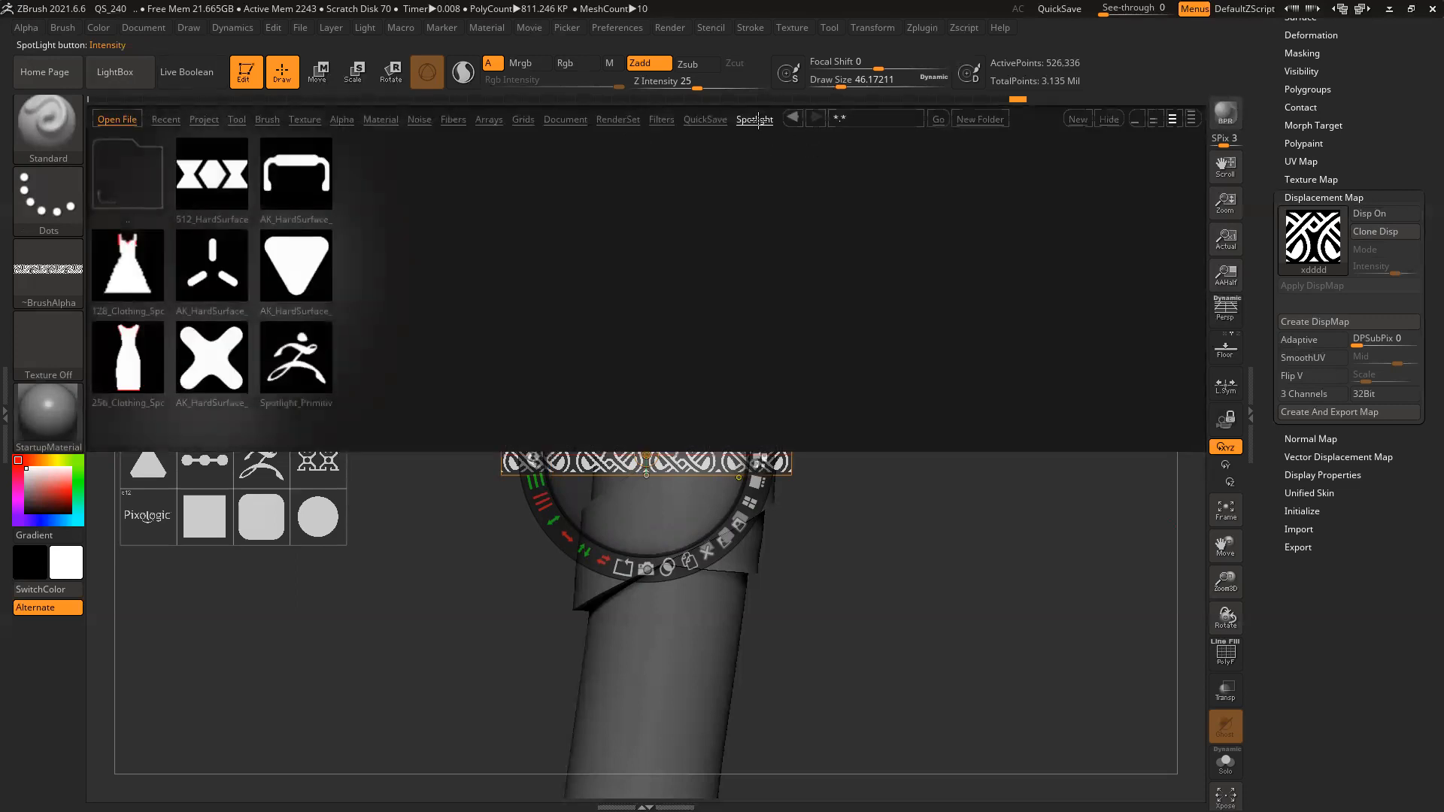
double_click(192, 174)
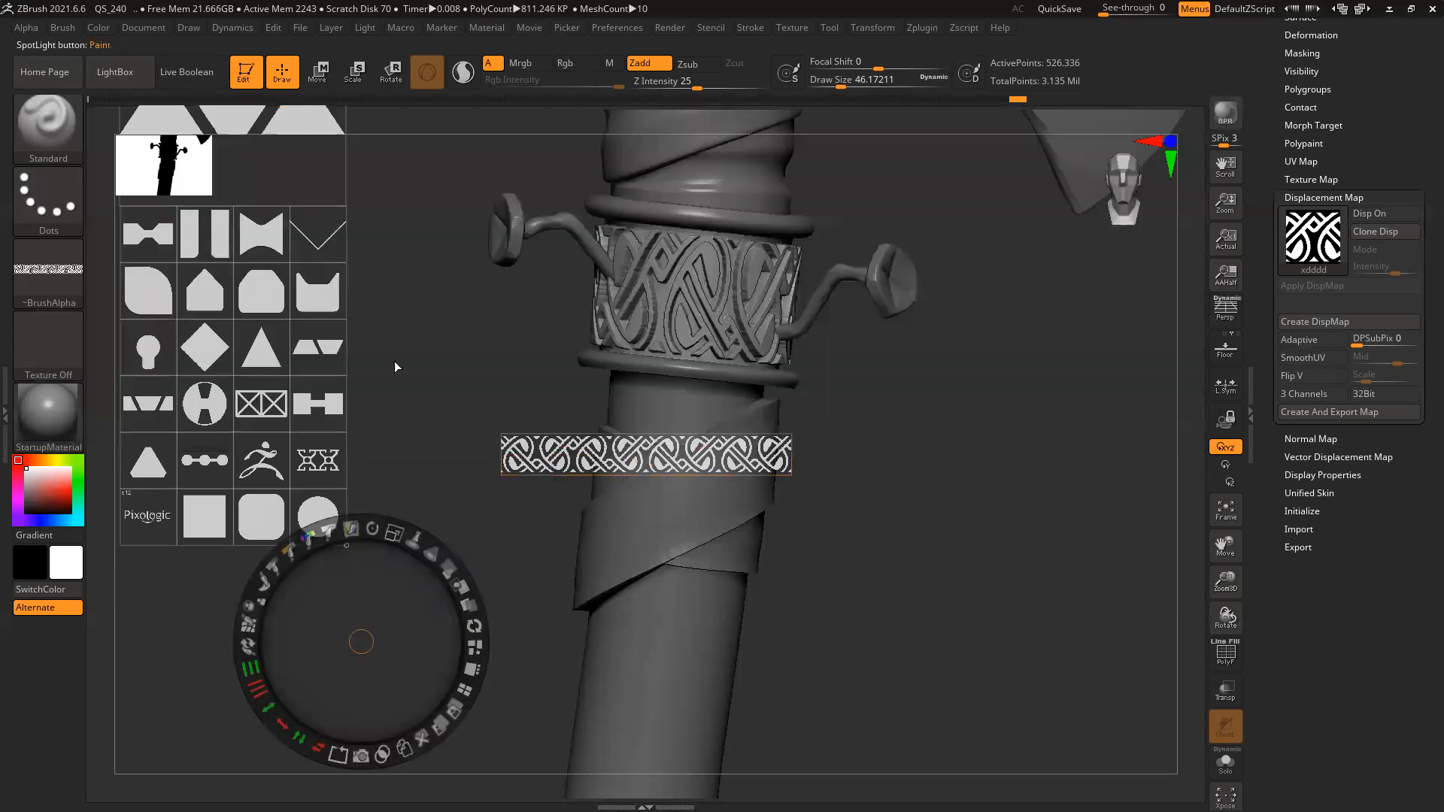
click(432, 373)
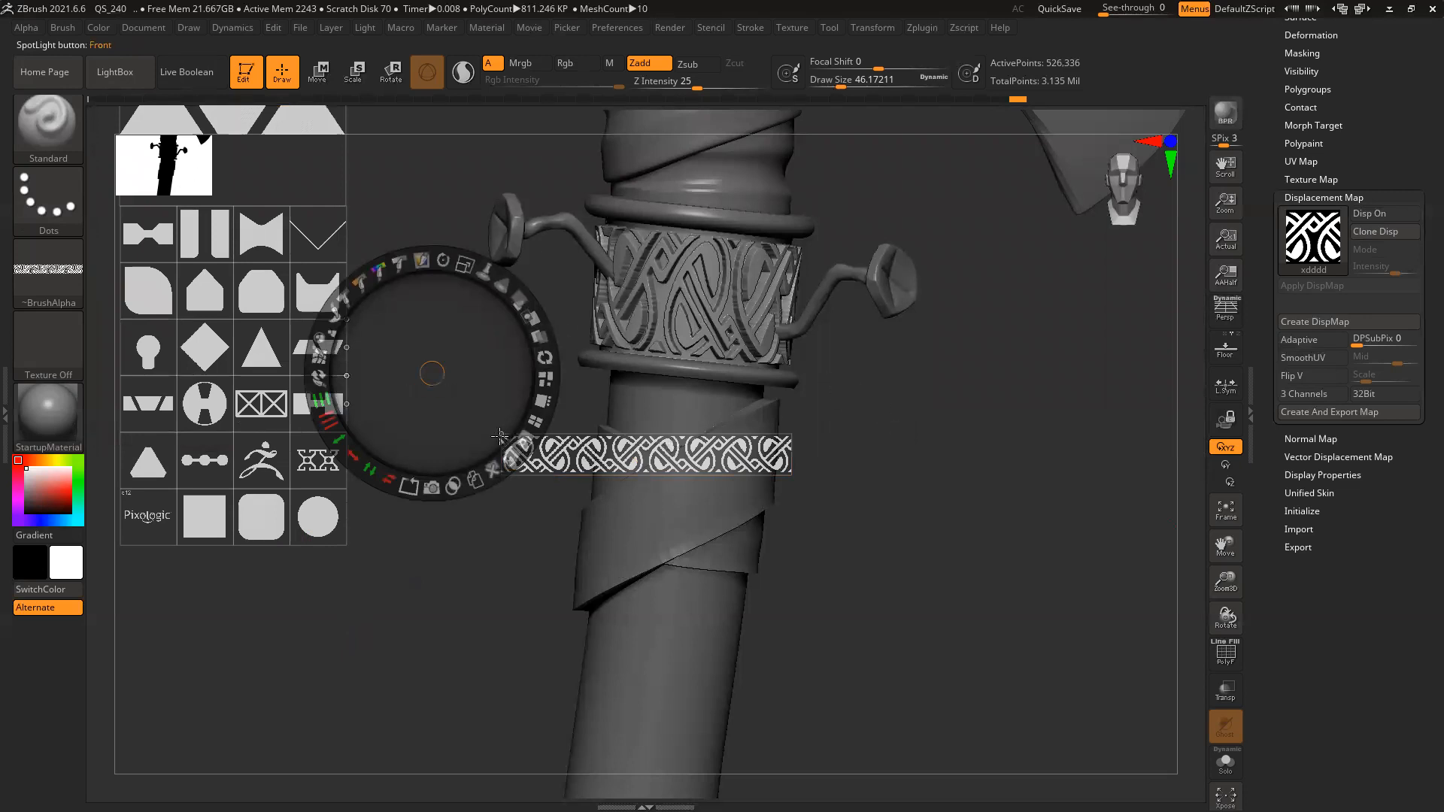
drag(499, 434, 578, 471)
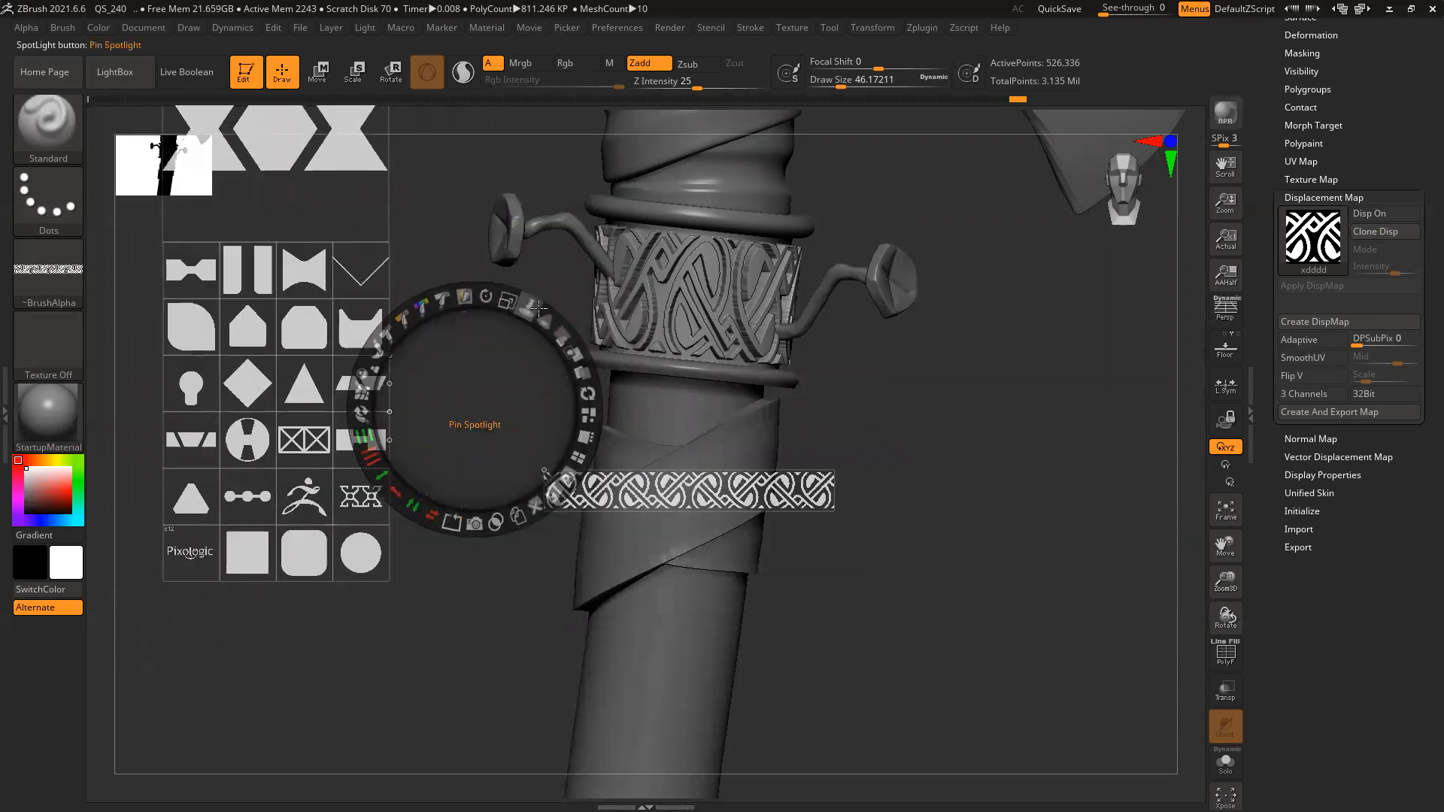
Scale up all Spotlight images together and place the ornamental pattern strip across the lower handle
drag(508, 302, 1001, 197)
drag(476, 410, 480, 517)
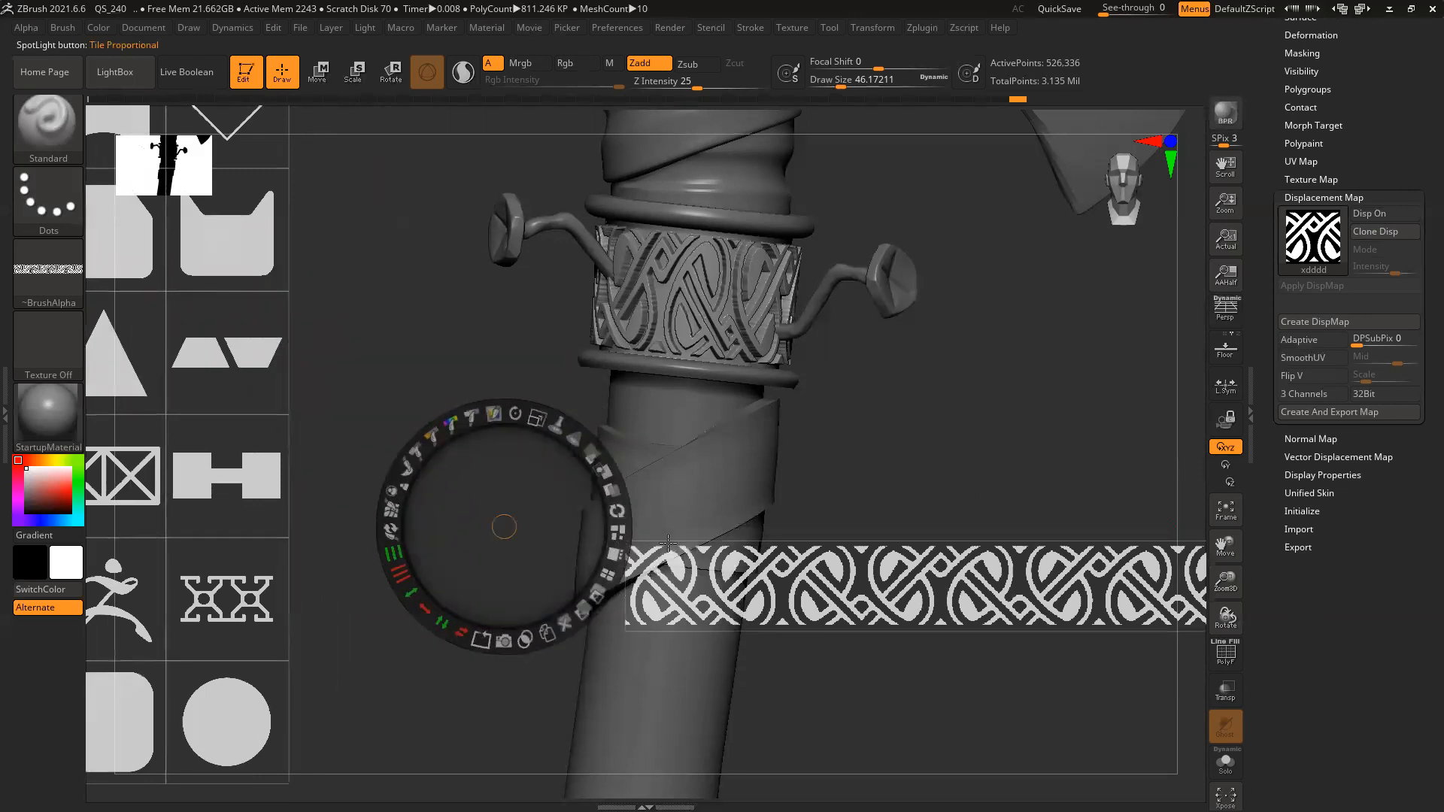
drag(711, 543, 467, 639)
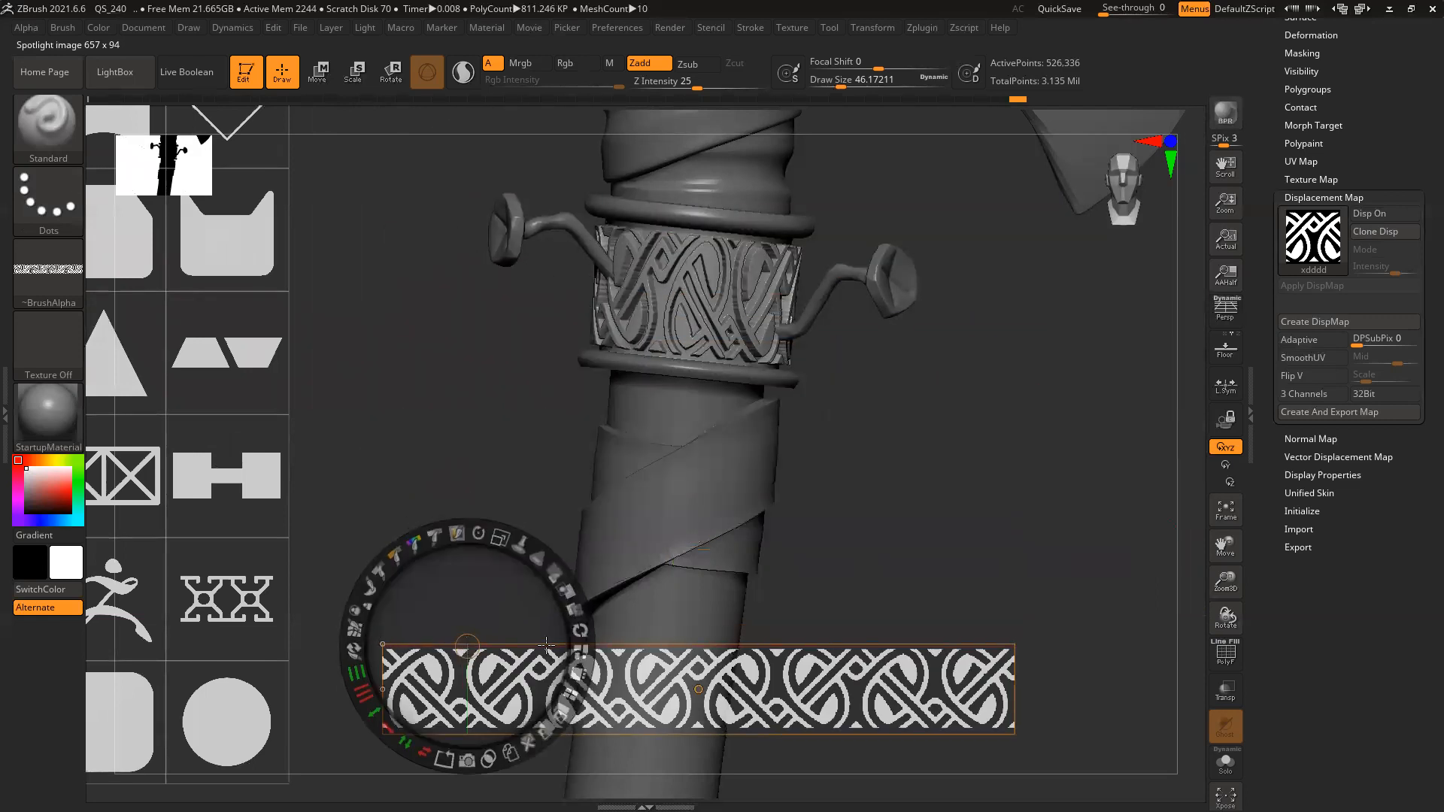
click(696, 609)
Display the subtool list and make the Extract3 subtool active after checking Extract3_1
scroll(1279, 117, up, 5)
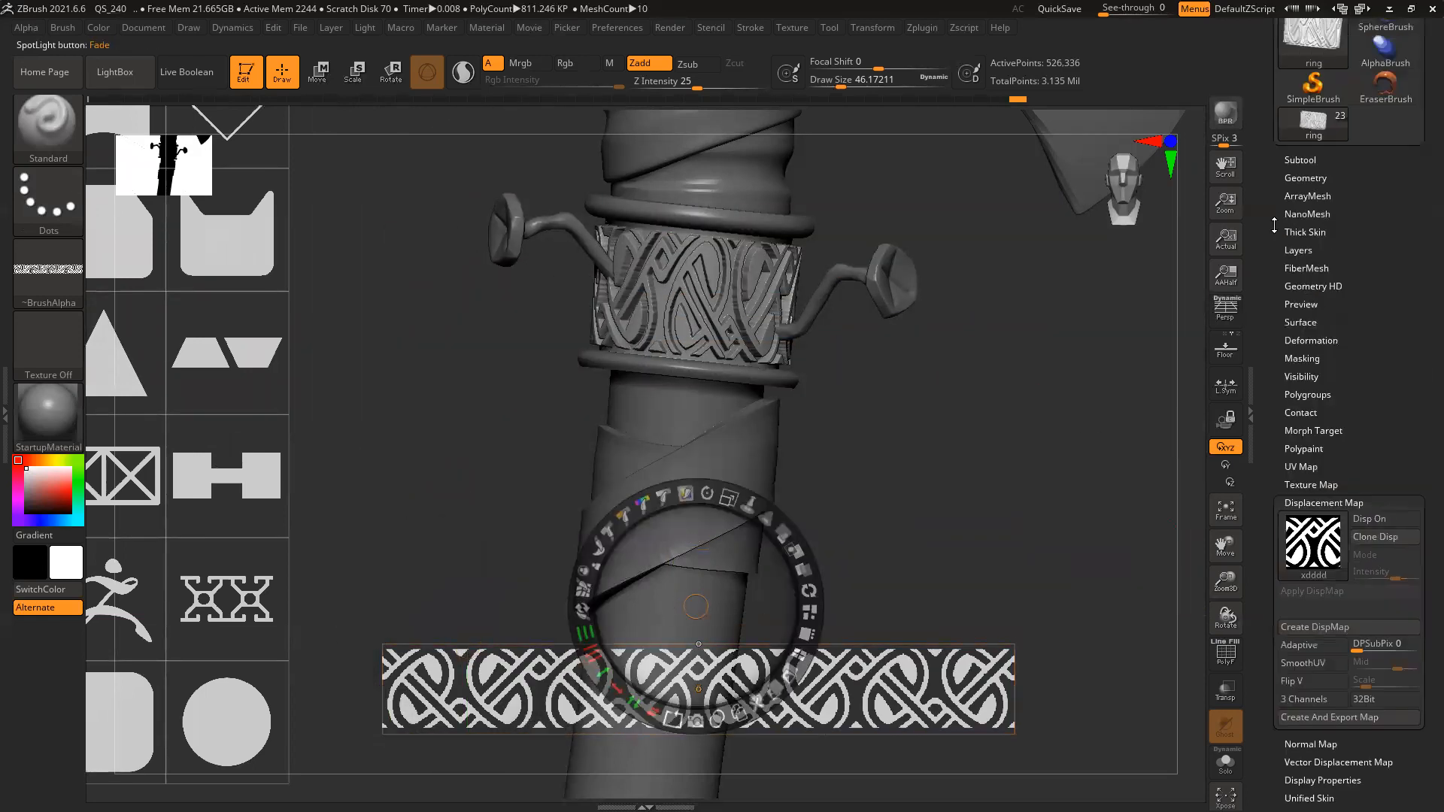
click(1310, 187)
click(1325, 337)
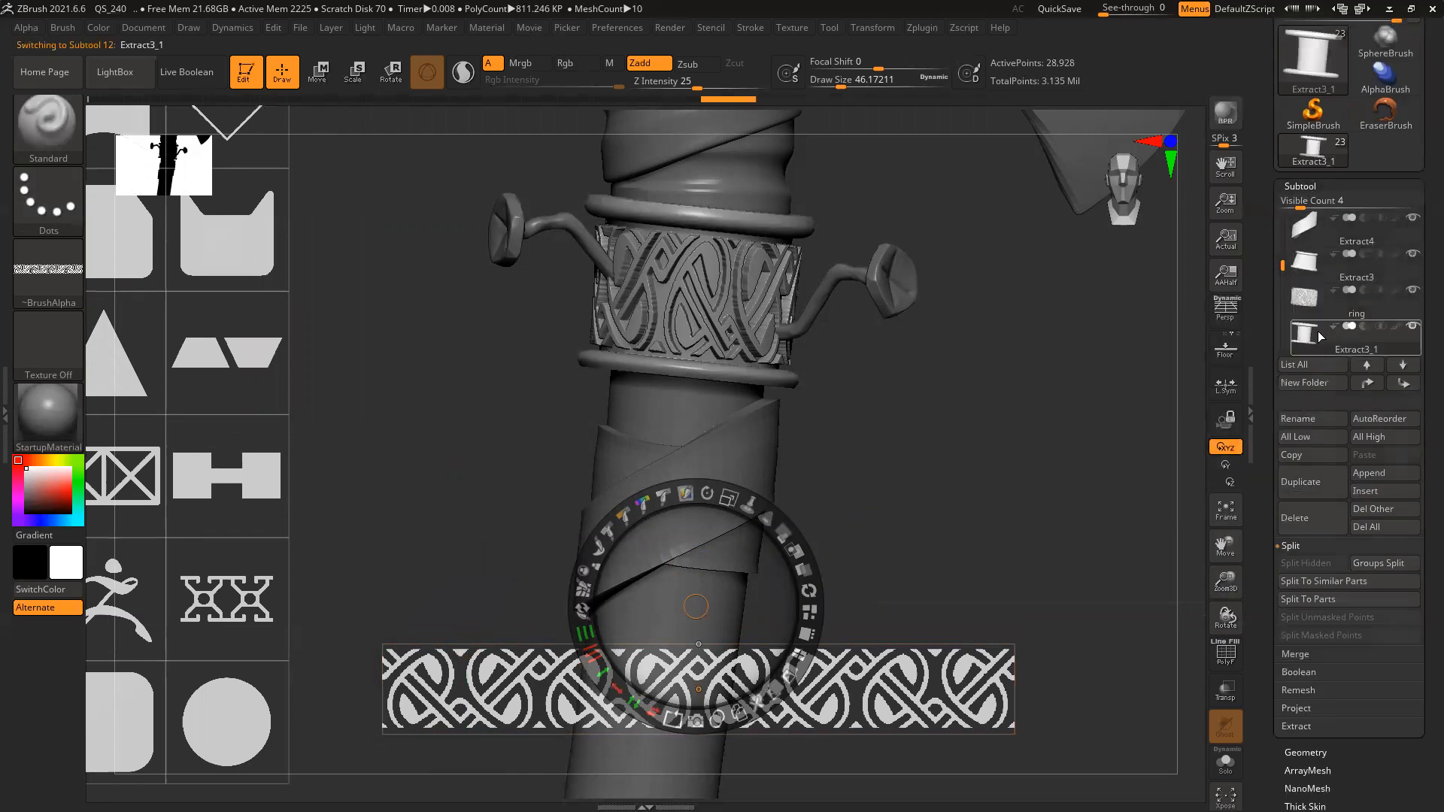
mouse_move(1318, 331)
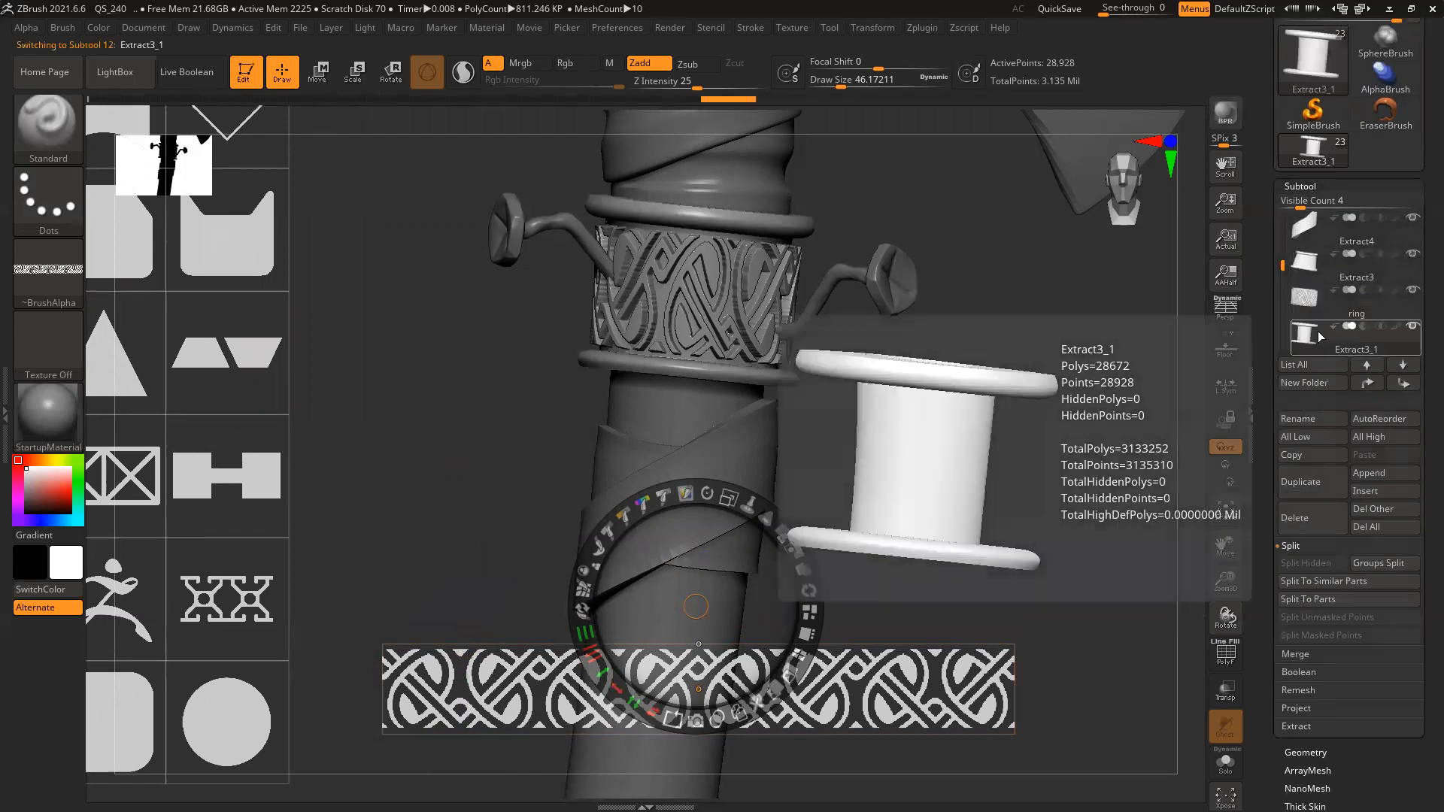
click(1320, 263)
Reposition the ornamental pattern strip in Spotlight, trying it over the handle's wrap and returning it to the lower handle
drag(1054, 506, 940, 533)
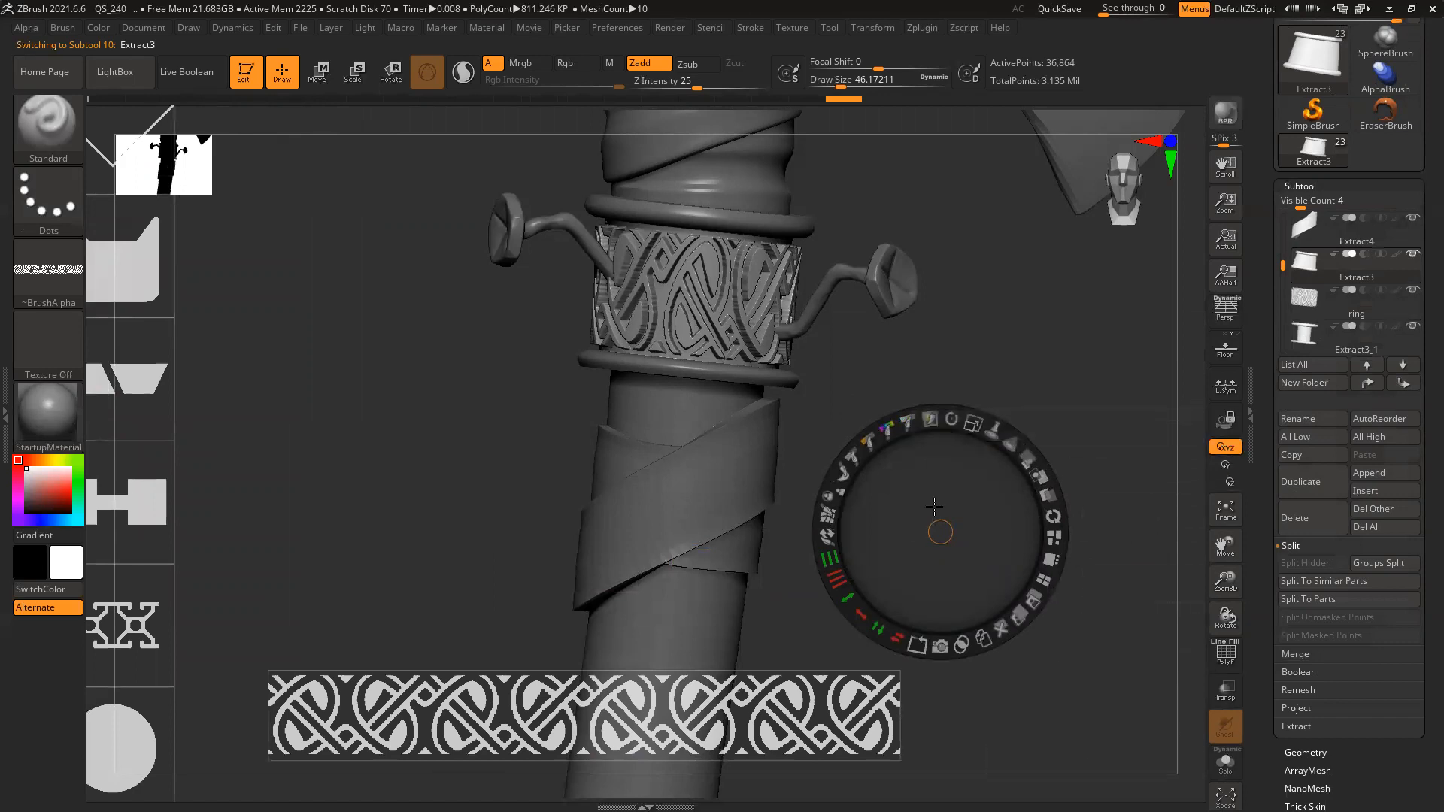
drag(966, 519, 672, 442)
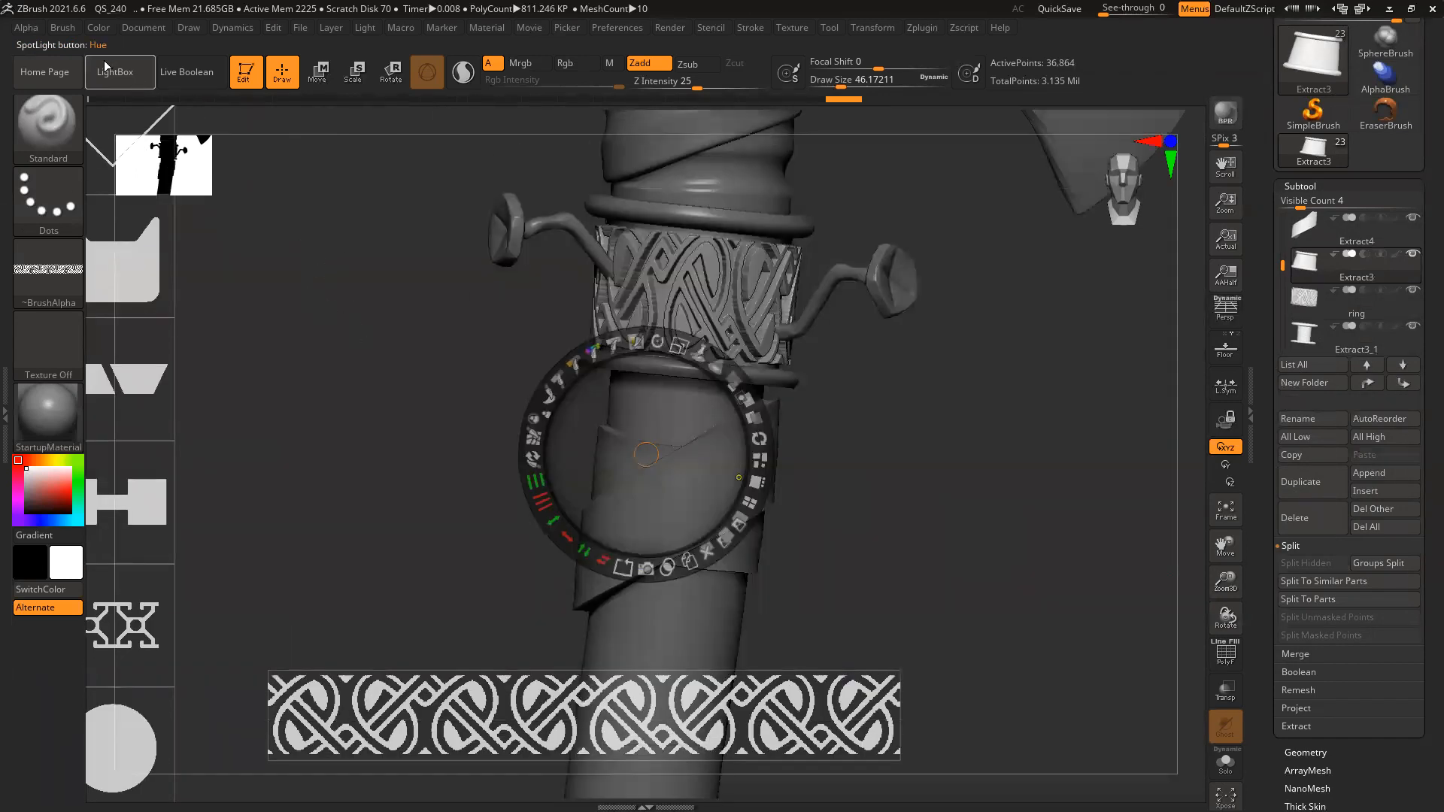
click(26, 28)
drag(601, 703, 692, 468)
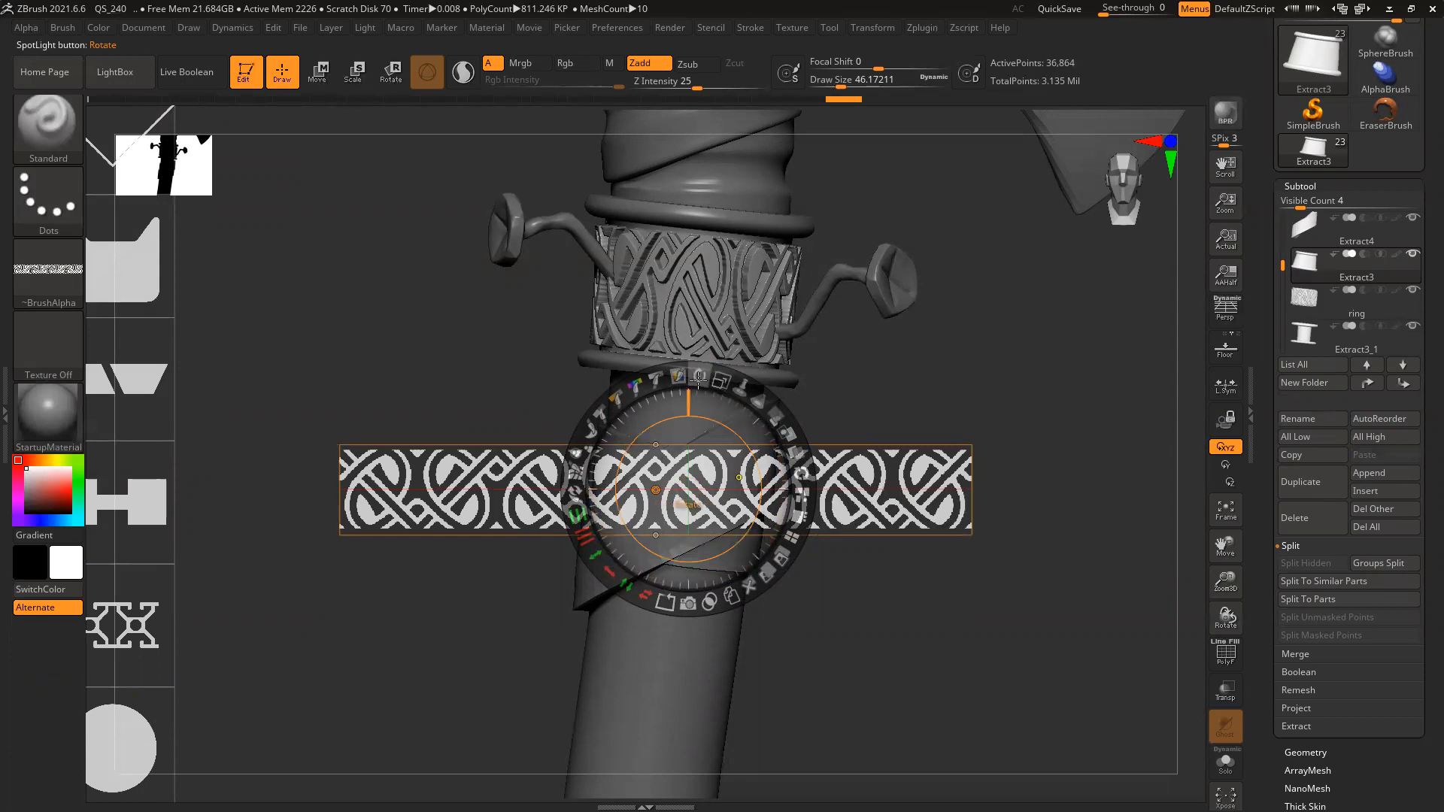
drag(654, 441, 632, 632)
mouse_move(633, 619)
mouse_down()
mouse_move(668, 395)
mouse_move(663, 190)
mouse_move(626, 597)
mouse_up()
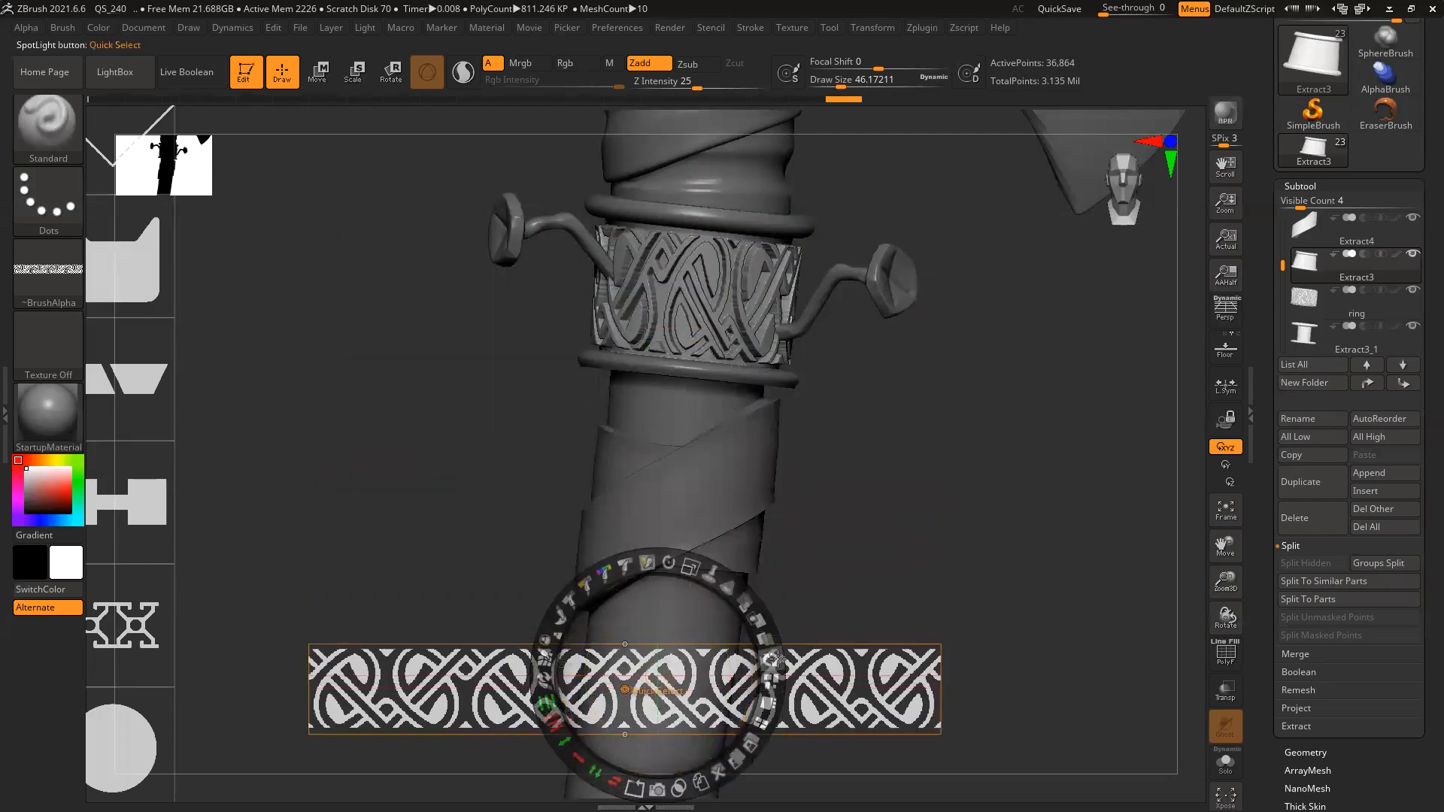
Tile all Spotlight images into a uniform column along the canvas edge and leave Spotlight editing
click(769, 641)
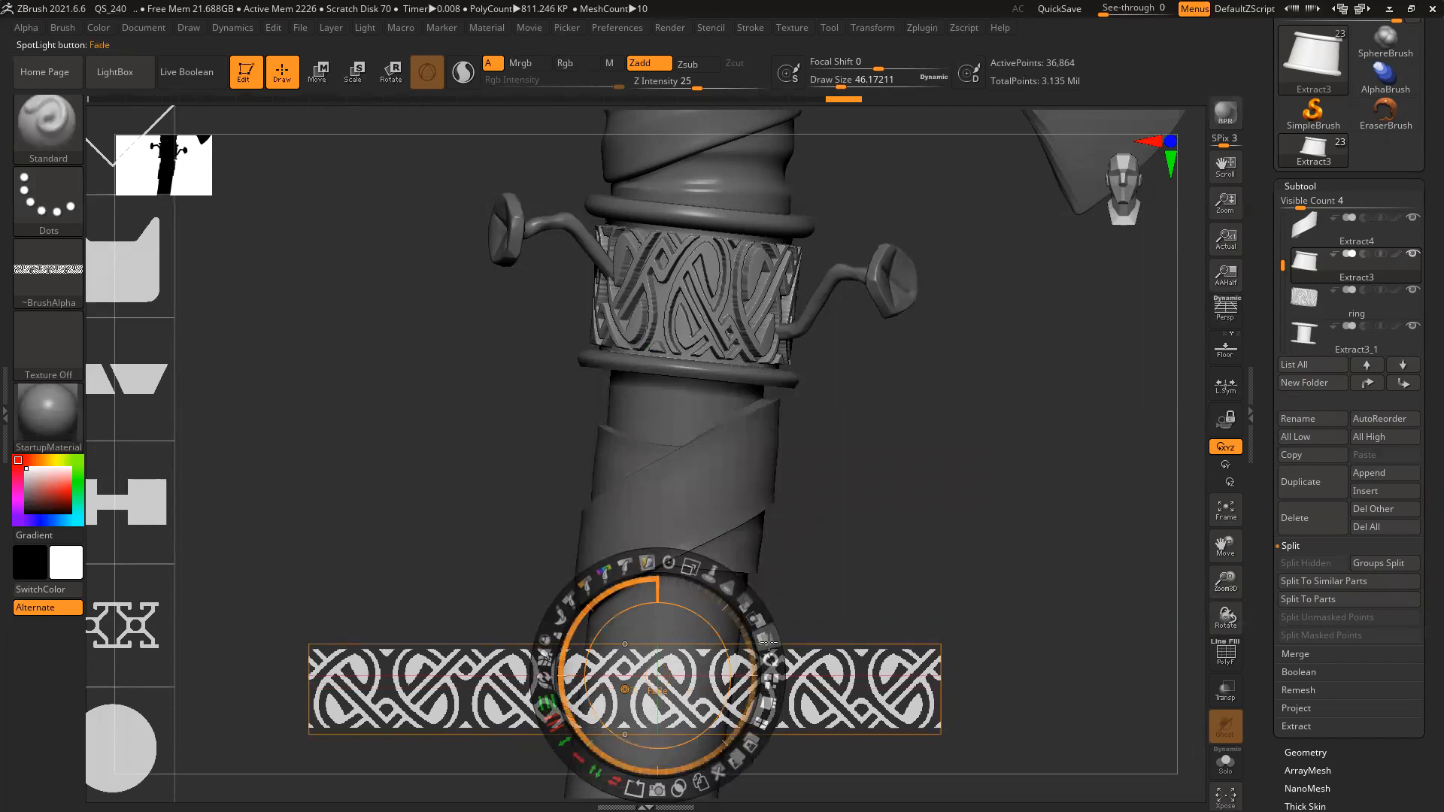
click(757, 619)
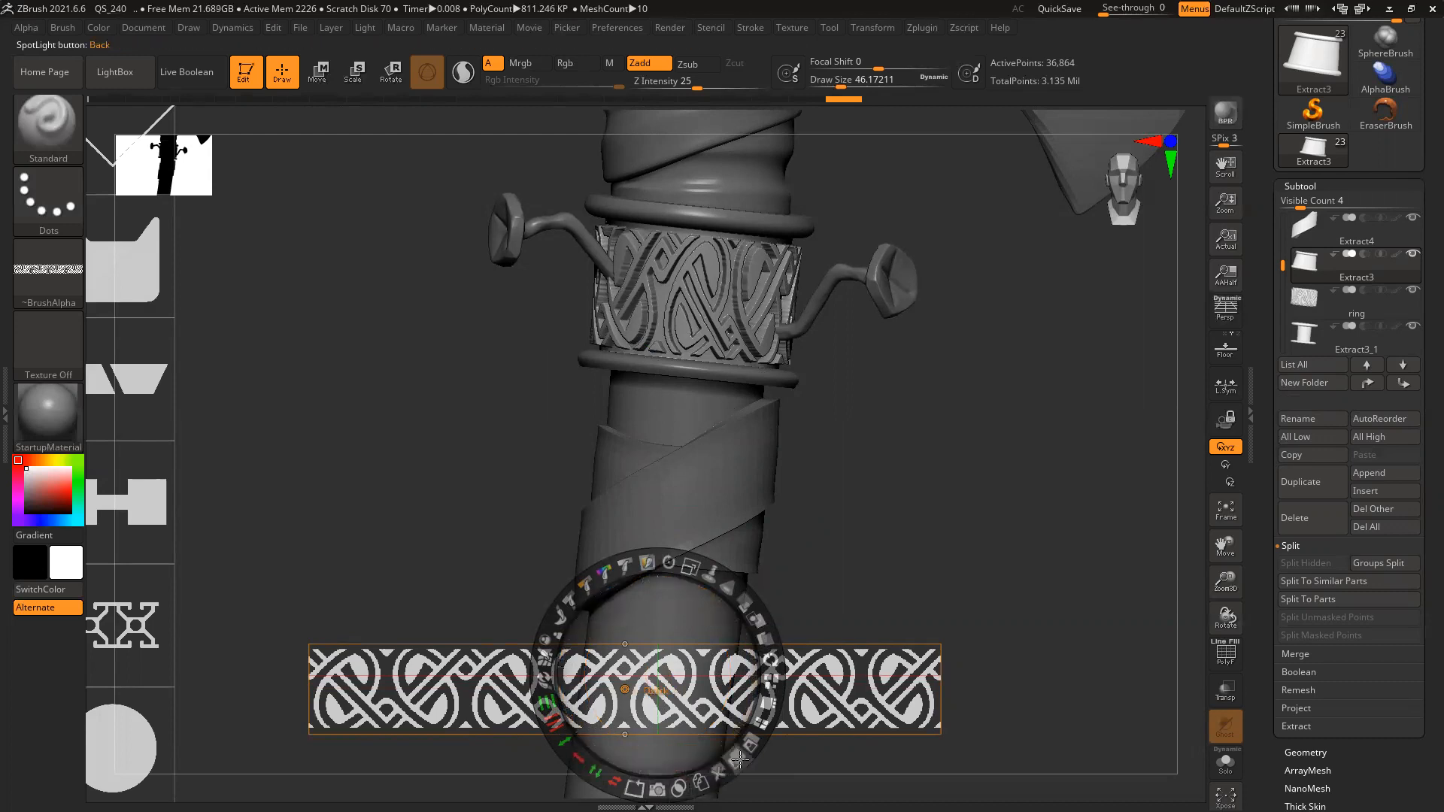
click(761, 725)
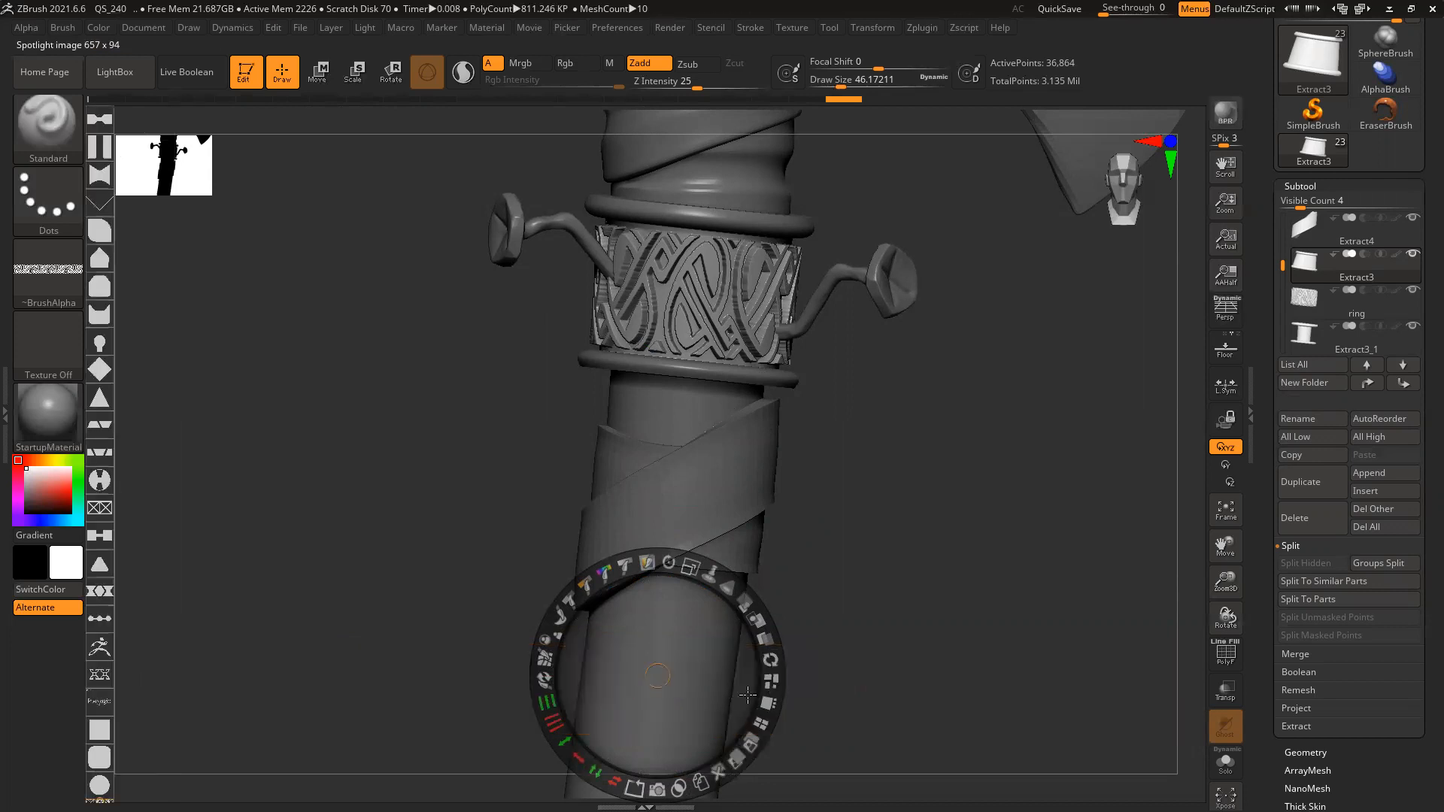
click(917, 557)
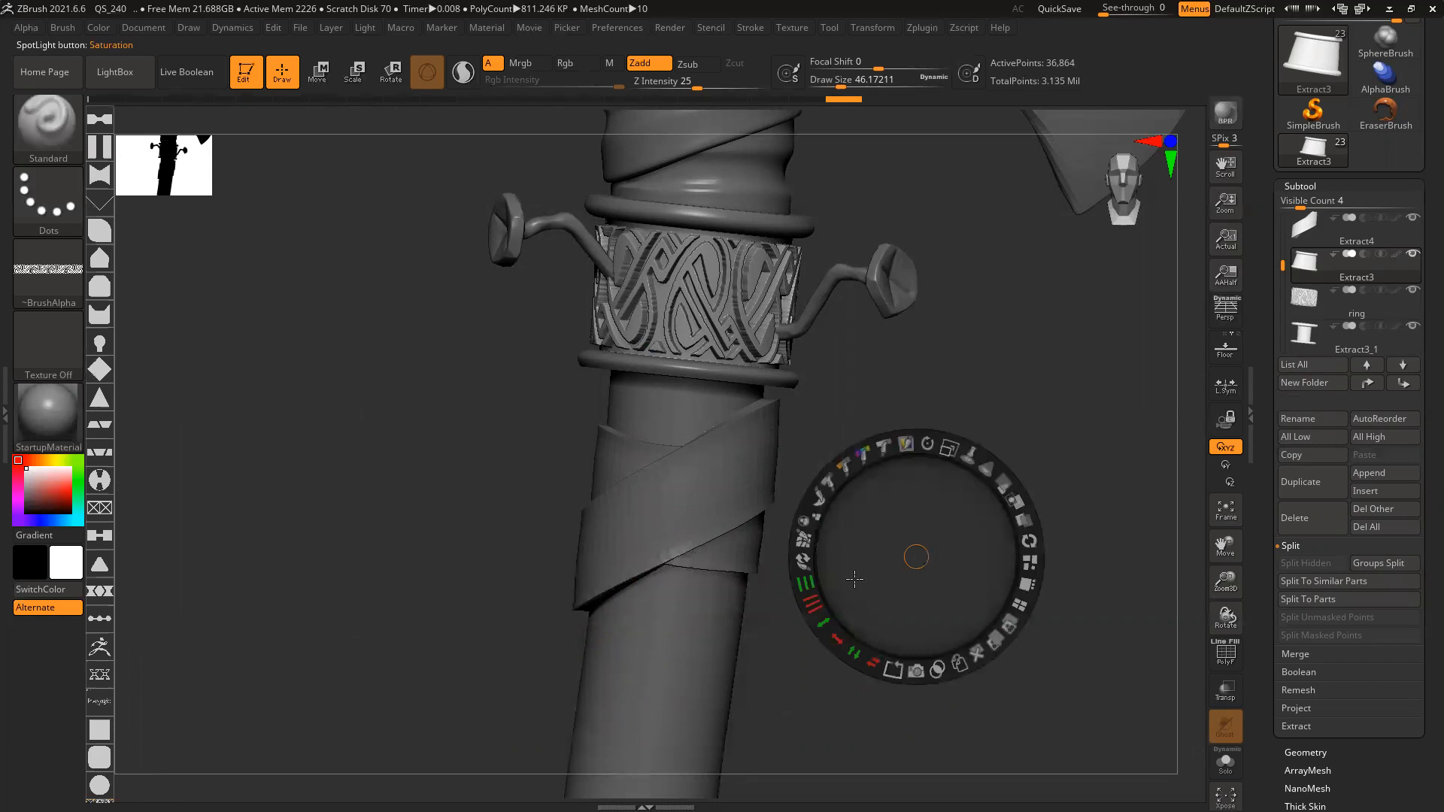
key(z)
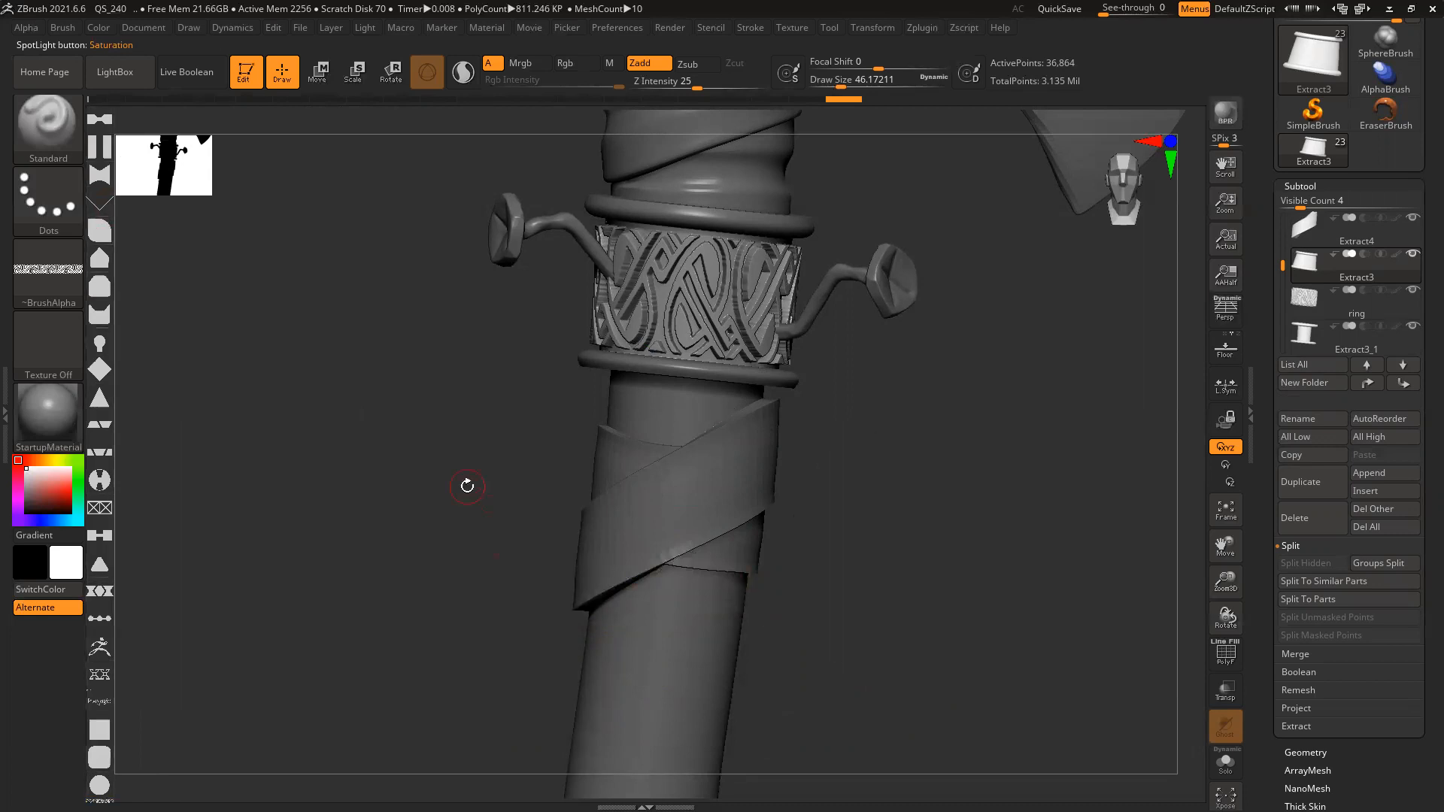
Subdivide the Extract3 band at the lower end of the axe handle twice
ctrl+right_drag(828, 526, 735, 538)
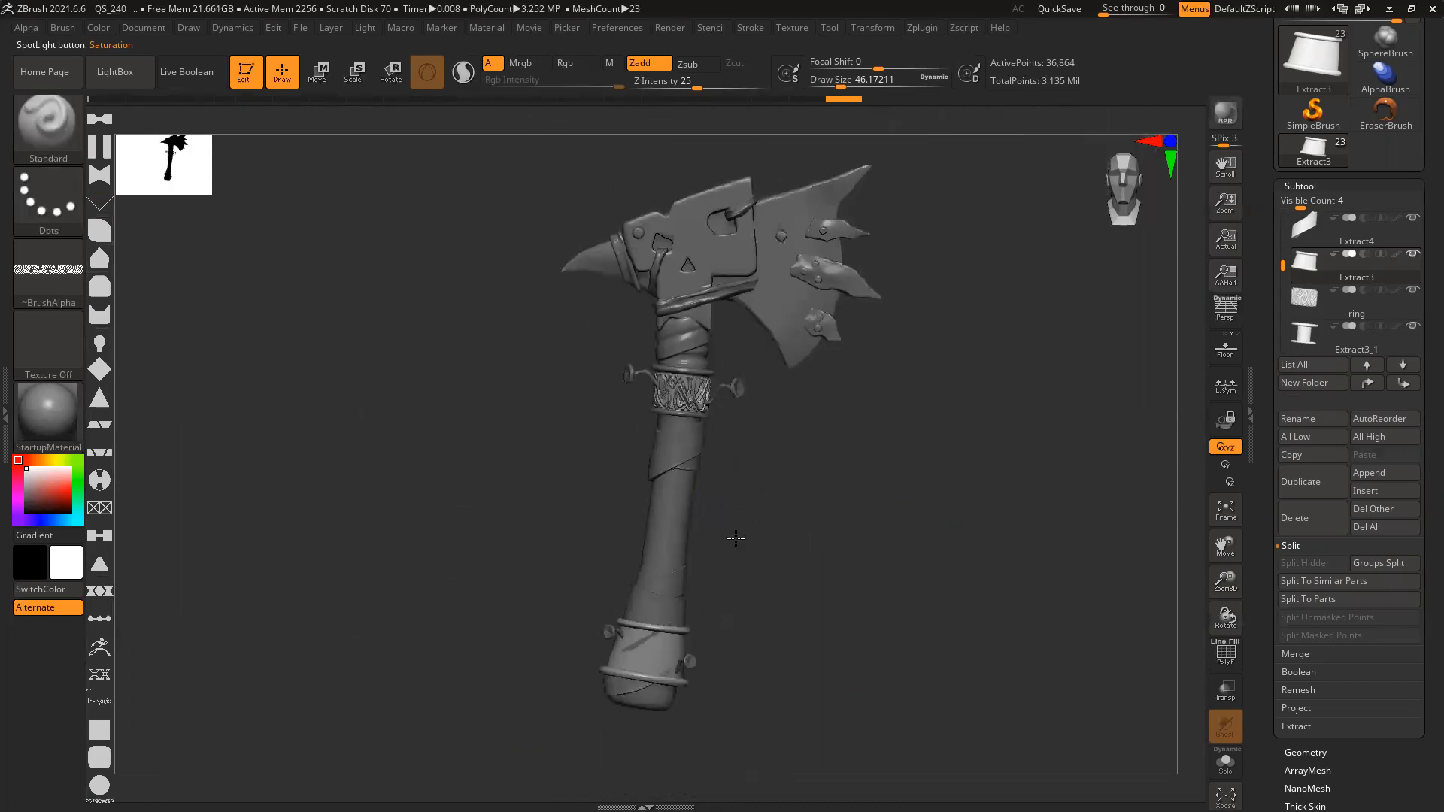
key(z)
key(z)
alt+right_drag(739, 637, 737, 527)
ctrl+right_drag(737, 527, 918, 672)
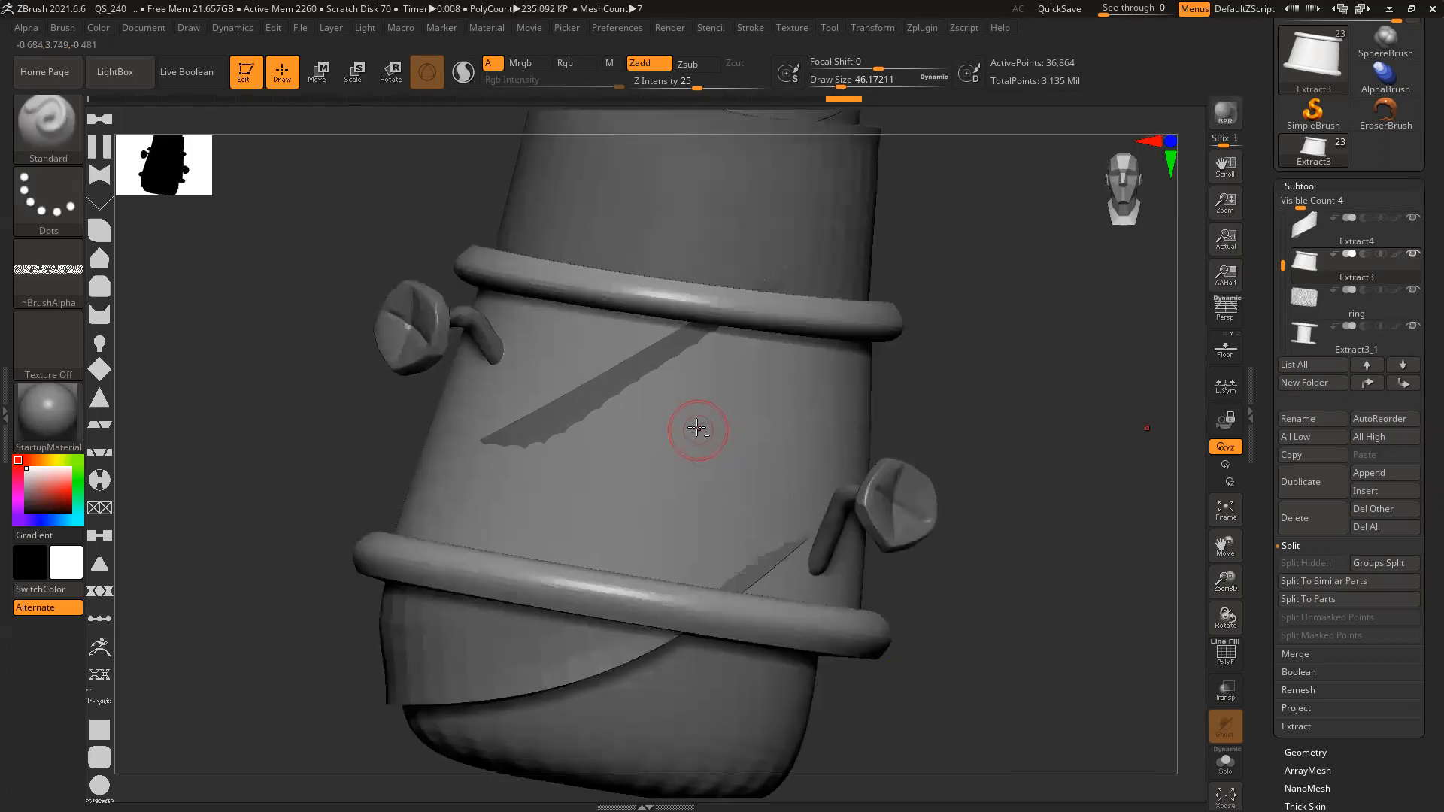
key(ctrl+d)
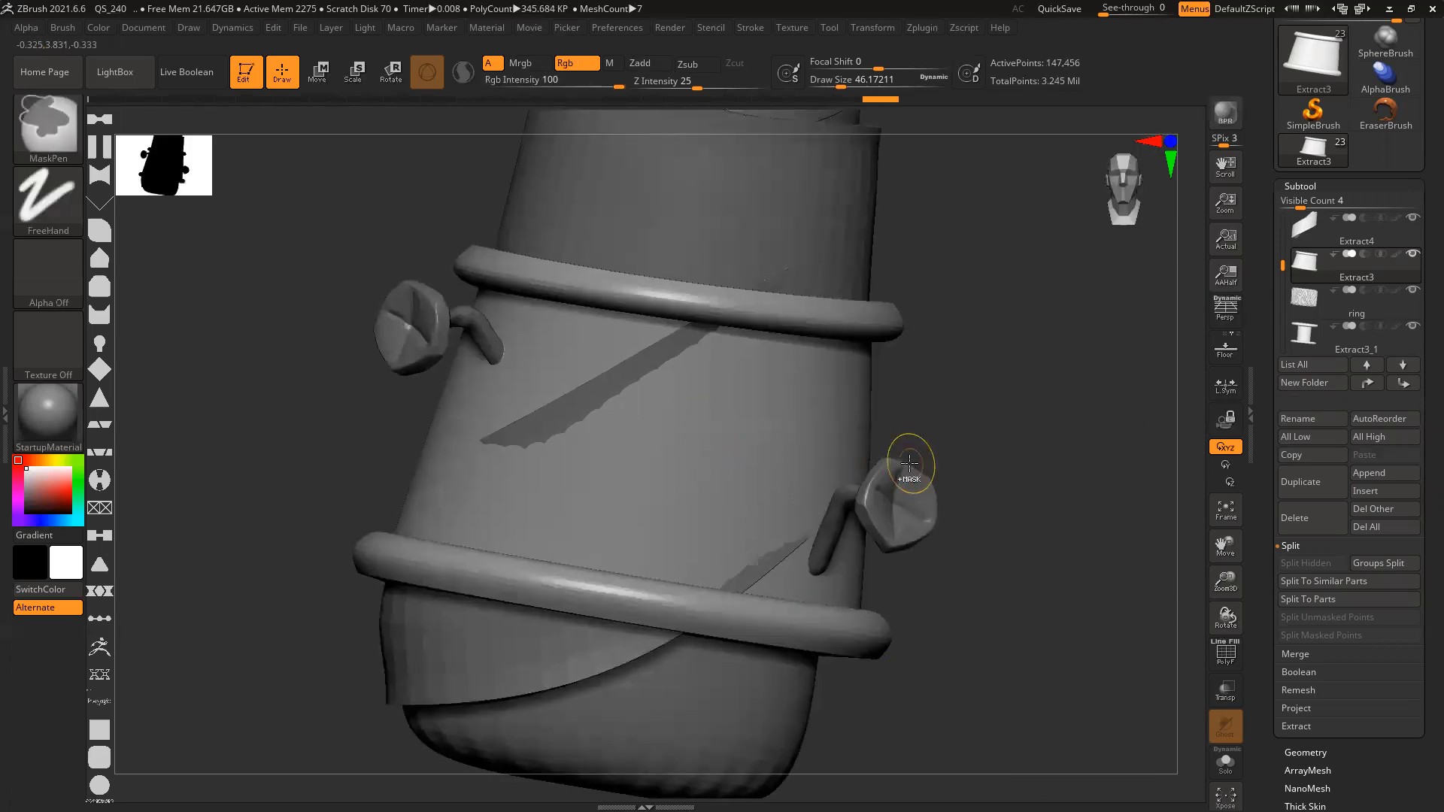
key(ctrl+d)
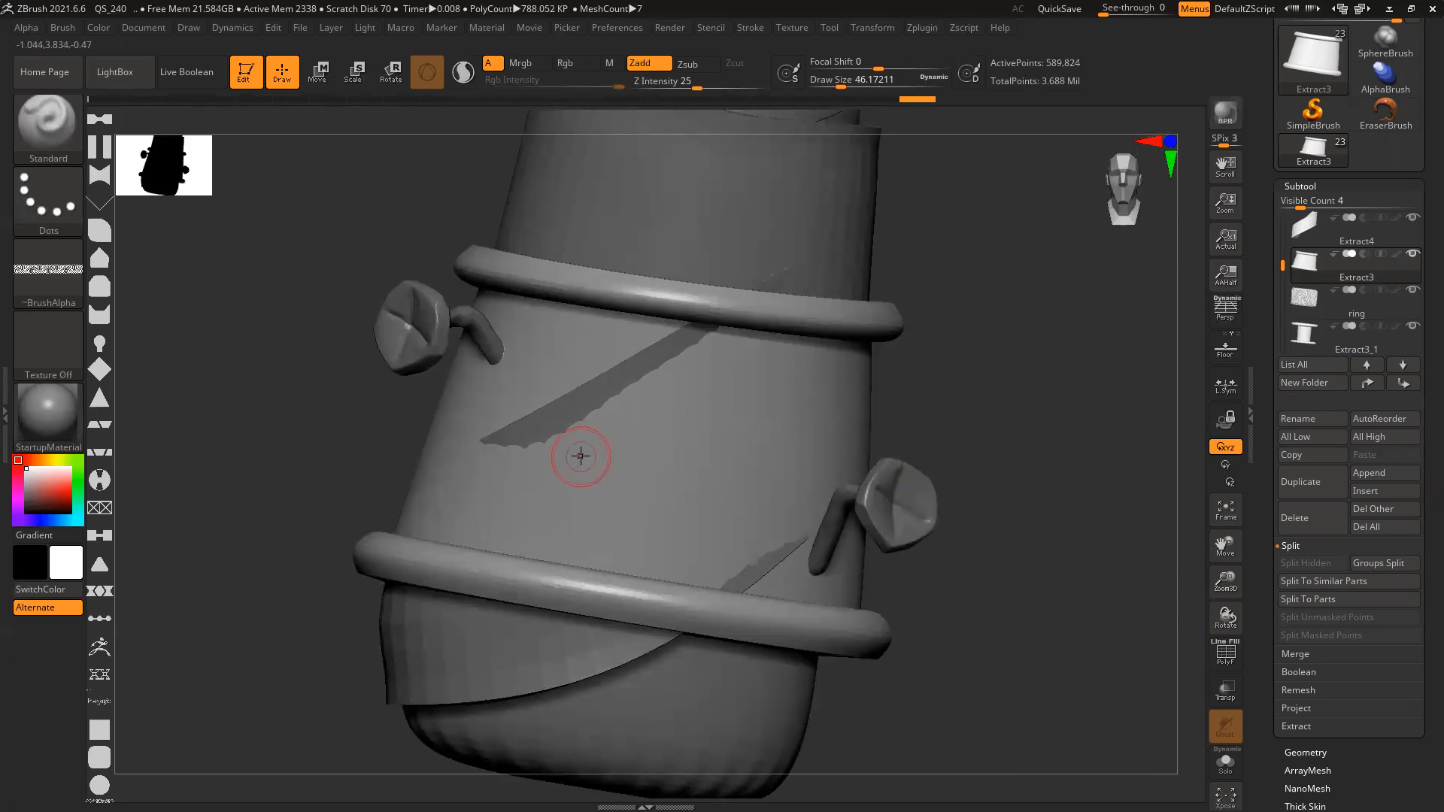
Return to Spotlight editing, add the ornamental band alpha again and center the dial on it over the pommel band
key(z)
drag(917, 556, 660, 472)
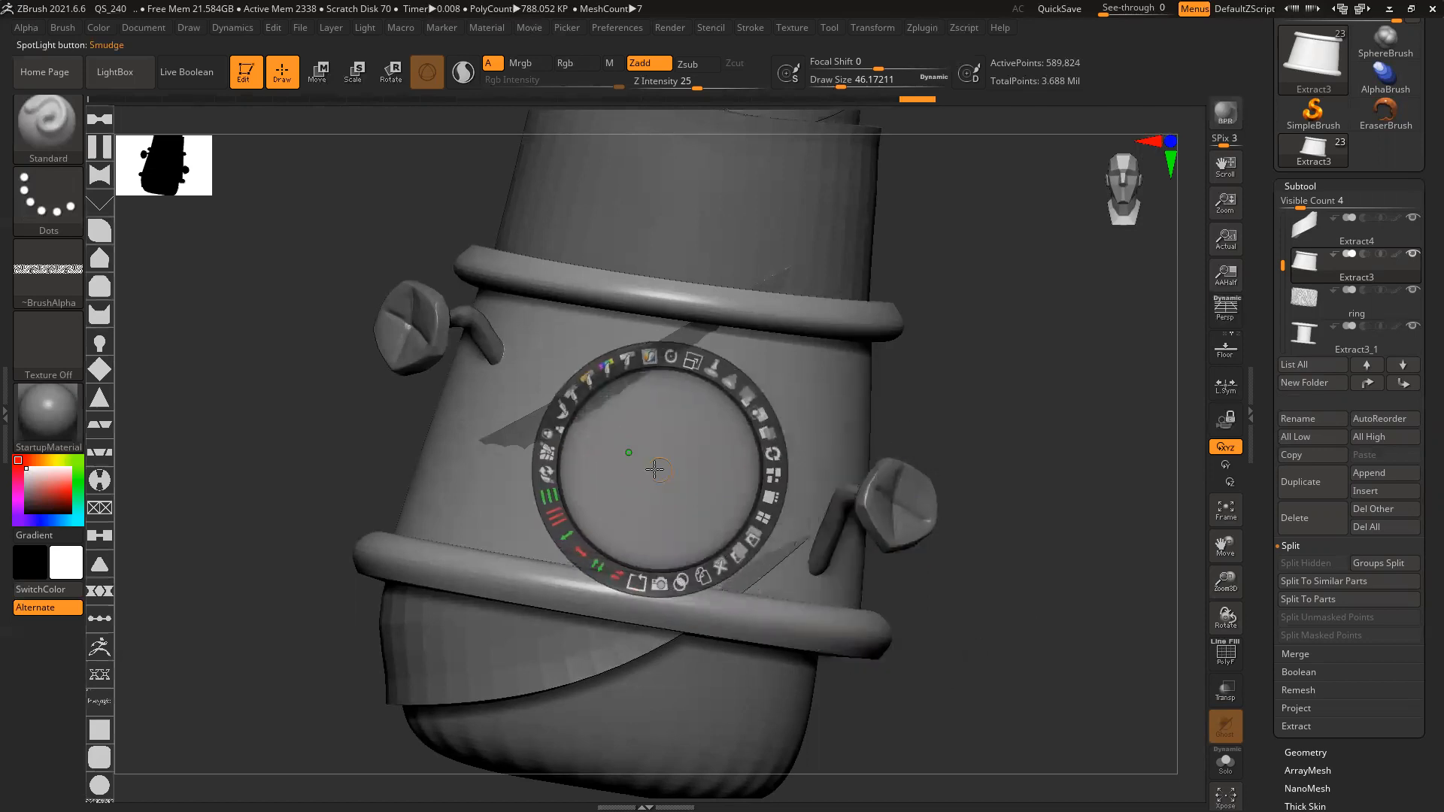
click(693, 362)
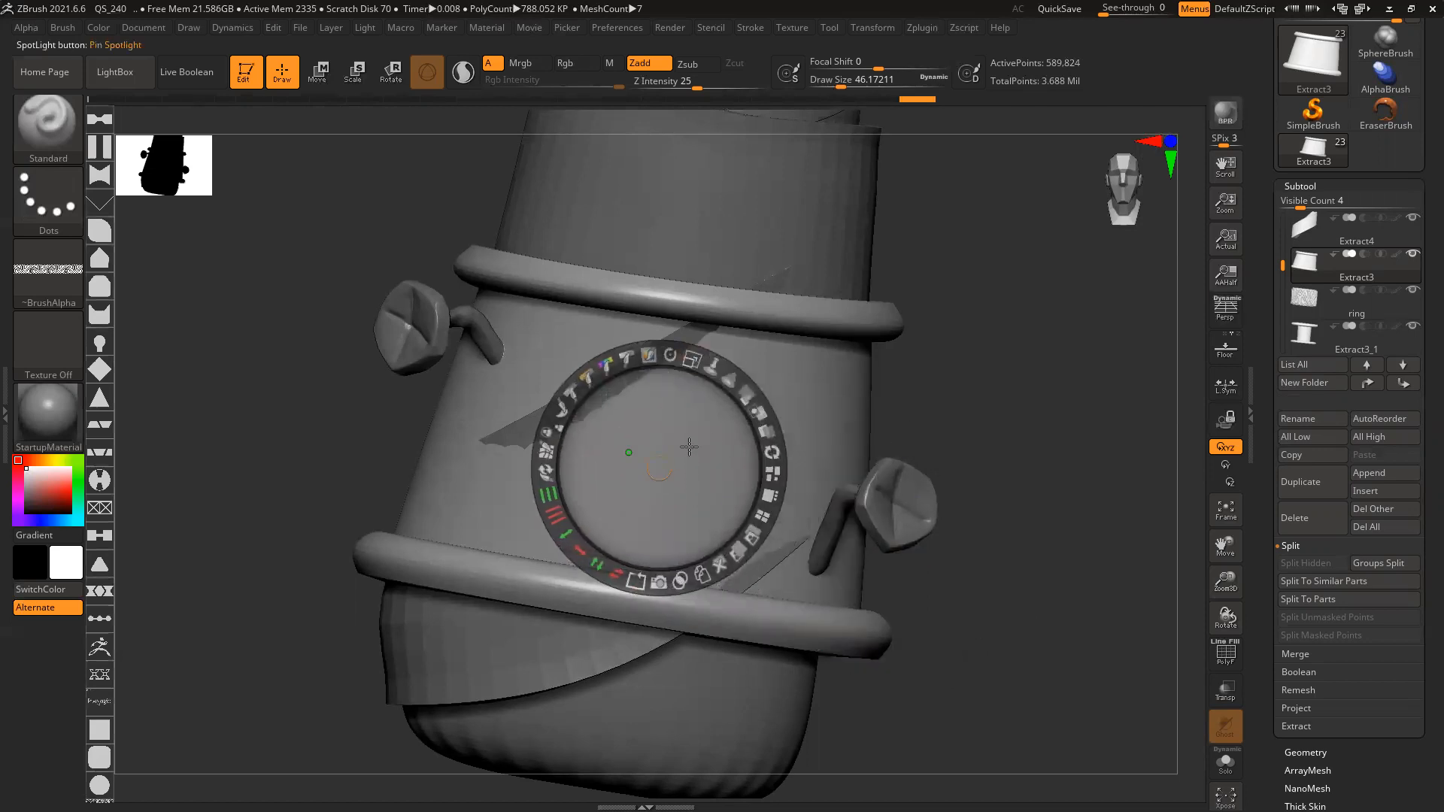
click(26, 28)
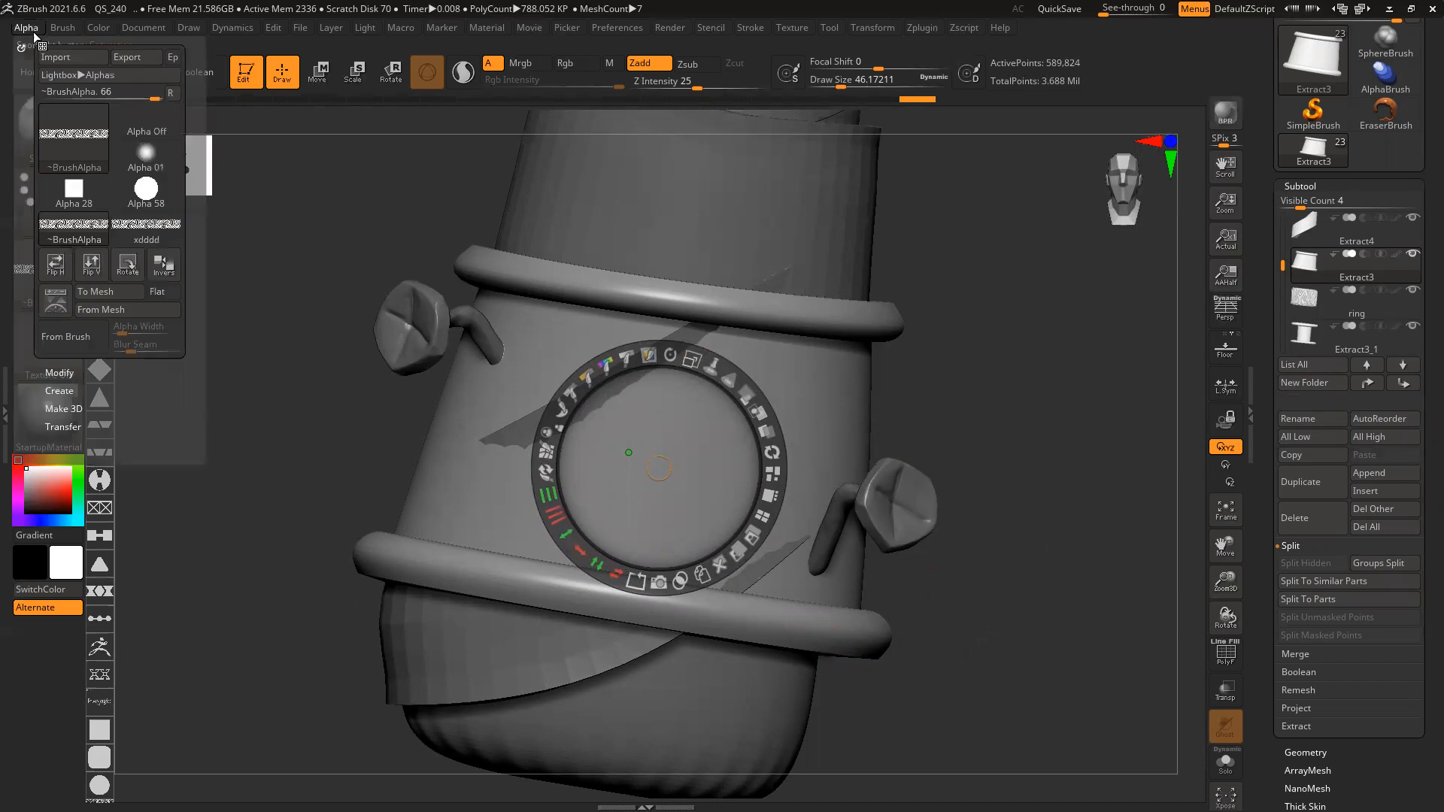
click(65, 307)
drag(719, 446, 656, 439)
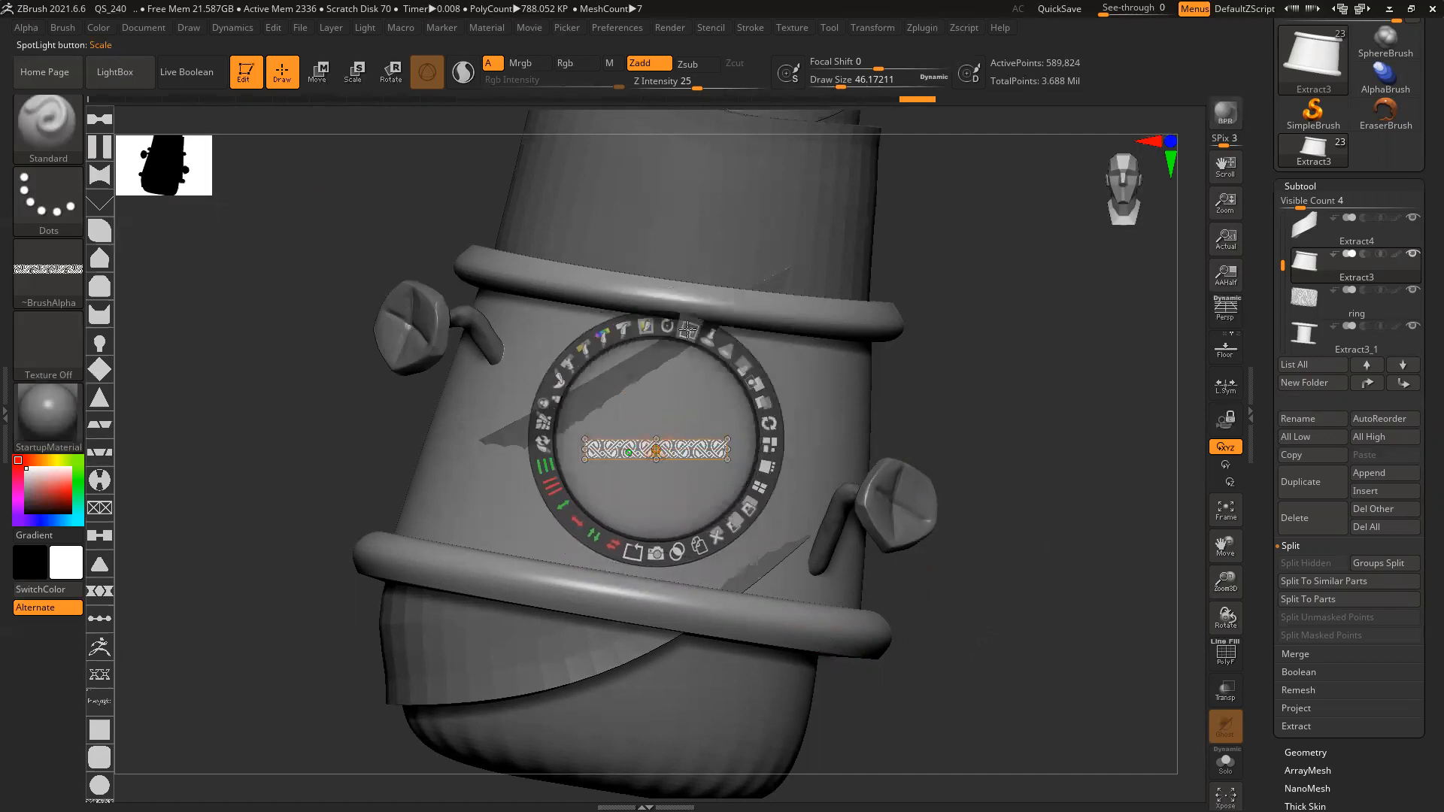
Reposition the Spotlight dial over the pommel band and try adjusting the opacity and background opacity of the ornamental strip
drag(586, 439, 526, 426)
drag(627, 452, 668, 455)
mouse_move(734, 353)
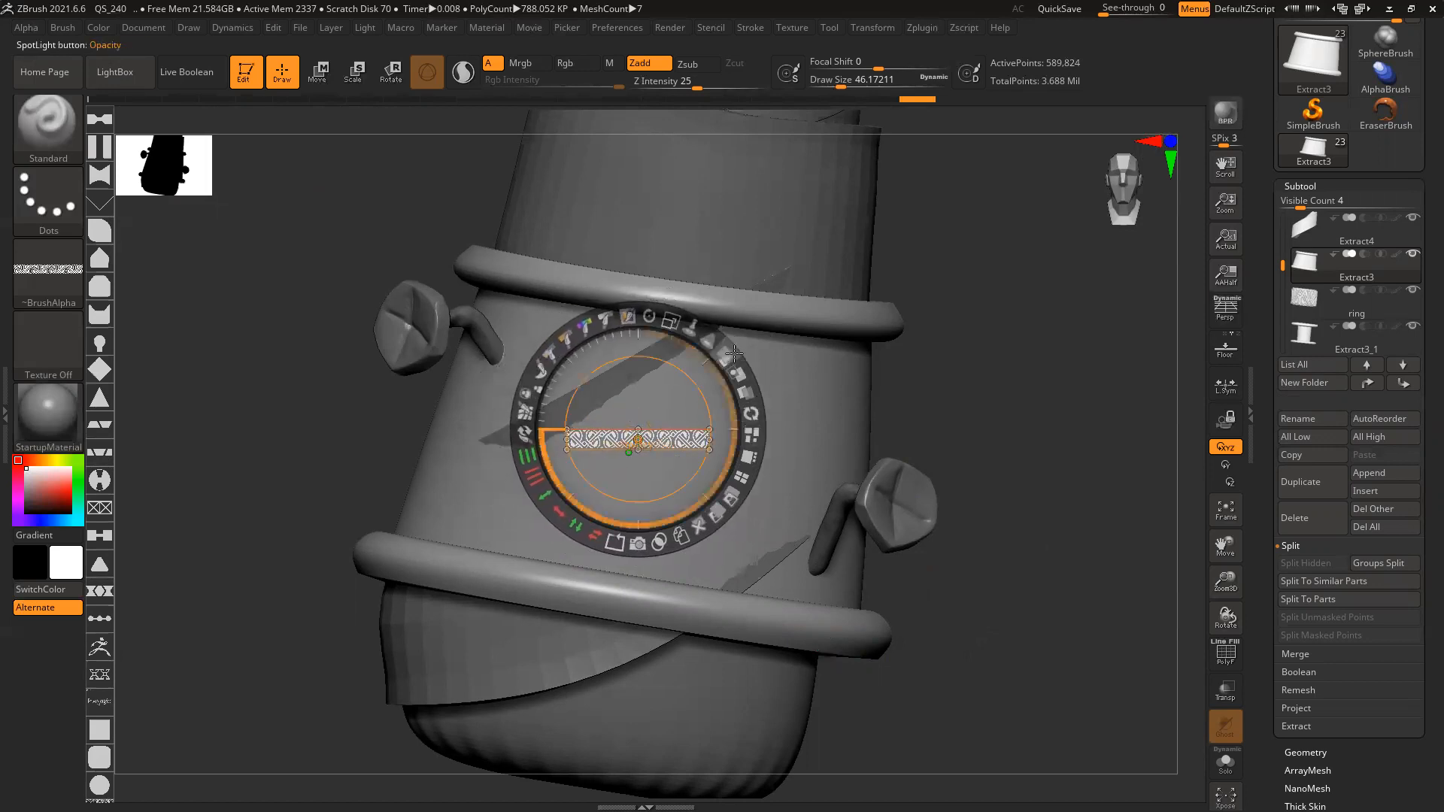
drag(732, 353, 758, 526)
mouse_move(725, 353)
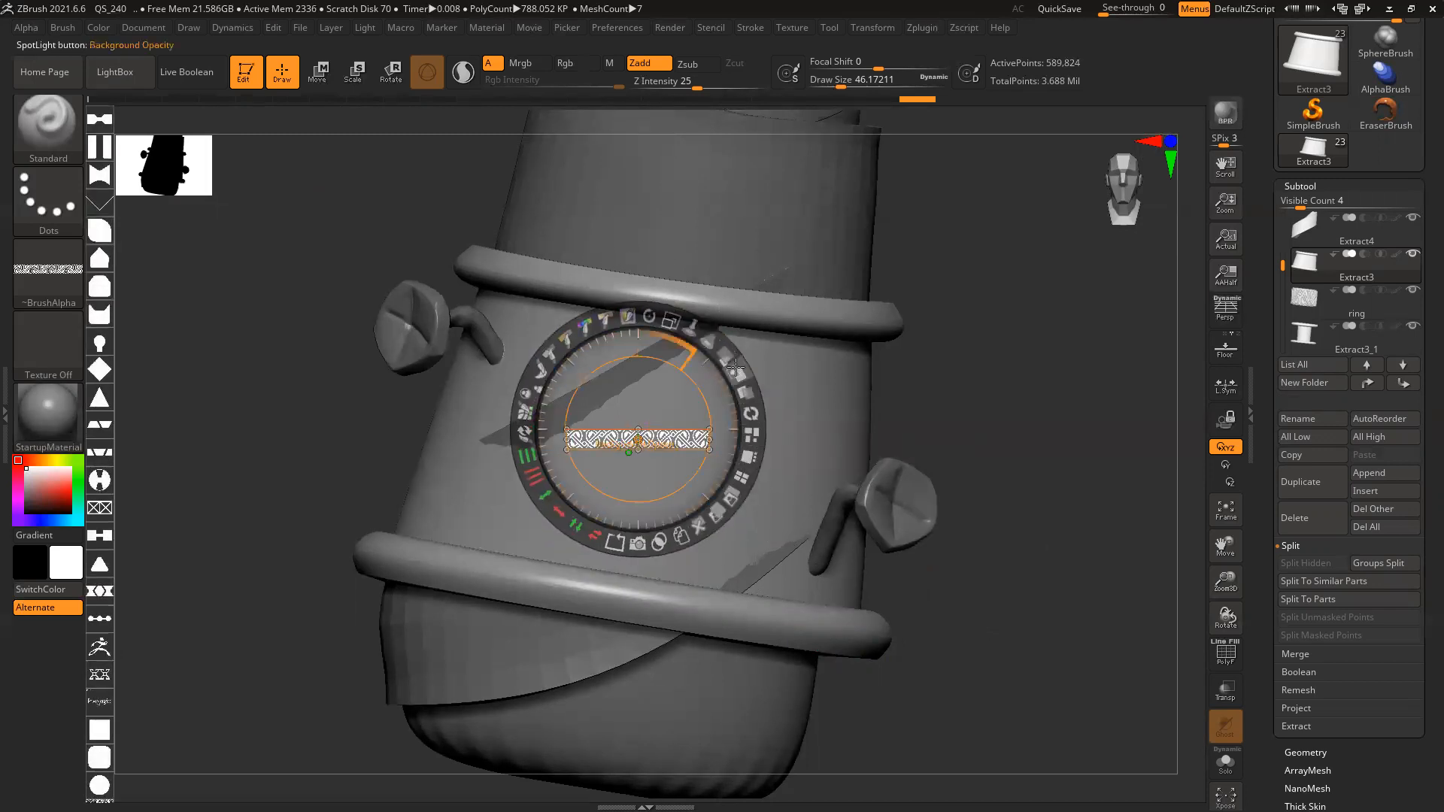
mouse_move(725, 353)
mouse_down()
mouse_move(752, 404)
mouse_move(726, 354)
mouse_up()
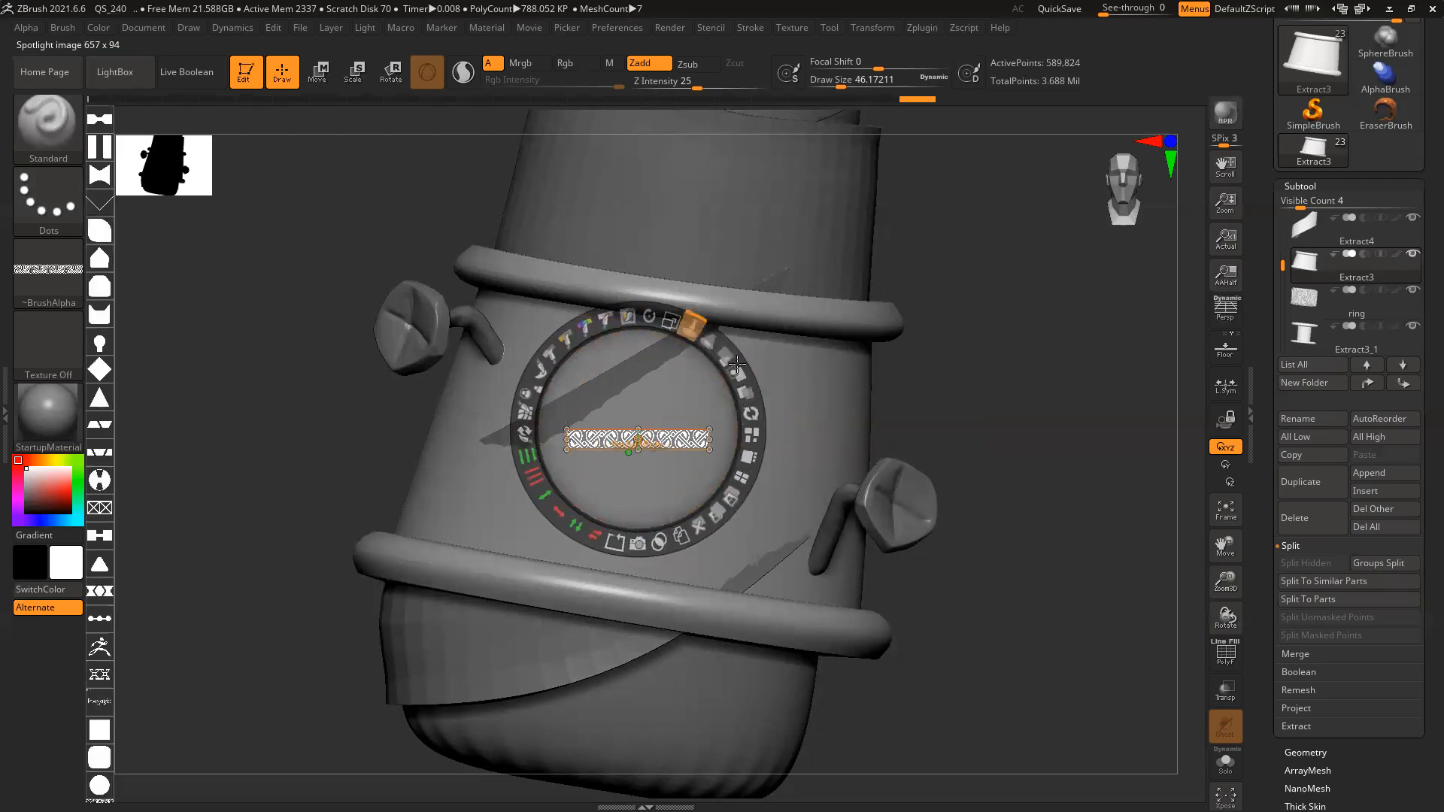
mouse_move(727, 355)
drag(726, 356, 895, 590)
mouse_move(744, 391)
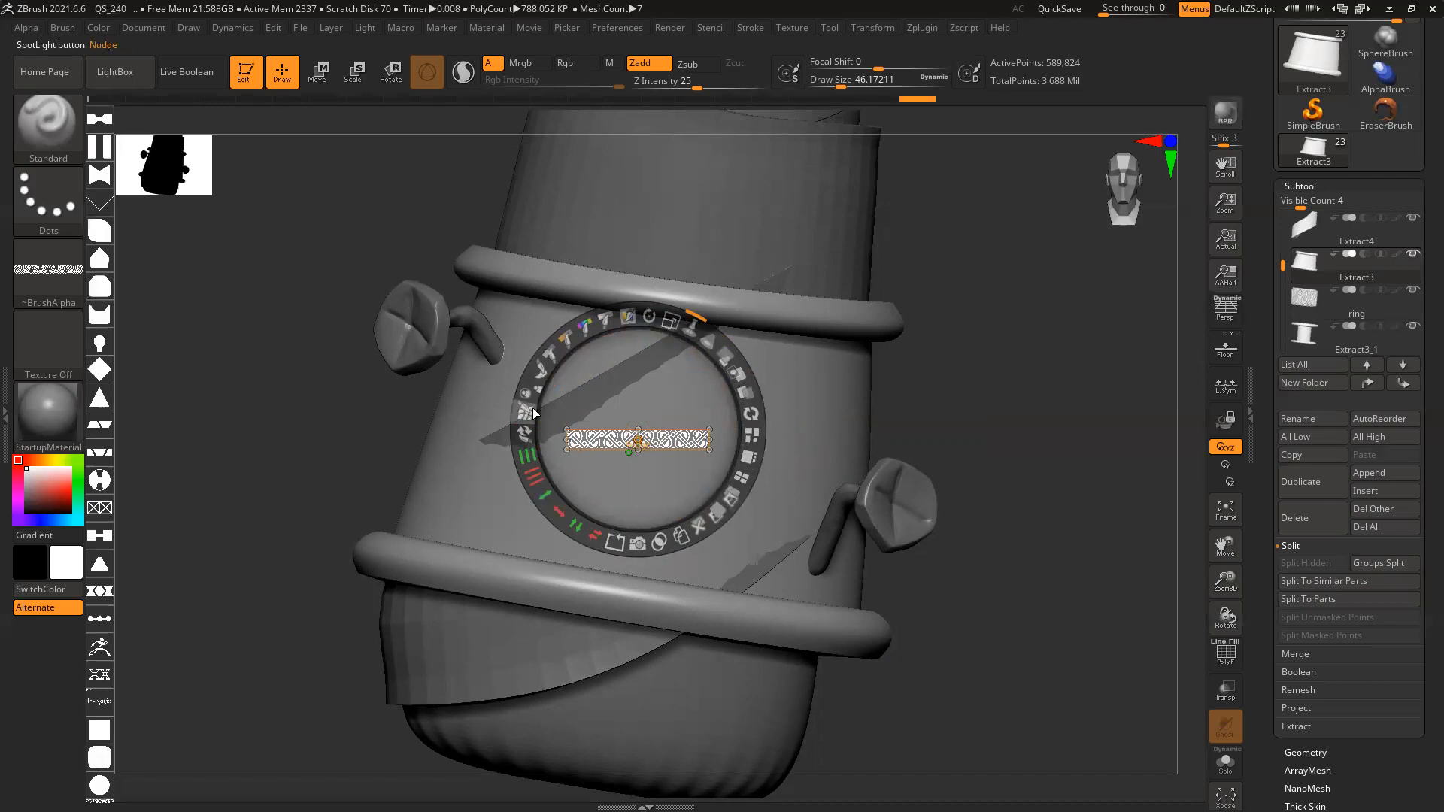
Shift the ornamental strip towards the pommel band's left side, retry its opacity and leave Spotlight editing
mouse_move(638, 433)
mouse_down()
mouse_move(584, 437)
mouse_move(709, 452)
mouse_move(633, 444)
mouse_up()
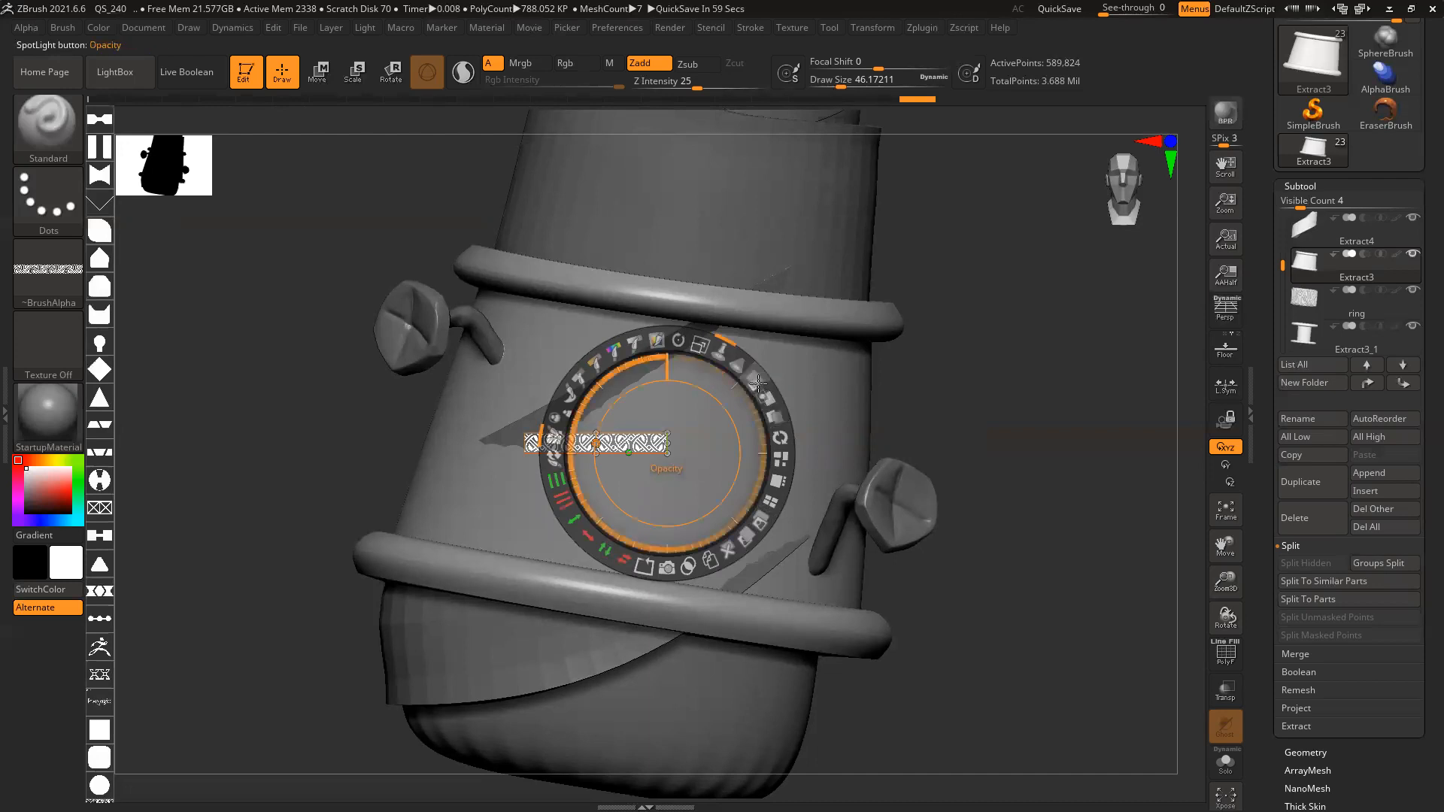
click(724, 352)
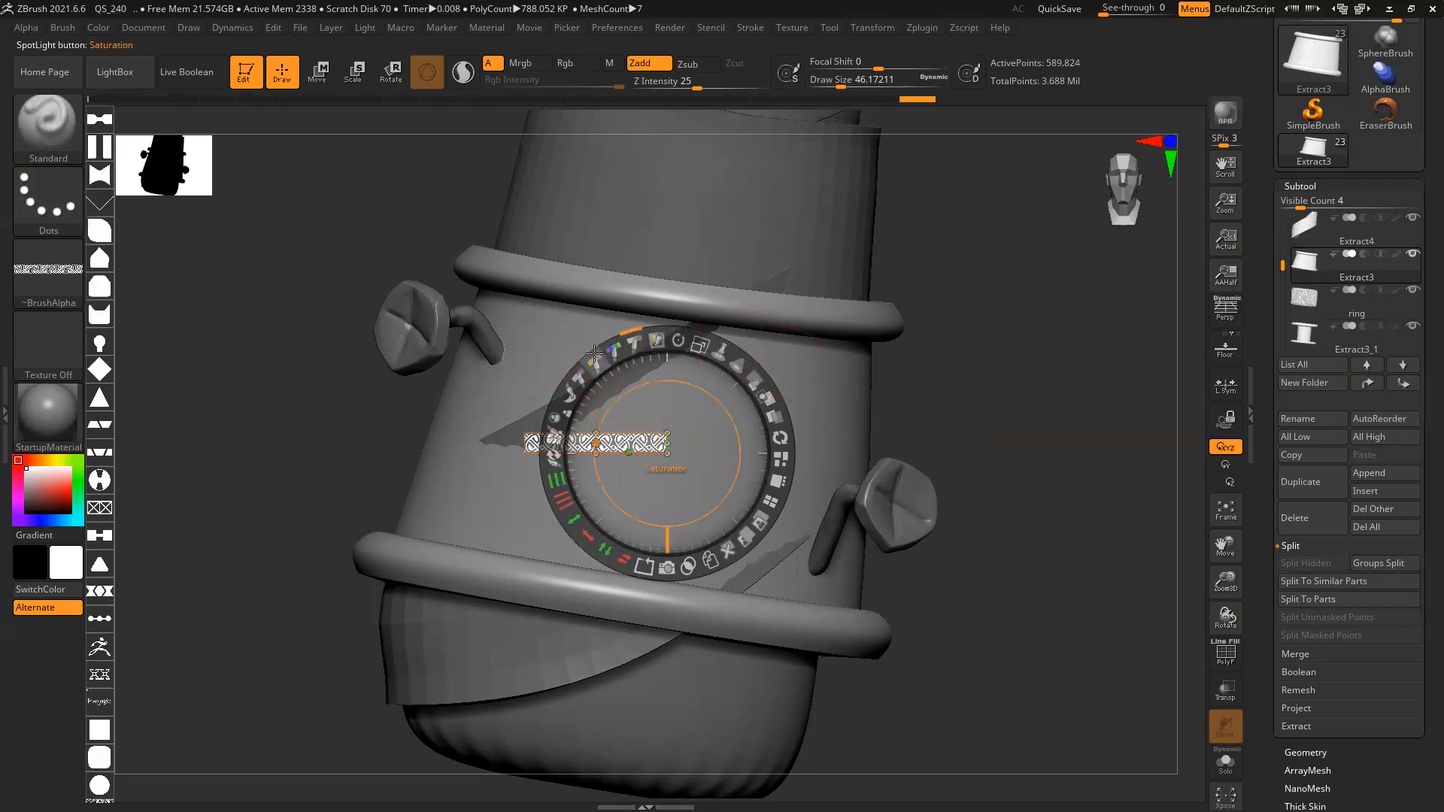
drag(658, 443, 638, 450)
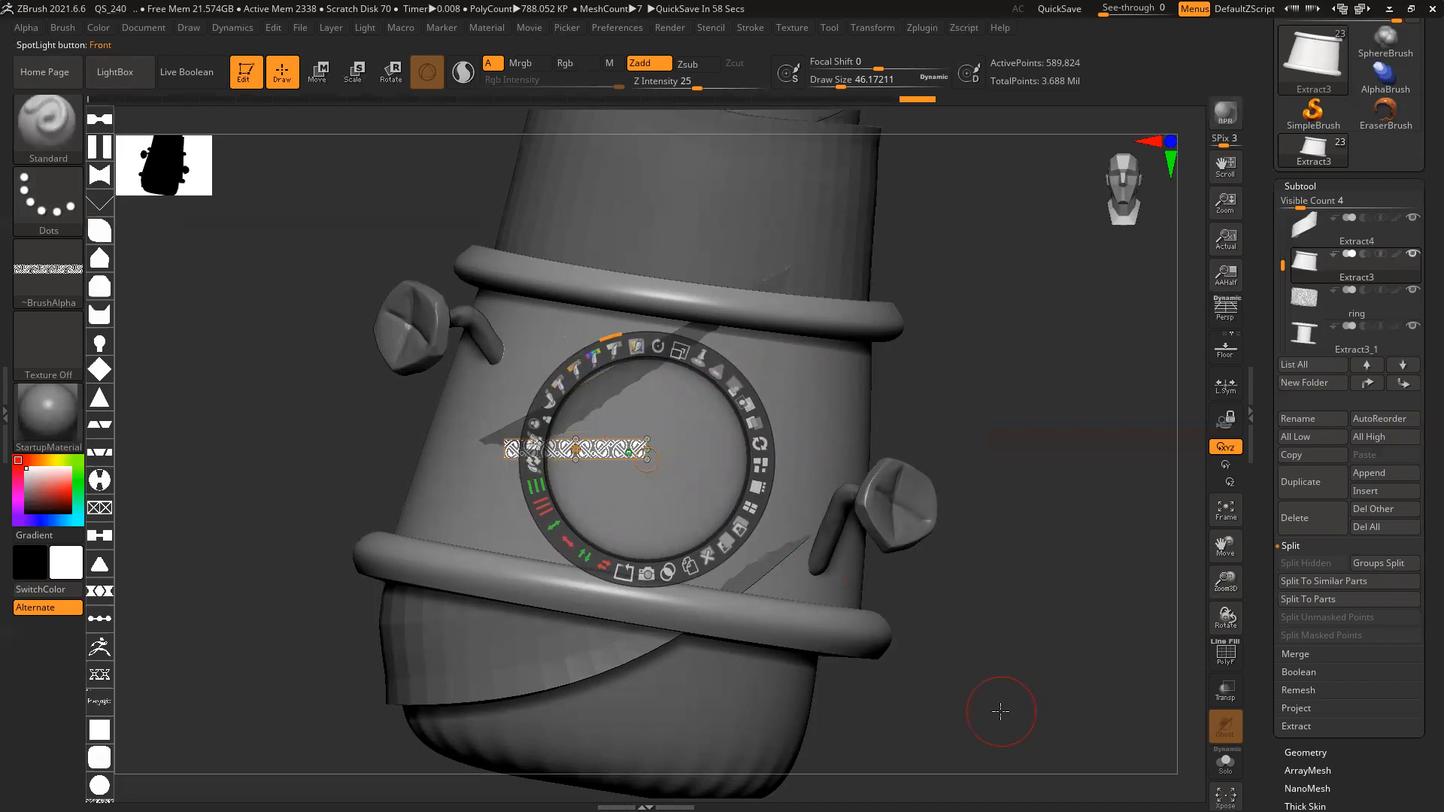
key(z)
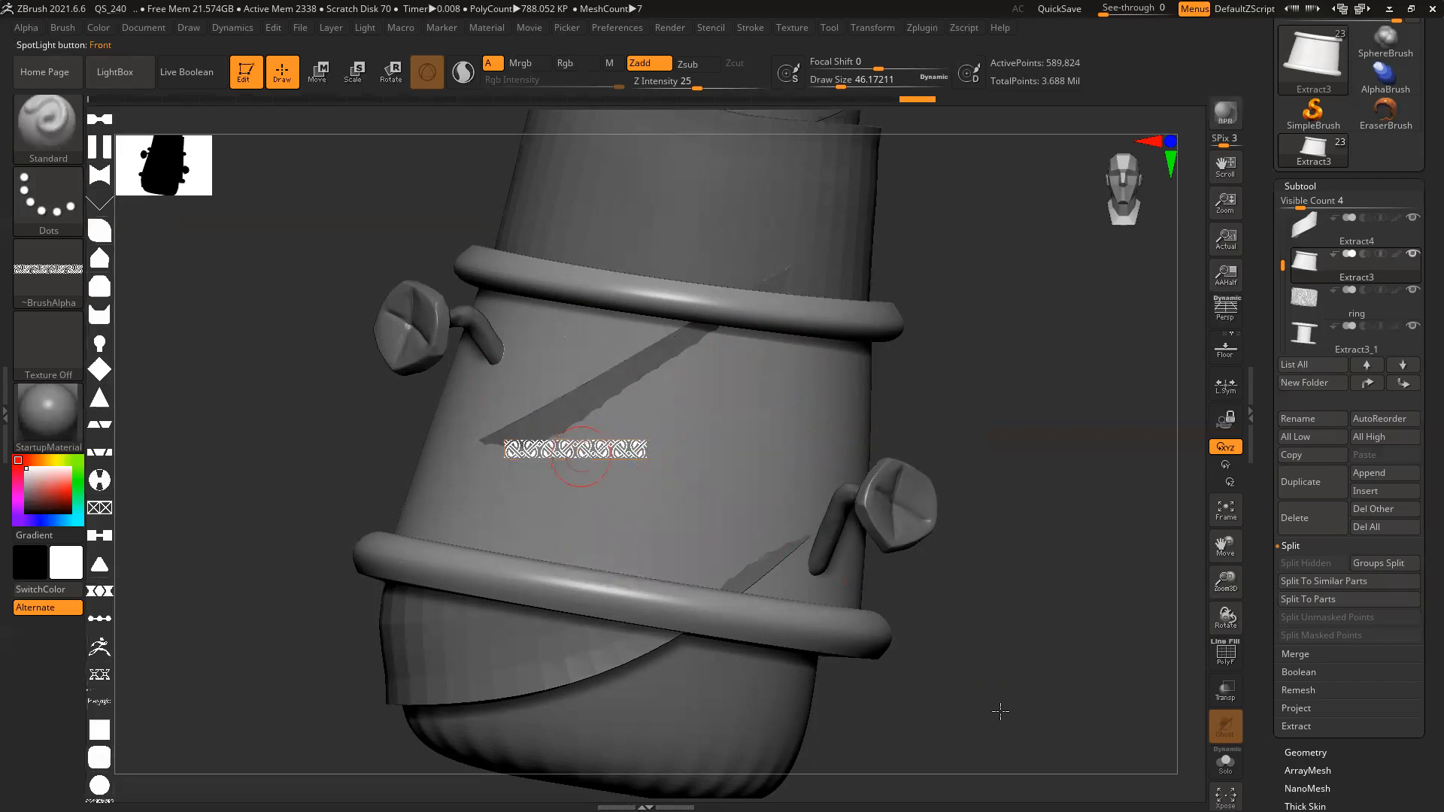
drag(1031, 499, 664, 364)
click(28, 28)
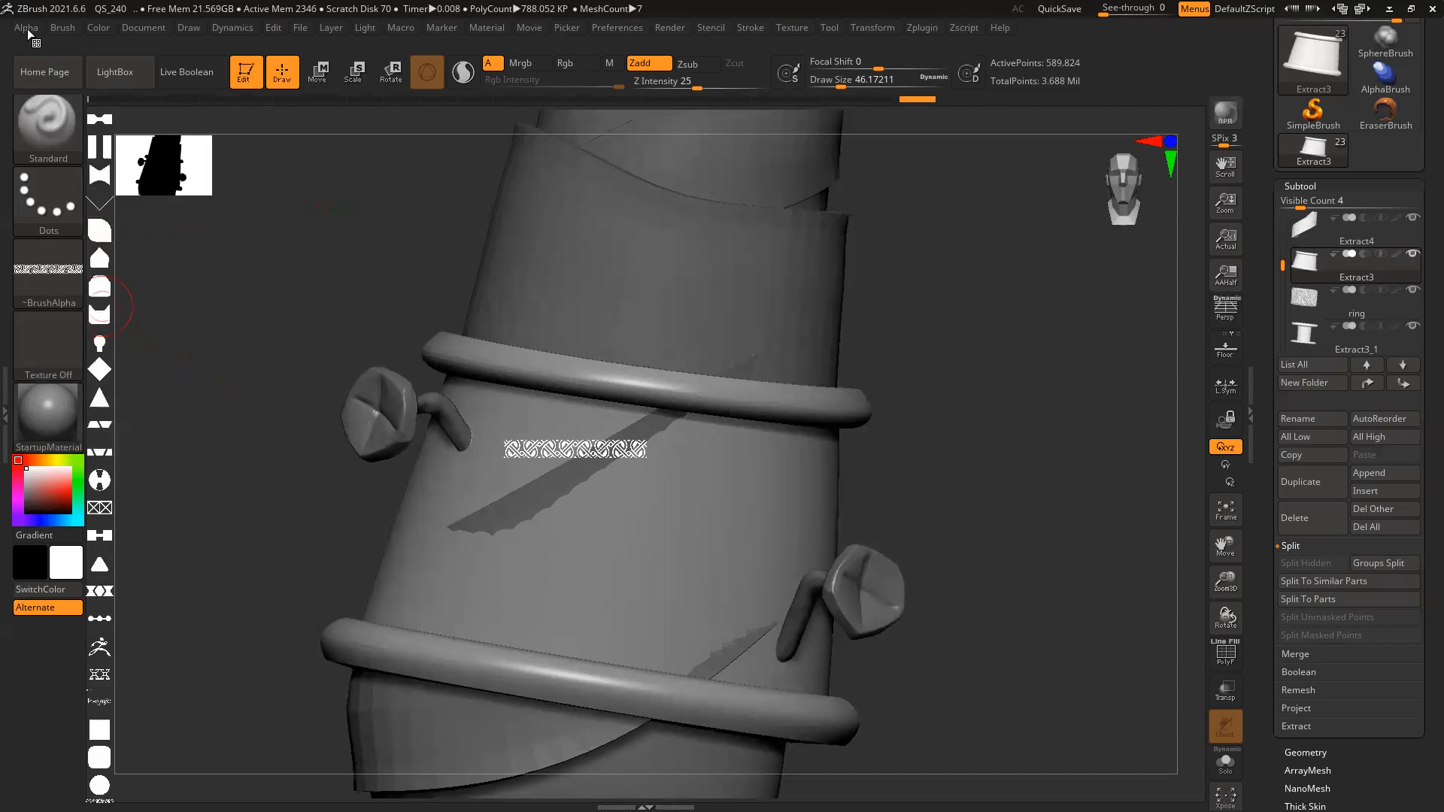
click(28, 28)
drag(1009, 400, 948, 406)
key(ctrl)
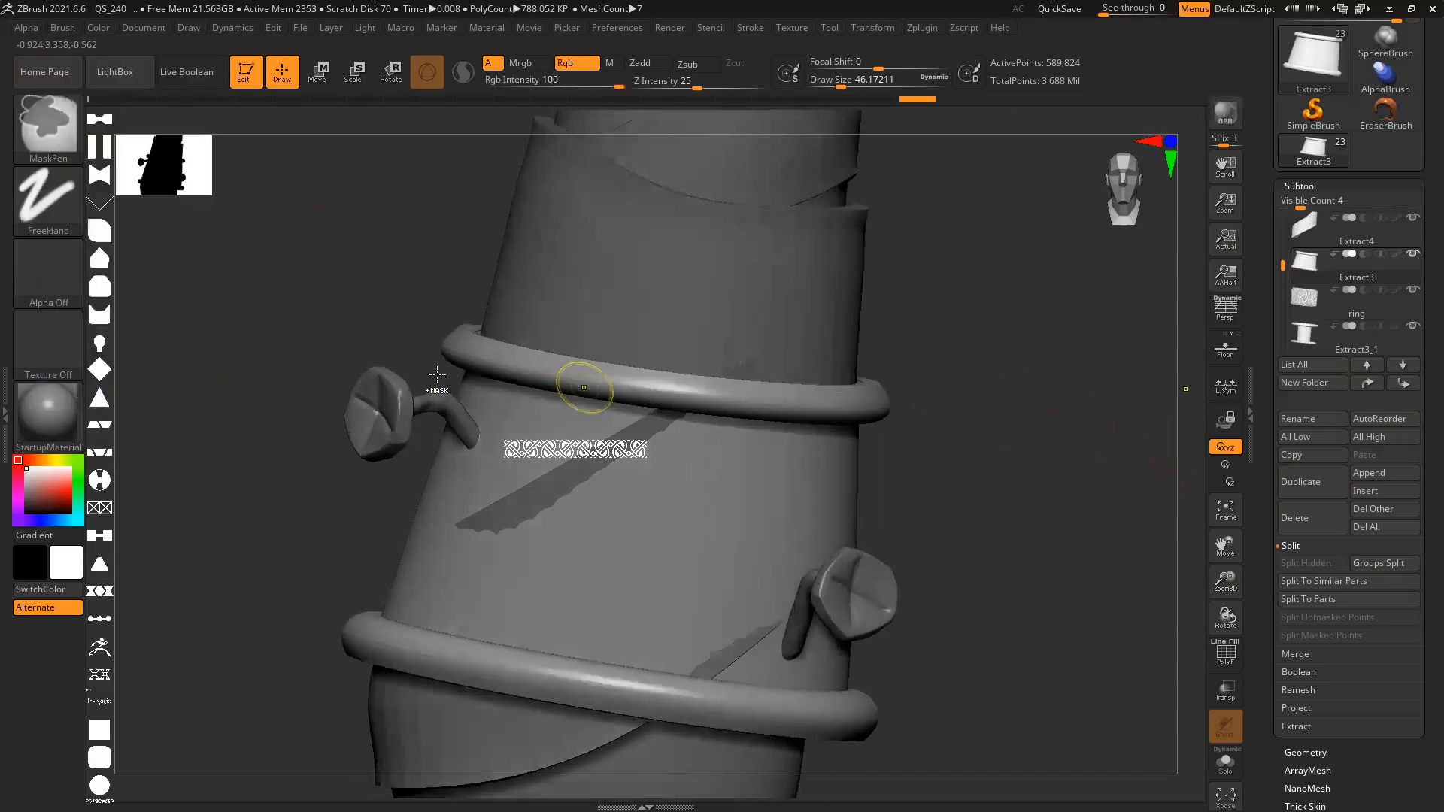
drag(1038, 380, 1018, 563)
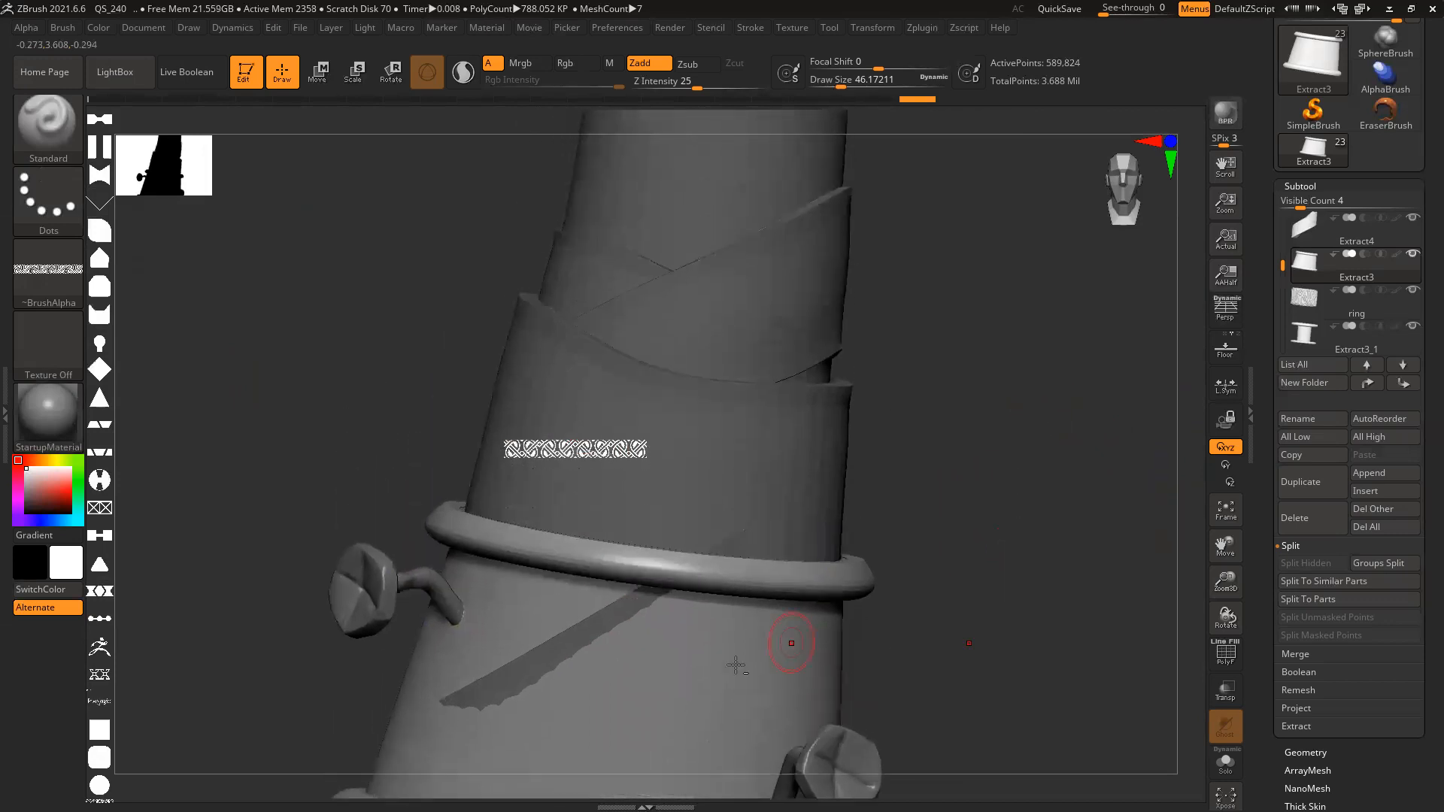
key(z)
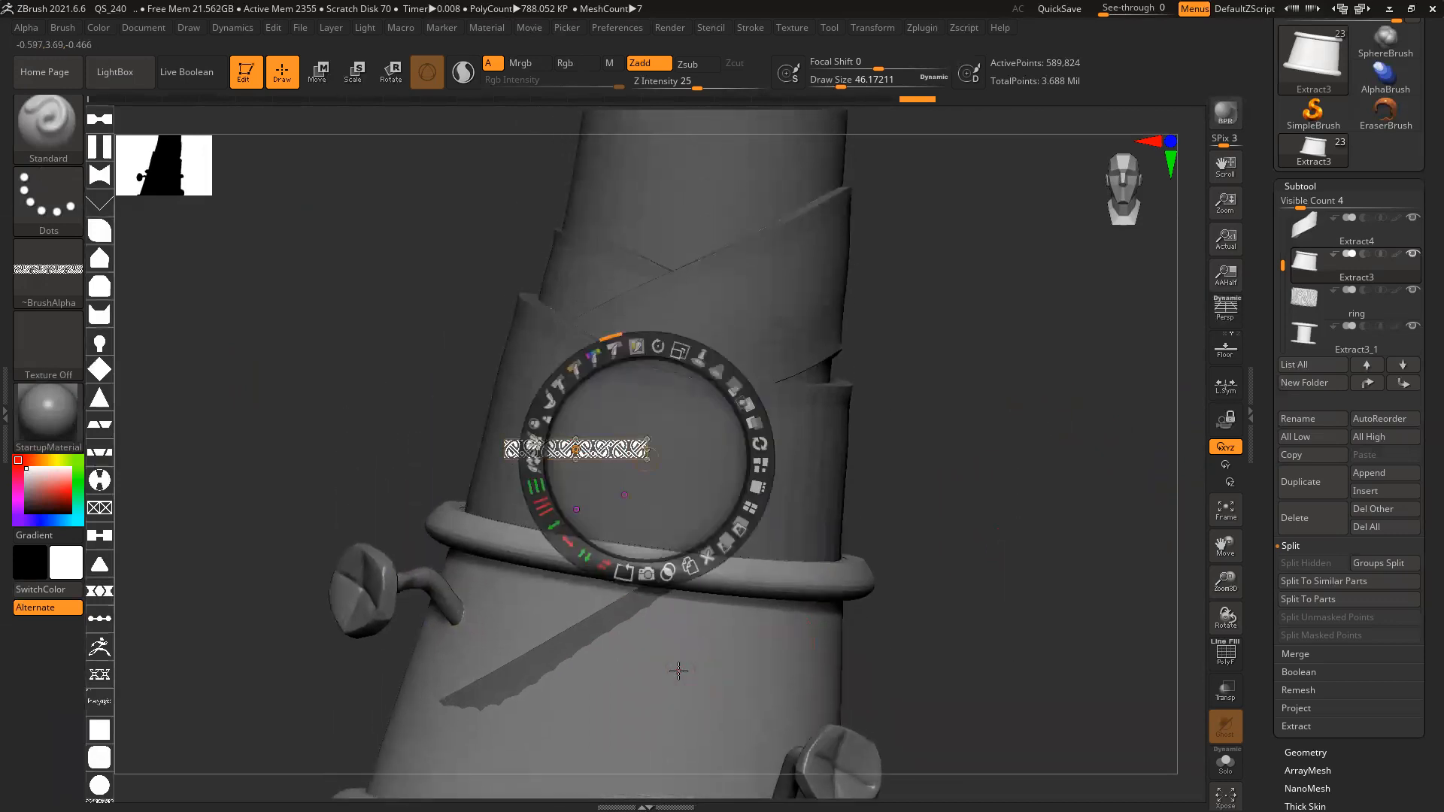
key(z)
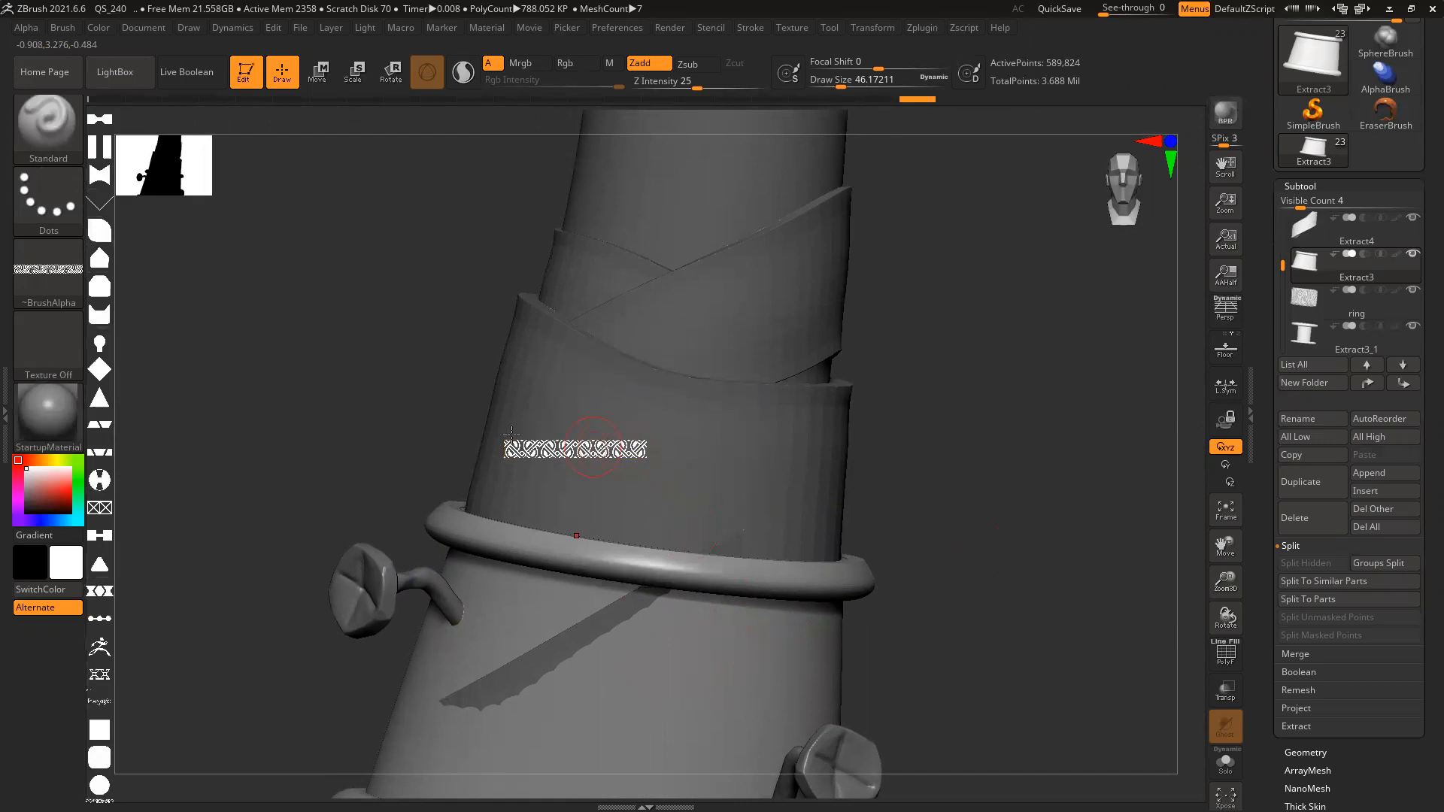
key(ctrl)
ctrl+right_drag(709, 482, 316, 388)
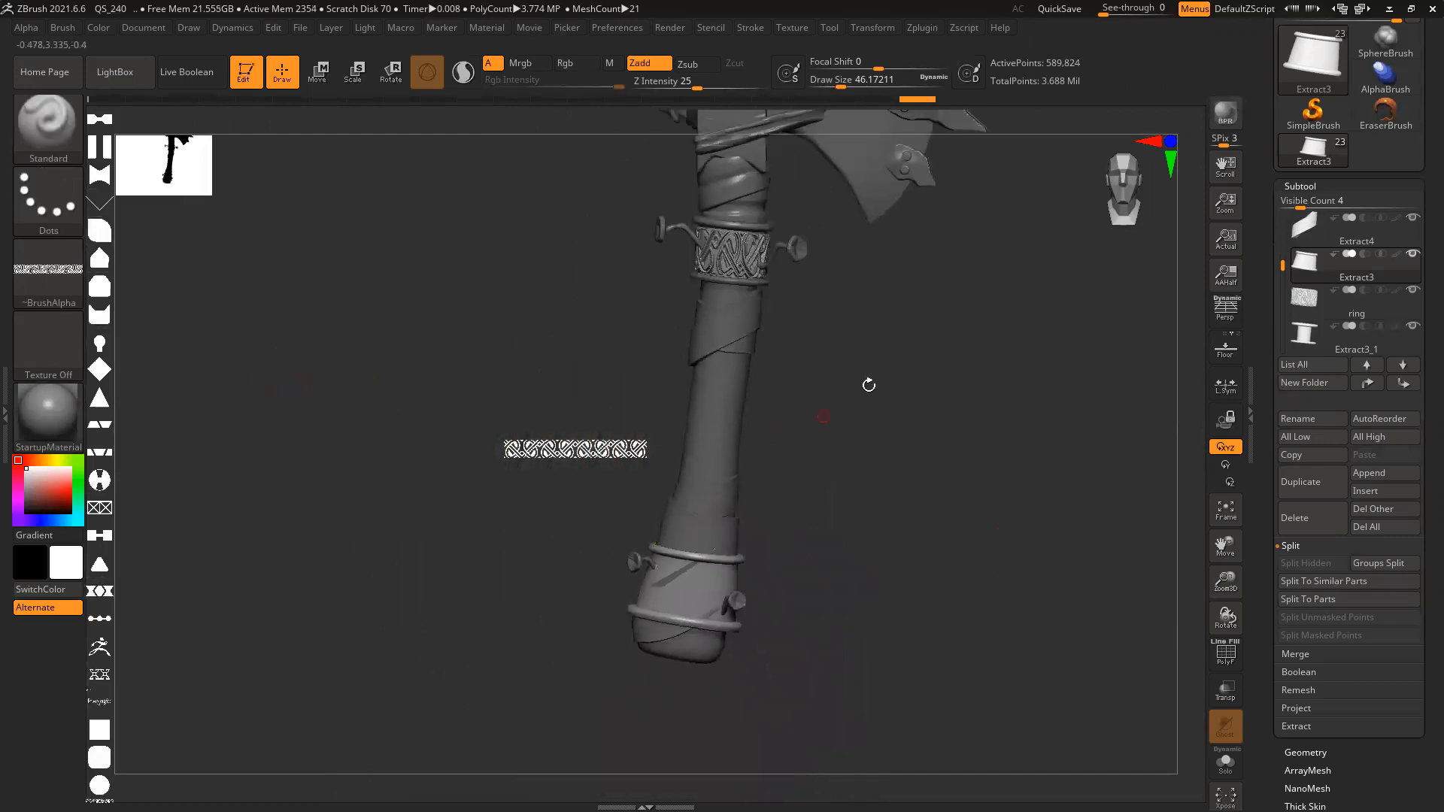
alt+drag(869, 385, 855, 474)
Save the axe tool as axe_02 in the Online_class HDS folder, replacing the existing file
scroll(1286, 59, up, 3)
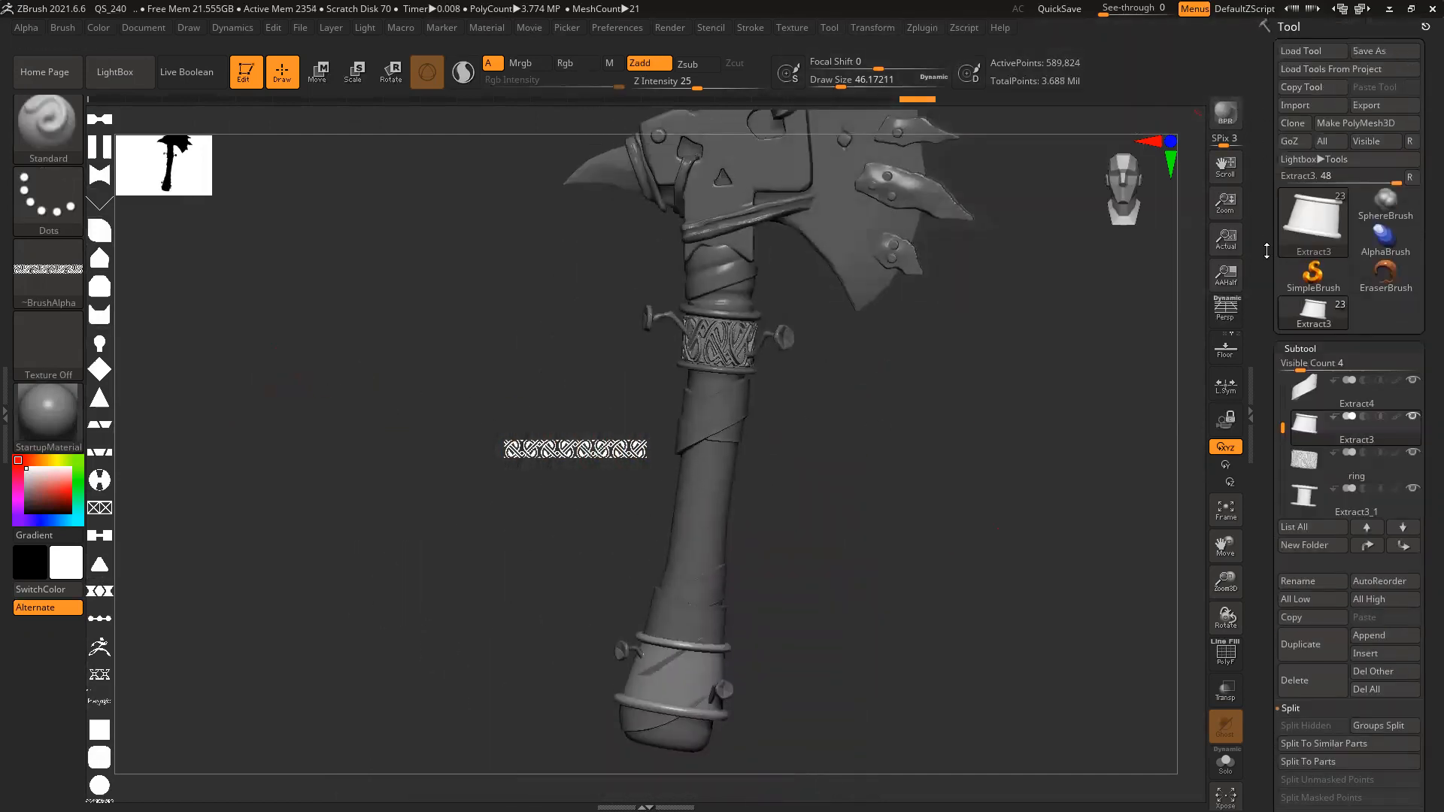
click(1359, 62)
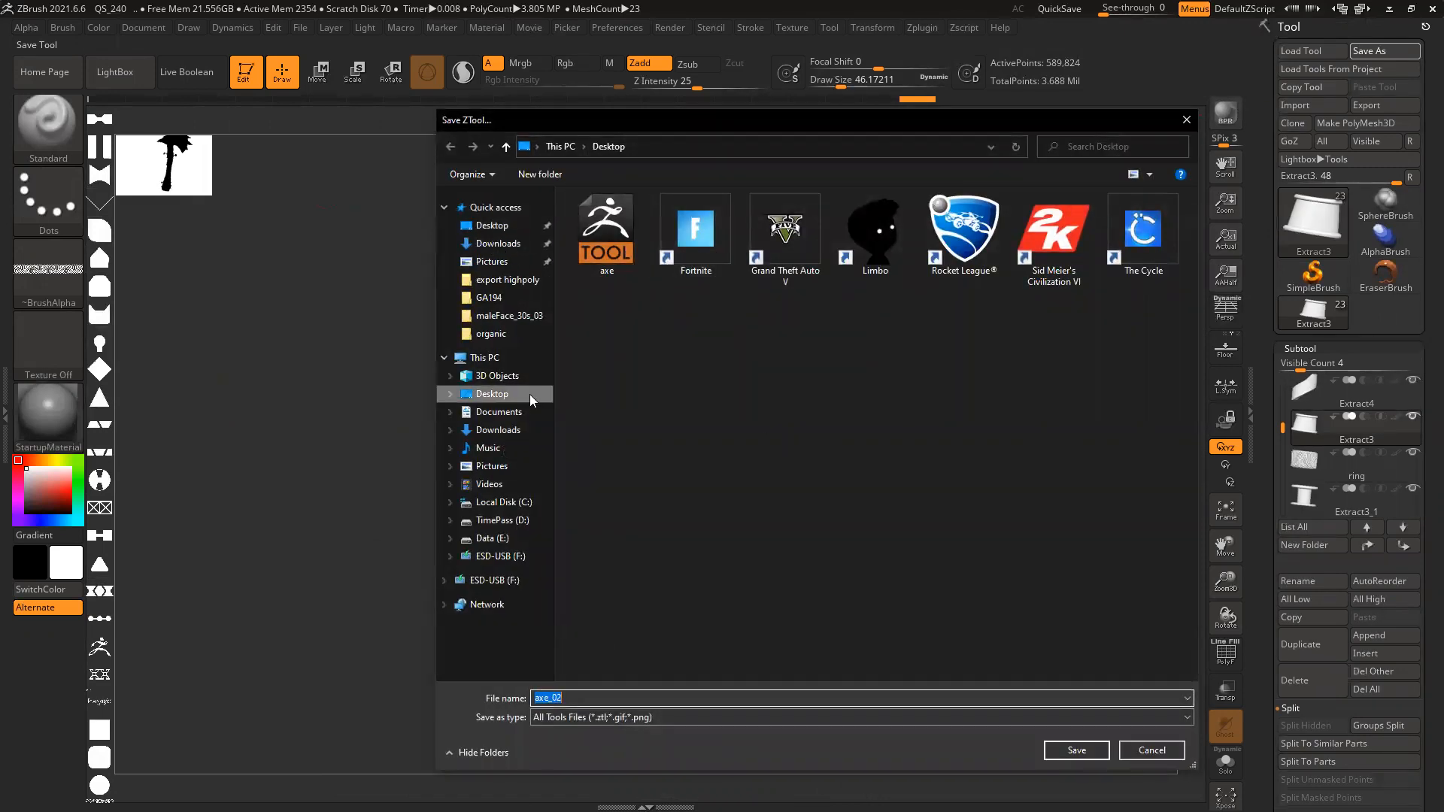
click(489, 298)
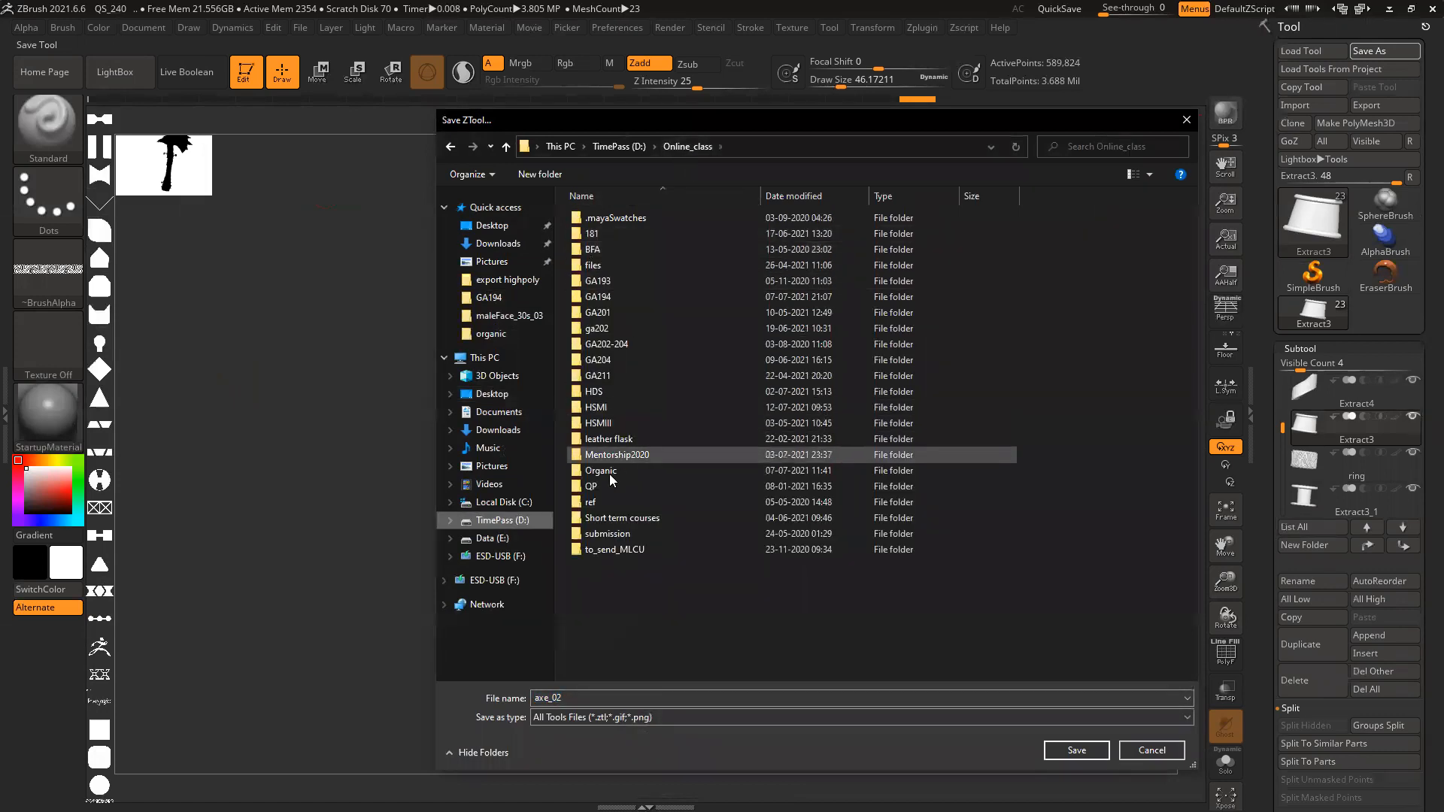
double_click(606, 391)
double_click(598, 216)
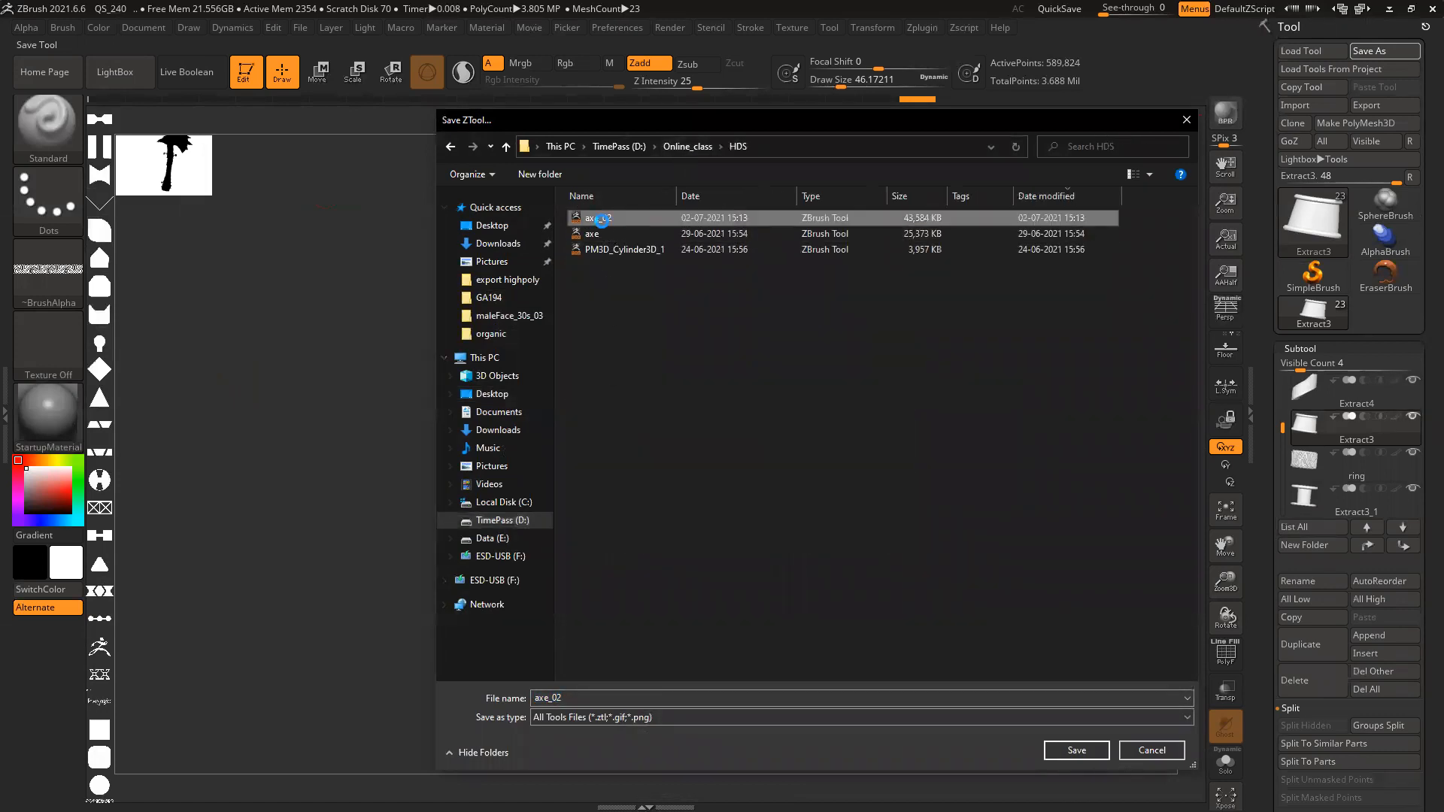
click(767, 400)
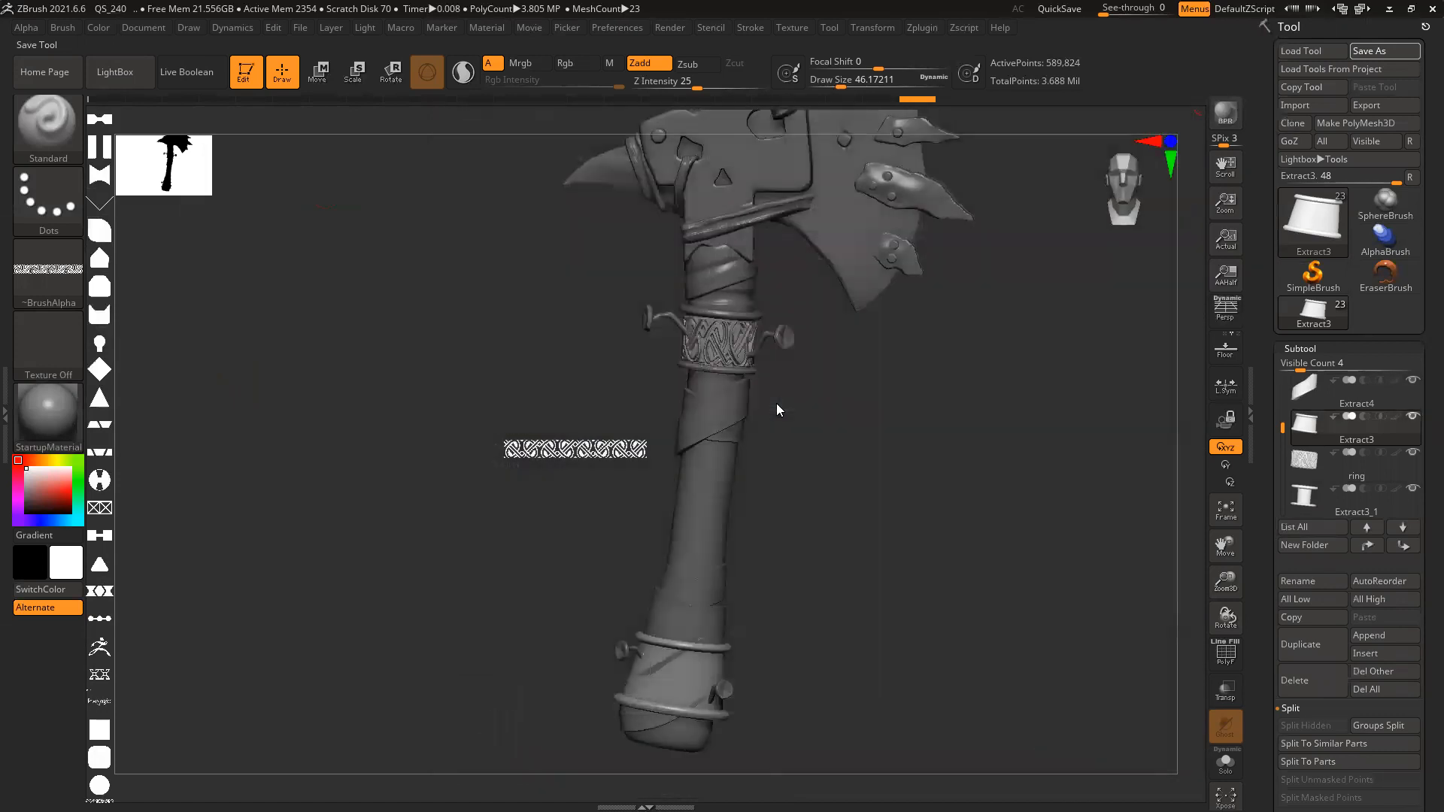
Initialize ZBrush to clear the session and close the program
click(625, 27)
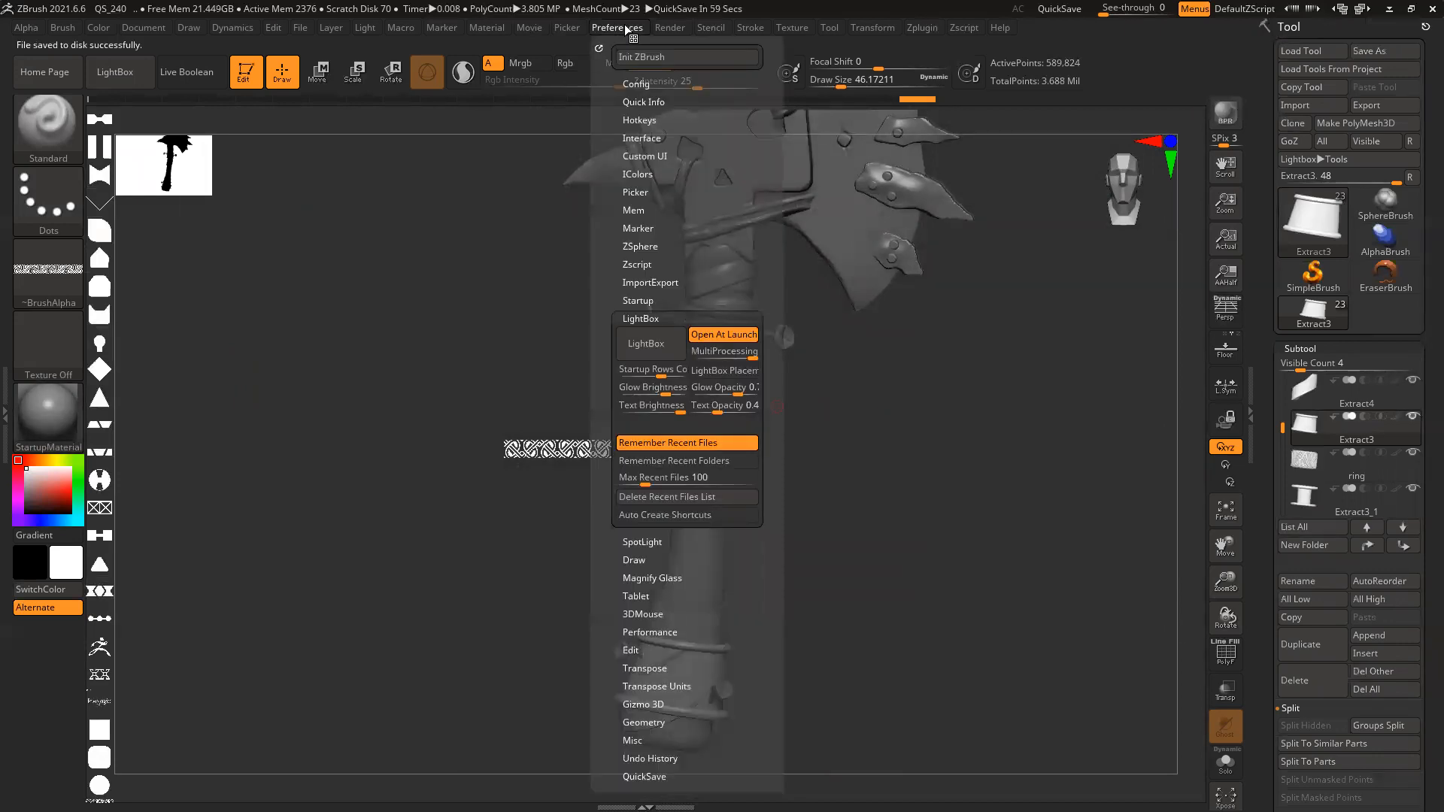
click(652, 54)
click(782, 456)
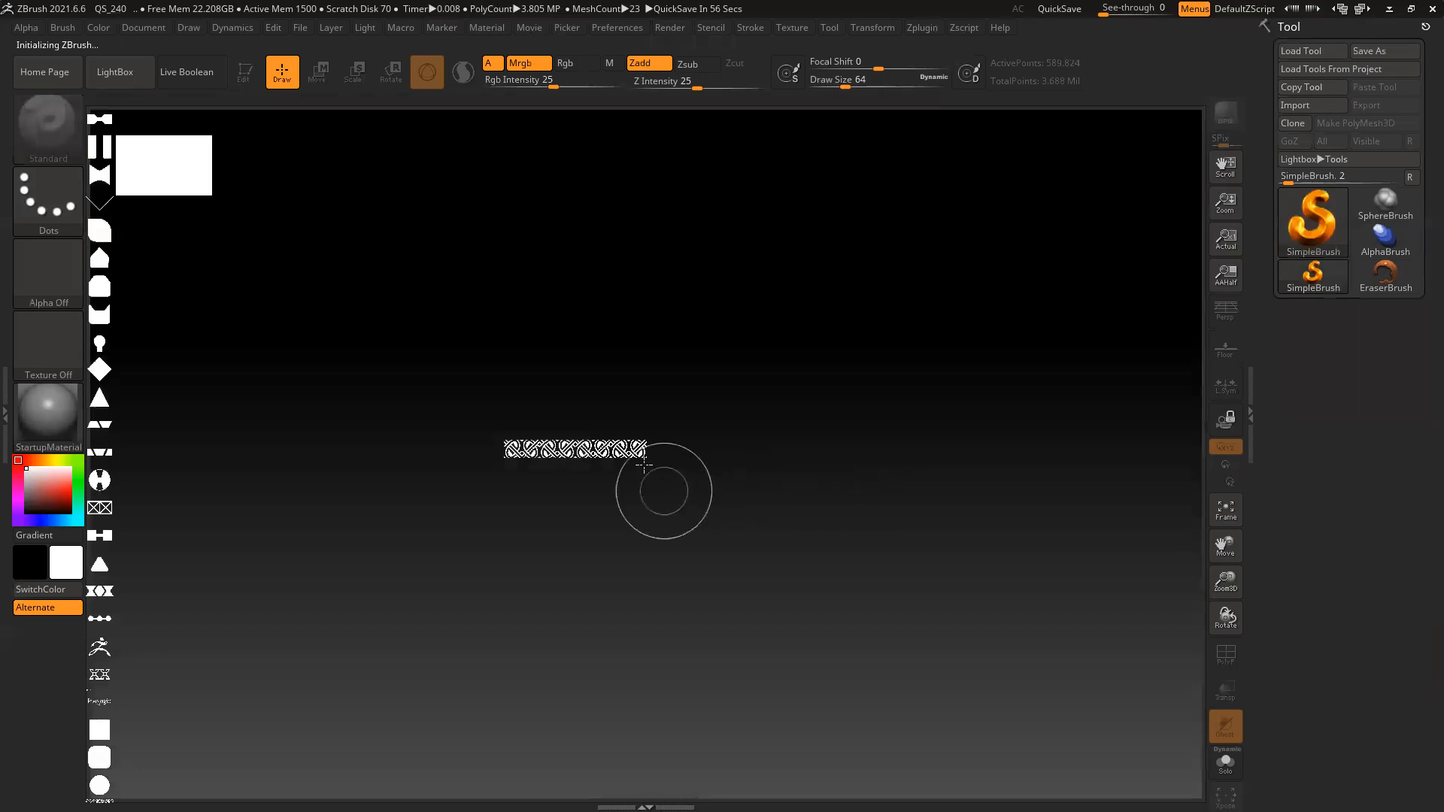
click(1424, 10)
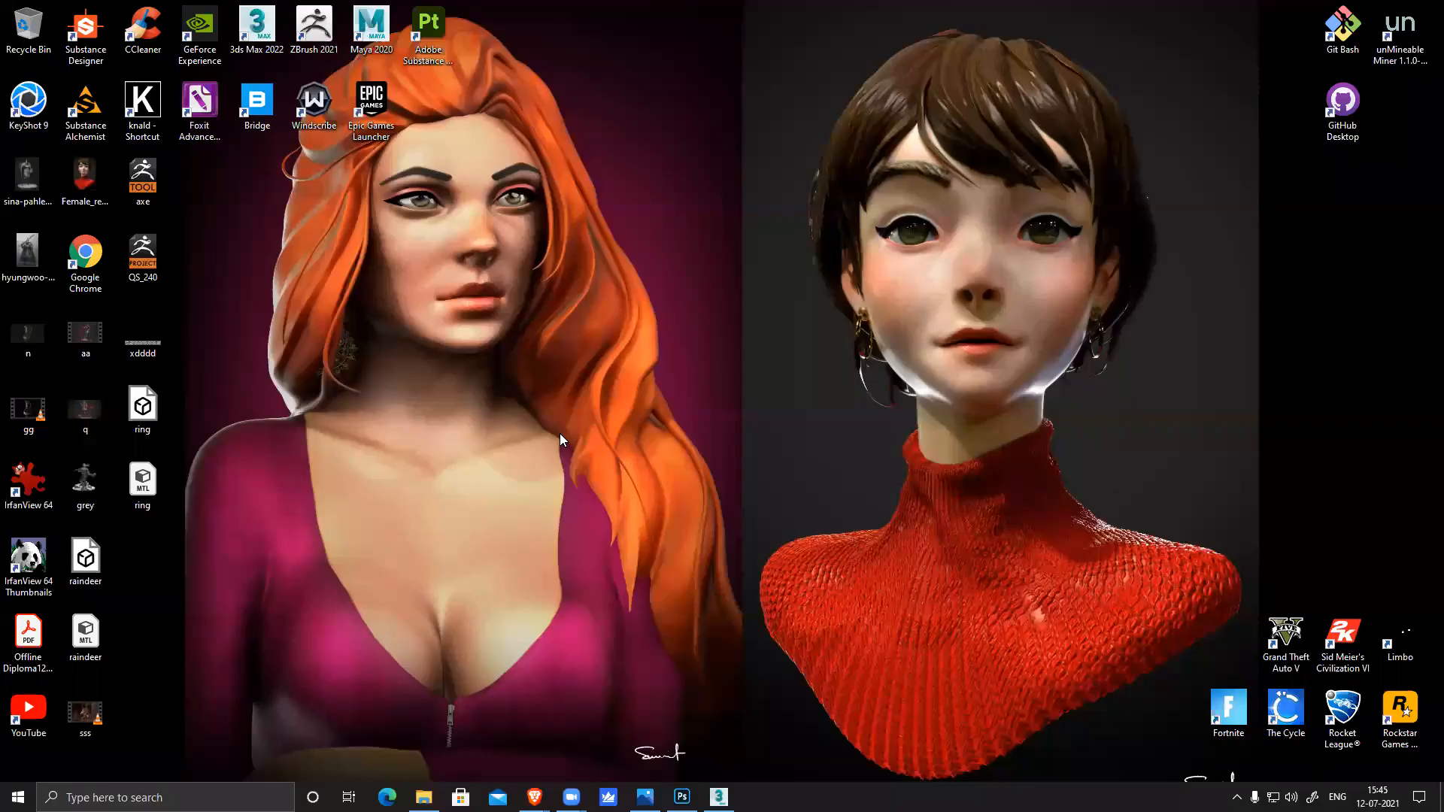
Refresh the desktop, relaunch ZBrush 2021 and hide LightBox
right_click(692, 302)
click(726, 341)
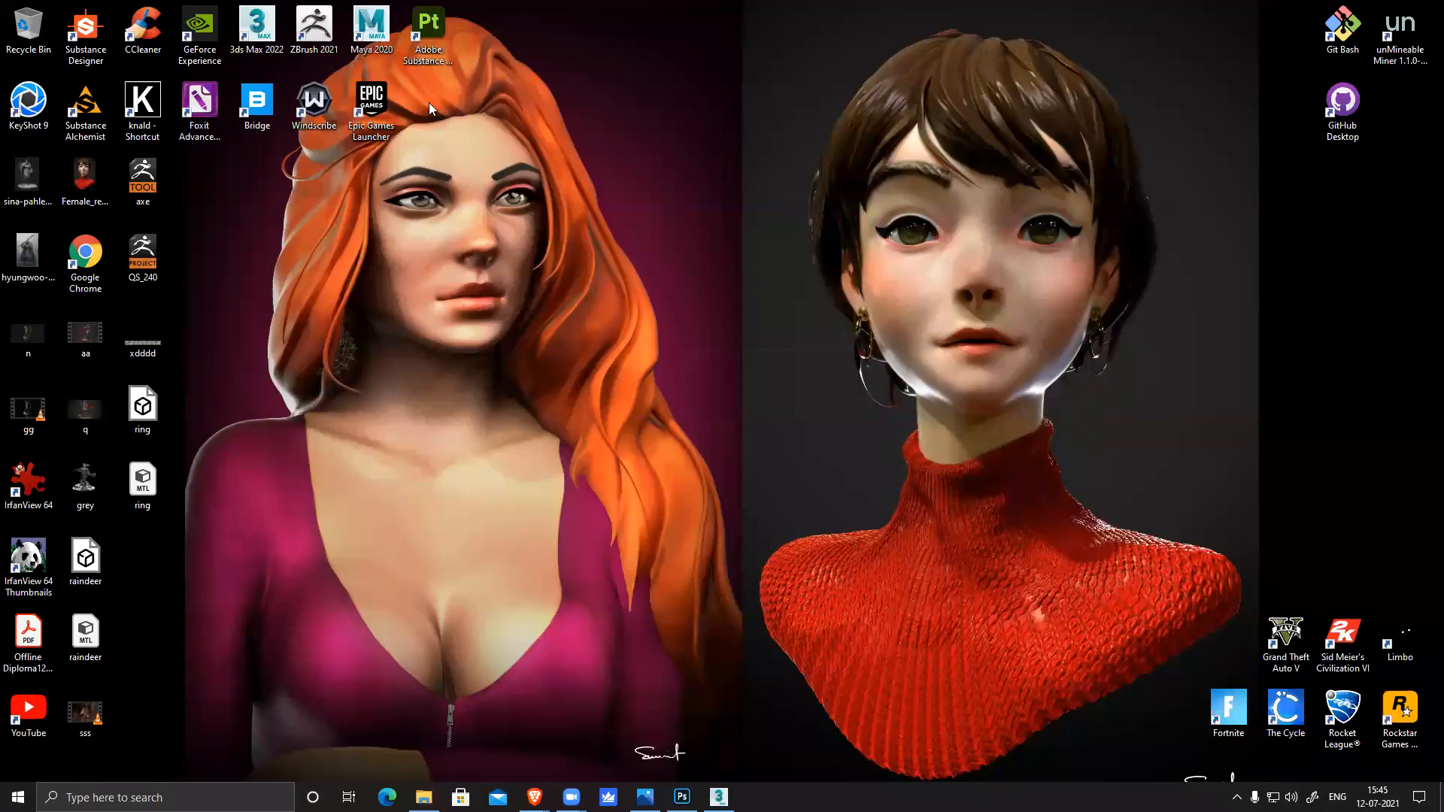
double_click(315, 30)
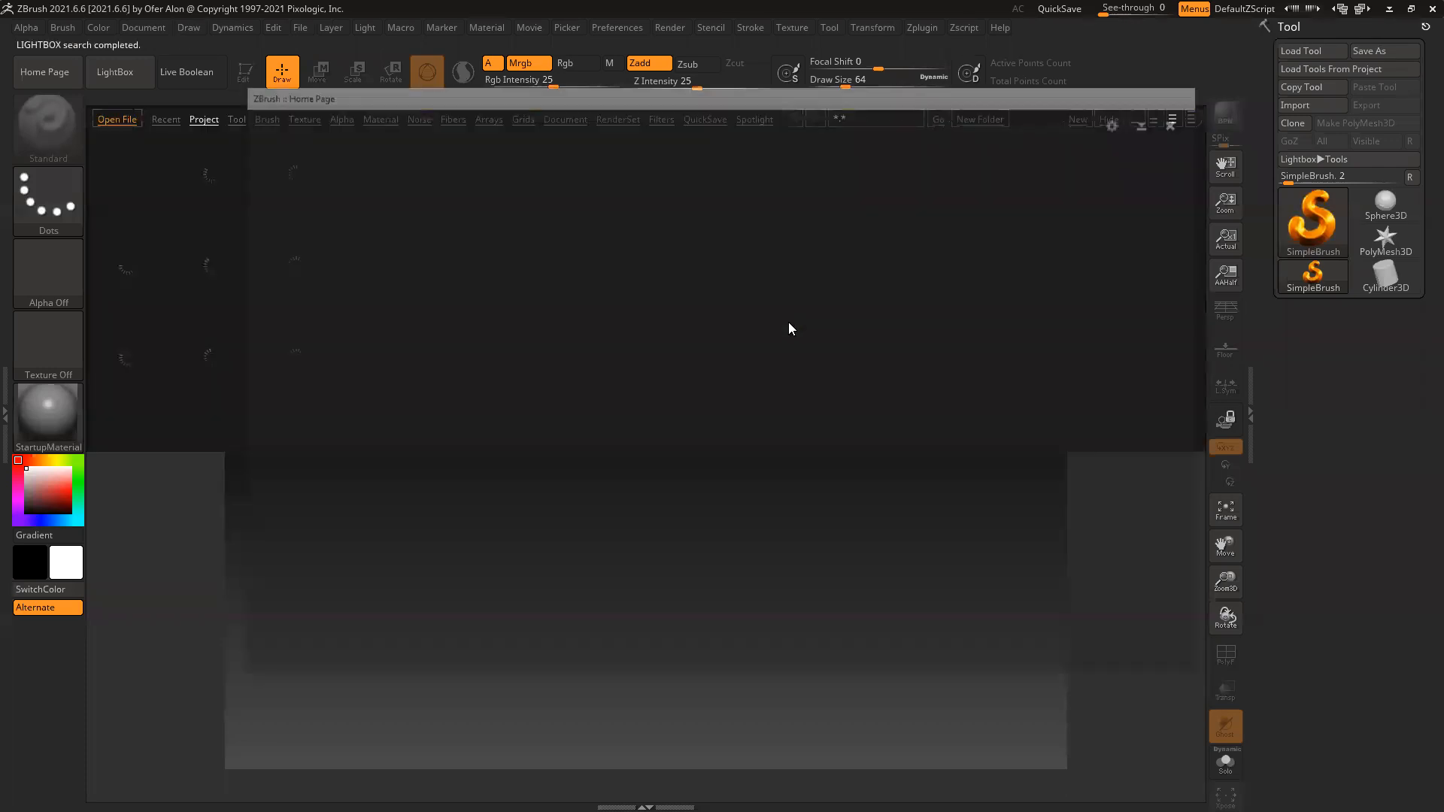
click(1184, 119)
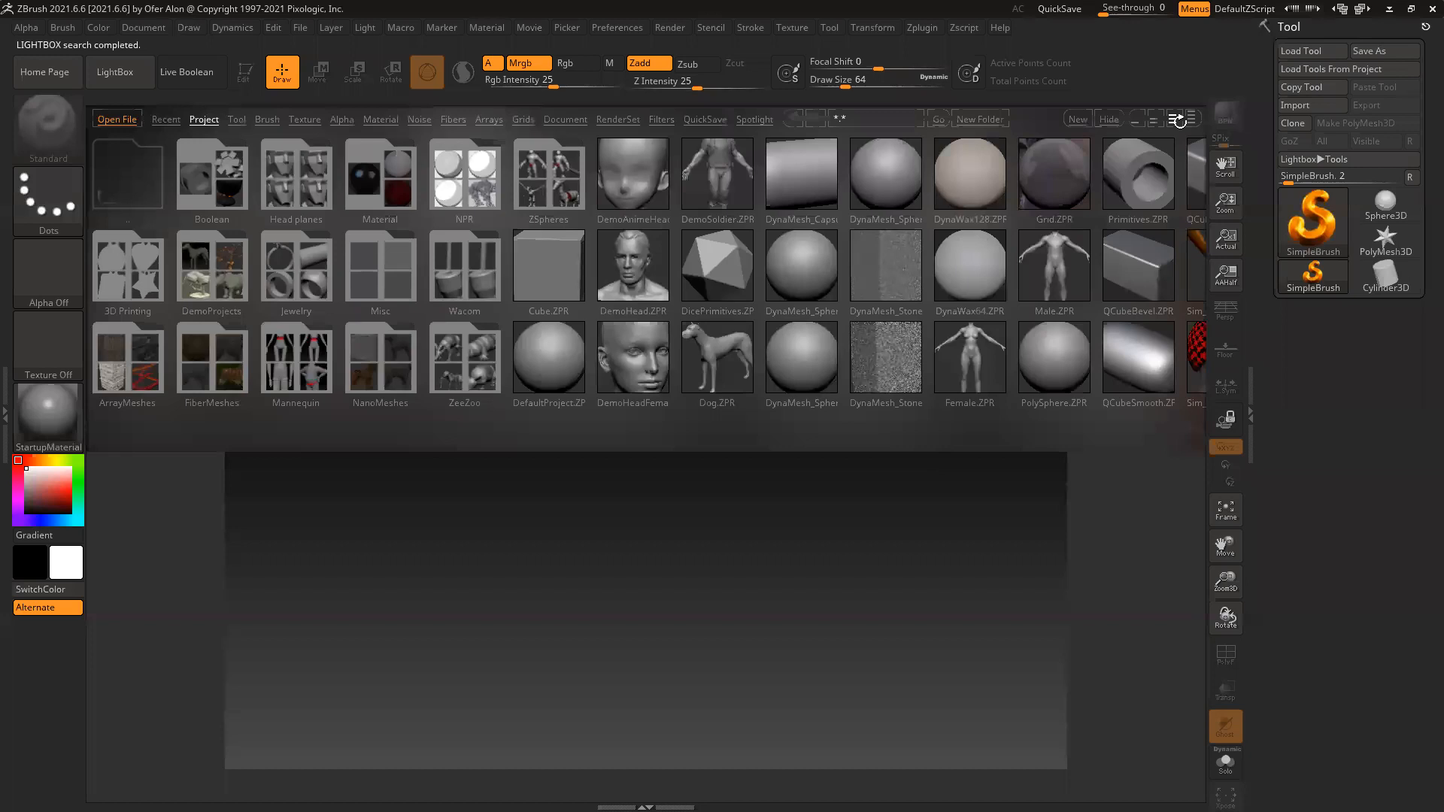
click(1109, 117)
Initialize the freshly launched ZBrush session to its default canvas
click(617, 27)
click(647, 56)
click(777, 460)
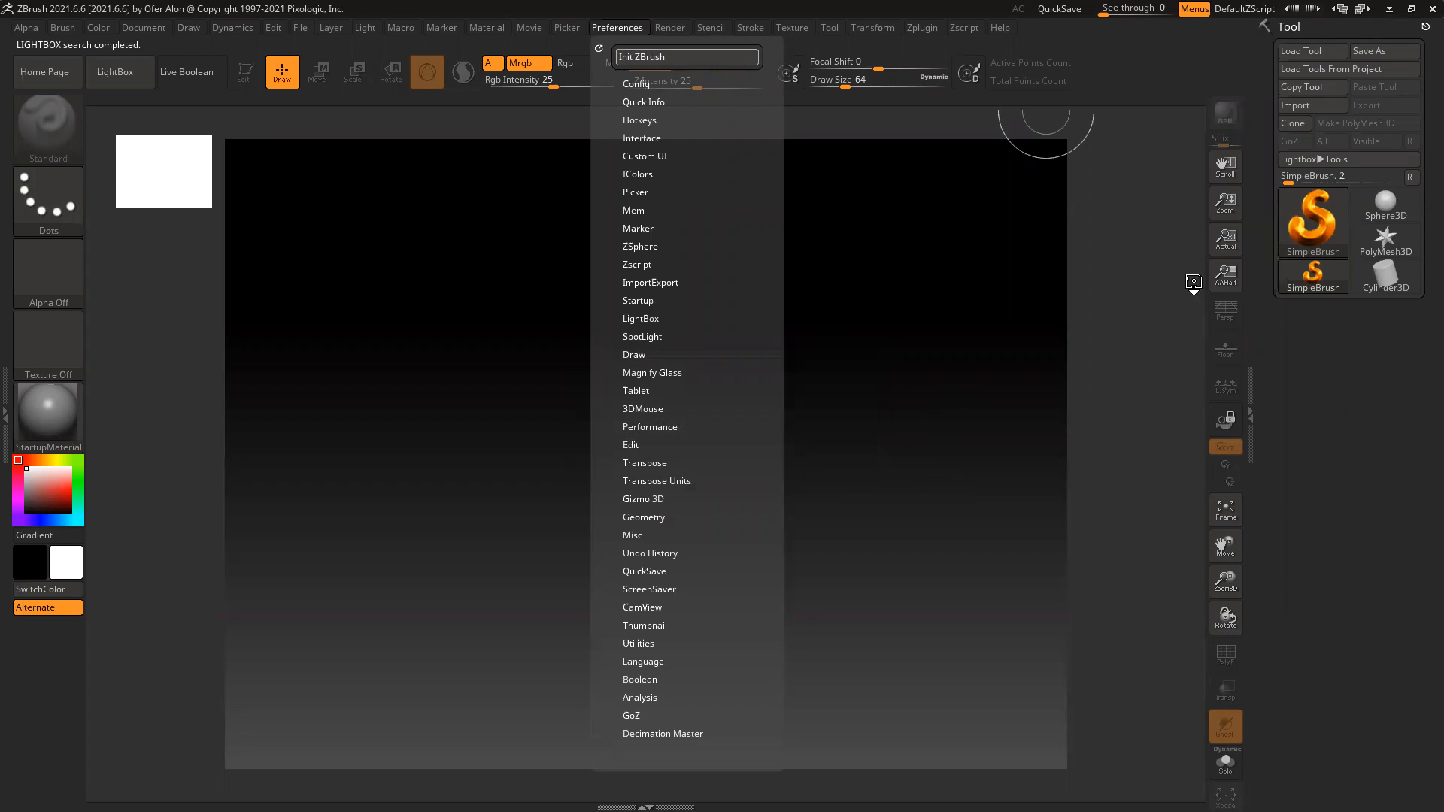
Load the axe_02 tool from the Online_class HDS folder onto the canvas
click(1318, 50)
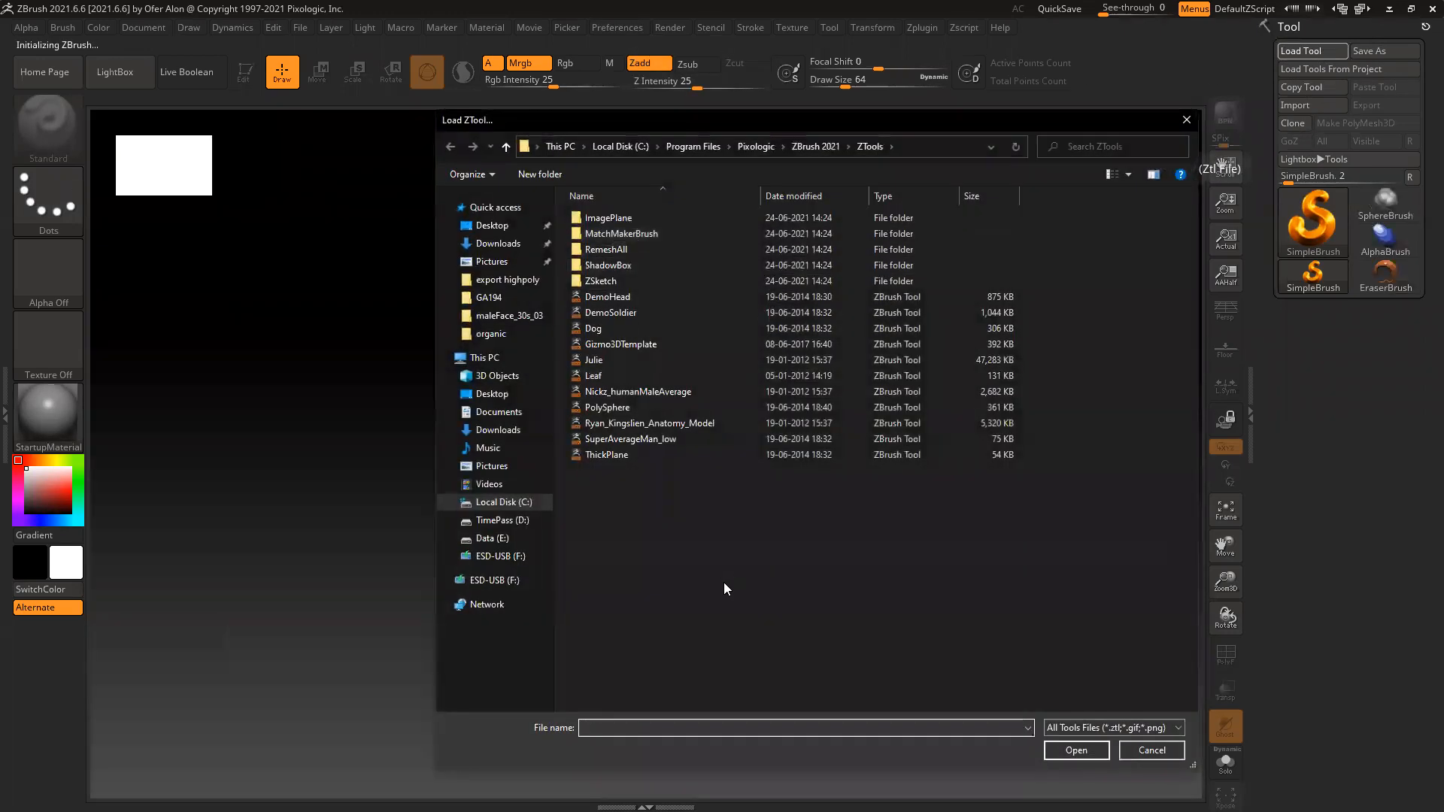
click(498, 298)
click(688, 146)
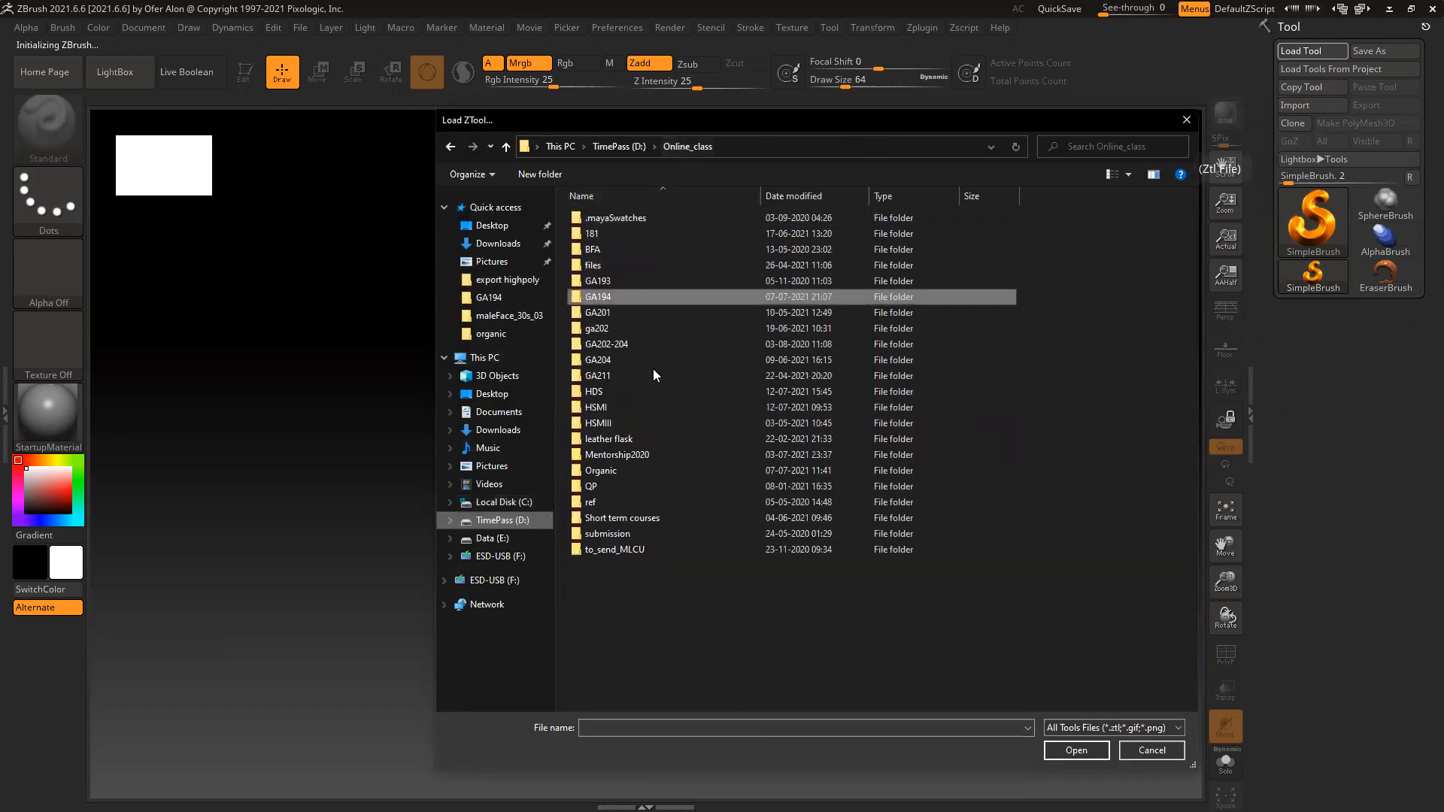
double_click(606, 392)
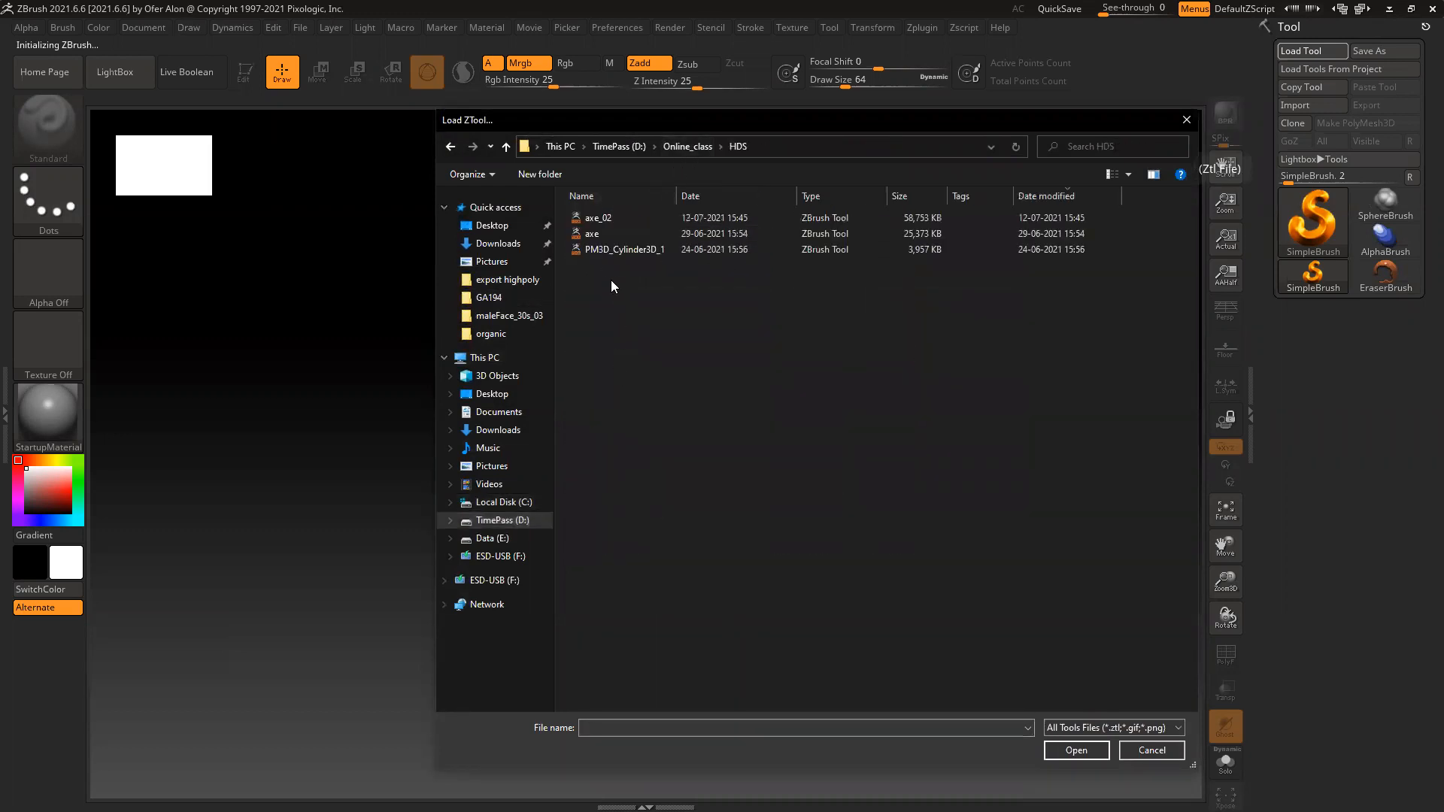
double_click(602, 219)
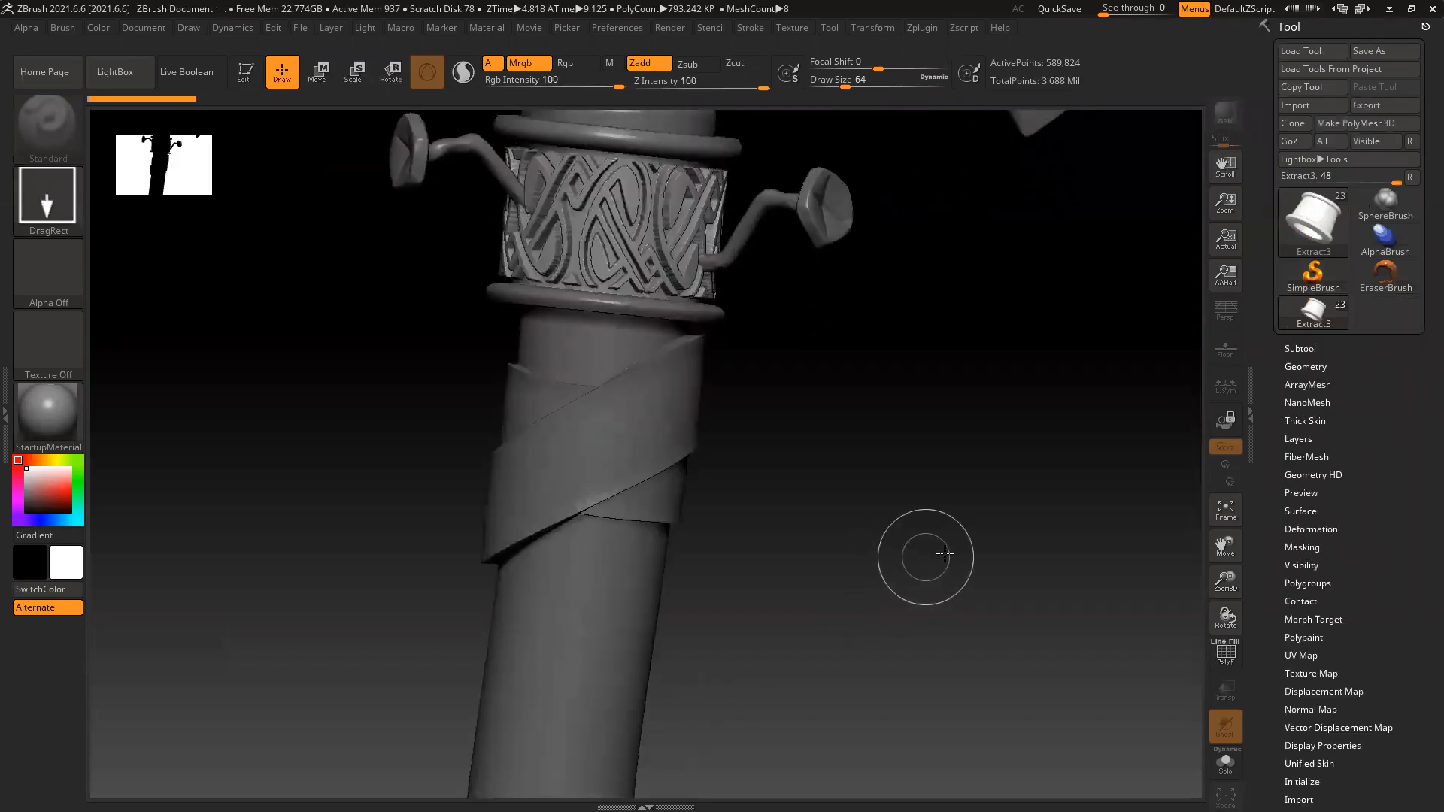
Clear the leftover copy of the axe from the canvas and frame the whole model
key(ctrl)
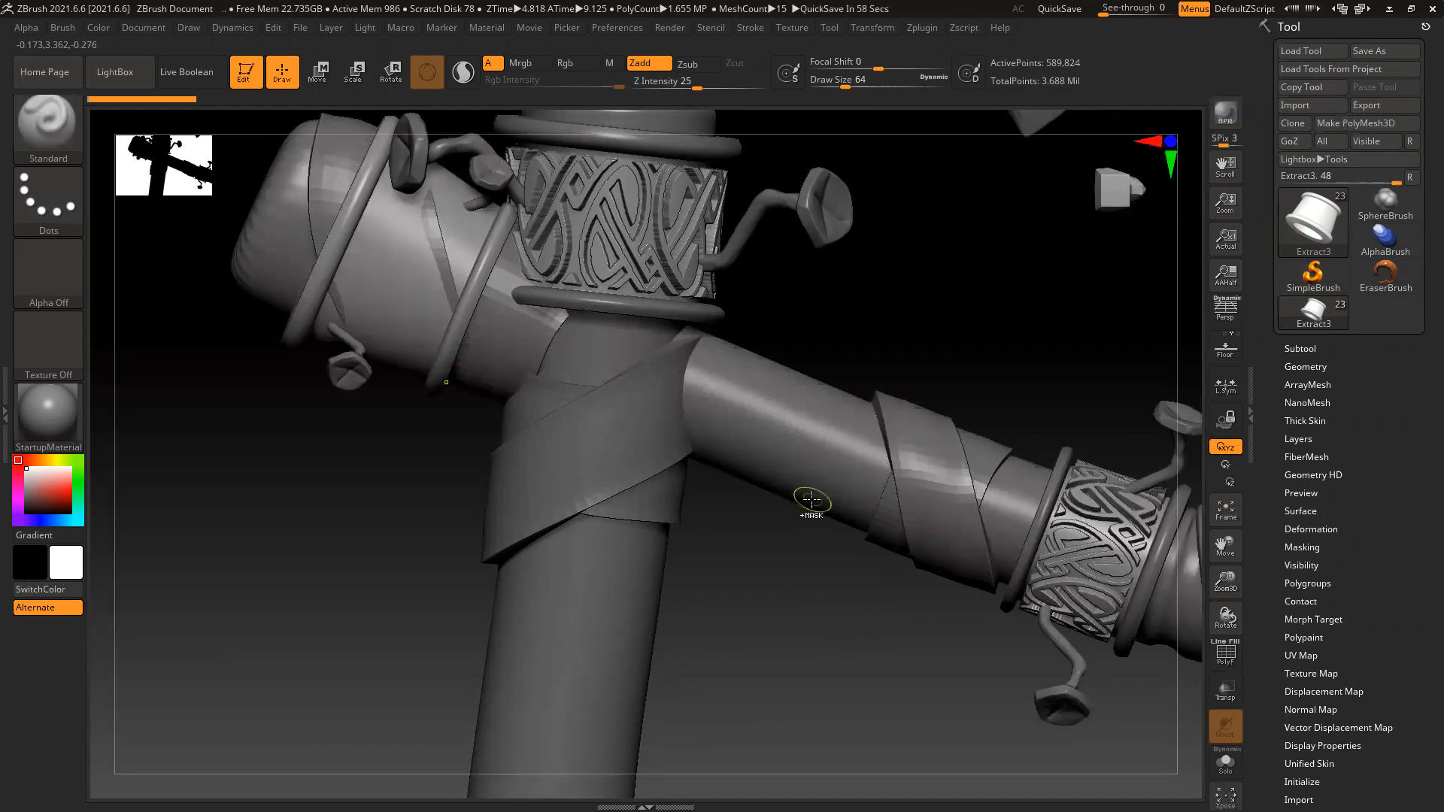
key(ctrl+n)
key(f)
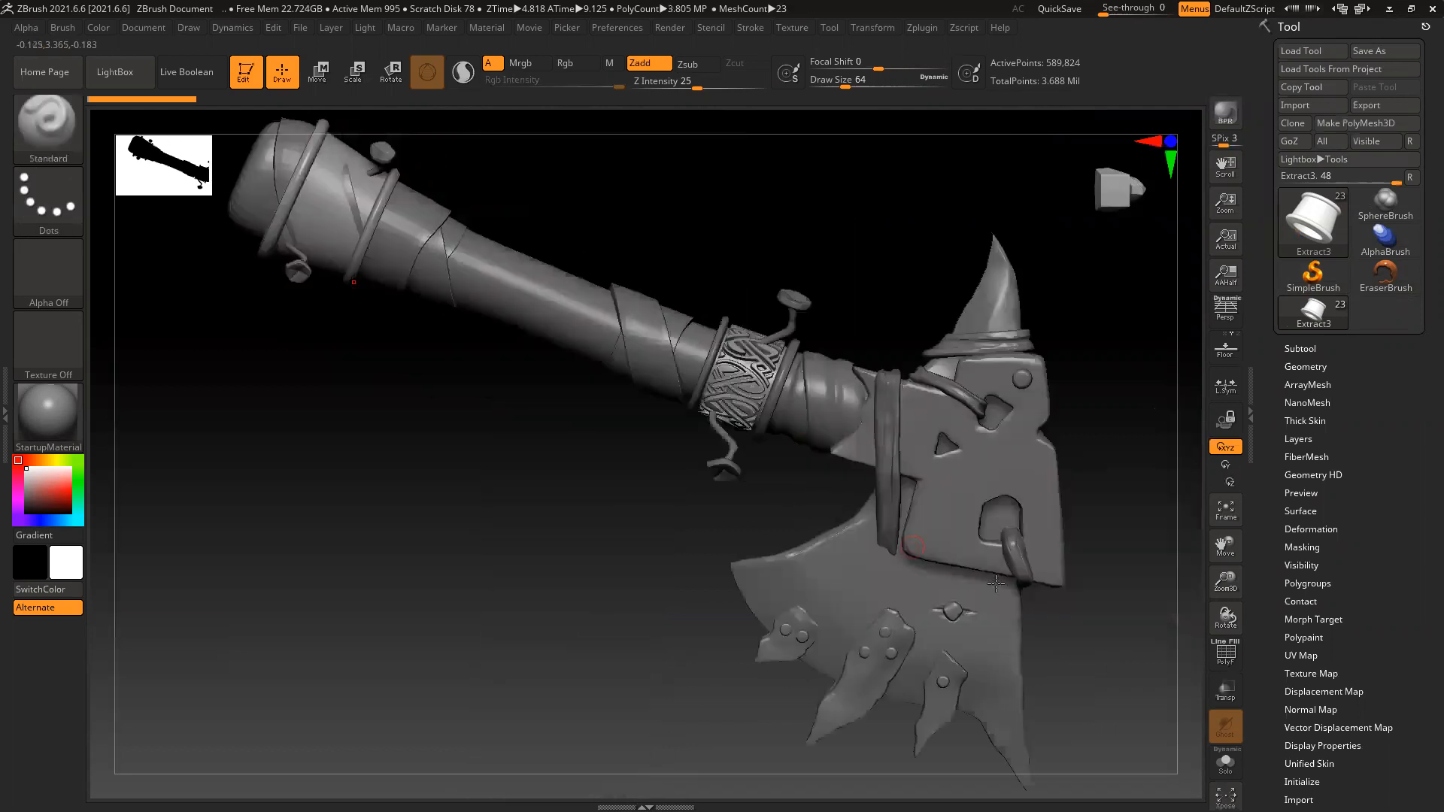
Try to soften the ornamented handle ring's embossed pattern with the Relax deformation
drag(1090, 625, 1016, 368)
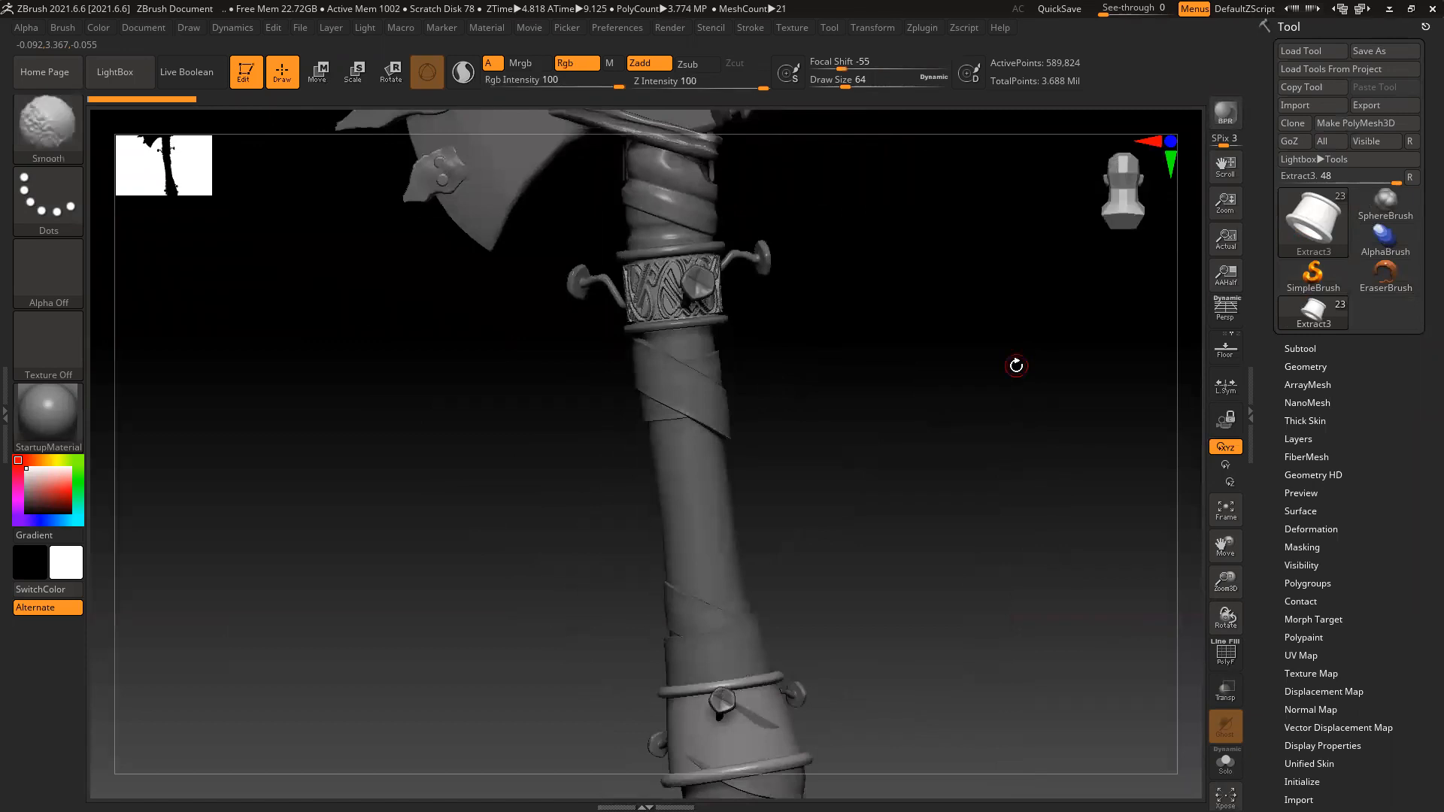
mouse_move(855, 436)
shift+mouse_down()
mouse_move(967, 429)
mouse_move(904, 438)
shift+mouse_up()
mouse_move(744, 365)
alt+right_down()
mouse_move(796, 403)
mouse_move(802, 508)
alt+right_up()
alt+right_drag(981, 339, 922, 597)
alt+click(940, 305)
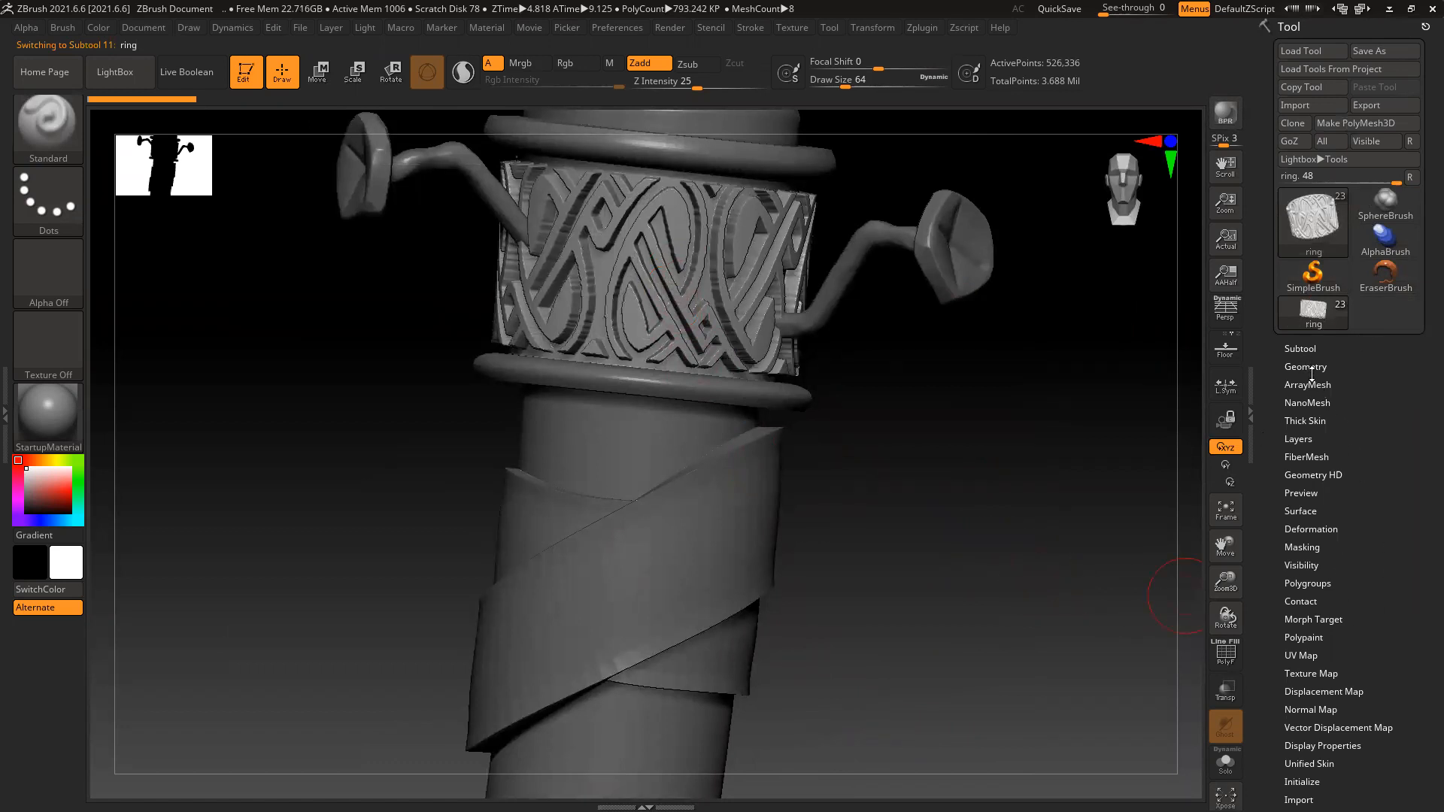
click(1319, 530)
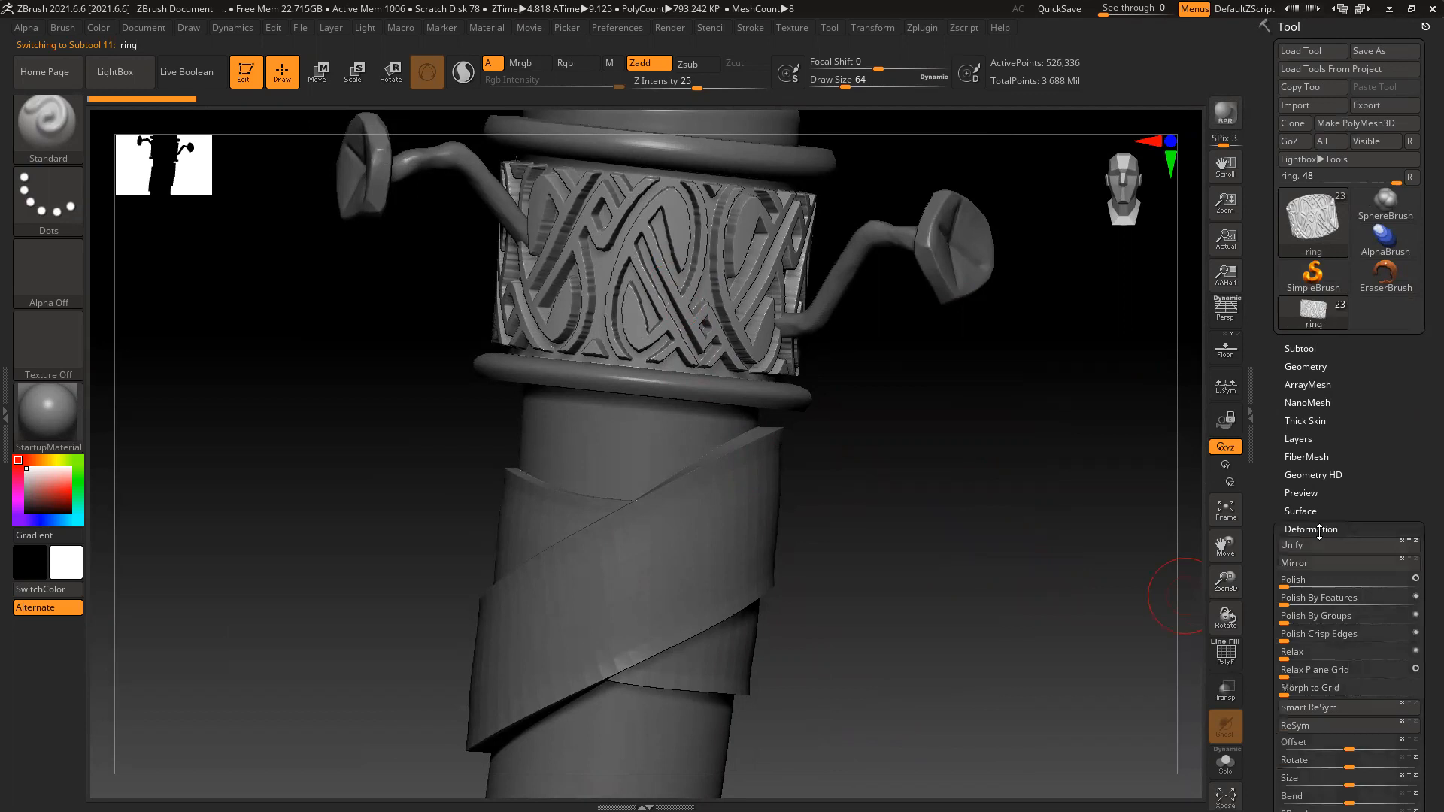
drag(1264, 528, 1264, 397)
click(1303, 449)
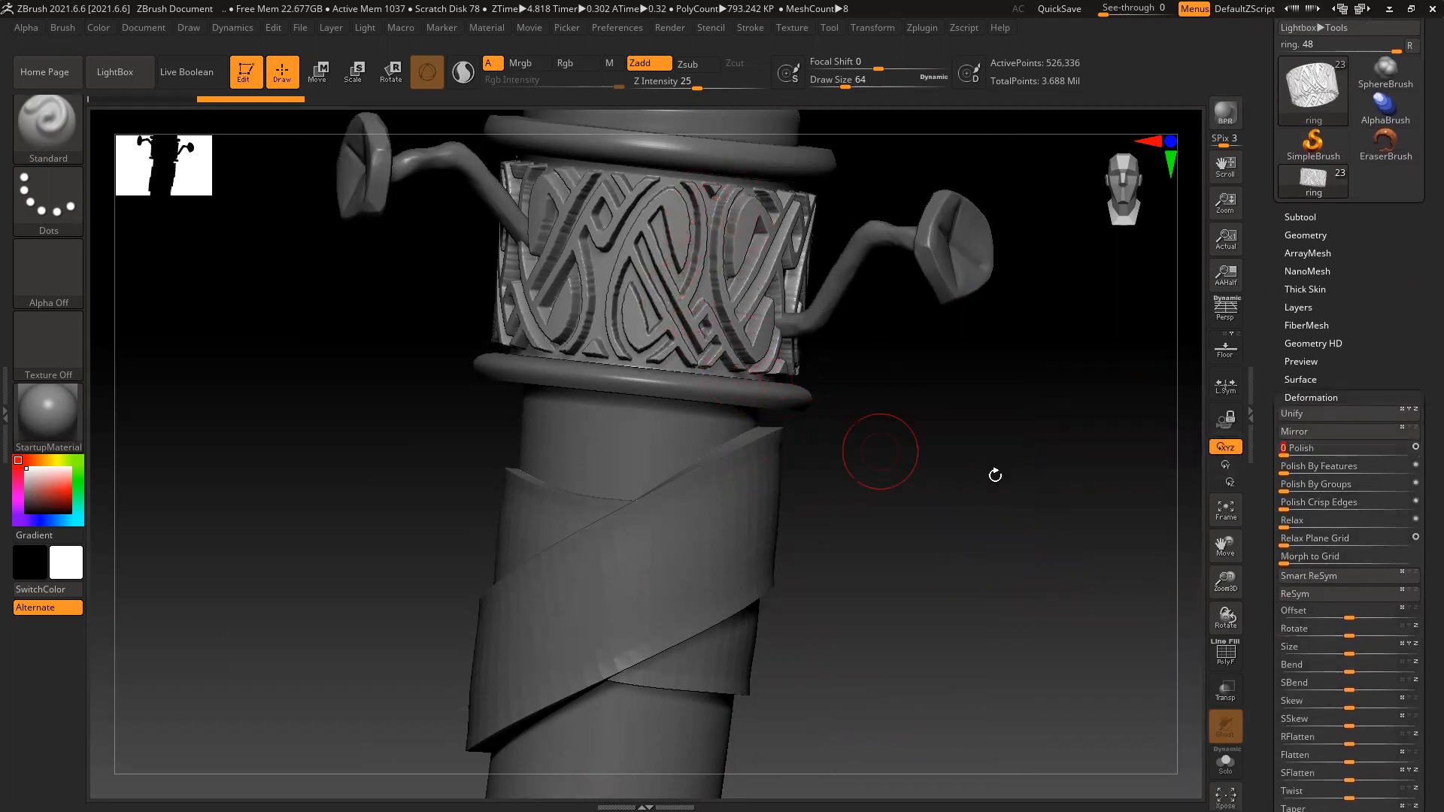
drag(1284, 521, 1323, 524)
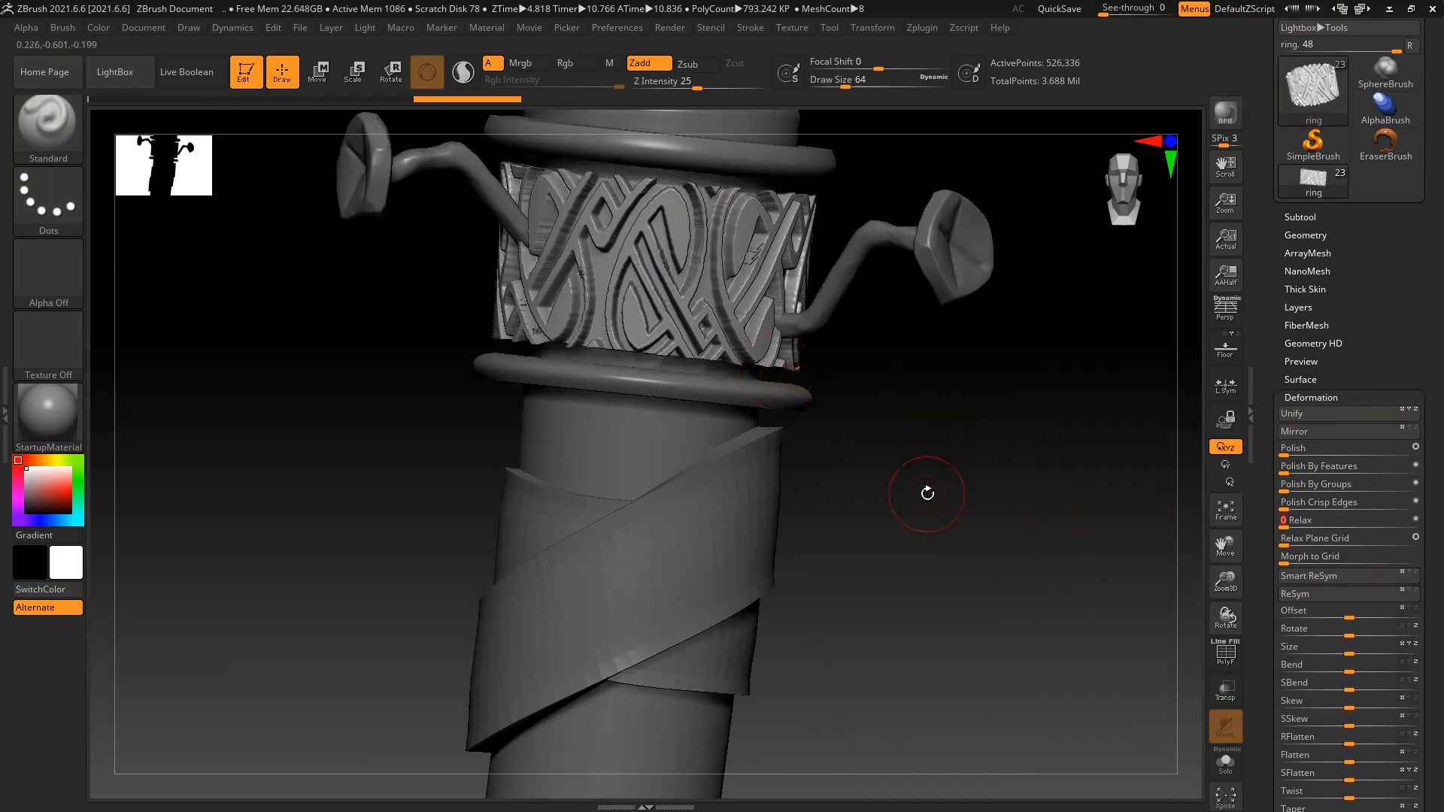
Undo the Relax deformation and bring the ring back to its detailed subdivision level 7
key(ctrl+z)
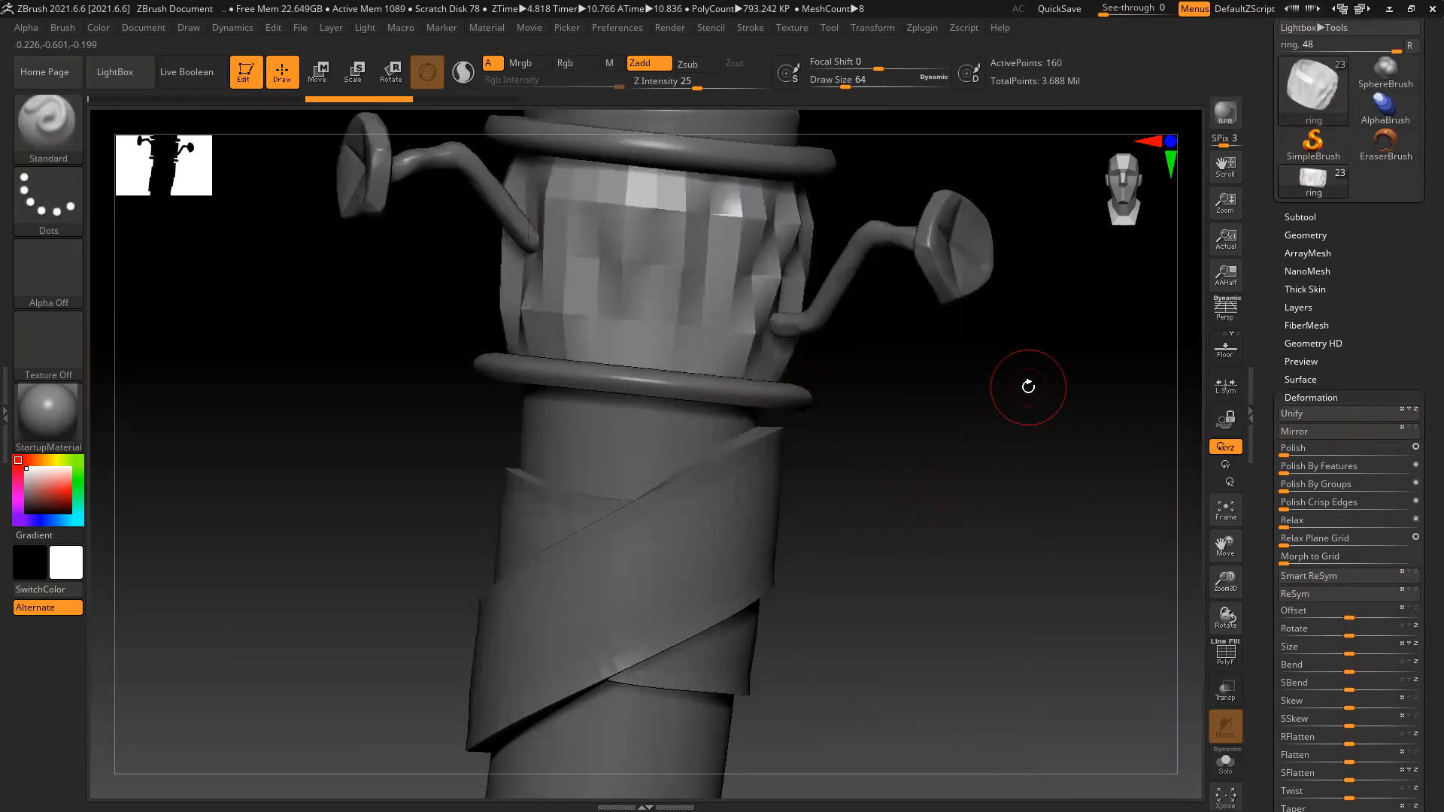
click(1297, 235)
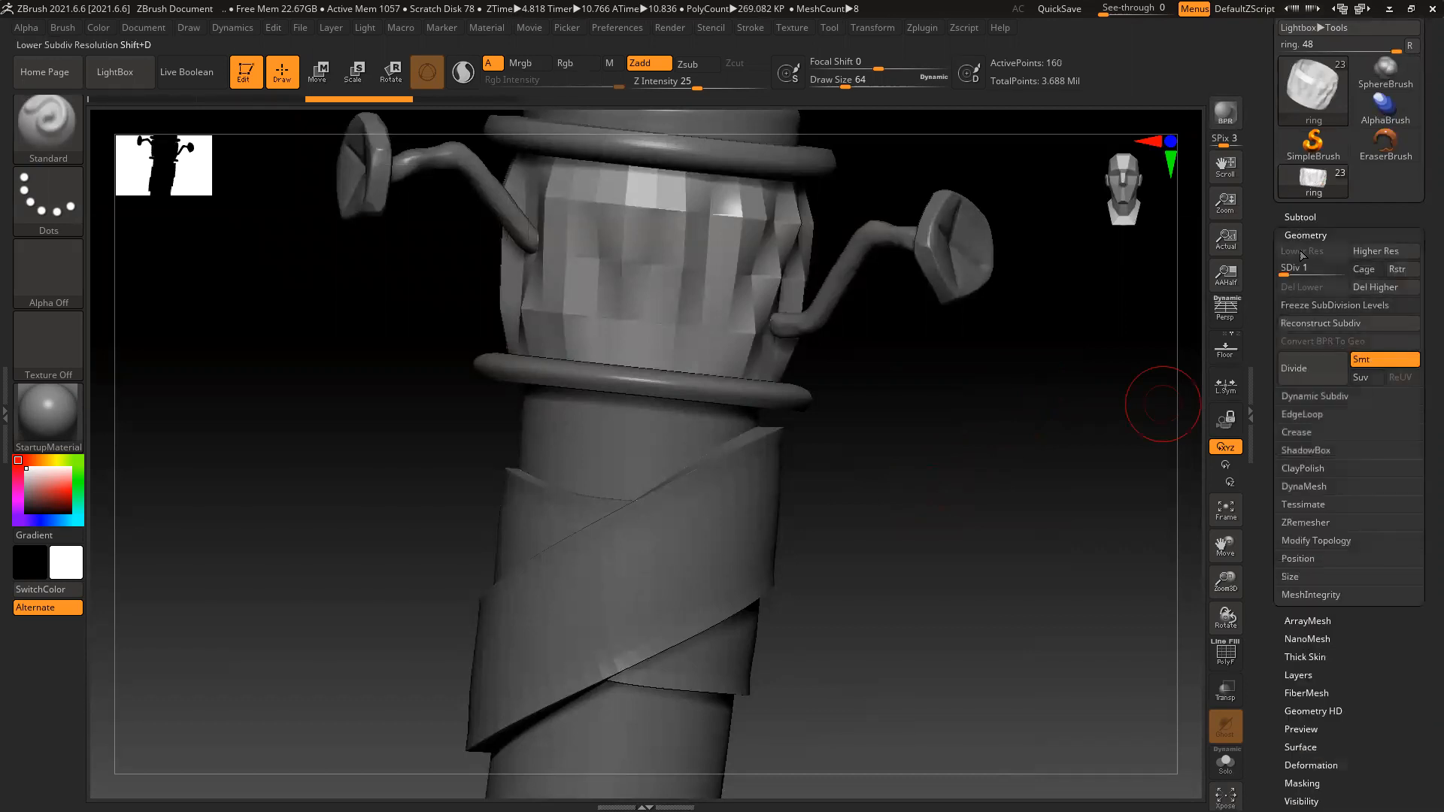
key(ctrl+shift+z)
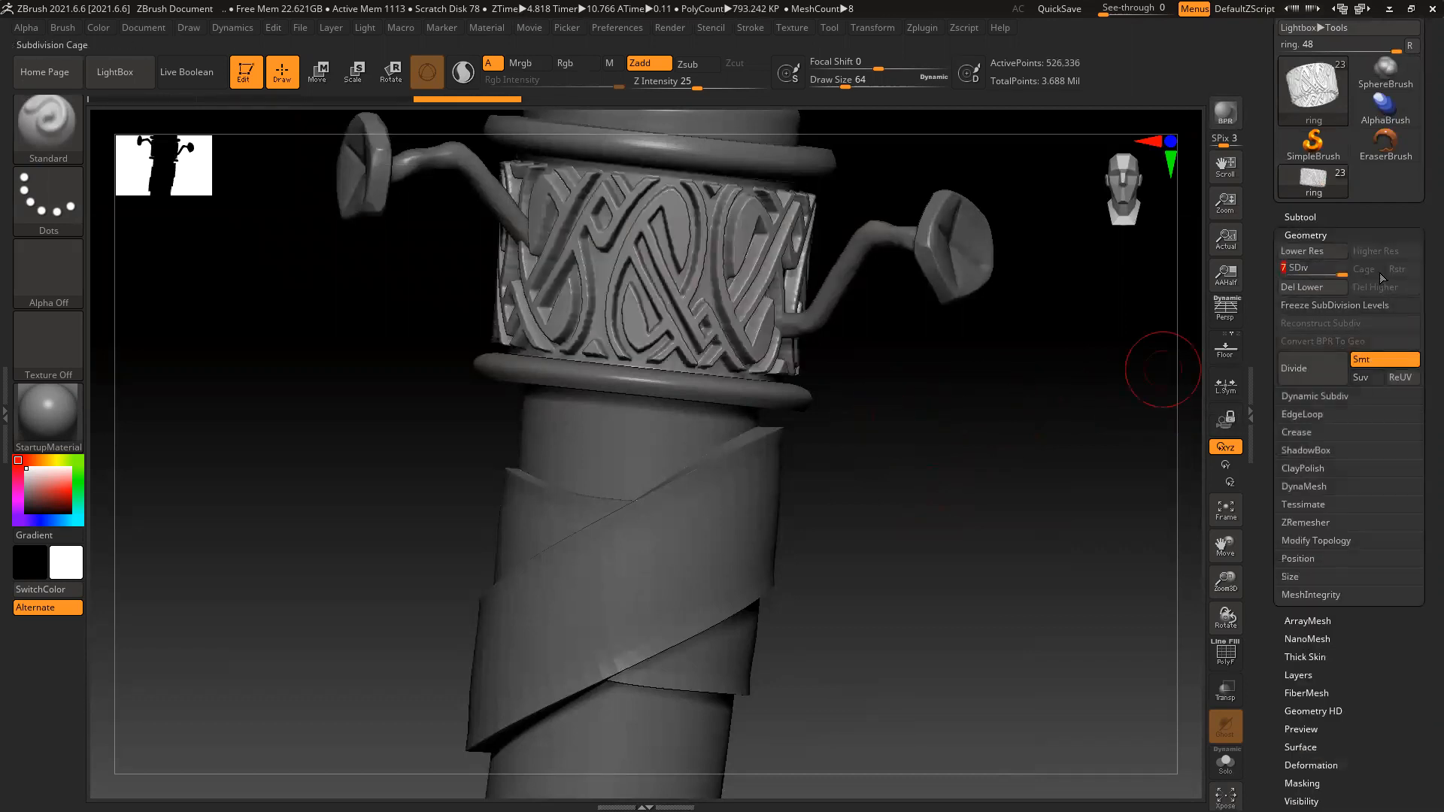
Select the round rivets on the axe head and divide them to subdivision level 5
drag(951, 419, 992, 497)
ctrl+right_drag(981, 499, 820, 378)
alt+right_drag(819, 378, 765, 753)
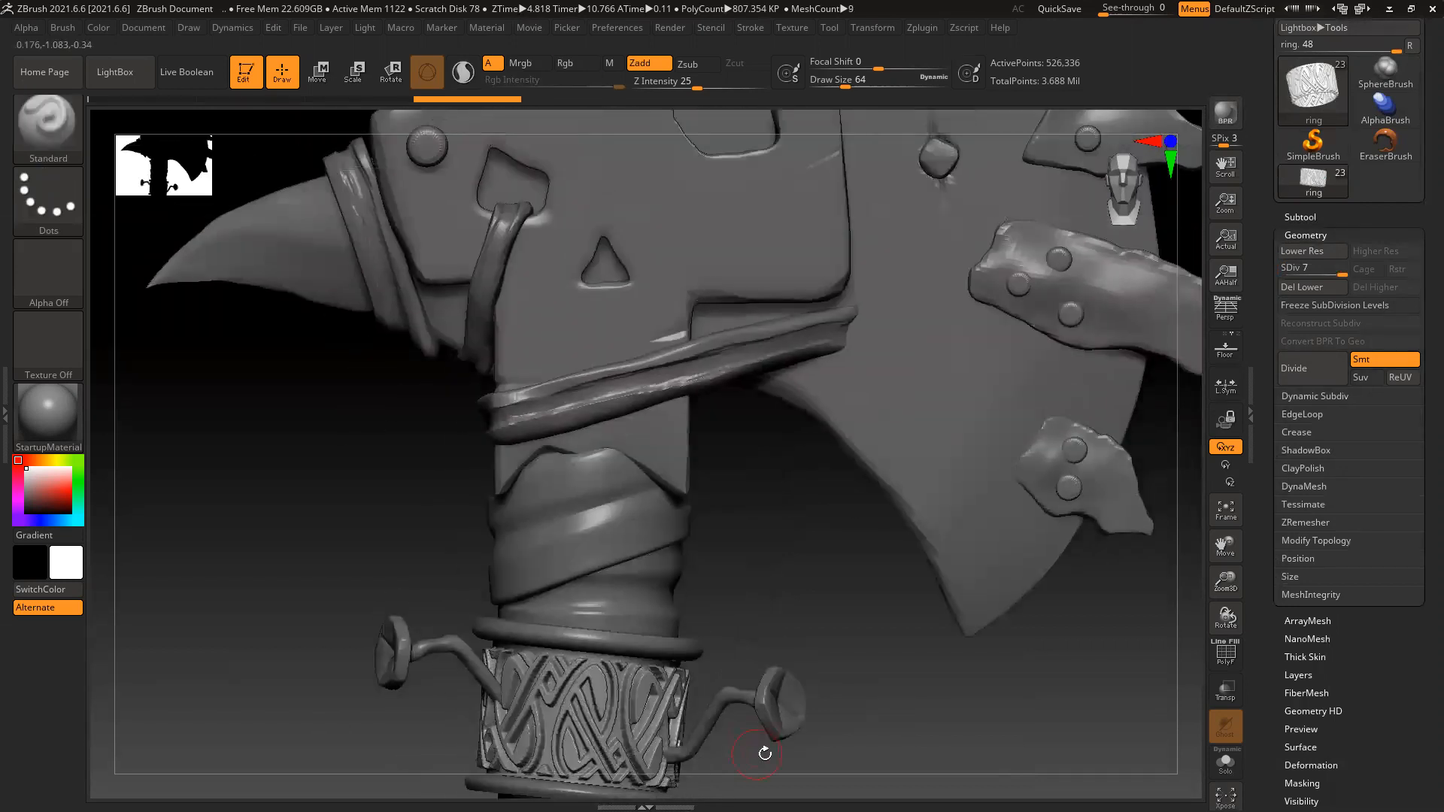
key(alt+Tab)
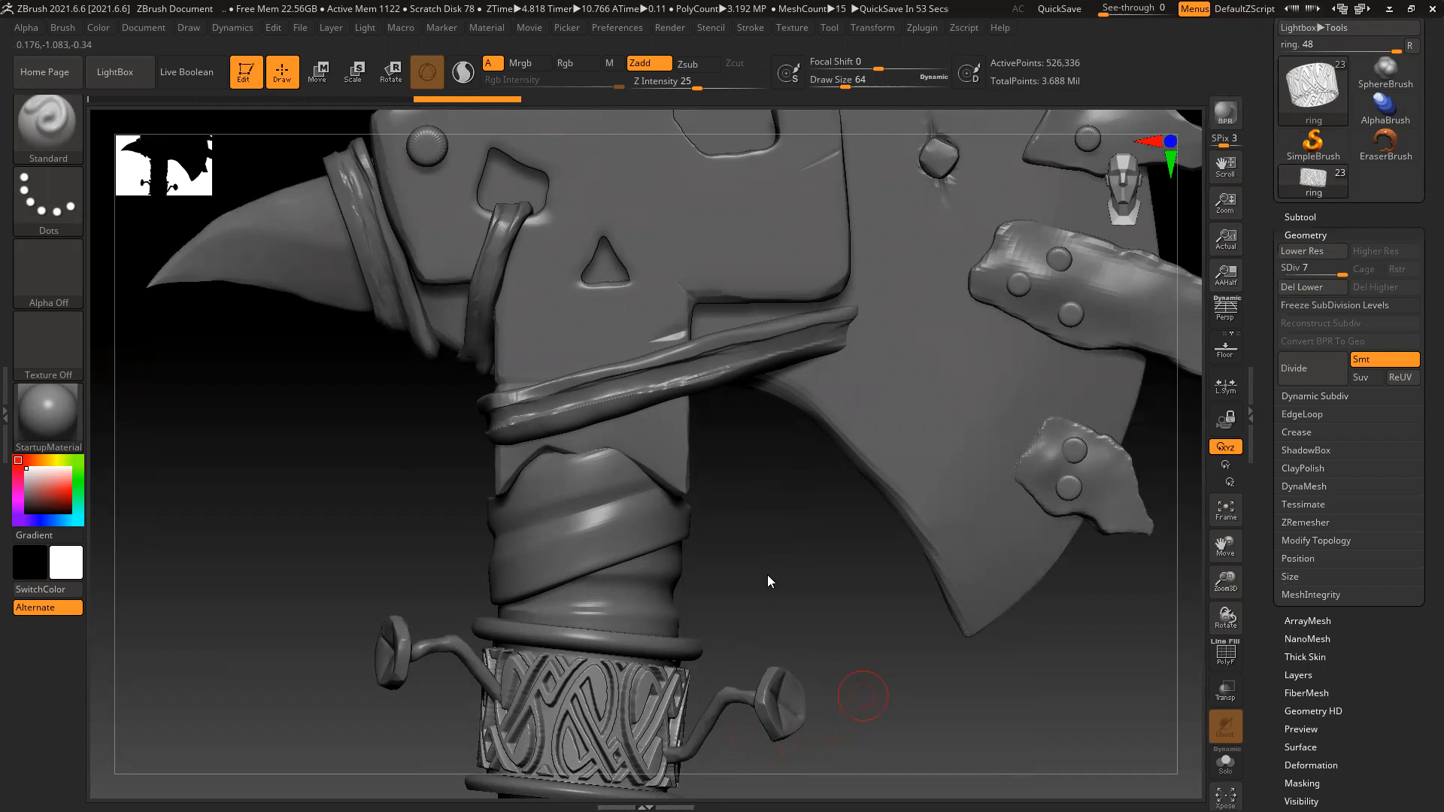
mouse_move(760, 525)
alt+mouse_down()
mouse_move(790, 584)
mouse_move(791, 527)
mouse_move(777, 580)
mouse_move(759, 577)
alt+mouse_up()
drag(374, 452, 374, 499)
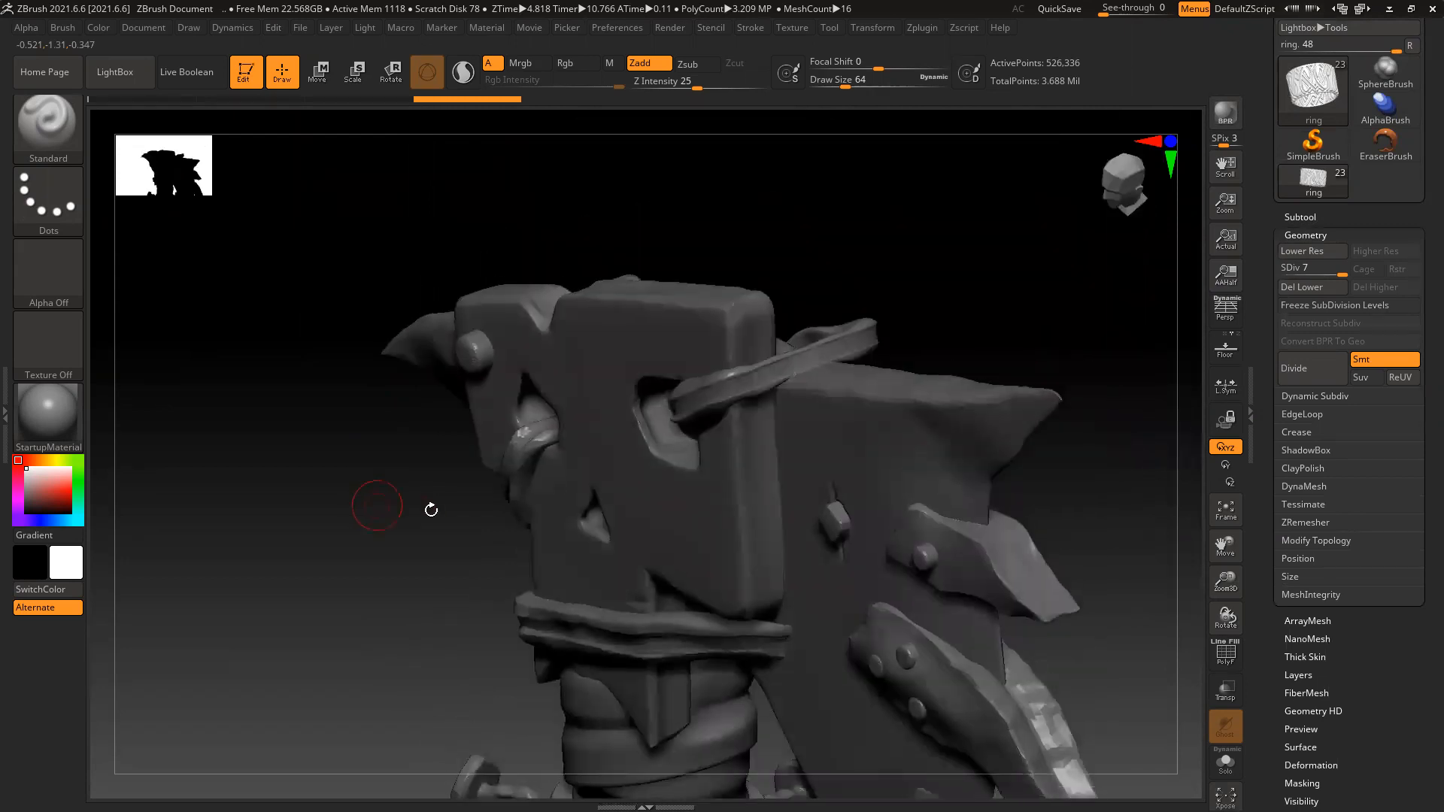
alt+click(682, 515)
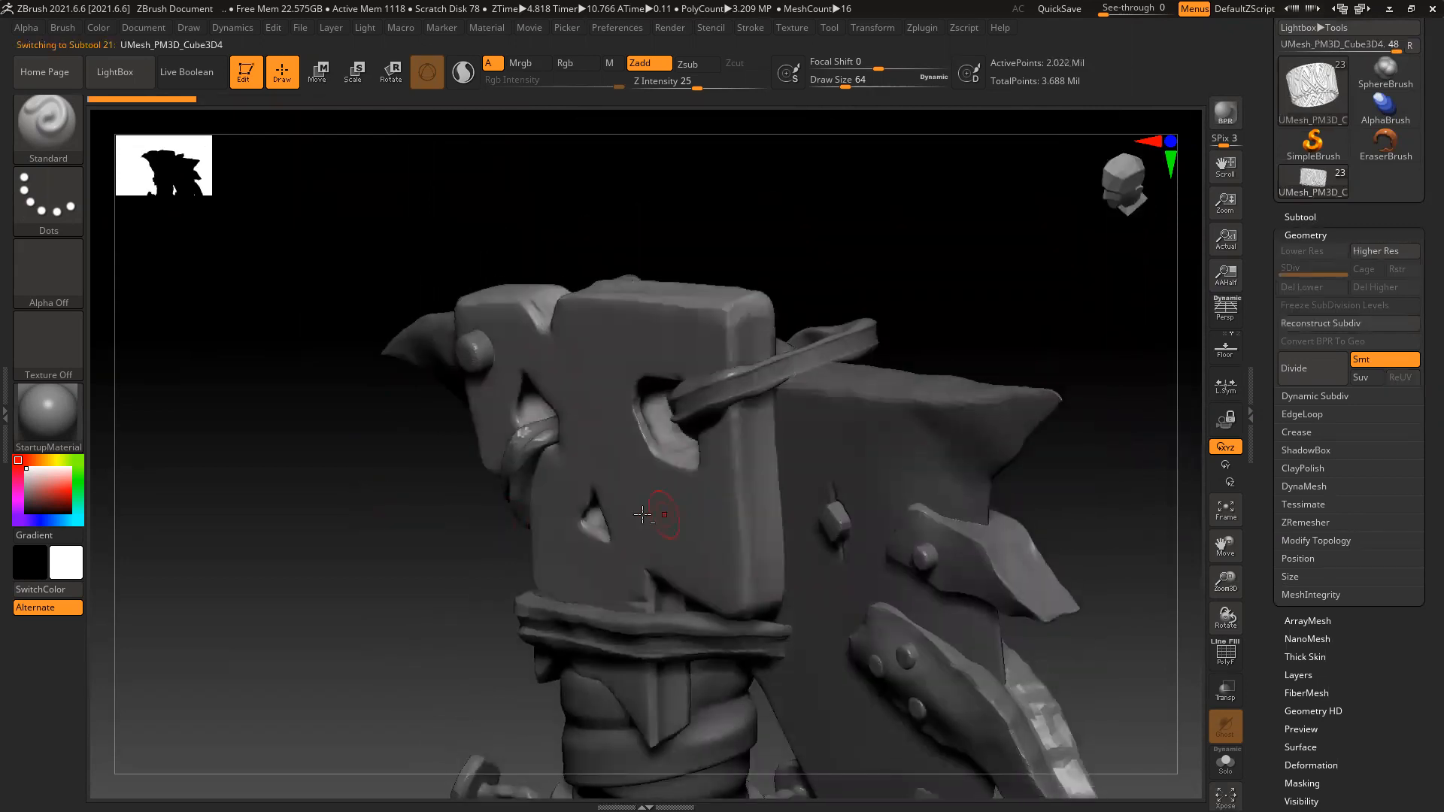
drag(363, 587, 460, 568)
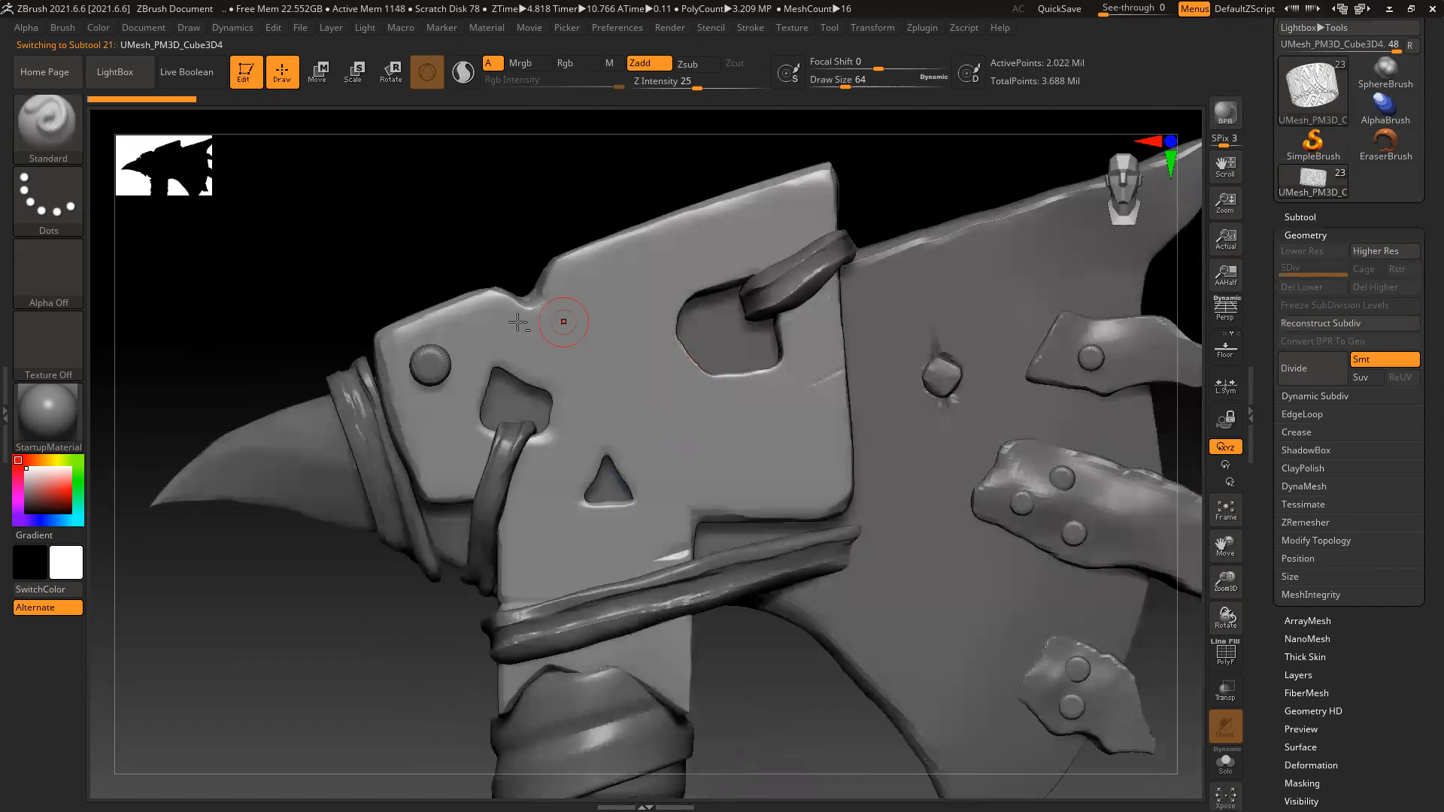
alt+click(436, 363)
alt+drag(519, 223, 632, 181)
mouse_move(622, 398)
ctrl+right_down()
mouse_move(791, 566)
mouse_move(729, 516)
ctrl+right_up()
key(ctrl+d)
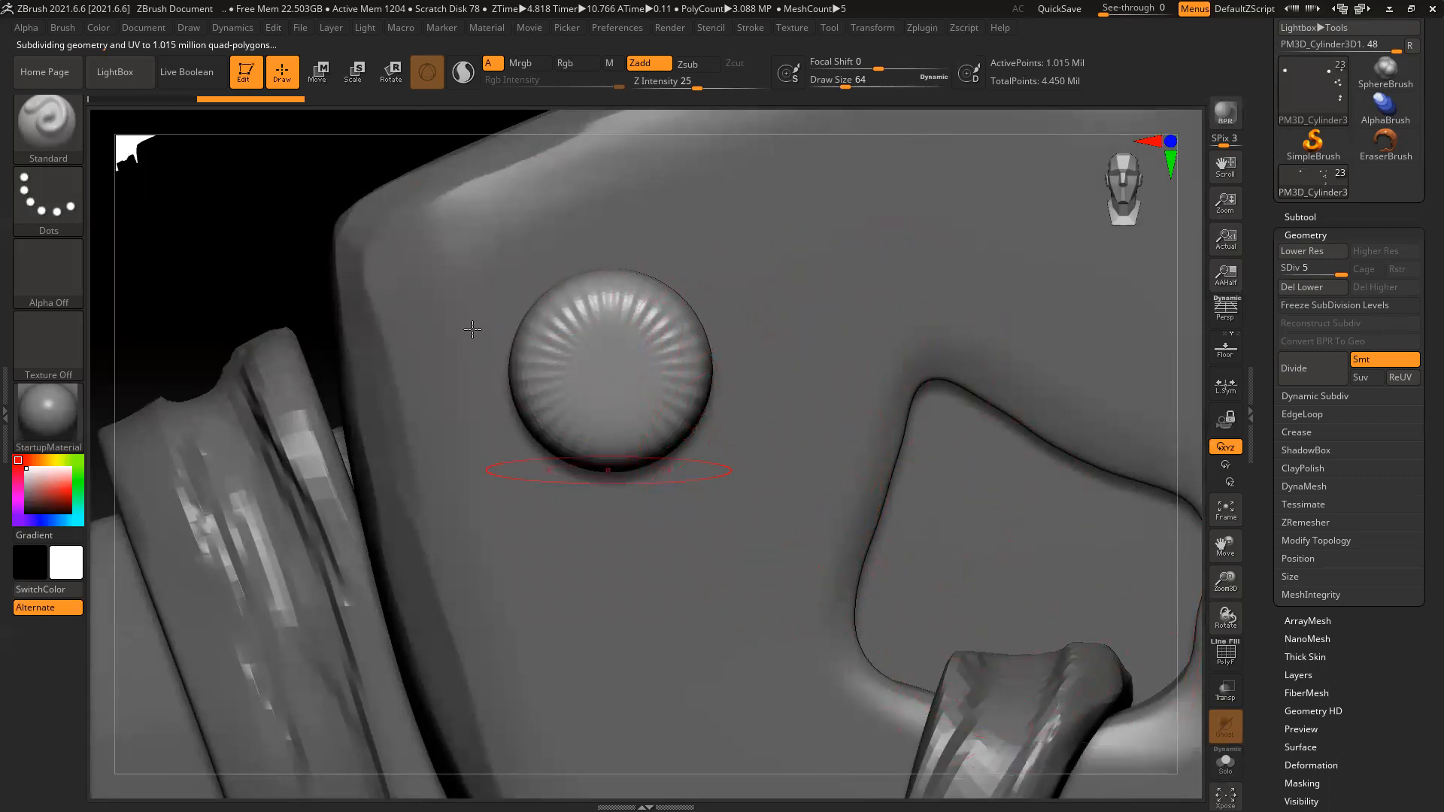
Trim flat facets into the side of the rivet near the spike using the TrimDynamic brush at draw size 36
key([)
key([)
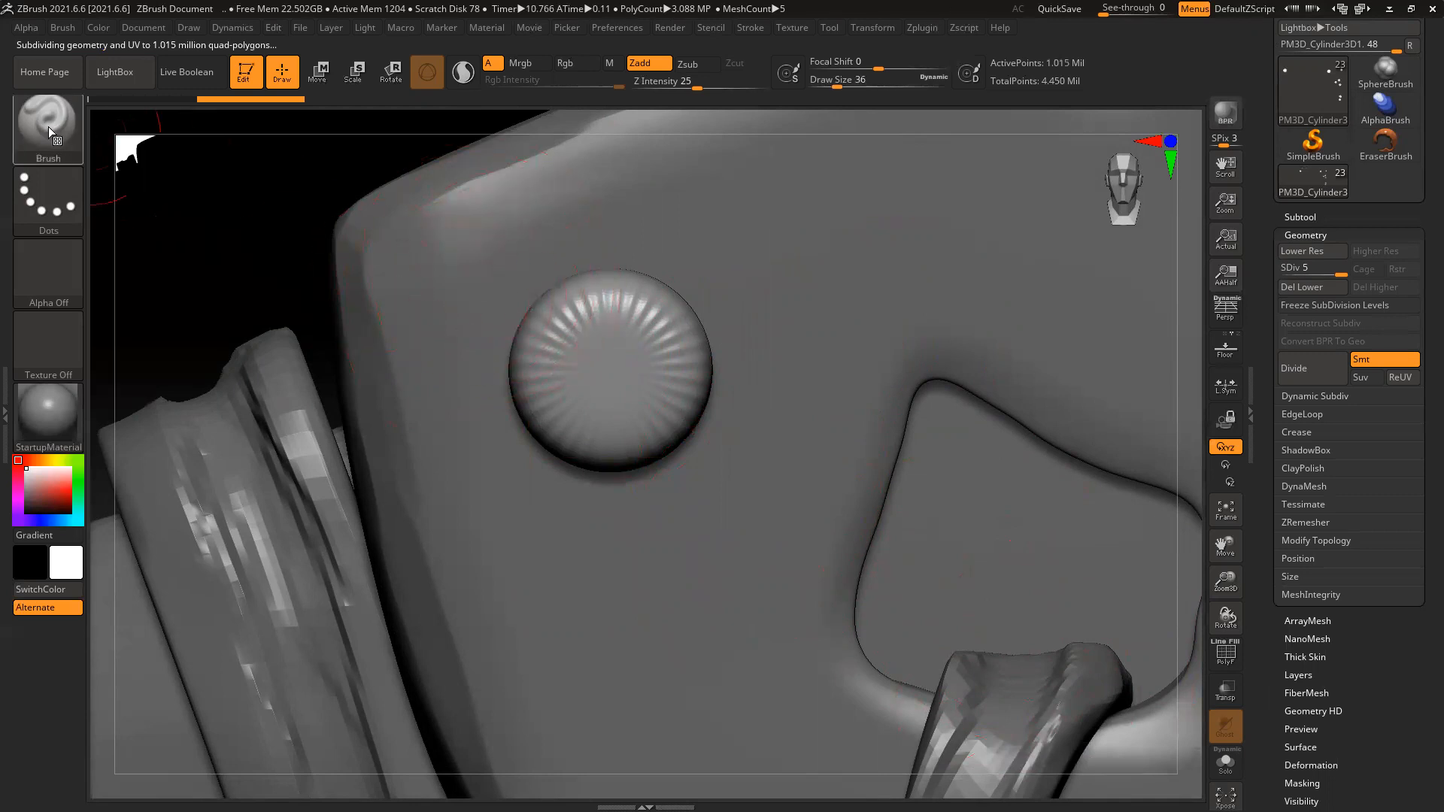
click(48, 128)
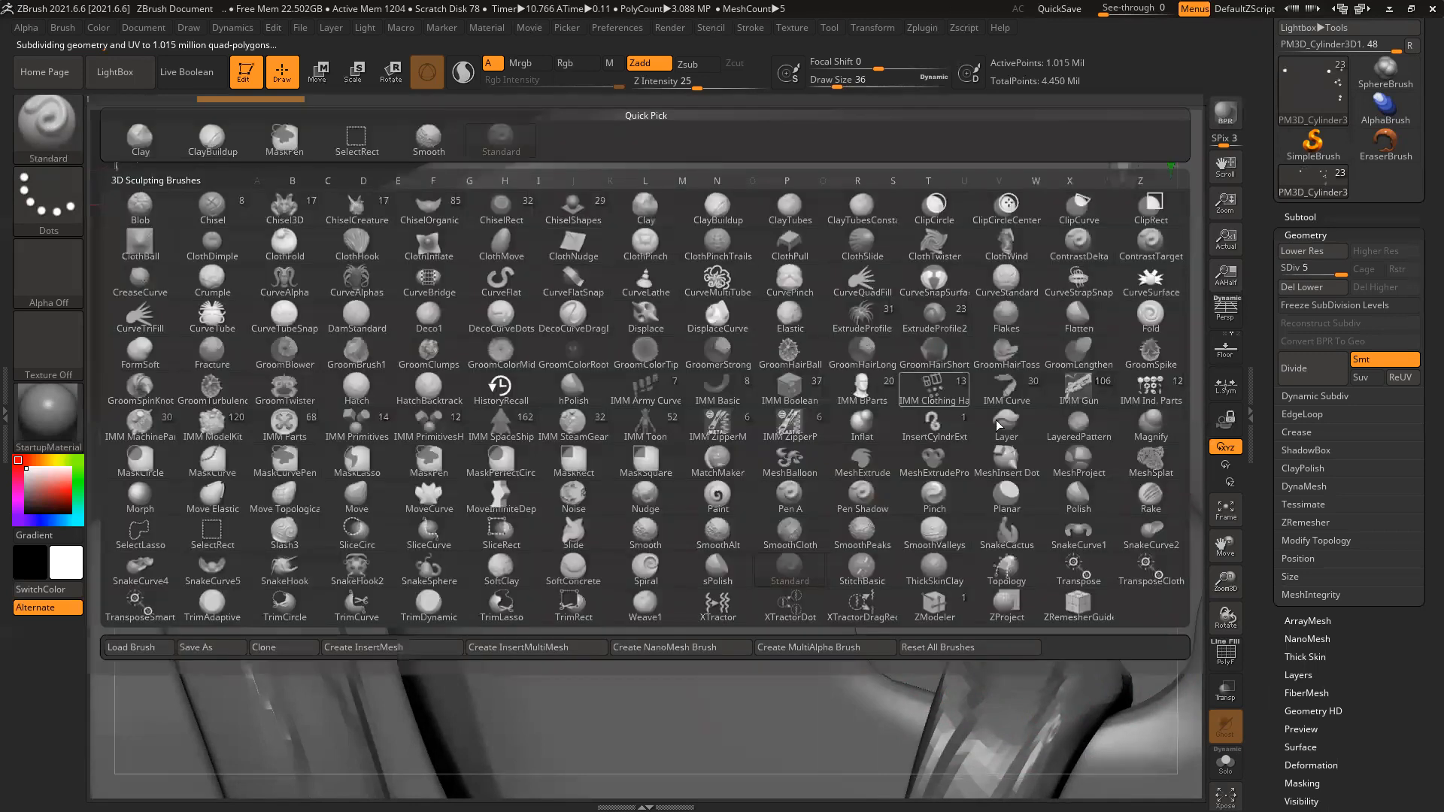
click(427, 607)
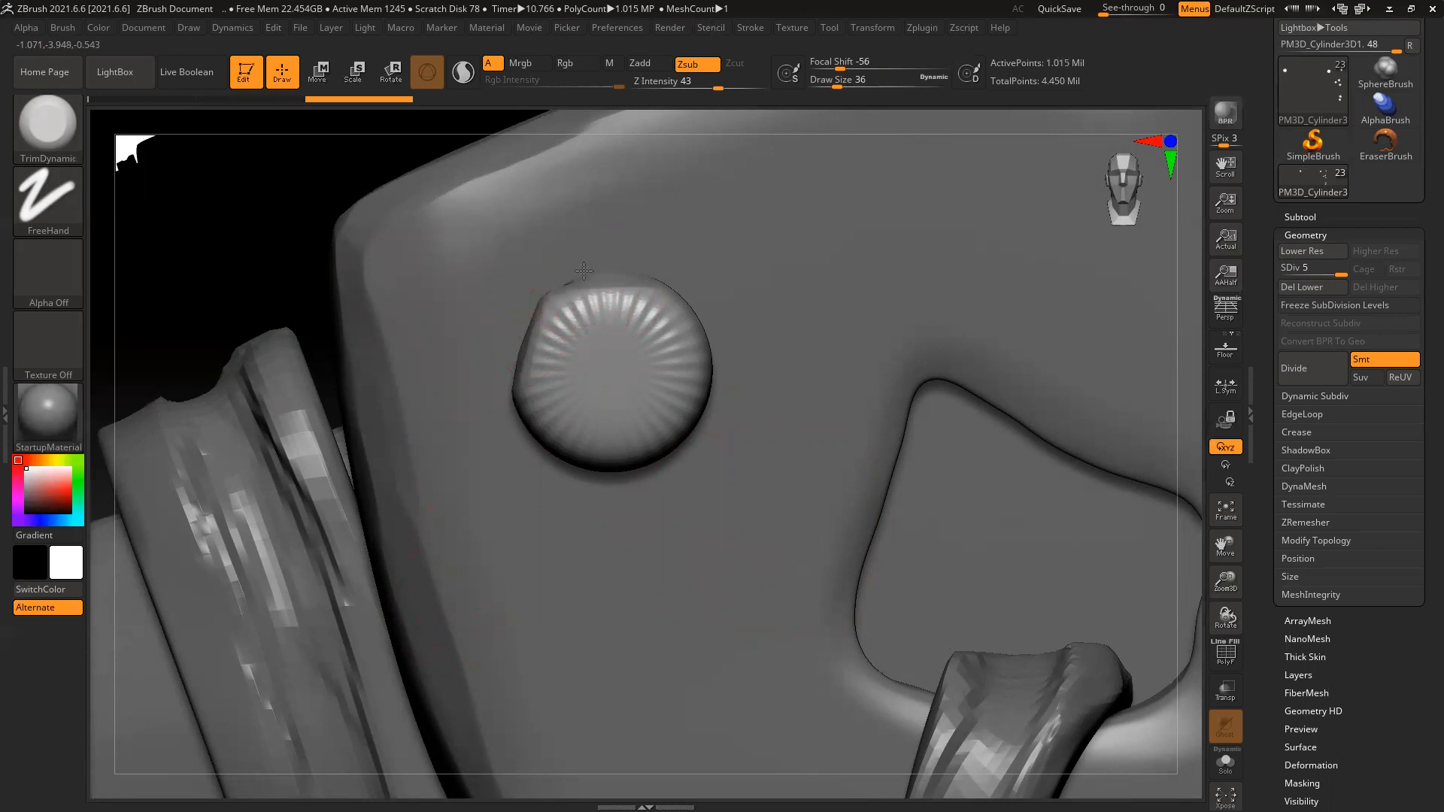
drag(539, 286, 539, 282)
drag(276, 312, 335, 280)
mouse_move(527, 422)
mouse_down()
mouse_move(569, 457)
mouse_move(560, 477)
mouse_move(519, 426)
mouse_move(583, 471)
mouse_up()
drag(232, 313, 632, 418)
mouse_move(570, 461)
mouse_down()
mouse_move(601, 433)
mouse_move(639, 452)
mouse_move(644, 421)
mouse_move(609, 403)
mouse_up()
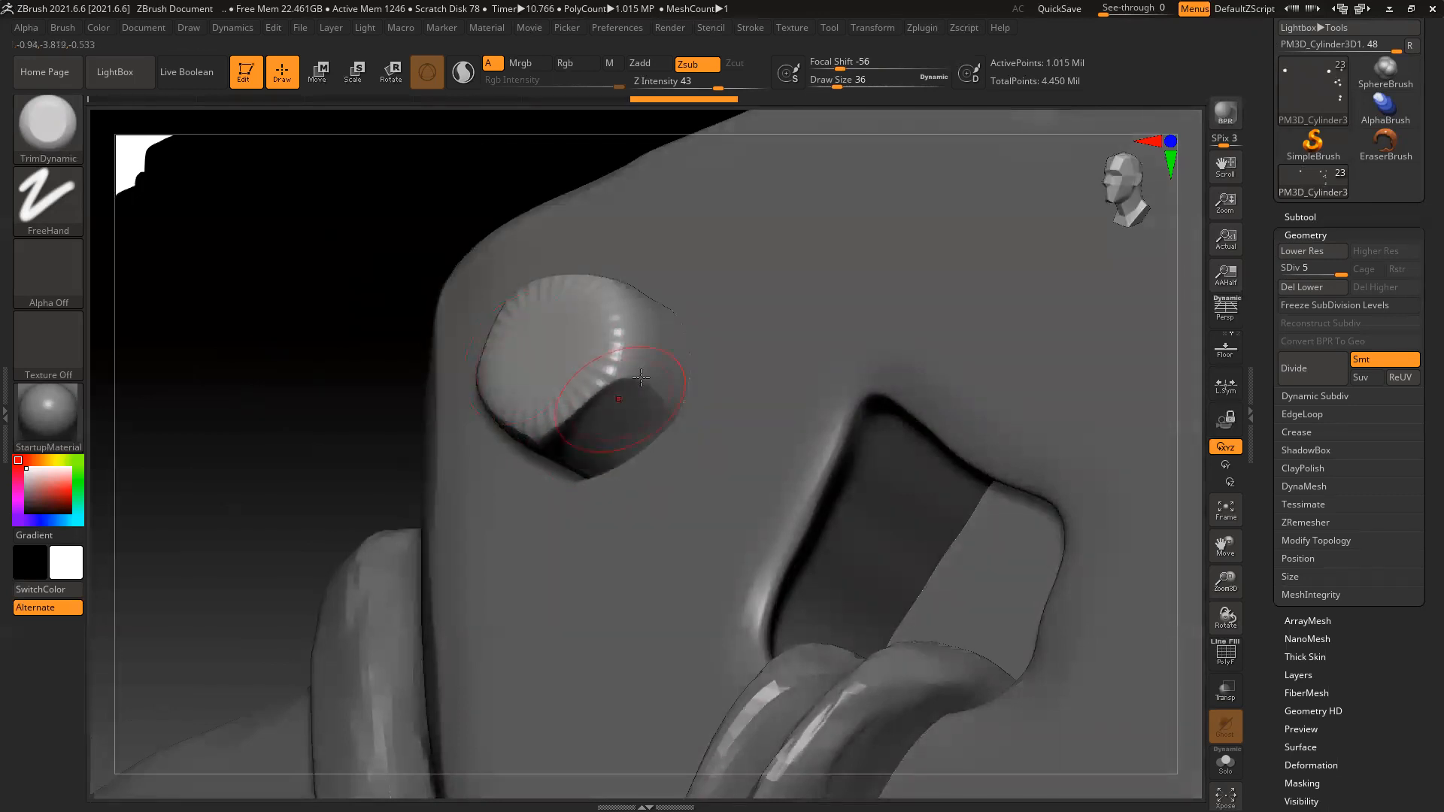
mouse_move(339, 251)
mouse_down()
mouse_move(710, 328)
mouse_move(643, 316)
mouse_move(662, 372)
mouse_move(681, 324)
mouse_move(670, 384)
mouse_move(648, 434)
mouse_move(602, 428)
mouse_up()
mouse_move(332, 407)
mouse_down()
mouse_move(387, 381)
mouse_move(586, 457)
mouse_up()
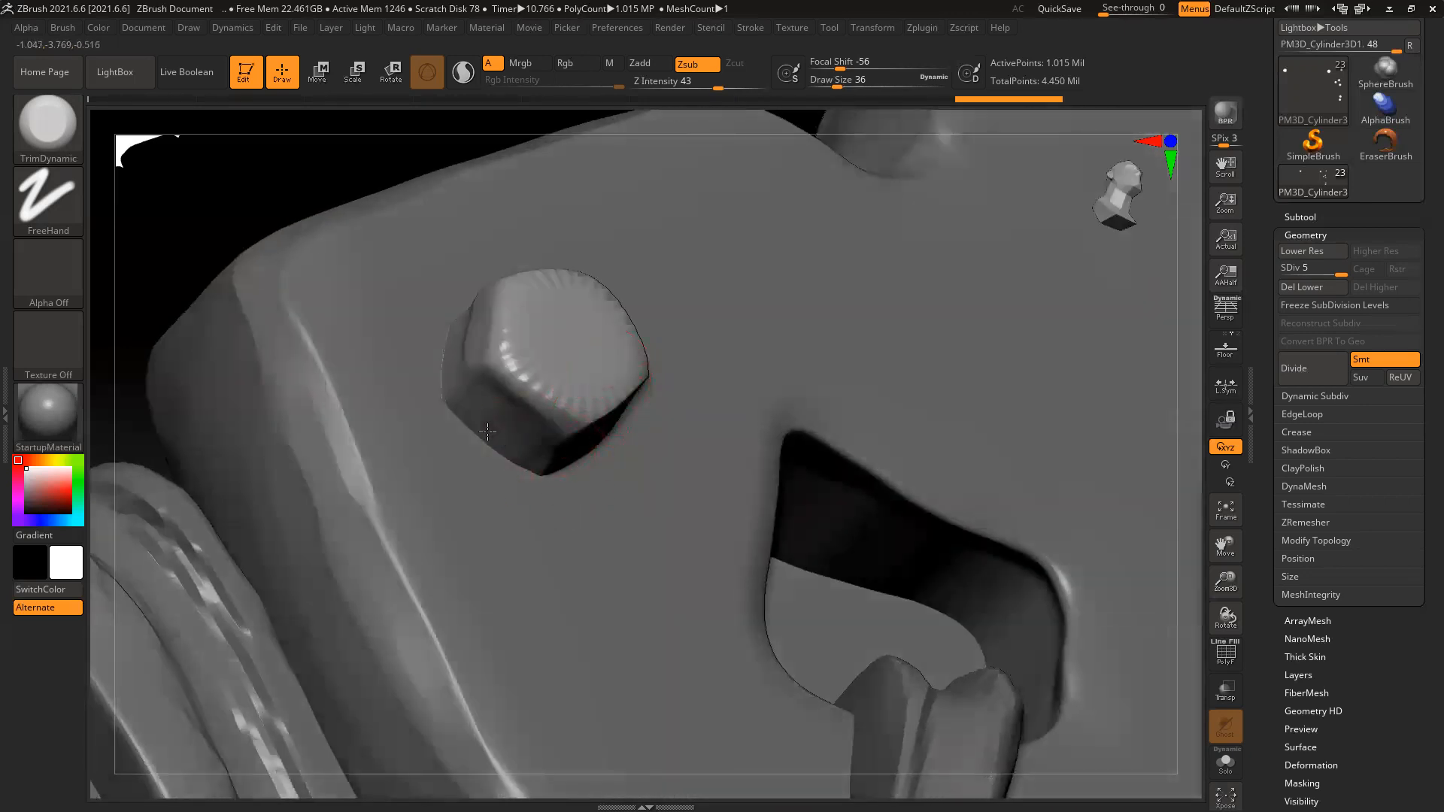
Trim the rivet's remaining rounded sides into flat facets to form a five-sided outline
drag(479, 395, 463, 349)
drag(435, 300, 431, 293)
mouse_move(346, 181)
mouse_down()
mouse_move(482, 203)
mouse_move(591, 252)
mouse_up()
mouse_move(484, 264)
mouse_down()
mouse_move(435, 248)
mouse_move(451, 234)
mouse_up()
drag(772, 273, 679, 275)
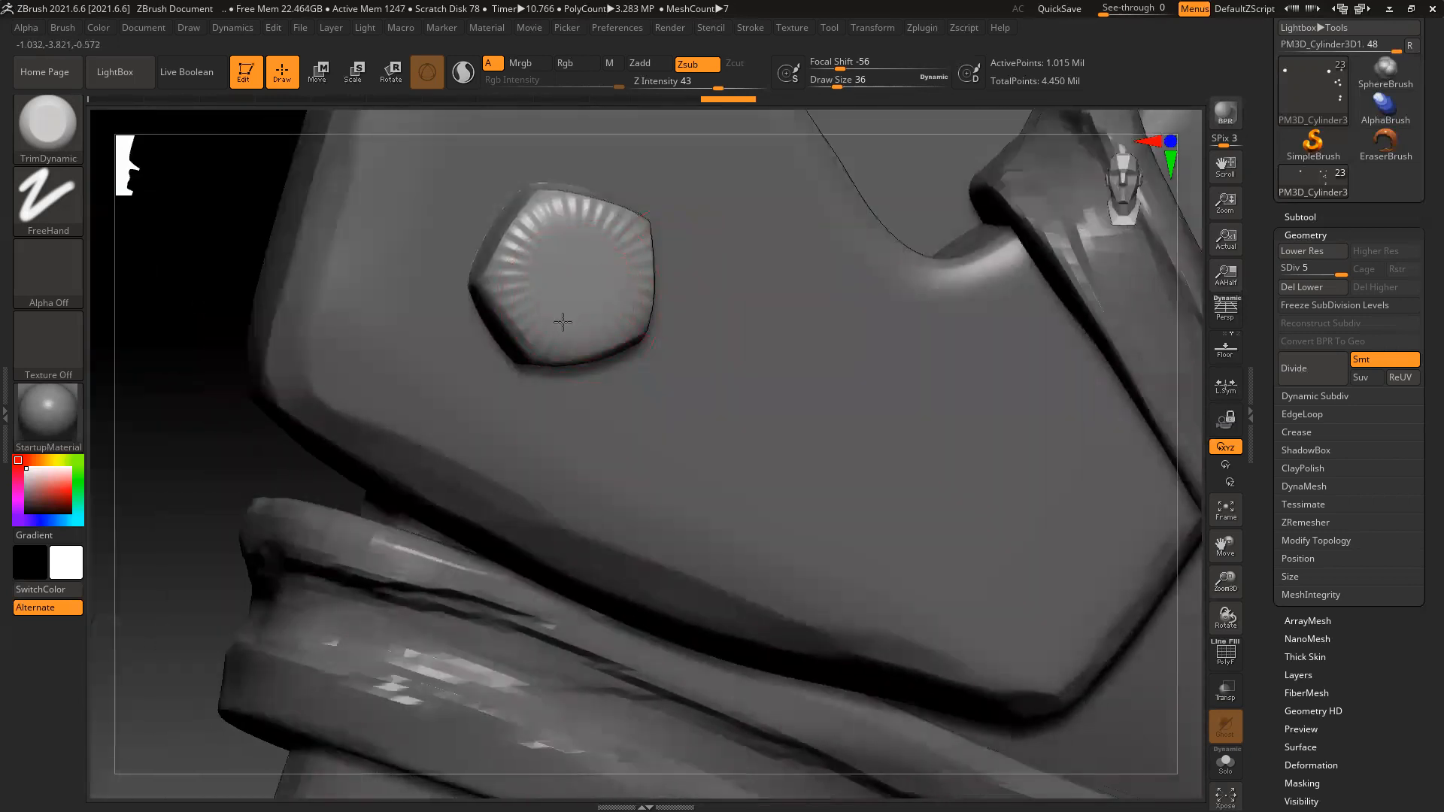
Flatten the grooved front face of the five-sided rivet and trim its upper side
mouse_move(525, 297)
mouse_down()
mouse_move(518, 258)
mouse_move(501, 282)
mouse_up()
mouse_move(534, 236)
mouse_down()
mouse_move(516, 226)
mouse_move(595, 207)
mouse_move(567, 219)
mouse_move(631, 230)
mouse_move(564, 235)
mouse_move(549, 226)
mouse_move(584, 232)
mouse_move(548, 216)
mouse_move(587, 232)
mouse_move(593, 267)
mouse_move(620, 272)
mouse_move(632, 331)
mouse_move(639, 259)
mouse_move(532, 284)
mouse_move(584, 233)
mouse_move(555, 316)
mouse_move(532, 318)
mouse_move(590, 331)
mouse_up()
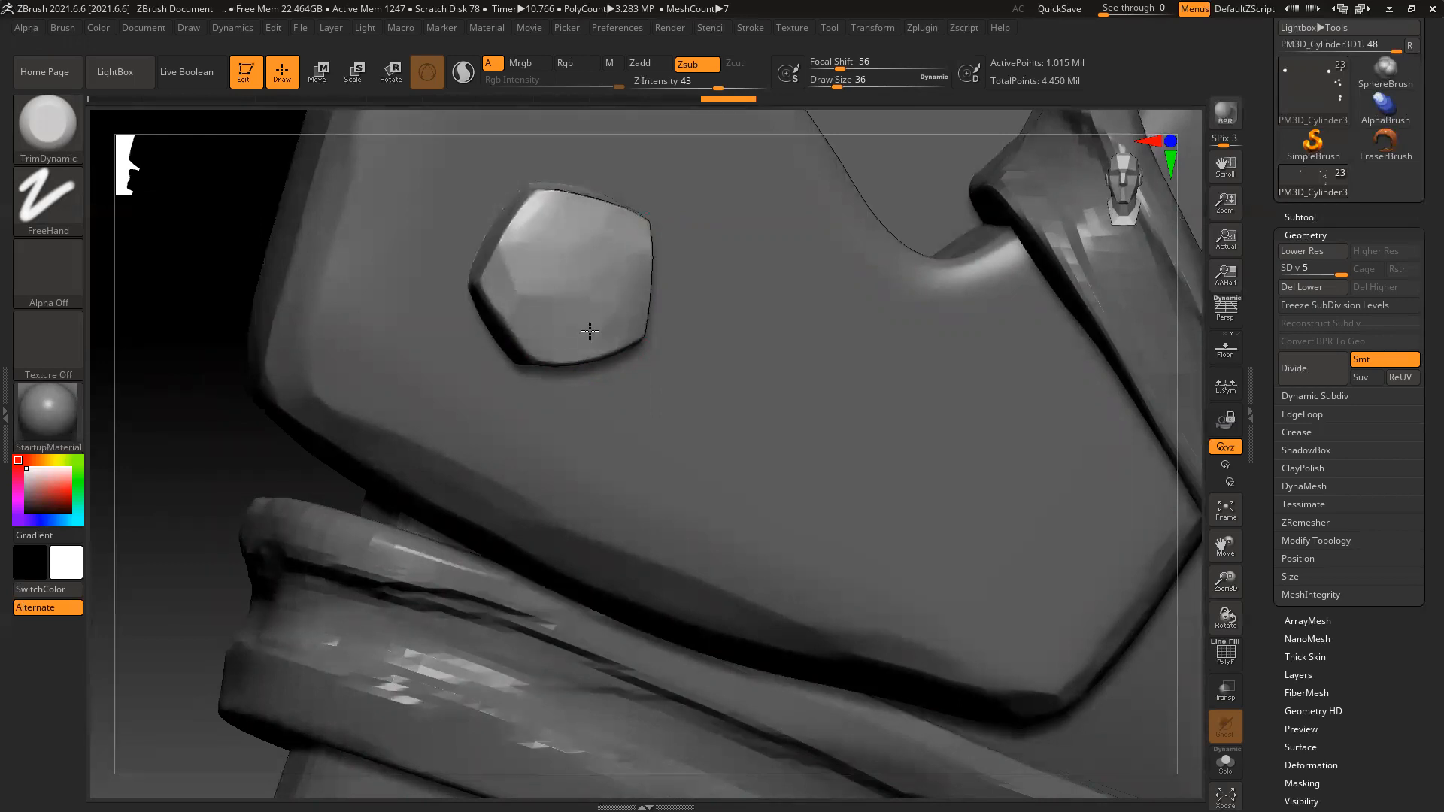
mouse_move(597, 271)
mouse_down()
mouse_move(550, 291)
mouse_move(594, 252)
mouse_up()
drag(258, 223, 239, 286)
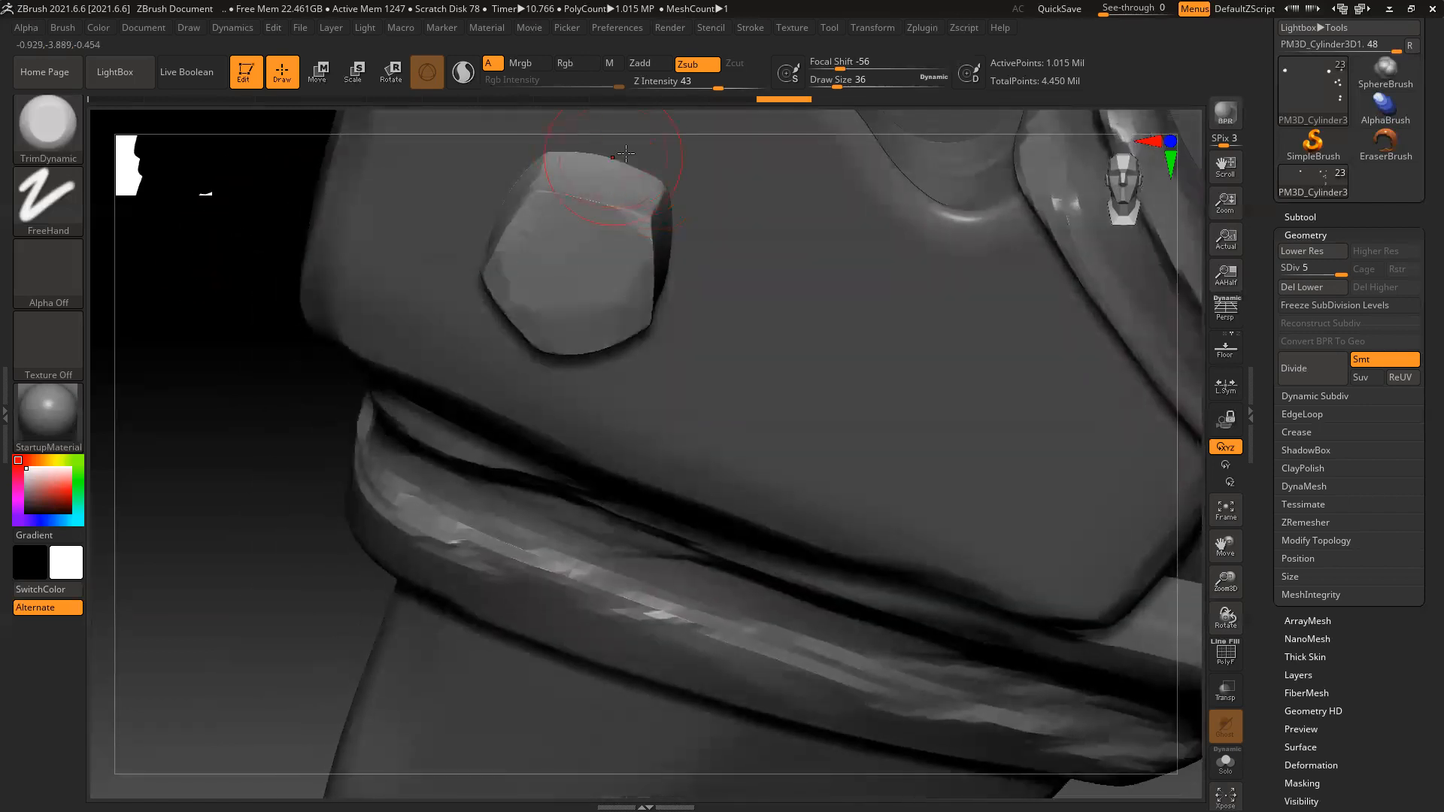
mouse_move(570, 151)
mouse_down()
mouse_move(626, 178)
mouse_move(574, 162)
mouse_up()
mouse_move(250, 242)
mouse_down()
mouse_move(429, 252)
mouse_move(496, 218)
mouse_move(570, 263)
mouse_move(536, 275)
mouse_move(549, 232)
mouse_up()
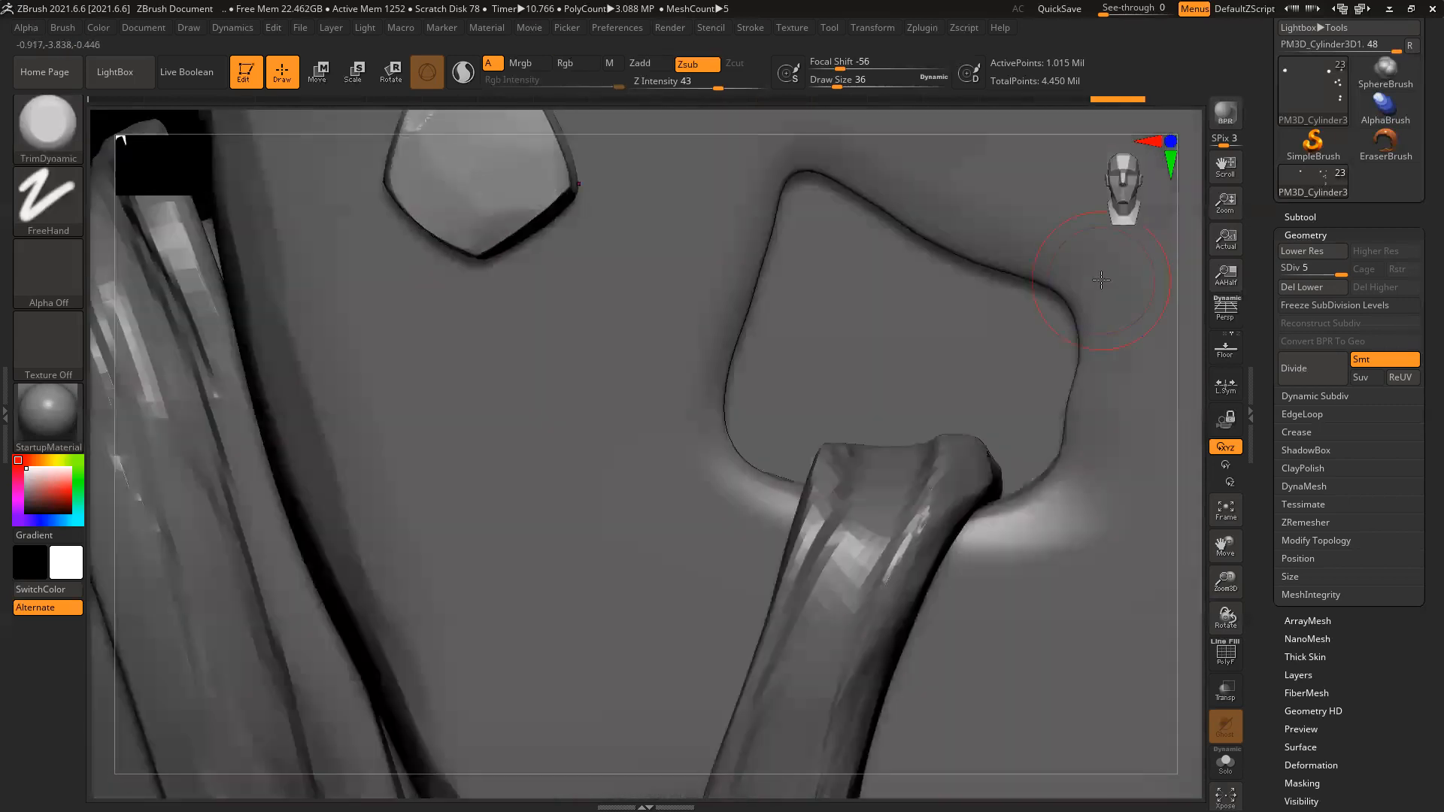
Select the strap threaded through the diamond-shaped hole and switch to the Move brush
key(ctrl)
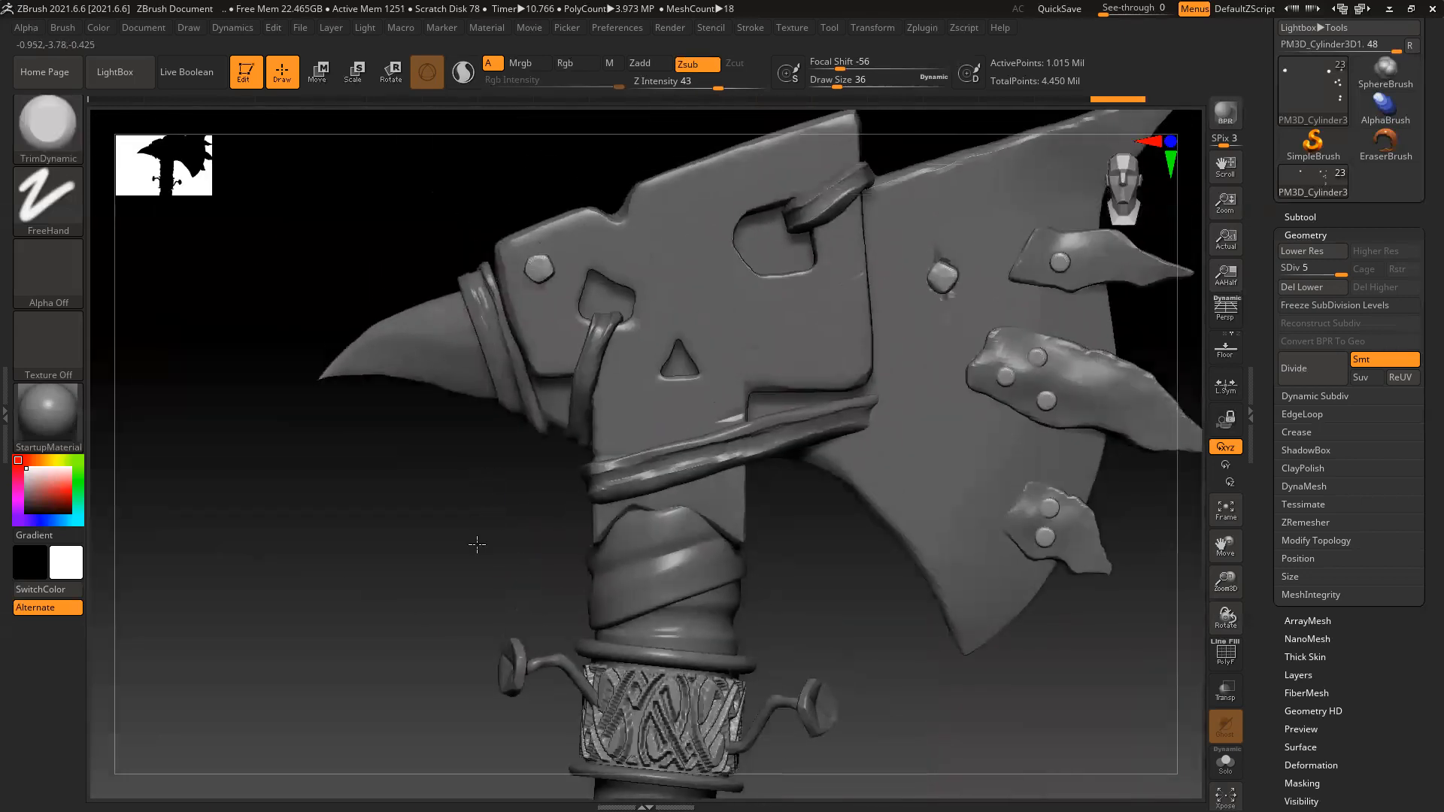
drag(477, 543, 476, 546)
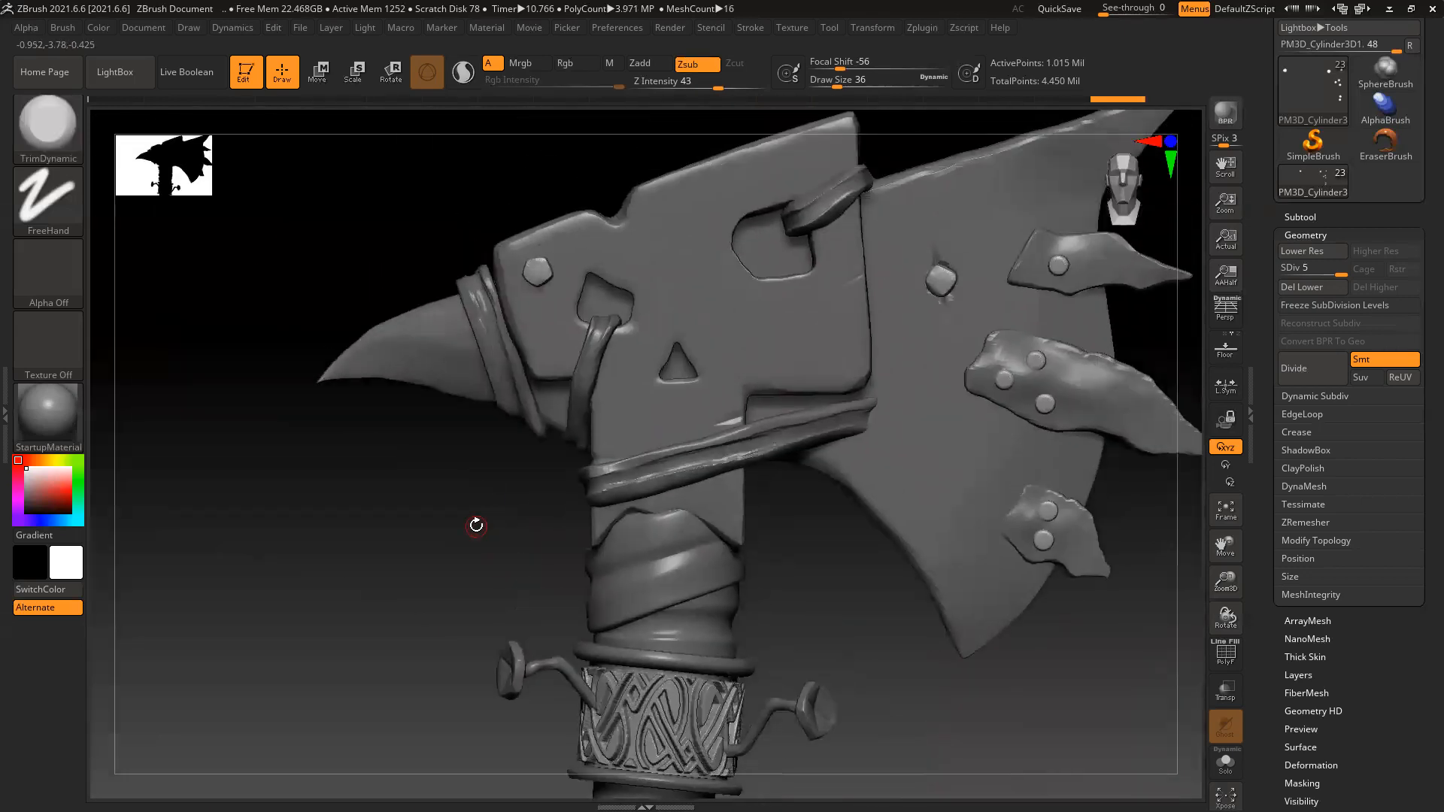
ctrl+right_drag(574, 393, 613, 454)
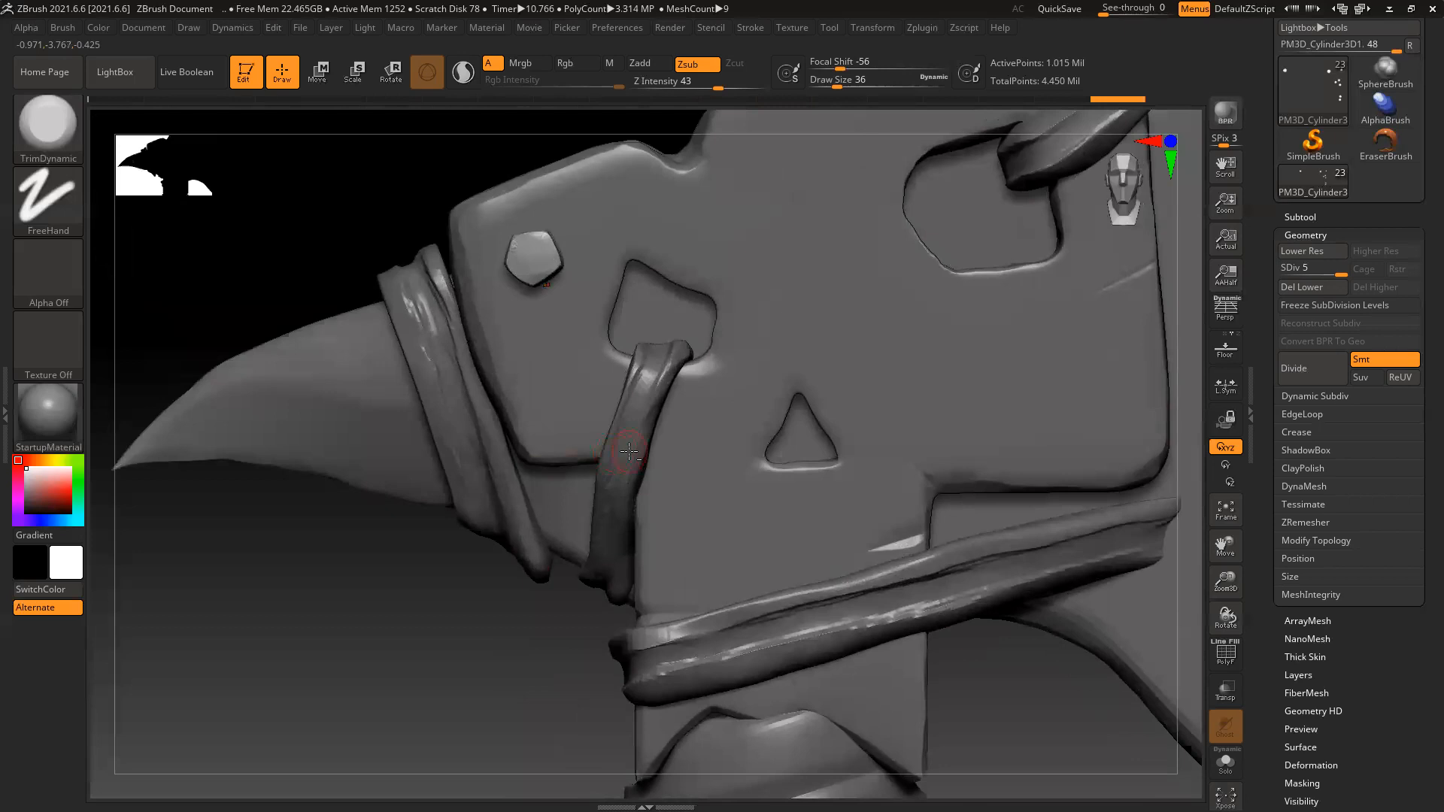
alt+click(628, 451)
key(b)
key(m)
key(v)
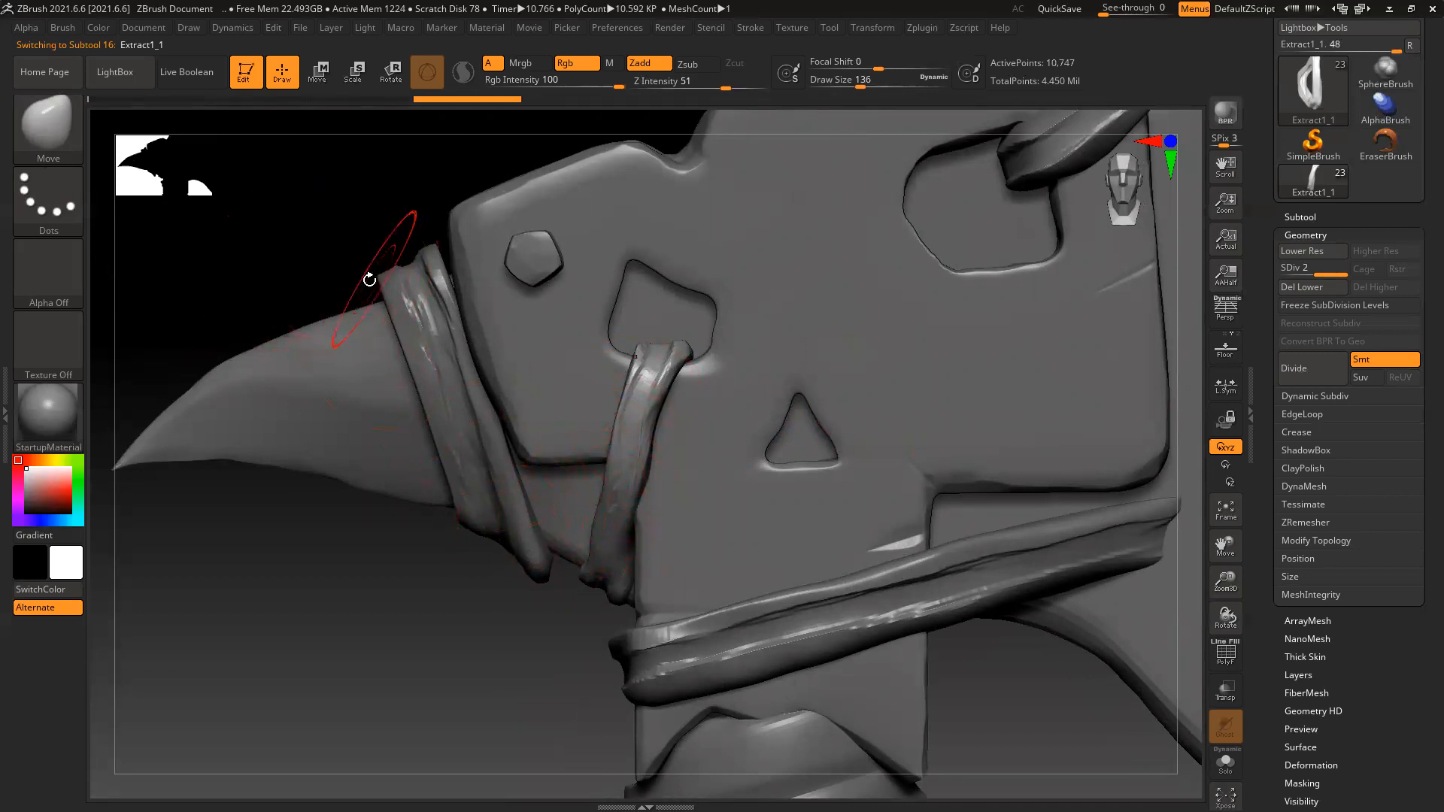
Select the long strap wrapped across the axe head's base, divide it to subdivision level 4 and smooth its surface
alt+click(444, 256)
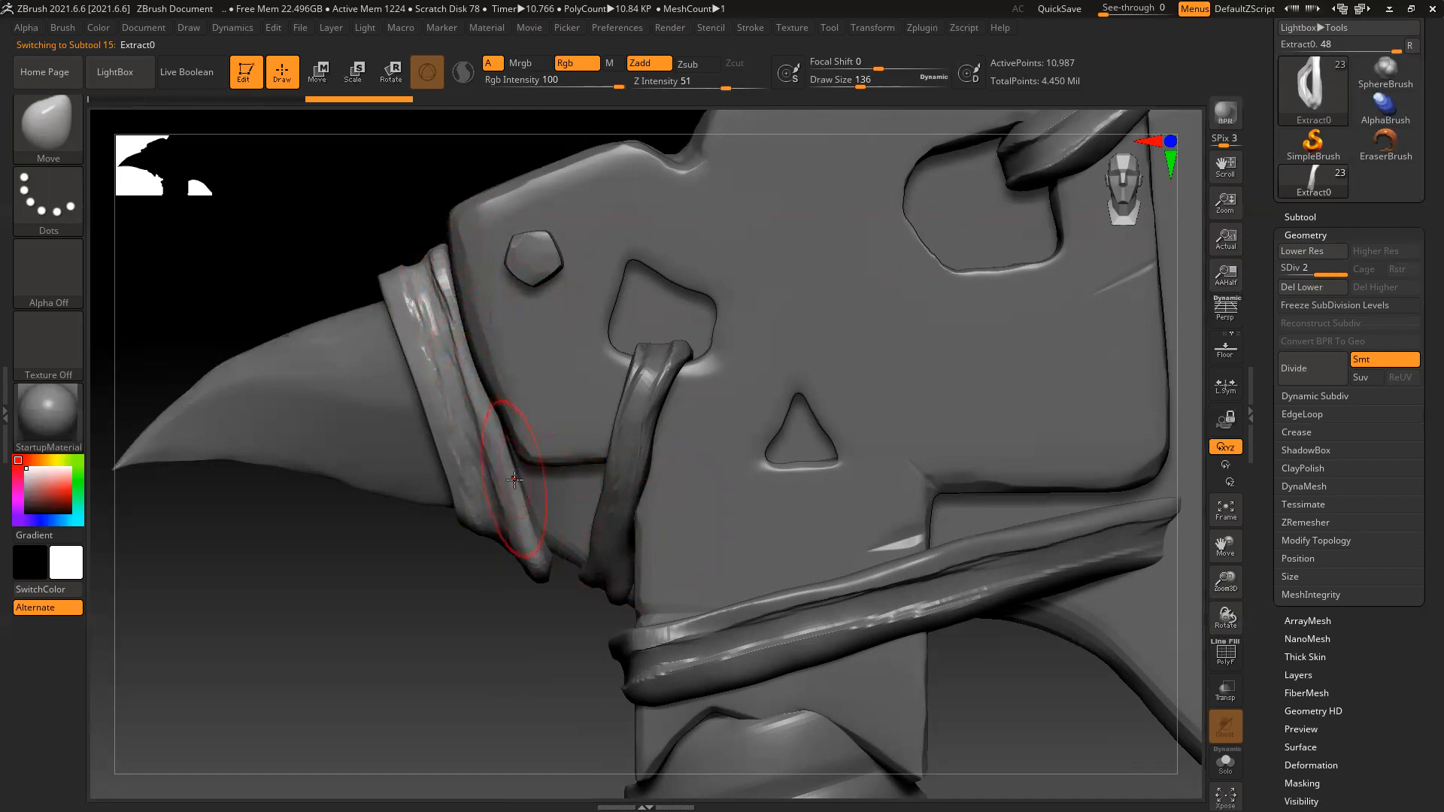
drag(481, 613, 534, 600)
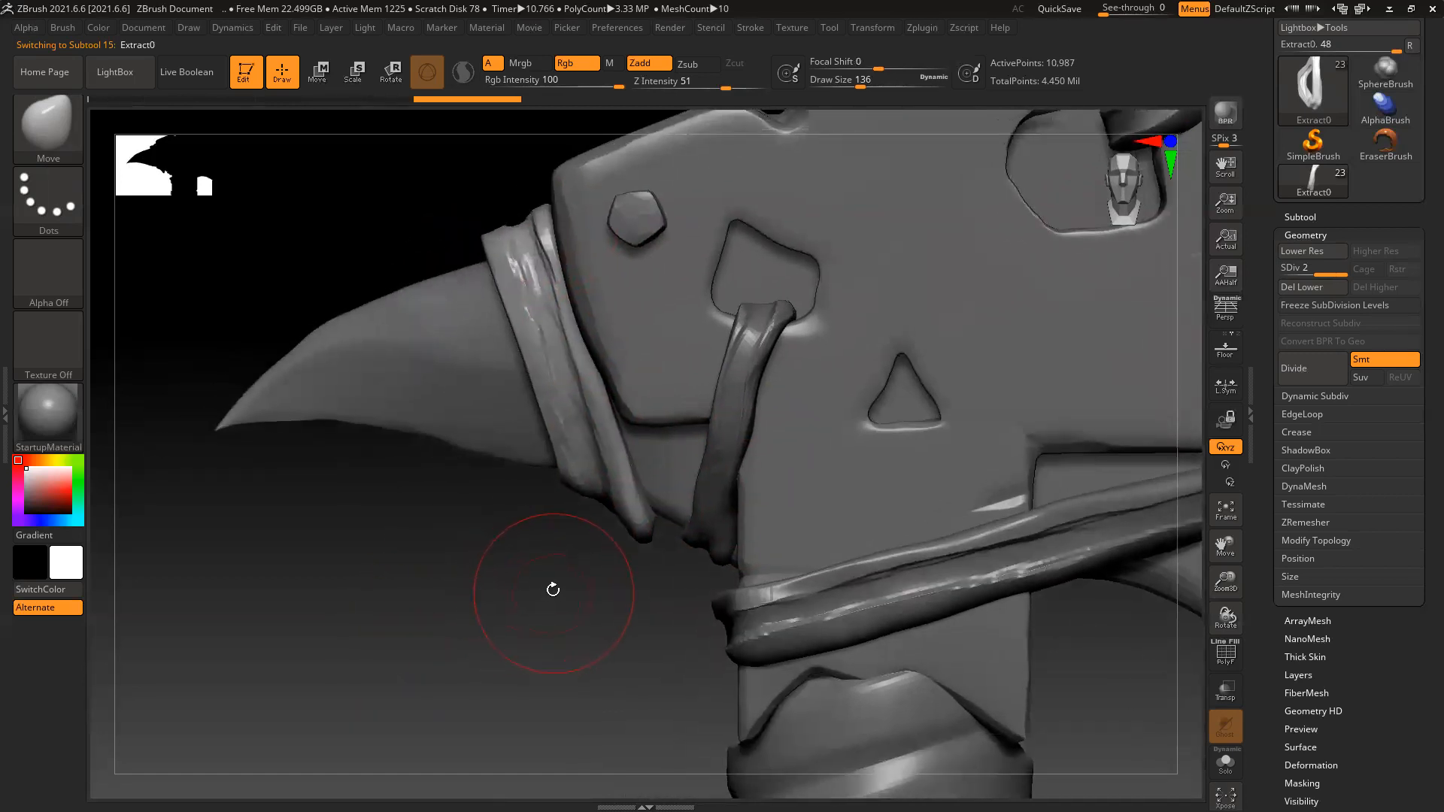
alt+drag(538, 579, 404, 452)
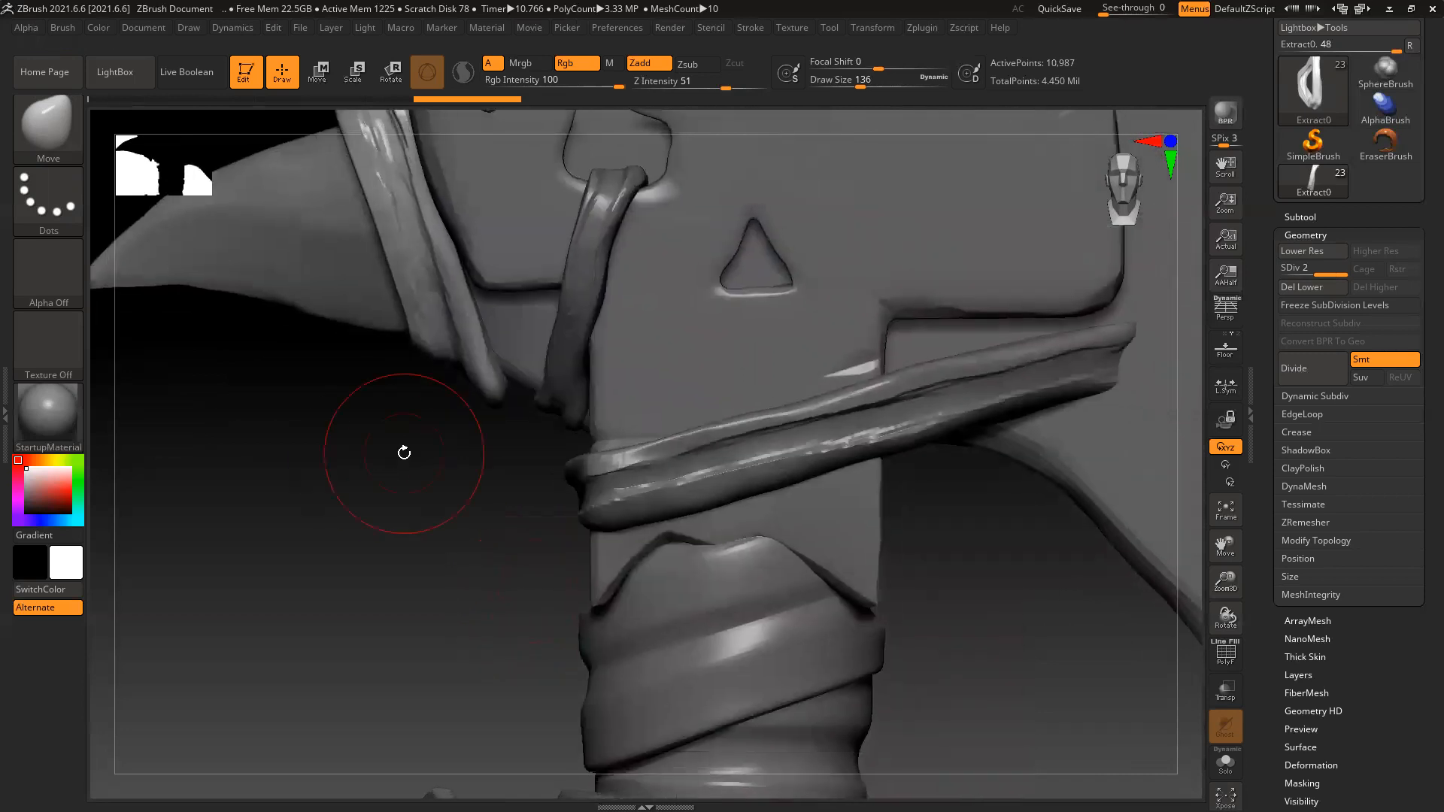
alt+click(913, 442)
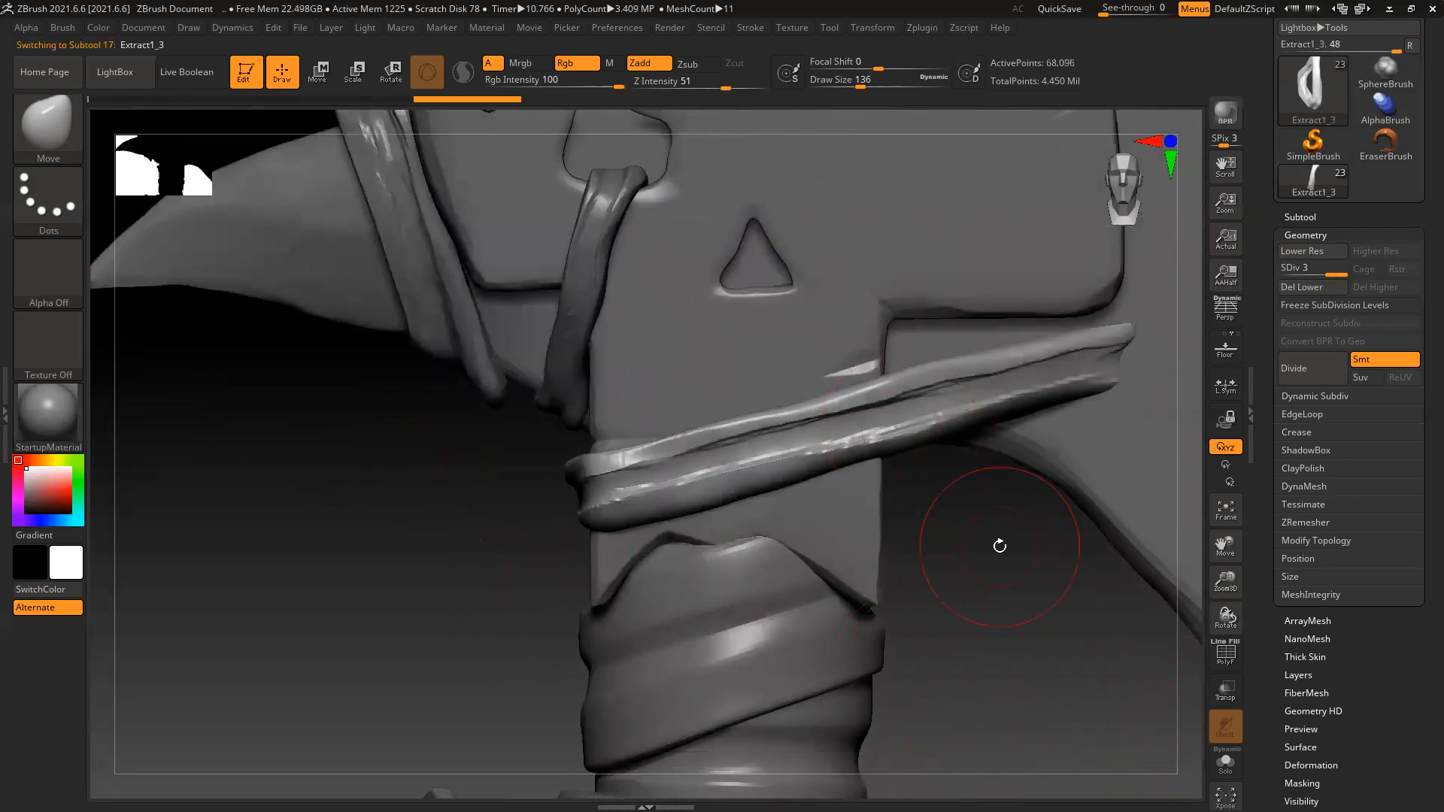
key(ctrl)
key(ctrl+d)
key(shift)
mouse_move(906, 415)
shift+mouse_down()
mouse_move(1008, 382)
mouse_move(587, 488)
mouse_move(1121, 348)
shift+mouse_up()
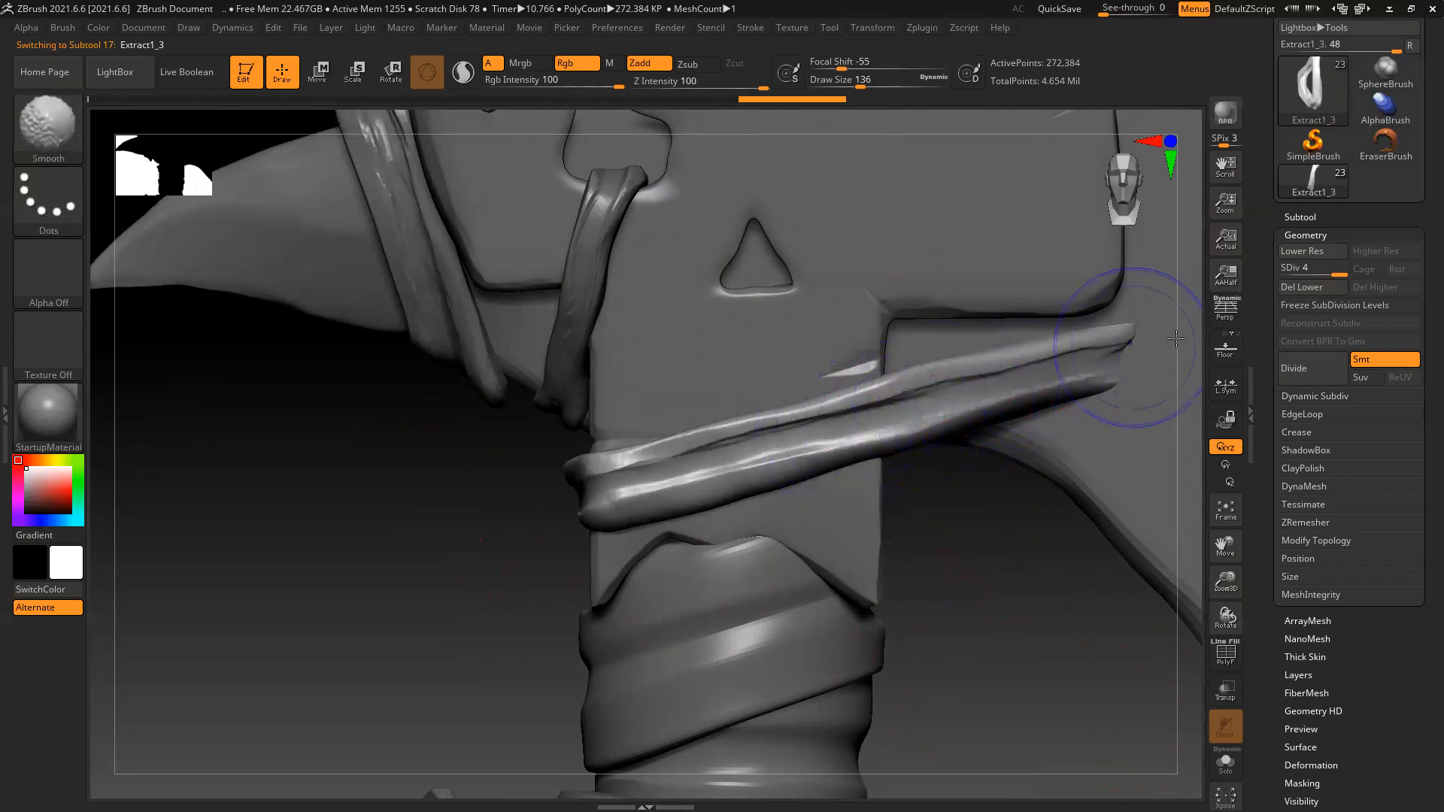
Select the large axe blade and divide it to subdivision level 3
alt+drag(1029, 529, 843, 540)
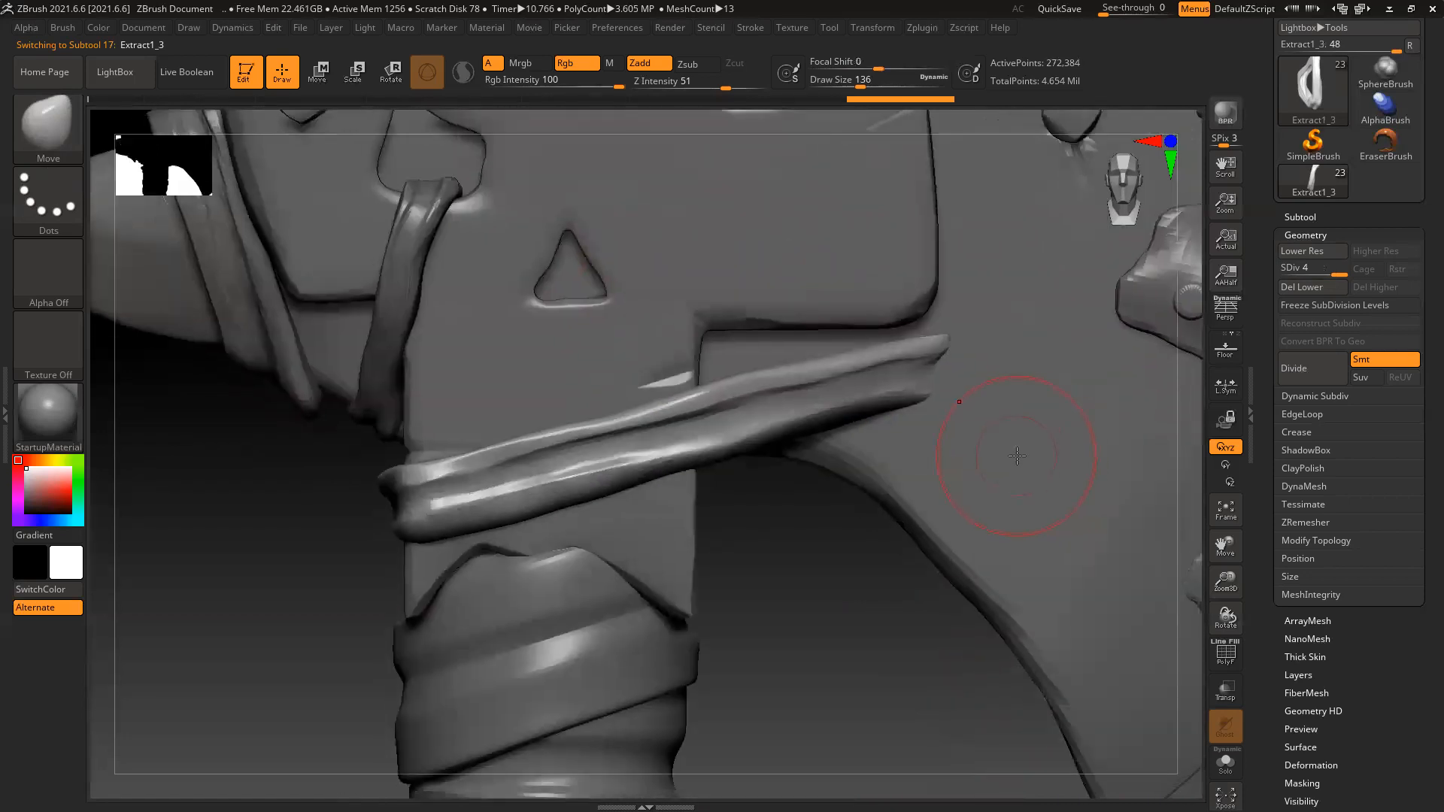
alt+click(1027, 454)
key(ctrl)
key(ctrl+d)
key(ctrl+d)
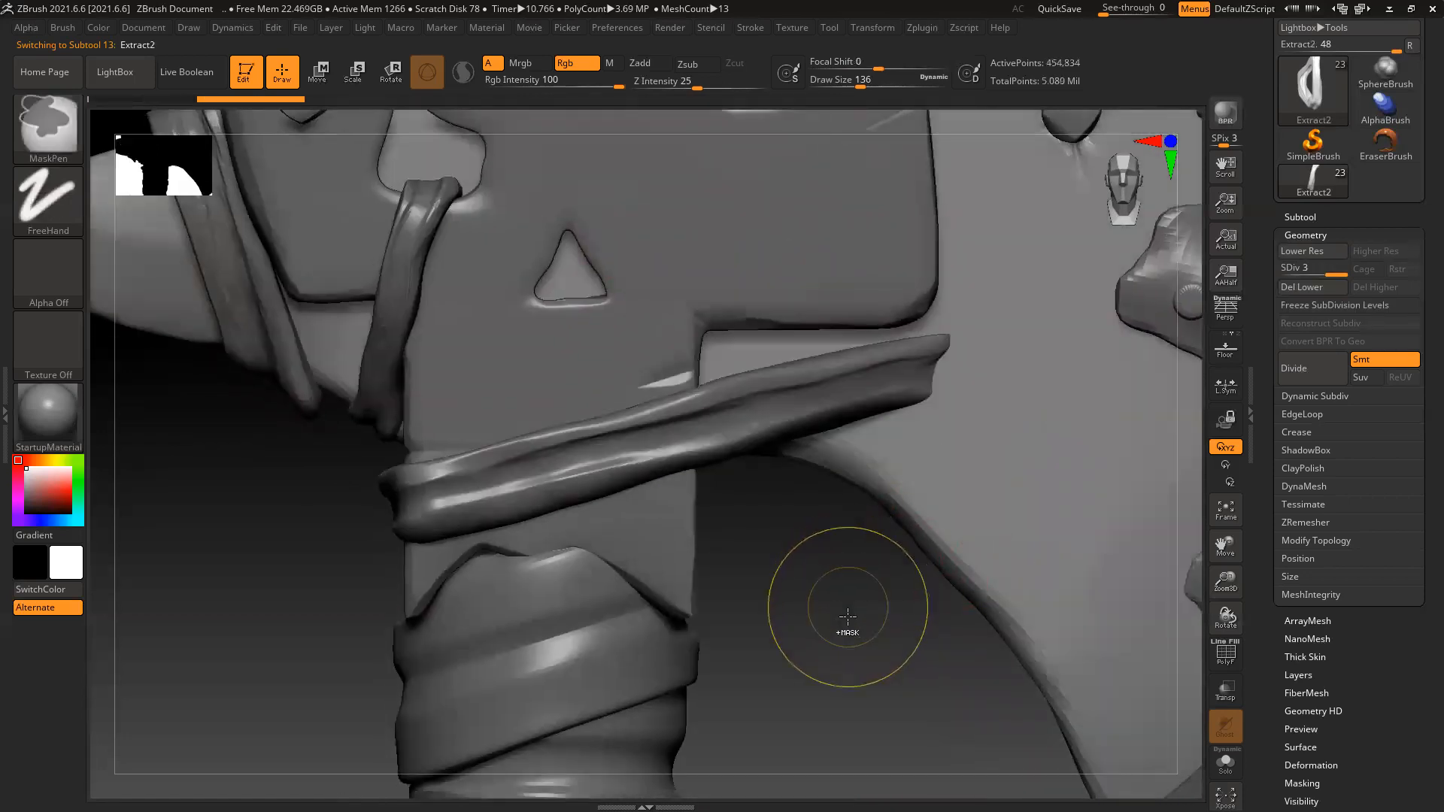
Switch to the DamStandard brush, select the long strap and carve its end where it meets the blade
alt+drag(935, 558, 817, 646)
key(b)
key(d)
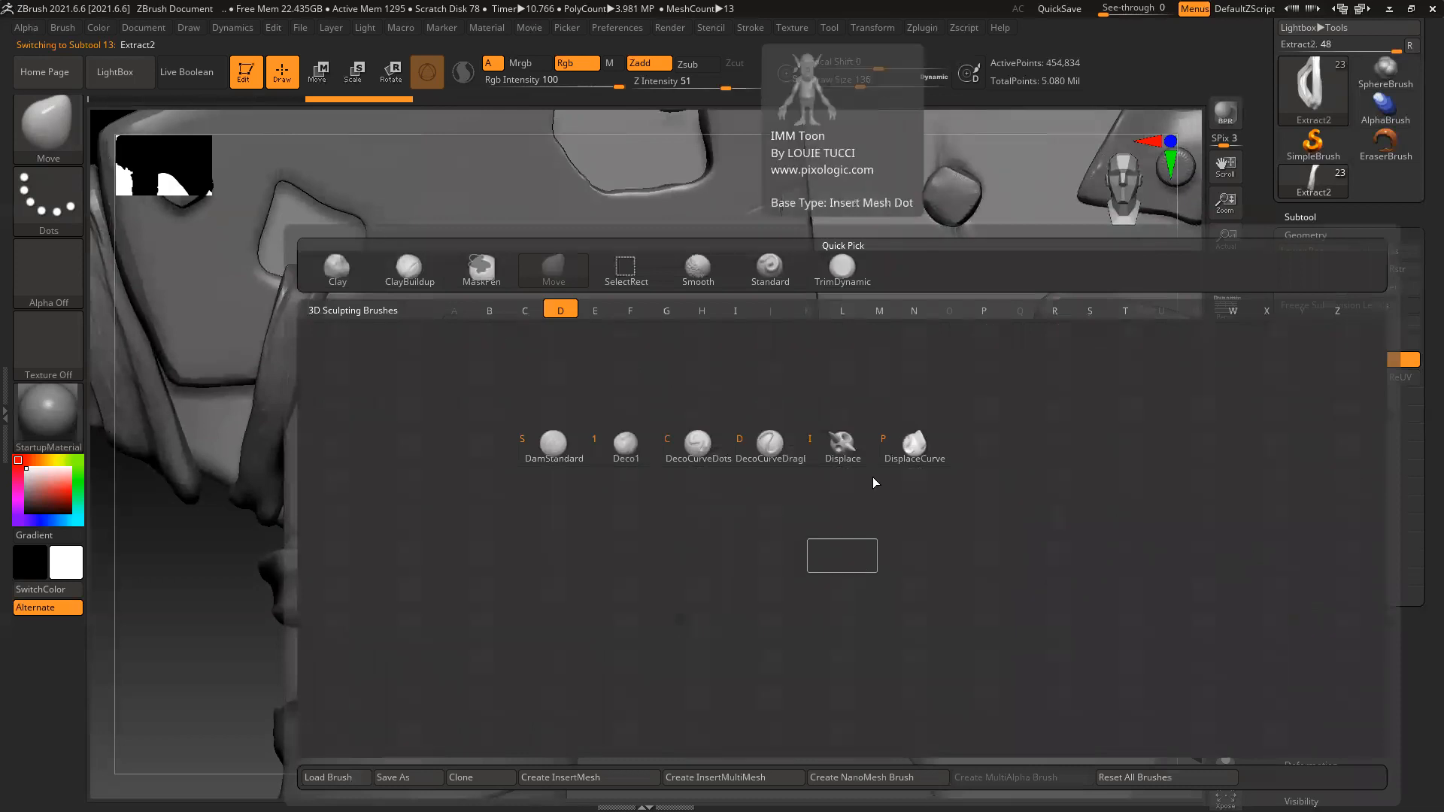
key(s)
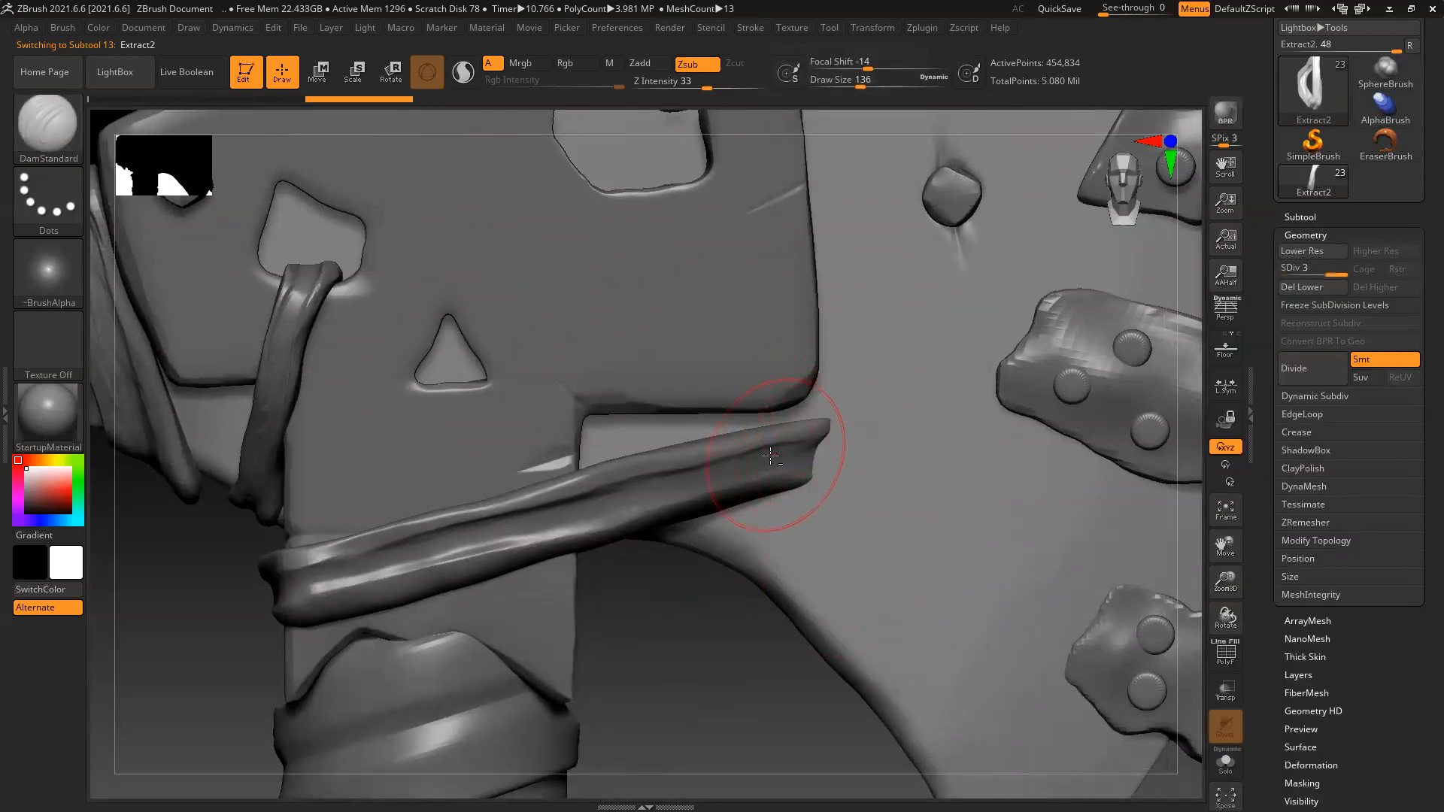
alt+click(823, 437)
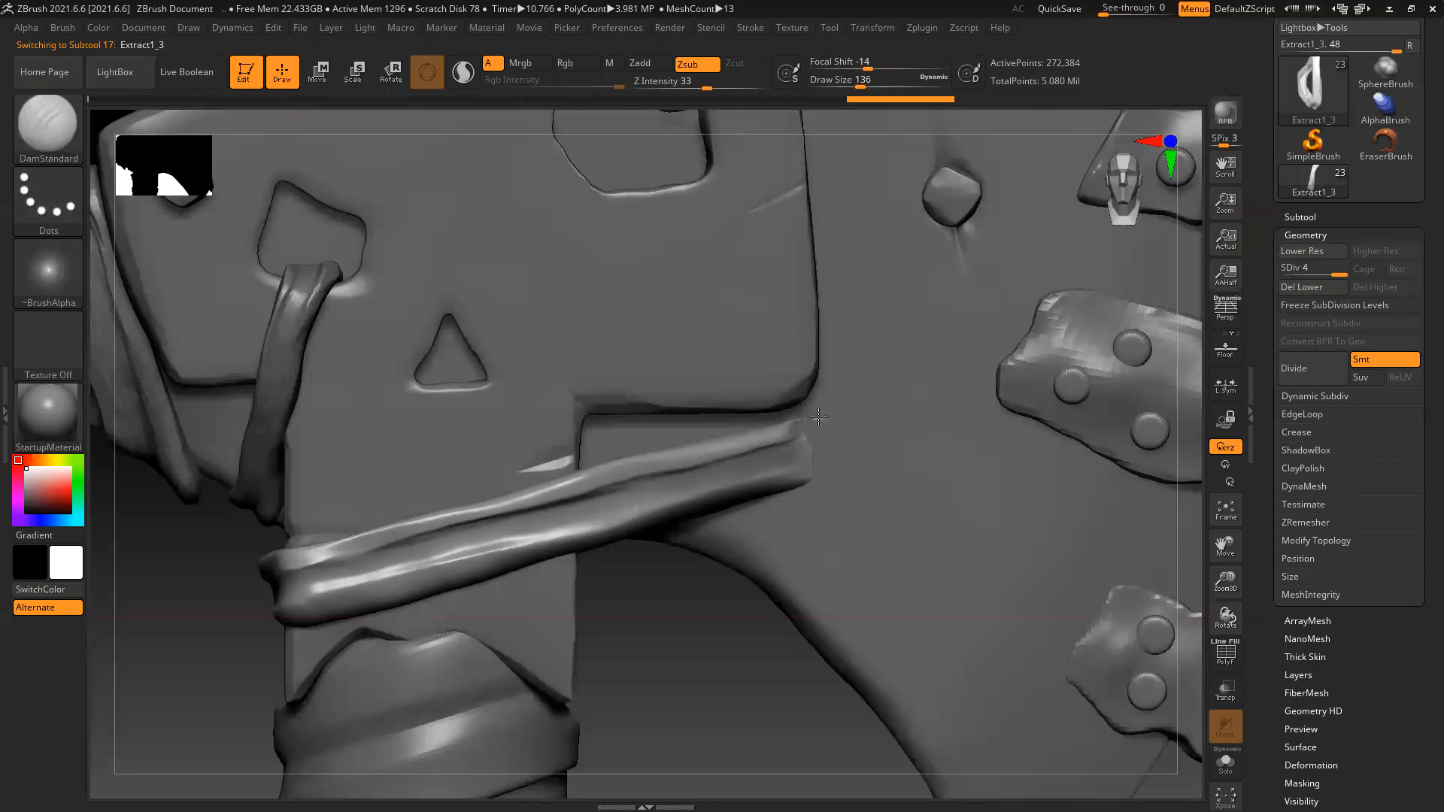
mouse_move(800, 416)
mouse_down()
mouse_move(809, 431)
mouse_move(749, 419)
mouse_move(808, 440)
mouse_move(811, 472)
mouse_up()
Select the large blade and carve creases into its surface around the long strap's end at draw size 100
alt+click(844, 441)
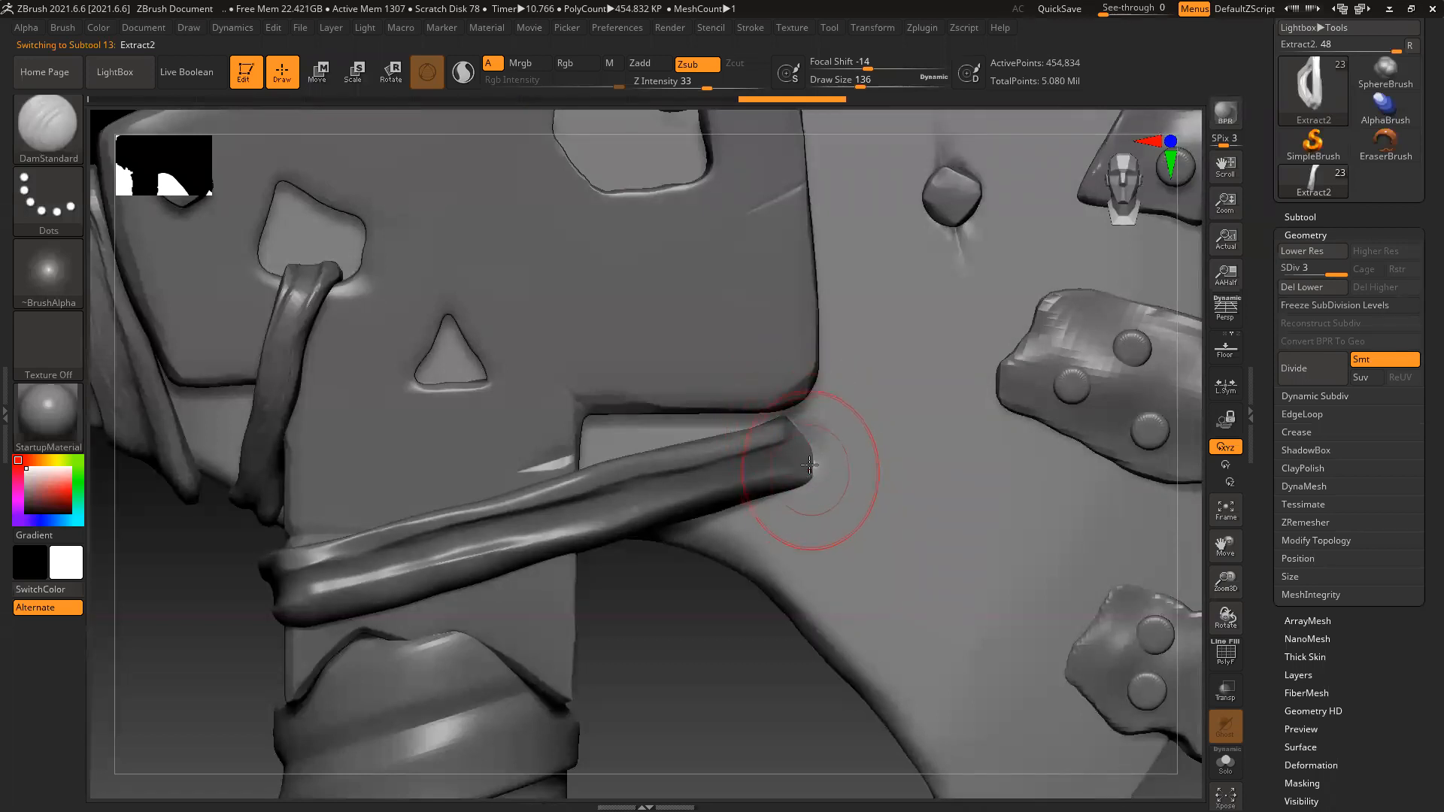
key(bracketleft)
drag(784, 418, 800, 433)
key(ctrl+z)
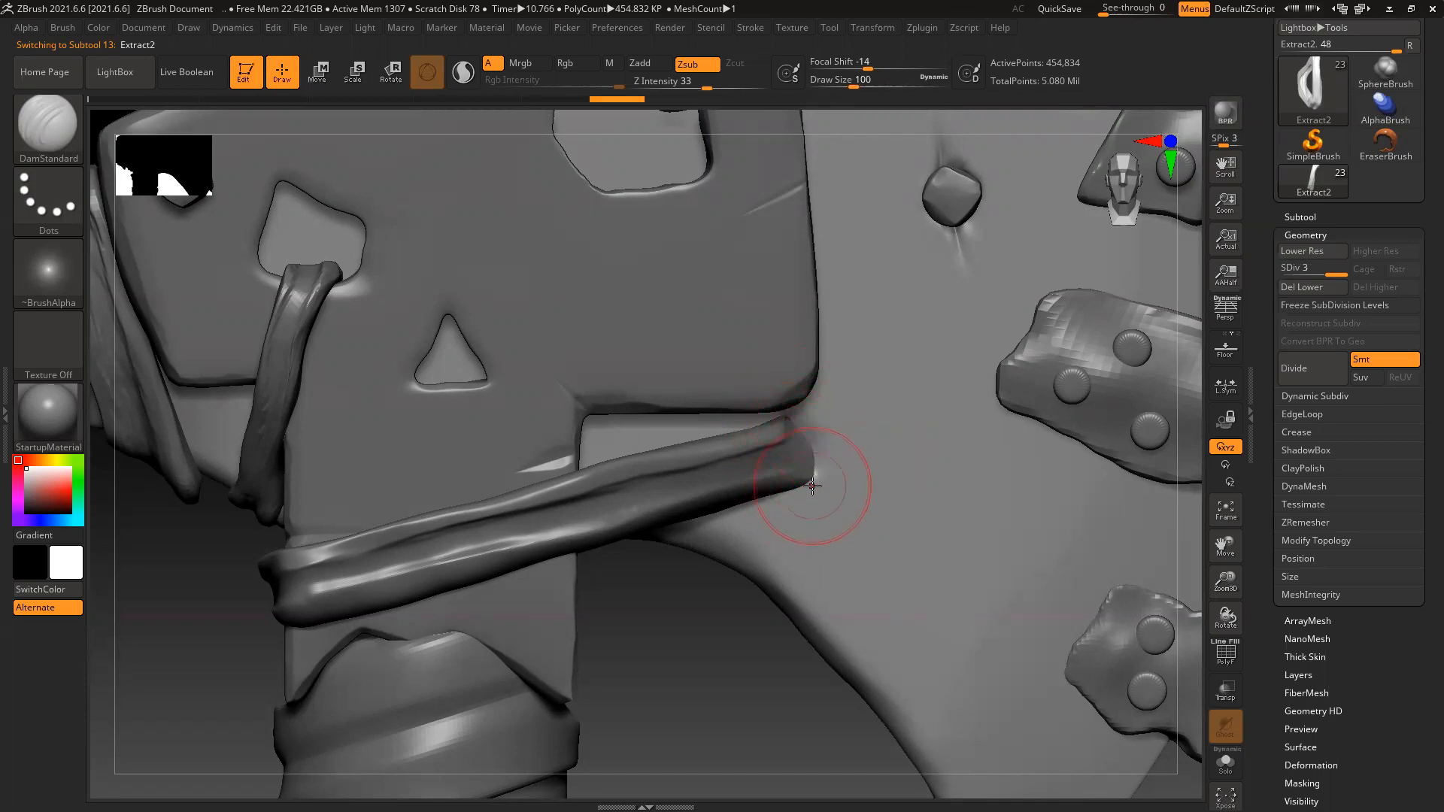
right_drag(681, 648, 815, 473)
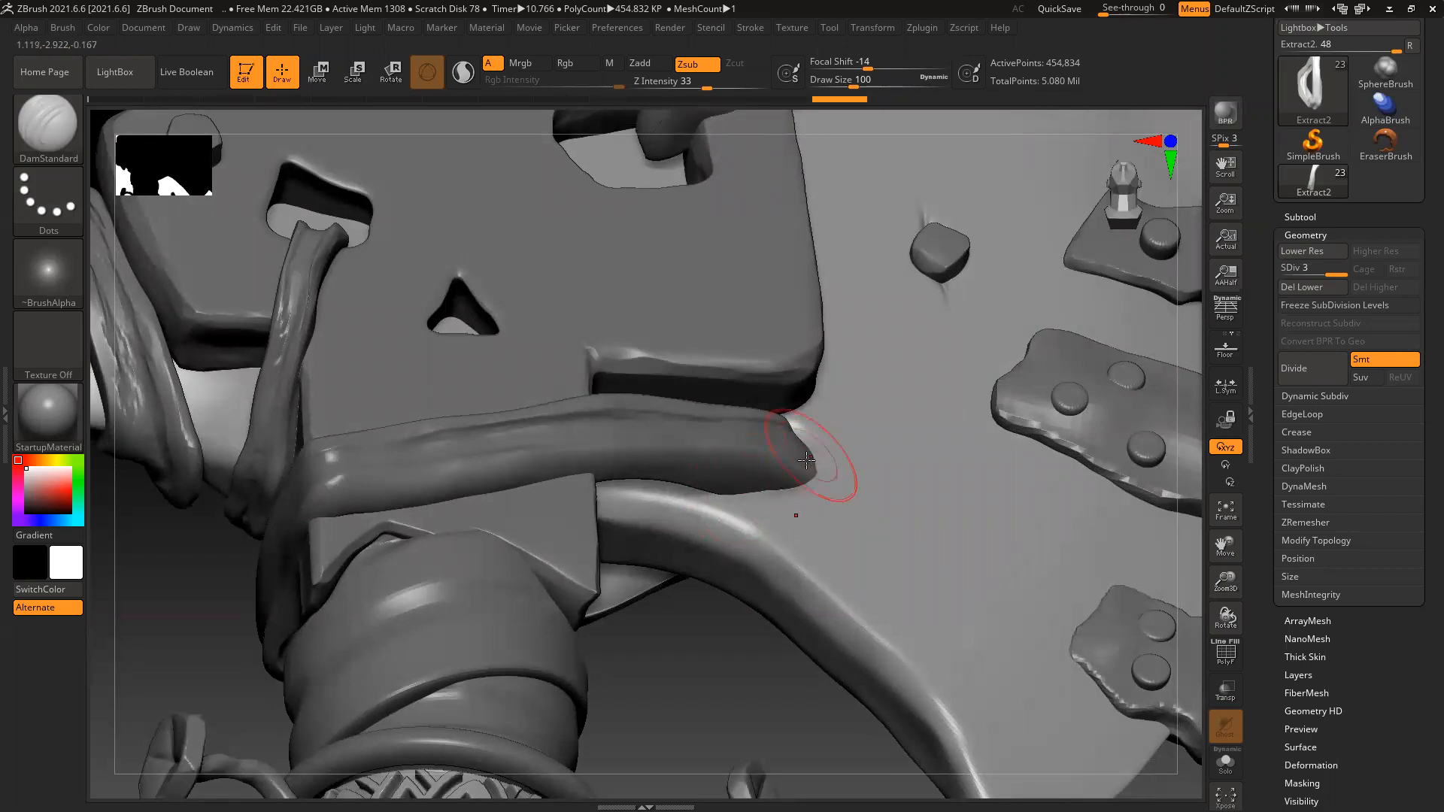
drag(722, 654, 741, 632)
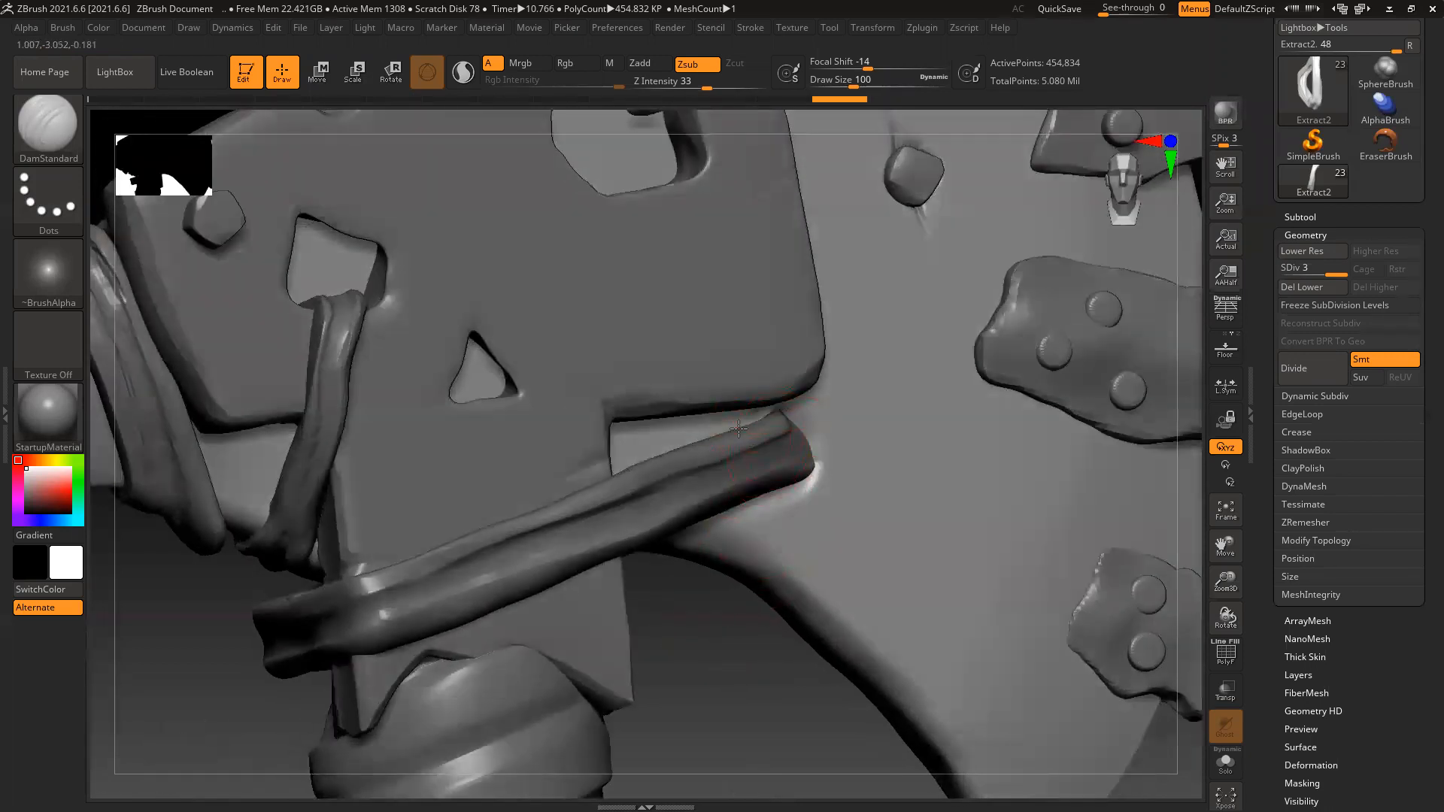
mouse_move(741, 693)
mouse_down()
mouse_move(825, 501)
mouse_move(768, 497)
mouse_move(821, 482)
mouse_move(808, 418)
mouse_move(819, 466)
mouse_move(877, 500)
mouse_move(836, 486)
mouse_move(861, 497)
mouse_up()
drag(819, 430, 760, 404)
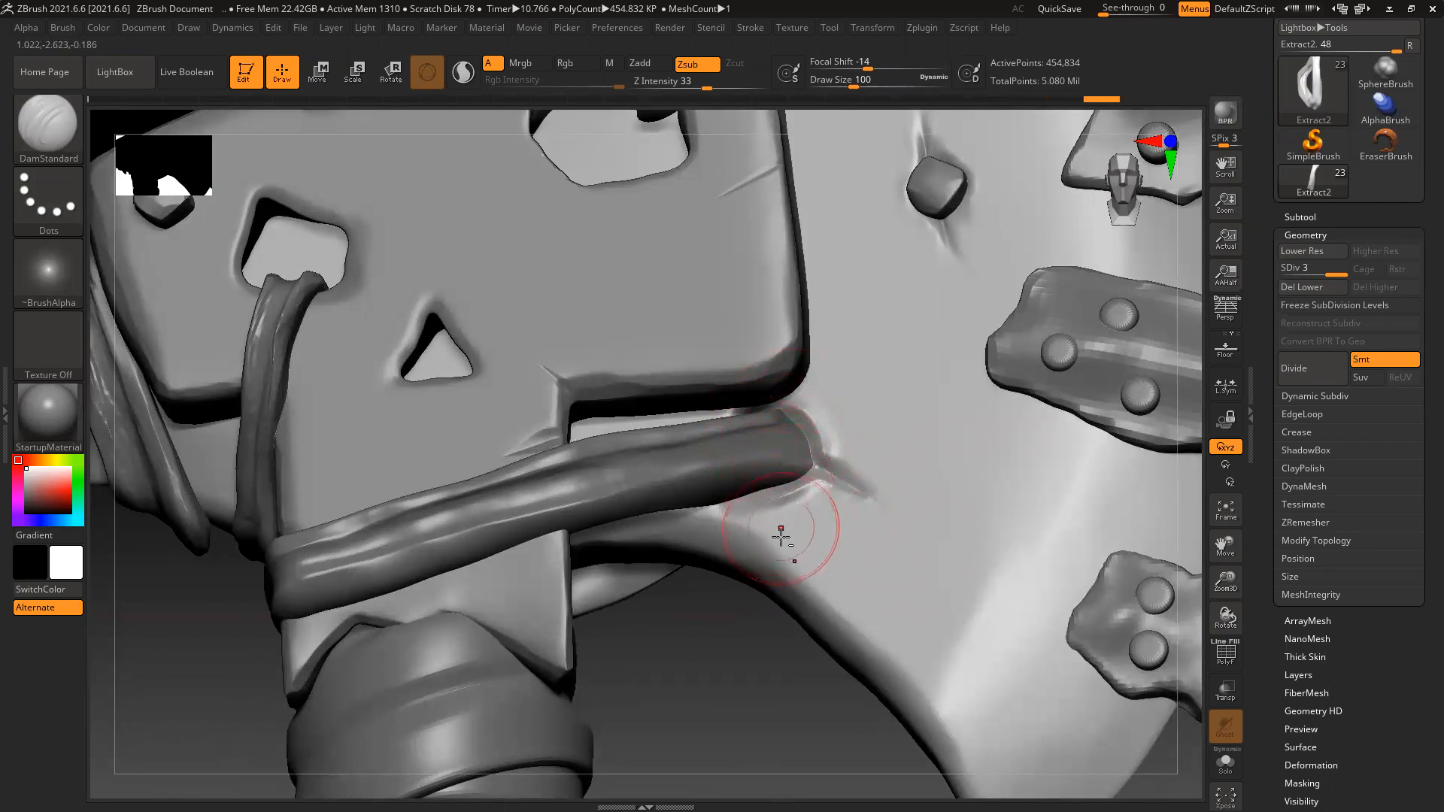
mouse_move(761, 645)
mouse_down()
mouse_move(625, 574)
mouse_move(644, 628)
mouse_move(675, 552)
mouse_up()
drag(587, 601, 602, 584)
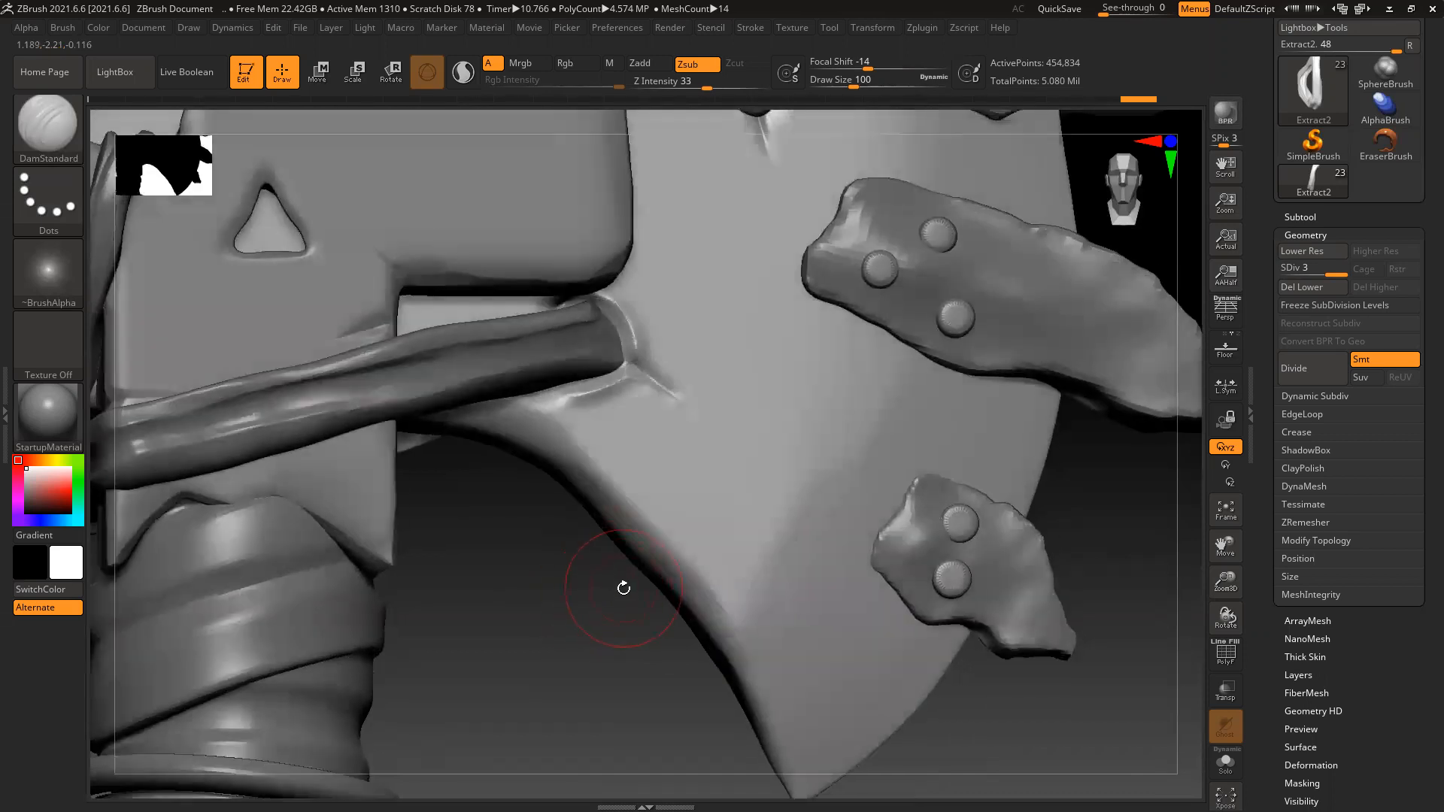
Flatten the thick side of the blade's lower curved edge from the strap down to the tip with the TrimDynamic brush
key(b)
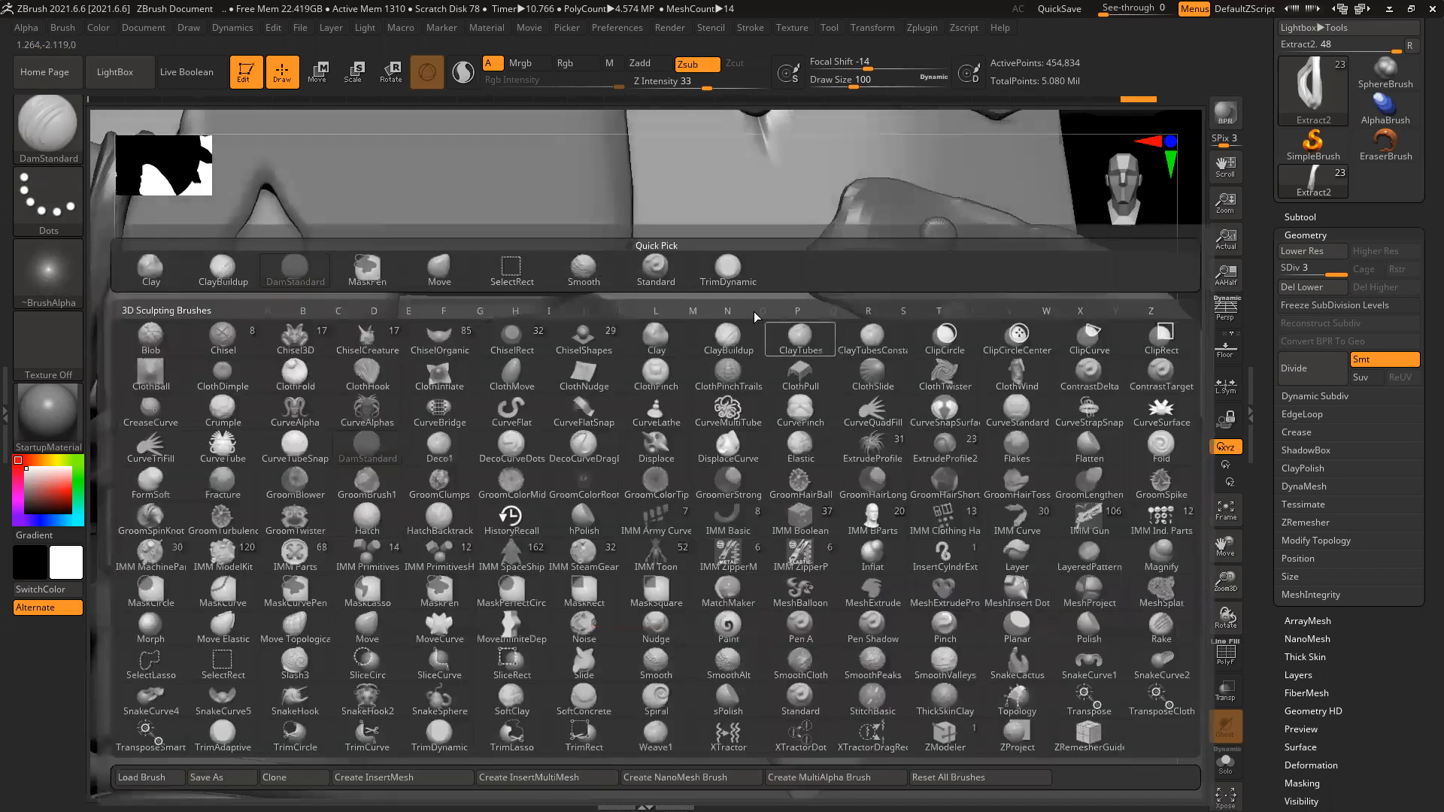
click(730, 271)
drag(526, 527, 419, 419)
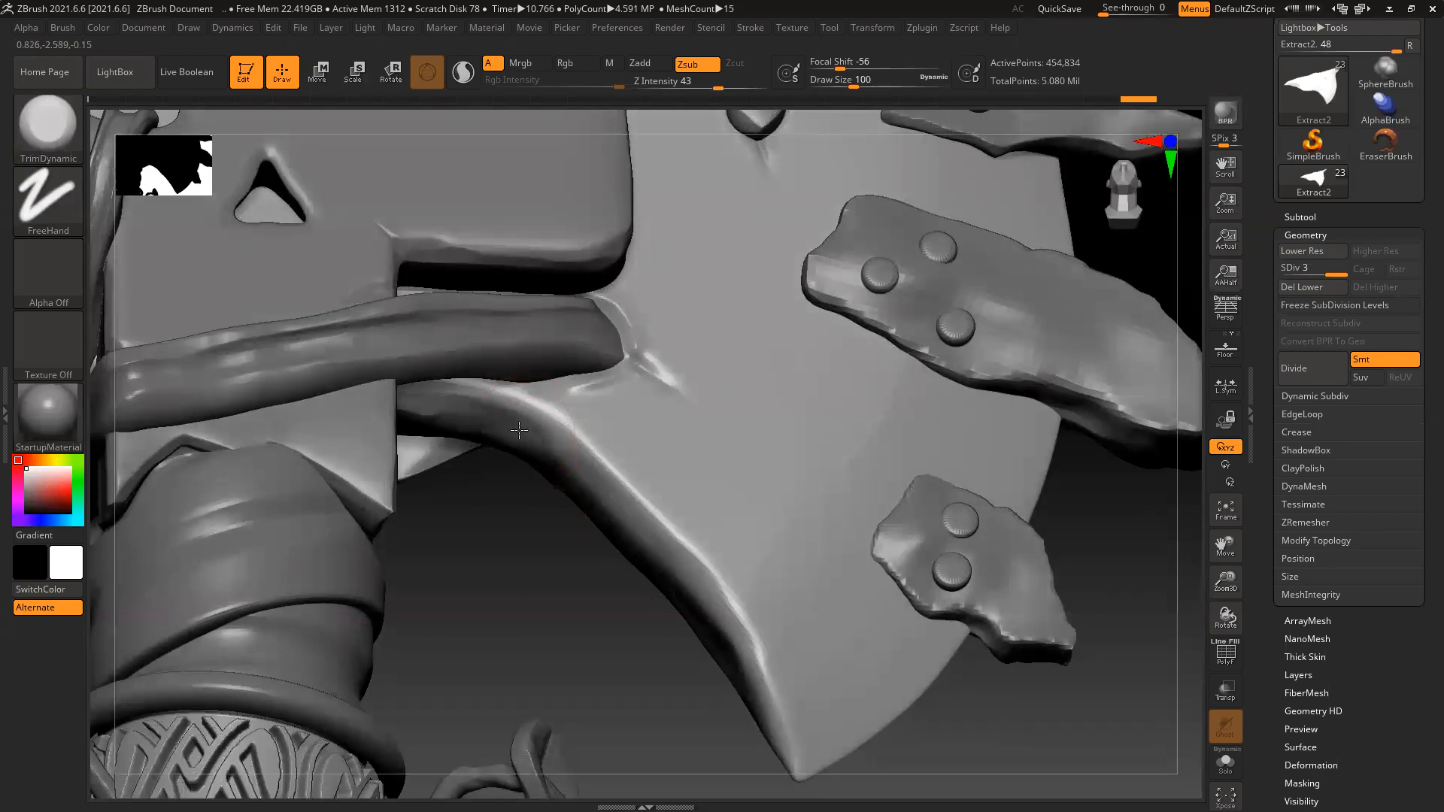
mouse_move(528, 442)
mouse_down()
mouse_move(594, 479)
mouse_move(522, 419)
mouse_move(553, 440)
mouse_move(444, 401)
mouse_move(499, 427)
mouse_up()
mouse_move(560, 479)
mouse_down()
mouse_move(554, 458)
mouse_move(639, 512)
mouse_up()
mouse_move(589, 600)
mouse_down()
mouse_move(542, 525)
mouse_move(574, 568)
mouse_move(595, 430)
mouse_move(591, 456)
mouse_move(537, 382)
mouse_up()
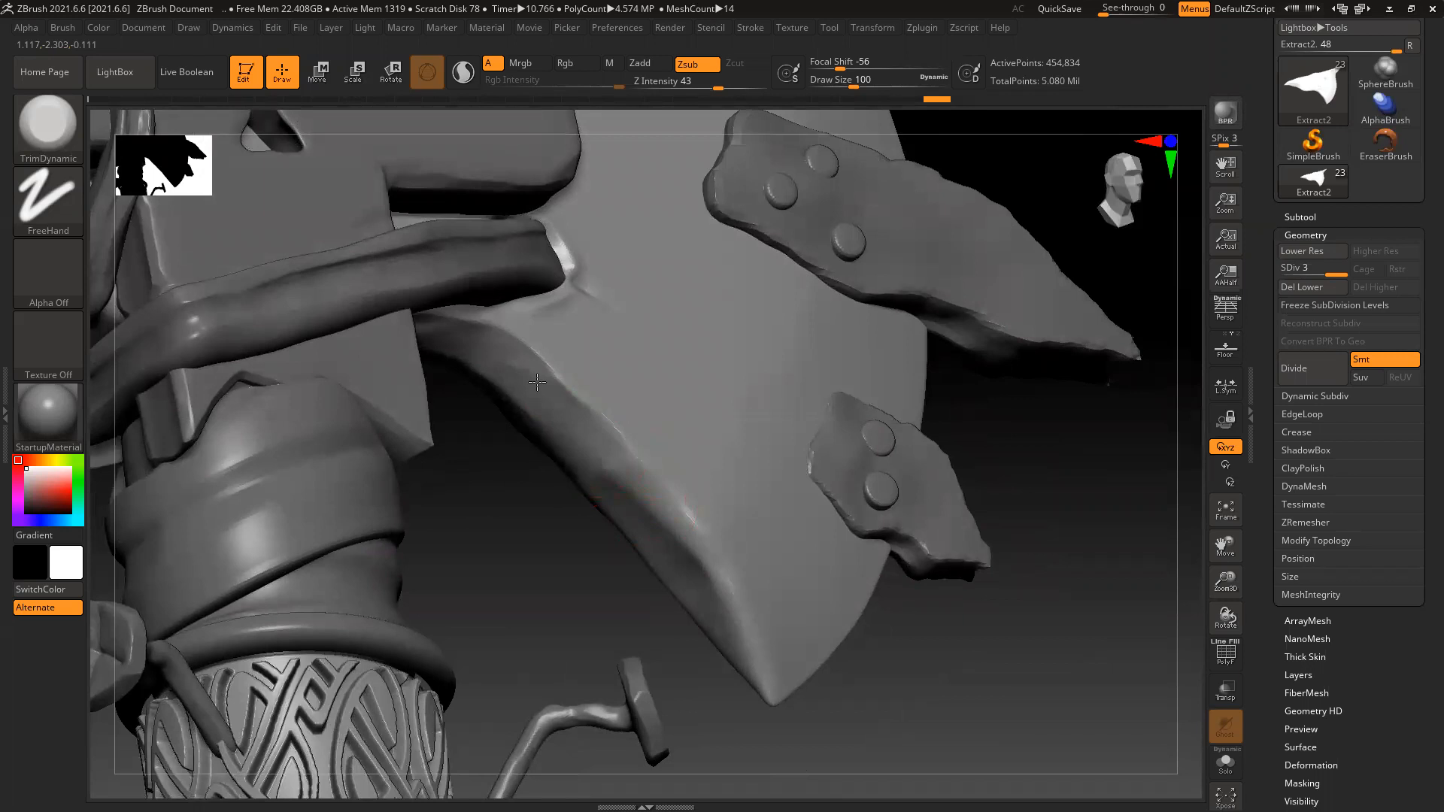
mouse_move(619, 461)
mouse_down()
mouse_move(666, 531)
mouse_move(545, 433)
mouse_move(684, 543)
mouse_up()
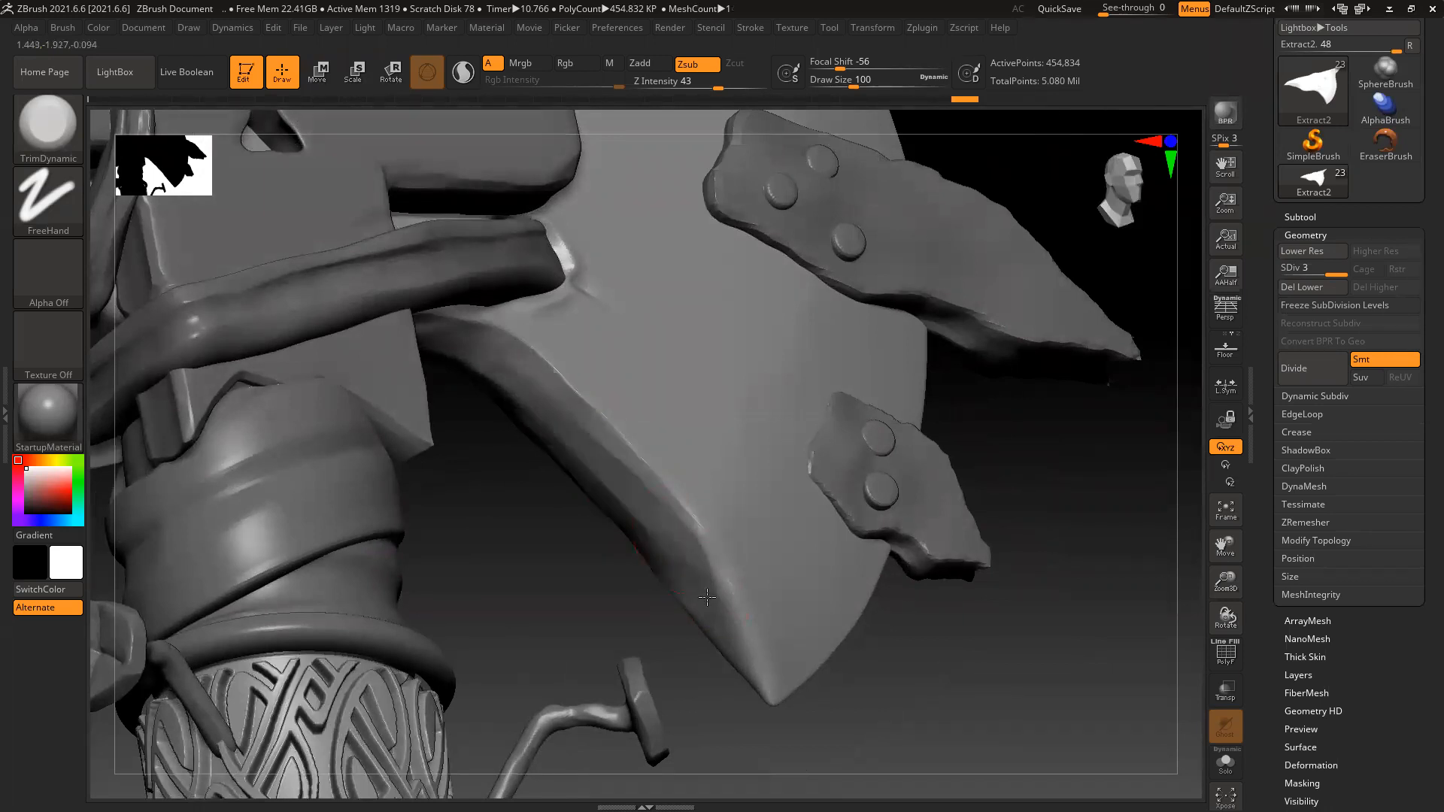
drag(733, 641, 737, 646)
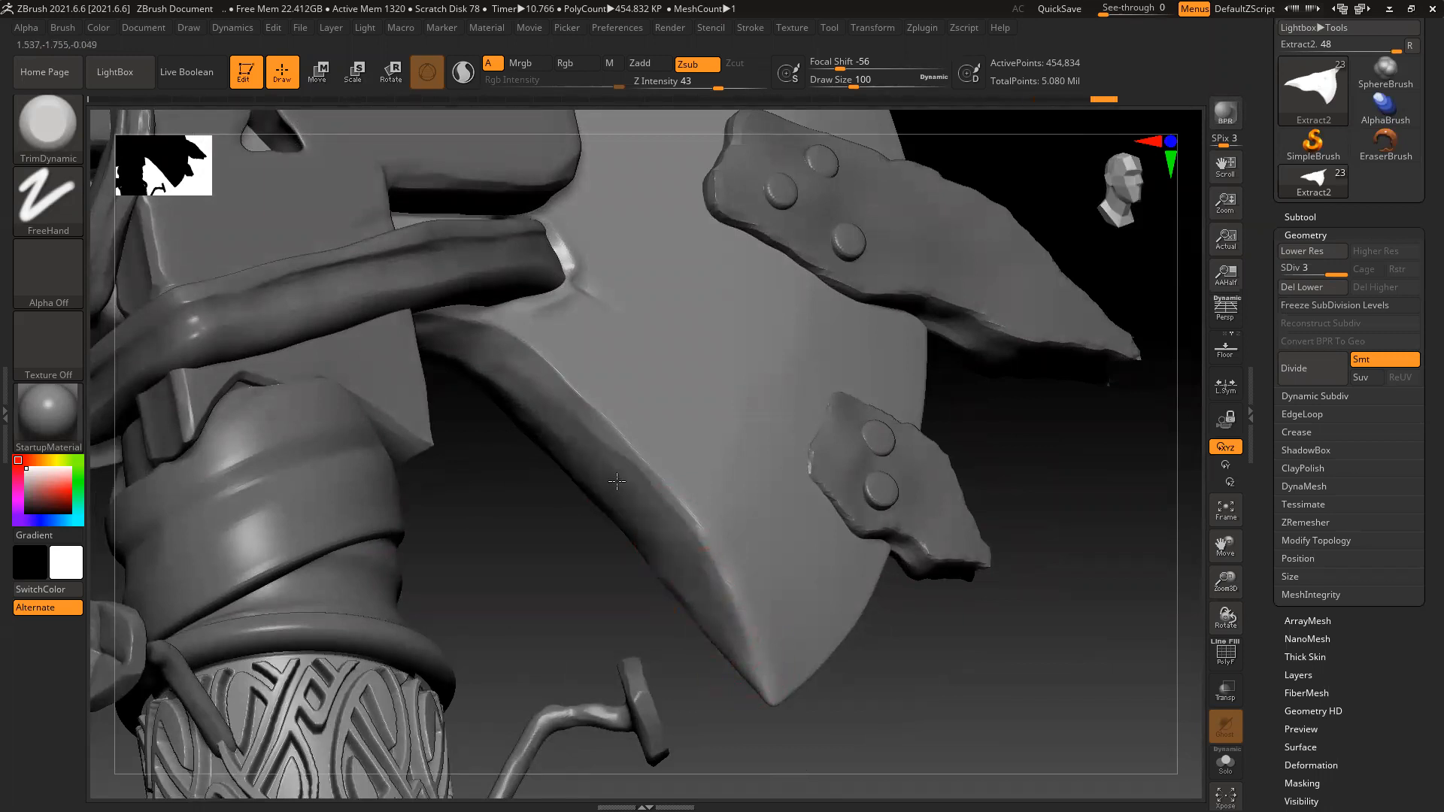
drag(516, 393, 532, 404)
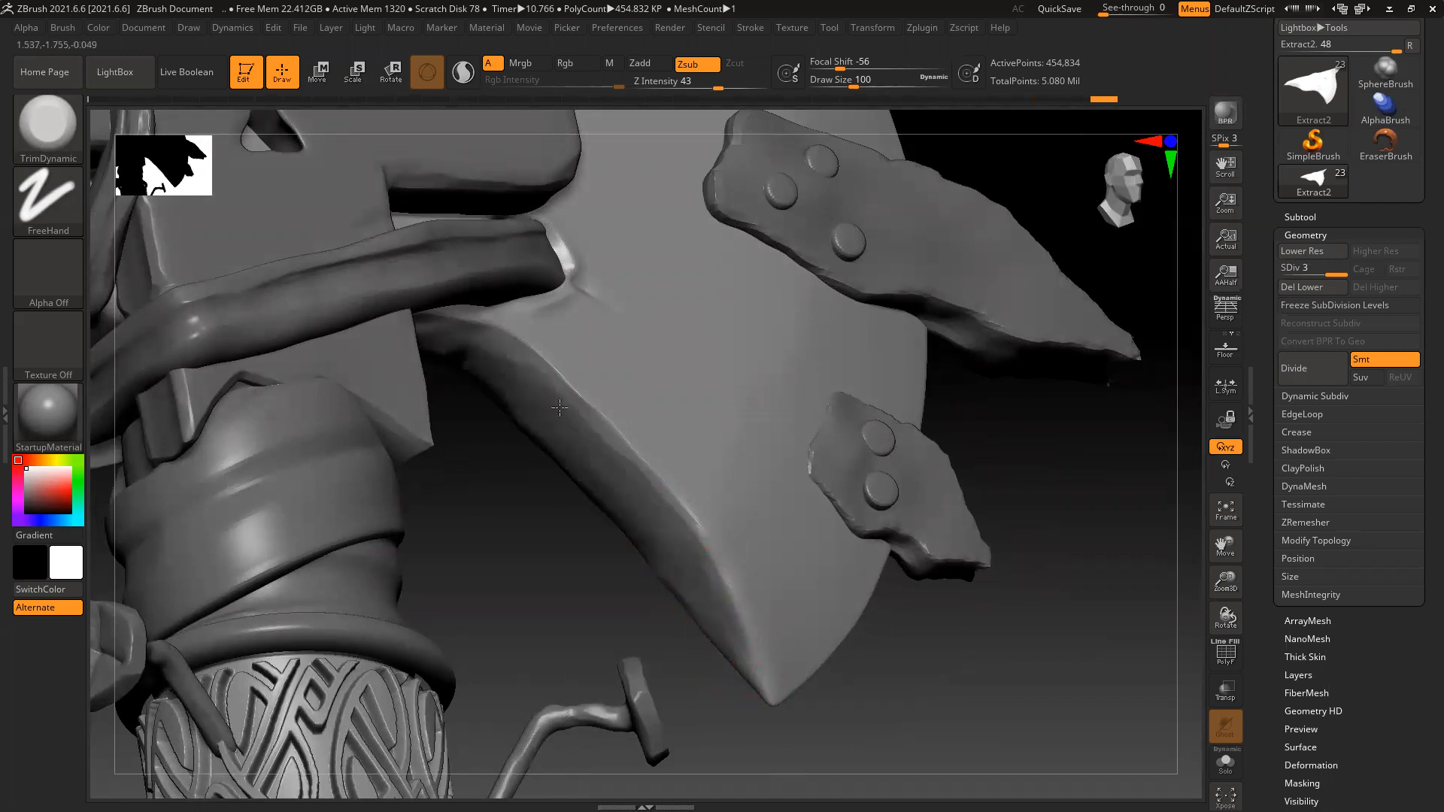
drag(613, 516, 484, 377)
Trim the front rim of the blade's lower curve and flatten the face beside it
alt+drag(550, 561, 365, 538)
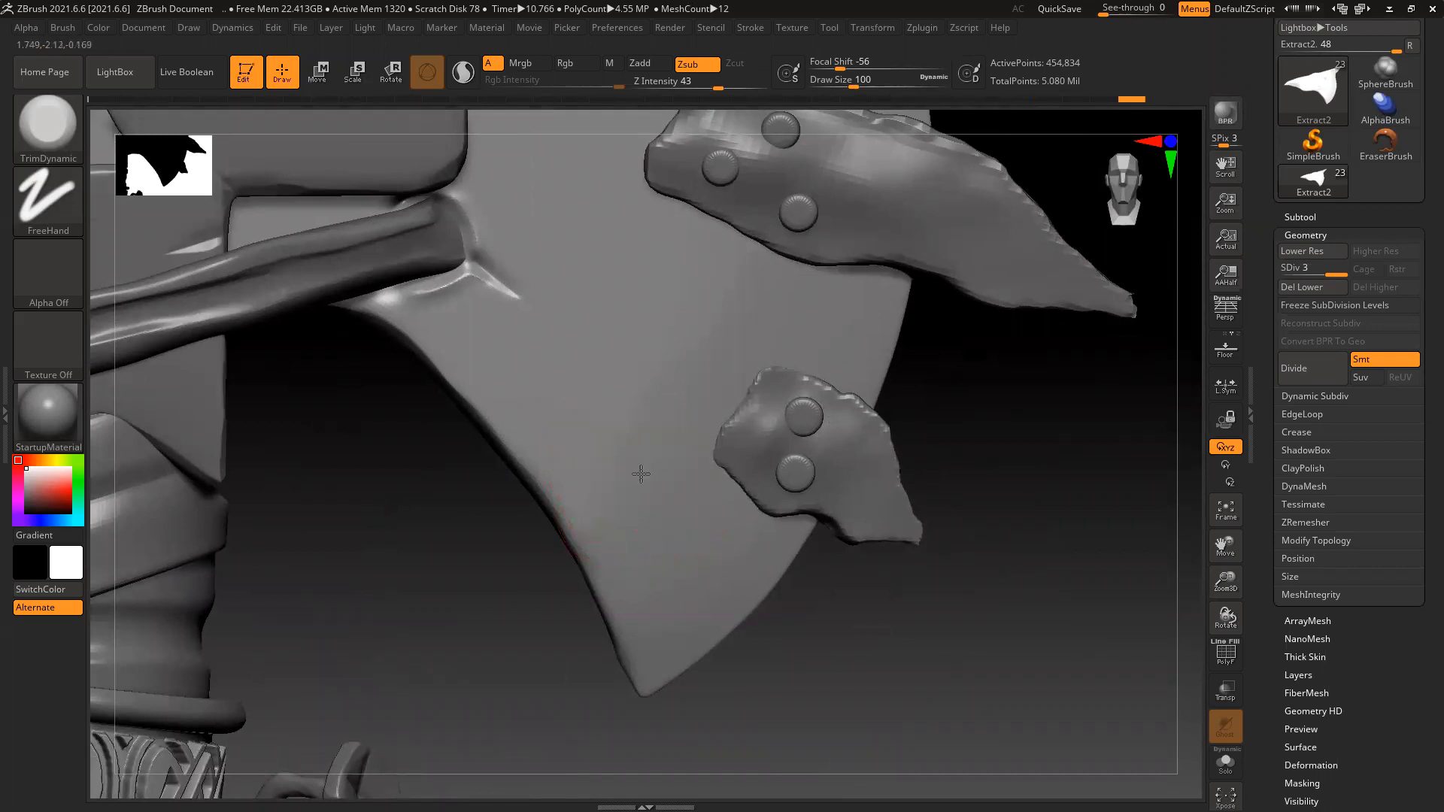
drag(467, 596, 654, 509)
drag(638, 585, 646, 575)
drag(646, 522, 628, 511)
mouse_move(445, 522)
mouse_down()
mouse_move(474, 606)
mouse_move(497, 604)
mouse_up()
drag(647, 458, 602, 464)
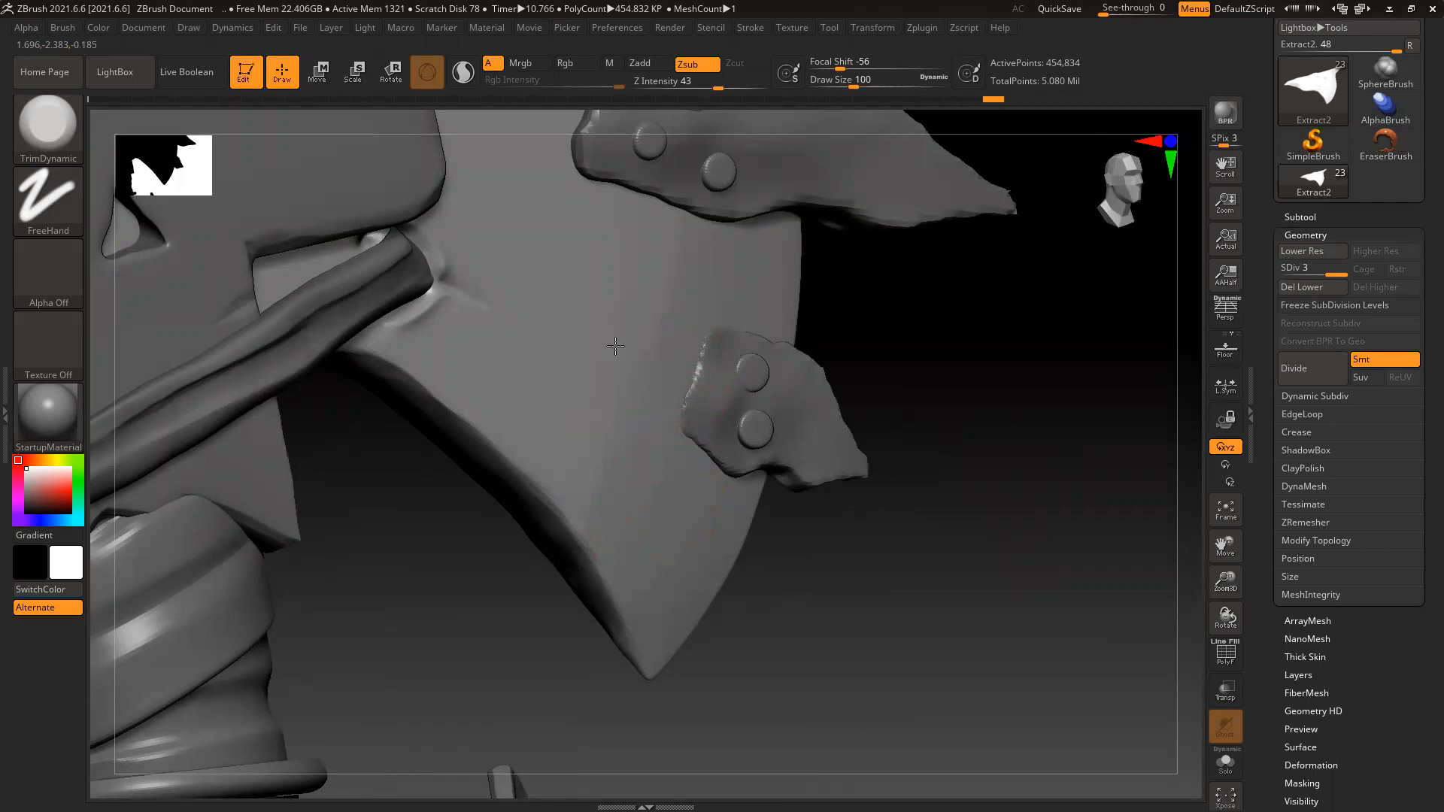
drag(1048, 371, 983, 394)
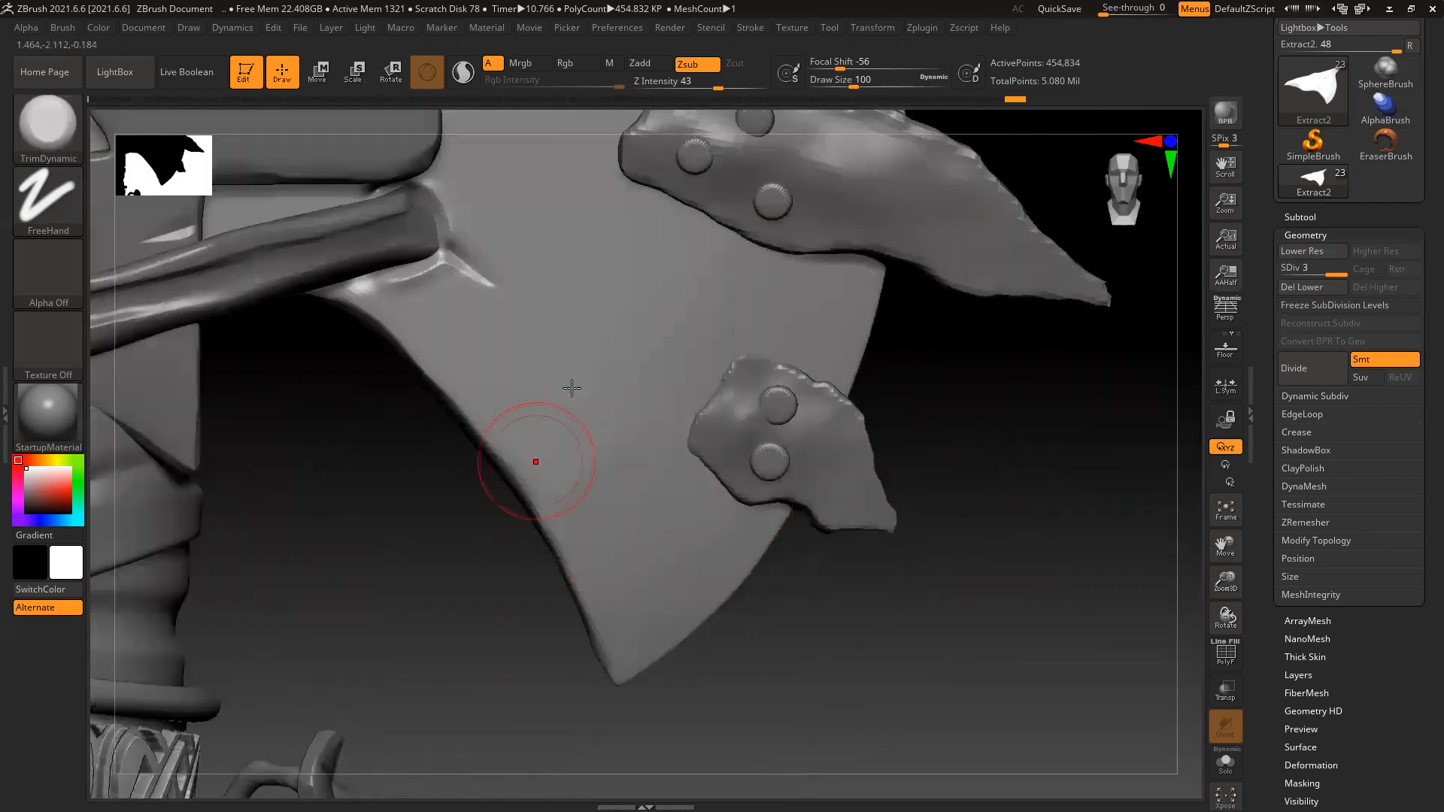
drag(632, 323, 620, 339)
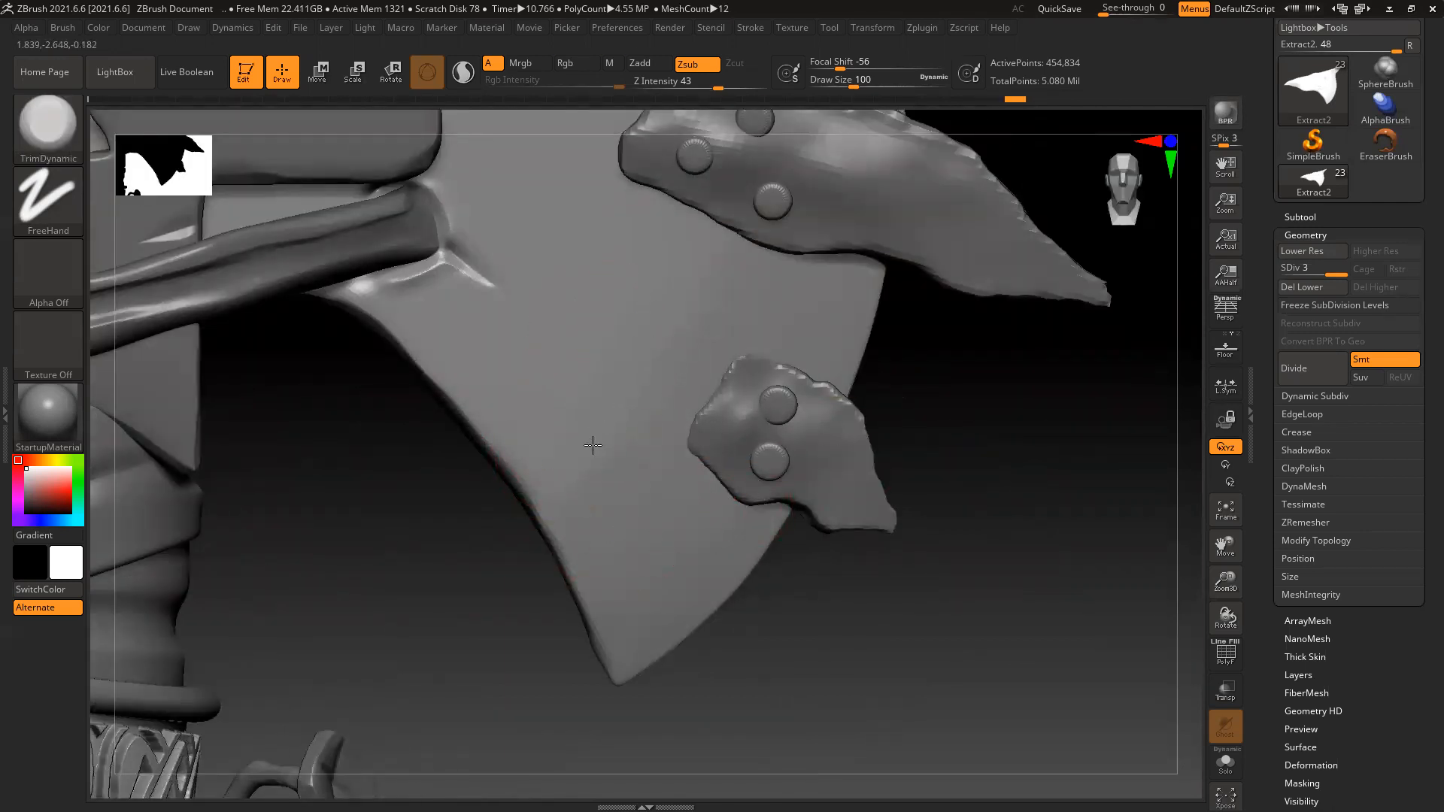
drag(556, 366, 584, 331)
Soften the raised creases on the blade just below and beside the long strap's end
mouse_move(459, 303)
mouse_down()
mouse_move(438, 292)
mouse_move(471, 271)
mouse_up()
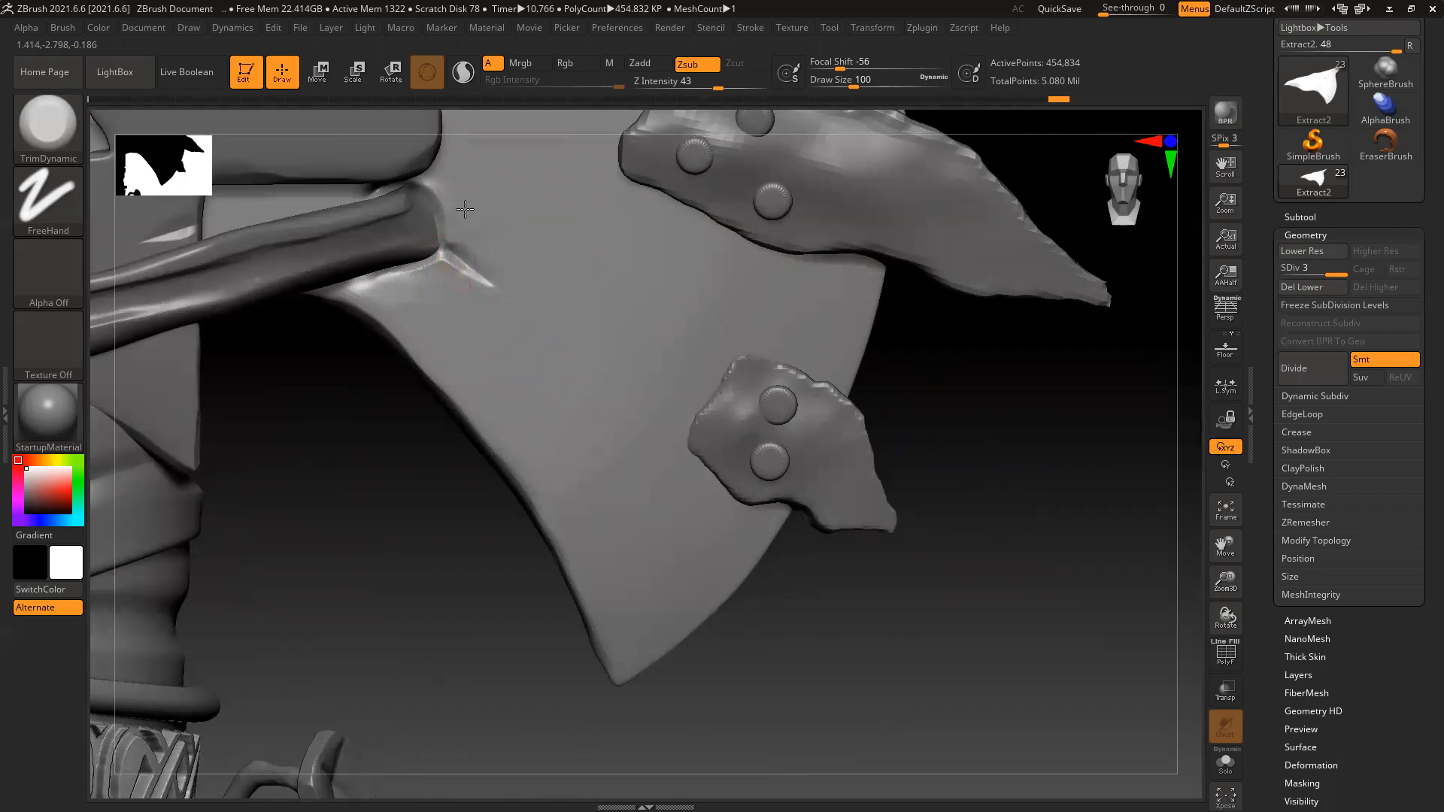
drag(487, 256, 389, 286)
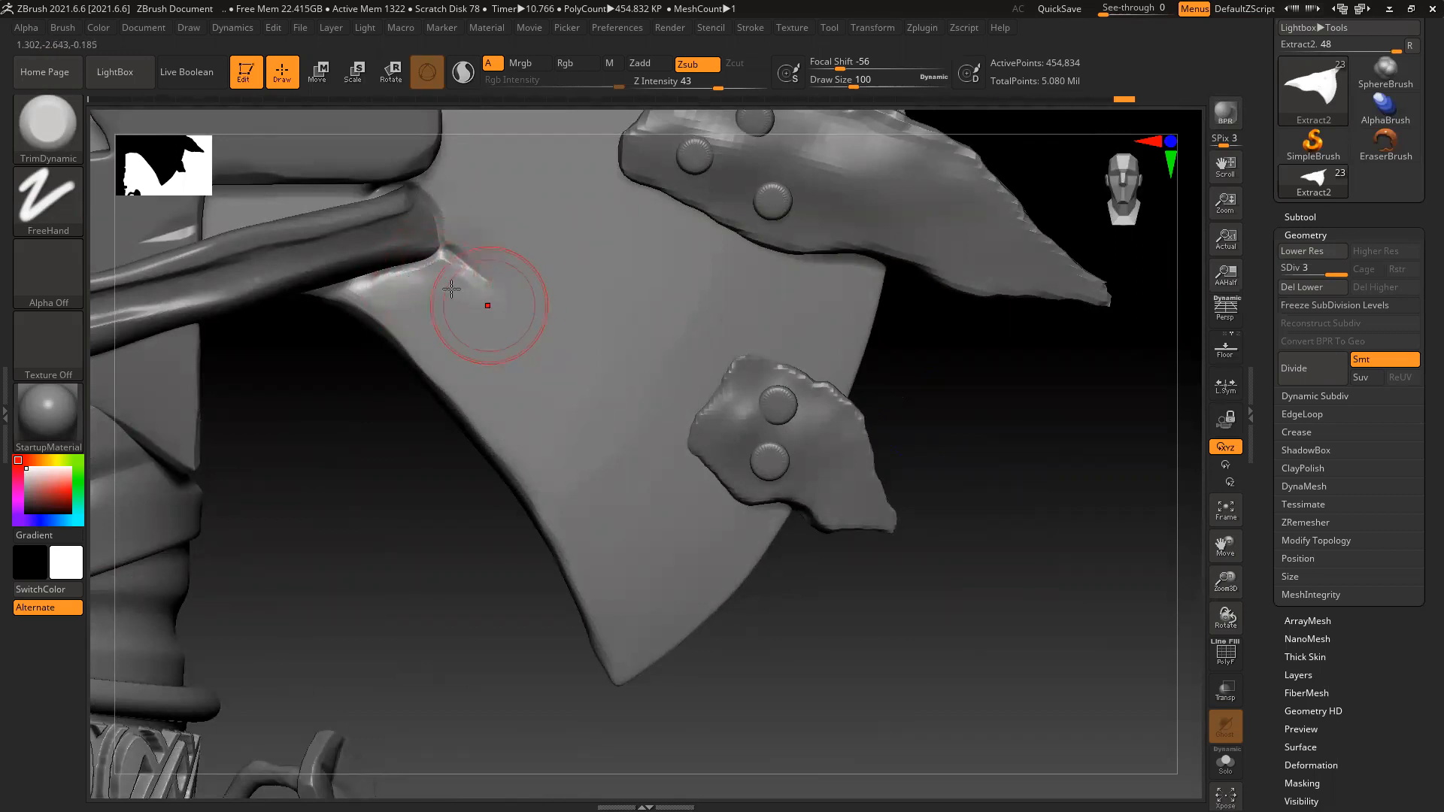
alt+drag(332, 390, 341, 399)
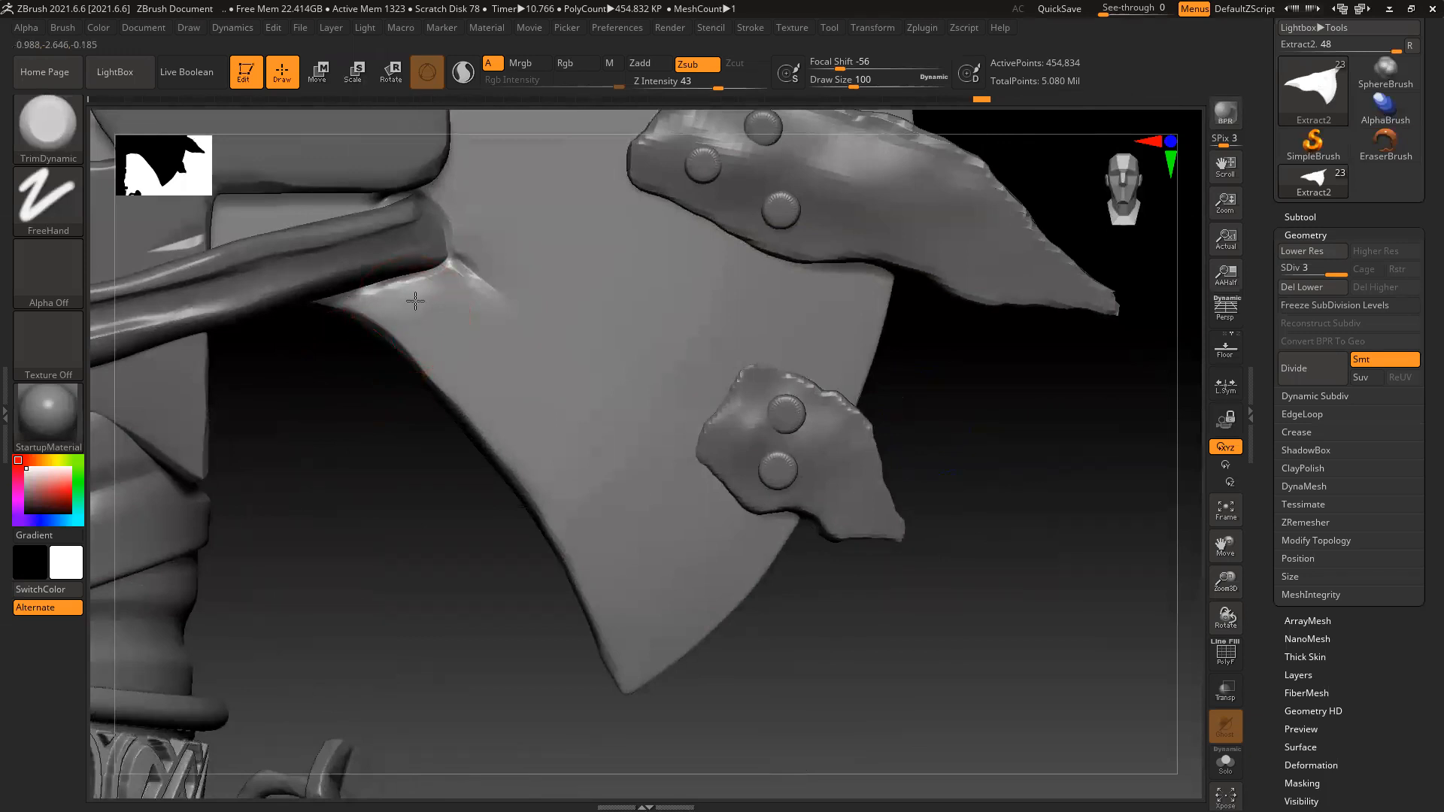
drag(448, 321, 446, 337)
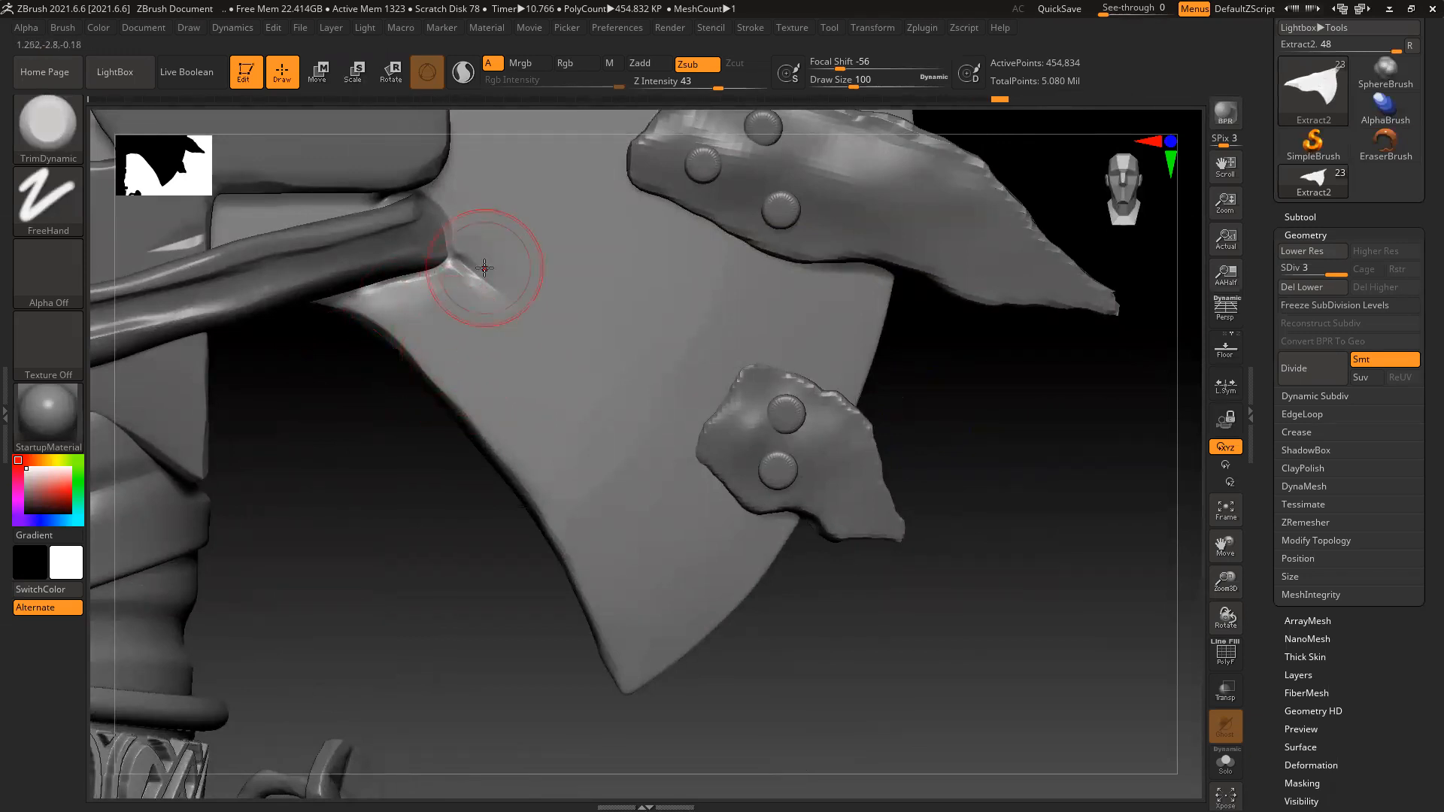
Select the embossed handle ring and rotate it around the handle, finishing with its rims selected in Draw mode
ctrl+right_drag(928, 517, 700, 481)
alt+right_drag(817, 533, 991, 535)
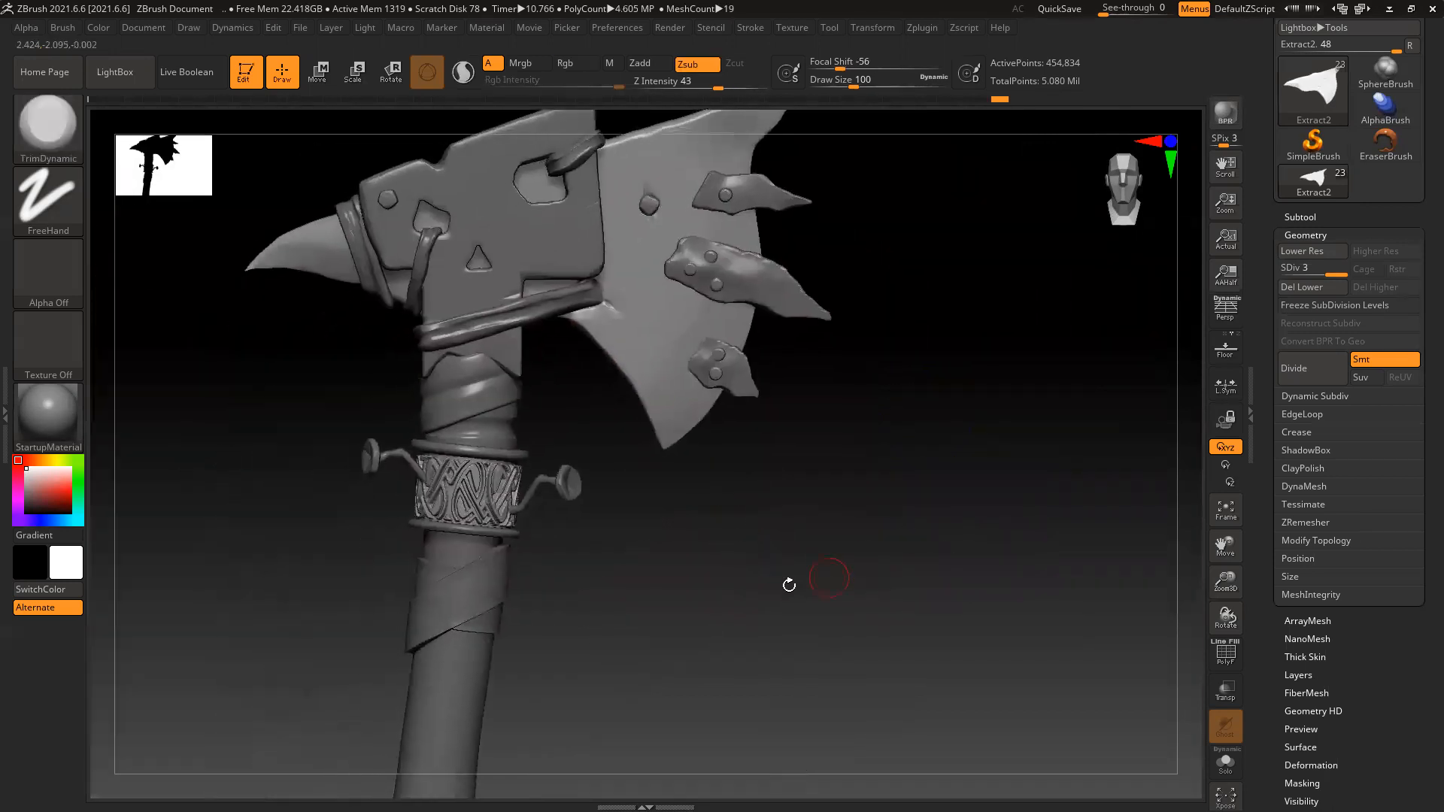
alt+right_drag(789, 585, 824, 519)
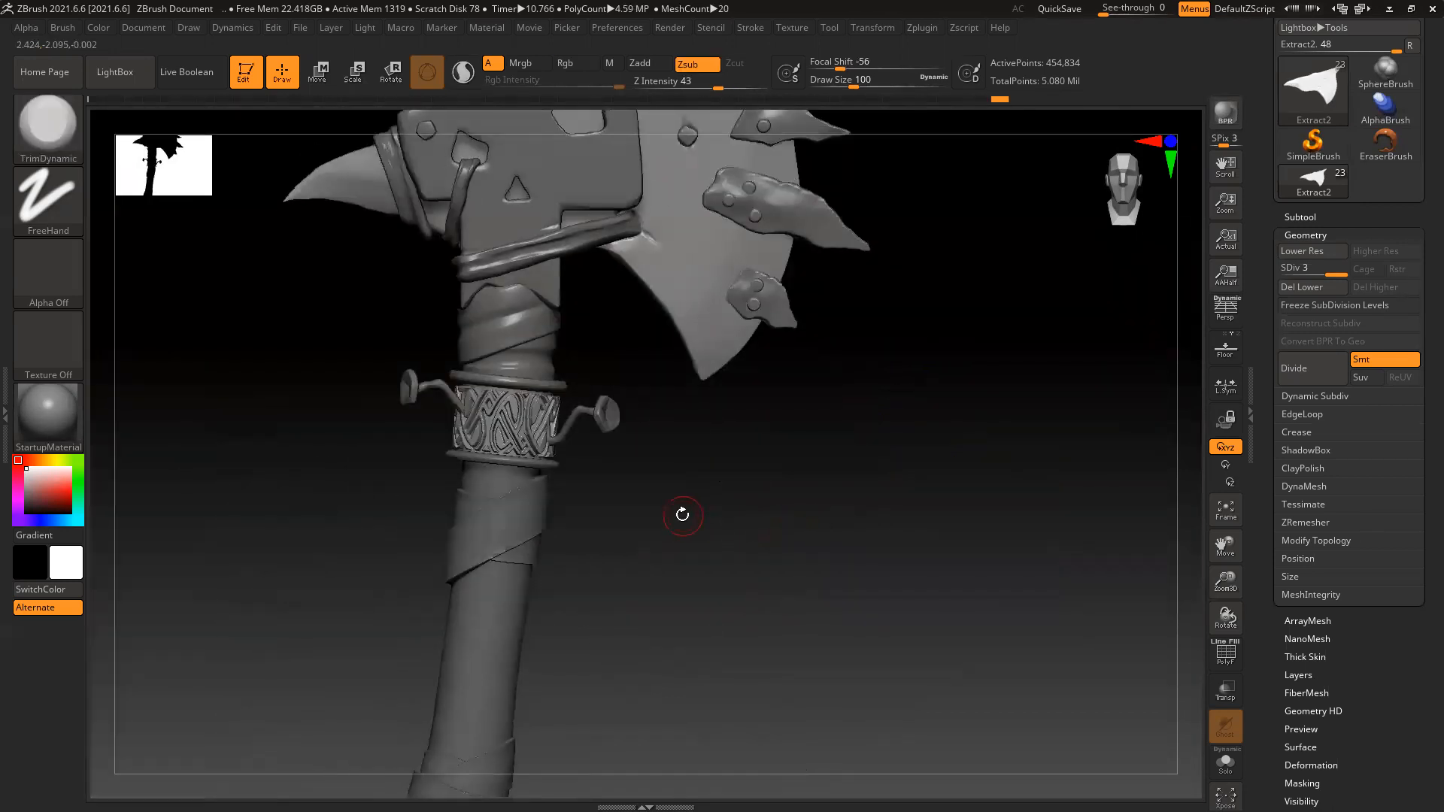
alt+click(570, 456)
ctrl+right_drag(603, 480, 739, 571)
key(r)
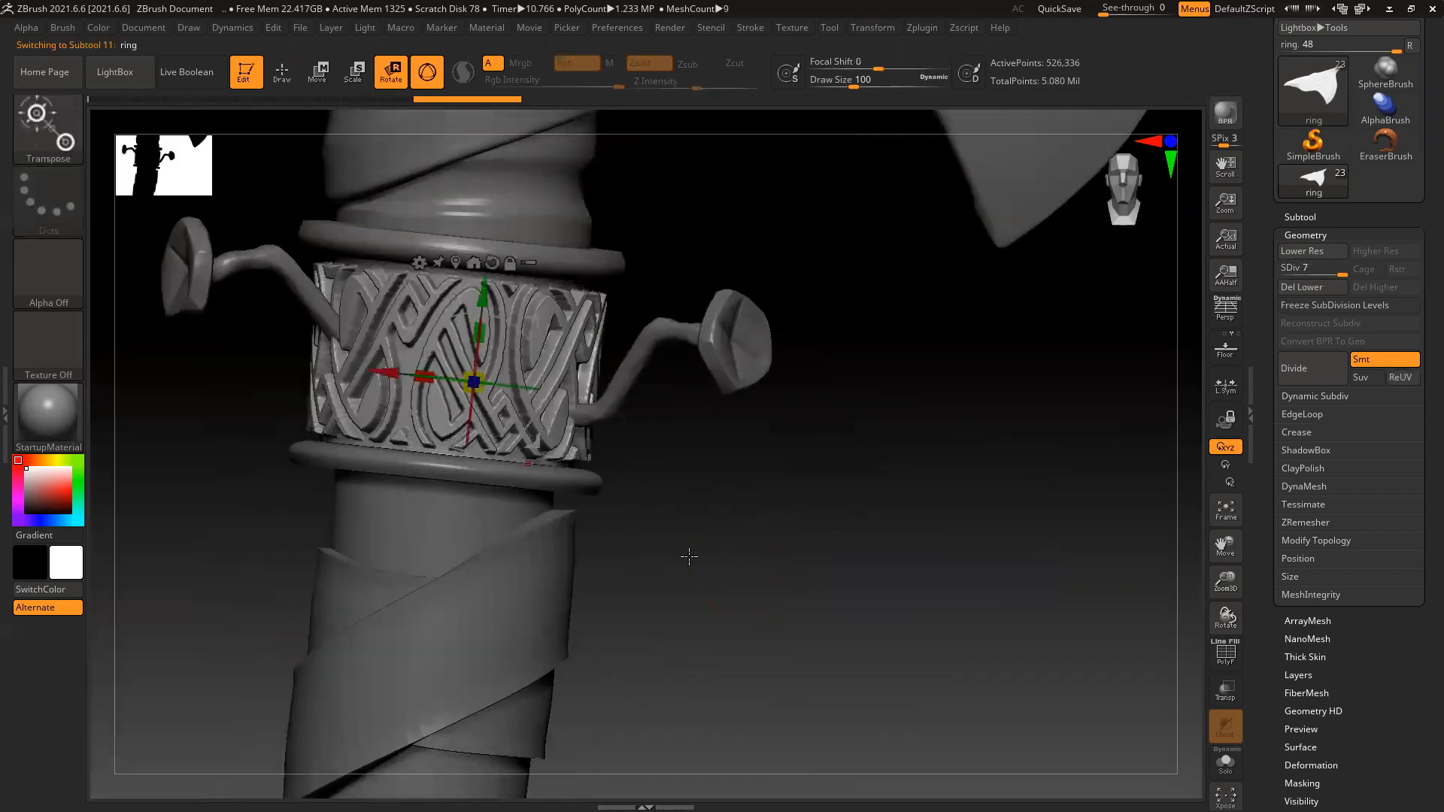
drag(485, 334, 489, 364)
alt+click(512, 341)
ctrl+right_drag(861, 519, 563, 460)
right_drag(662, 544, 688, 559)
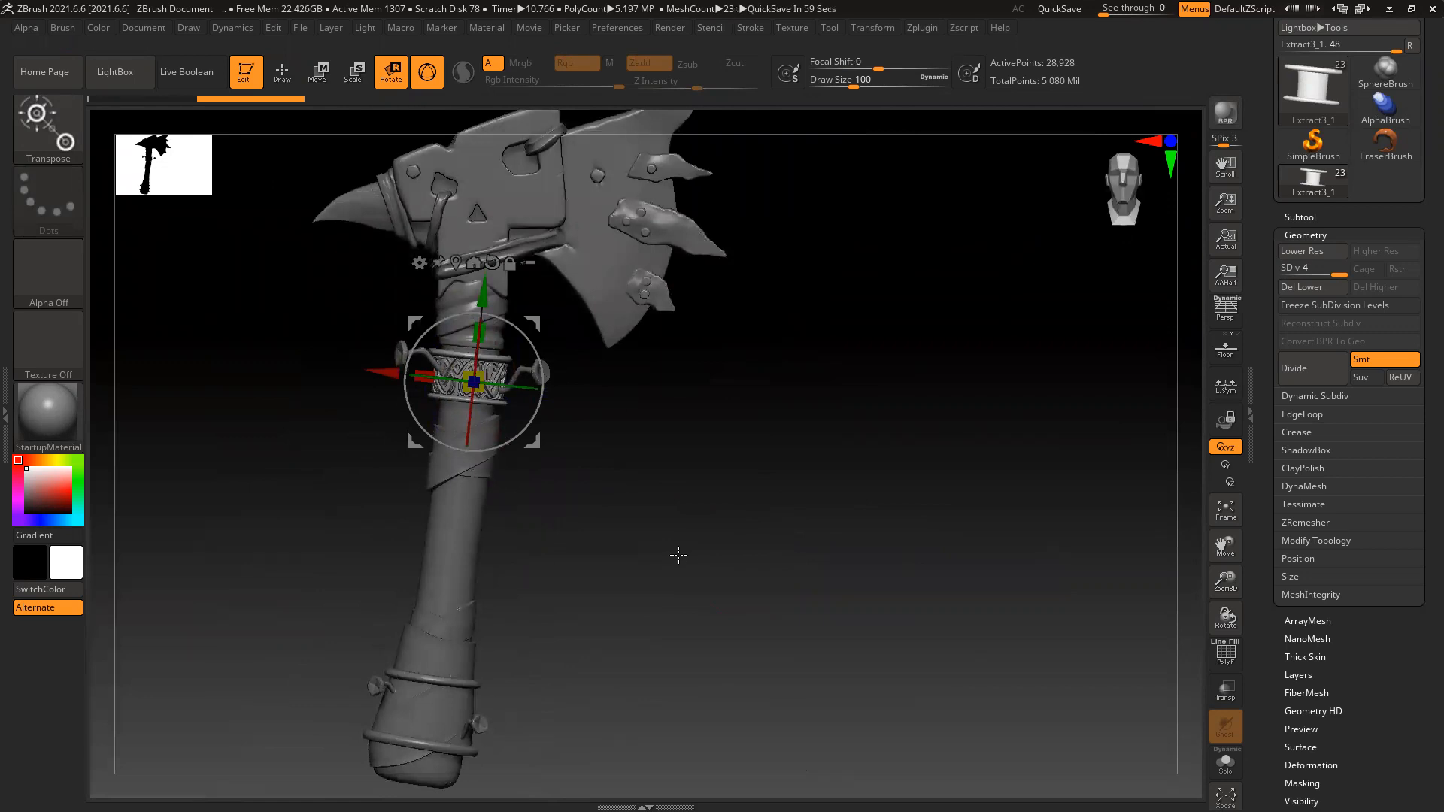
key(q)
Carve a lengthwise crease around the diagonal wrap just below the embossed ring with the DamStandard brush
alt+right_drag(594, 502, 616, 494)
ctrl+right_drag(530, 410, 561, 523)
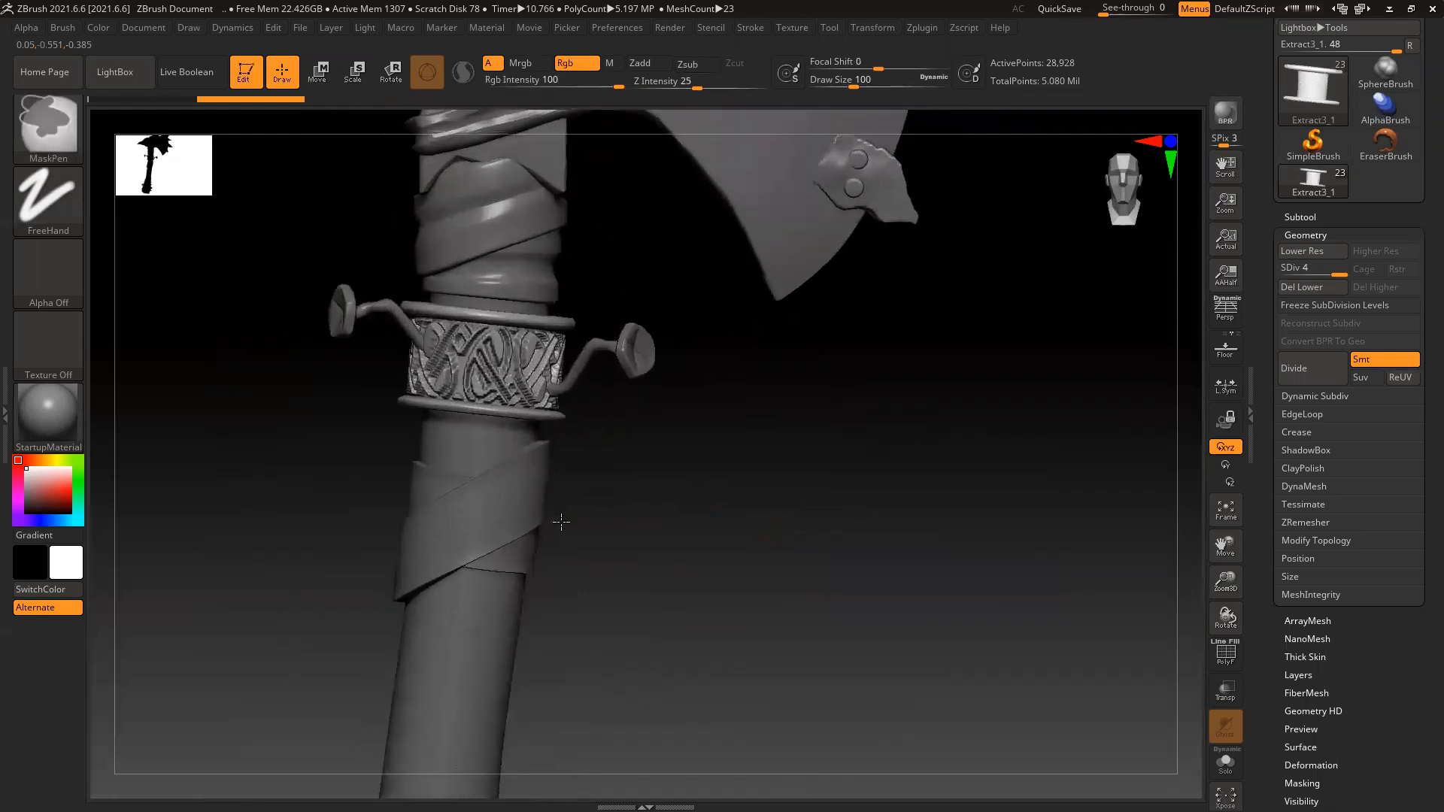
alt+click(459, 520)
alt+right_drag(668, 549, 748, 444)
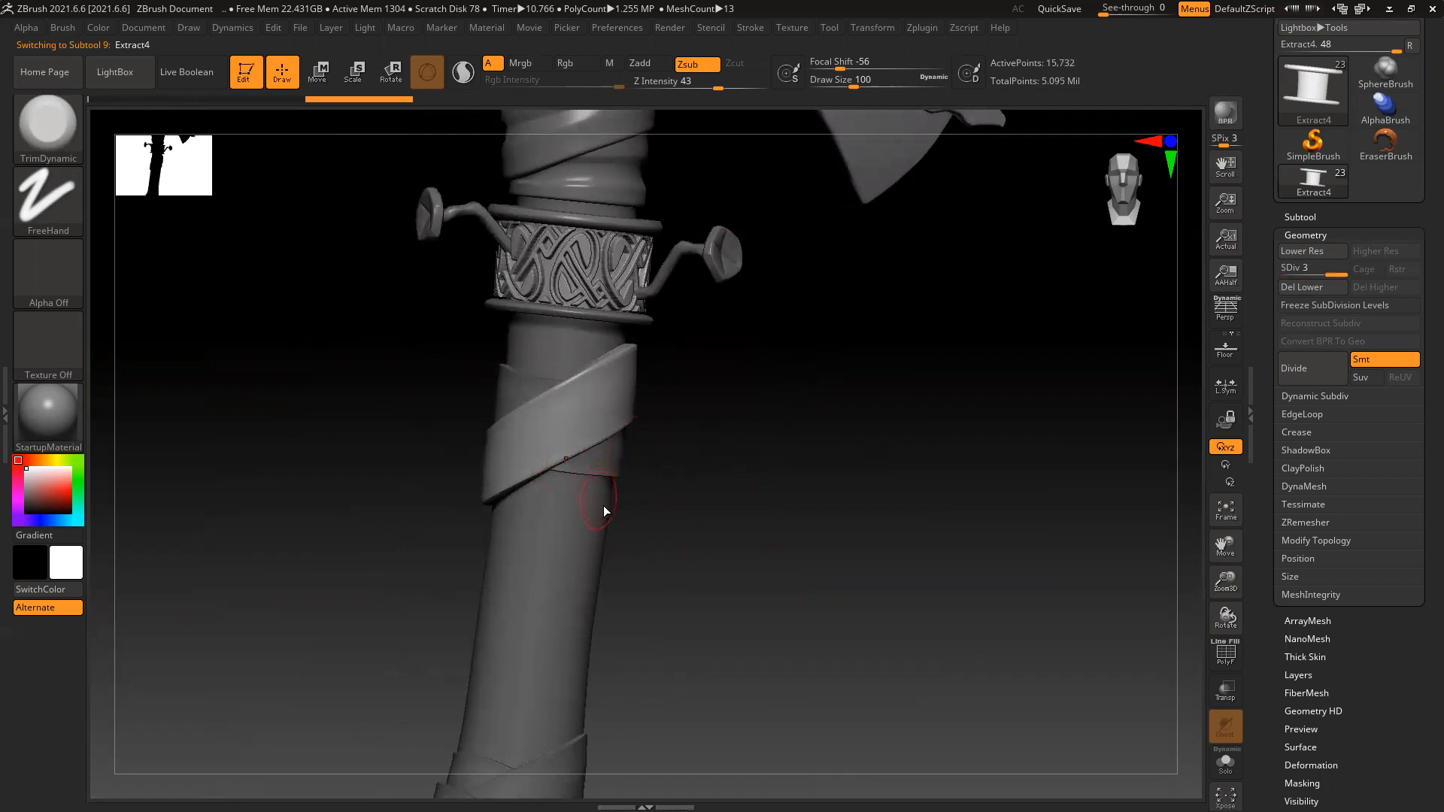
key(b)
key(d)
key(s)
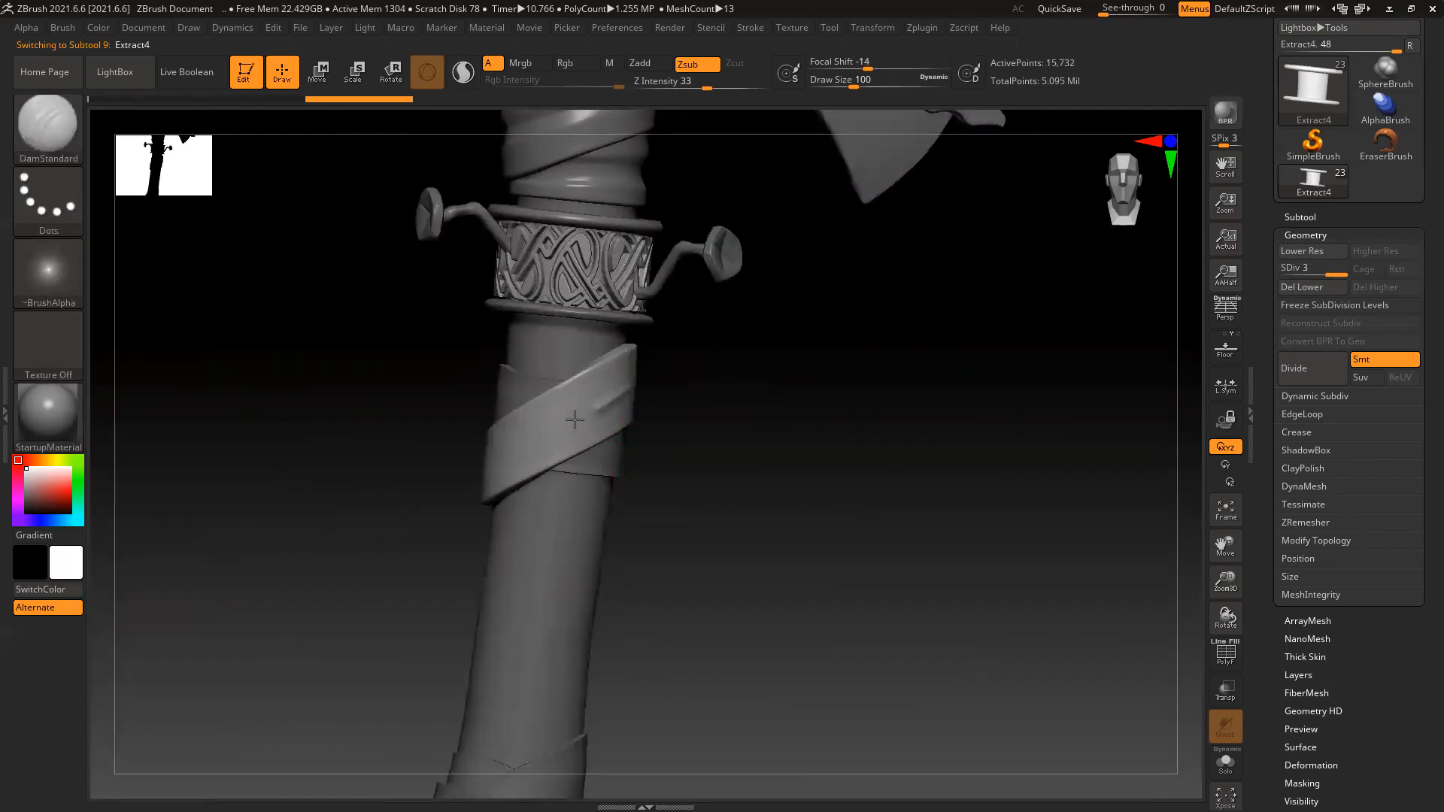
drag(583, 413, 480, 470)
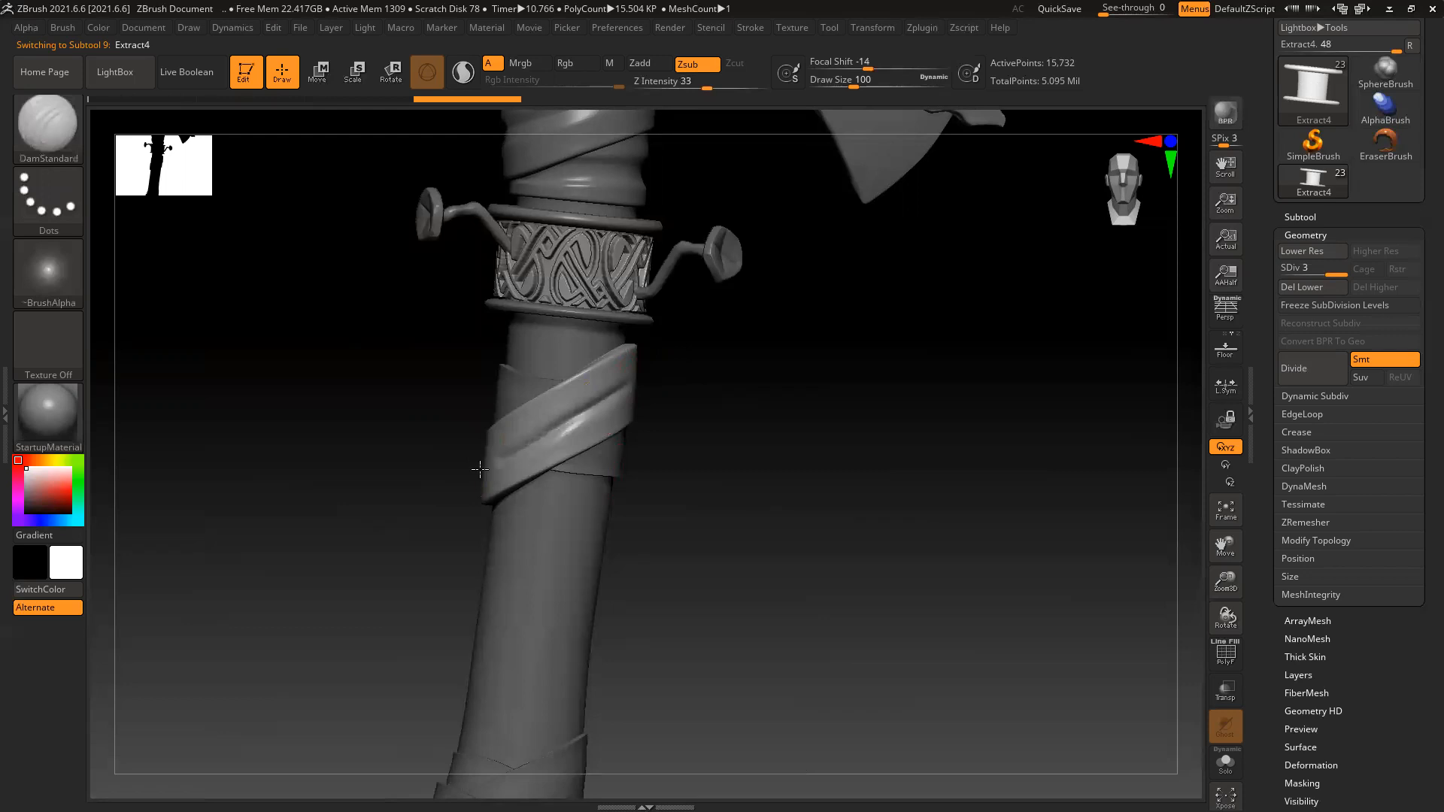
drag(375, 512, 526, 459)
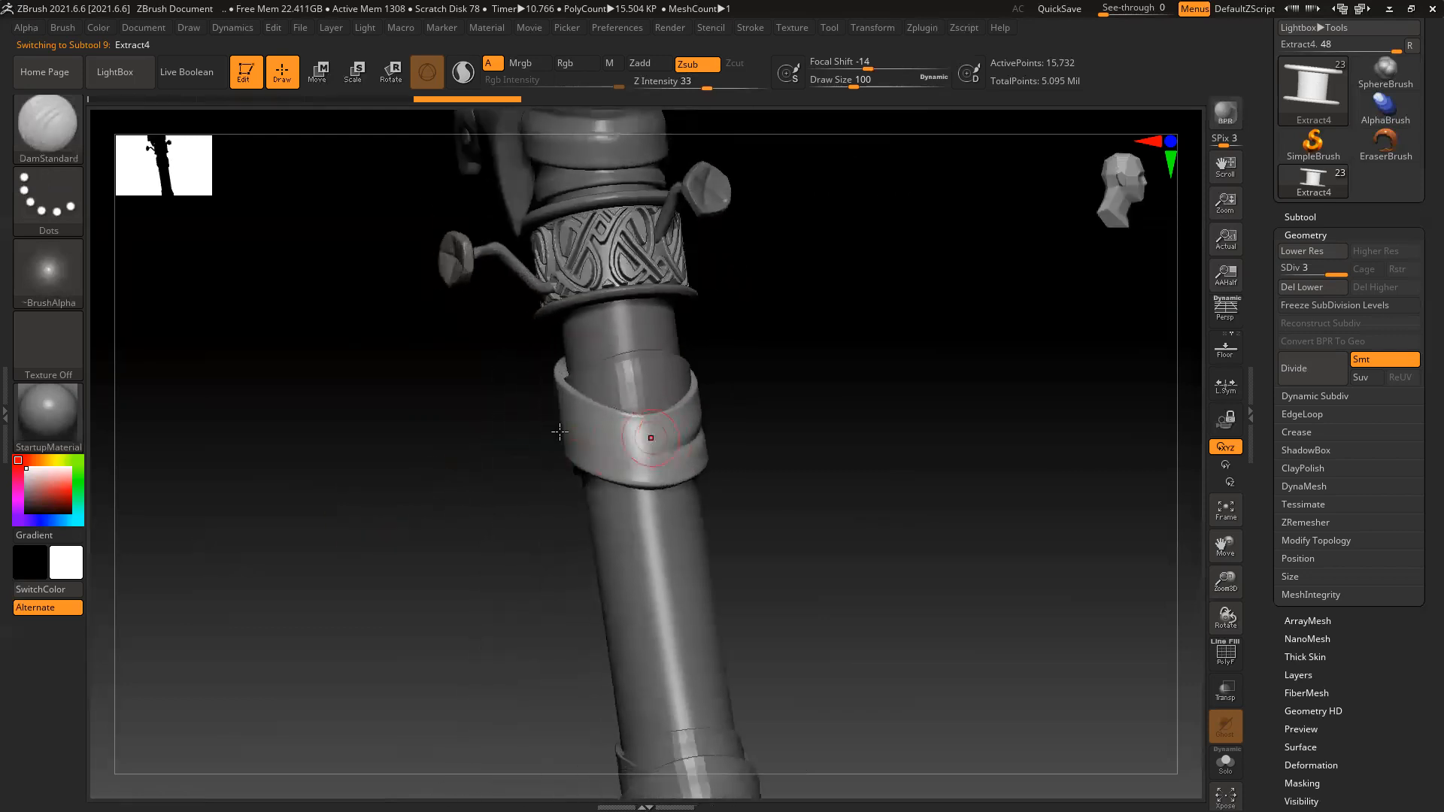
mouse_move(819, 413)
mouse_down()
mouse_move(864, 413)
mouse_move(532, 404)
mouse_move(554, 416)
mouse_move(752, 410)
mouse_move(462, 384)
mouse_up()
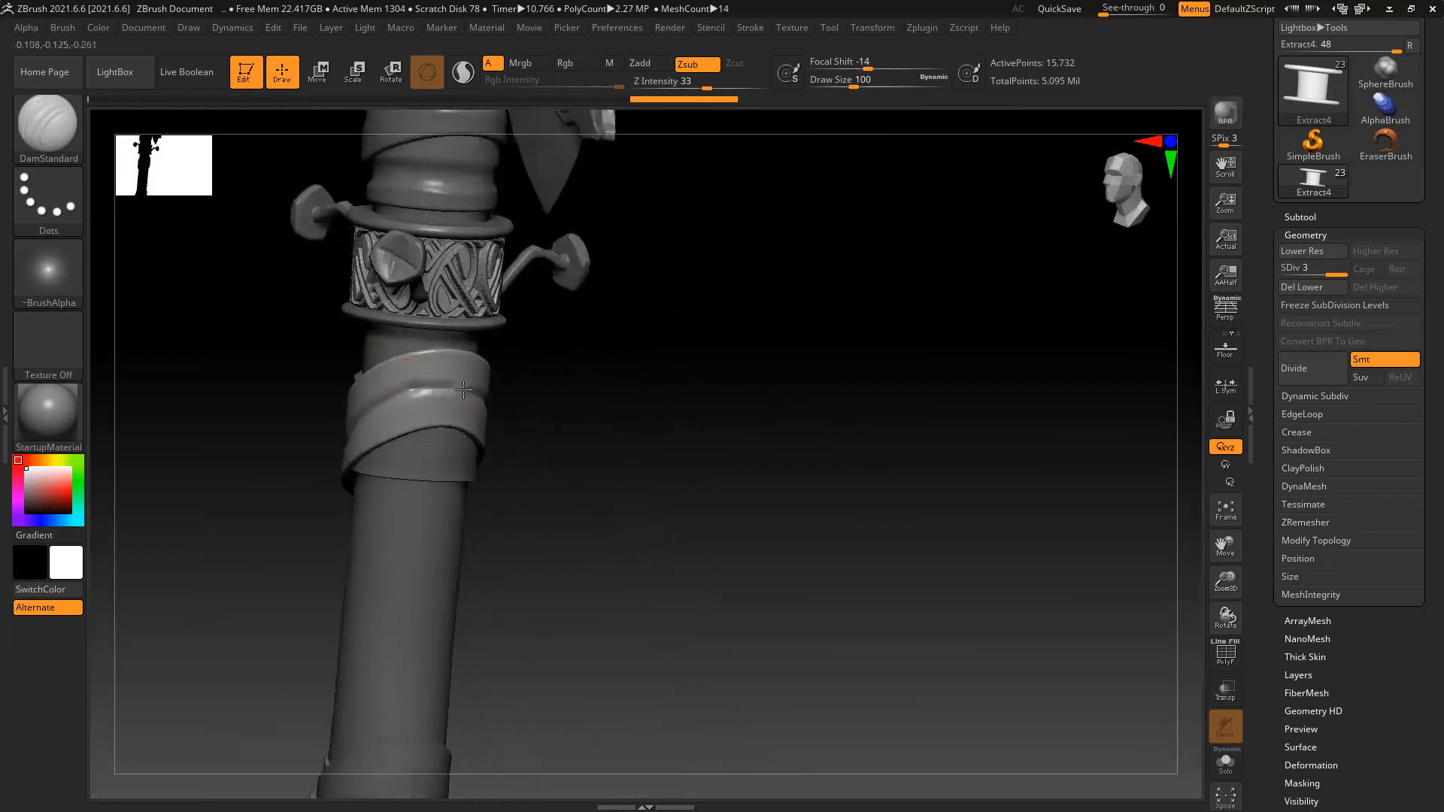
drag(613, 396, 618, 357)
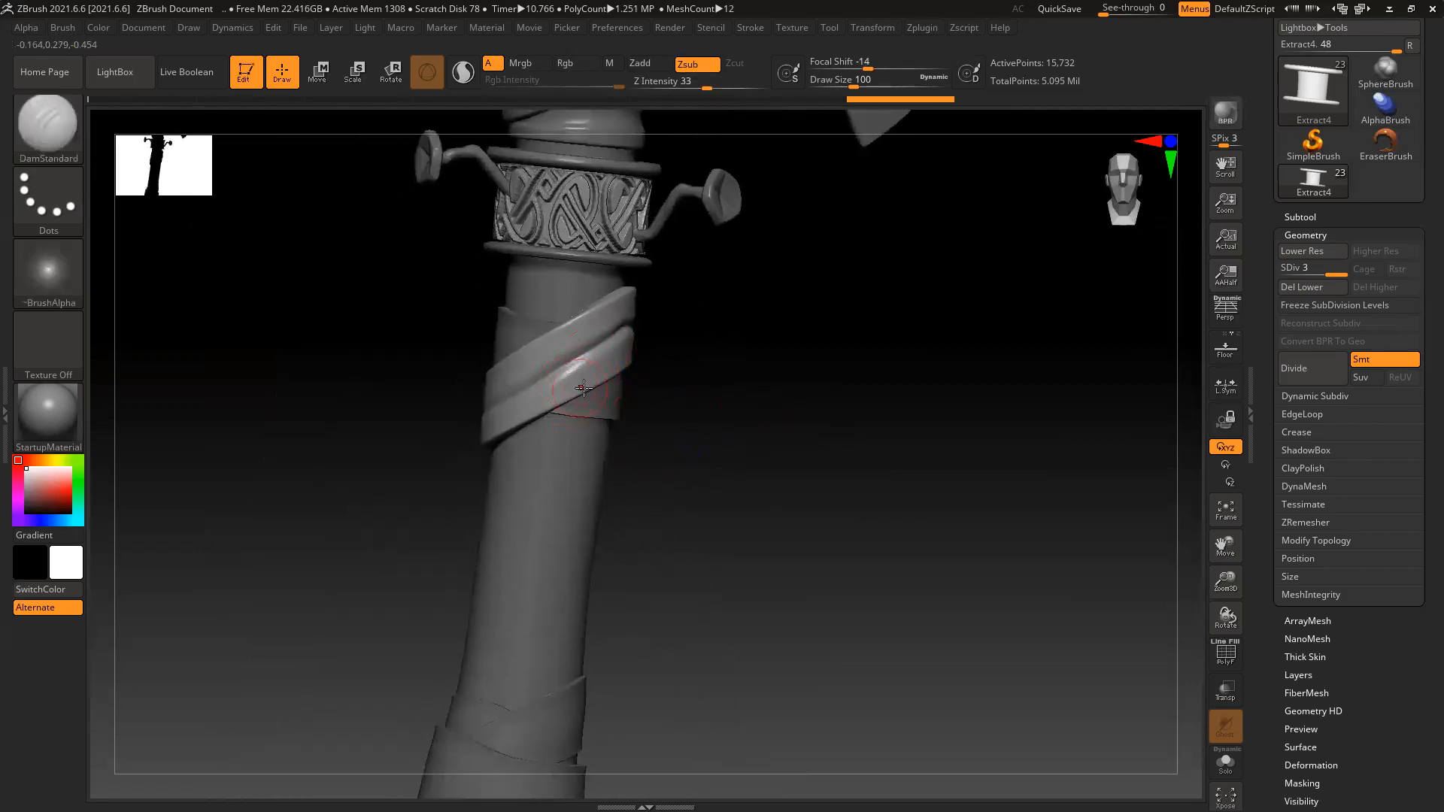
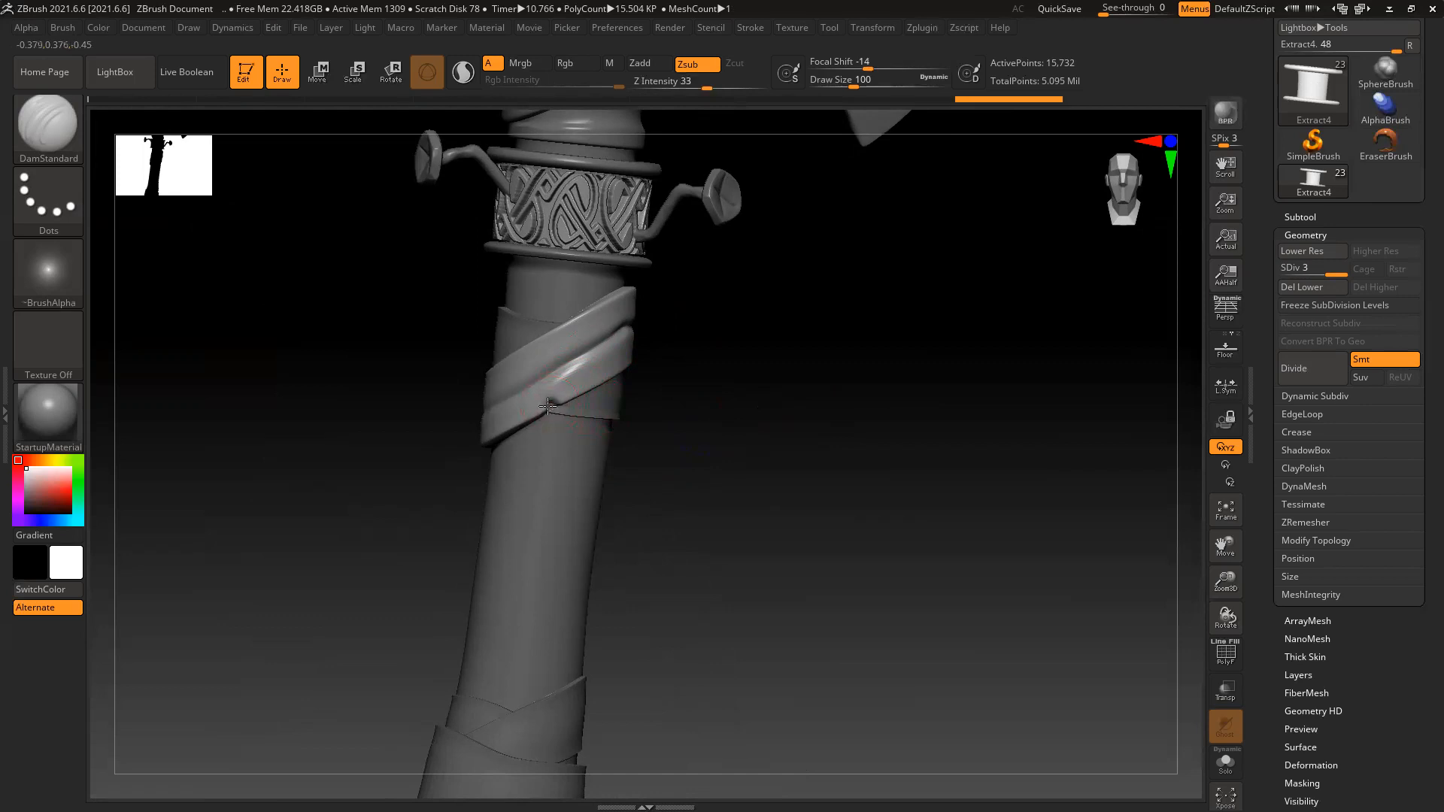
Subdivide the wrap crossing under the creased one up to SDiv 3 and isolate it
alt+click(613, 406)
key(ctrl)
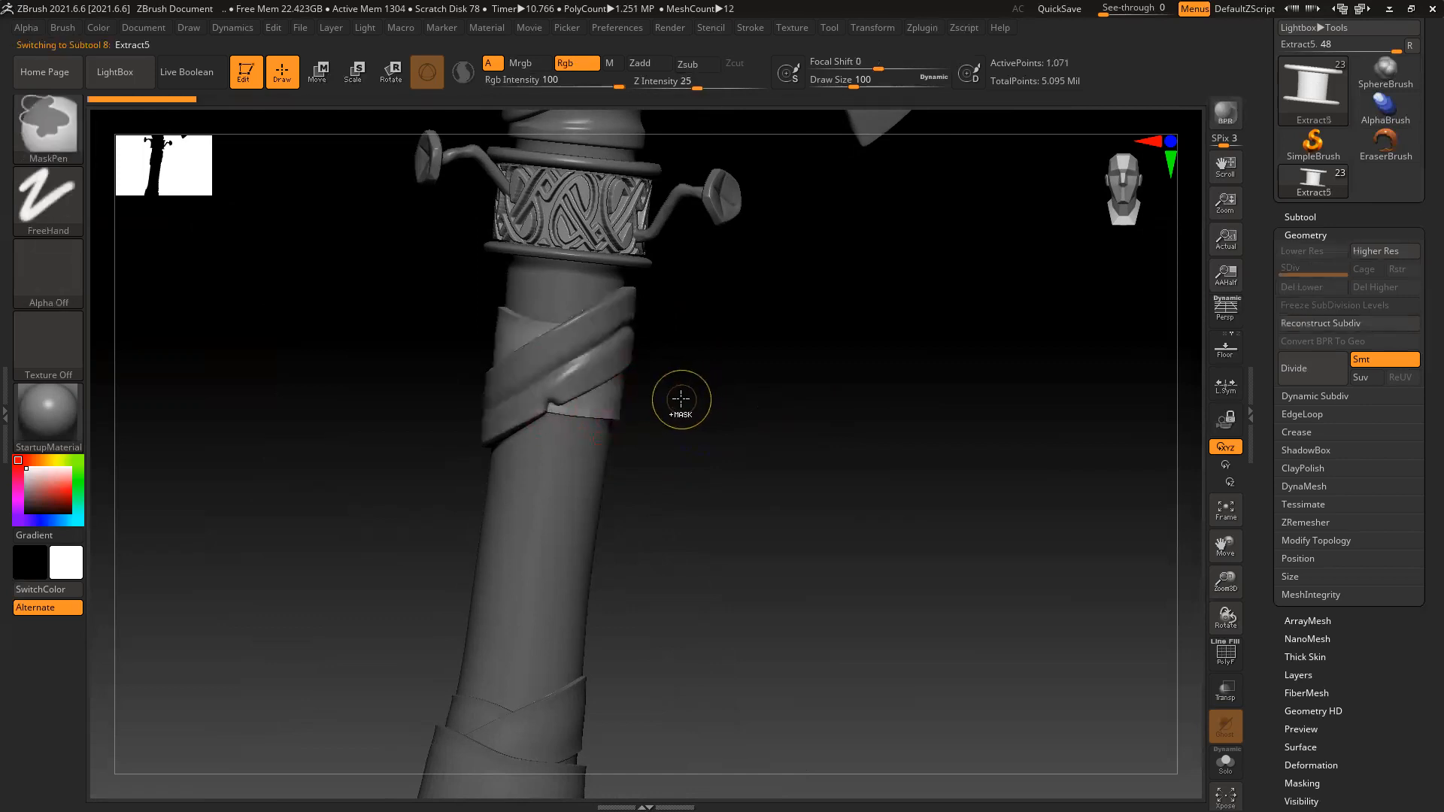
click(1226, 760)
Carve a lengthwise crease all around the isolated wrap and show the whole axe again
mouse_move(518, 358)
mouse_down()
mouse_move(673, 389)
mouse_move(622, 391)
mouse_up()
drag(436, 384, 553, 373)
mouse_move(655, 358)
mouse_down()
mouse_move(404, 374)
mouse_move(490, 353)
mouse_up()
drag(580, 339, 436, 354)
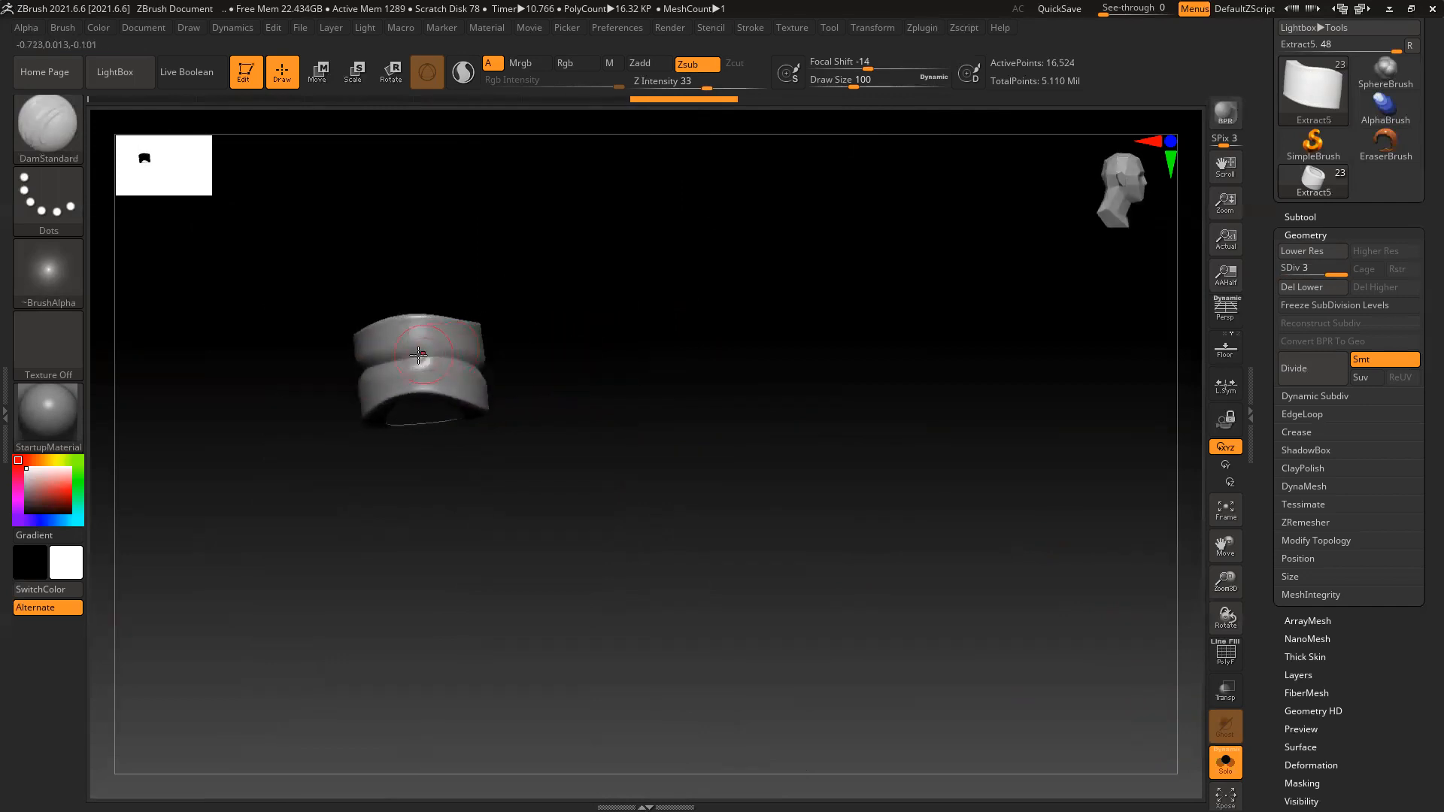
shift+drag(639, 384, 755, 391)
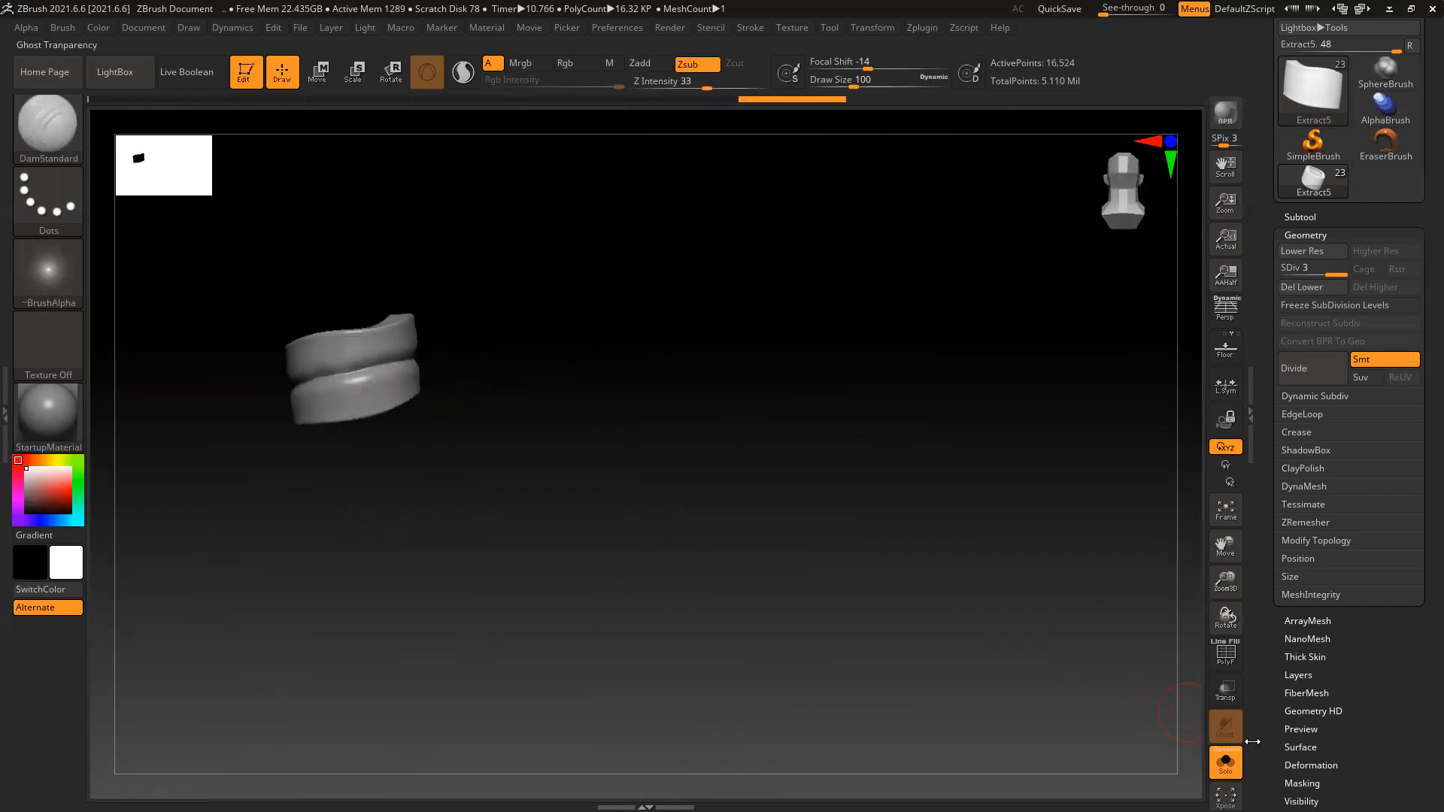
click(1227, 760)
Subdivide the three overlapping wraps above the lower handle's rings up to SDiv 3
alt+drag(670, 463, 825, 227)
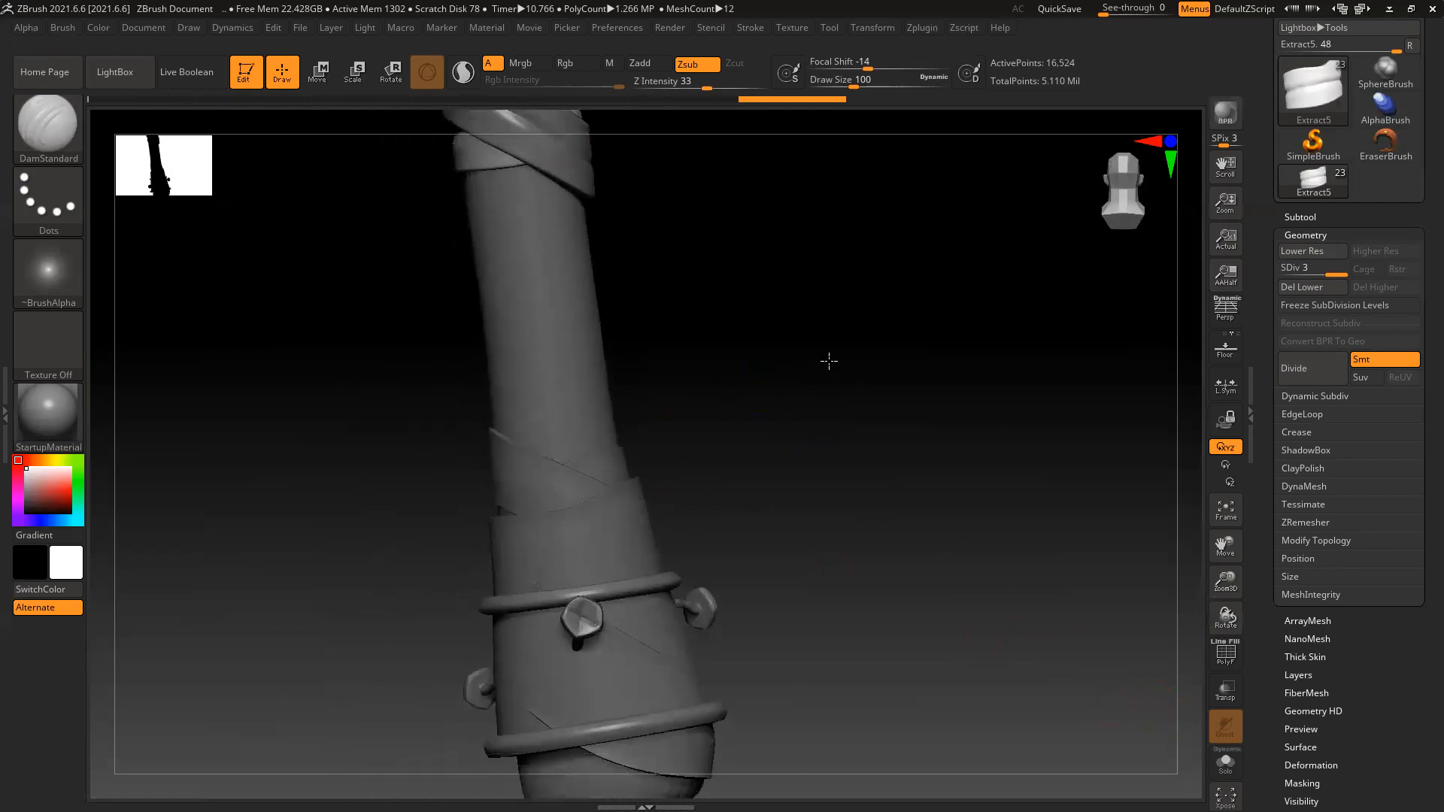
alt+drag(829, 361, 850, 294)
alt+click(561, 387)
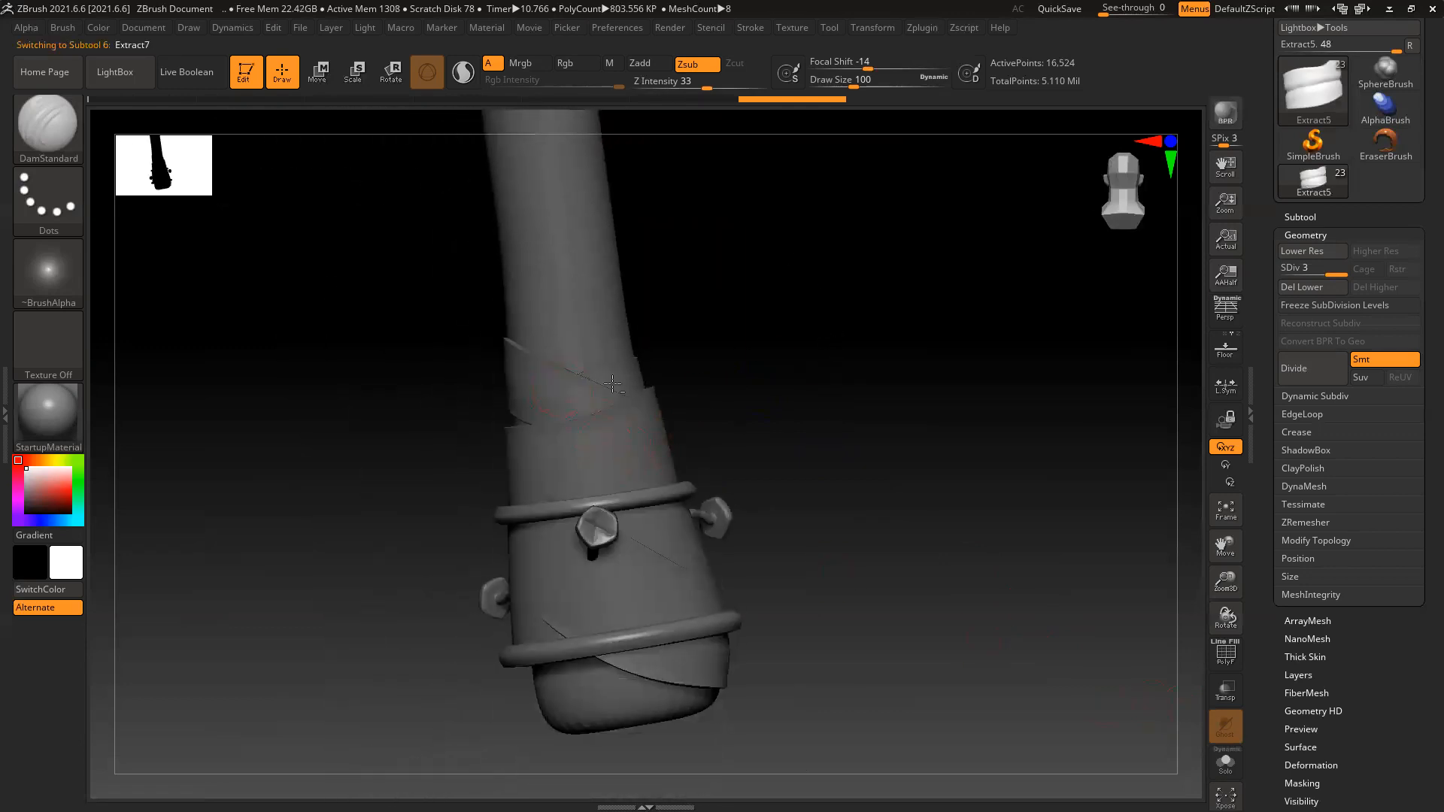
key(ctrl)
key(d)
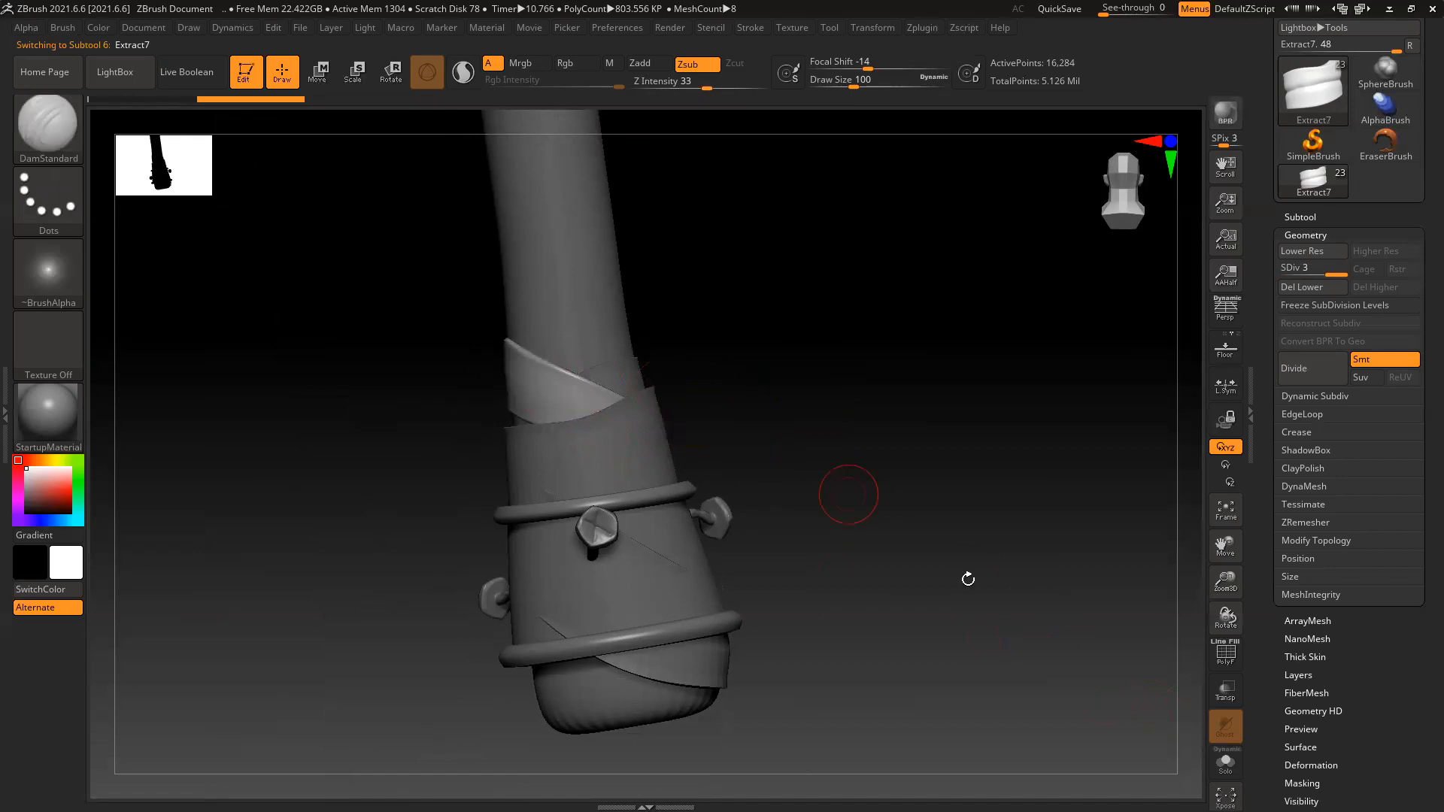
key(ctrl)
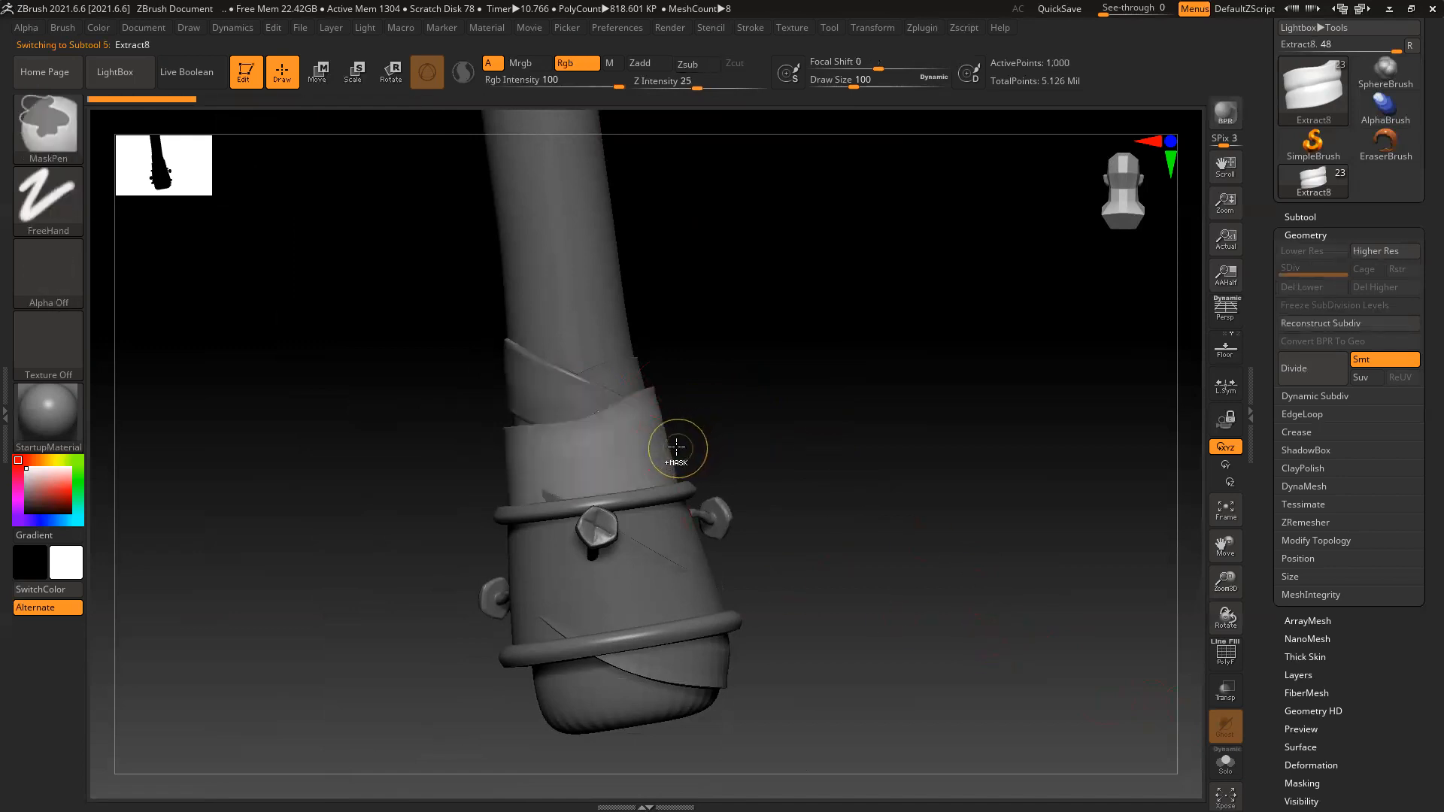
alt+click(680, 386)
key(ctrl+d)
key(ctrl+d)
Subdivide the wrap running under the two lower rings at the handle's end up to SDiv 3
alt+click(699, 665)
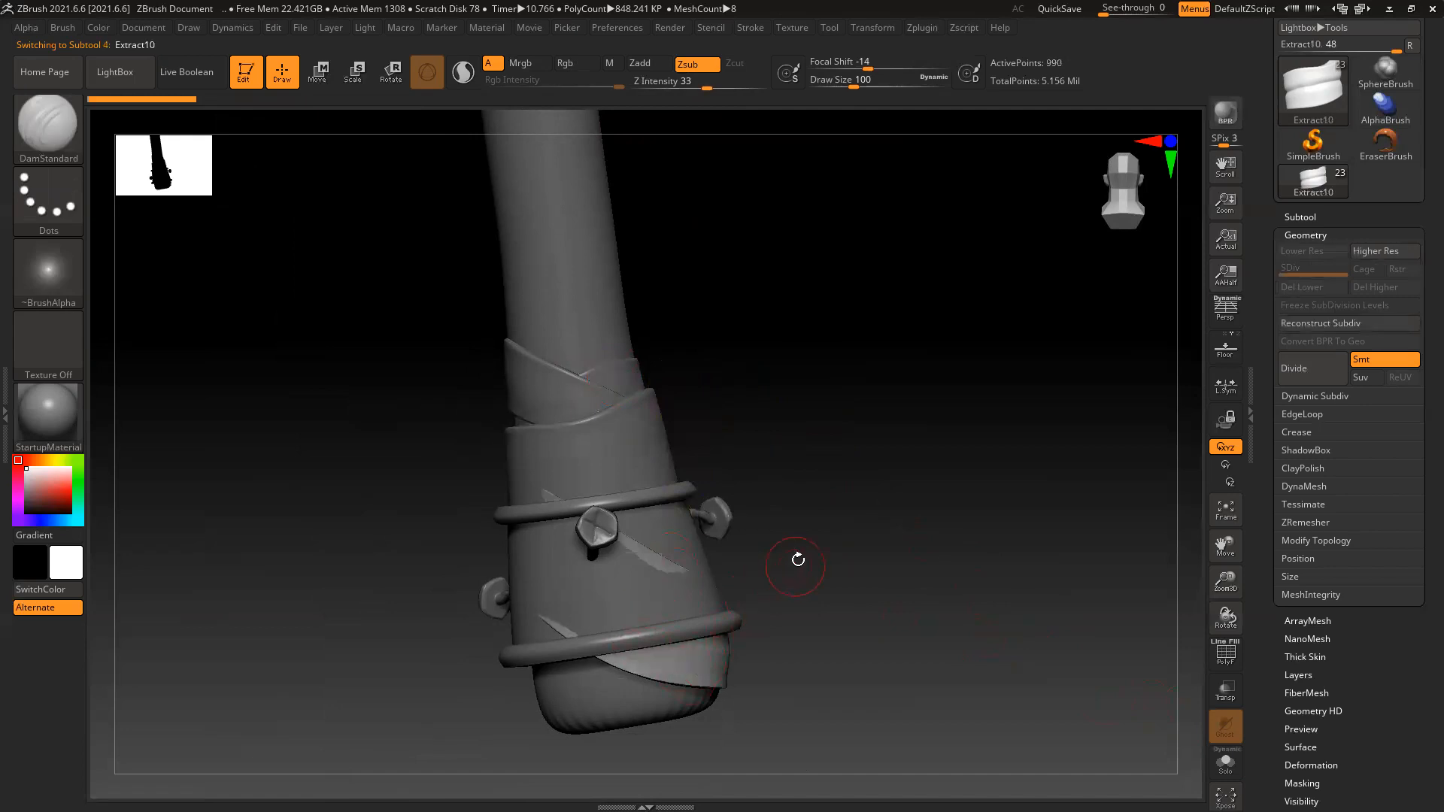
key(ctrl)
key(ctrl+d)
key(ctrl+d)
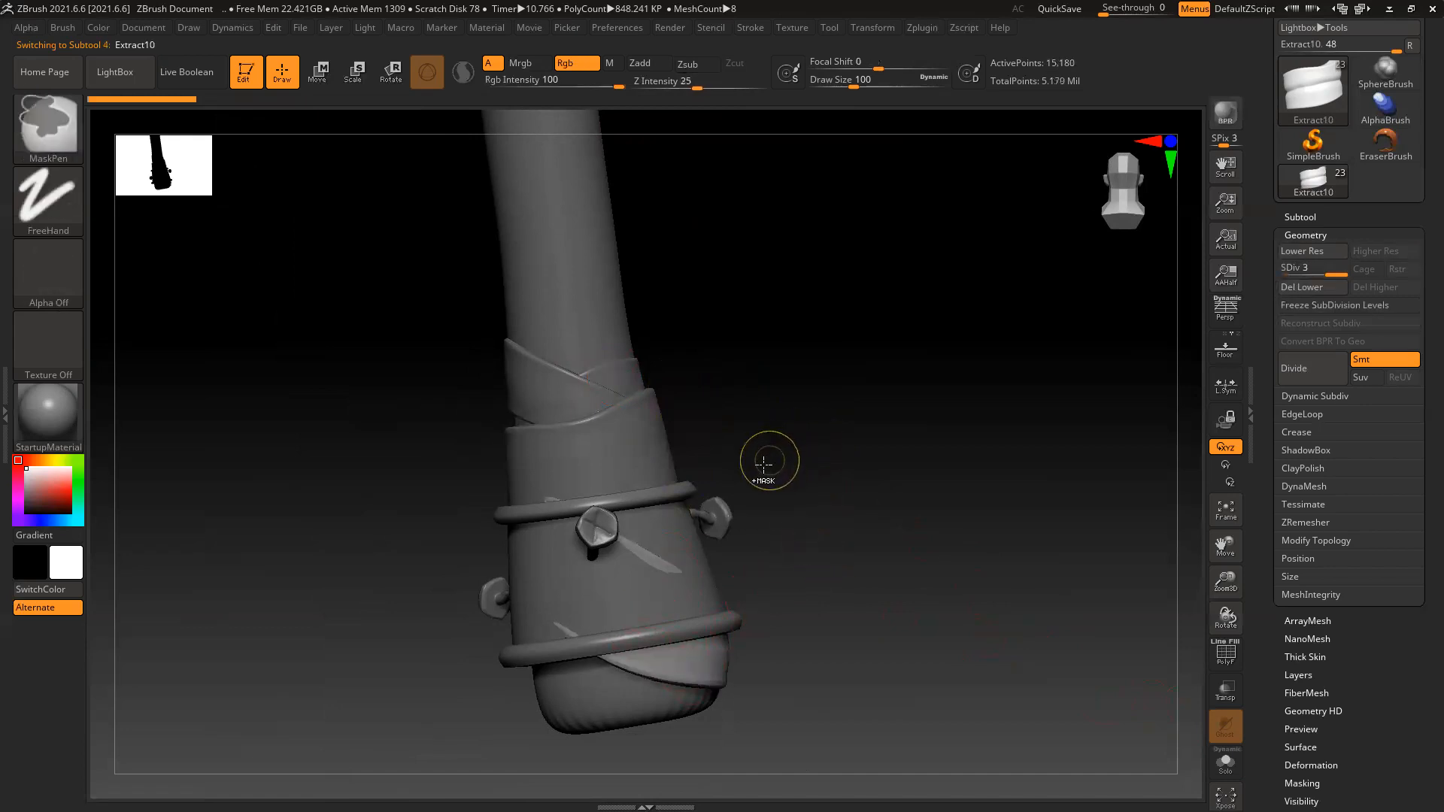
Reshape the handle-end wrap above the upper ring using the Move brush at draw size 268
mouse_move(796, 541)
mouse_down()
mouse_move(771, 473)
mouse_move(745, 477)
mouse_up()
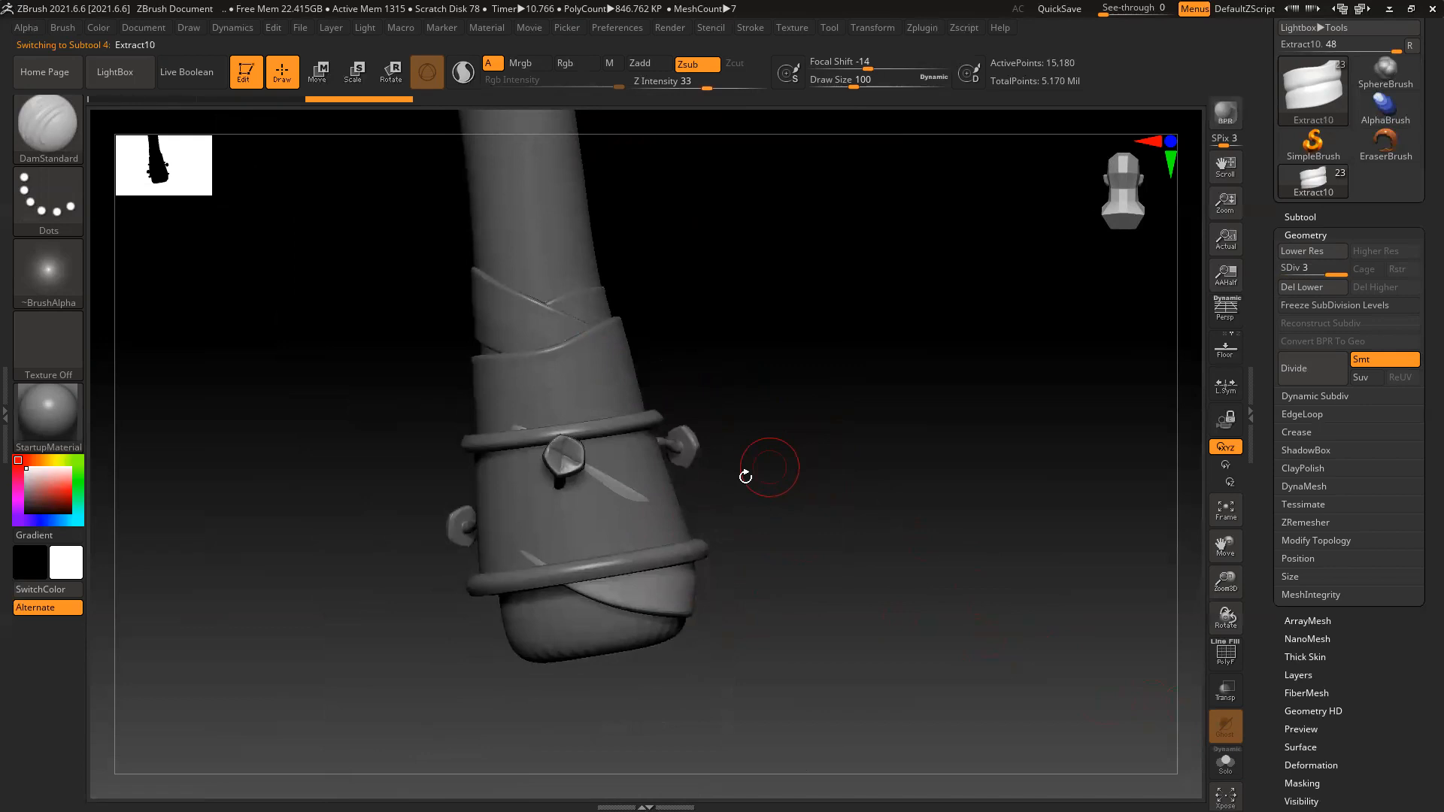
mouse_move(746, 410)
mouse_down()
mouse_move(754, 429)
mouse_move(687, 409)
mouse_up()
key(b)
key(m)
key(v)
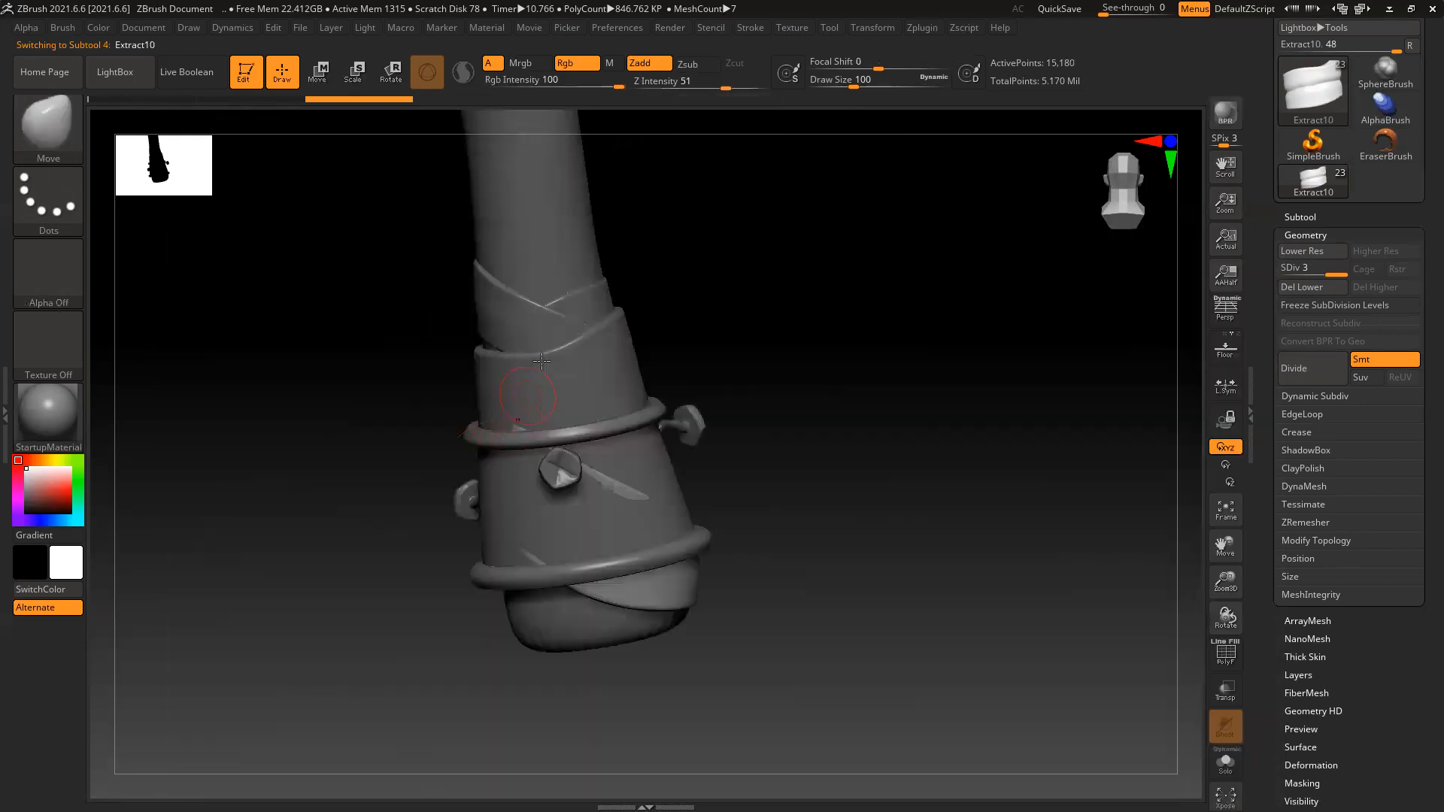
key(bracketright)
key(bracketright)
key(bracketright)
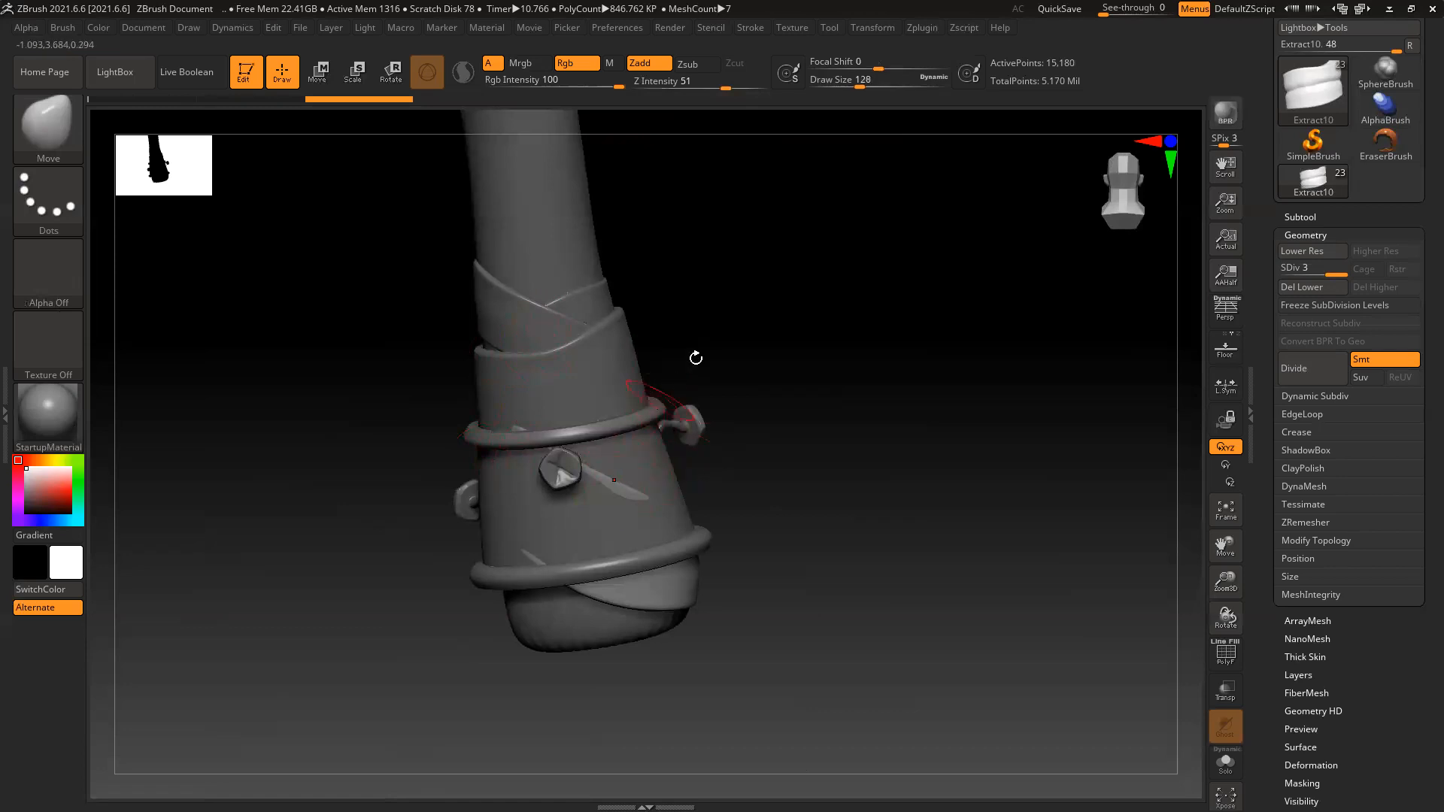
key(bracketright)
drag(485, 416, 436, 419)
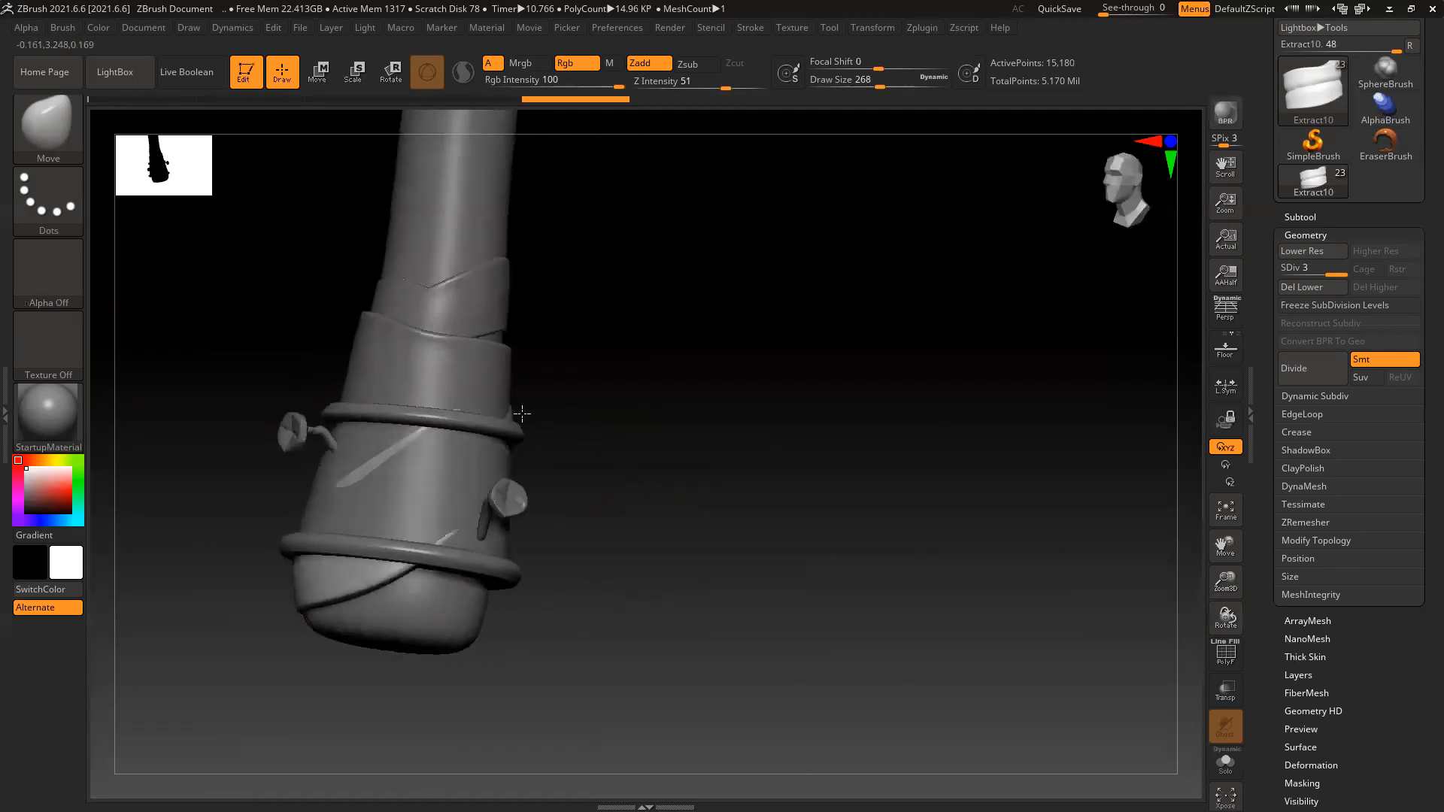
drag(532, 390, 527, 399)
Carve folds with DamStandard around the handle-end wrap where it passes beneath the rings
key(b)
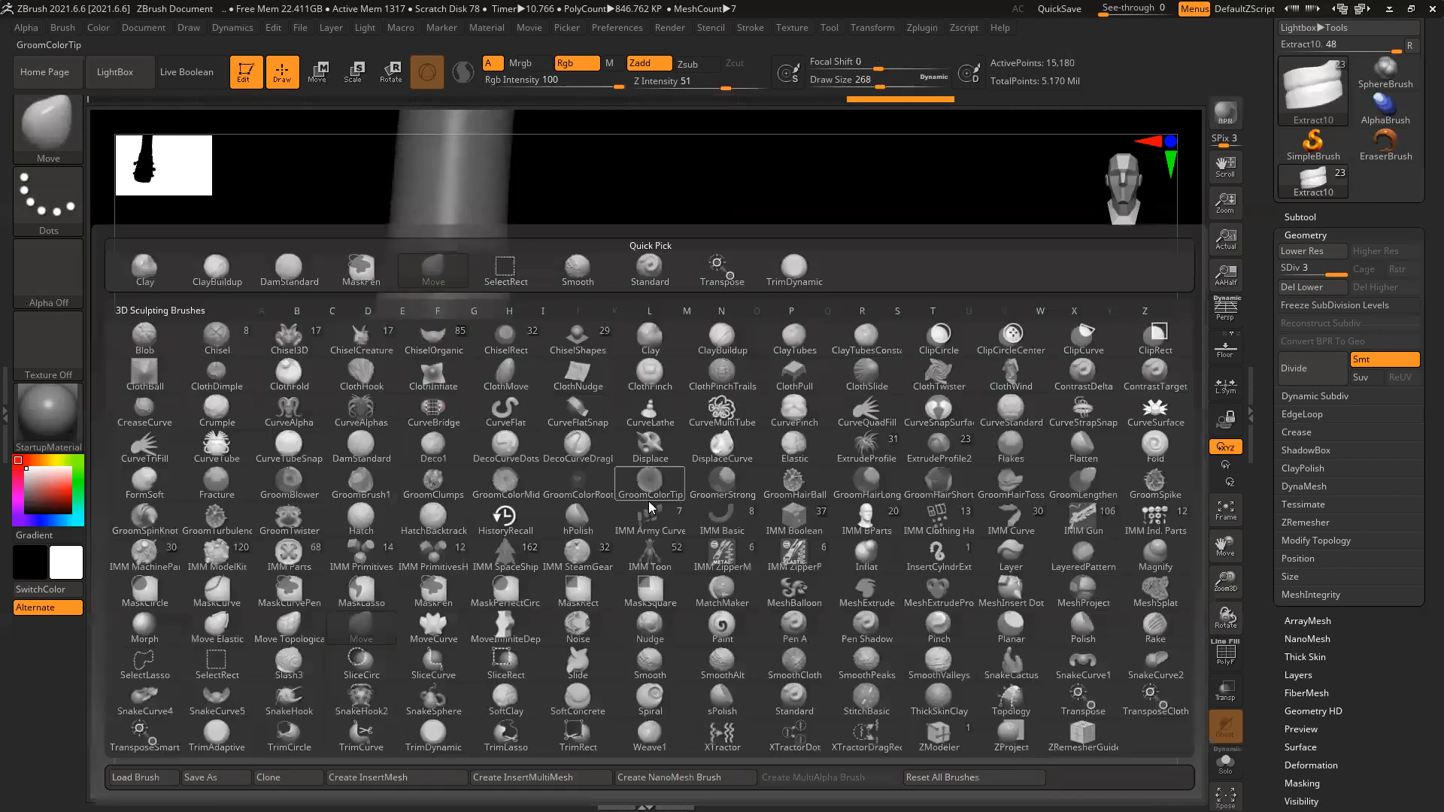
key(d)
key(s)
drag(480, 527, 343, 475)
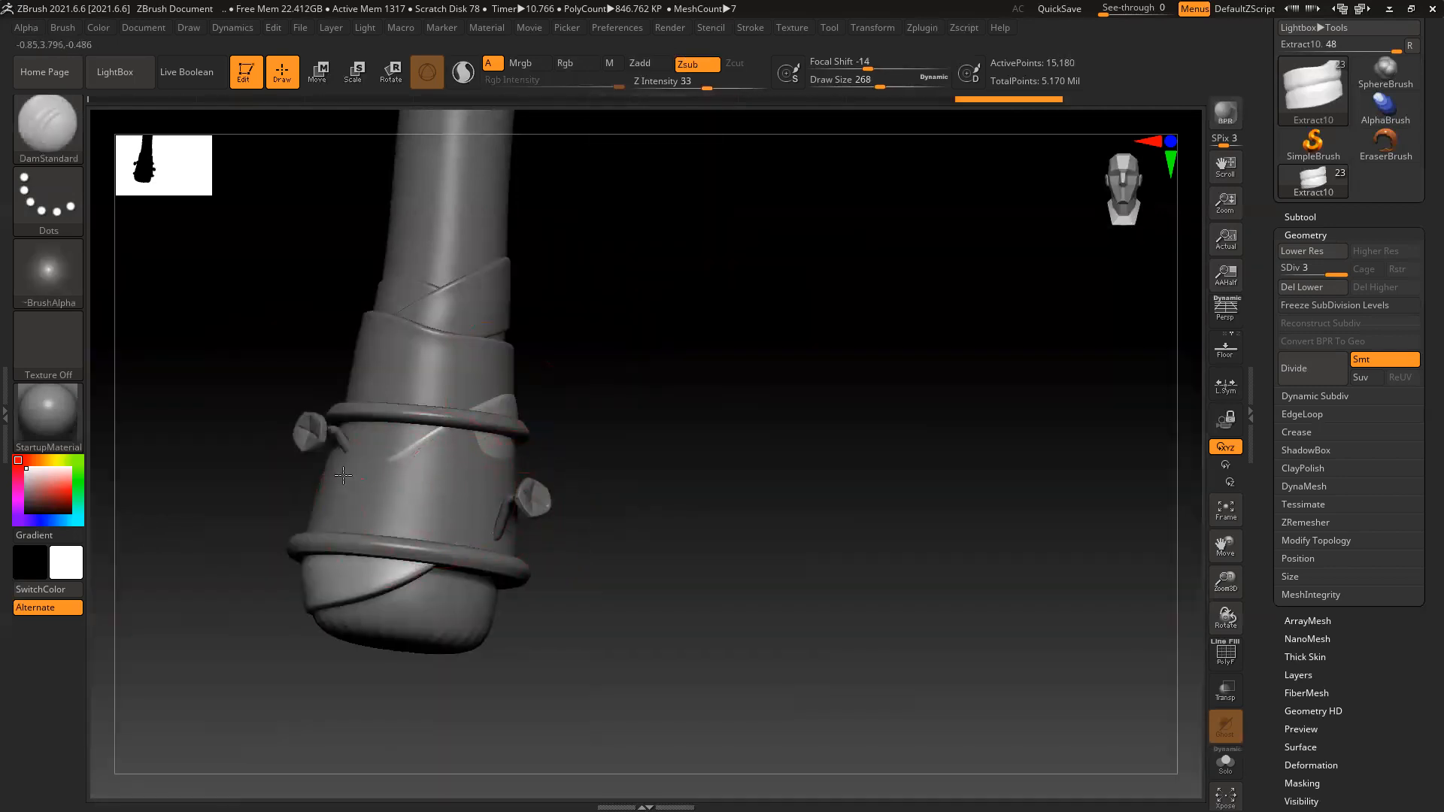
drag(425, 444, 543, 450)
drag(629, 452, 551, 451)
drag(696, 454, 592, 467)
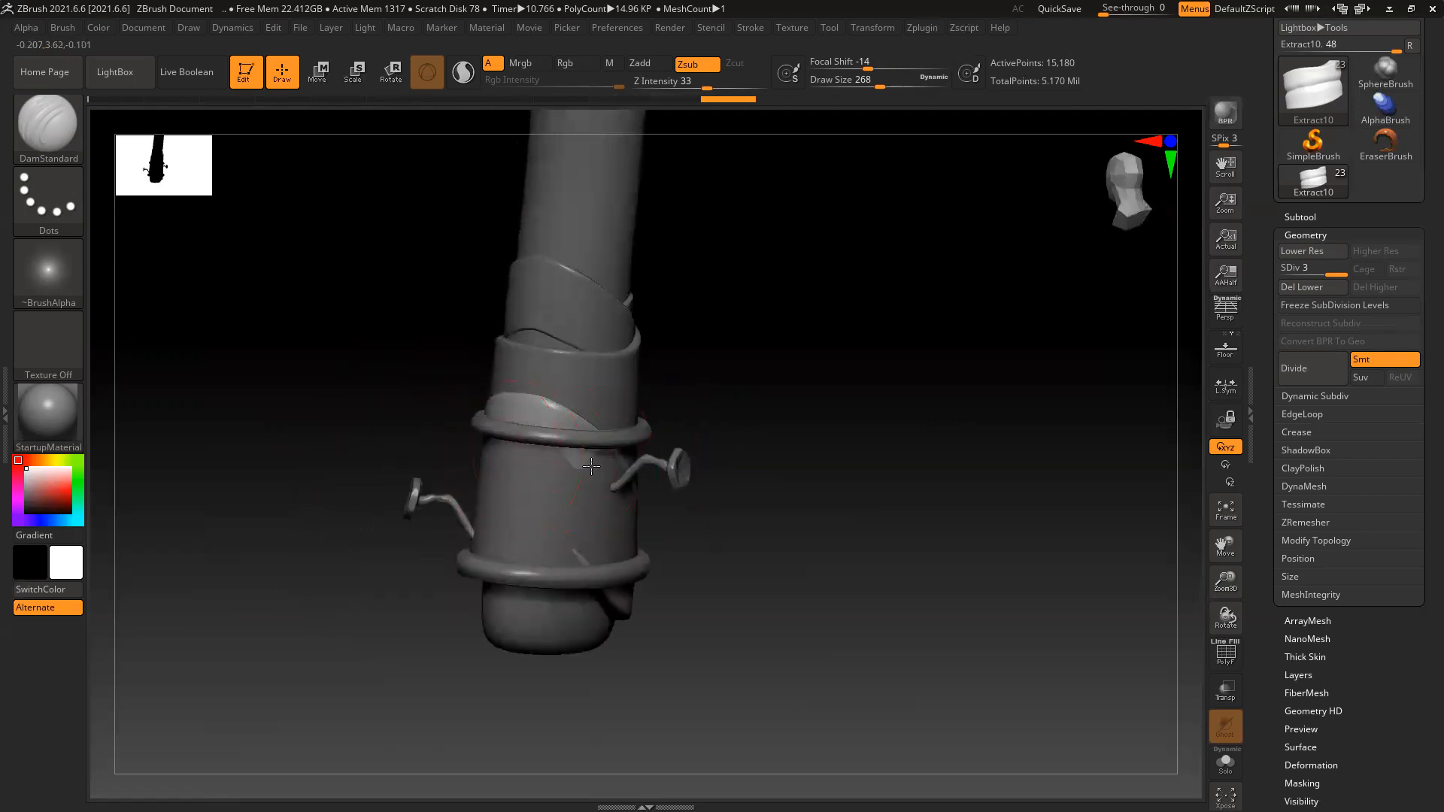
drag(751, 509, 568, 473)
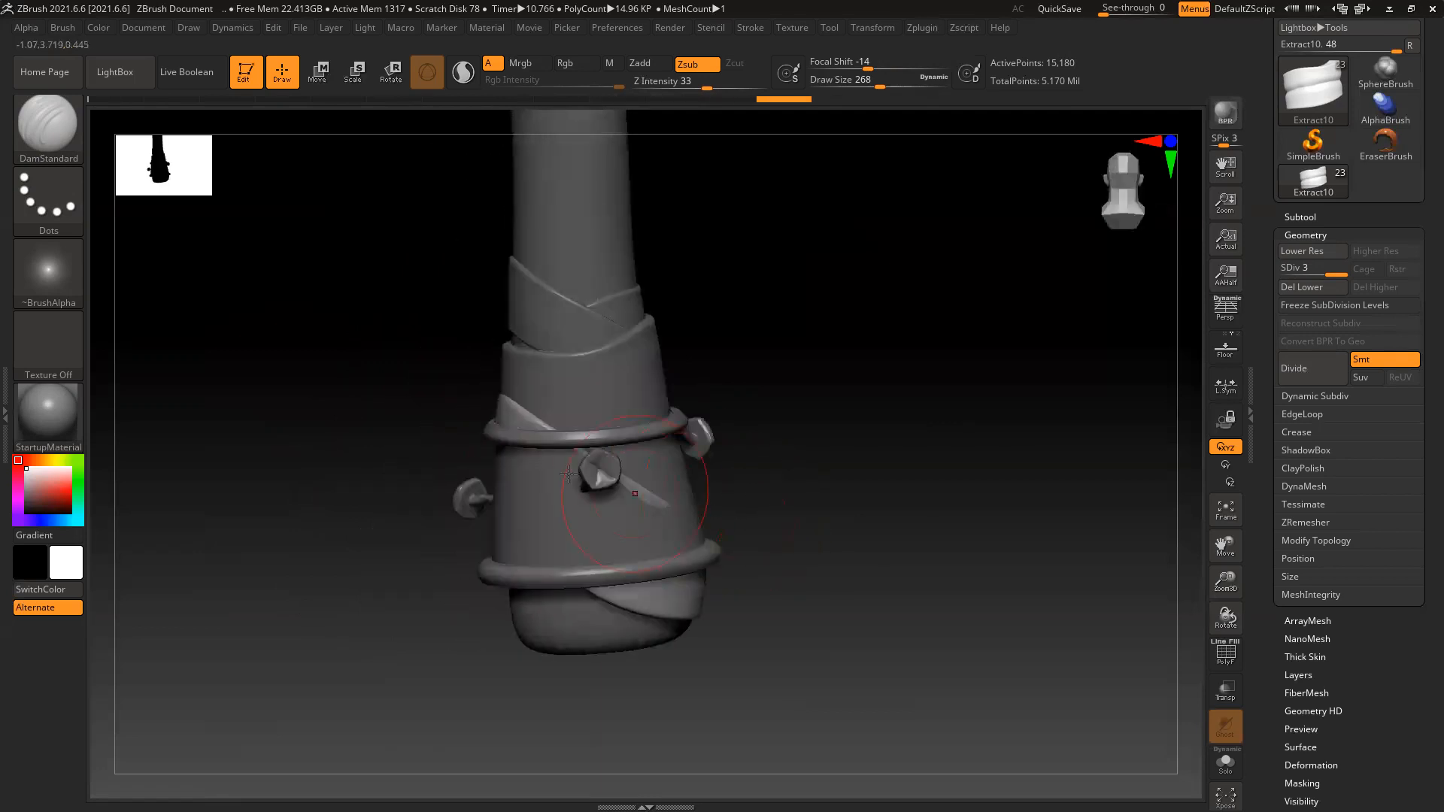
mouse_move(812, 489)
mouse_down()
mouse_move(751, 500)
mouse_move(855, 416)
mouse_up()
drag(799, 372, 777, 442)
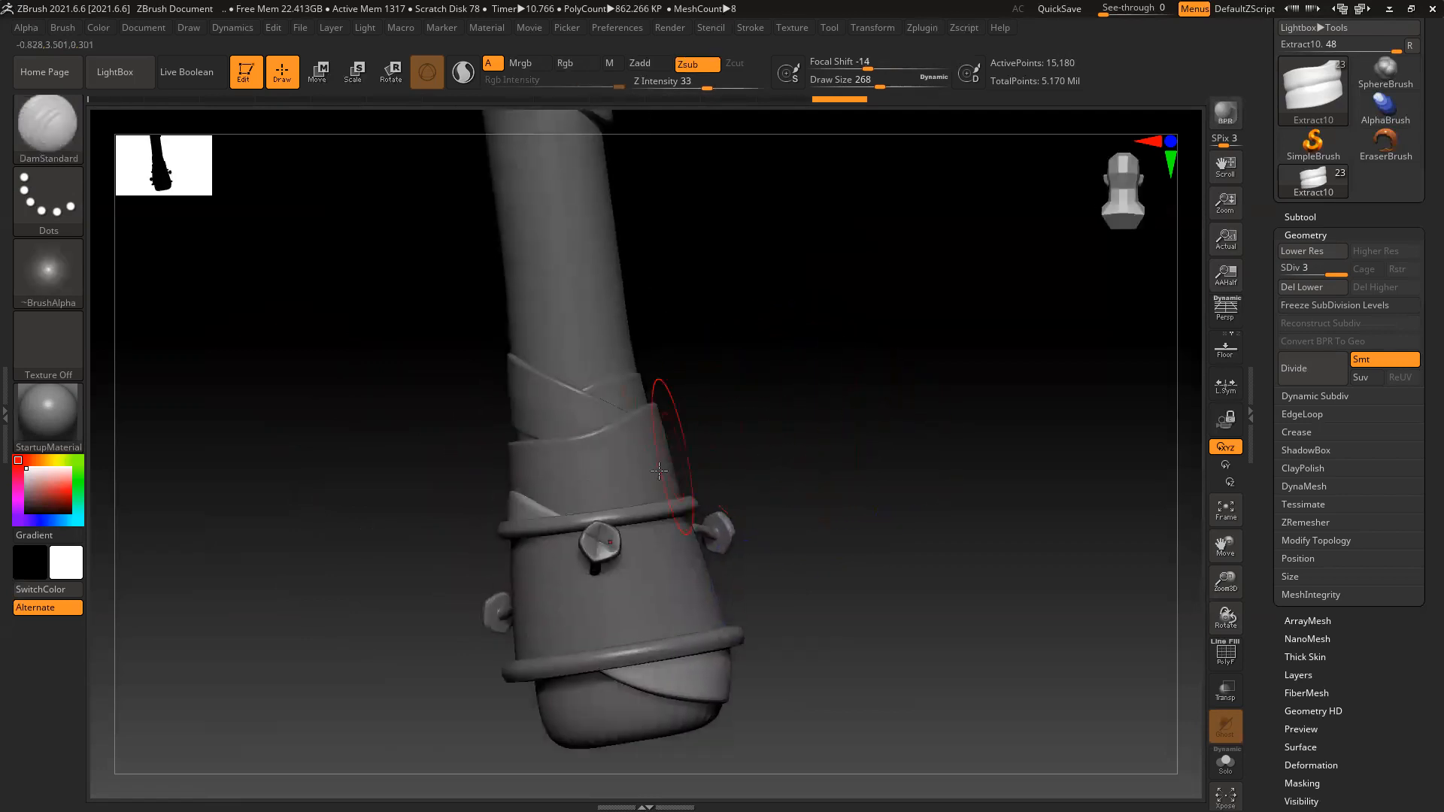
mouse_move(887, 487)
alt+mouse_down()
mouse_move(810, 399)
mouse_move(805, 422)
alt+mouse_up()
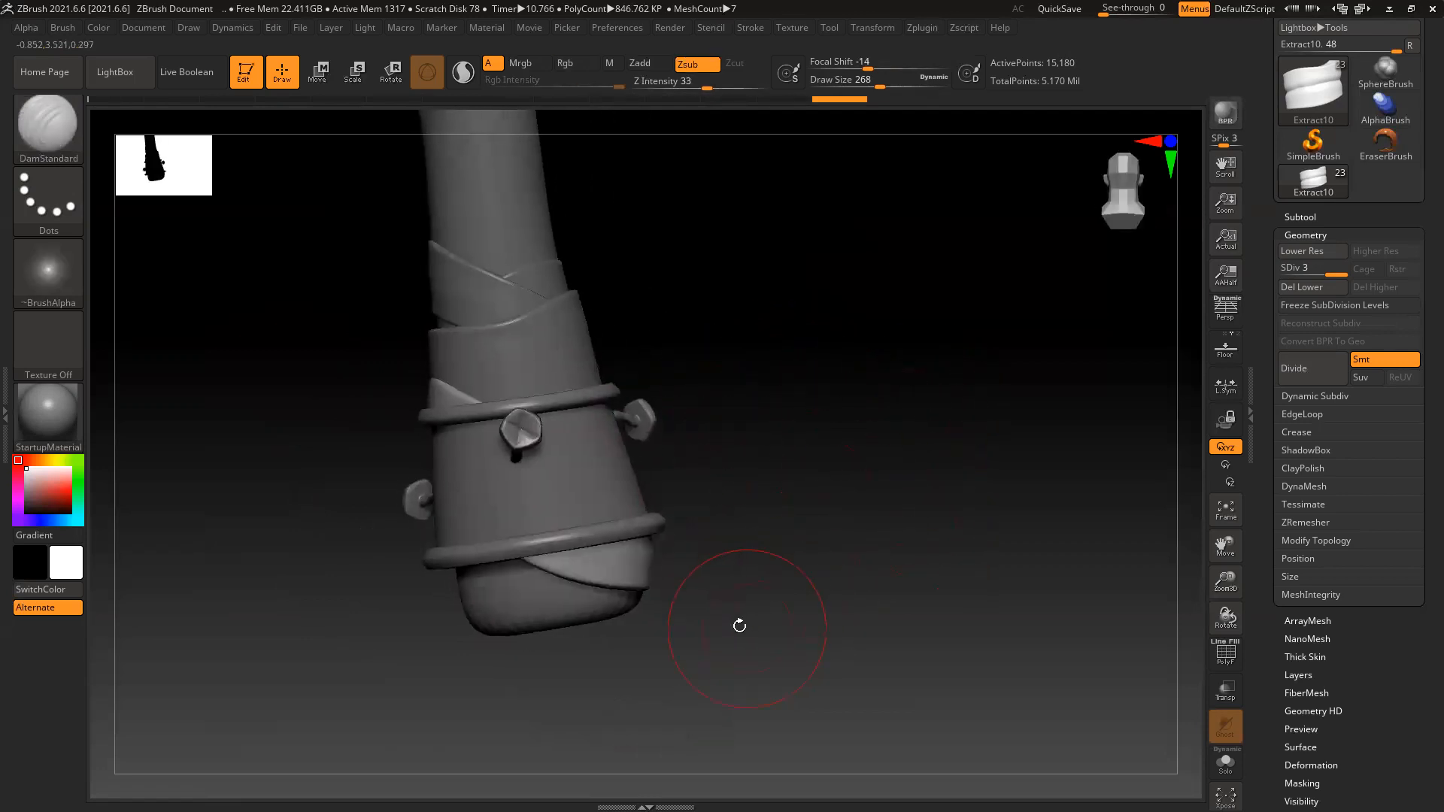
Isolate the handle-end wrap, deepen its folds all around, and show the whole axe again
click(1226, 762)
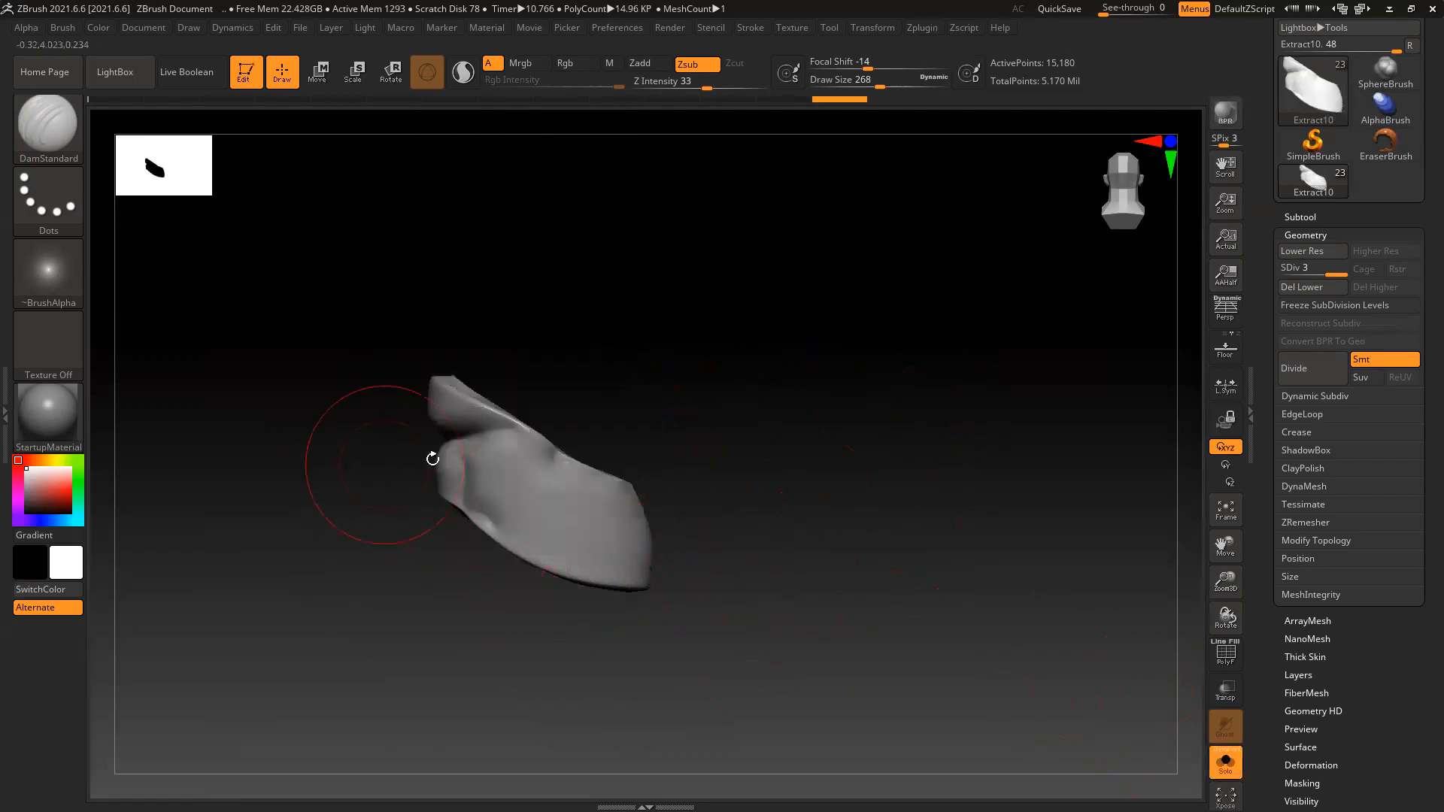
drag(768, 548, 598, 507)
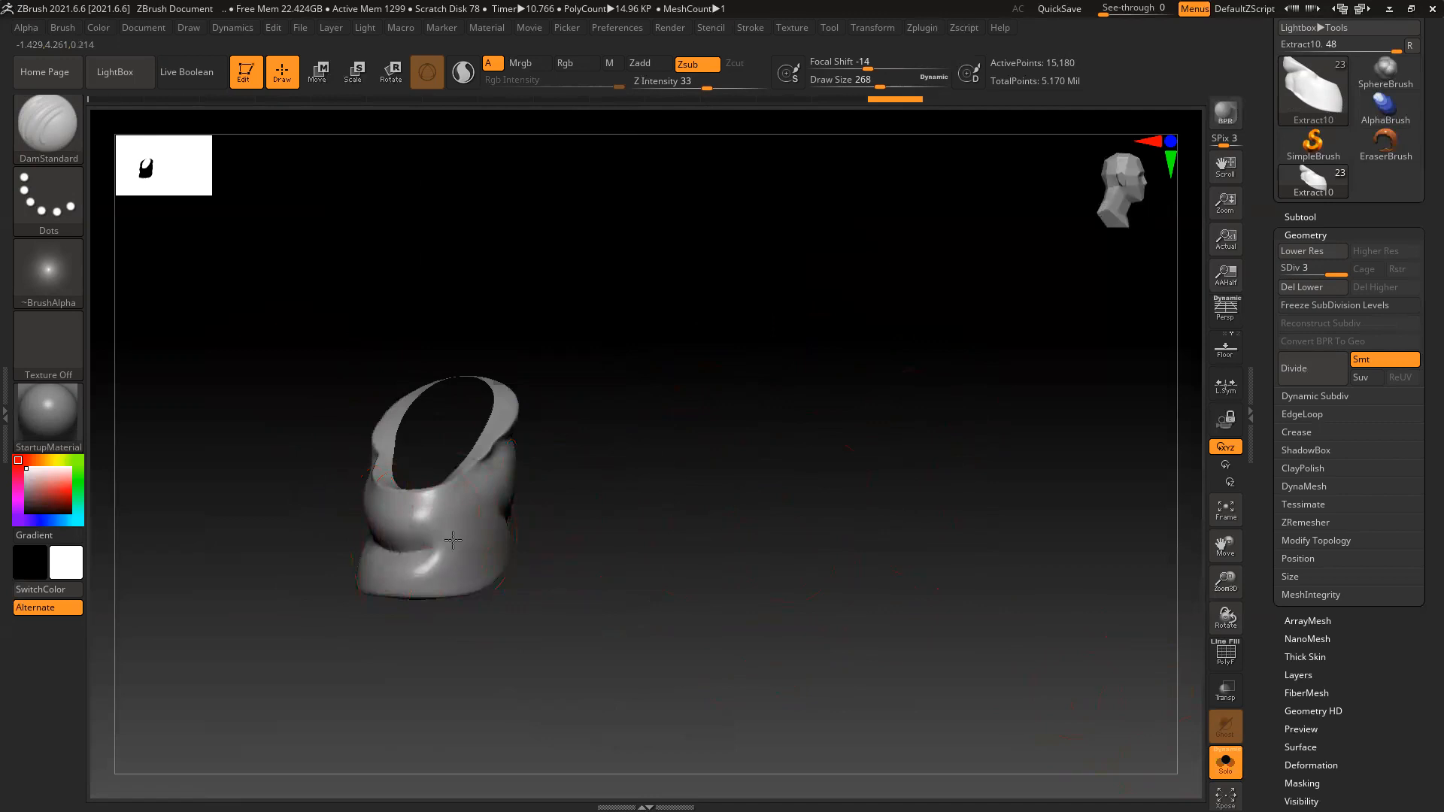
drag(567, 499, 681, 461)
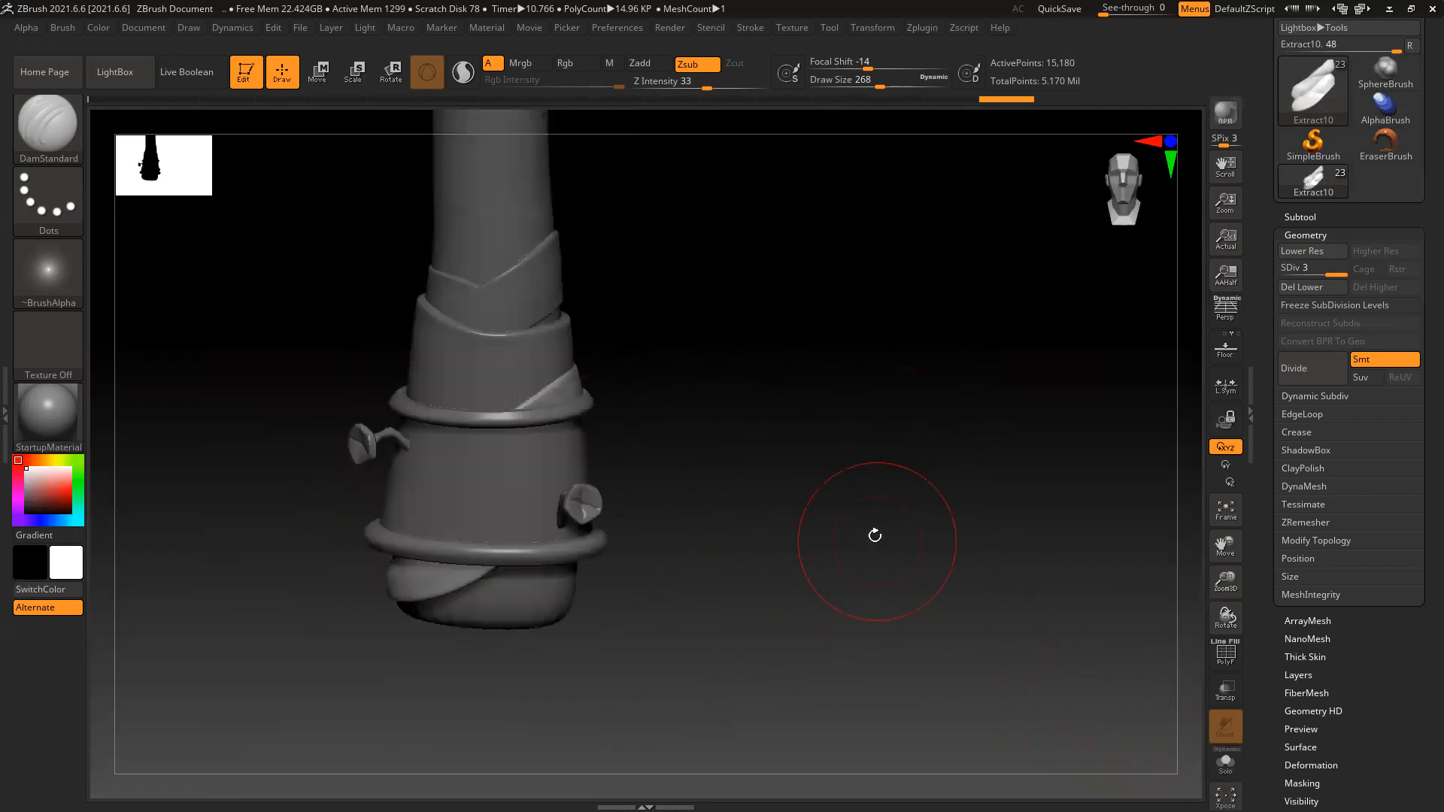
key(shift)
alt+drag(790, 500, 885, 526)
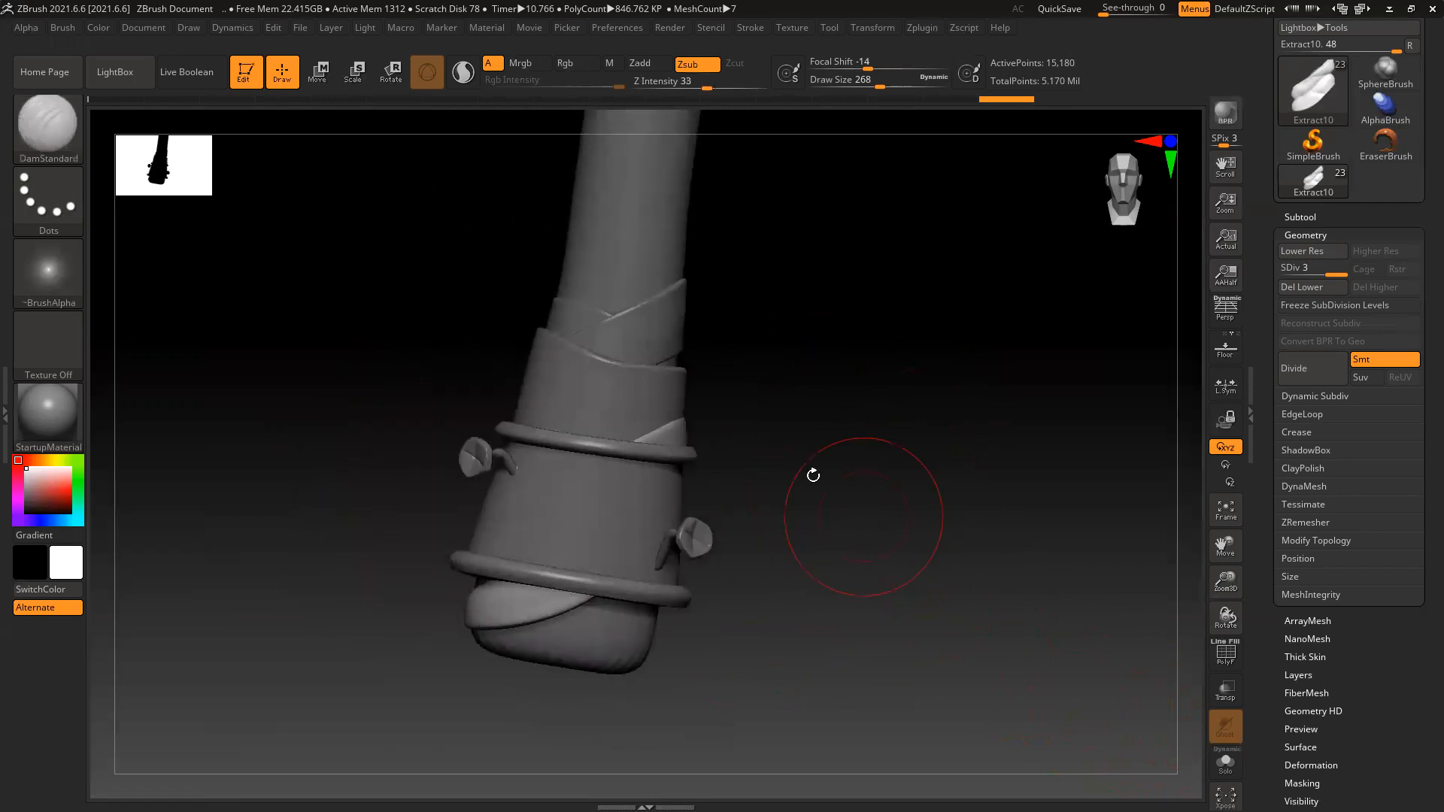
Isolate the wide wrap above the upper ring and carve a deep crease all around it
alt+click(609, 400)
click(1226, 763)
mouse_move(526, 419)
mouse_down()
mouse_move(528, 400)
mouse_move(696, 429)
mouse_up()
drag(796, 438, 689, 440)
drag(850, 428, 504, 432)
drag(412, 428, 594, 403)
drag(472, 410, 560, 379)
drag(681, 391, 519, 392)
click(1226, 763)
Carve a crease along the diagonal wrap above the wide one at draw size about 120, and select the wrap it crosses
drag(765, 483, 754, 395)
alt+drag(615, 384, 707, 425)
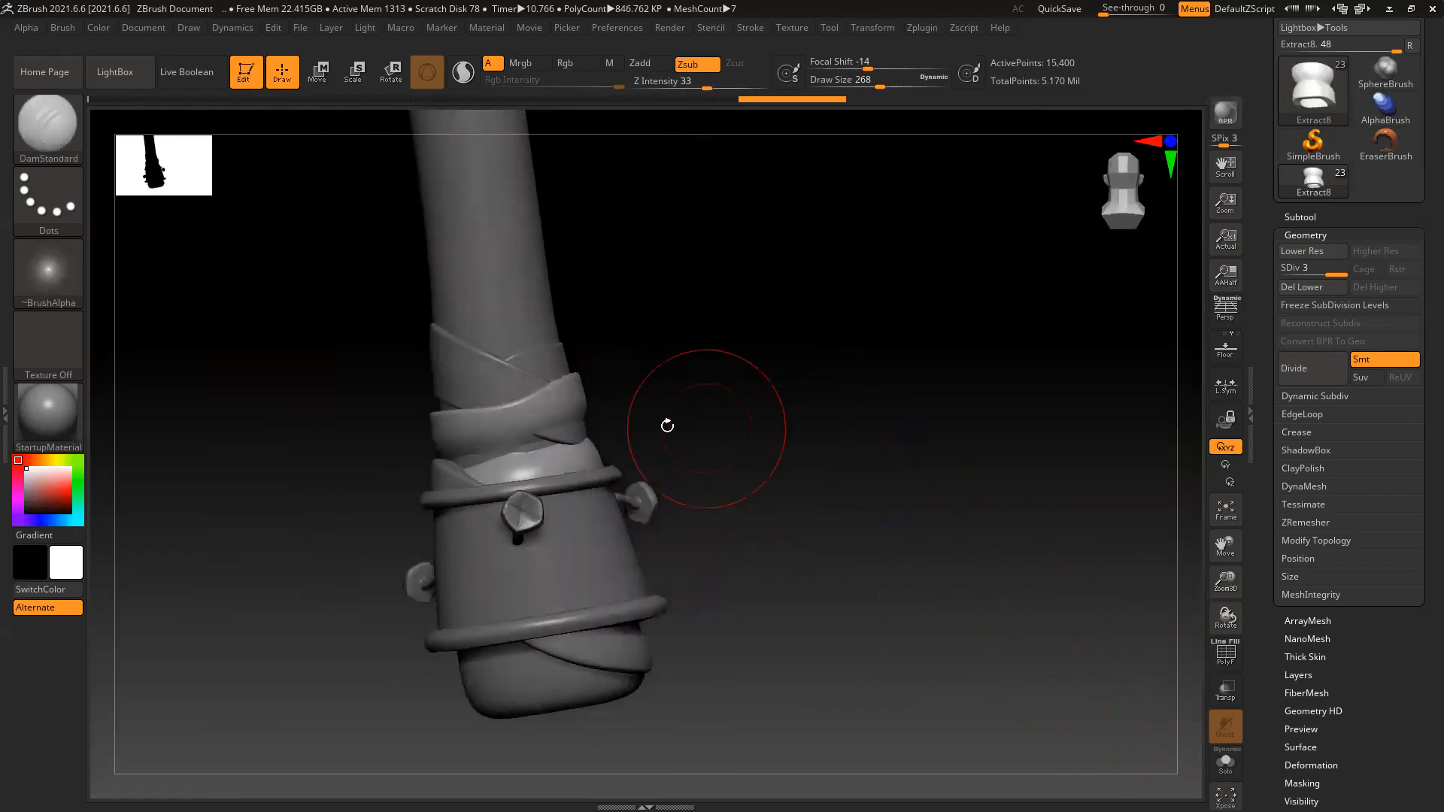
alt+click(494, 387)
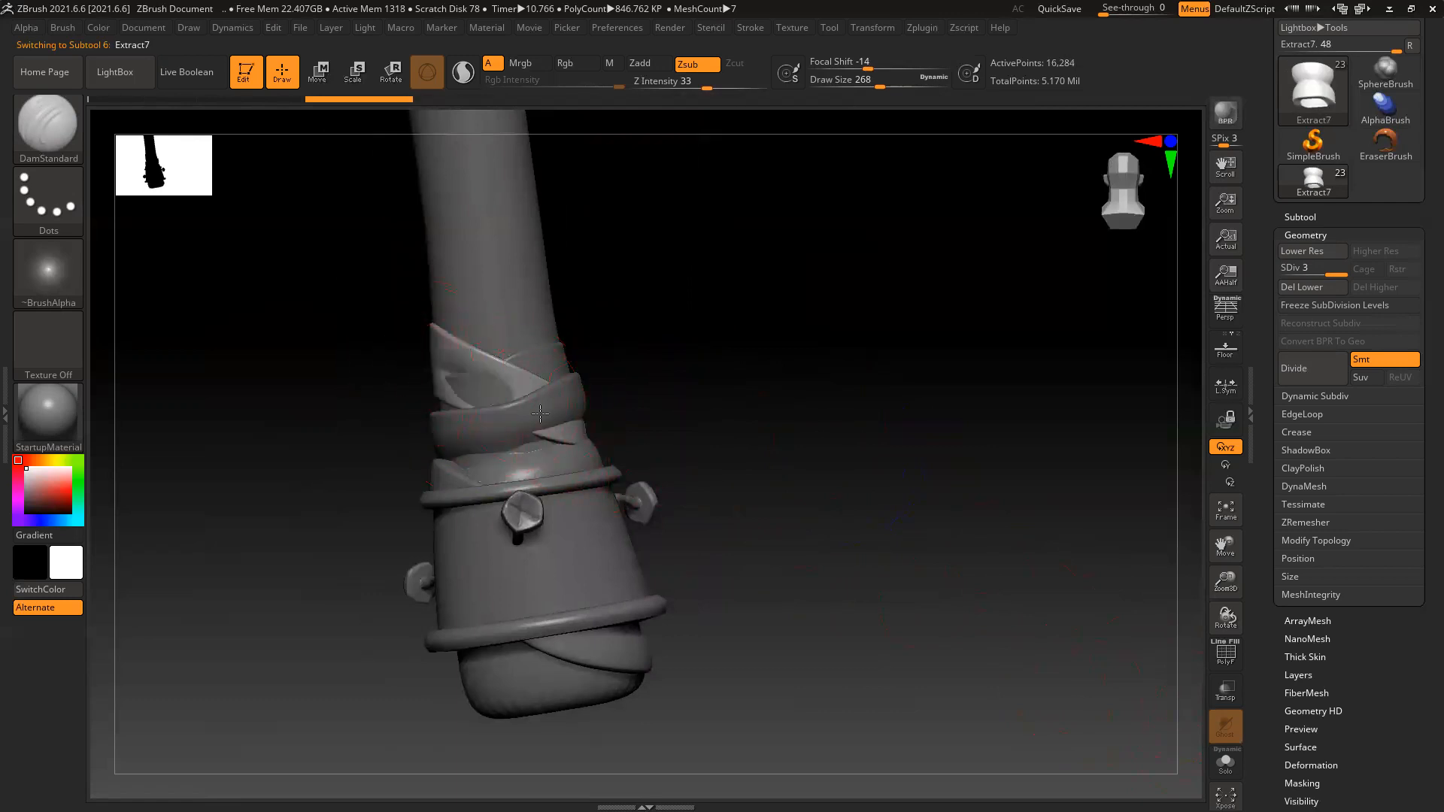
key(space)
drag(504, 399, 482, 400)
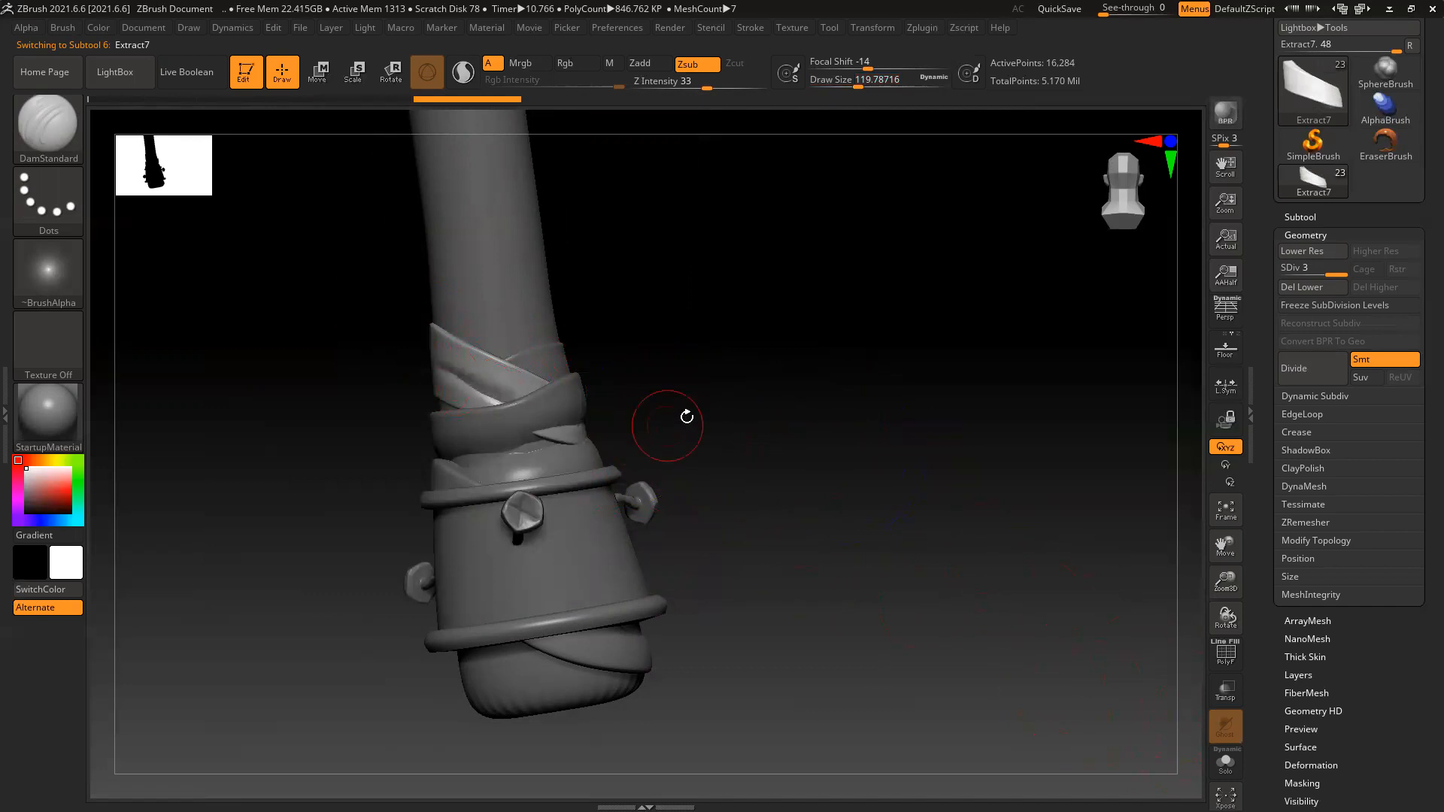
drag(667, 419, 738, 403)
drag(567, 371, 388, 403)
drag(605, 391, 528, 386)
alt+click(357, 368)
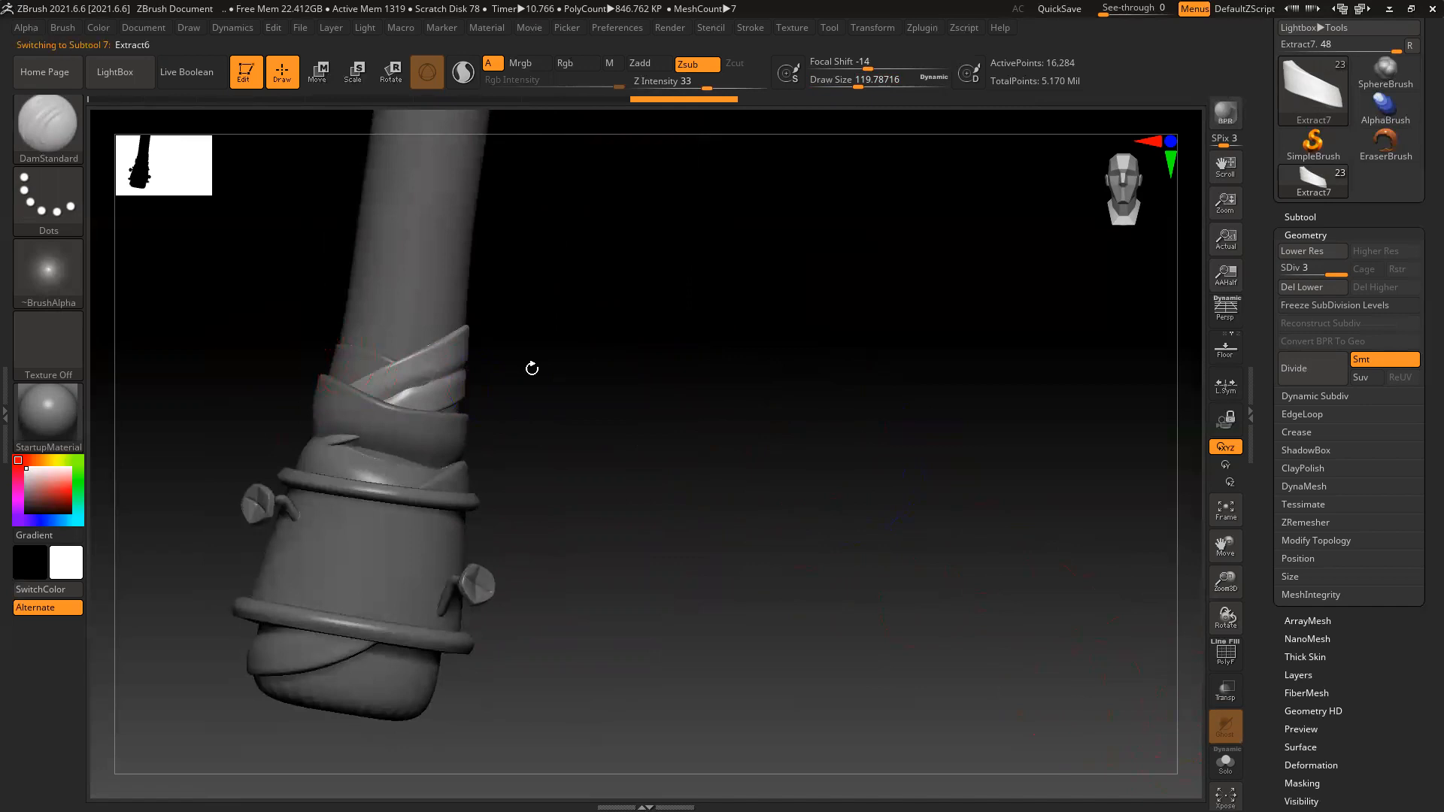
Isolate the selected upper diagonal wrap, carve a deep crease around it with DamStandard, and show the whole axe again
click(1225, 761)
drag(796, 532, 489, 427)
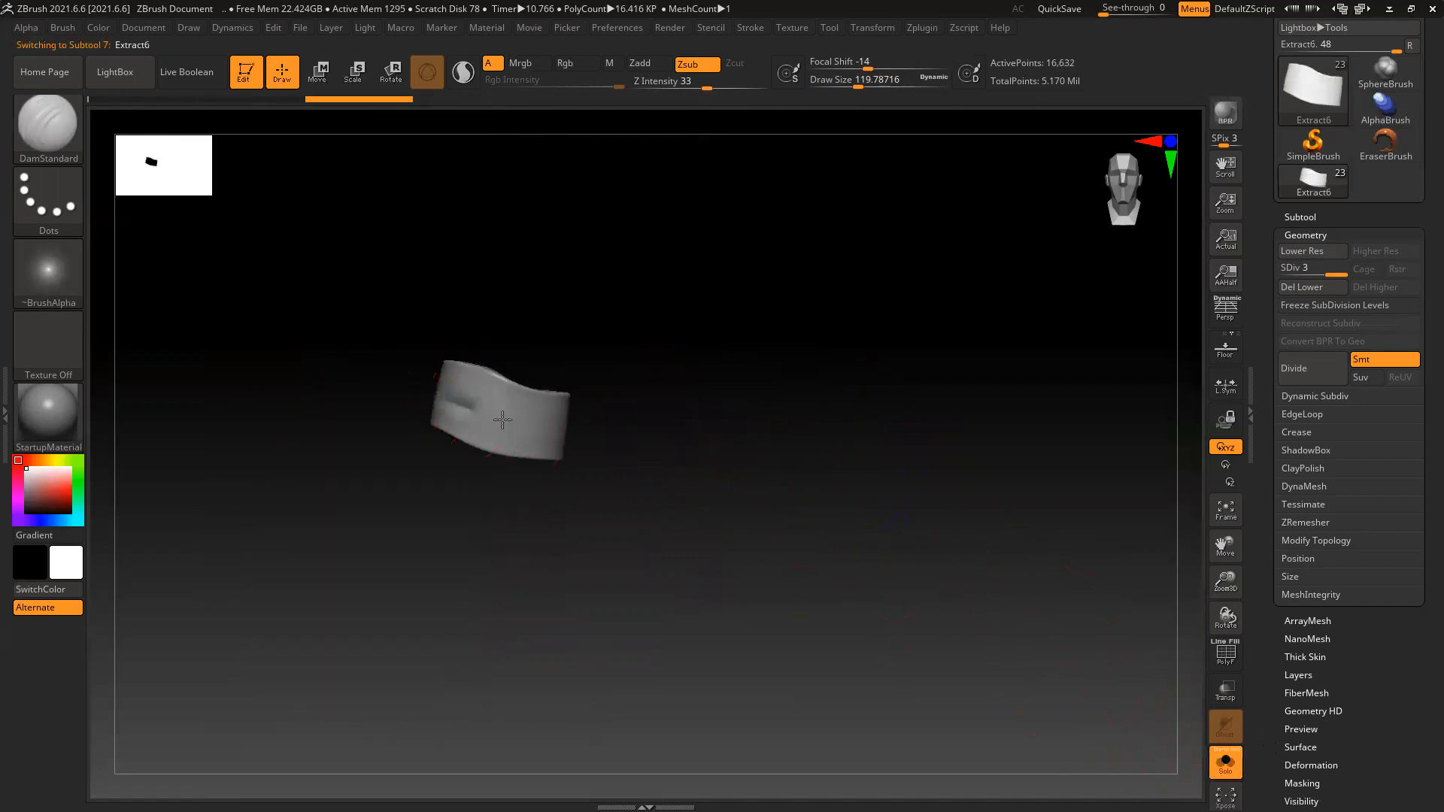
mouse_move(678, 428)
mouse_down()
mouse_move(404, 437)
mouse_move(498, 426)
mouse_up()
drag(574, 410, 466, 414)
mouse_move(405, 434)
mouse_down()
mouse_move(541, 377)
mouse_move(508, 400)
mouse_up()
drag(403, 407, 492, 412)
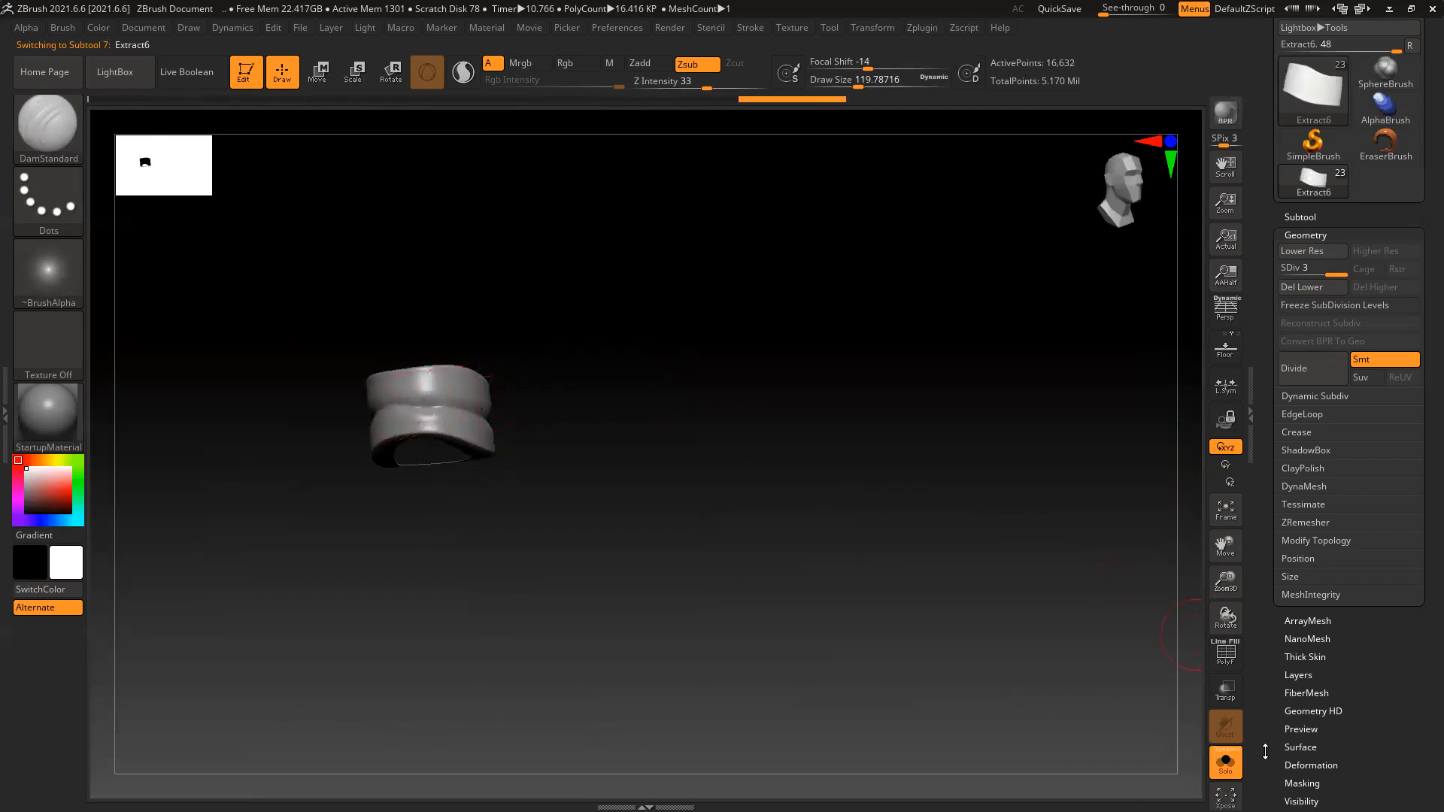
click(1226, 761)
drag(759, 478, 716, 429)
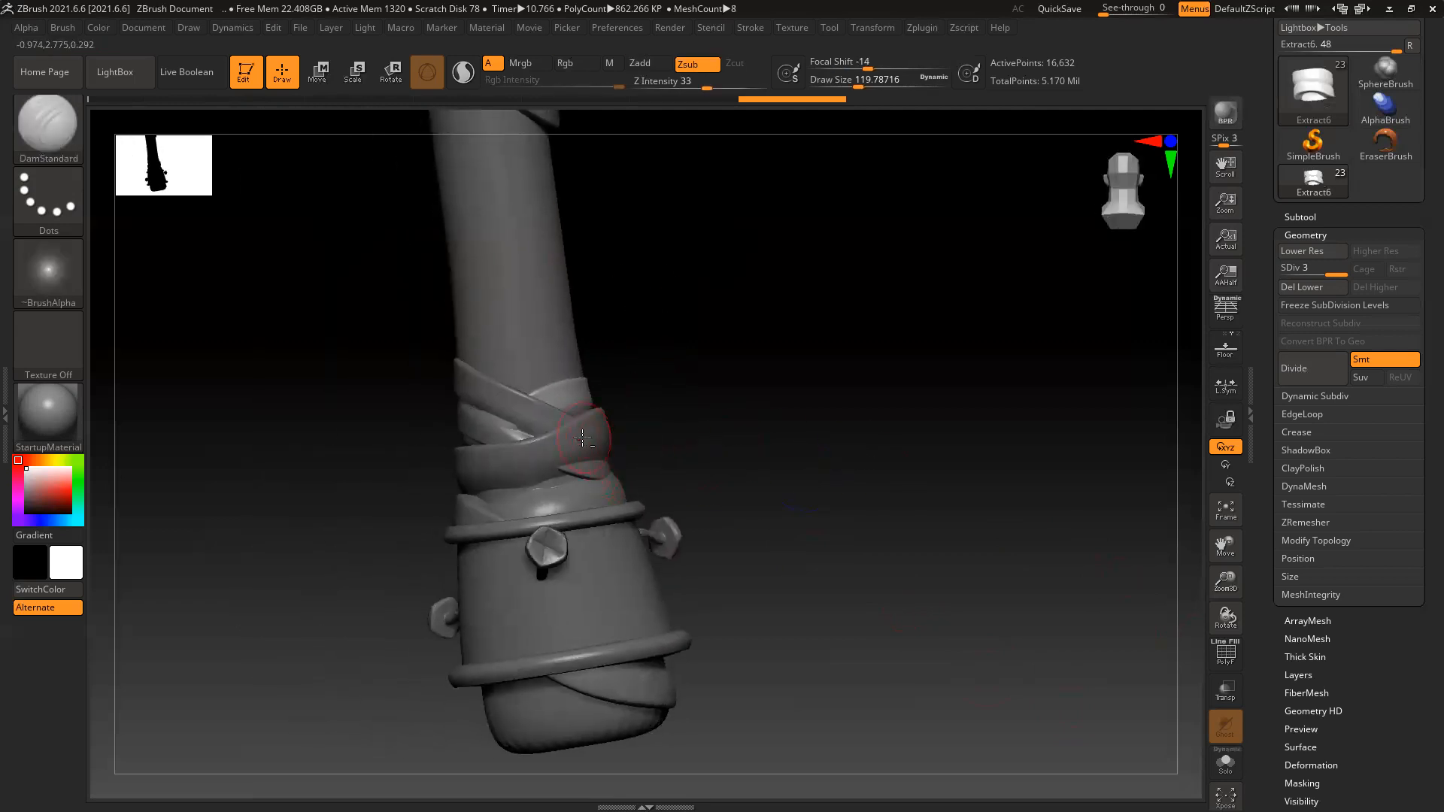
Select the diagonal wrap just above the wide one and carve its crease further where the wraps overlap
alt+click(597, 469)
drag(579, 474, 595, 470)
drag(775, 465, 647, 470)
drag(569, 472, 643, 459)
drag(772, 458, 627, 468)
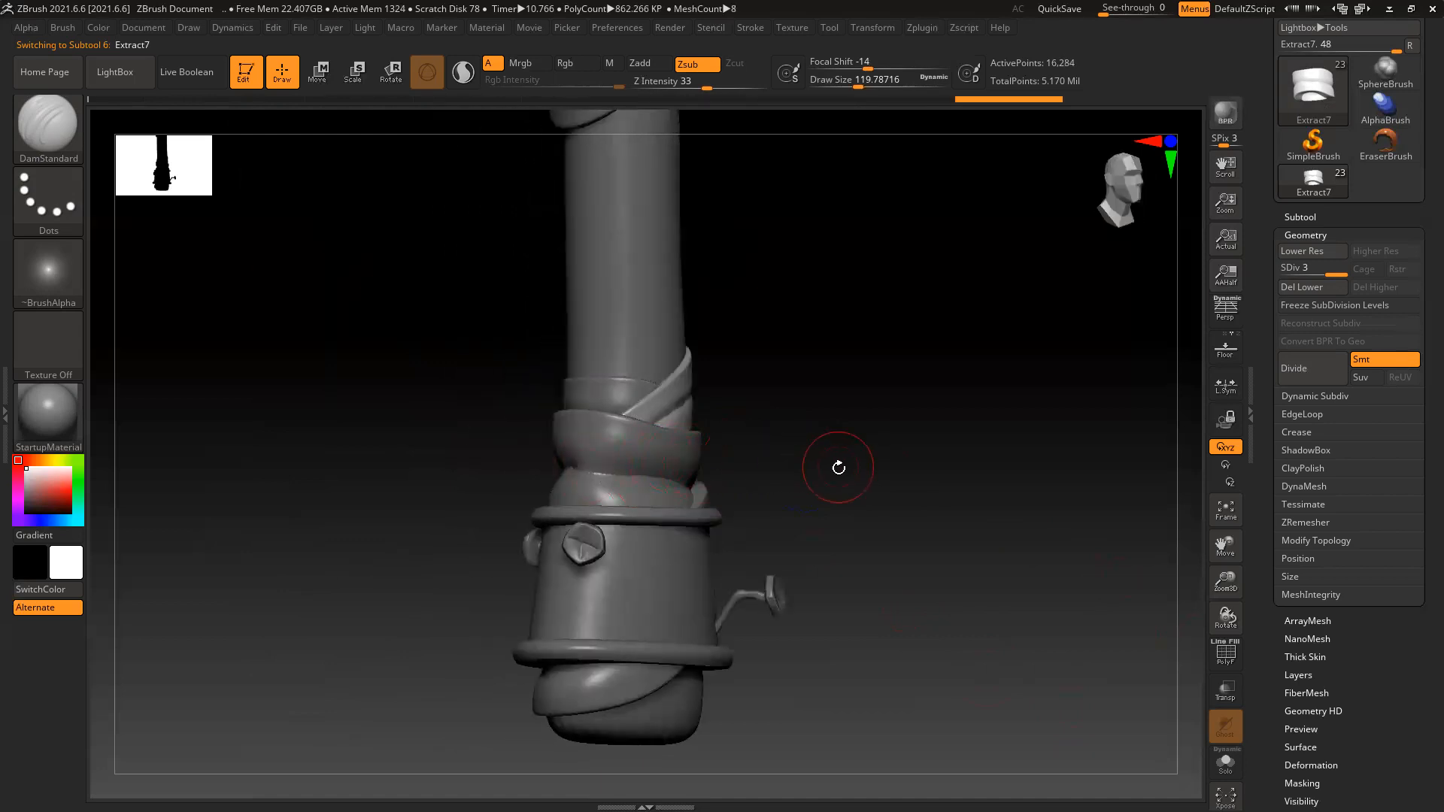
Select the wide wrap above the upper ring and reshape it around the handle with the Move brush at draw size about 156
alt+click(700, 462)
key(b)
key(m)
key(v)
mouse_move(799, 451)
mouse_down()
mouse_move(906, 449)
mouse_move(846, 439)
mouse_up()
key(bracketright)
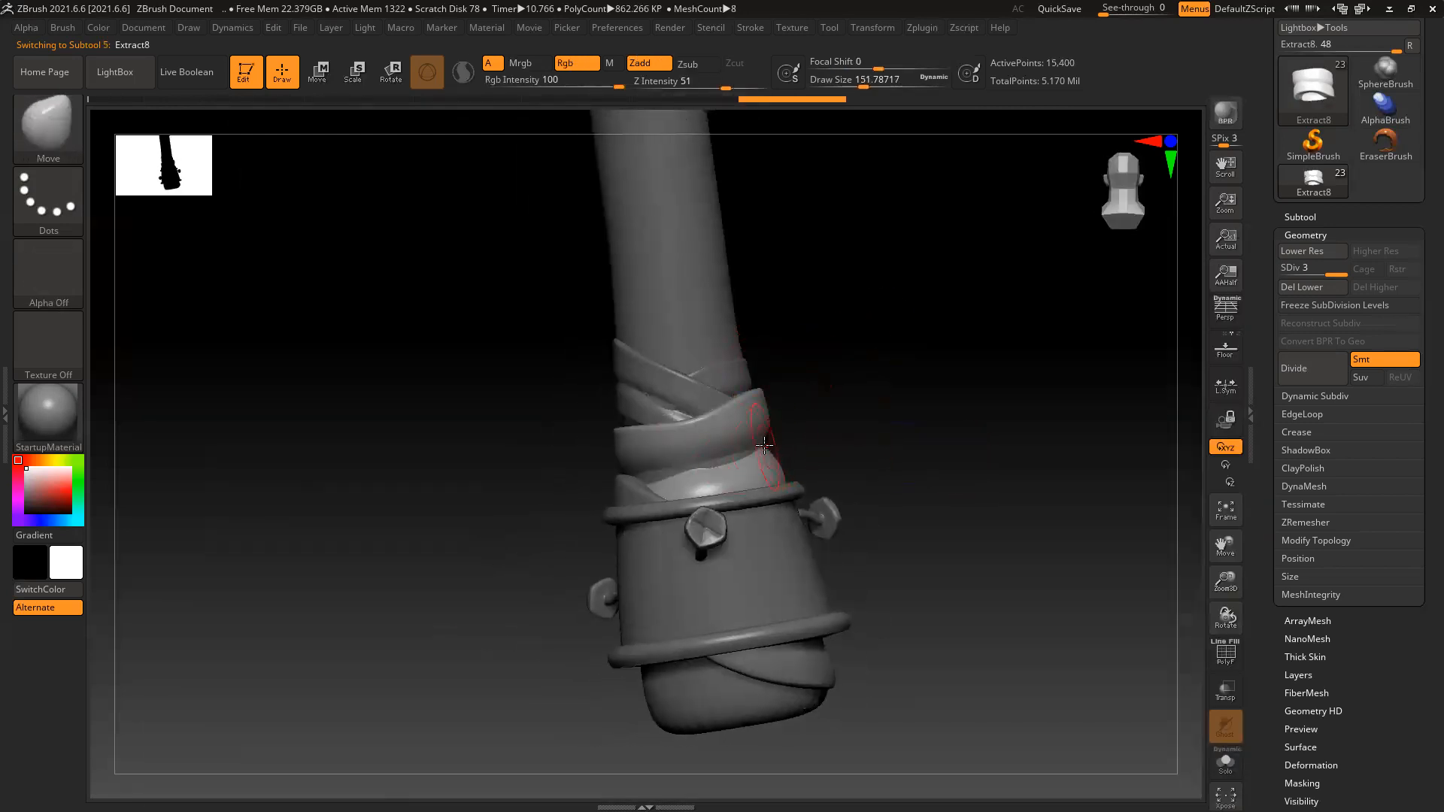
drag(845, 436, 674, 466)
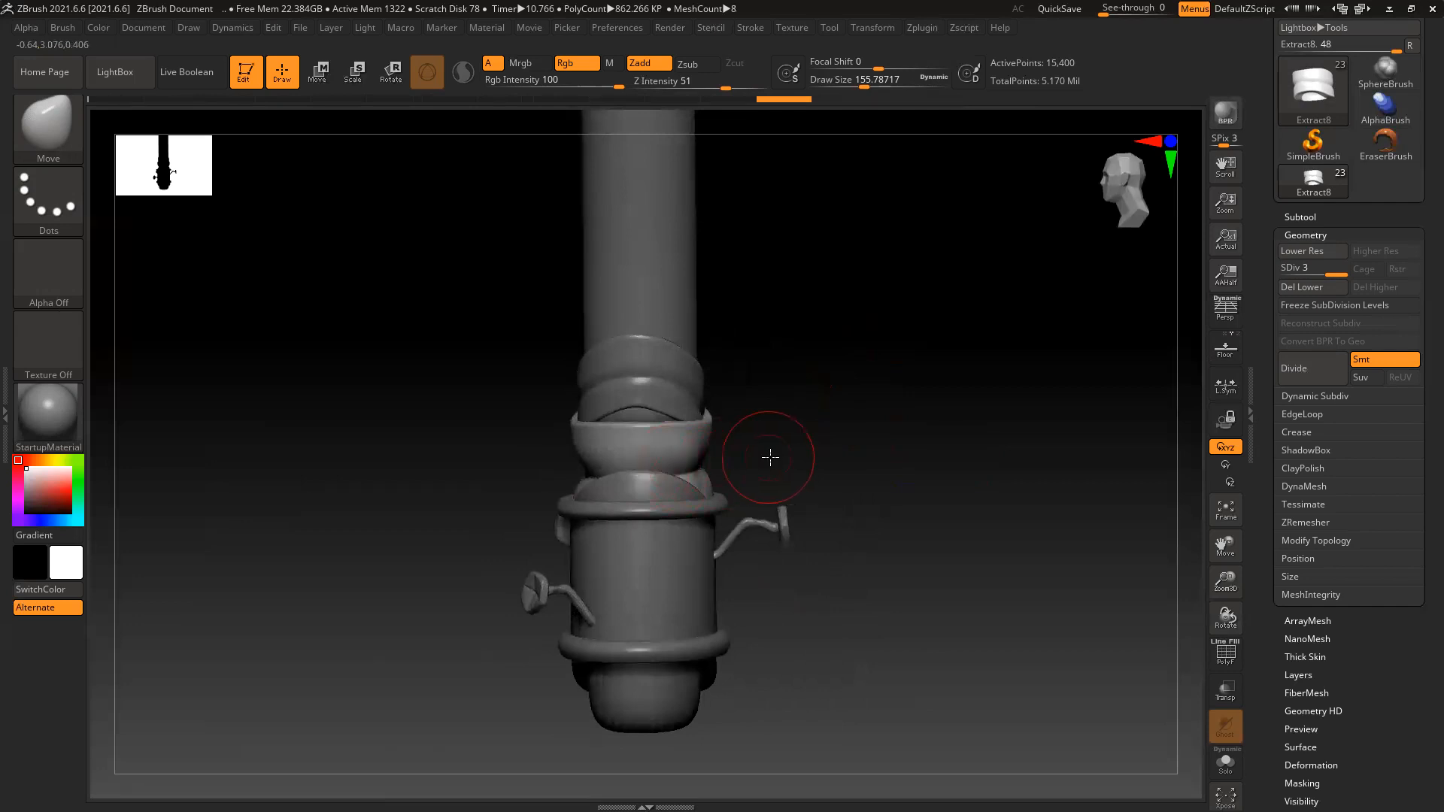
drag(770, 454, 599, 477)
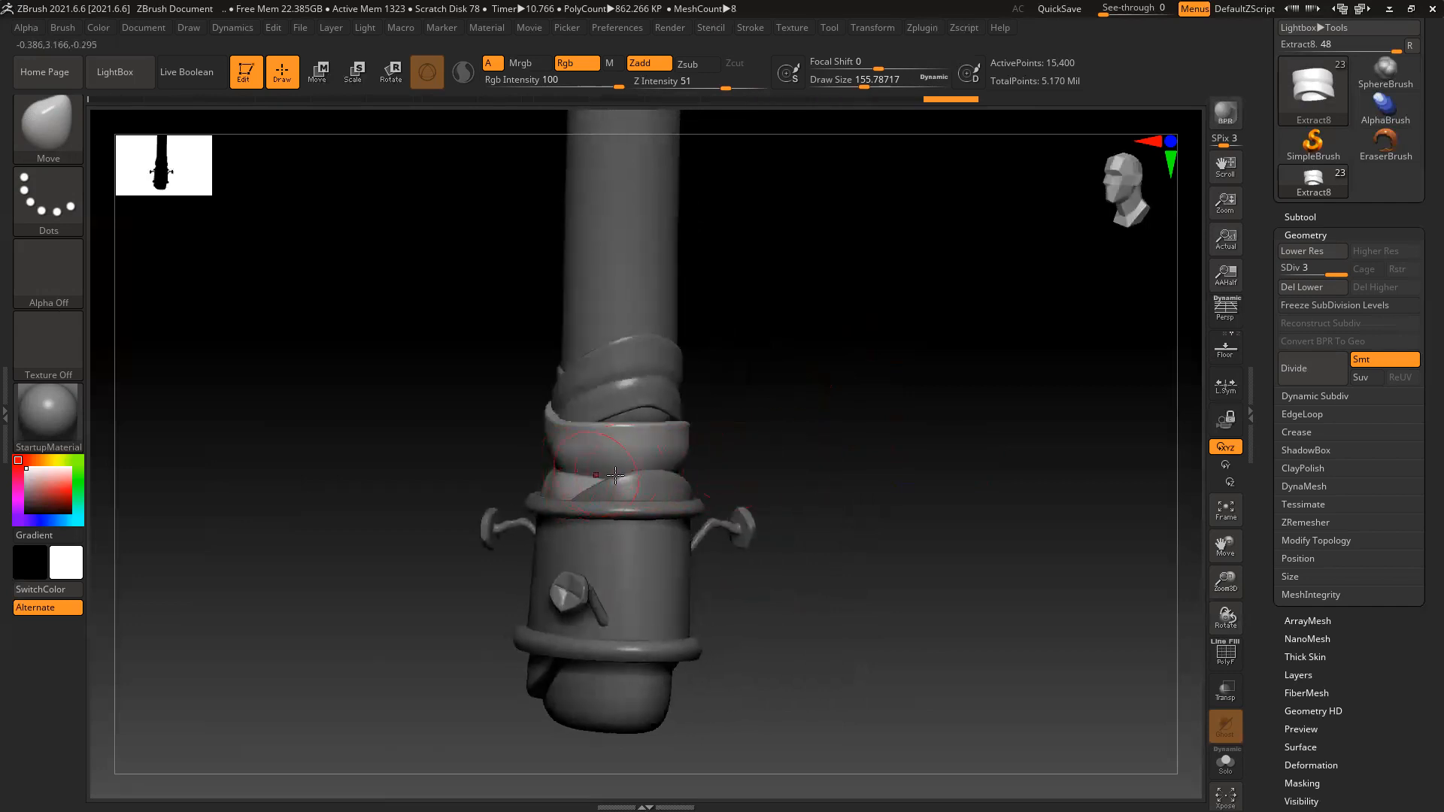
drag(760, 455, 861, 451)
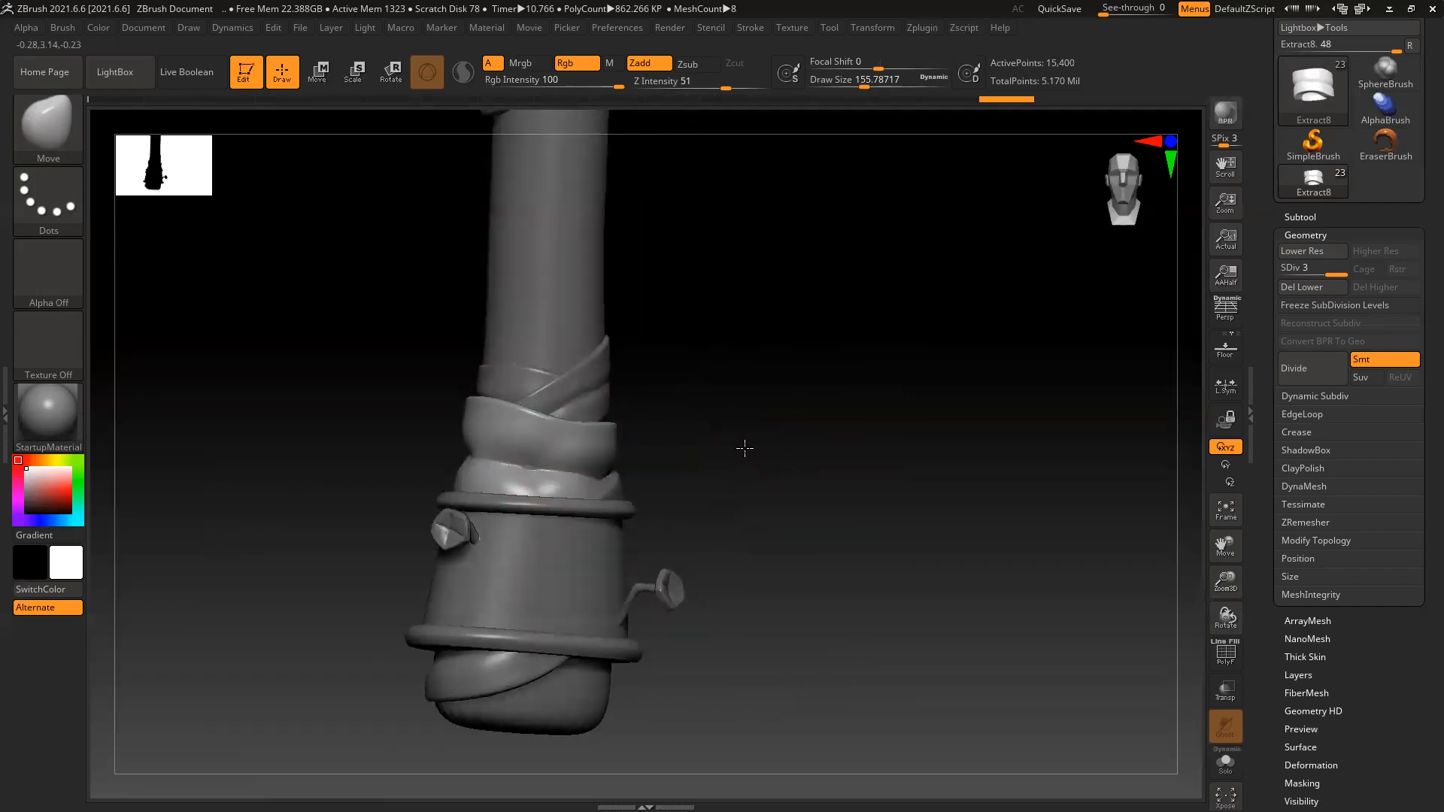
drag(744, 448, 508, 473)
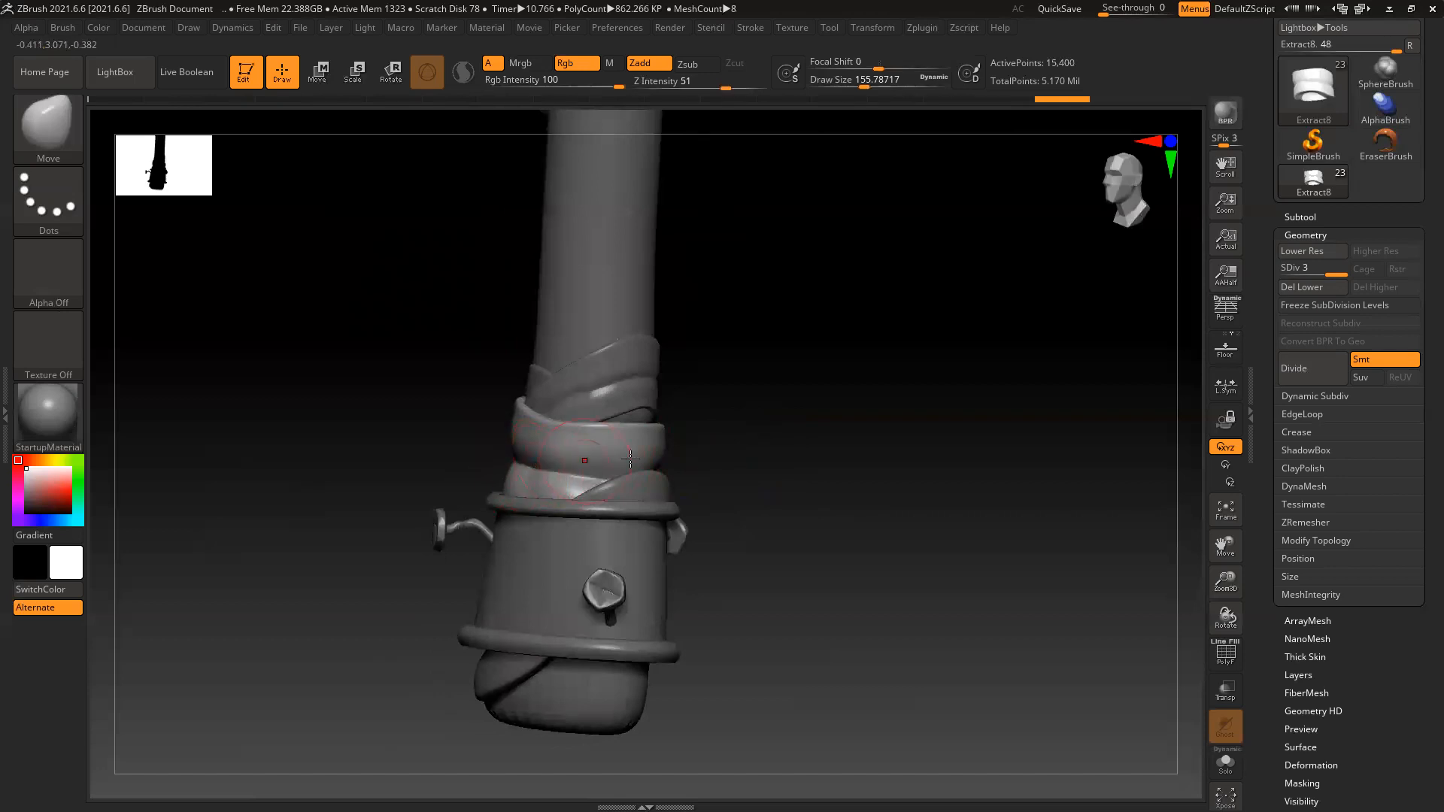
key(shift)
Adjust the shape of the two crossing diagonal wraps above the wide one with the Move brush
alt+click(578, 392)
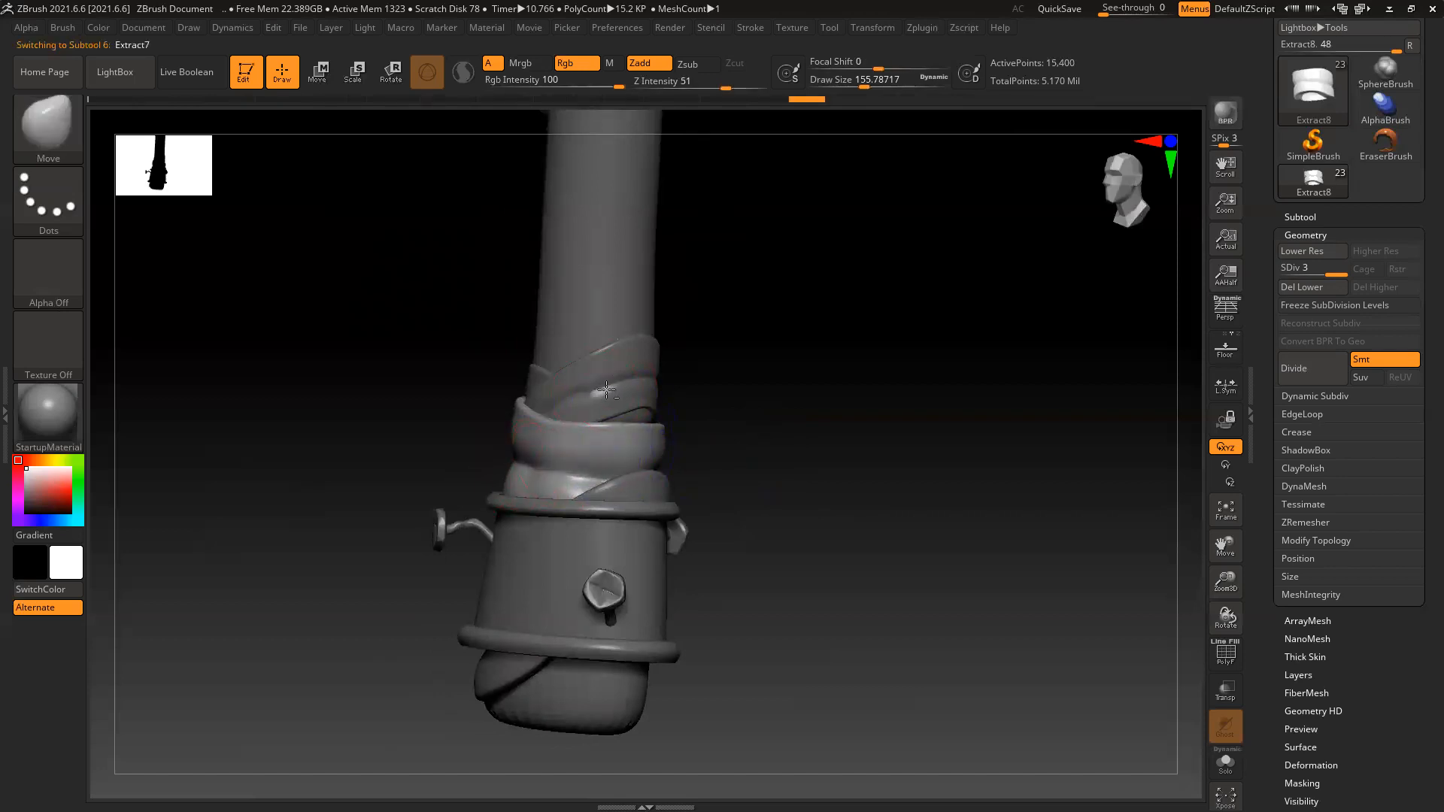
drag(825, 363, 671, 398)
drag(836, 414, 718, 436)
alt+click(767, 361)
drag(764, 359, 757, 351)
drag(870, 359, 790, 357)
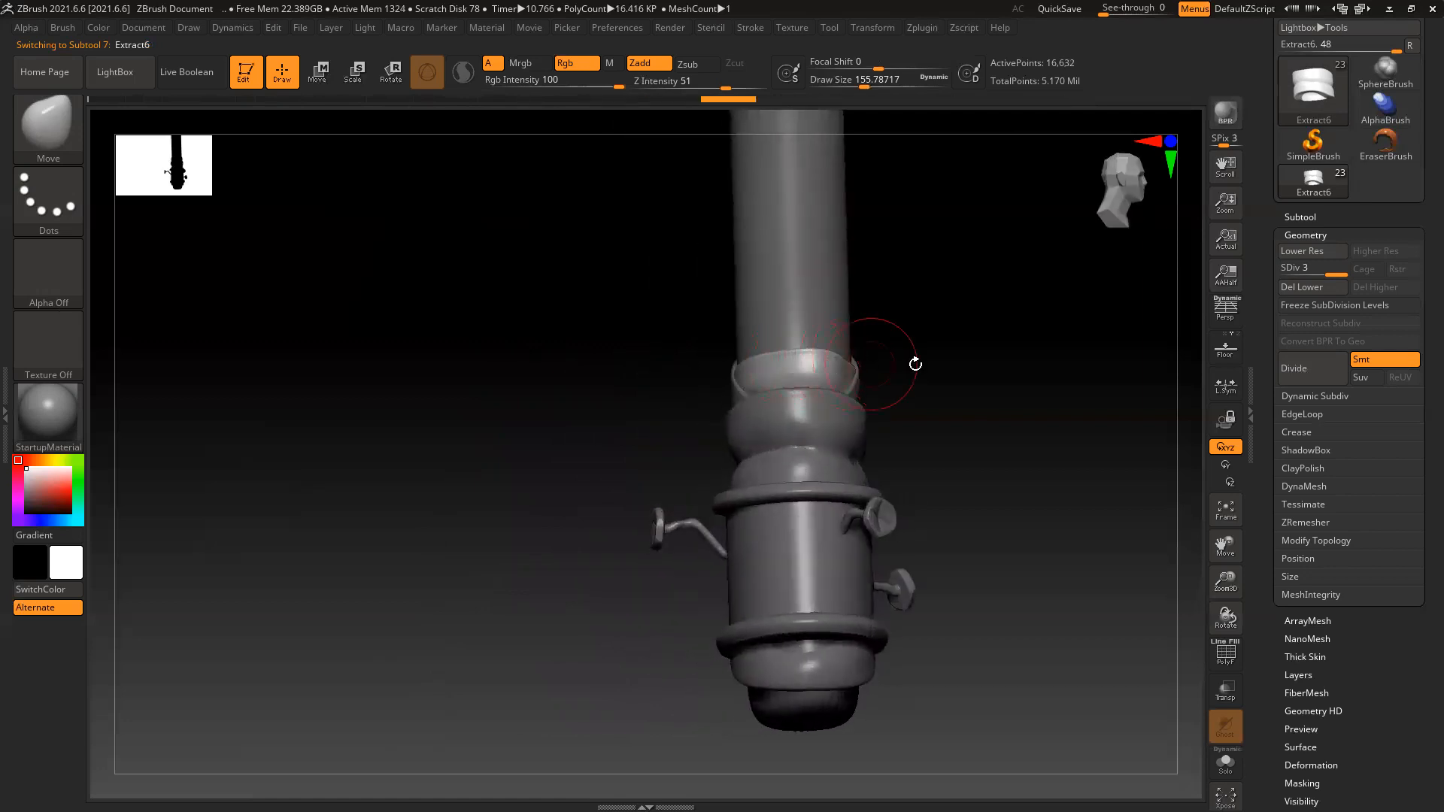
drag(916, 364, 856, 364)
drag(643, 486, 1064, 436)
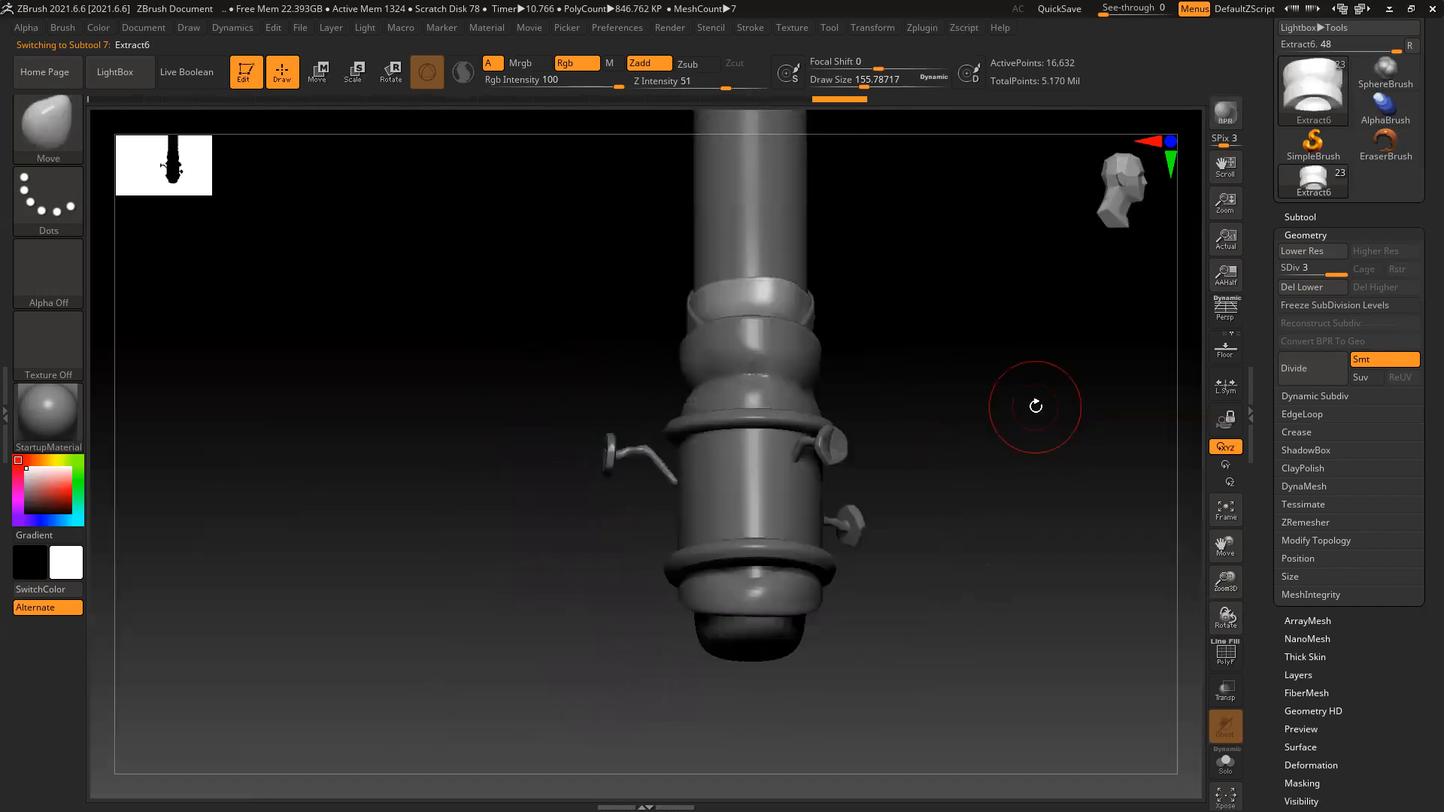
Adjust the handle-end wrap below the lower ring with the Move brush and quick-save the project
alt+click(752, 592)
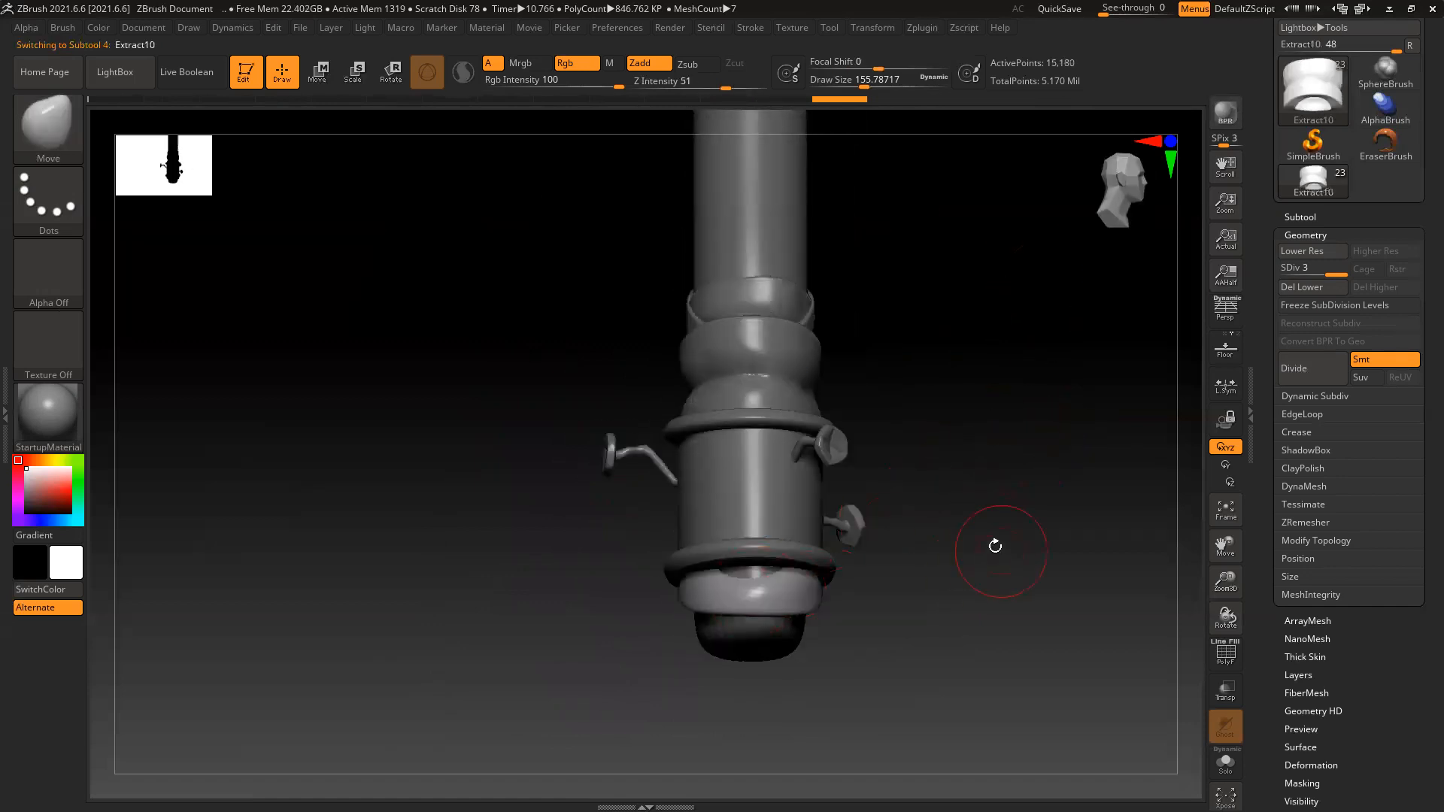
drag(996, 545, 1026, 514)
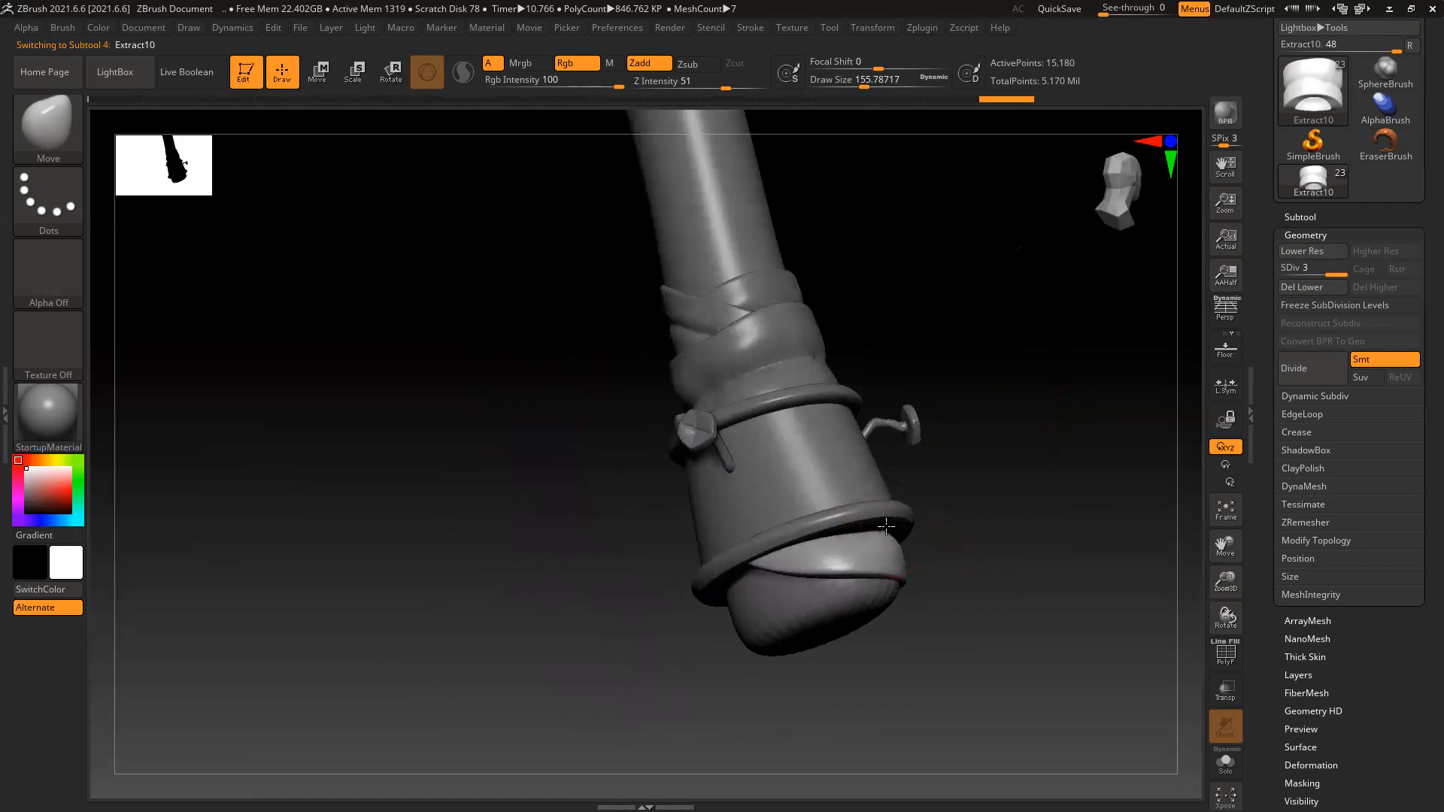
shift+drag(1075, 517, 1067, 519)
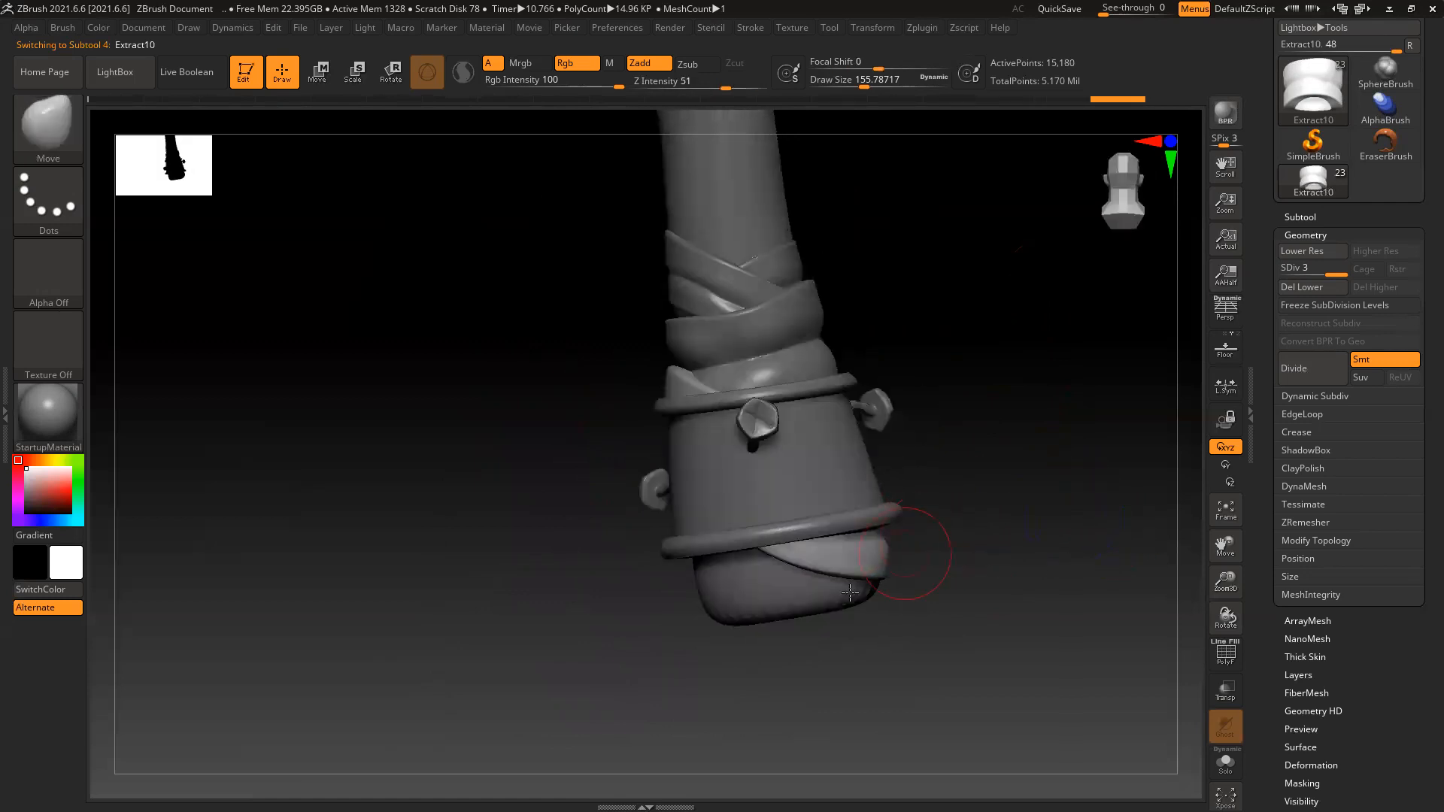
mouse_move(990, 544)
mouse_down()
mouse_move(991, 557)
mouse_move(993, 516)
mouse_up()
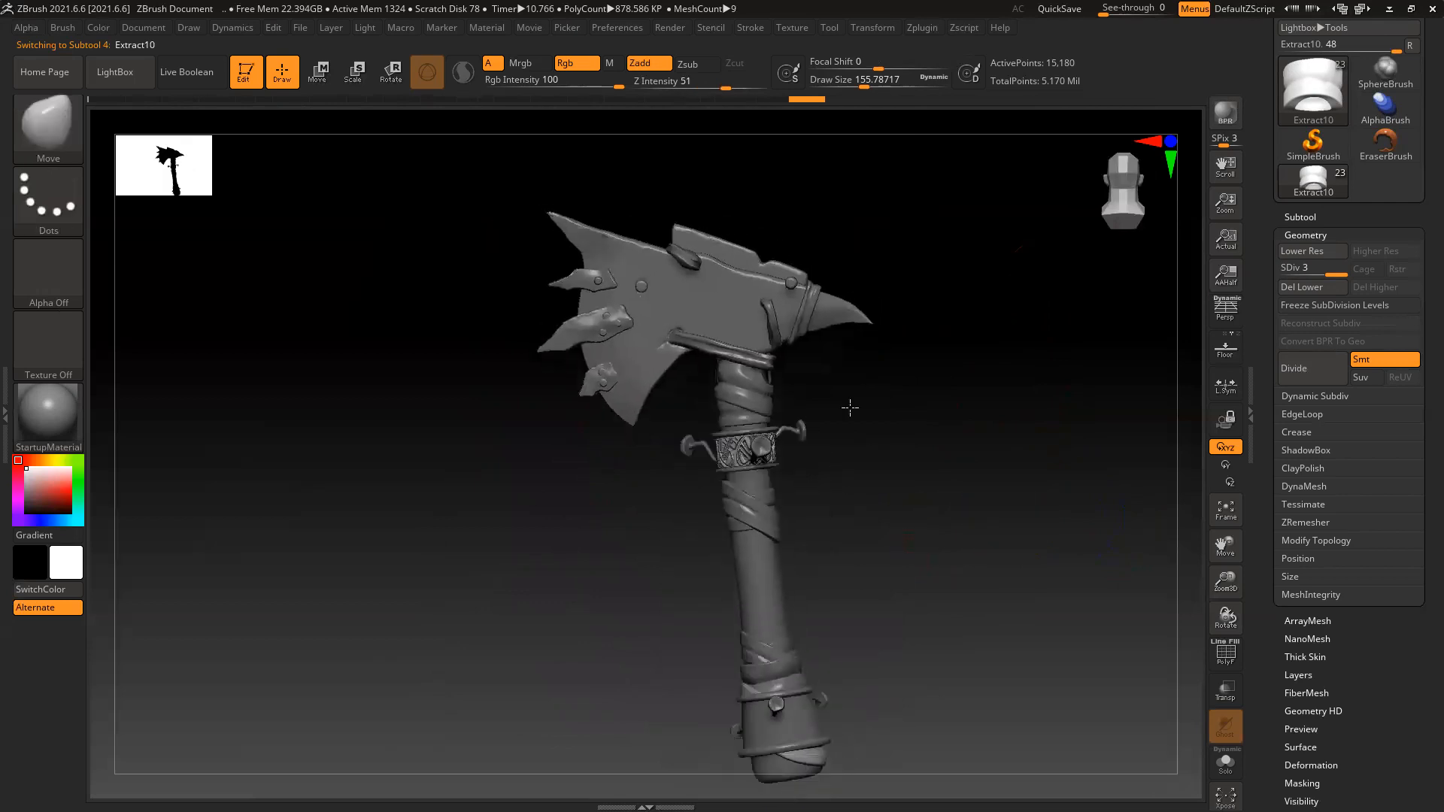
drag(850, 407, 819, 555)
key(ctrl+s)
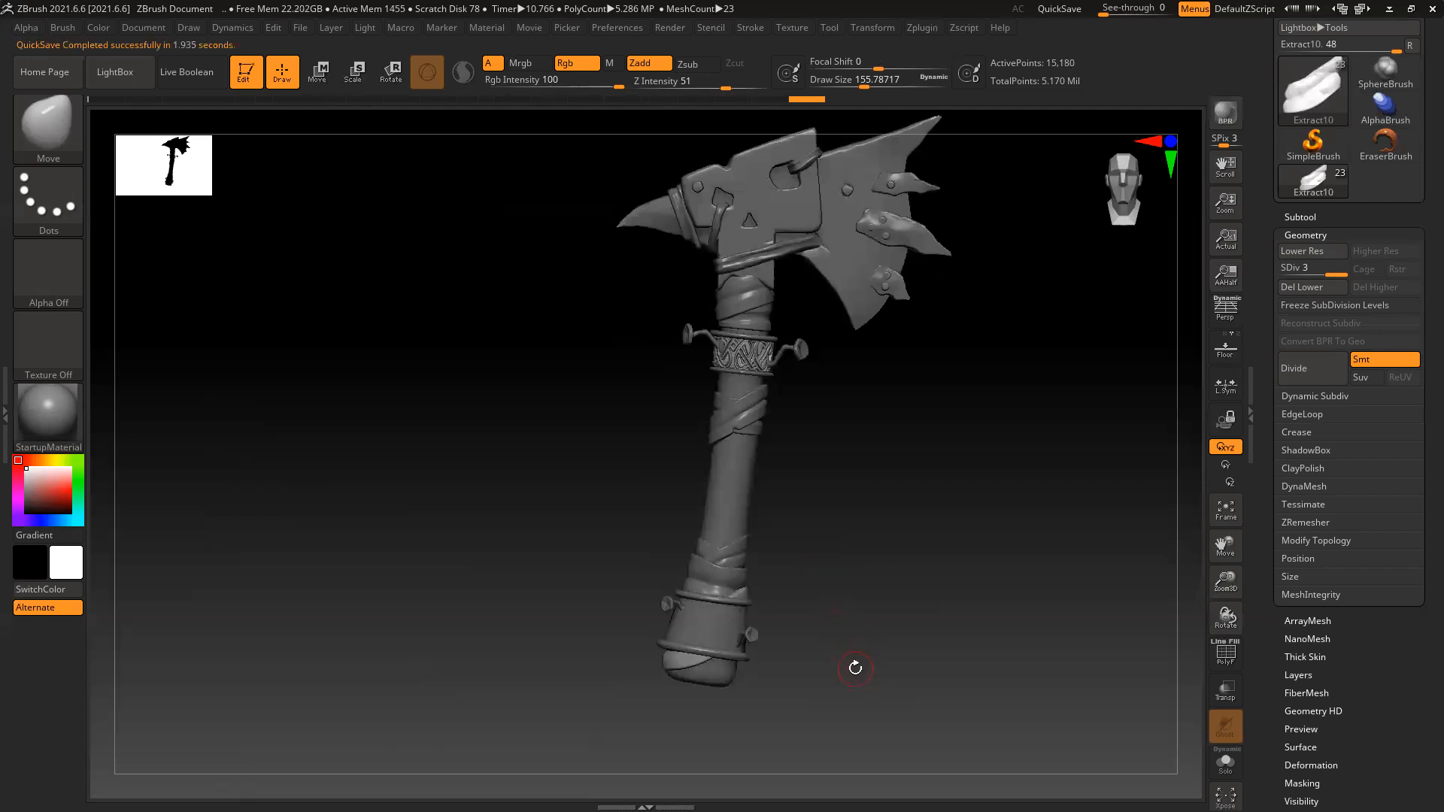
Close the axe reference image and save the ZBrush tool as axe_02, replacing the existing file
key(alt+Tab)
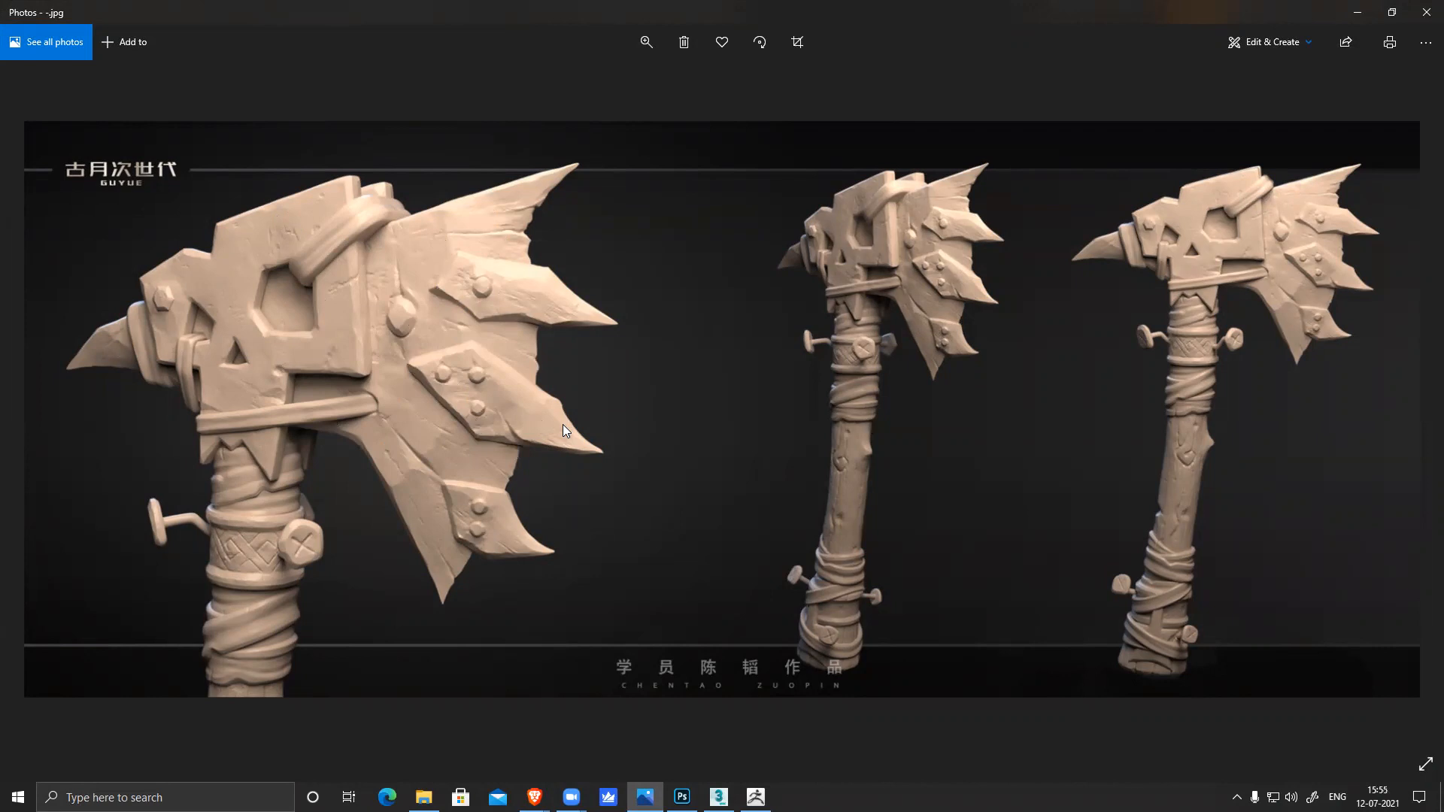
click(1426, 11)
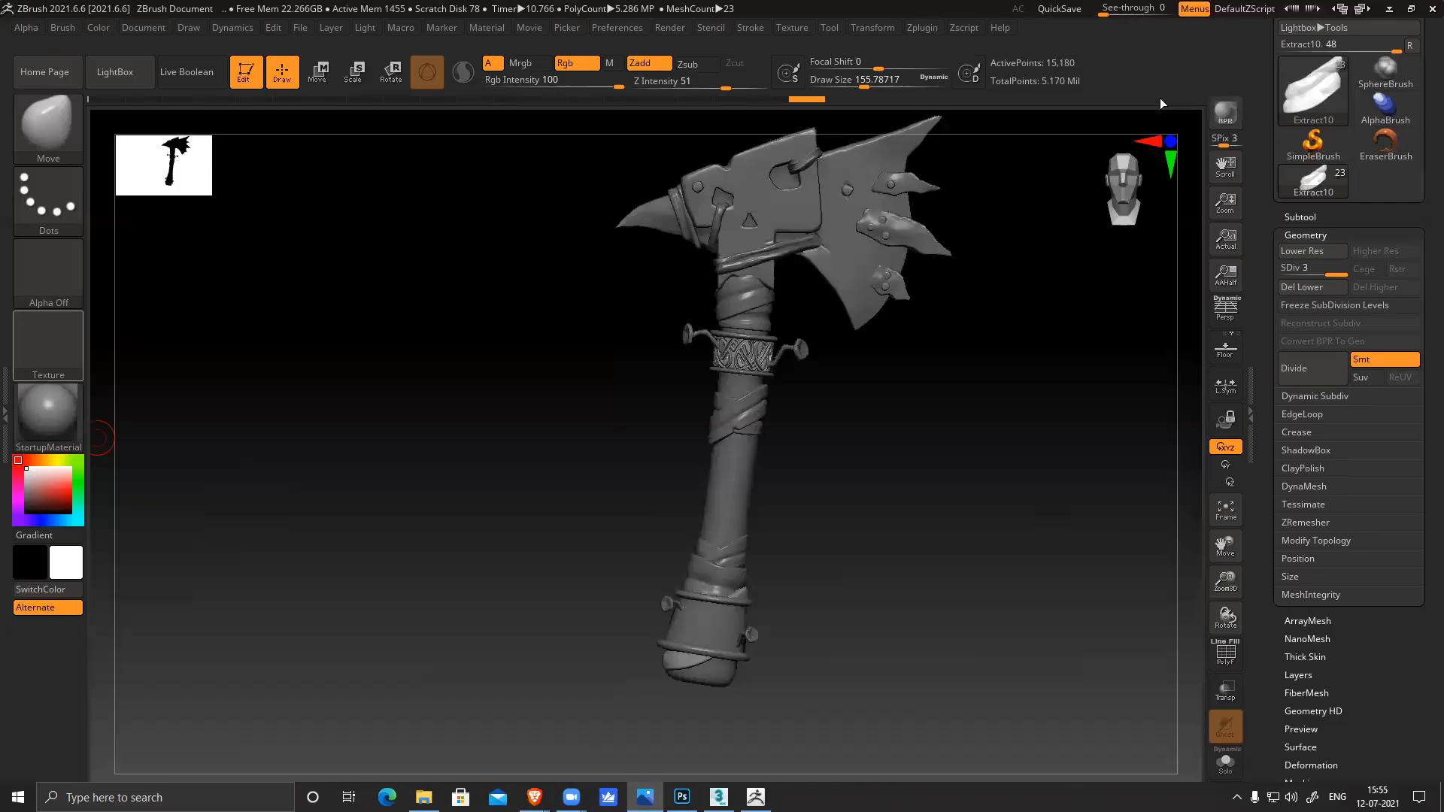
drag(1077, 543, 938, 573)
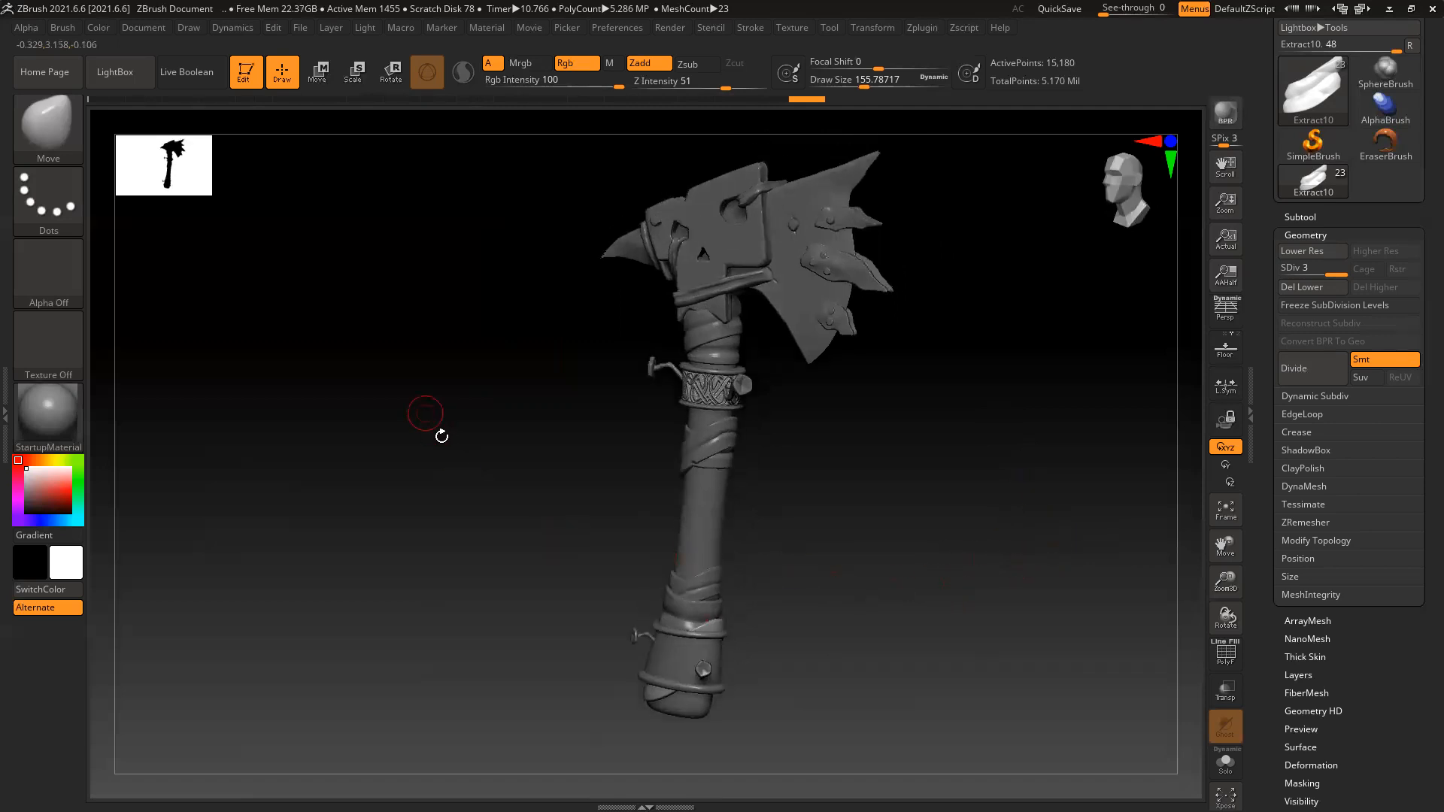
scroll(1327, 42, up, 3)
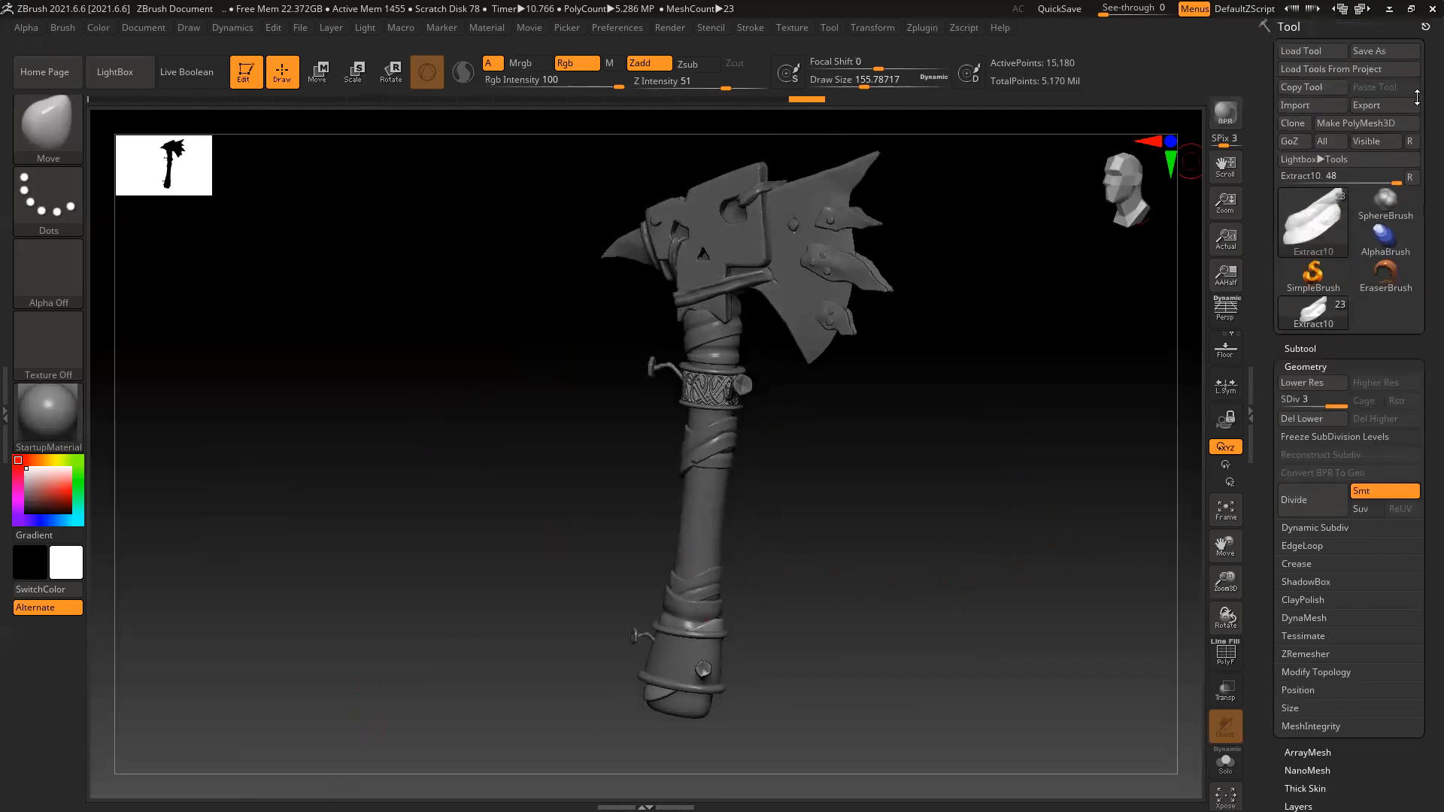
click(1385, 50)
key(Return)
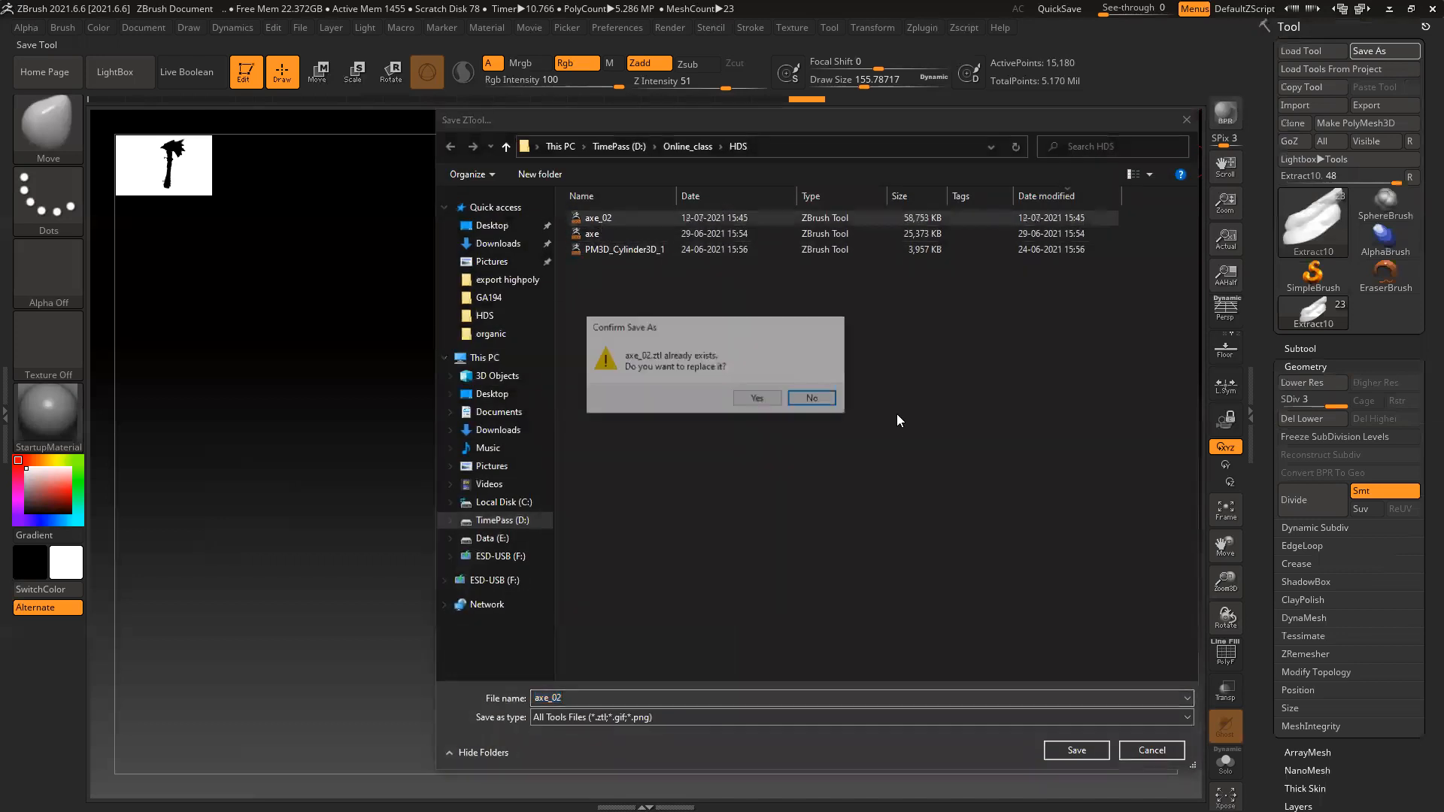
click(777, 399)
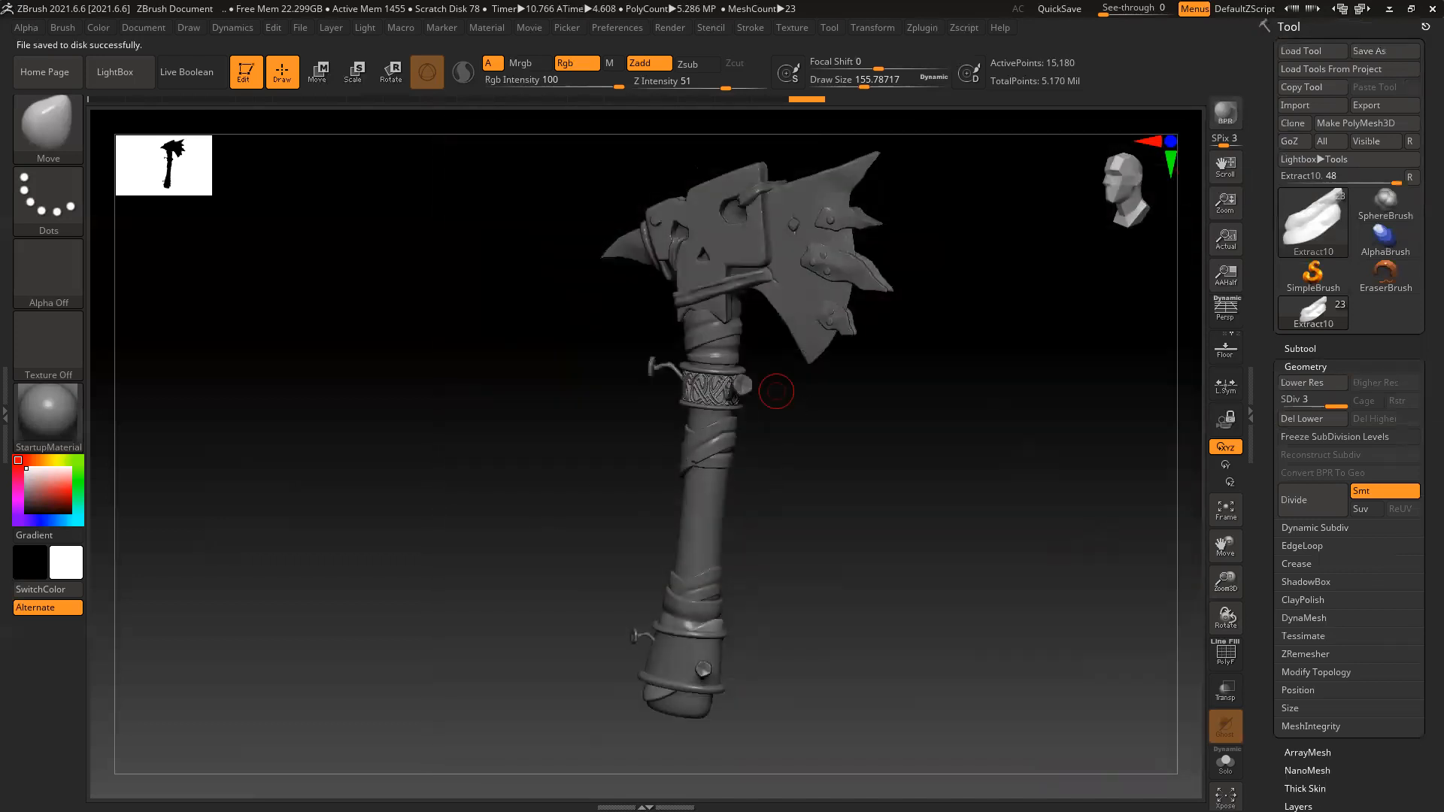
Switch to the web browser, close the border design image search, and open Attendance_GA212 in the High Detail Sculpting course
key(alt+Tab)
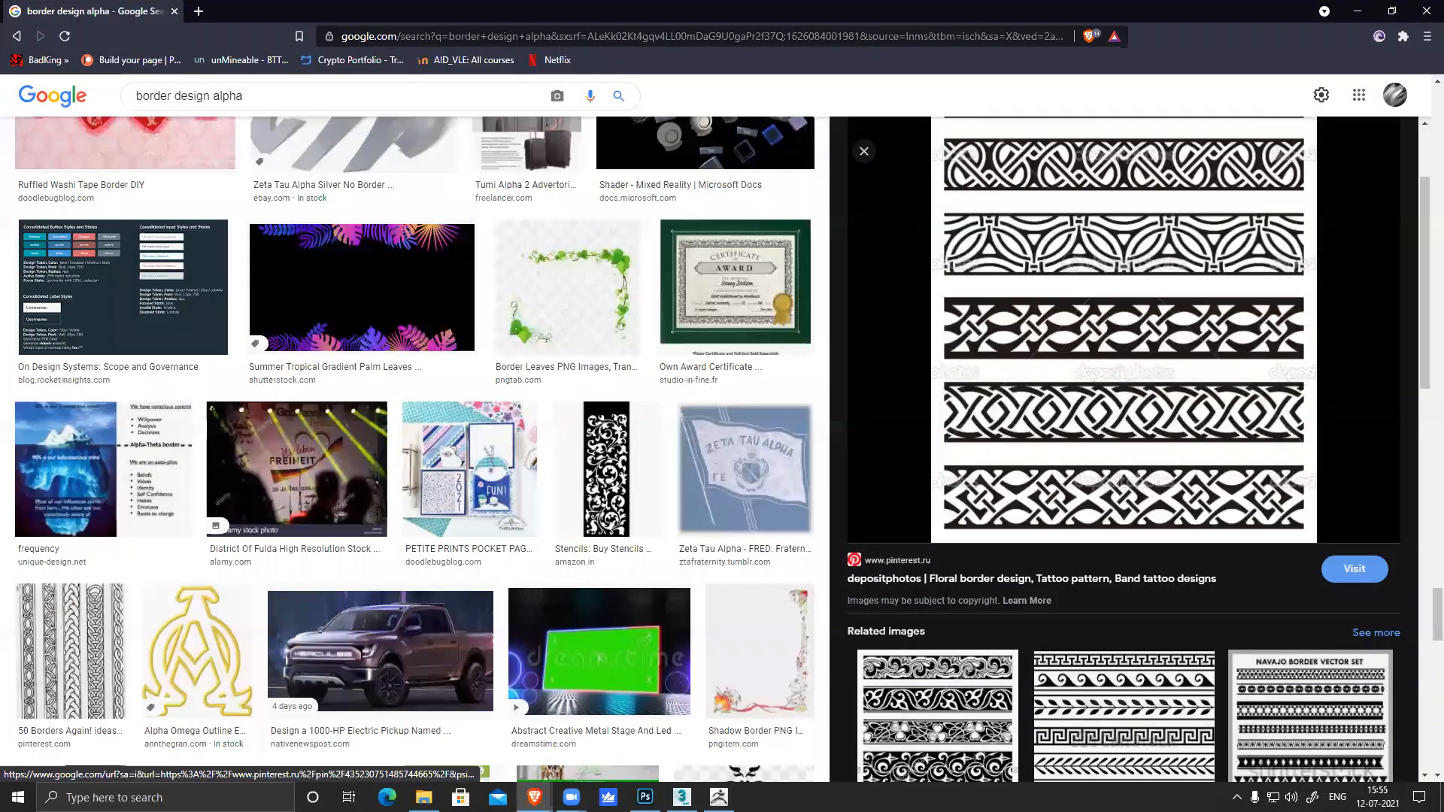
click(175, 11)
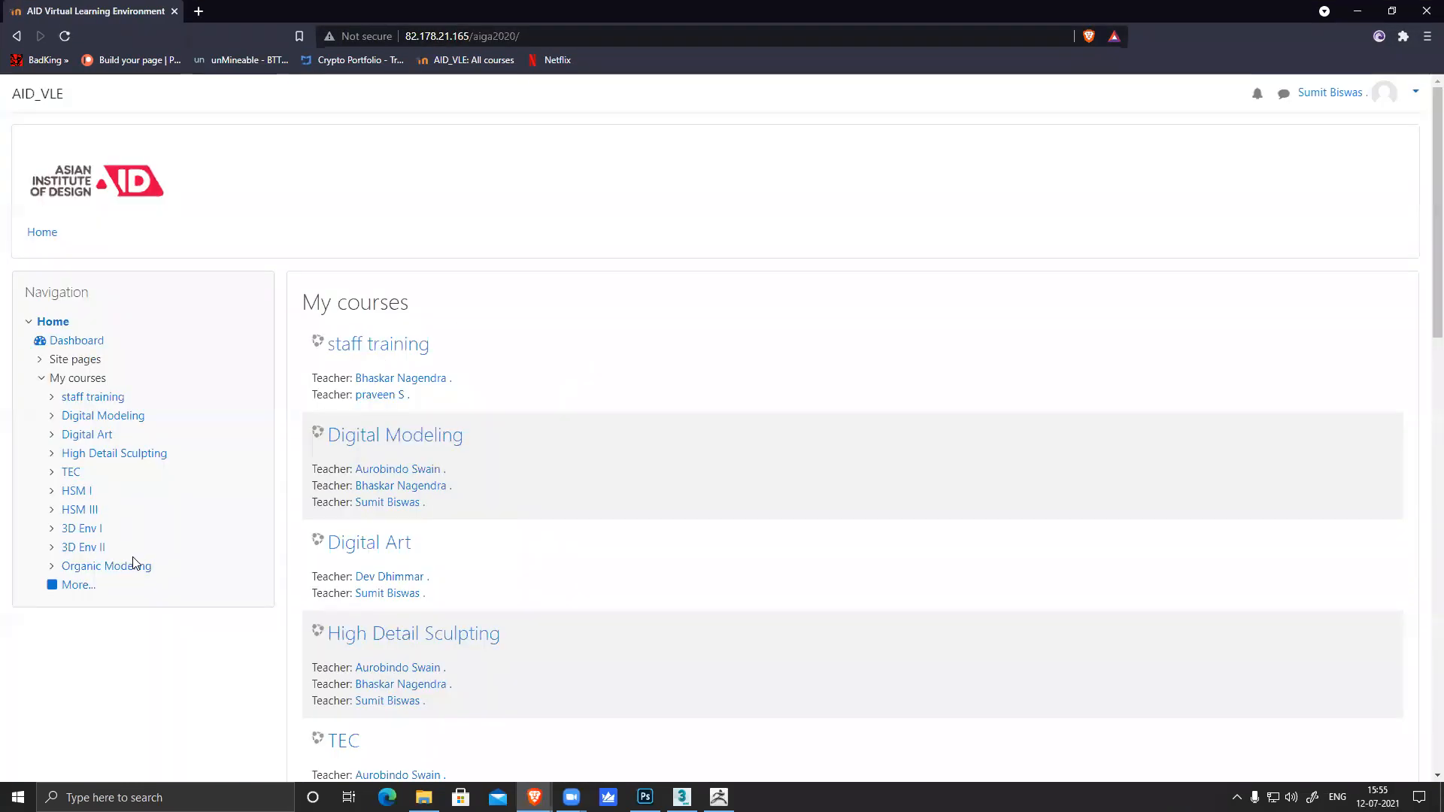
click(162, 453)
click(421, 461)
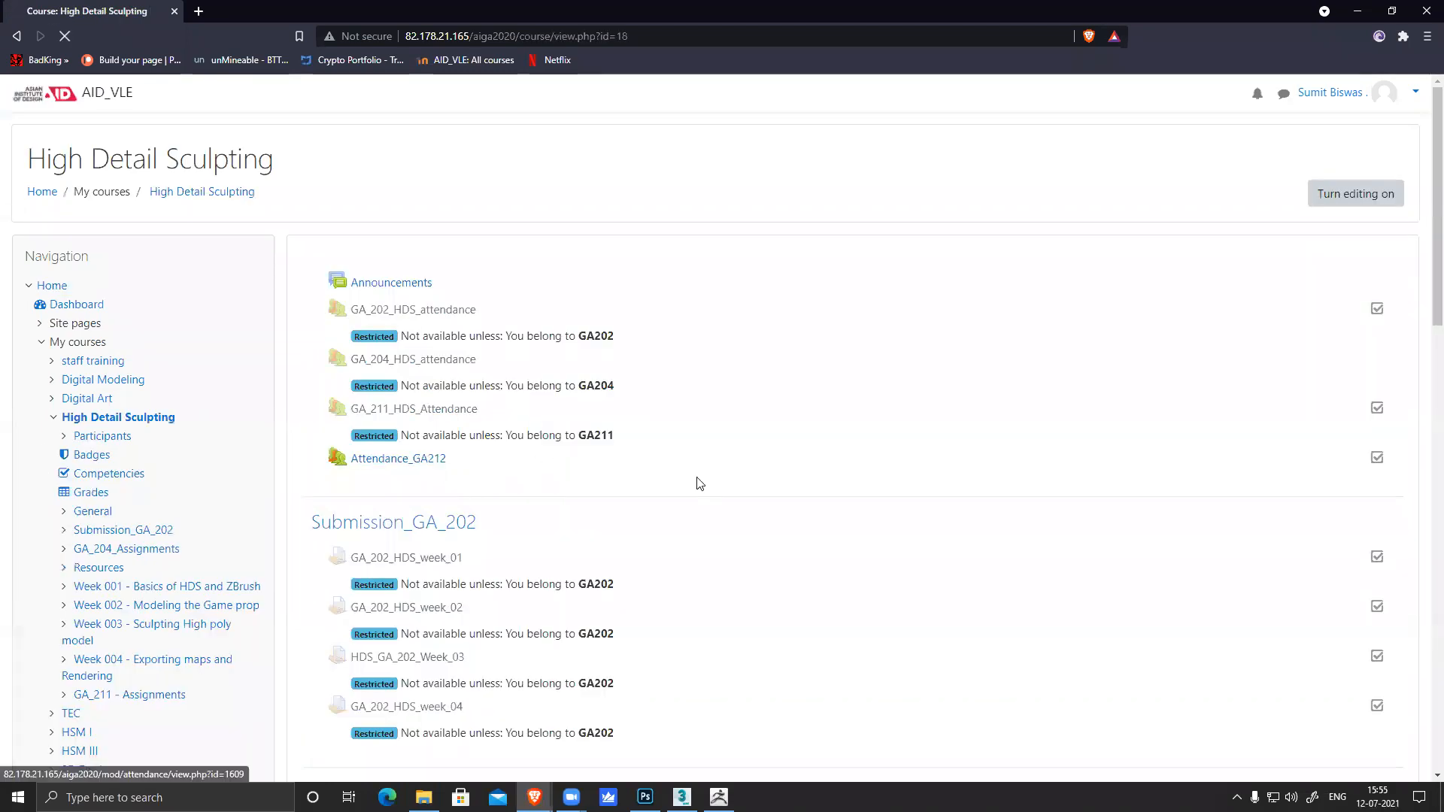
Add an attendance session dated 12 July 2021 for group GA212
click(413, 321)
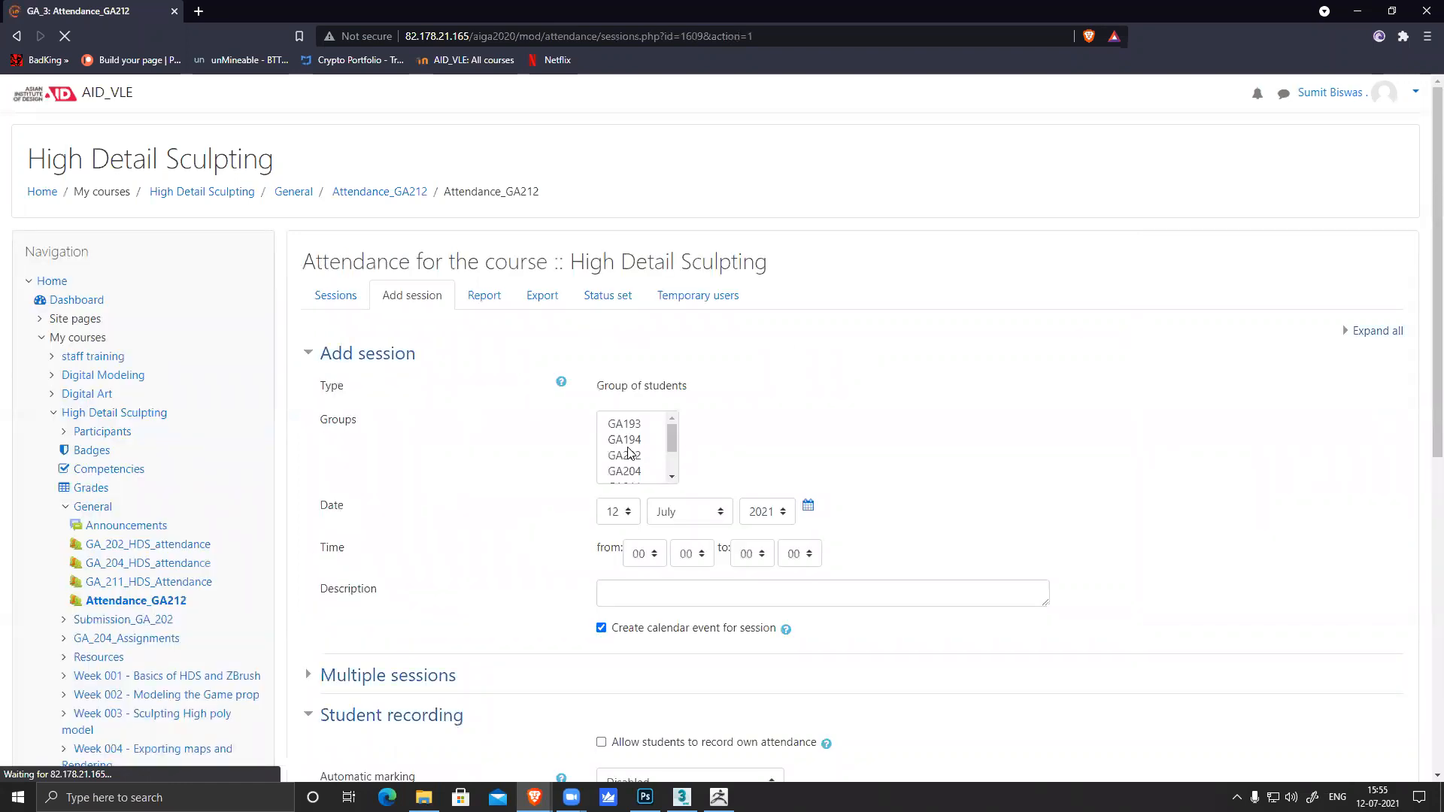
scroll(630, 452, down, 2)
click(630, 456)
scroll(752, 527, down, 3)
click(619, 656)
scroll(945, 629, down, 3)
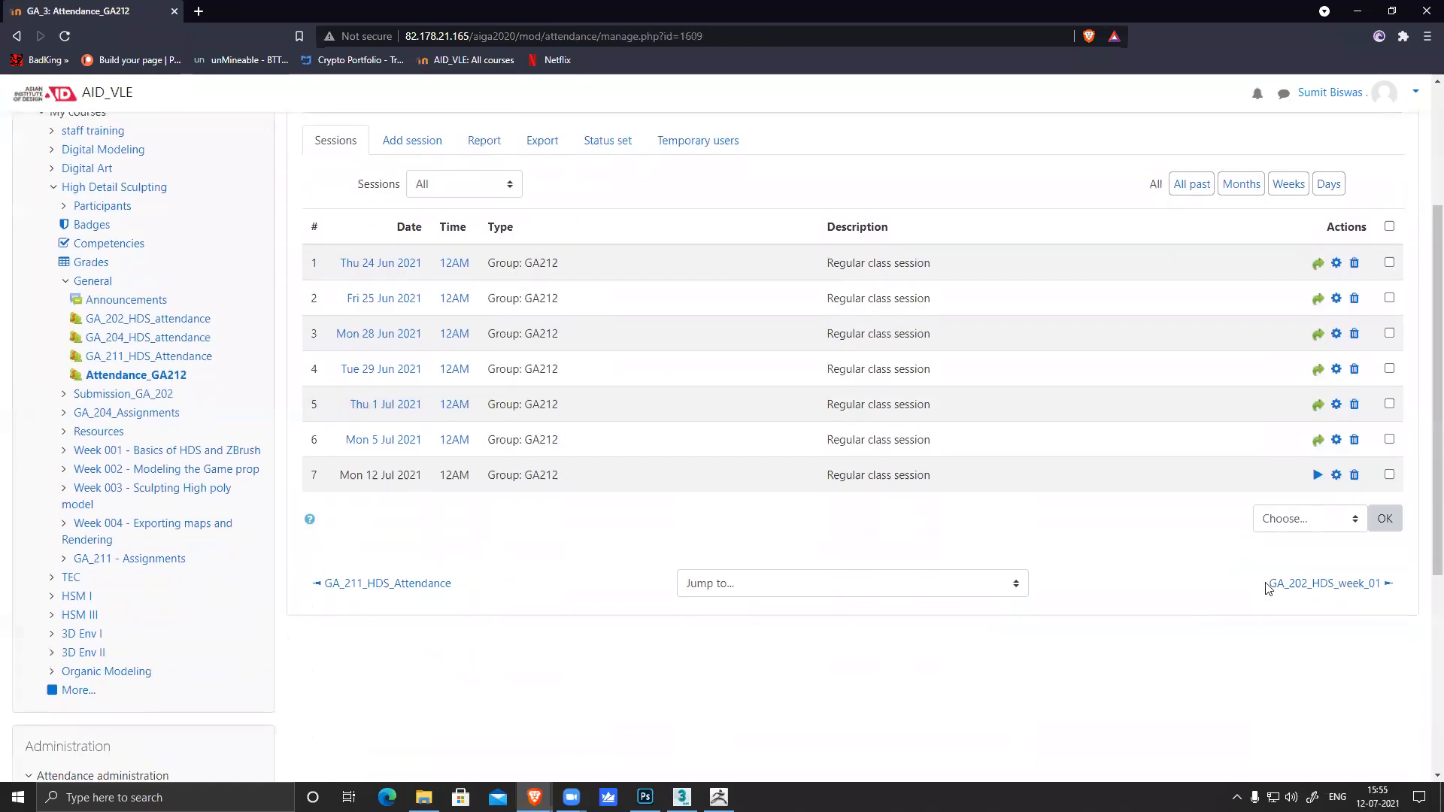
Take attendance for the 12 July 2021 session, marking all students present except the second one as absent, and save it
click(1316, 475)
click(1236, 476)
scroll(1237, 480, down, 2)
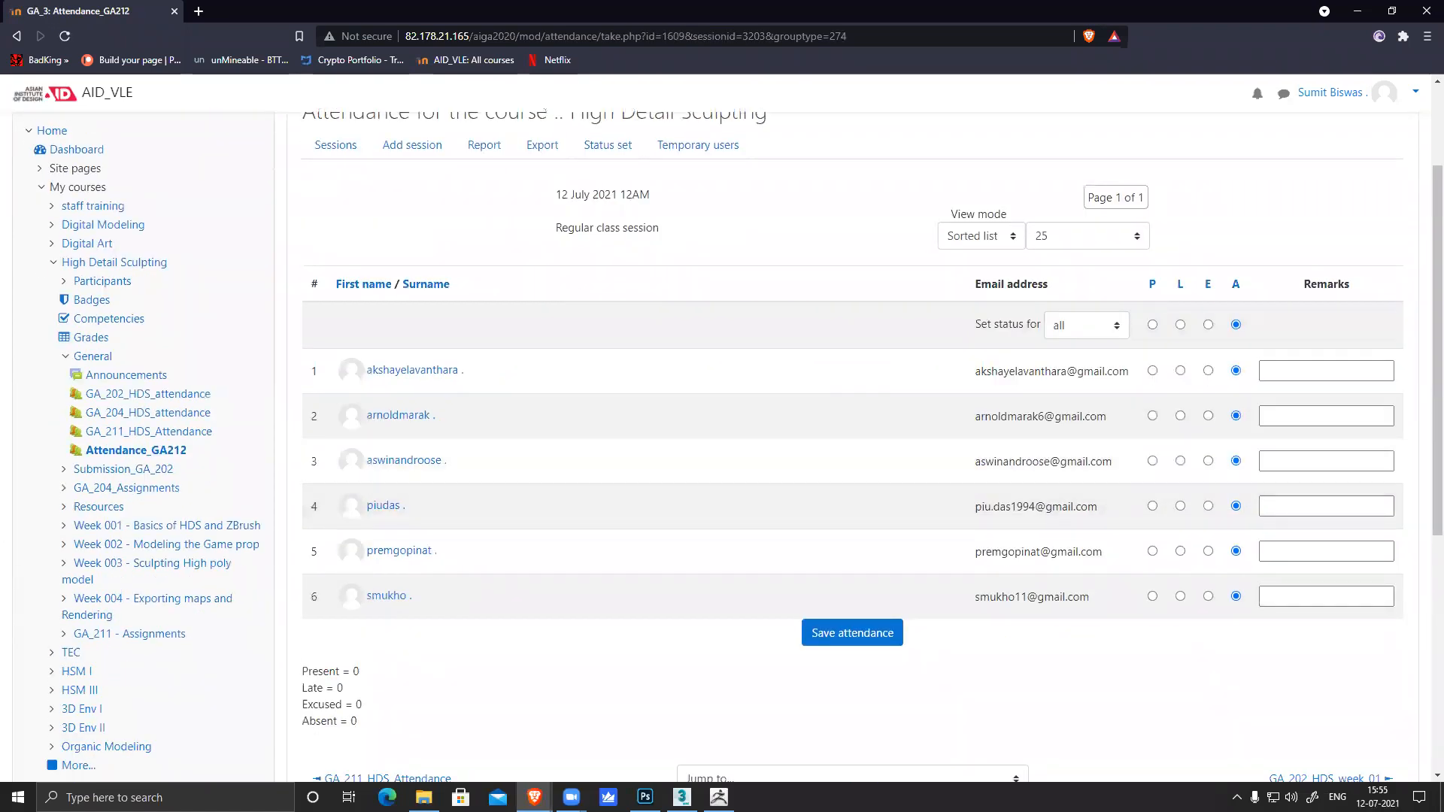
click(1153, 325)
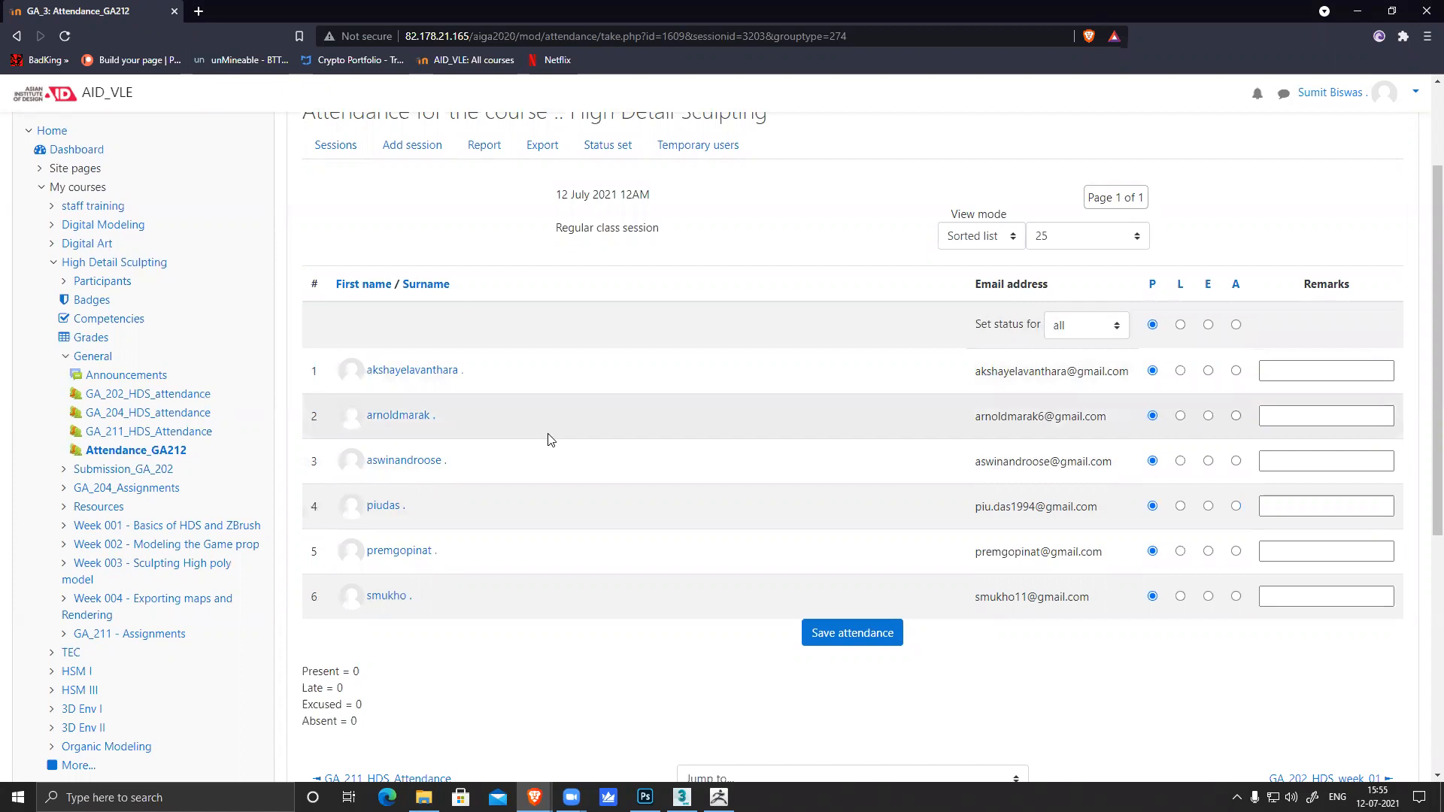
click(1236, 416)
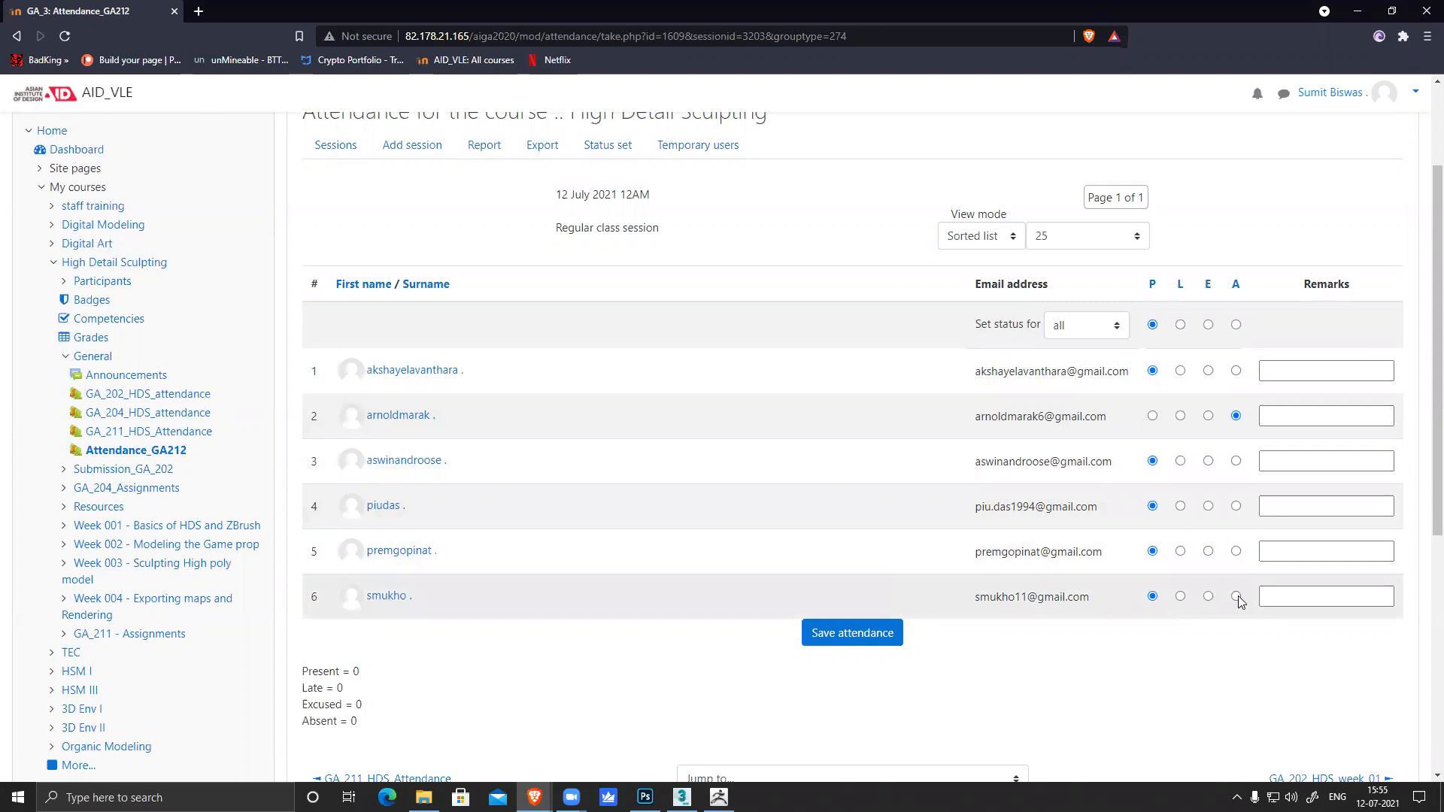
click(858, 633)
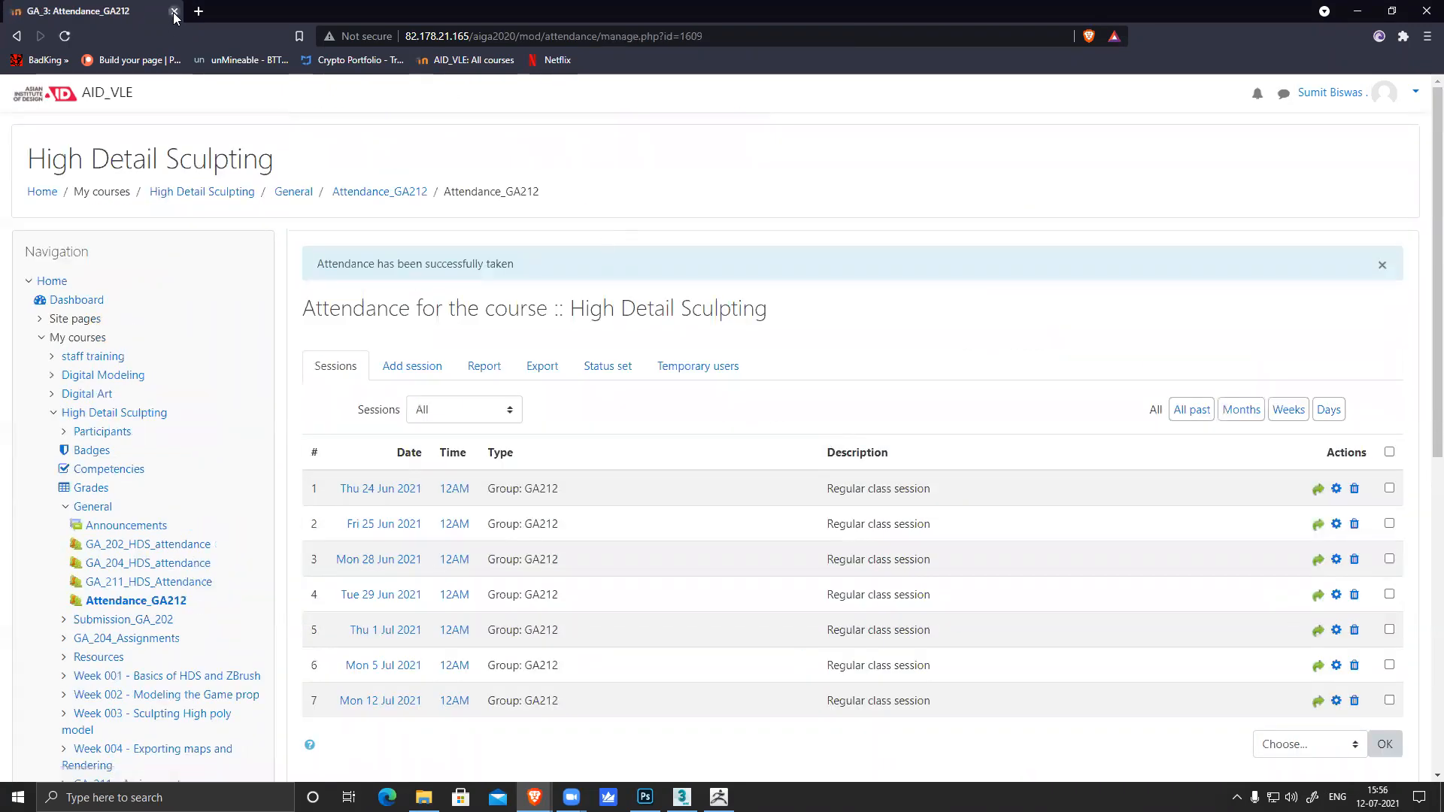
Close the attendance page and open the axe12 tool file from the desktop
click(174, 11)
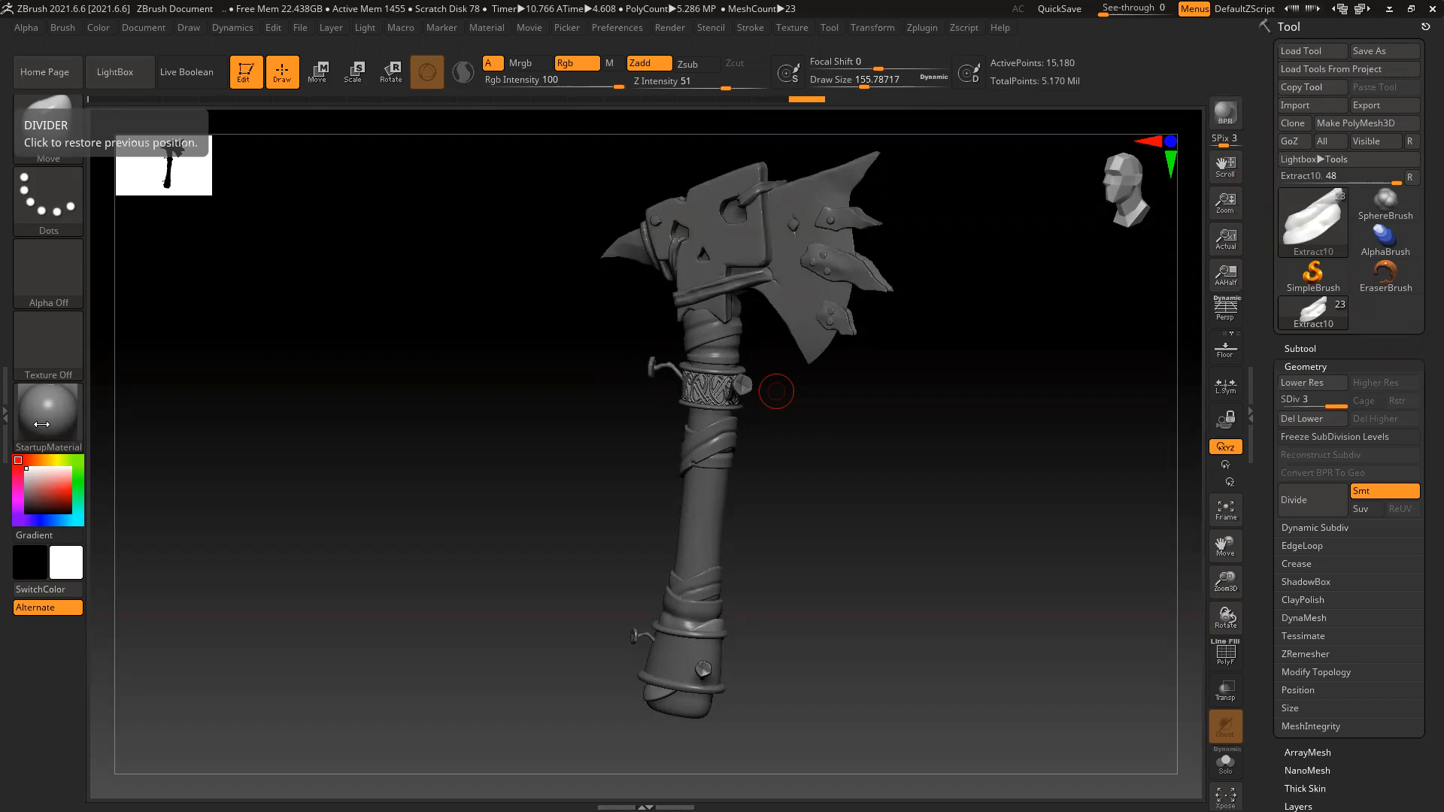
click(1390, 8)
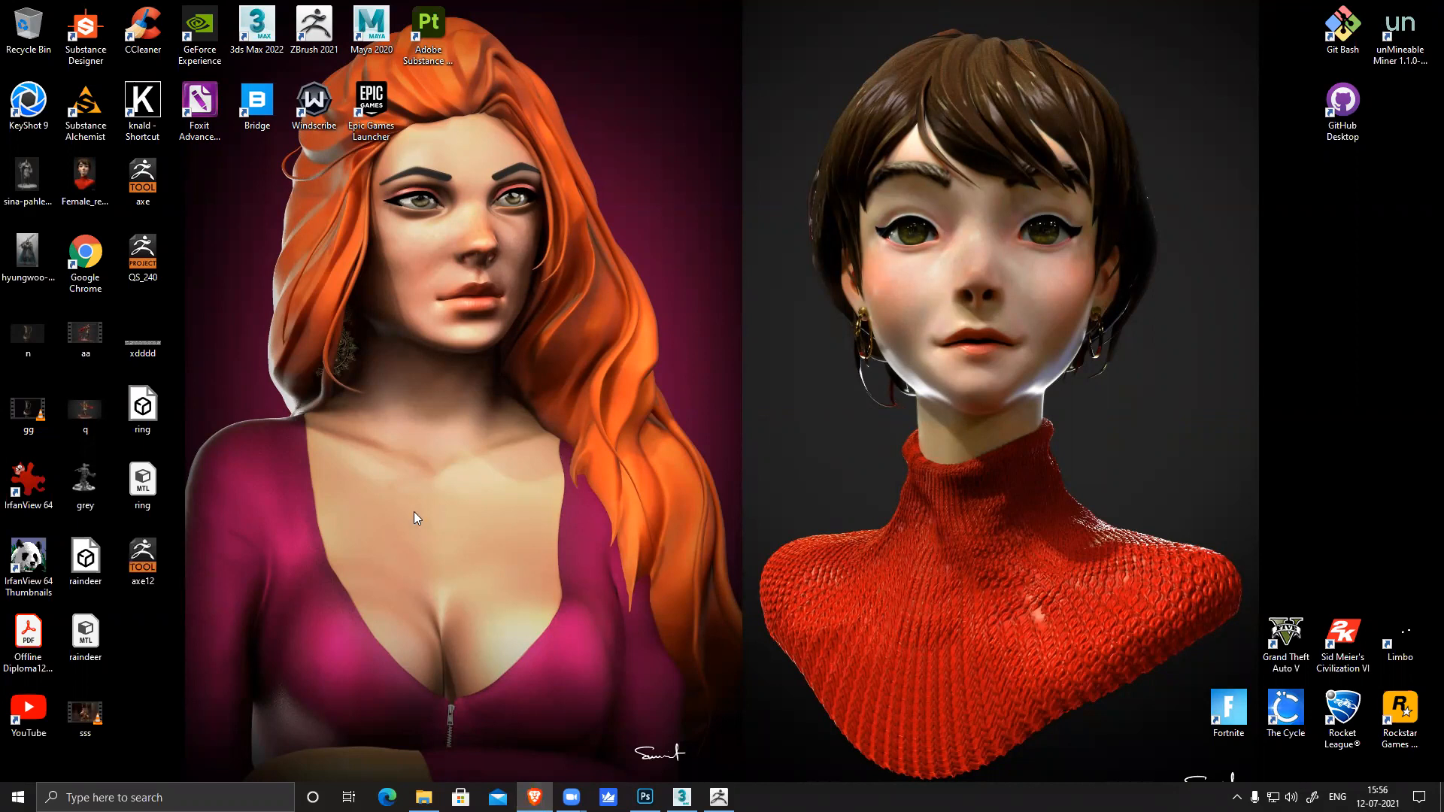
double_click(143, 557)
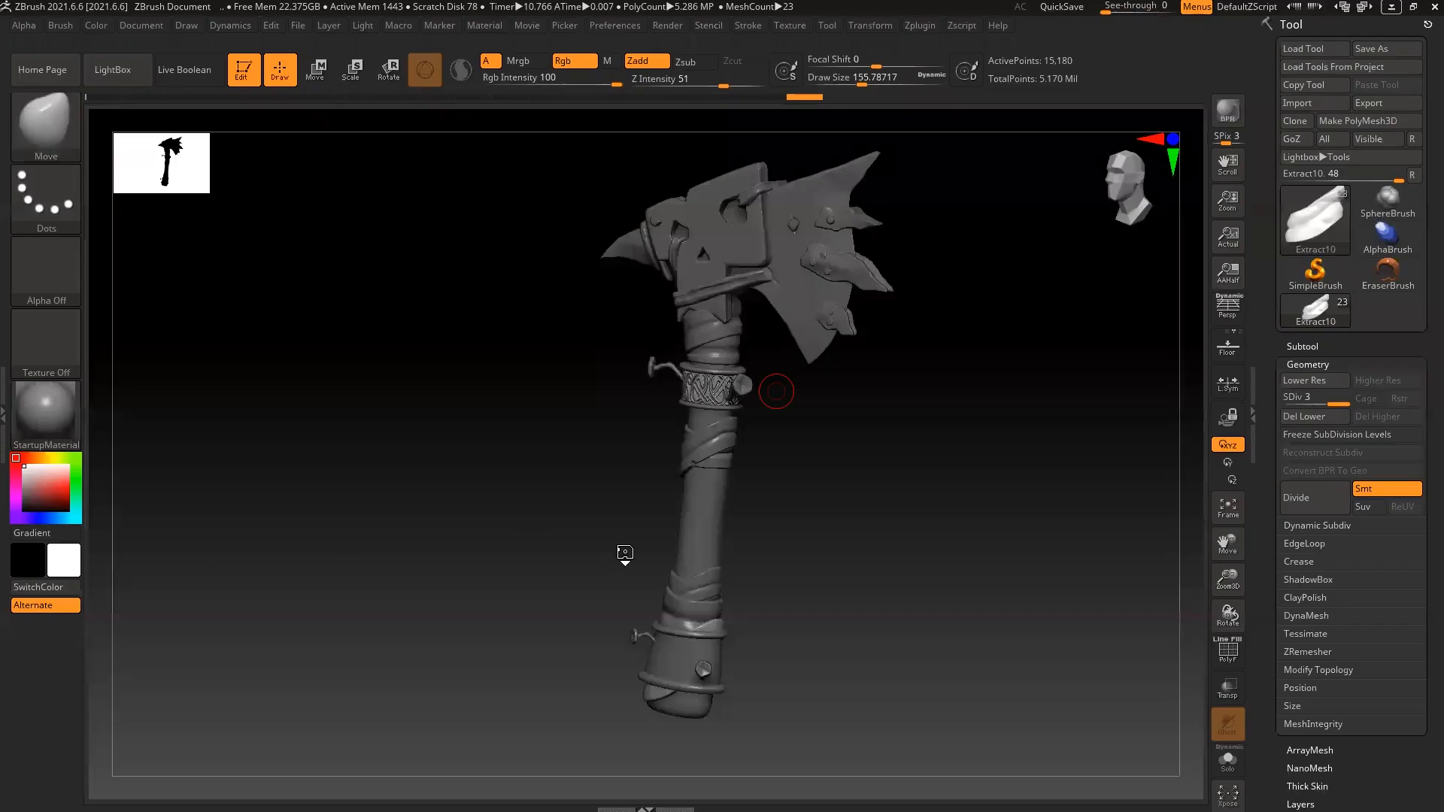
Select the small strap below the small skull hole on the axe head, align the transform gizmo to its angle, and widen it
mouse_move(808, 572)
right_down()
mouse_move(793, 516)
mouse_move(795, 567)
mouse_move(755, 555)
mouse_move(863, 578)
right_up()
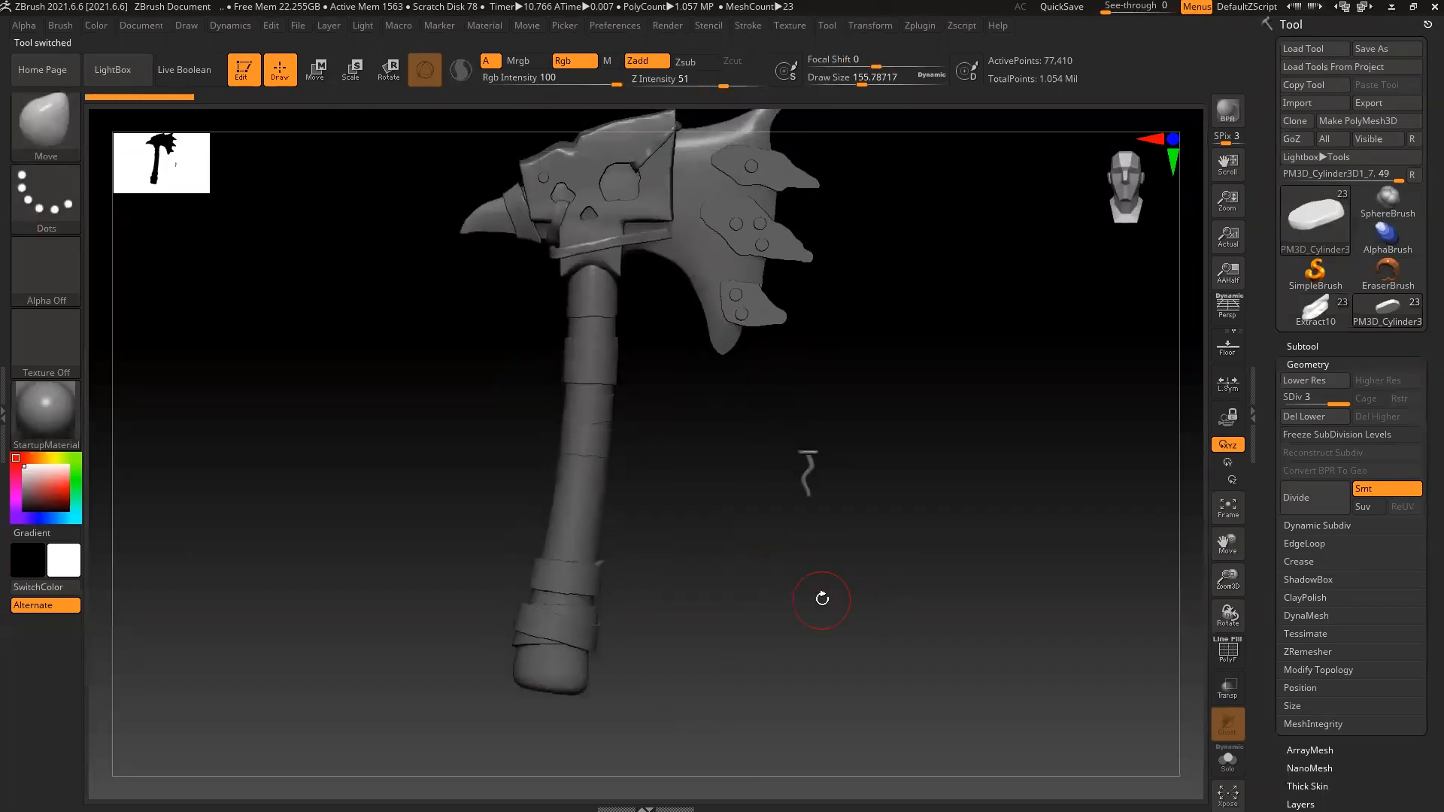
right_drag(700, 421, 679, 233)
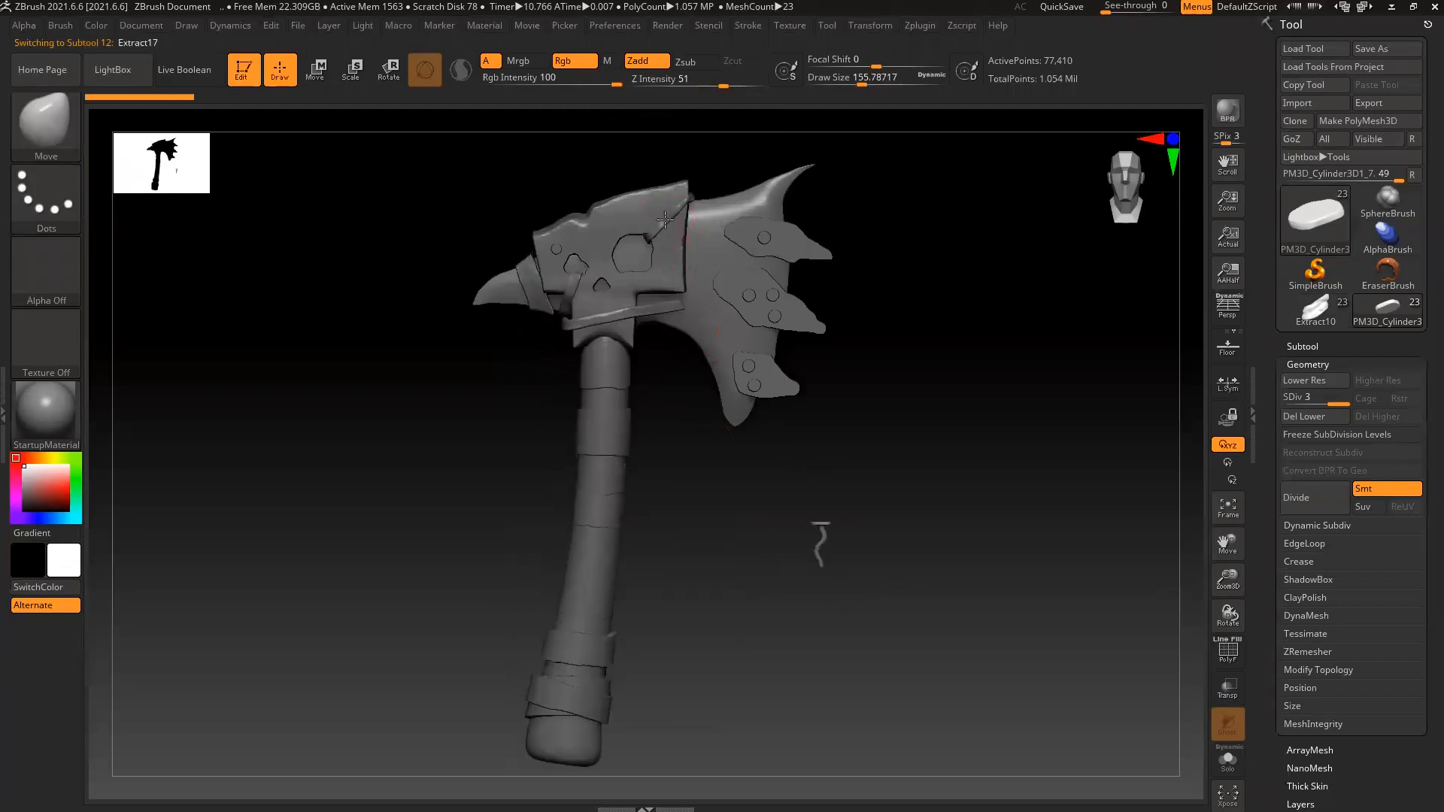
alt+click(575, 284)
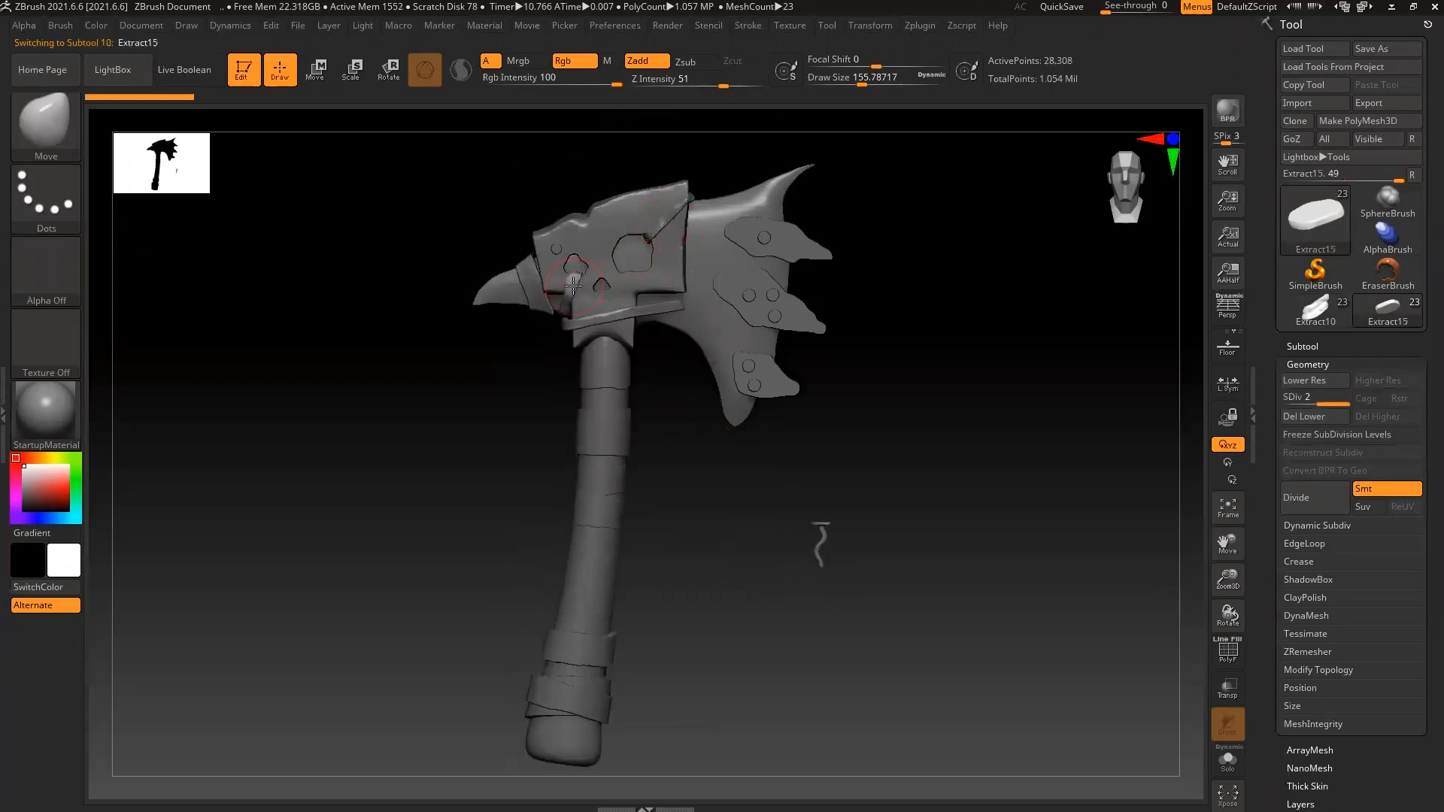
ctrl+right_drag(574, 271, 774, 529)
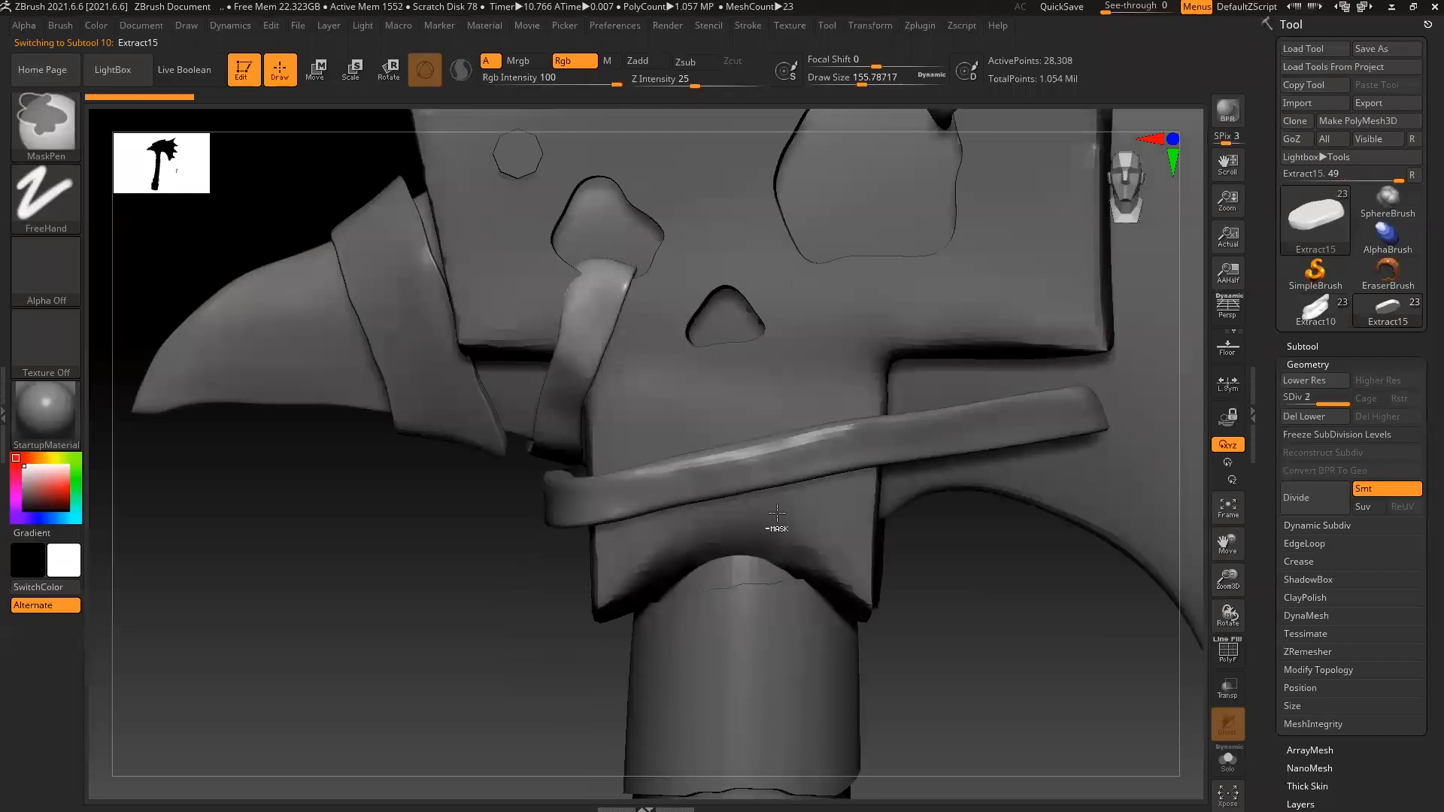
right_drag(387, 619, 434, 598)
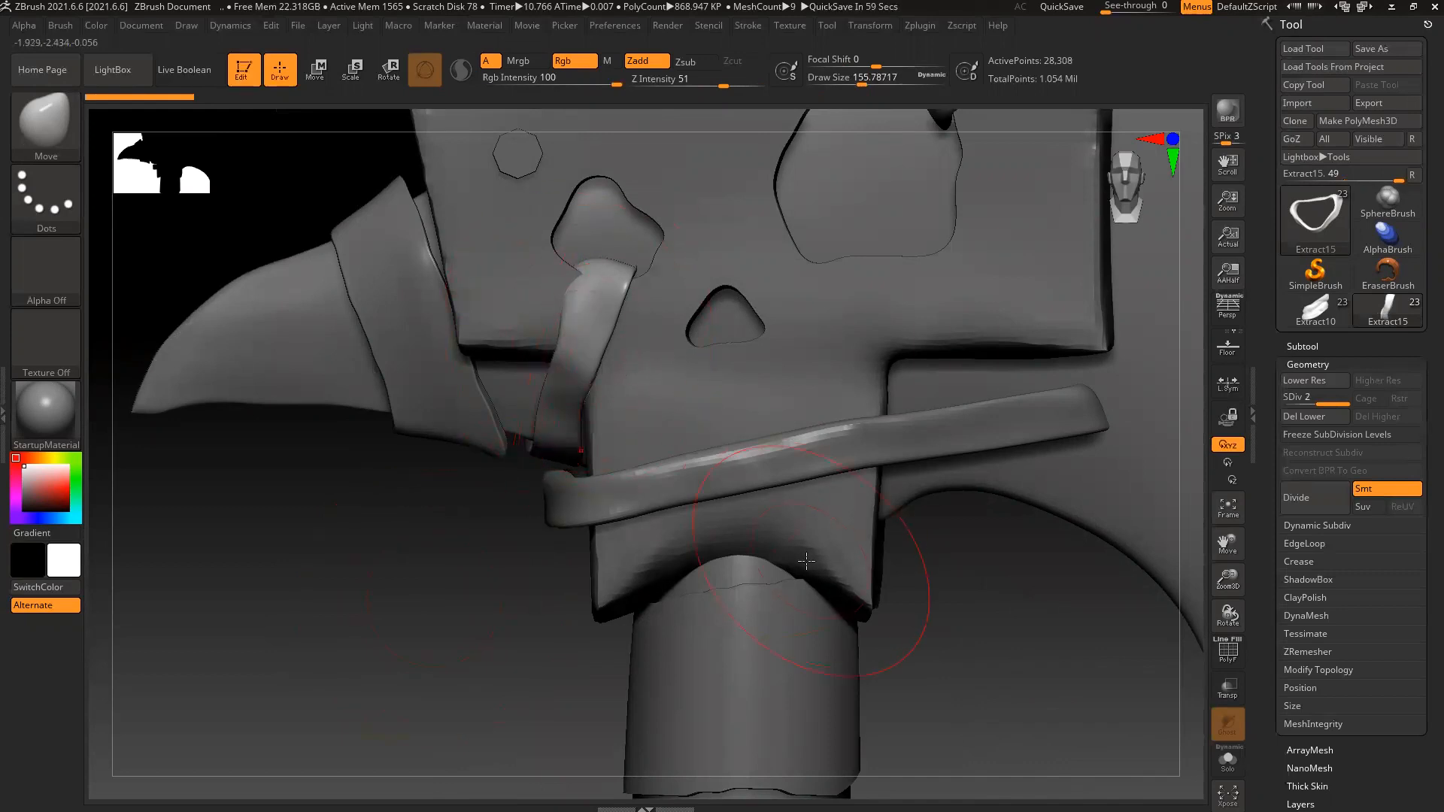
key(w)
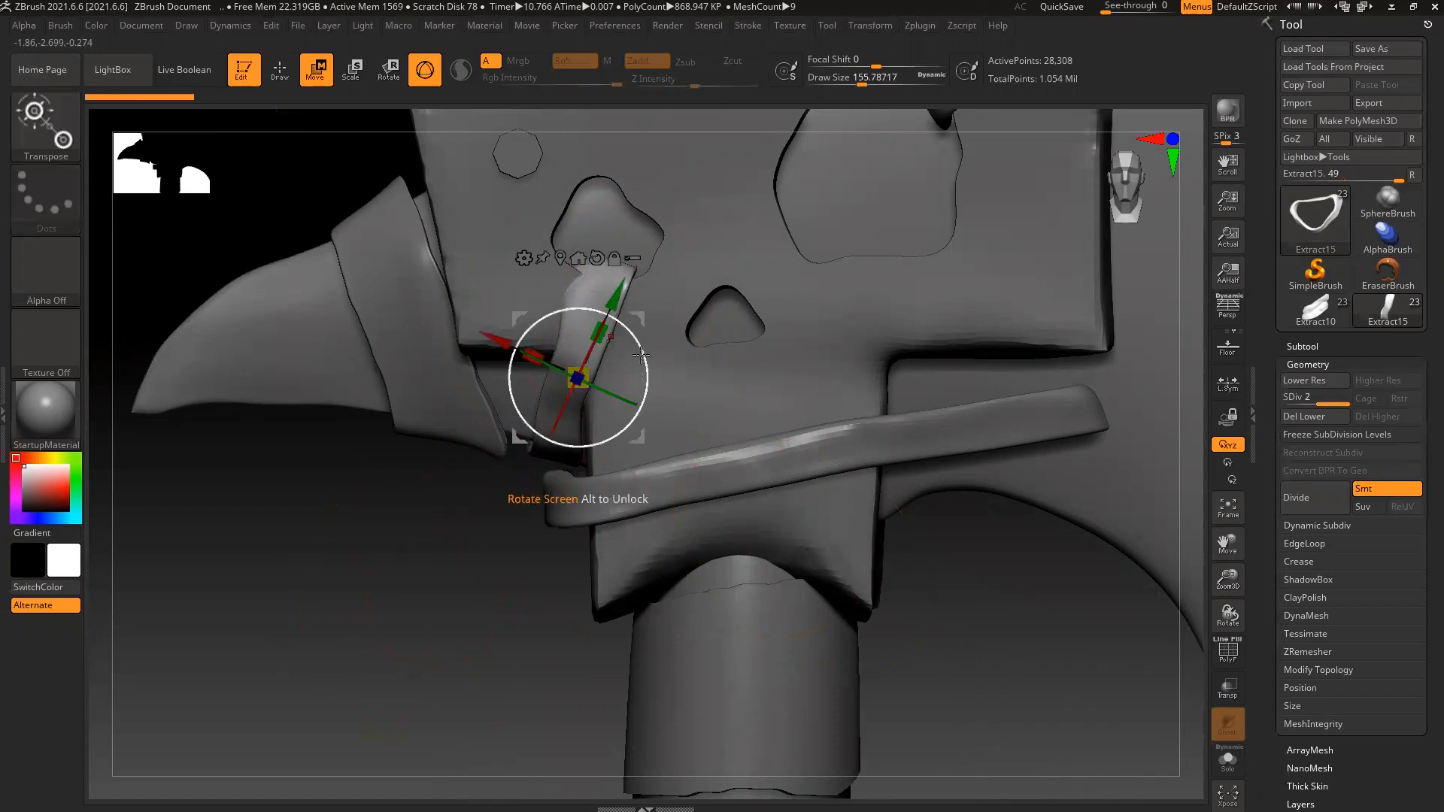
drag(644, 355, 639, 373)
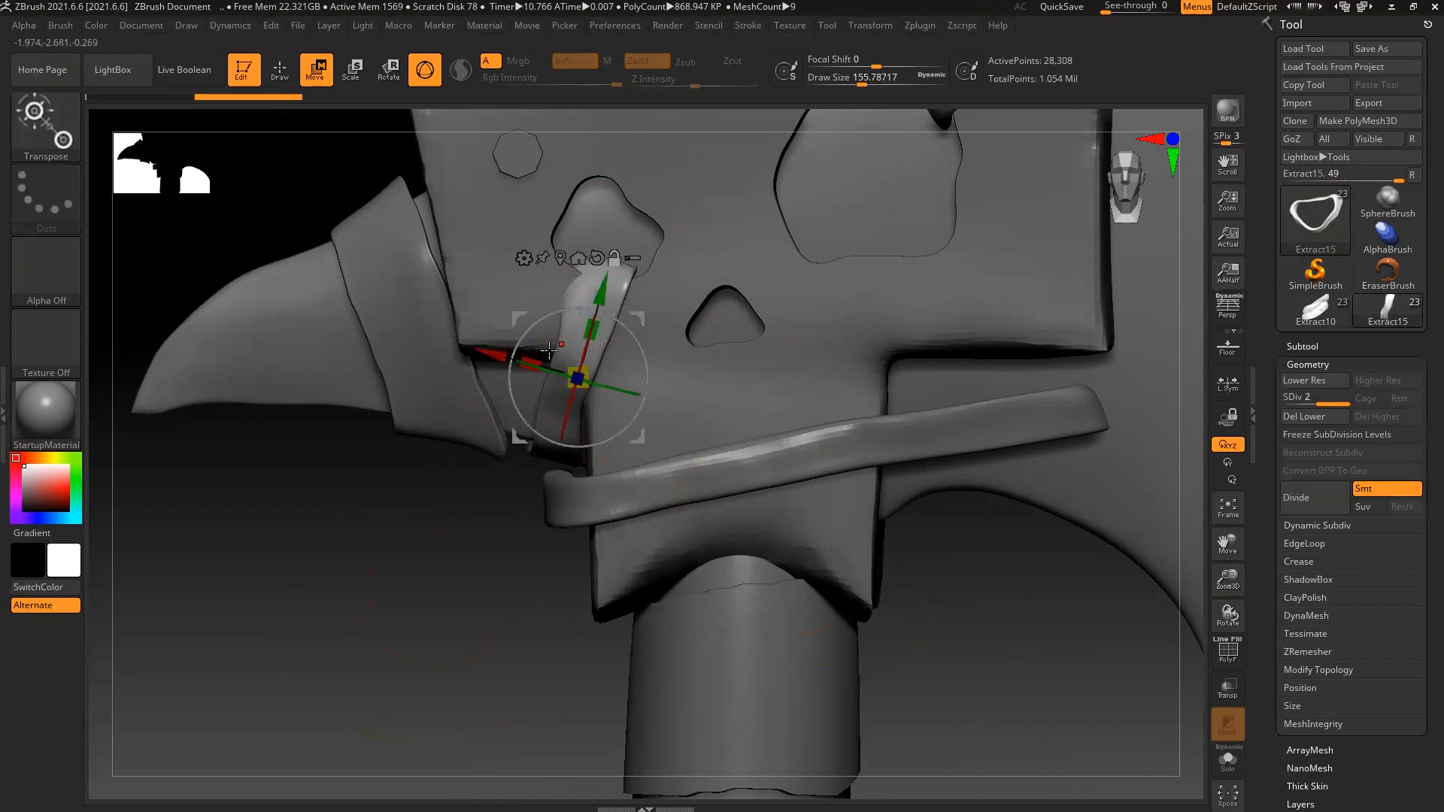
drag(535, 358, 502, 356)
drag(429, 532, 474, 569)
Isolate the small strap and examine its wireframe and polygroups around the whole loop
click(1228, 761)
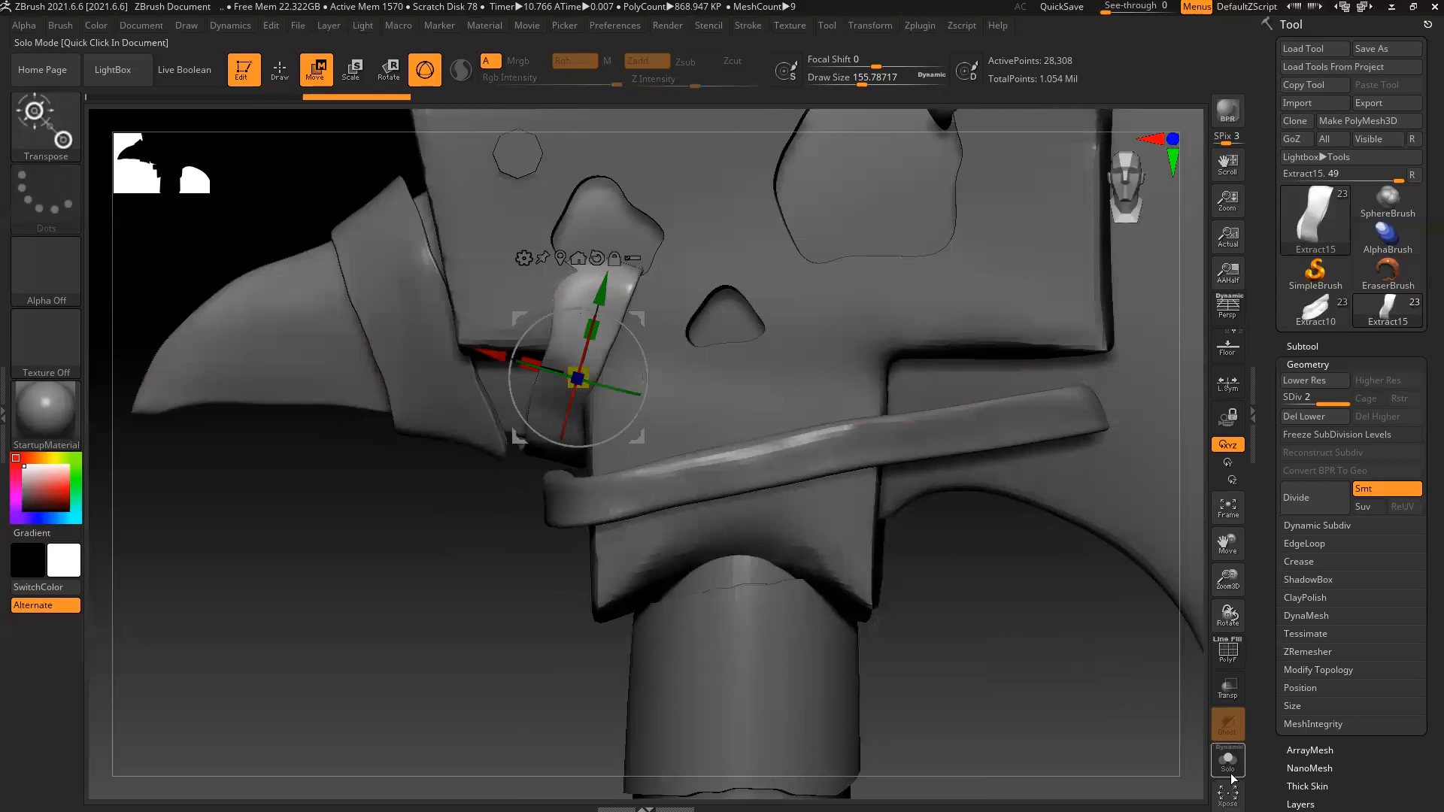
drag(946, 643, 763, 604)
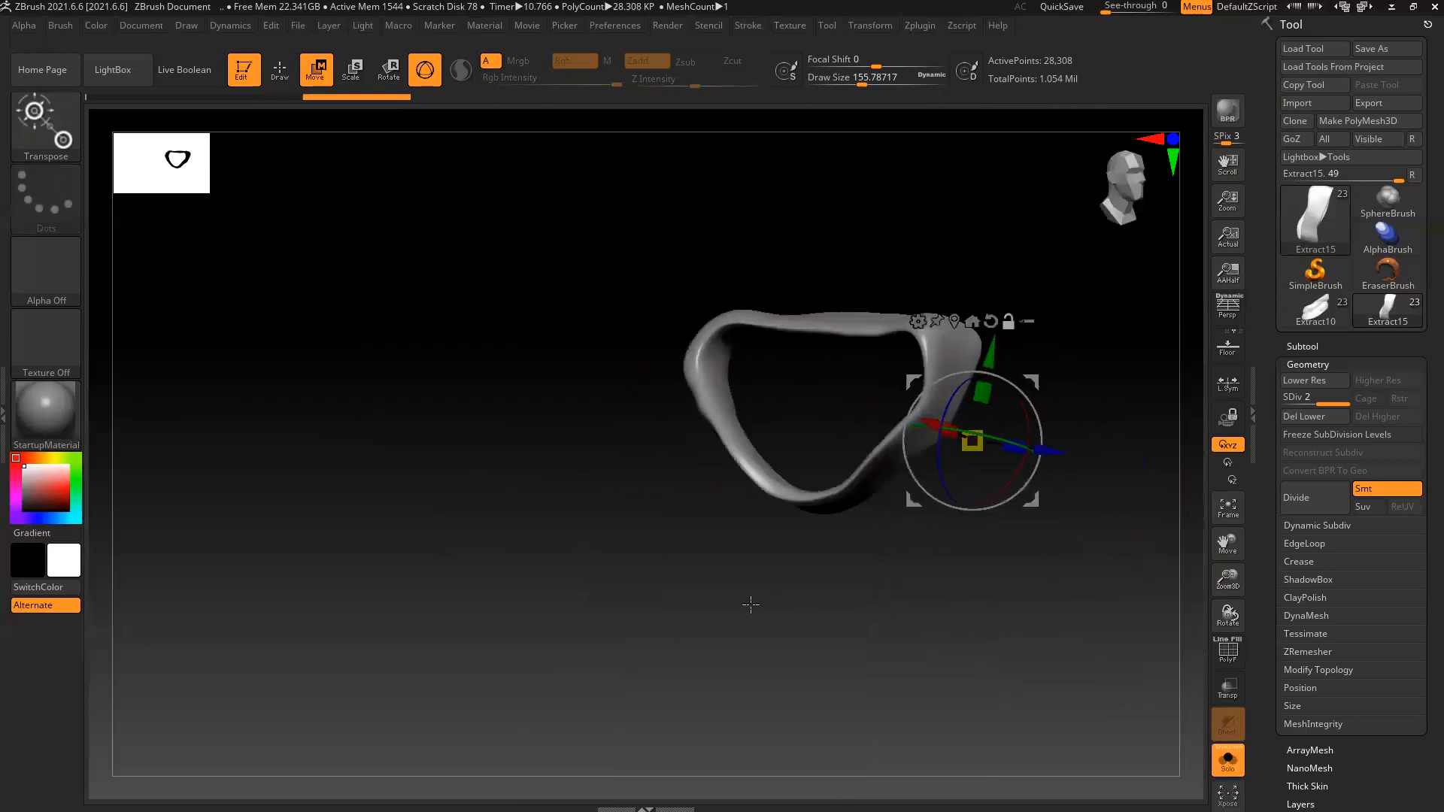
key(shift+f)
ctrl+shift+click(787, 493)
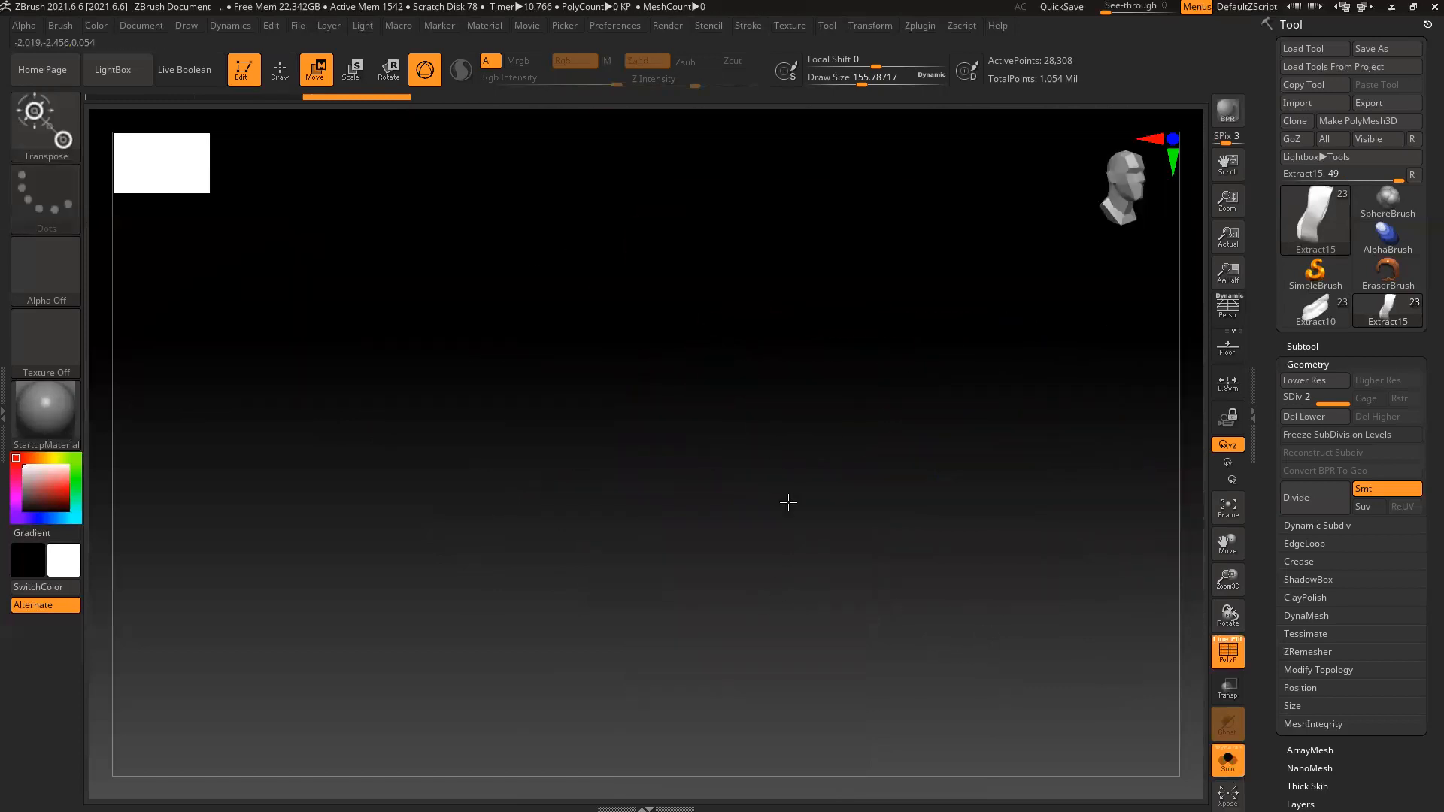
key(f)
key(f)
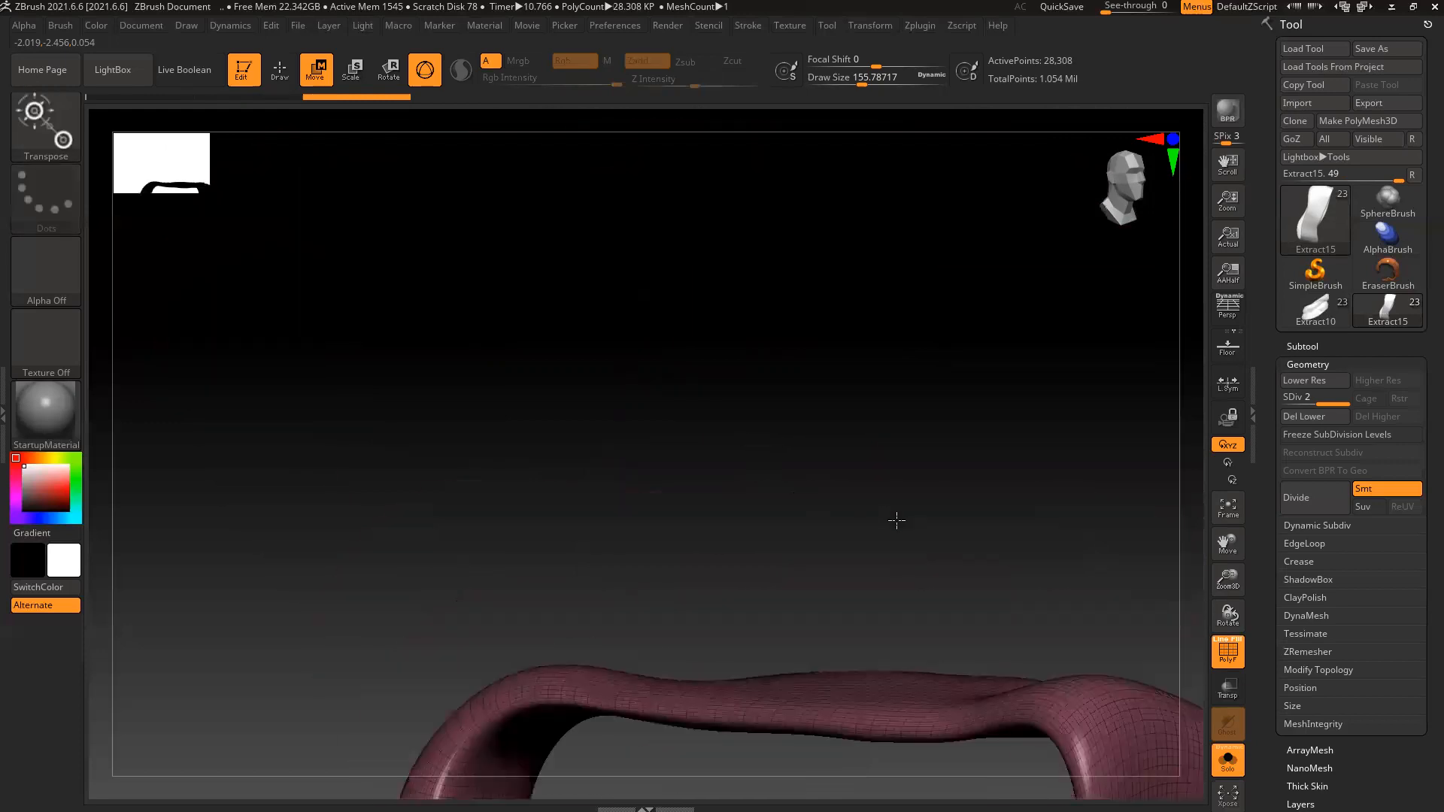
key(f)
drag(725, 424, 742, 421)
click(747, 145)
ctrl+right_drag(682, 242, 959, 694)
alt+right_drag(887, 484, 850, 537)
alt+right_drag(894, 305, 844, 612)
alt+right_drag(863, 522, 861, 644)
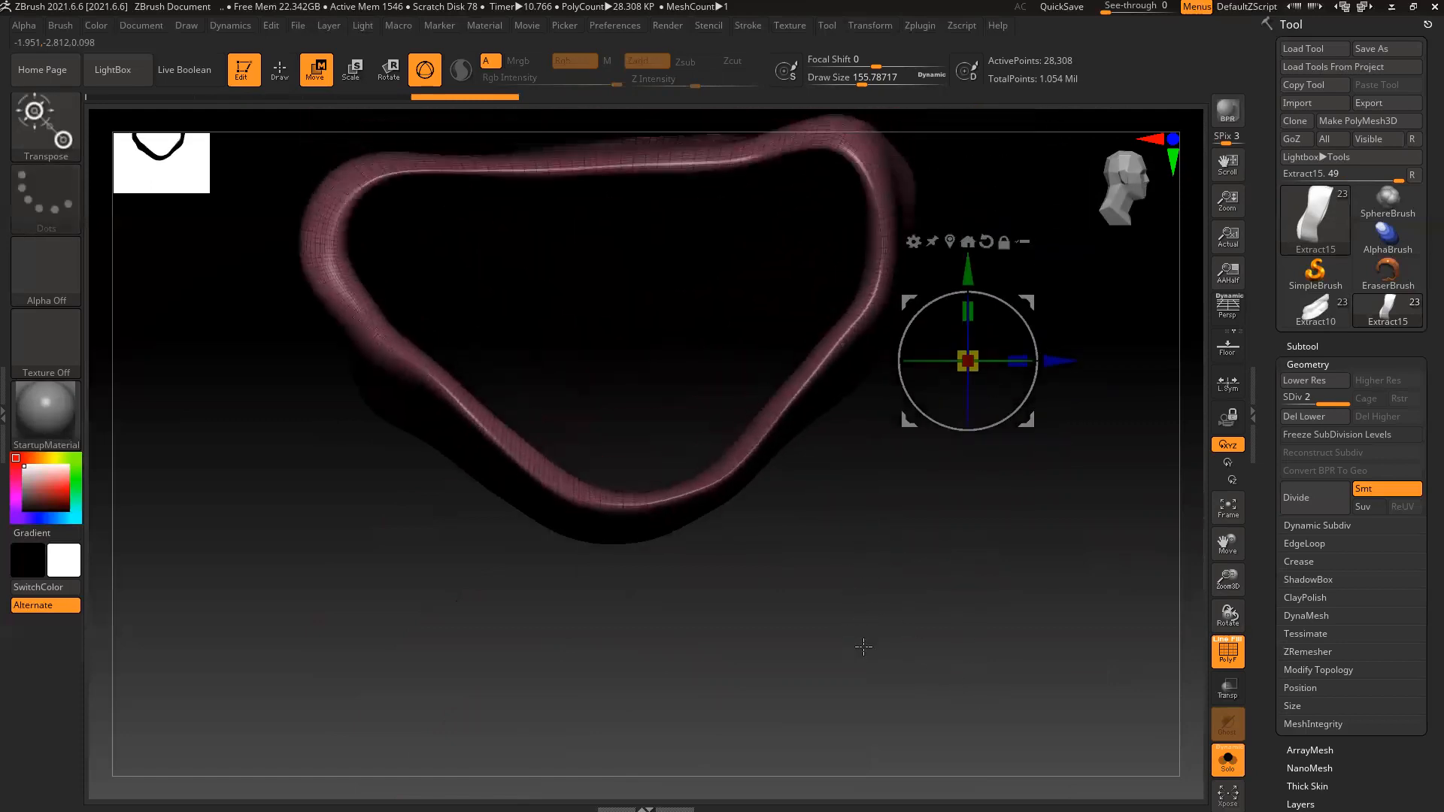
right_drag(664, 386, 638, 412)
alt+right_drag(638, 412, 252, 807)
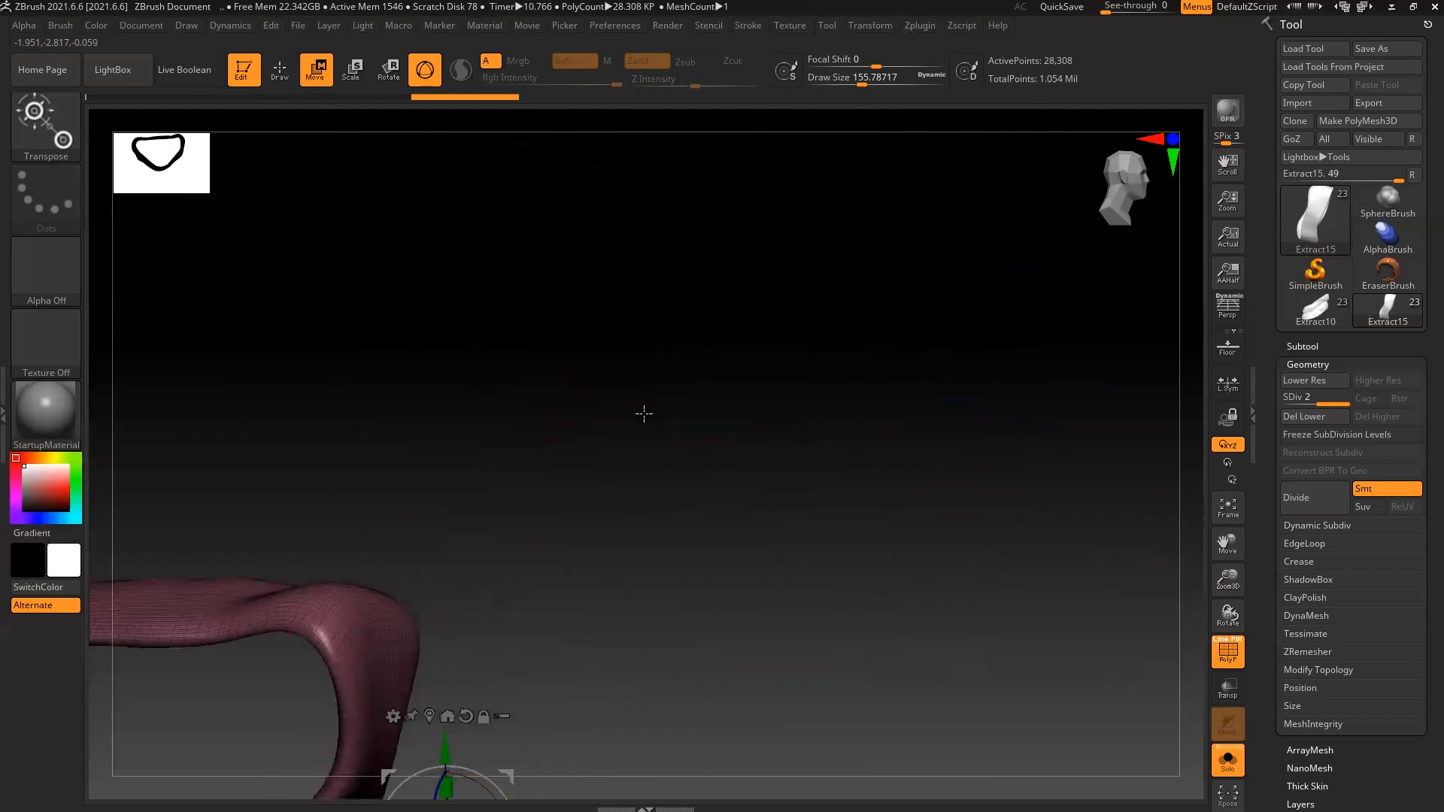
alt+right_drag(625, 467, 1042, 78)
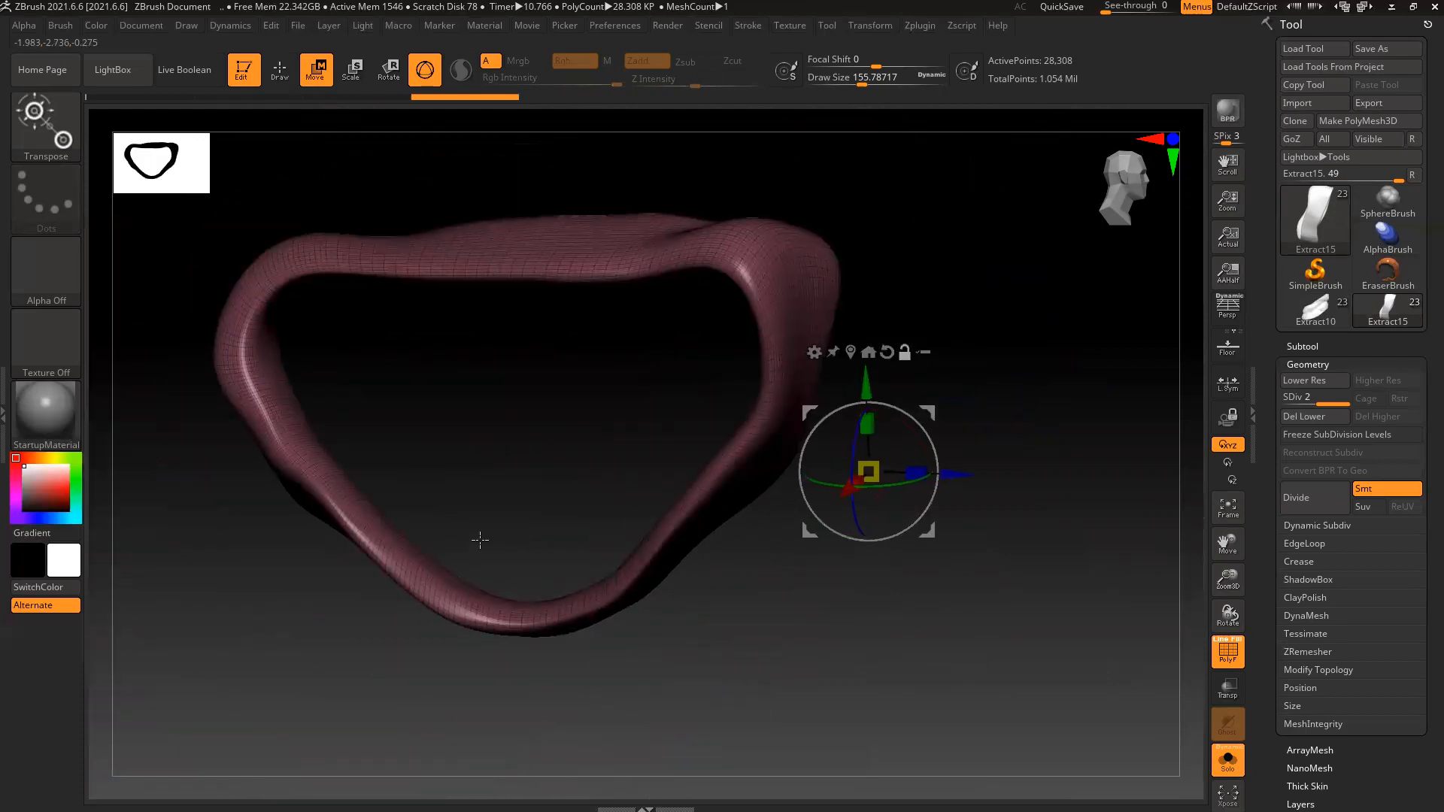
key(shift+f)
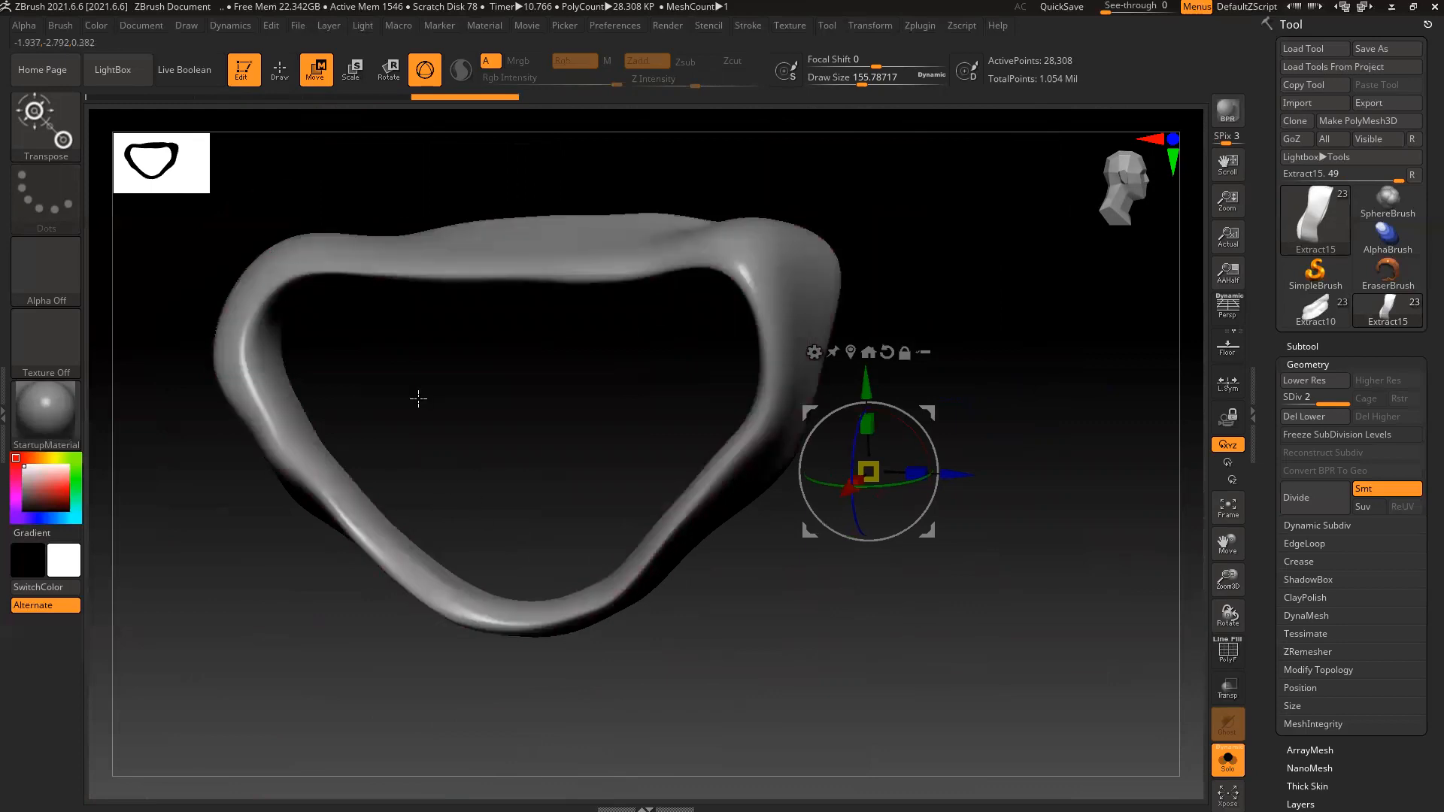
Set up the ClayBuildup brush at a draw size of about 84, try carving the strap's thin side, and undo the stroke
key(b)
key(c)
key(b)
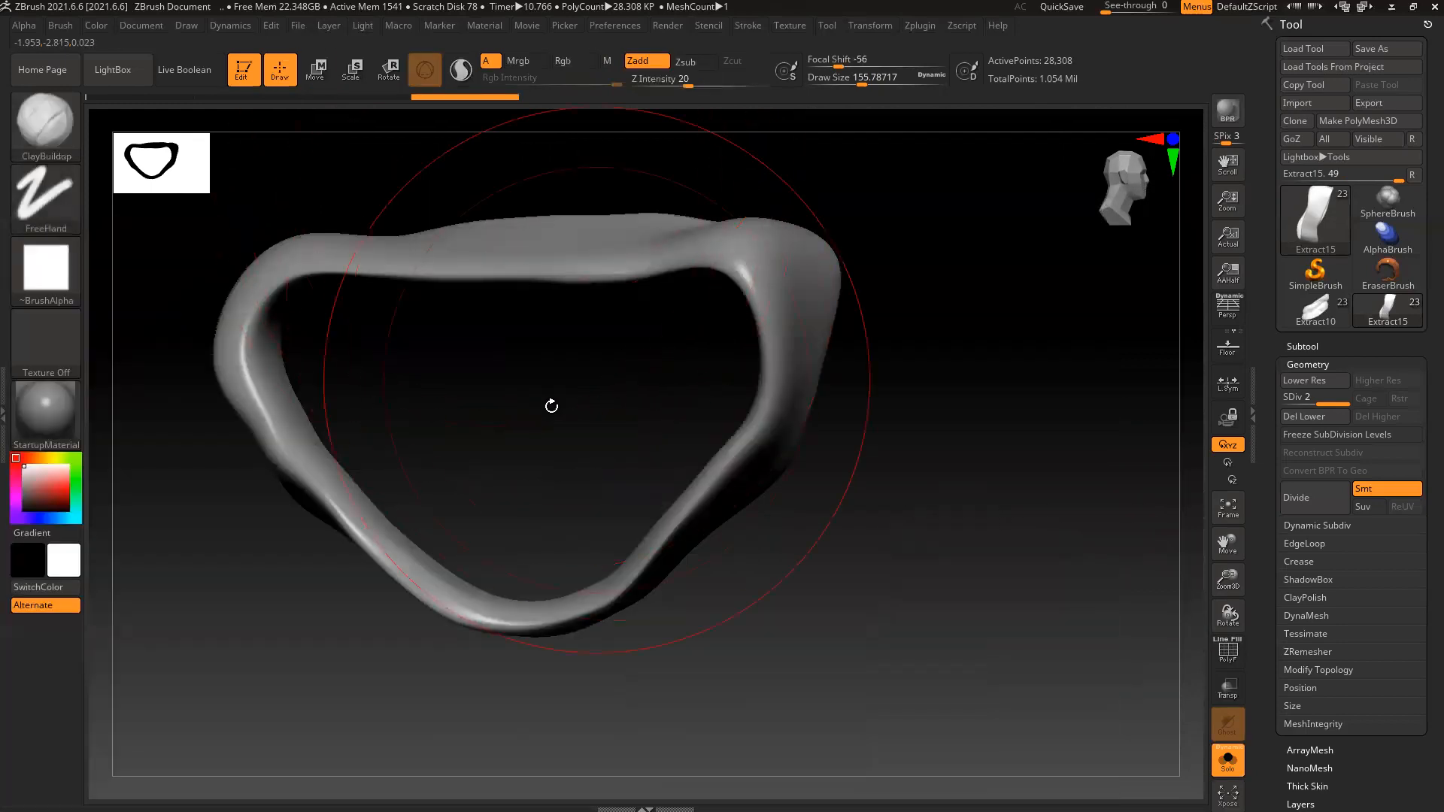
key([)
key([)
mouse_move(281, 394)
alt+mouse_down()
mouse_move(307, 445)
mouse_move(297, 421)
alt+mouse_up()
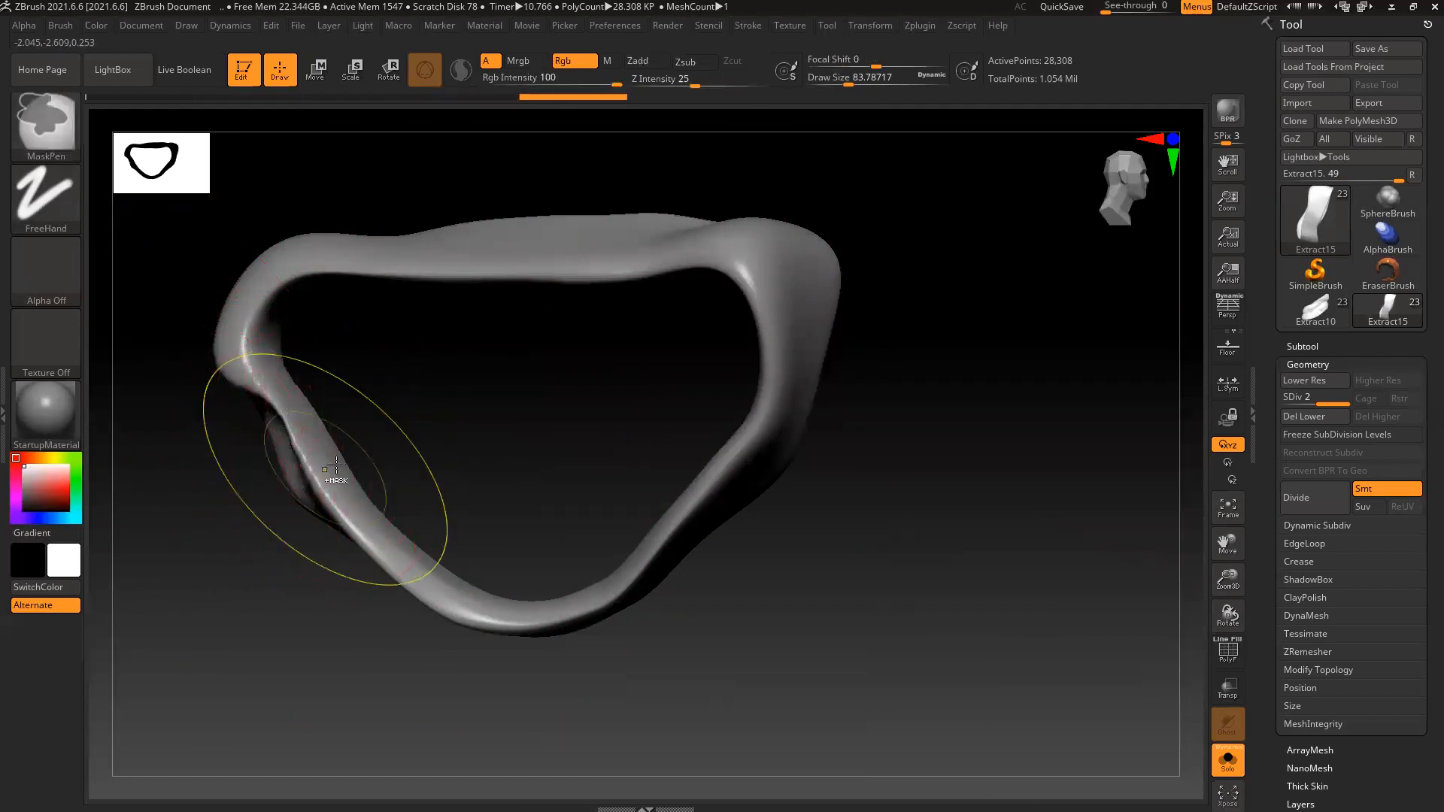
key(ctrl+z)
Enable BackfaceMask in the ClayBuildup brush's auto masking options
click(60, 25)
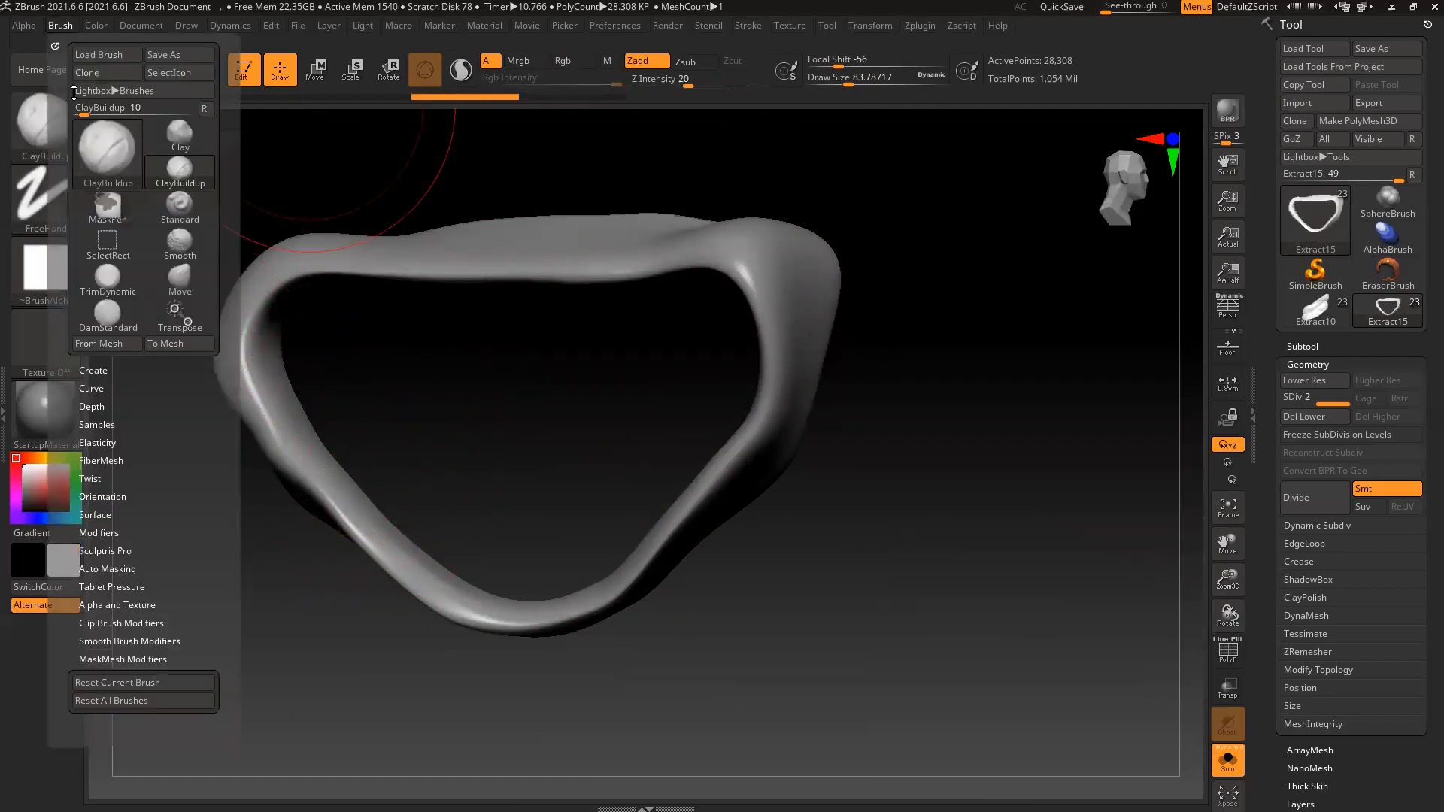
click(63, 27)
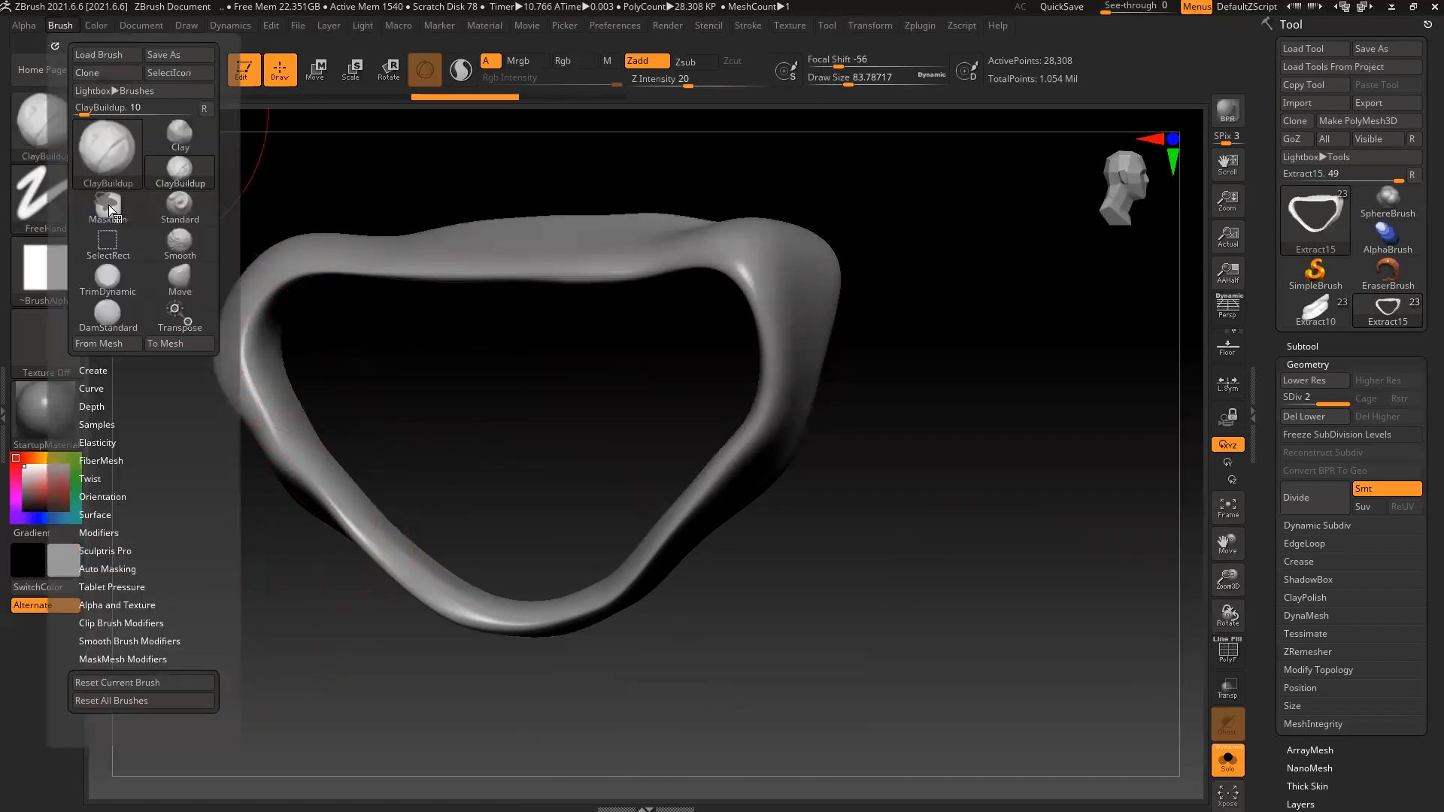
drag(158, 548, 156, 522)
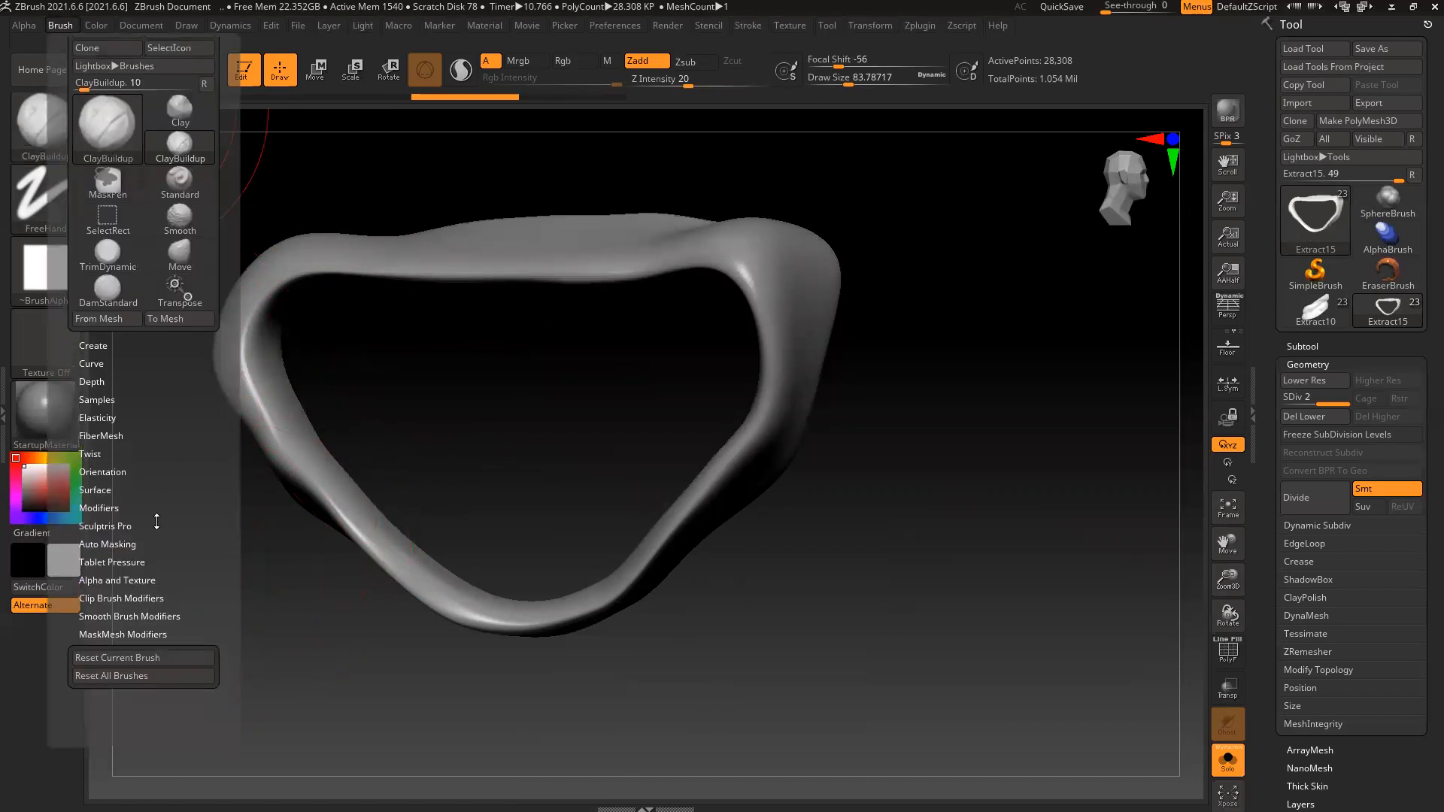
click(115, 545)
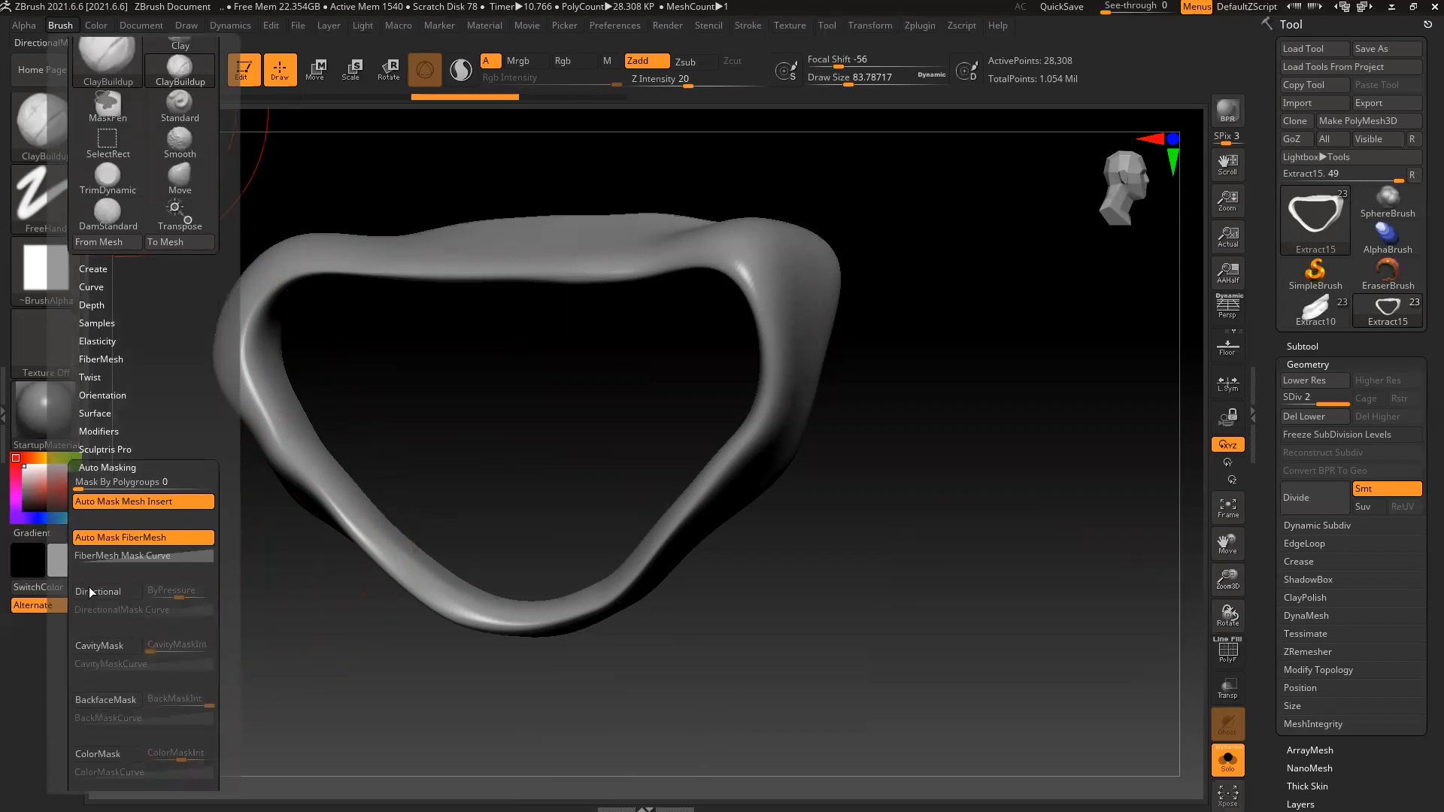
click(106, 698)
Sculpt the isolated strap with ClayBuildup strokes around its loop to add and carve surface variation
mouse_move(539, 387)
mouse_down()
mouse_move(522, 296)
mouse_move(361, 316)
mouse_up()
drag(457, 322, 704, 234)
drag(527, 361, 354, 397)
mouse_move(331, 339)
mouse_down()
mouse_move(267, 410)
mouse_move(278, 369)
mouse_move(224, 522)
mouse_up()
mouse_move(719, 226)
mouse_down()
mouse_move(748, 345)
mouse_move(707, 383)
mouse_move(425, 424)
mouse_up()
mouse_move(783, 431)
alt+mouse_down()
mouse_move(796, 358)
mouse_move(866, 286)
alt+mouse_up()
mouse_move(532, 461)
mouse_down()
mouse_move(542, 522)
mouse_move(524, 569)
mouse_move(573, 519)
mouse_move(522, 453)
mouse_move(553, 519)
mouse_move(422, 218)
mouse_up()
mouse_move(764, 331)
mouse_down()
mouse_move(720, 355)
mouse_move(638, 354)
mouse_up()
ctrl+right_drag(903, 402, 662, 364)
shift+drag(670, 399, 718, 425)
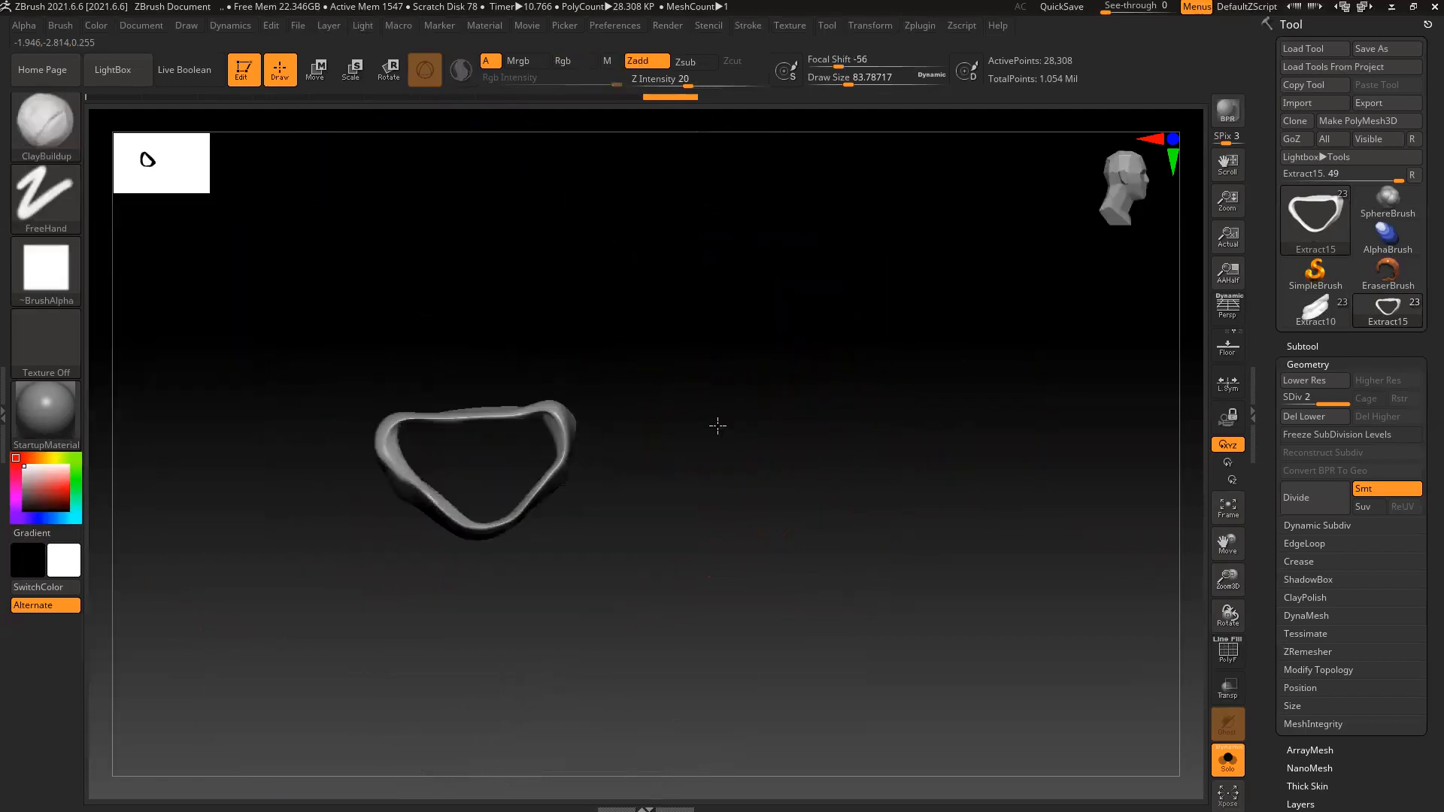